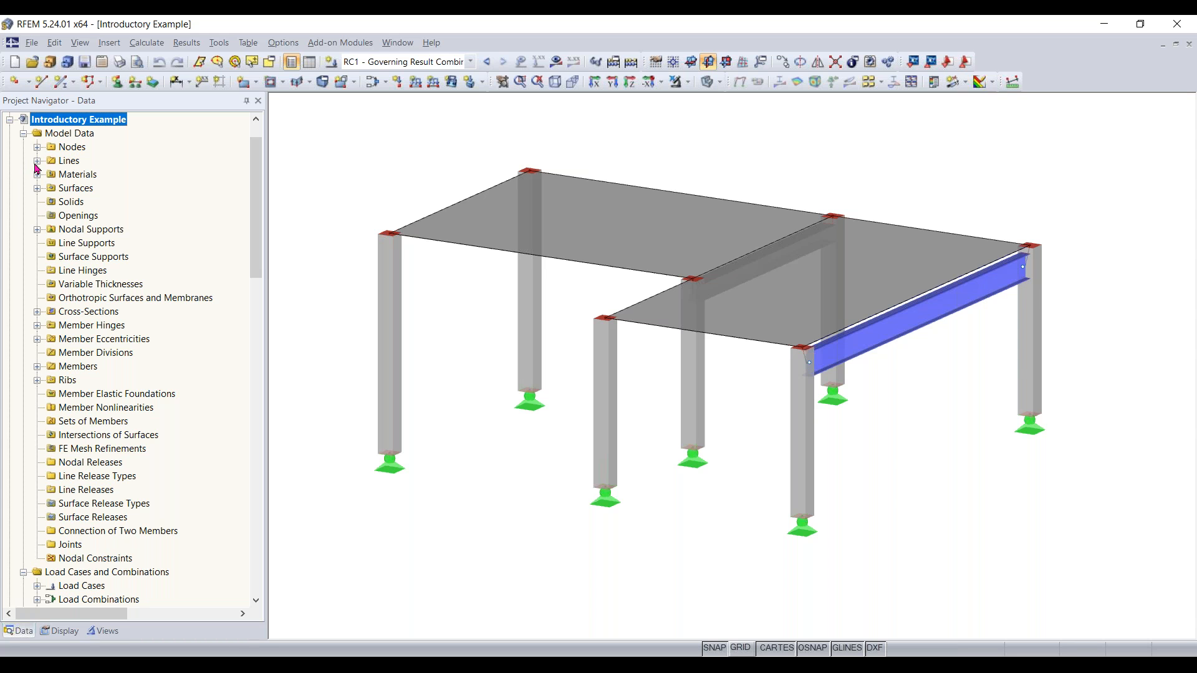
Step: Examine the model's lines in the project navigator and highlight line 9 in the model
click(37, 161)
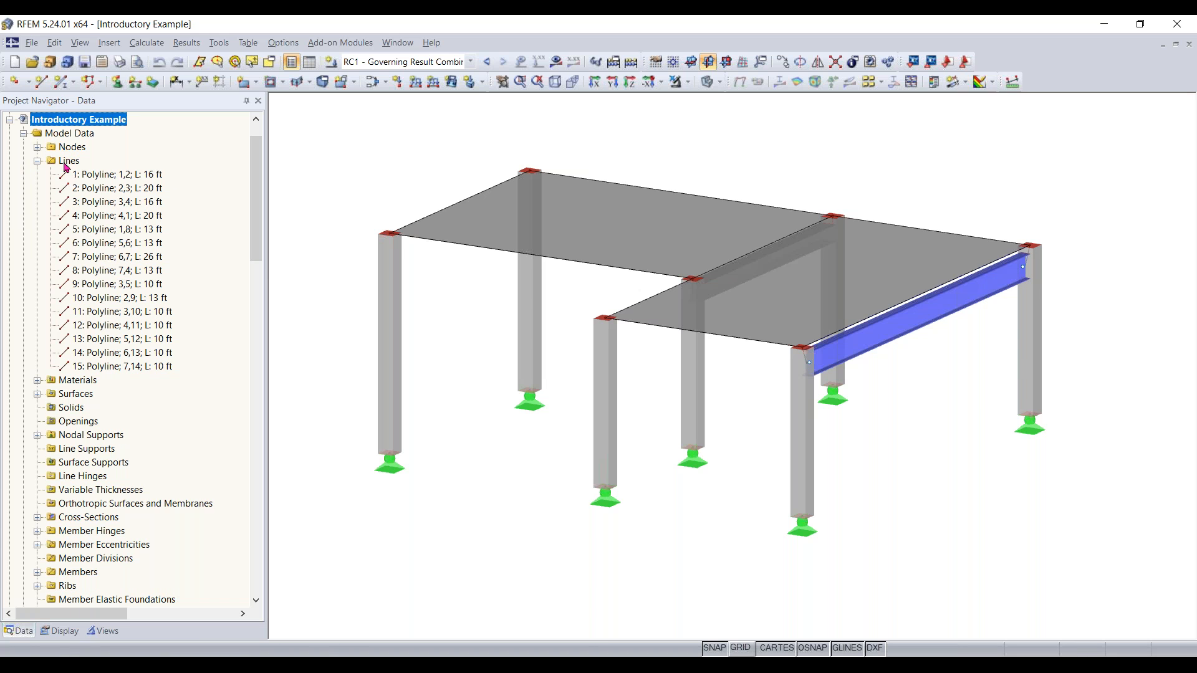
click(116, 285)
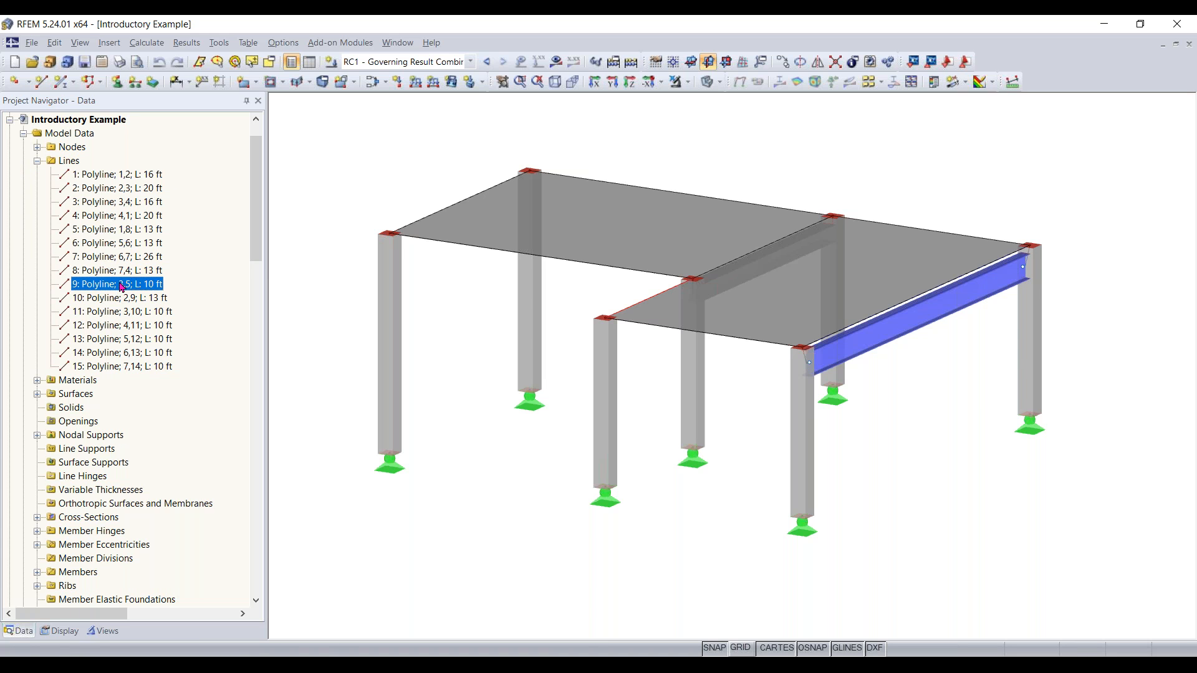
click(38, 161)
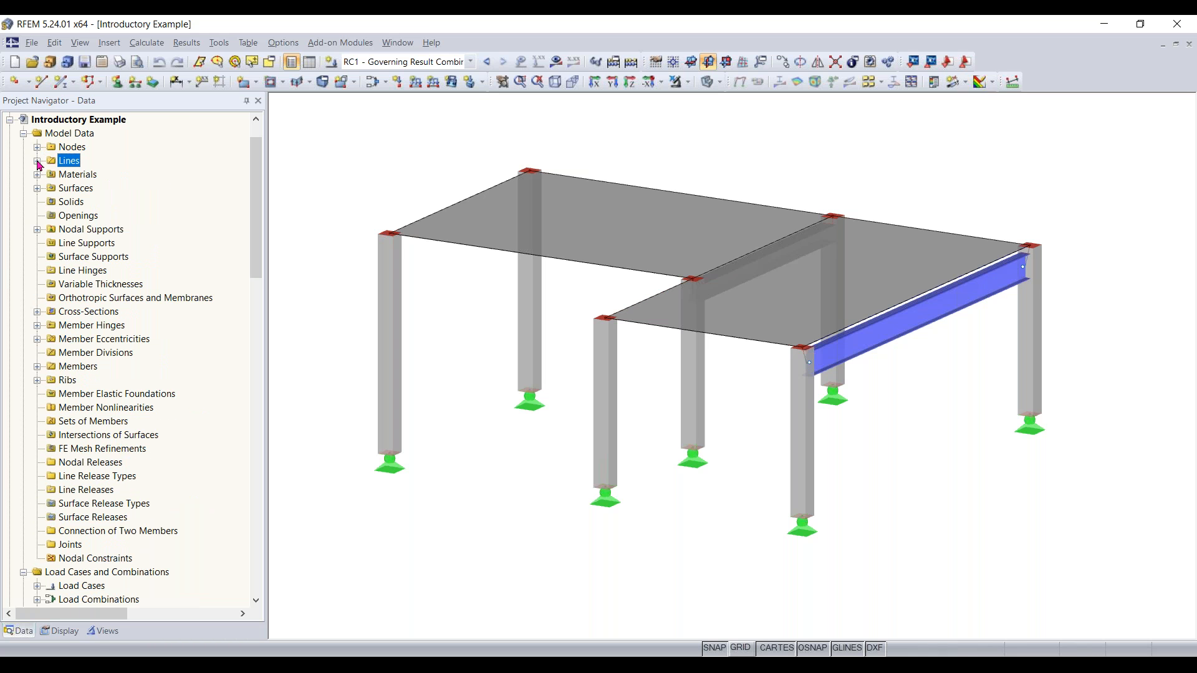
Step: List the model's members in the project navigator and highlight members 4 and 5 in the model
click(38, 367)
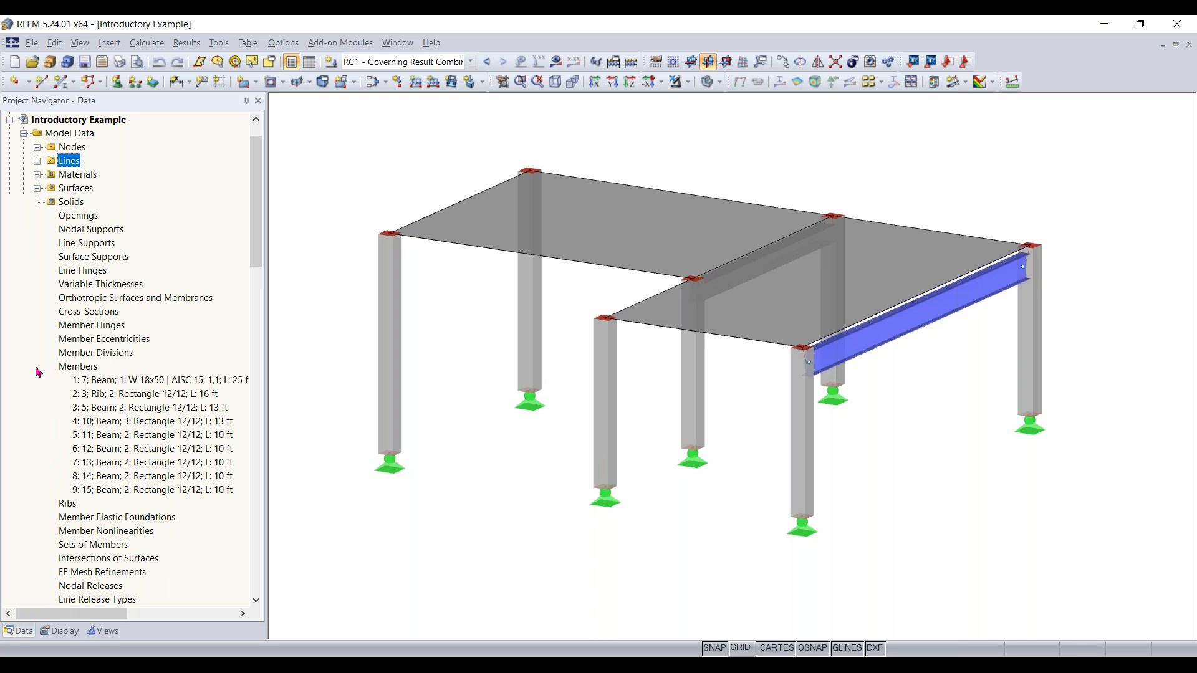
click(126, 423)
click(126, 438)
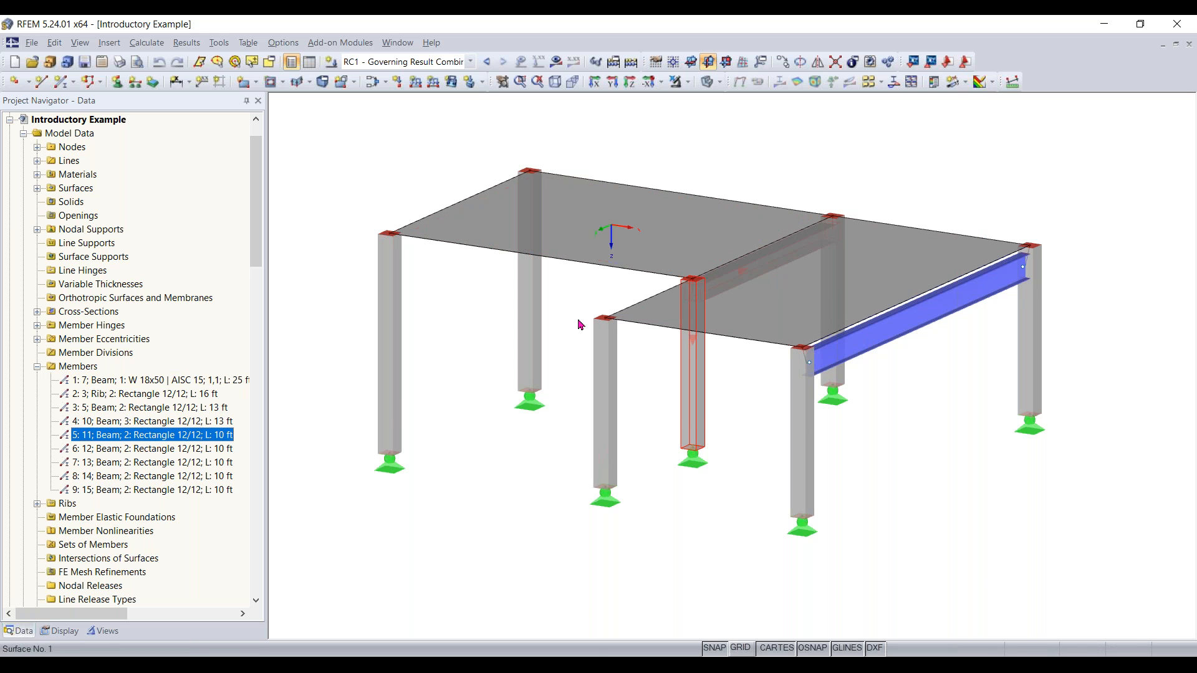
mouse_move(748, 288)
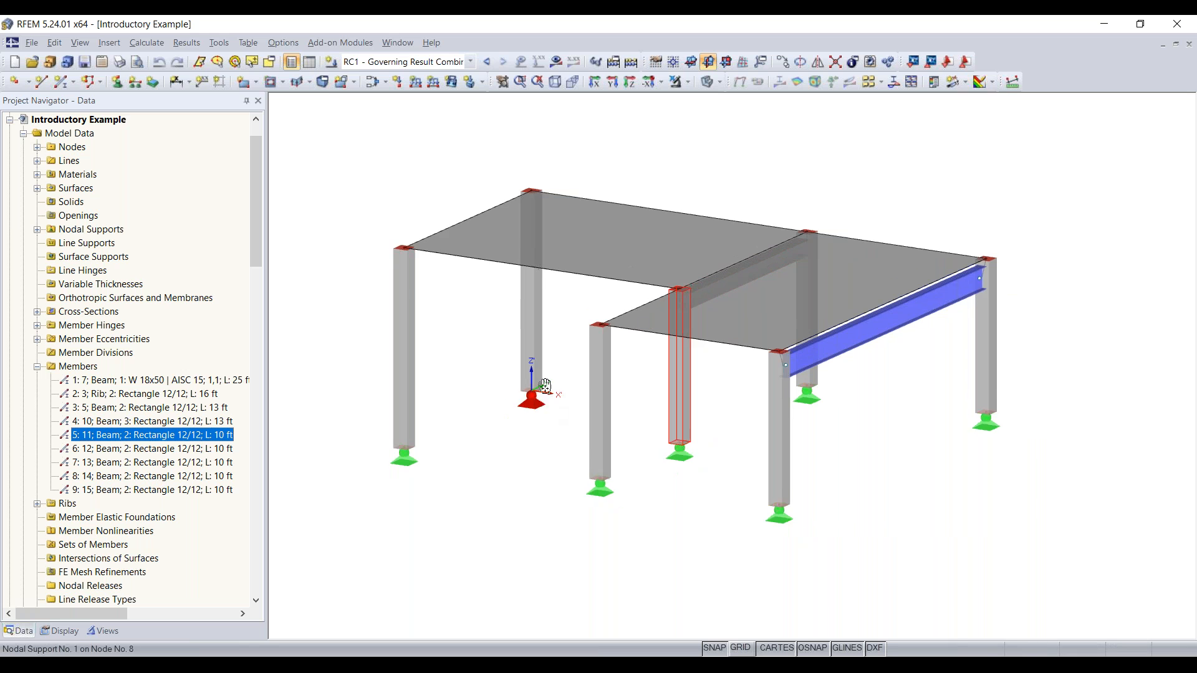
middle_drag(536, 390, 542, 344)
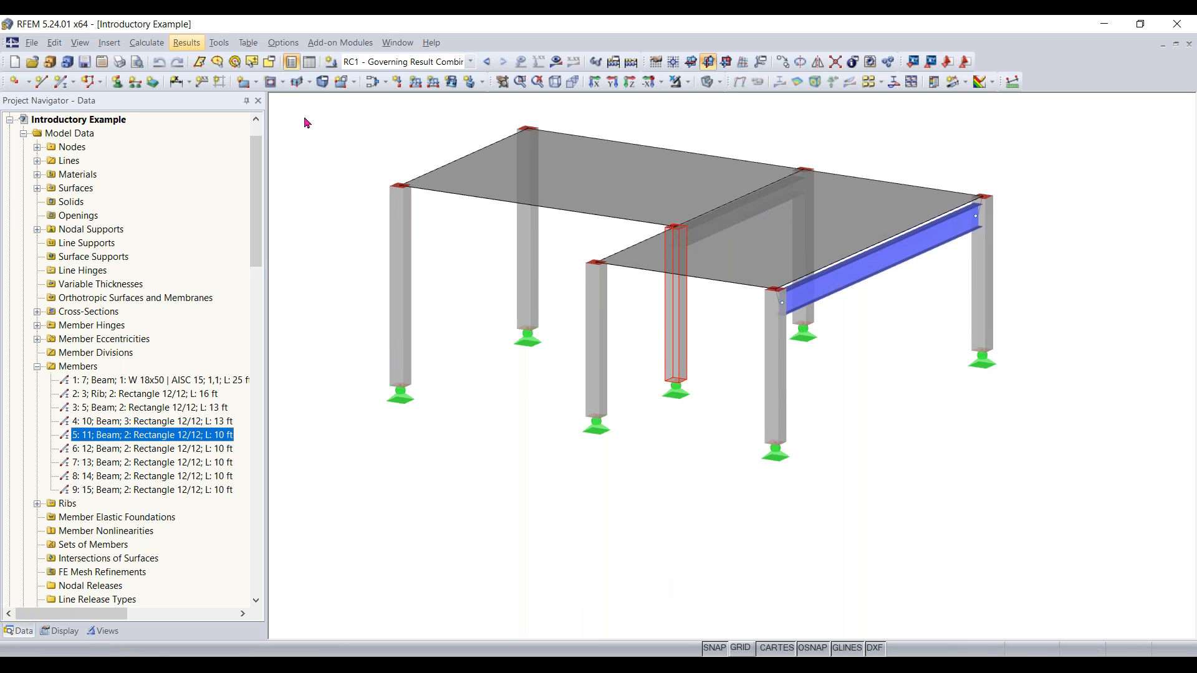
Step: Display the data tables below the model and examine the node coordinates table
click(304, 67)
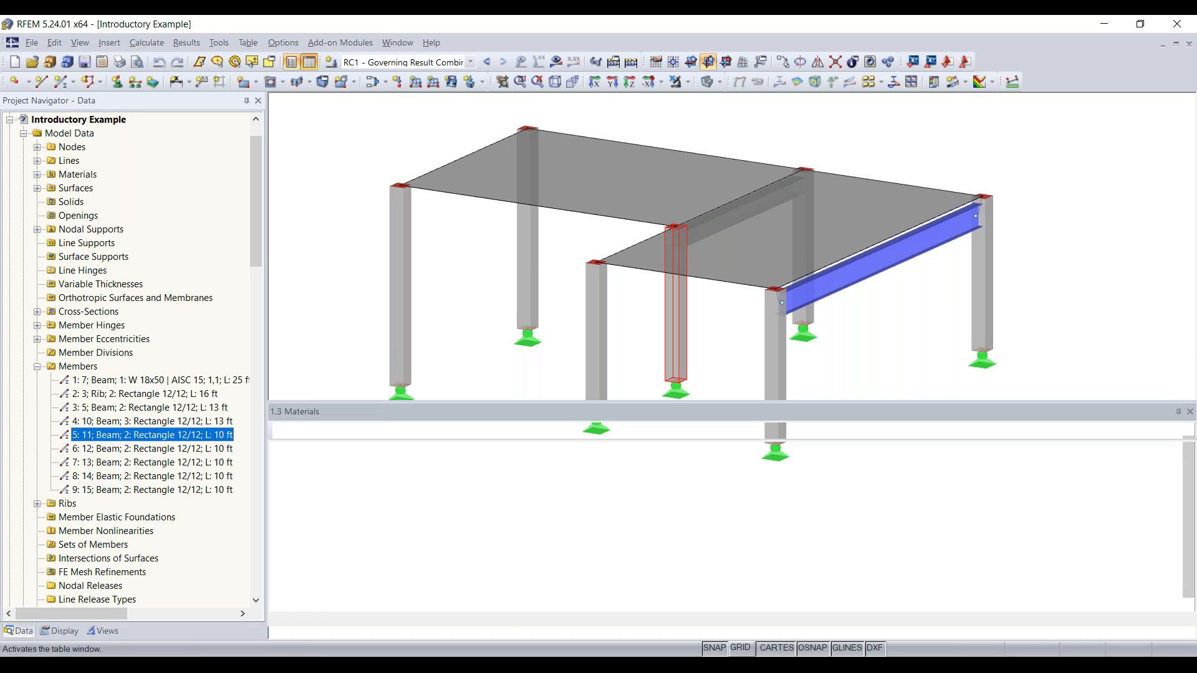
scroll(596, 353, down, 1)
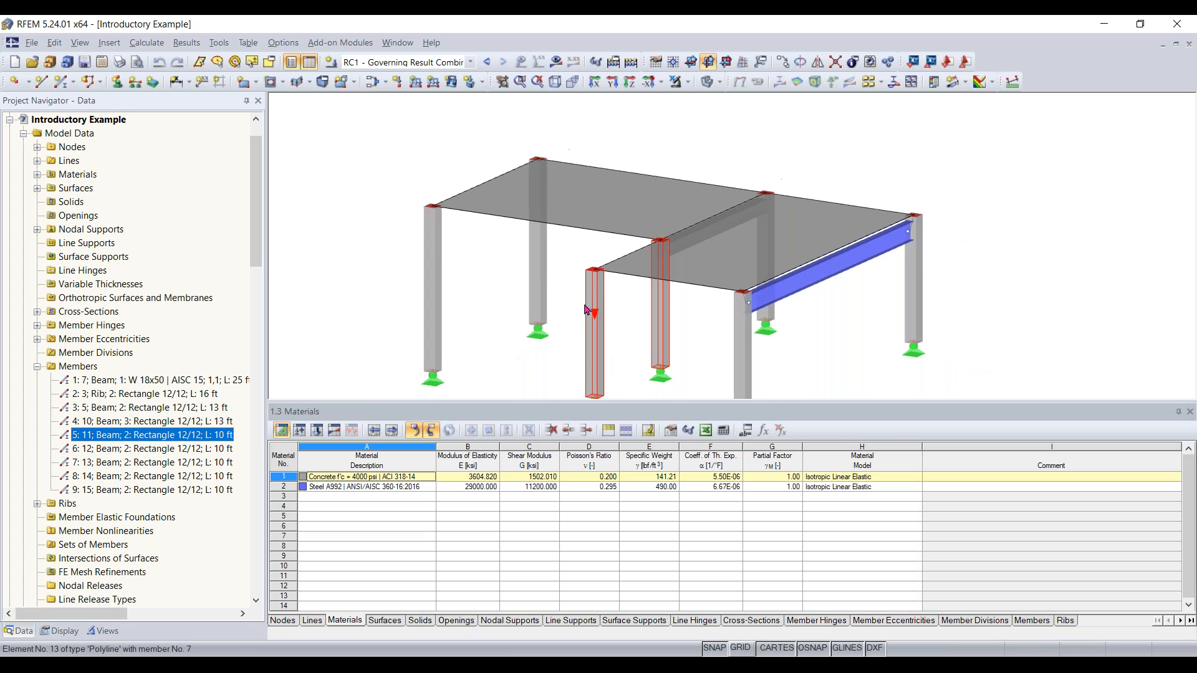
middle_drag(548, 358, 547, 308)
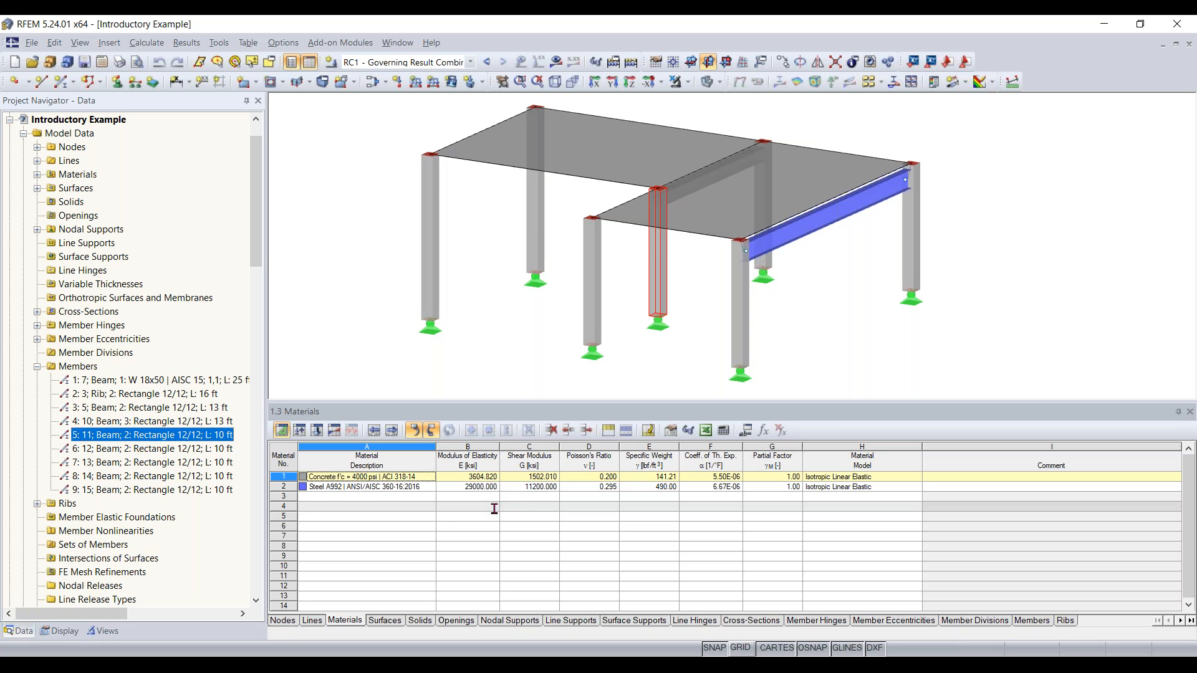
click(285, 623)
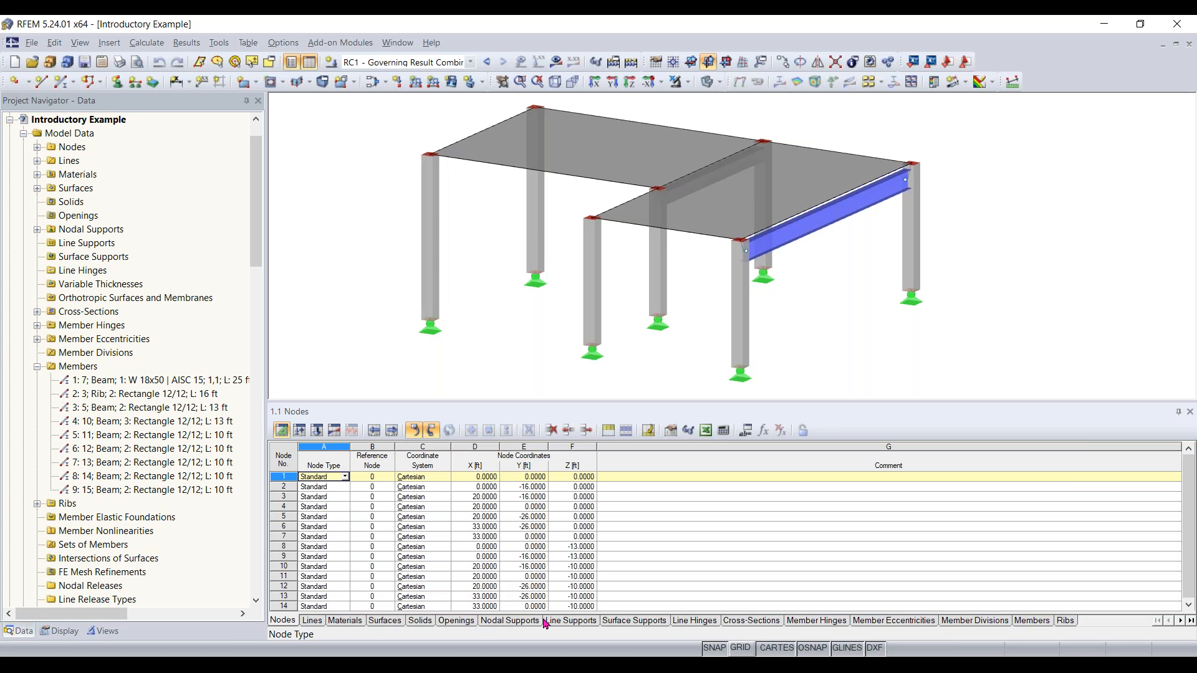
Step: Examine the cross-sections table, highlighting the members that use sections 3 and 2, and hide the tables
click(771, 625)
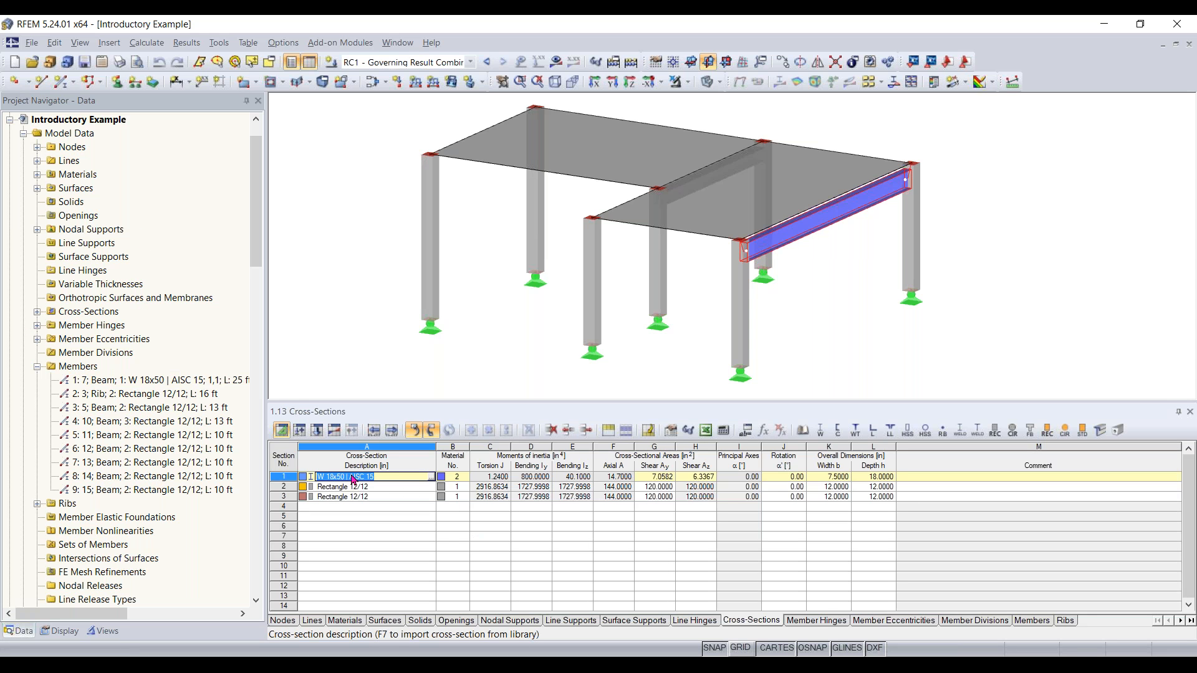
click(344, 496)
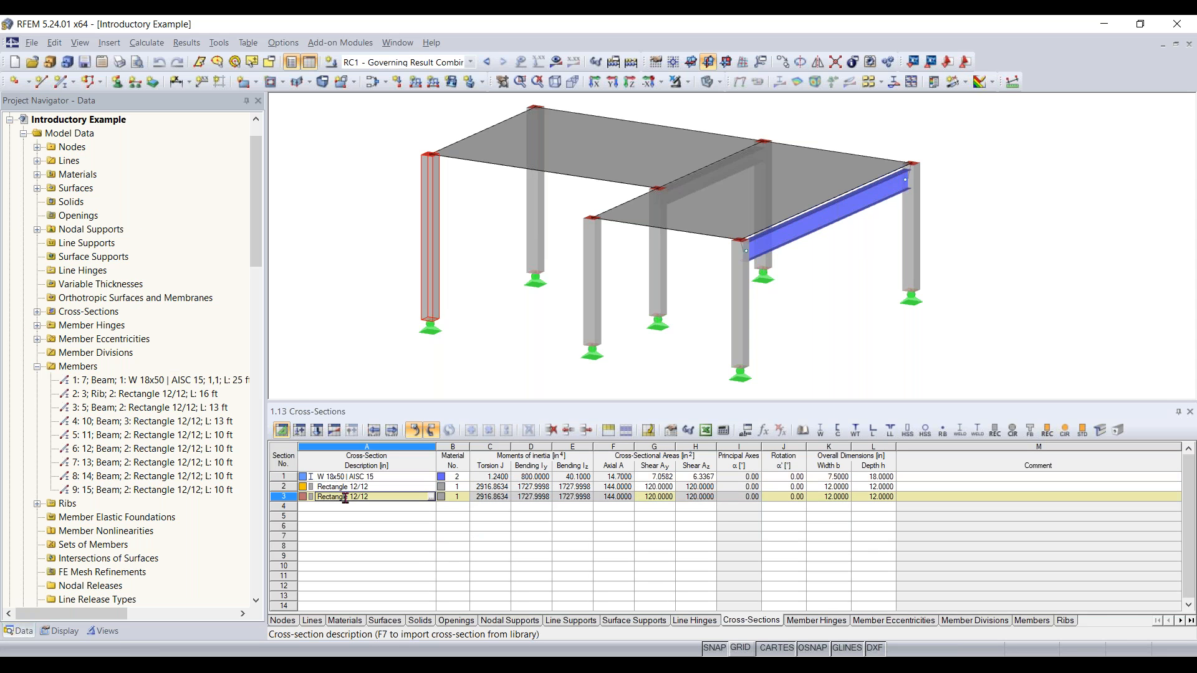
click(344, 487)
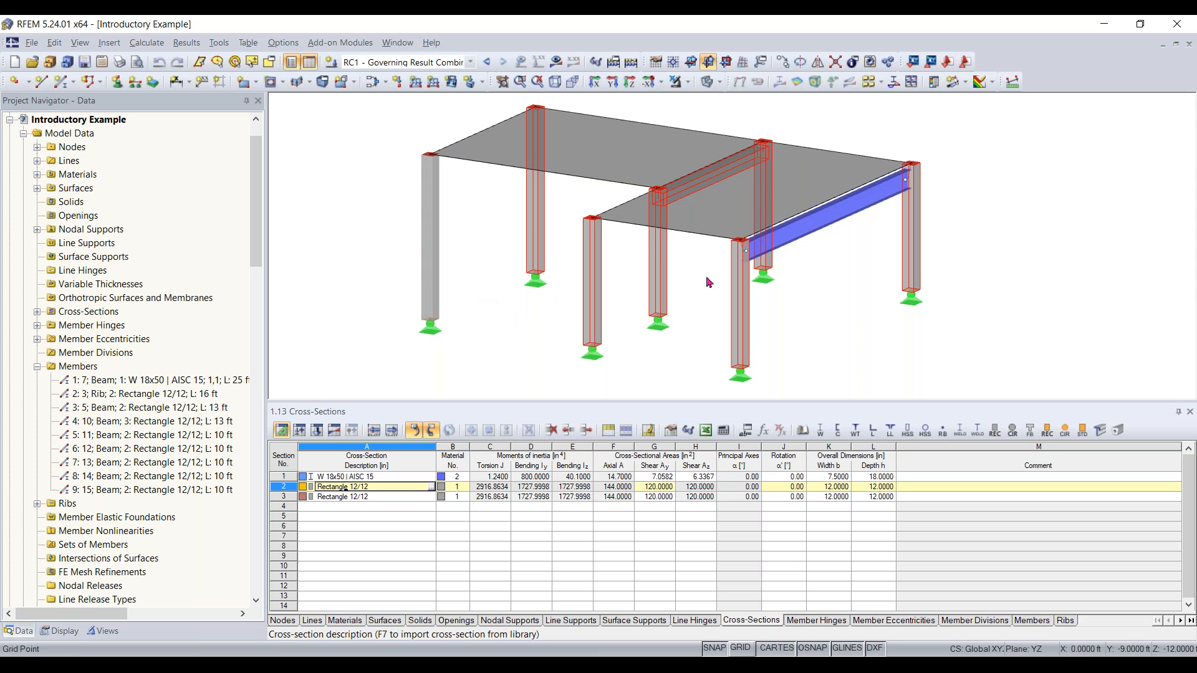
click(309, 62)
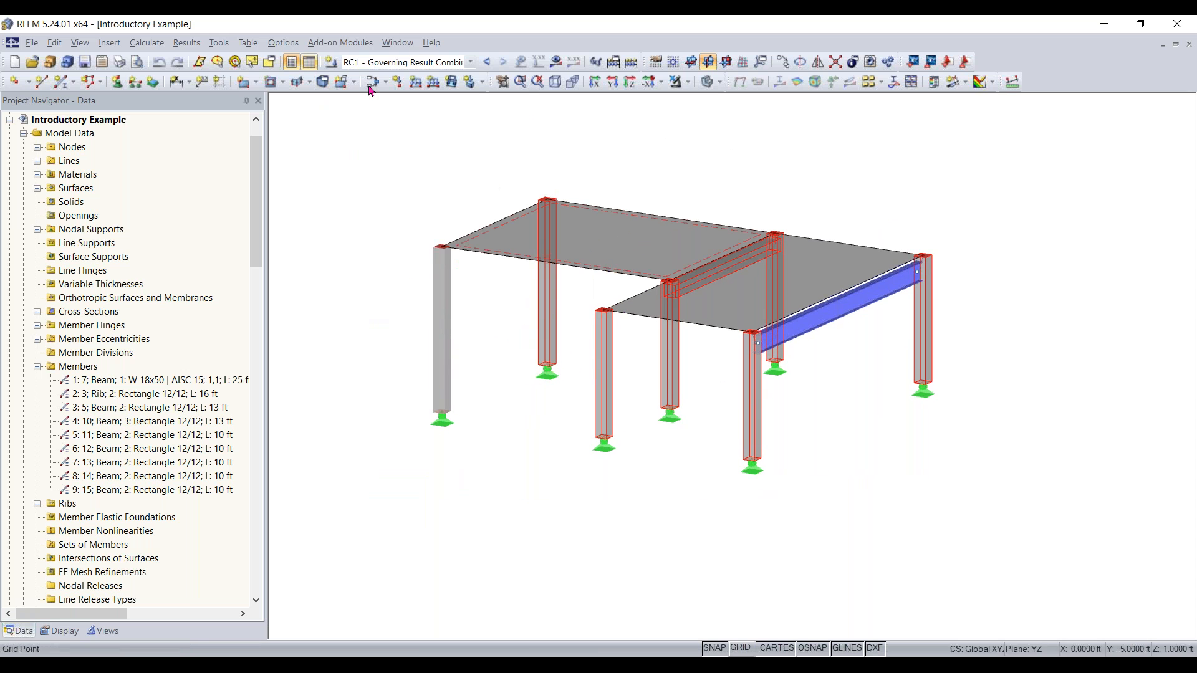
Step: Examine the available display configurations in the Configuration Manager, including Standard with black background, and close it without applying another one
click(283, 42)
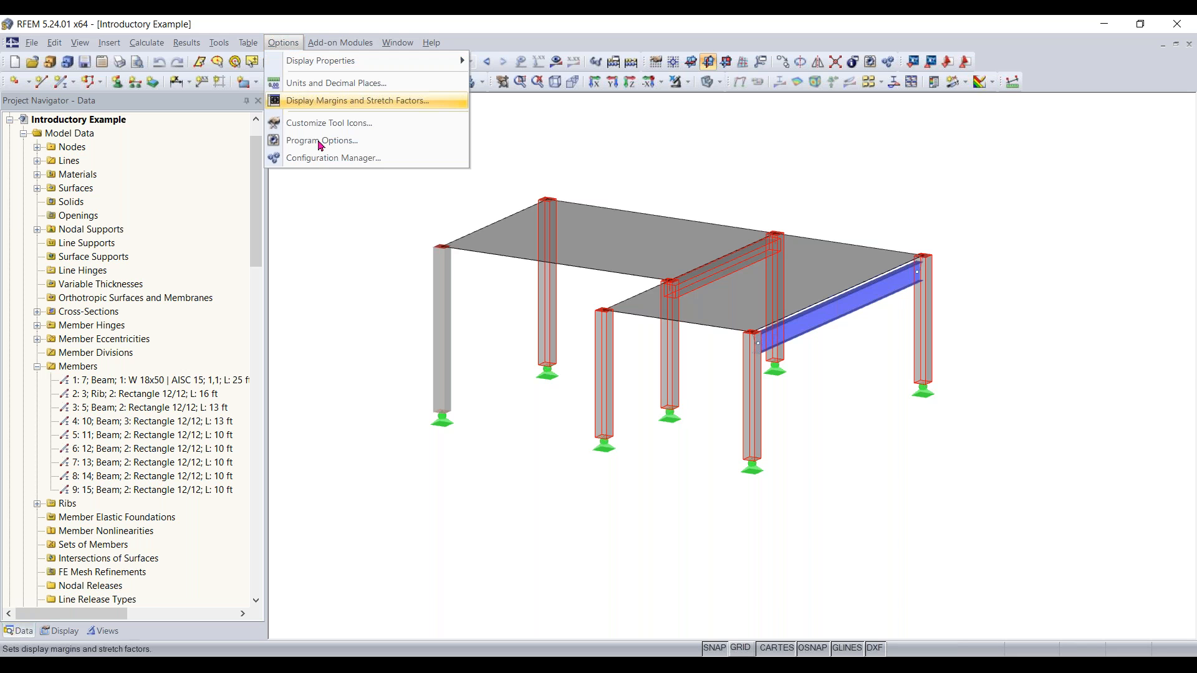
click(324, 159)
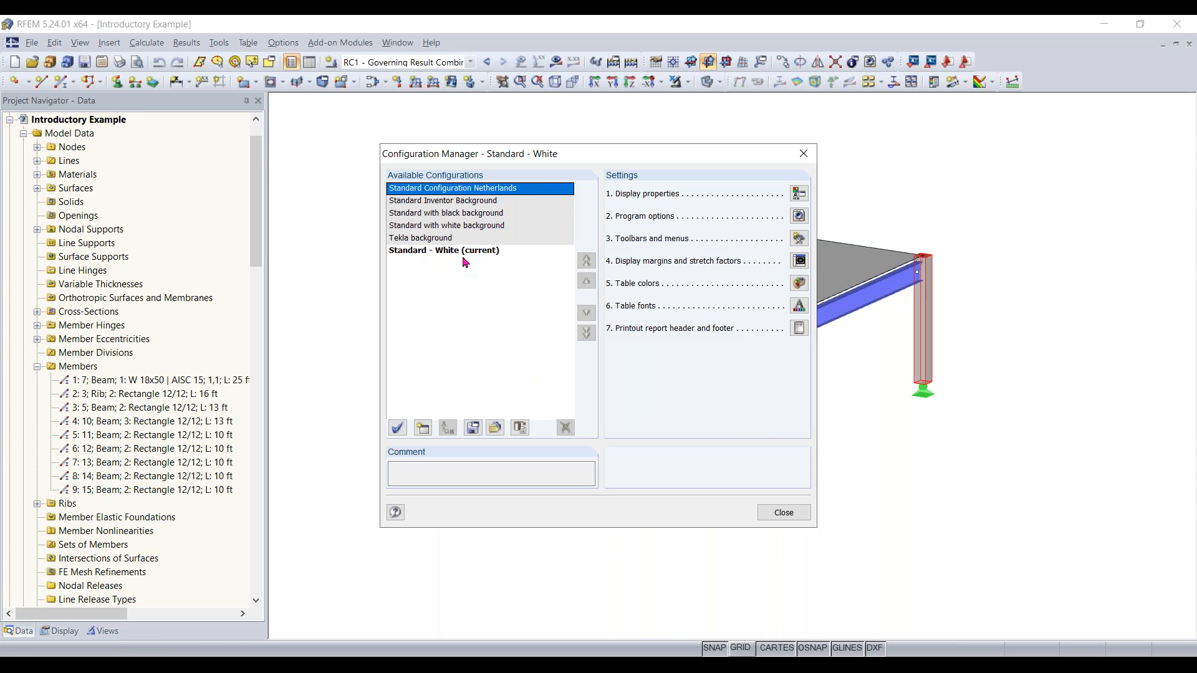
click(449, 213)
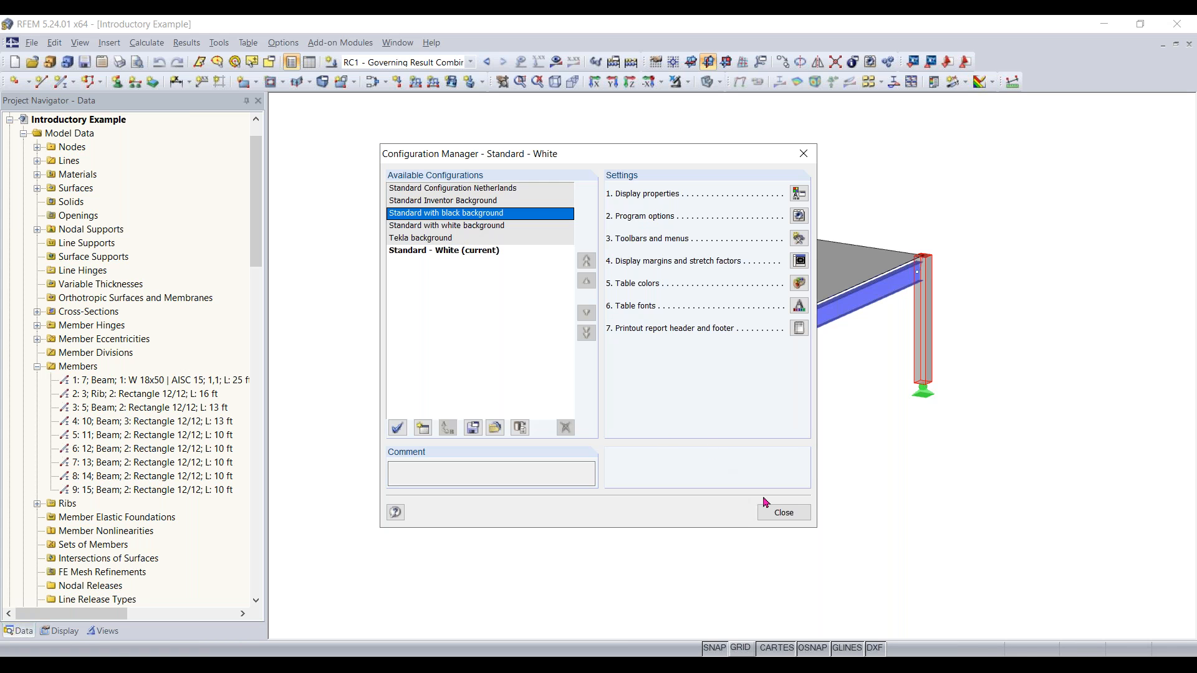
click(781, 513)
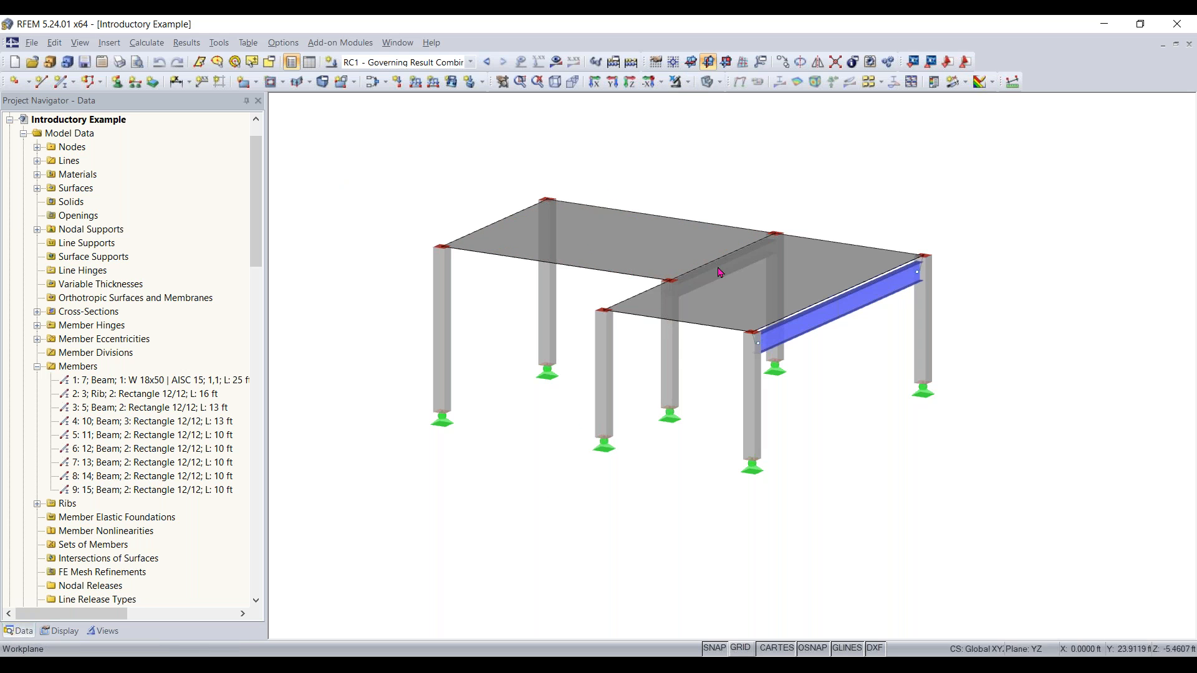
Step: Turn on the work plane grid display in the model view
scroll(717, 268, up, 1)
middle_drag(717, 268, 707, 276)
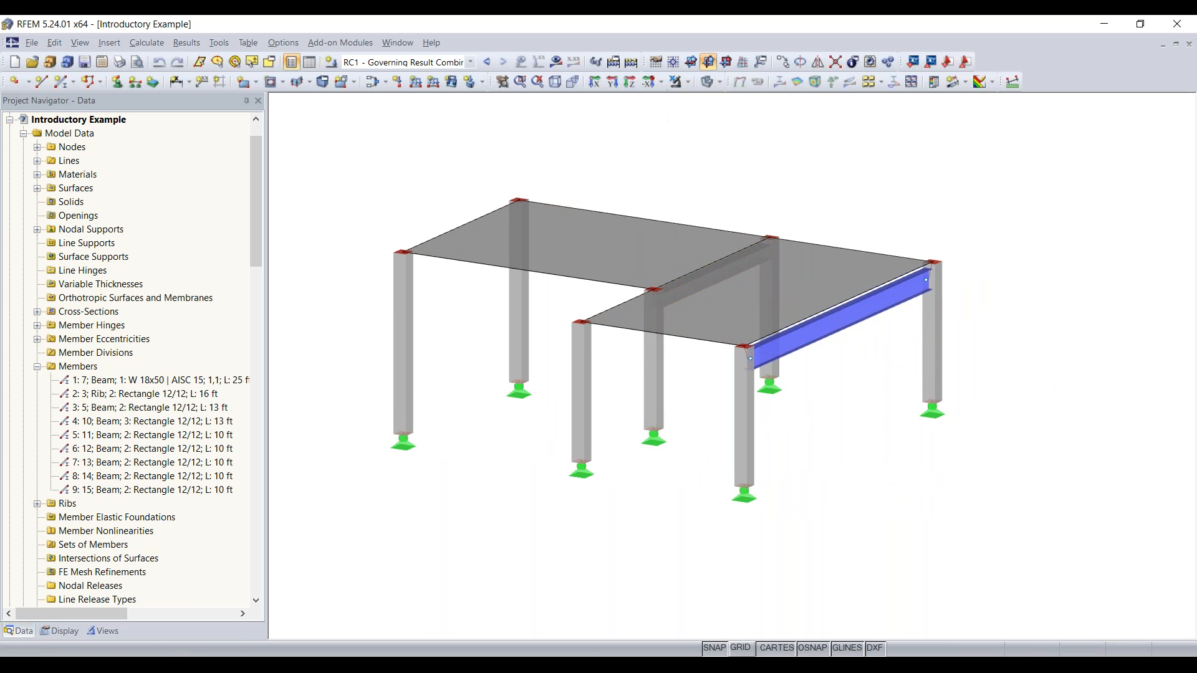
click(741, 649)
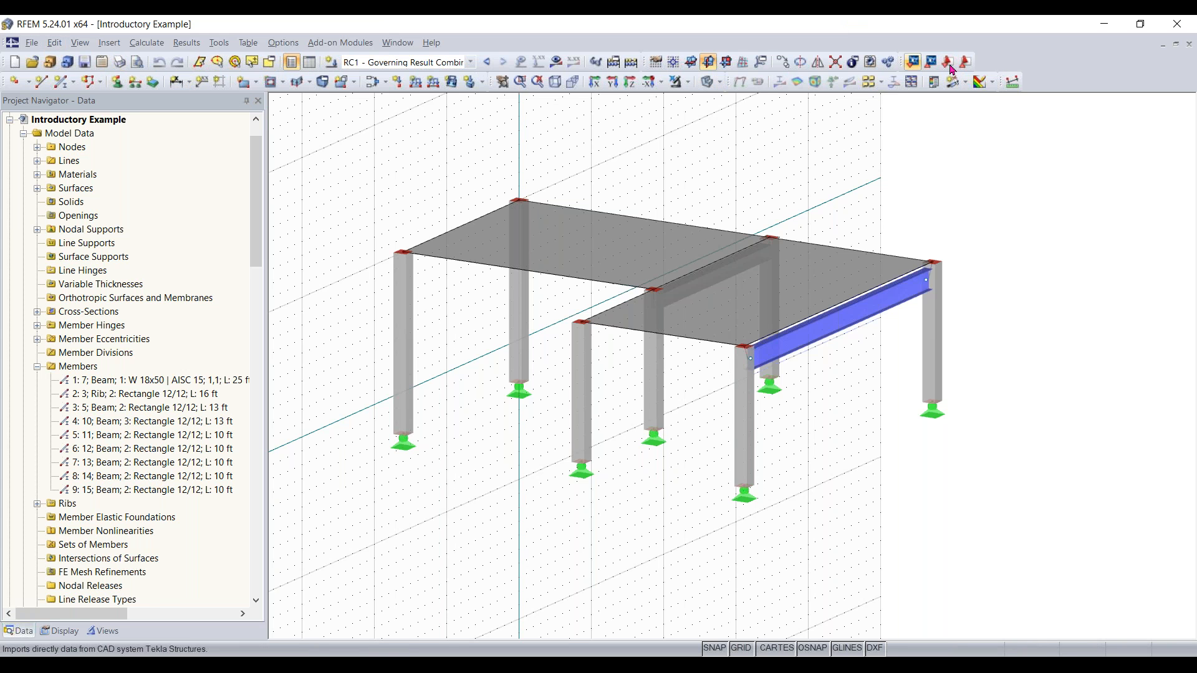
right_click(1052, 74)
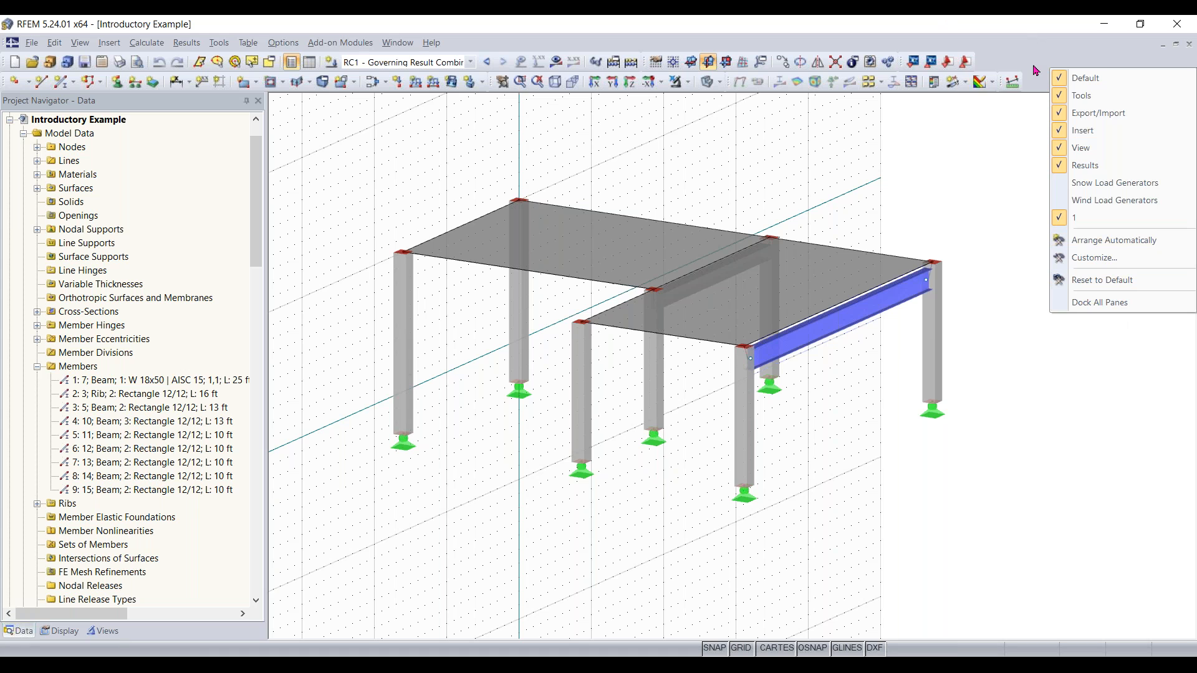
click(1184, 83)
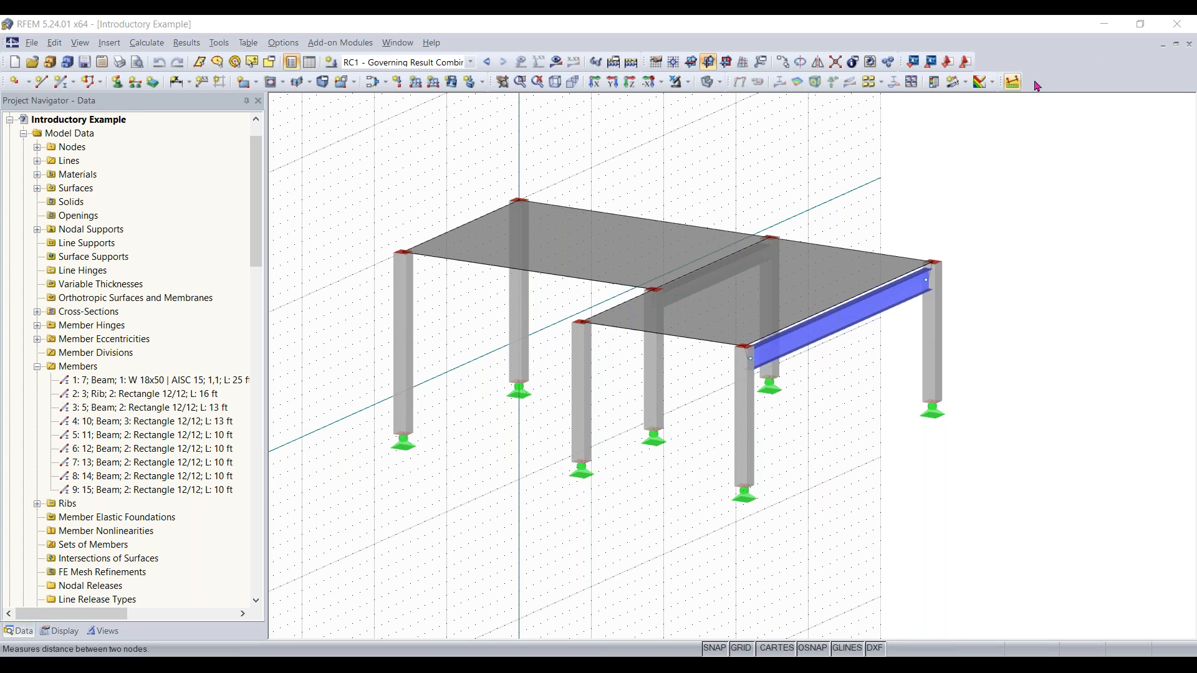
right_click(1055, 76)
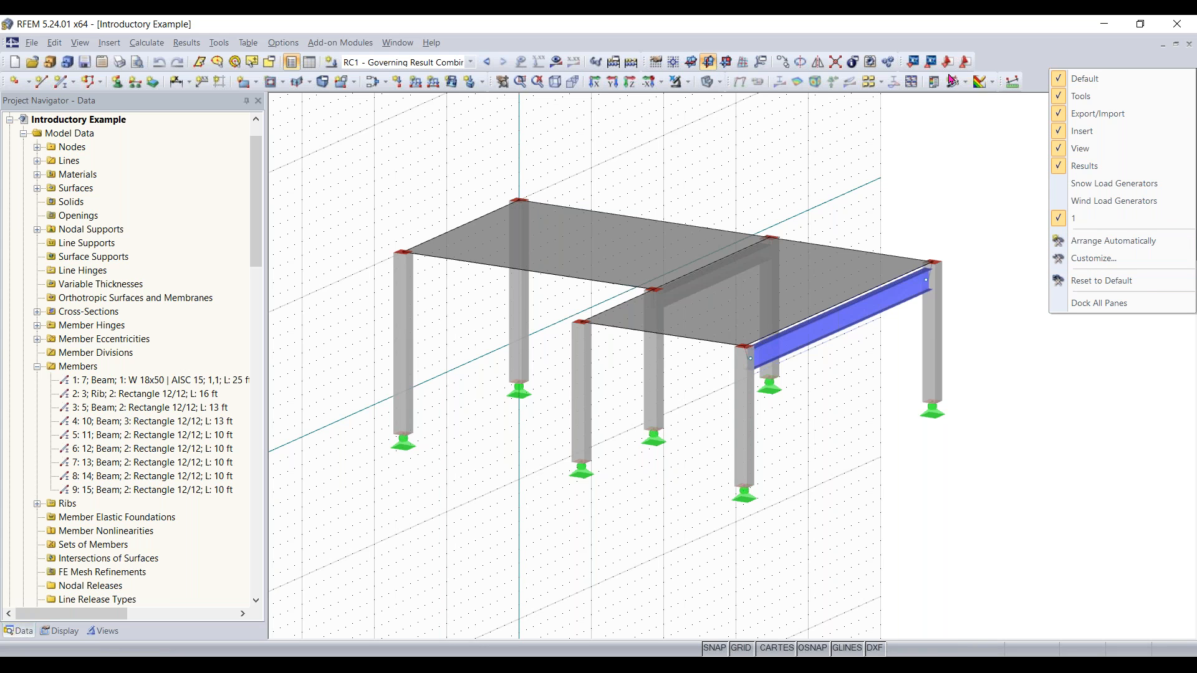
click(1103, 285)
click(577, 366)
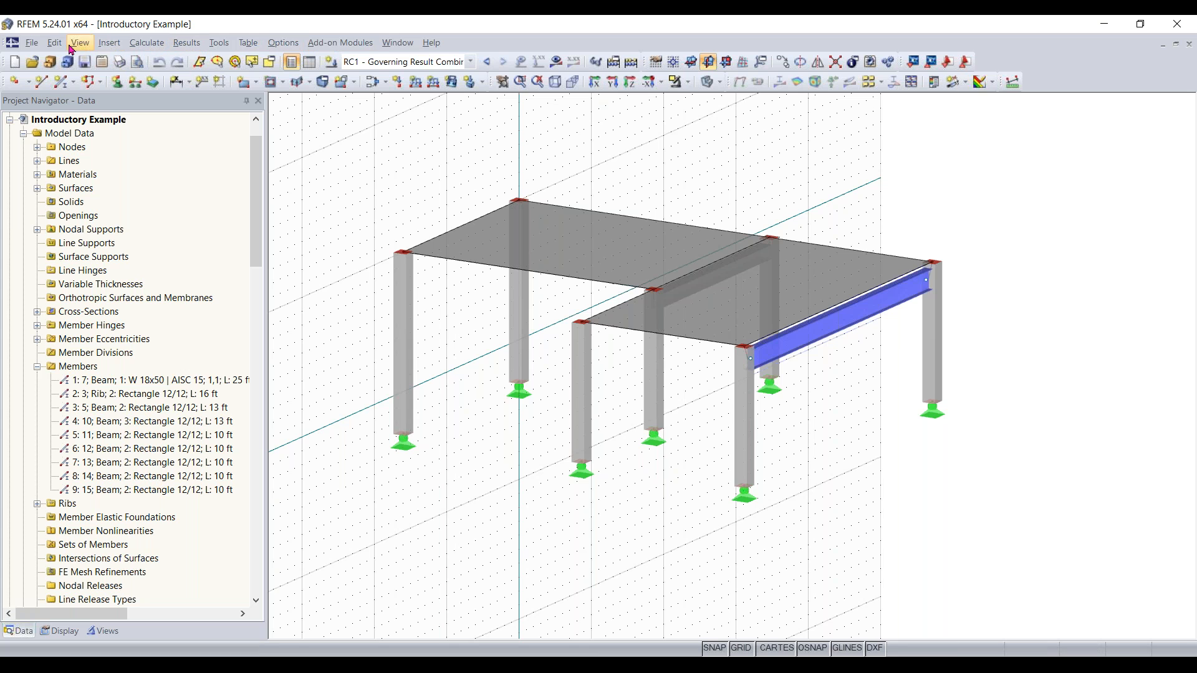
click(109, 43)
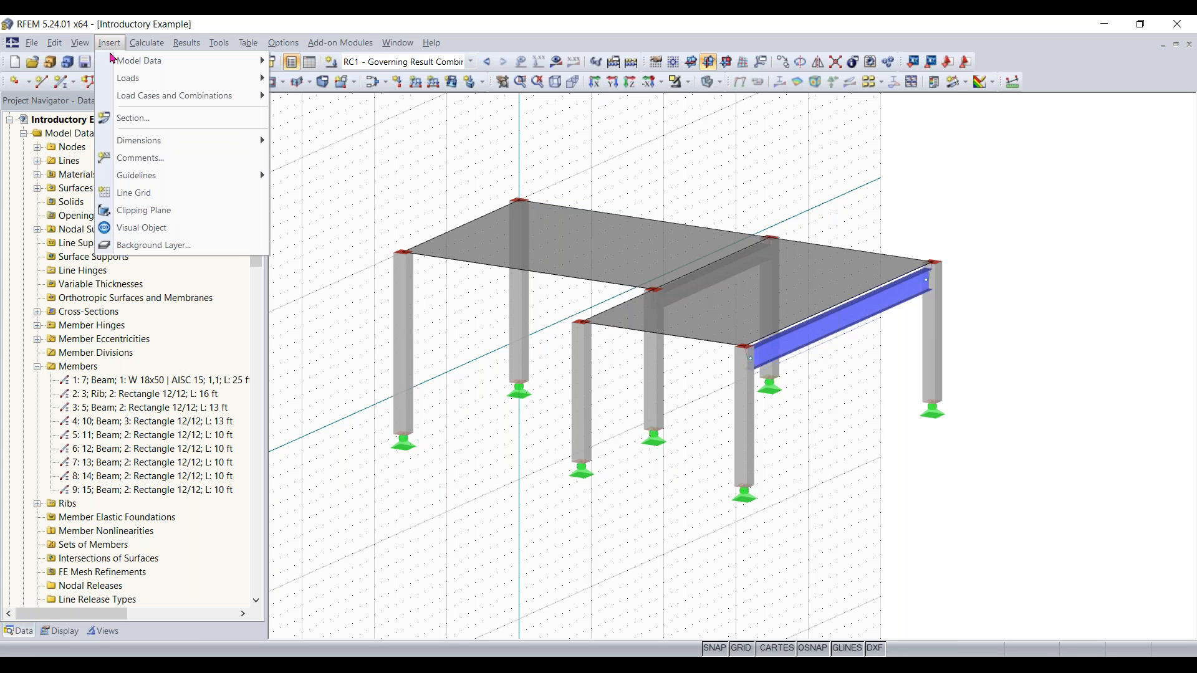
mouse_move(130, 61)
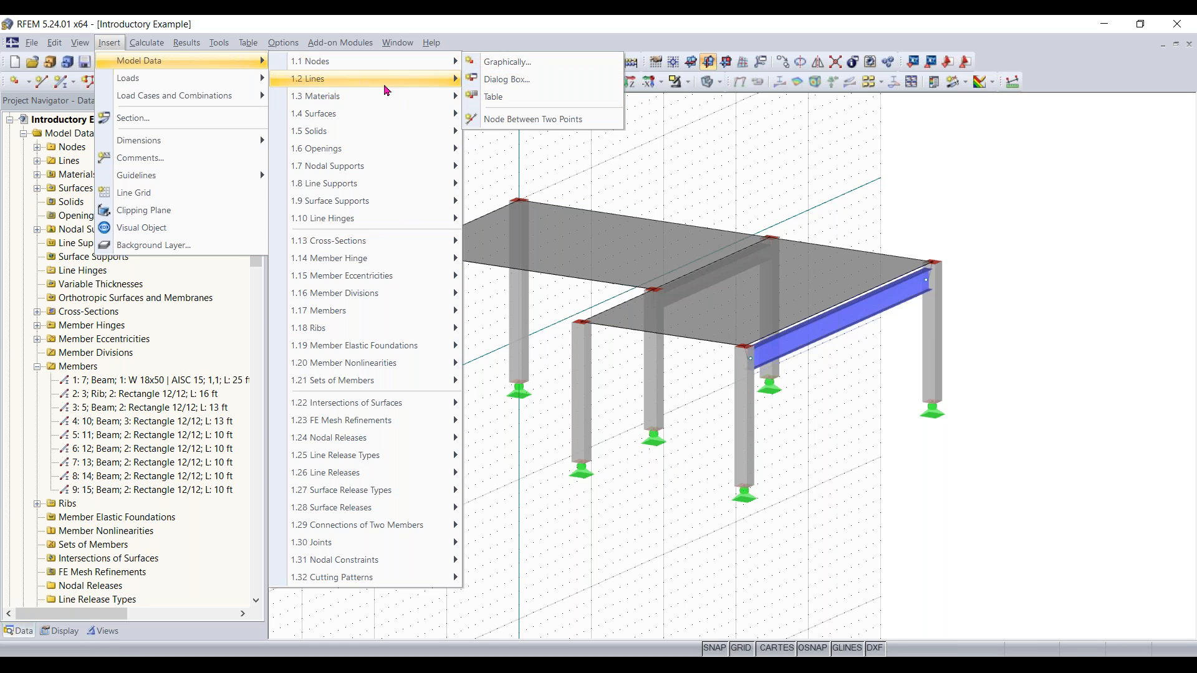
mouse_move(386, 132)
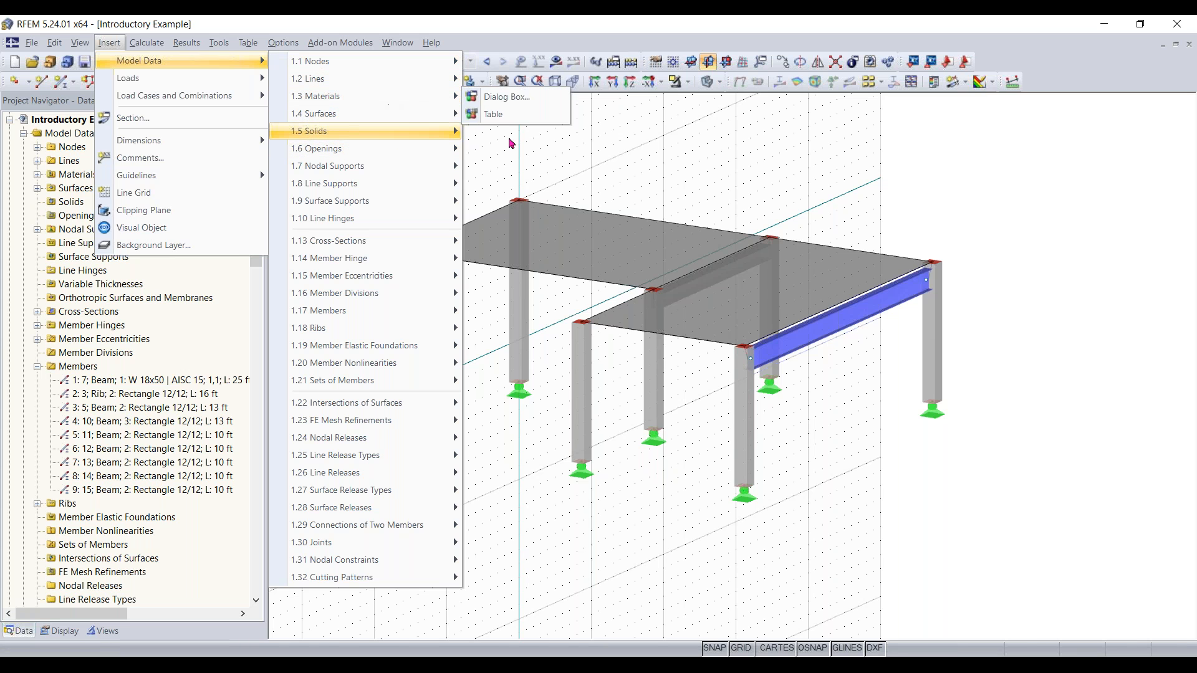
click(531, 154)
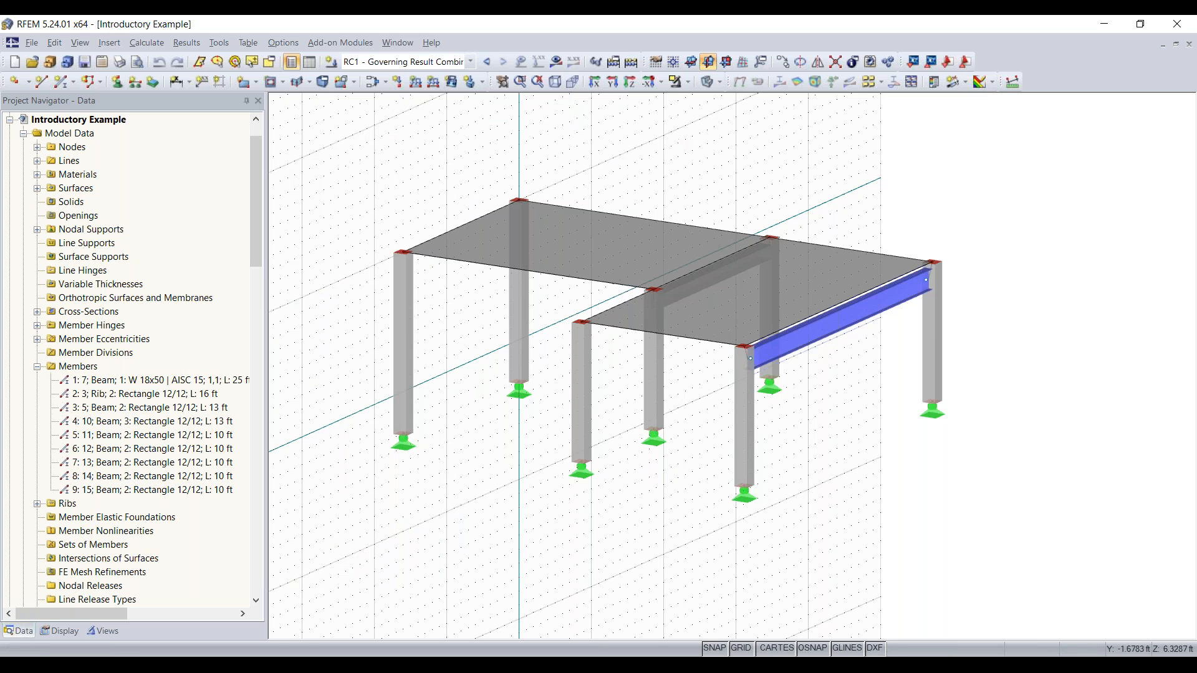
click(33, 45)
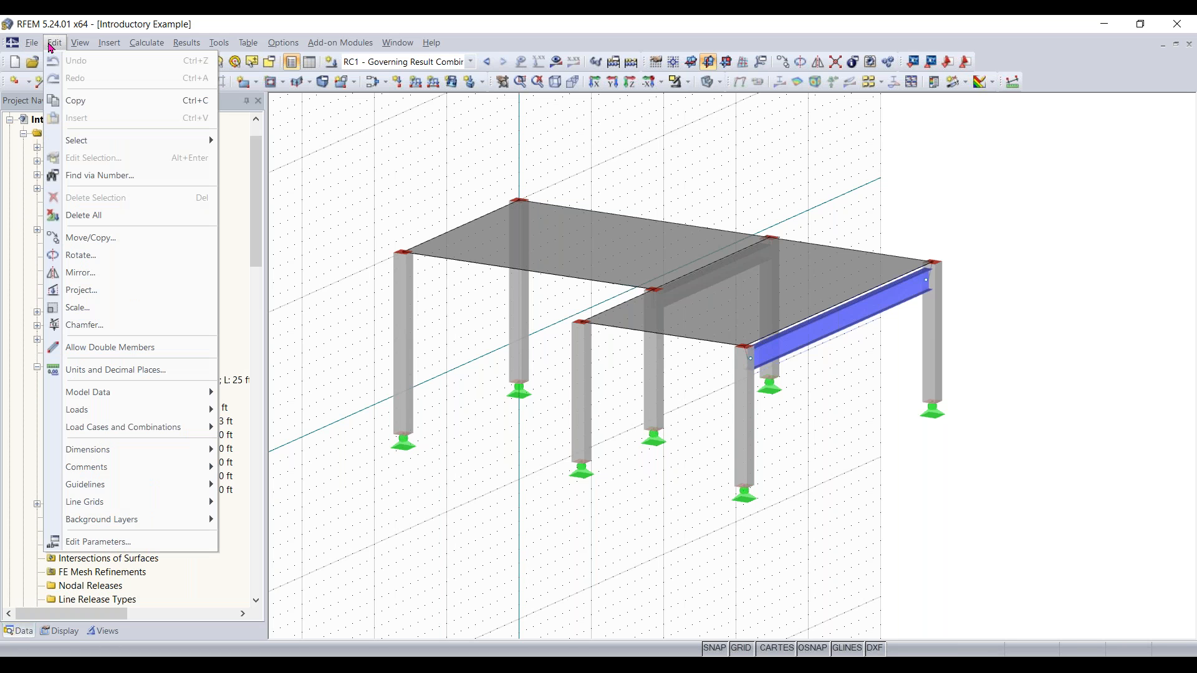
click(398, 114)
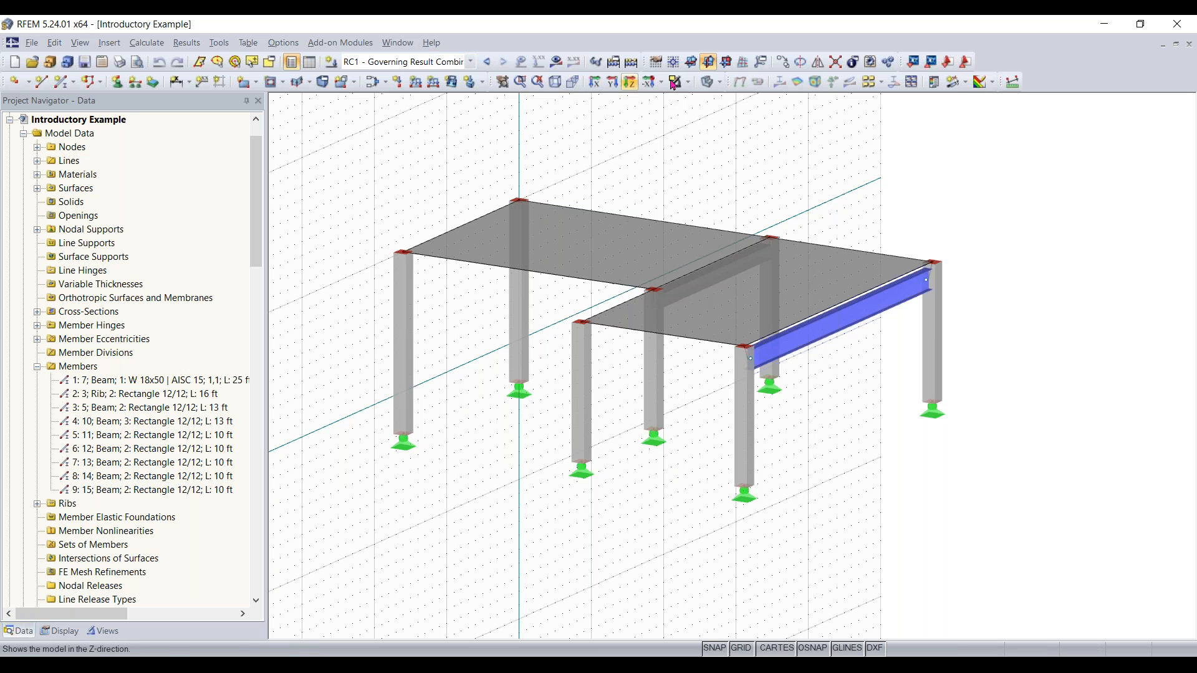
Step: Show the whole model in isometric view, collapse the members list and examine the add-on modules in the project navigator
click(556, 87)
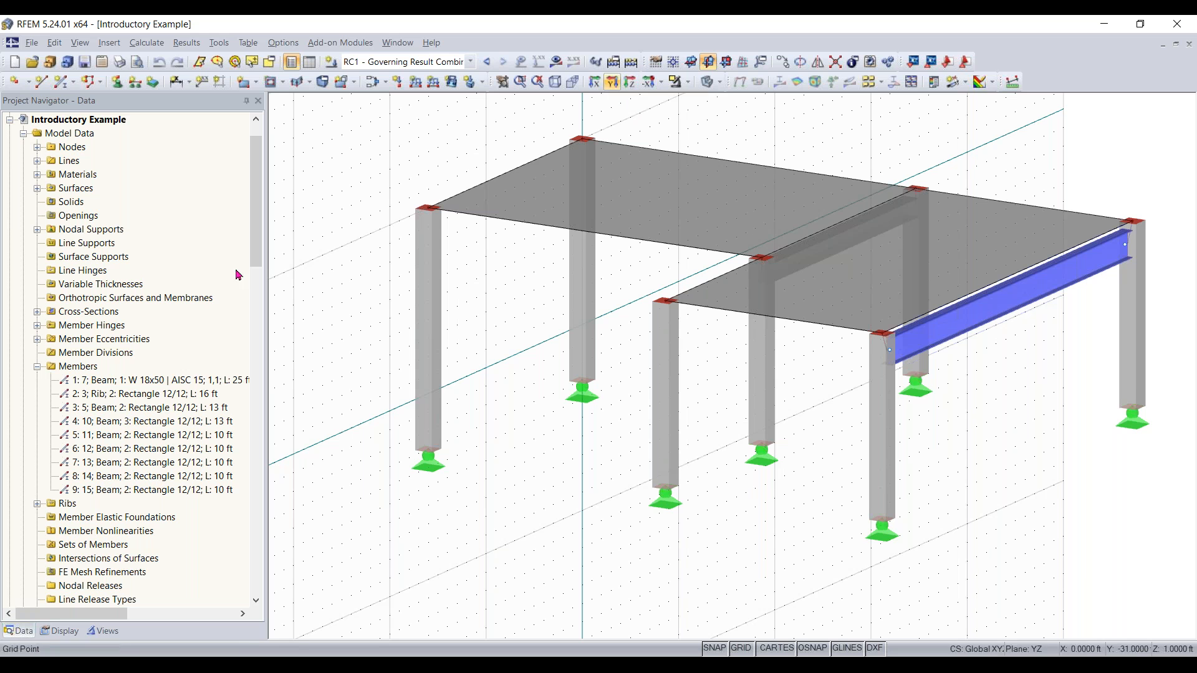
click(37, 366)
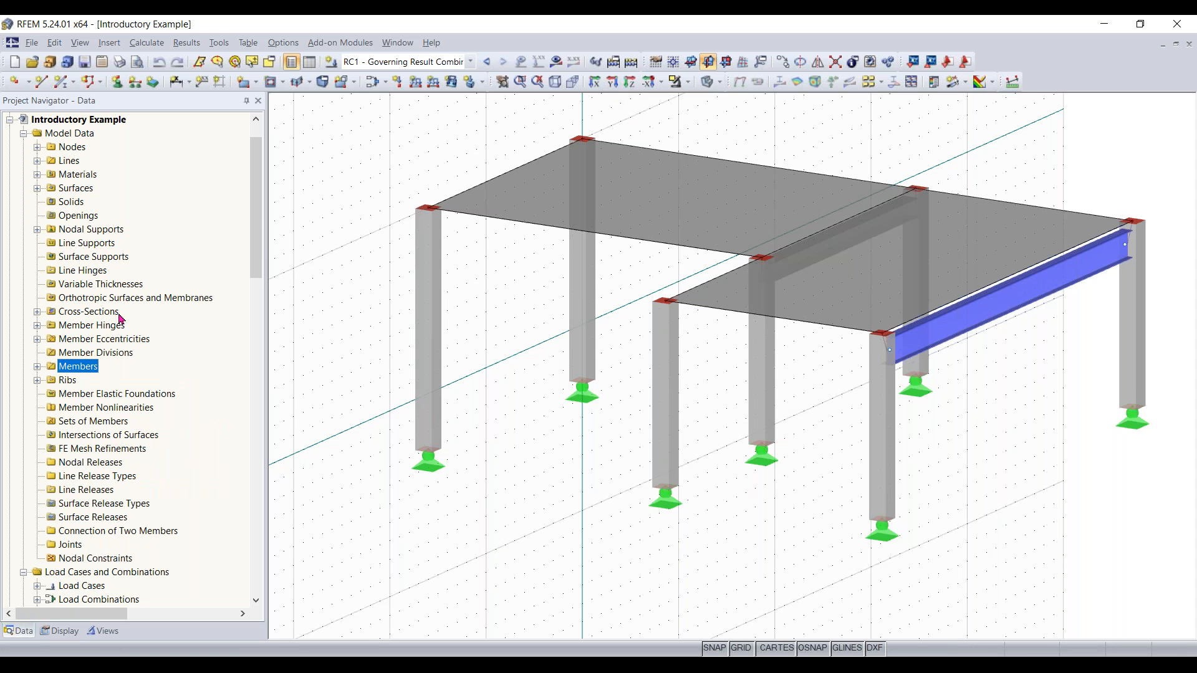
drag(257, 219, 256, 370)
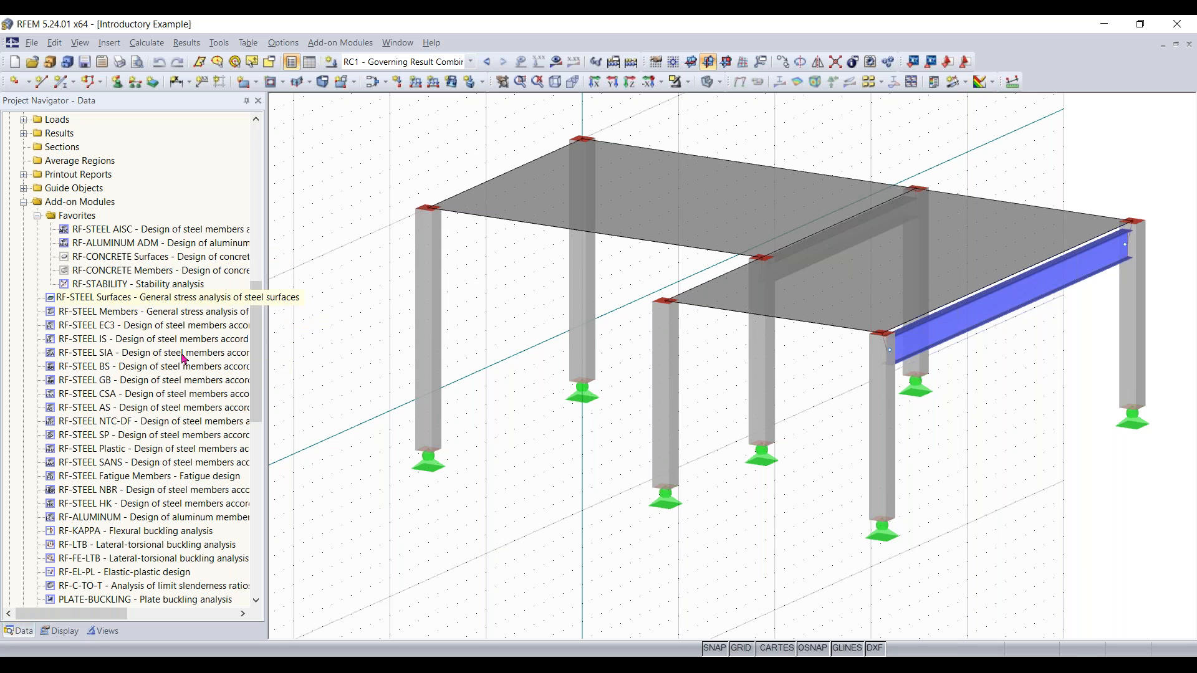
scroll(174, 314, down, 1)
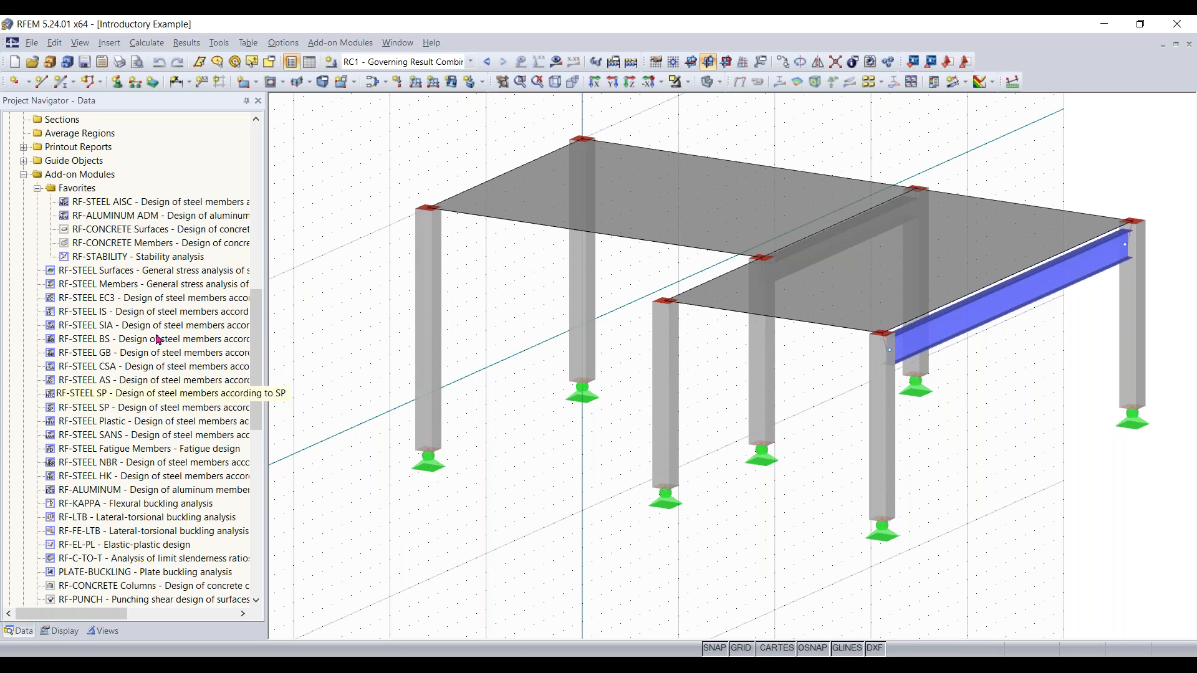
Step: Look further down the add-on module list to the punching and timber design modules
scroll(159, 380, down, 1)
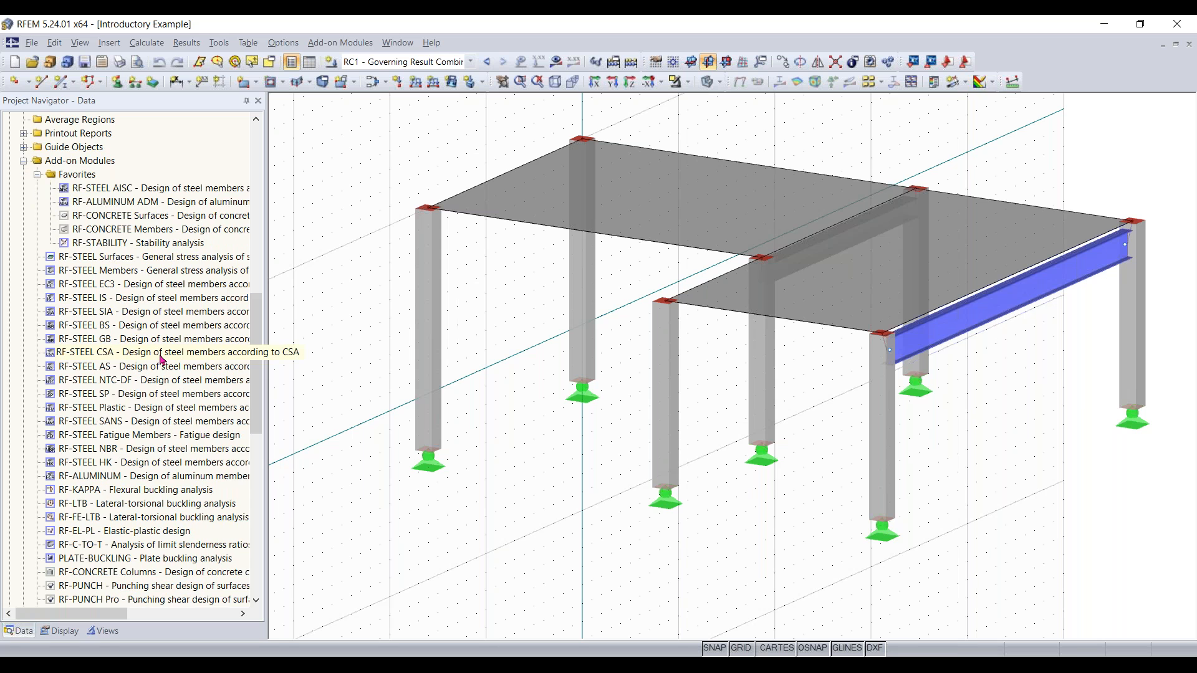
scroll(169, 325, down, 1)
scroll(168, 321, down, 1)
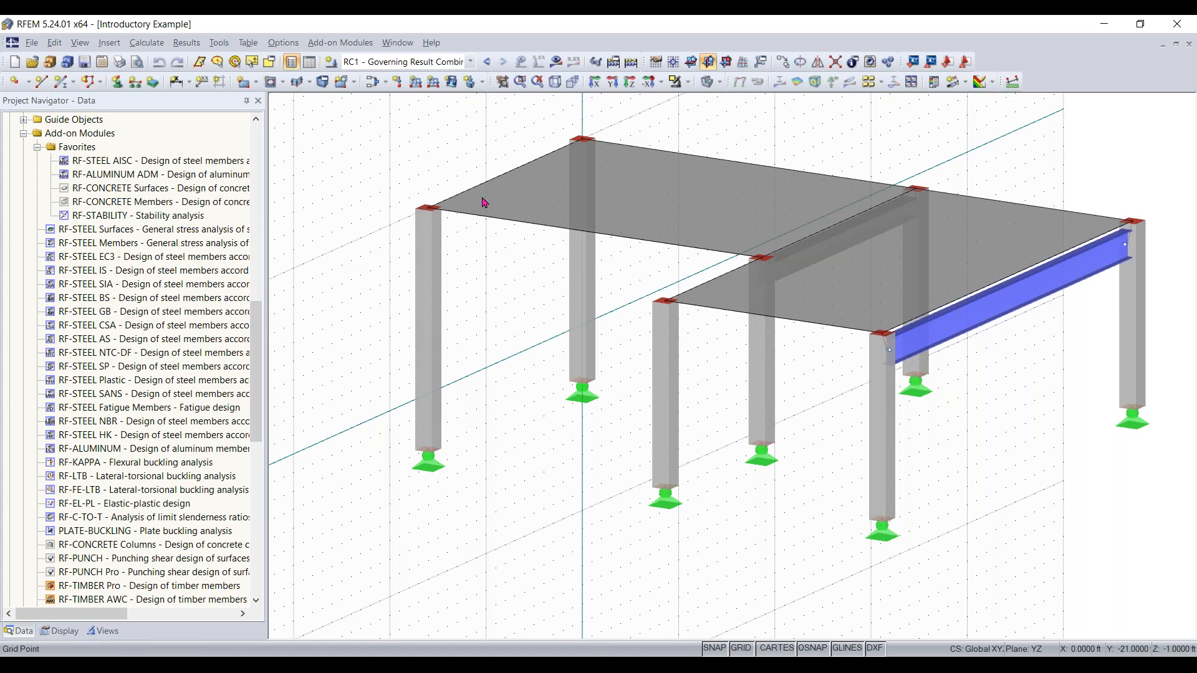
Step: Bring up the navigator's display settings and collapse all categories, from Model to Add-on Modules, to the top level
click(60, 631)
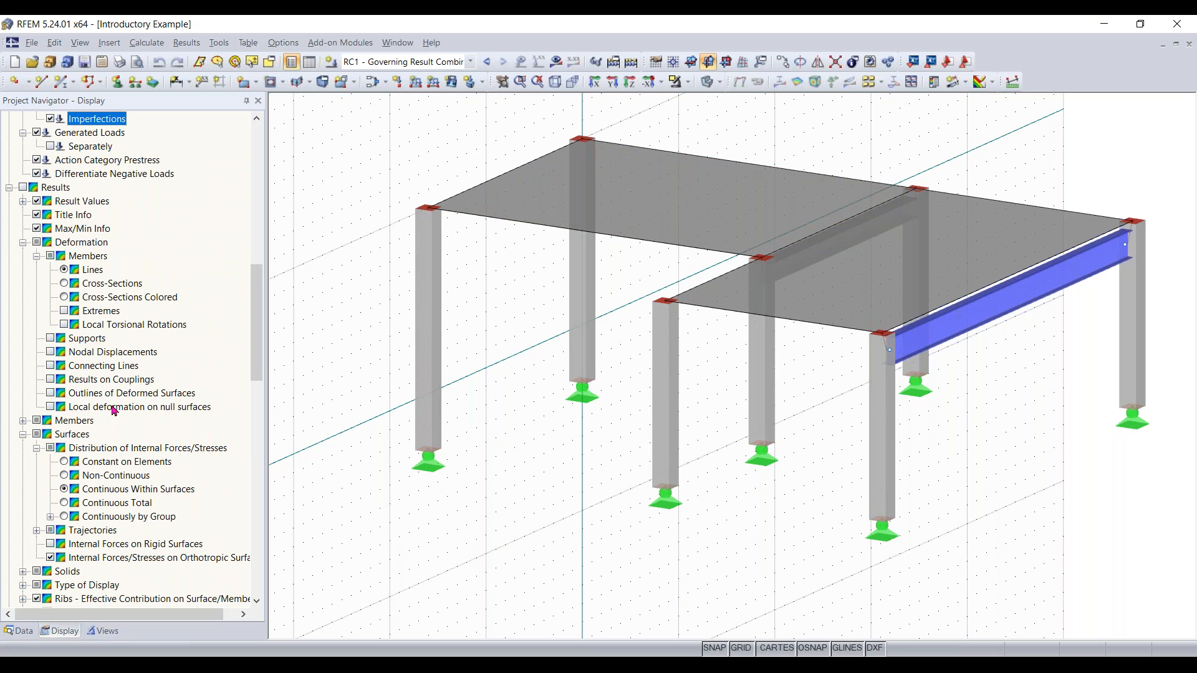
scroll(124, 386, up, 7)
key(Home)
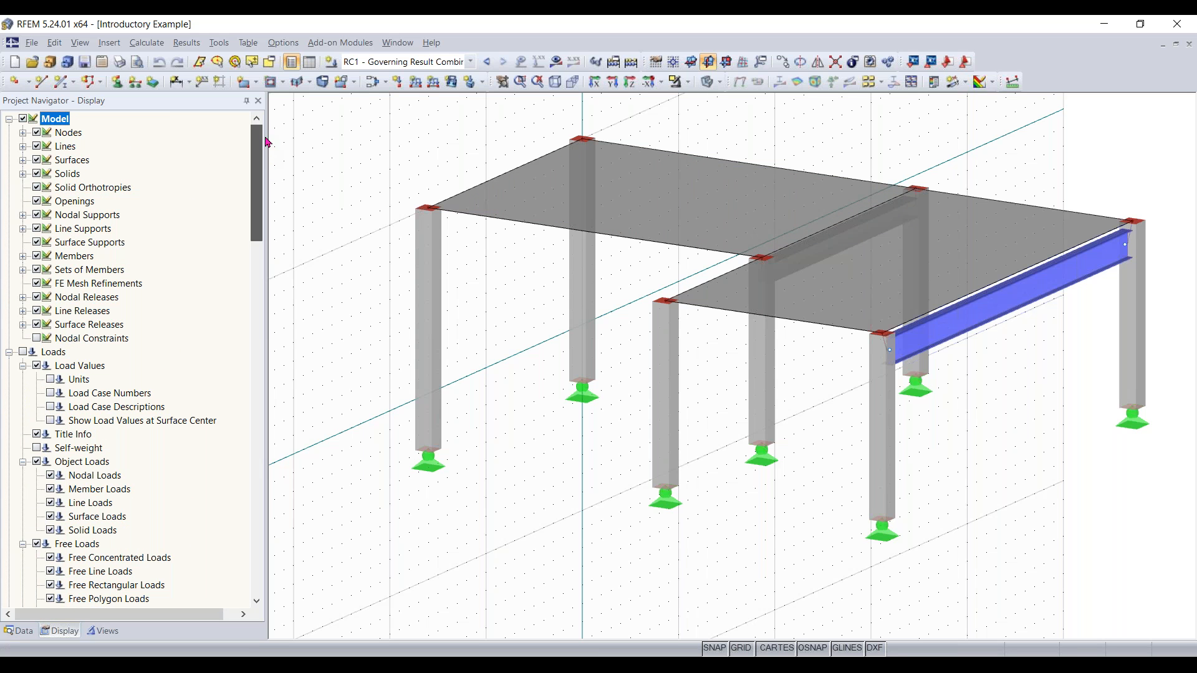
click(8, 353)
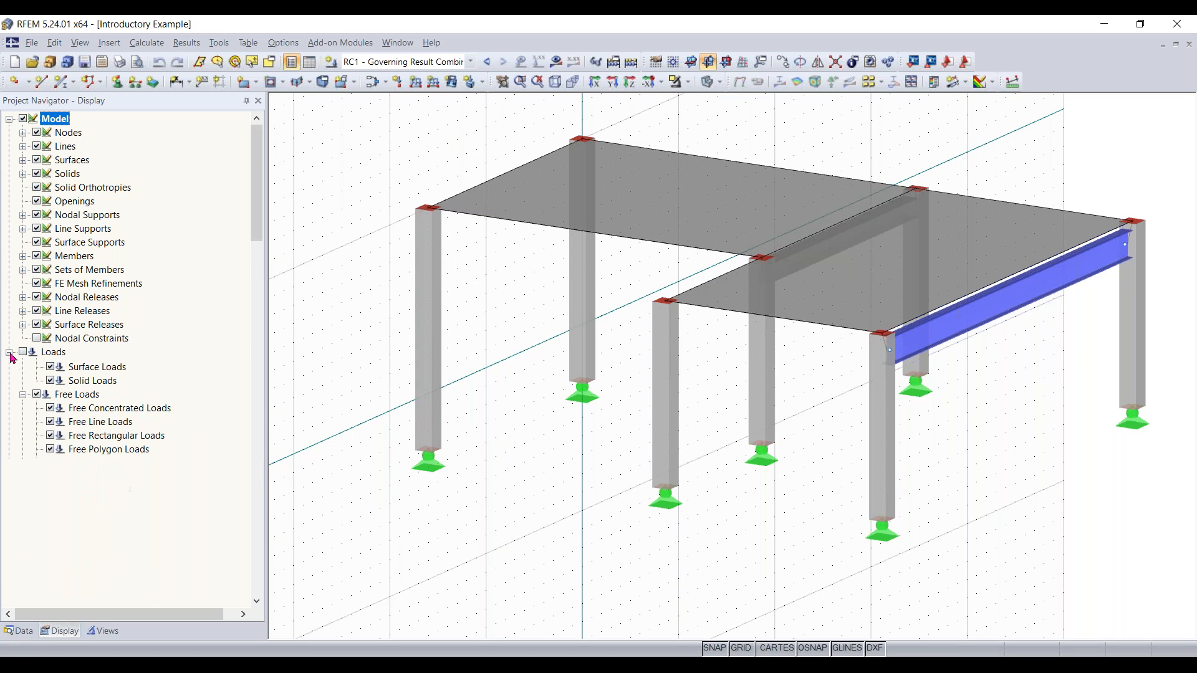
click(9, 367)
click(9, 380)
click(8, 394)
click(9, 420)
click(9, 434)
click(9, 448)
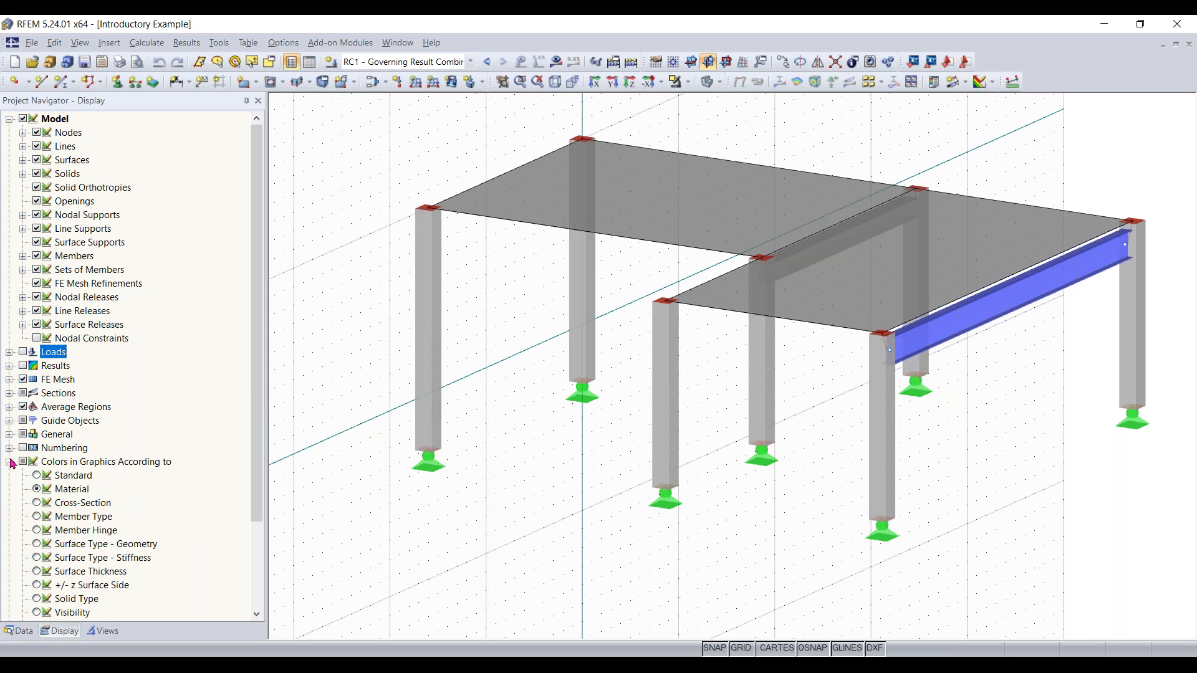
click(9, 461)
click(9, 475)
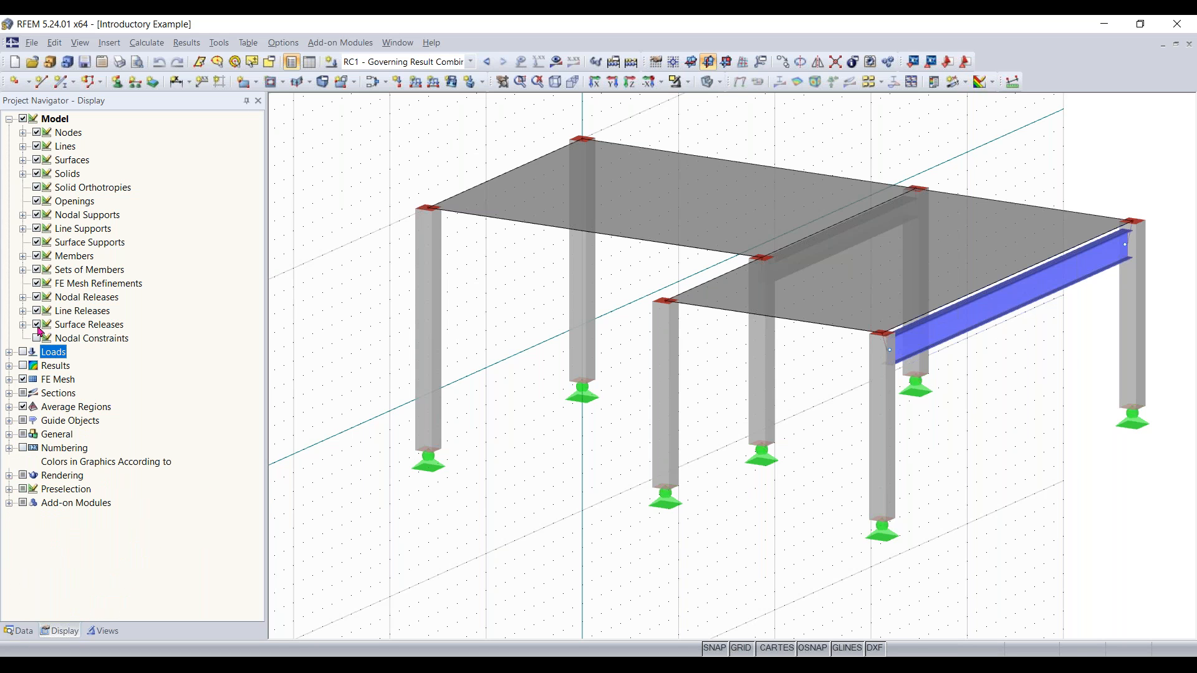
click(9, 119)
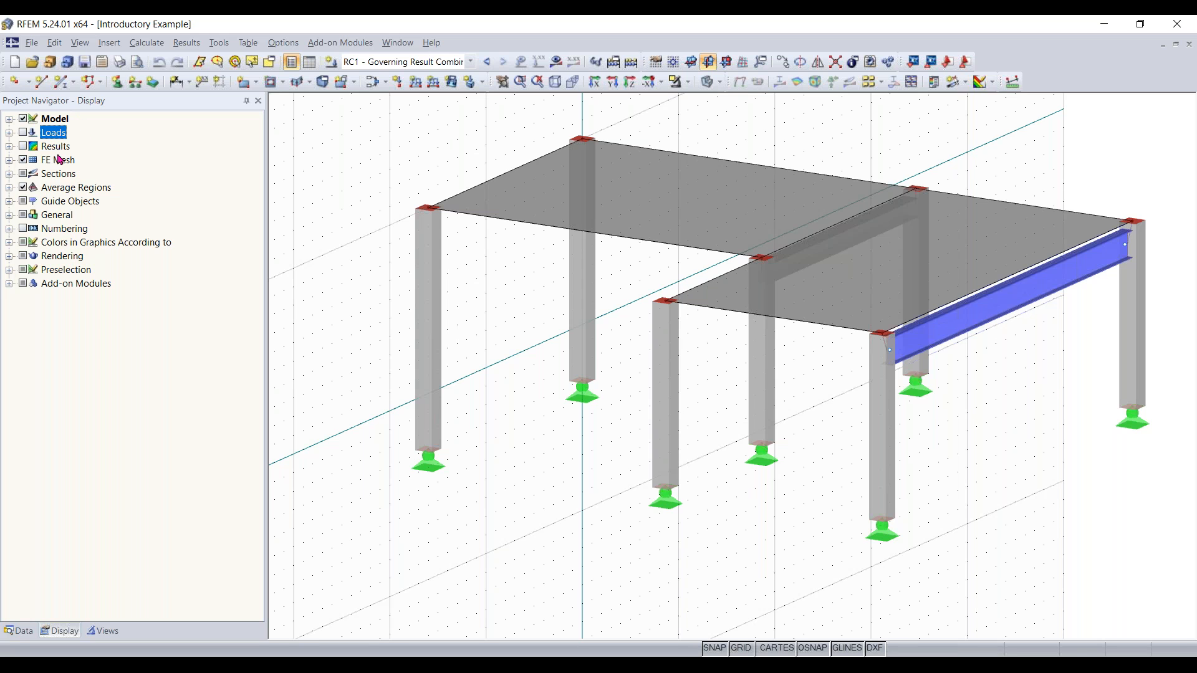
Step: Examine the display options for model objects such as nodes, surfaces and supports, and collapse the Model category again
click(8, 118)
click(36, 134)
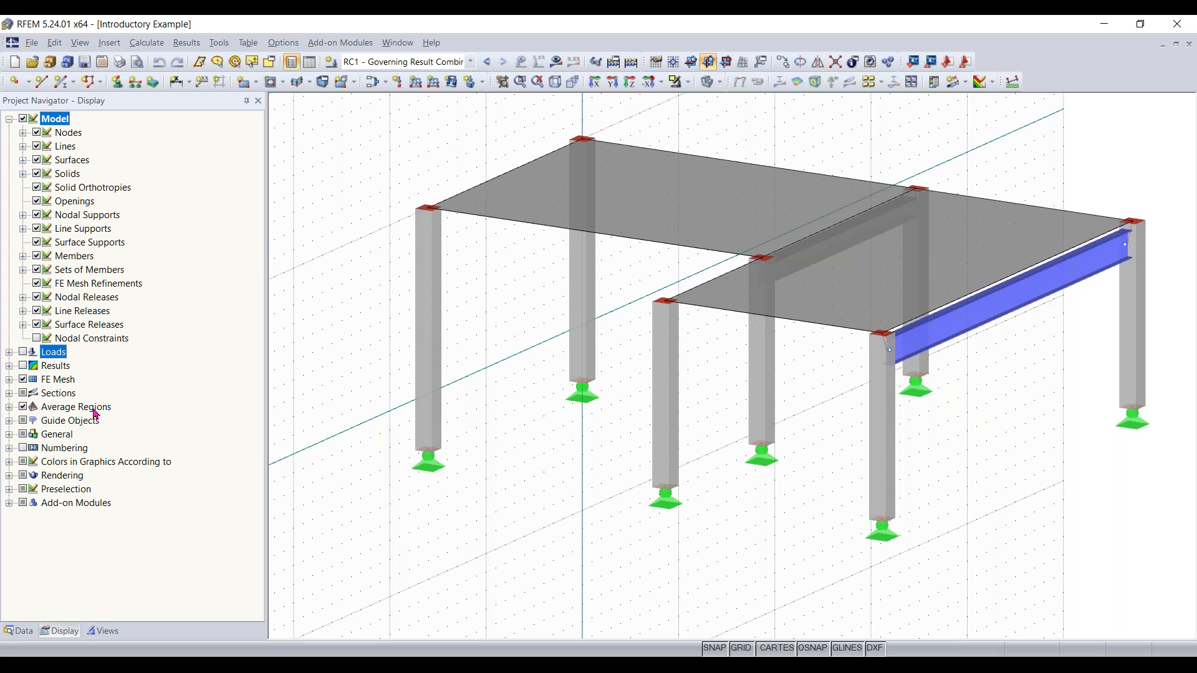
click(9, 119)
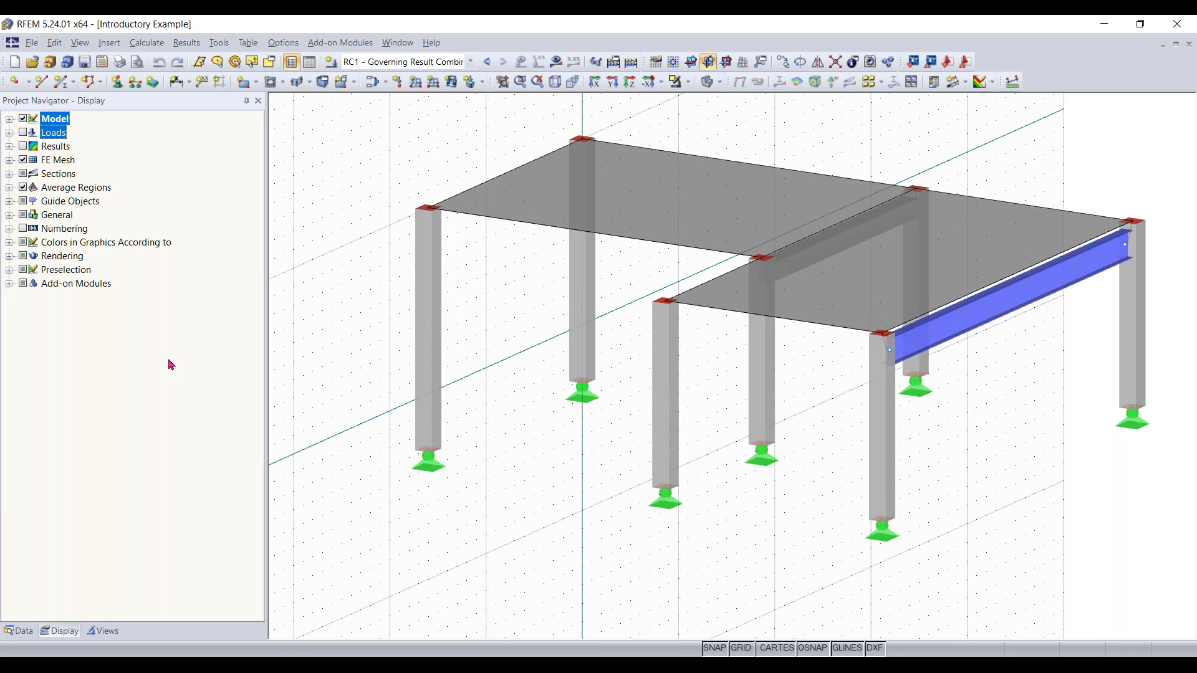
Step: Open the saved views and visibilities and turn on visibility mode for the model
click(100, 631)
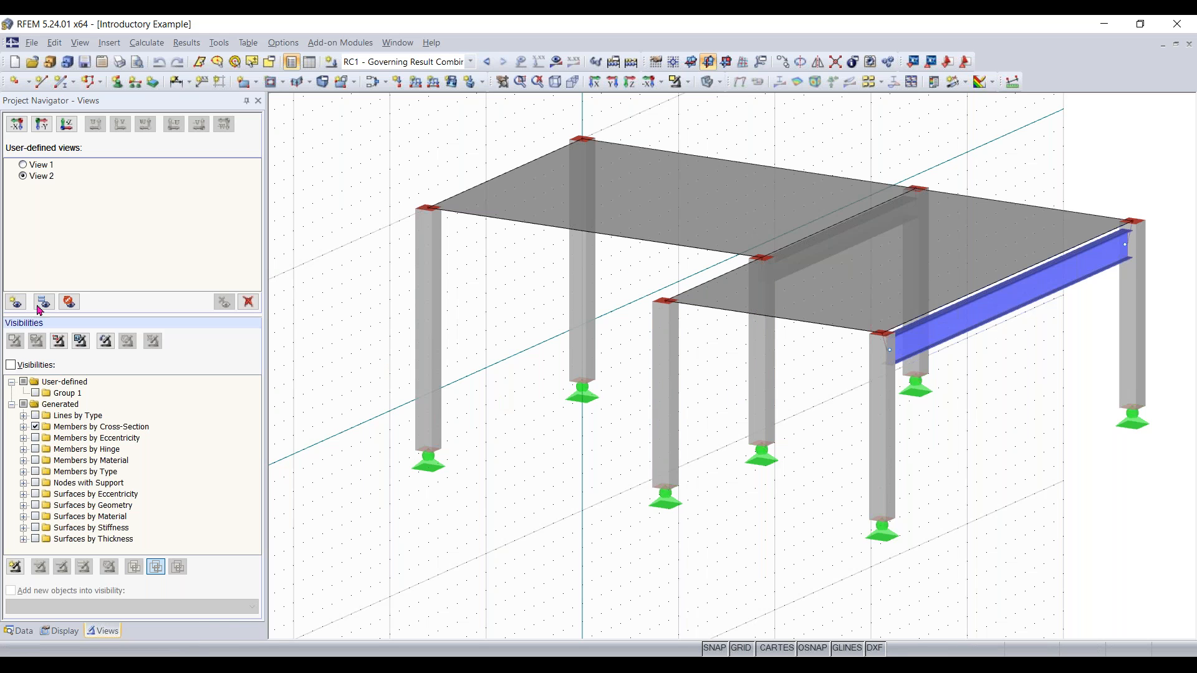
click(20, 368)
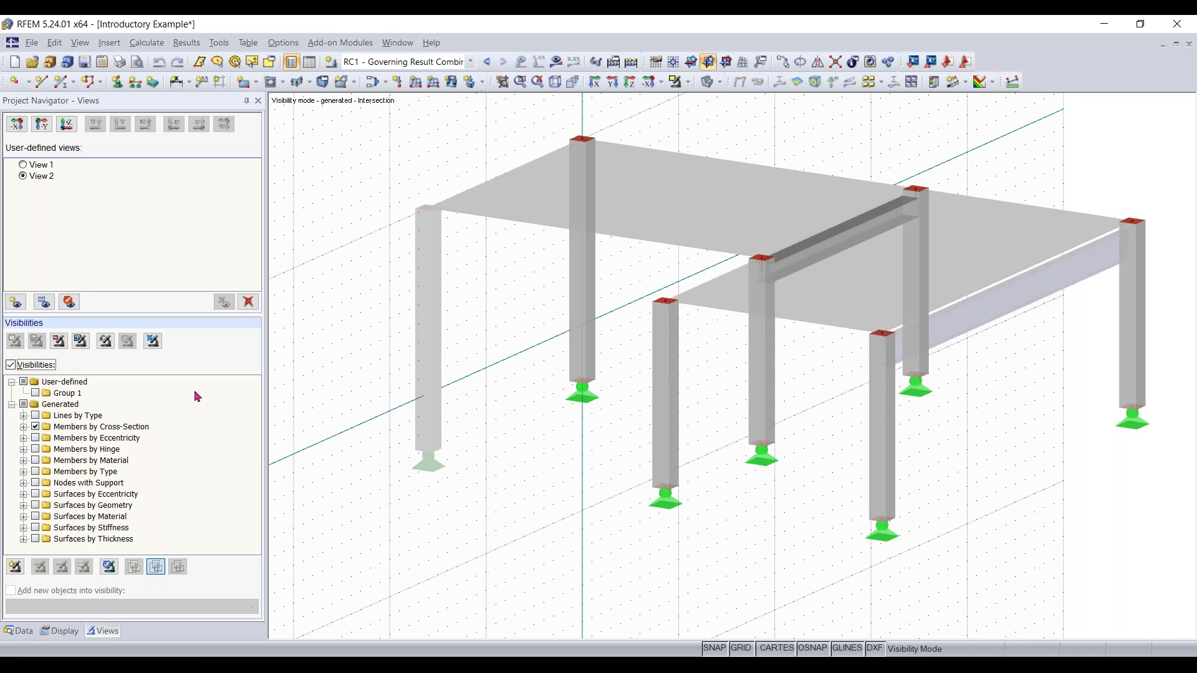
scroll(629, 367, down, 2)
middle_drag(622, 367, 568, 367)
scroll(567, 366, up, 1)
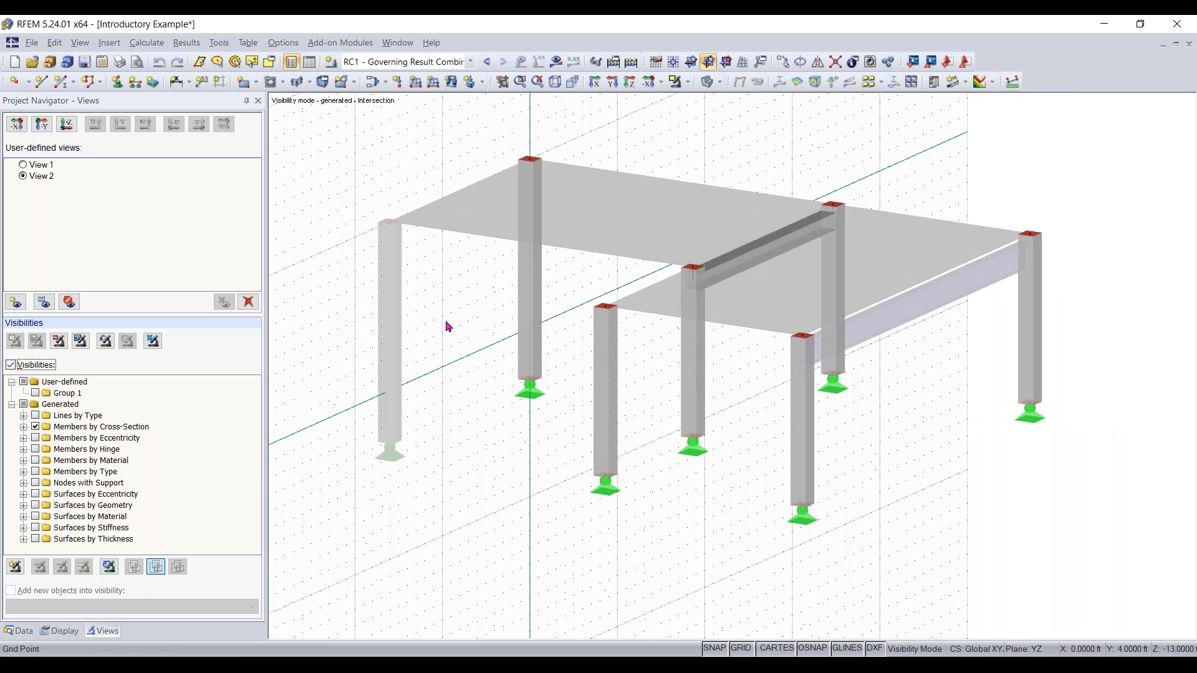
Step: Limit the cross-section visibility to 1 - W 18x50 | AISC 15 instead of 2 - Rectangle 12/12, and turn visibility mode off
click(24, 427)
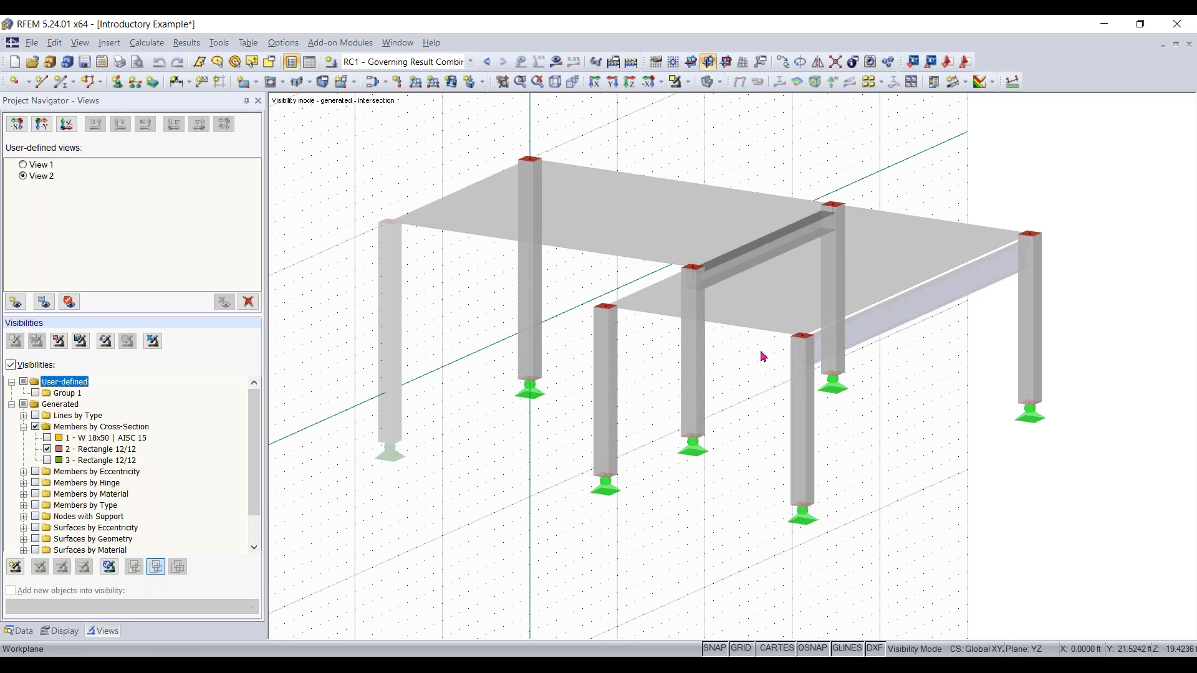
click(48, 449)
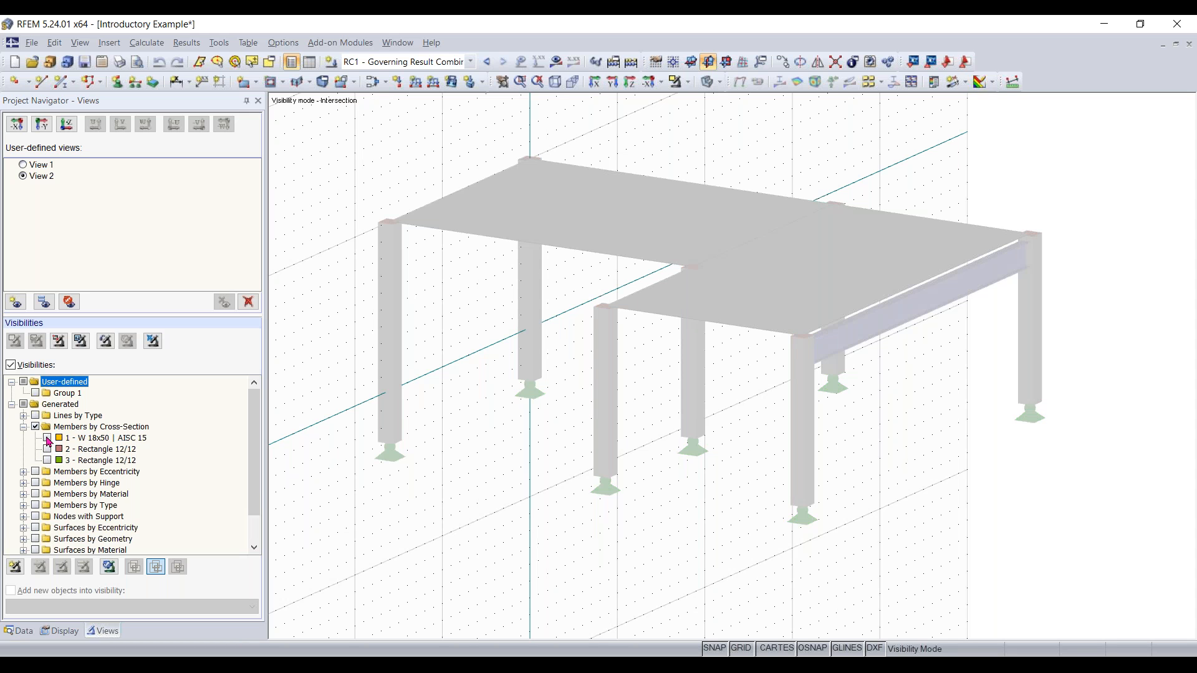
click(47, 438)
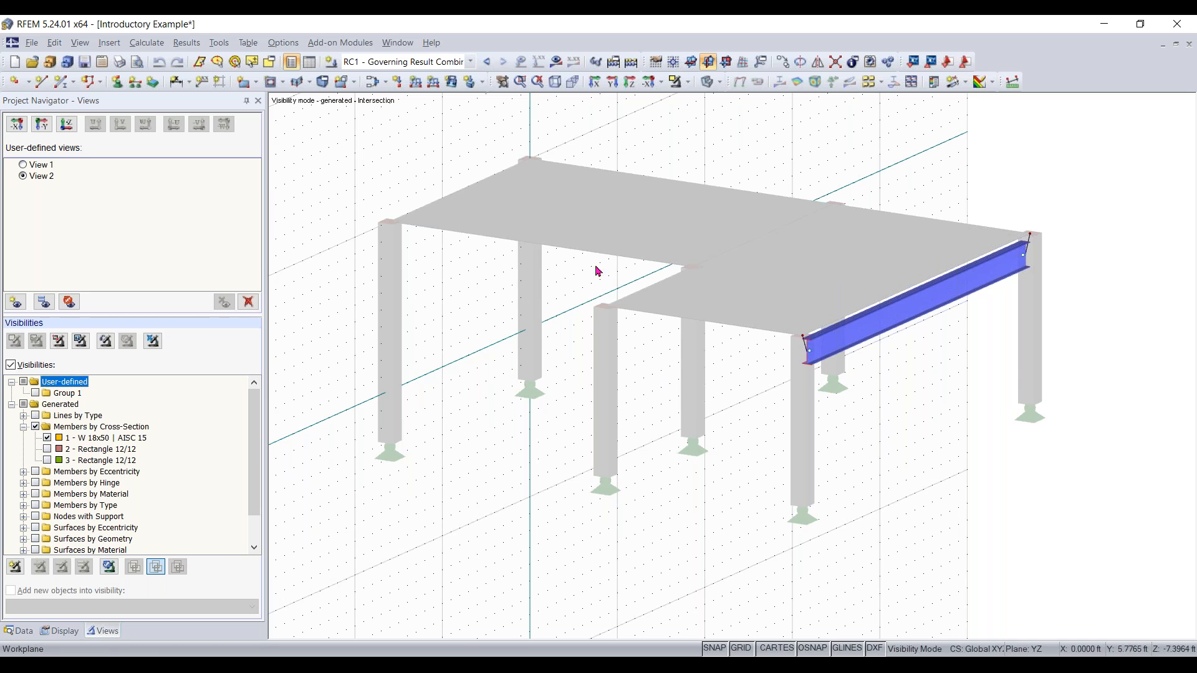
click(24, 368)
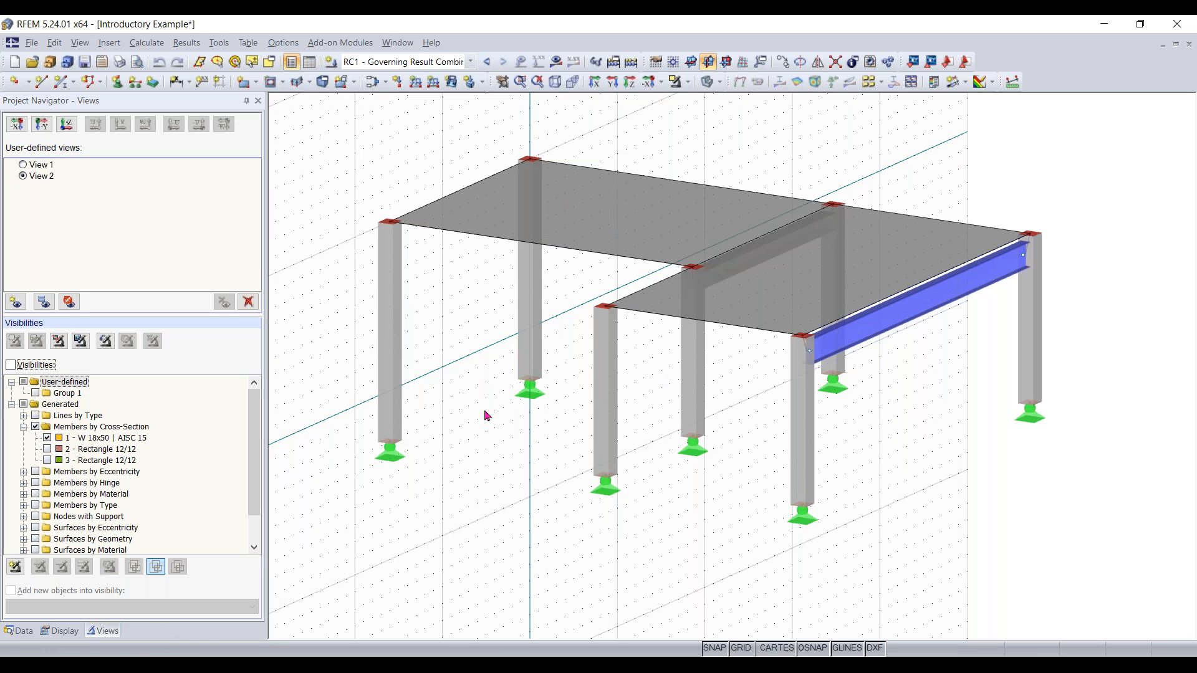
Step: Show the results for RC1 - Governing Result Combination and collapse the Global Deformations, Members and Surfaces result categories
click(556, 61)
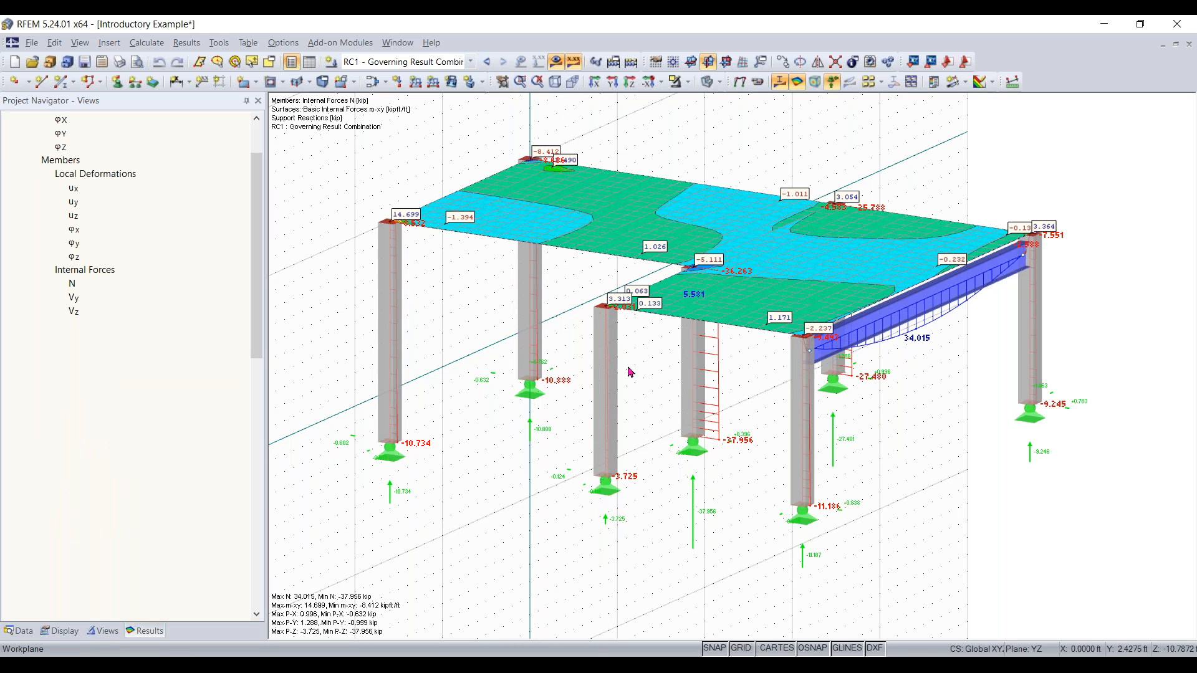
ctrl+middle_drag(838, 446, 698, 380)
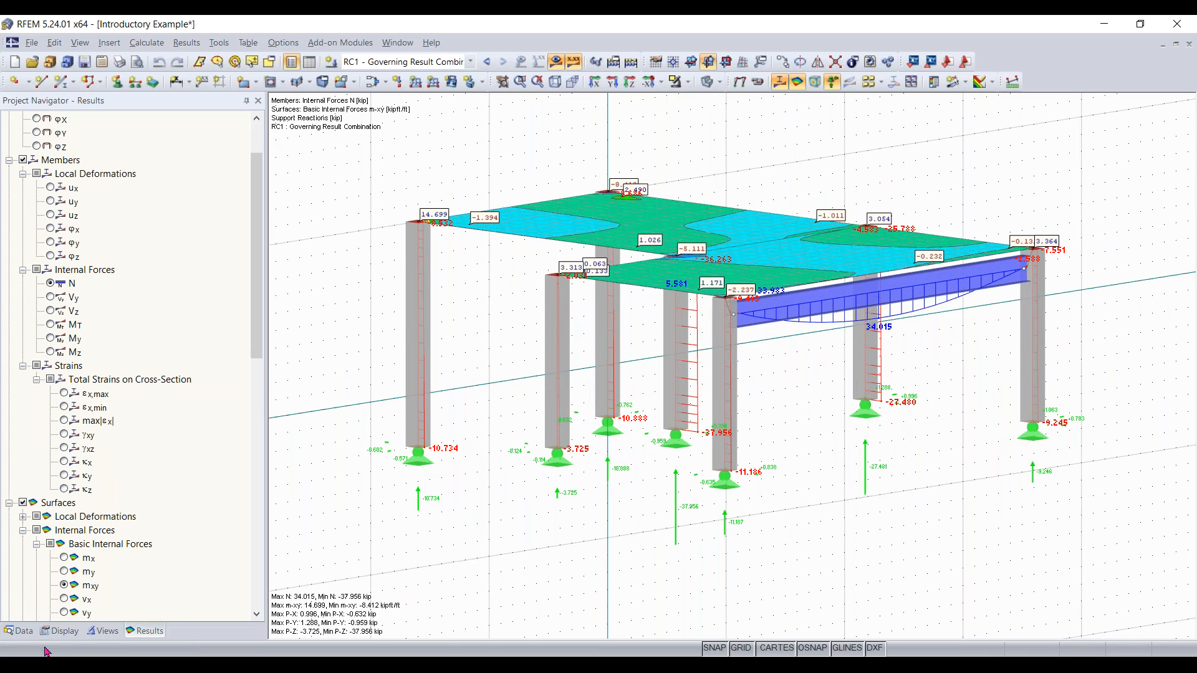
scroll(235, 444, up, 2)
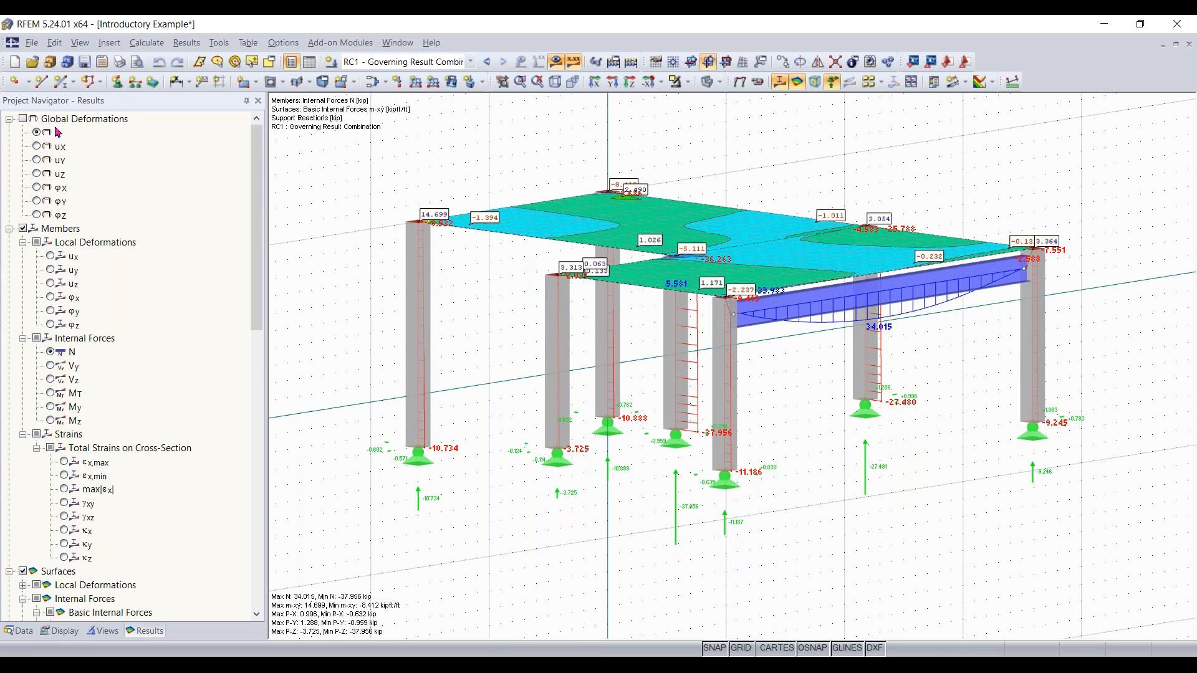
click(9, 228)
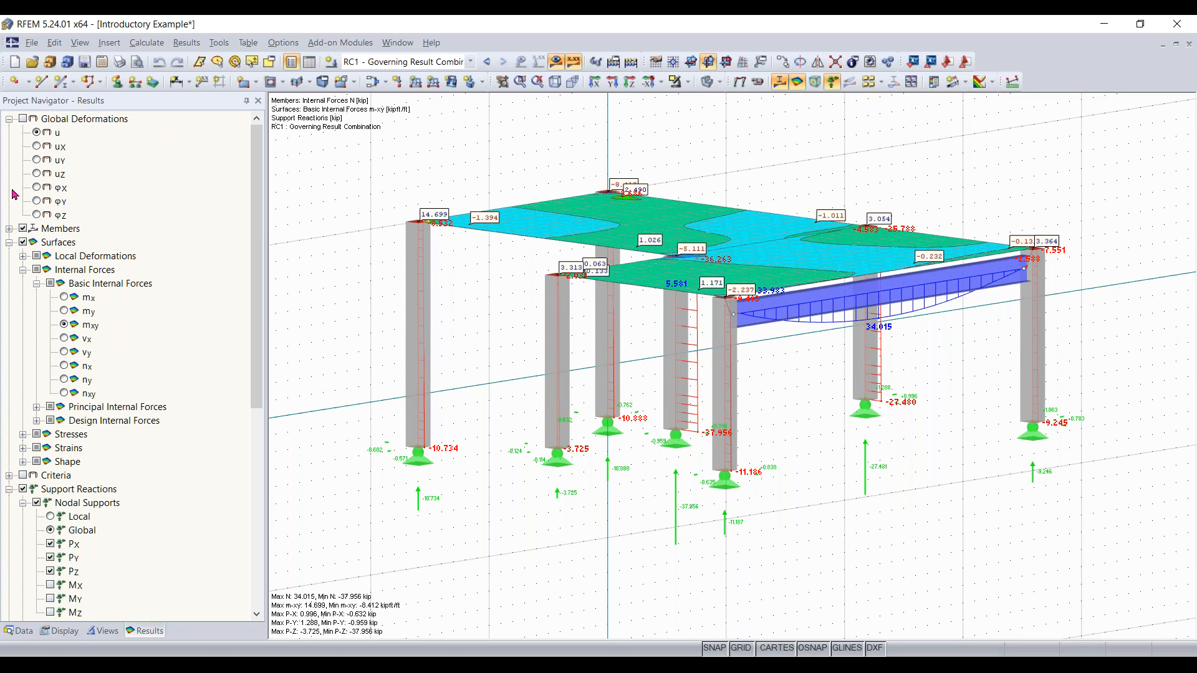
click(10, 119)
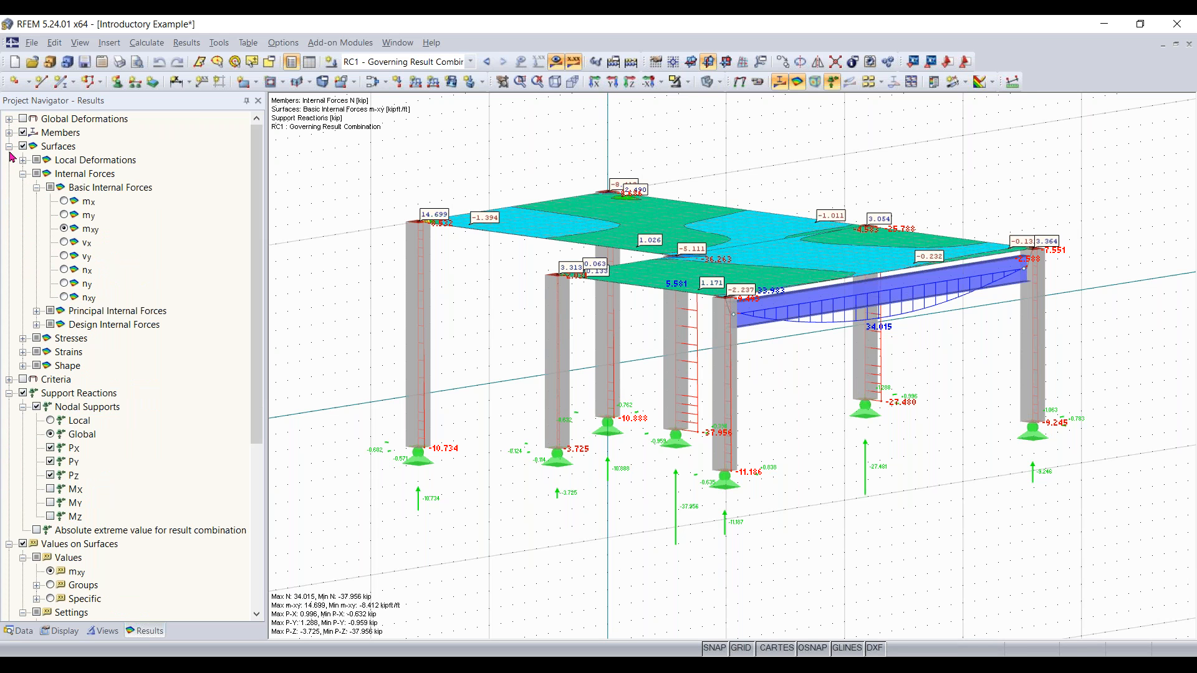
click(10, 146)
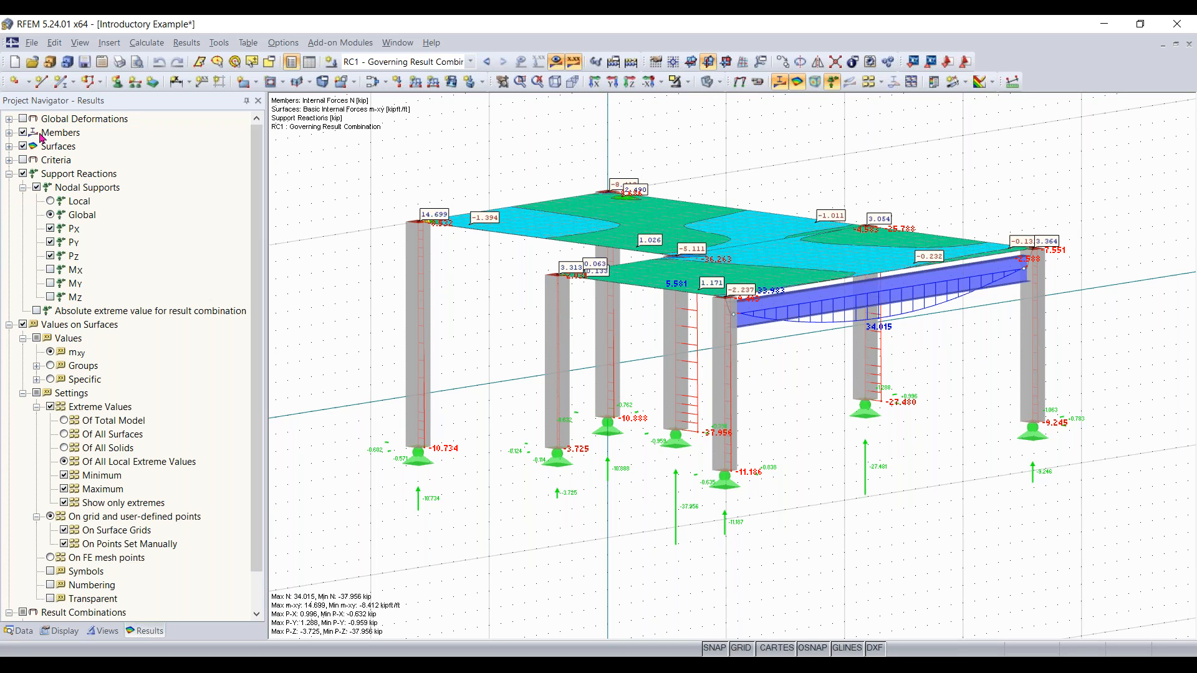
Step: Examine the deformation, internal force and strain results offered for members and surfaces, and collapse both categories again
double_click(30, 135)
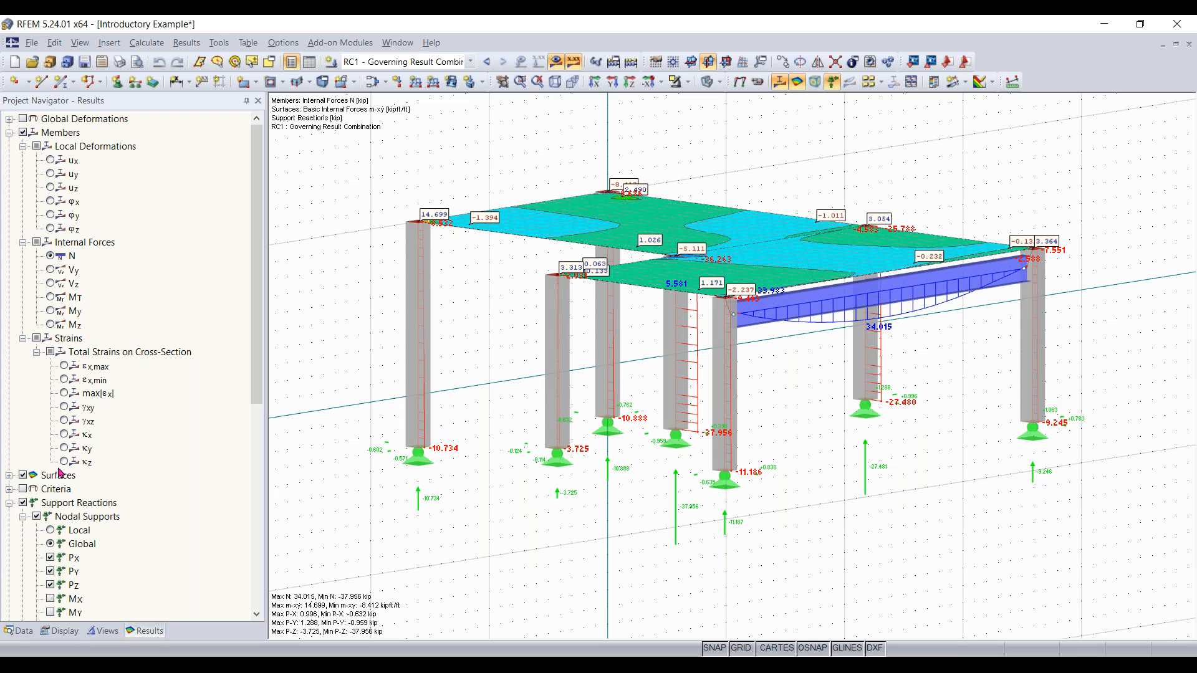
click(9, 476)
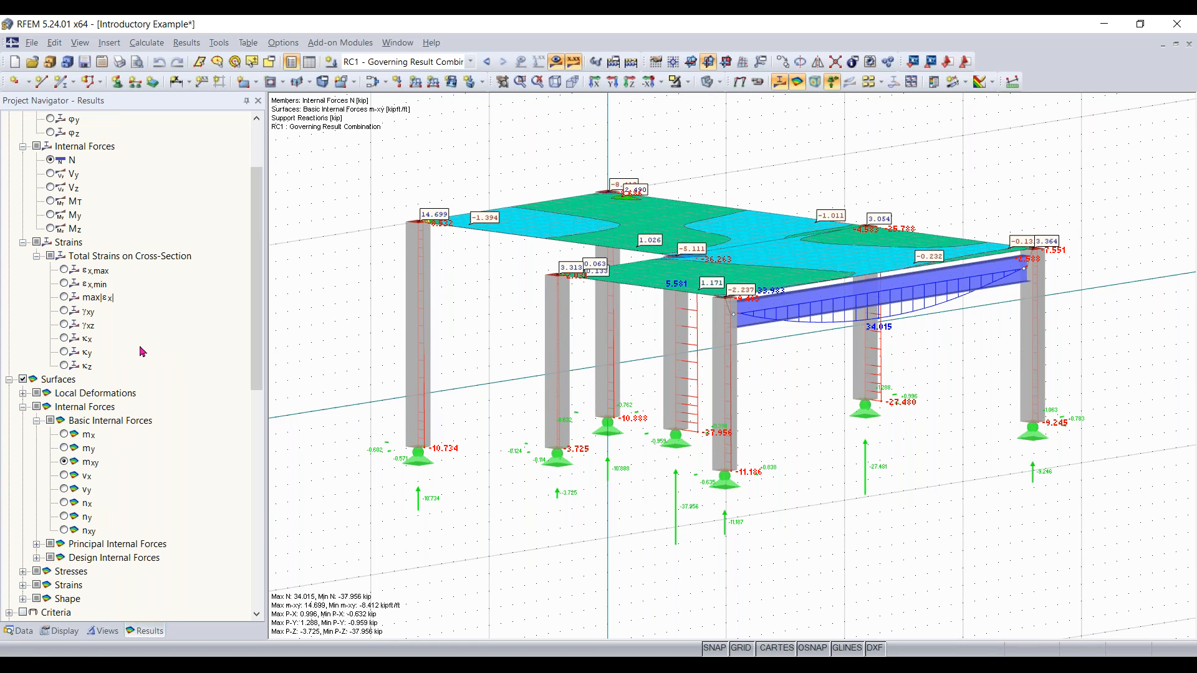
ctrl+middle_drag(529, 289, 525, 276)
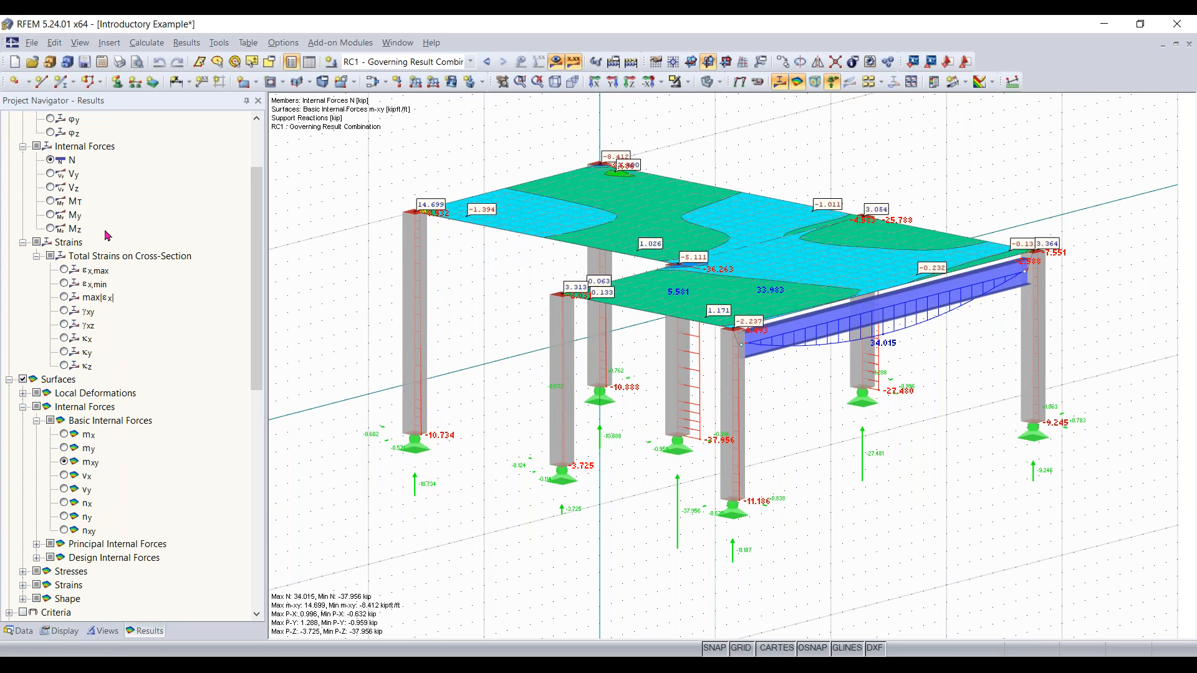
scroll(161, 224, up, 3)
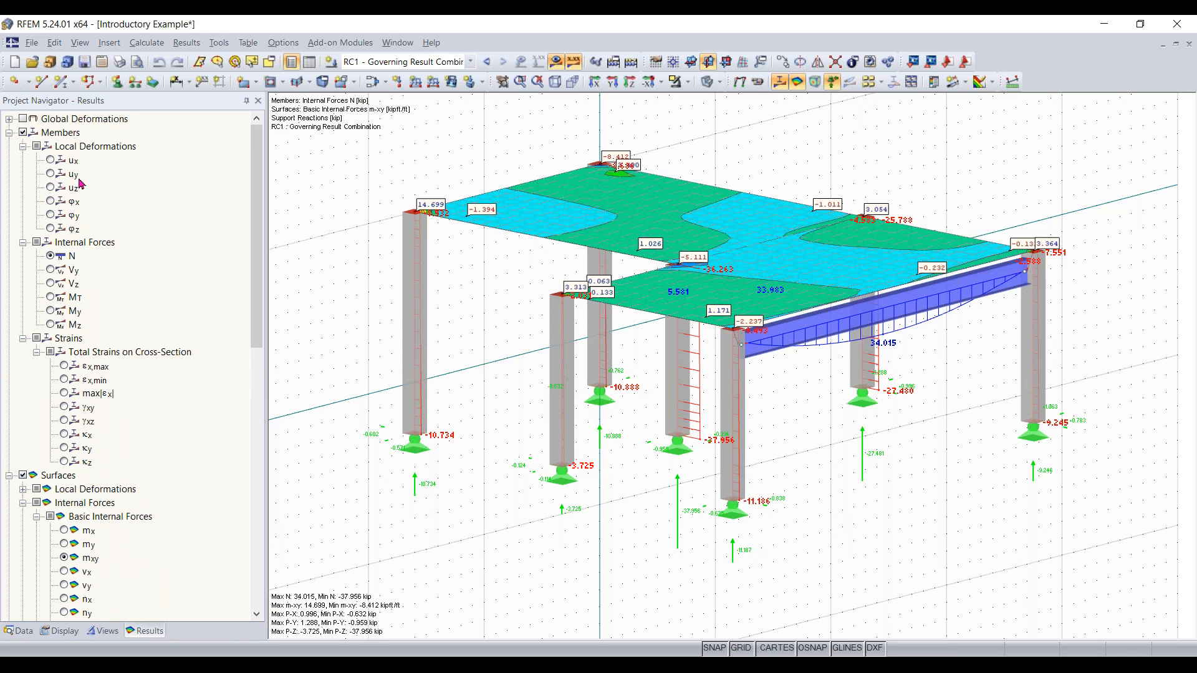
click(9, 133)
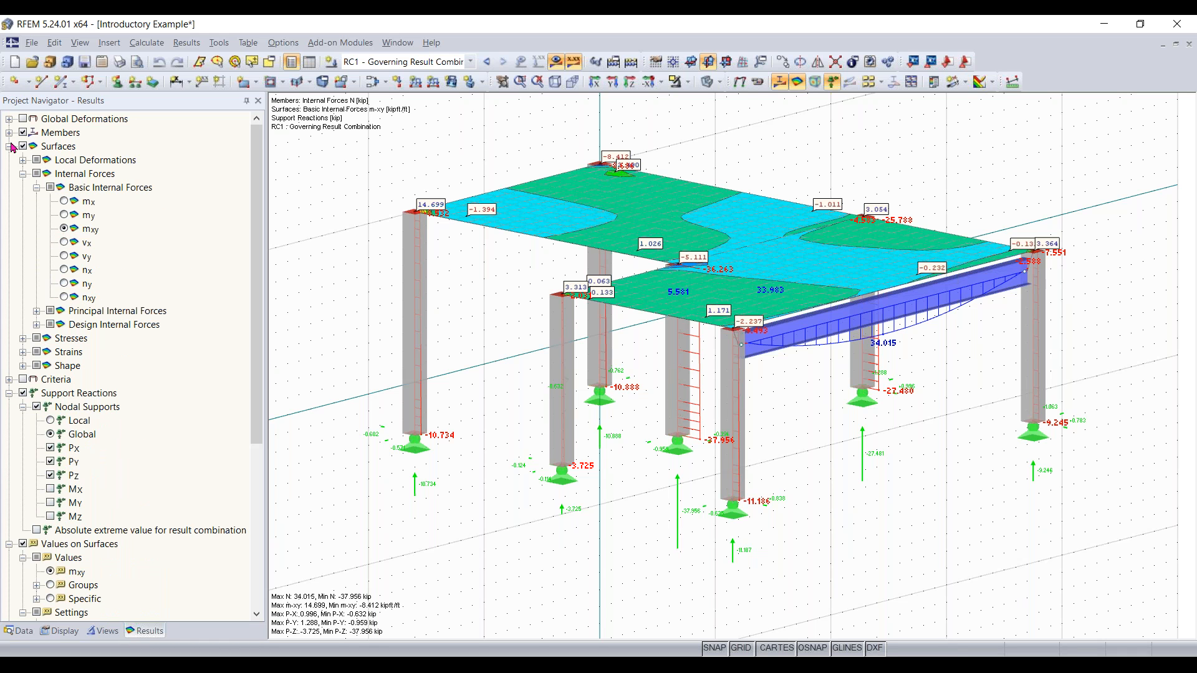
click(10, 147)
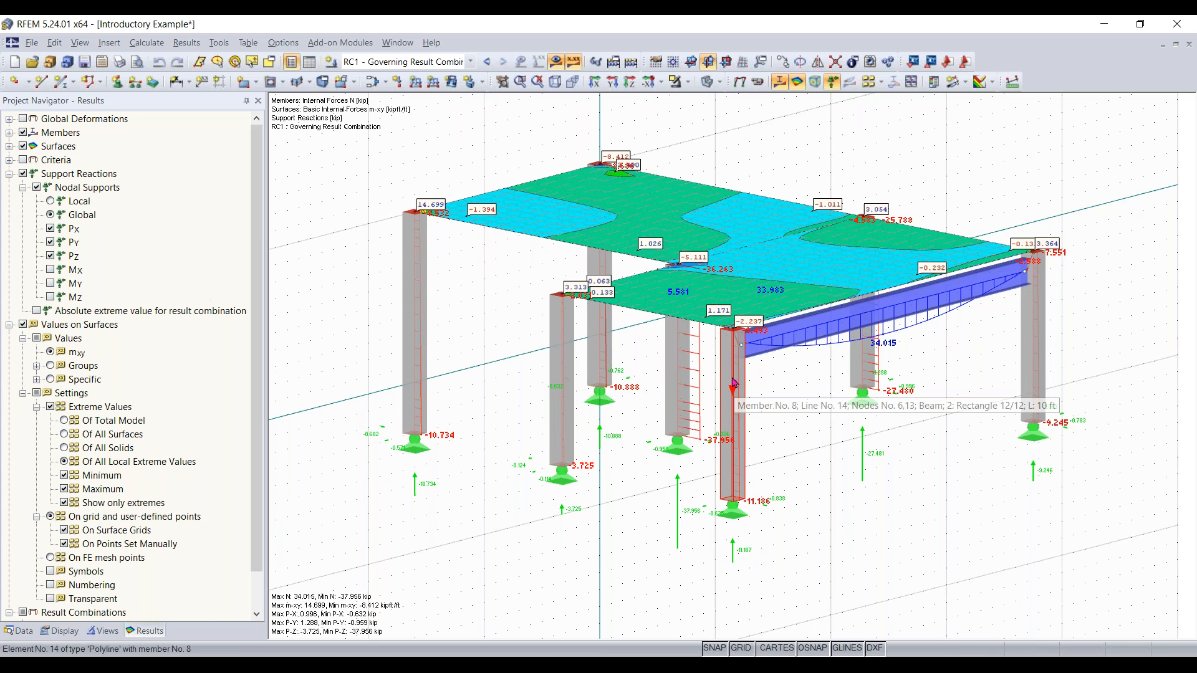
Step: Set the work plane to XY and view the structure with its results from several angles and distances
scroll(798, 429, down, 1)
ctrl+middle_drag(803, 429, 873, 430)
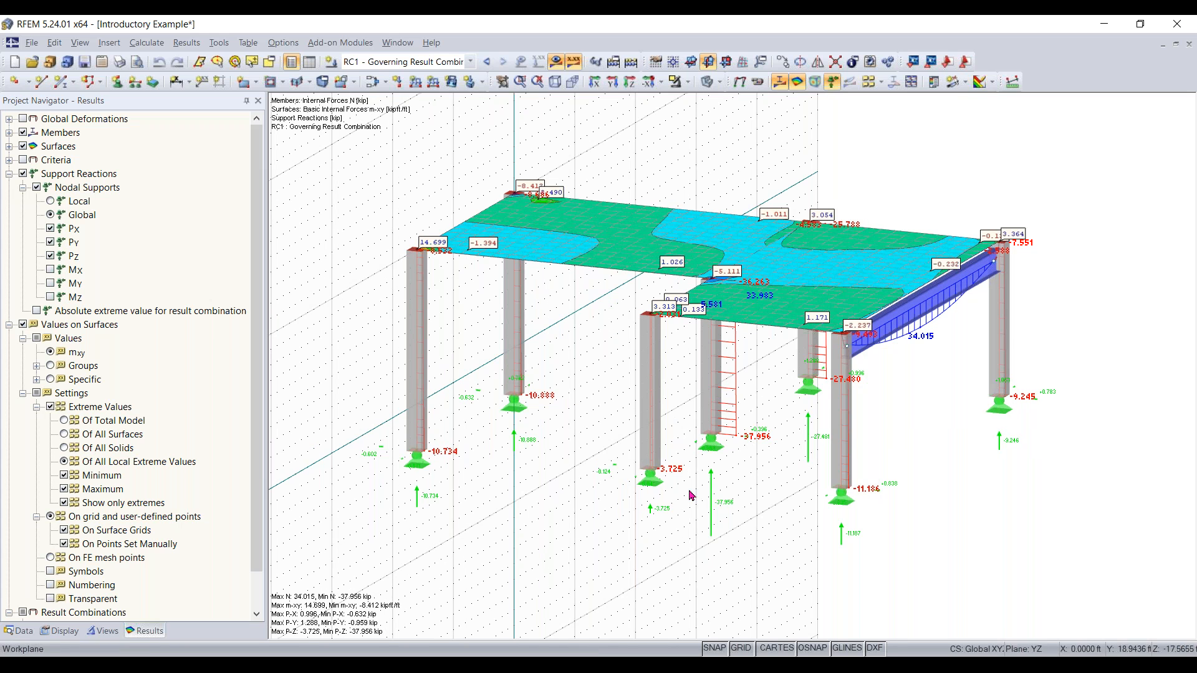
click(690, 61)
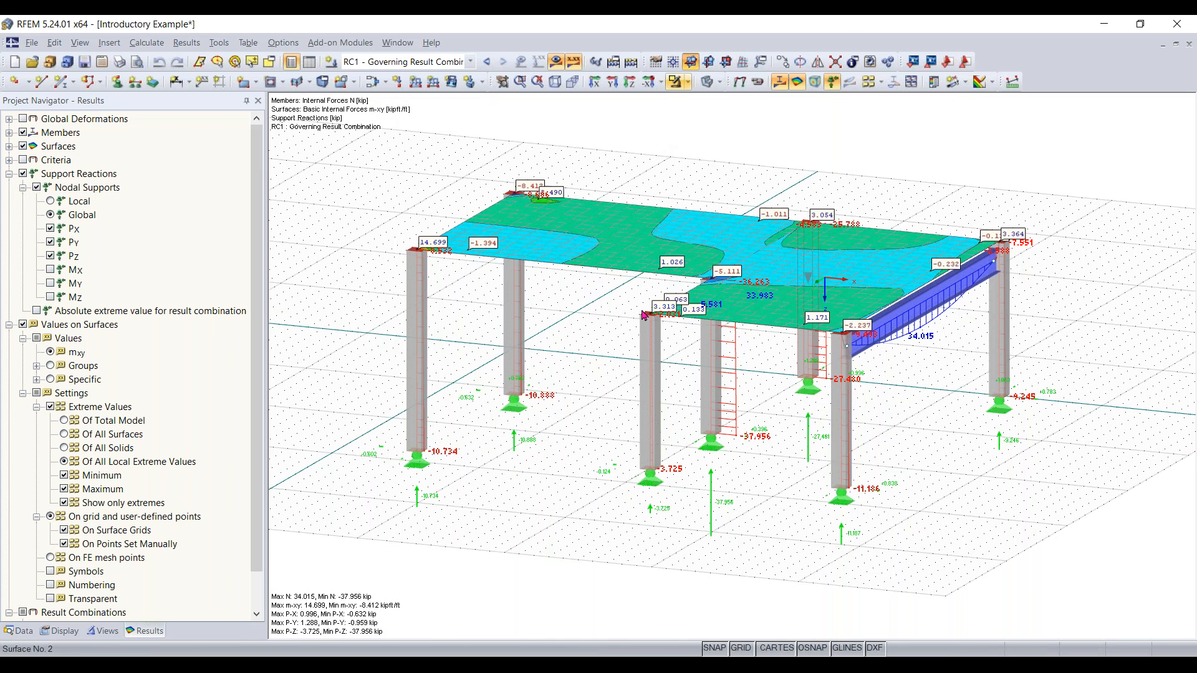
ctrl+middle_drag(781, 295, 844, 489)
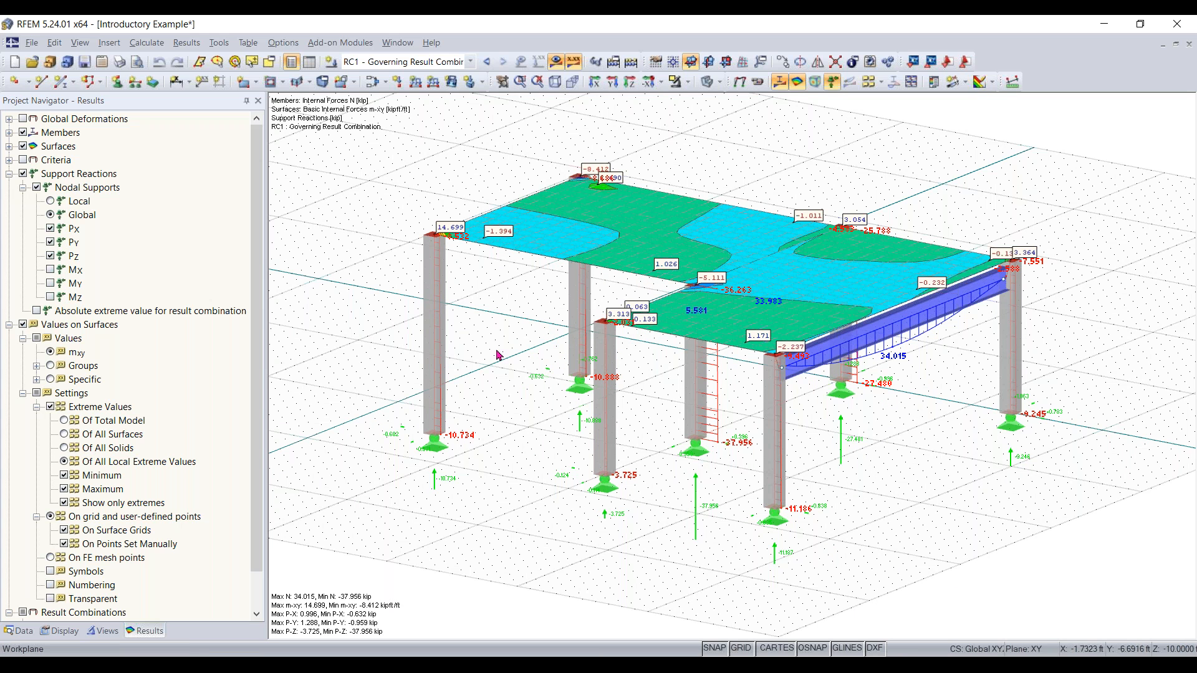
scroll(498, 356, down, 4)
scroll(498, 355, up, 3)
scroll(498, 355, down, 2)
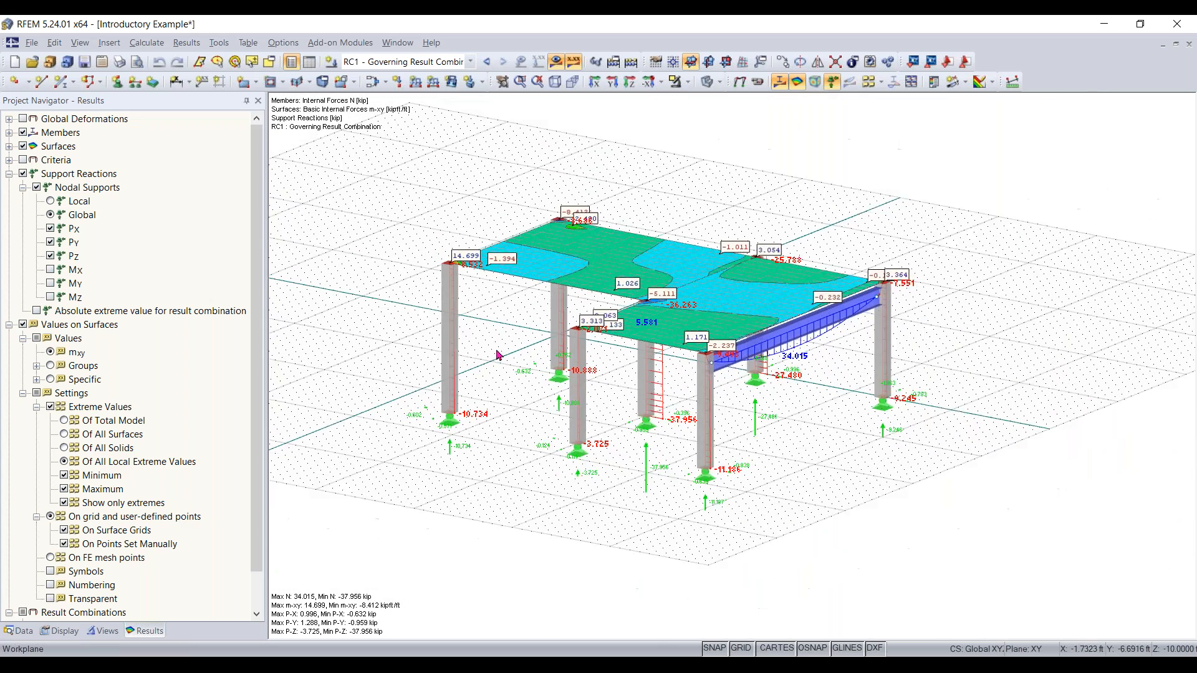
scroll(498, 356, up, 2)
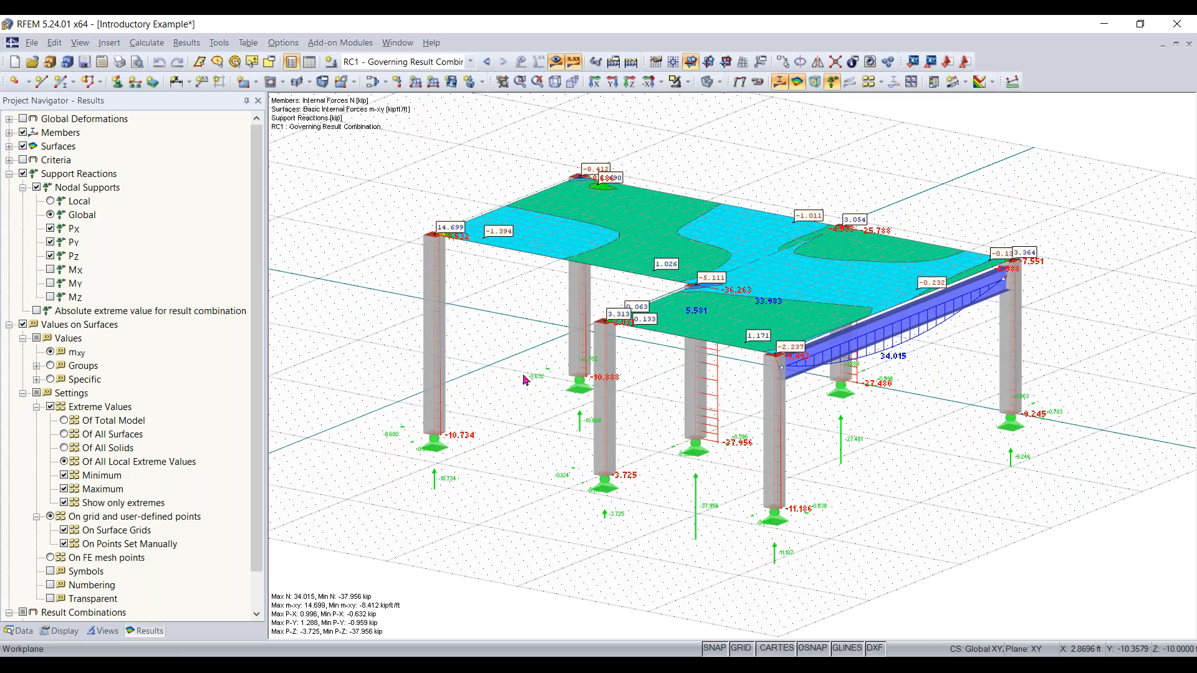
ctrl+middle_drag(518, 383, 542, 372)
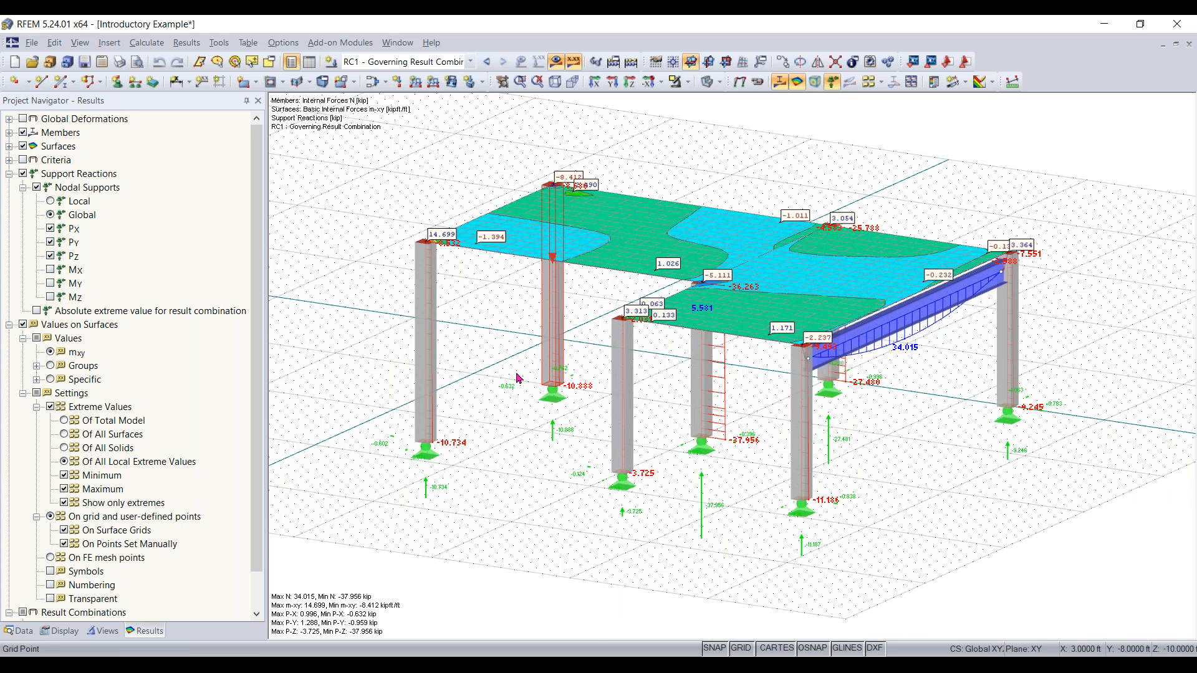
Step: Shift the view of the structure and its results sideways in small increments, first one way and back again
middle_drag(541, 413, 474, 425)
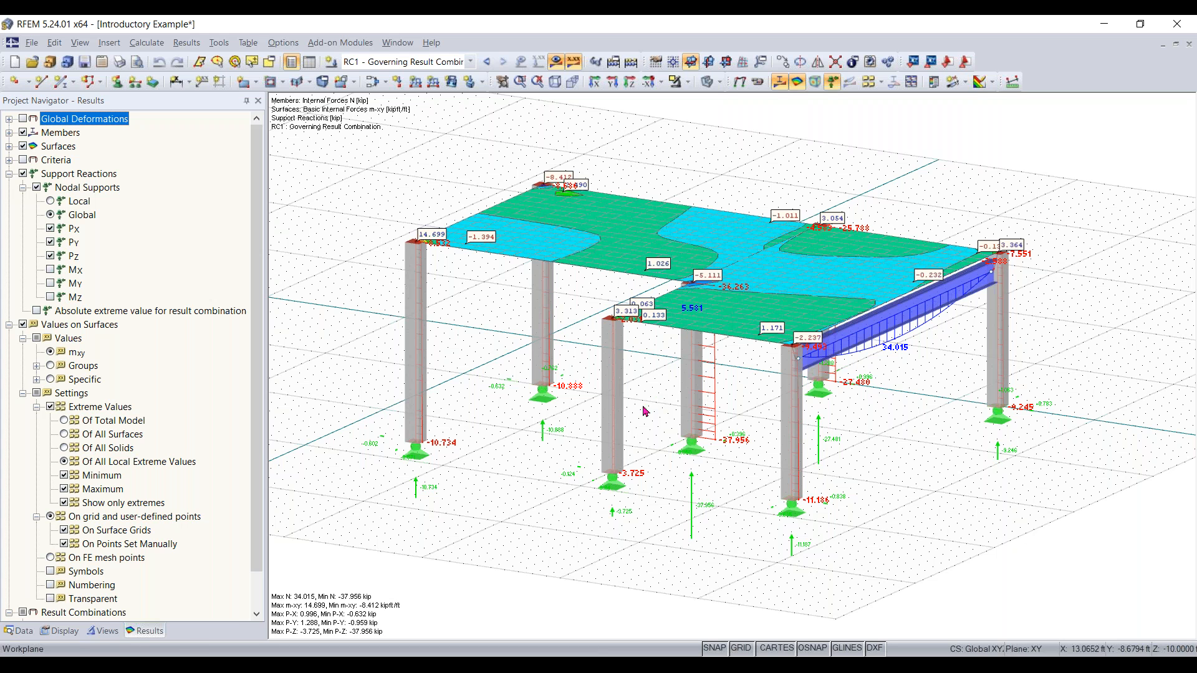
ctrl+middle_drag(566, 491, 566, 492)
key(Left)
key(Left)
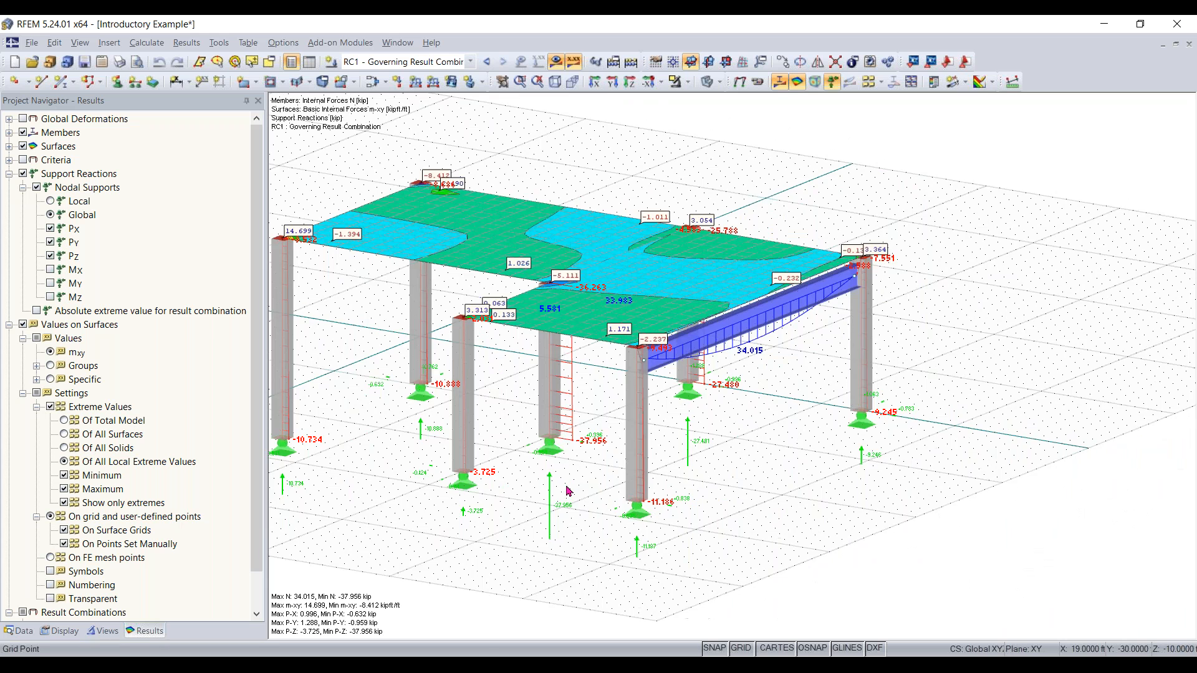
key(Right)
key(Right)
key(Right)
key(Right)
key(Left)
key(Left)
key(Left)
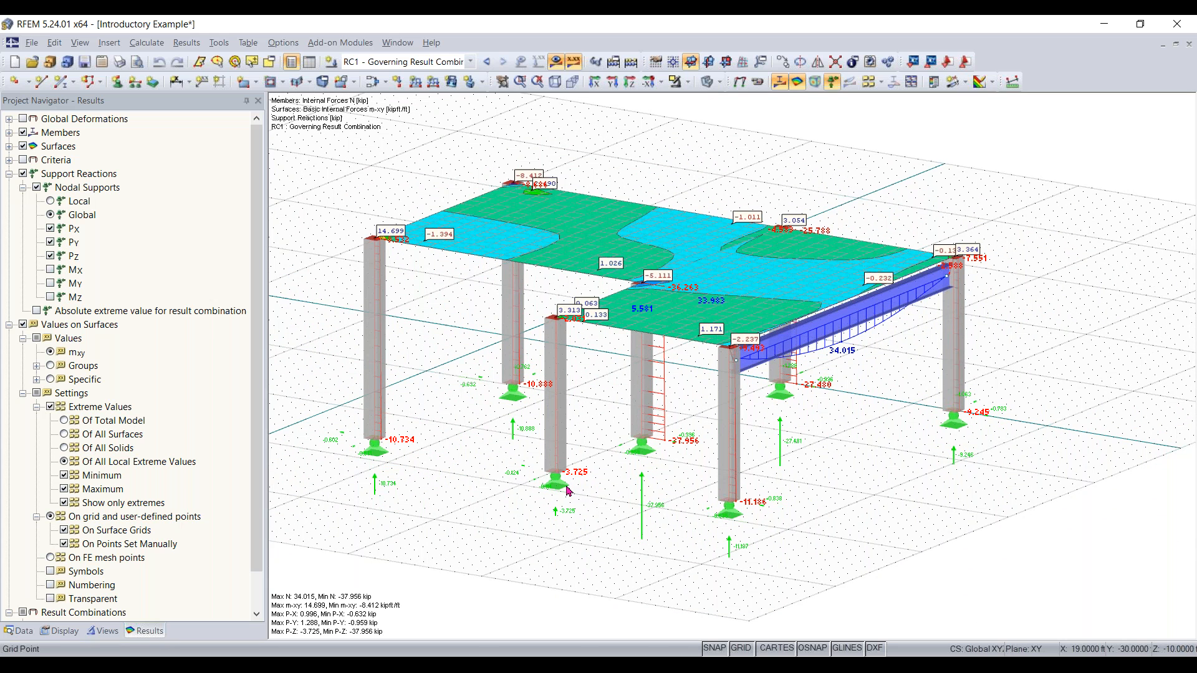
Step: Zoom in and out on the structure in small increments to view the support reactions and surface results
key(KP_Add)
key(KP_Add)
key(KP_Subtract)
key(KP_Subtract)
key(KP_Subtract)
key(KP_Add)
key(KP_Subtract)
key(KP_Add)
key(KP_Subtract)
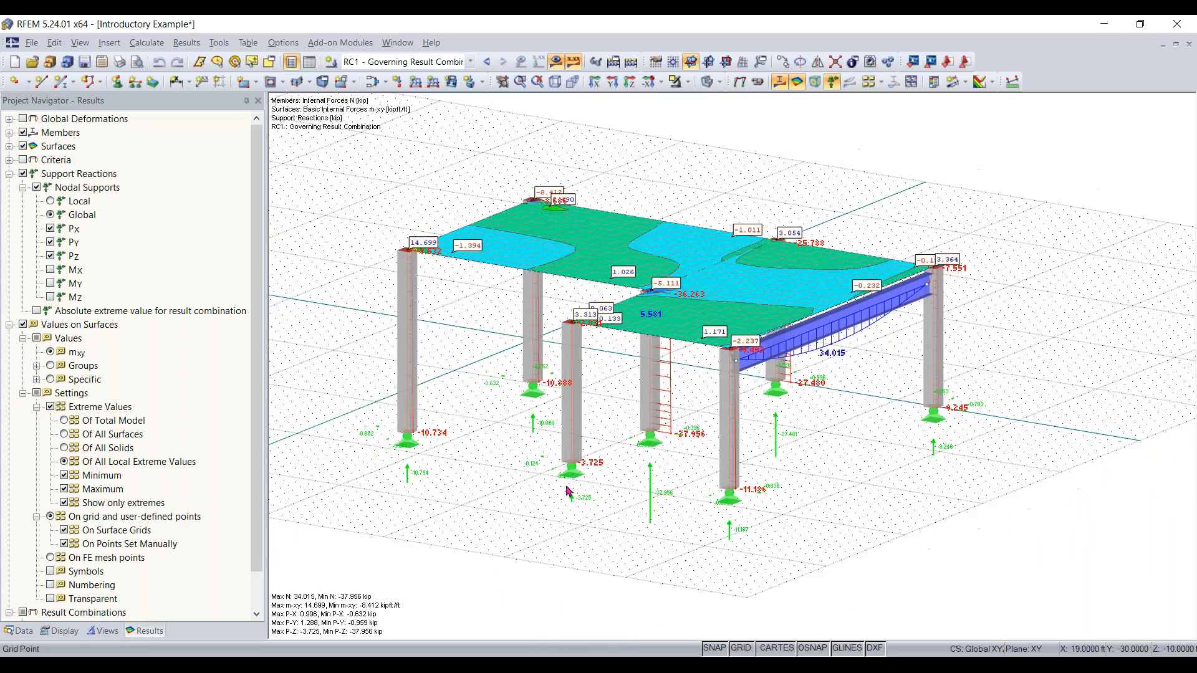
key(KP_Add)
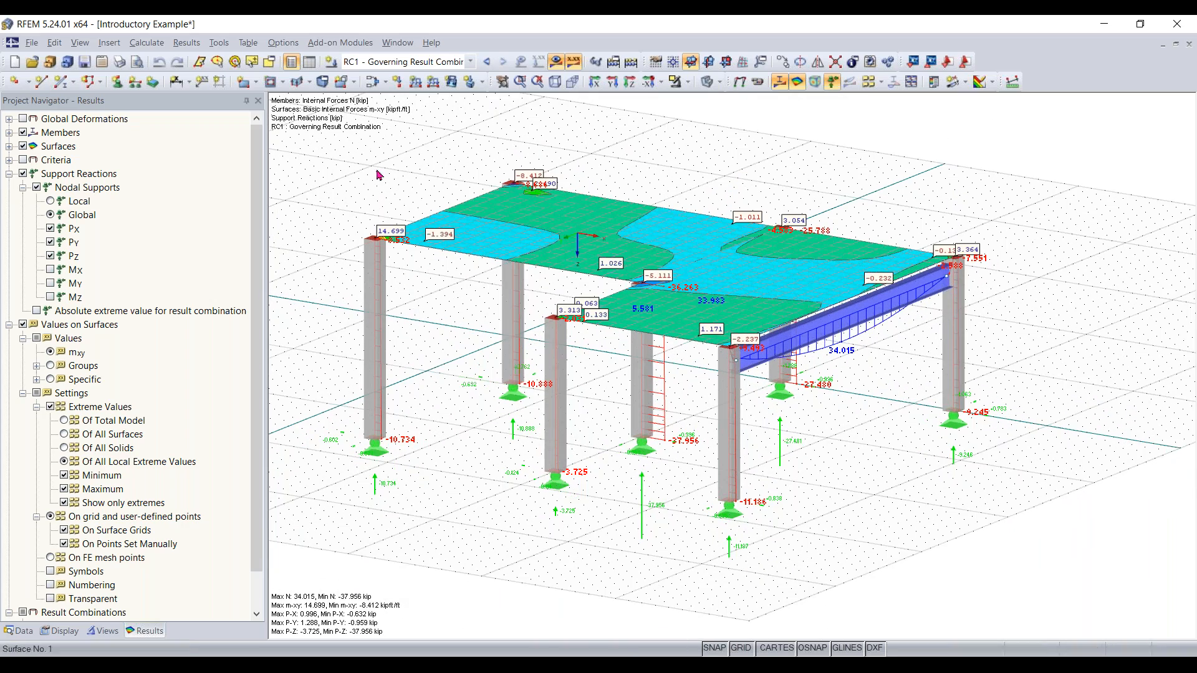
Step: Turn on the Move/Zoom/Rotate mode, then move the structure within the view and rotate it to other angles
click(502, 83)
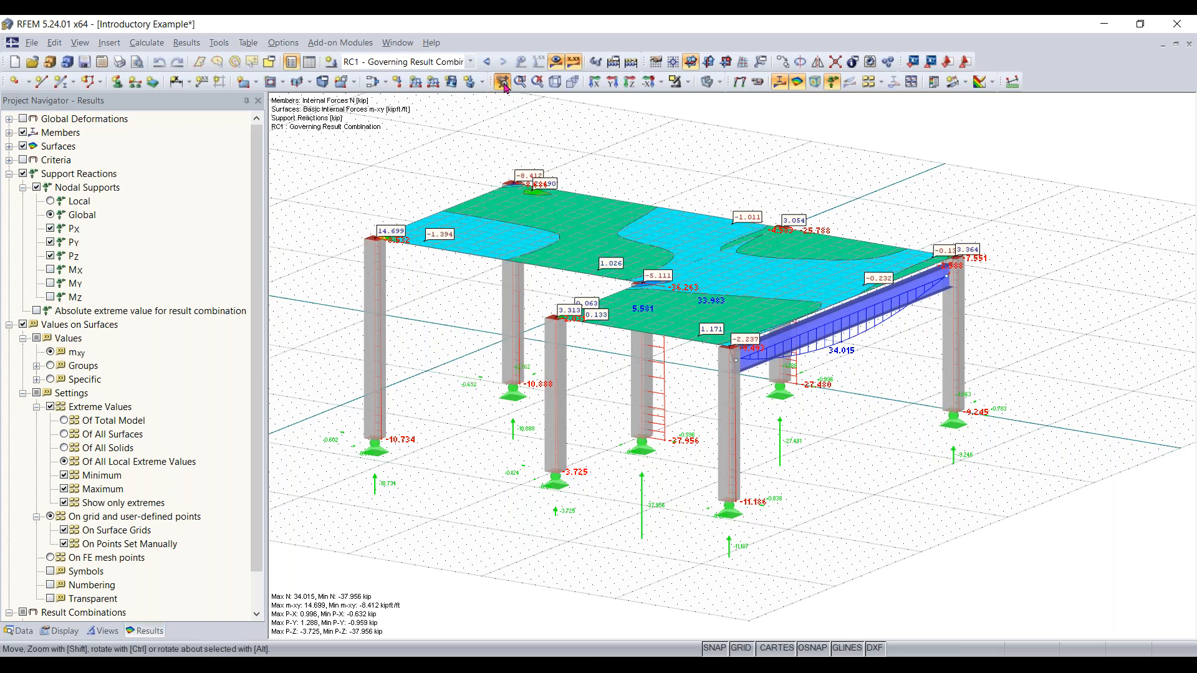
drag(507, 534, 596, 498)
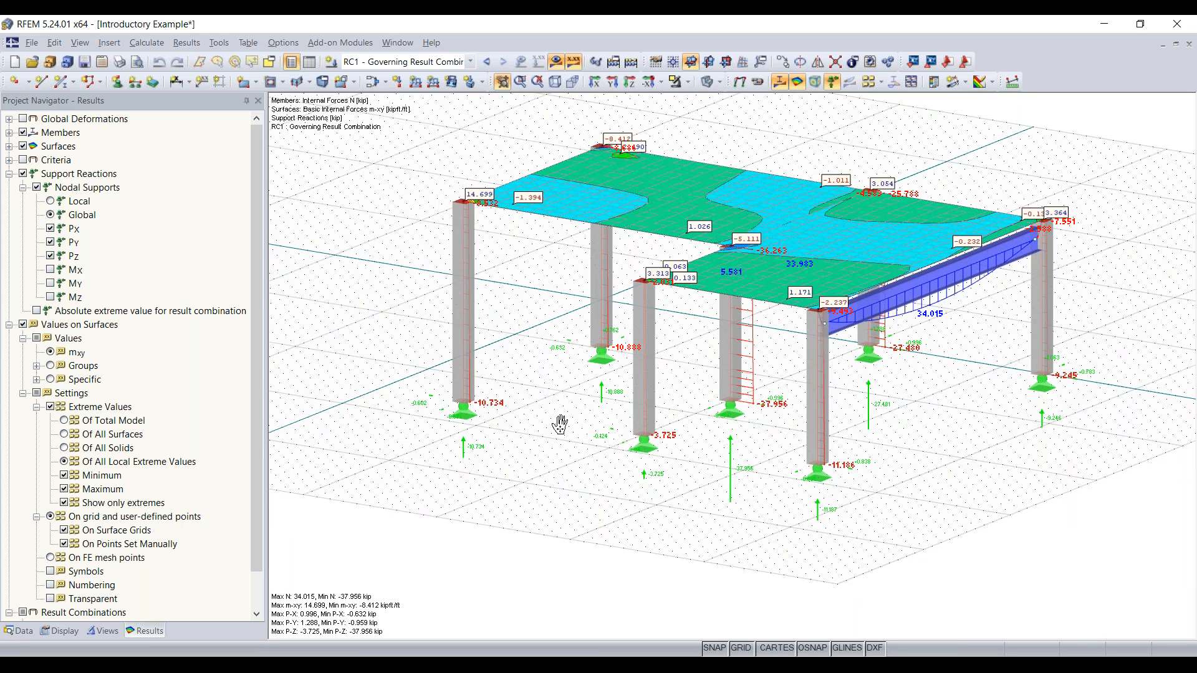
mouse_move(584, 479)
ctrl+mouse_down()
mouse_move(477, 449)
mouse_move(590, 460)
mouse_move(600, 504)
mouse_move(599, 488)
ctrl+mouse_up()
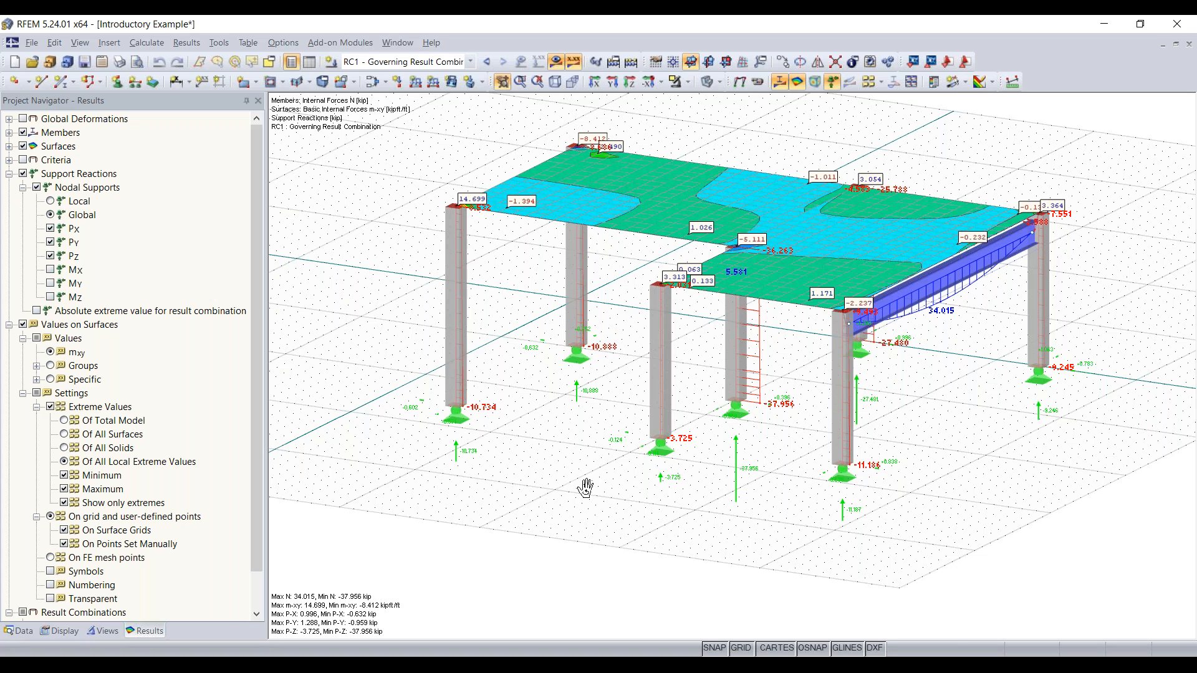
ctrl+drag(622, 486, 586, 459)
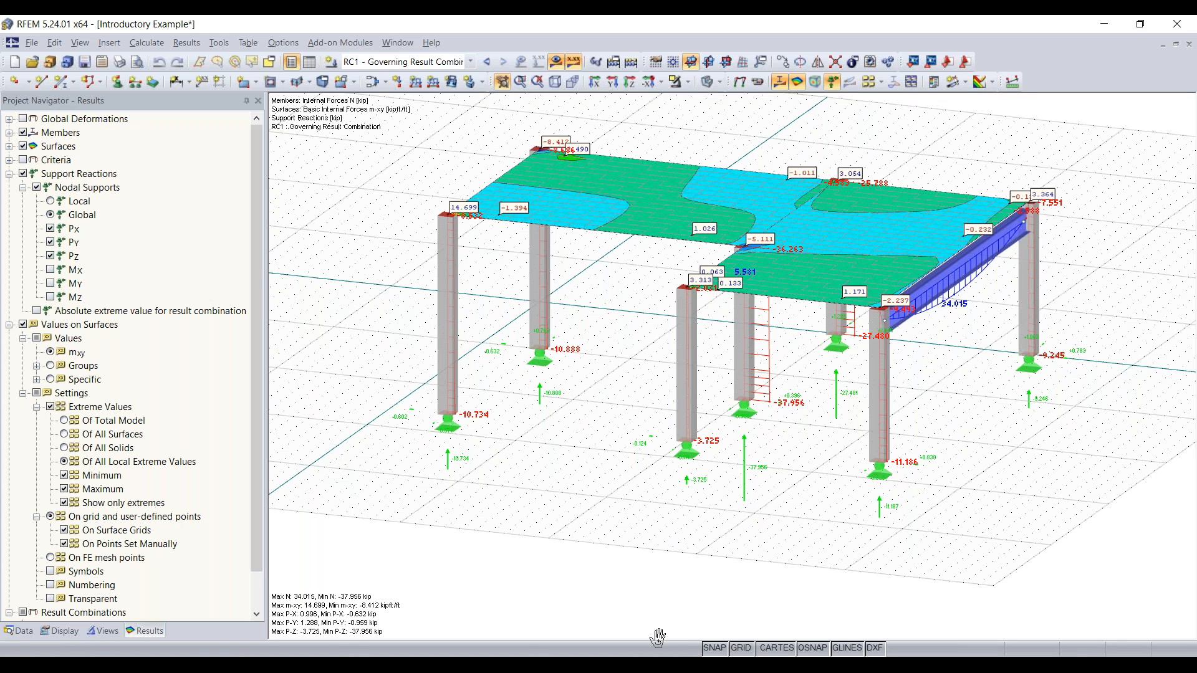
mouse_move(598, 665)
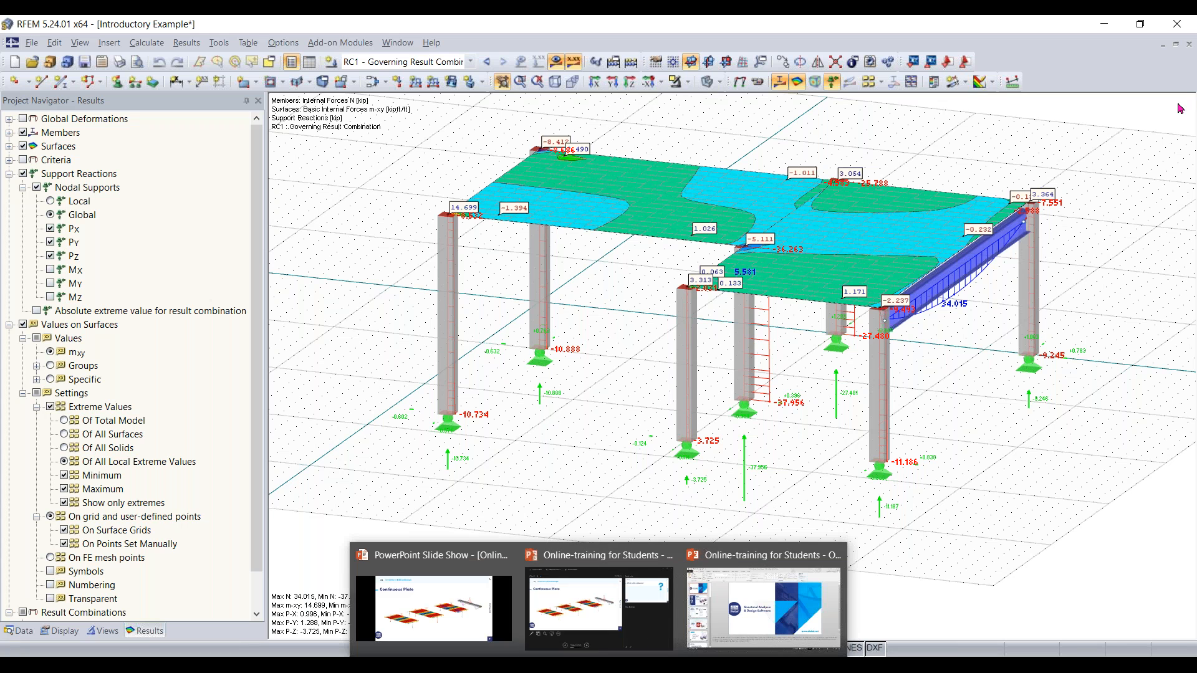
click(1186, 70)
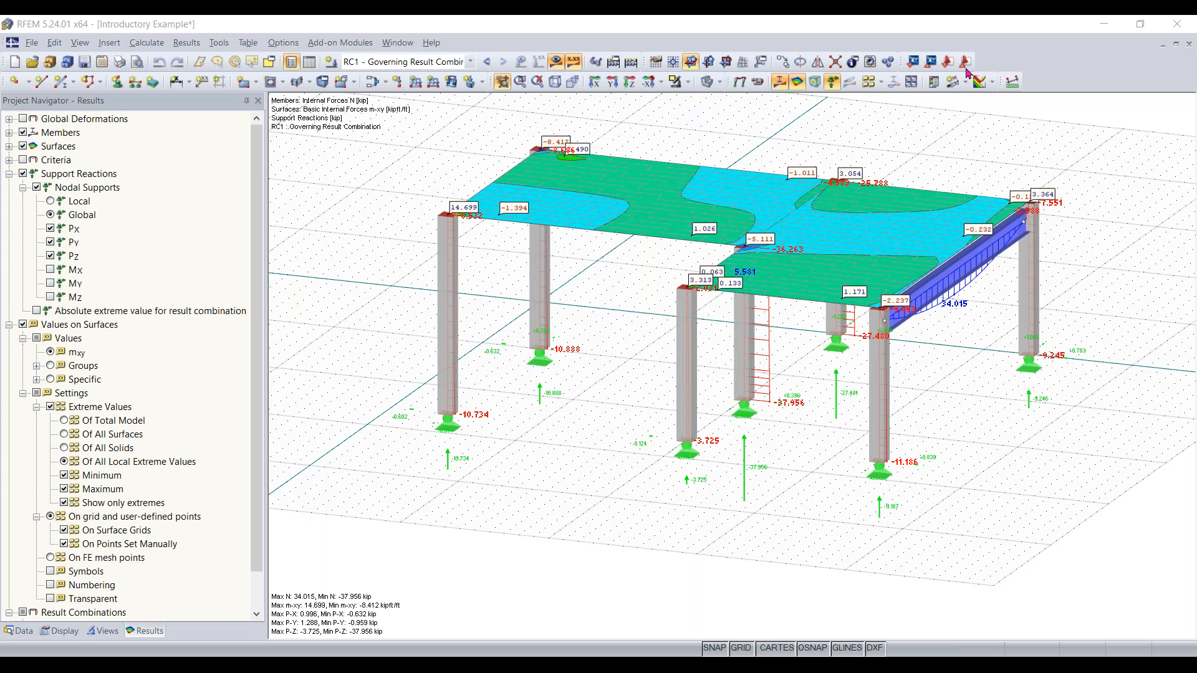
drag(991, 412, 964, 430)
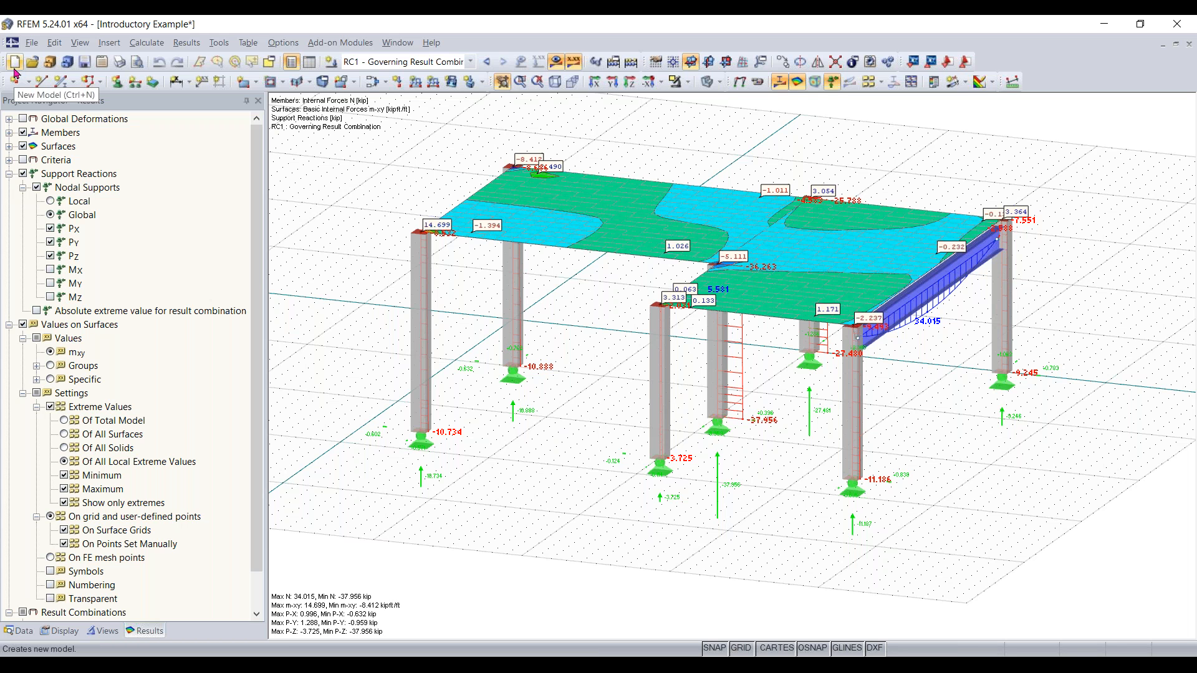
Step: Start a new model named "Continous Plate - Training November 10th" in the Tests project, with 3D as its type
click(32, 45)
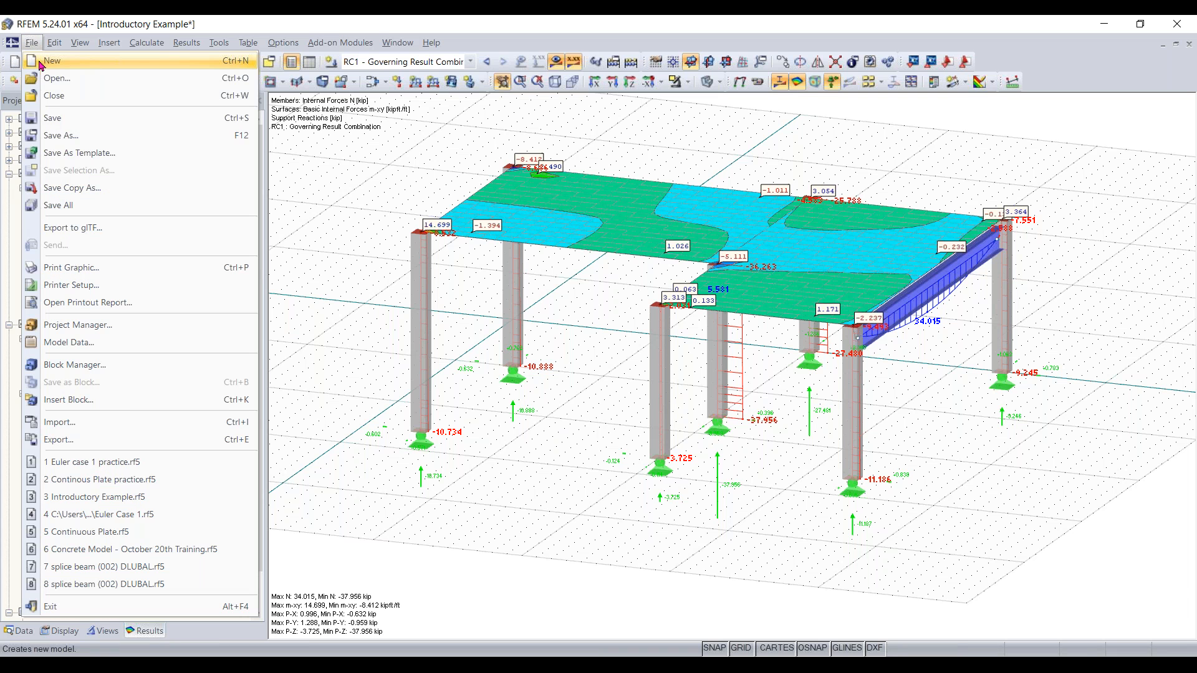
click(40, 65)
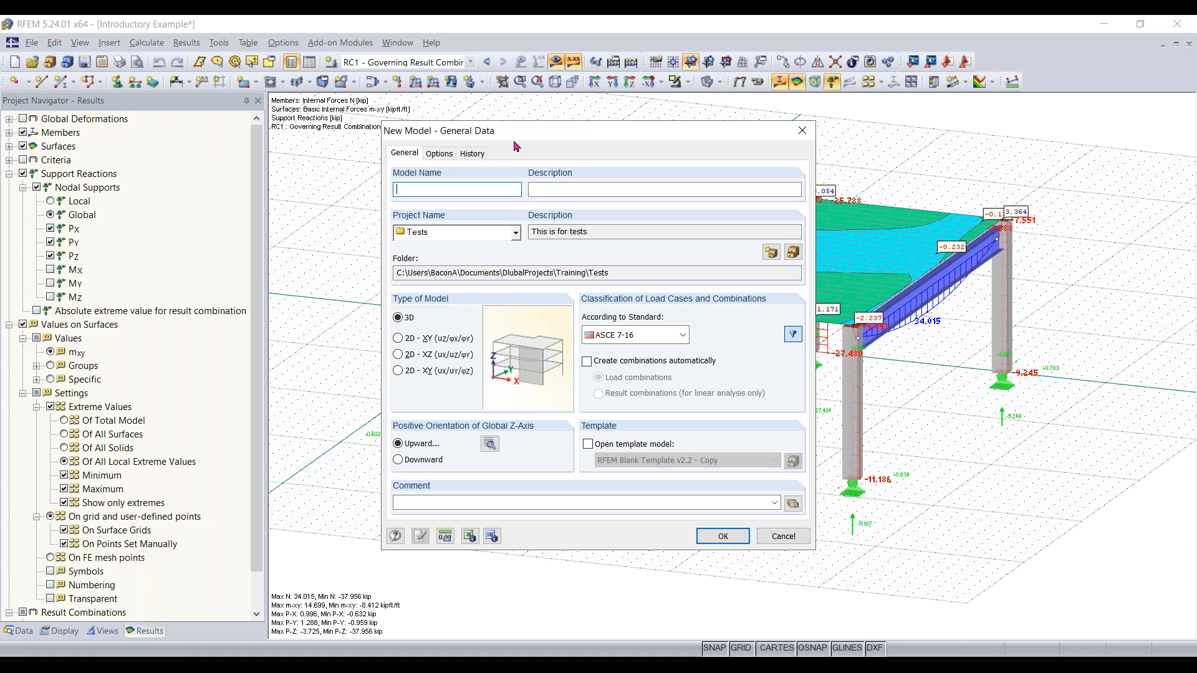
drag(532, 138, 517, 142)
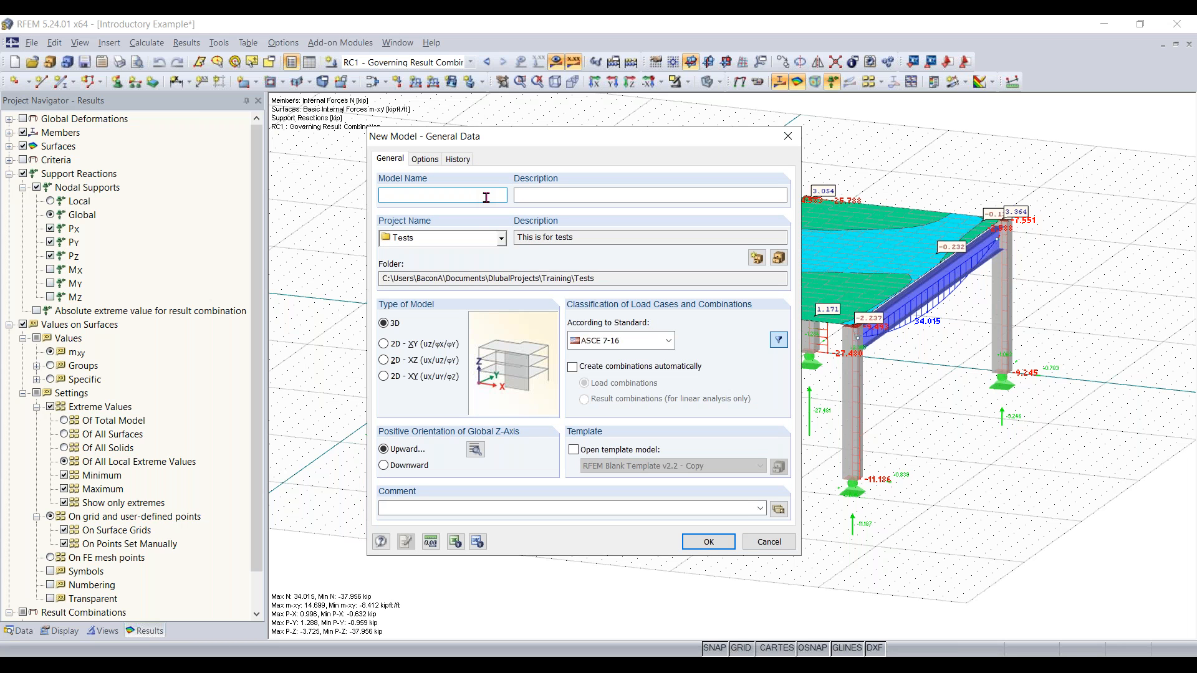
text(C)
text(ing )
text(Novmber)
key(BackSpace)
key(BackSpace)
key(BackSpace)
key(BackSpace)
text(ember 10th)
click(410, 363)
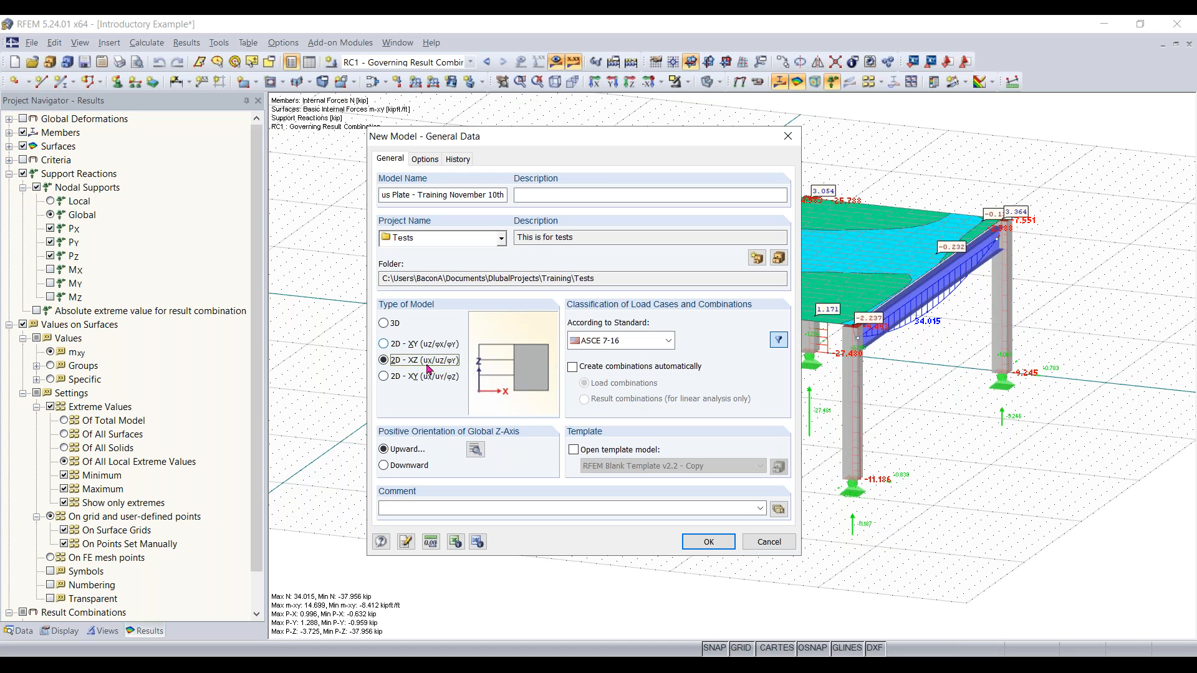
click(387, 324)
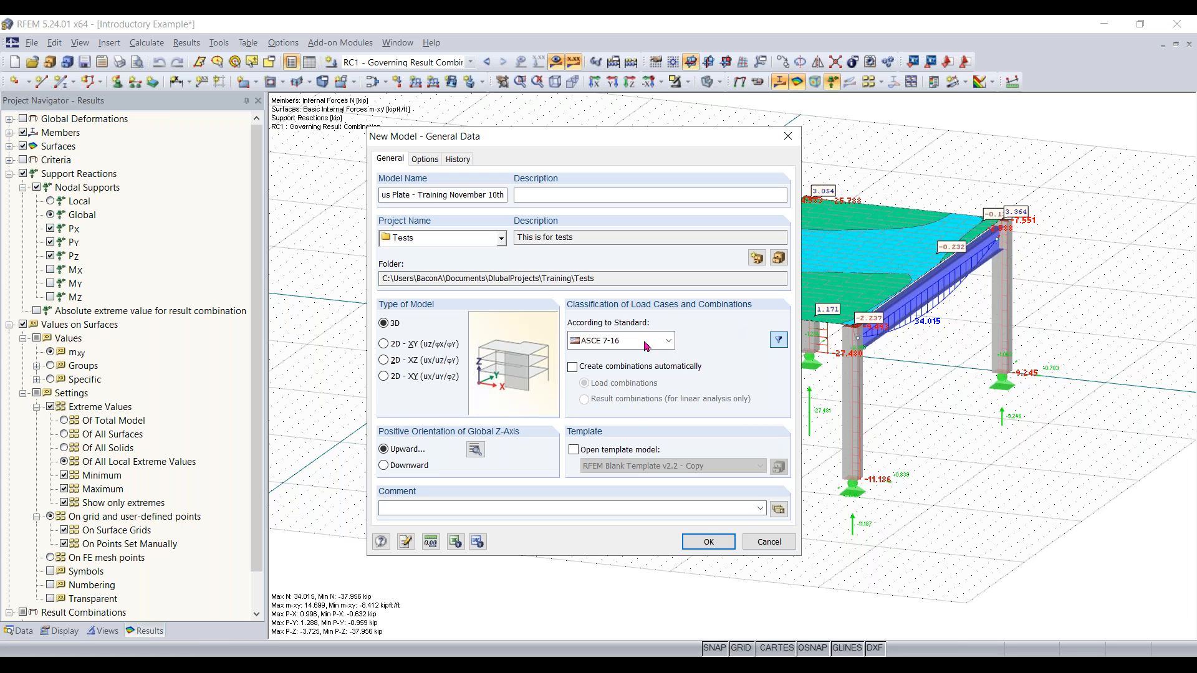
Step: Set the standard for load cases and combinations to None and keep the local z-axis orientation Downward
click(668, 341)
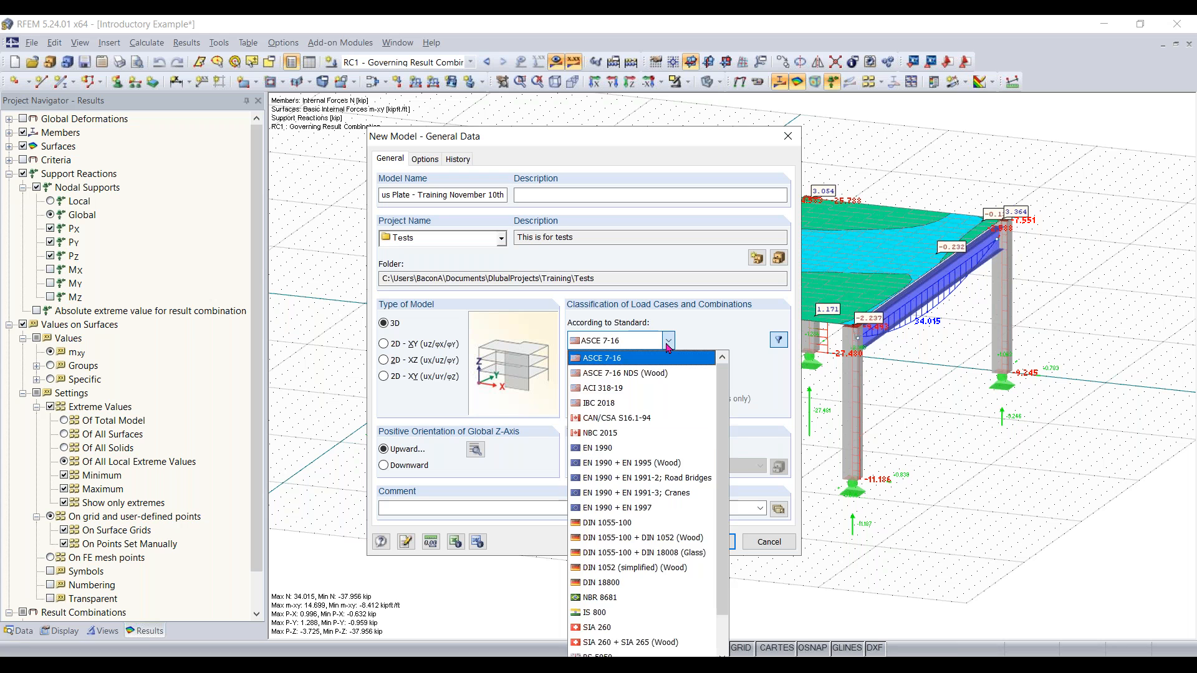
click(667, 340)
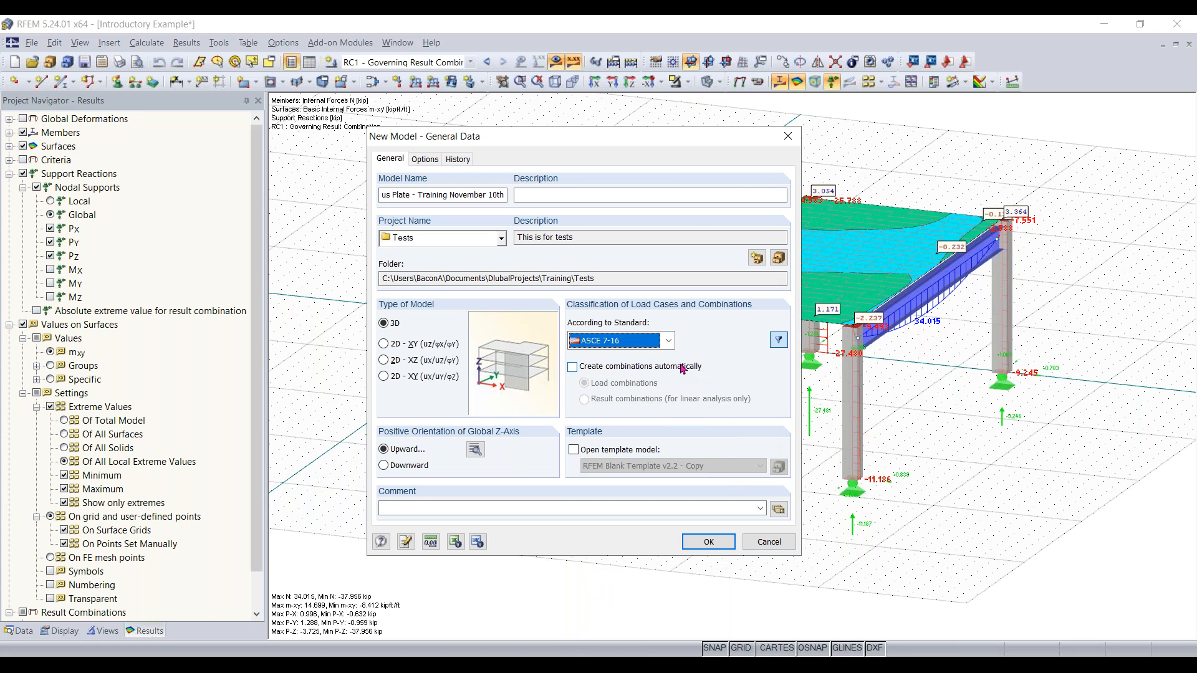
click(668, 340)
click(668, 340)
click(667, 340)
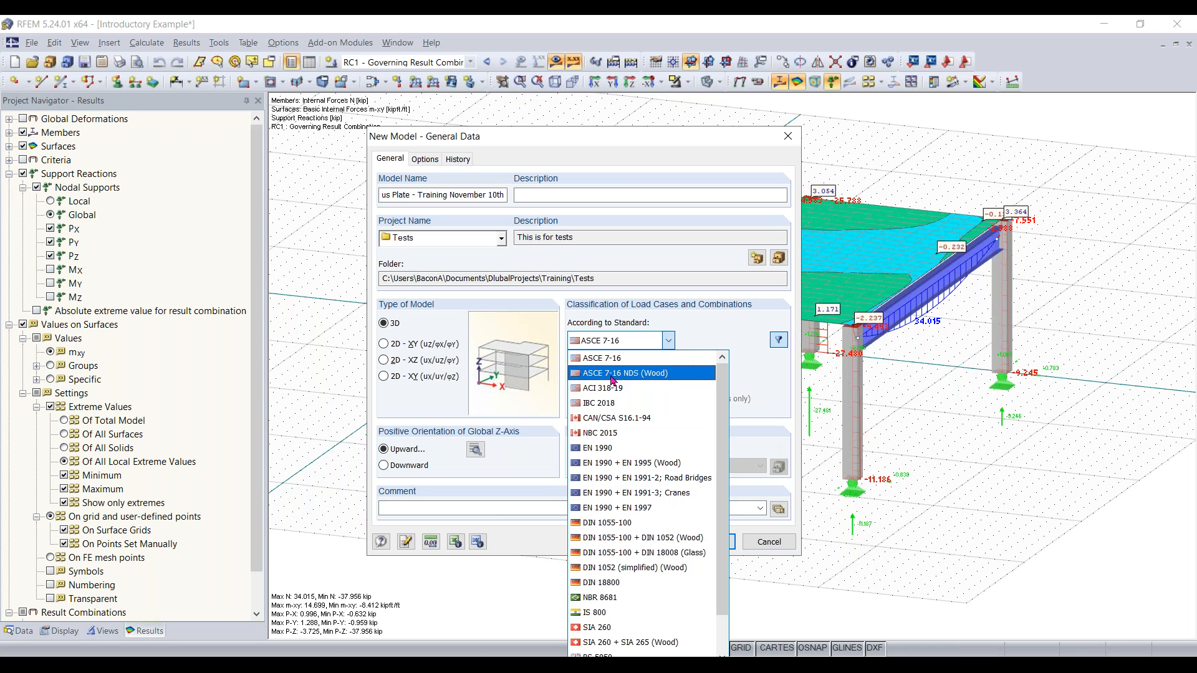
drag(723, 392, 722, 440)
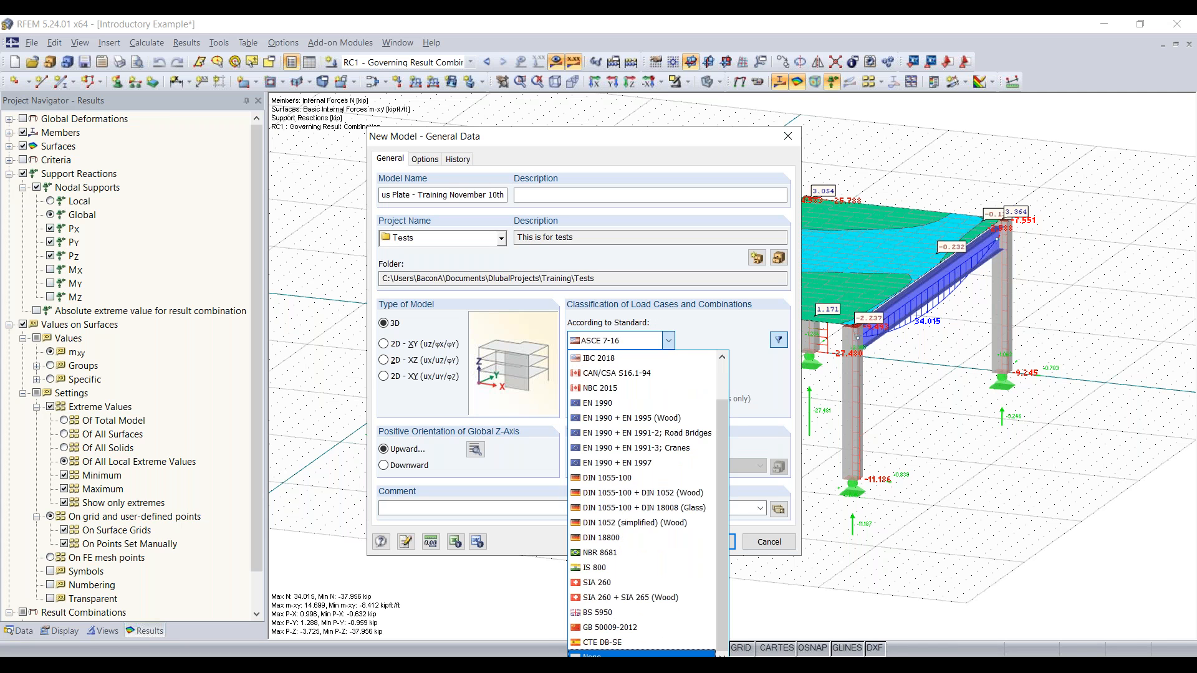
click(623, 655)
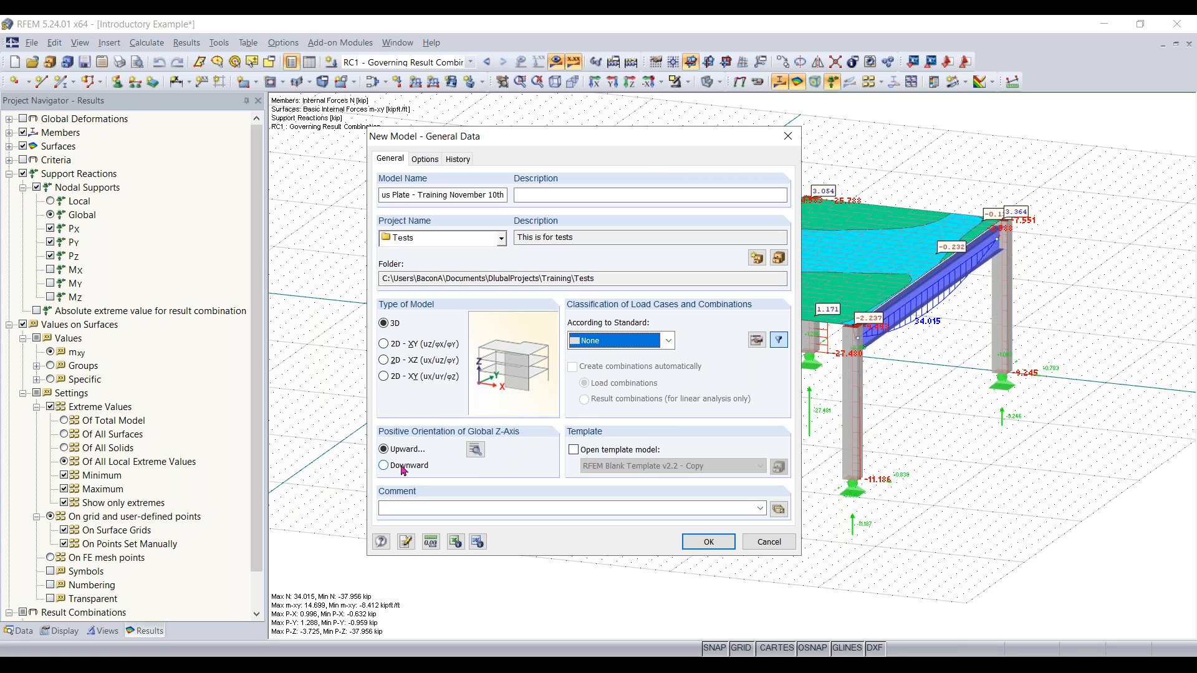
click(475, 449)
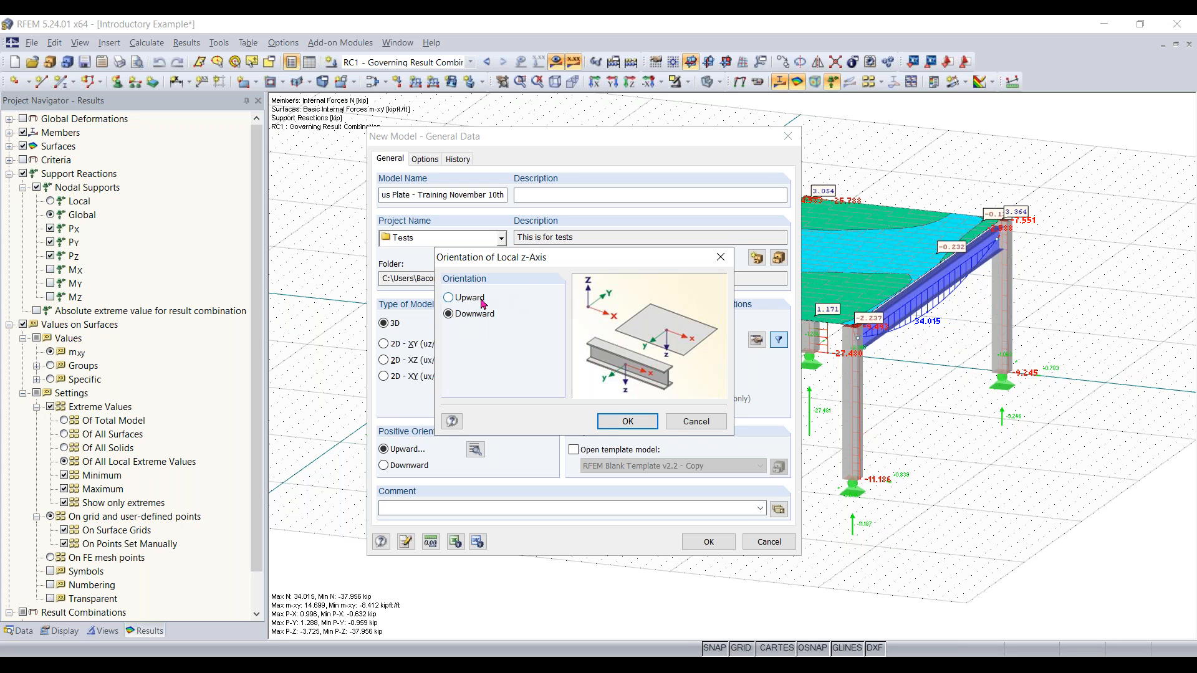
click(628, 422)
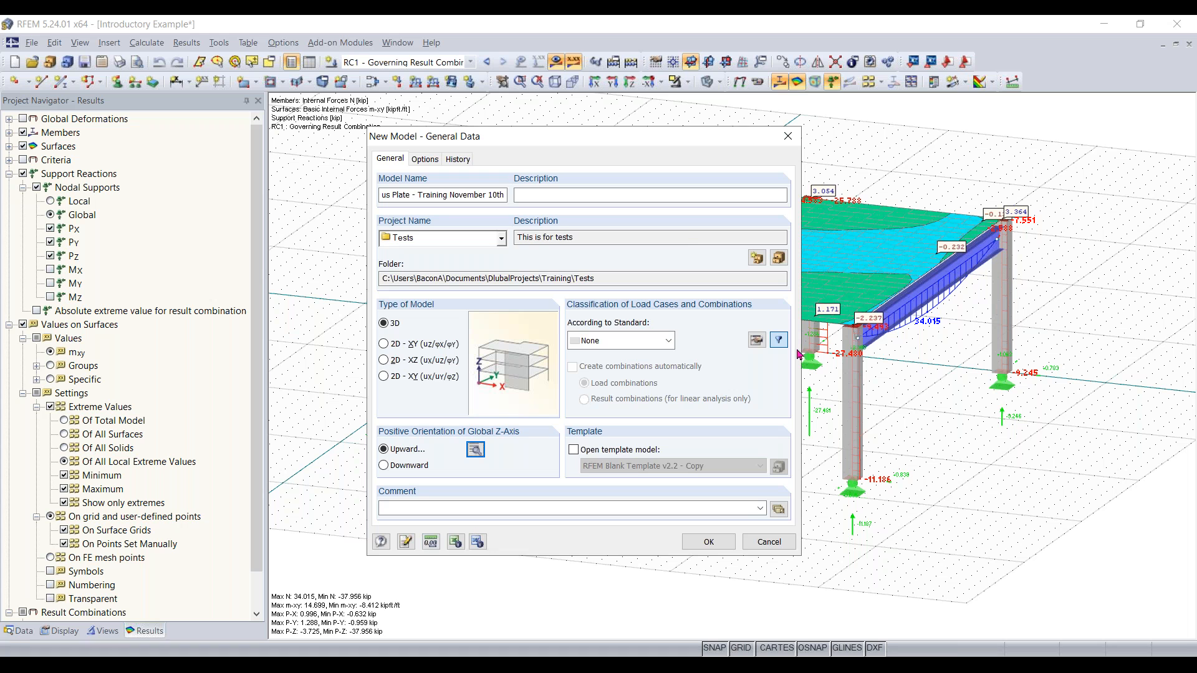
Step: Load the Metric profile for the new model's units and decimal places
click(430, 541)
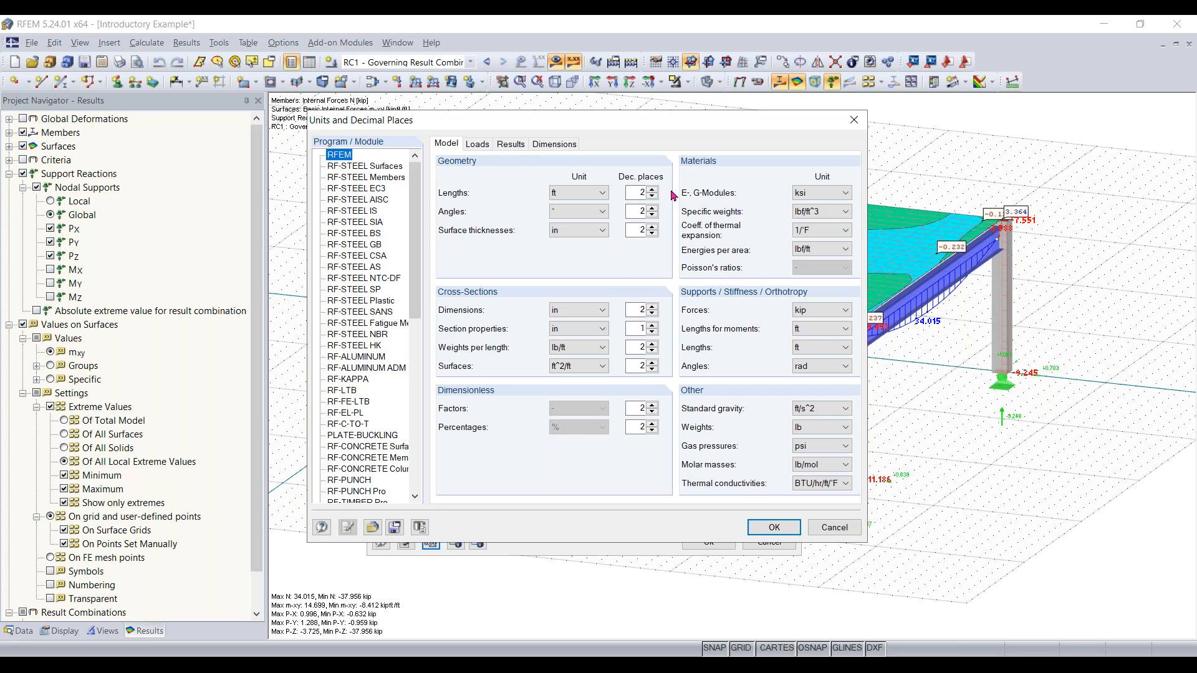
click(373, 527)
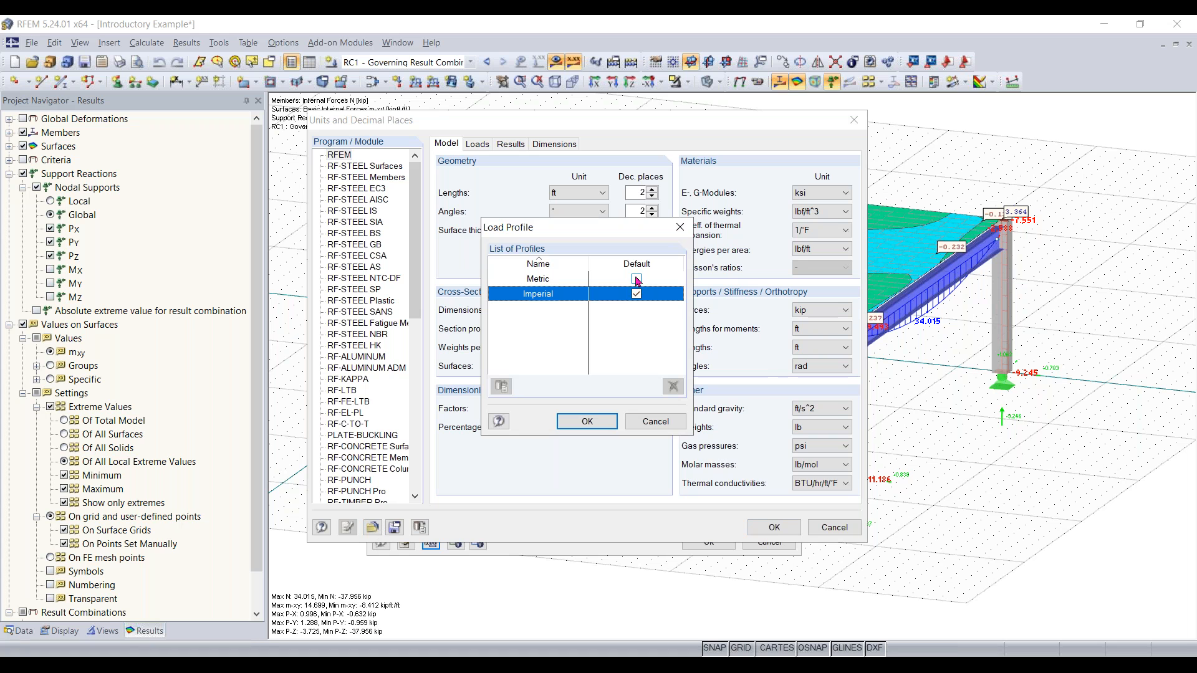
double_click(563, 283)
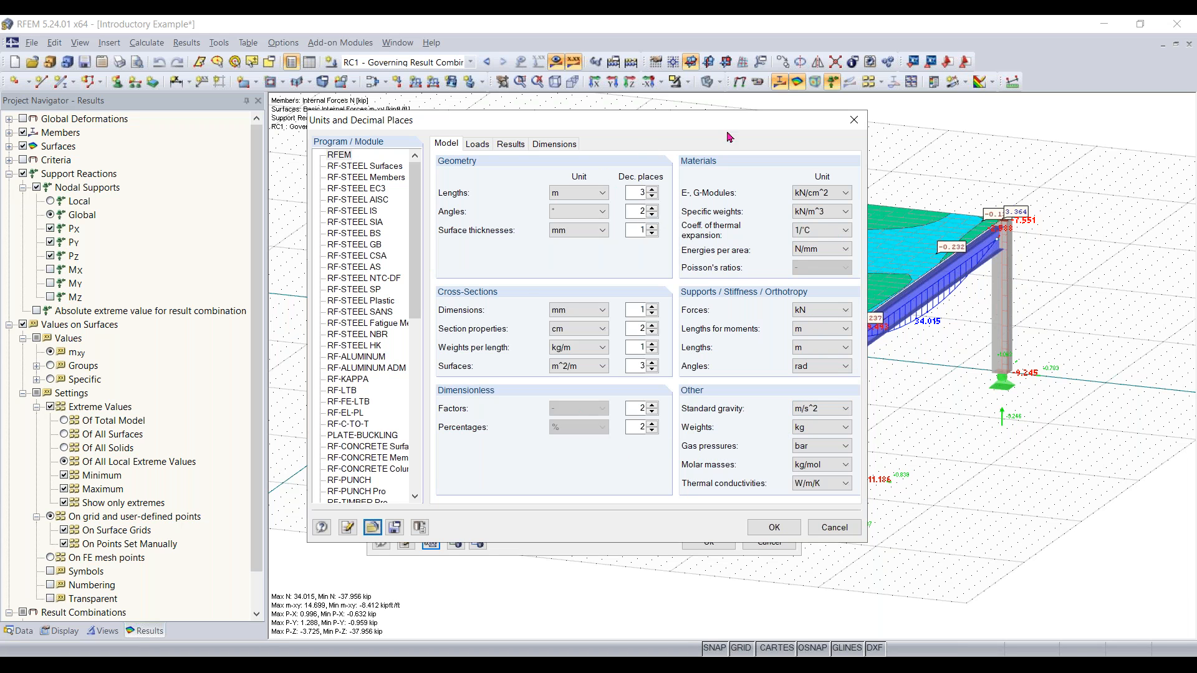
click(380, 525)
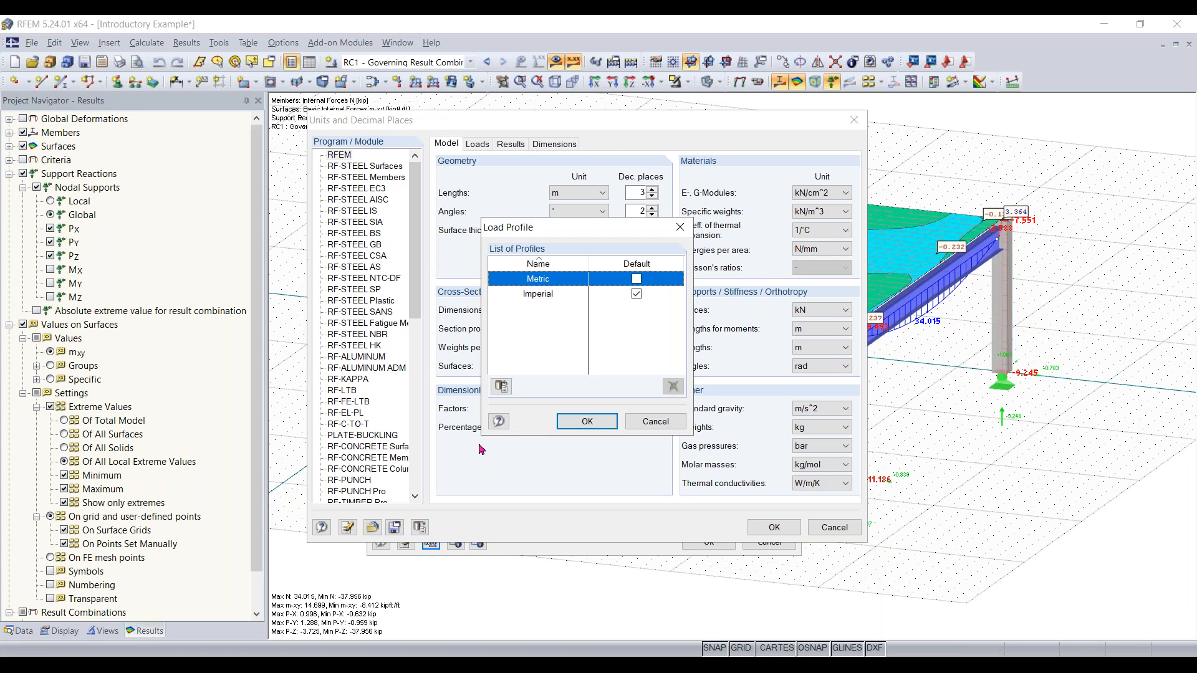
double_click(554, 279)
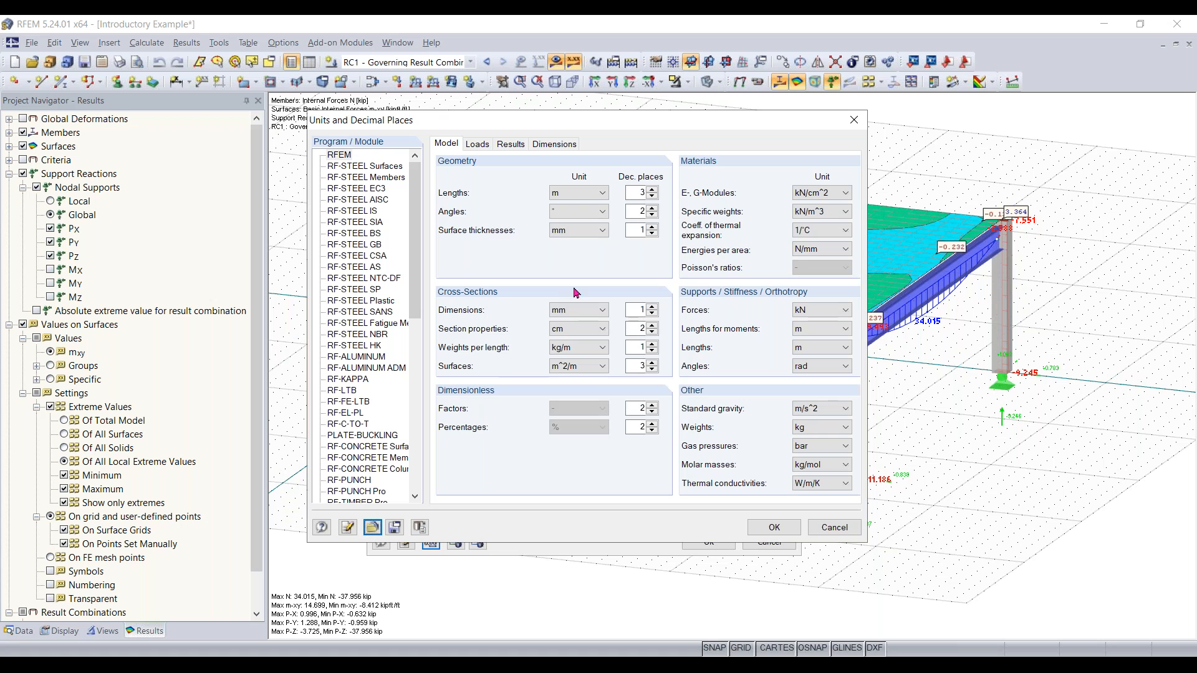
Step: Load the Imperial profile for the units and decimal places and create the new model with these general data
click(372, 528)
click(561, 297)
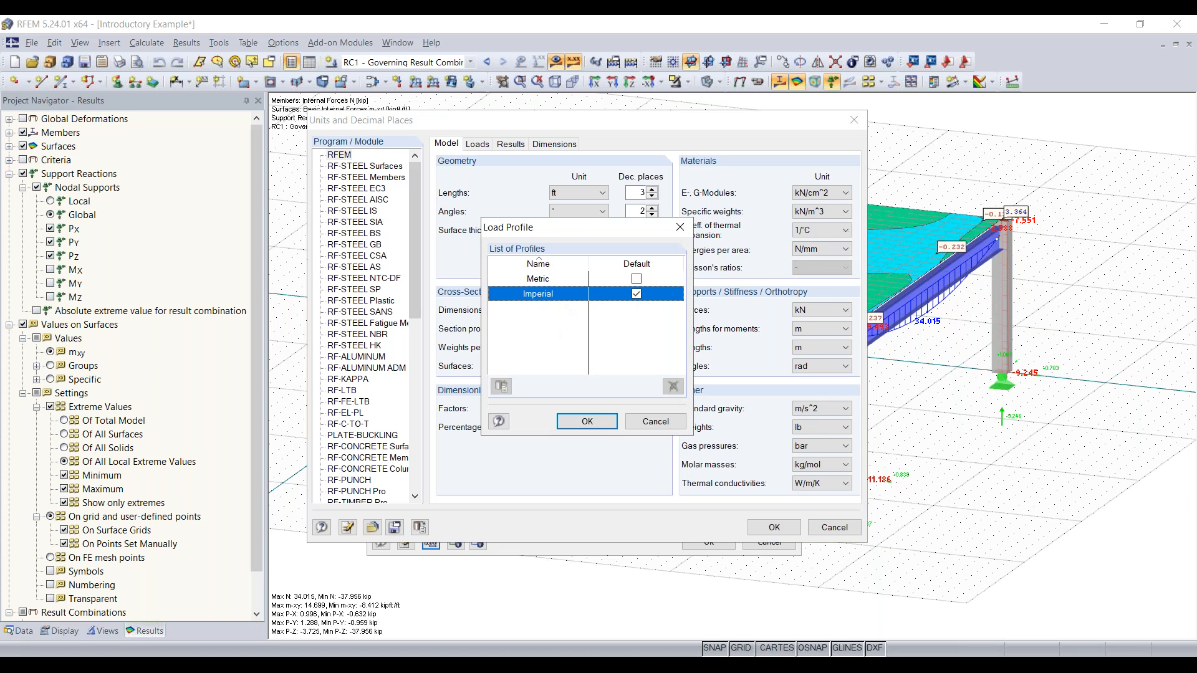
double_click(562, 301)
click(773, 529)
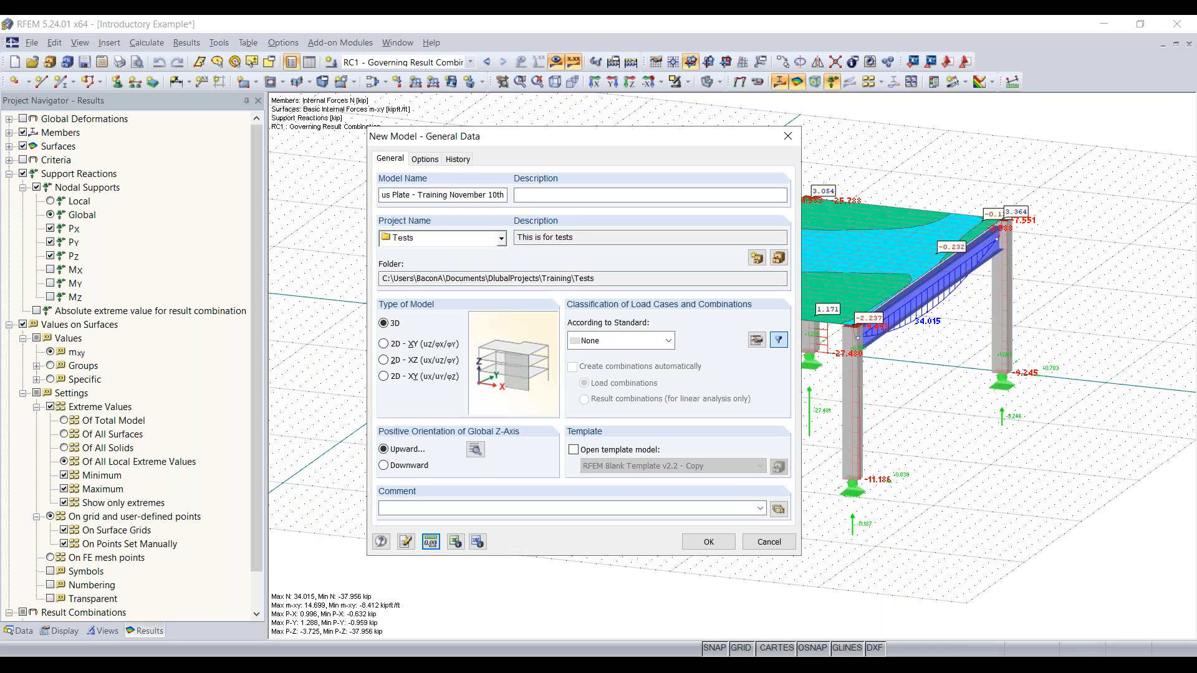
click(708, 543)
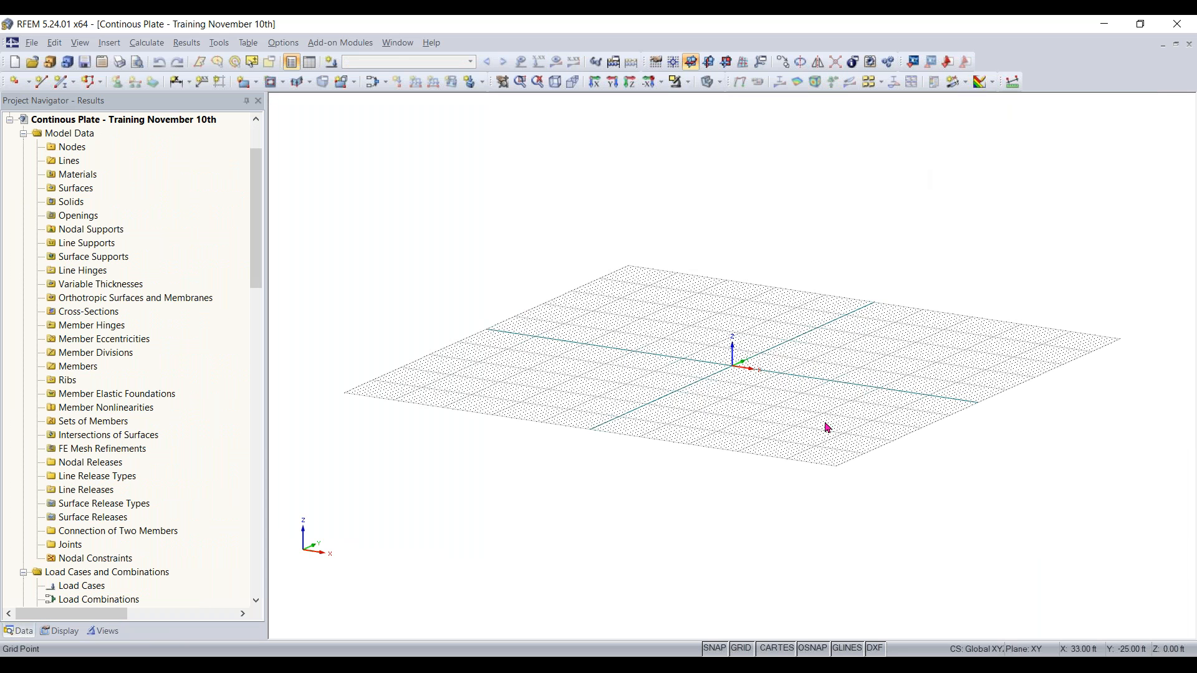
Step: View the empty XY work plane grid around the origin from a steeper angle and closer up
middle_drag(772, 407, 724, 411)
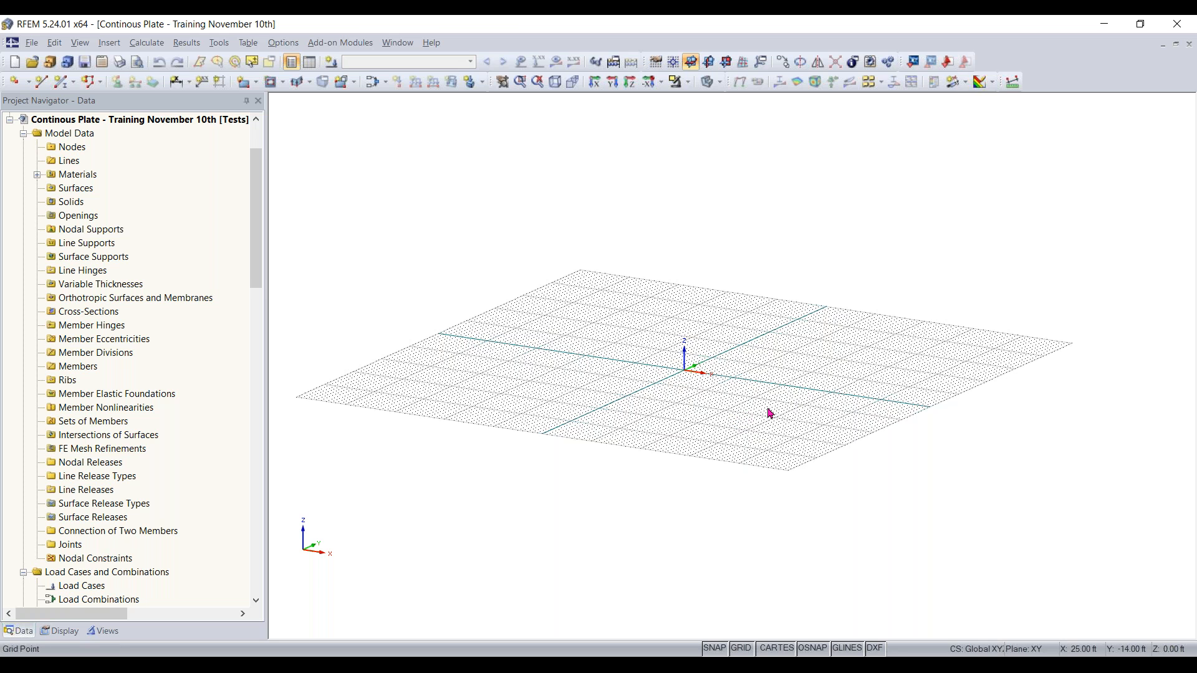
ctrl+middle_drag(711, 401, 601, 319)
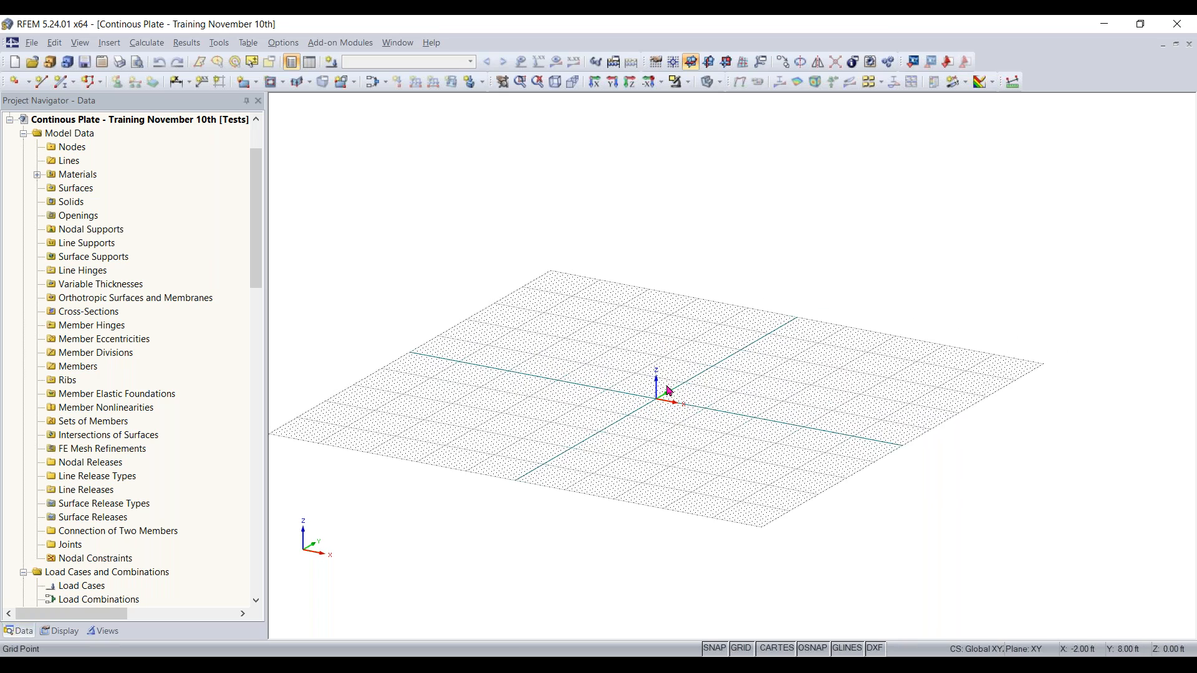
ctrl+middle_drag(668, 390, 736, 449)
scroll(667, 389, up, 3)
middle_drag(740, 406, 638, 427)
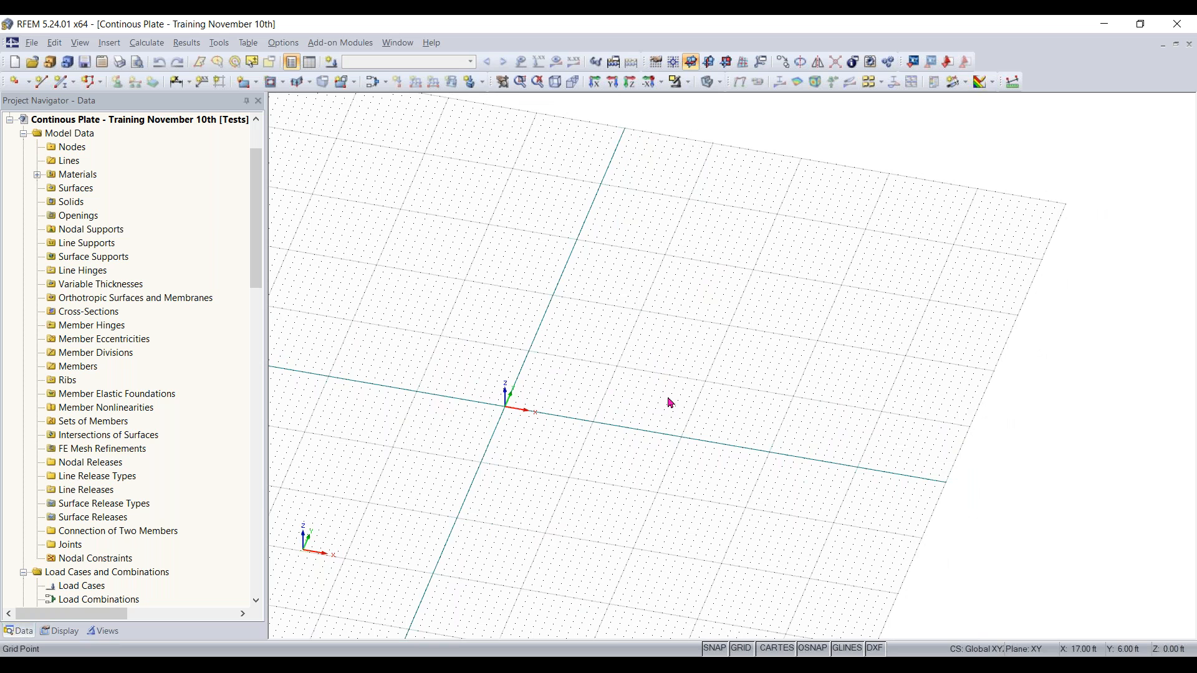
Step: Inspect the work plane grid at several zoom levels, from the spacing near the origin out to its full extent
scroll(641, 419, up, 1)
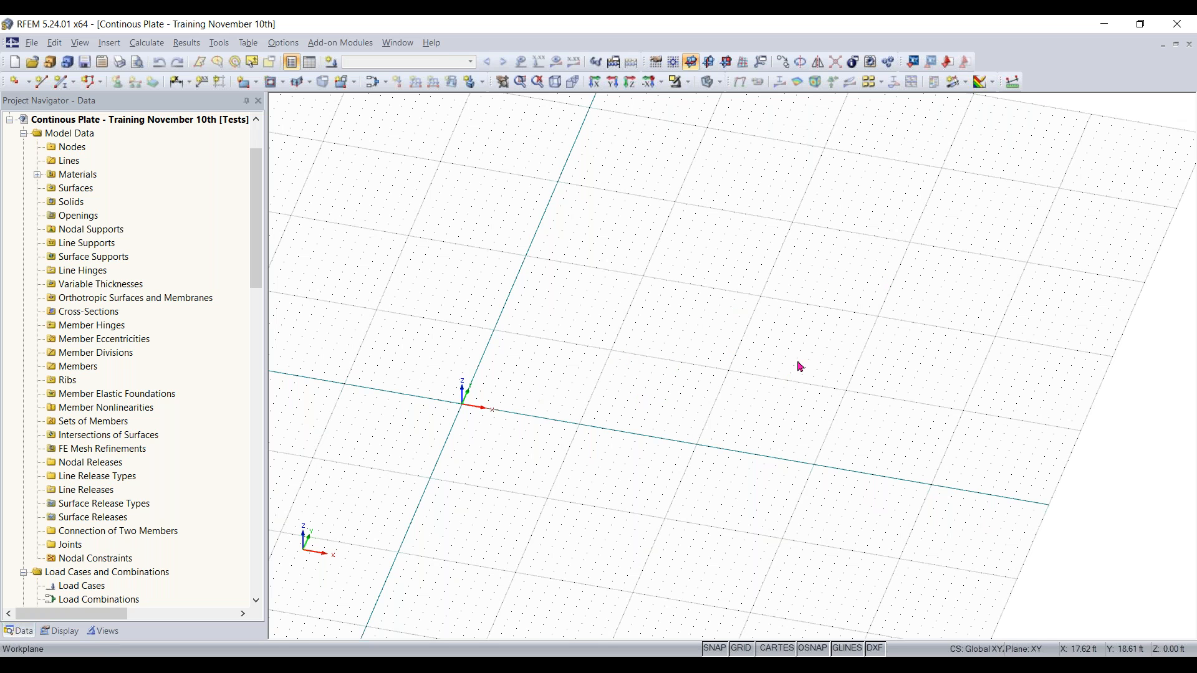
scroll(477, 404, up, 3)
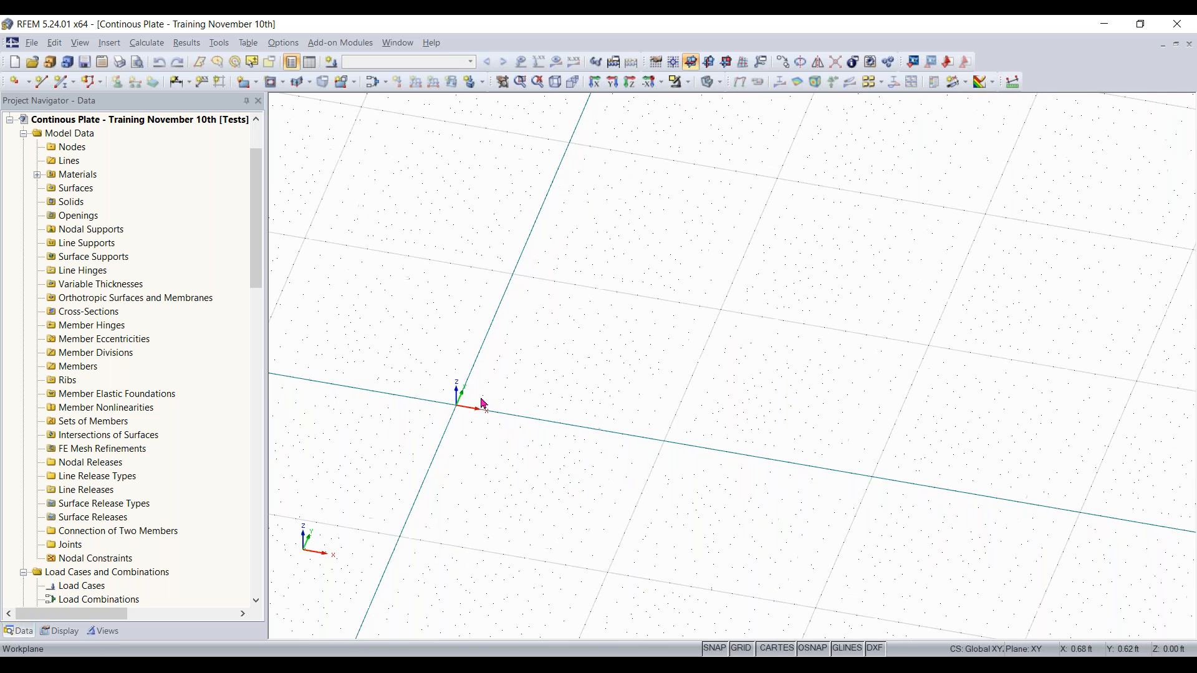
scroll(485, 402, down, 3)
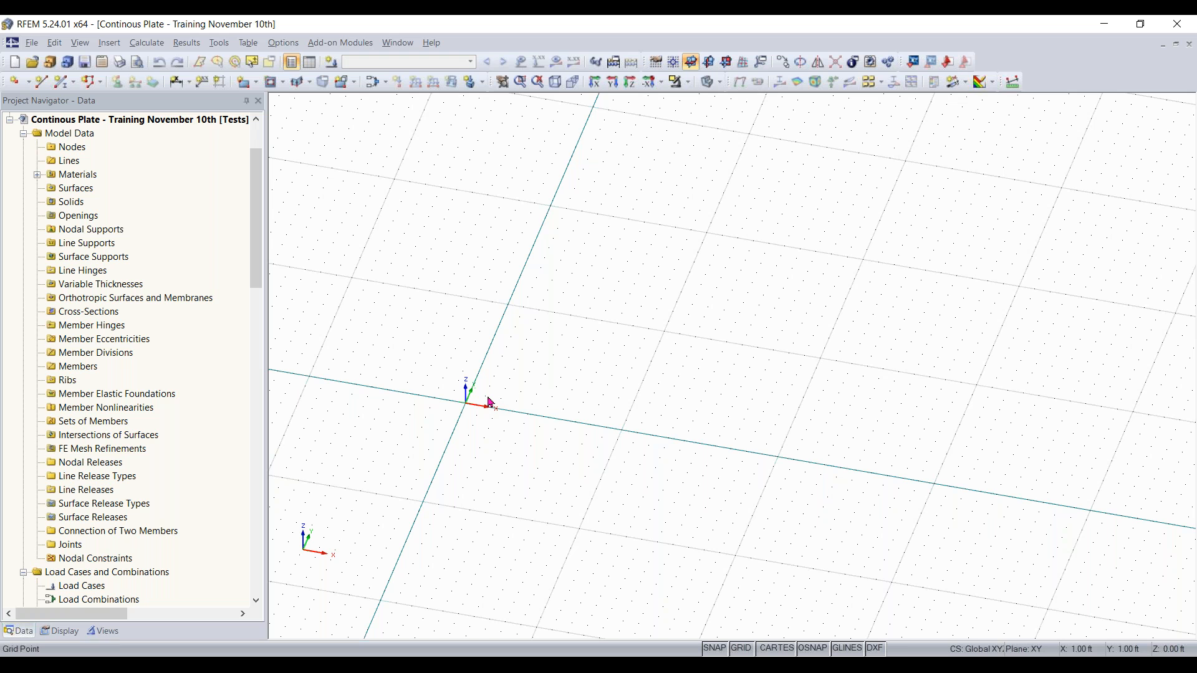
scroll(486, 402, down, 3)
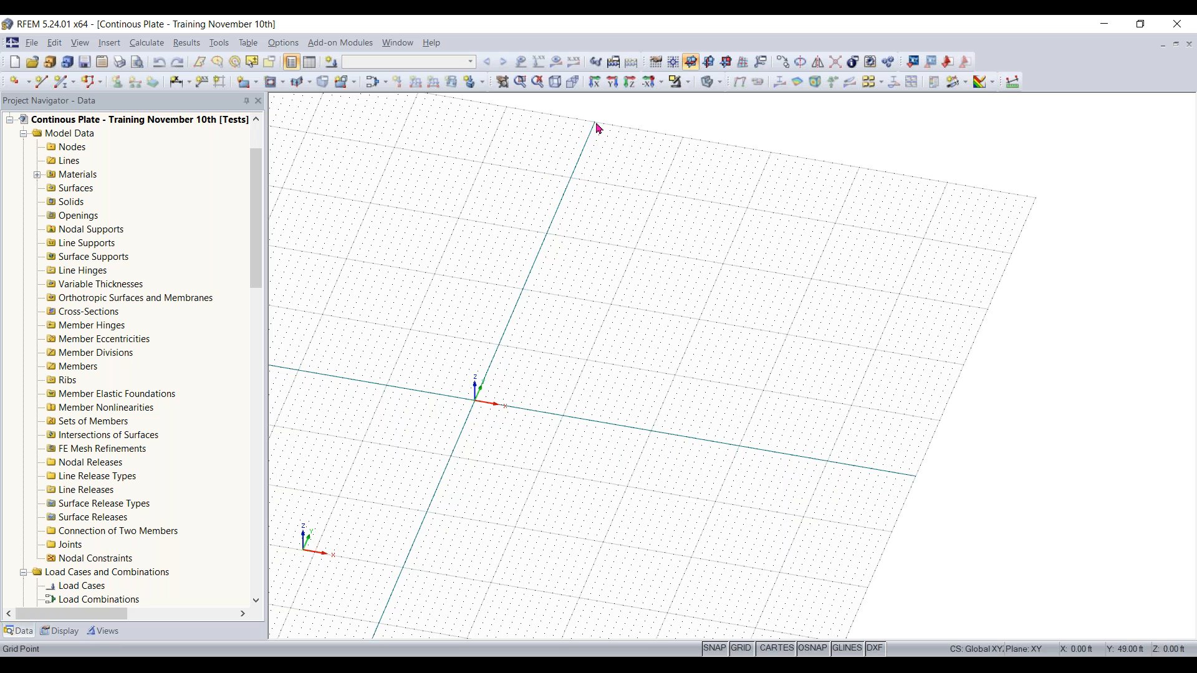
scroll(660, 254, down, 1)
scroll(659, 255, down, 5)
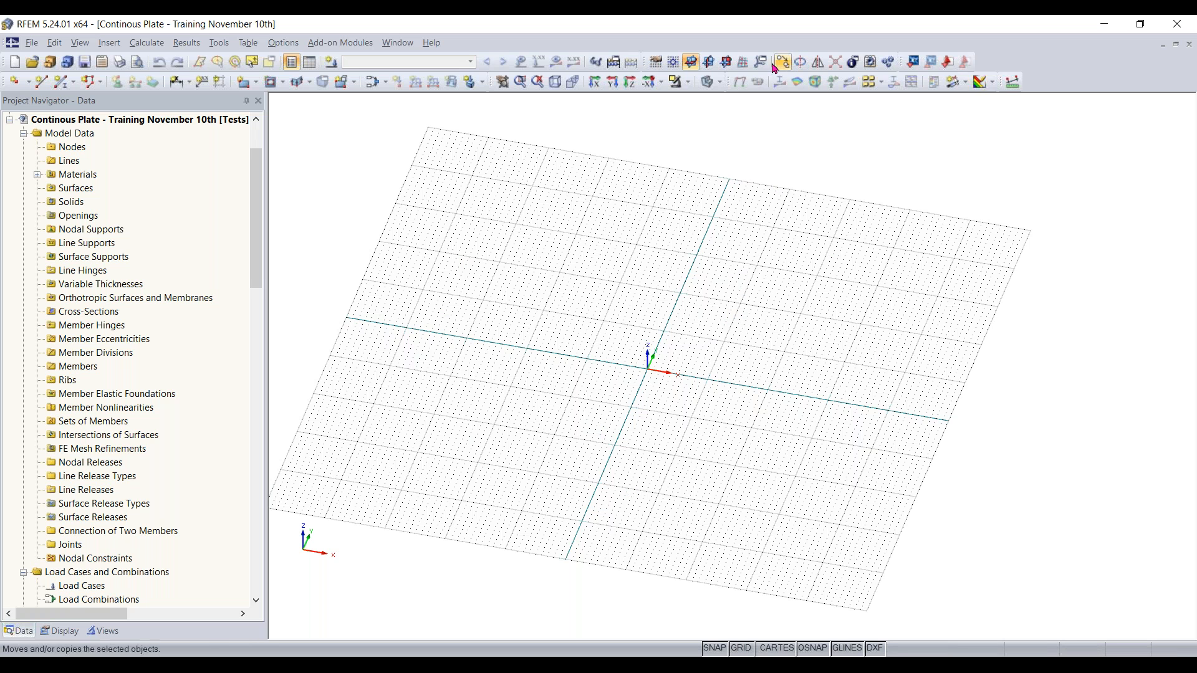
Step: Review the work plane and grid/snap settings and leave them without making changes
click(656, 61)
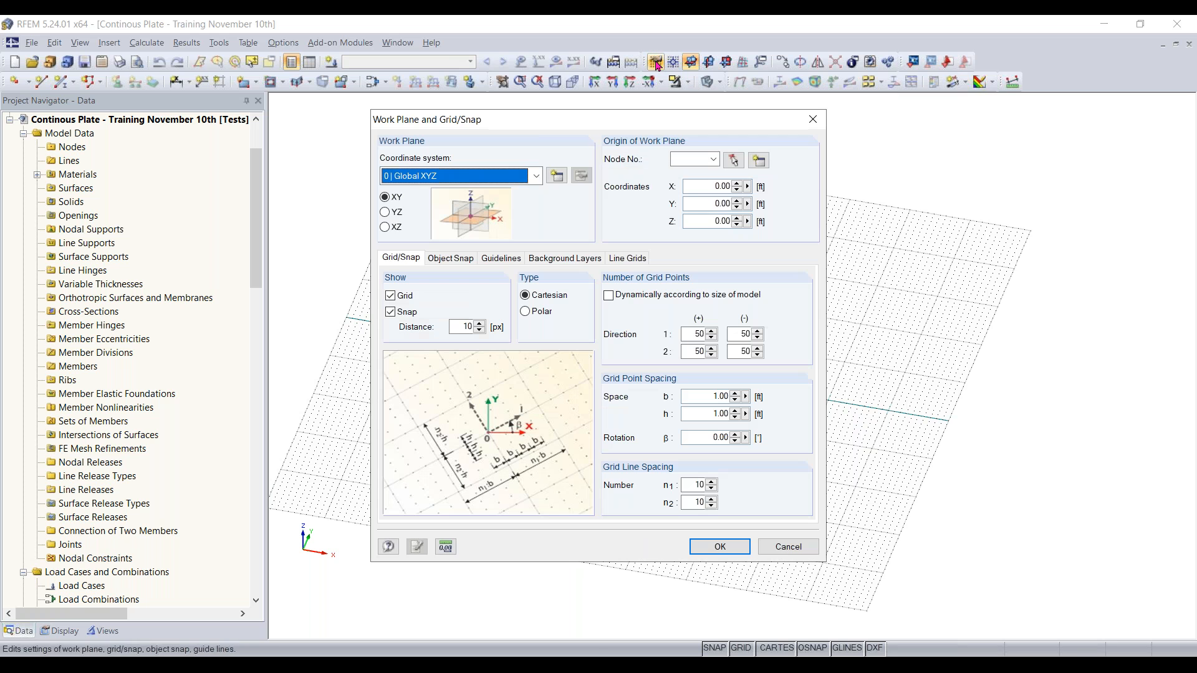
drag(564, 122, 552, 124)
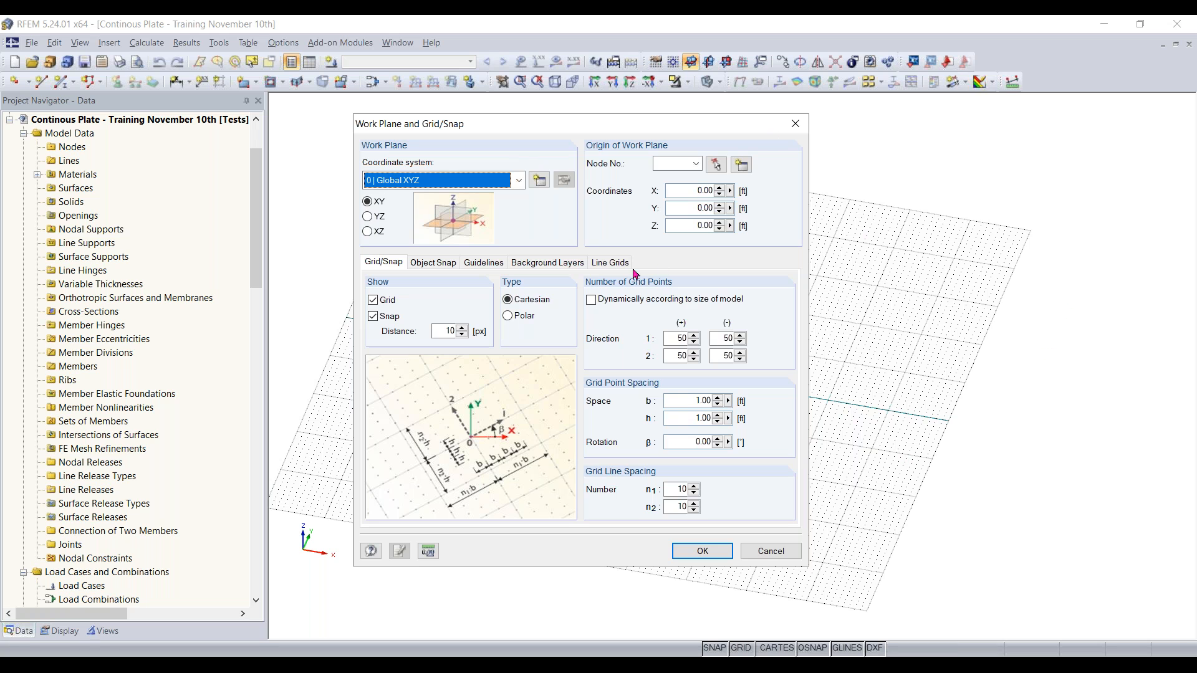
click(775, 555)
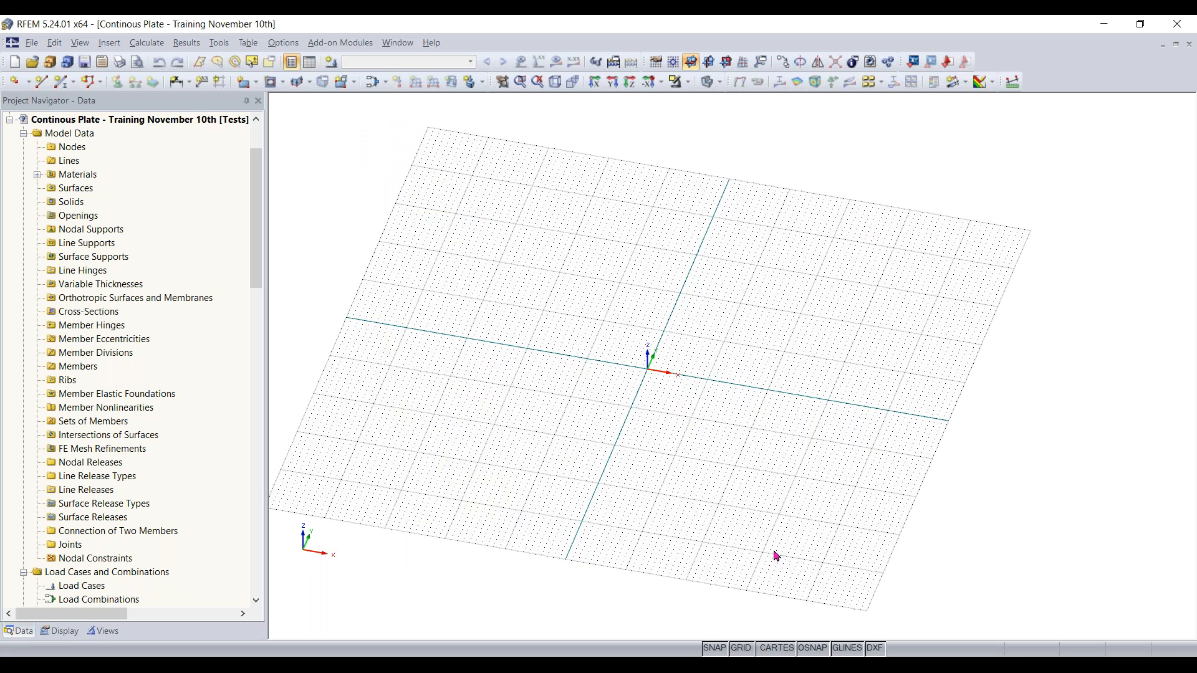
Step: Browse the model data objects available for insertion, including lines and the shapes offered for graphically defined plane surfaces
middle_drag(773, 349, 702, 363)
scroll(702, 362, up, 1)
scroll(701, 354, up, 1)
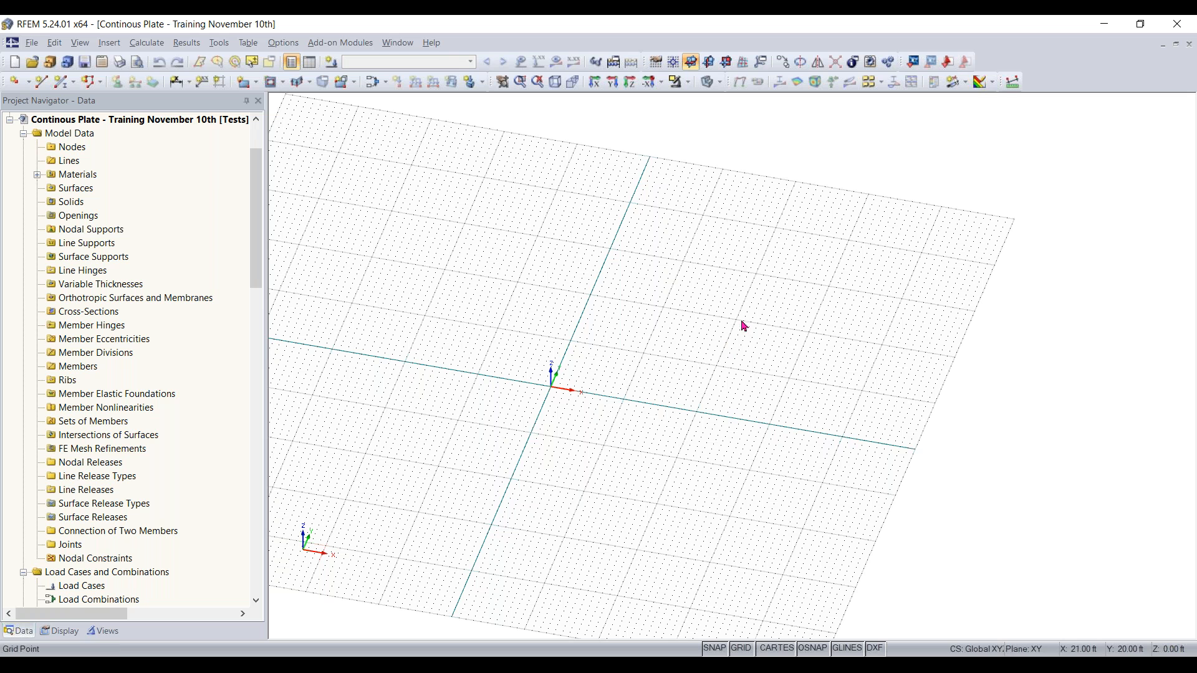
middle_drag(731, 371, 752, 218)
middle_drag(730, 294, 667, 402)
scroll(701, 365, up, 1)
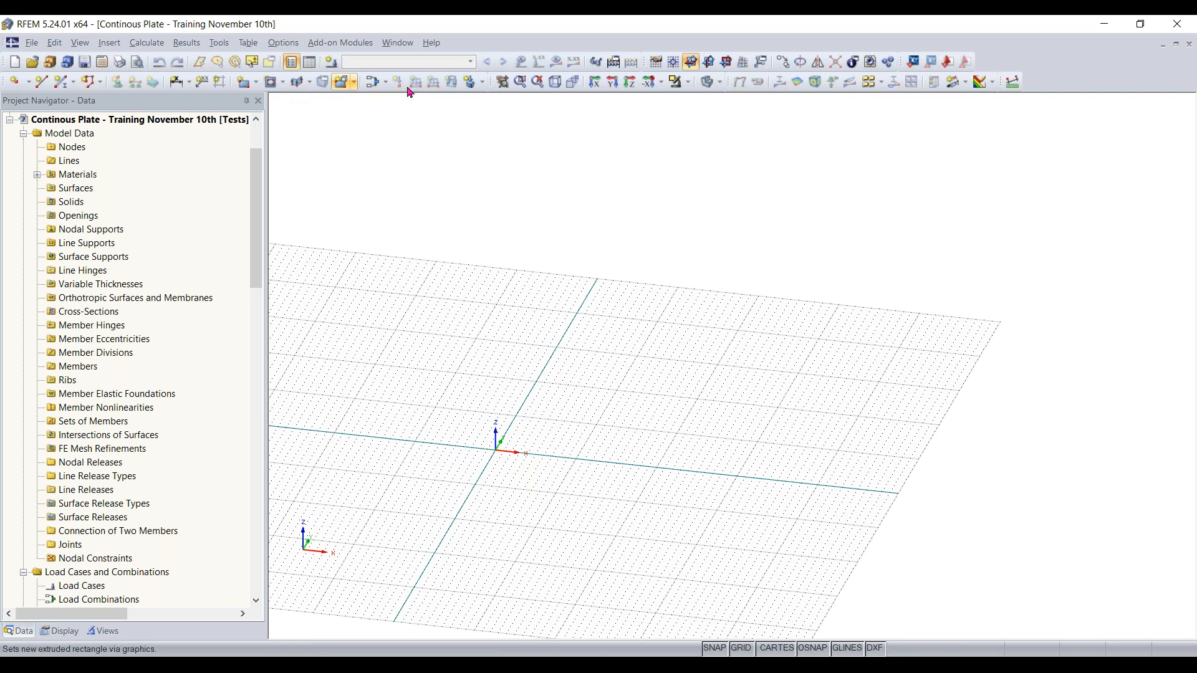
click(110, 43)
mouse_move(124, 61)
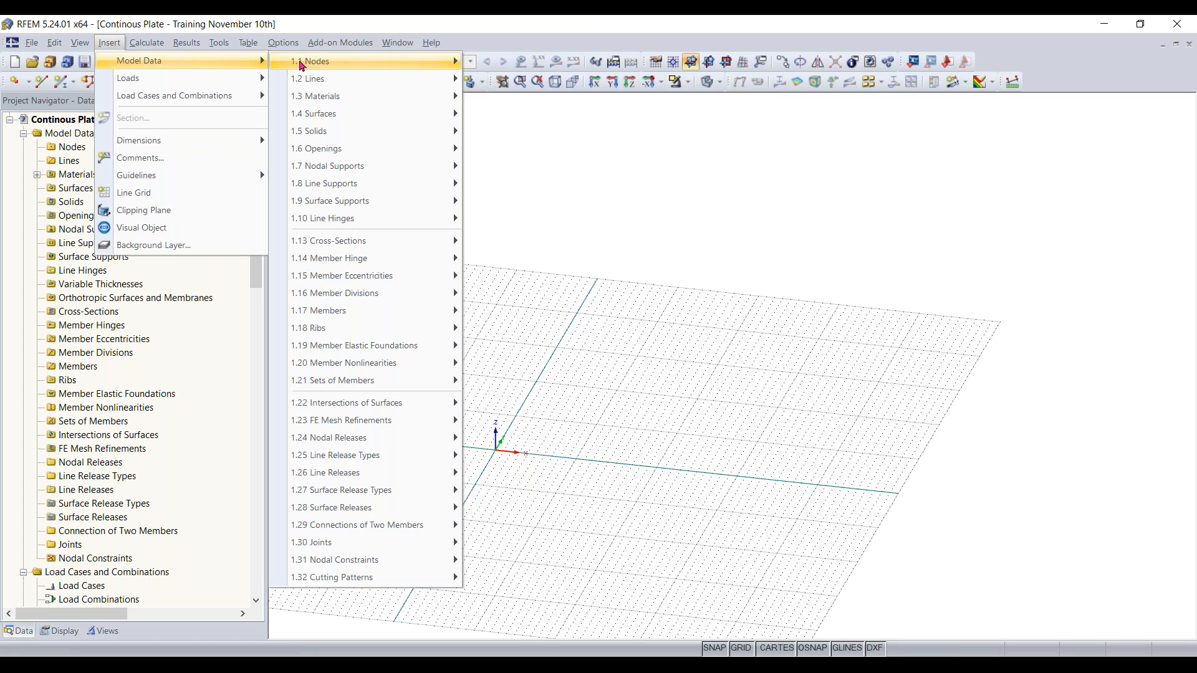
mouse_move(348, 84)
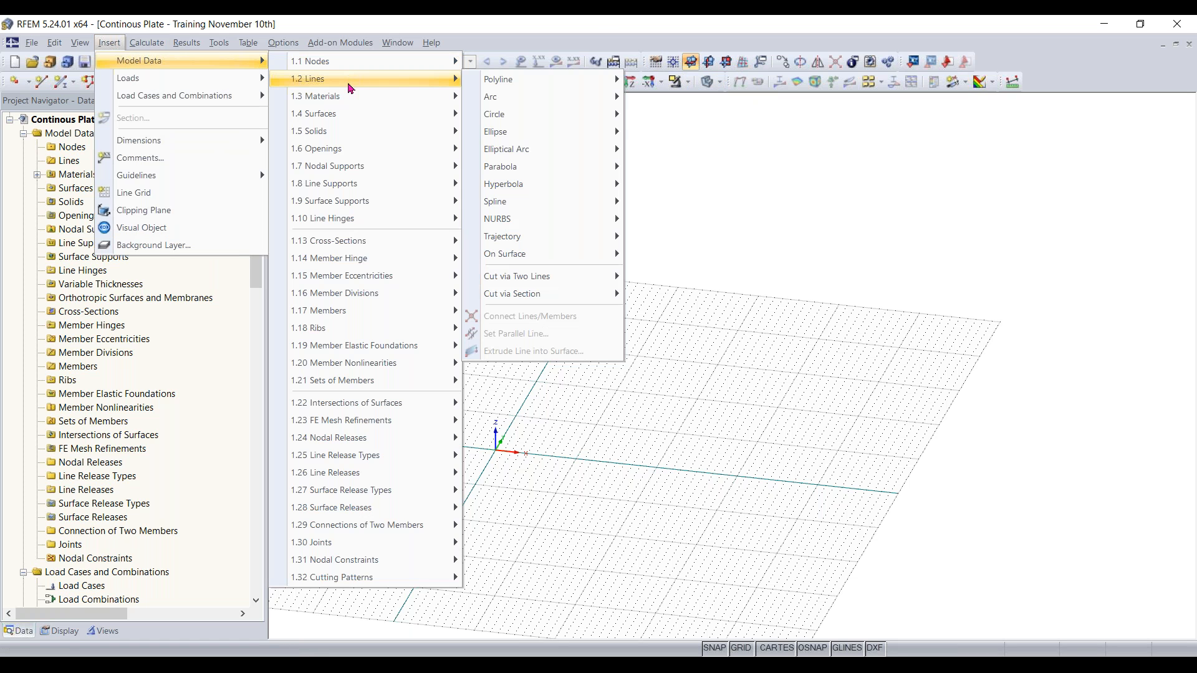
mouse_move(381, 348)
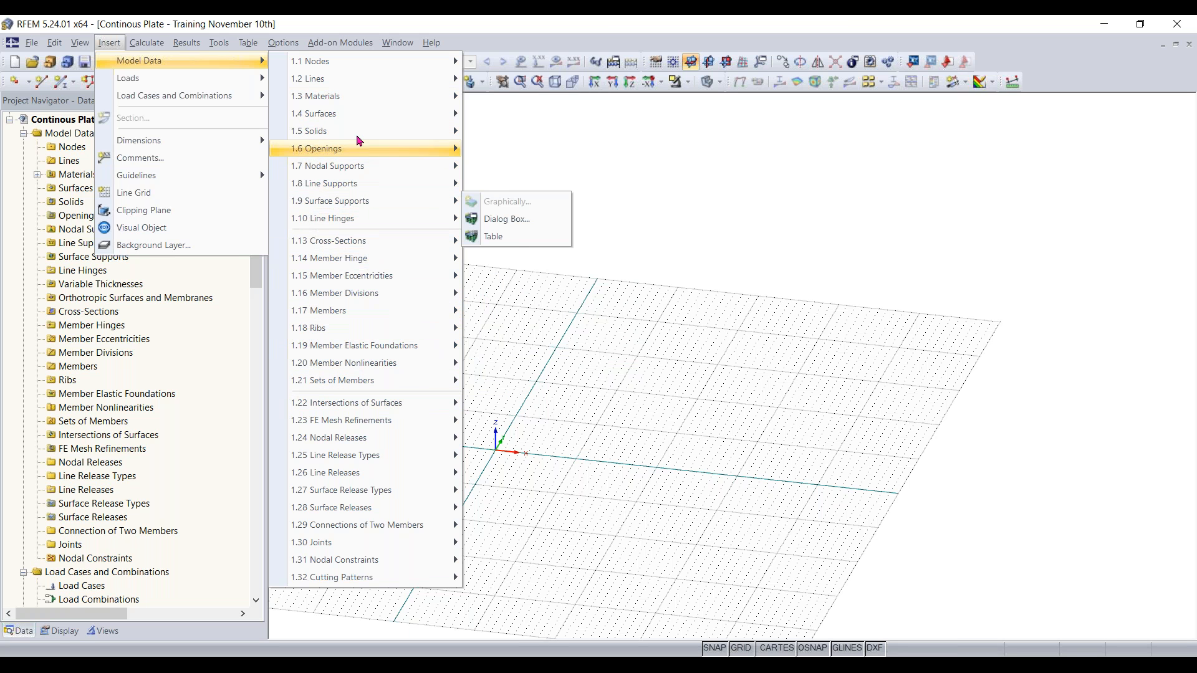
mouse_move(347, 117)
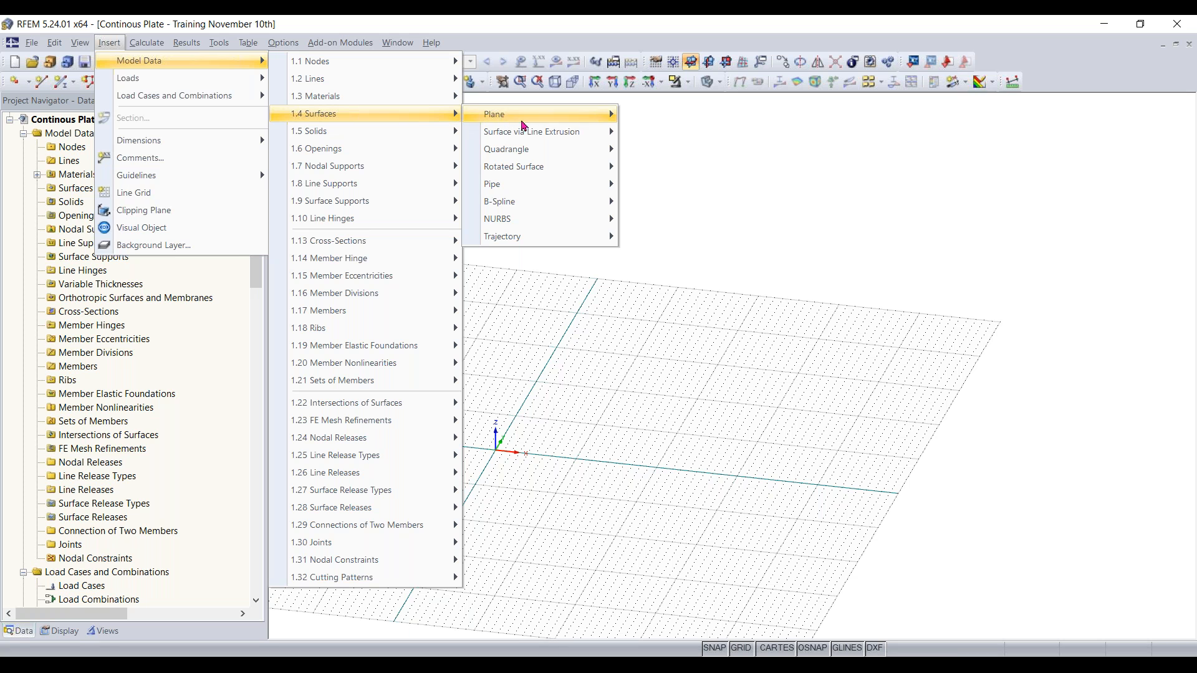
mouse_move(536, 134)
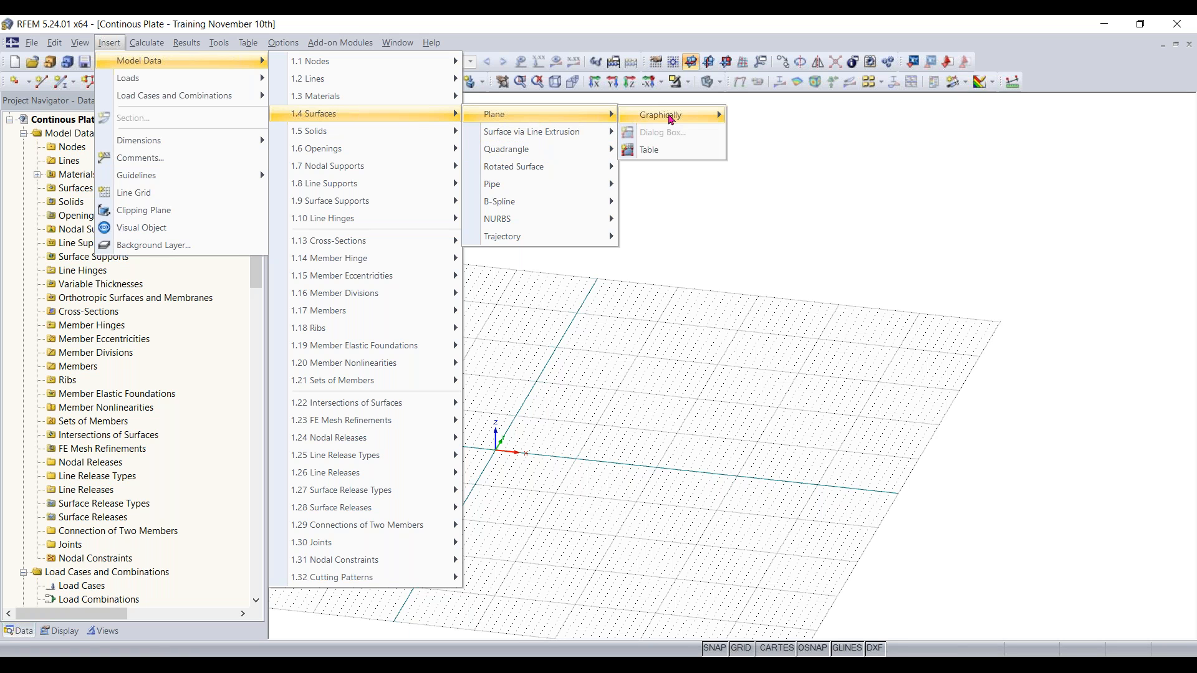
mouse_move(670, 118)
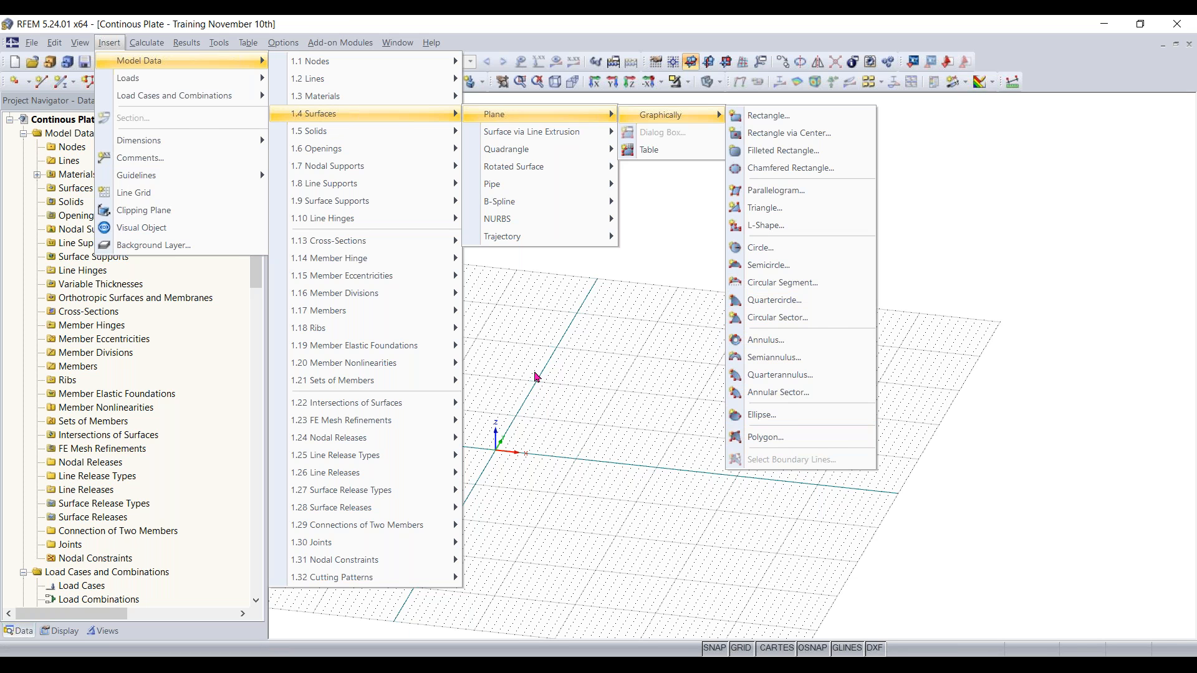
click(569, 365)
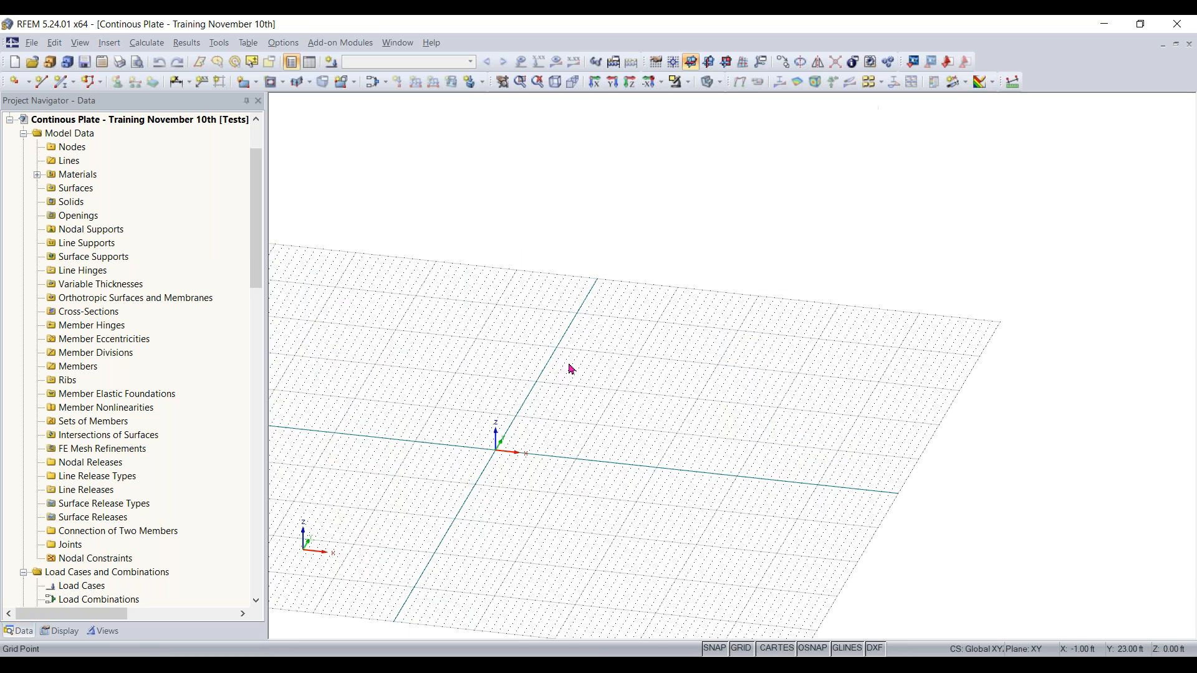
Step: Start a new rectangular plane surface and filter the material library to the Concrete category group and Concrete category
click(244, 84)
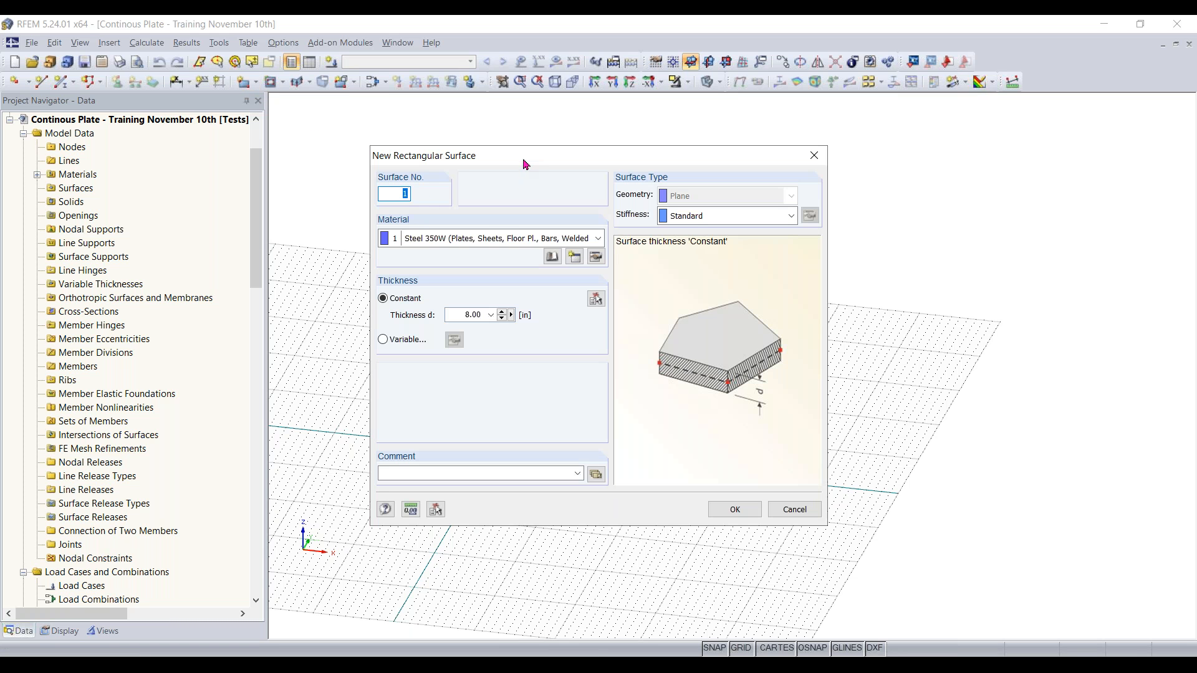
drag(526, 164, 578, 154)
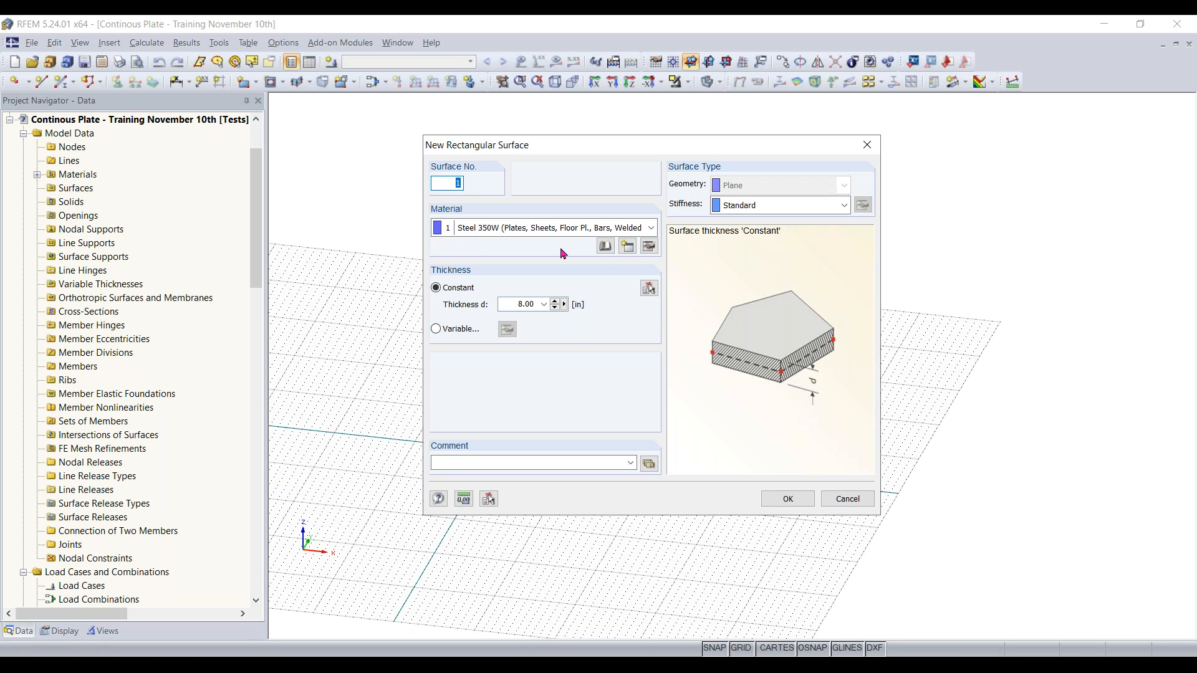
click(606, 234)
click(512, 237)
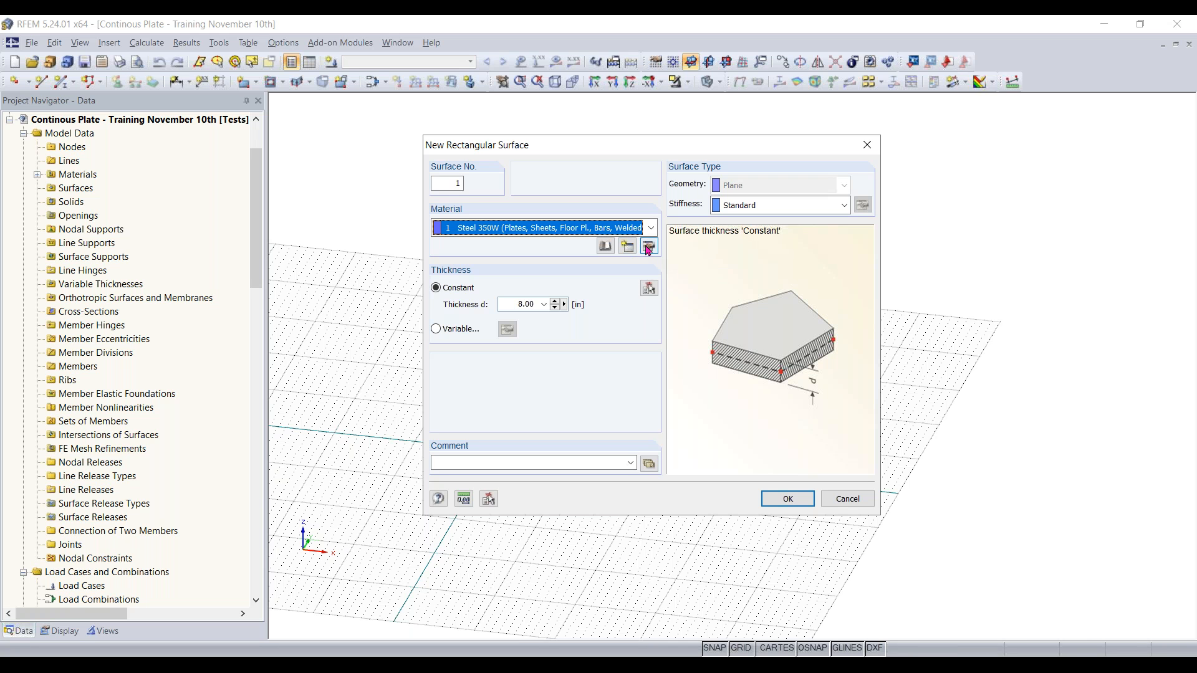
click(609, 250)
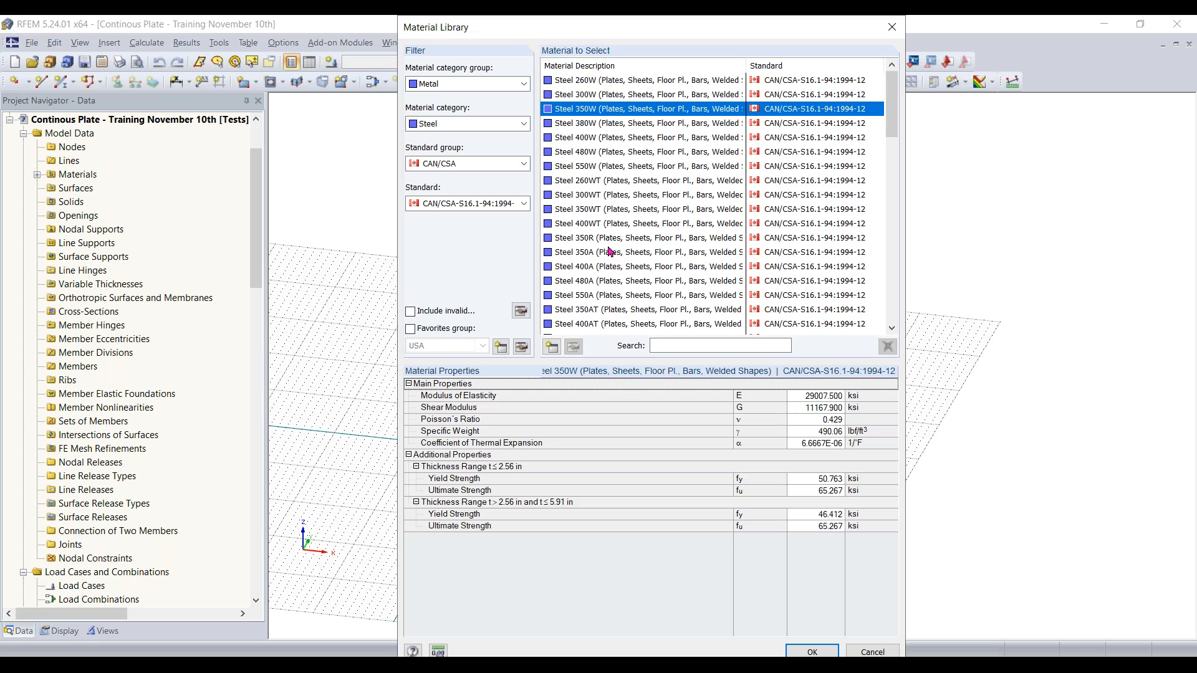
drag(619, 33, 598, 36)
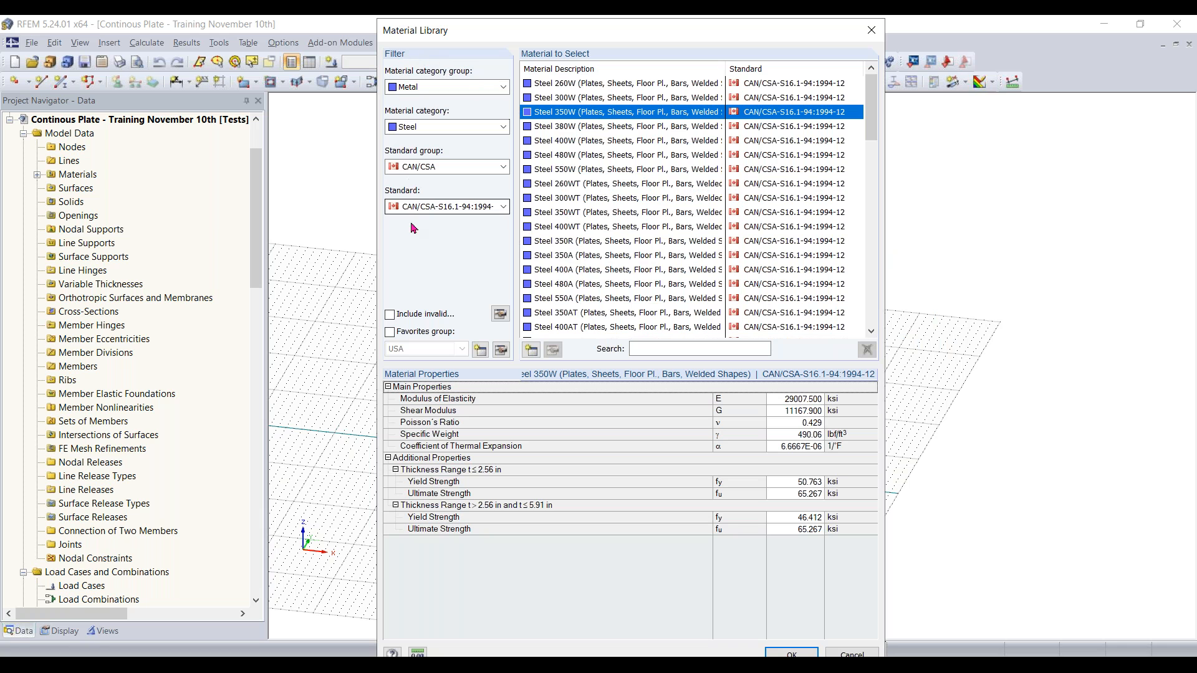
click(440, 88)
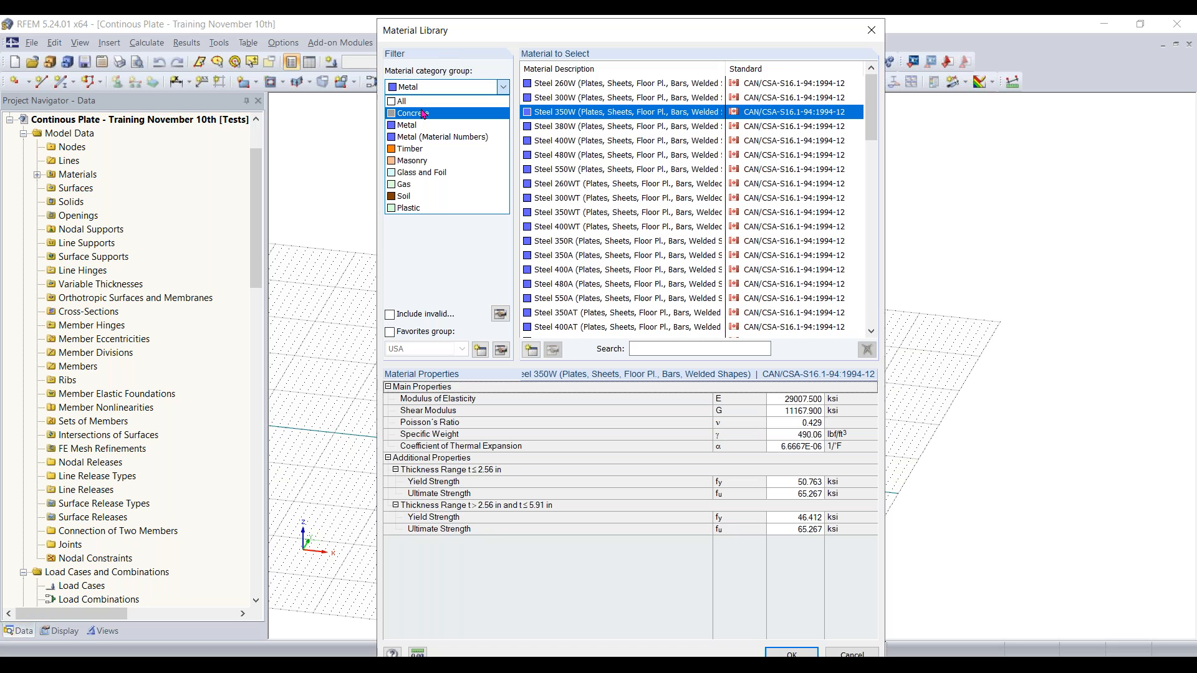
click(422, 114)
click(442, 127)
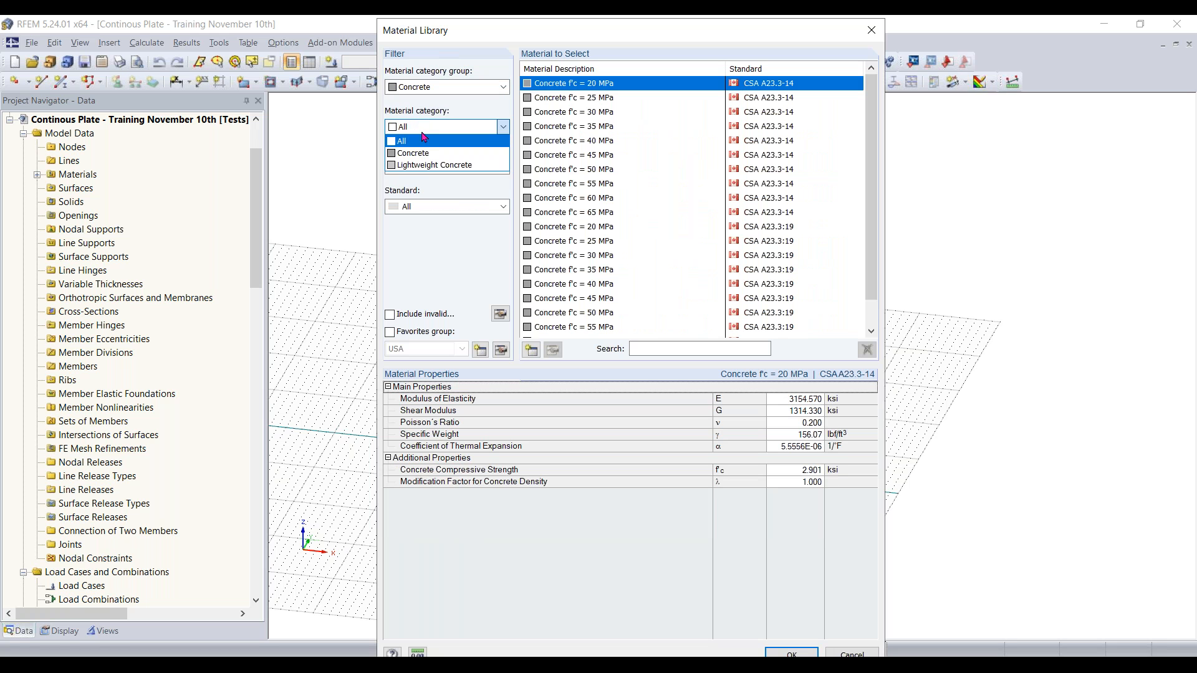
click(427, 153)
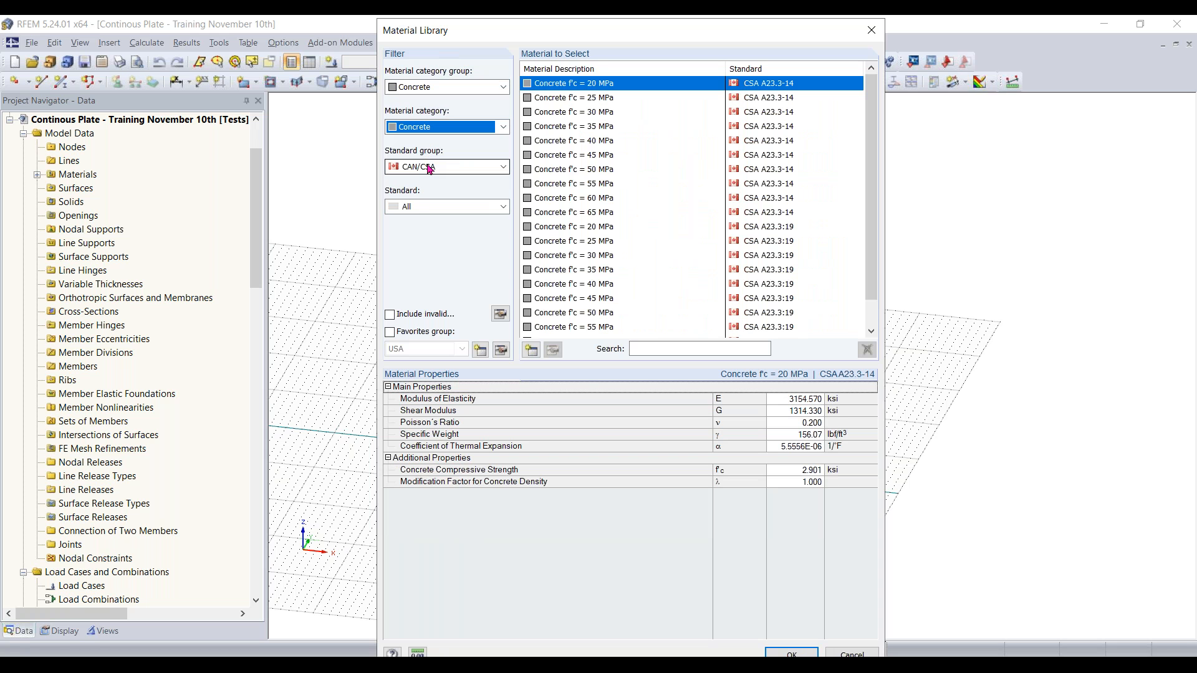
Step: Filter the concretes by the ACI group and ACI 318-19 standard, and assign Concrete f'c = 4000 psi to the surface
click(429, 169)
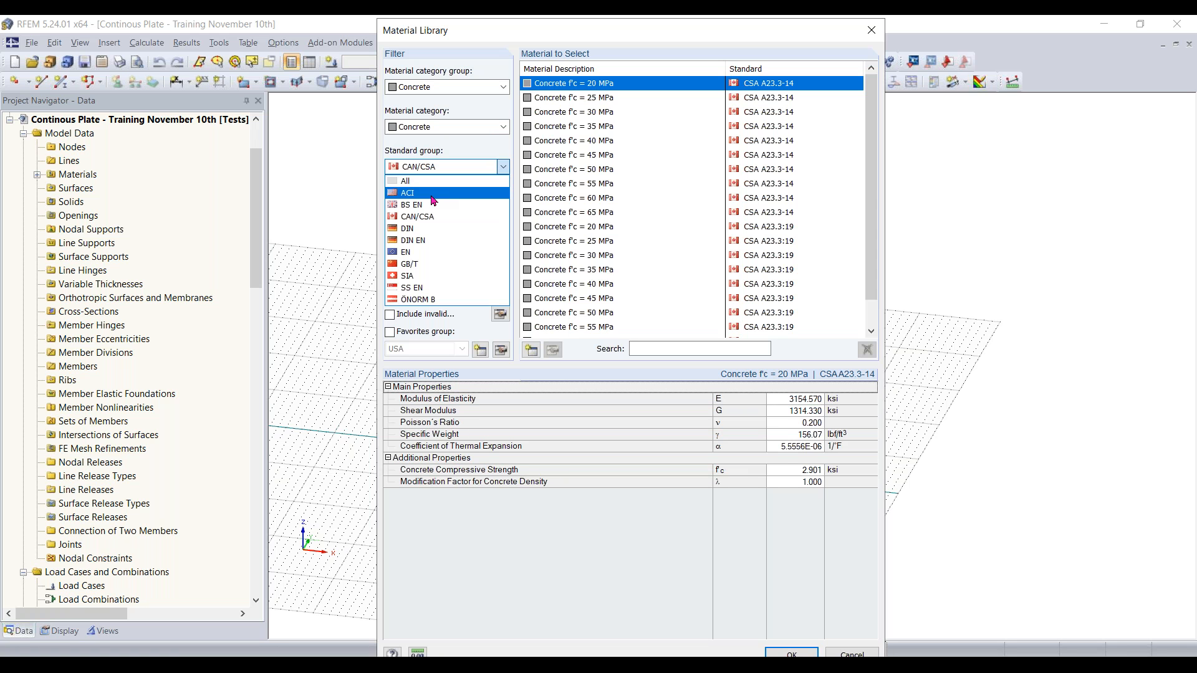
click(433, 194)
click(444, 167)
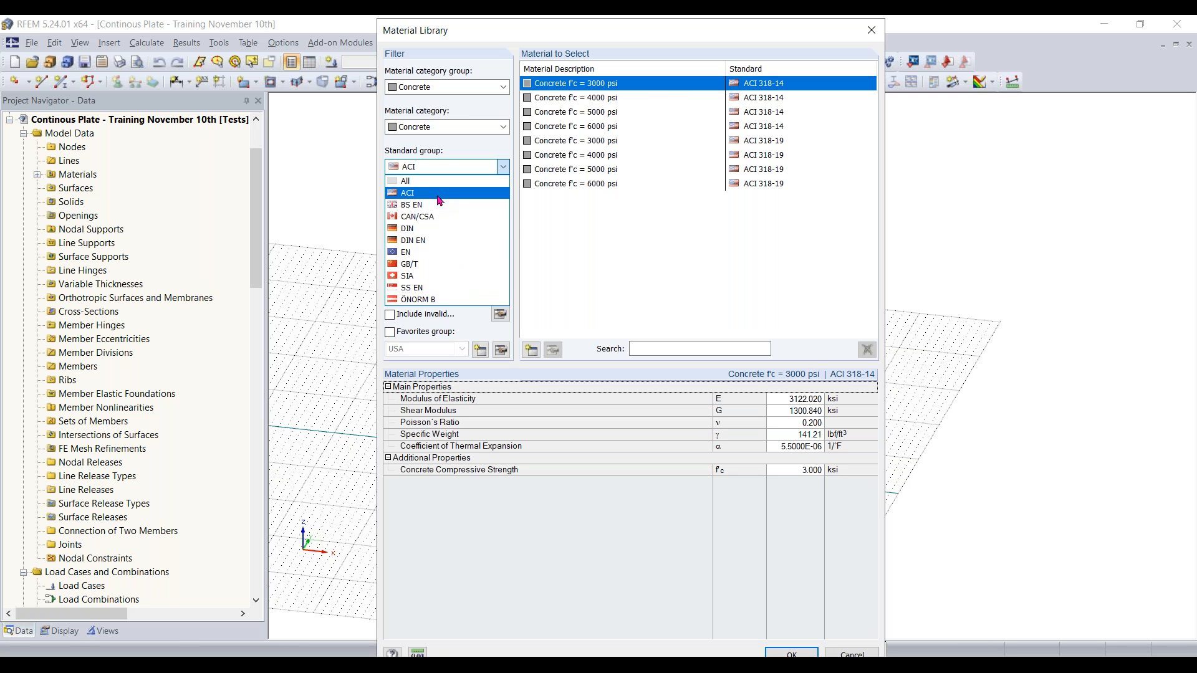
click(441, 193)
click(443, 215)
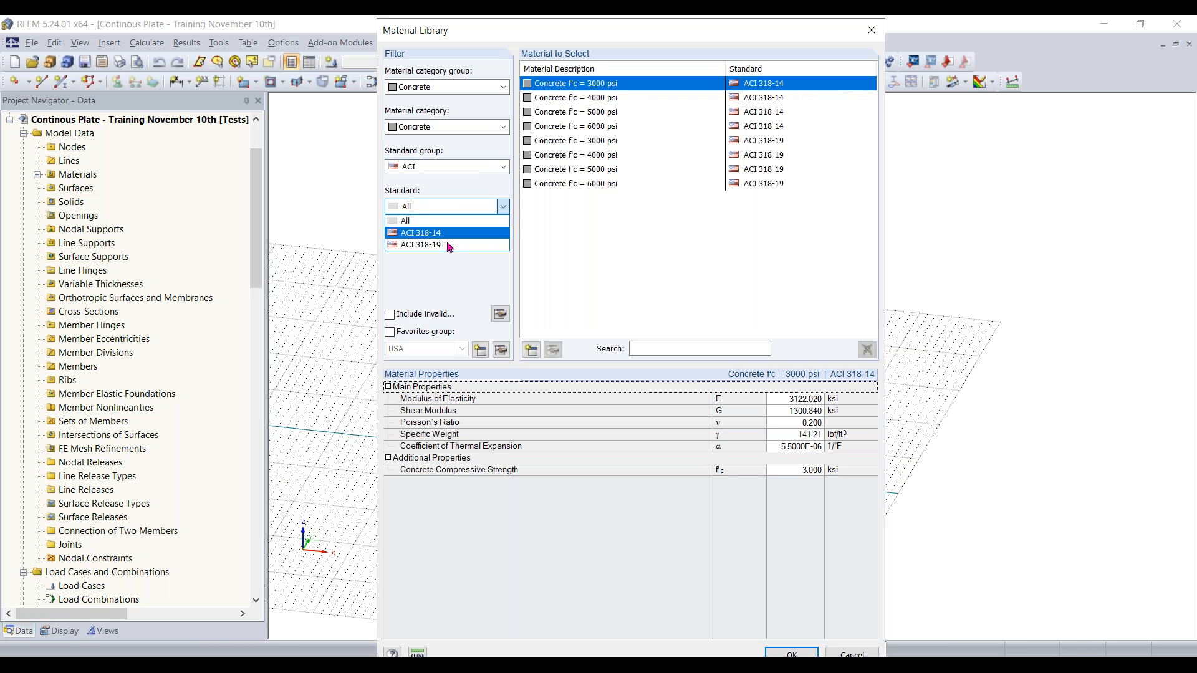
click(448, 245)
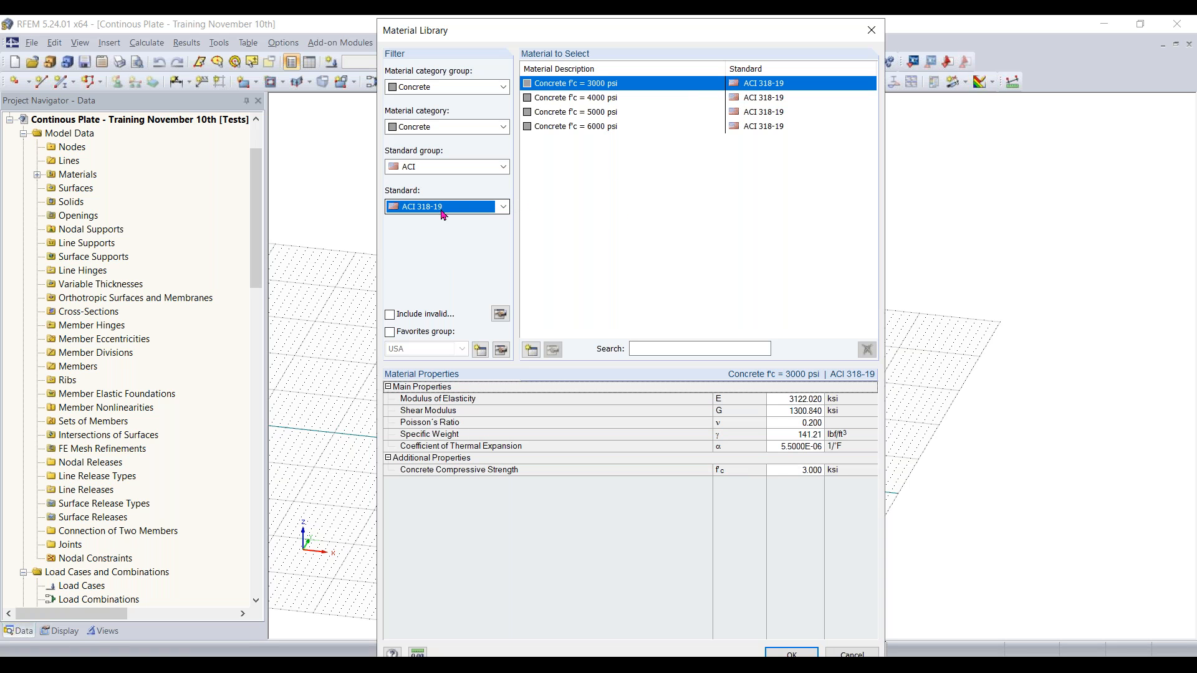
click(617, 98)
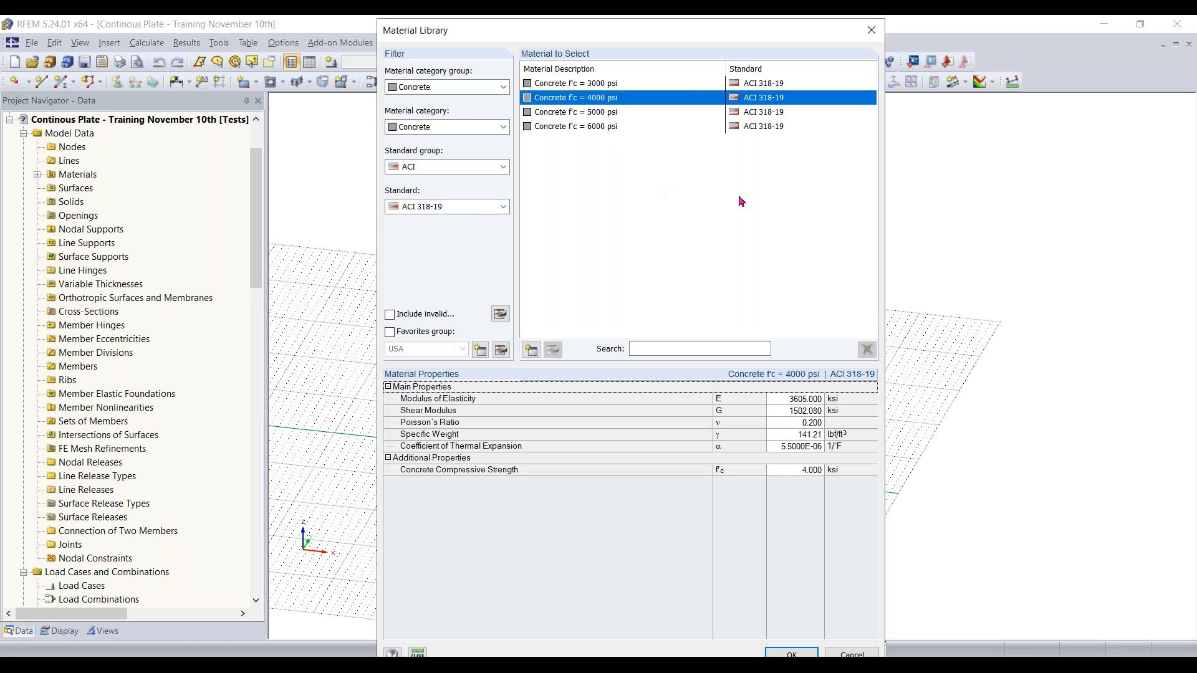
click(791, 655)
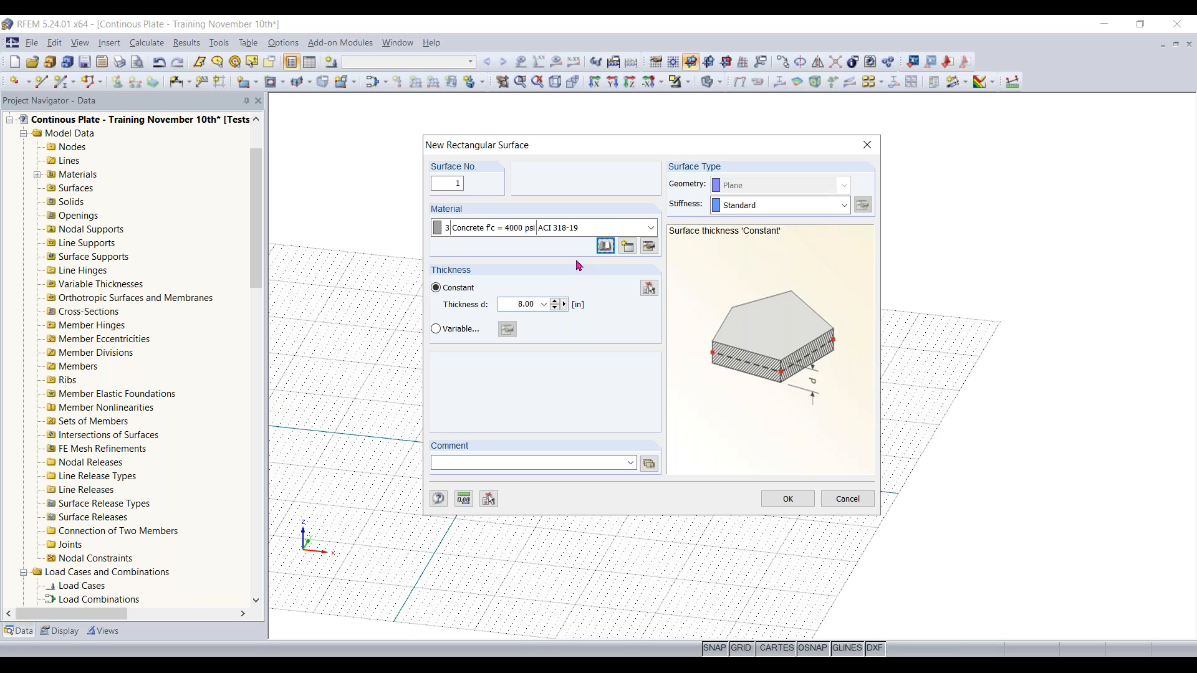
Step: Set the surface's constant thickness to 12 in and draw it from the origin, about 32 ft along X and 16 ft along Y
click(508, 305)
text(12)
click(787, 498)
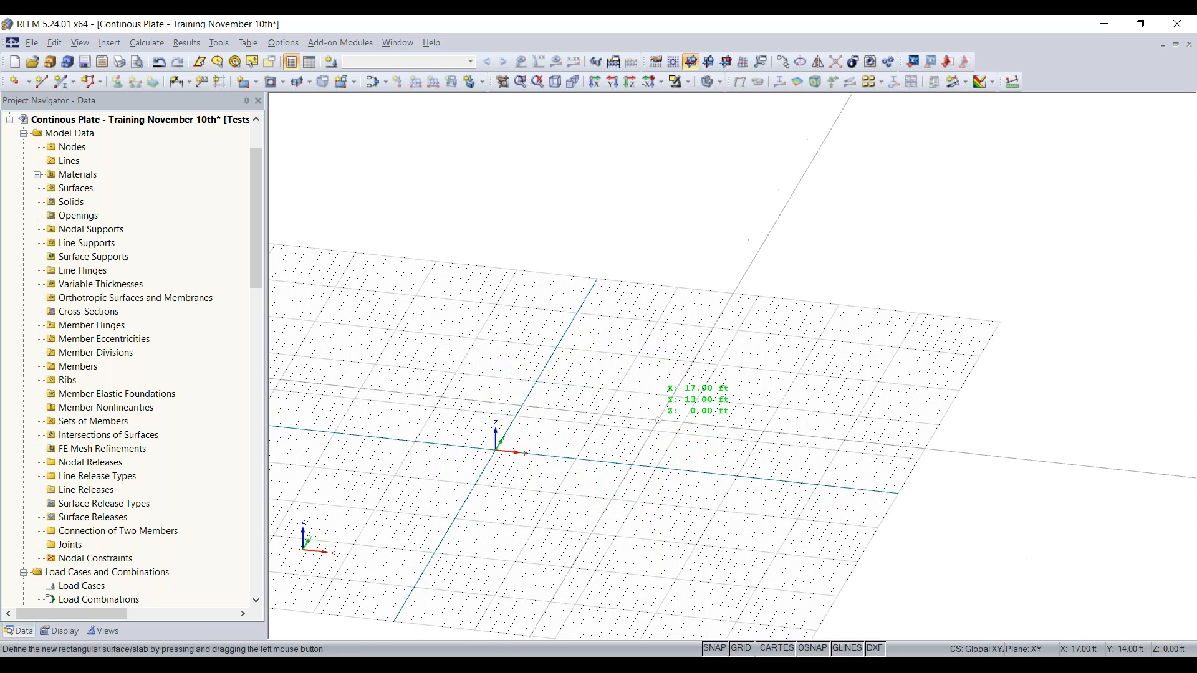
ctrl+middle_drag(564, 437, 572, 565)
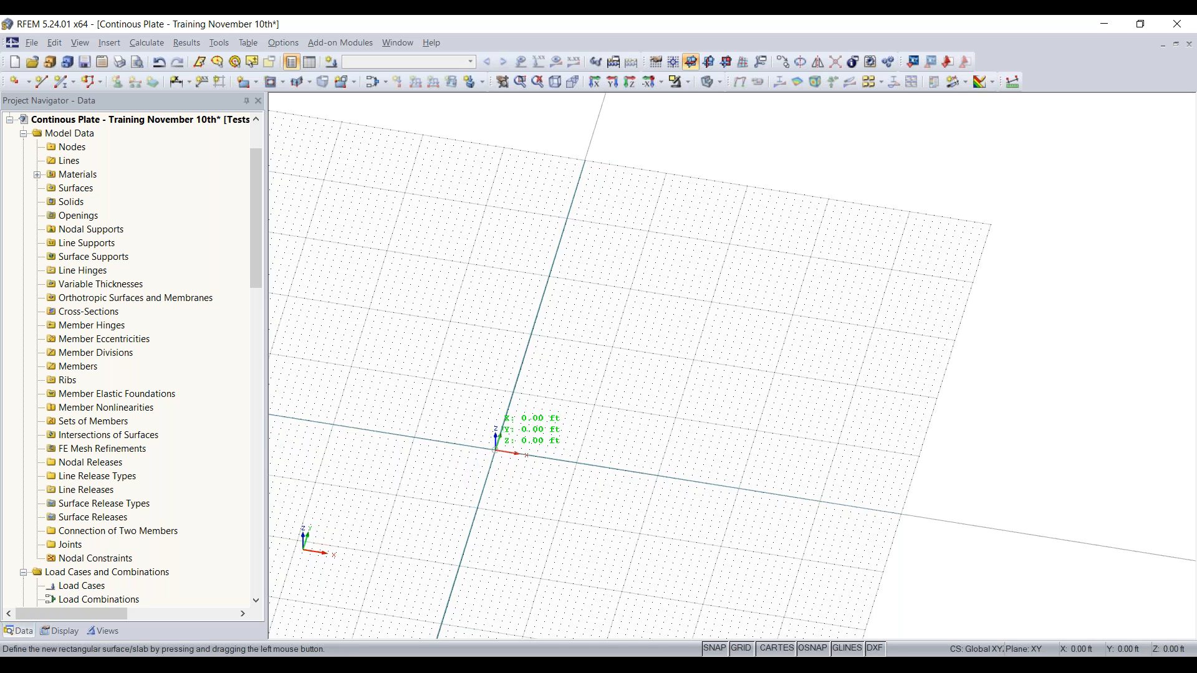
click(495, 450)
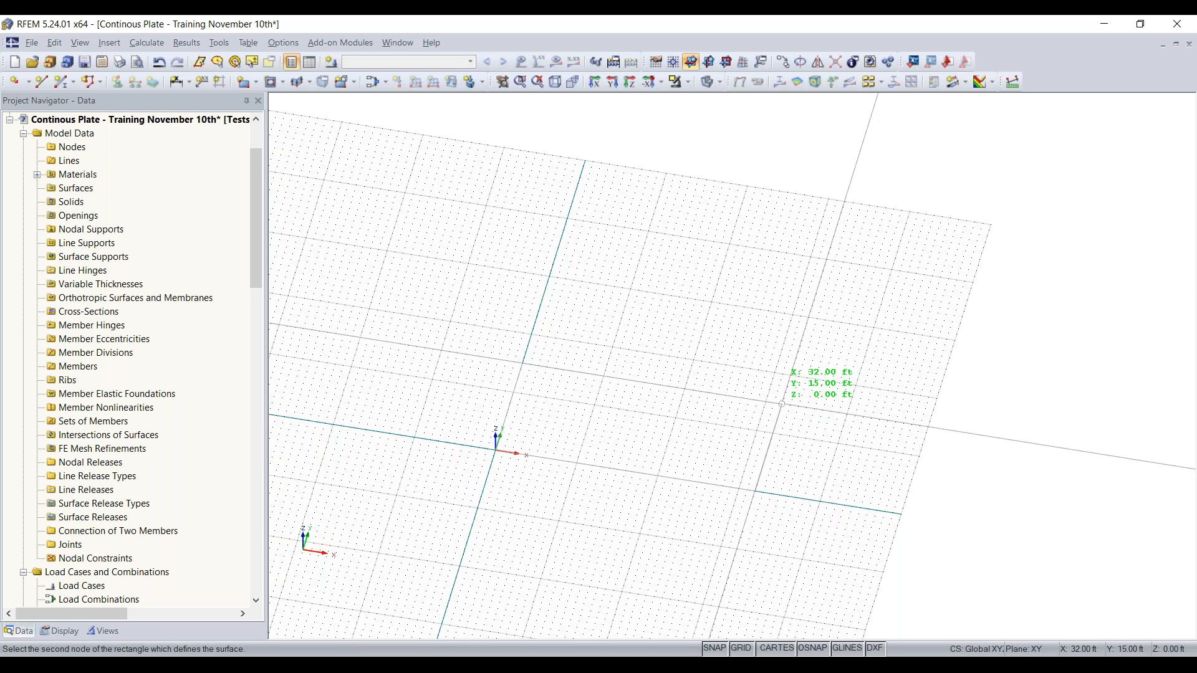
click(782, 404)
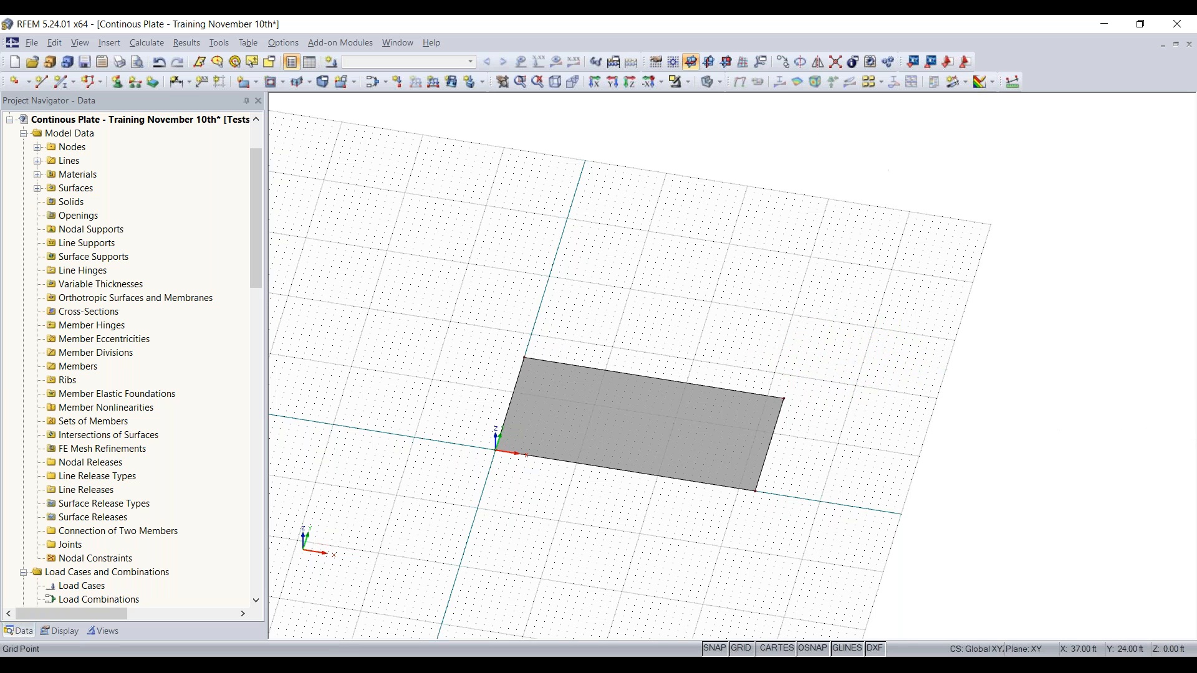
Step: Try to copy the rectangular surface once, with a displacement of 37 ft along the global Y axis
ctrl+middle_drag(827, 525, 760, 456)
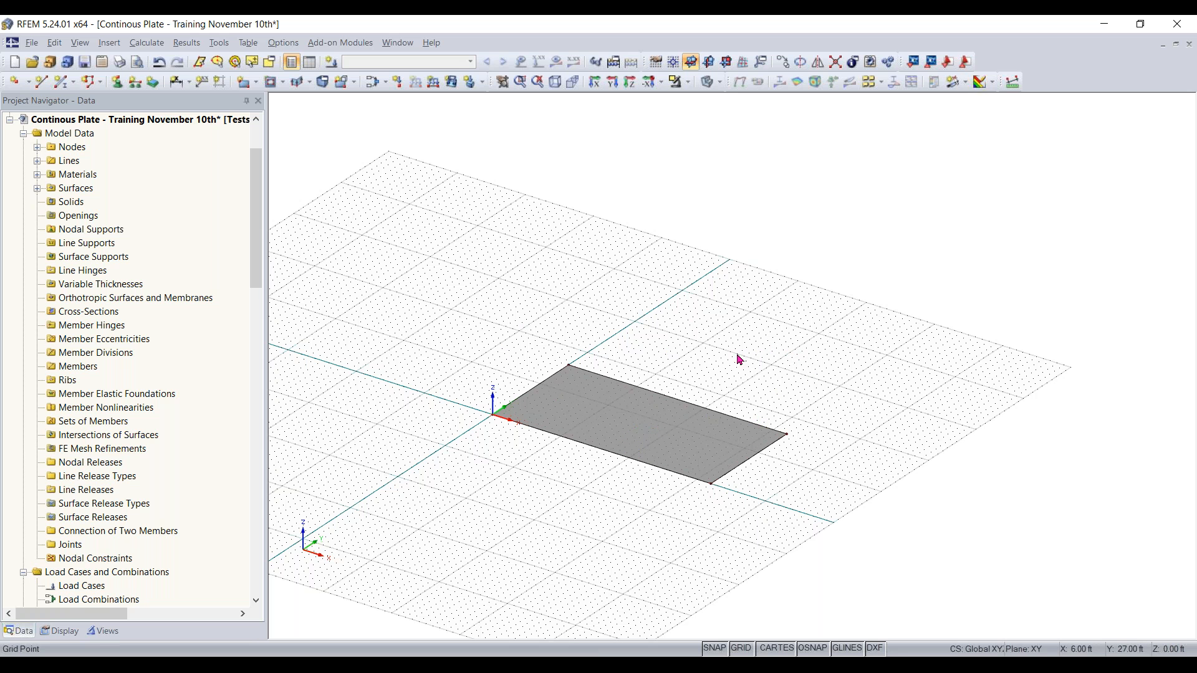
ctrl+middle_drag(651, 544, 648, 580)
scroll(646, 552, up, 1)
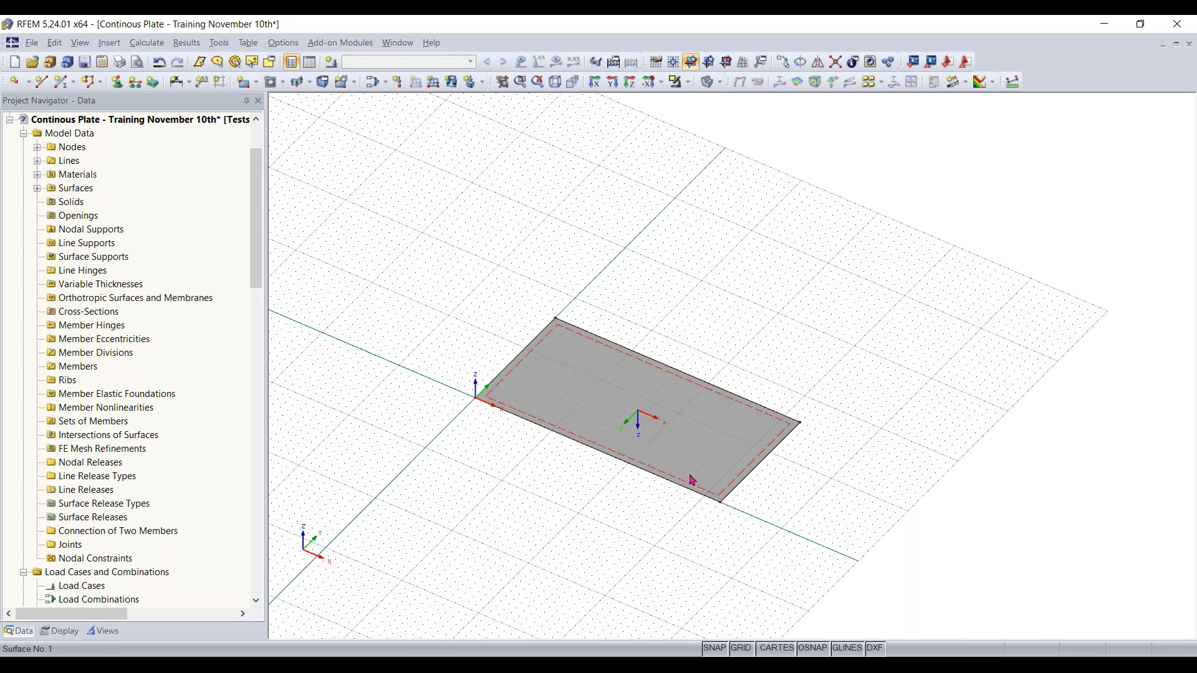
scroll(689, 486, up, 2)
middle_drag(680, 508, 676, 507)
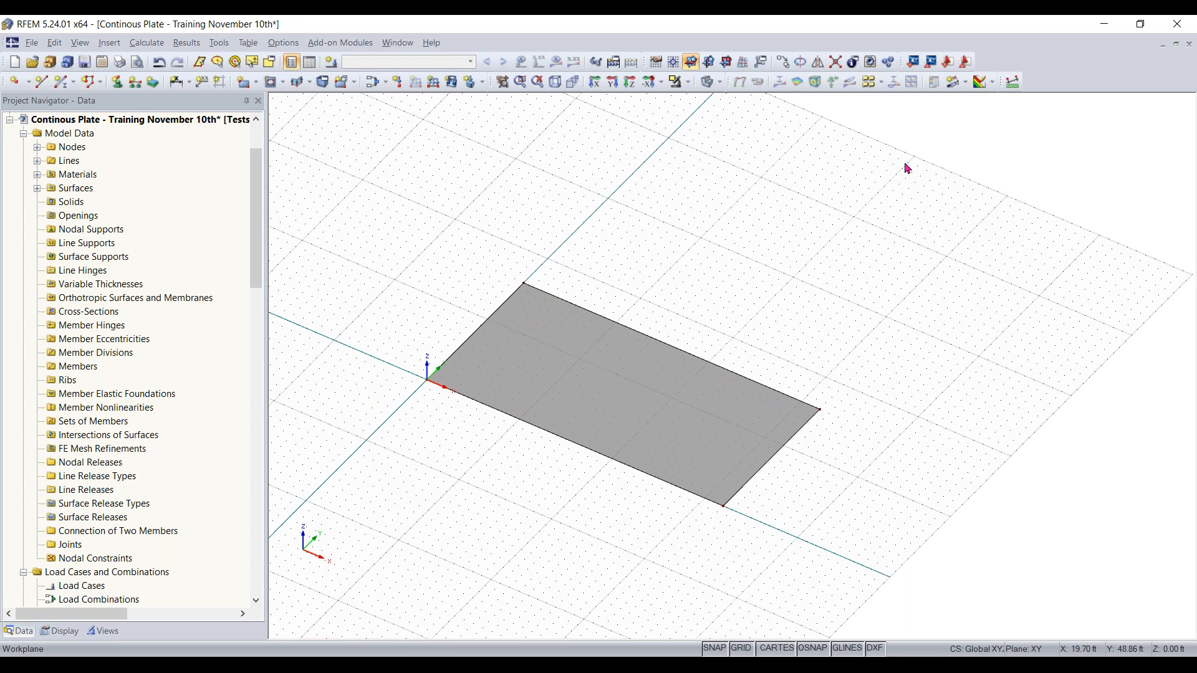
mouse_move(905, 161)
mouse_down()
mouse_move(512, 411)
mouse_move(381, 562)
mouse_up()
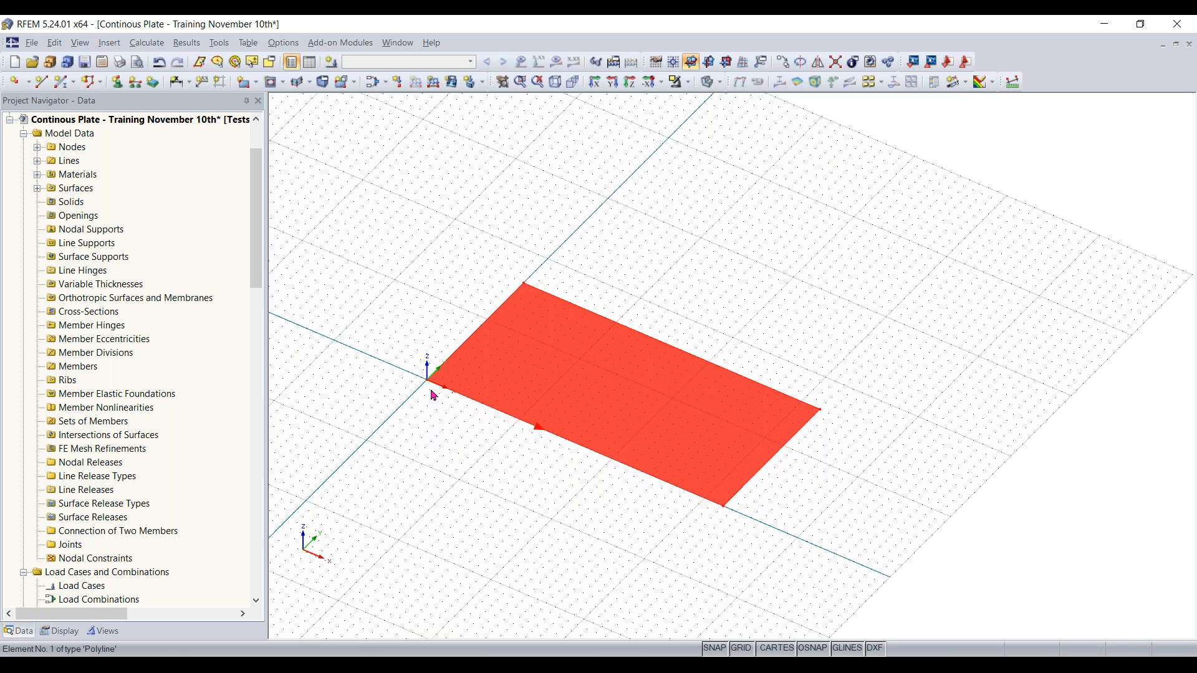
click(783, 63)
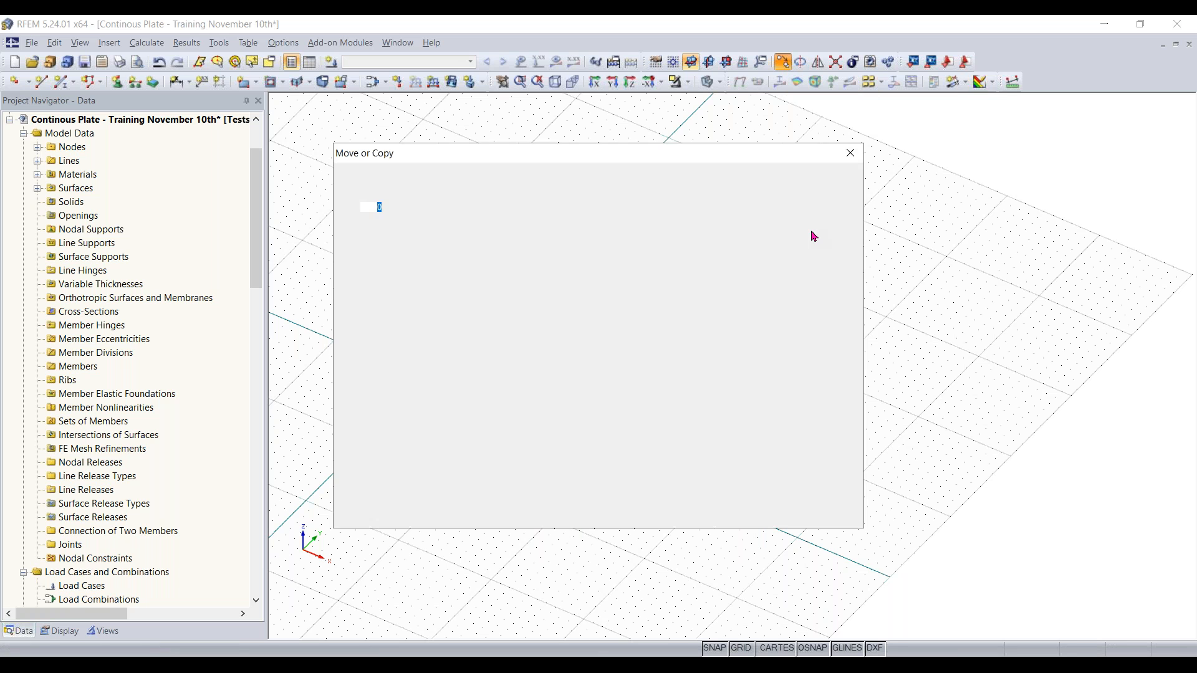
click(389, 205)
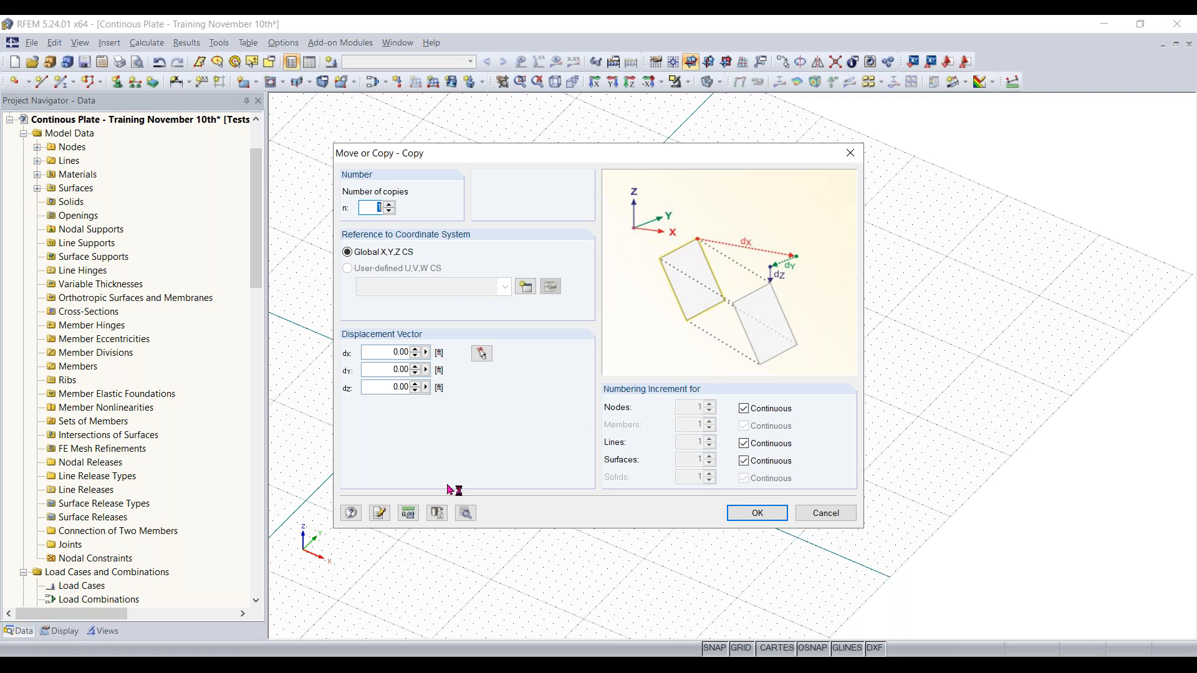
click(380, 368)
text(37)
drag(450, 160, 457, 173)
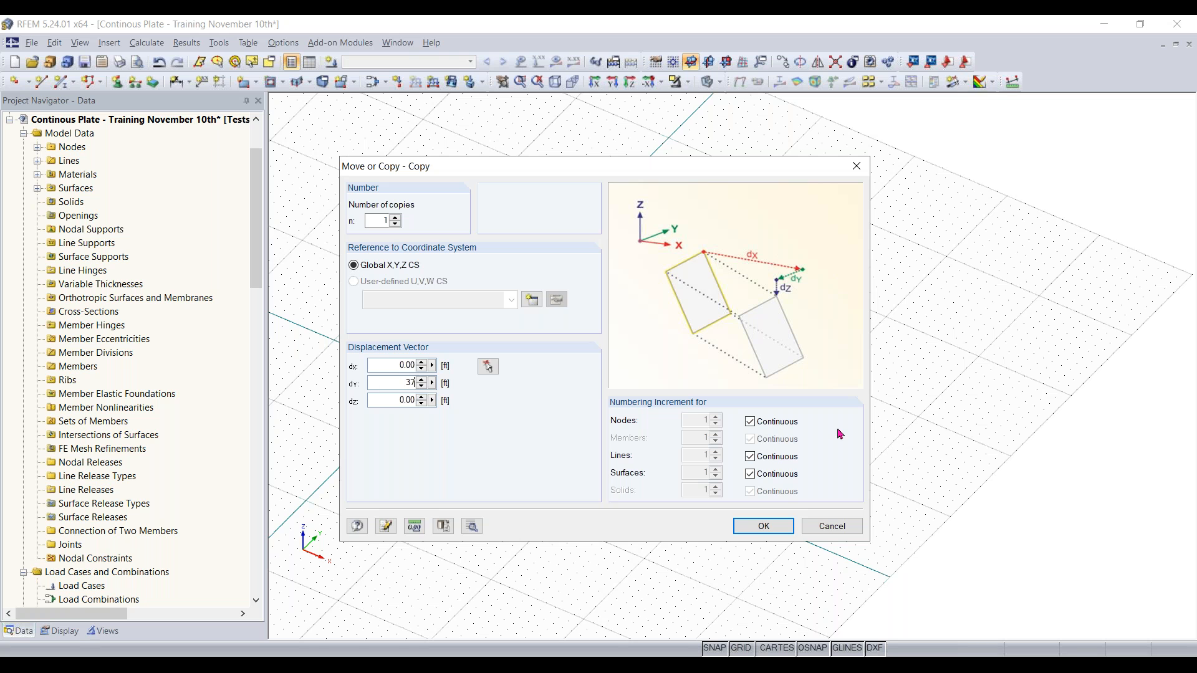
click(771, 530)
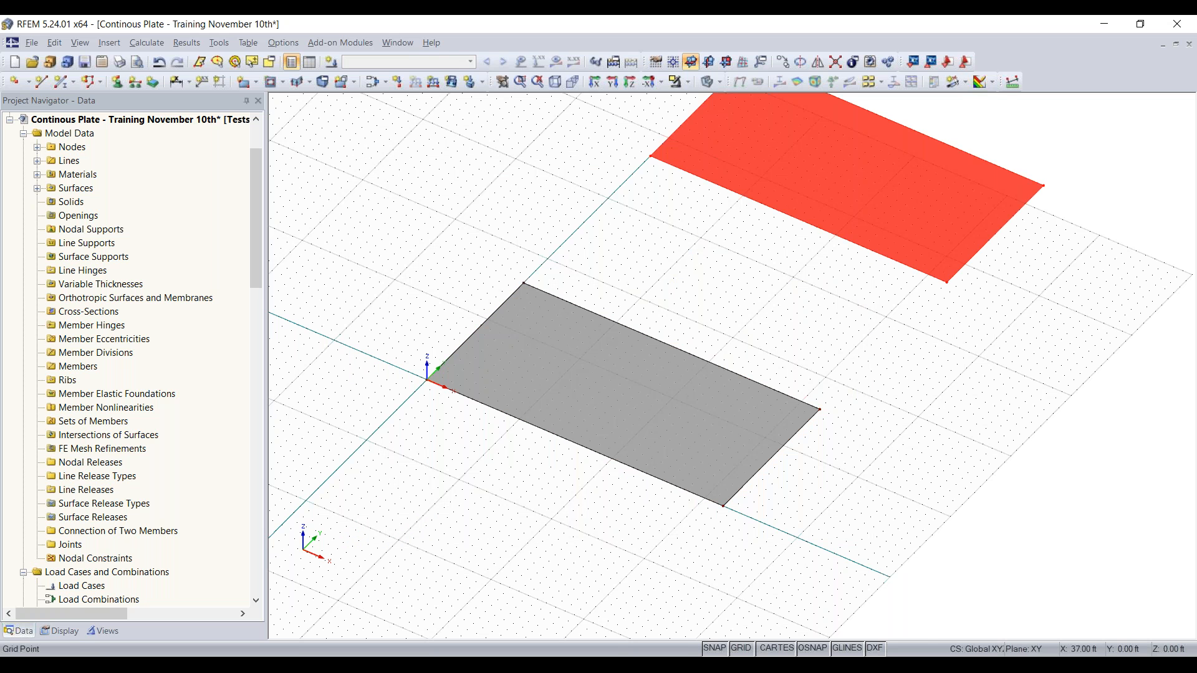
Step: Undo the last copy and copy the original surface once, with a displacement of 21 ft along the global Y axis
ctrl+middle_drag(817, 355, 682, 256)
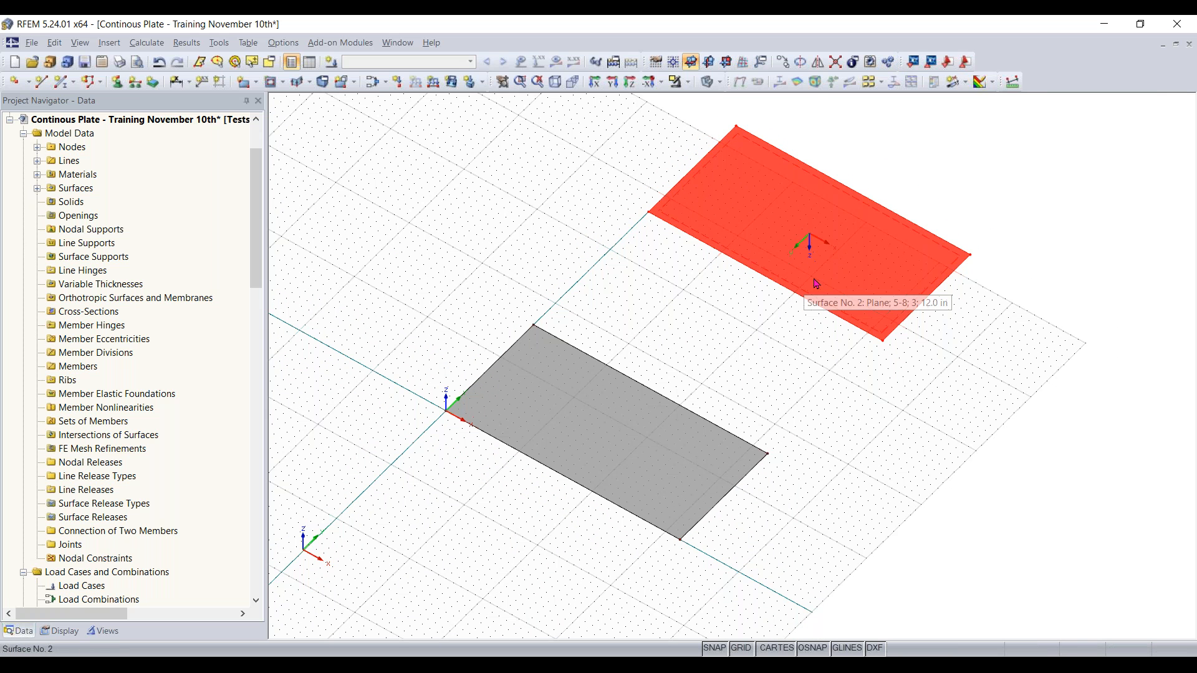
click(783, 61)
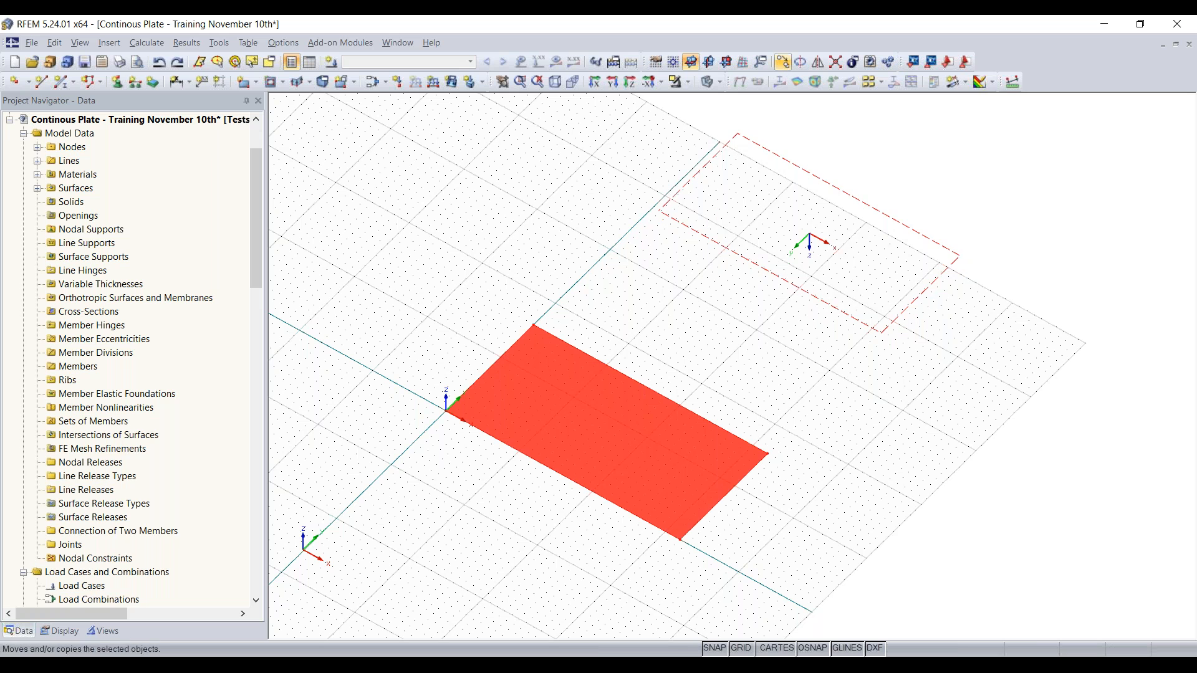
drag(379, 368, 488, 376)
key(BackSpace)
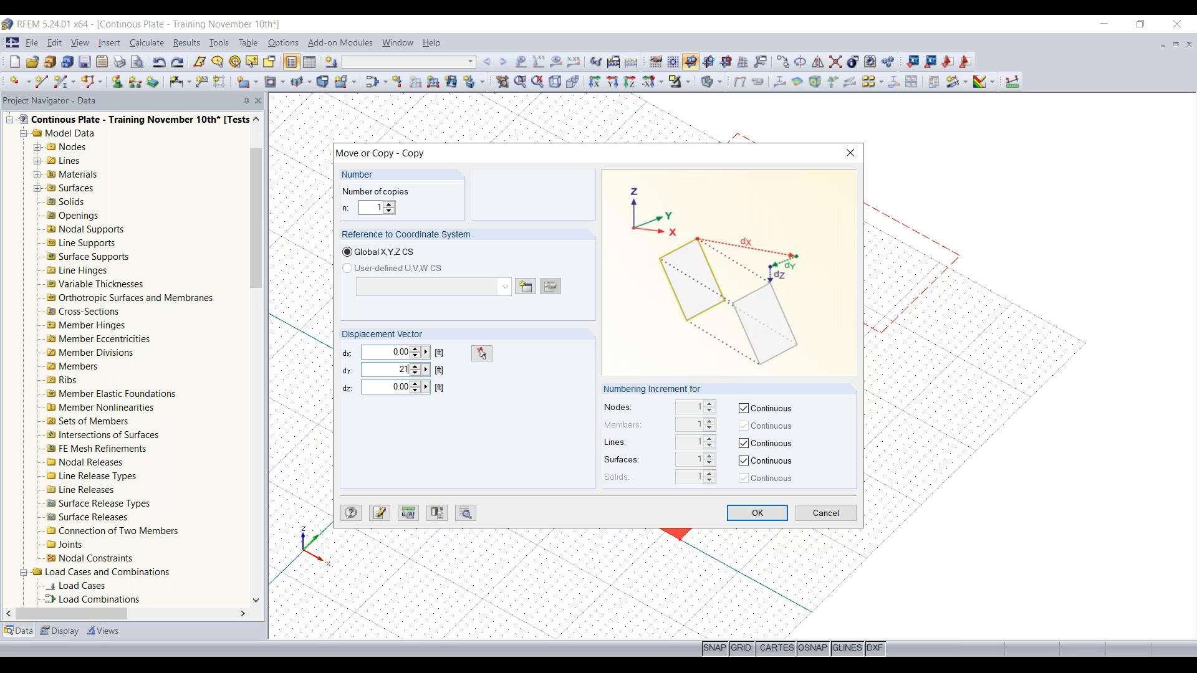
key(Return)
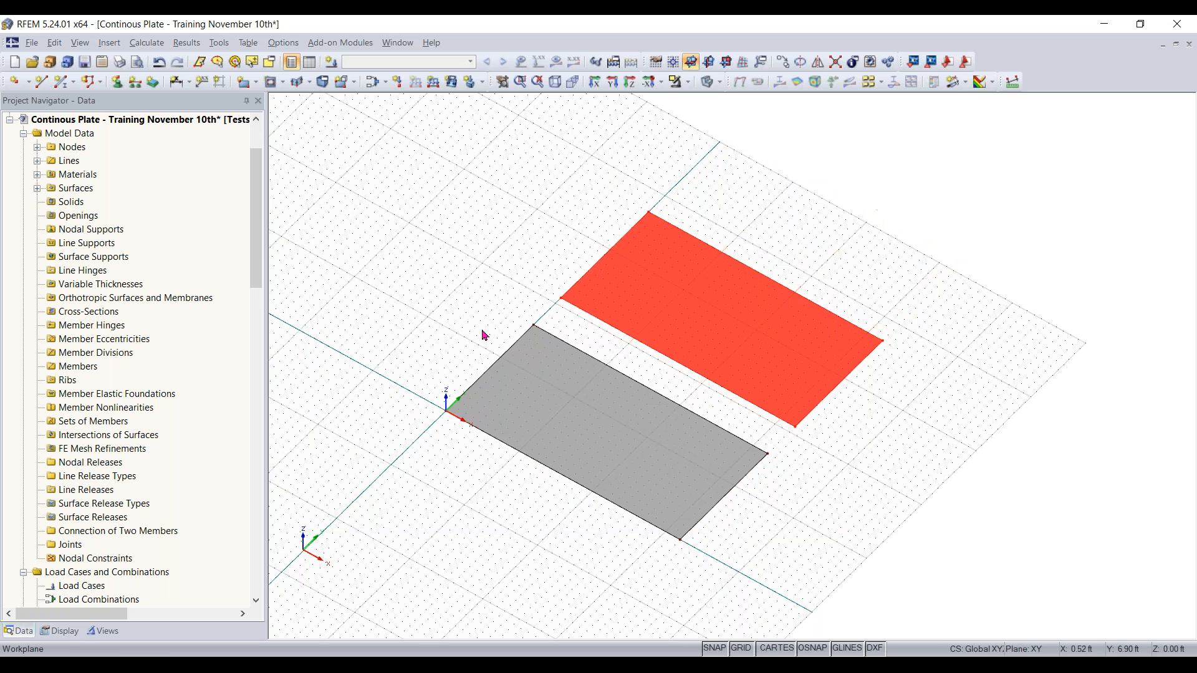
key(Escape)
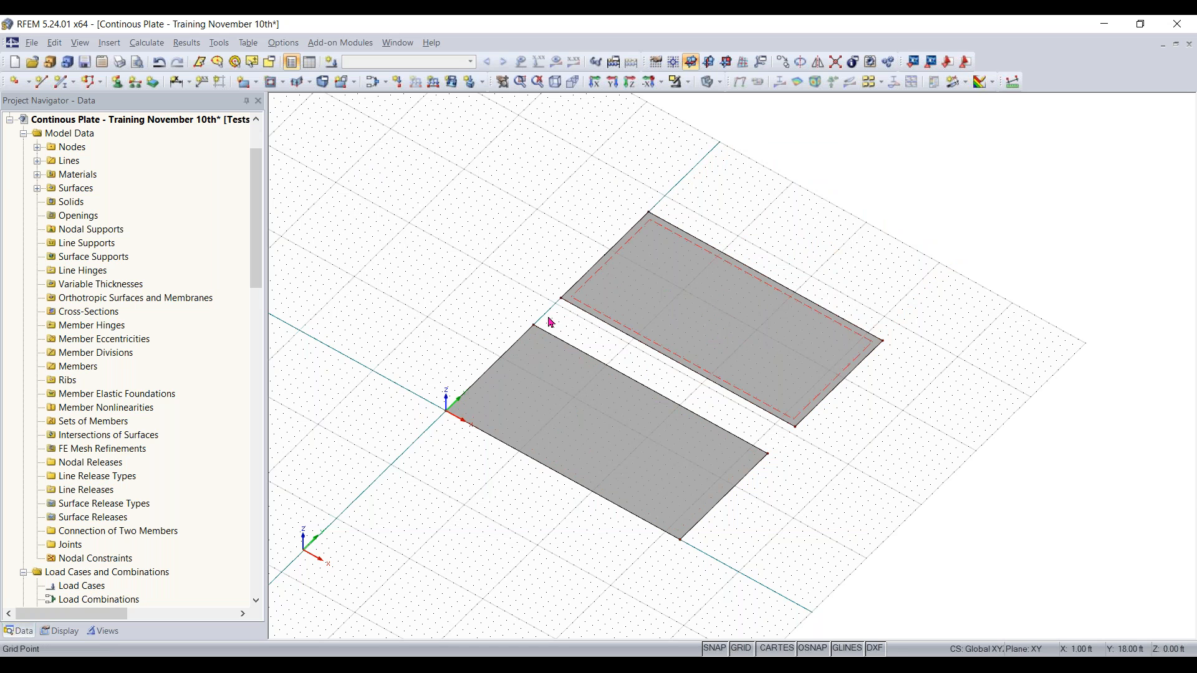
Step: Select the second surface and copy it graphically from its near corner node, placing the third surface further along the Y axis
scroll(551, 321, up, 2)
scroll(551, 321, up, 1)
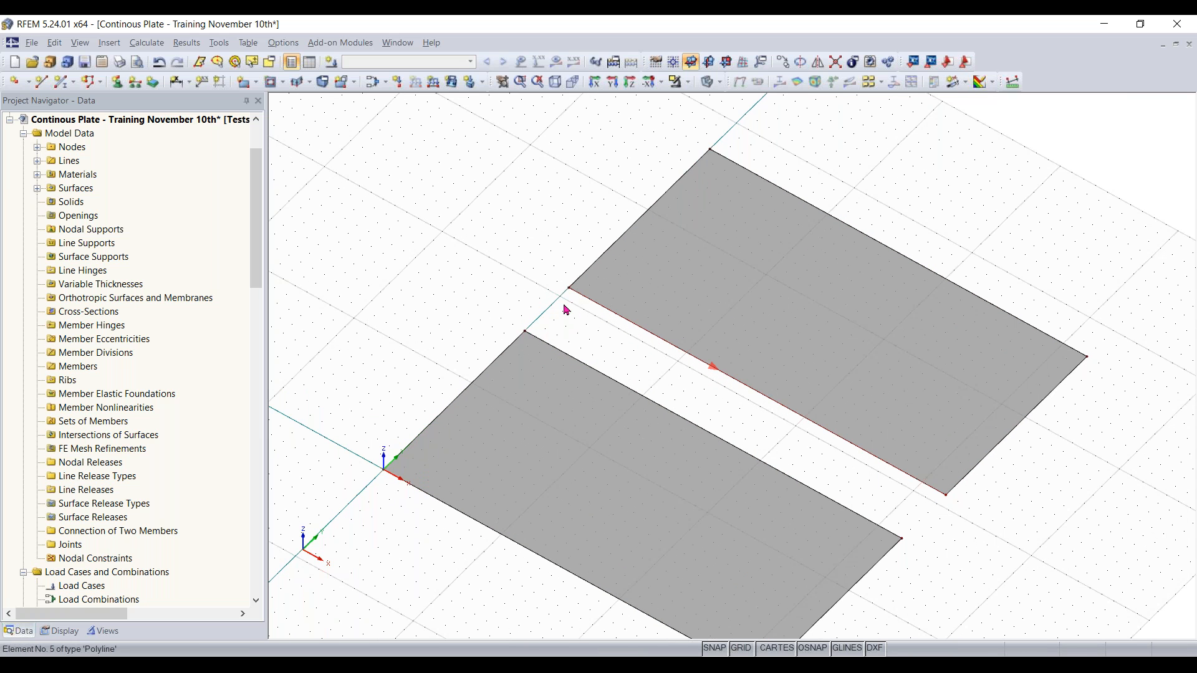
scroll(759, 412, down, 3)
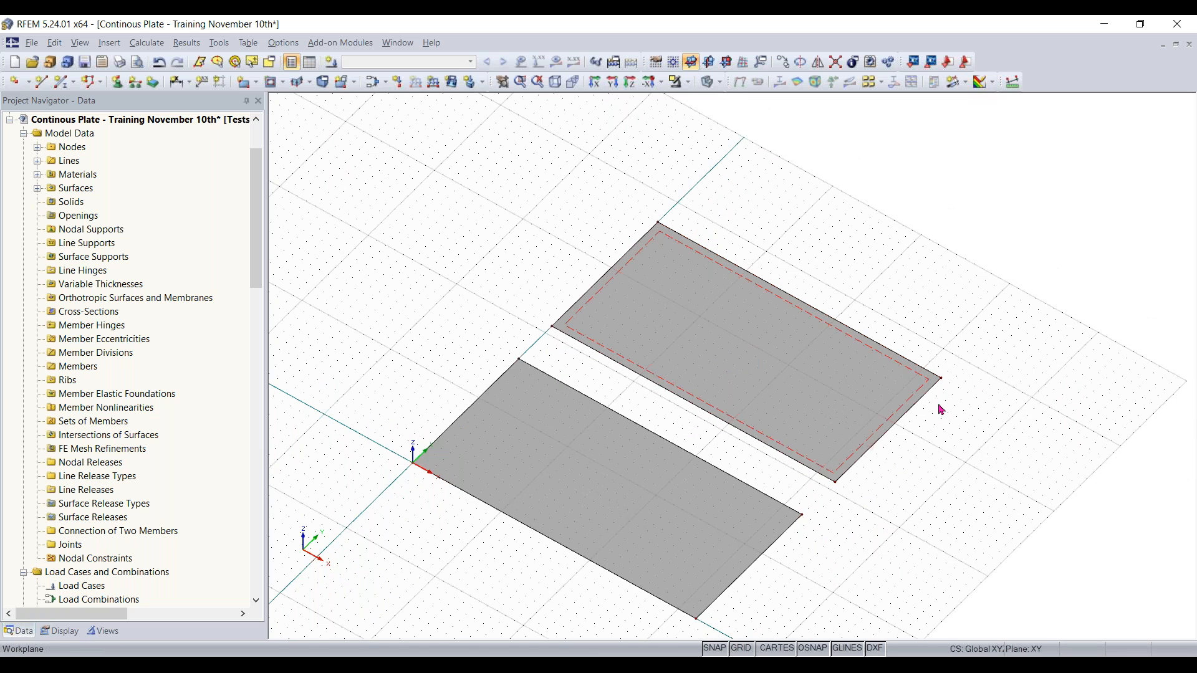
scroll(941, 430, down, 3)
ctrl+middle_drag(909, 462, 891, 434)
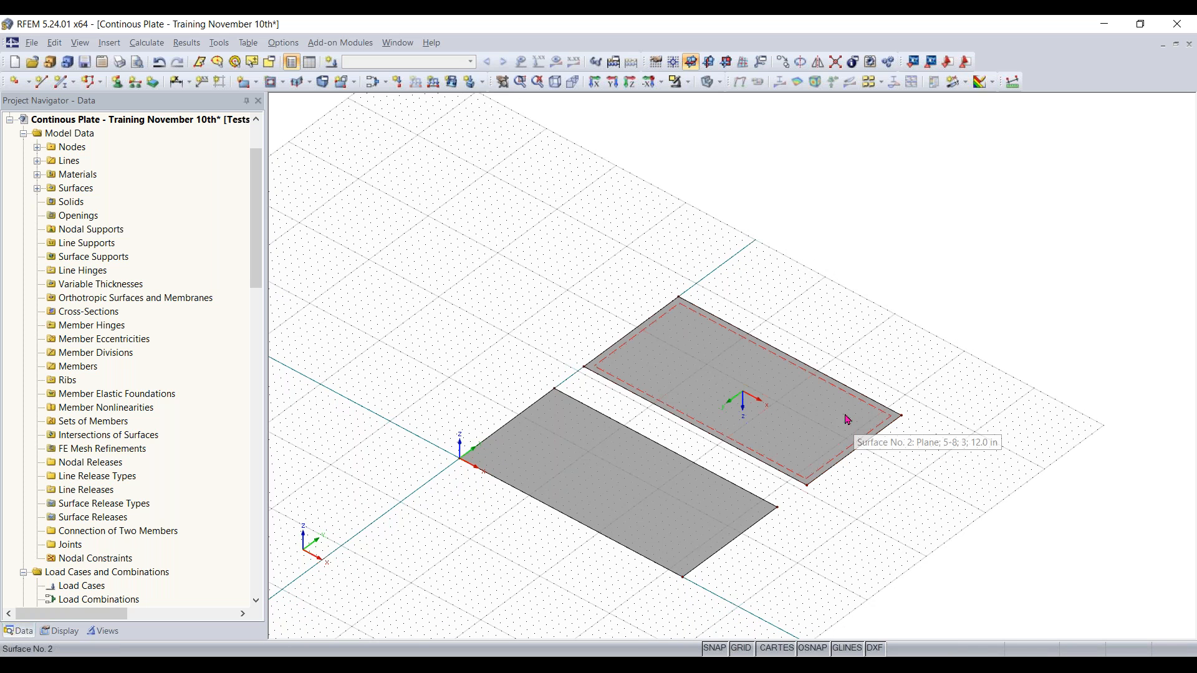
ctrl+middle_drag(852, 316, 692, 323)
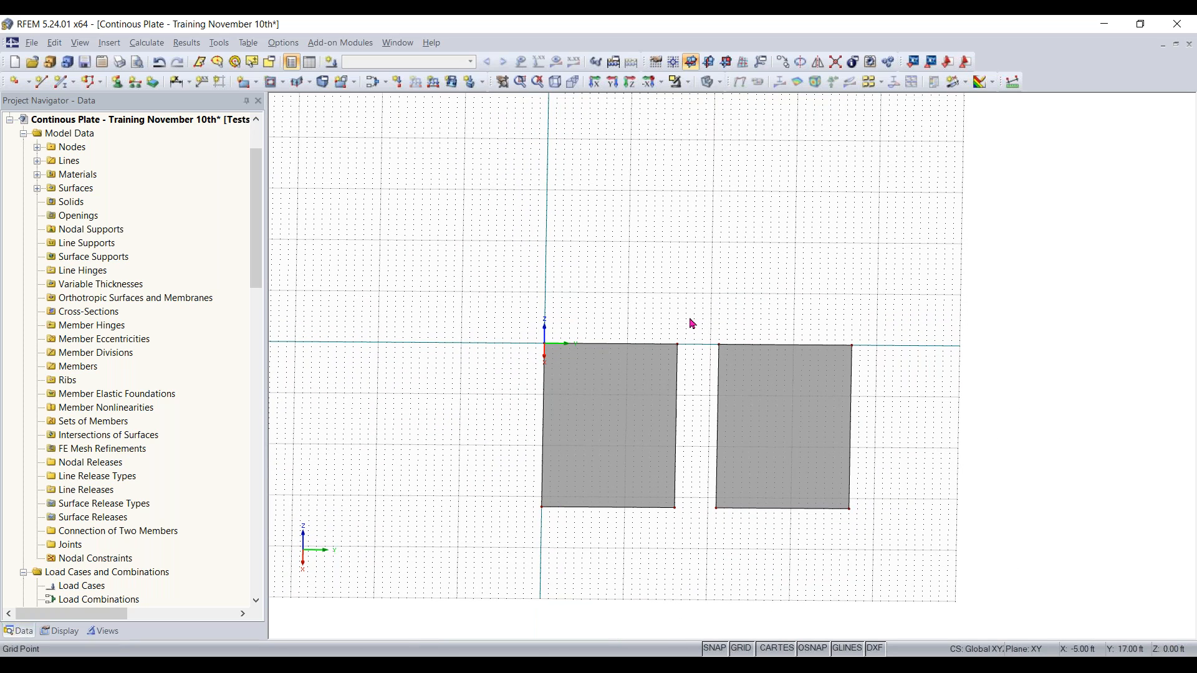
drag(888, 304, 707, 547)
ctrl+middle_drag(675, 554, 842, 548)
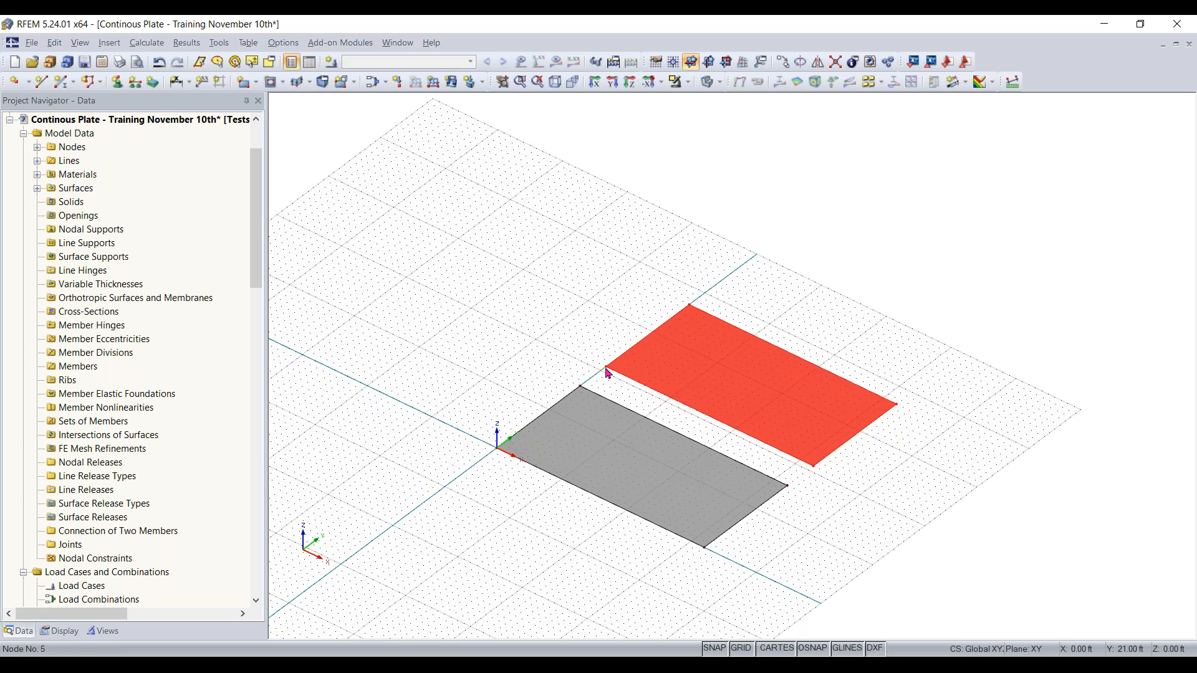
ctrl+drag(606, 373, 716, 291)
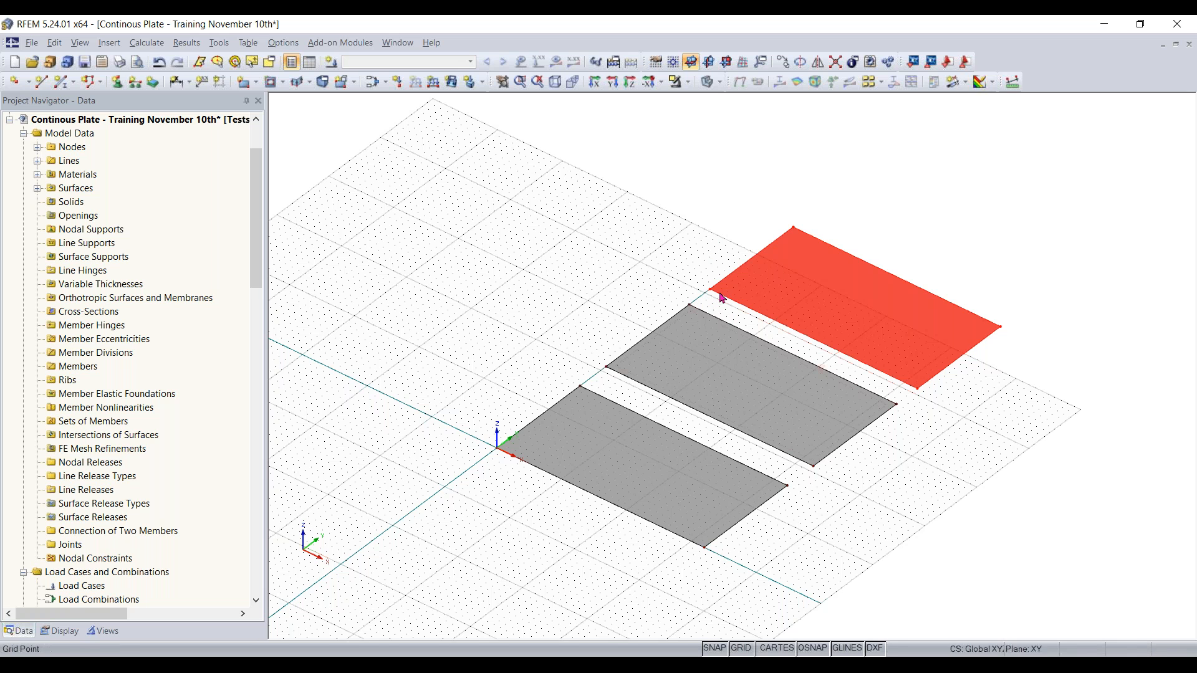
Step: Move the third surface away across the work plane, then place it back in line beyond the second surface with a matching gap
drag(711, 293, 414, 221)
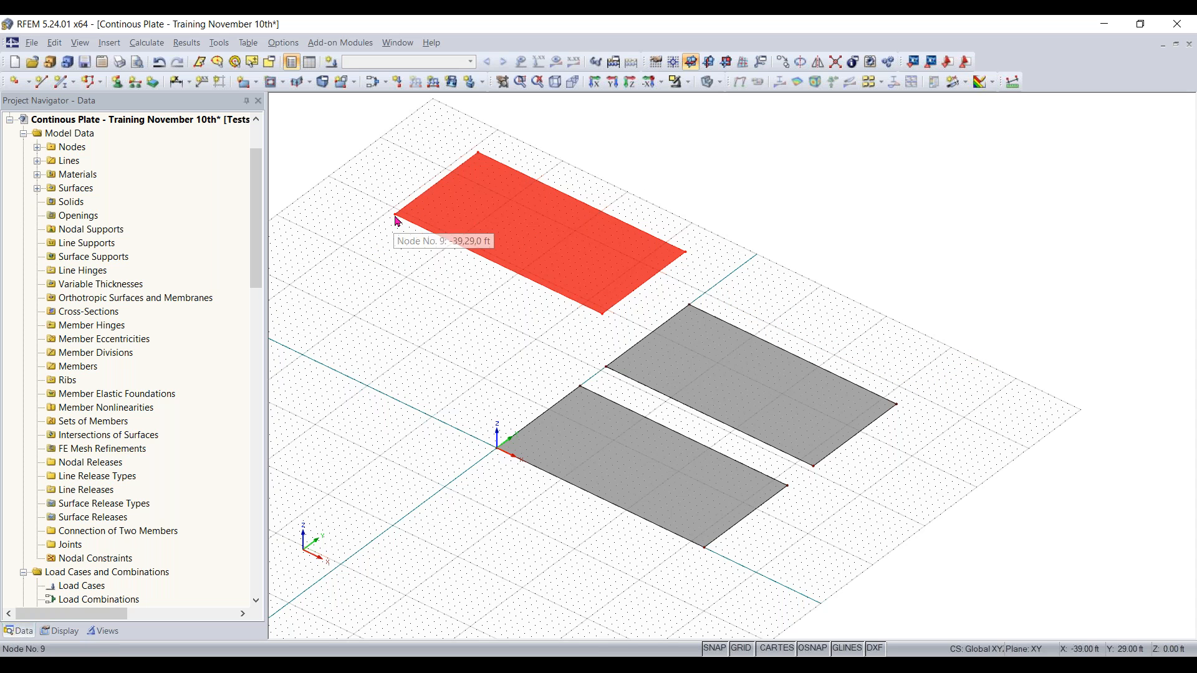
drag(396, 219, 718, 288)
click(603, 290)
Step: Select all three surfaces and move them together so that the middle surface's near corner sits at the origin
scroll(865, 551, down, 1)
ctrl+middle_drag(864, 551, 850, 488)
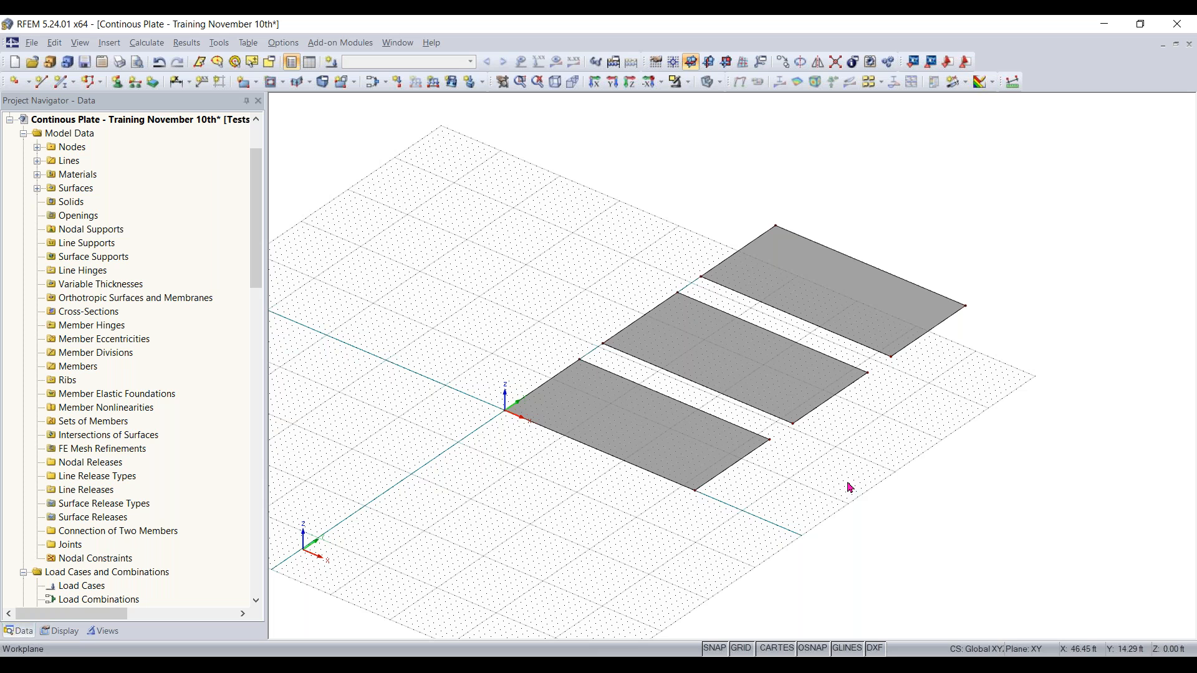
scroll(574, 527, down, 1)
middle_drag(573, 527, 653, 512)
drag(1056, 211, 517, 570)
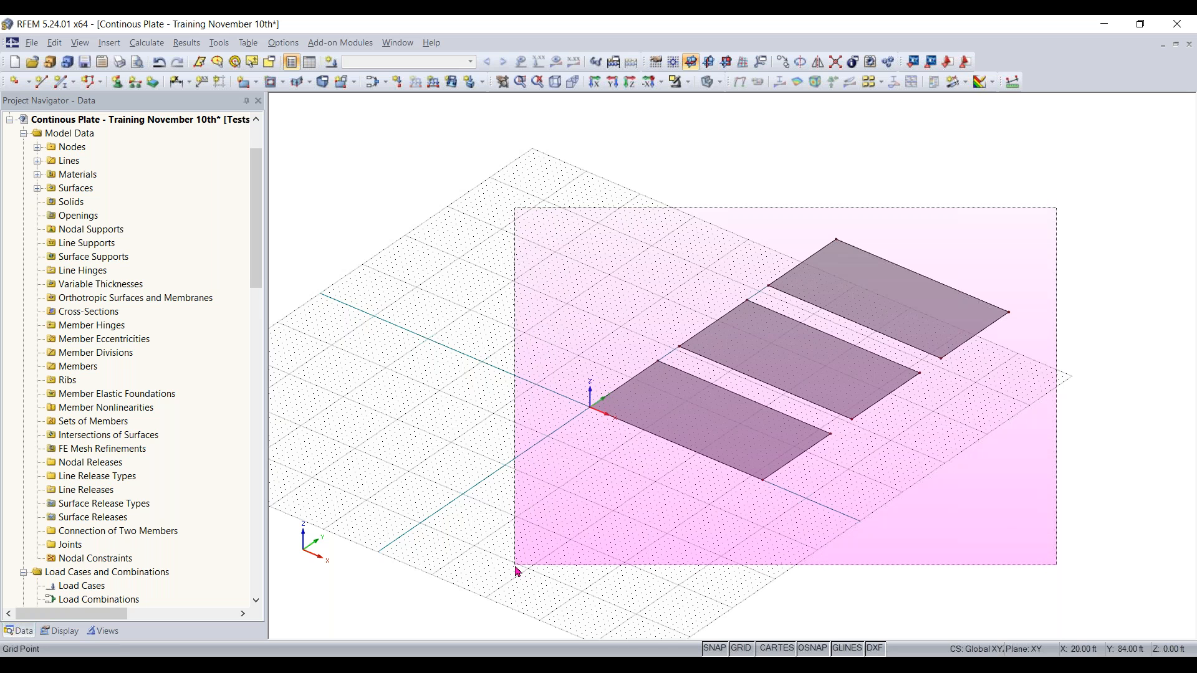
drag(517, 570, 517, 571)
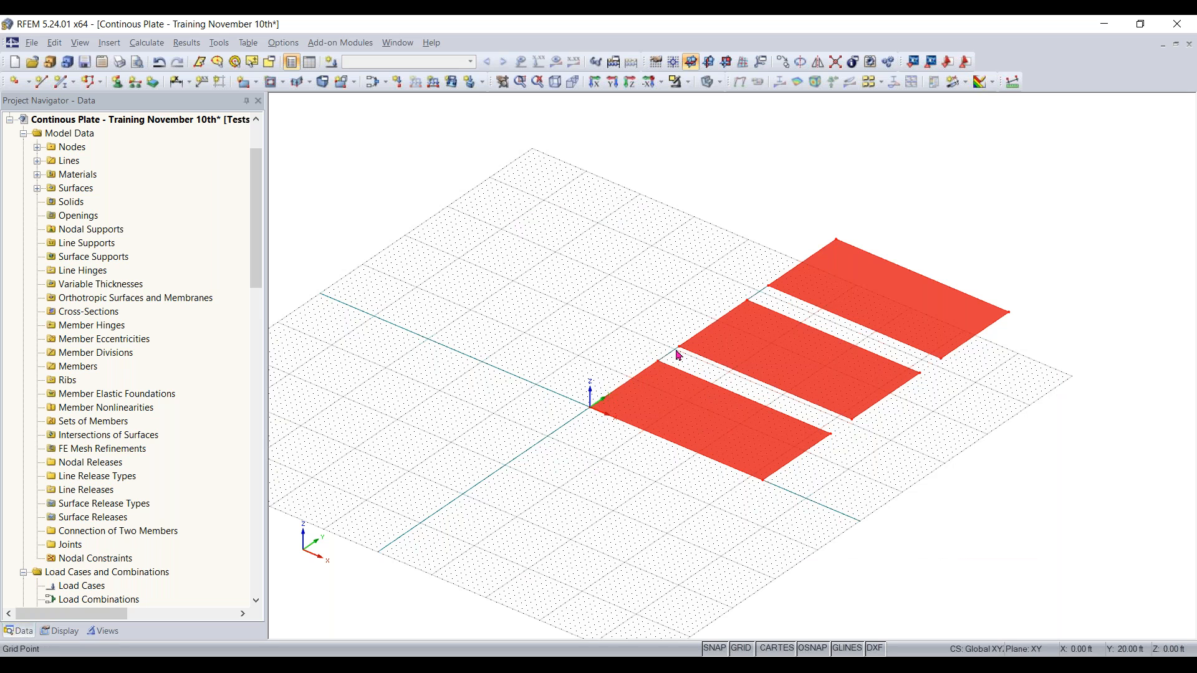
drag(680, 352, 591, 411)
key(Escape)
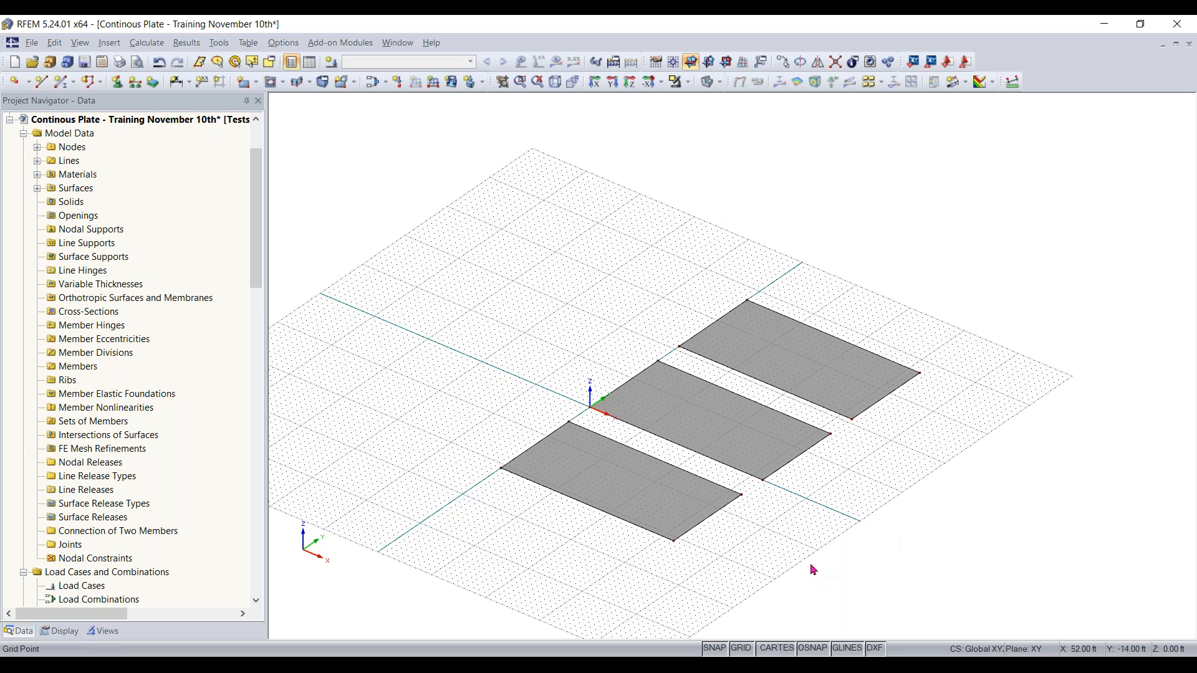
Step: Start a new single beam member and choose a massive parametric rectangle from the cross-section library for the member start
middle_drag(796, 561, 750, 534)
middle_drag(854, 409, 810, 450)
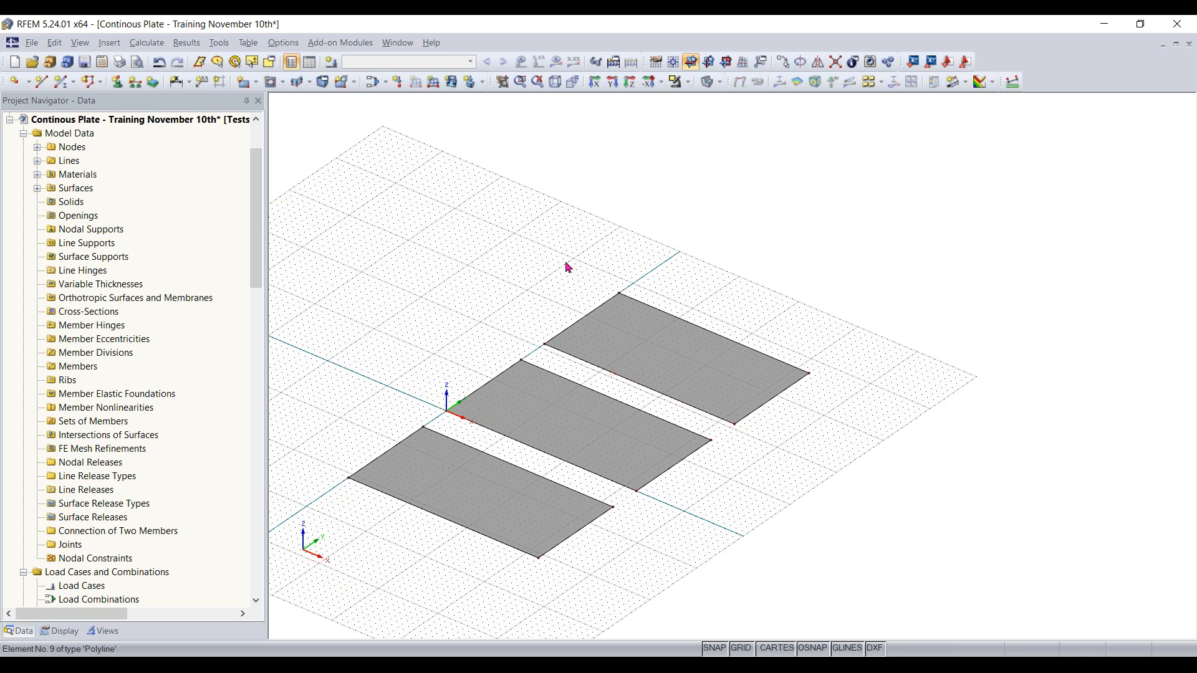
click(628, 468)
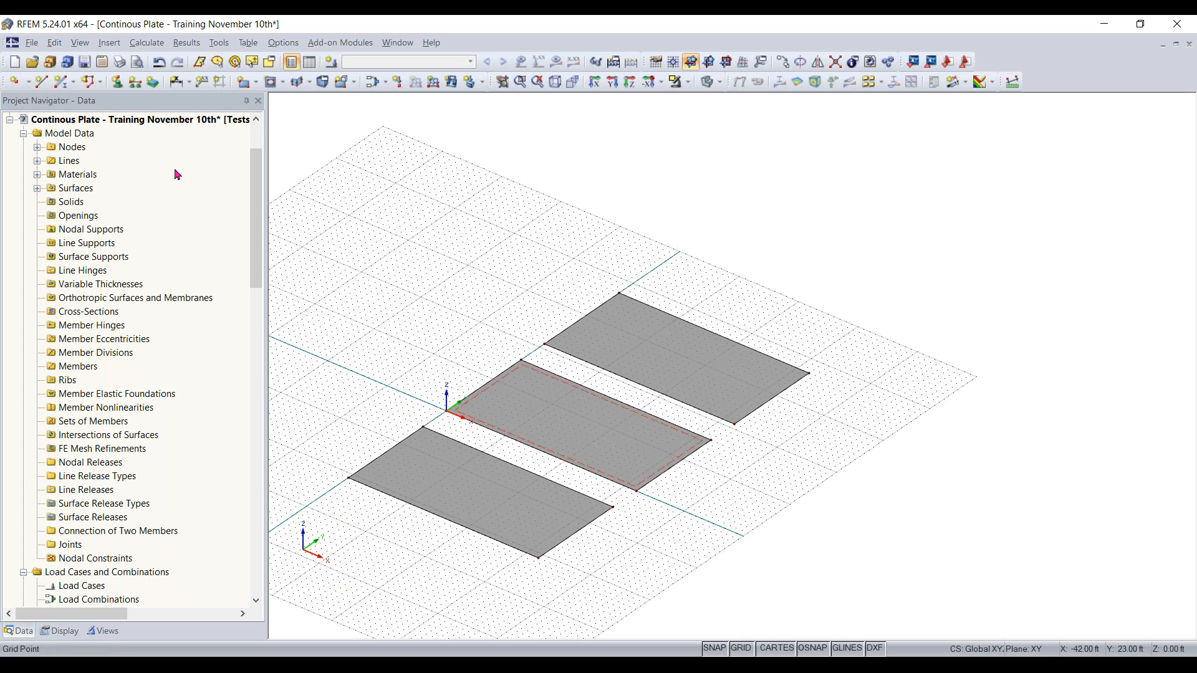
click(61, 82)
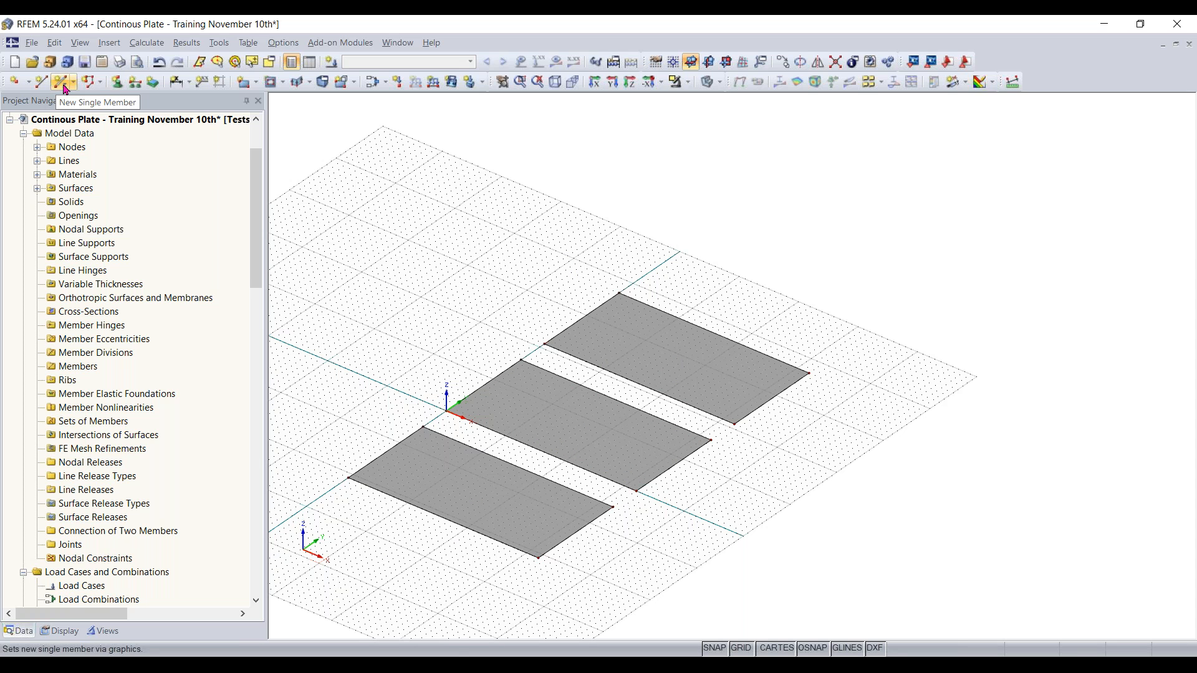
double_click(680, 235)
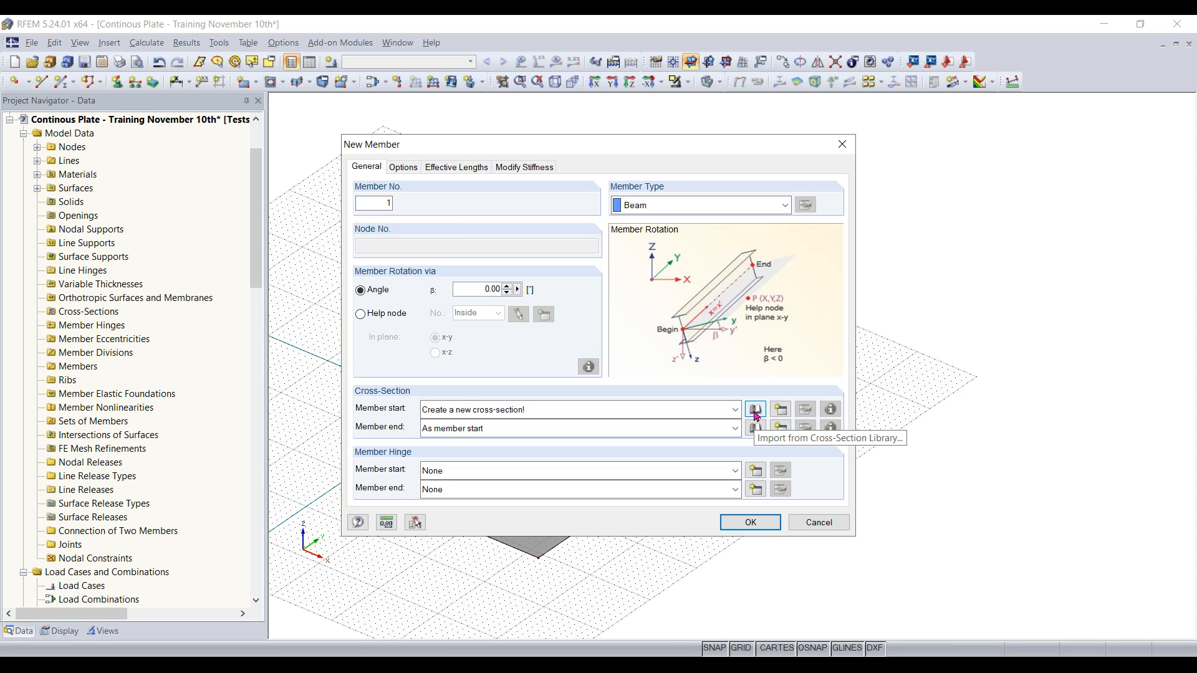
click(755, 410)
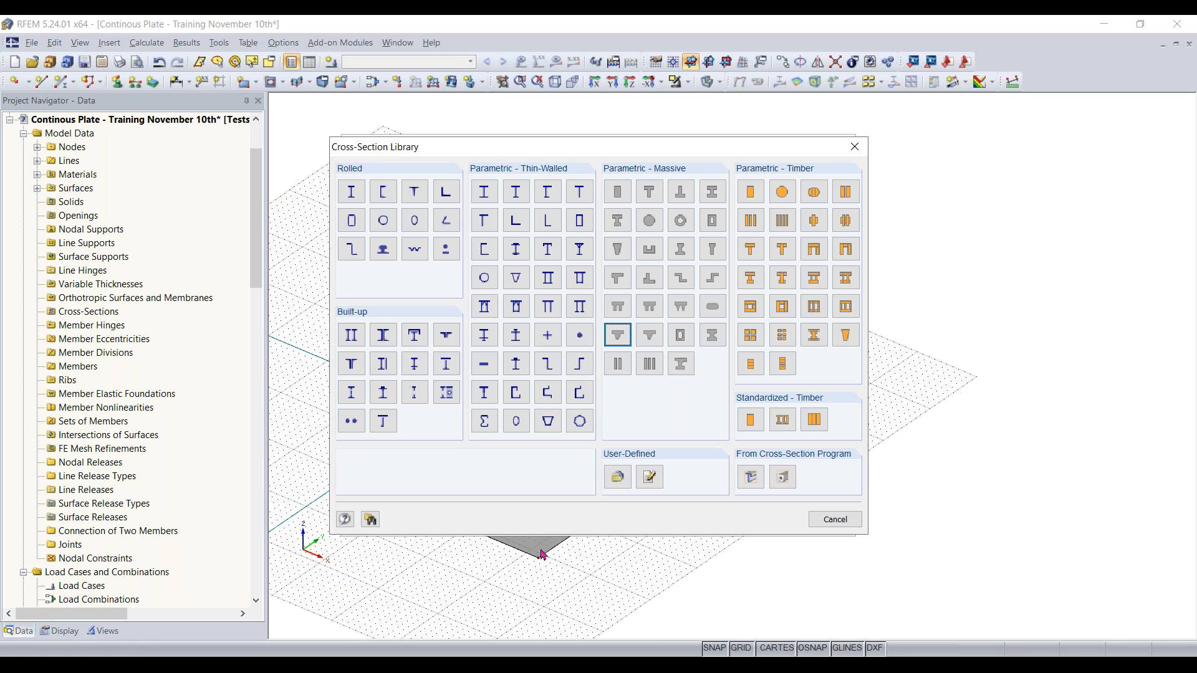
click(619, 198)
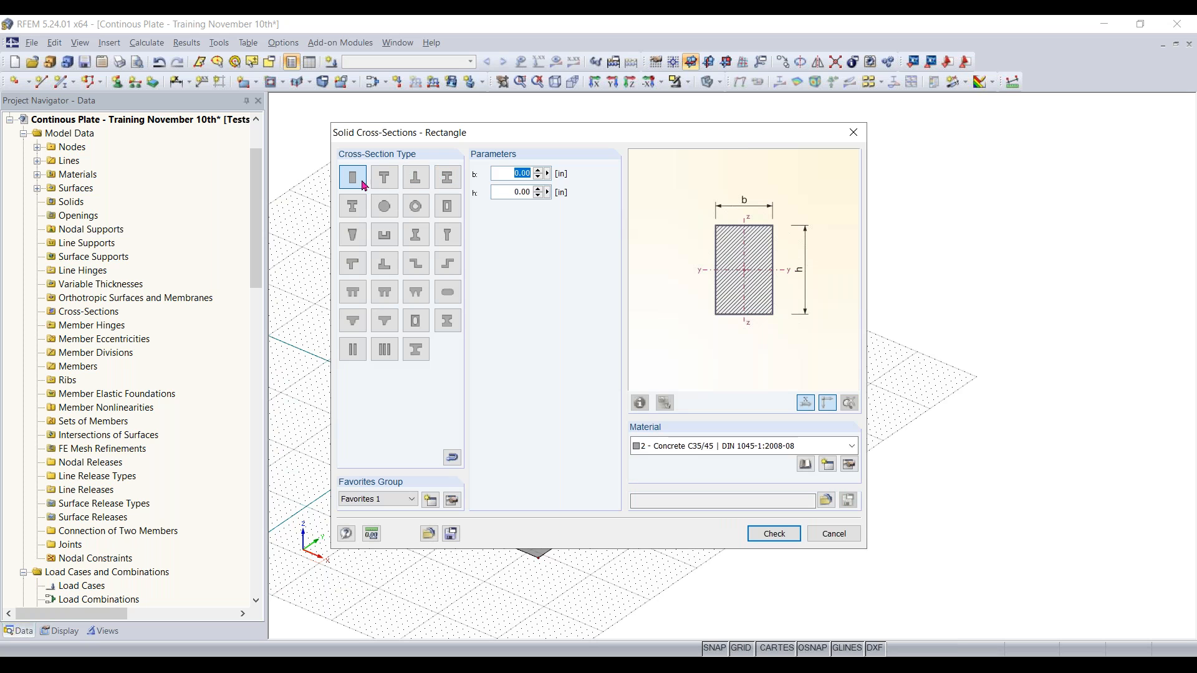
Step: Define the rectangle as b 40 in and h 12 in with Concrete f'c = 4000 psi, ACI 318-19, and accept the new member
click(505, 175)
text(40)
click(505, 190)
text(12)
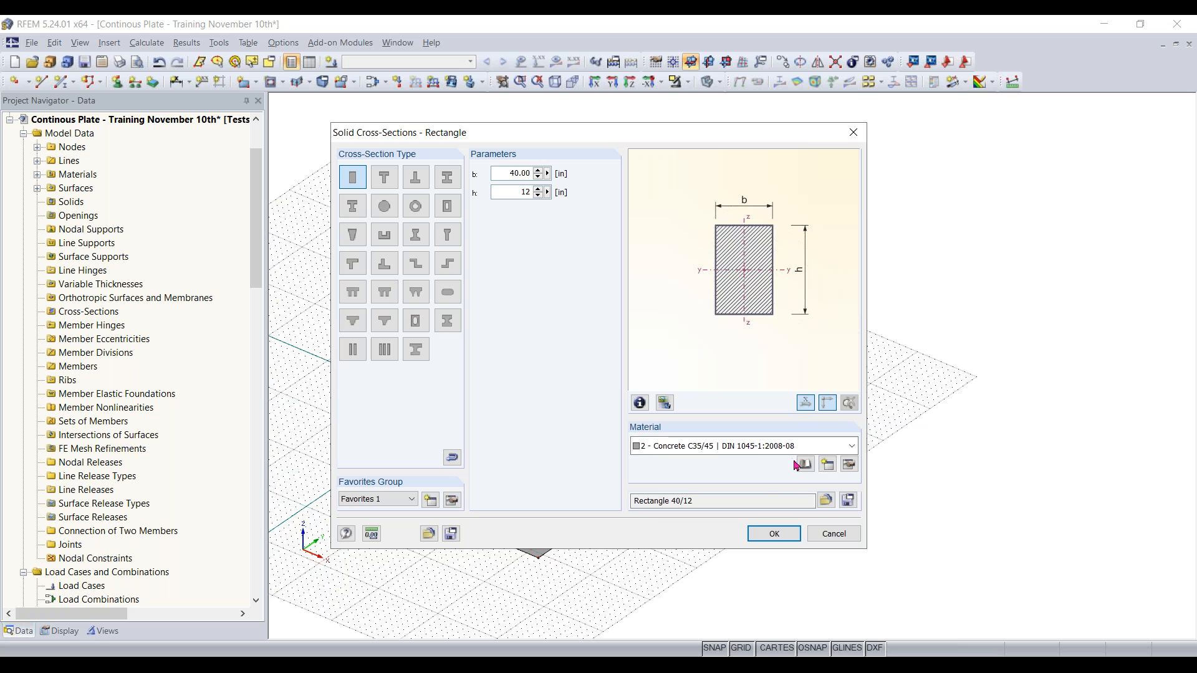
click(754, 448)
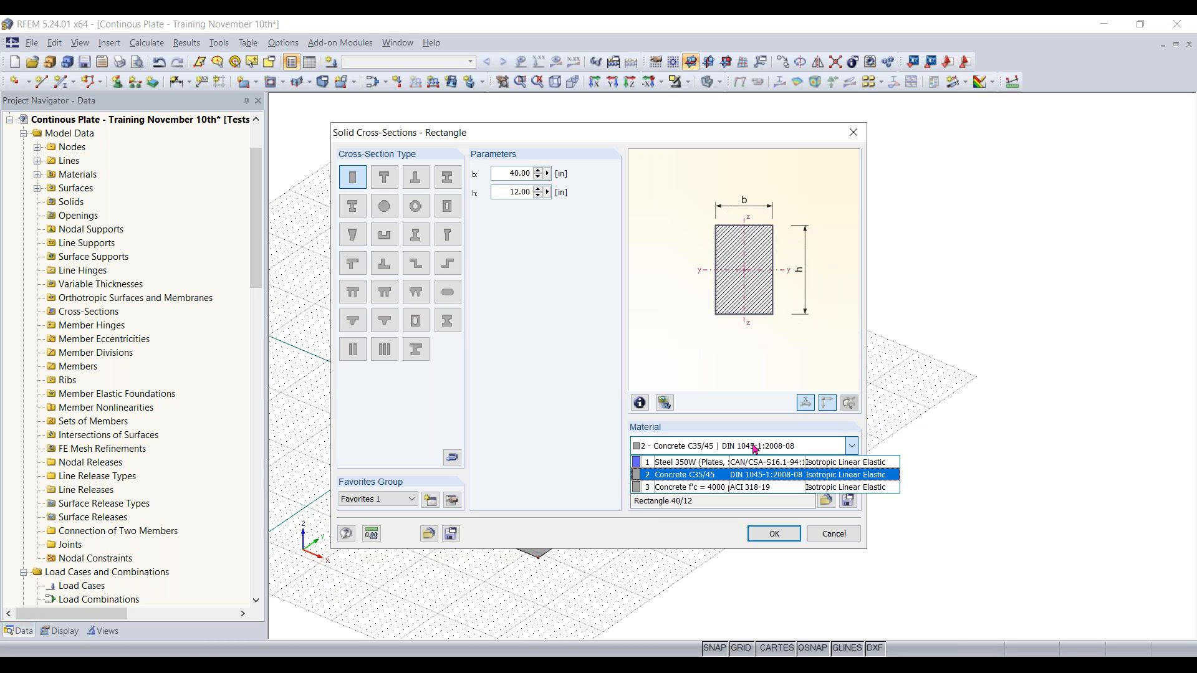
click(742, 490)
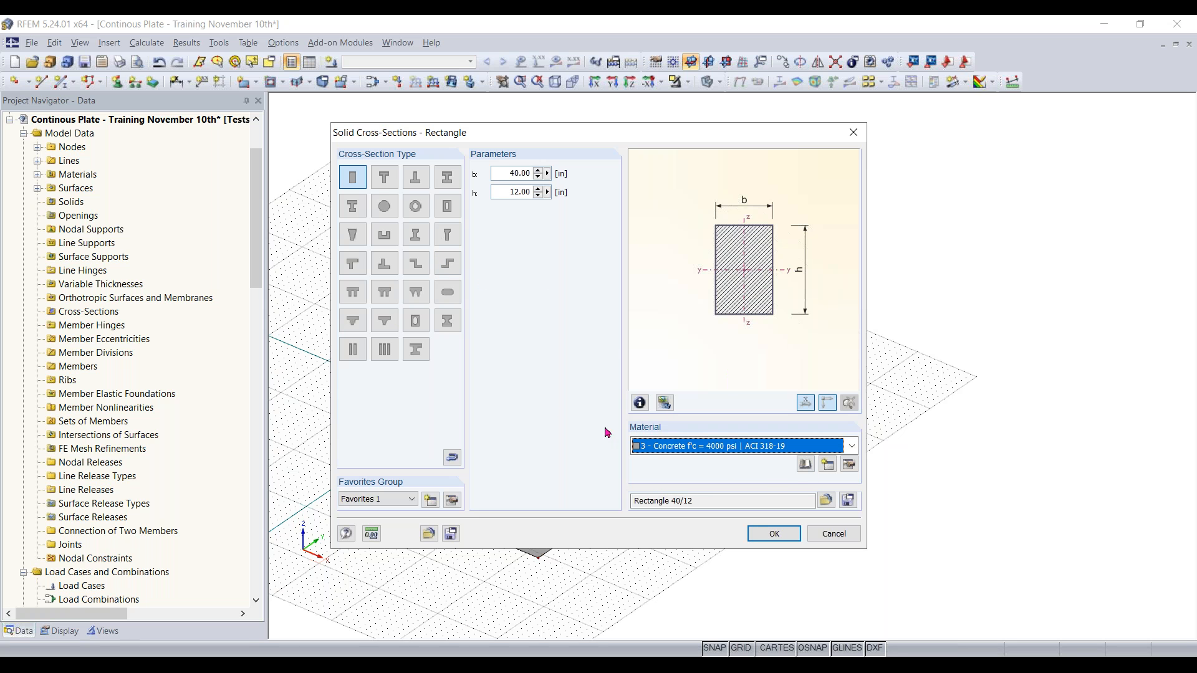
click(784, 544)
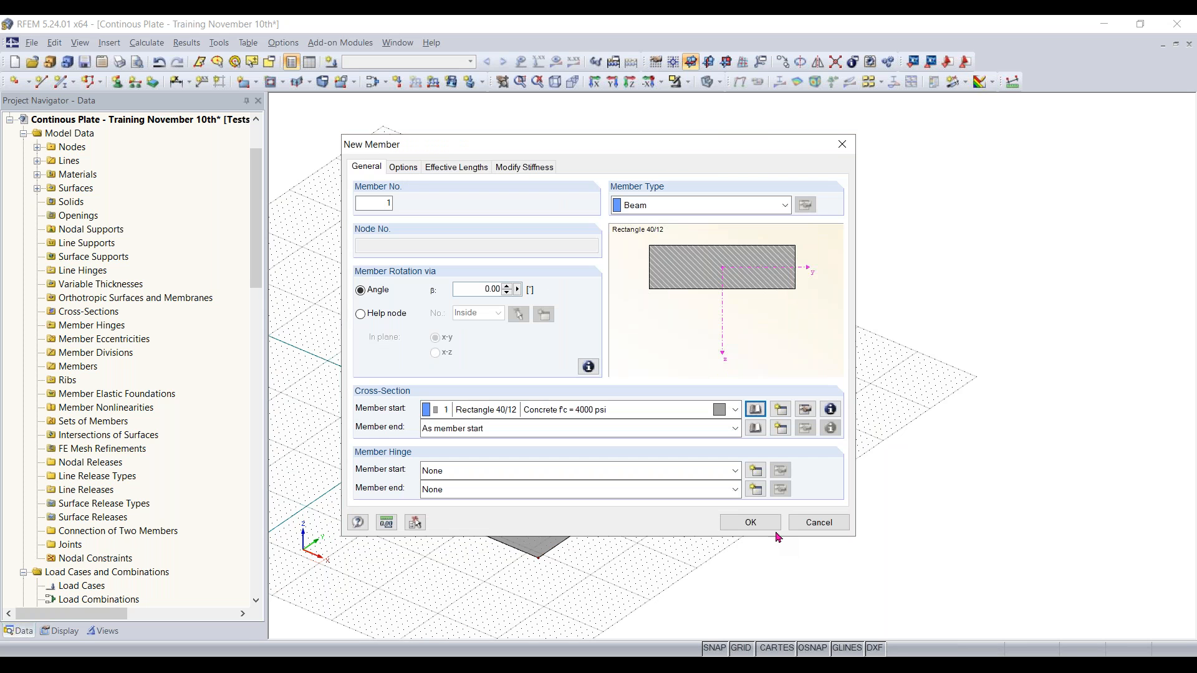
key(Return)
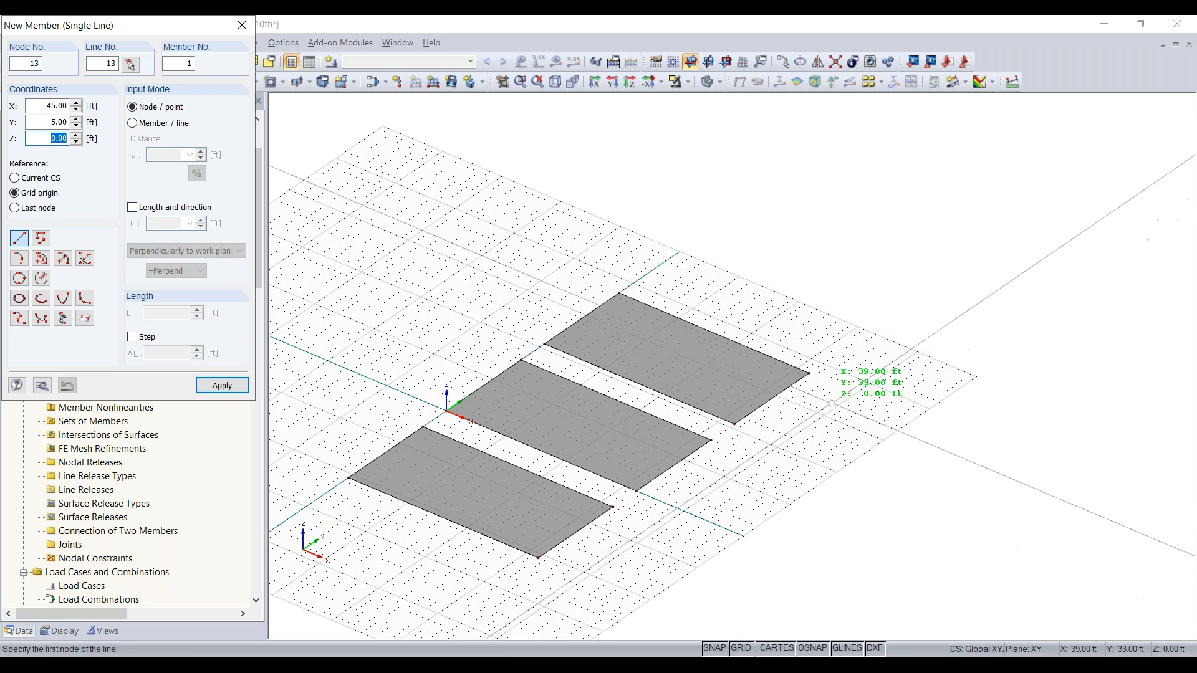
Step: Place the beam member beyond the third surface, from X 0, Y 42 ft to X 32, Y 42 ft at Z 0
drag(100, 28, 201, 95)
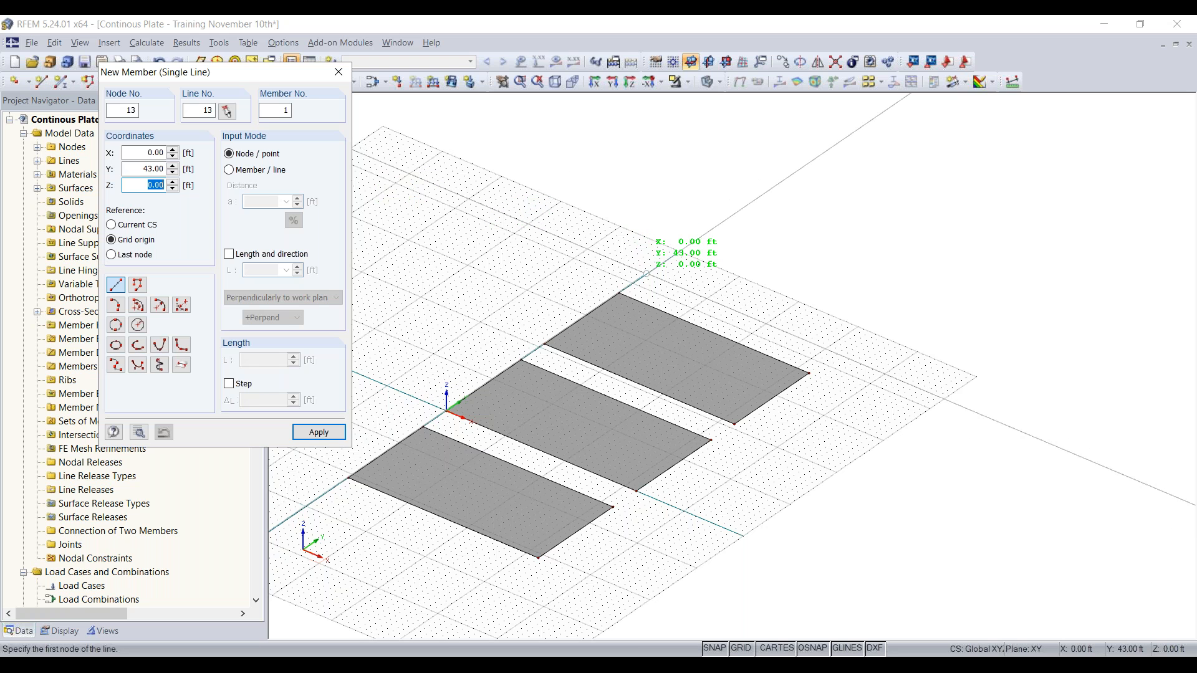
scroll(646, 273, up, 3)
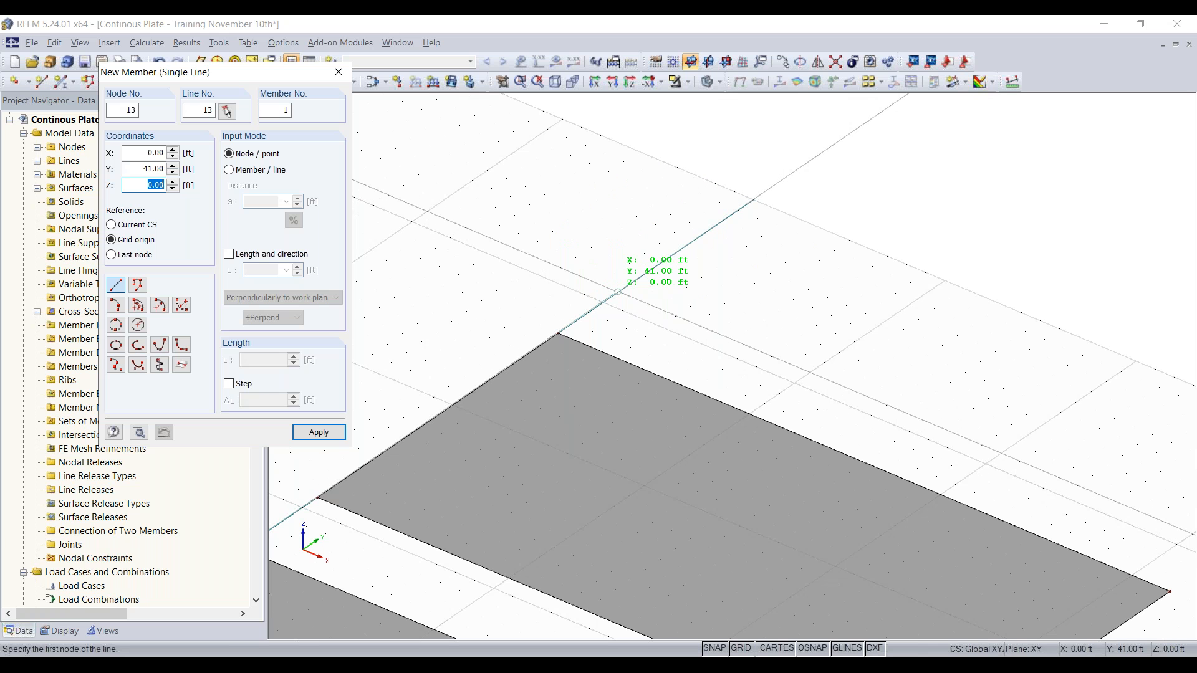
click(632, 282)
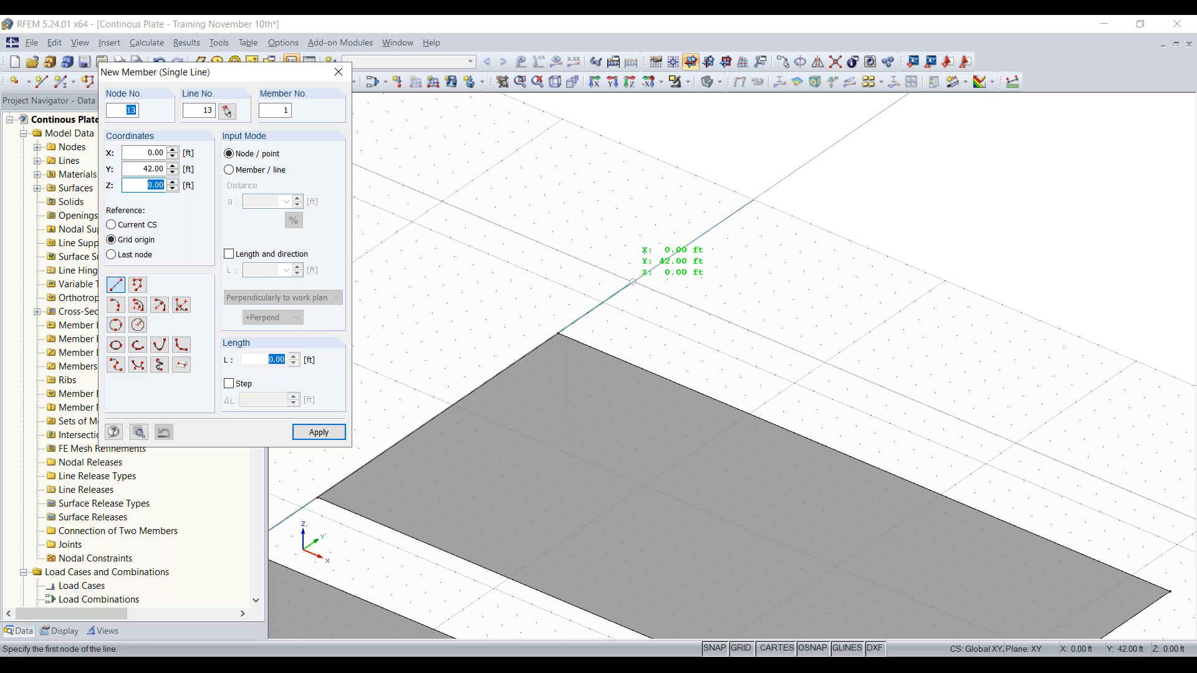
scroll(633, 282, down, 2)
middle_drag(796, 337, 568, 320)
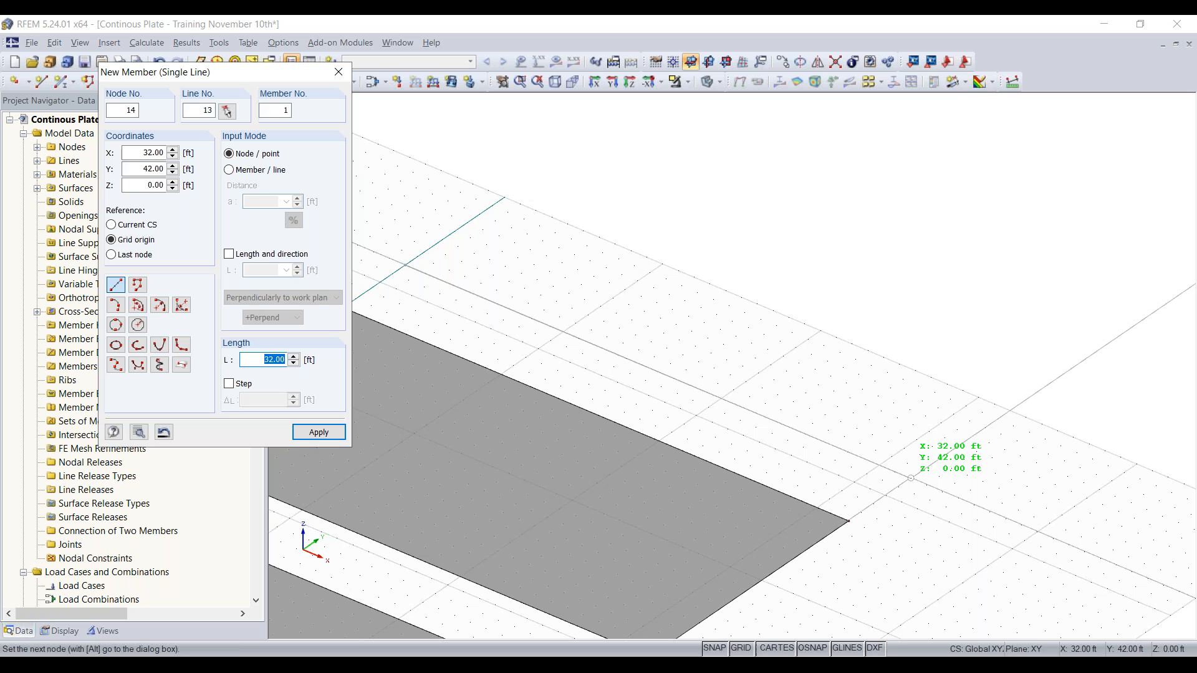
click(910, 478)
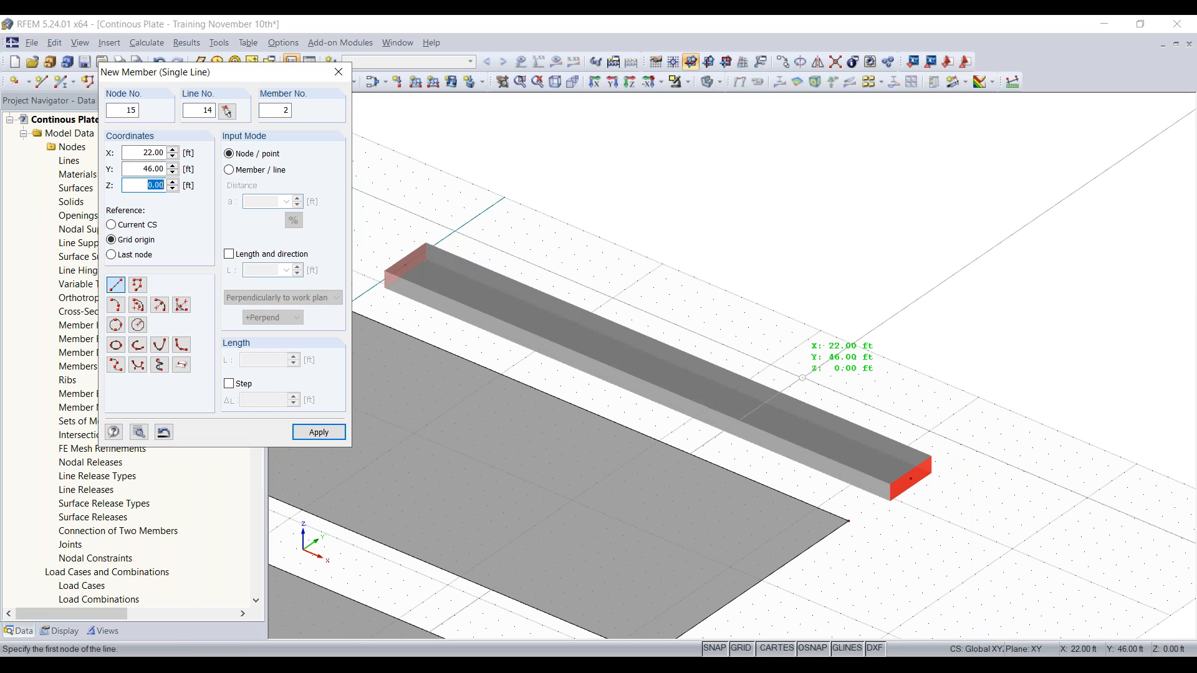
scroll(804, 368, down, 2)
key(Escape)
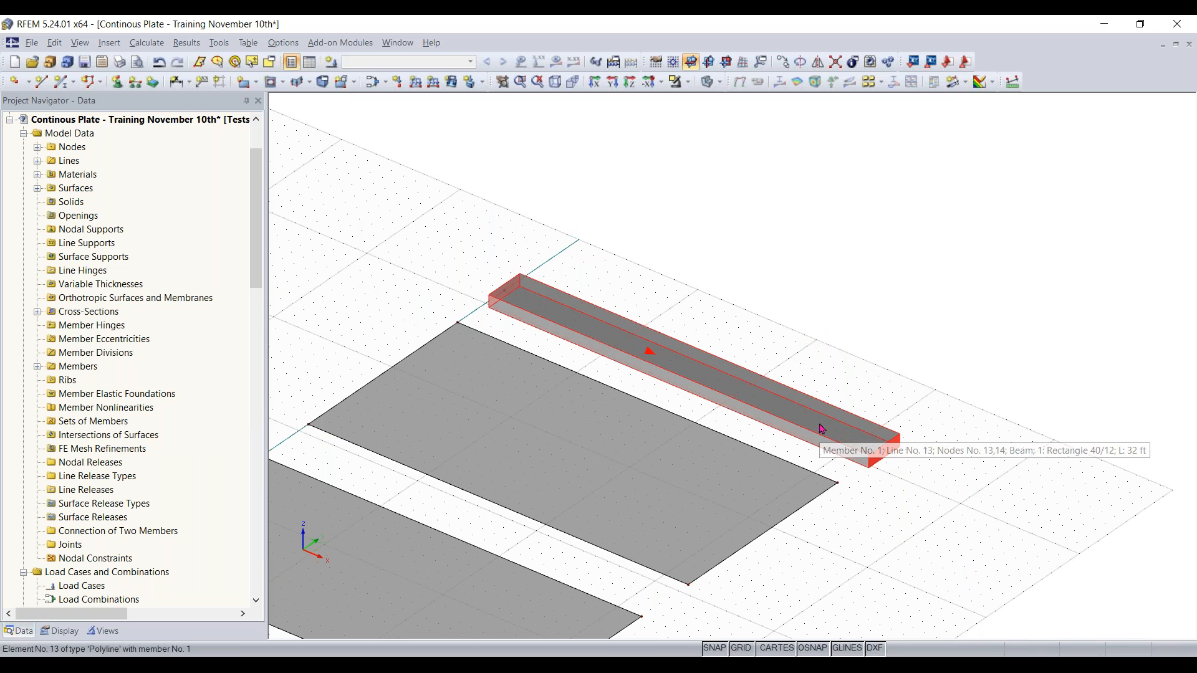
Step: Switch the model display to wireframe and examine the beam's centerline, its end nodes and the surface outlines
scroll(816, 450, down, 3)
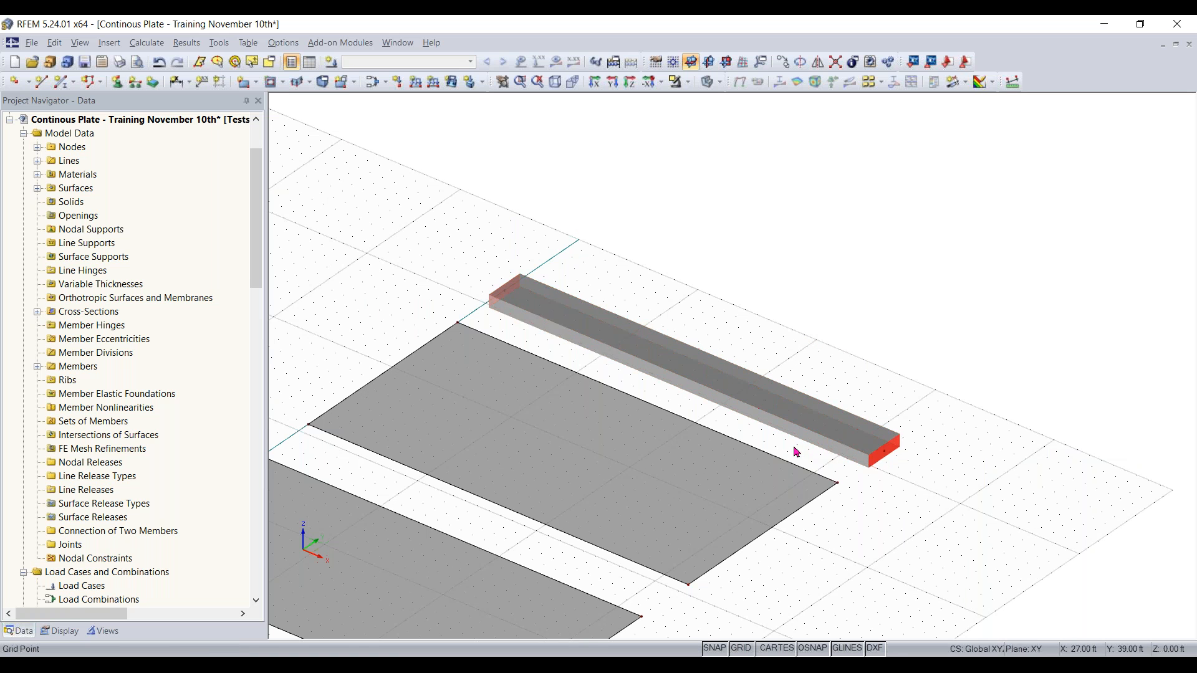
scroll(933, 400, up, 1)
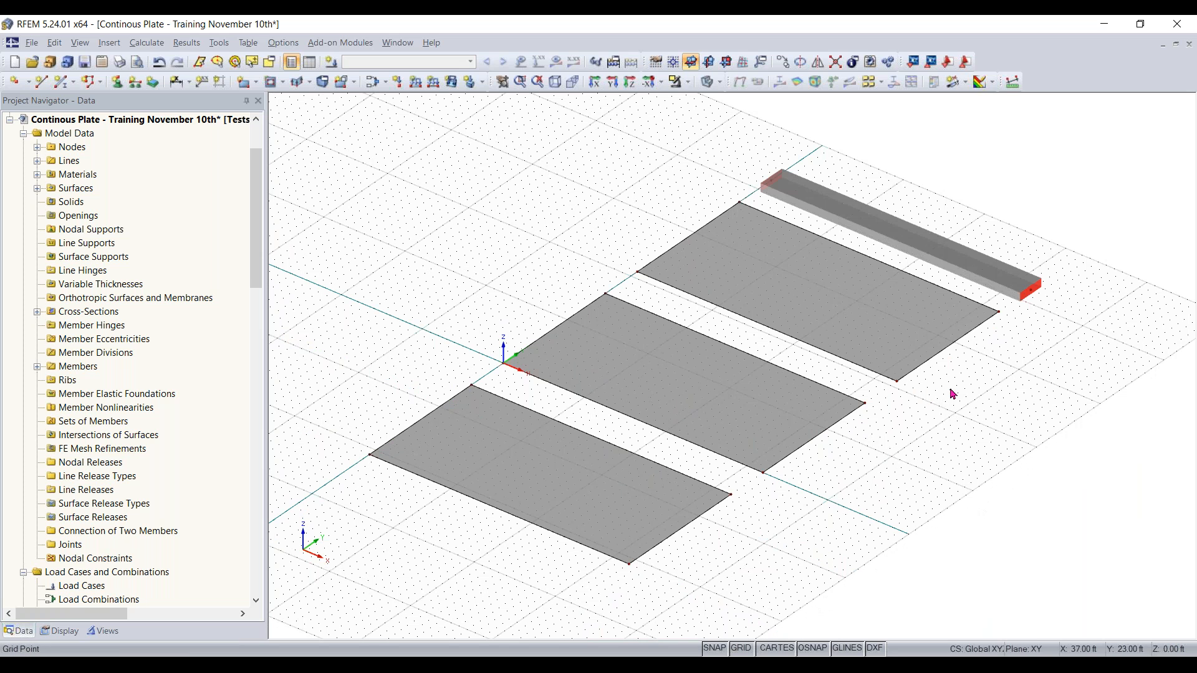
scroll(899, 403, down, 1)
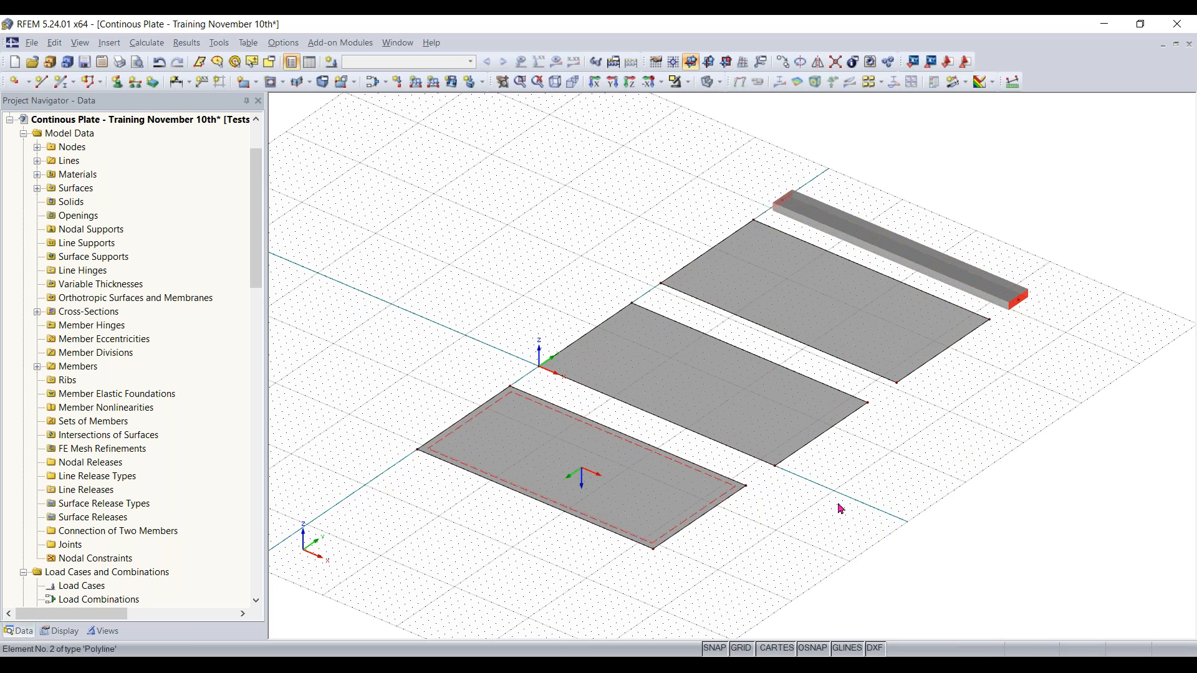
middle_drag(889, 501, 817, 489)
click(651, 424)
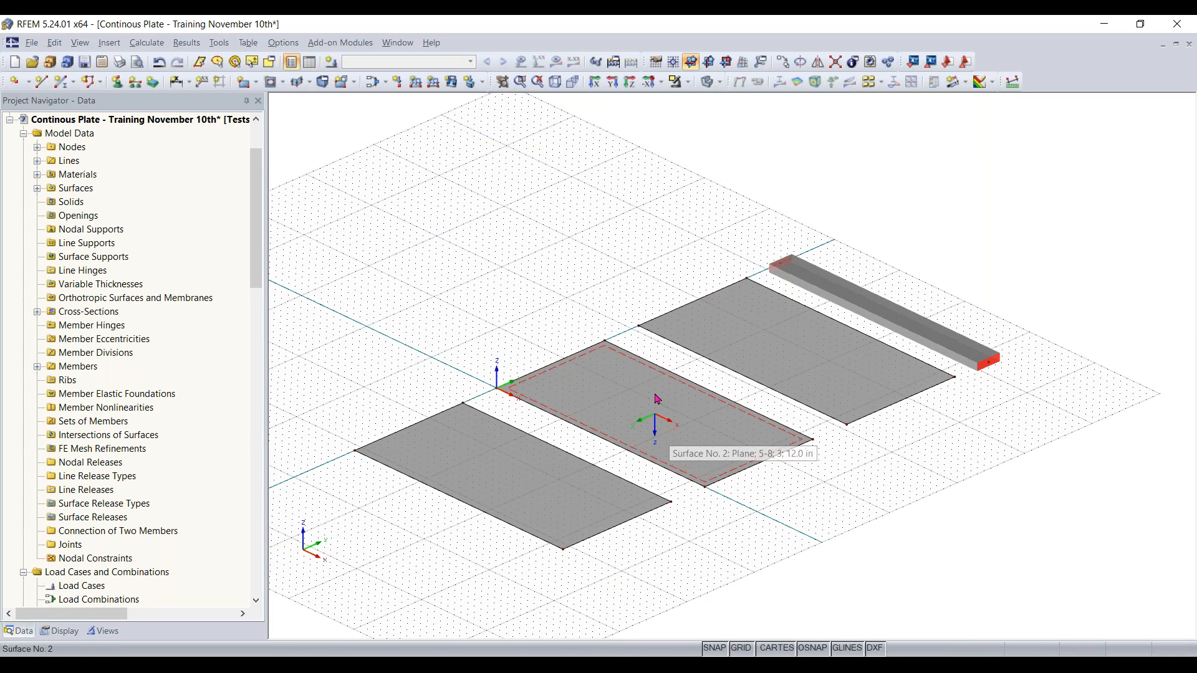
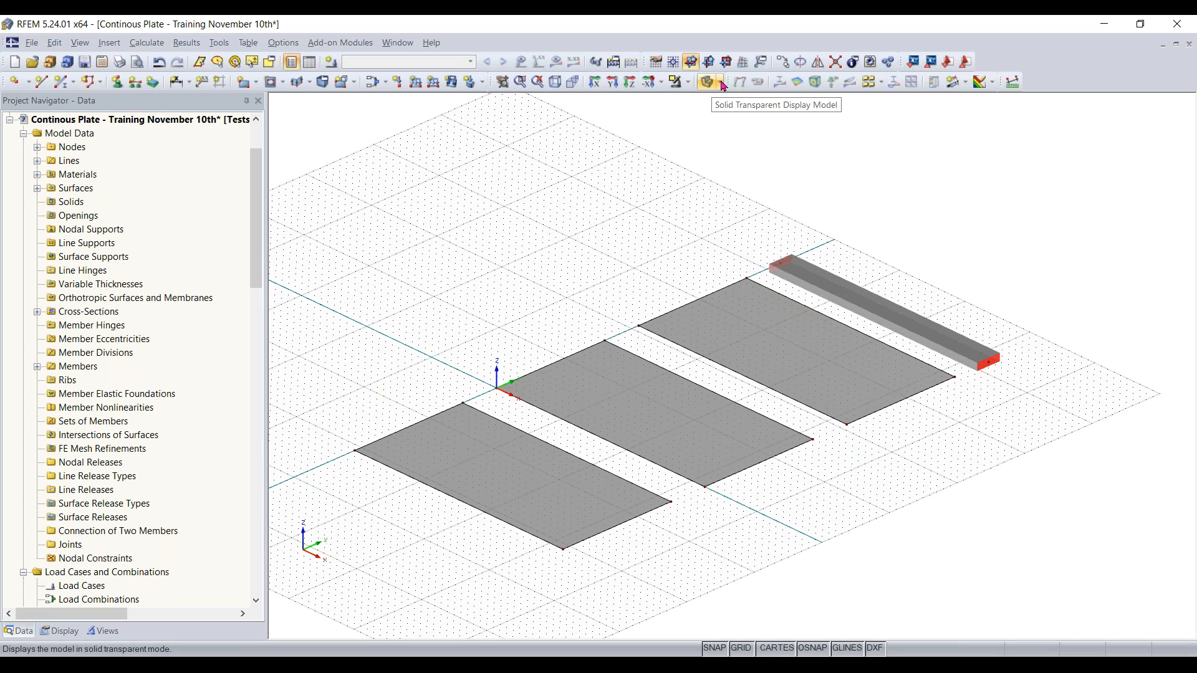
click(721, 83)
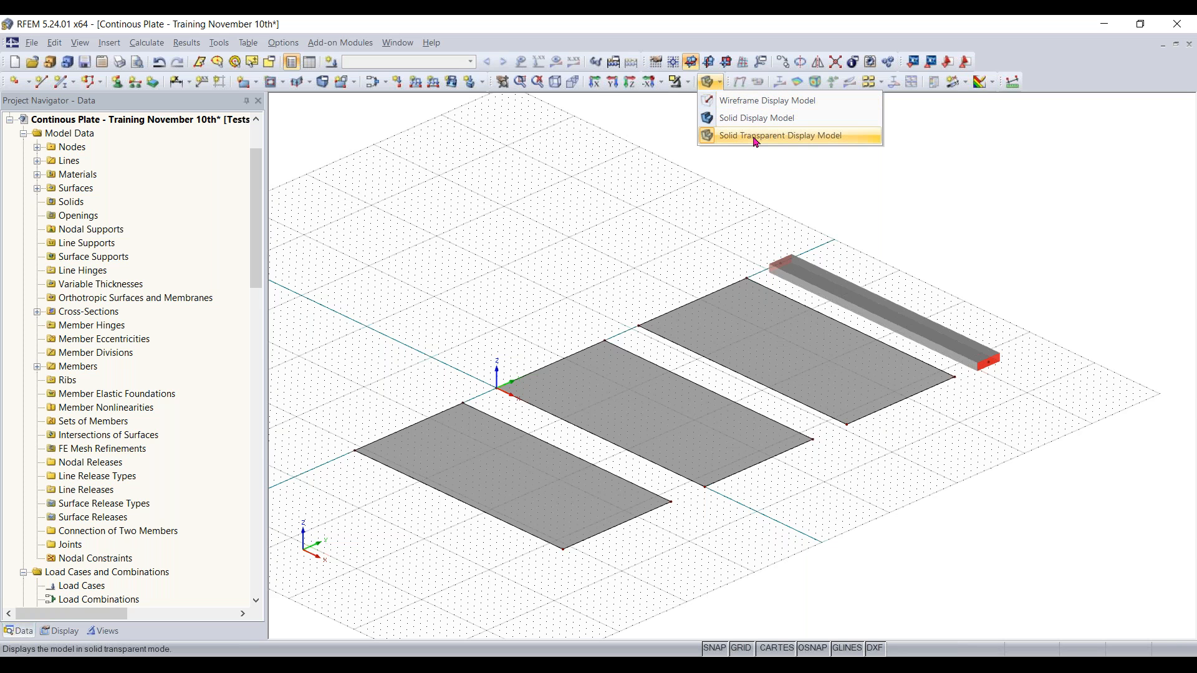
click(770, 109)
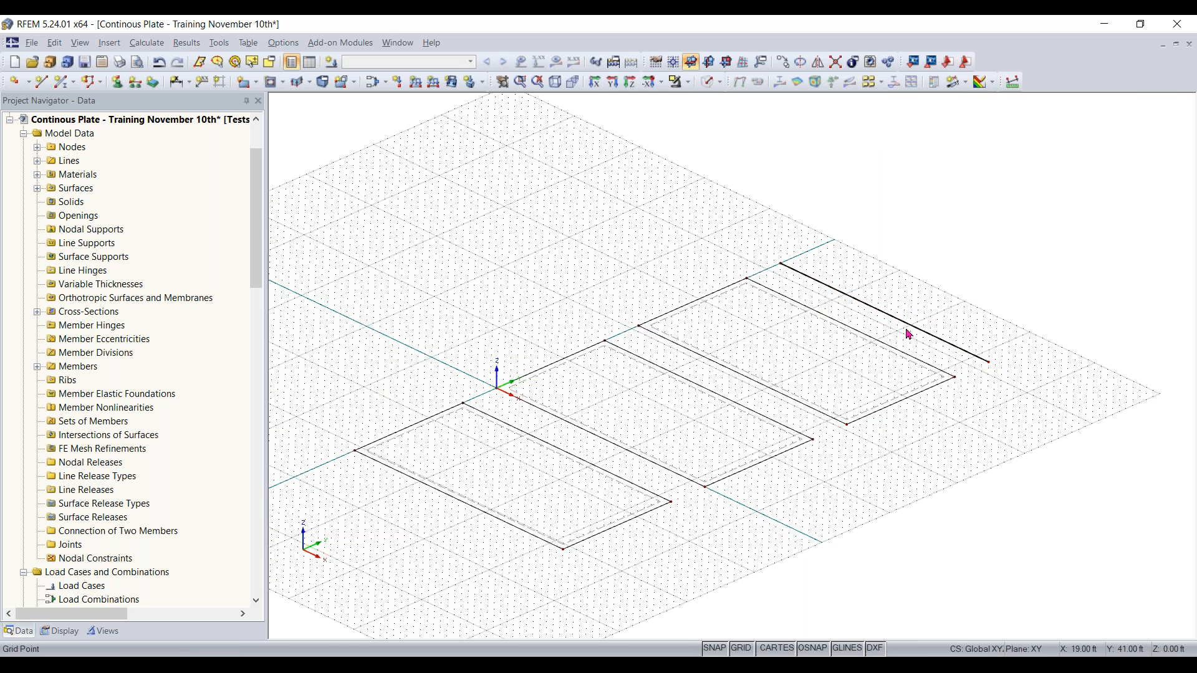
scroll(908, 335, up, 4)
scroll(860, 366, up, 1)
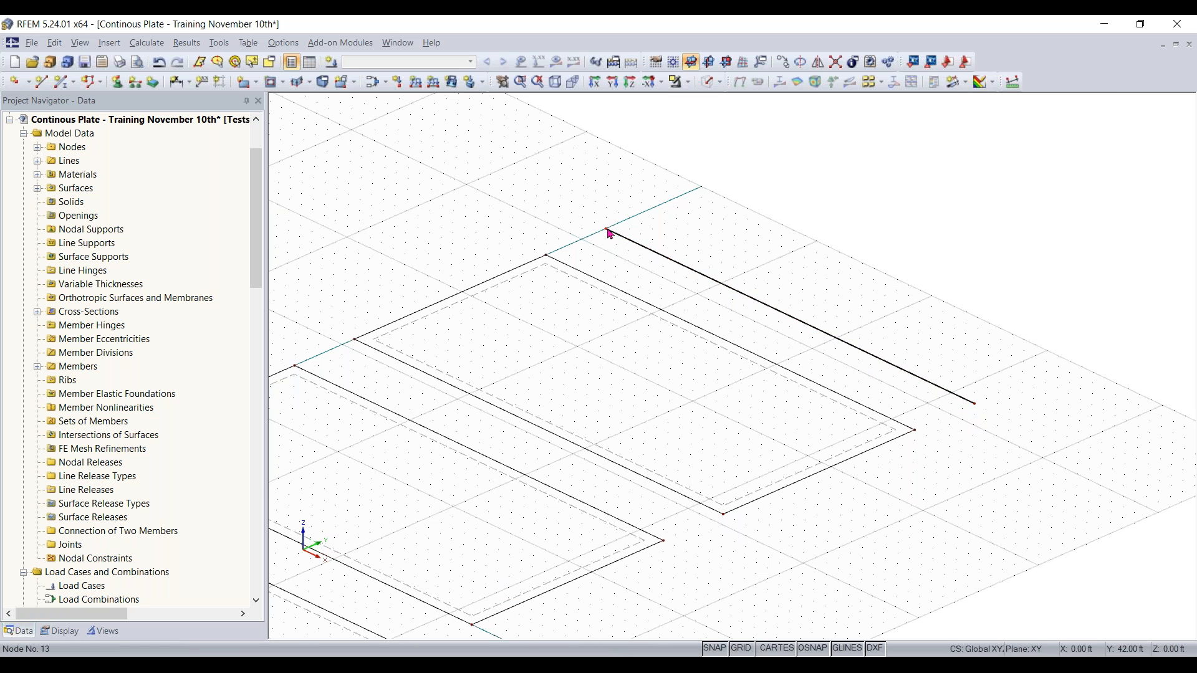
middle_drag(604, 371, 912, 274)
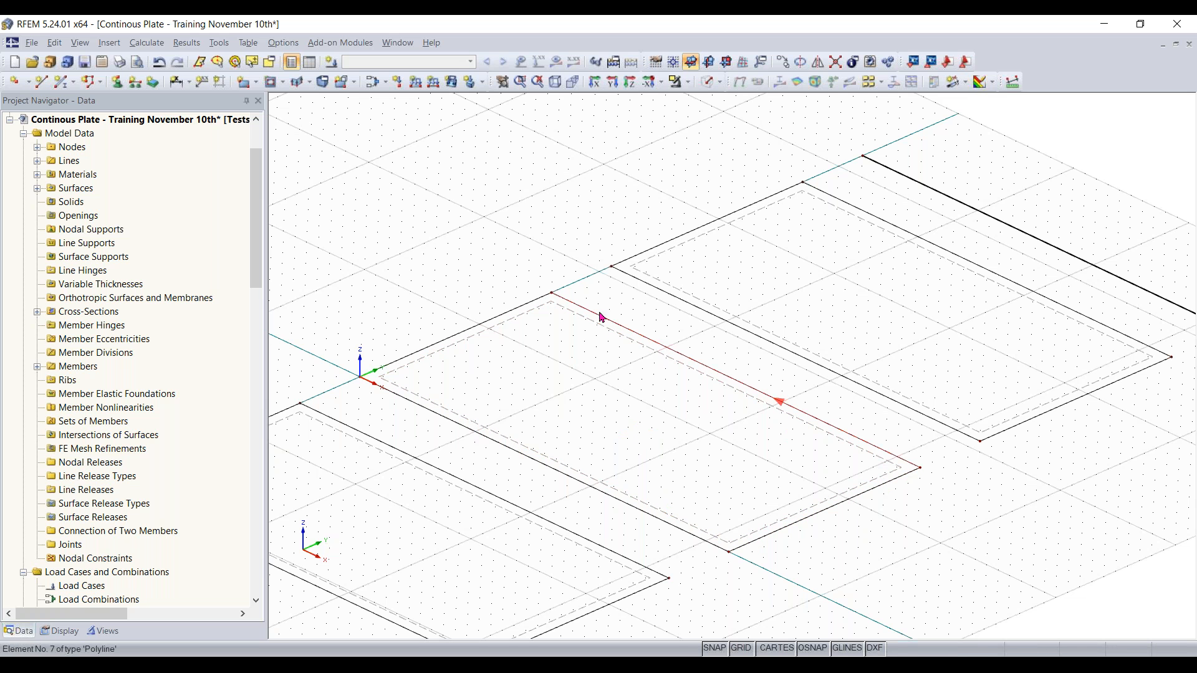
scroll(934, 454, down, 3)
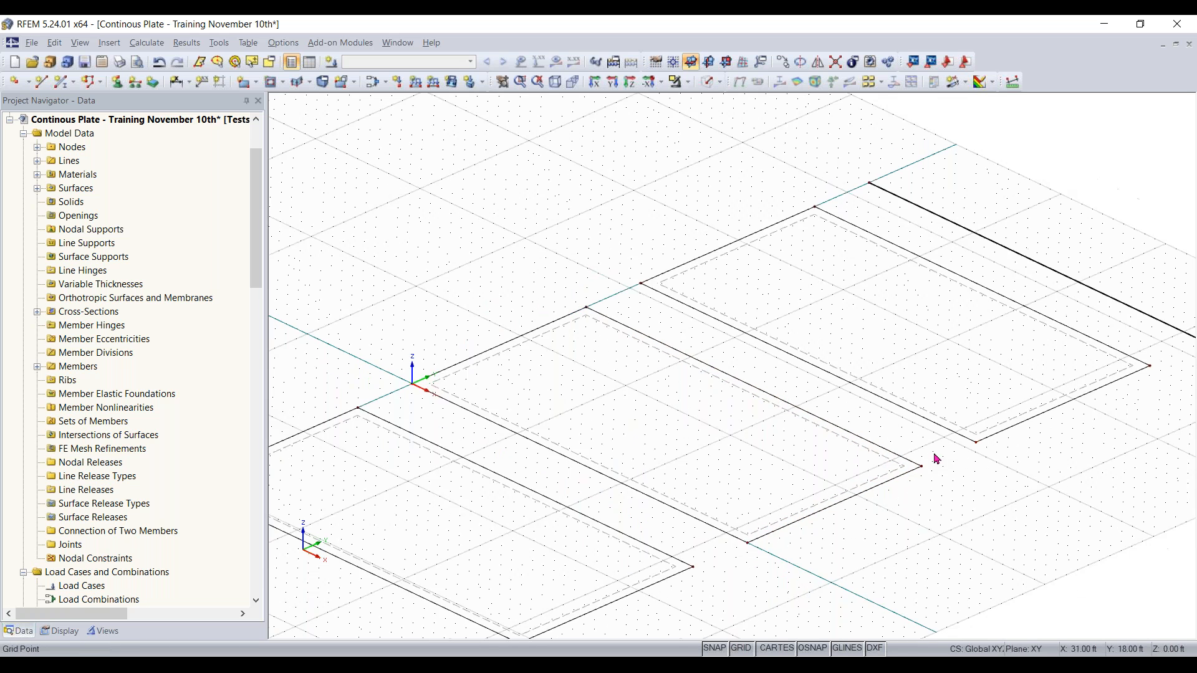
middle_drag(874, 437, 811, 384)
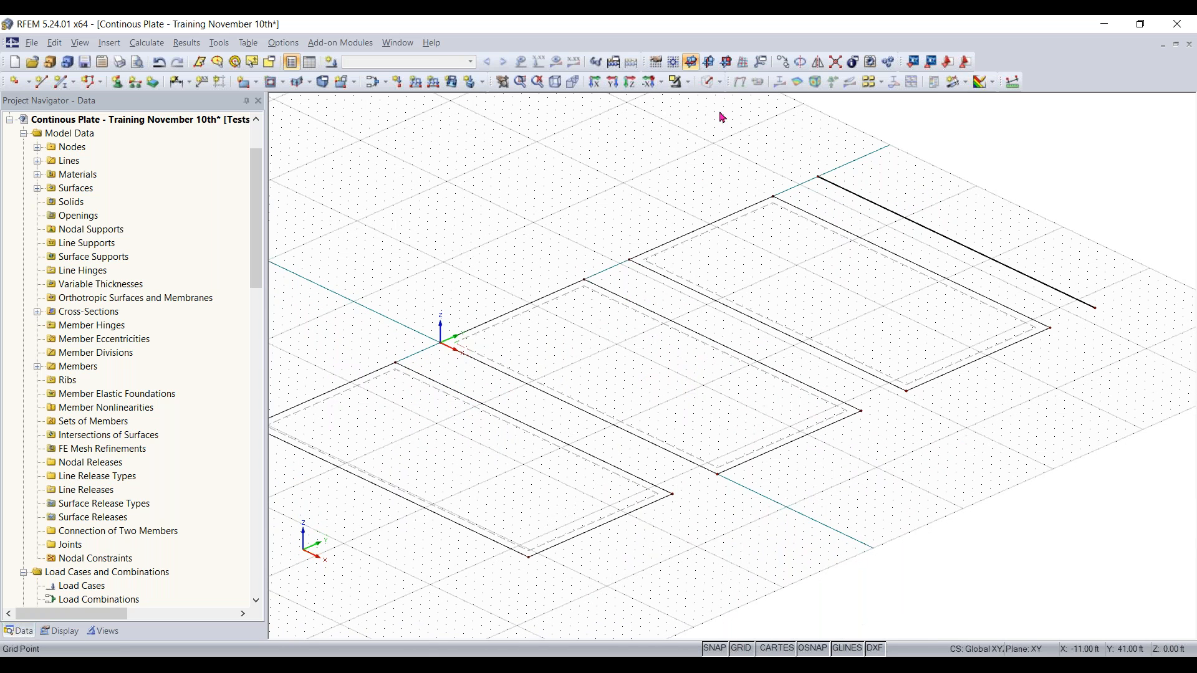
Step: Cycle the model display through solid mode back to solid transparent mode
click(709, 83)
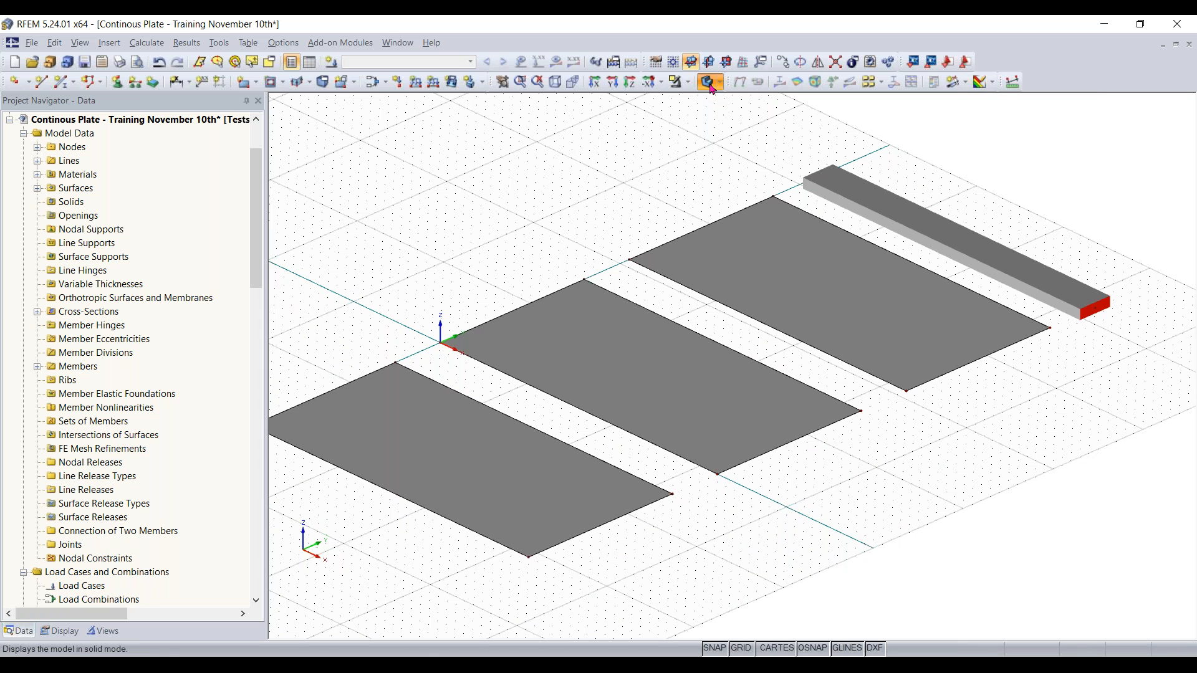
click(710, 84)
scroll(772, 401, down, 1)
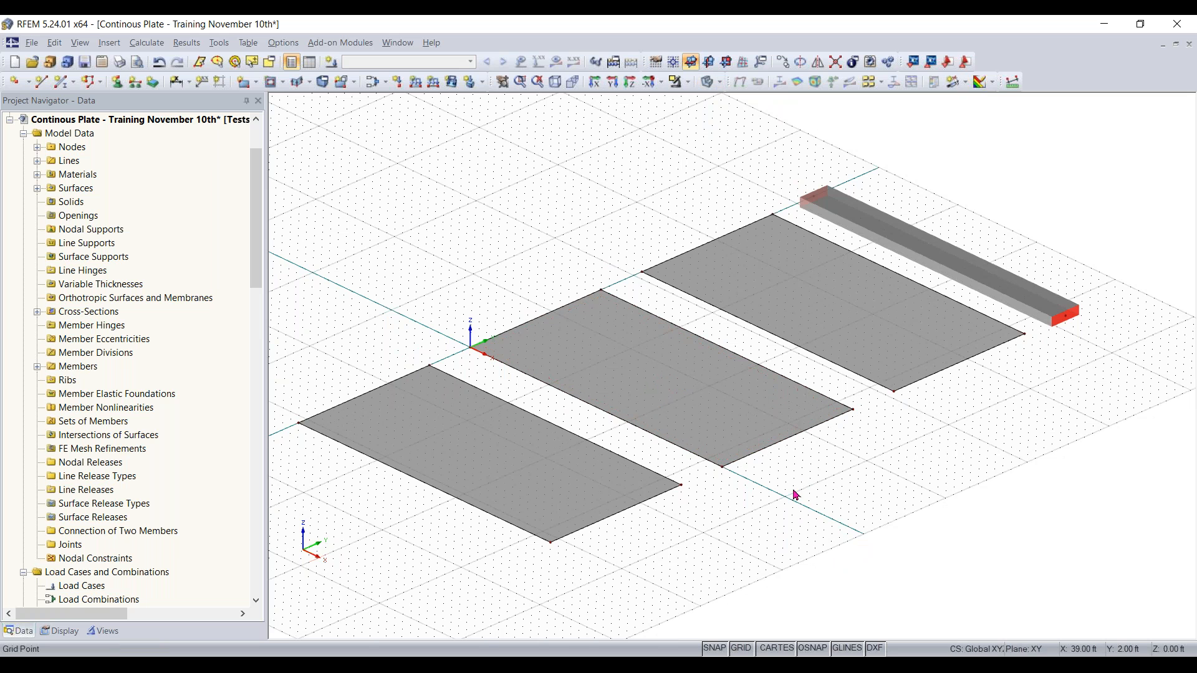
middle_drag(792, 491, 807, 487)
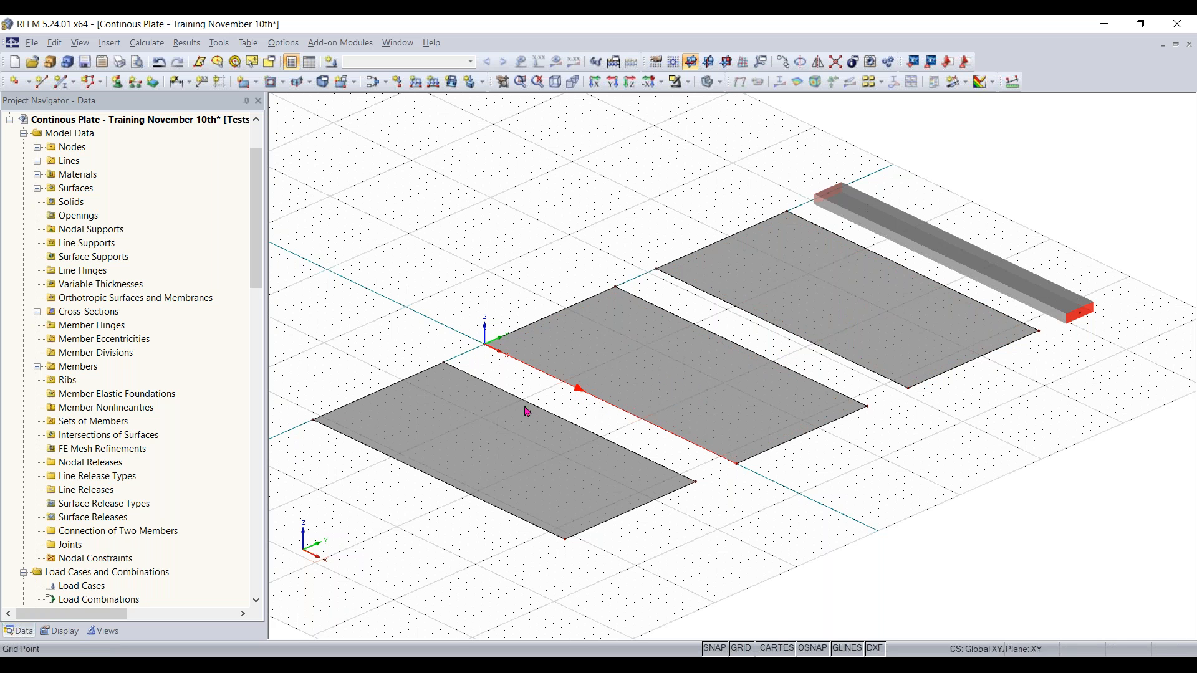
Step: Divide the outer long edge of the first surface graphically at 16 ft and check the node at the division point
ctrl+middle_drag(400, 538, 505, 555)
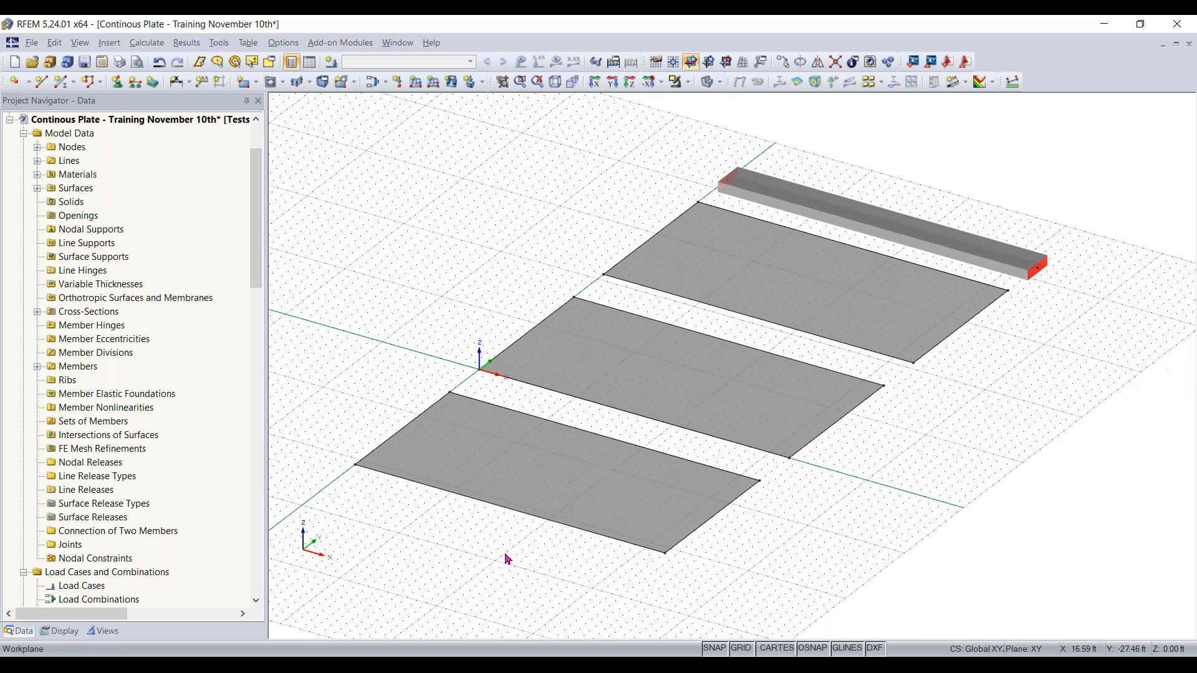
right_click(539, 525)
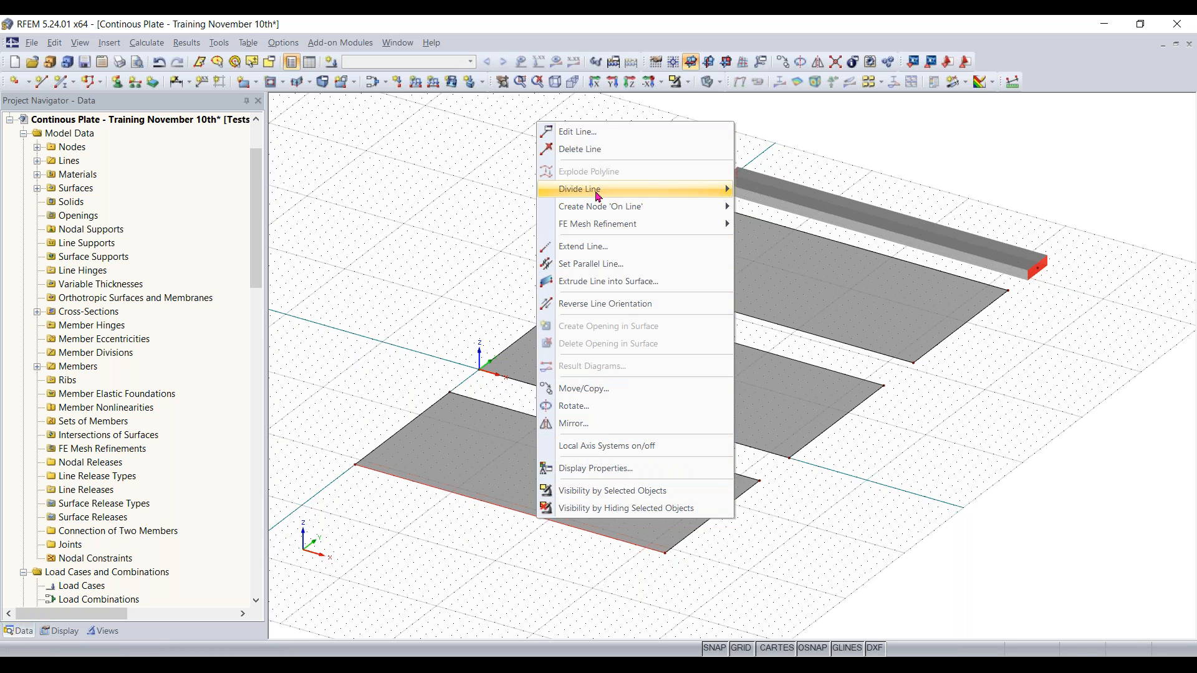
mouse_move(597, 197)
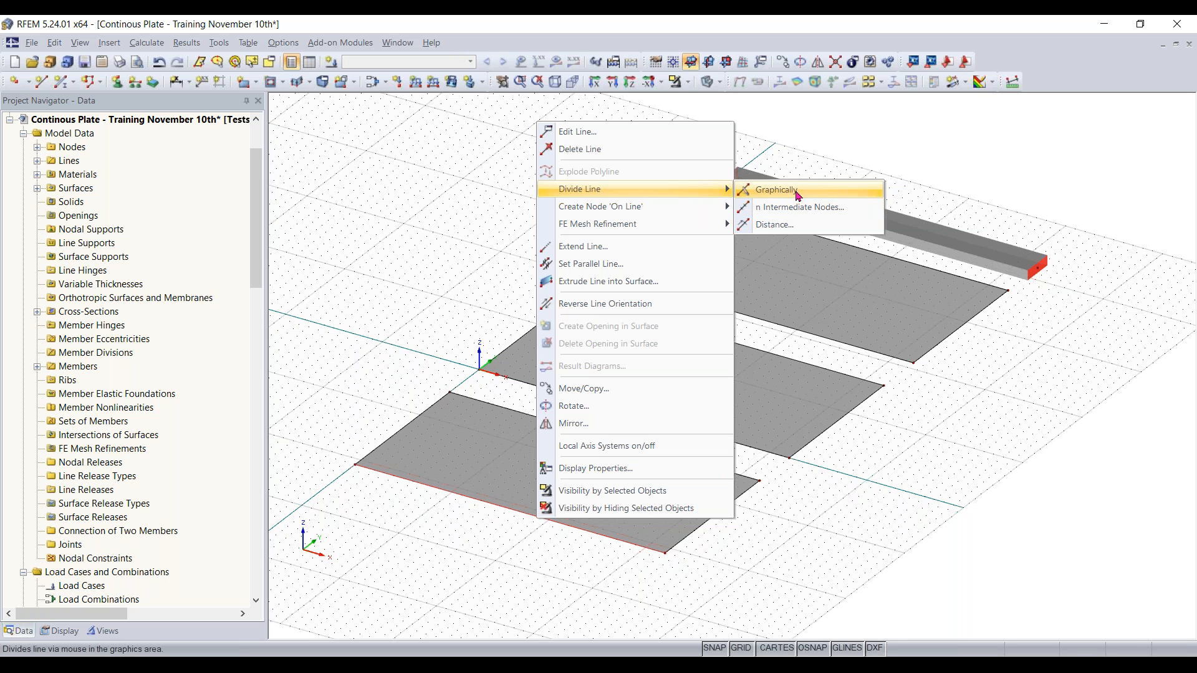
click(798, 194)
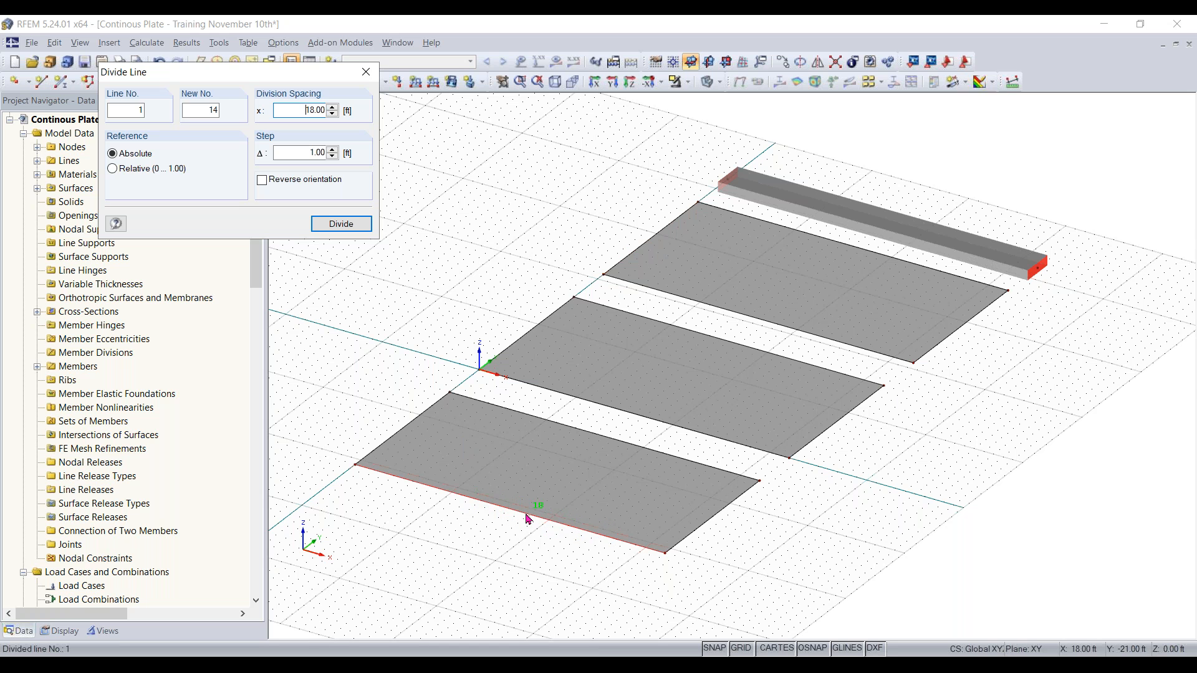
scroll(527, 519, up, 2)
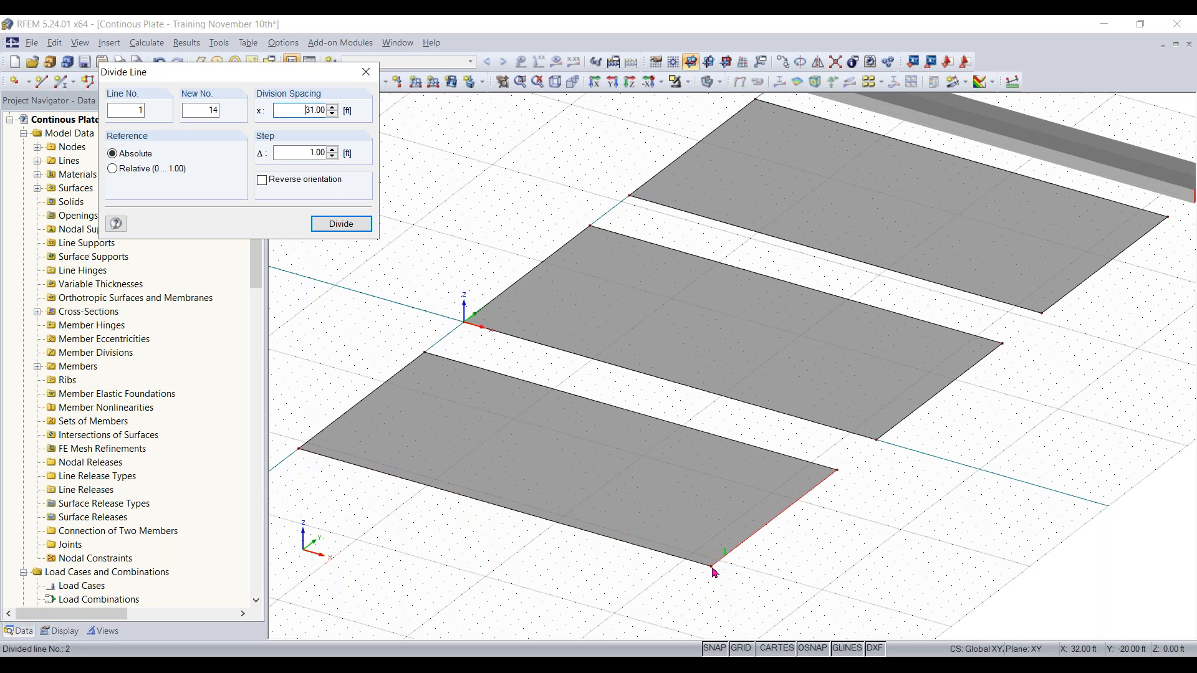
click(506, 509)
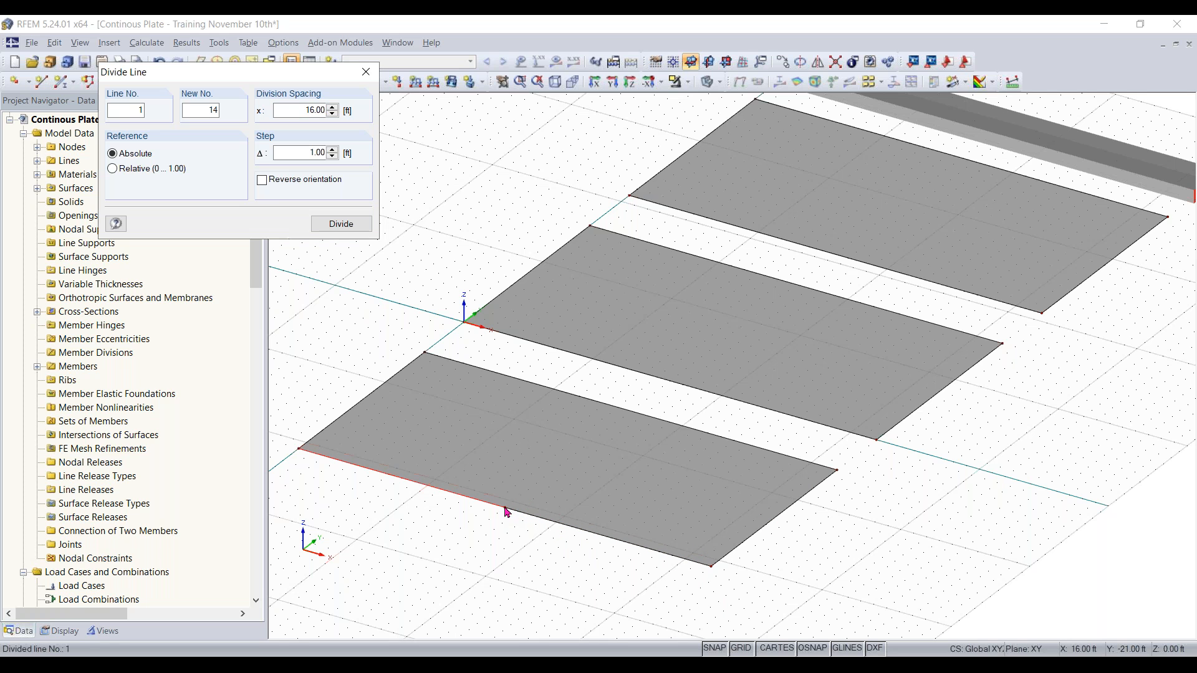
click(619, 407)
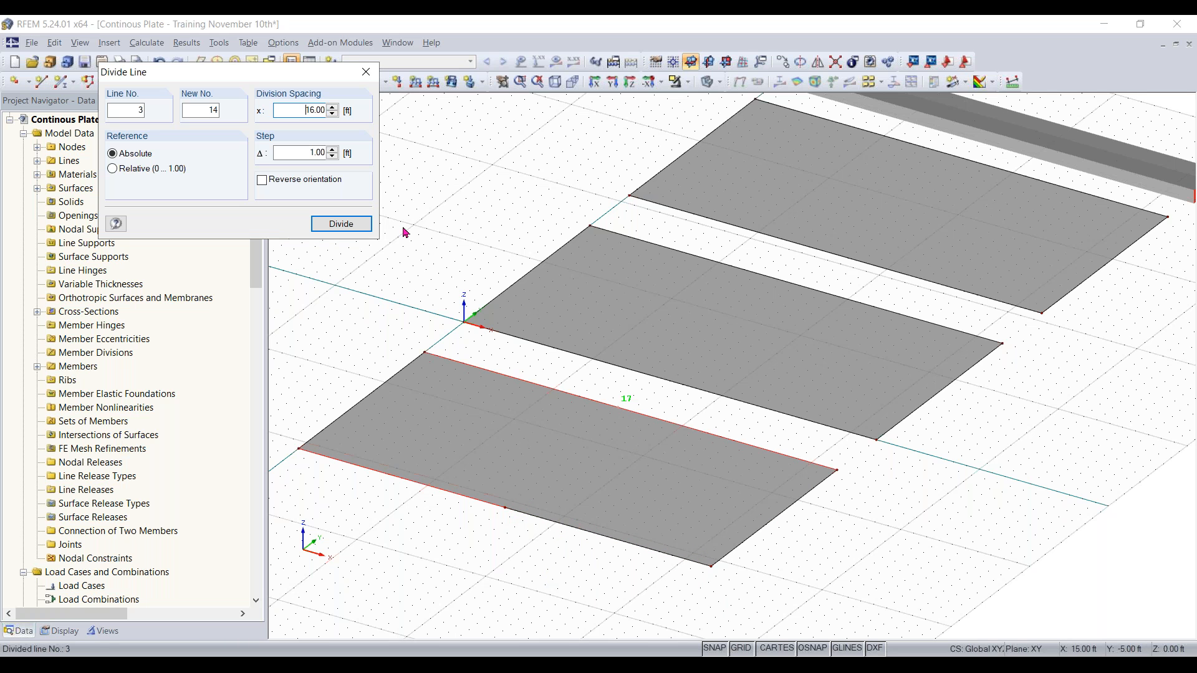
click(367, 72)
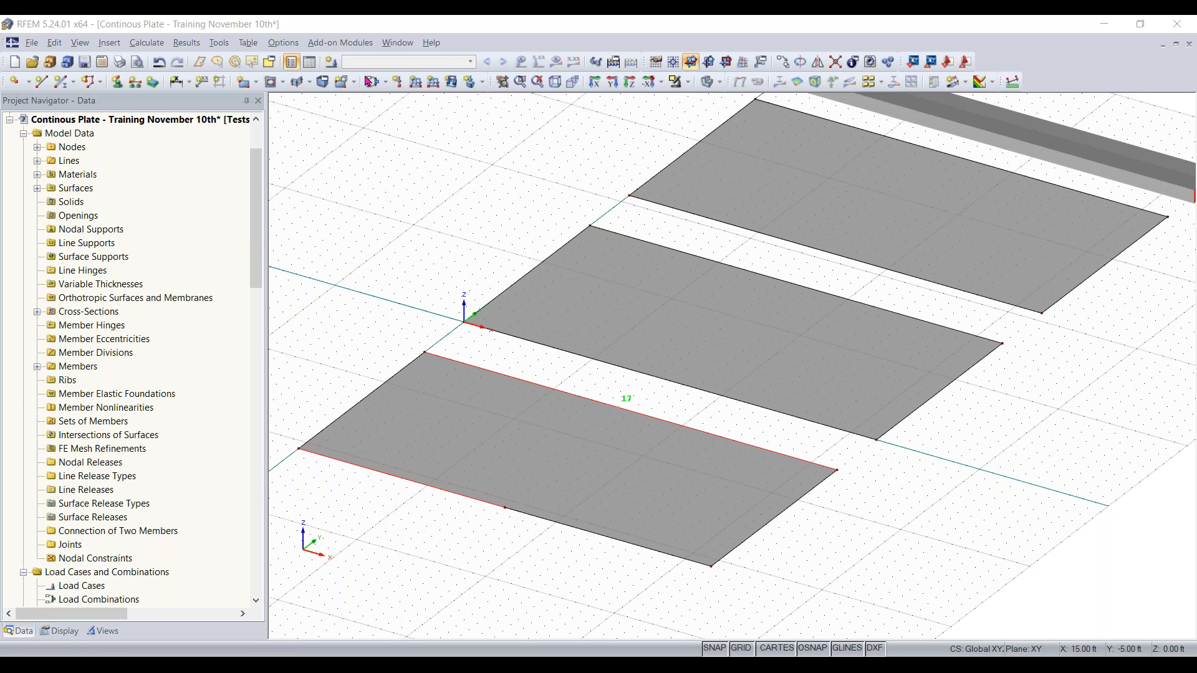
scroll(535, 545, up, 5)
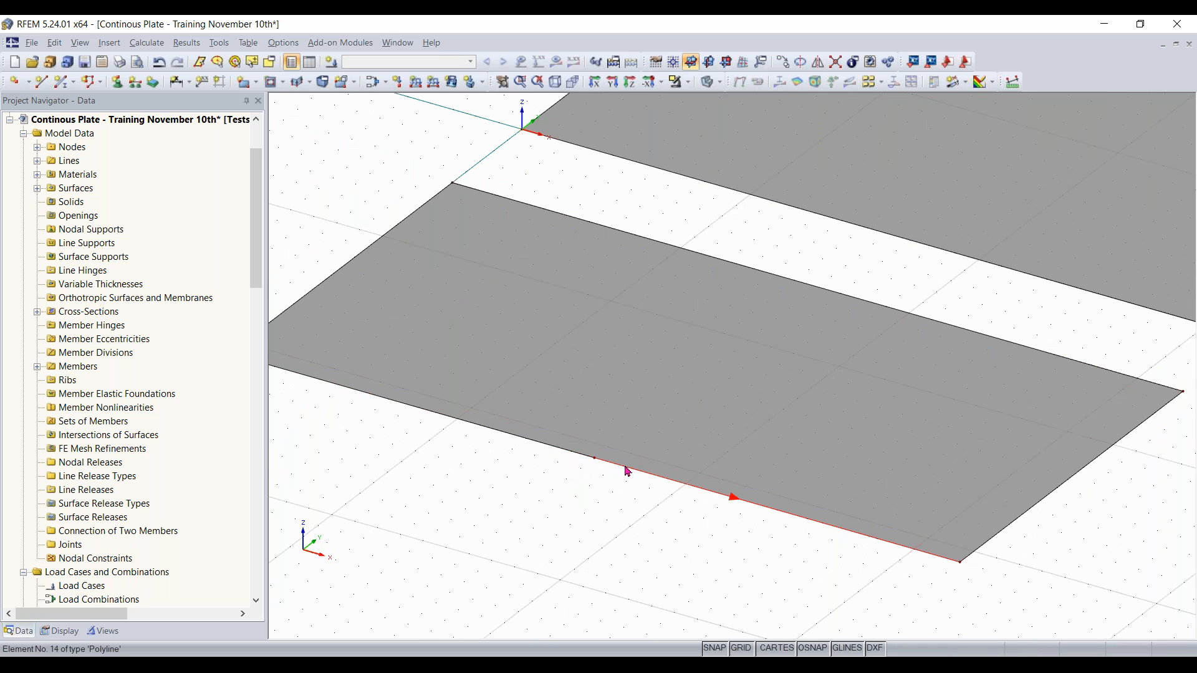
scroll(594, 462, up, 3)
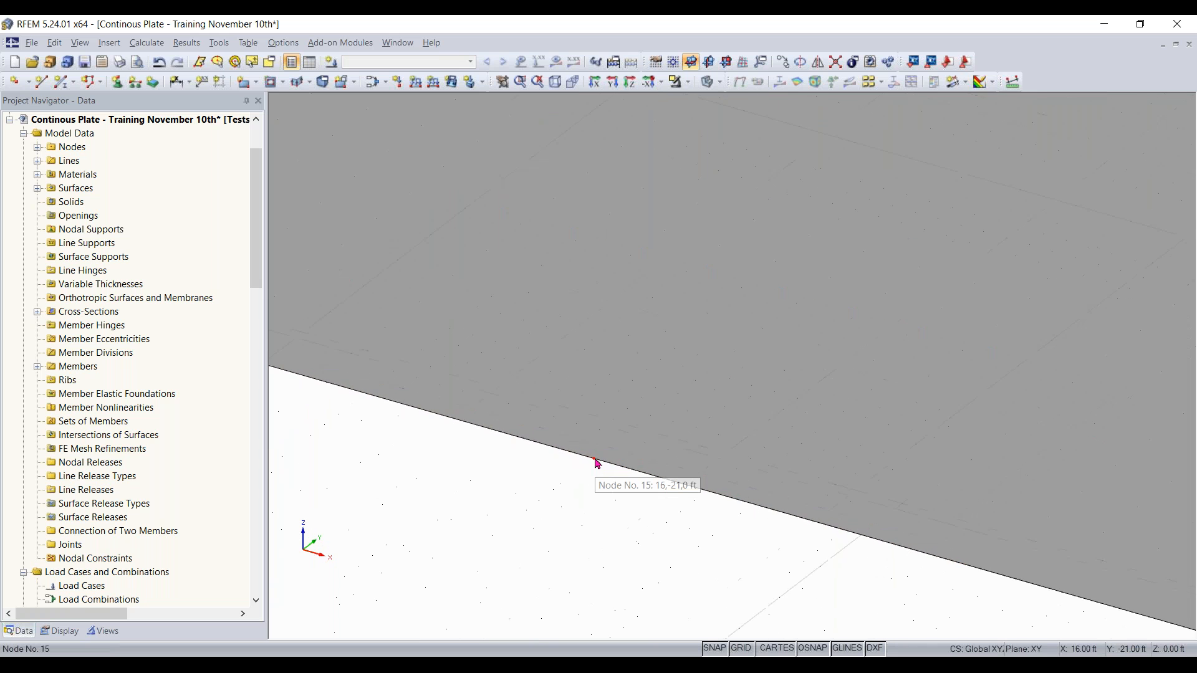
scroll(595, 463, down, 2)
scroll(596, 463, down, 3)
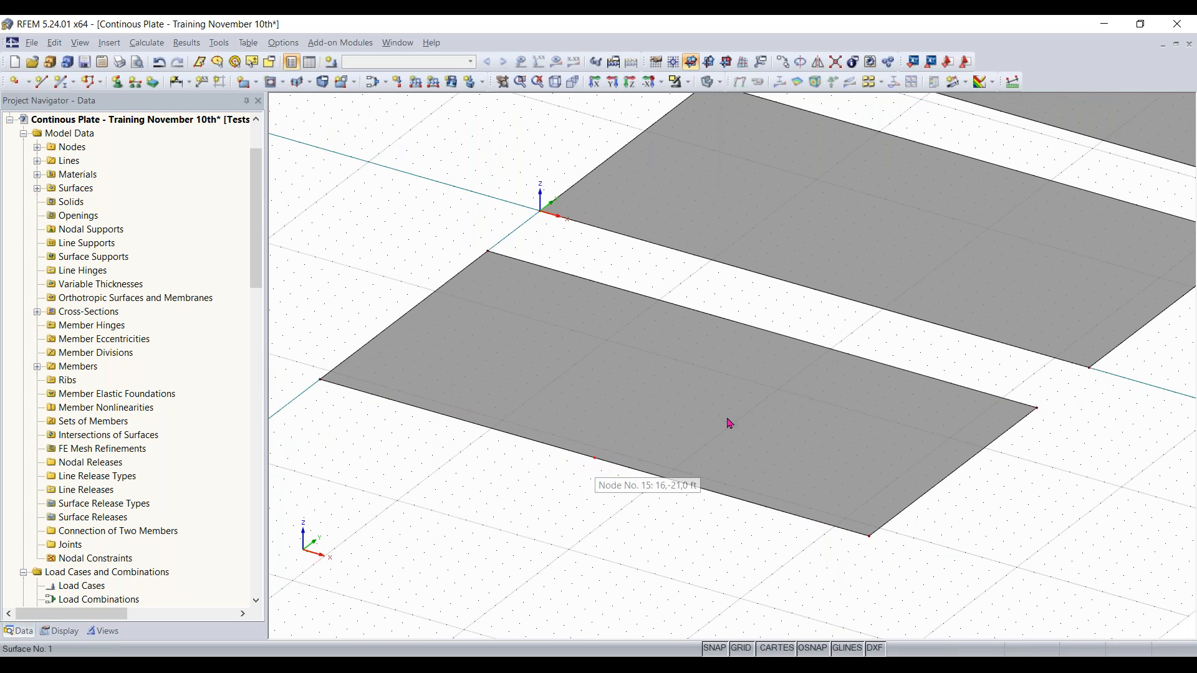
Step: Divide the first surface's long edge facing the second surface with one new intermediate node
middle_drag(769, 315, 607, 420)
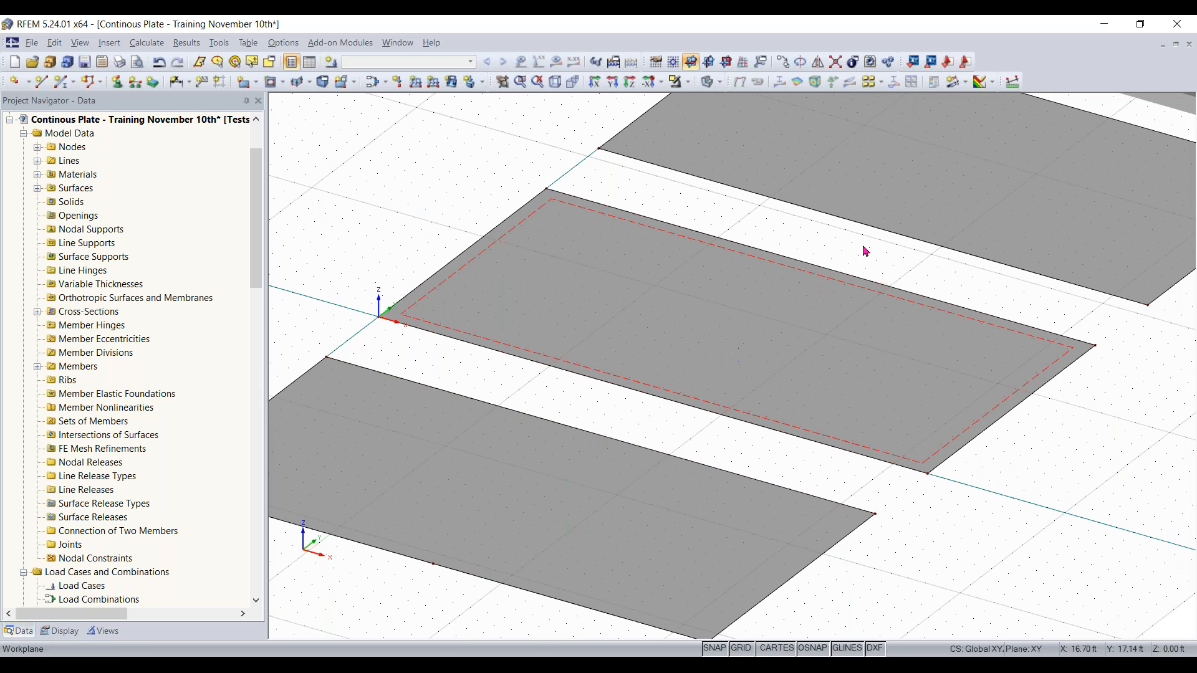
right_click(568, 427)
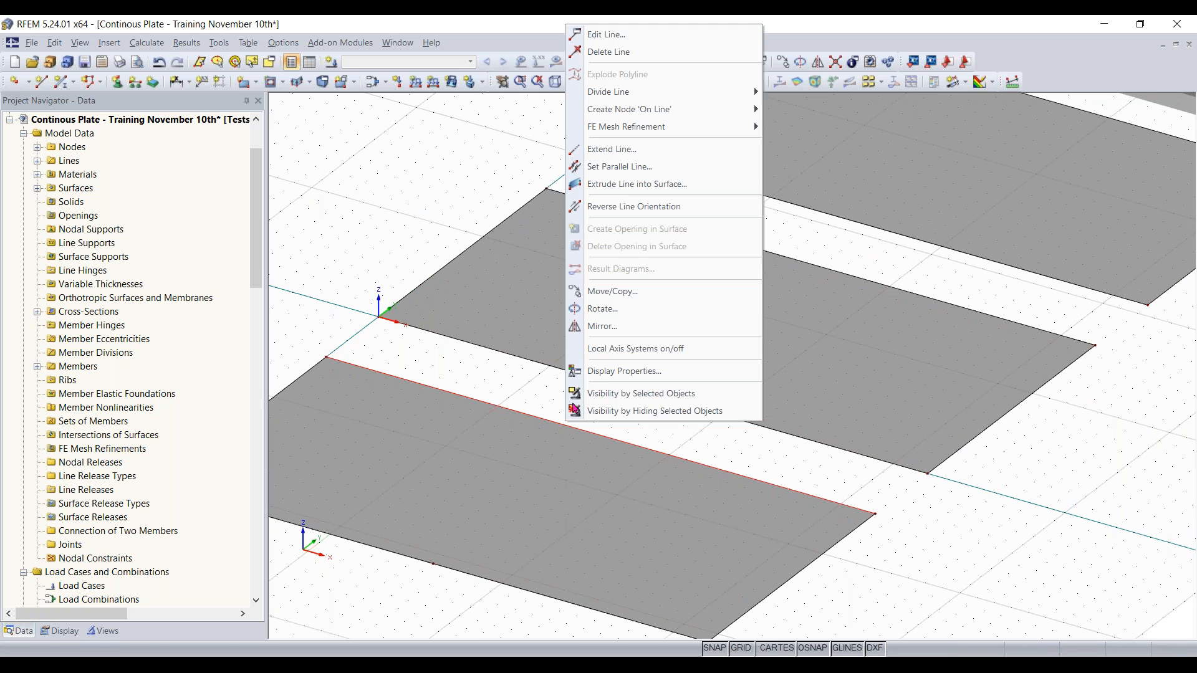
mouse_move(635, 100)
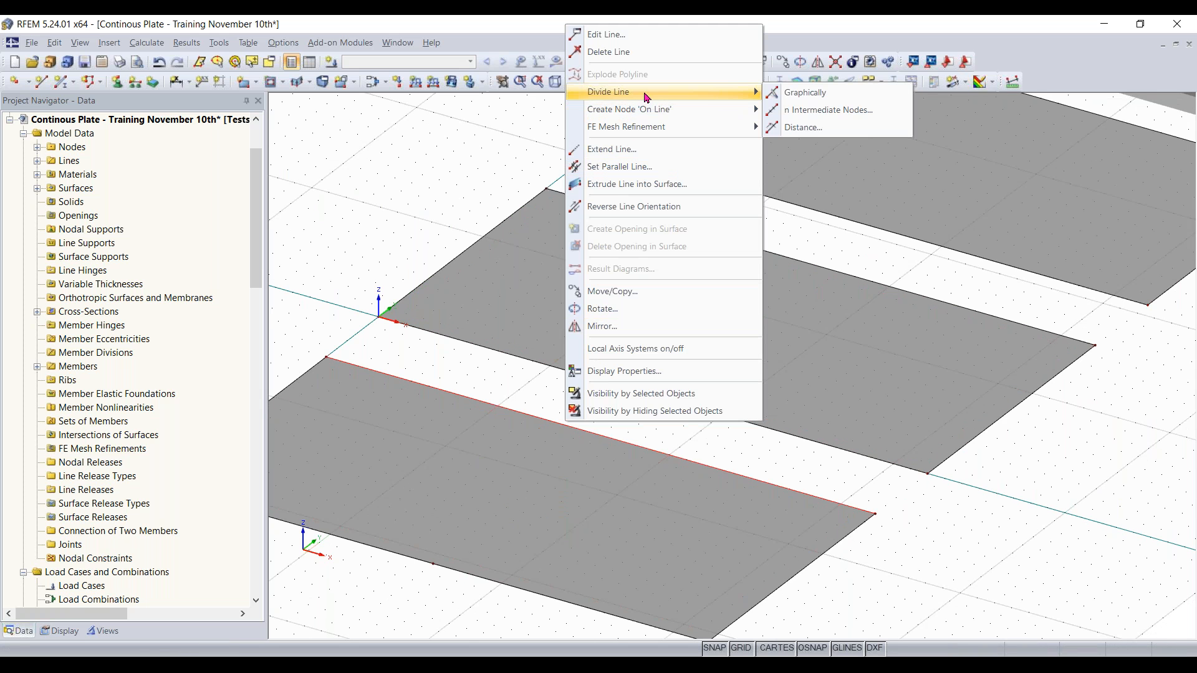
click(814, 111)
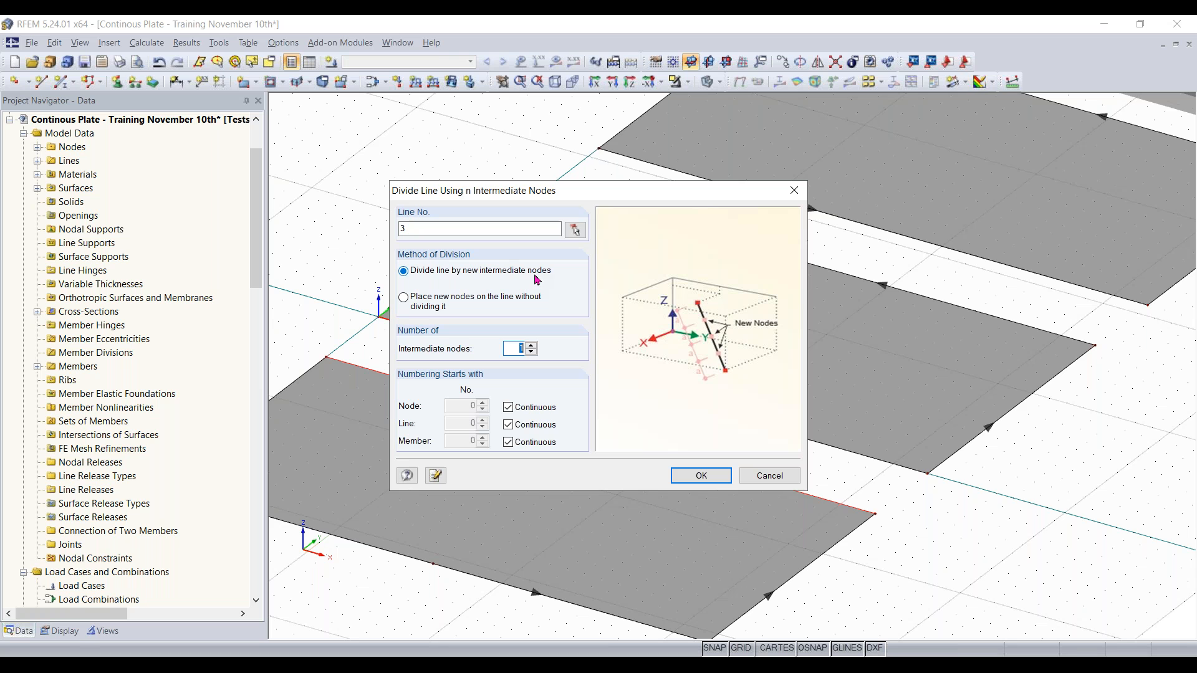
click(700, 476)
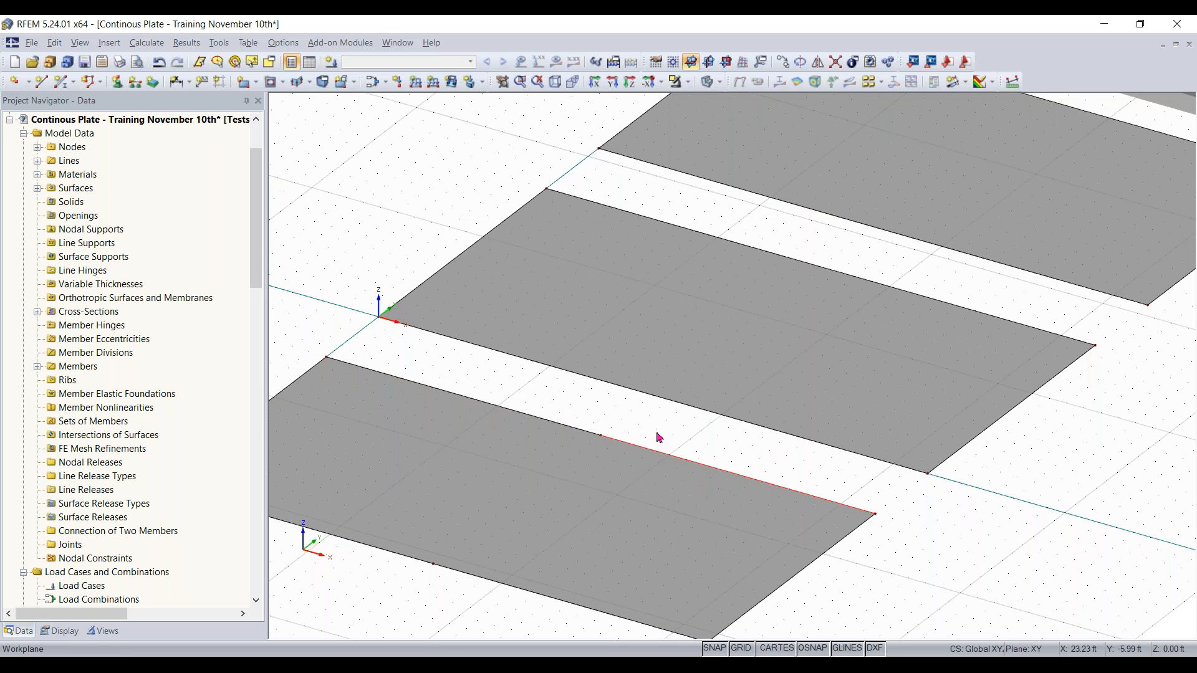
scroll(649, 430, down, 1)
middle_drag(650, 428, 683, 420)
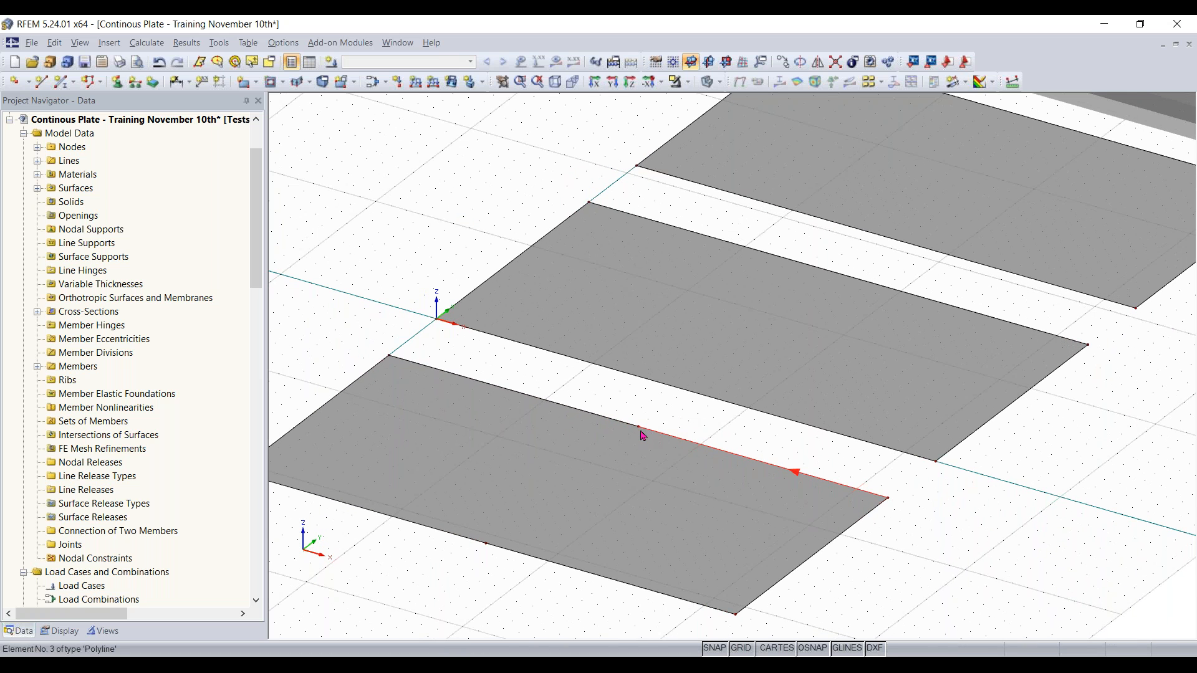
ctrl+middle_drag(484, 593, 641, 492)
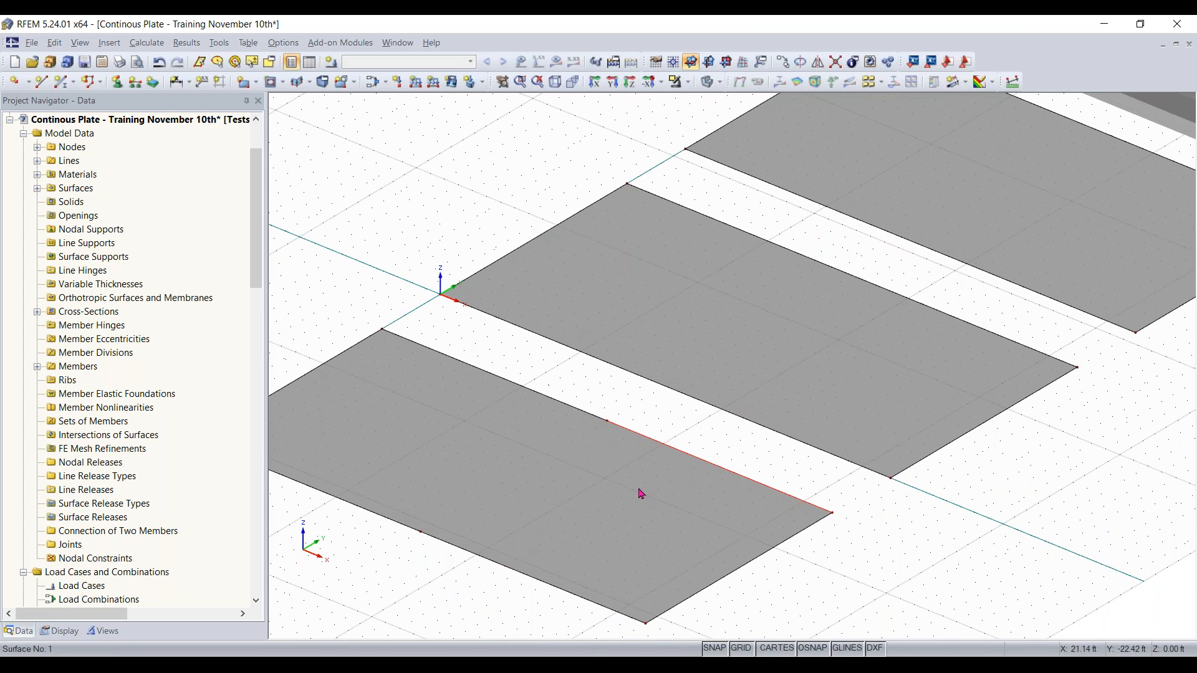
Step: Open the division by distance for the second surface's long edge facing the first surface
middle_drag(694, 415, 632, 459)
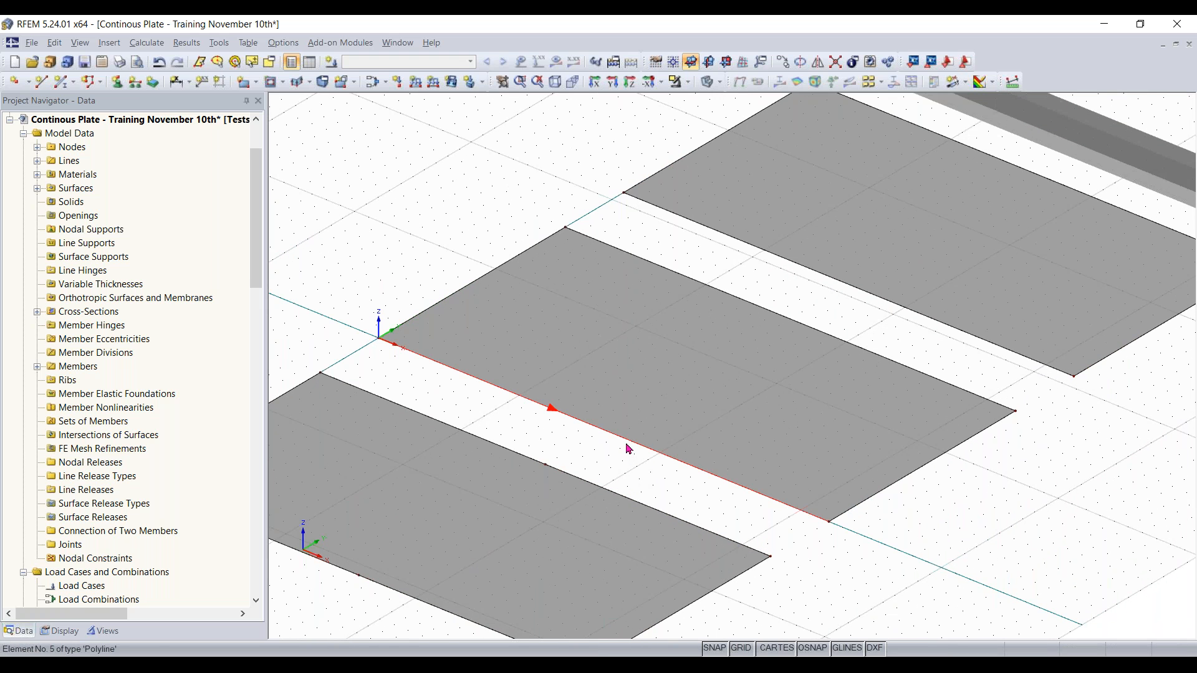
right_click(628, 448)
mouse_move(717, 119)
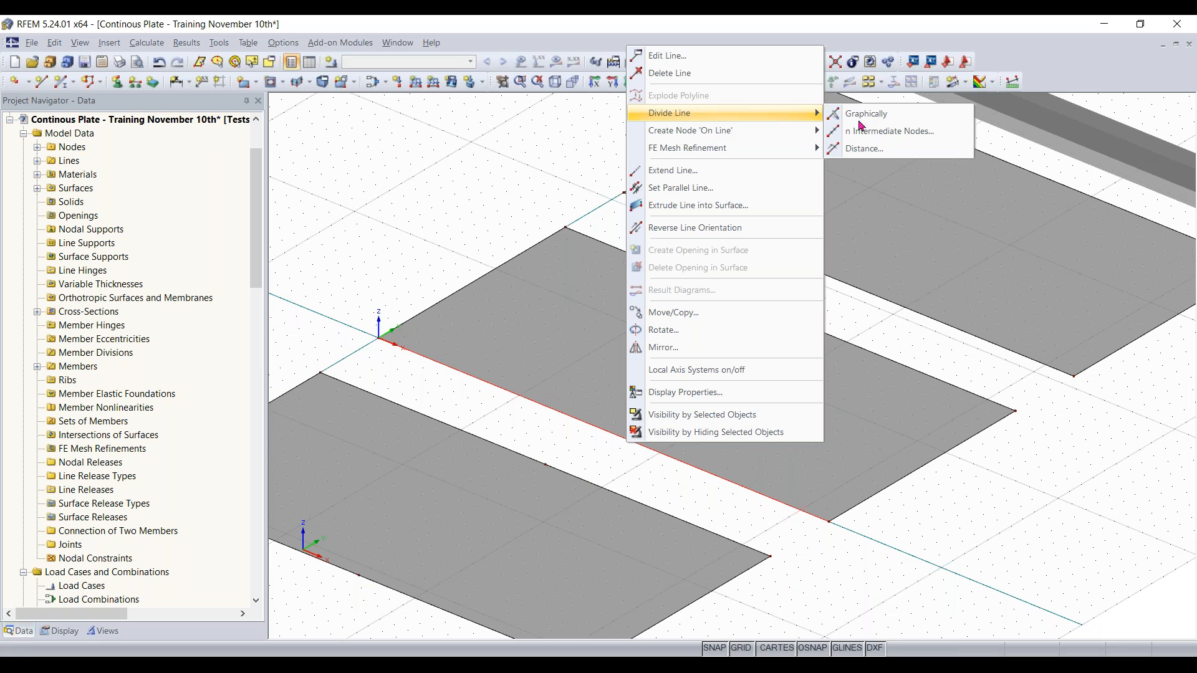
click(885, 148)
drag(650, 167, 928, 171)
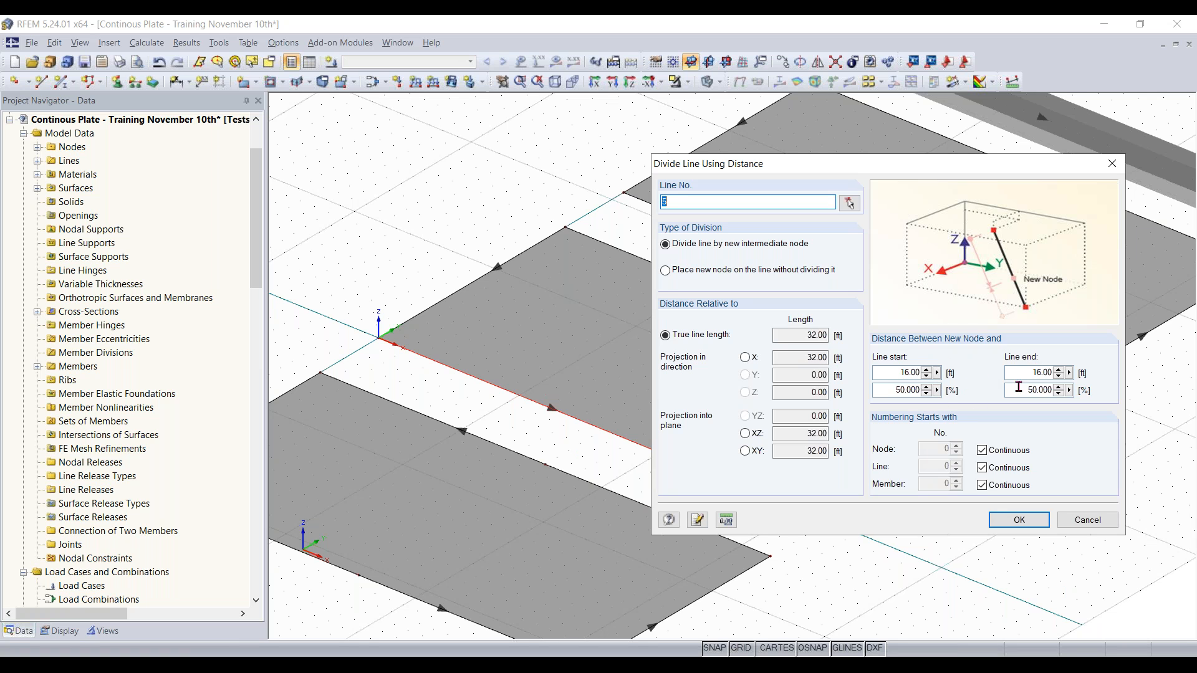
Step: Try a division point at 75% from the start of the second surface's edge
double_click(892, 391)
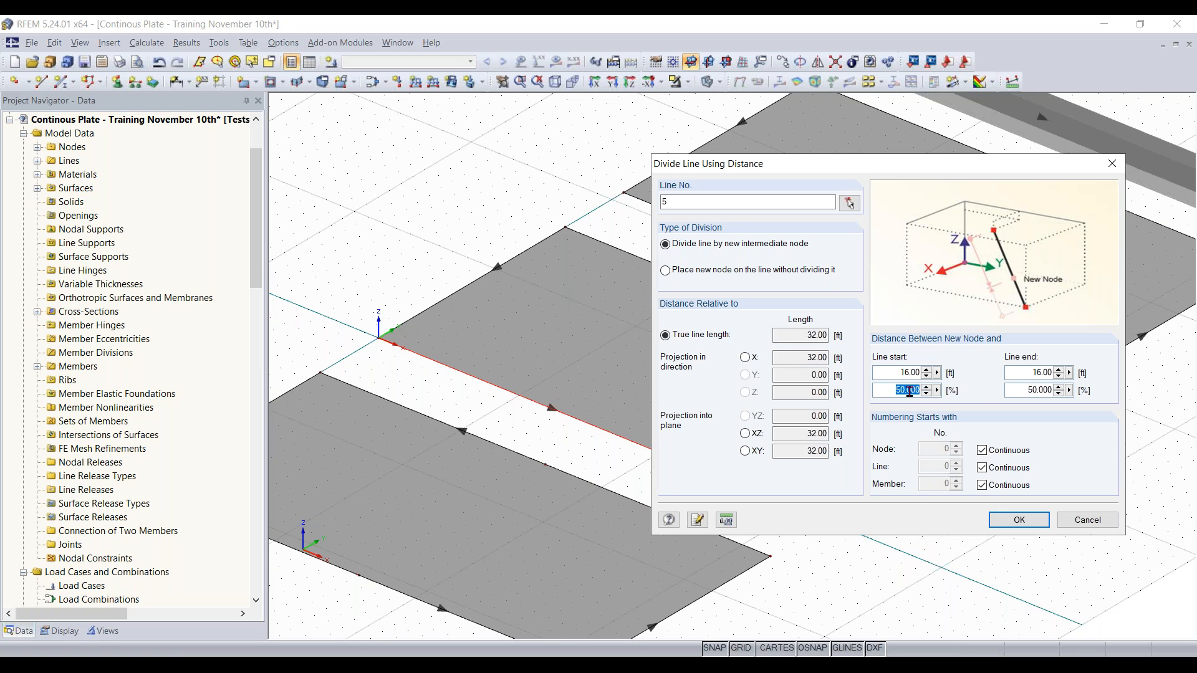
text(75)
drag(841, 164, 921, 137)
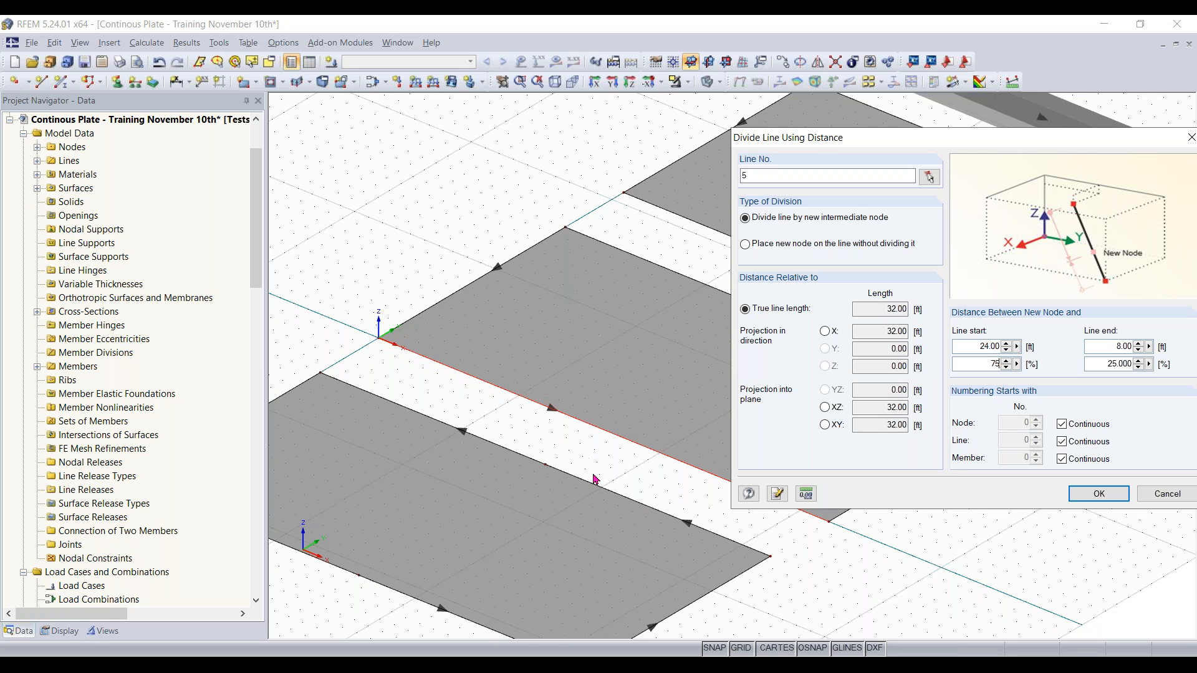
drag(820, 140, 858, 236)
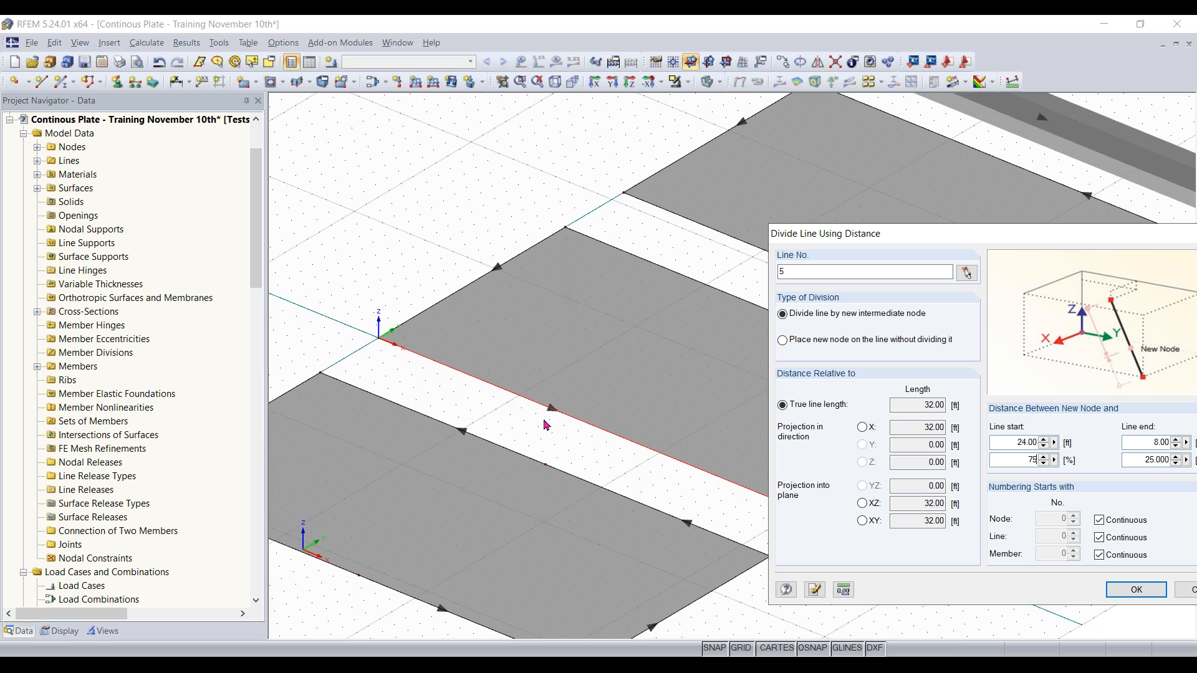
drag(891, 245, 692, 184)
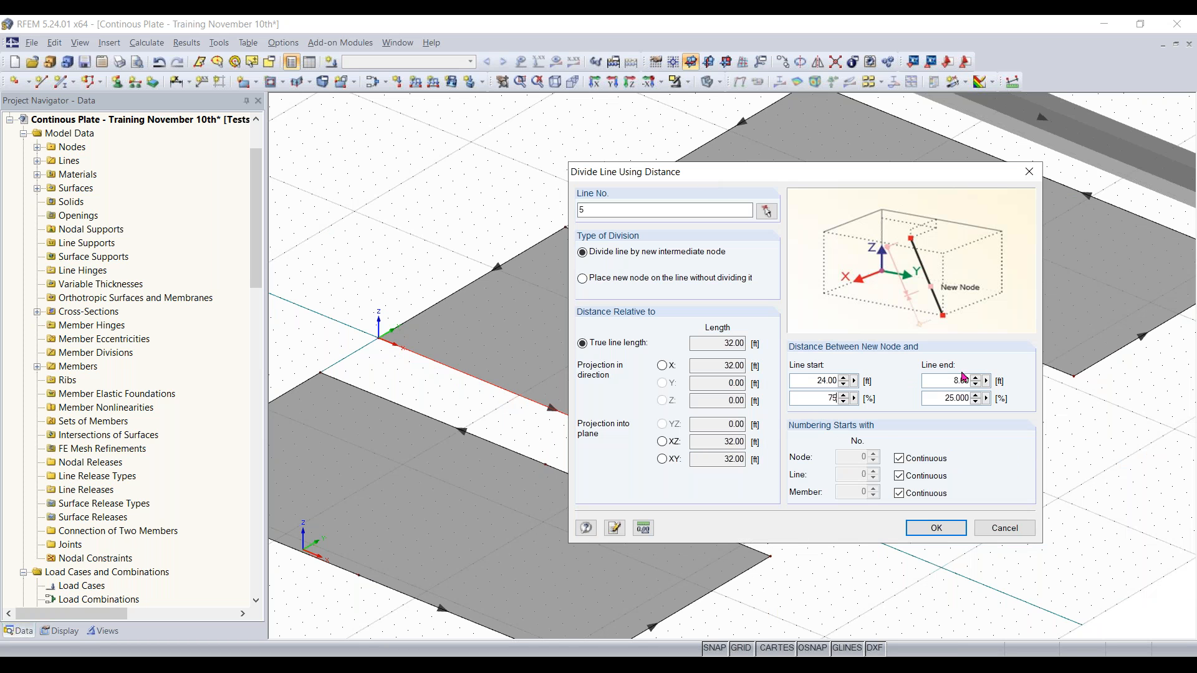
Step: Set the division point to 50% from the line start and divide the second surface's edge there
drag(820, 400, 855, 399)
text(50)
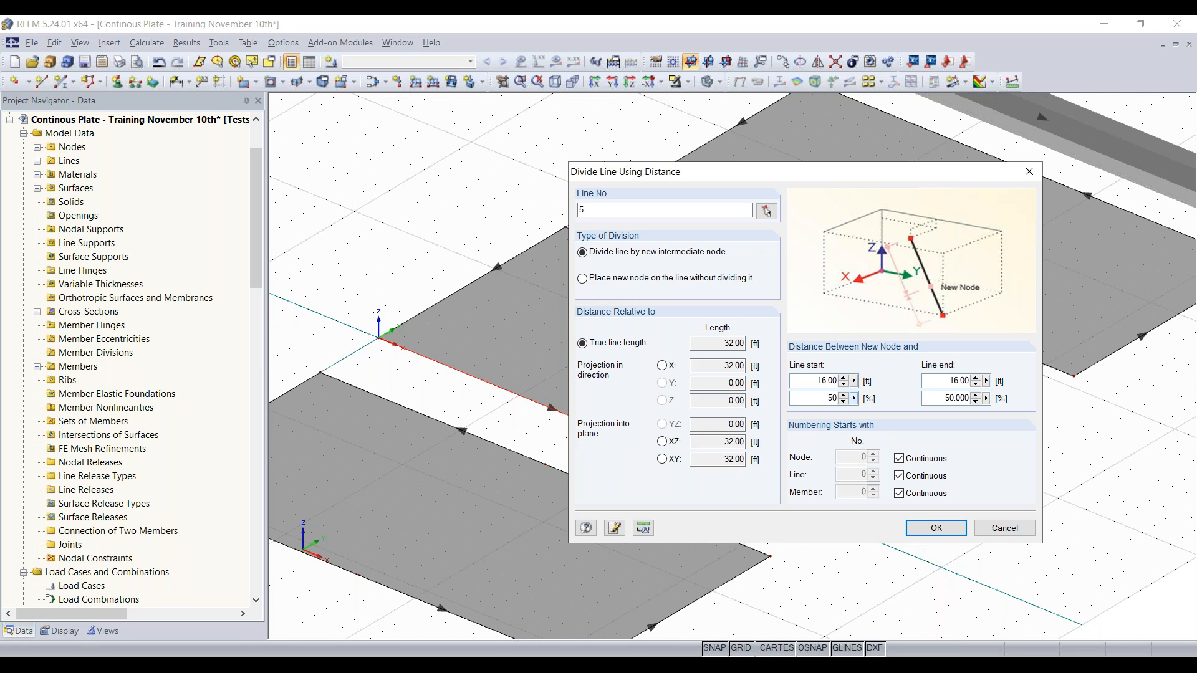
click(941, 529)
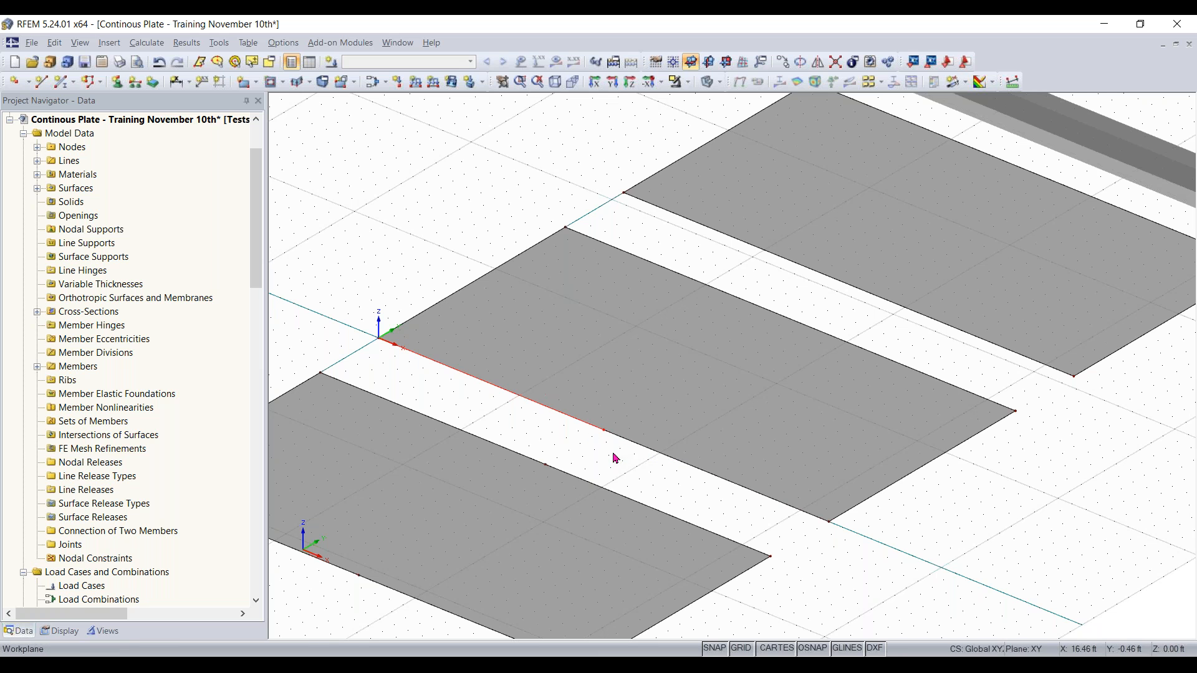
Step: Divide the second surface's other long edge and both long edges of the third surface together by distance at 16 ft (50%)
scroll(1096, 419, down, 1)
middle_drag(1096, 424, 953, 482)
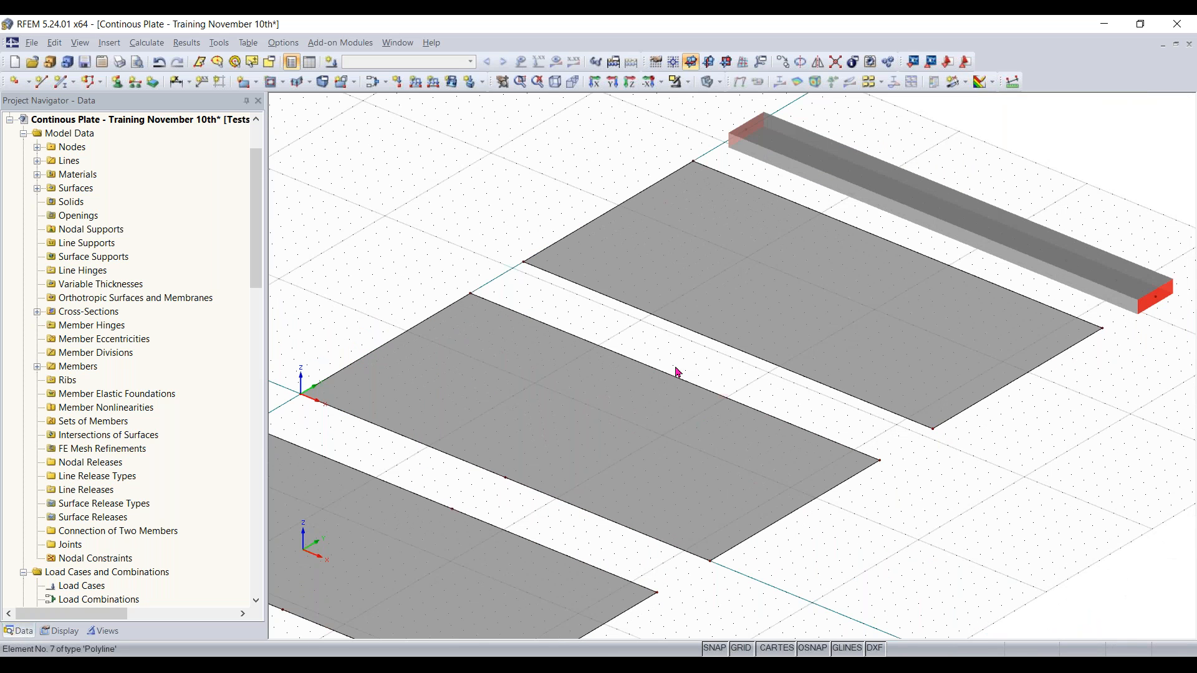
click(657, 370)
ctrl+click(718, 342)
ctrl+click(900, 248)
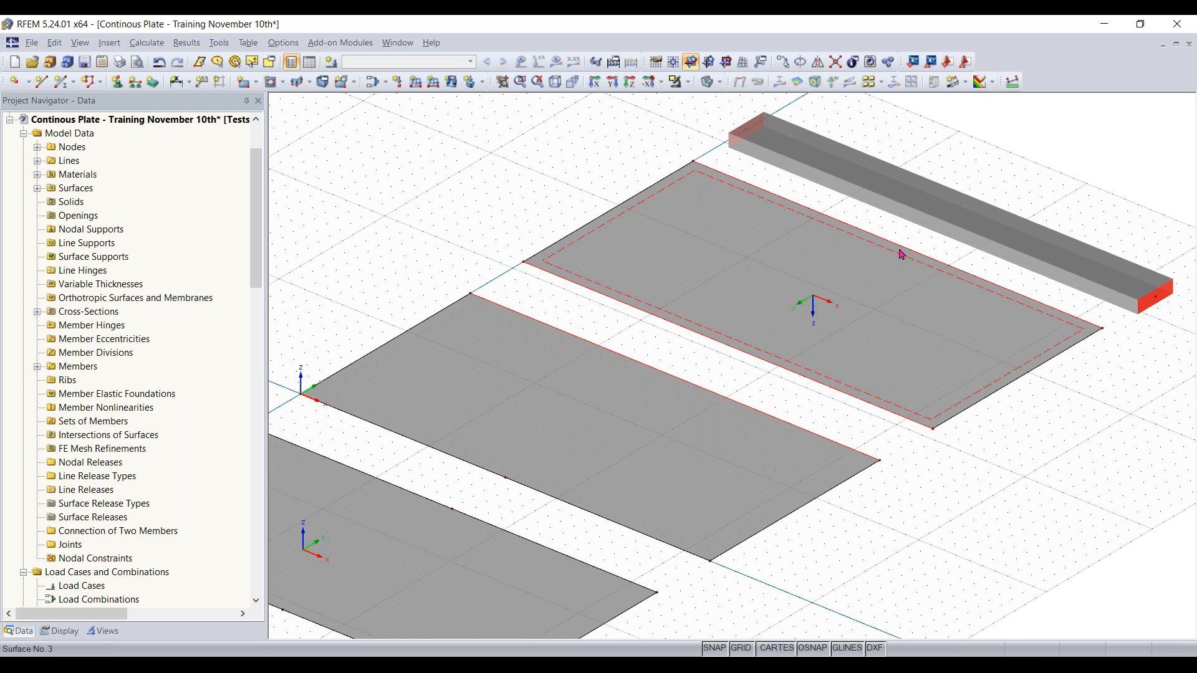
right_click(903, 252)
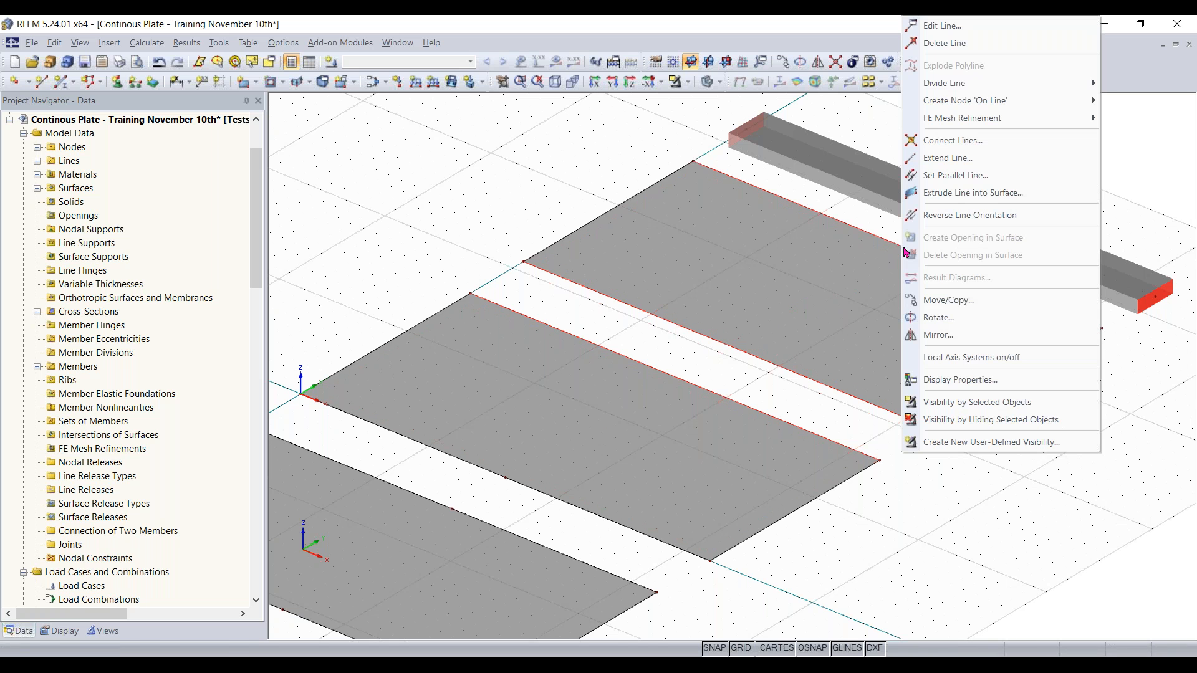
mouse_move(945, 83)
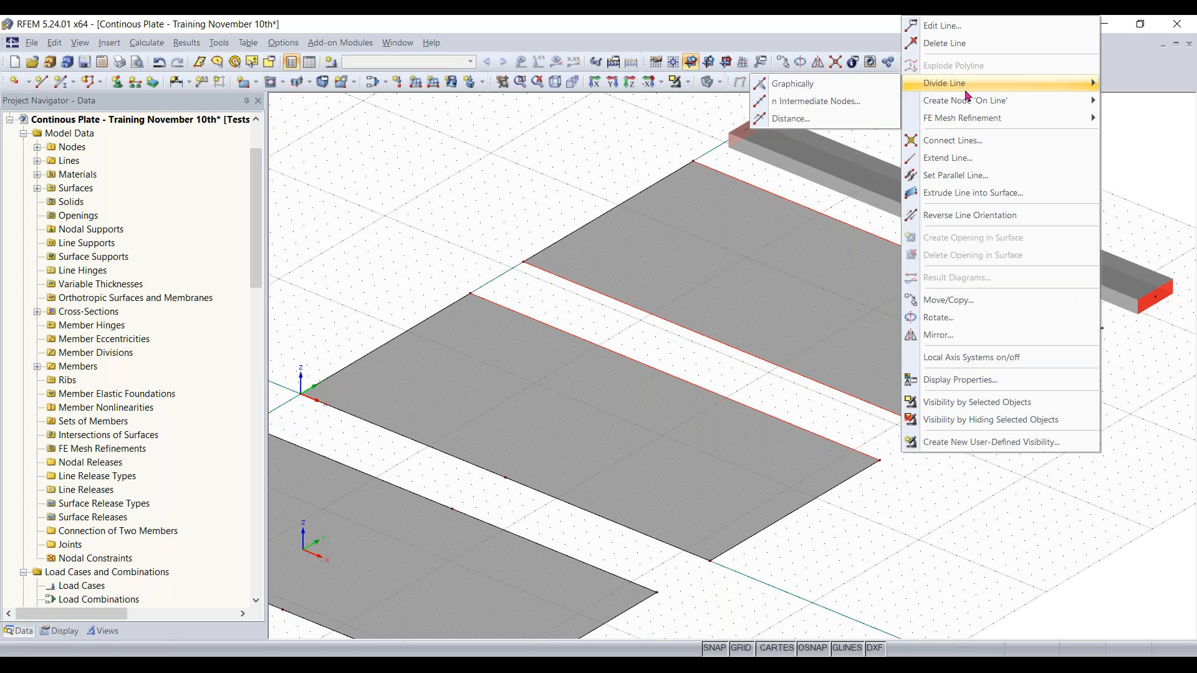
click(808, 119)
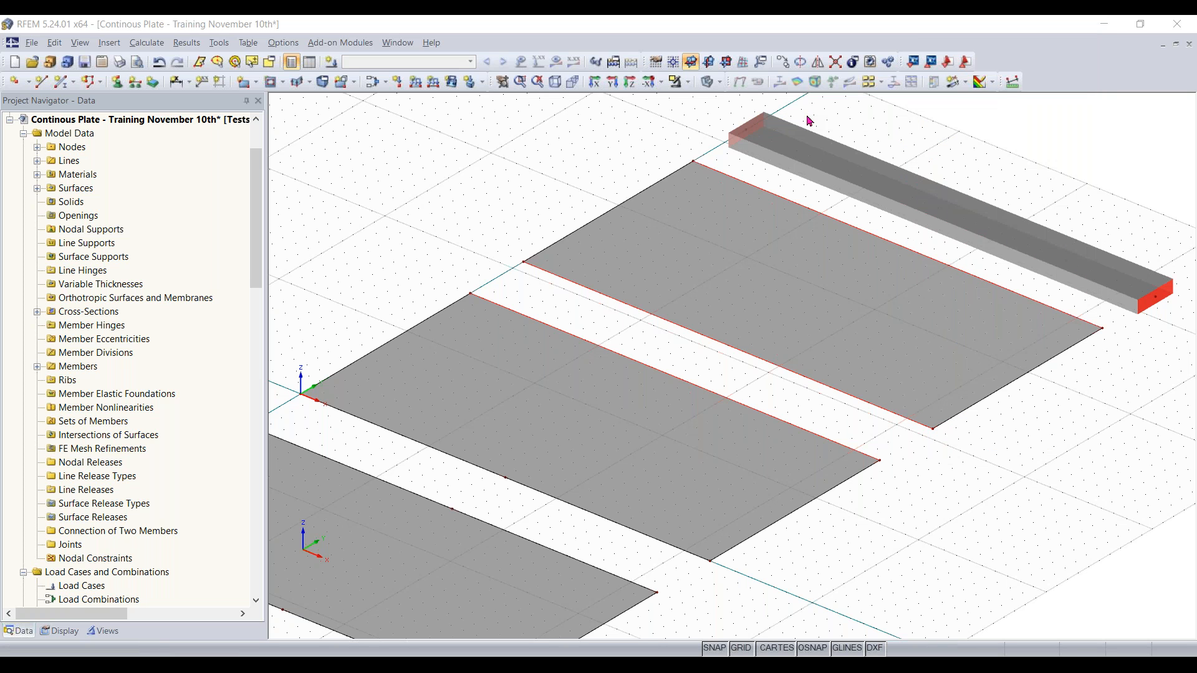
click(400, 194)
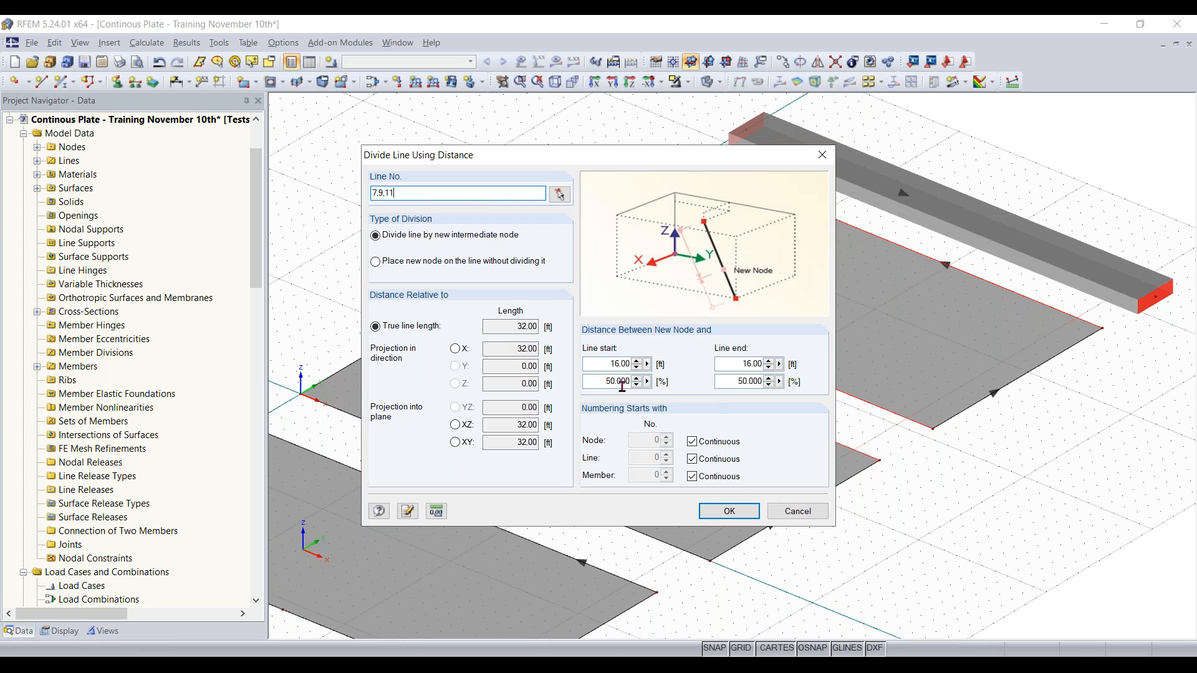
click(725, 511)
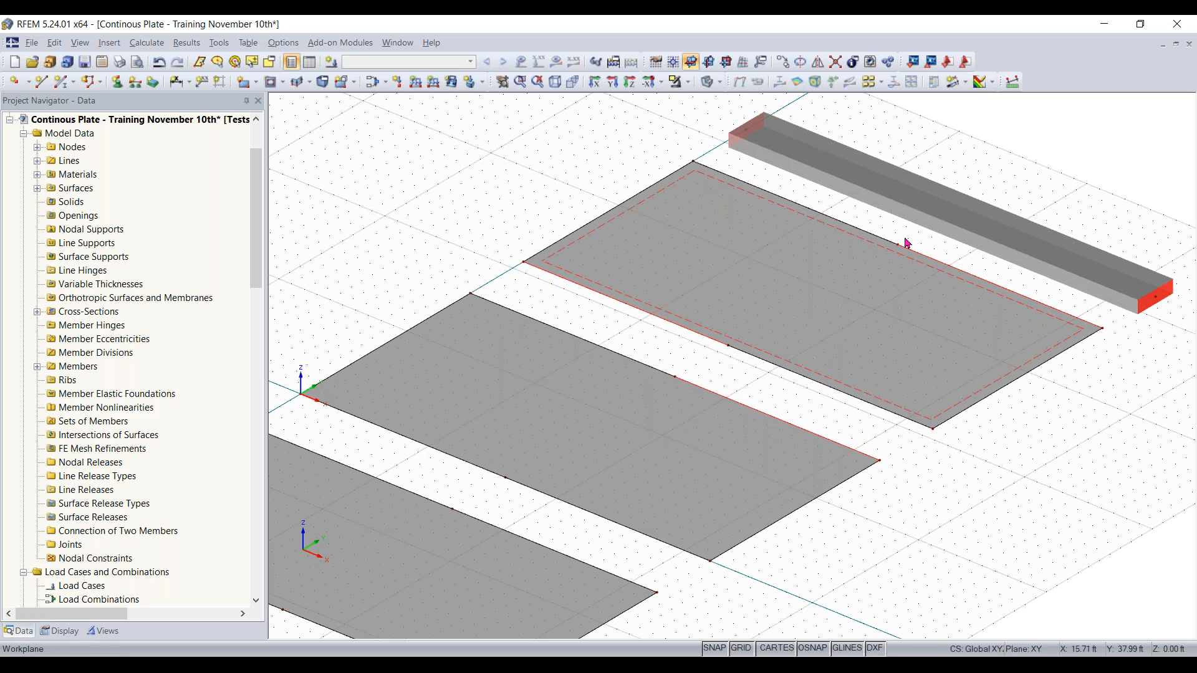
Step: Divide the beam member beyond the third surface by distance, 16 ft (50%) from its start, with a new intermediate node
scroll(999, 495, down, 1)
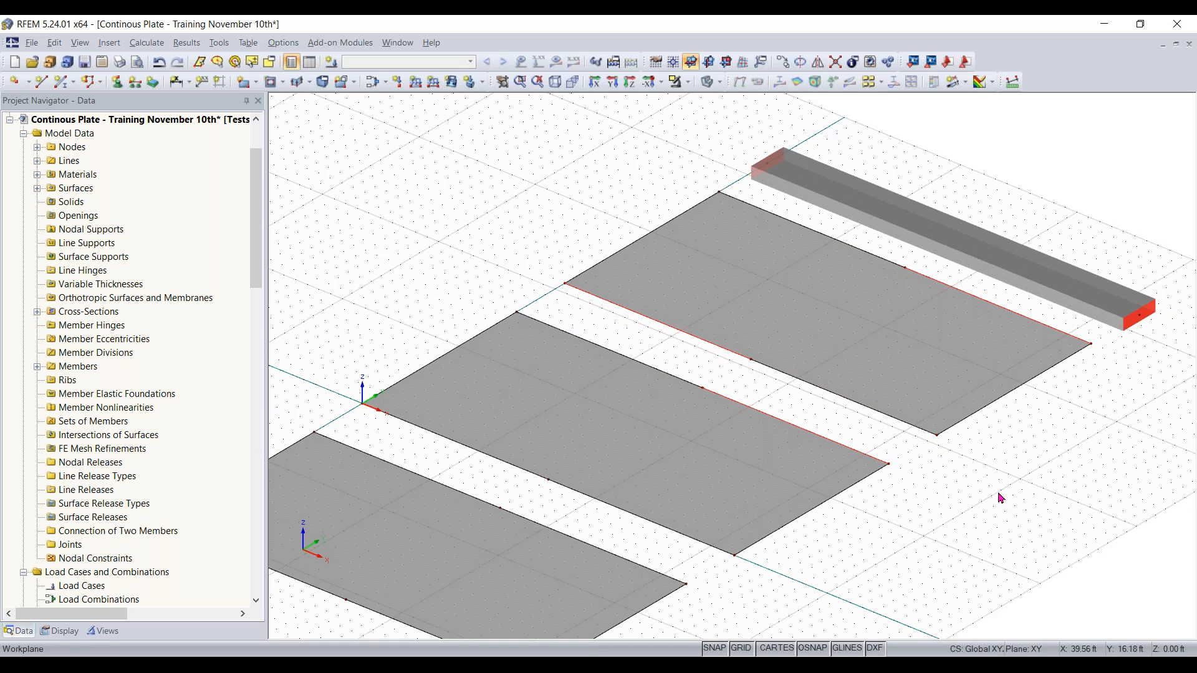
middle_drag(1044, 202, 852, 326)
right_click(768, 365)
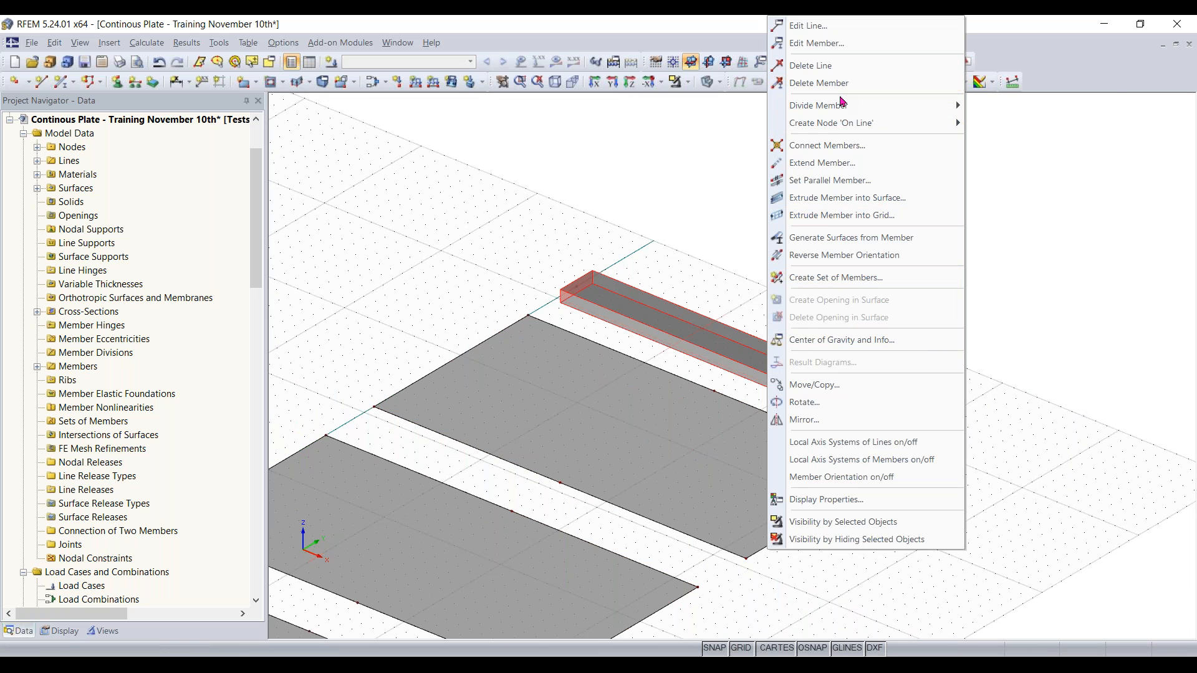
mouse_move(841, 103)
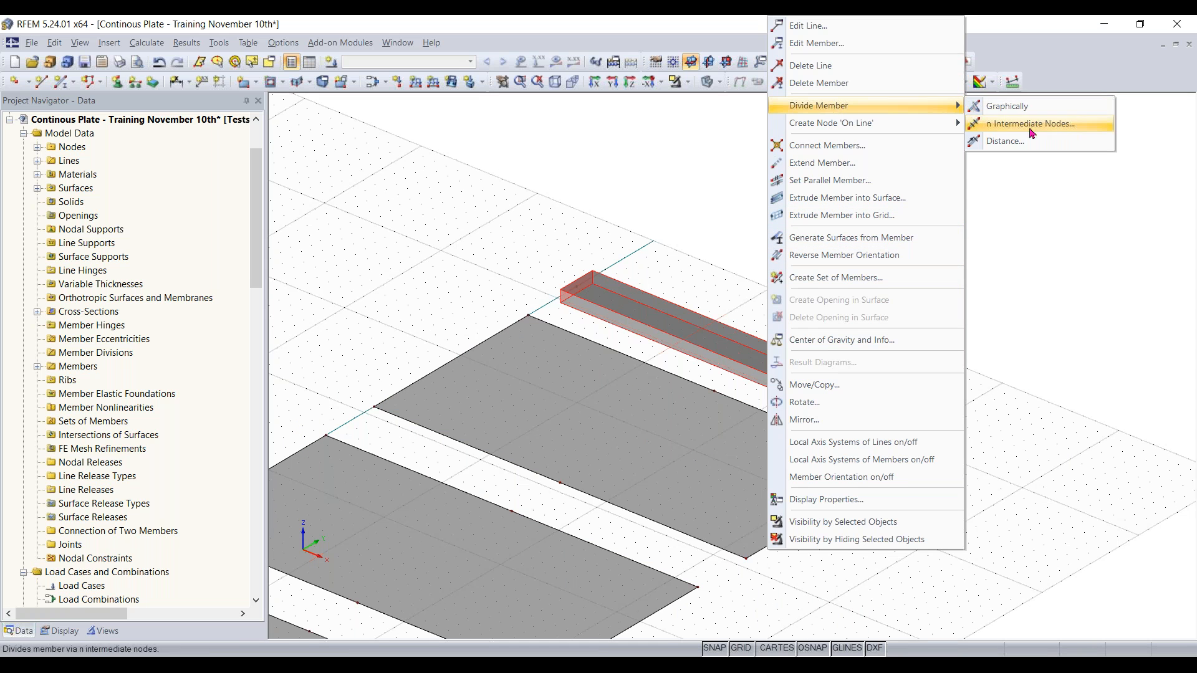
click(1013, 140)
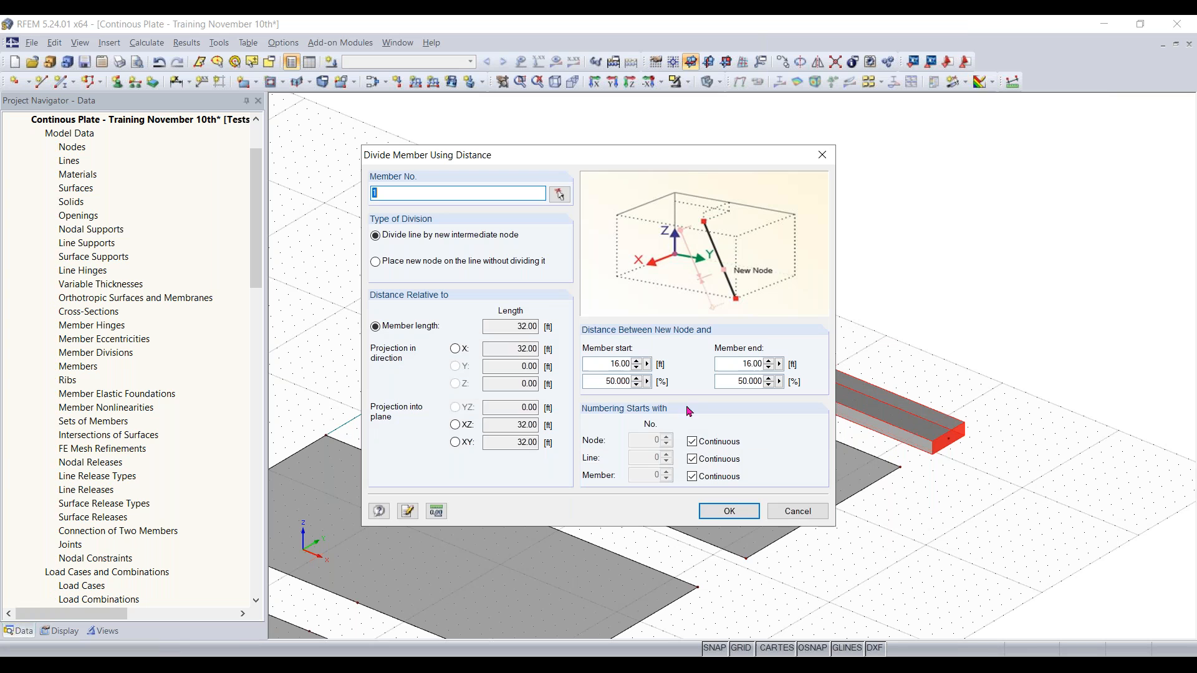
click(728, 511)
click(843, 250)
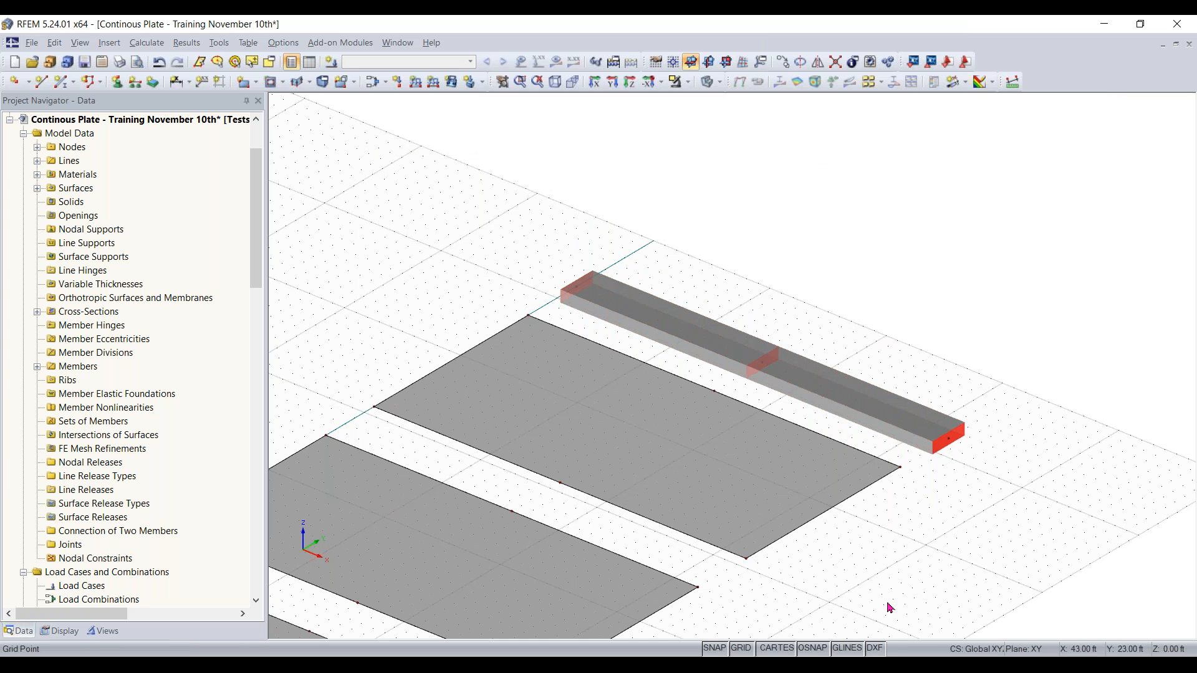
Step: Draw a straight line across the first surface between its long edges' midpoint nodes, starting at X 16, Y -21 ft
scroll(887, 606, down, 4)
middle_drag(912, 517, 970, 340)
scroll(545, 553, up, 1)
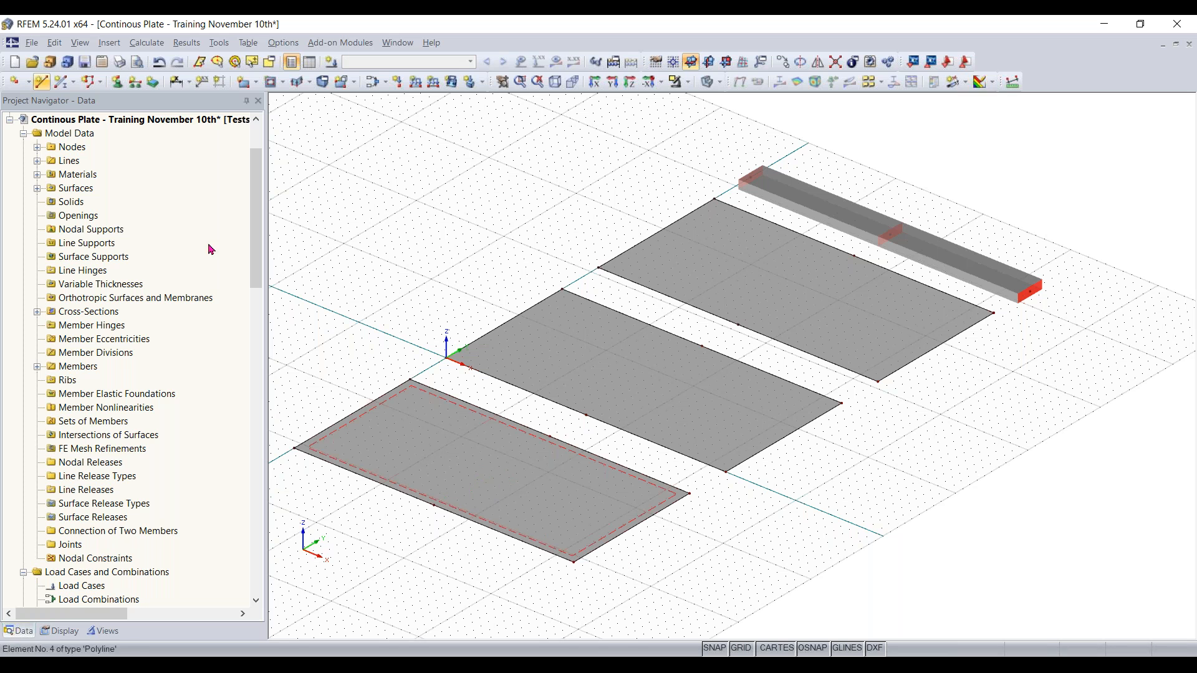
click(41, 84)
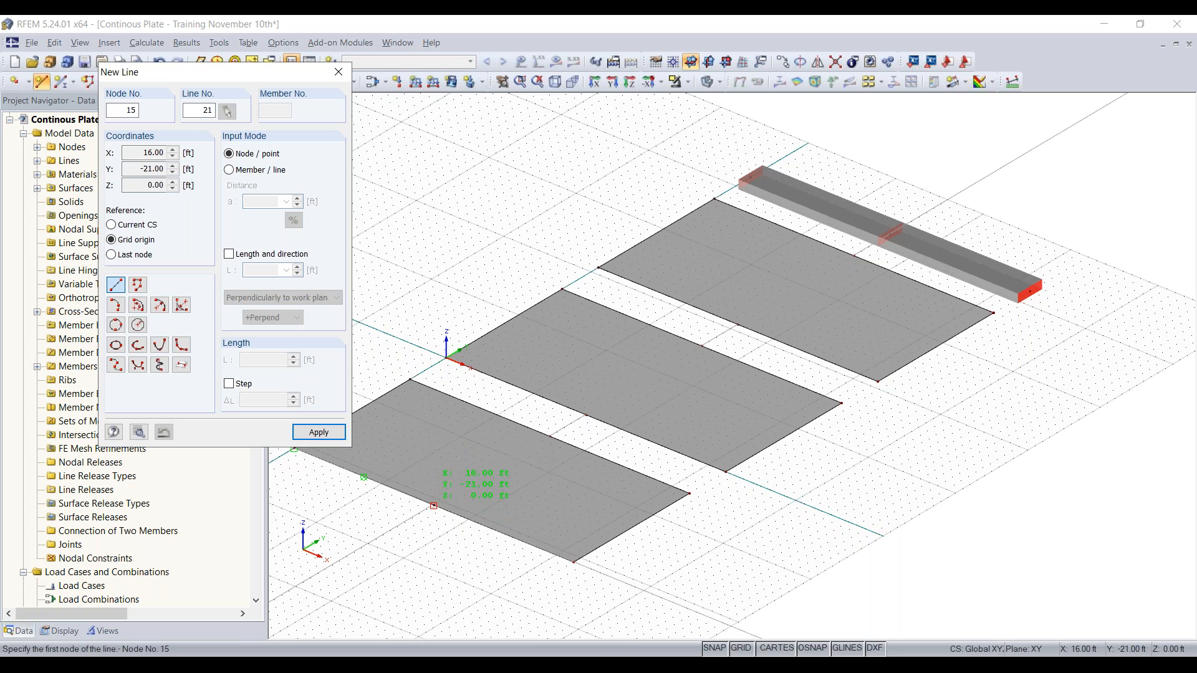
click(434, 505)
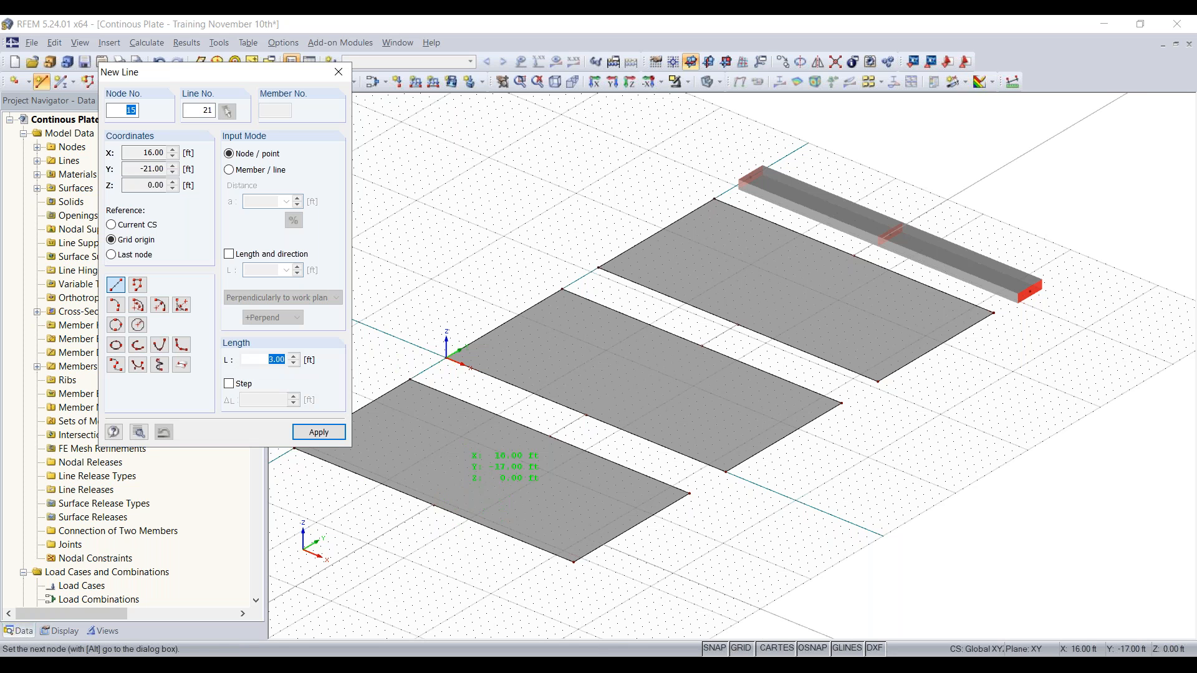
click(549, 437)
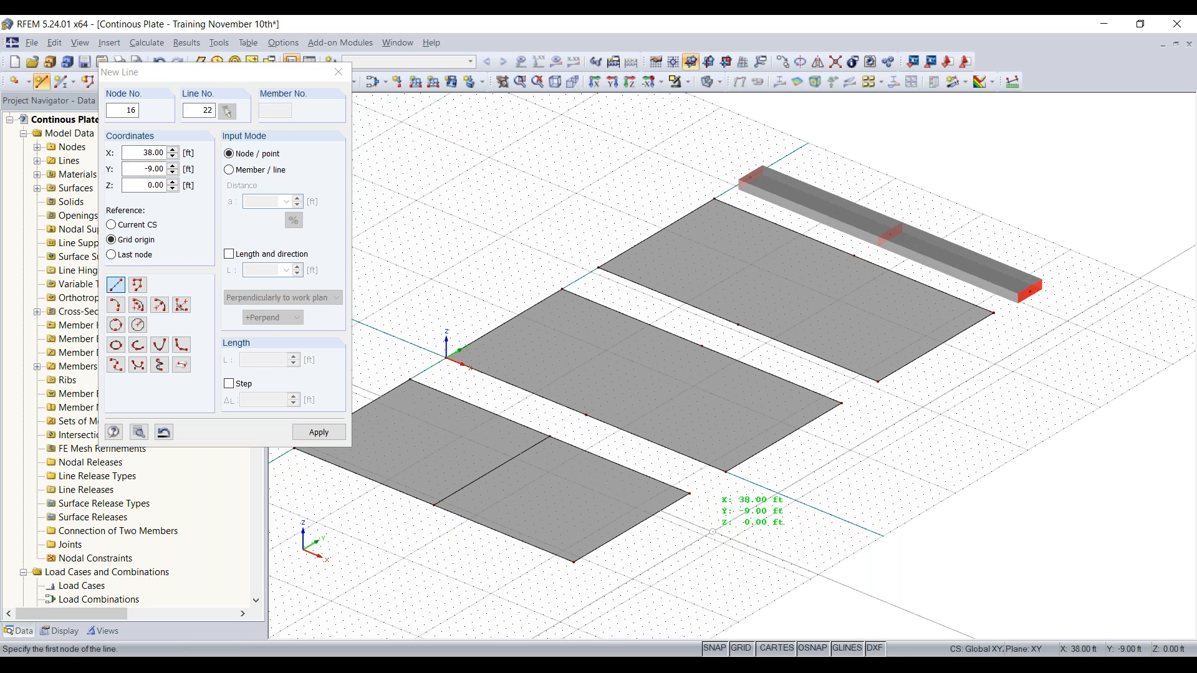
key(Escape)
scroll(486, 481, up, 2)
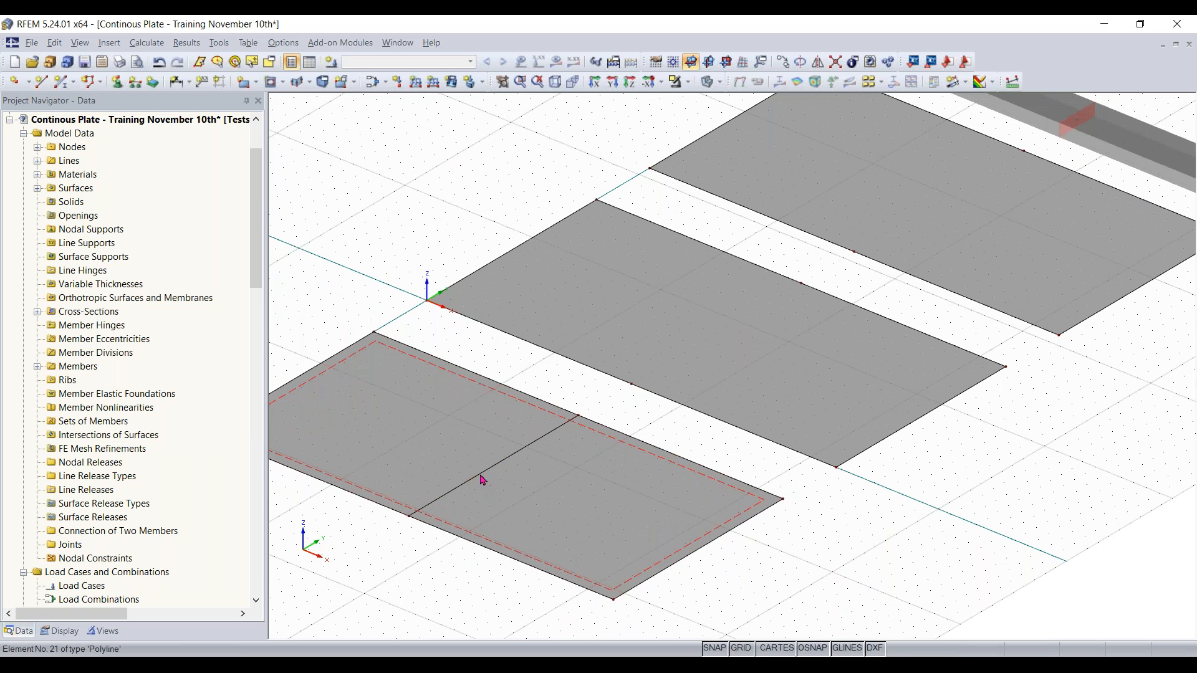
scroll(474, 536, down, 2)
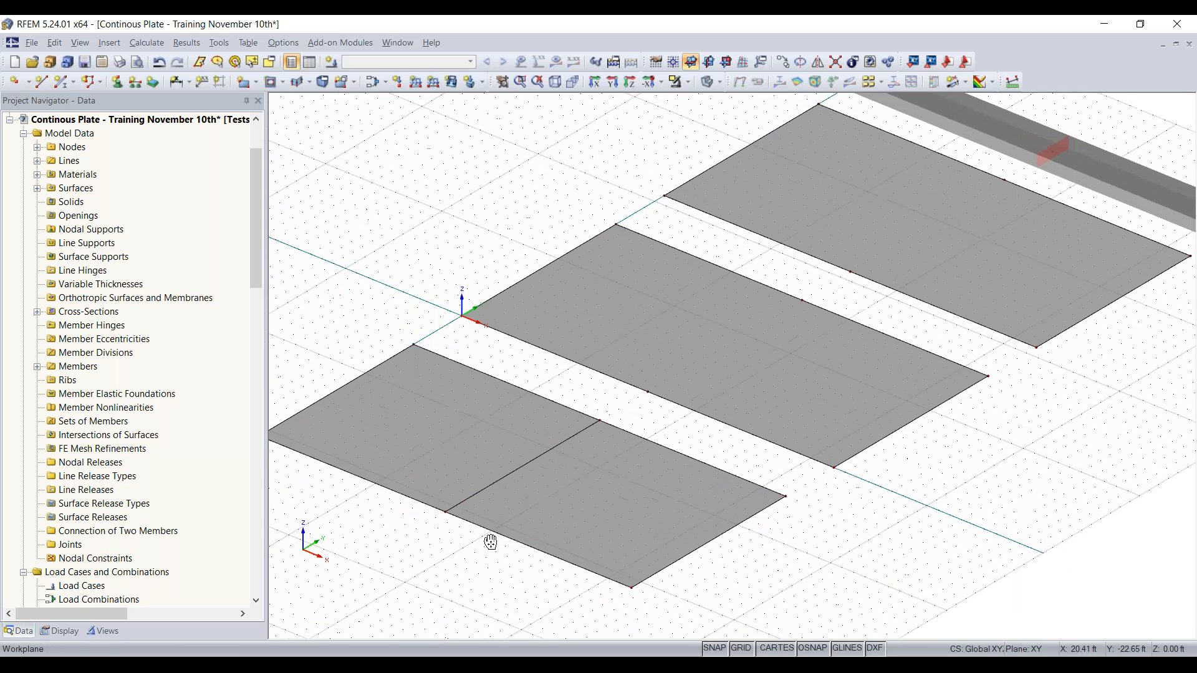
scroll(462, 508, up, 1)
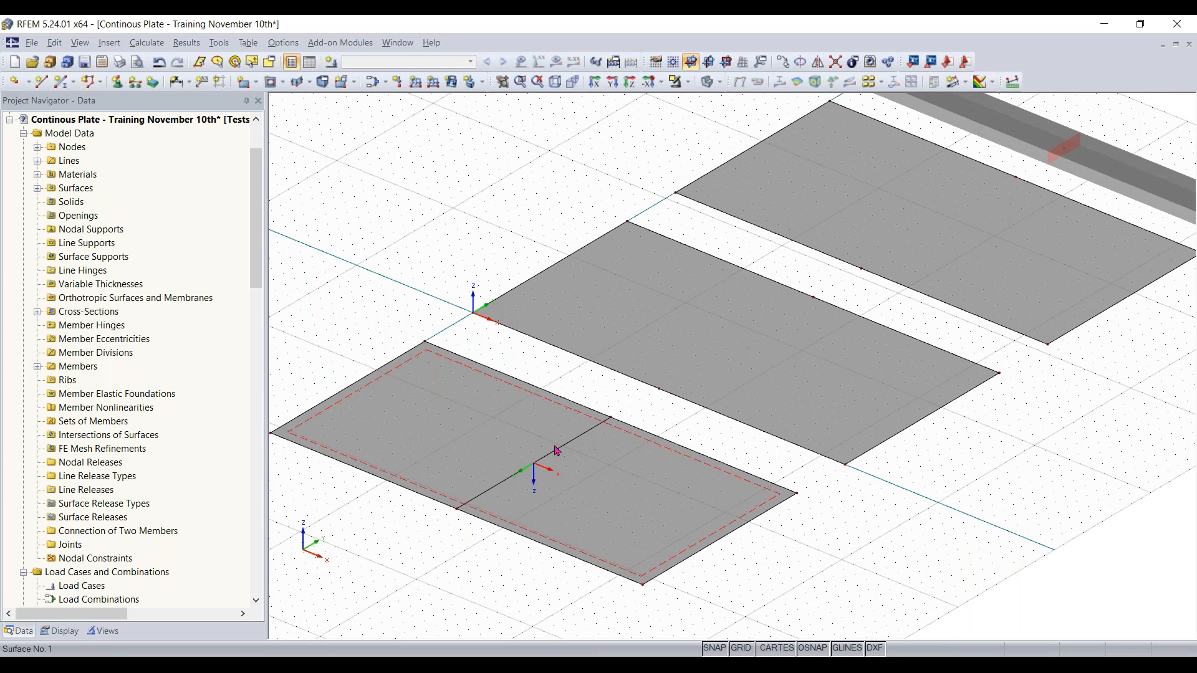
Step: Copy the first surface's crosswise midline onto the midpoint nodes of the second and third surfaces
click(997, 222)
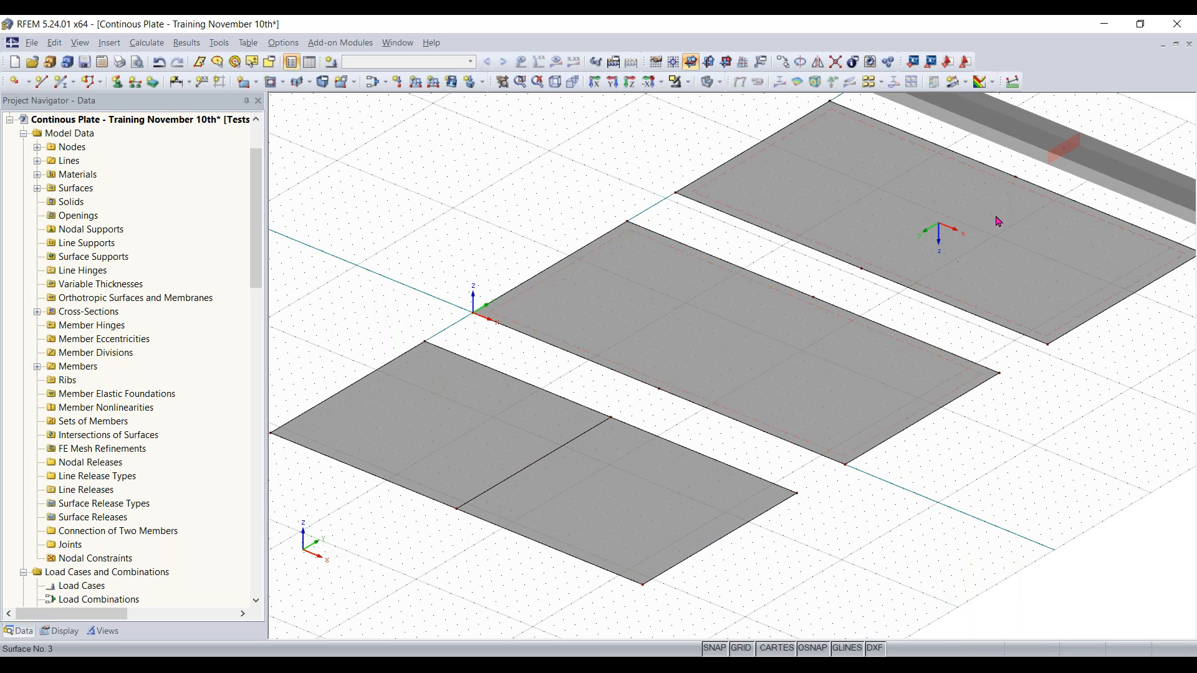
click(549, 454)
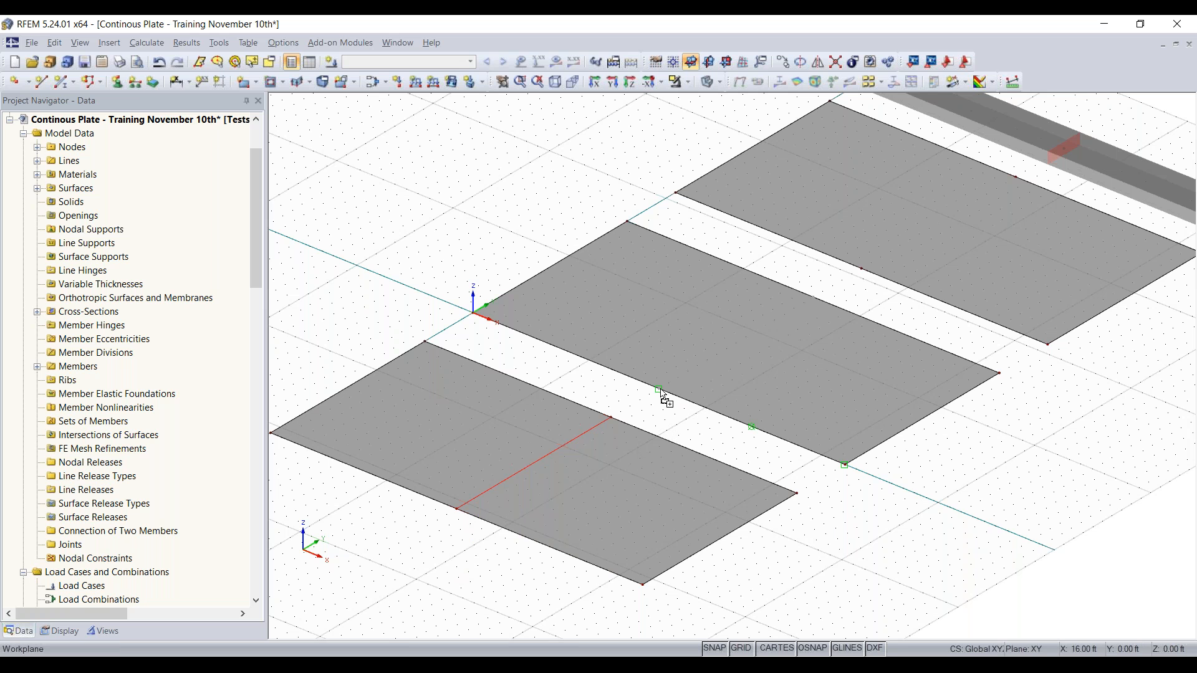
middle_drag(660, 396, 510, 502)
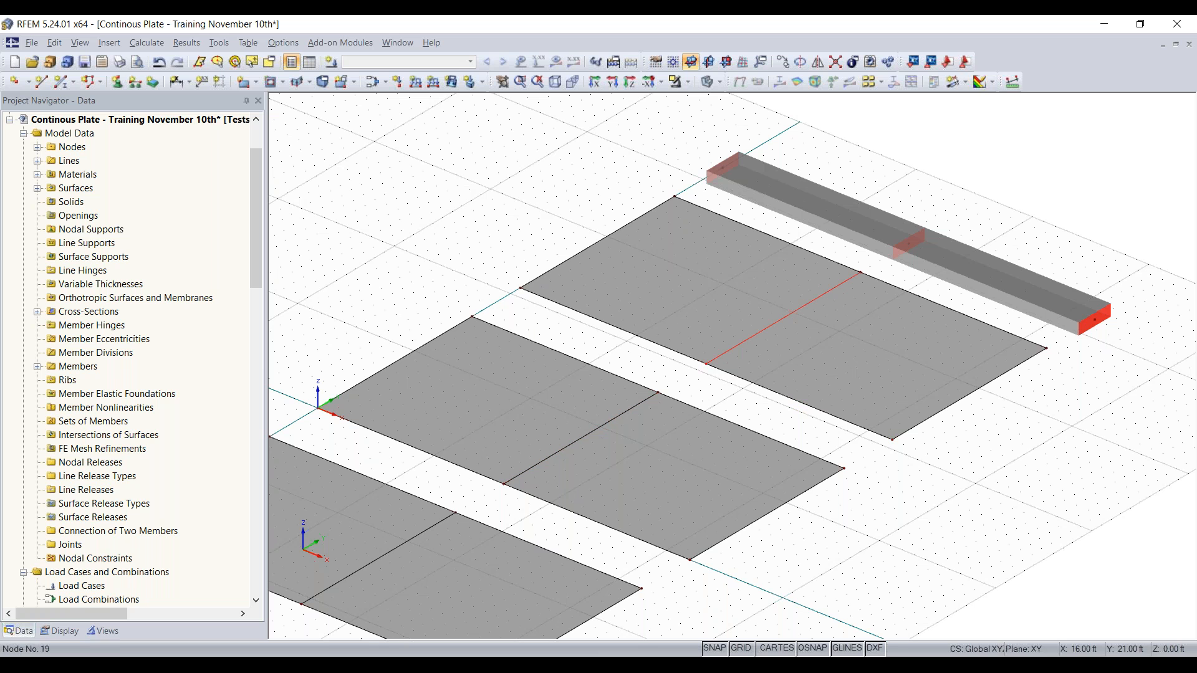
scroll(786, 468, down, 3)
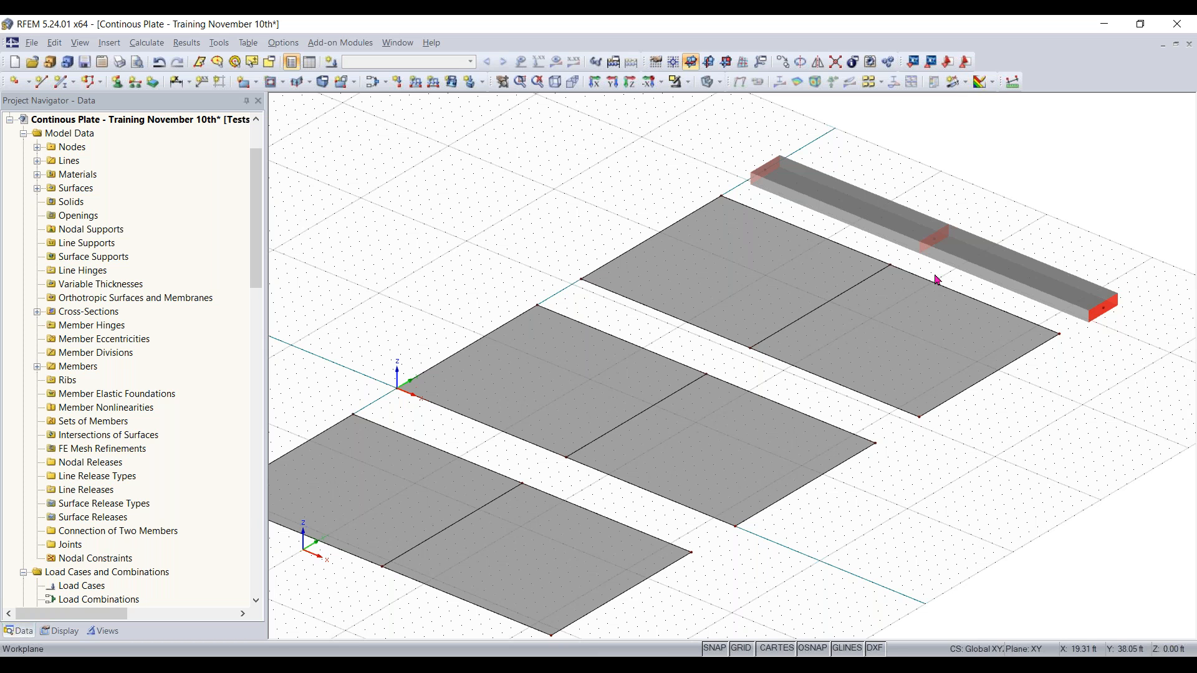
Step: Define a global Hinged line support and place it on the first surface's midline and both short edges
middle_drag(705, 553, 856, 448)
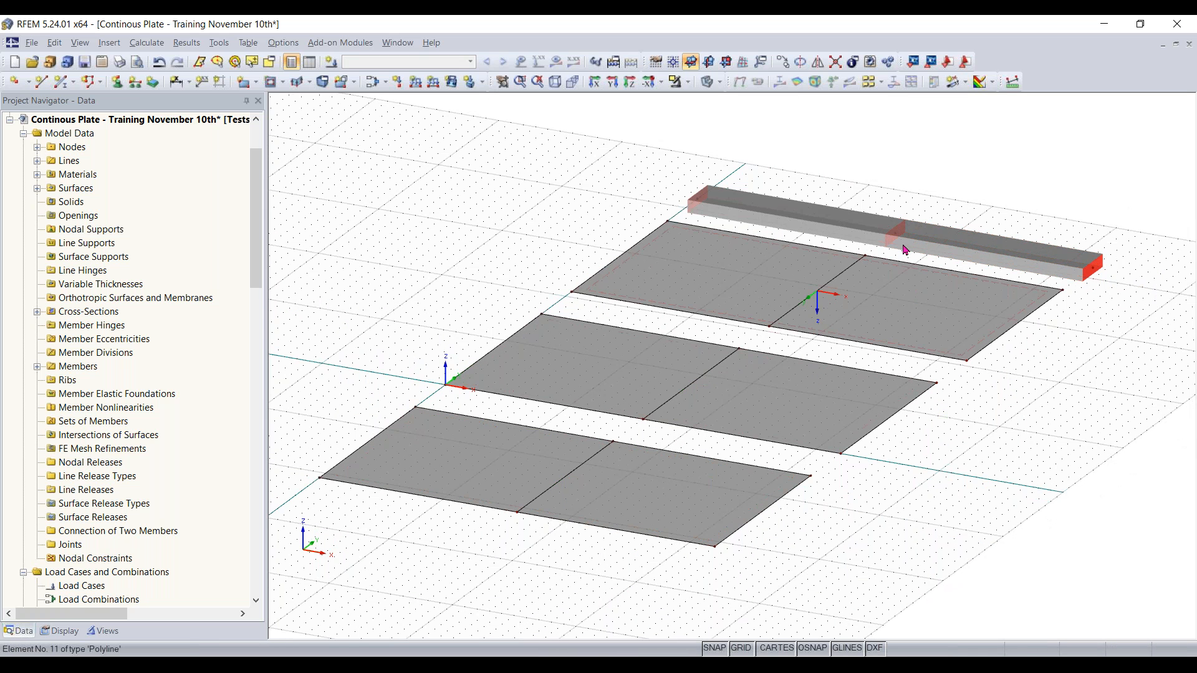
ctrl+middle_drag(948, 565, 922, 568)
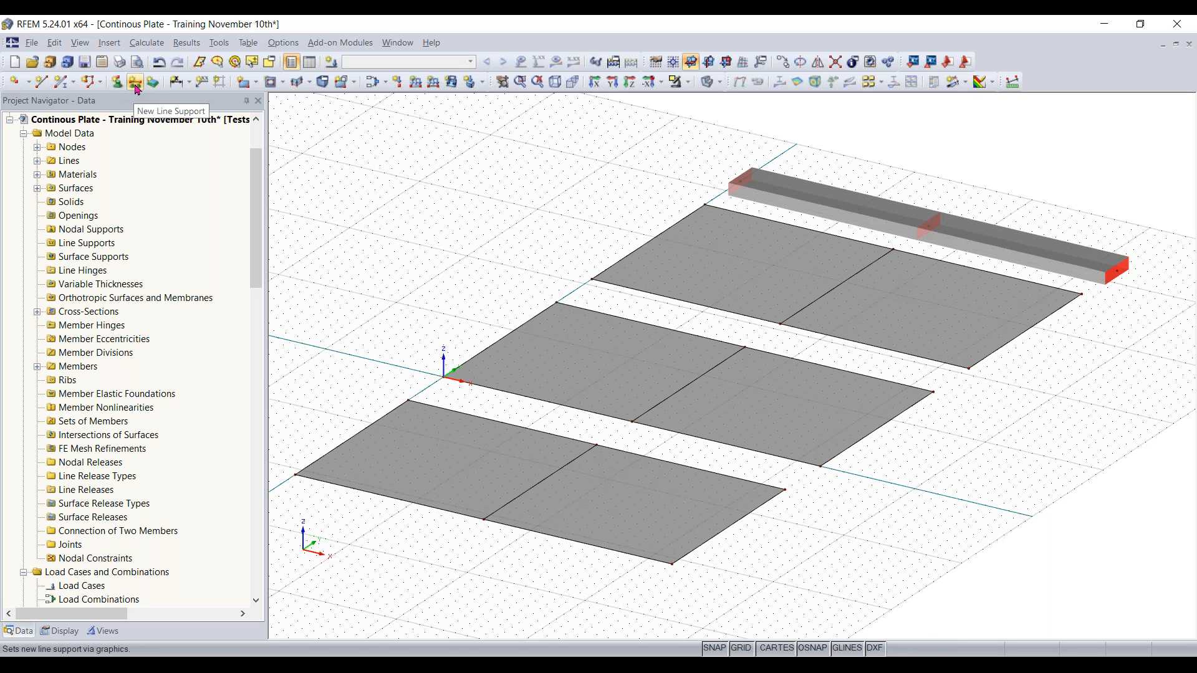
click(136, 82)
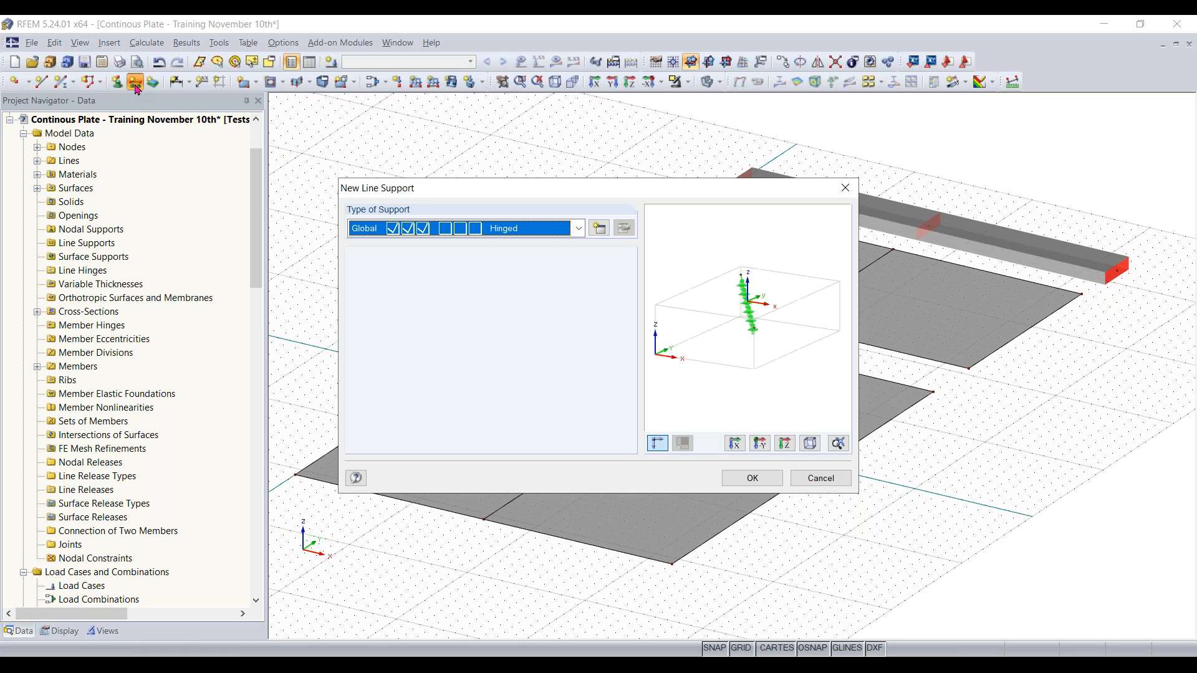
drag(610, 195, 622, 171)
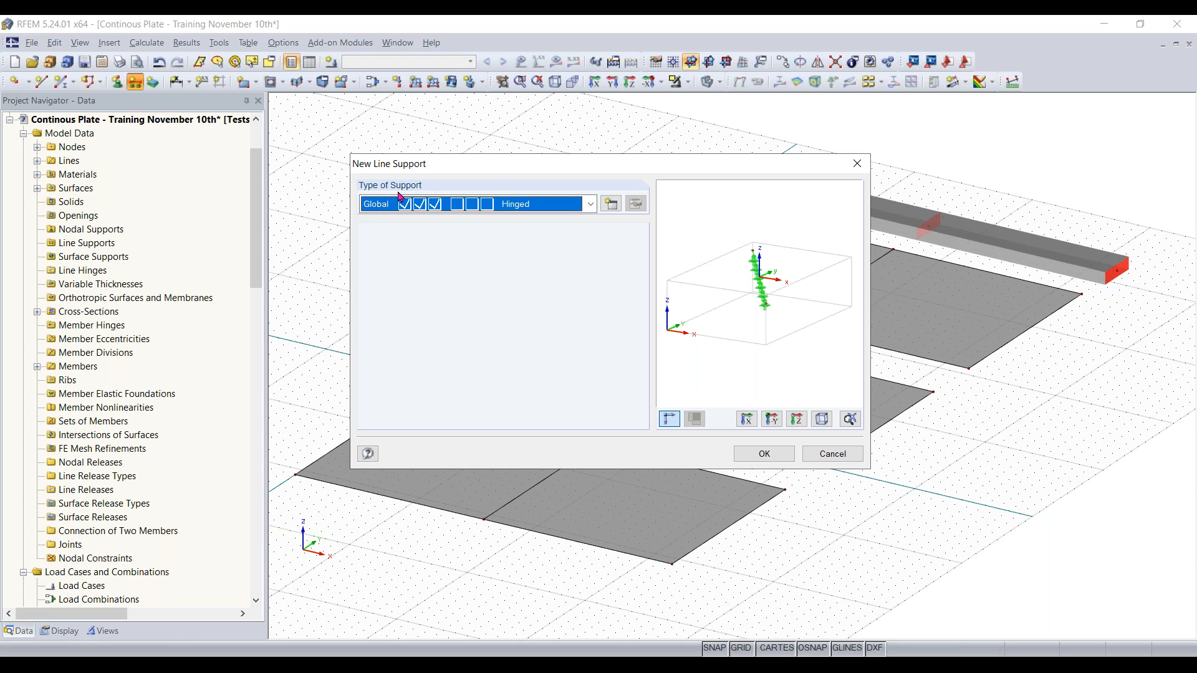
click(591, 204)
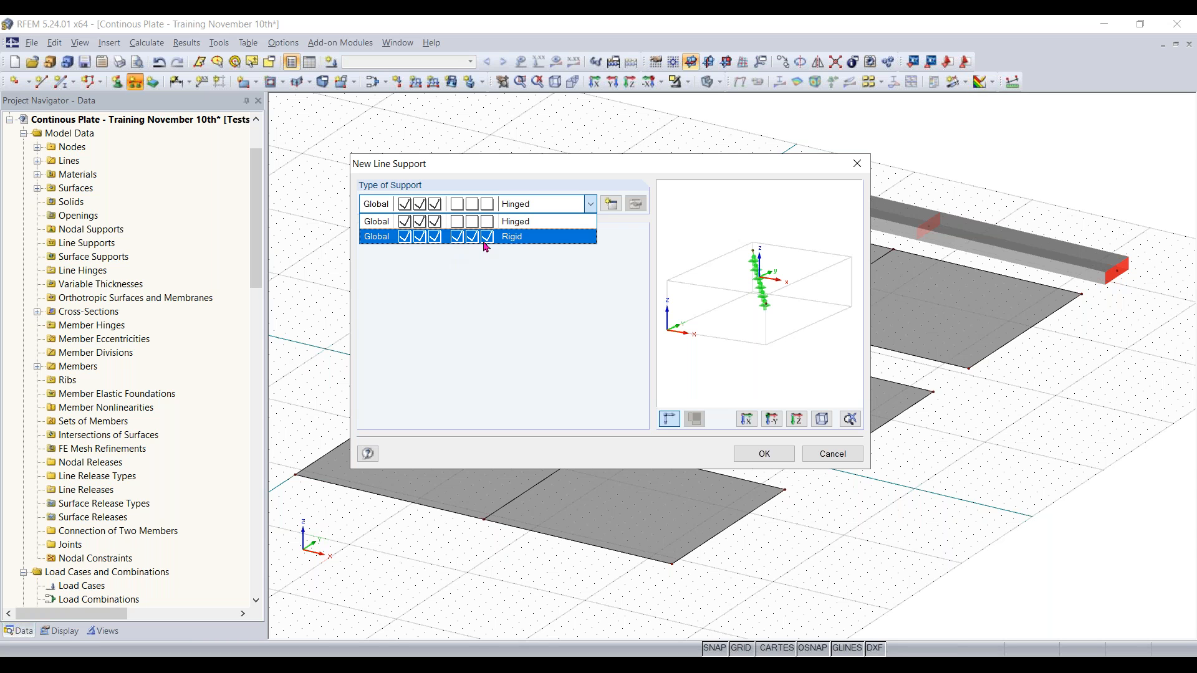
click(521, 223)
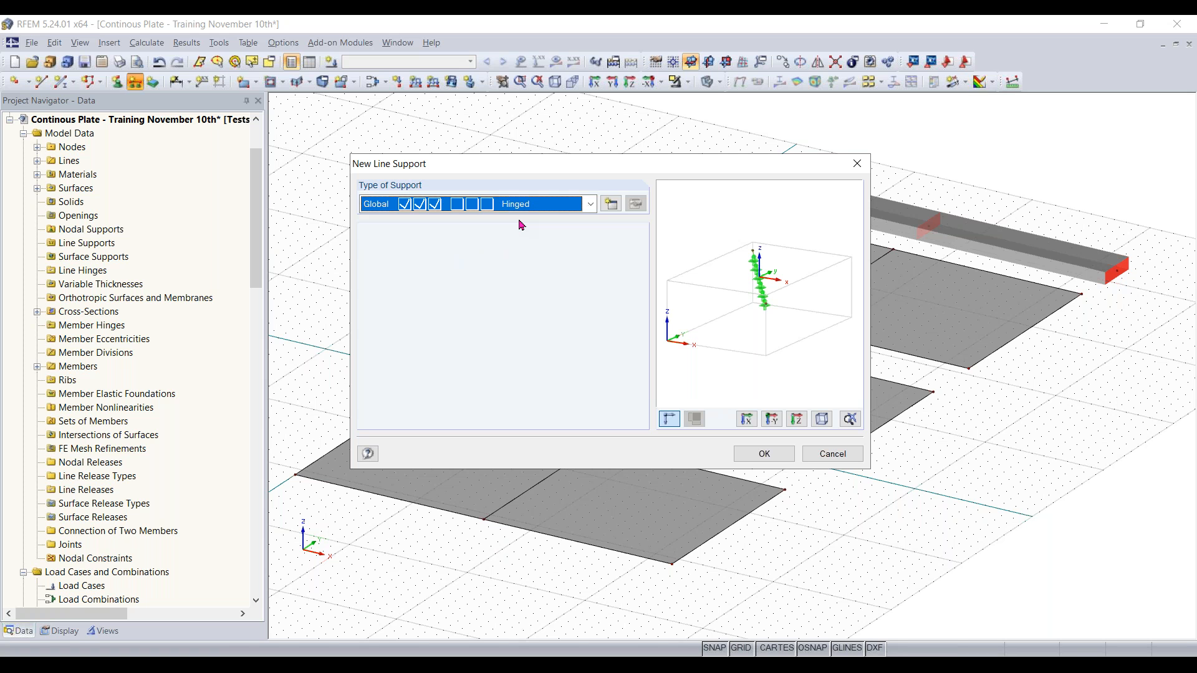
click(774, 460)
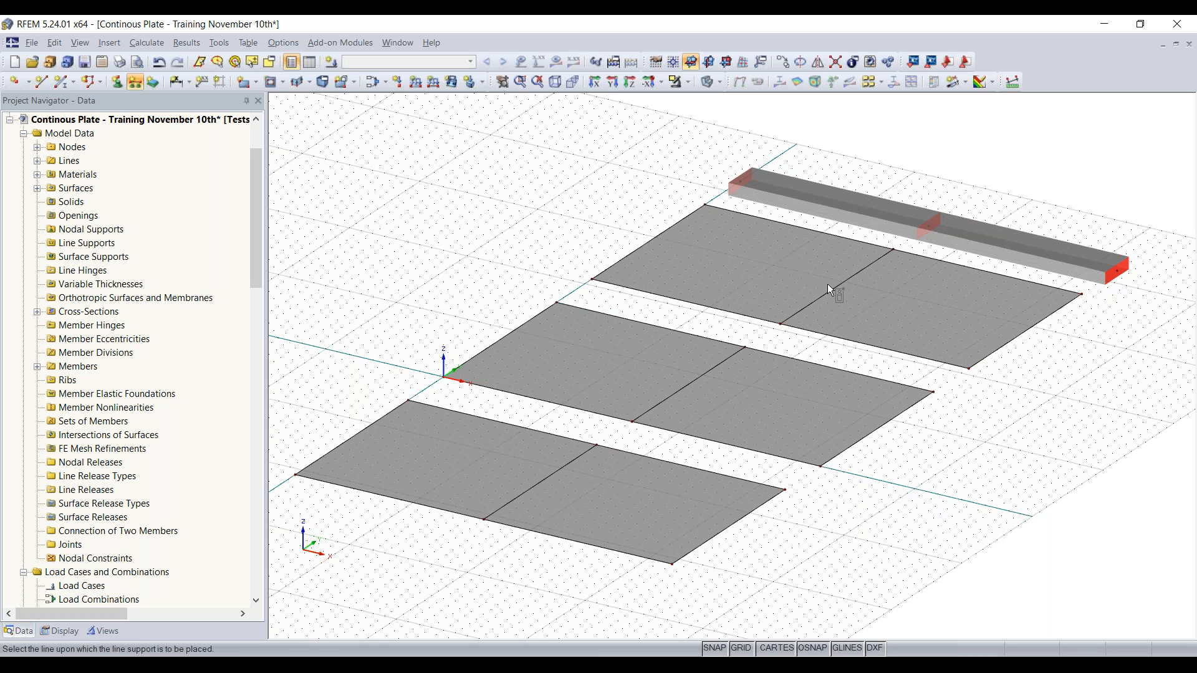
click(725, 531)
click(546, 478)
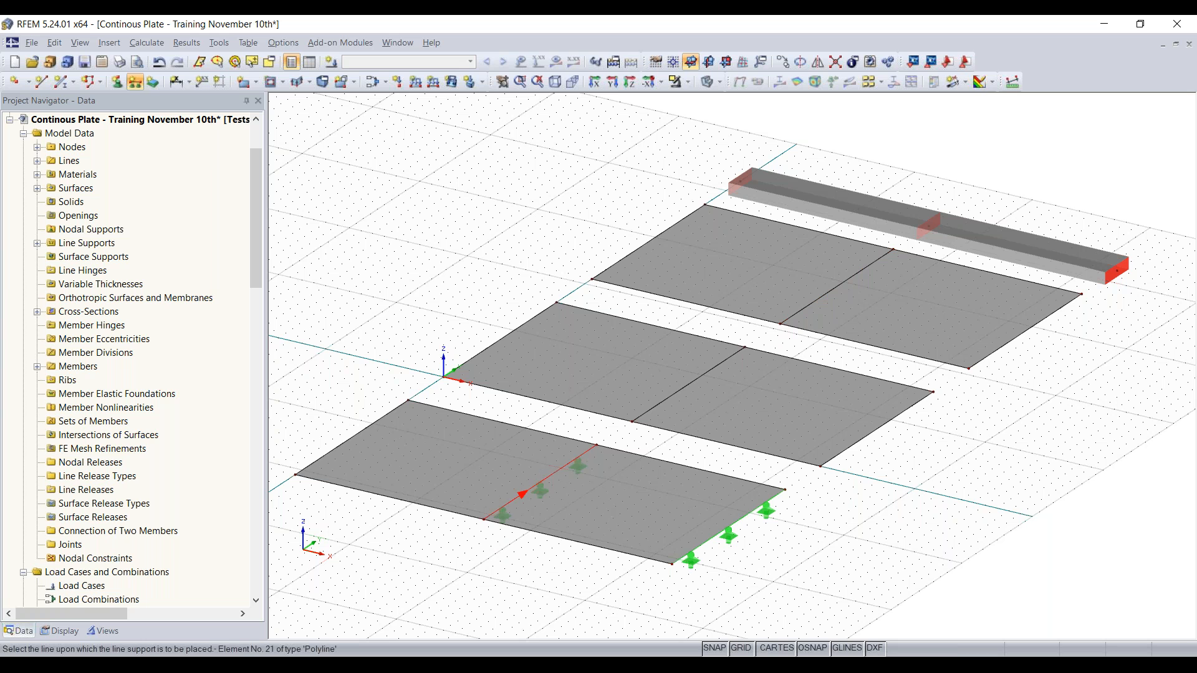
click(357, 438)
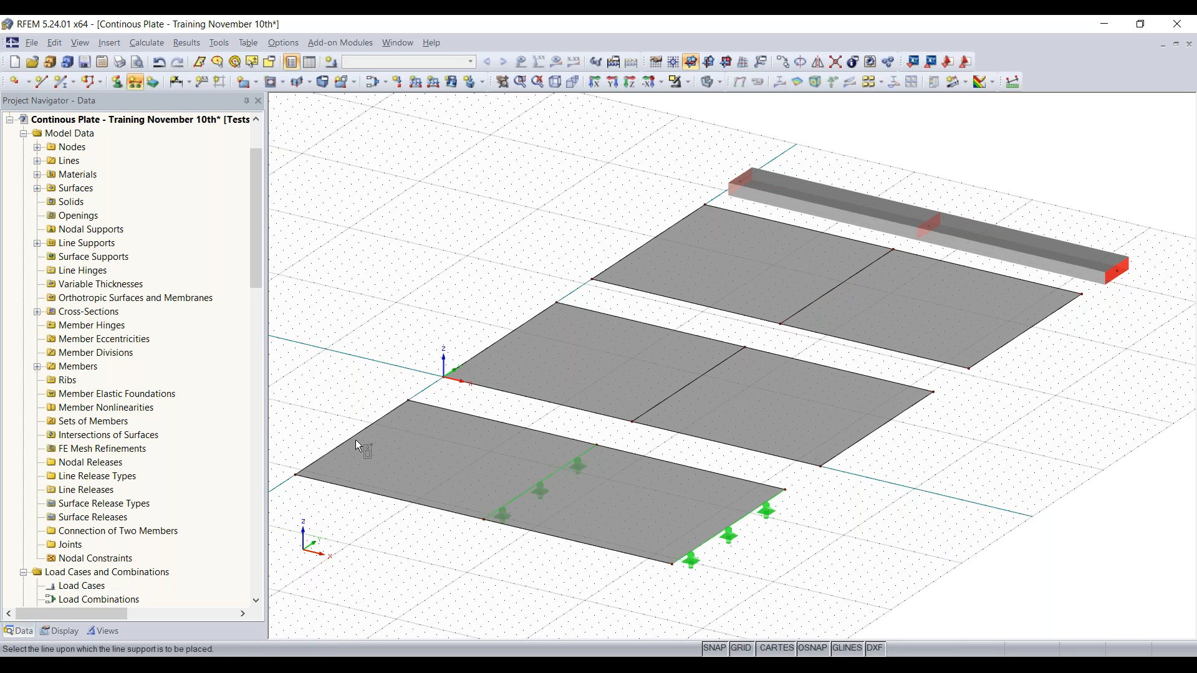
Step: Apply the same hinged line support to the short edges and midlines of the second and third surfaces
click(499, 339)
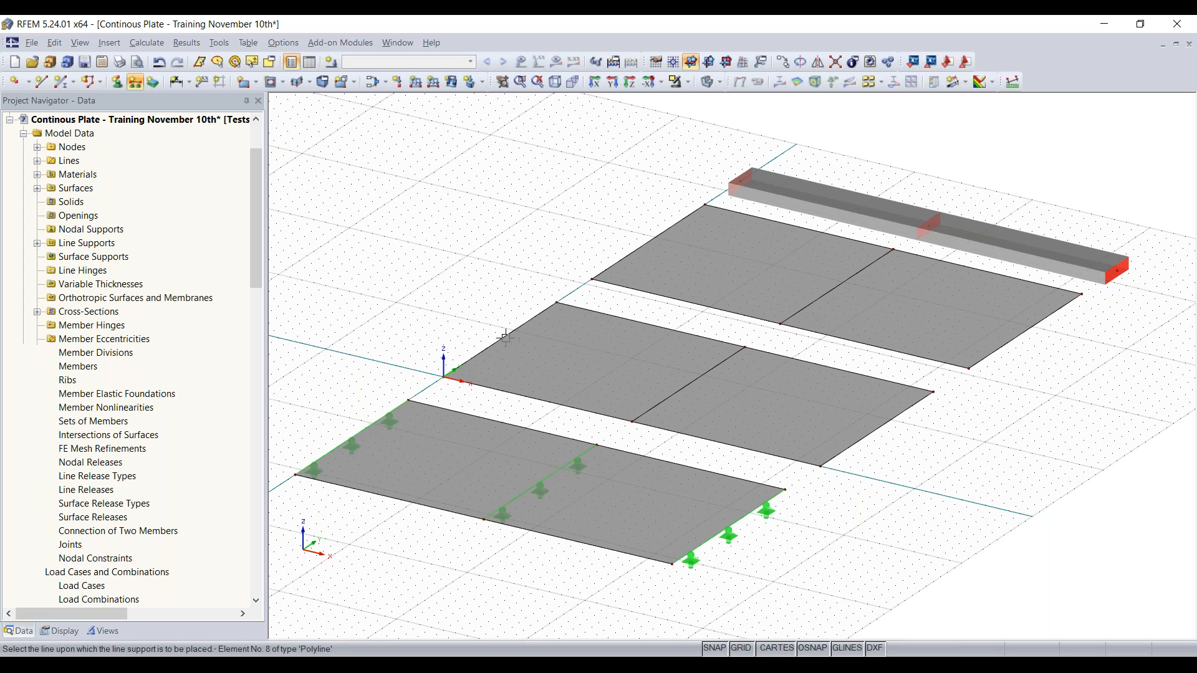
click(672, 387)
click(879, 426)
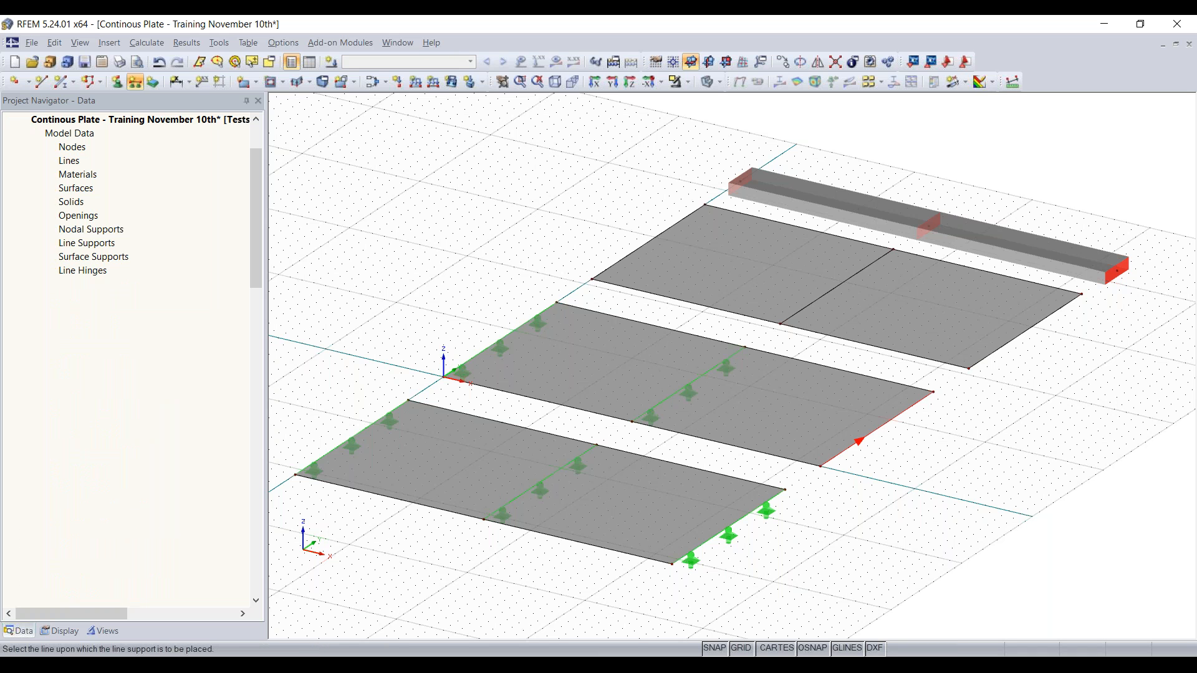
click(1009, 349)
click(806, 306)
click(638, 253)
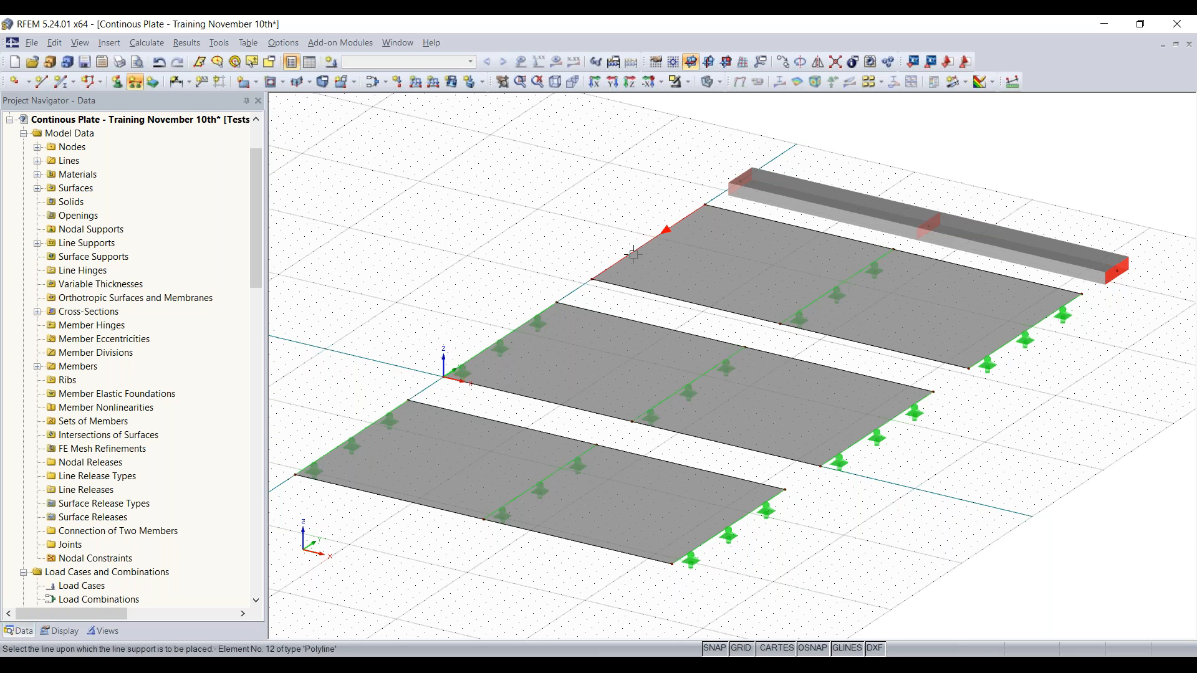
right_click(562, 227)
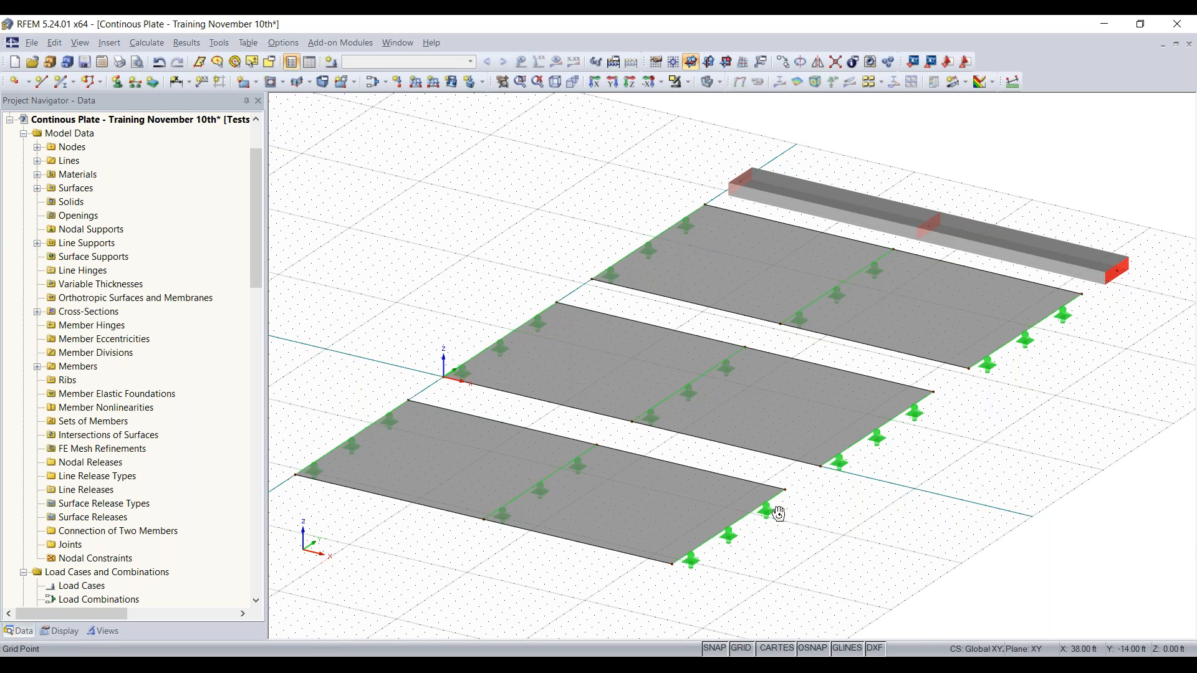
Step: Examine the line support on the first surface's short edge up close, and review the supports across all three surfaces
ctrl+middle_drag(791, 543, 759, 487)
scroll(689, 489, up, 5)
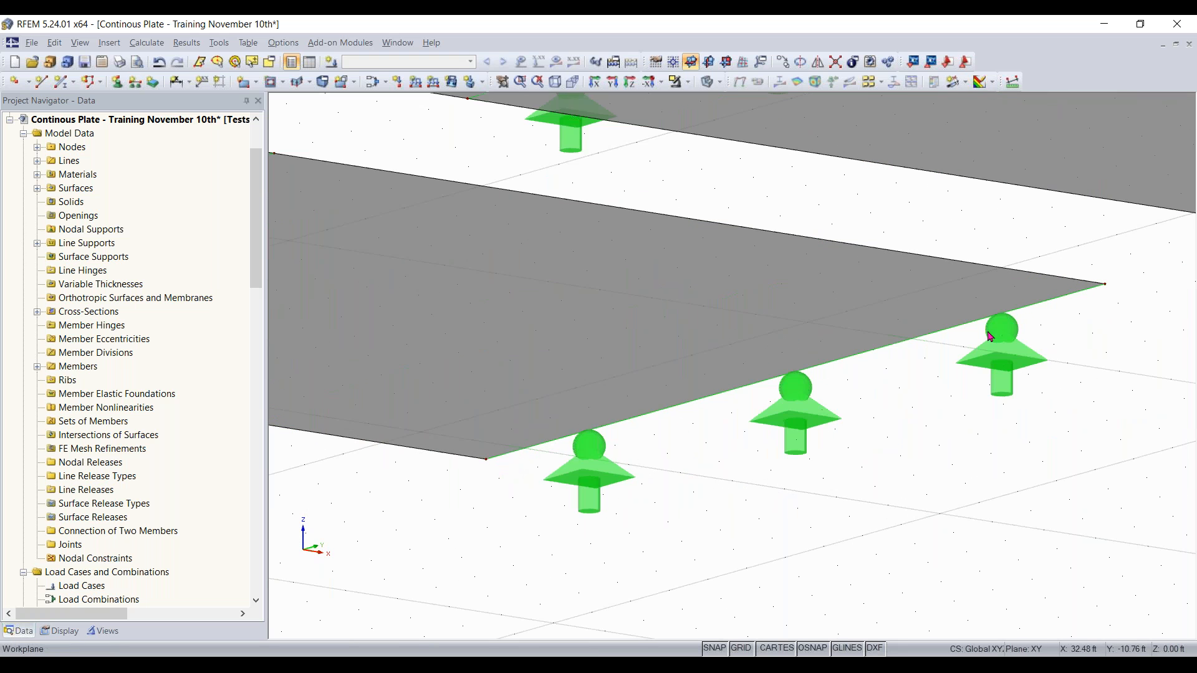
click(792, 405)
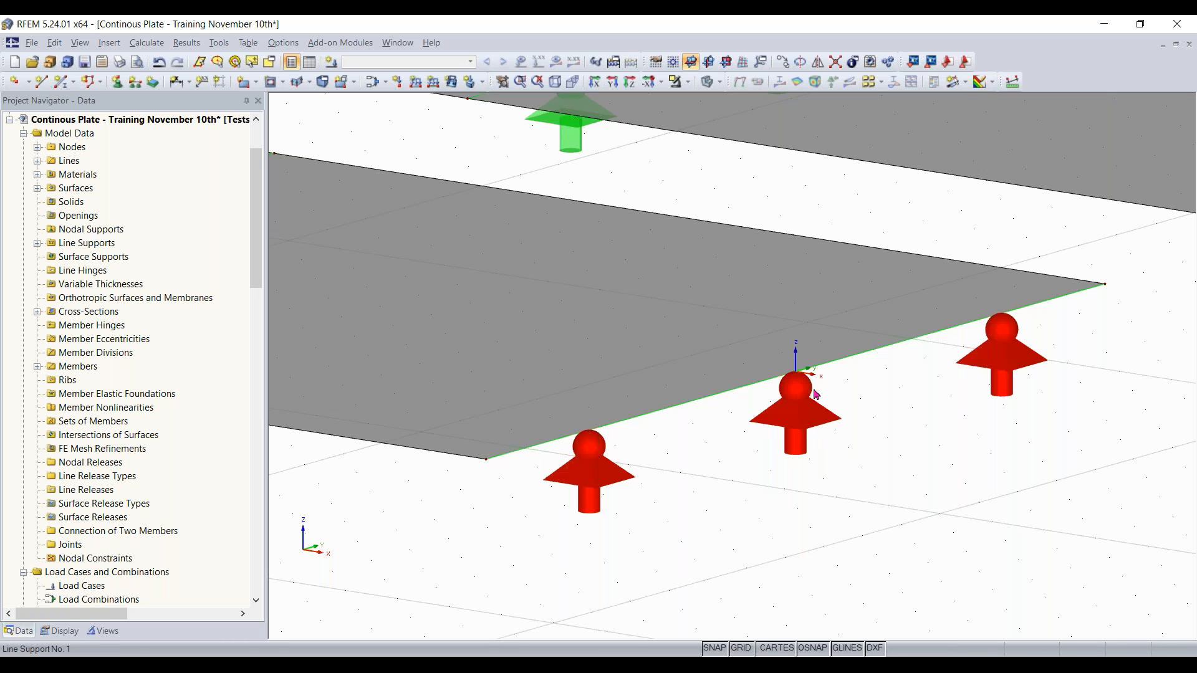
scroll(798, 430, down, 8)
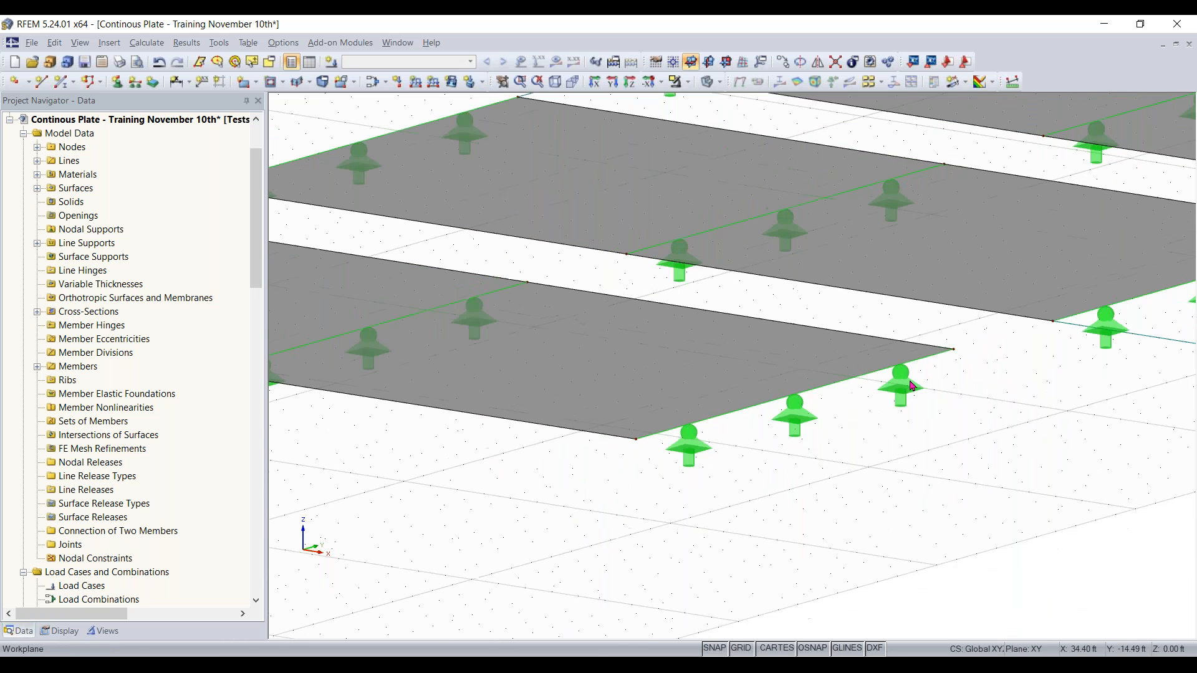
scroll(456, 487, down, 3)
middle_drag(452, 487, 657, 602)
scroll(586, 543, down, 2)
scroll(996, 484, down, 3)
middle_drag(970, 494, 704, 560)
ctrl+middle_drag(704, 560, 650, 568)
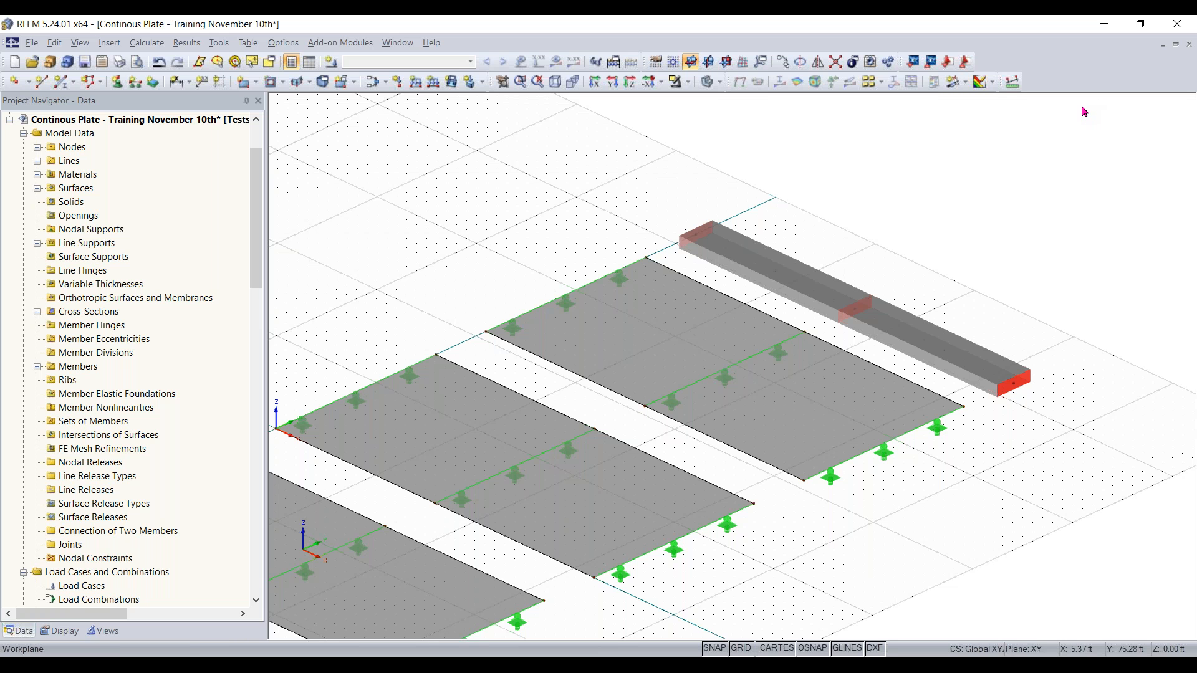
scroll(788, 484, down, 1)
middle_drag(790, 484, 888, 396)
scroll(877, 414, down, 1)
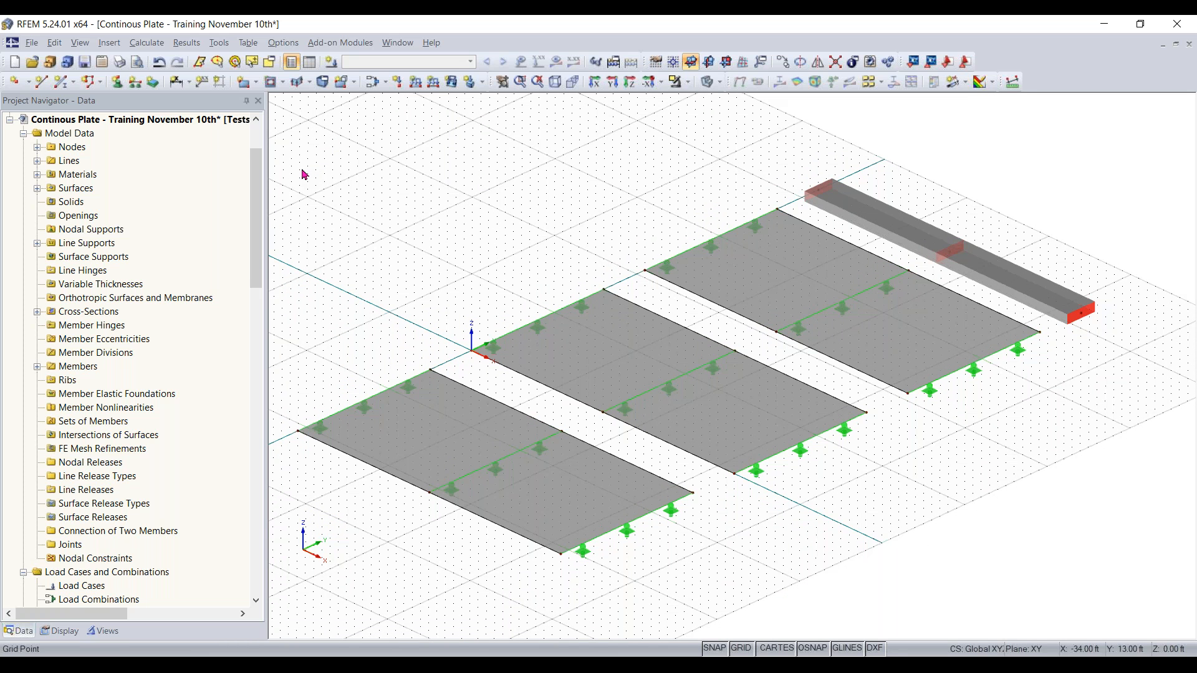
Step: Examine the available line support types and the support and restraint conditions offered for a custom line support
click(135, 83)
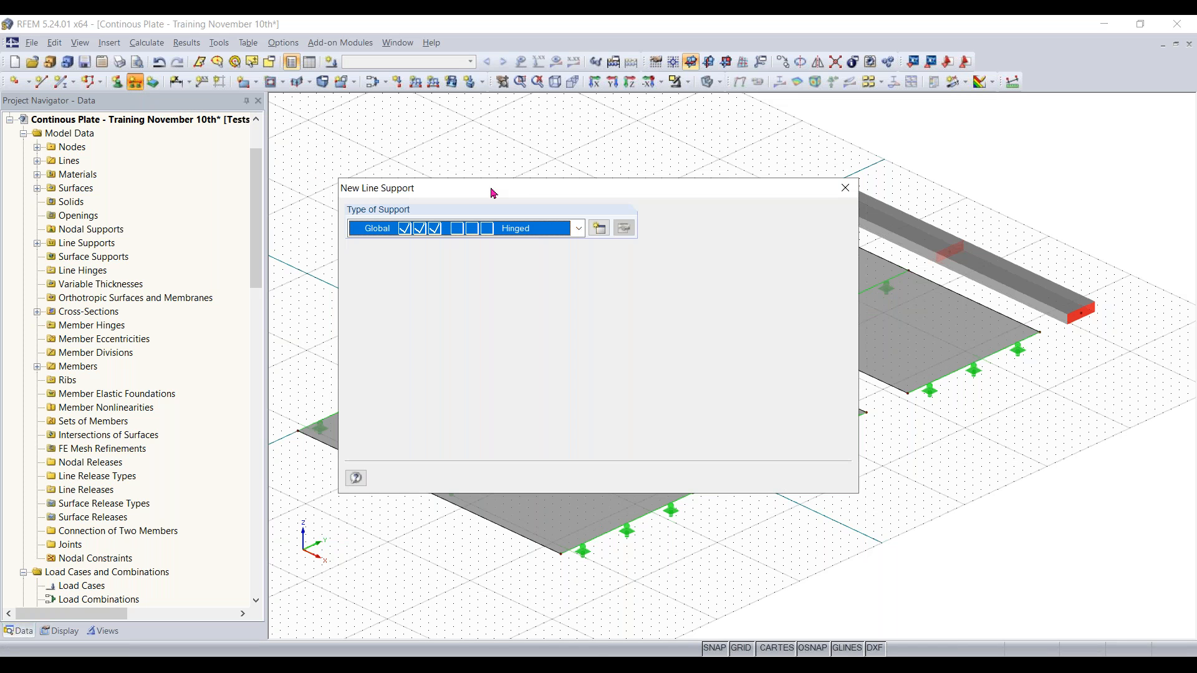
click(579, 228)
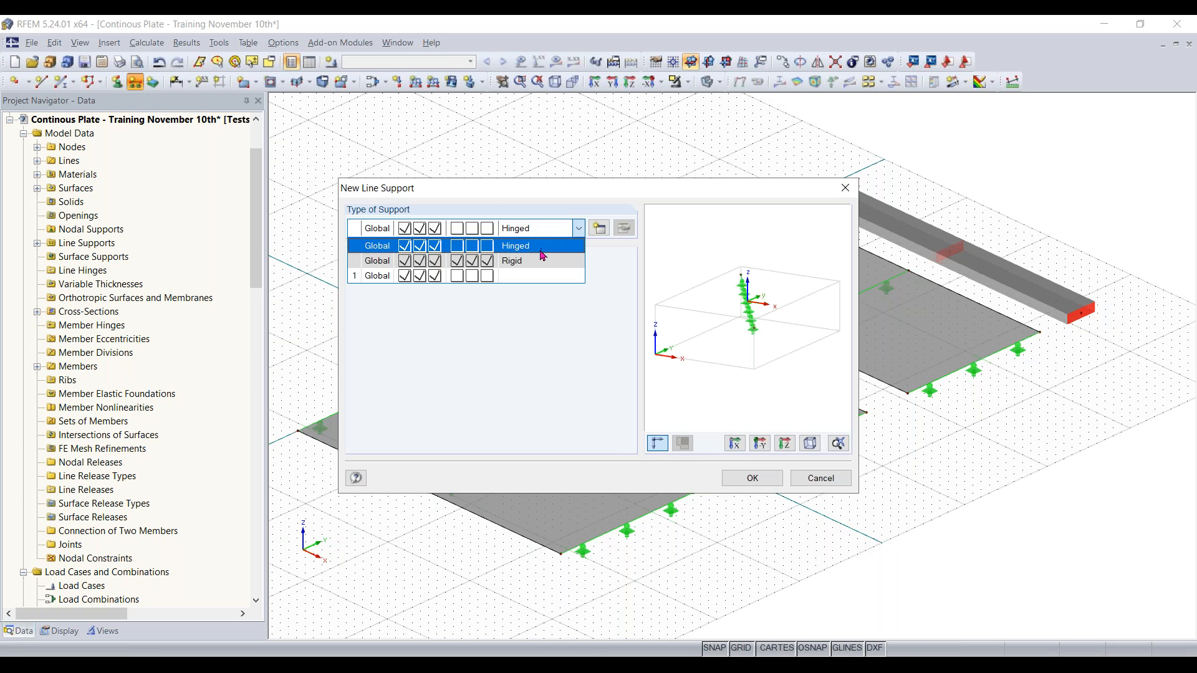
click(600, 230)
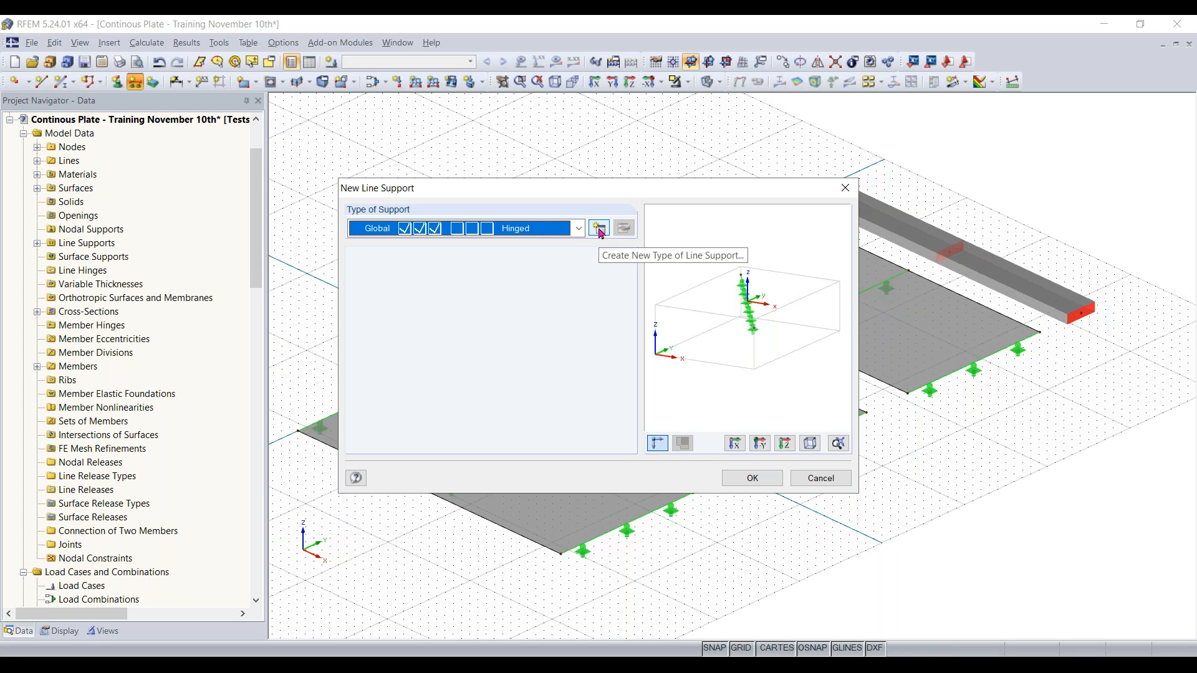
click(599, 229)
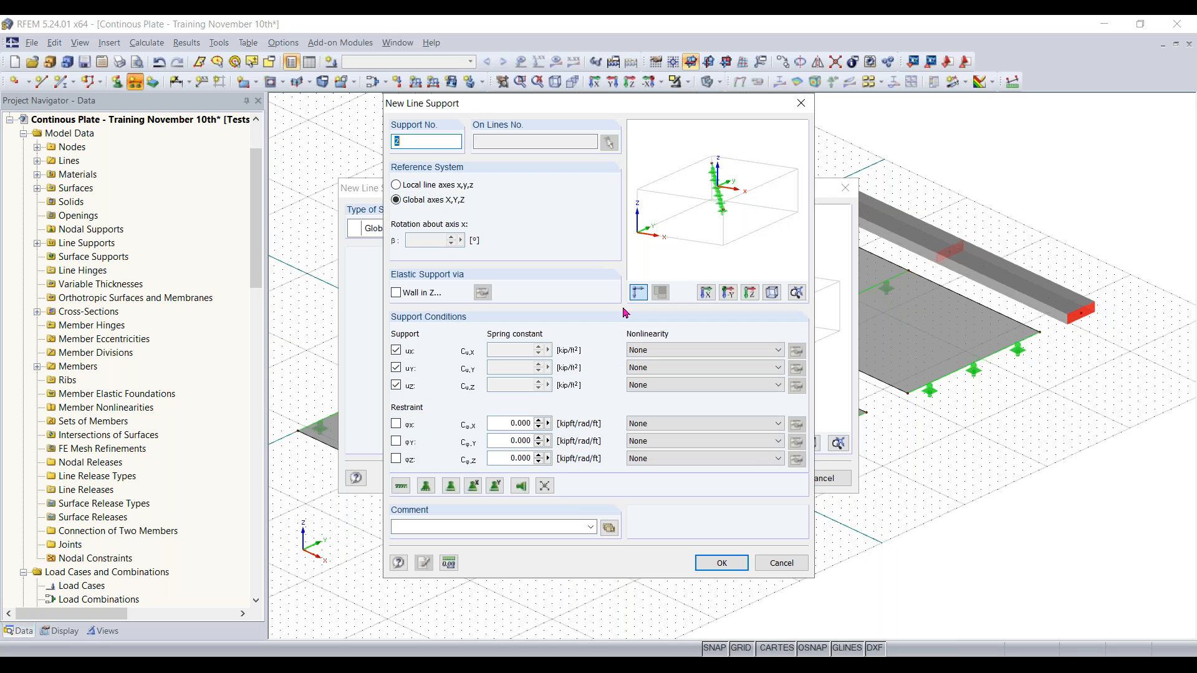
click(396, 351)
click(395, 351)
click(399, 352)
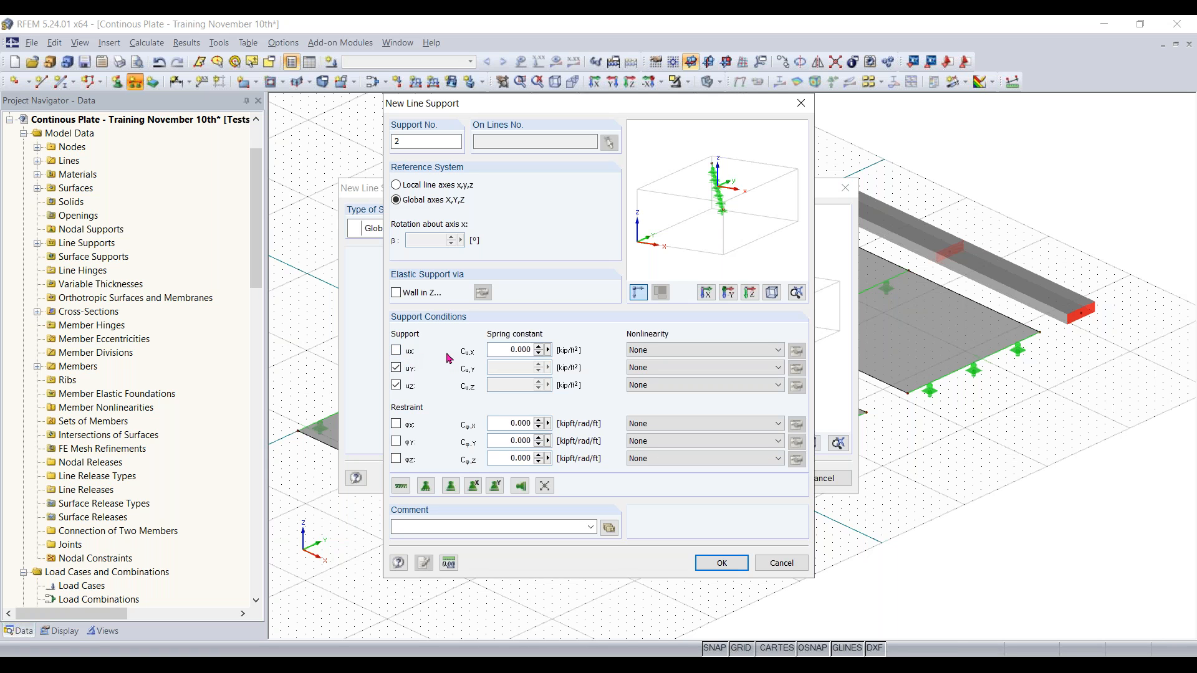
click(398, 349)
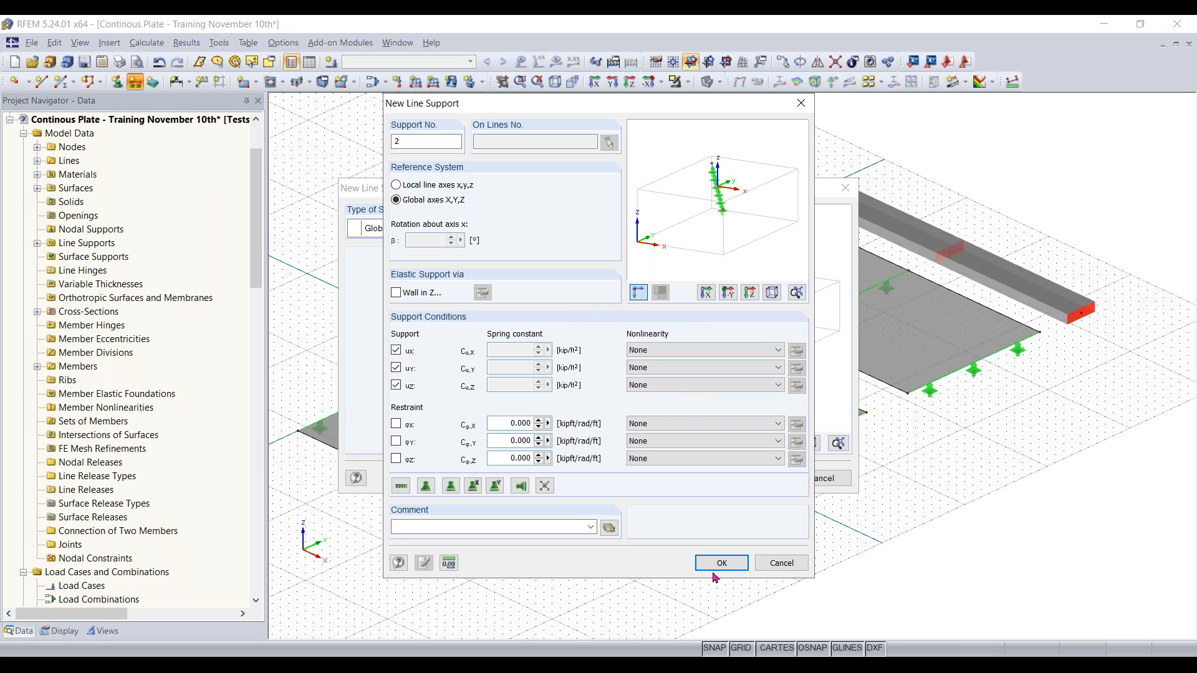
click(780, 564)
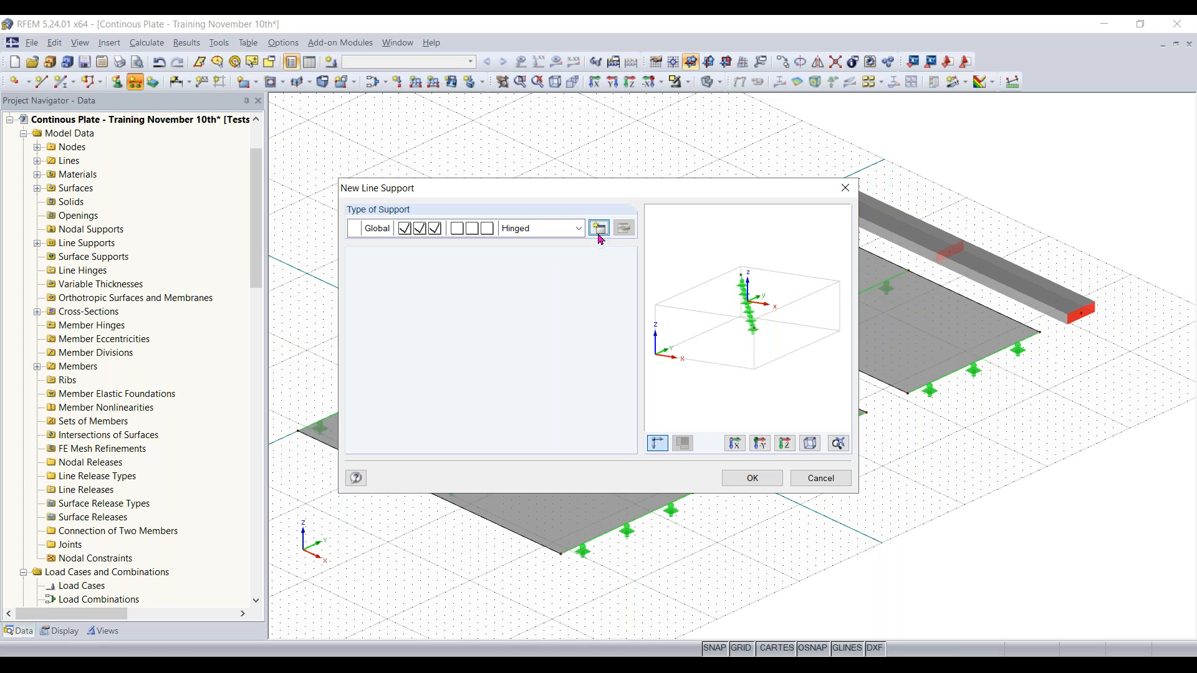
click(754, 478)
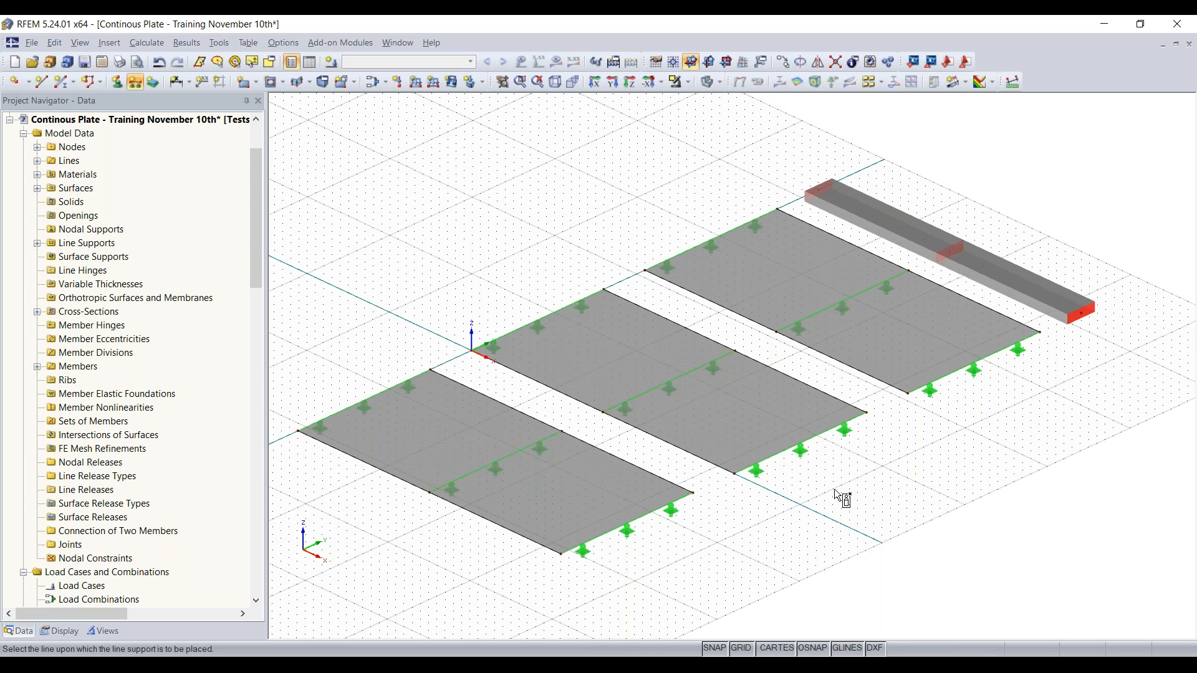
key(Escape)
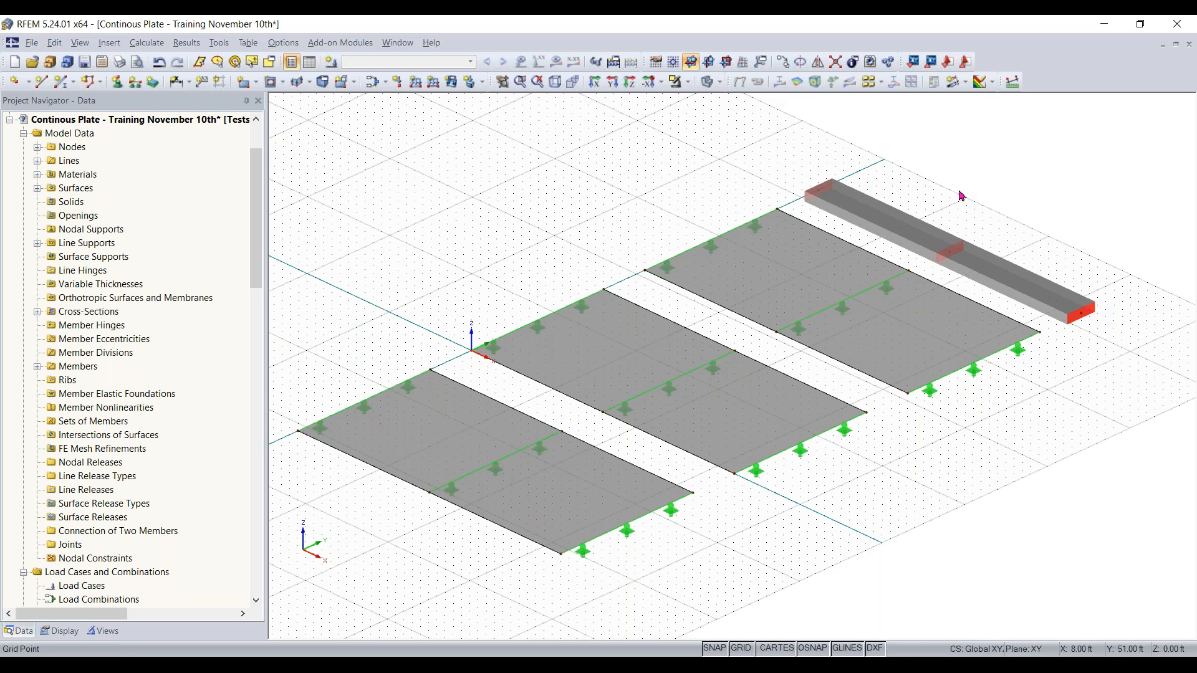
Step: Place Hinged nodal supports on the beam's middle node and on its end node farthest along the positive X-direction
middle_drag(1049, 349, 771, 139)
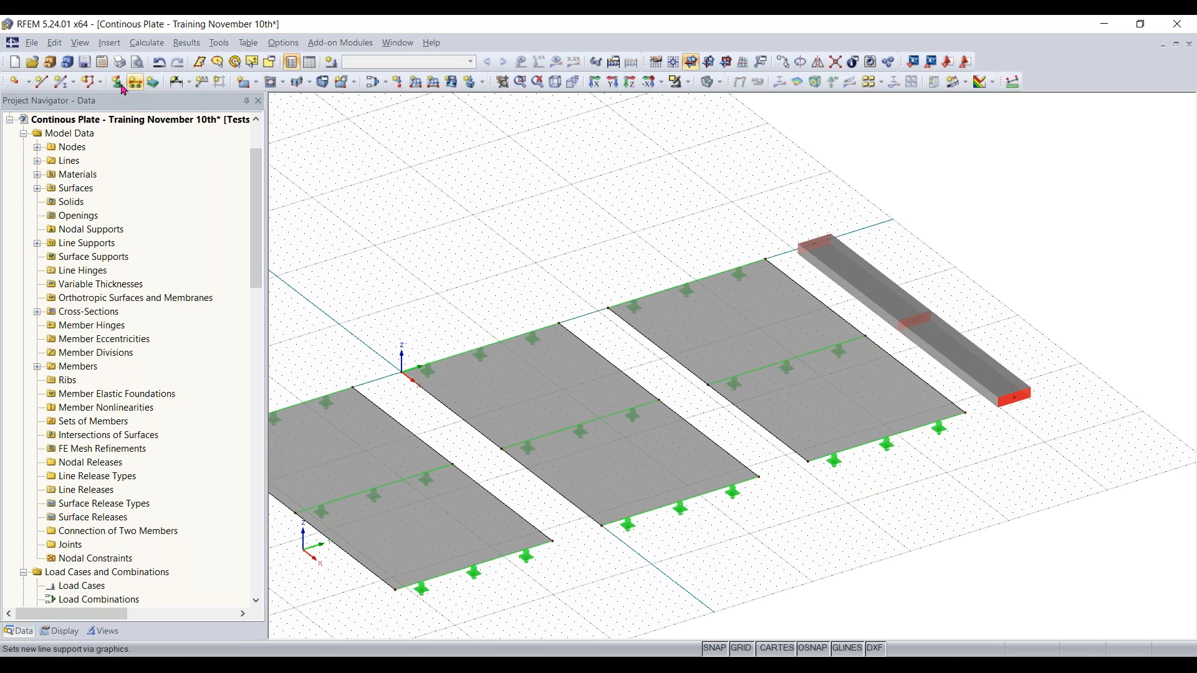
click(152, 81)
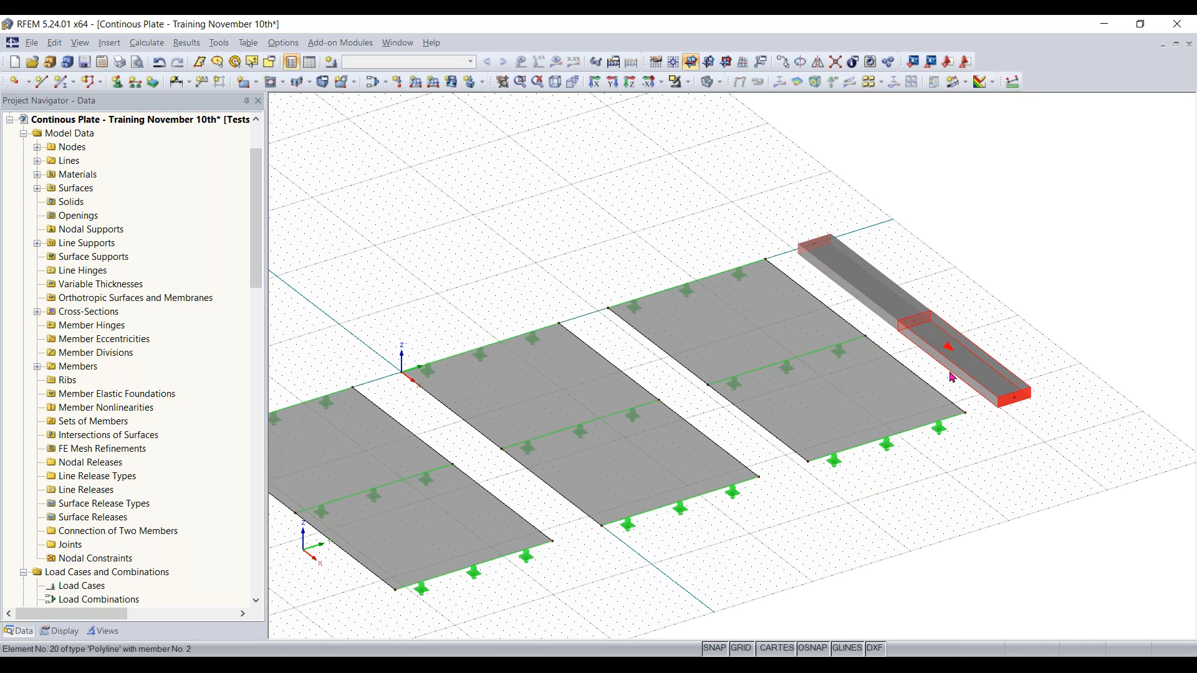
click(119, 83)
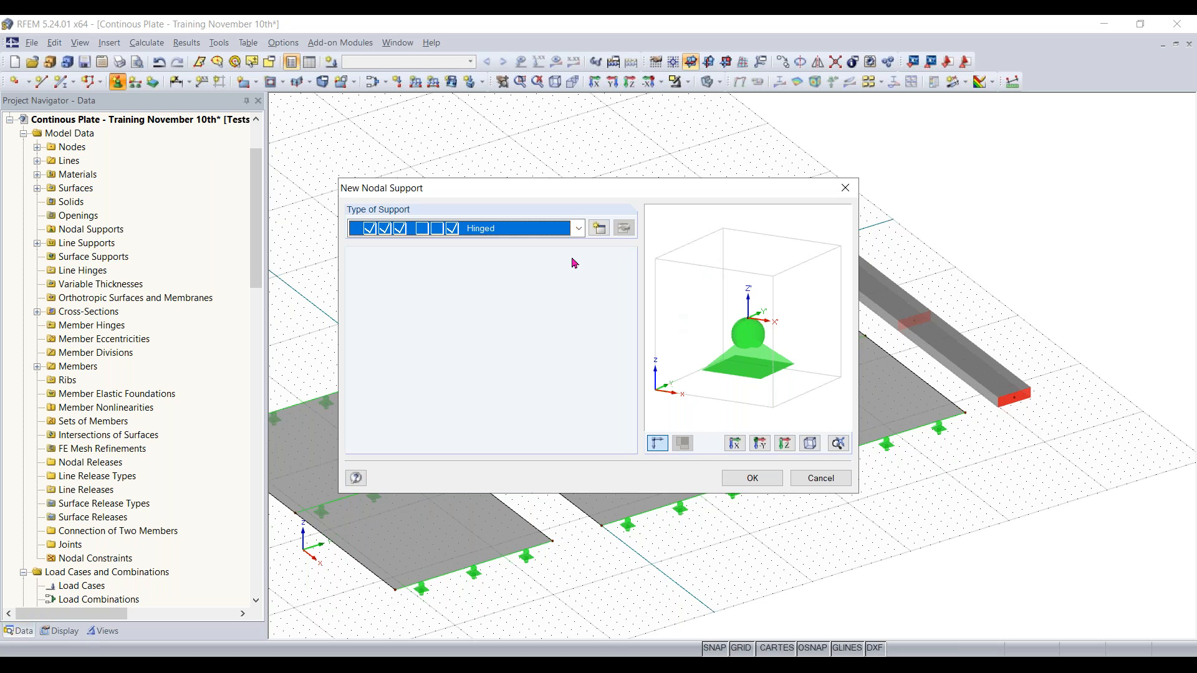
click(579, 228)
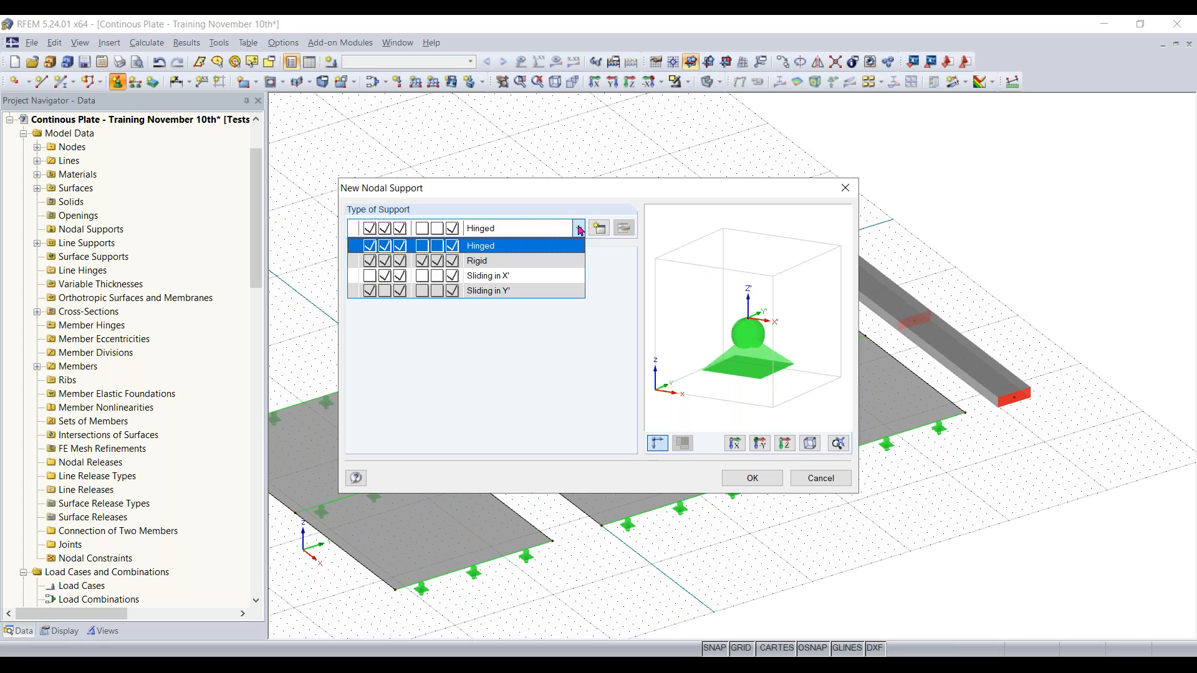
click(507, 248)
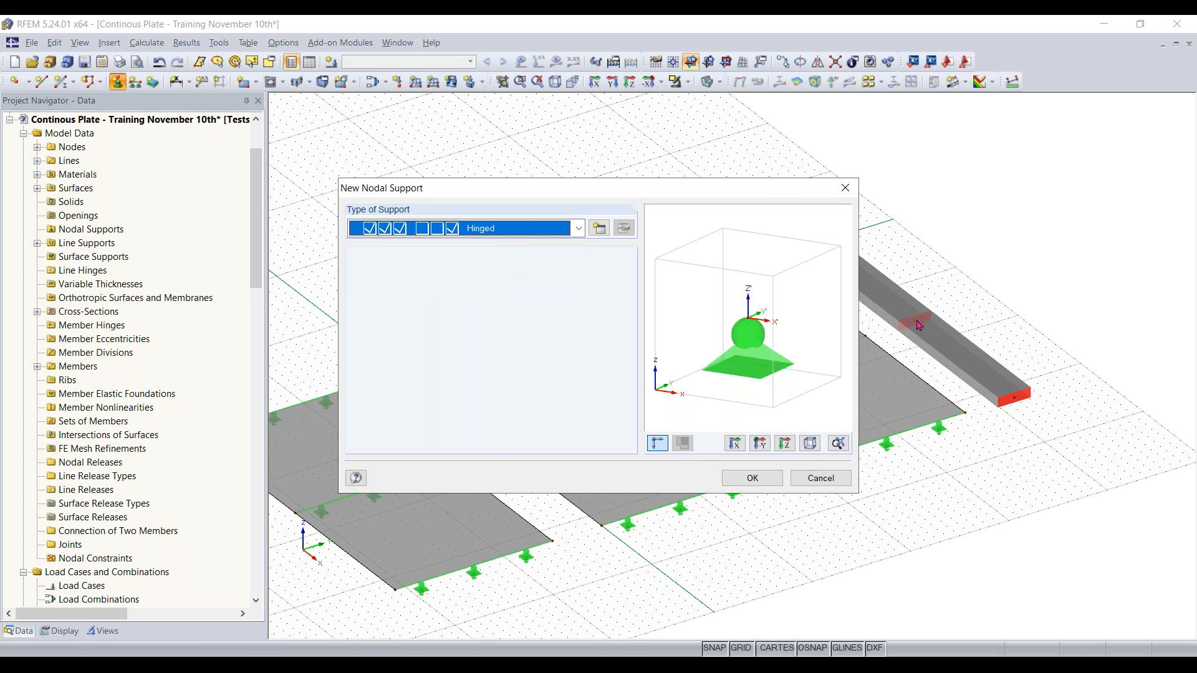
click(755, 478)
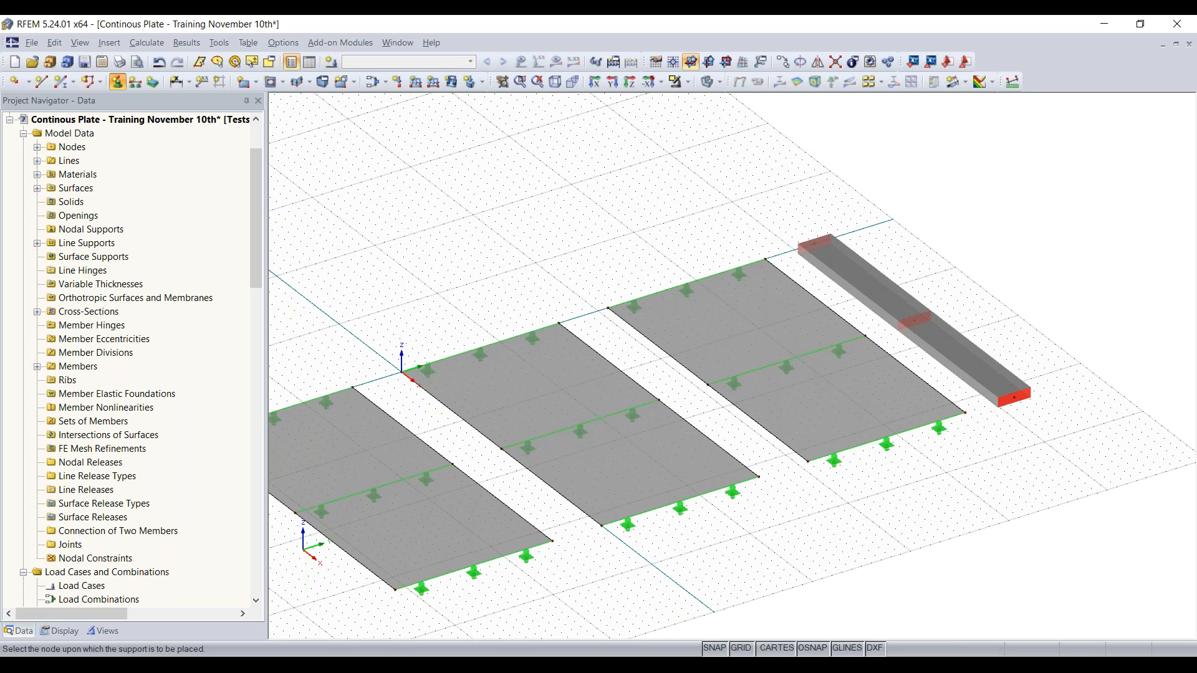
click(1017, 396)
scroll(914, 327, up, 2)
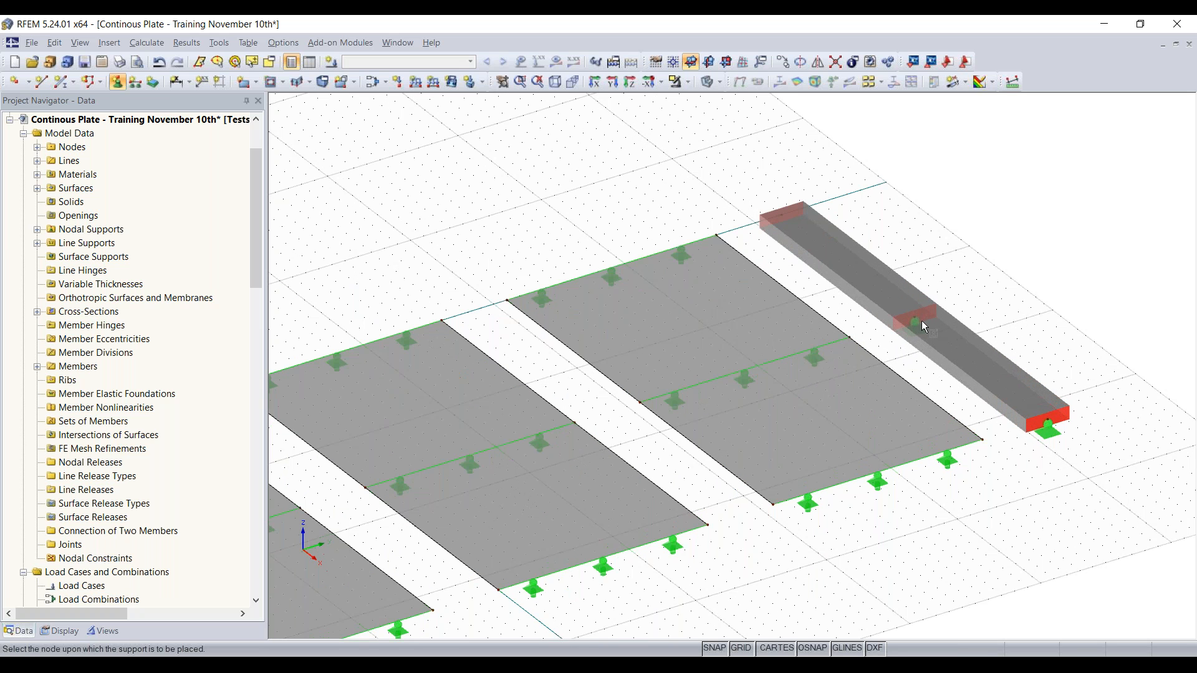
key(Escape)
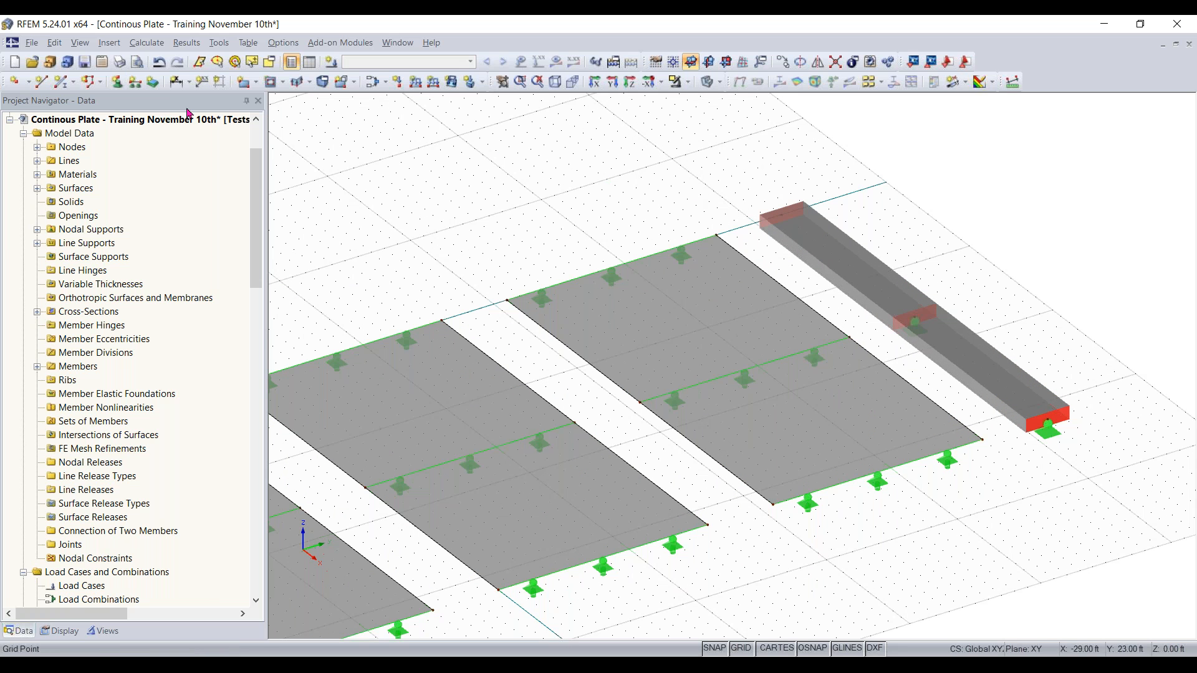
Step: Define a new global nodal support fixed in X, Y and Z, with rotation restrained only about X and the Z rotation released
click(116, 82)
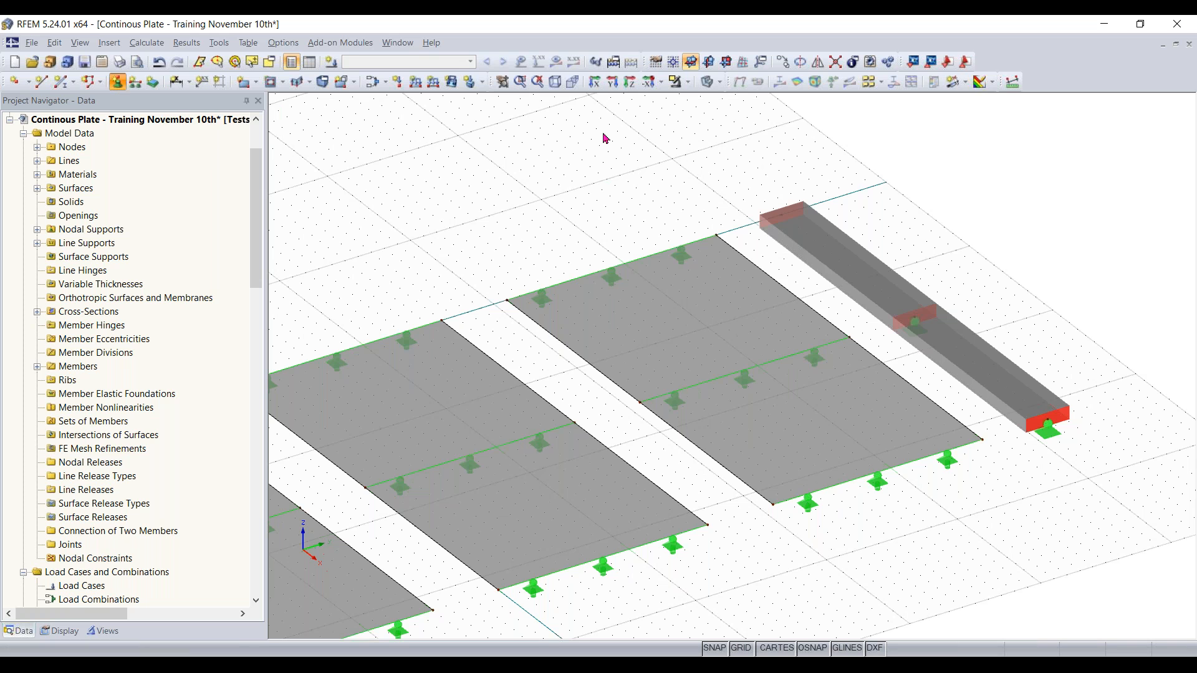
drag(756, 187, 648, 190)
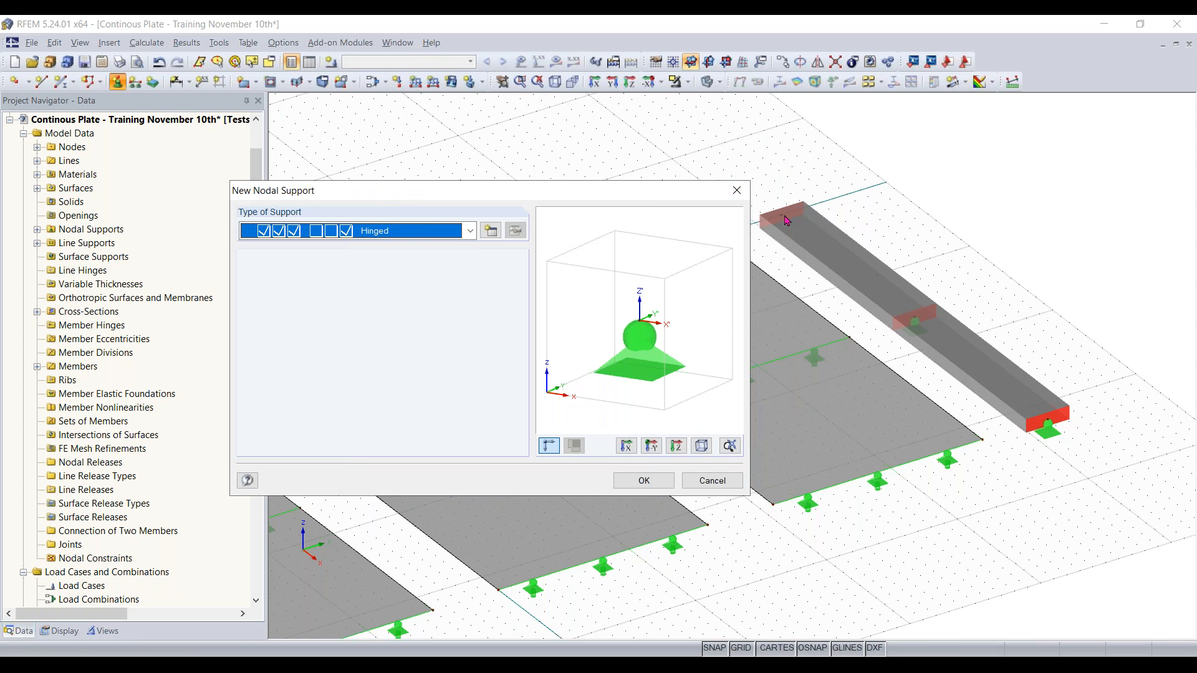
click(469, 231)
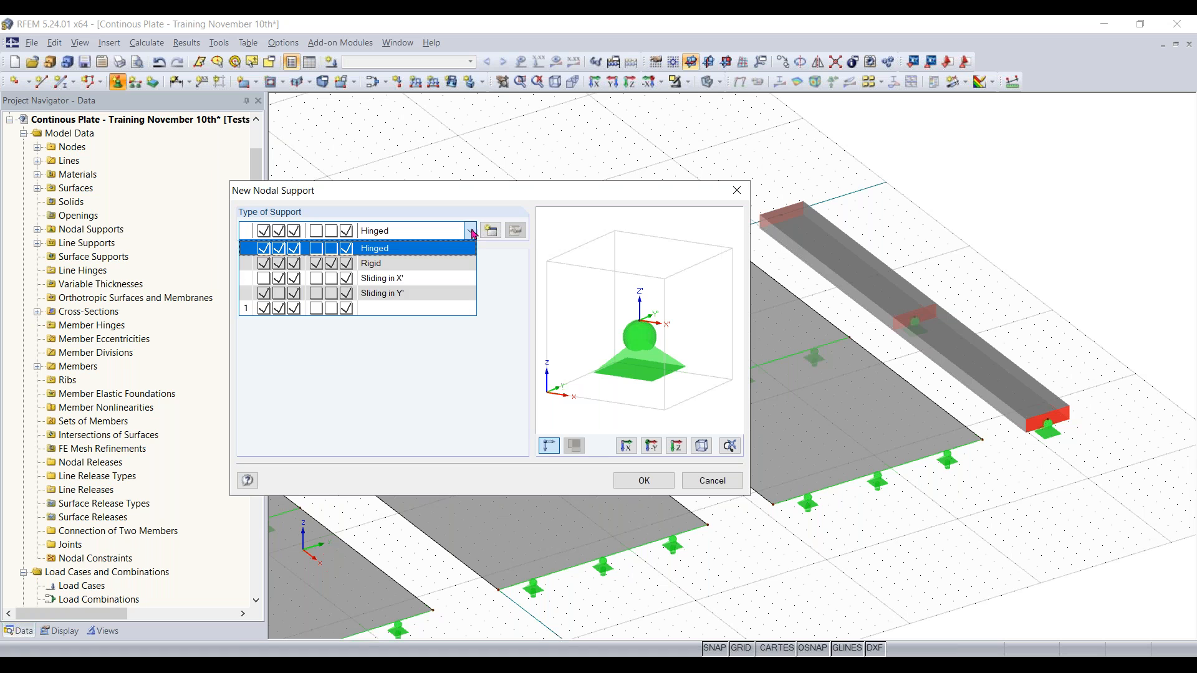
click(491, 232)
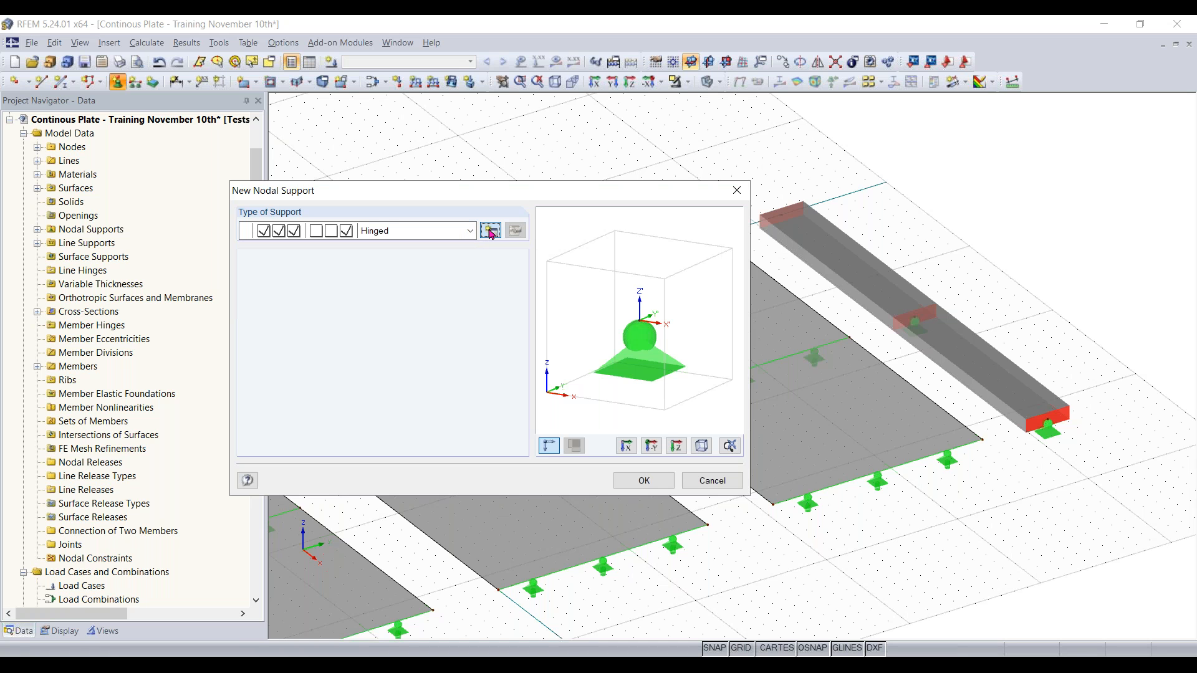
click(491, 232)
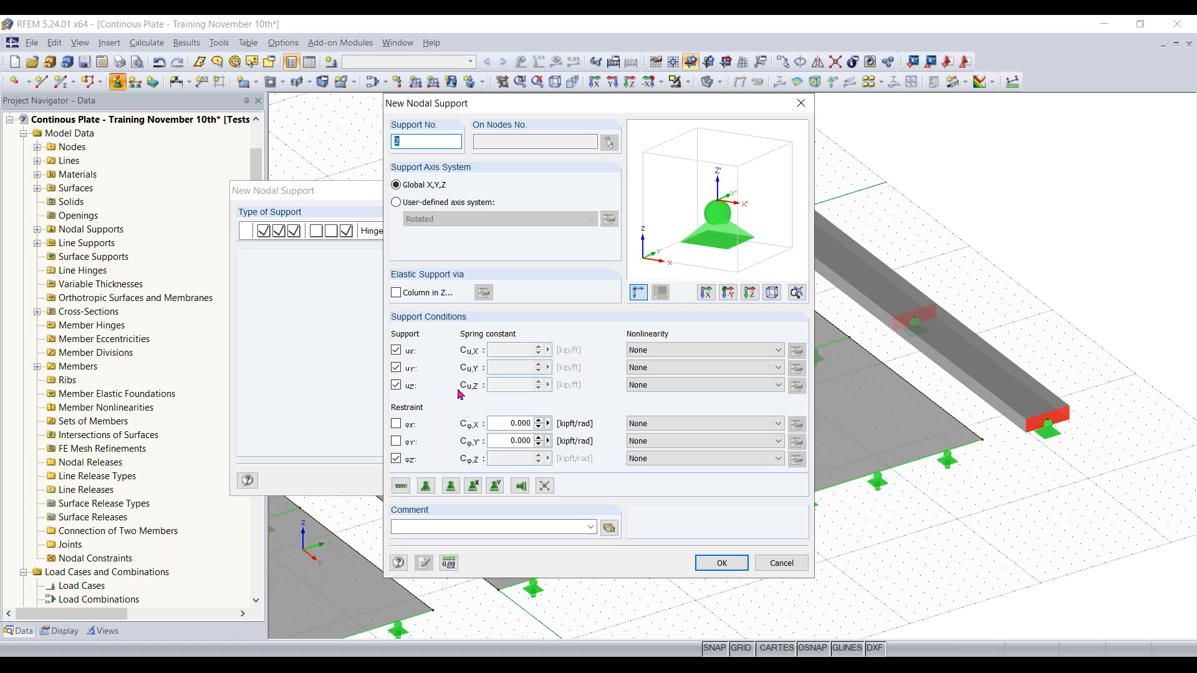
click(396, 459)
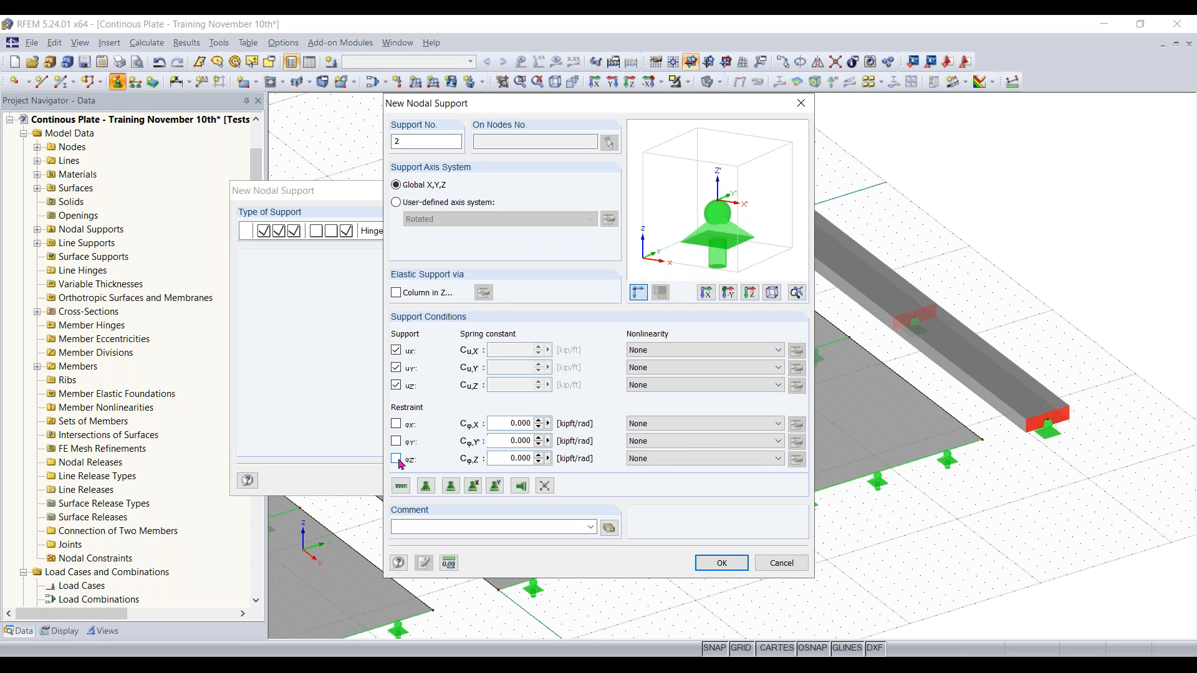
click(397, 424)
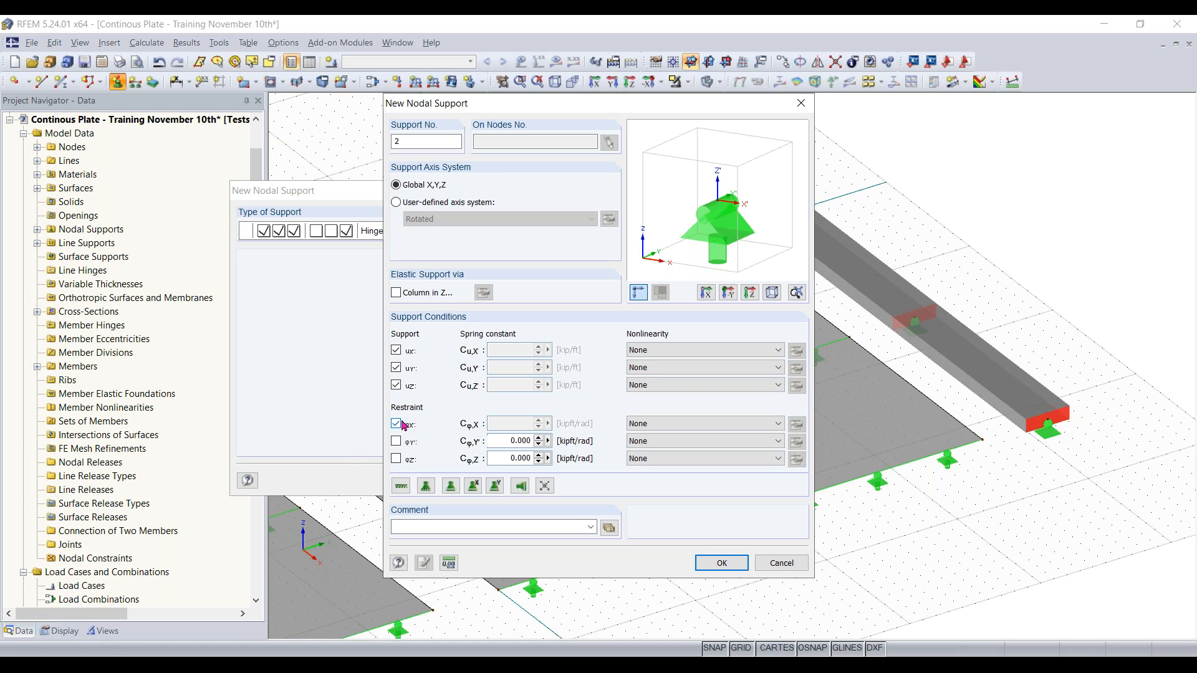
click(717, 562)
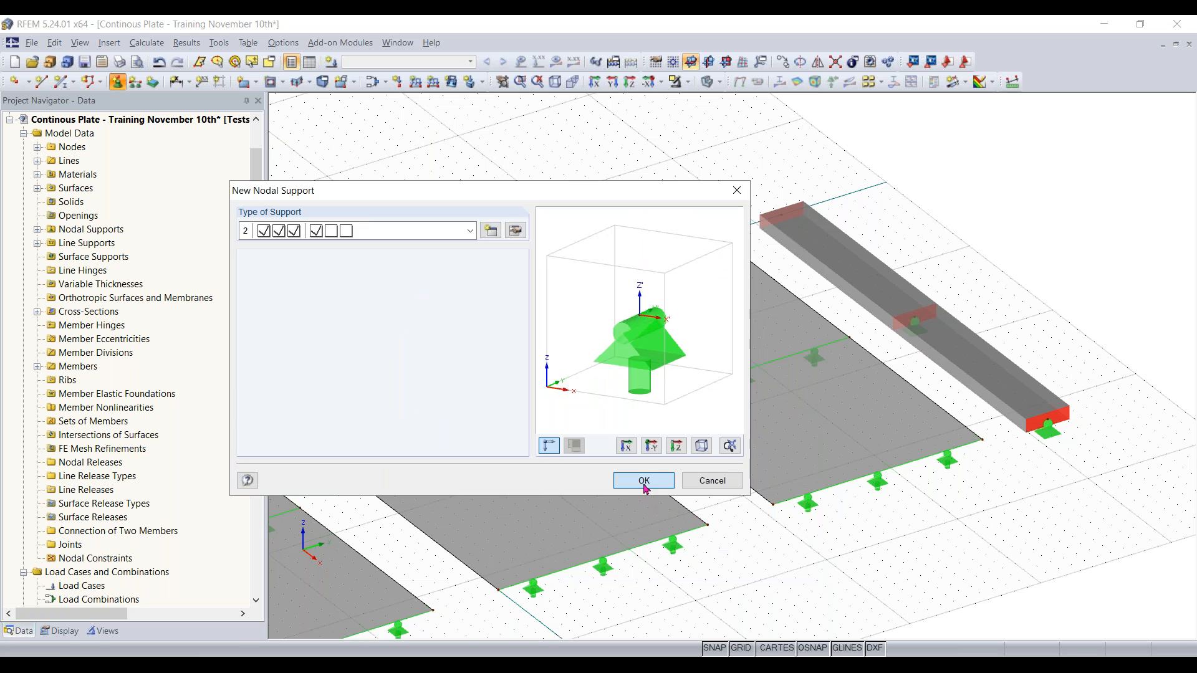
Step: Place the custom nodal support with the X rotation restraint on the beam's remaining unsupported end node
click(644, 481)
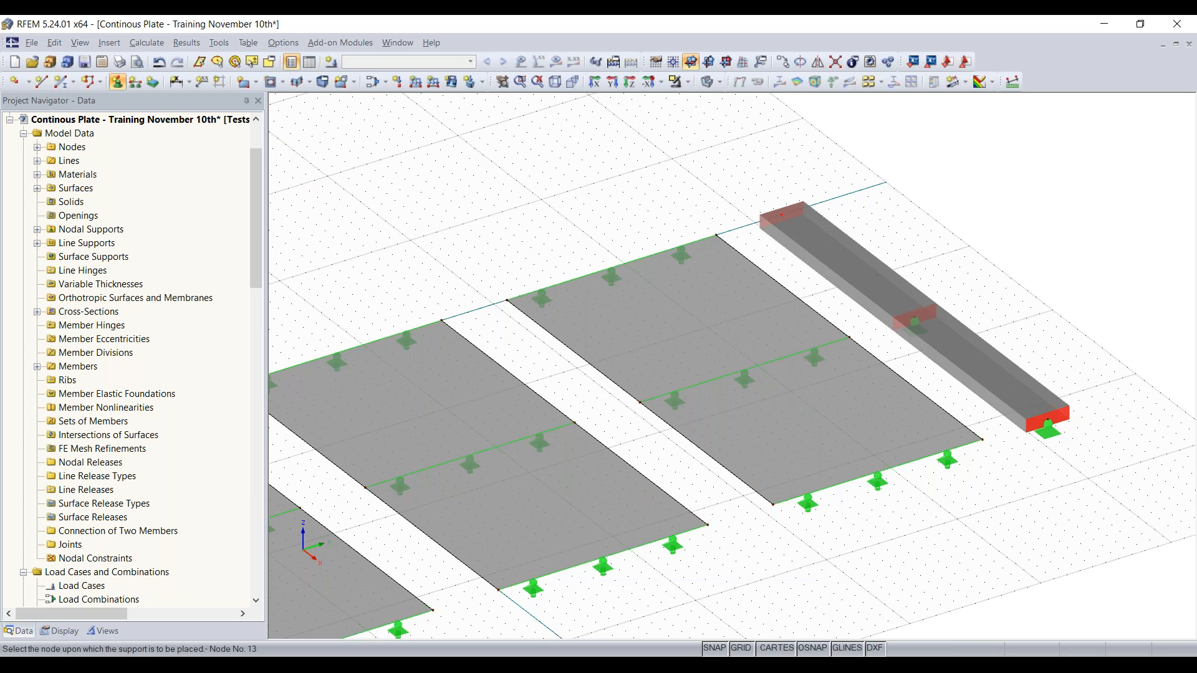
click(782, 215)
key(Escape)
Step: Display the local axis systems of the beam members, examine their orientation up close, and hide them again
middle_drag(1040, 464, 967, 488)
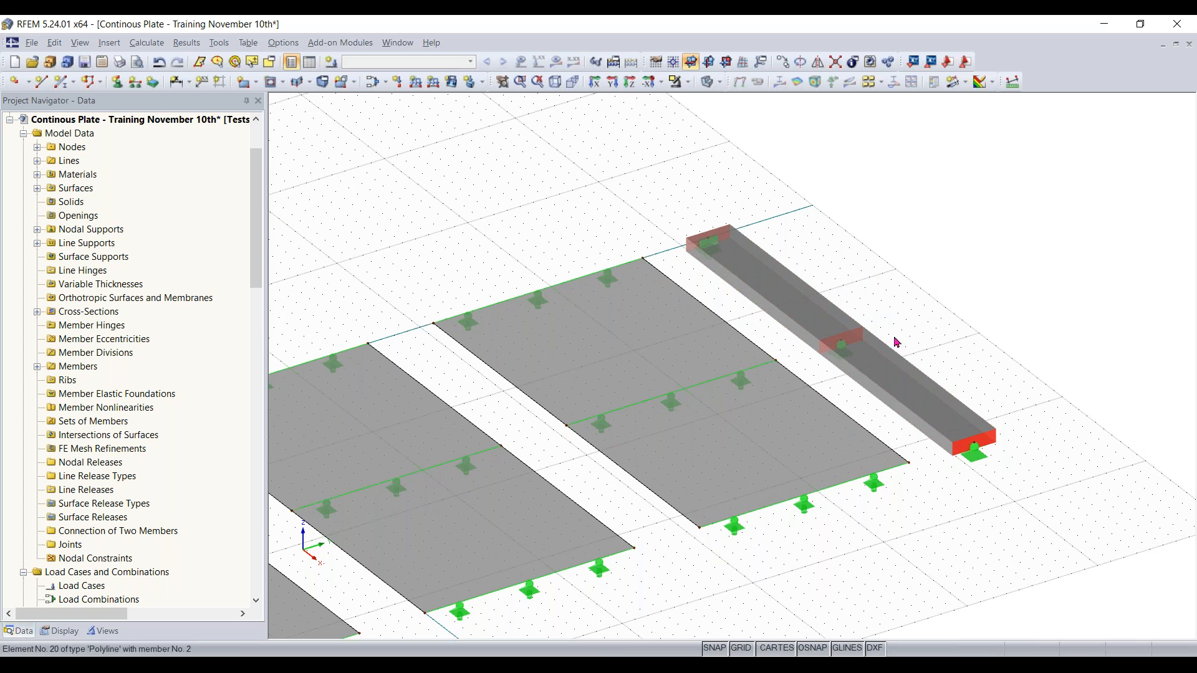
click(803, 314)
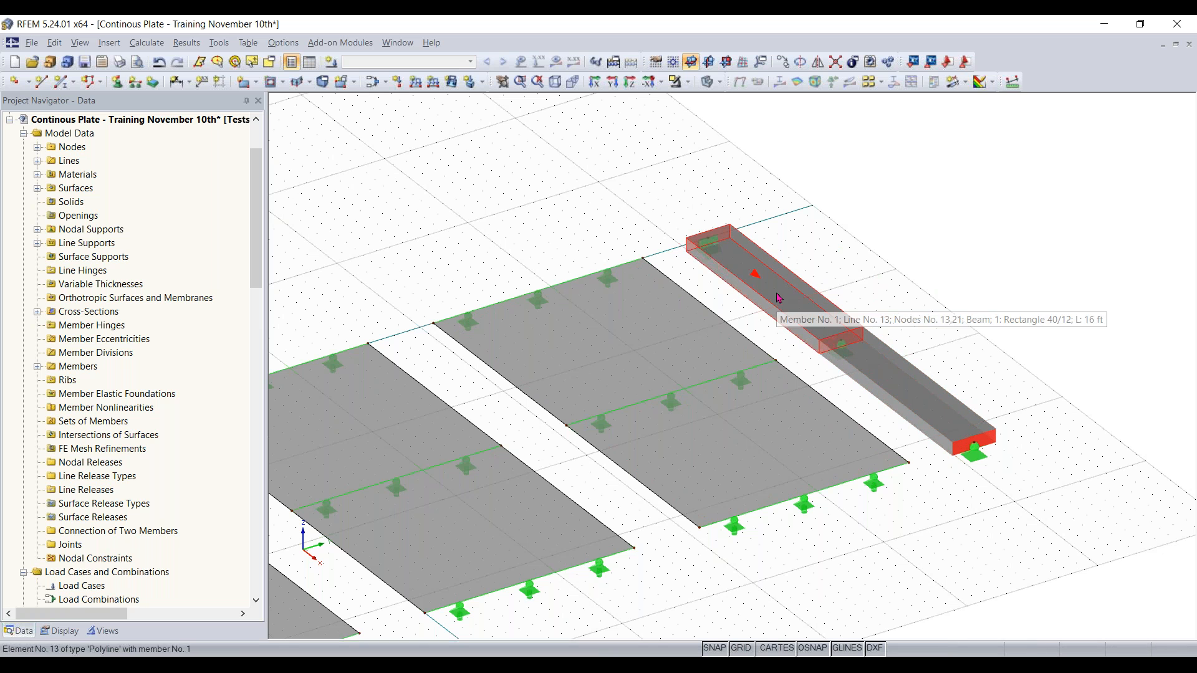
right_click(778, 298)
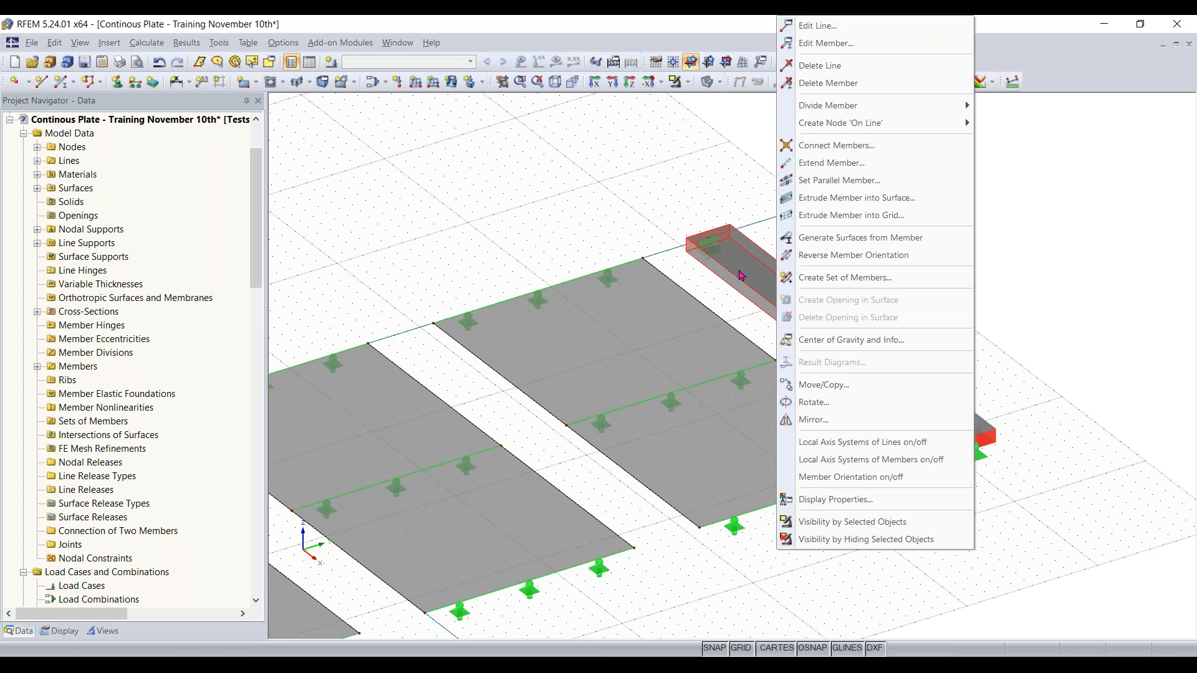
click(873, 460)
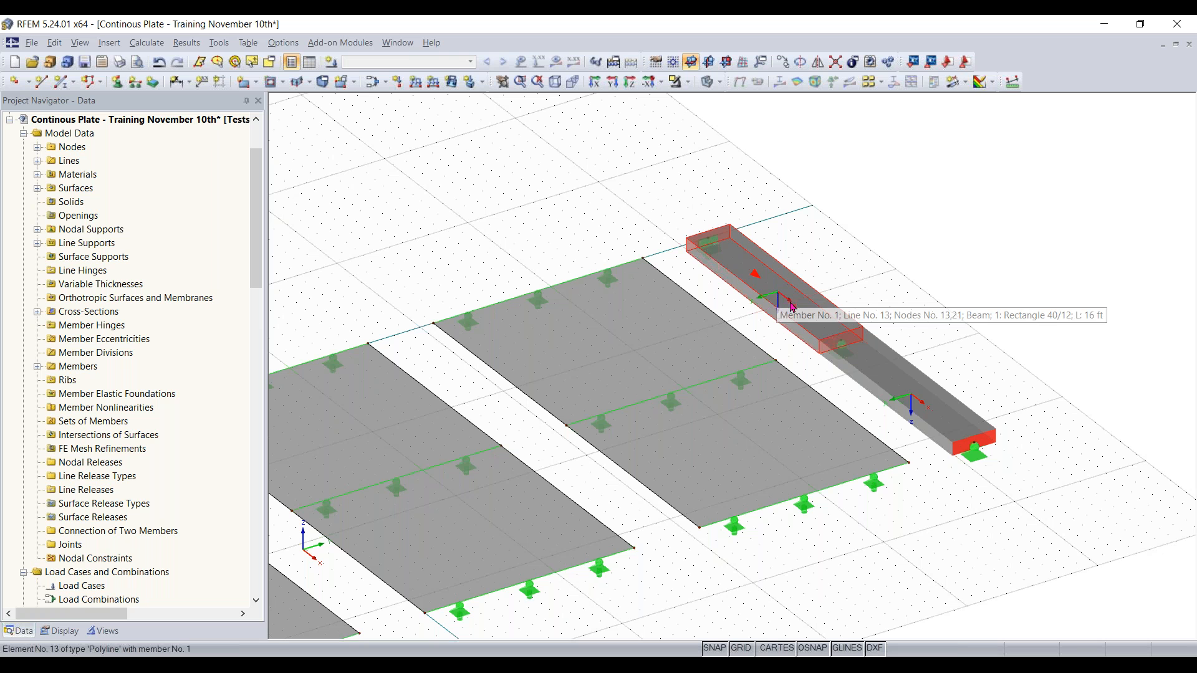
scroll(814, 332, up, 2)
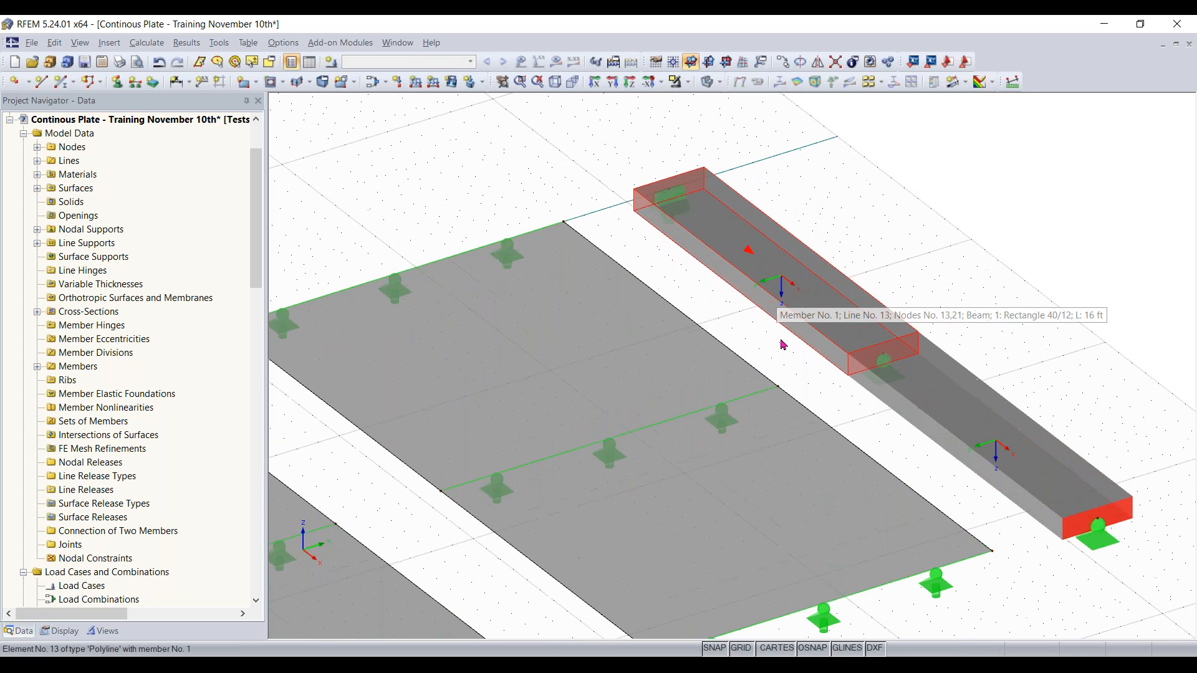
middle_drag(776, 304, 730, 308)
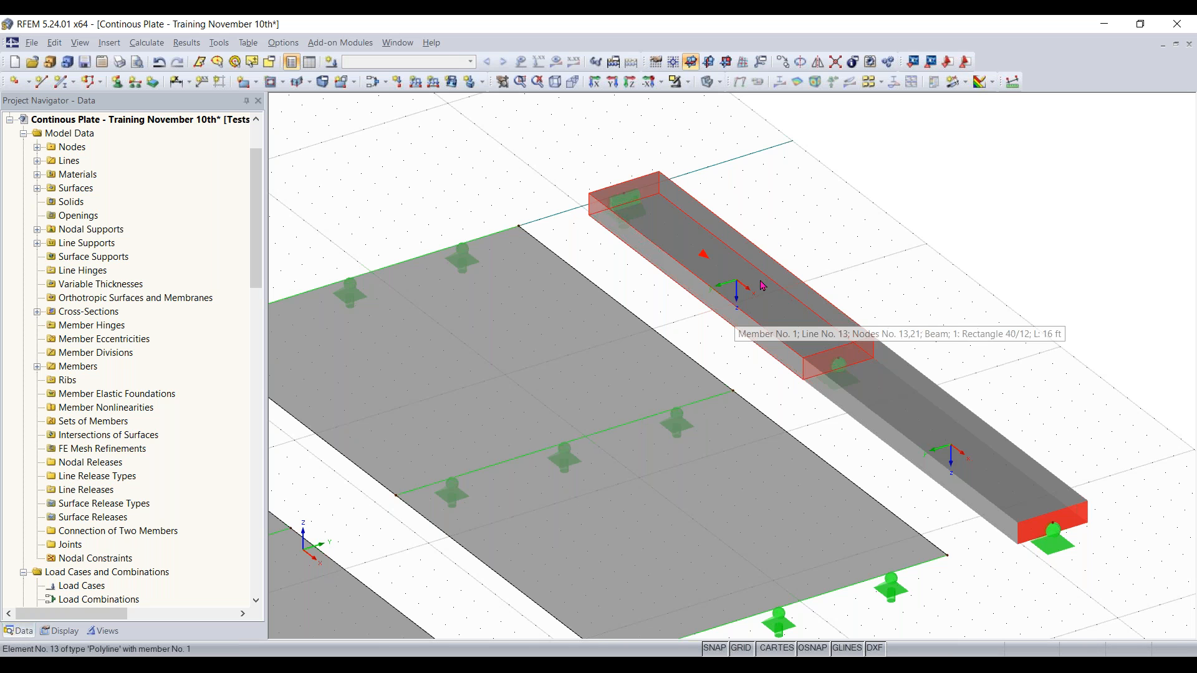
scroll(761, 285, down, 5)
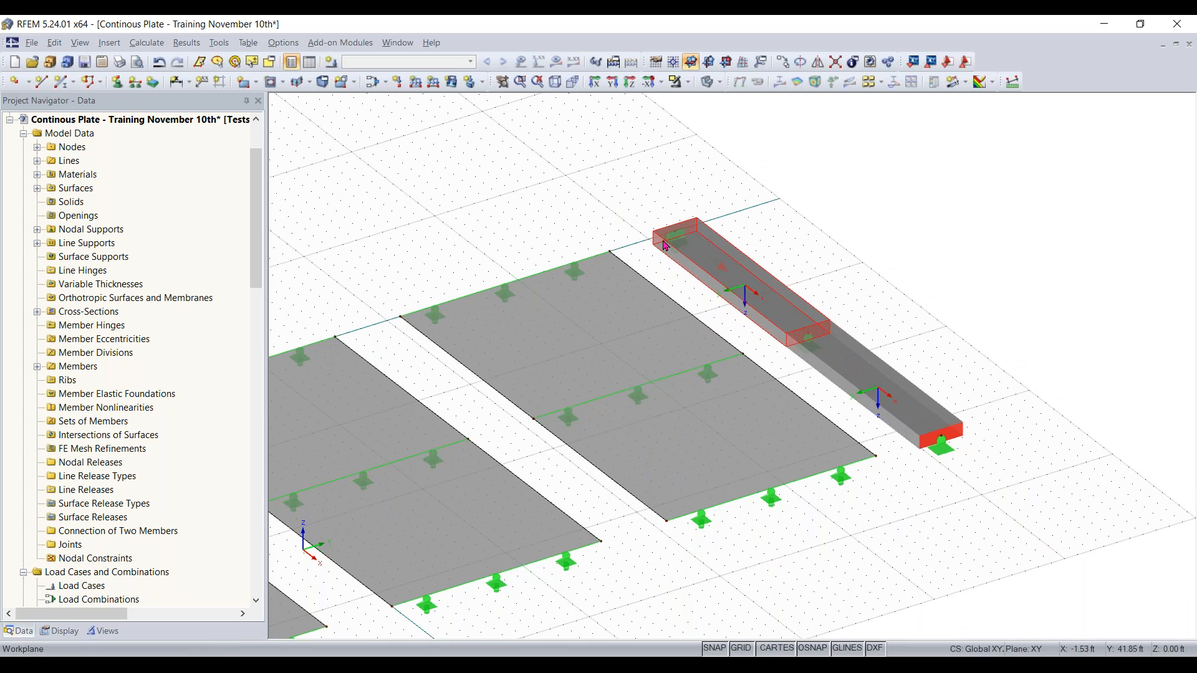
scroll(721, 266, down, 2)
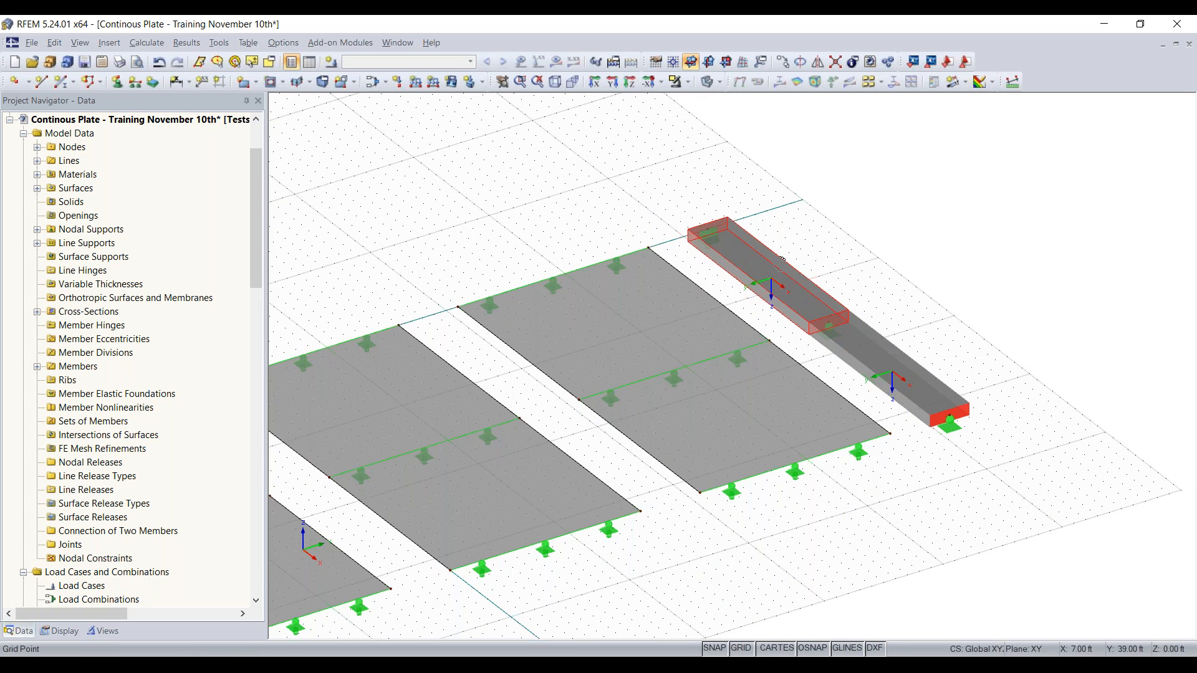
scroll(782, 260, up, 2)
right_click(897, 255)
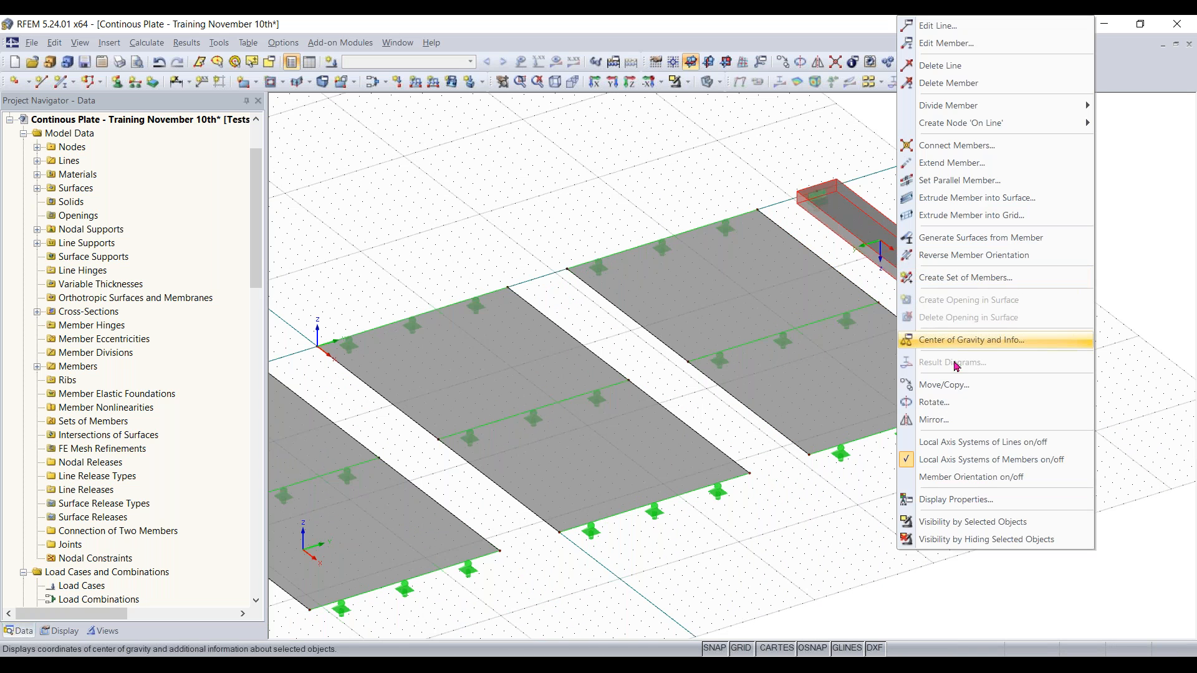
click(991, 460)
middle_drag(628, 511, 708, 486)
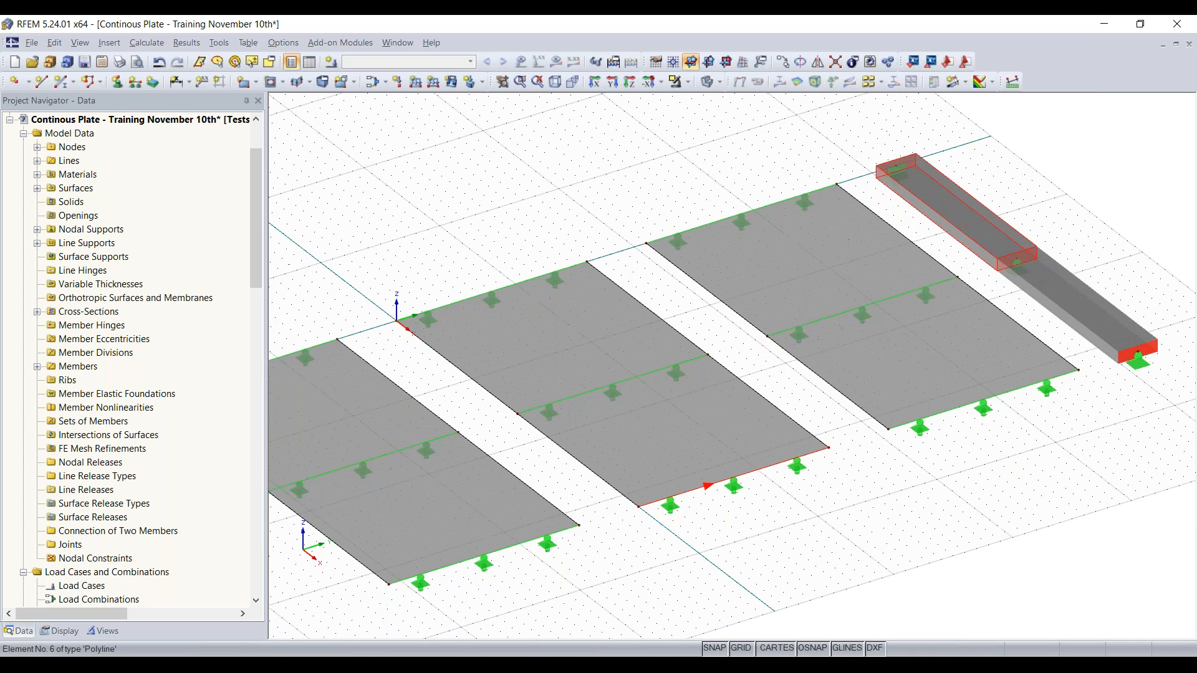
scroll(842, 454, down, 1)
middle_drag(841, 454, 875, 447)
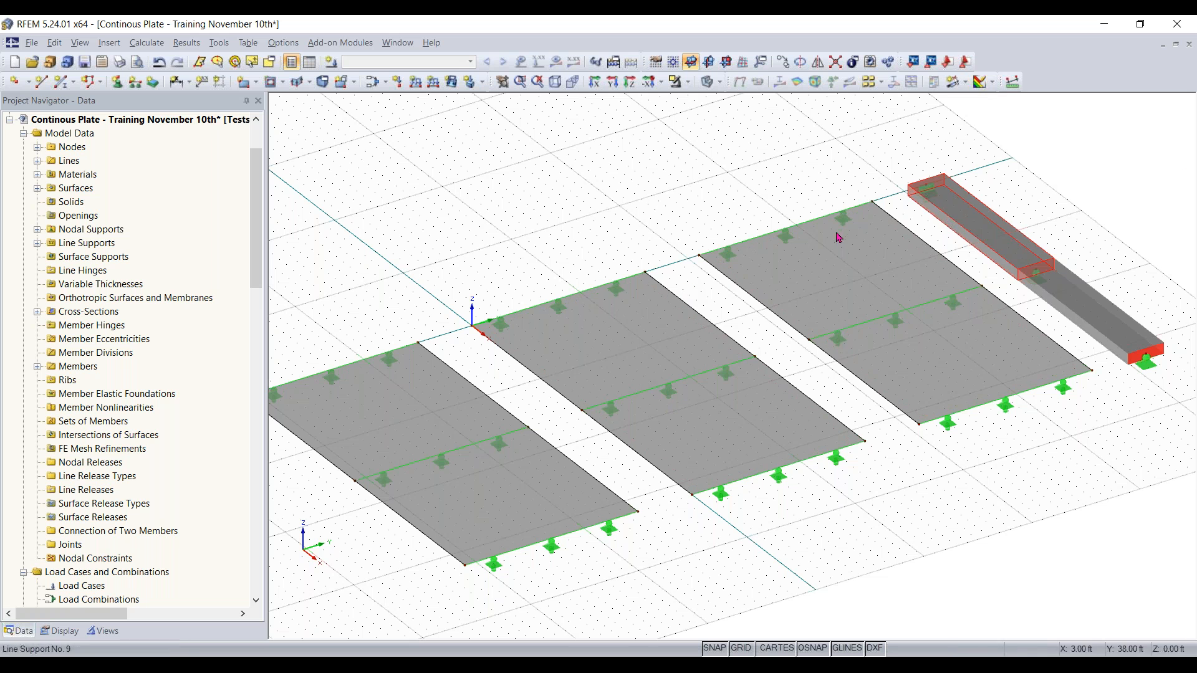
scroll(842, 232, down, 1)
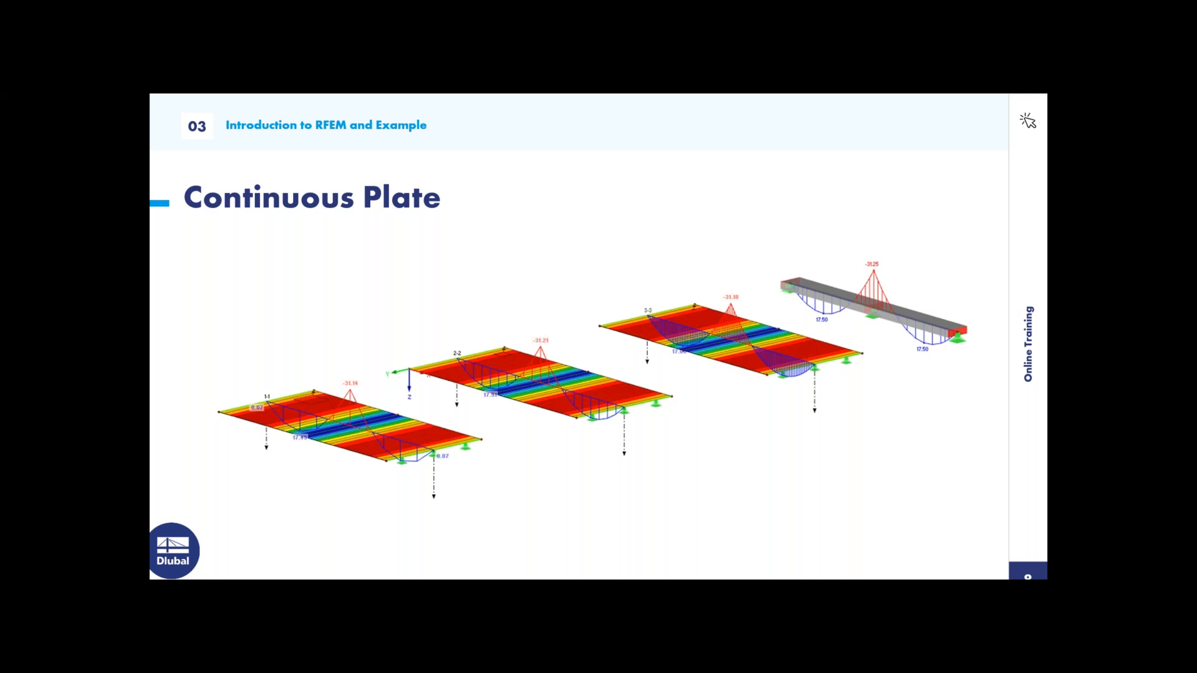
key(Right)
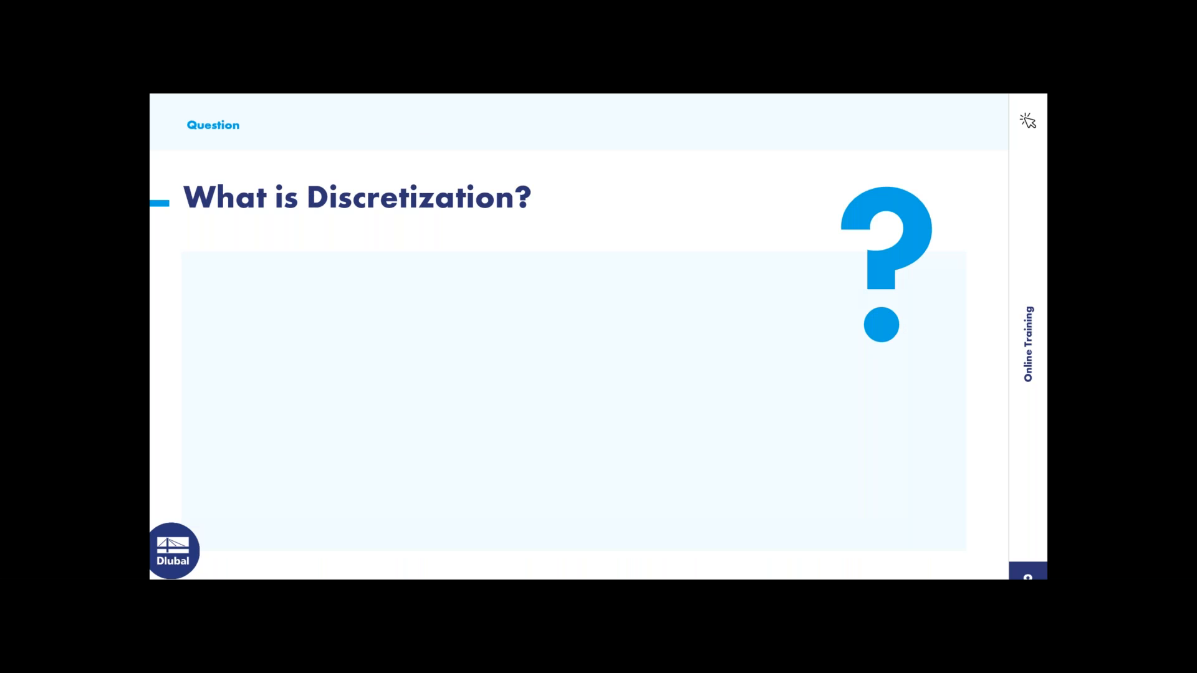
key(Right)
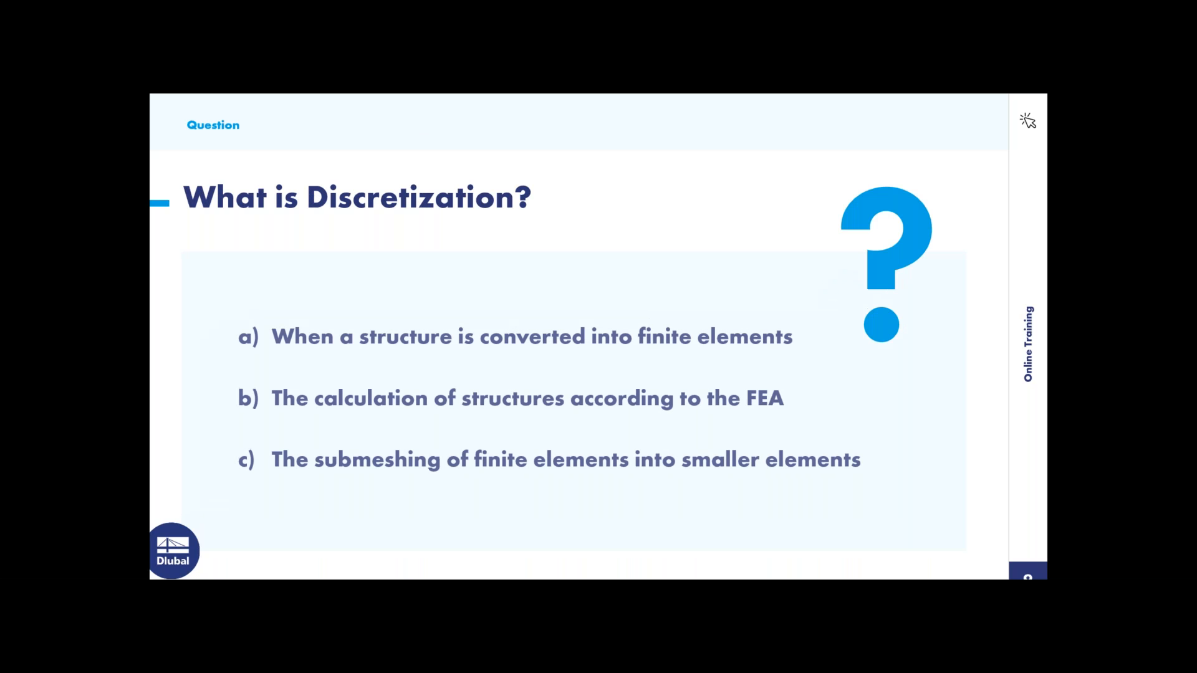
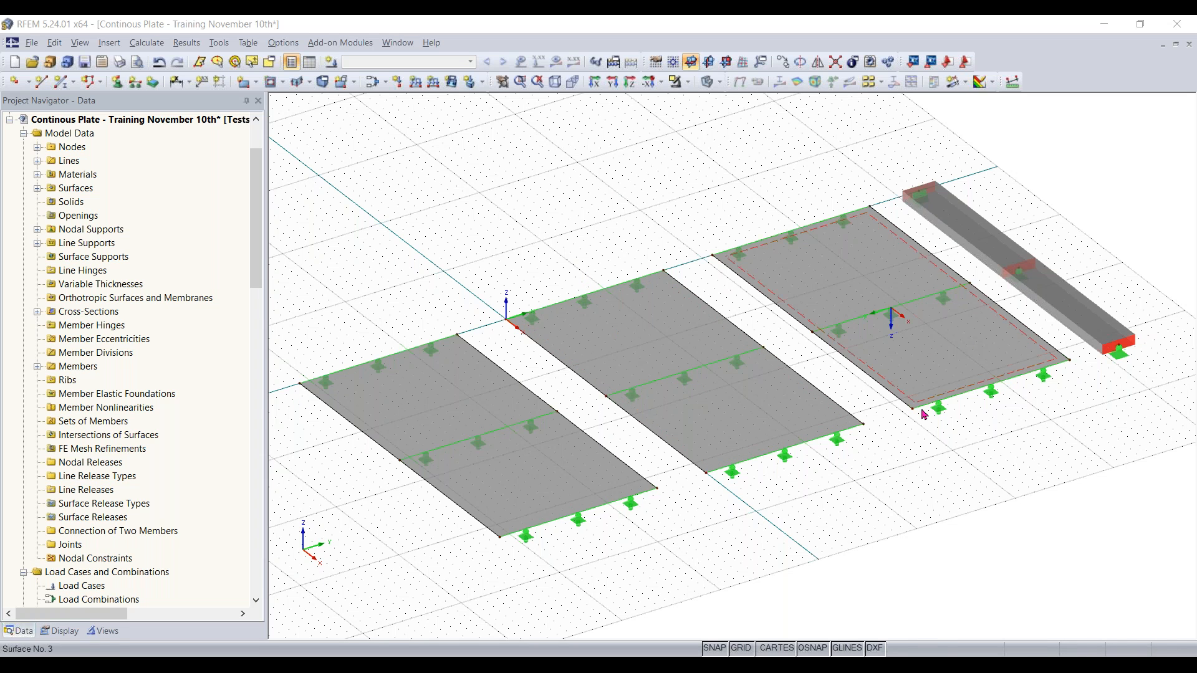
Step: Create load case LC1 described as "Test - Dead load" with the Dead action category
scroll(890, 480, down, 1)
ctrl+middle_drag(890, 480, 849, 478)
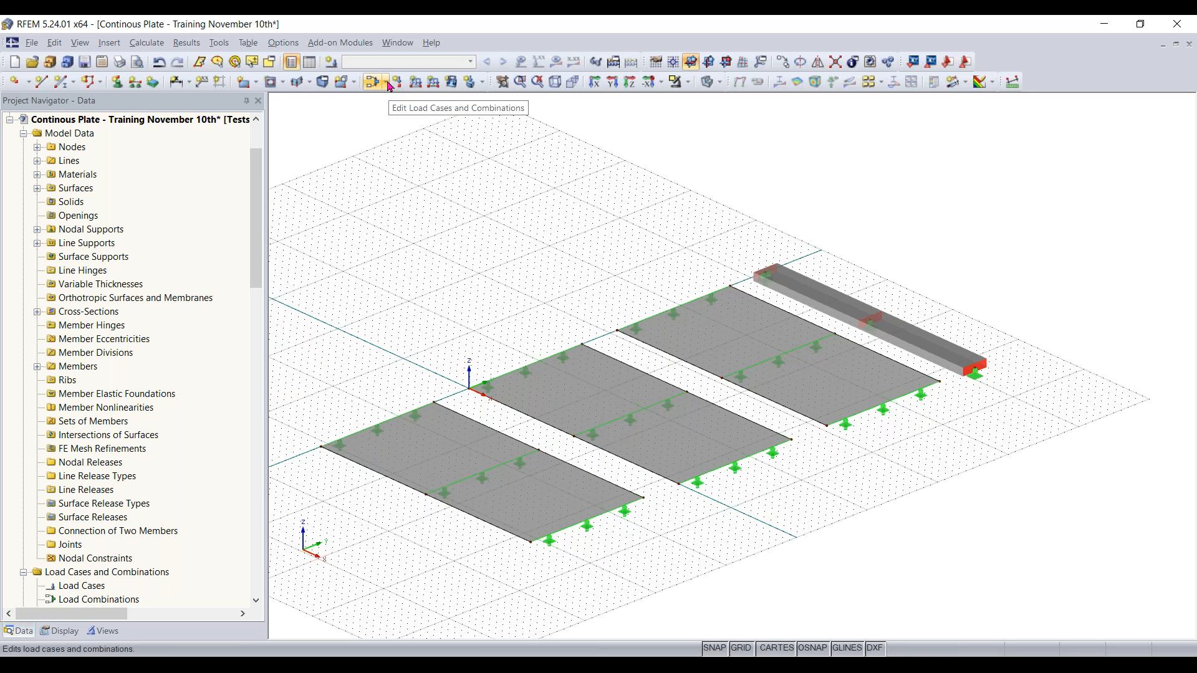
click(387, 82)
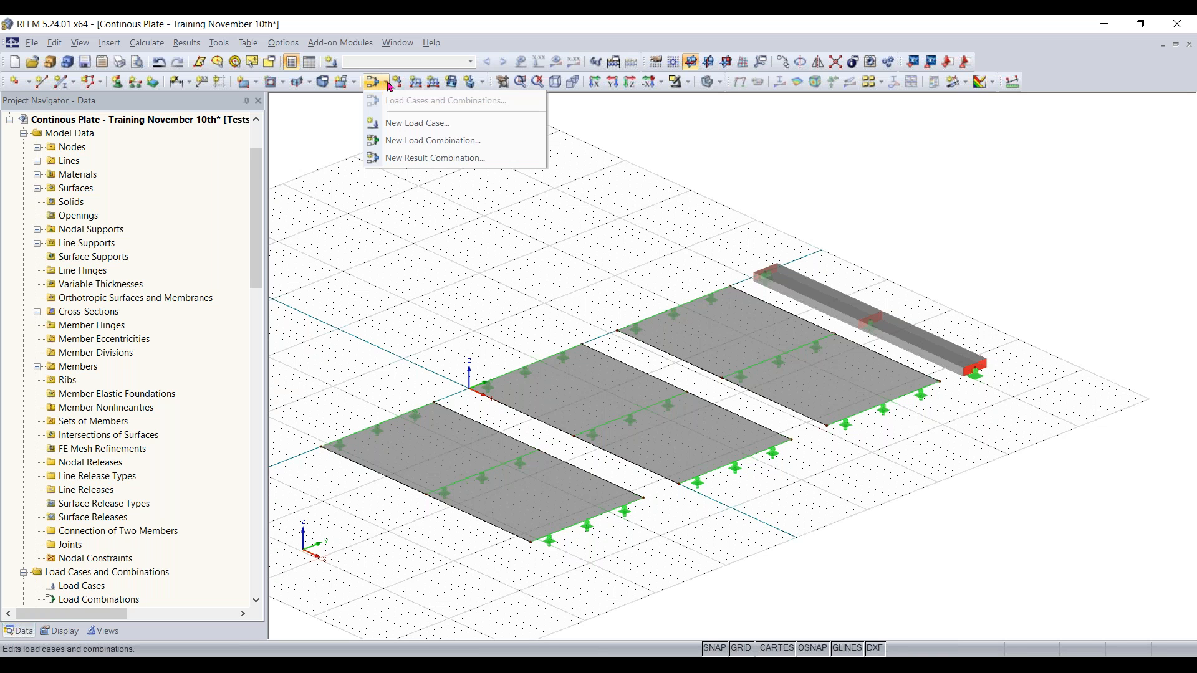
click(400, 124)
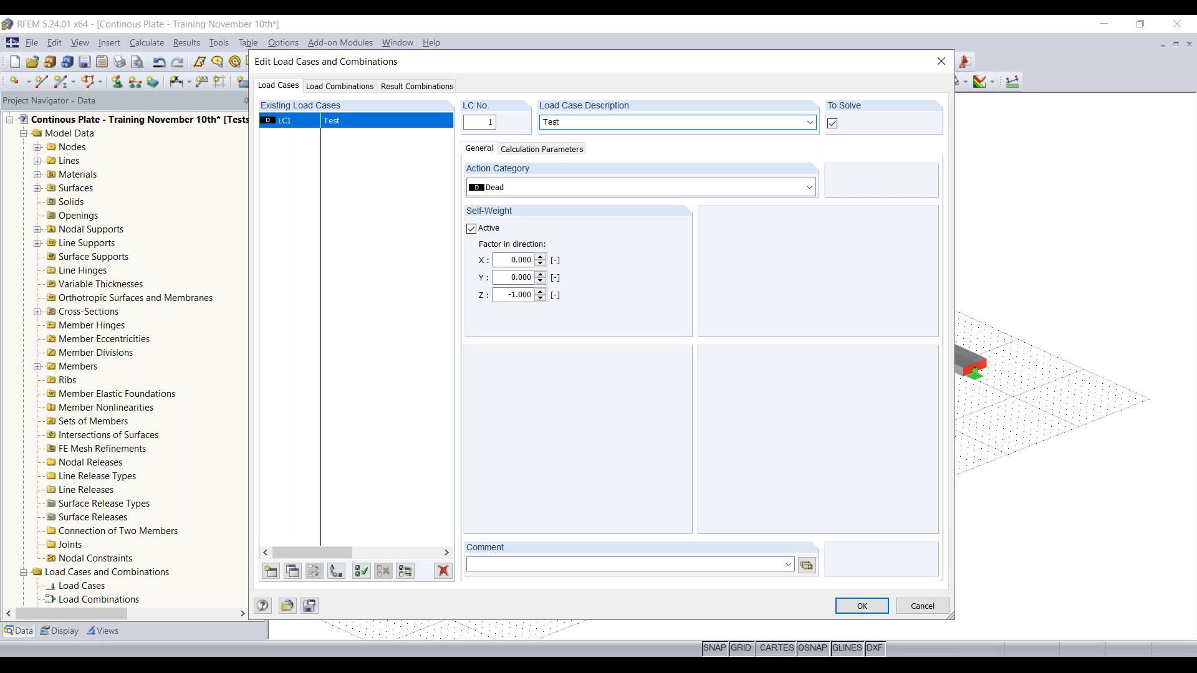
text(d load)
click(562, 188)
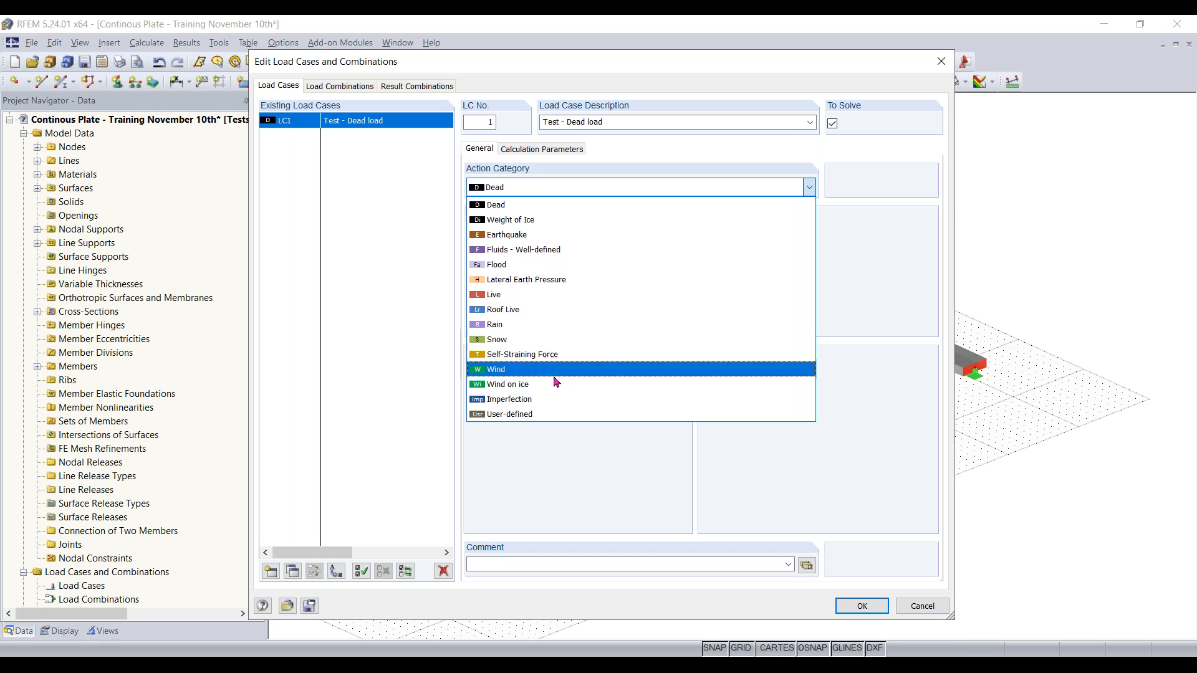
click(499, 205)
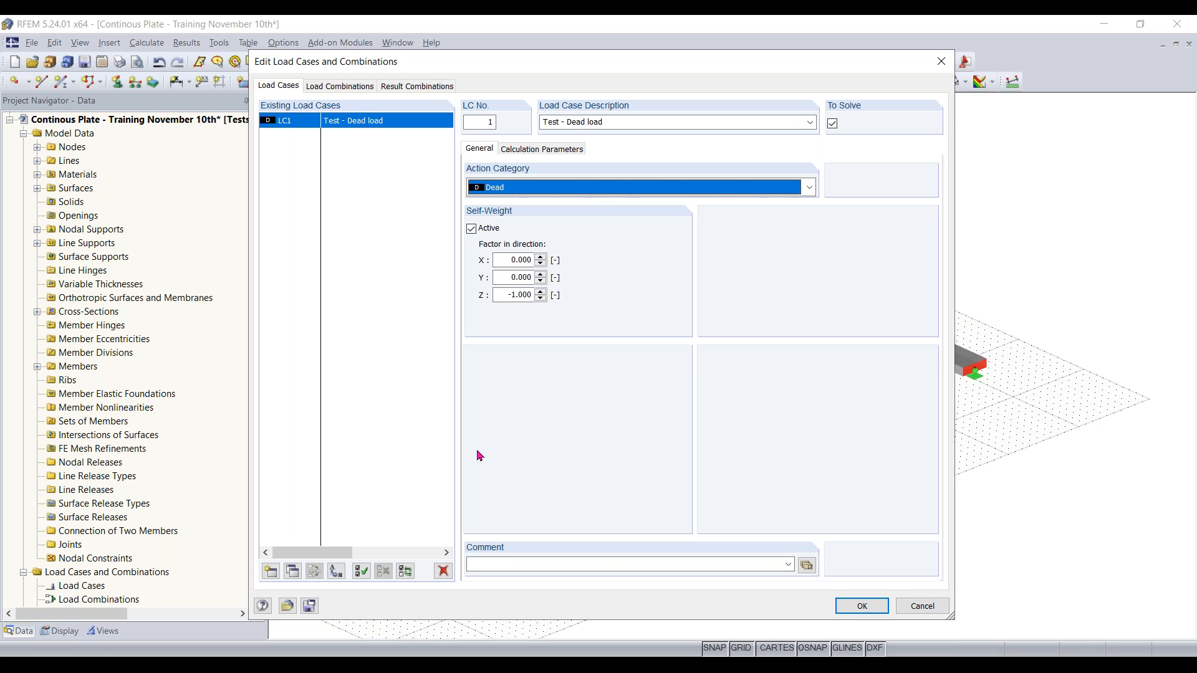
click(513, 190)
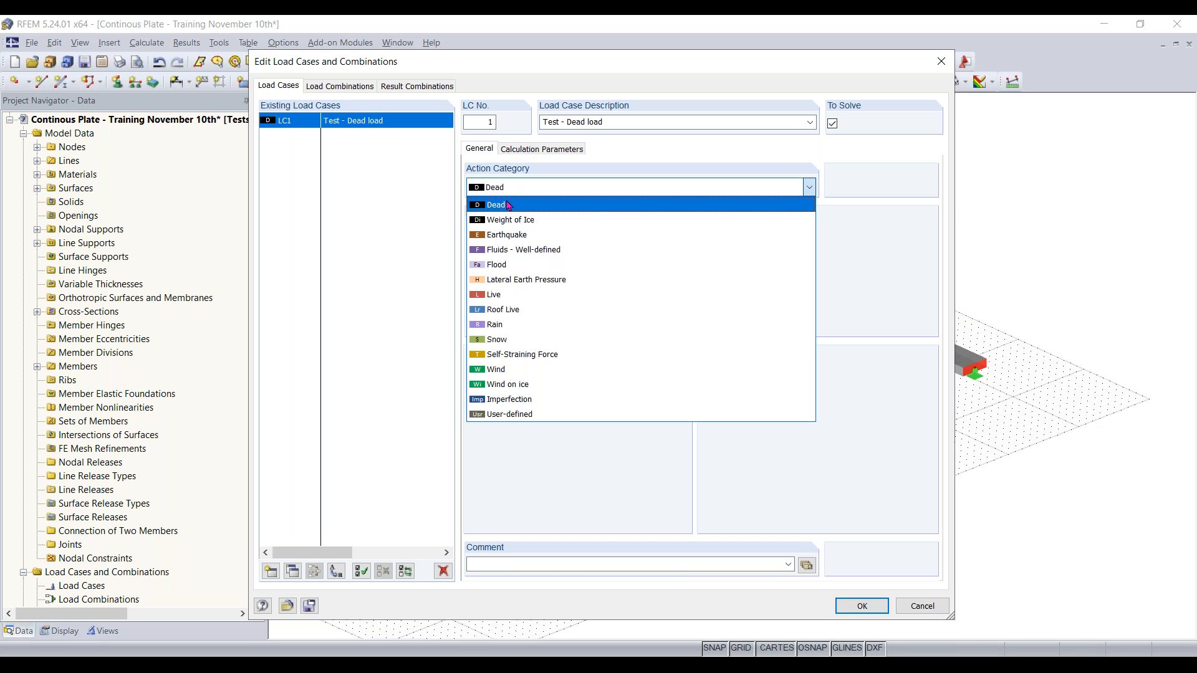
click(509, 206)
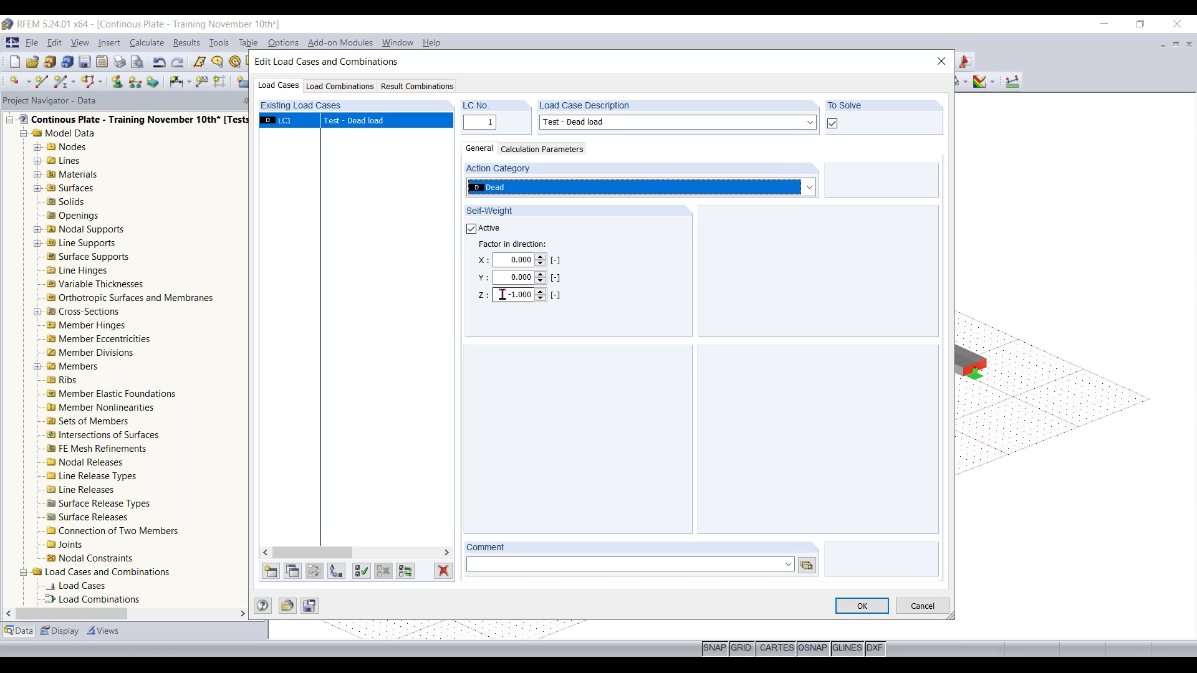
Step: Deactivate the self-weight in the dead load case and select LC1 as the current load case
drag(501, 295, 535, 295)
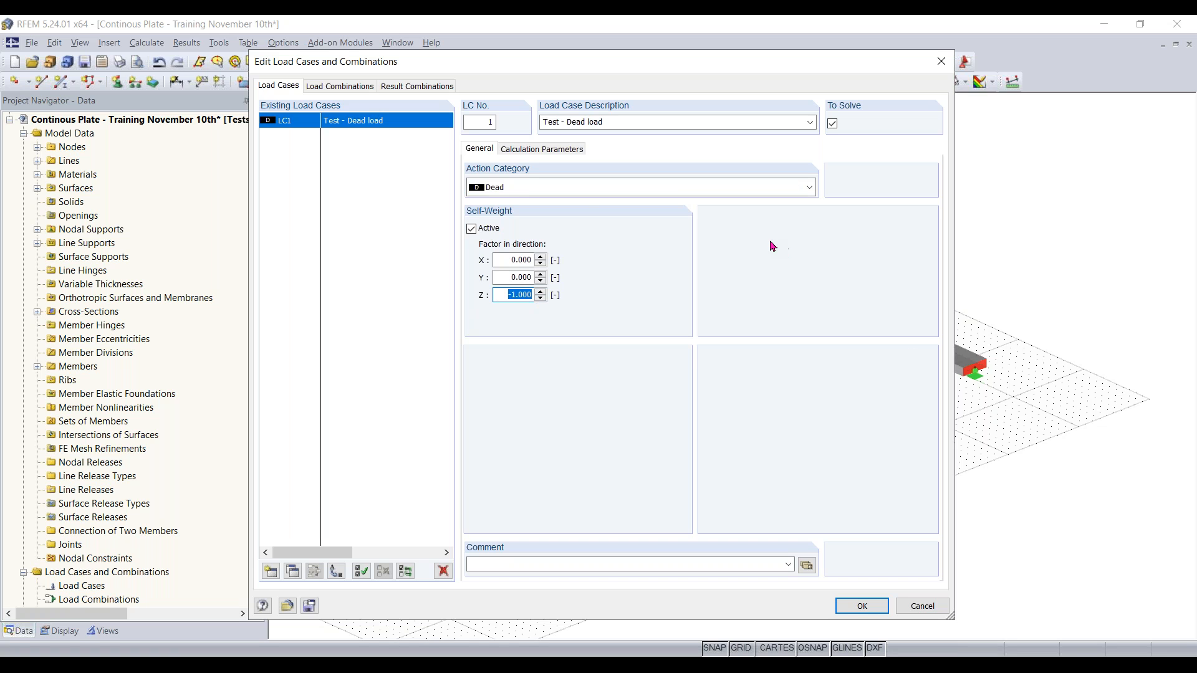
click(472, 230)
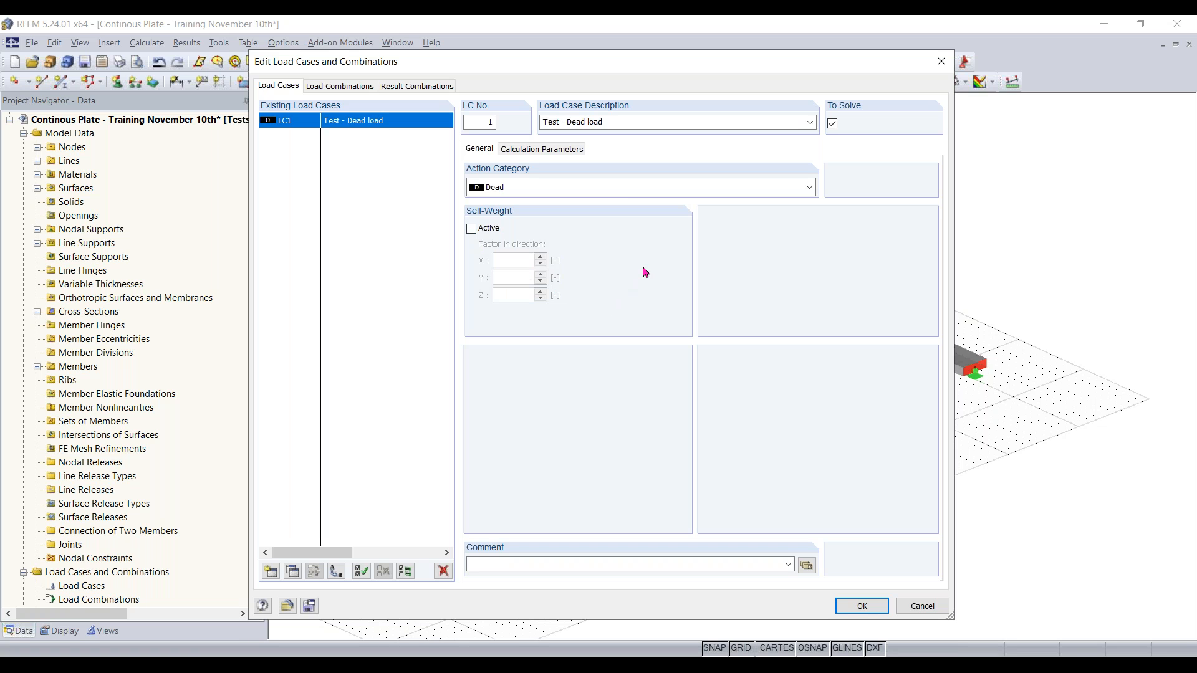
click(856, 606)
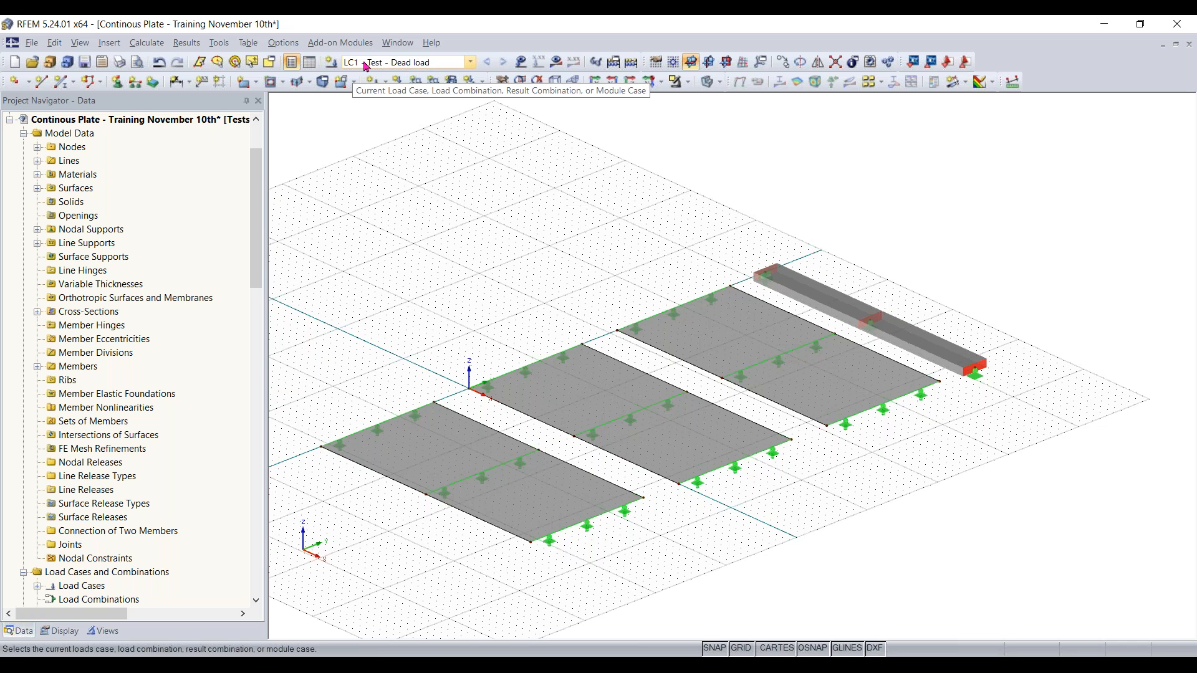
click(424, 64)
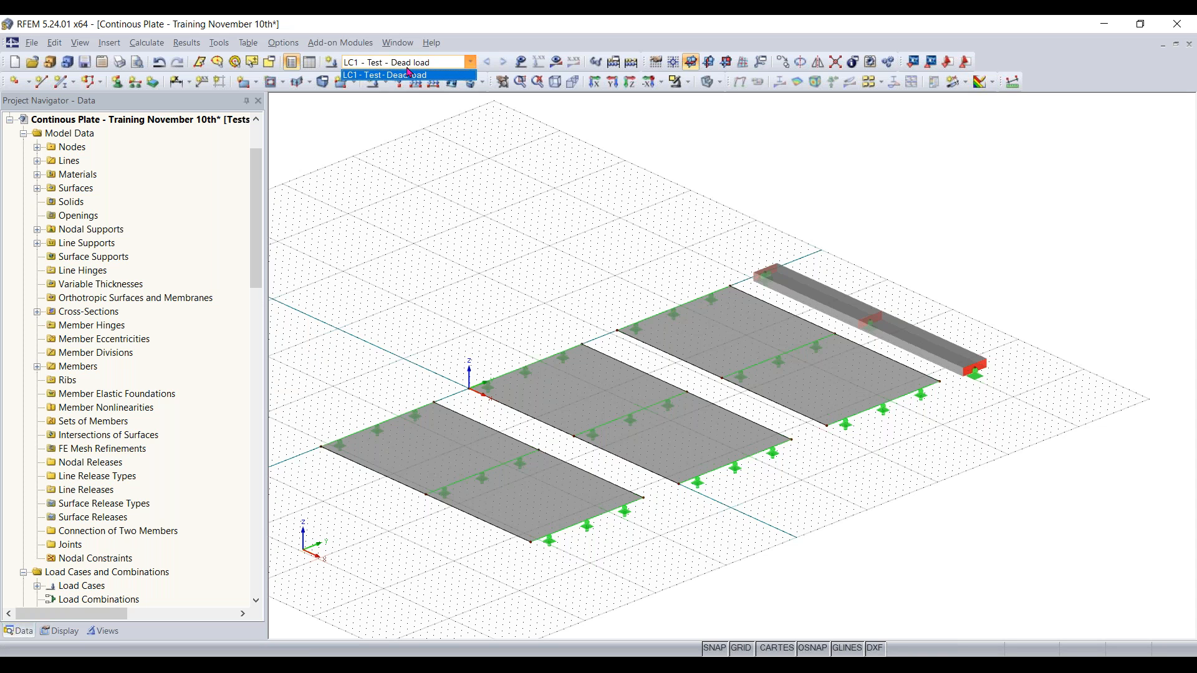
click(407, 70)
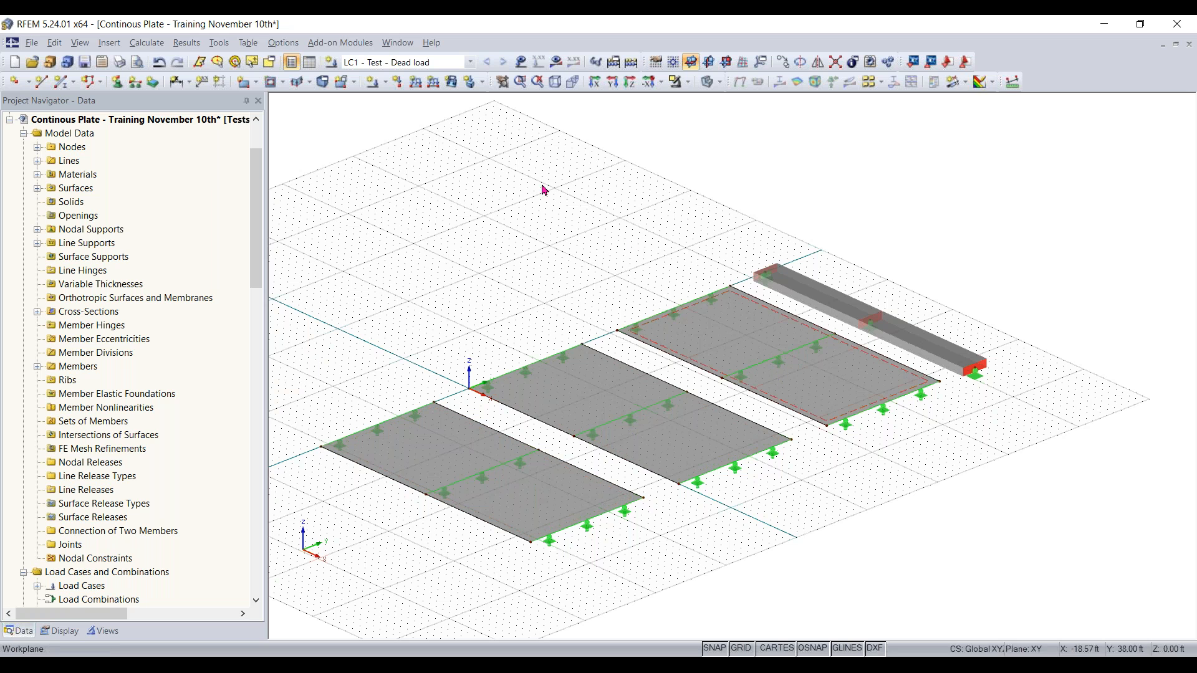
Step: Apply a uniform surface load of -0.210 ksf in the global ZL direction to all three plate surfaces
click(449, 83)
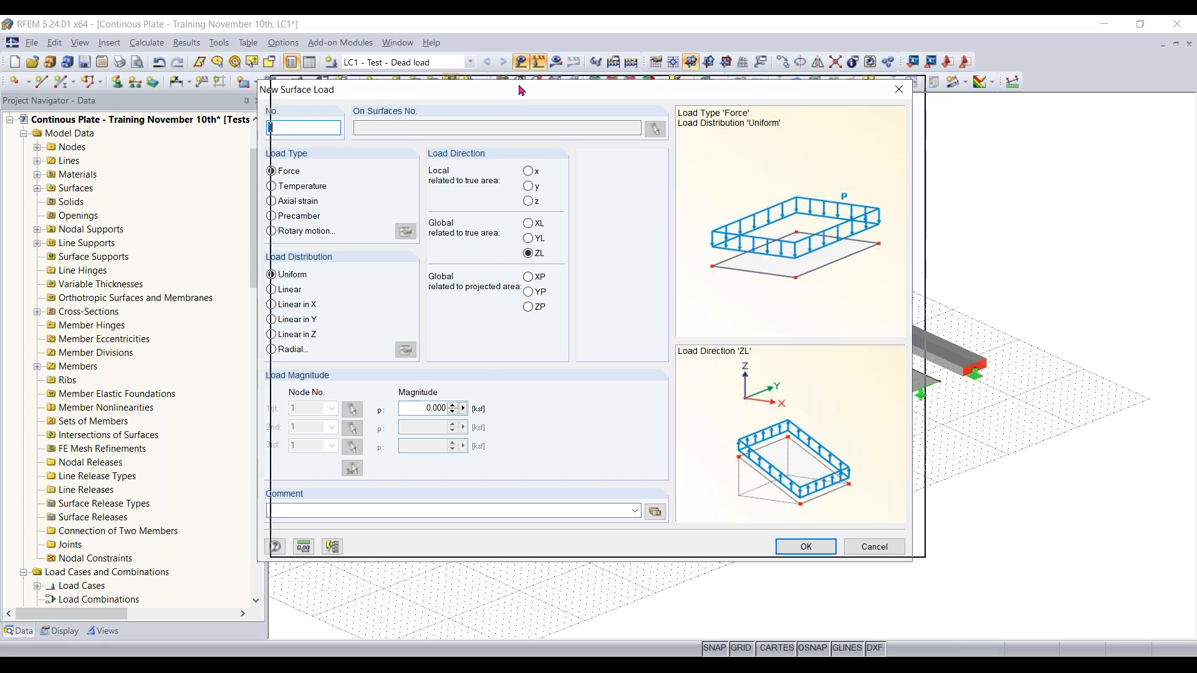
drag(501, 89, 530, 75)
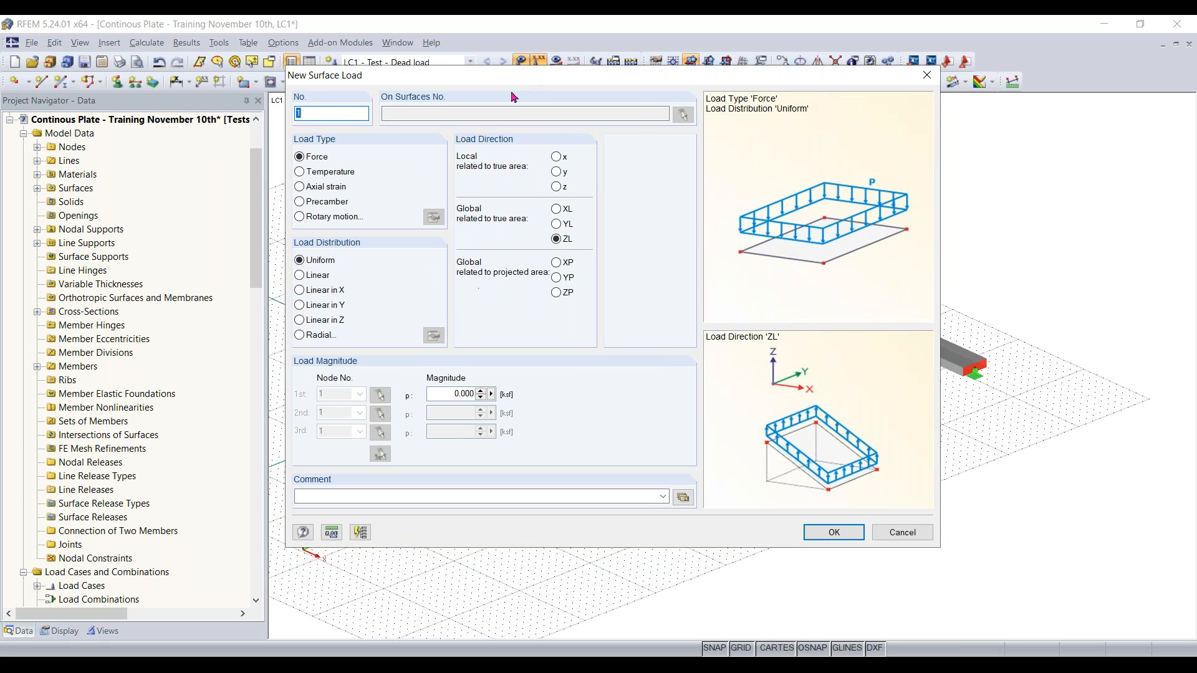
click(444, 395)
key(BackSpace)
text(-0.210)
click(832, 534)
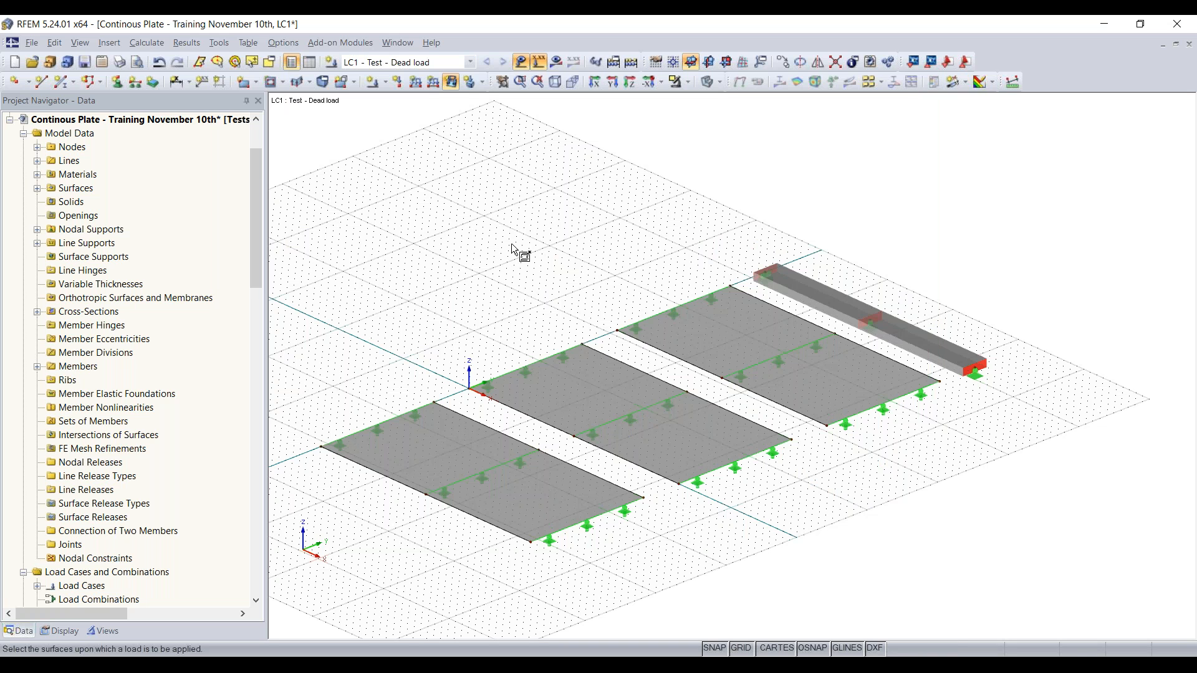
click(445, 435)
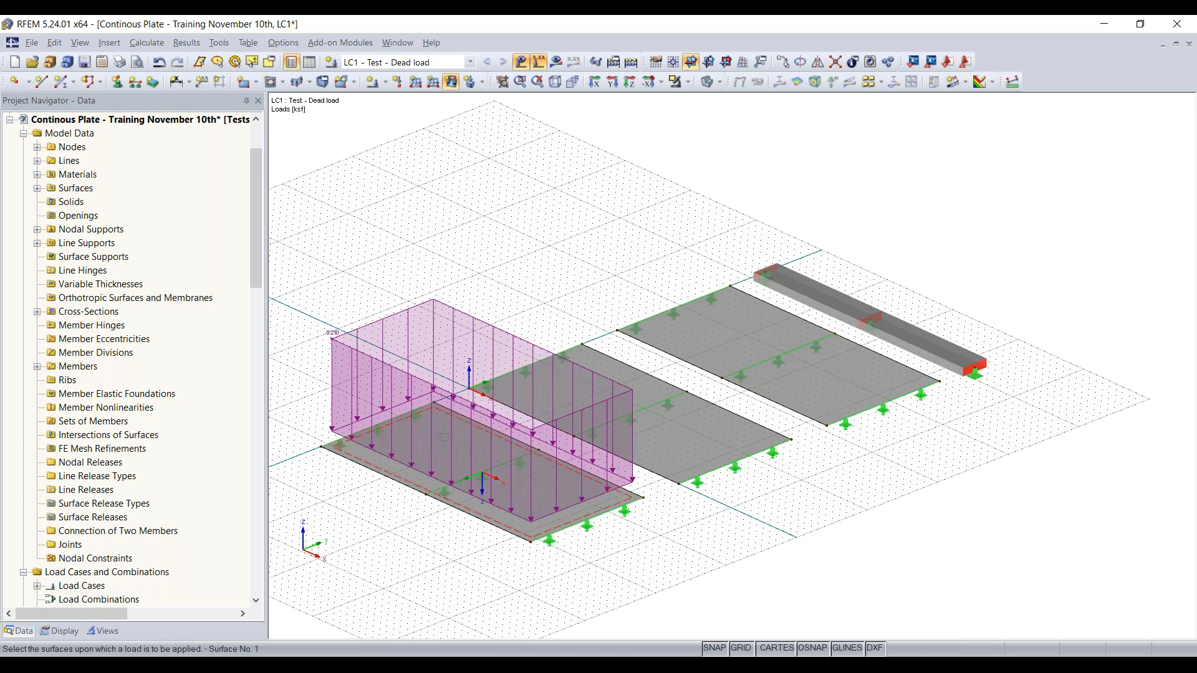
click(695, 423)
click(834, 399)
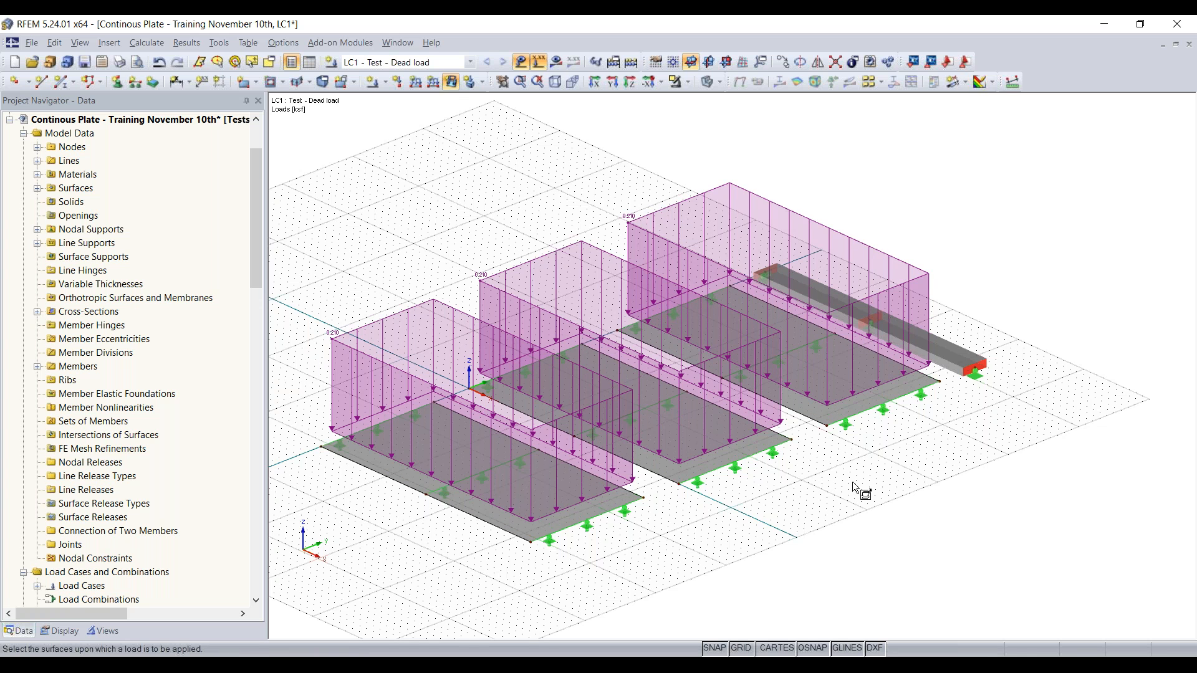
key(Escape)
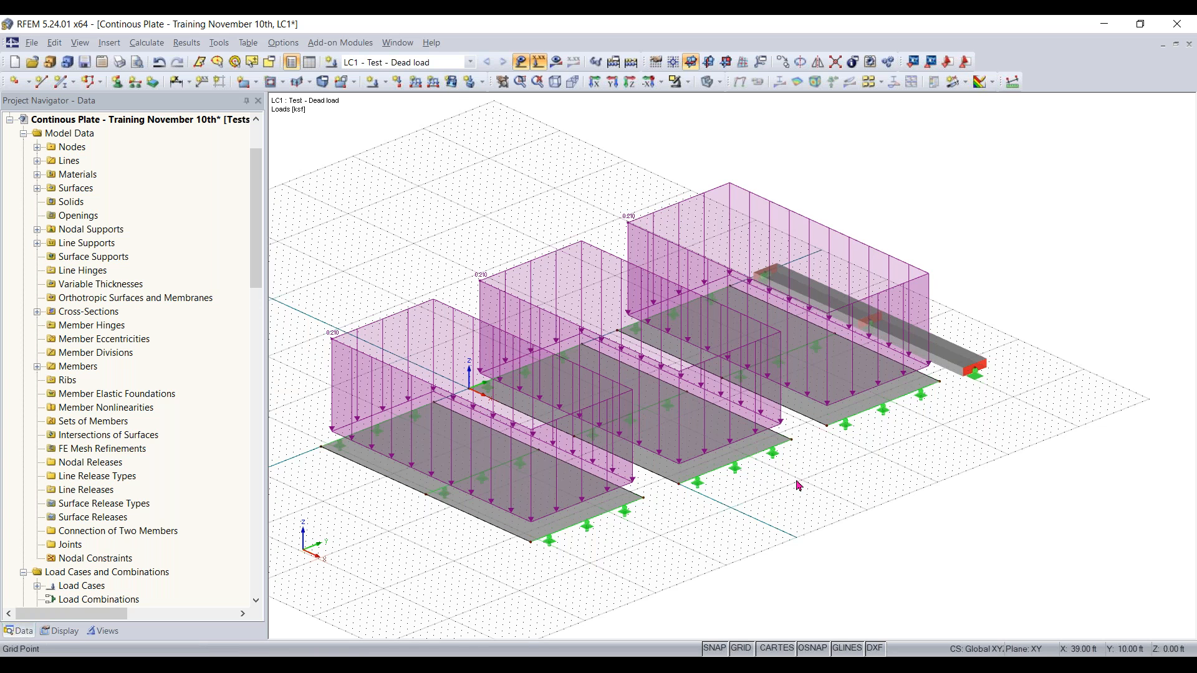
Step: Apply a uniform member load of -0.210 kip/ft in the global ZL direction to both beam members
middle_drag(844, 542, 770, 492)
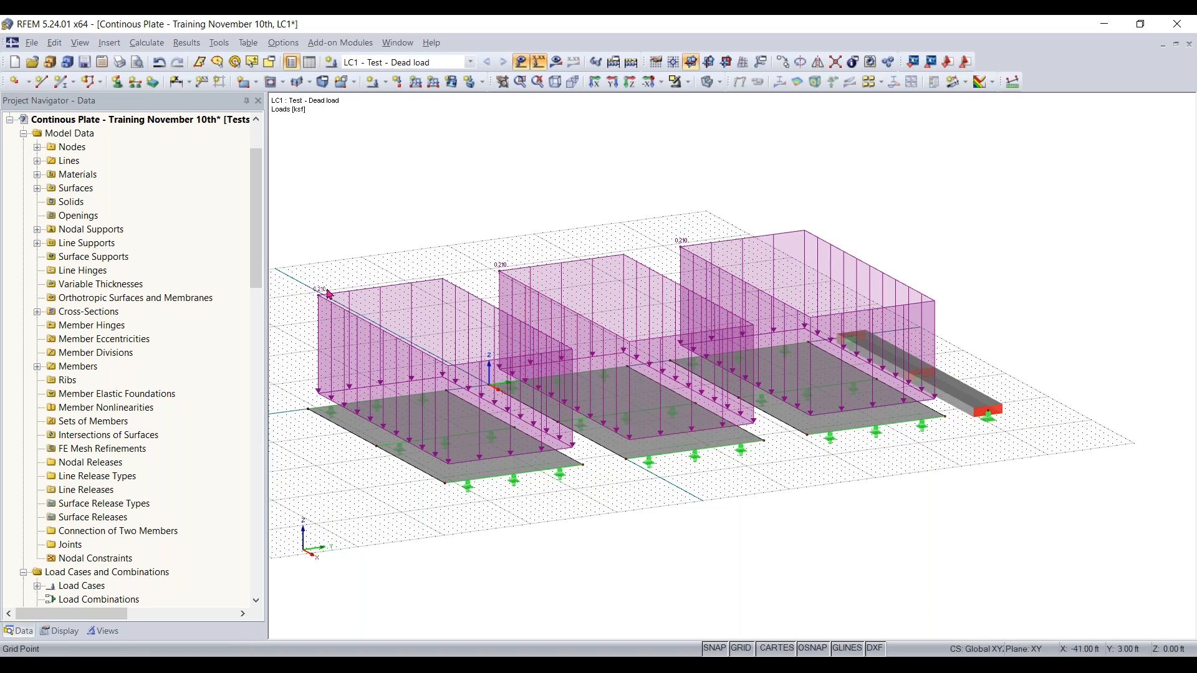
ctrl+middle_drag(988, 524, 845, 485)
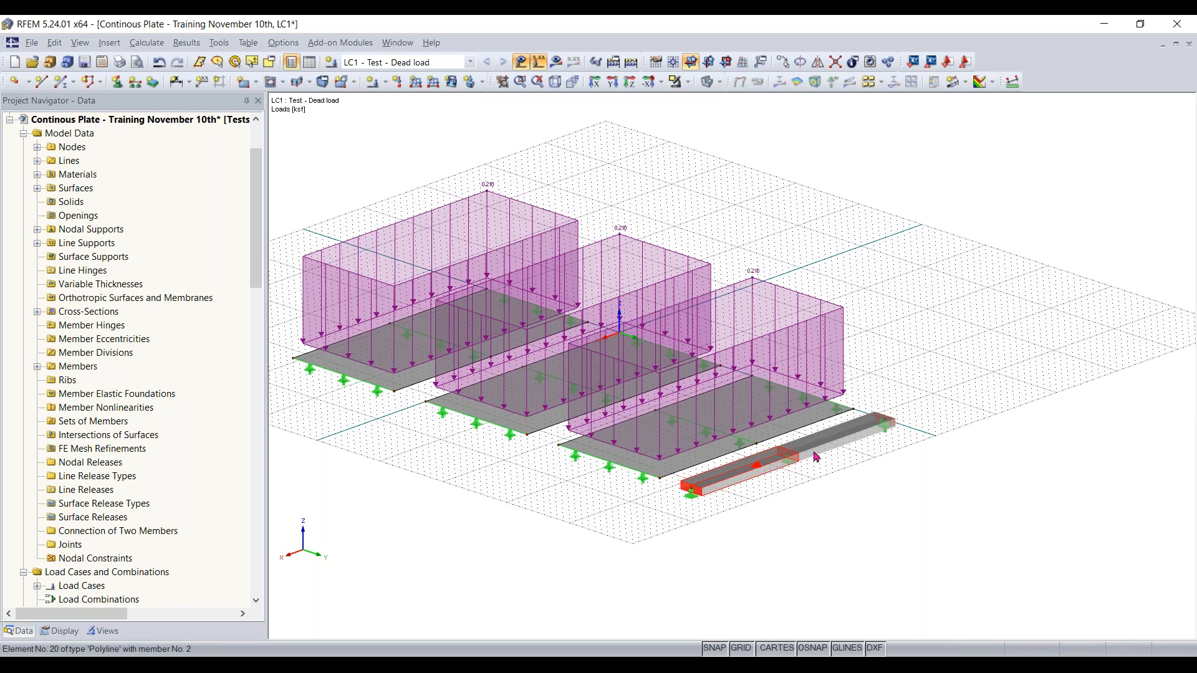
scroll(818, 463, up, 2)
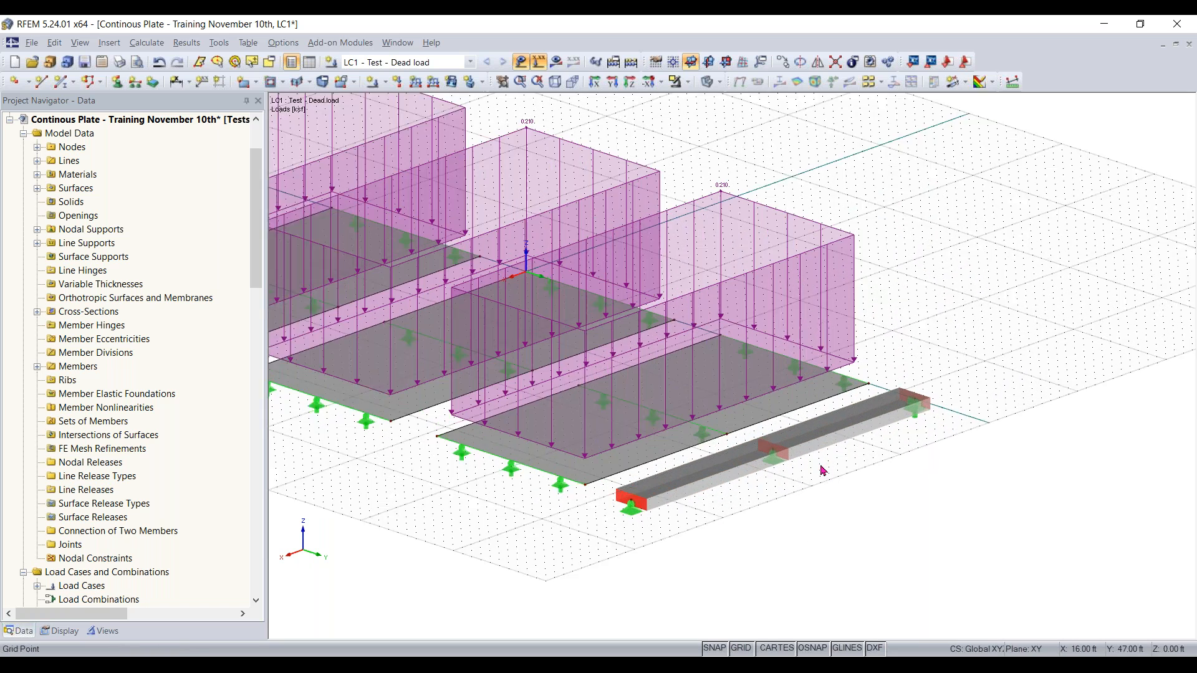
scroll(822, 470, up, 1)
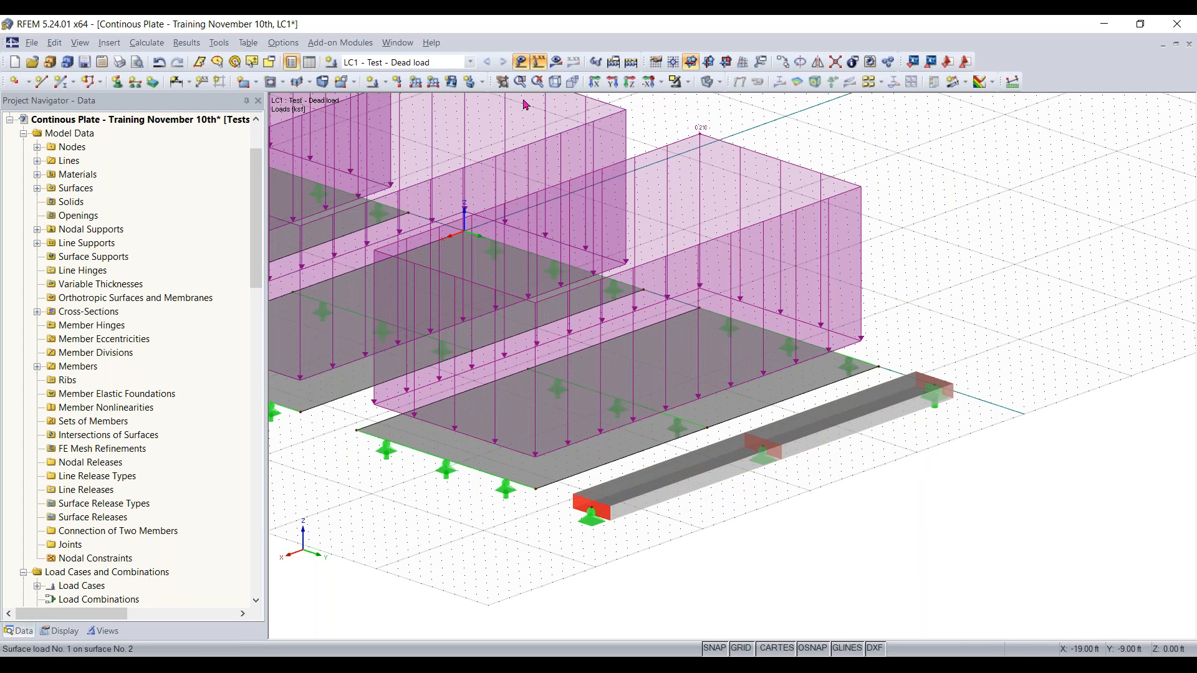
click(416, 82)
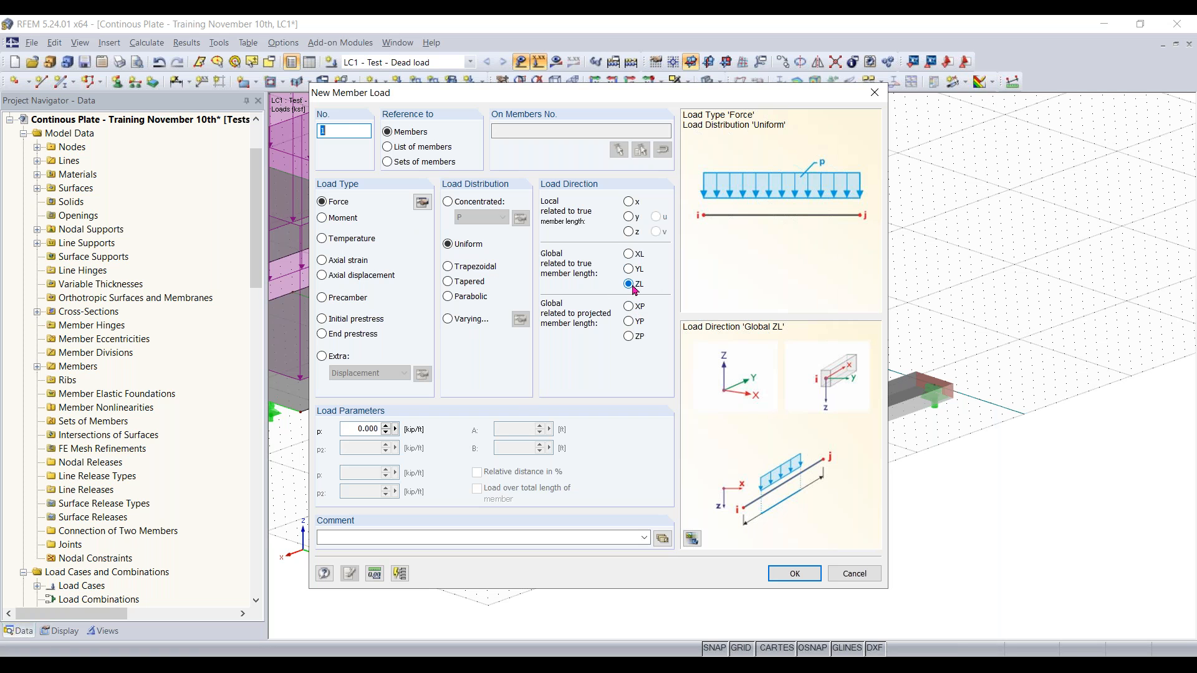
click(349, 428)
key(BackSpace)
click(364, 429)
click(795, 574)
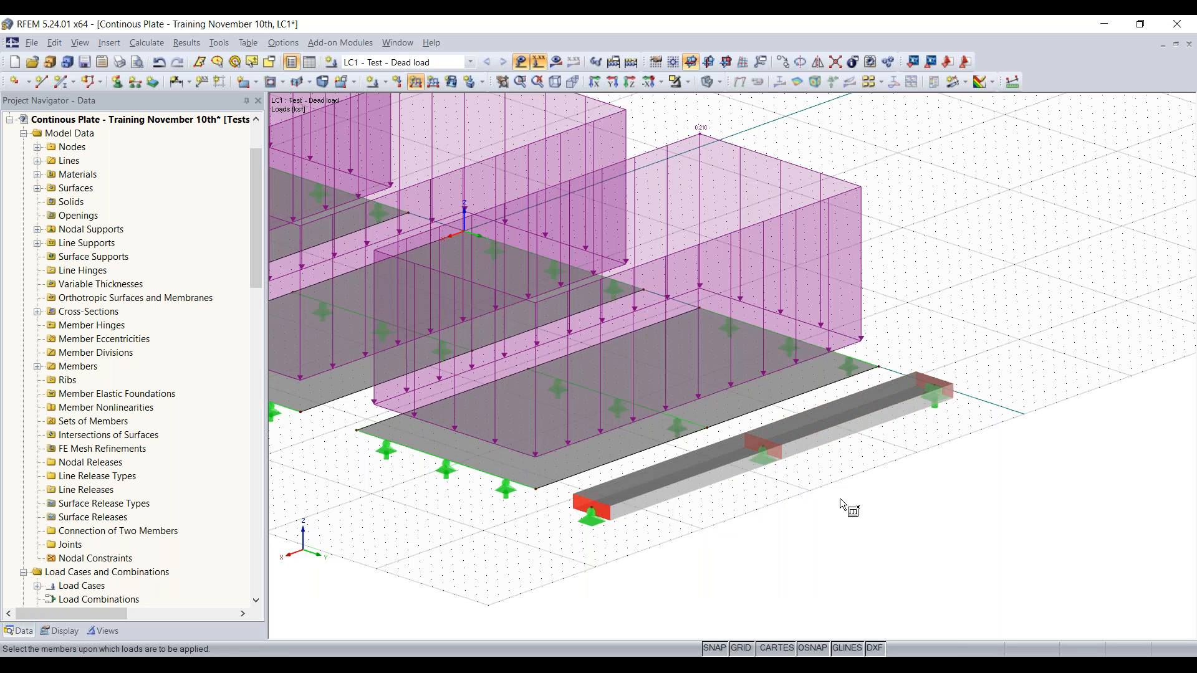
click(833, 426)
click(690, 484)
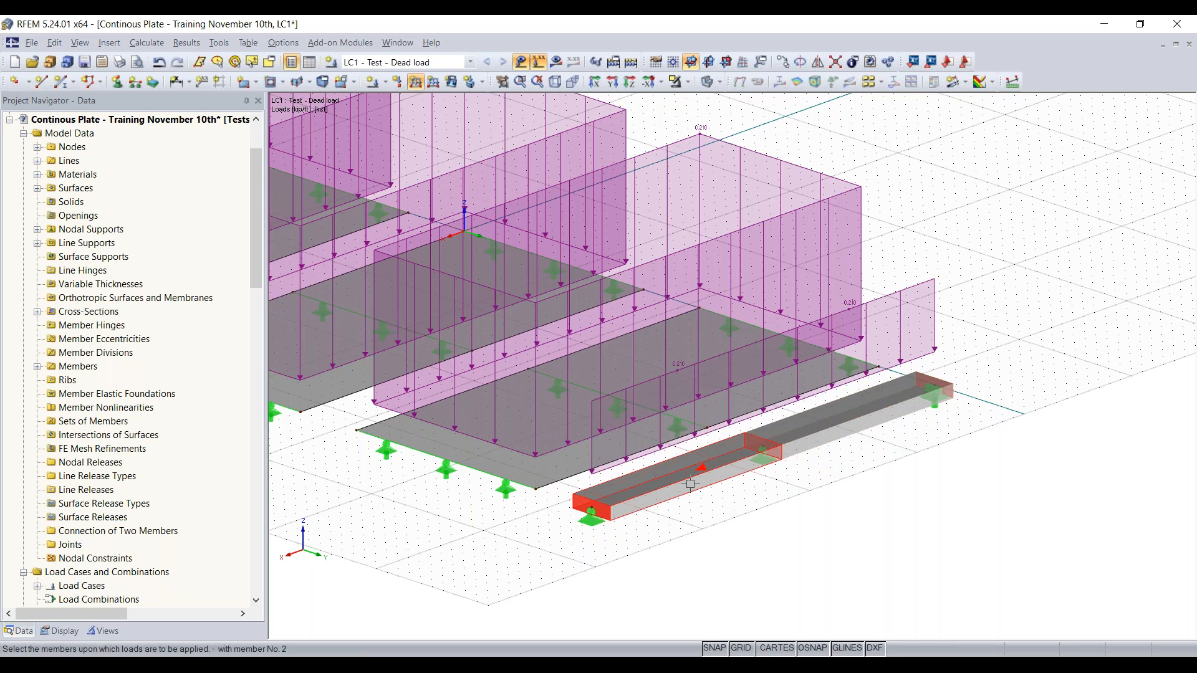
key(Escape)
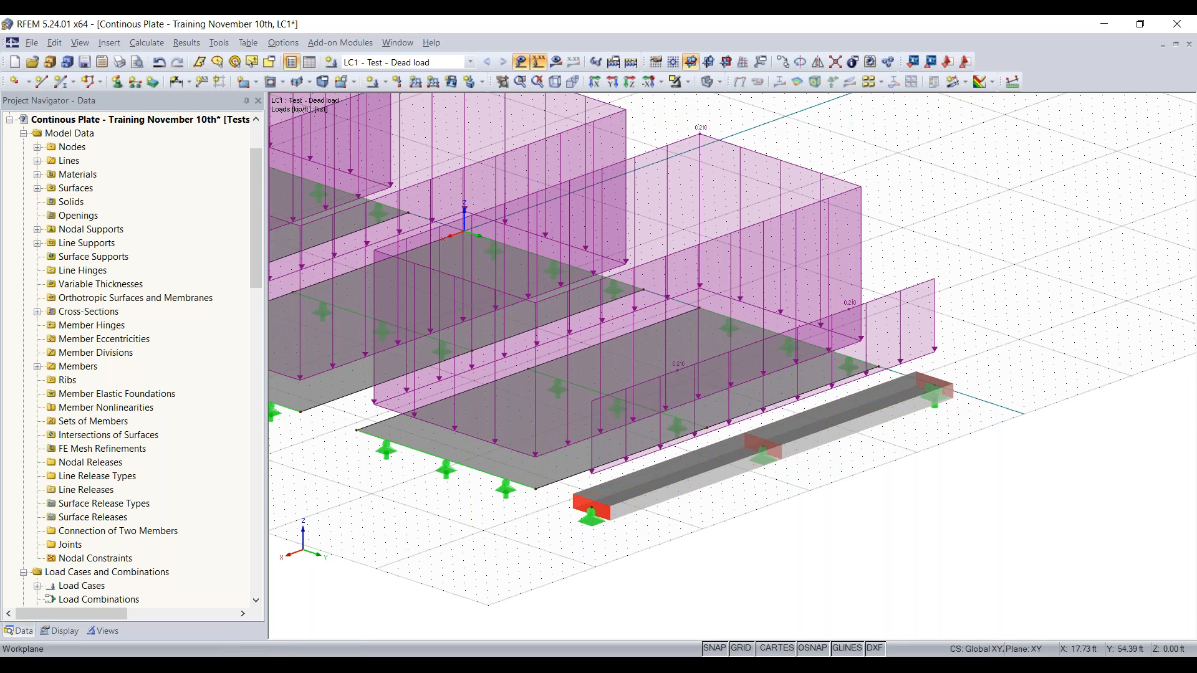
Step: Examine the load eccentricity settings of a new member load, including the relative offset positions at the member start
scroll(866, 499, down, 3)
middle_drag(866, 500, 967, 494)
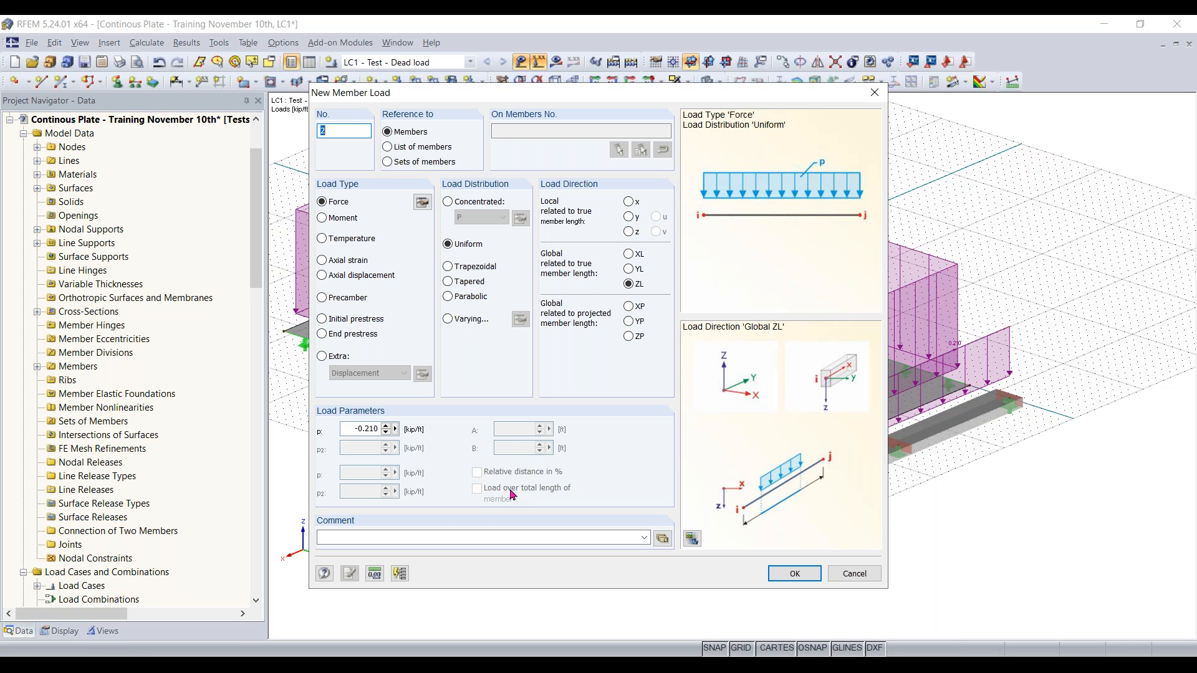
click(422, 203)
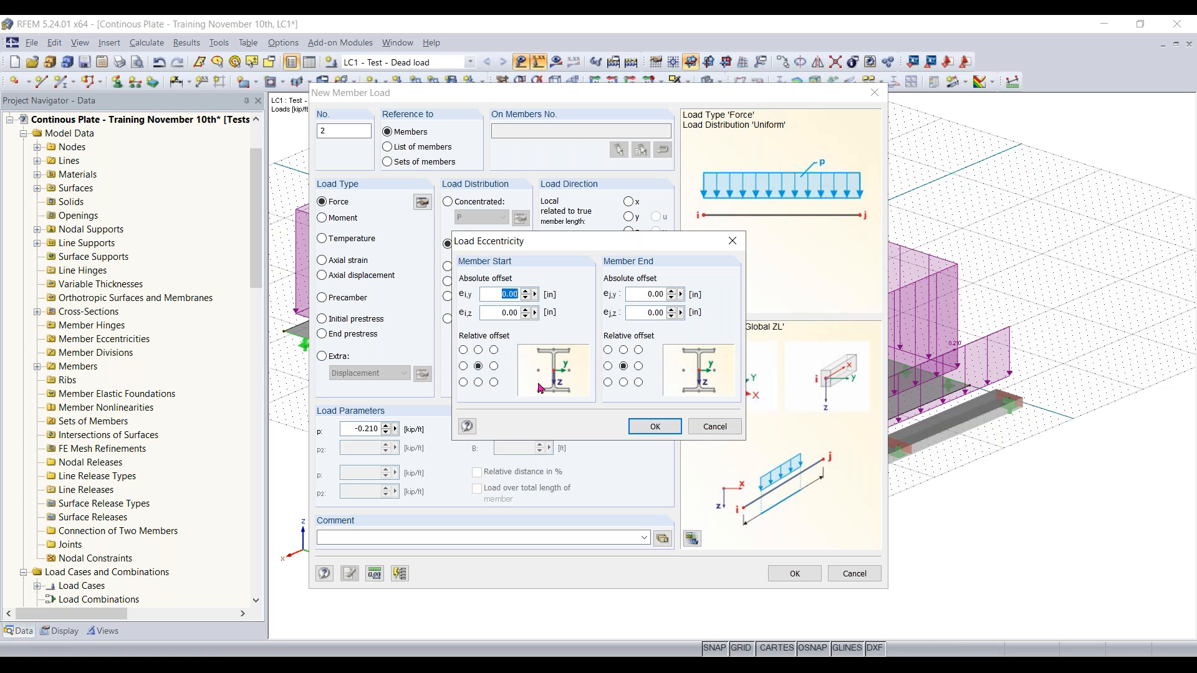
click(493, 367)
click(464, 368)
click(478, 350)
click(478, 367)
click(655, 428)
click(422, 204)
click(671, 426)
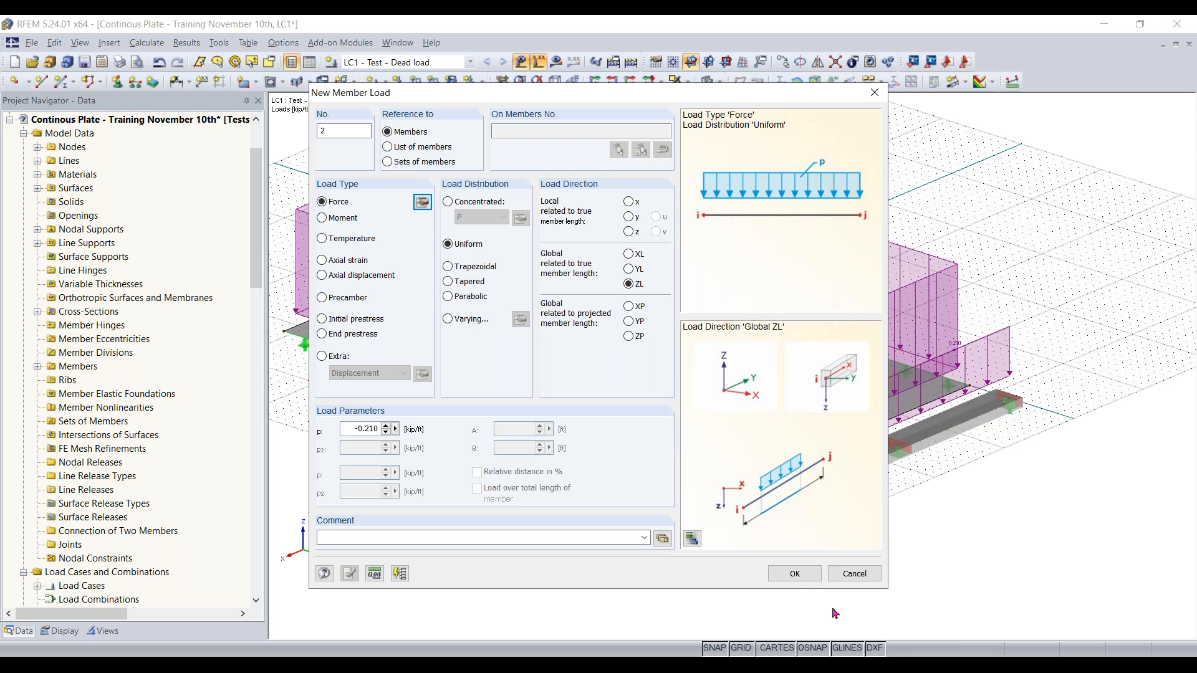
click(796, 574)
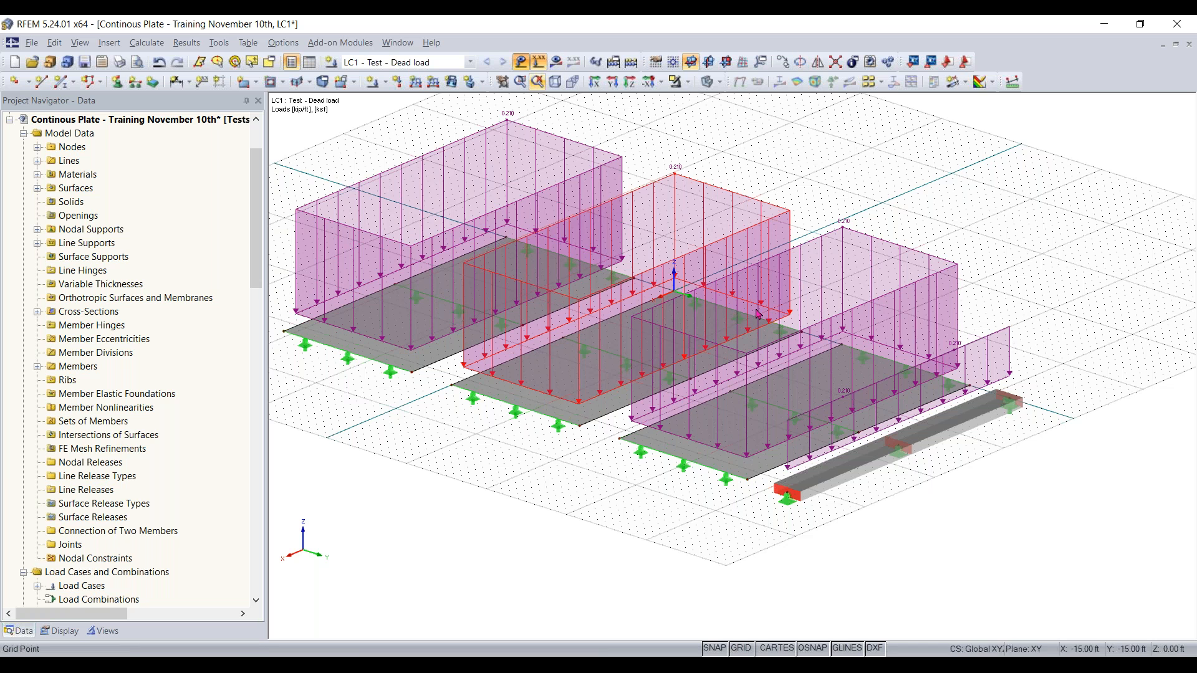
Step: Hide the load display and generate the FE mesh for the model
click(522, 64)
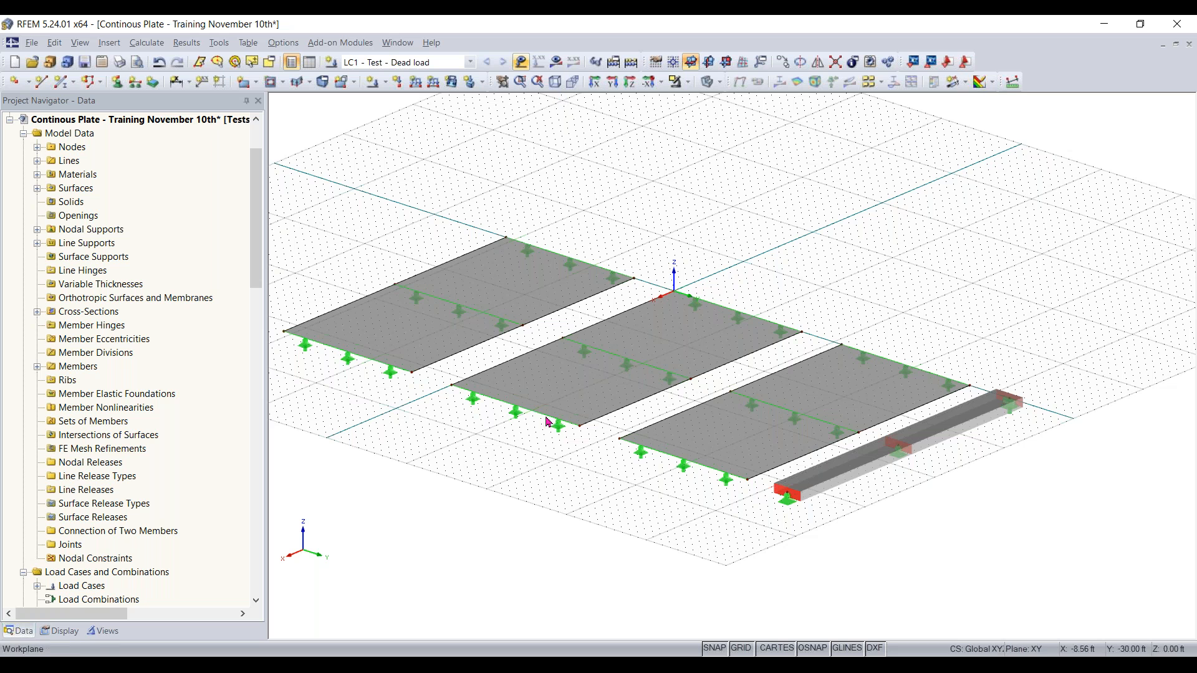
ctrl+middle_drag(545, 491, 534, 409)
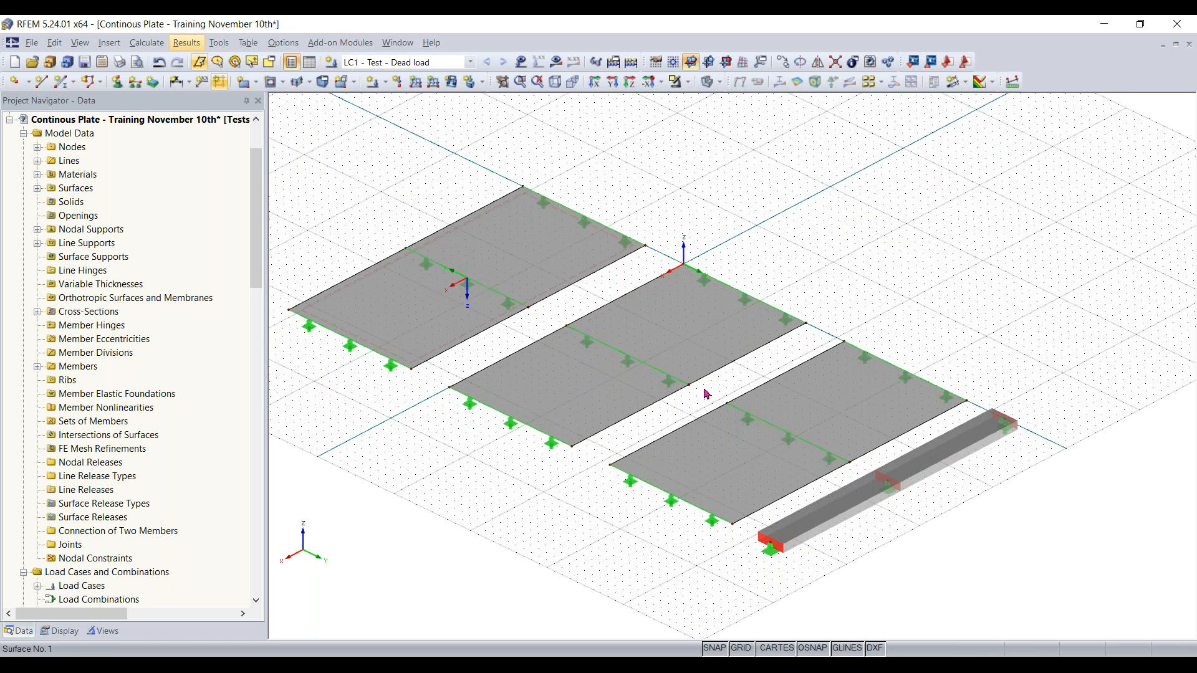
click(153, 46)
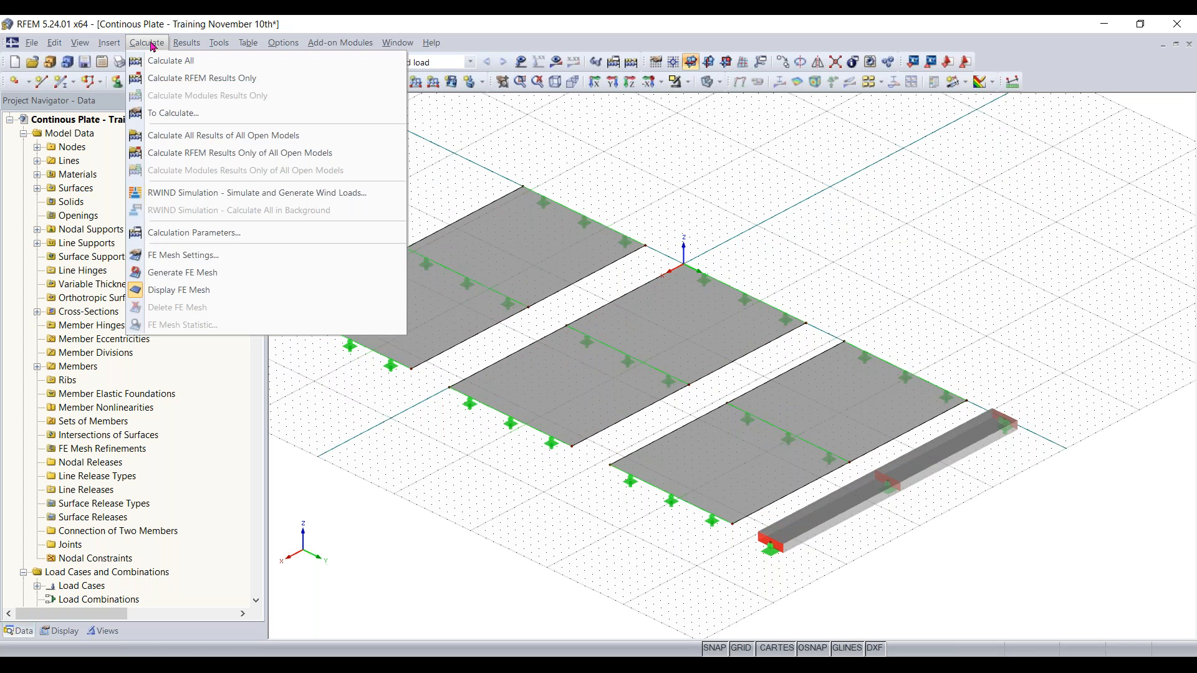
click(187, 273)
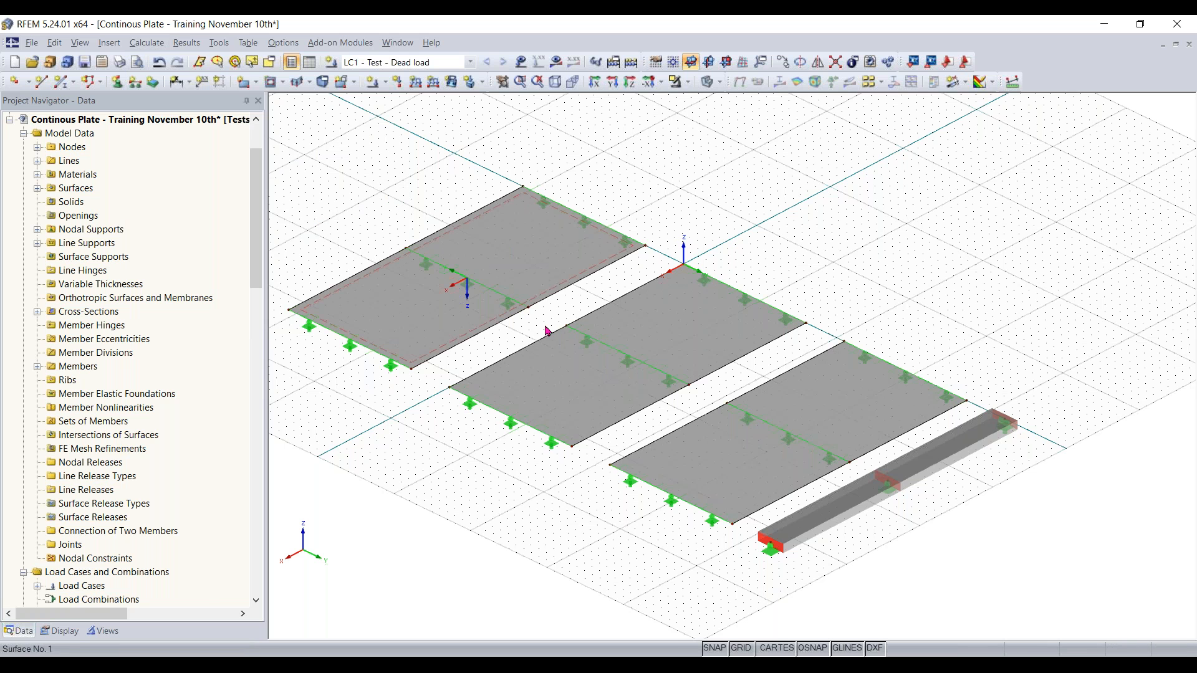
scroll(723, 489, up, 1)
scroll(723, 489, up, 1)
scroll(723, 488, down, 3)
middle_drag(476, 318, 508, 295)
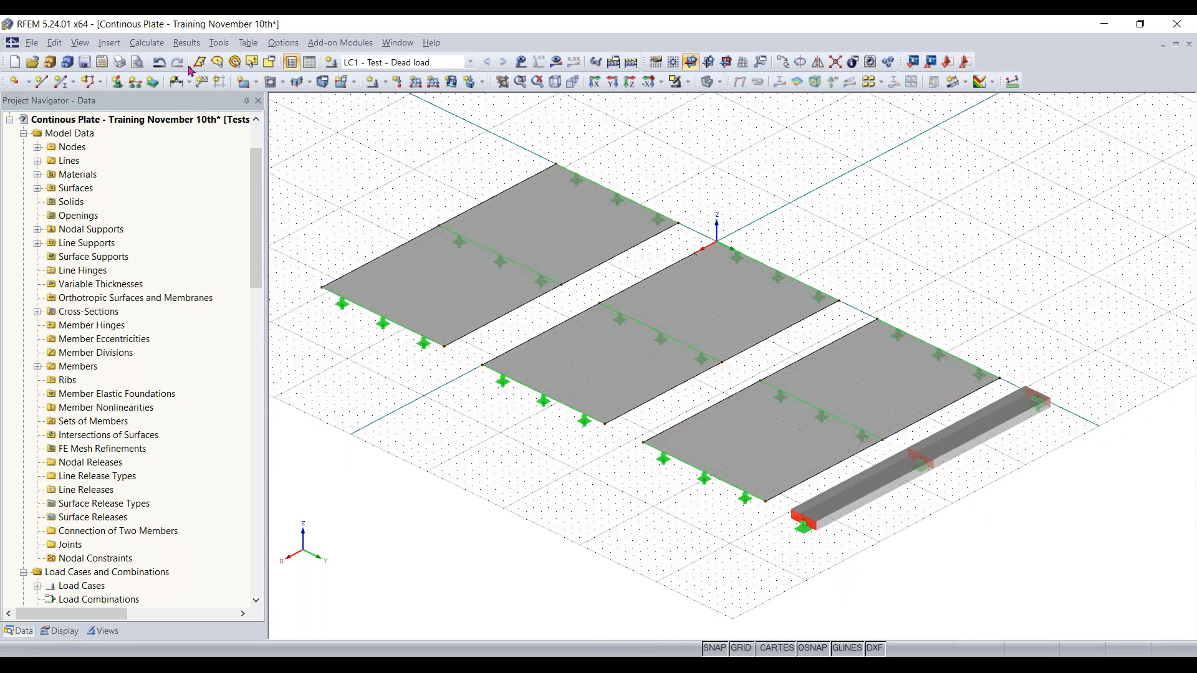
Step: Switch on the FE mesh display for the model
click(146, 42)
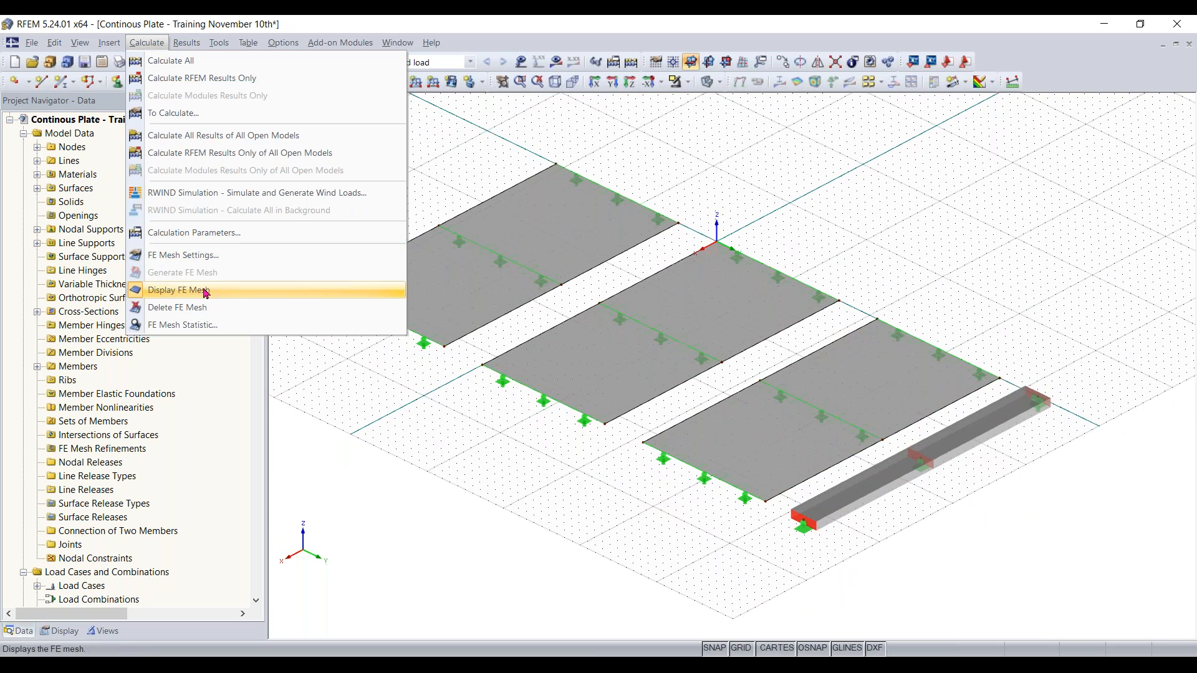
click(224, 291)
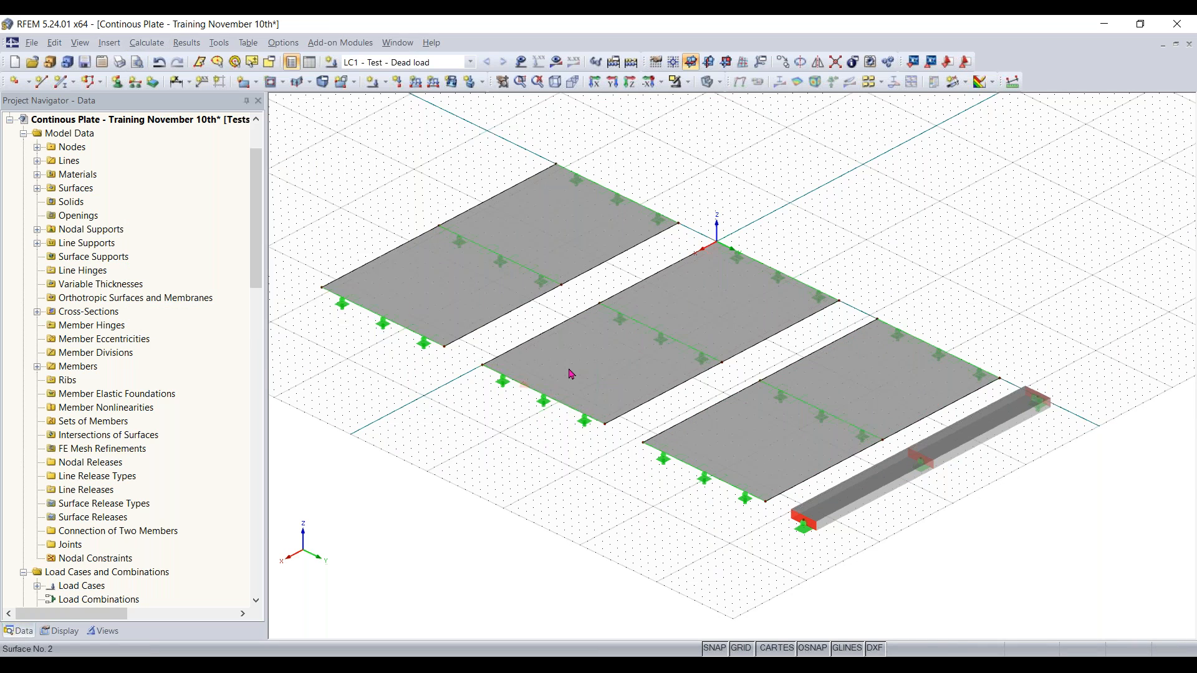
scroll(569, 372, up, 5)
scroll(569, 373, down, 5)
scroll(678, 454, up, 3)
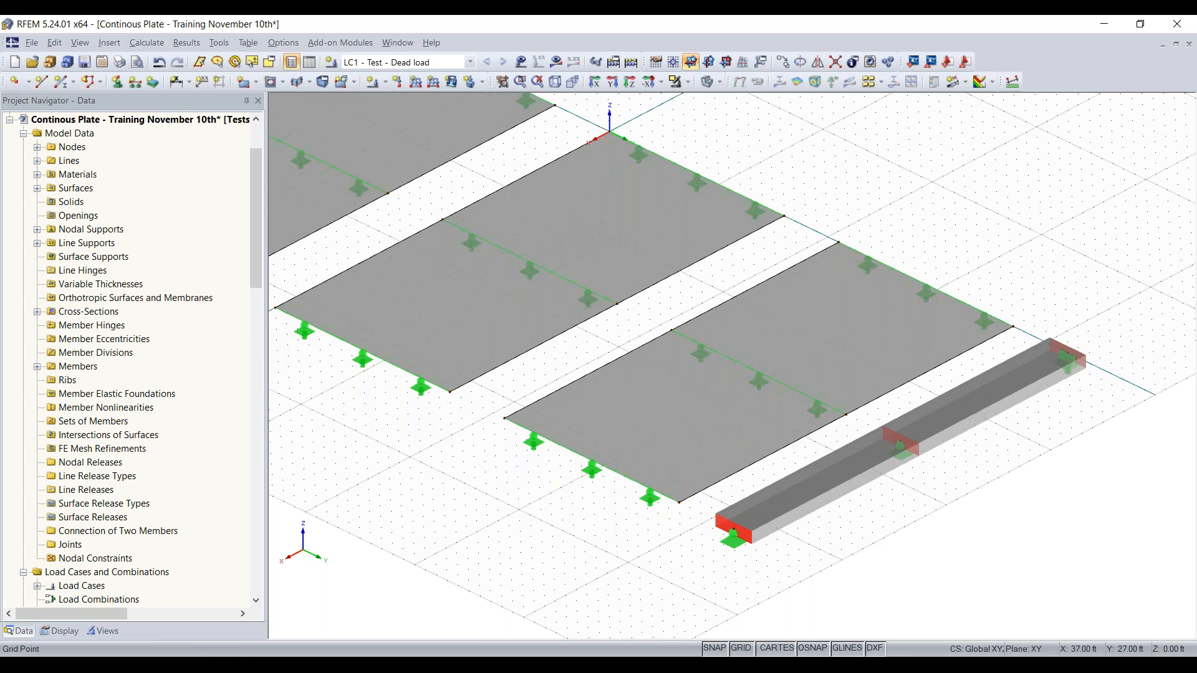
middle_drag(461, 492, 590, 503)
Step: Check the model and FE mesh display options, and show the model as a wireframe
click(48, 631)
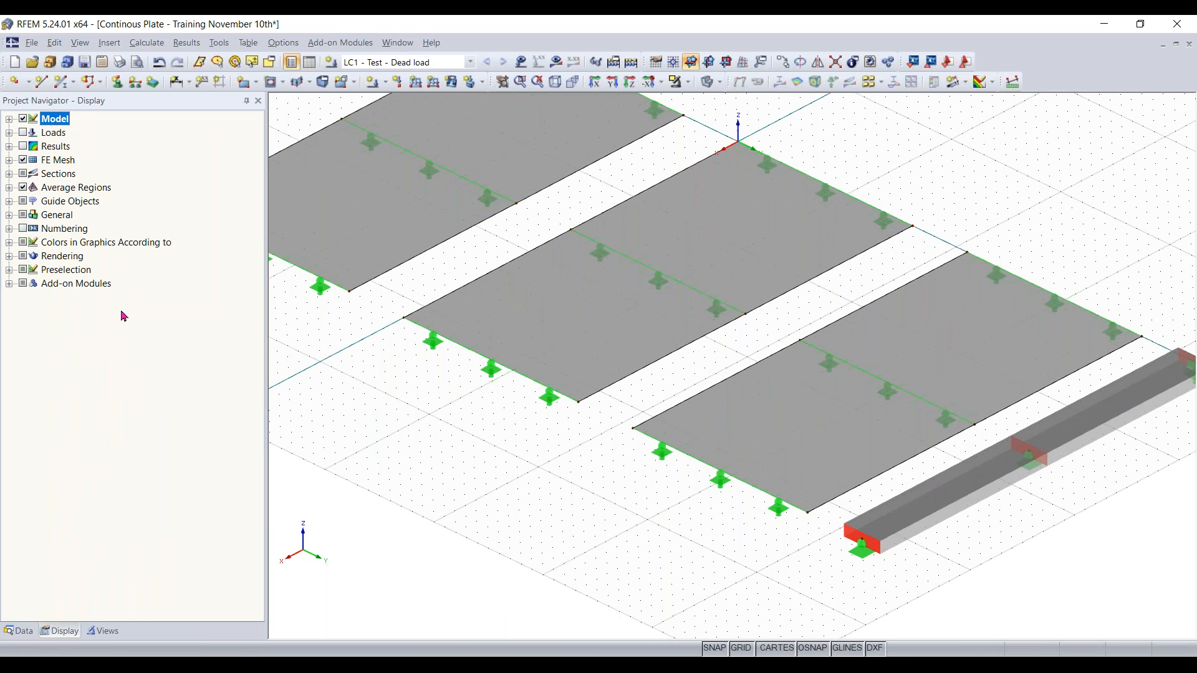
click(10, 120)
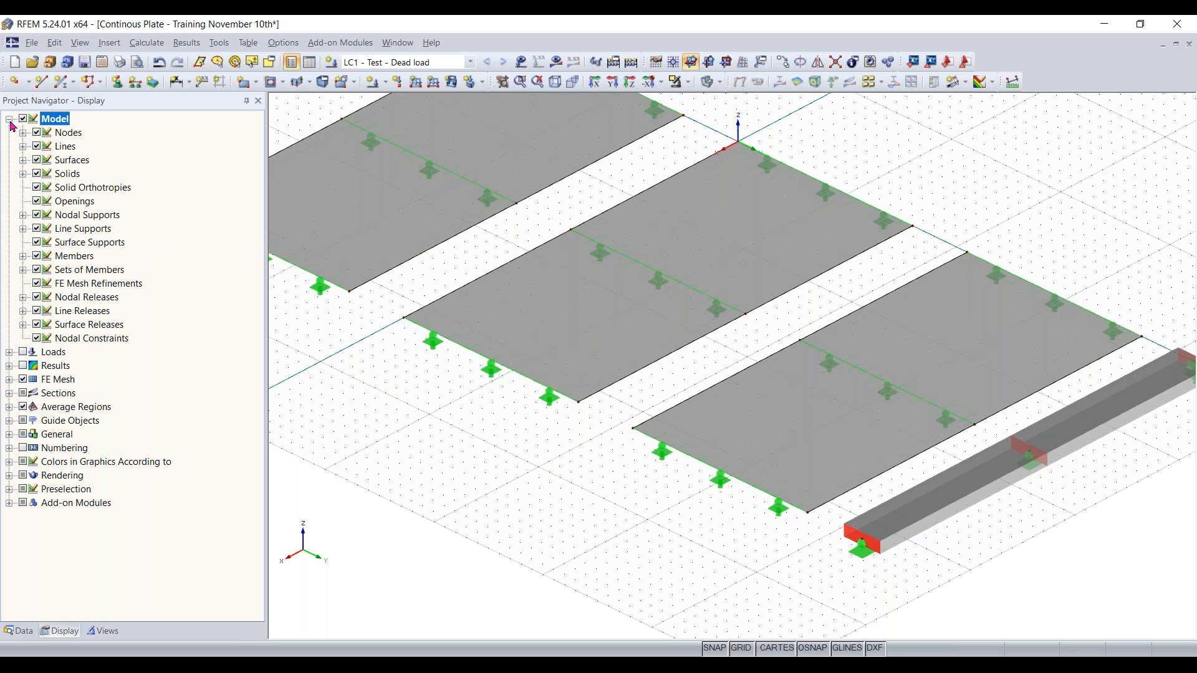
click(9, 379)
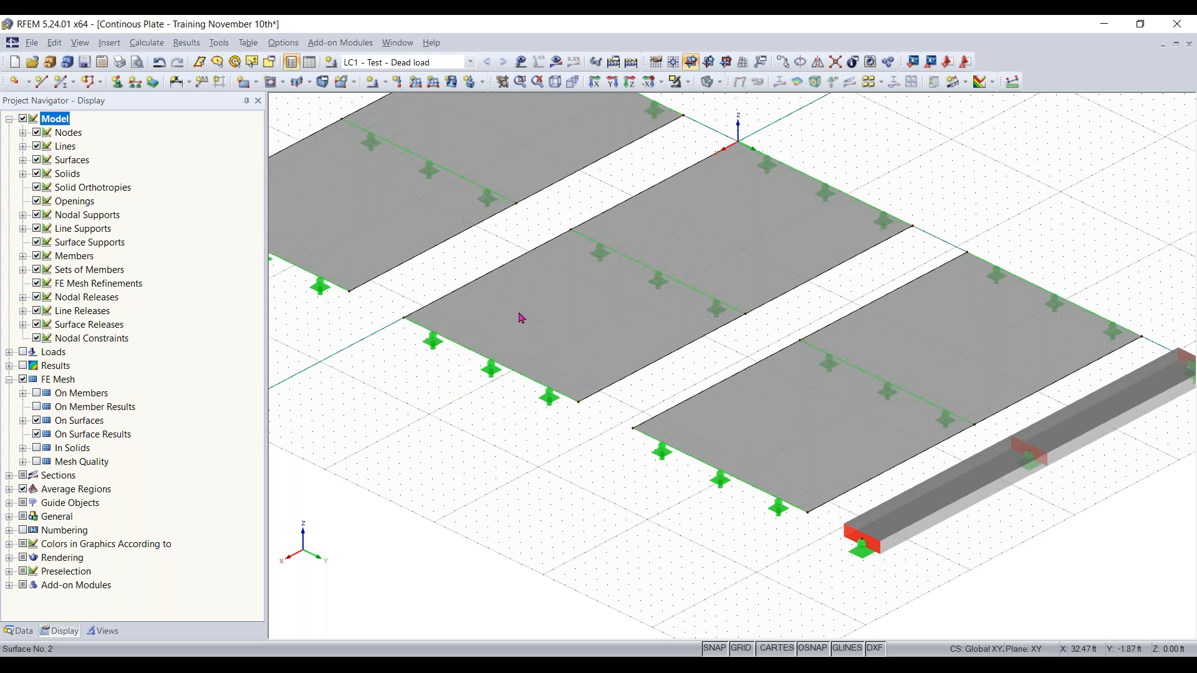
scroll(521, 318, down, 3)
click(706, 82)
ctrl+middle_drag(374, 310, 504, 371)
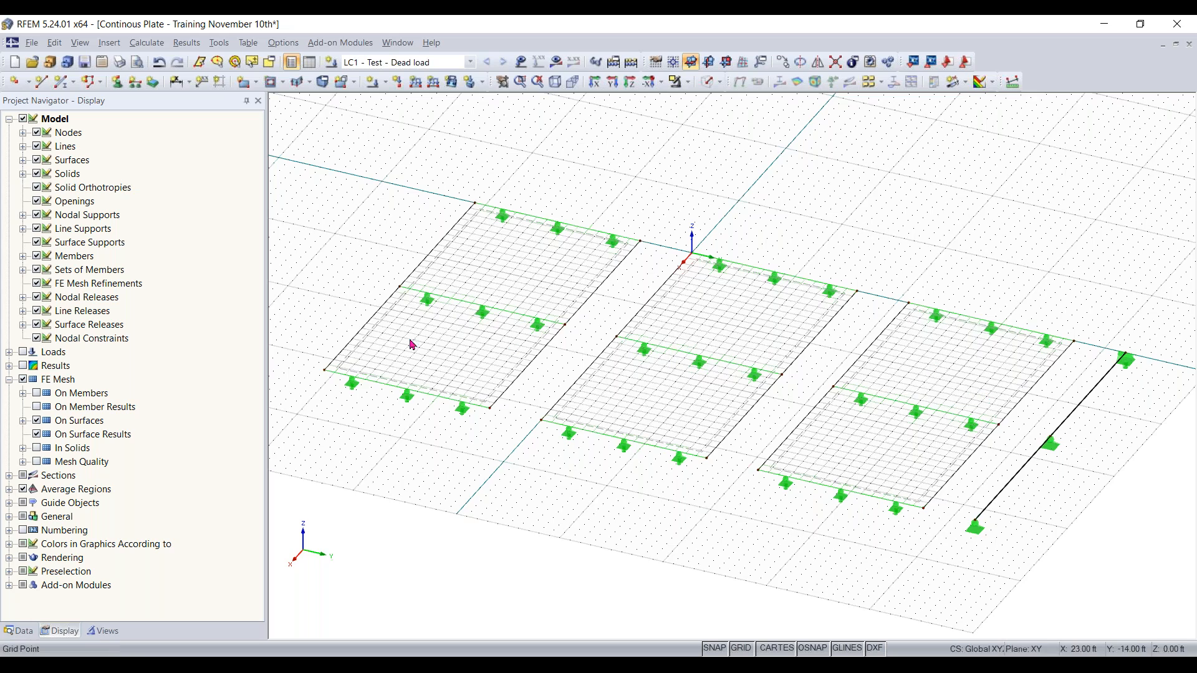
Step: Examine the generated FE mesh on the three plate surfaces up close and from different directions
scroll(448, 348, up, 3)
scroll(507, 377, up, 2)
scroll(518, 376, up, 4)
middle_drag(527, 377, 587, 393)
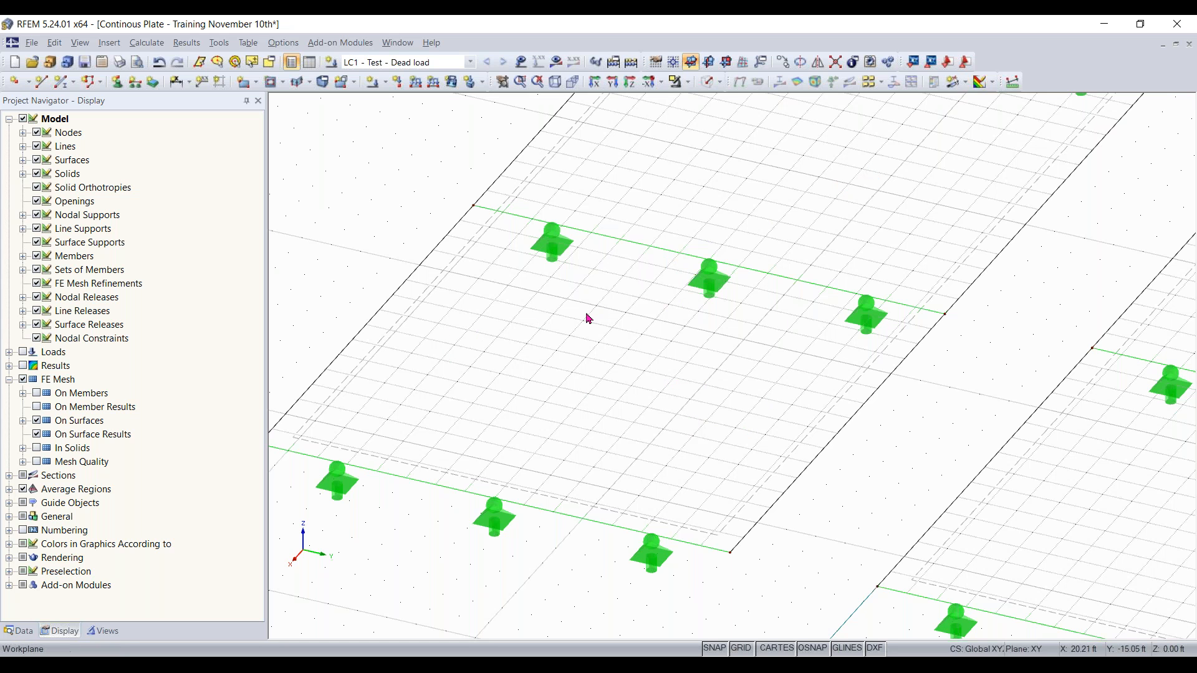
scroll(914, 449, down, 4)
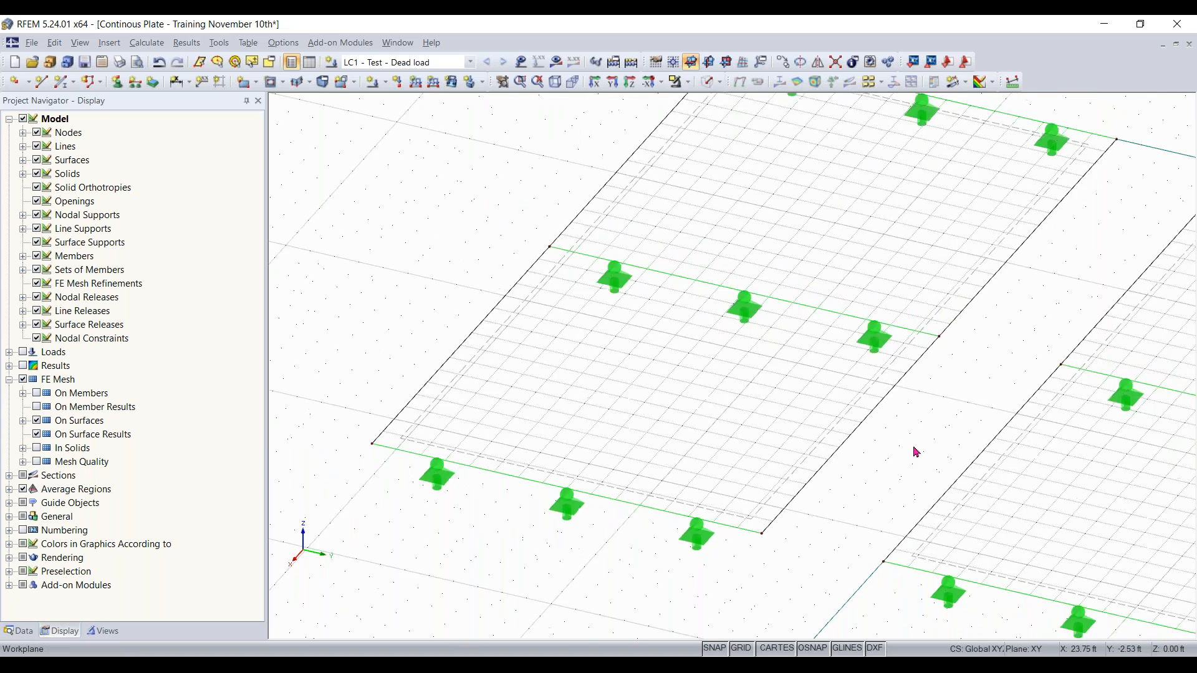
middle_drag(911, 449, 578, 401)
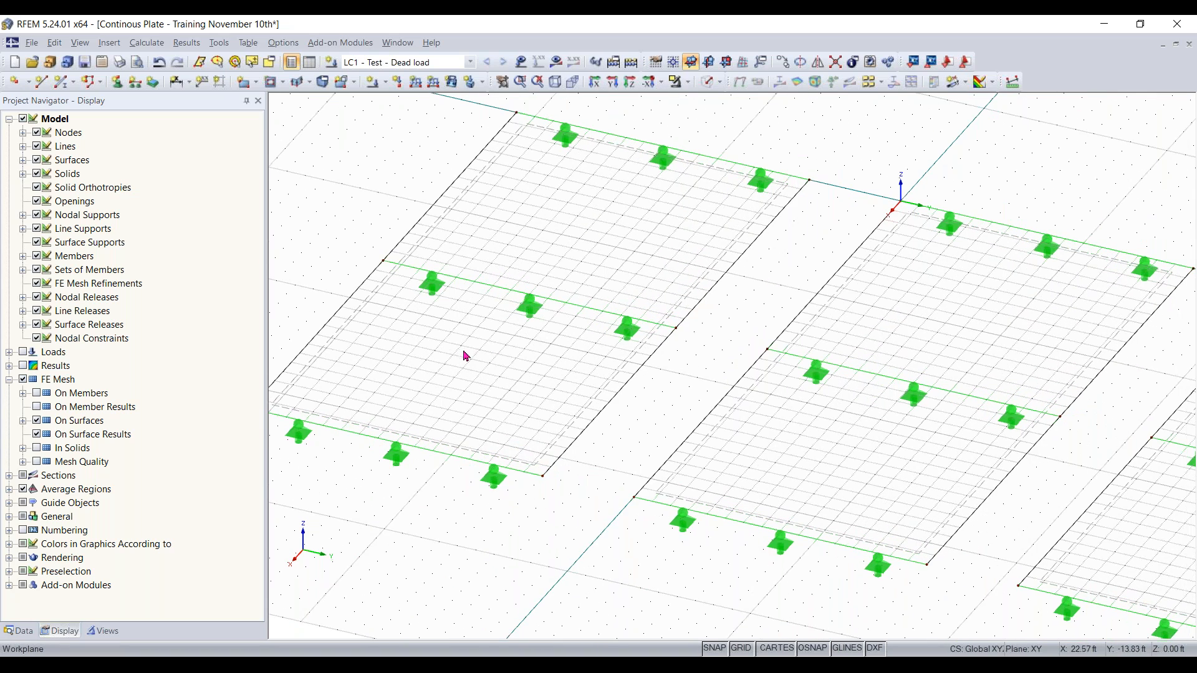
scroll(521, 372, down, 2)
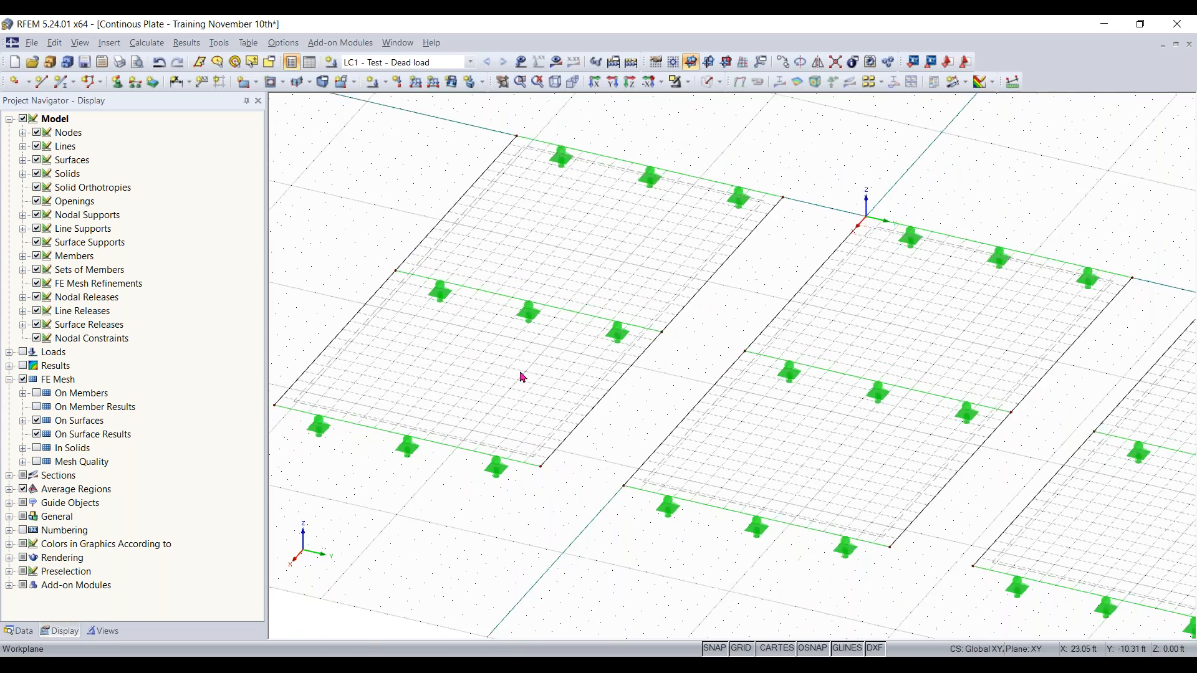
ctrl+middle_drag(547, 376, 628, 299)
scroll(901, 328, down, 1)
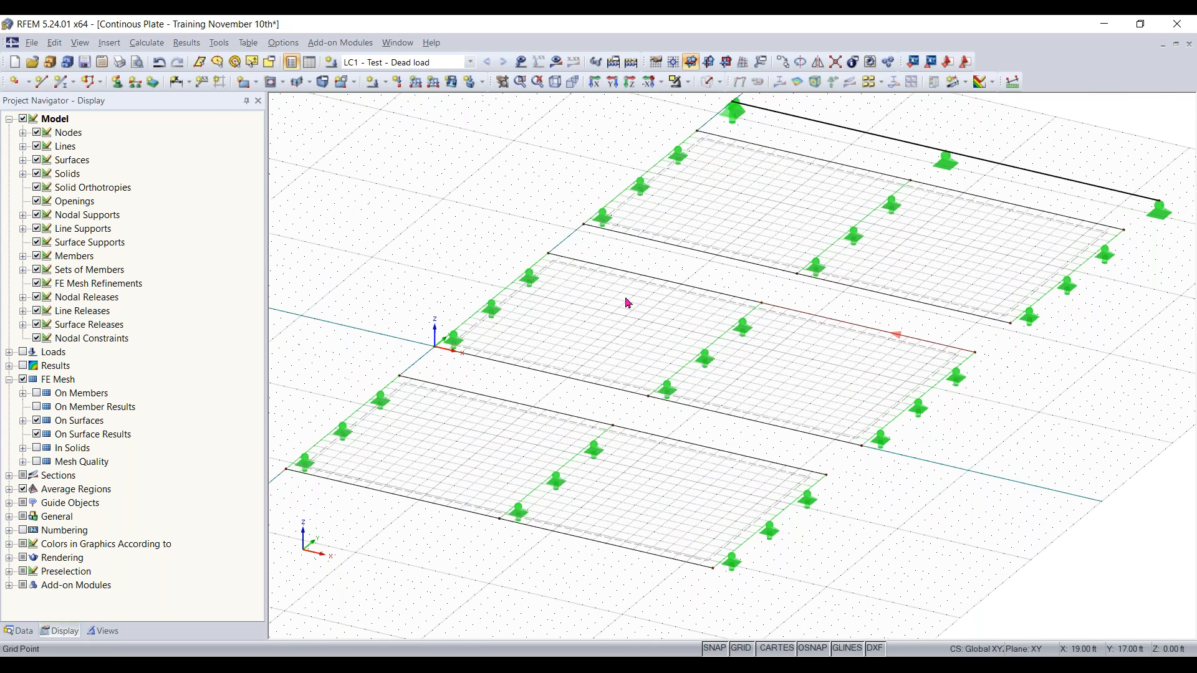
Step: Return to the model data tree and switch the model rendering to solid mode
click(18, 631)
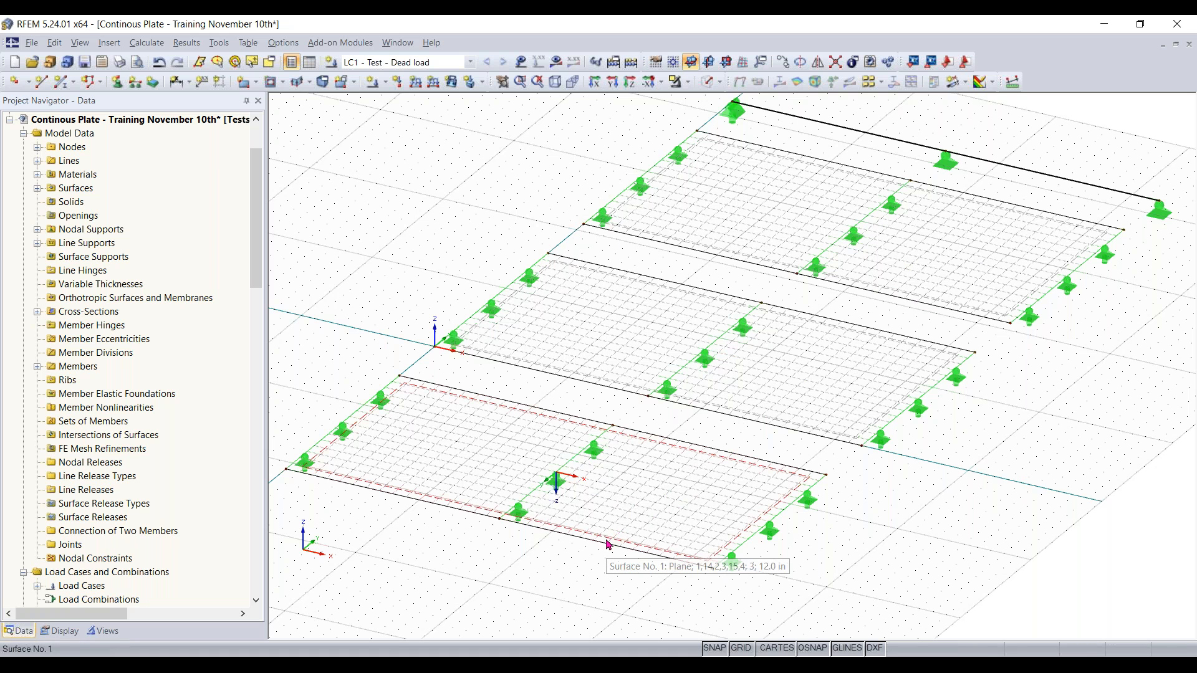
click(708, 82)
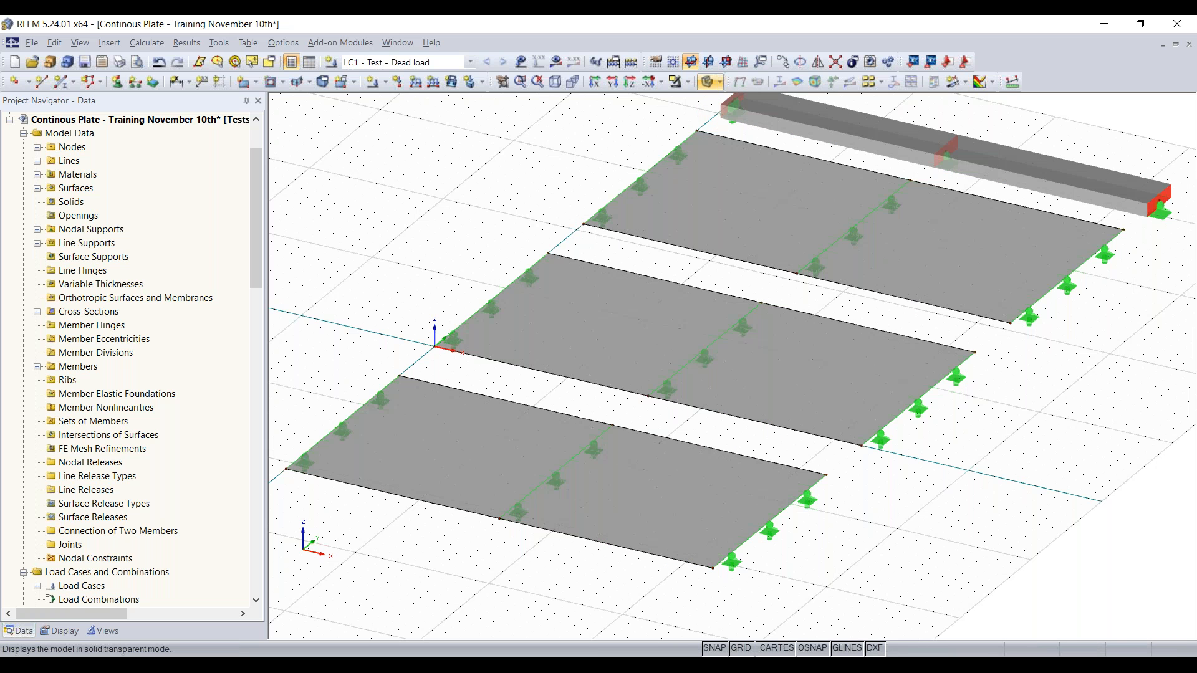
click(708, 82)
click(708, 82)
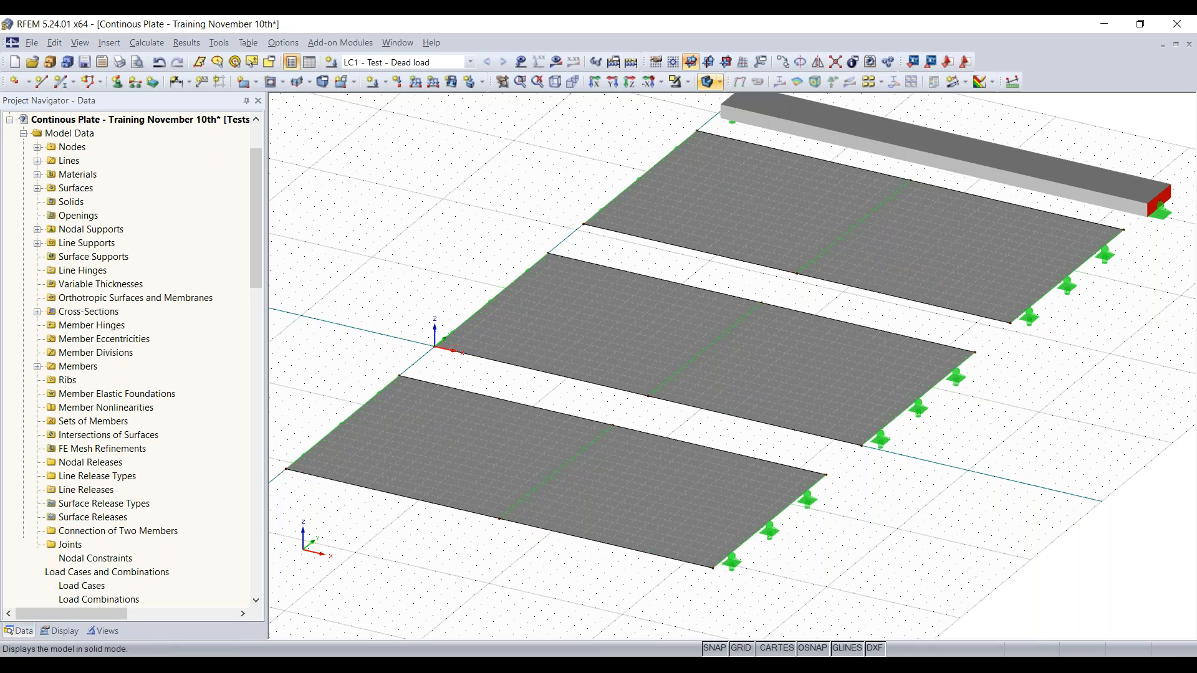
ctrl+middle_drag(857, 409, 614, 547)
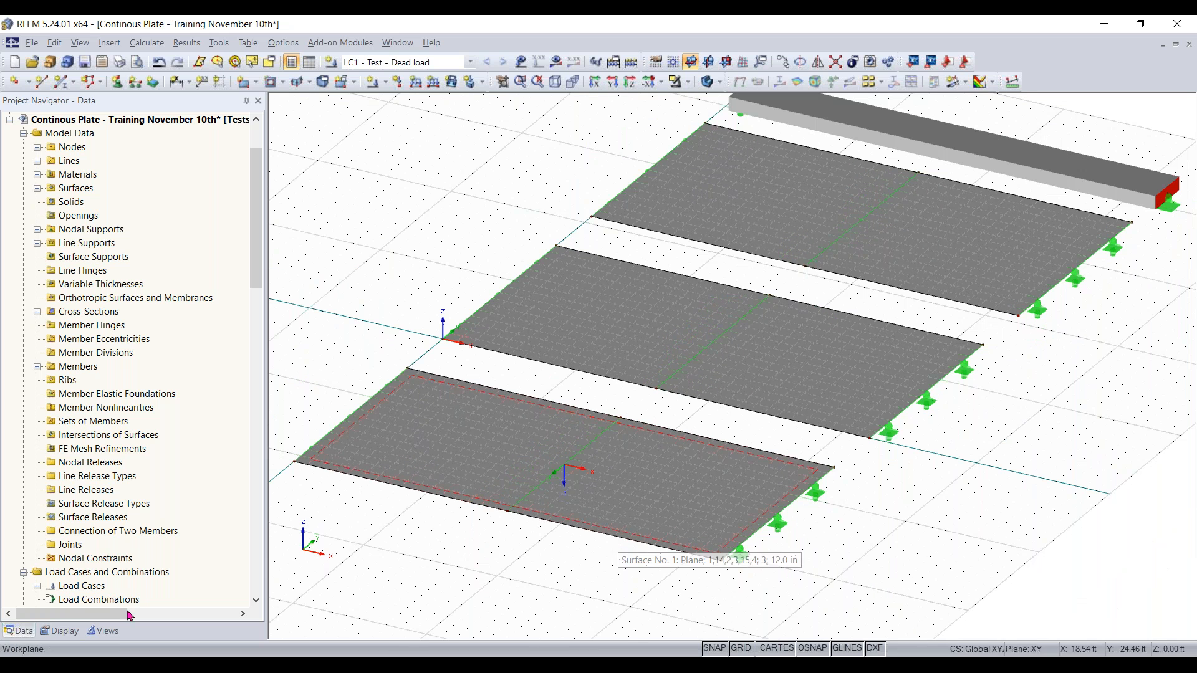
right_click(597, 529)
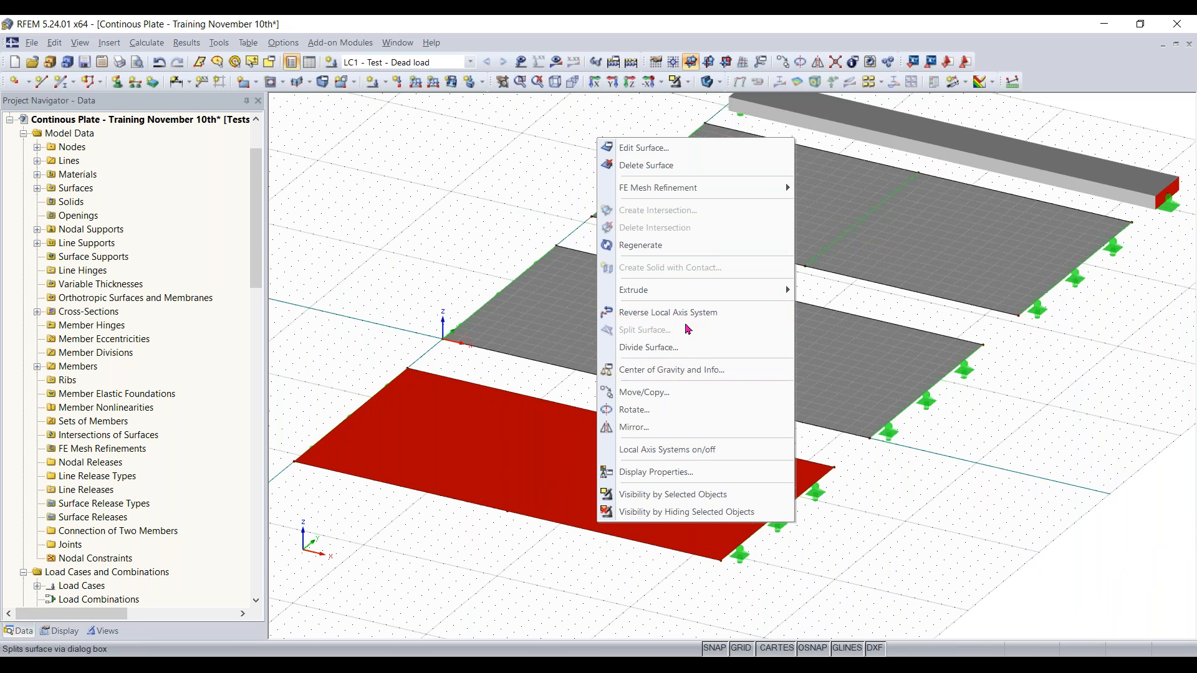
mouse_move(662, 195)
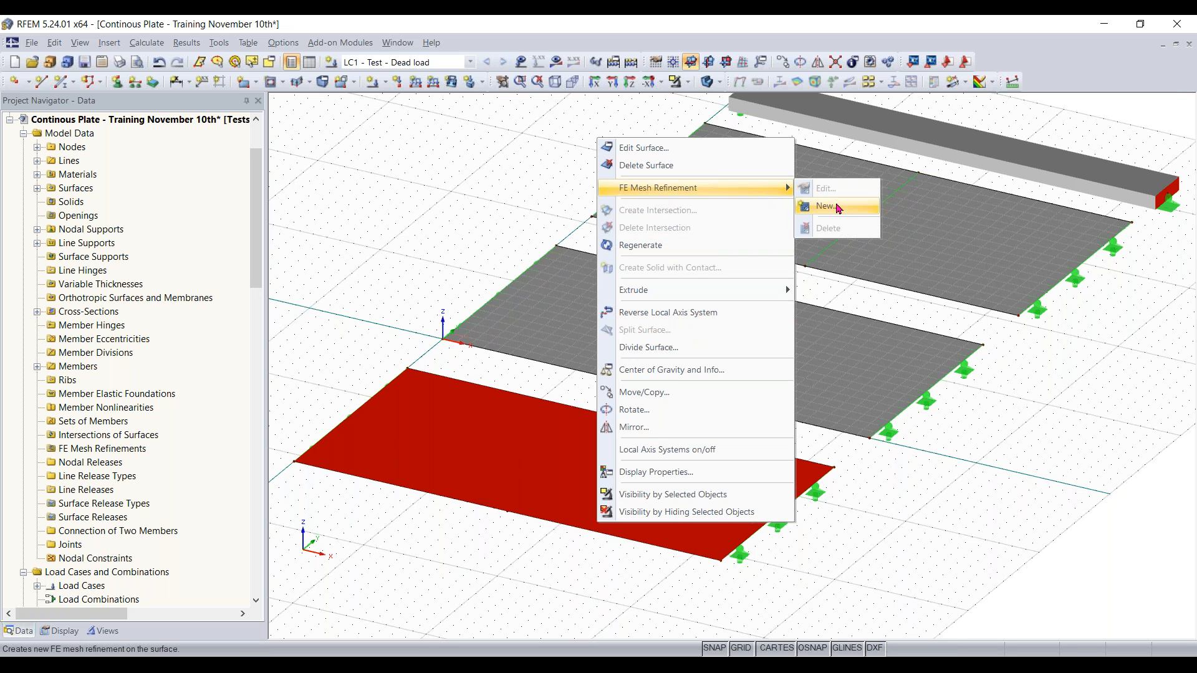
click(477, 210)
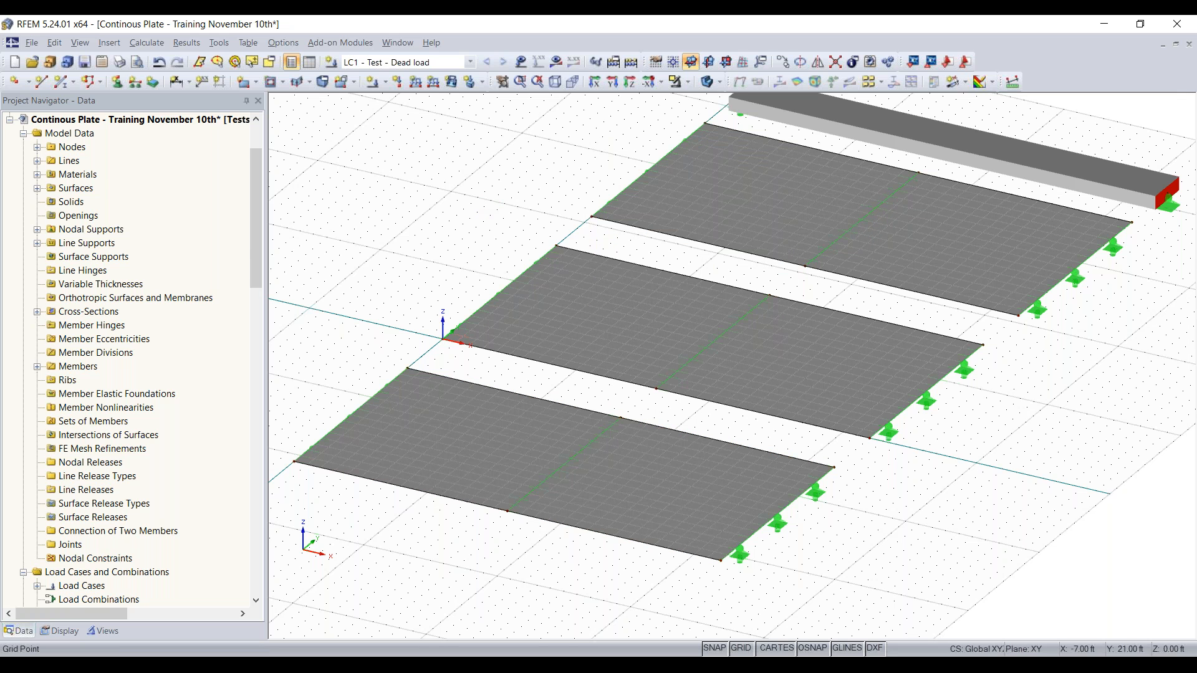
Step: Start a new FE mesh refinement from the model data and apply it to the Surface type
drag(255, 229, 262, 296)
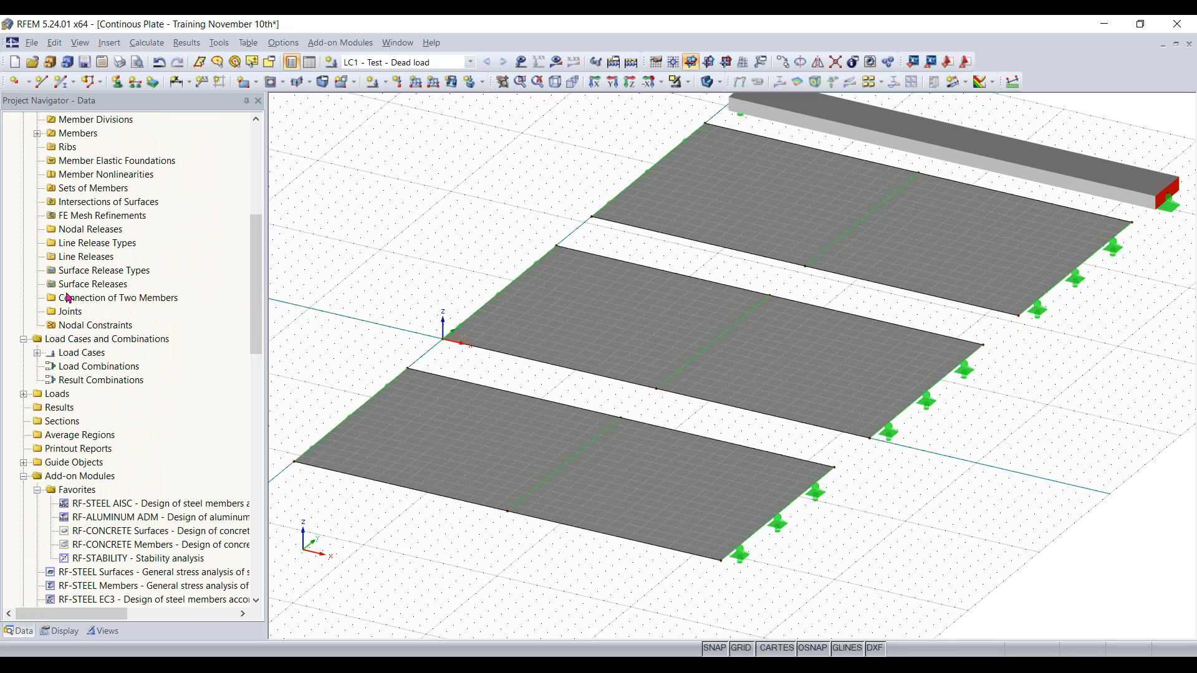
scroll(96, 316, up, 2)
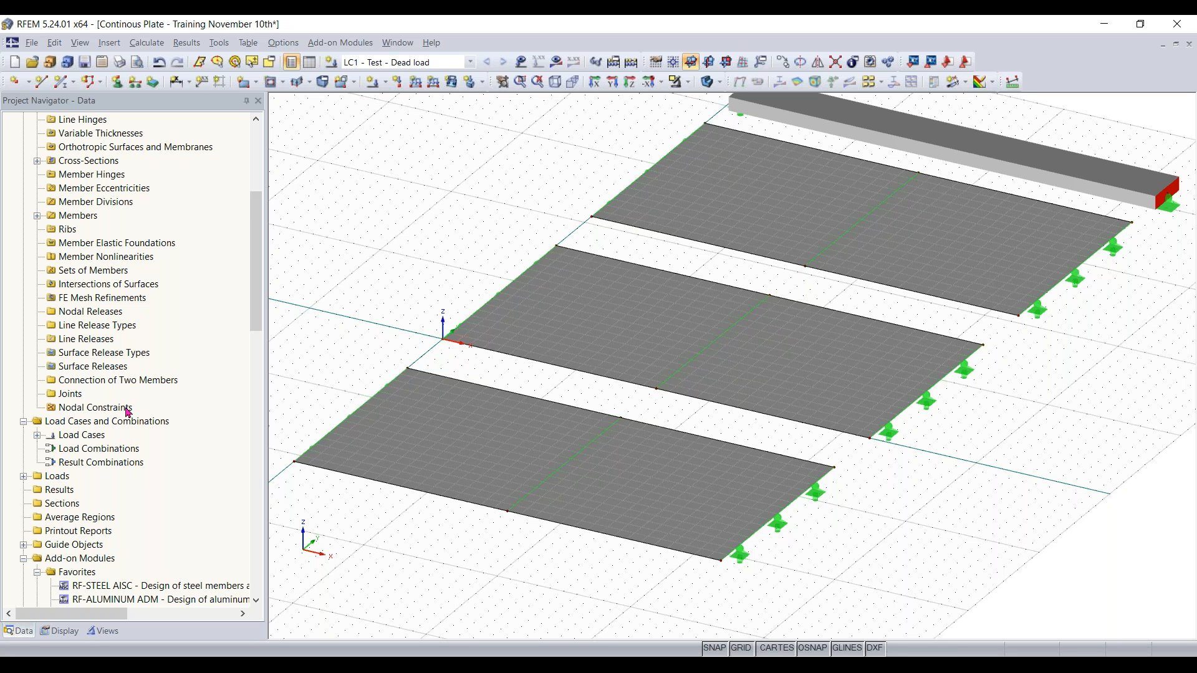
scroll(109, 343, up, 1)
click(91, 332)
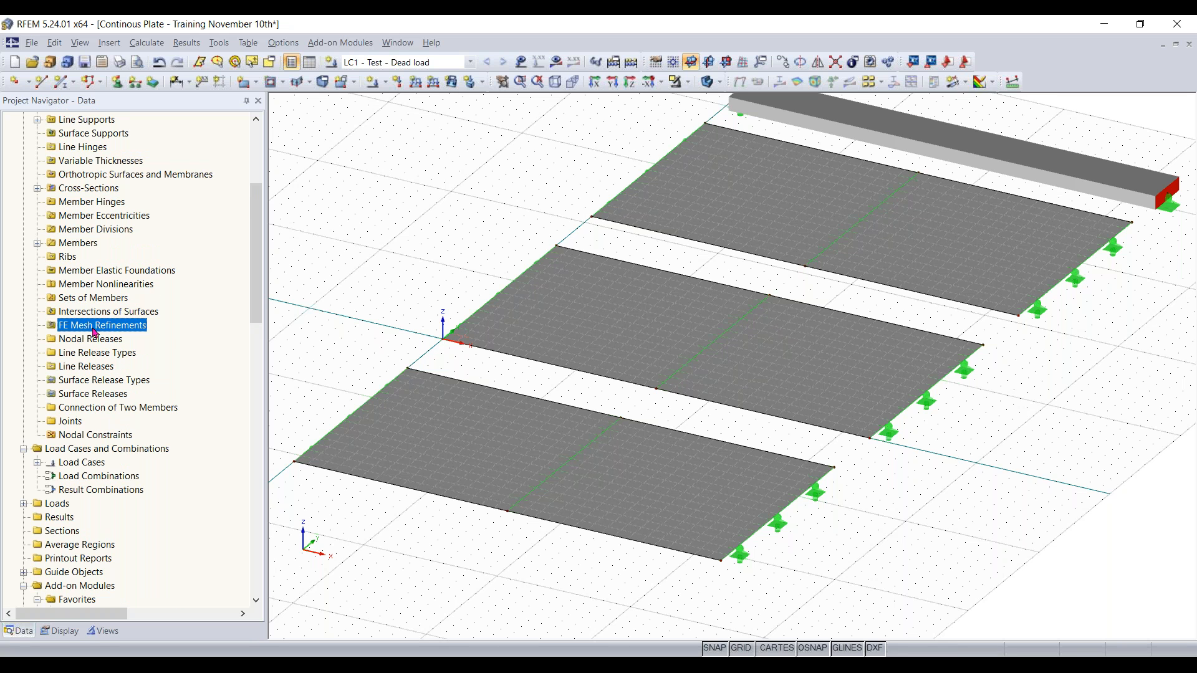
right_click(98, 330)
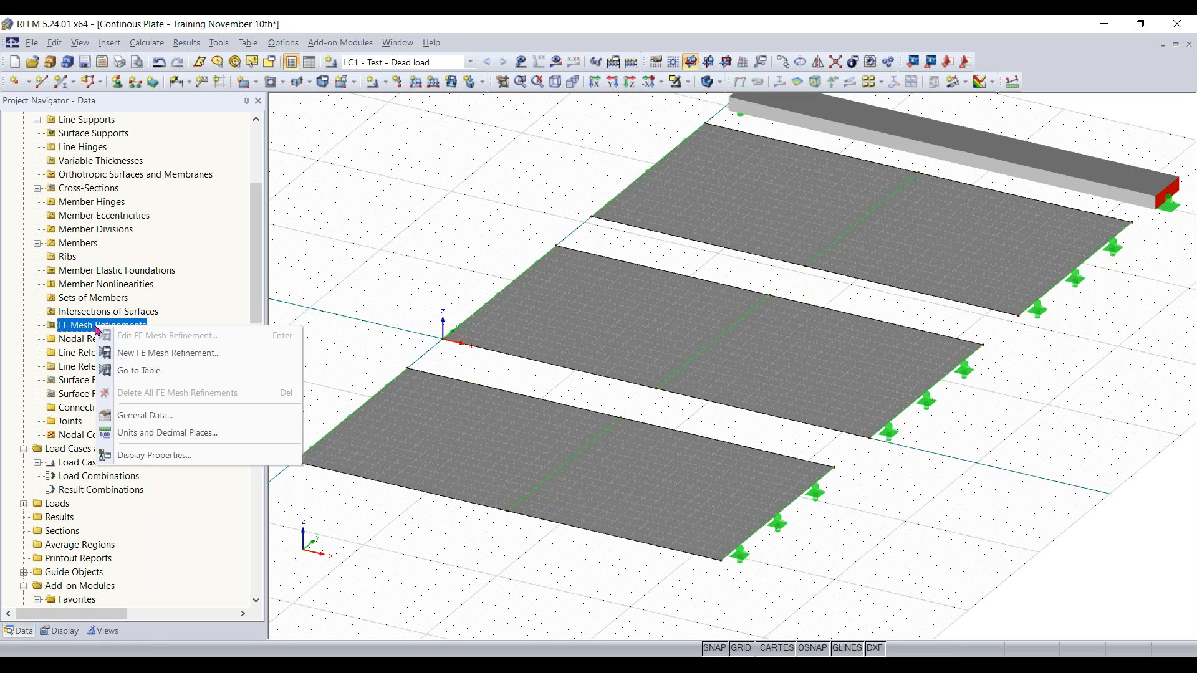
click(177, 353)
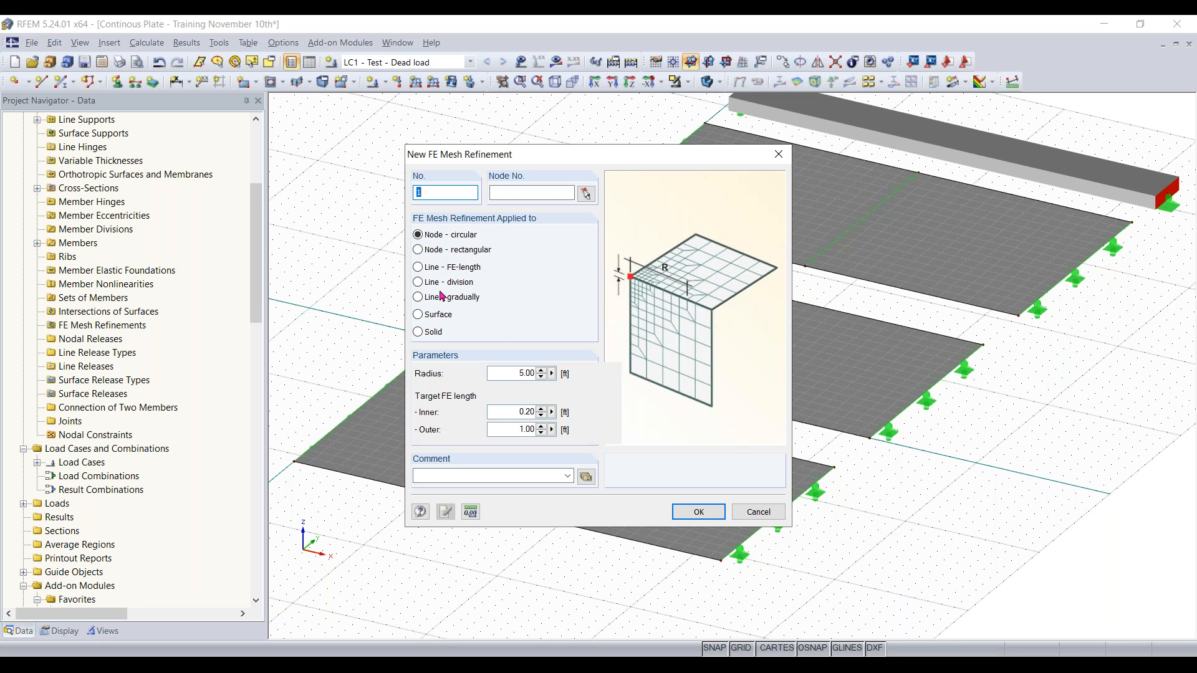
click(418, 315)
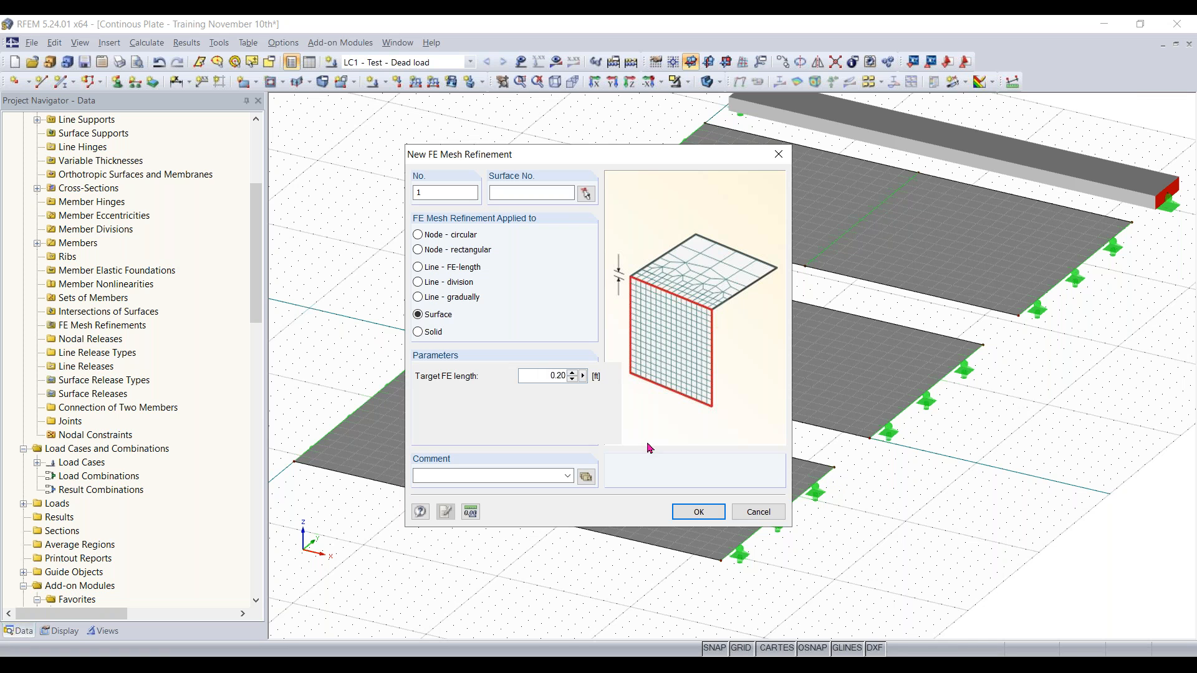
Step: Assign the refinement with a target FE length of 0.20 ft to surface 1 and regenerate the FE mesh
click(700, 513)
click(598, 364)
click(586, 195)
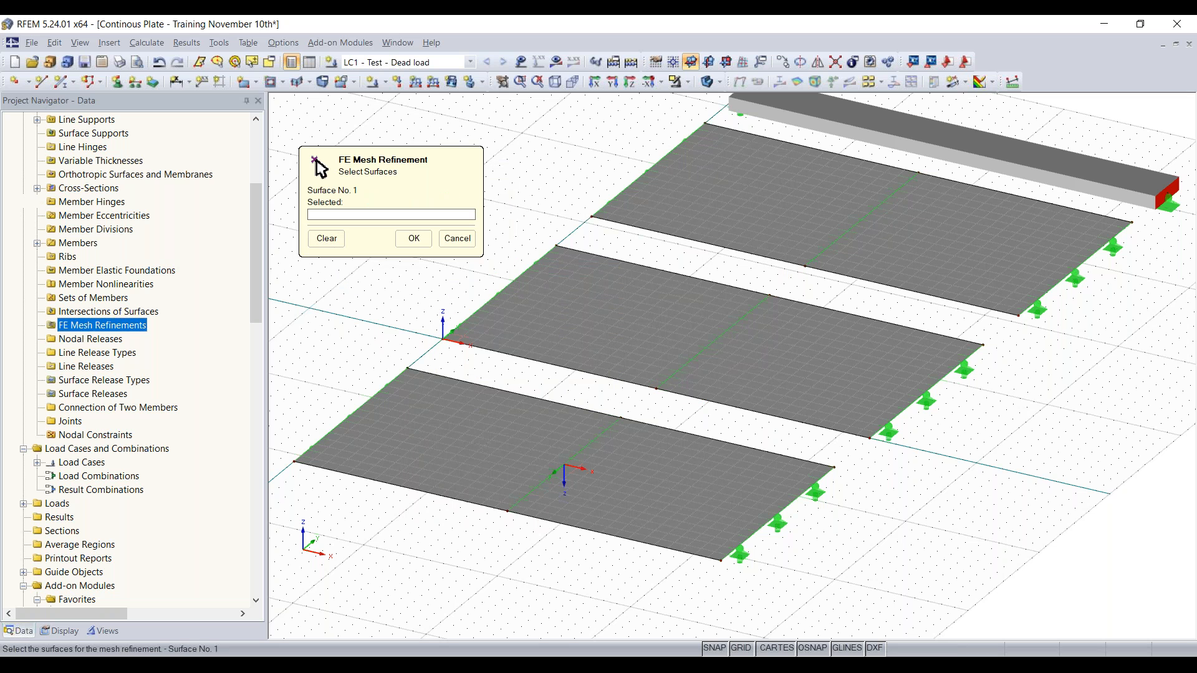
click(501, 470)
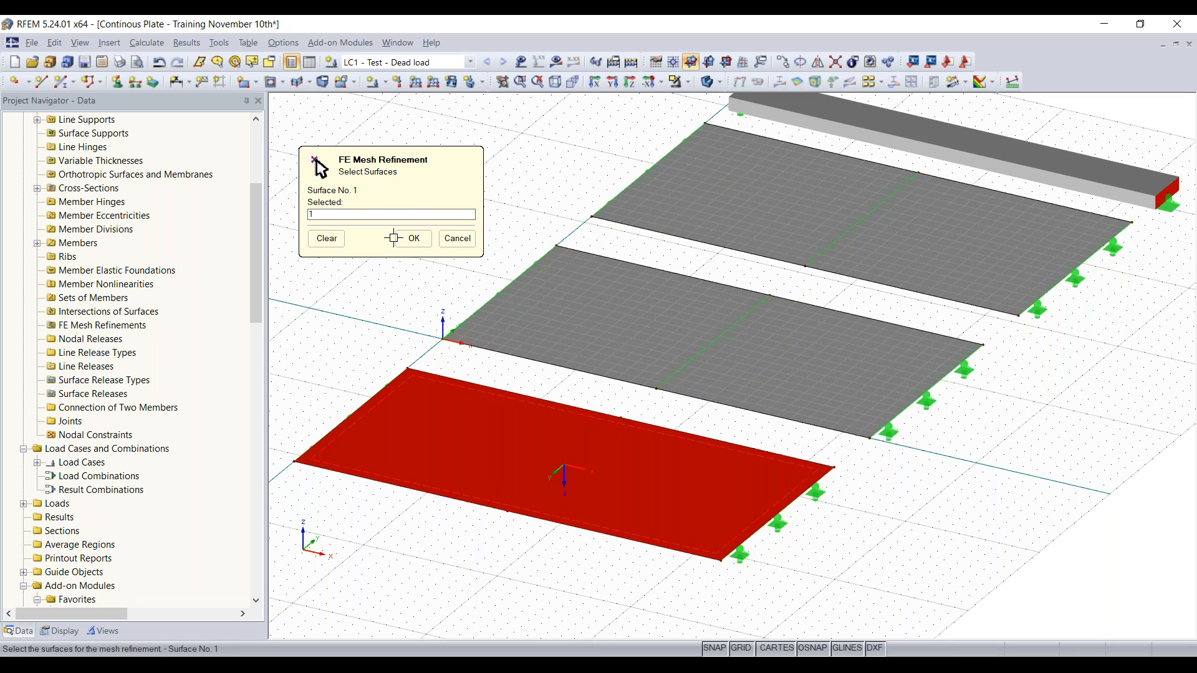
click(412, 238)
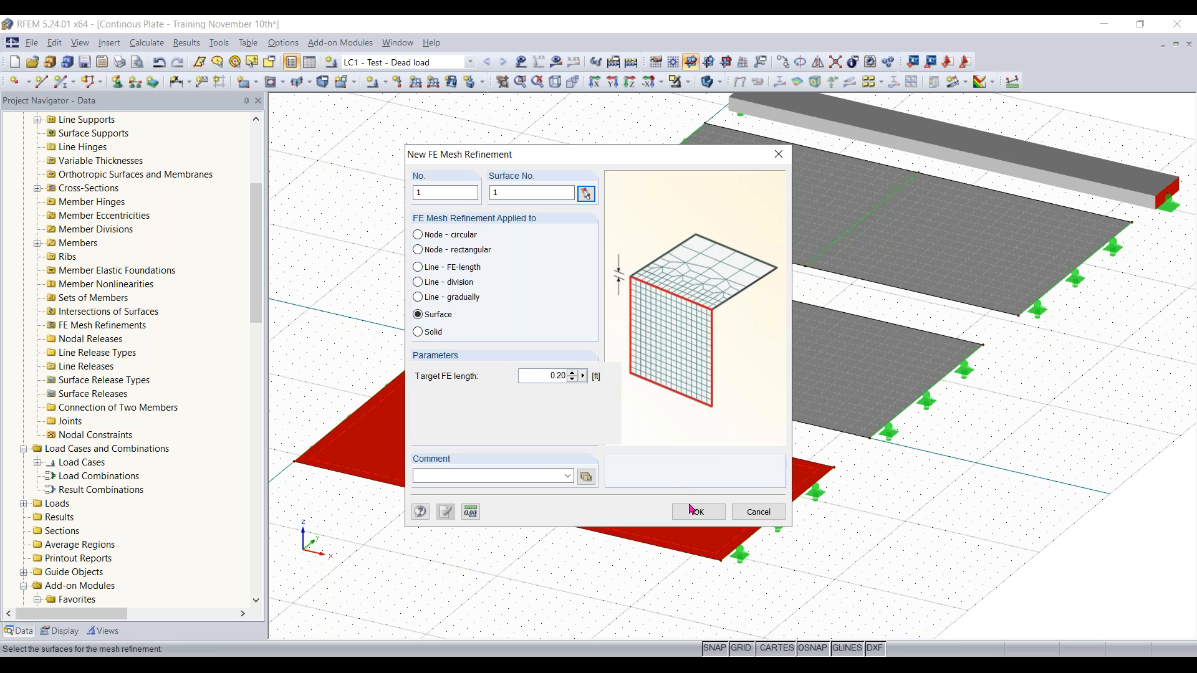
click(696, 511)
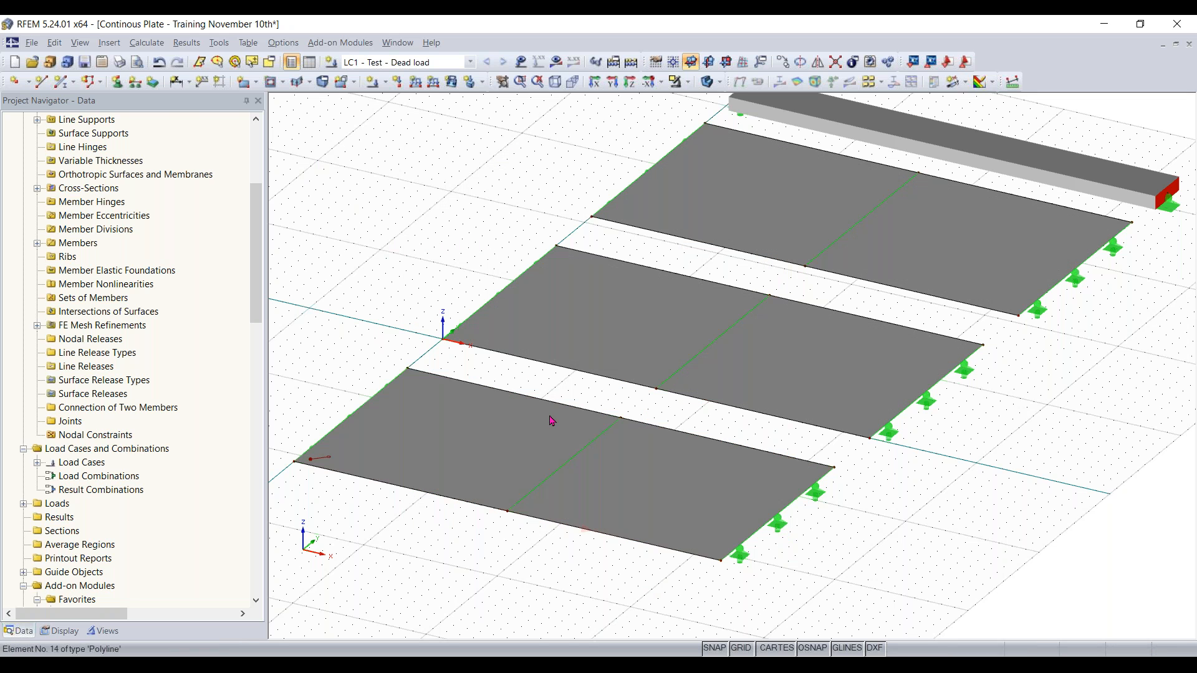
click(146, 43)
click(179, 273)
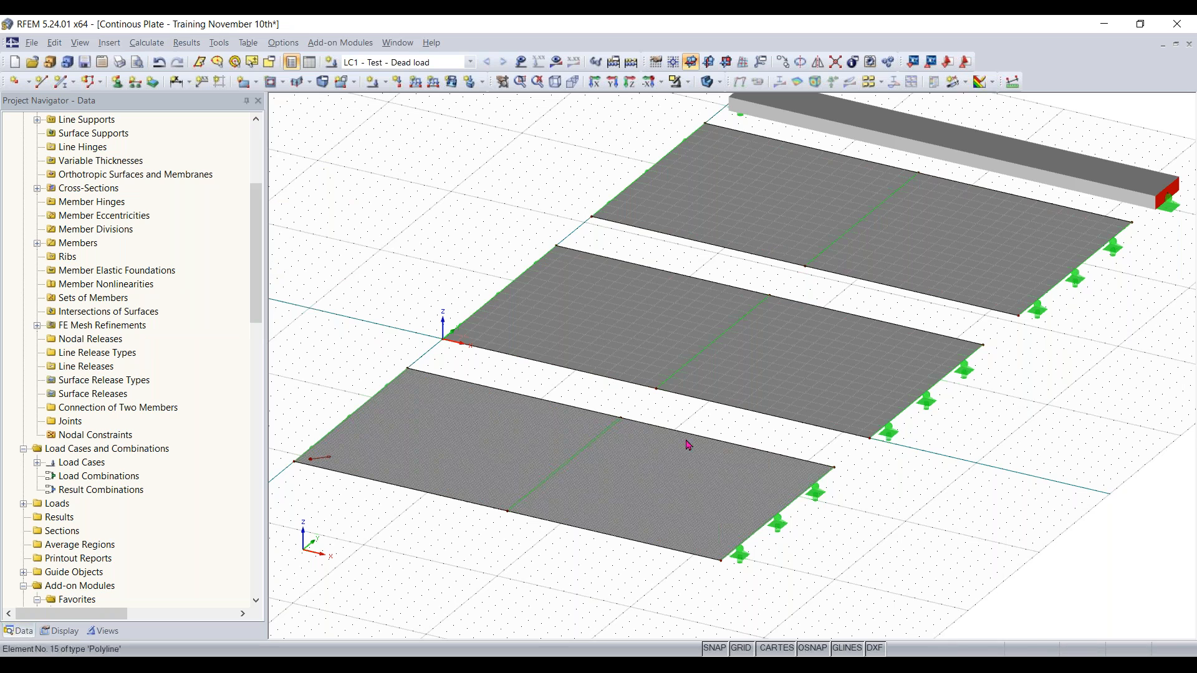
Step: Compare the refined mesh on surface 1 with the mesh on the neighbouring plate surfaces
scroll(735, 470, up, 5)
middle_drag(735, 470, 483, 429)
scroll(617, 549, up, 2)
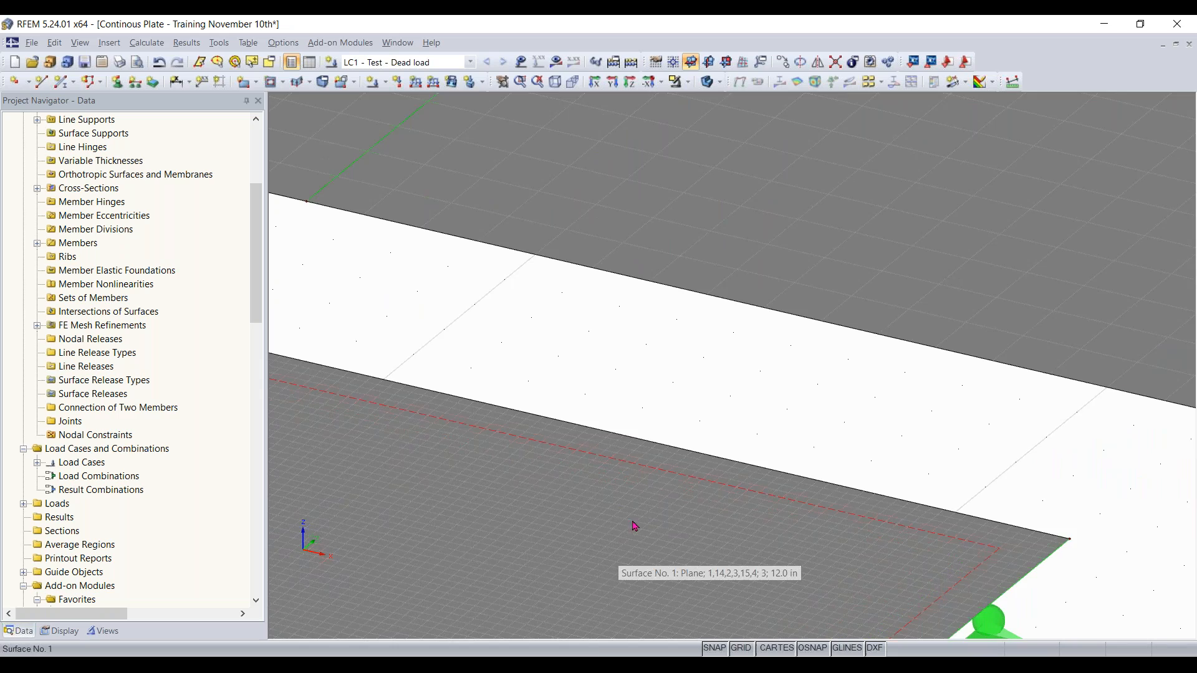
scroll(631, 549, up, 1)
middle_drag(652, 451, 660, 424)
scroll(660, 424, down, 5)
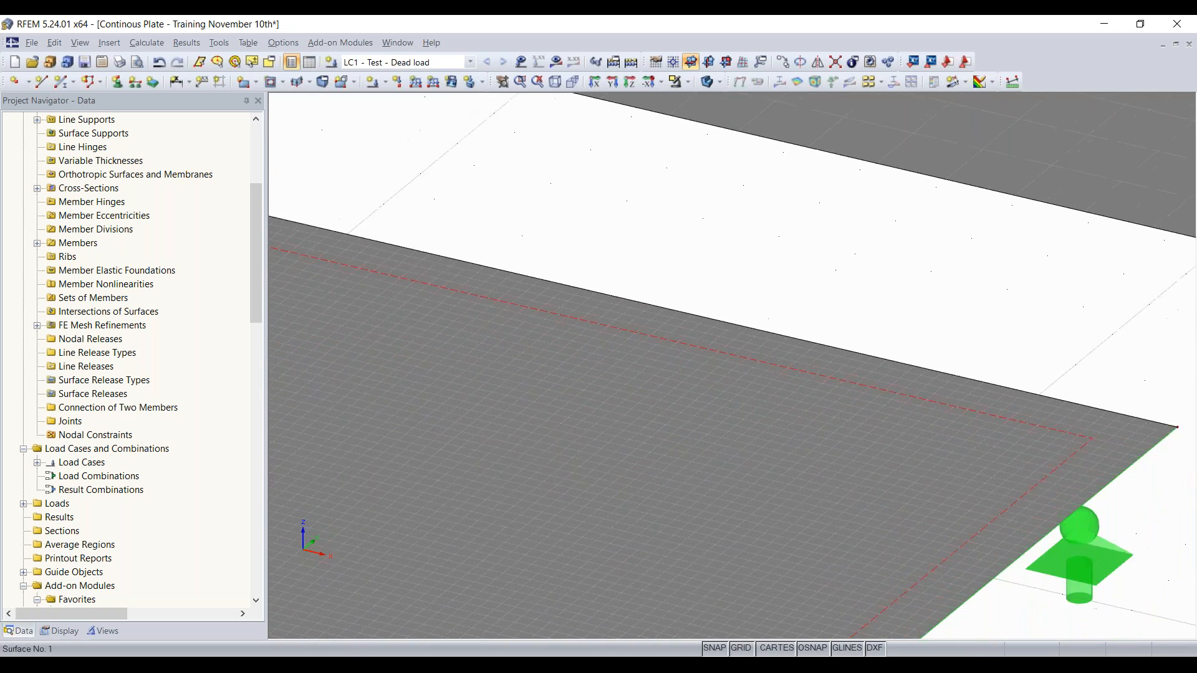
middle_drag(953, 101, 736, 383)
scroll(797, 339, down, 4)
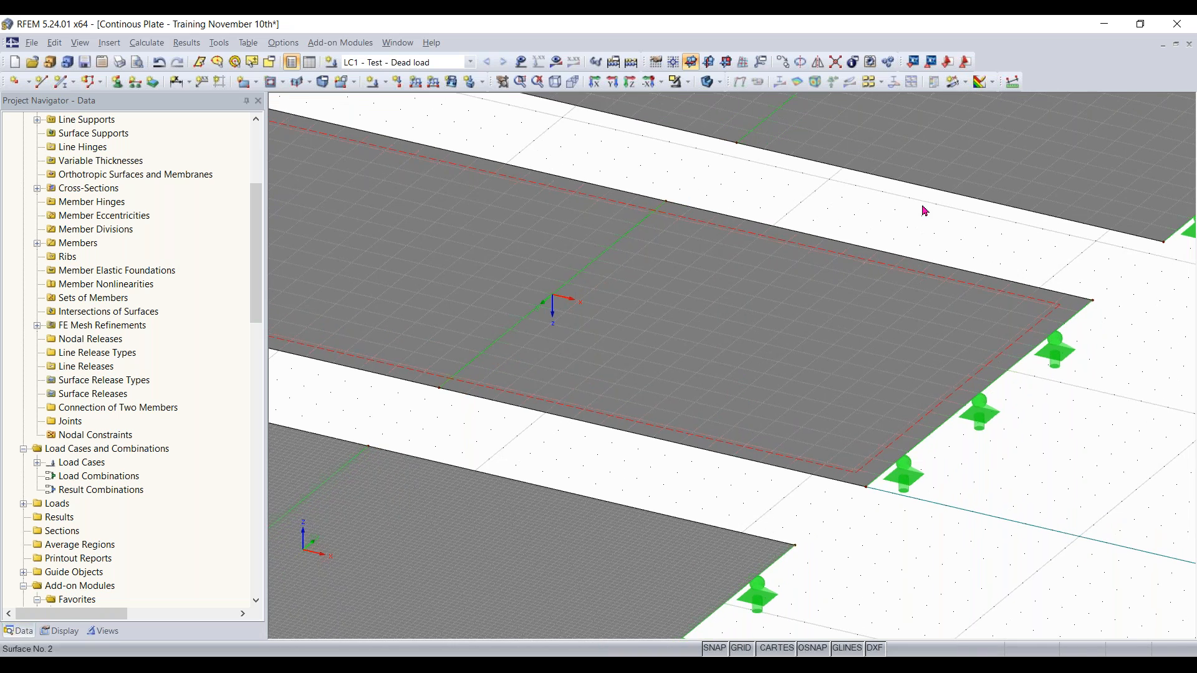
Step: Add a new FE mesh refinement with a target FE length of 0.40 ft to surface 2, the middle plate
scroll(731, 406, down, 3)
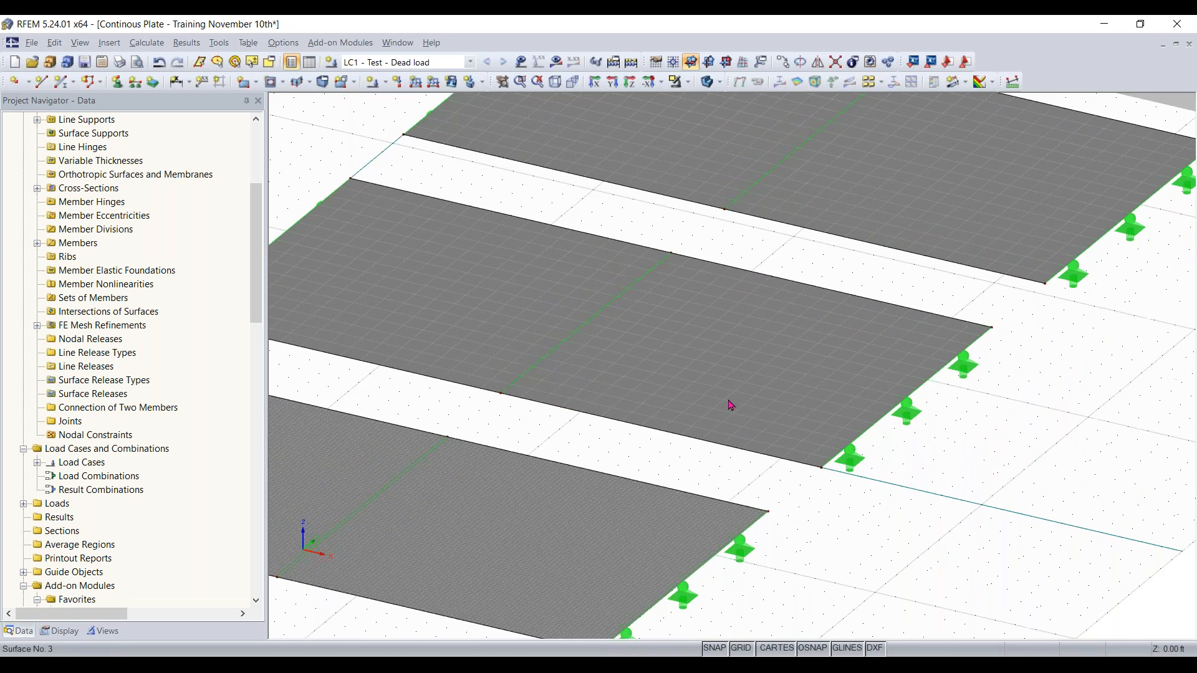
scroll(717, 408, down, 3)
right_click(712, 409)
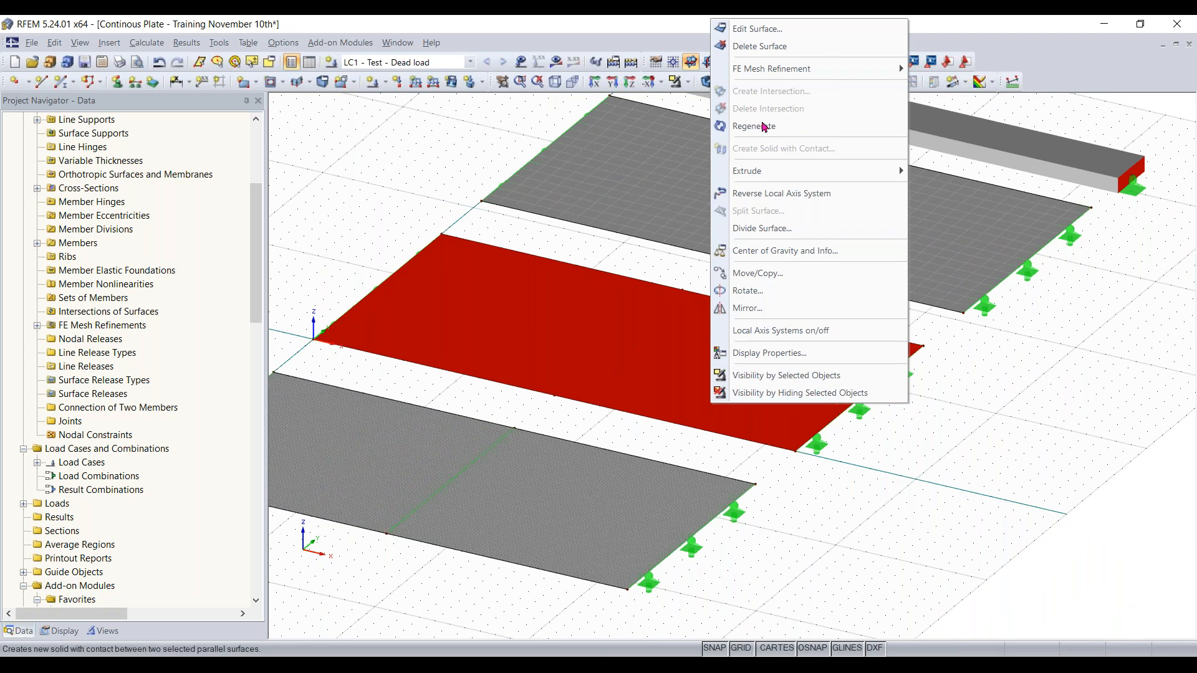
mouse_move(804, 71)
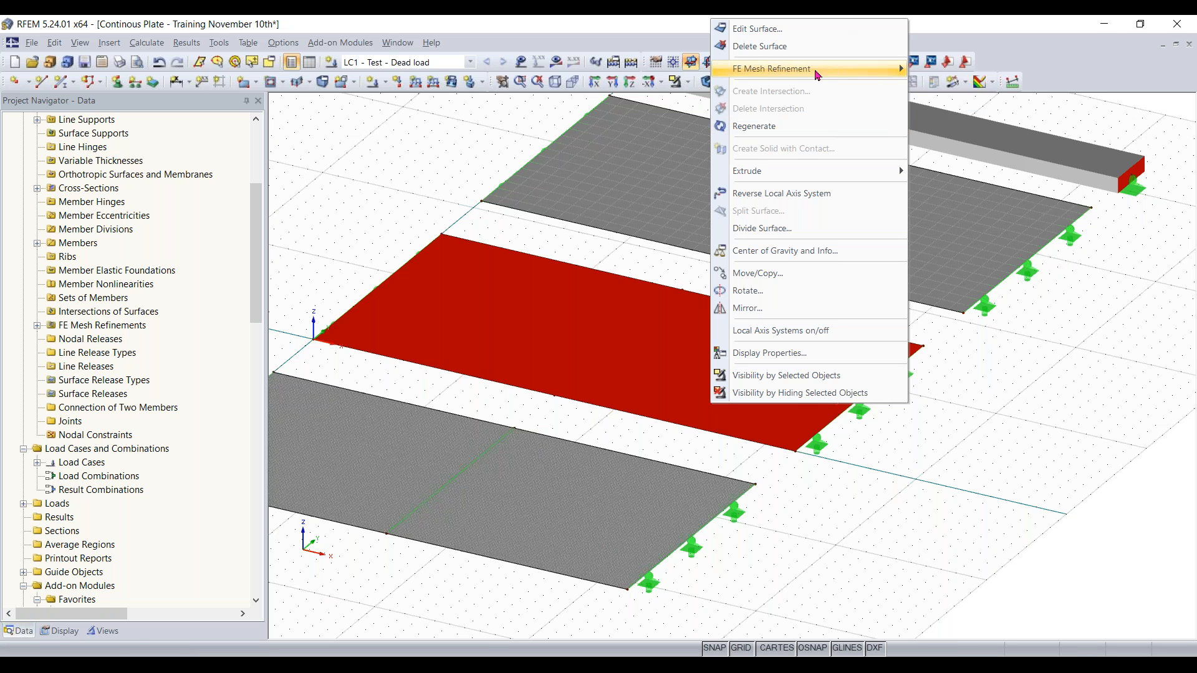
click(940, 87)
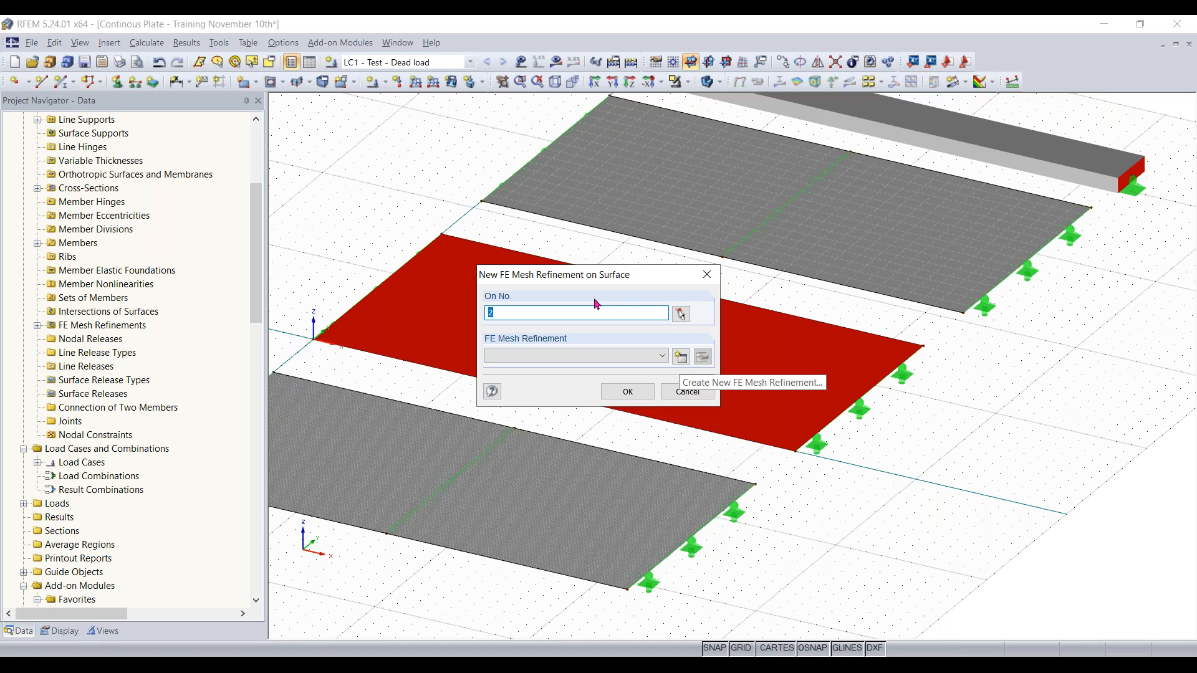
click(684, 362)
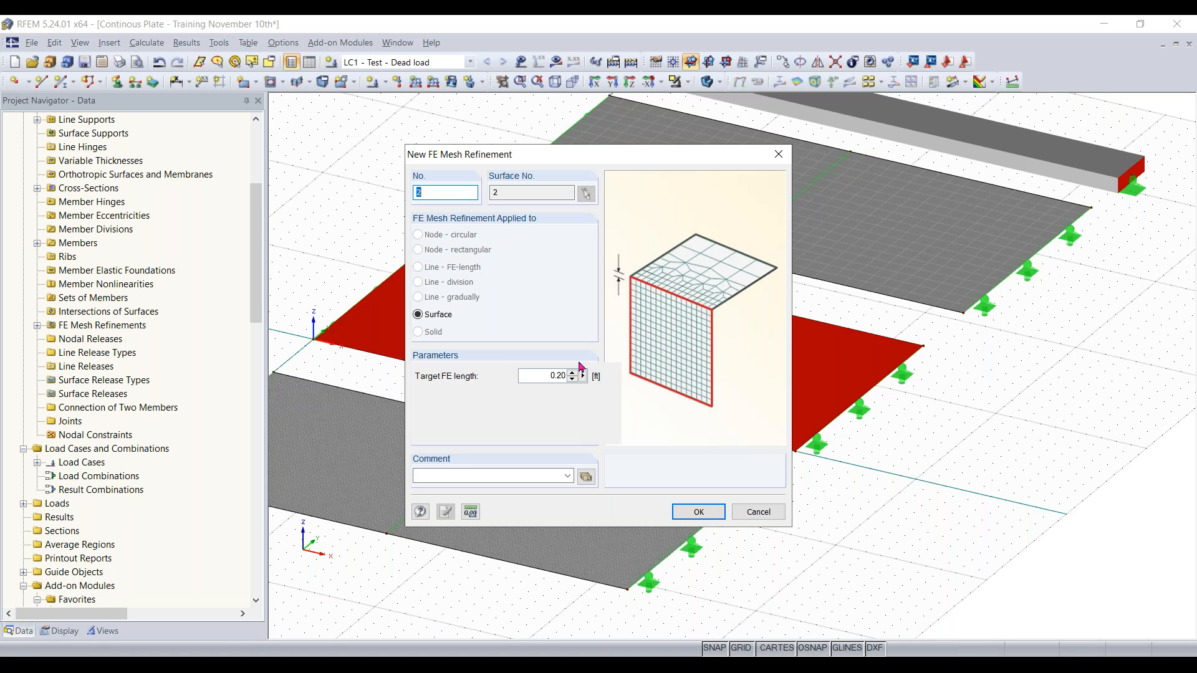
double_click(549, 376)
text(0)
click(720, 511)
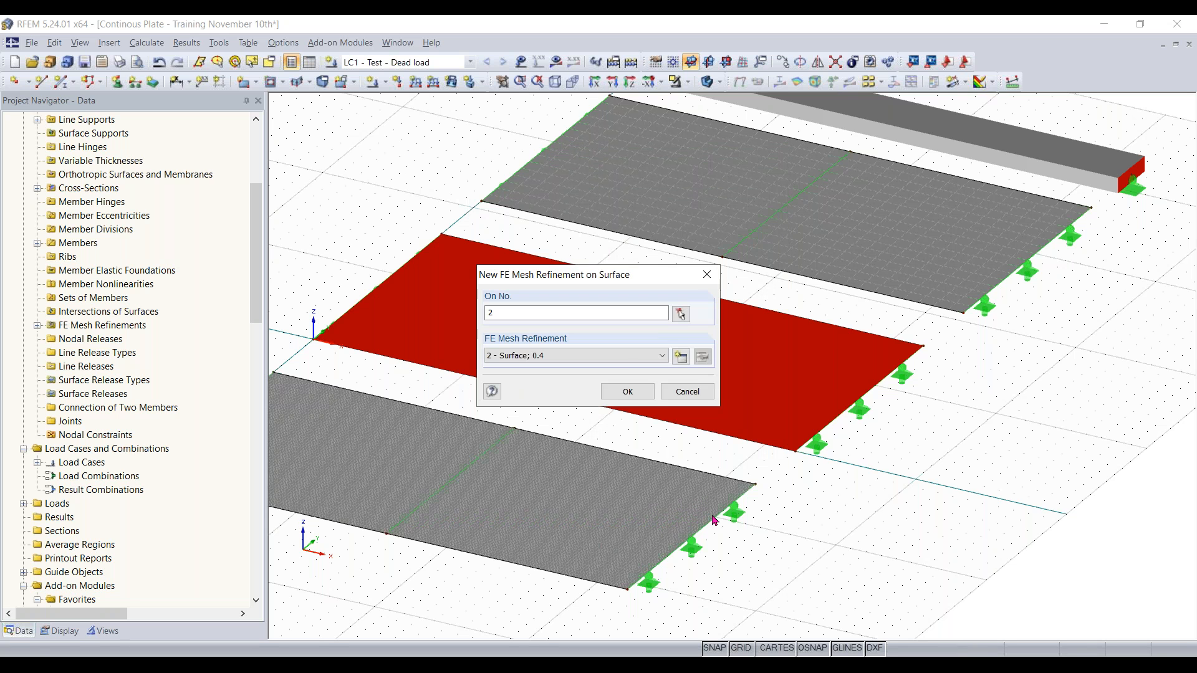
click(624, 394)
click(1009, 392)
Step: Add a new FE mesh refinement with a target FE length of 0.60 ft to surface 3, the plate next to the beam
click(794, 215)
right_click(880, 285)
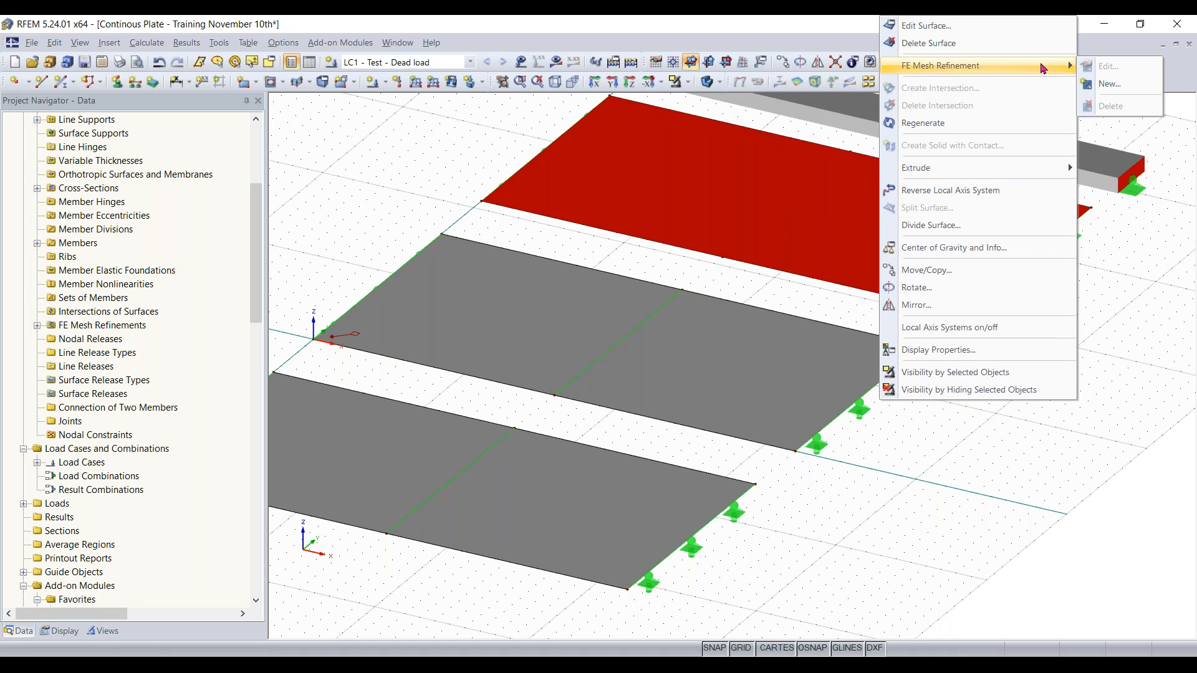
click(1108, 85)
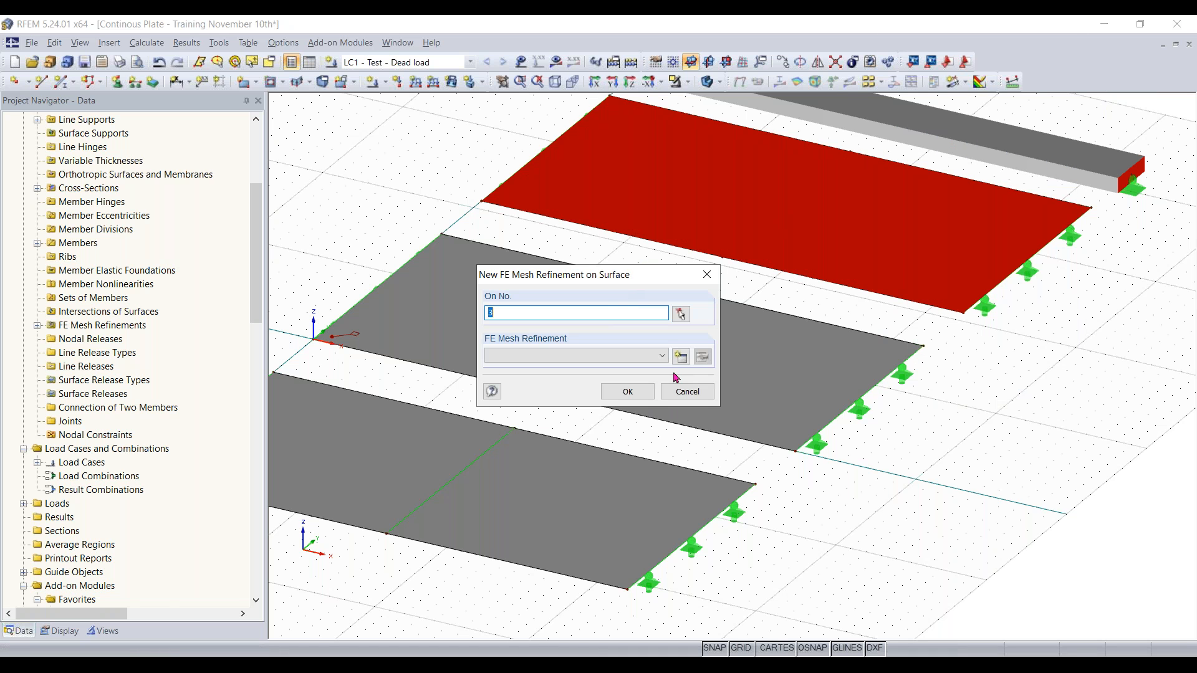
click(663, 356)
click(662, 356)
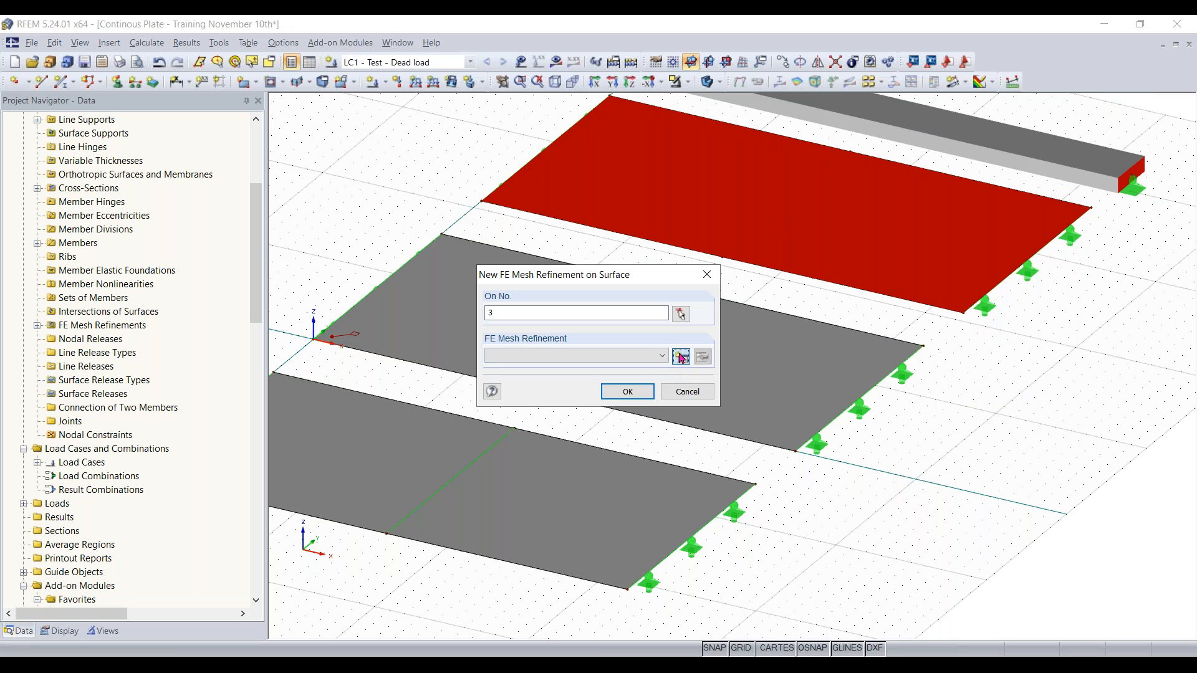
click(681, 356)
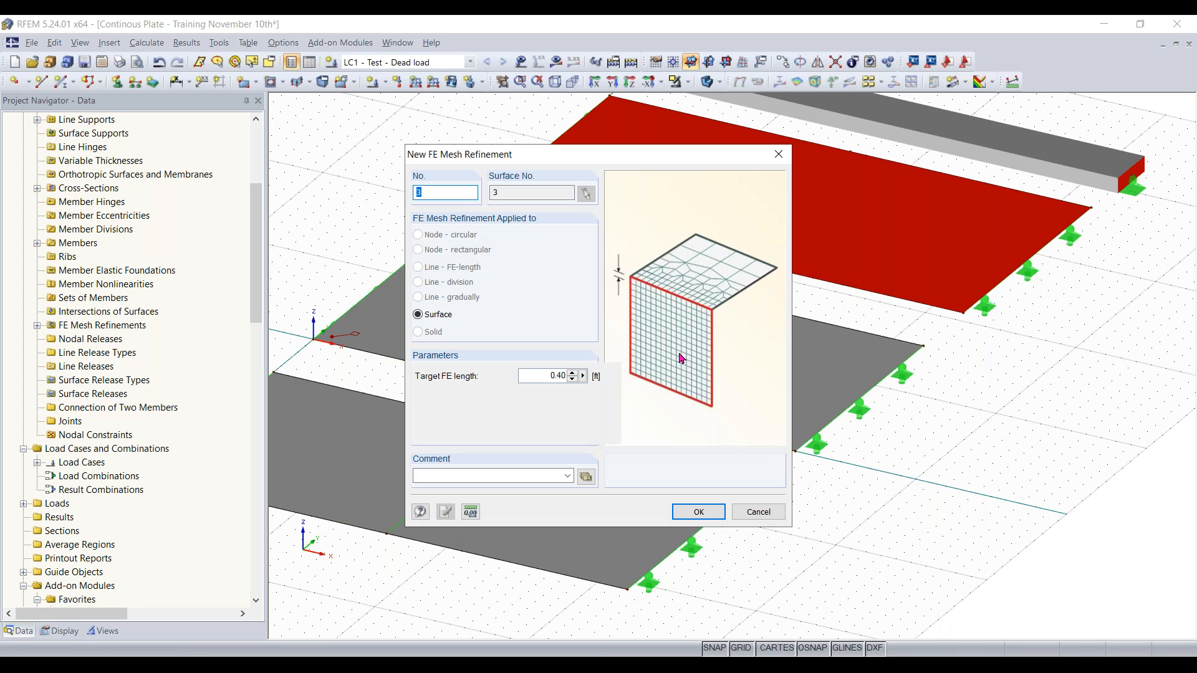
double_click(532, 376)
text(0.)
key(Return)
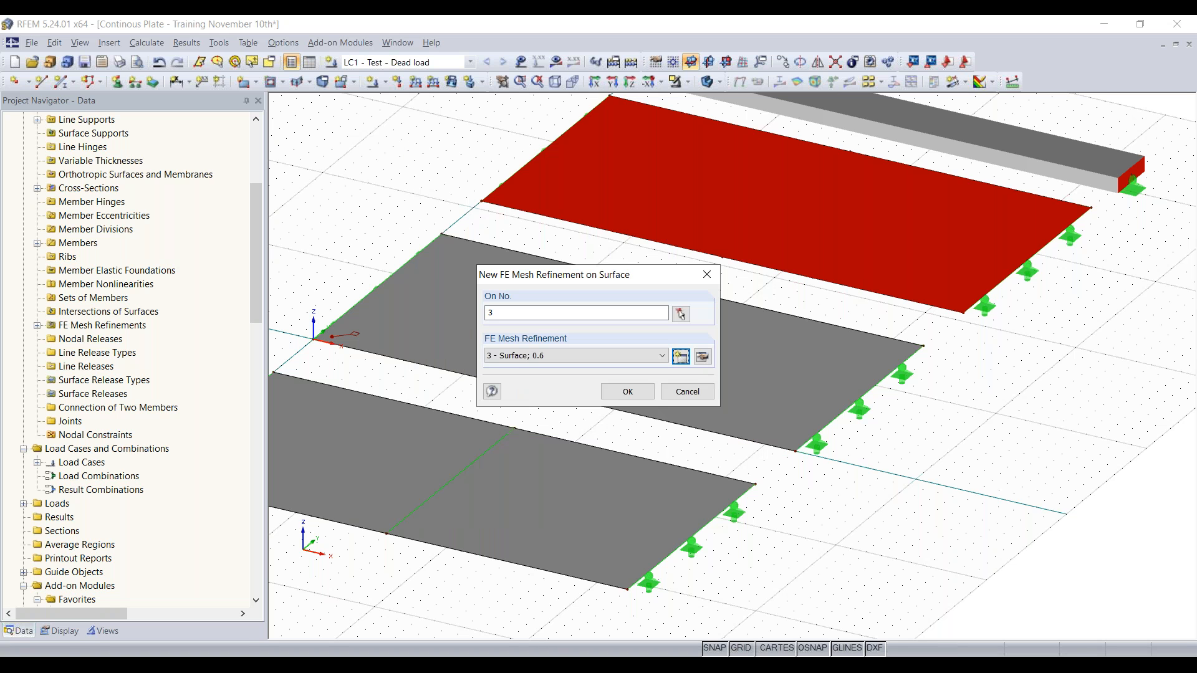
click(624, 392)
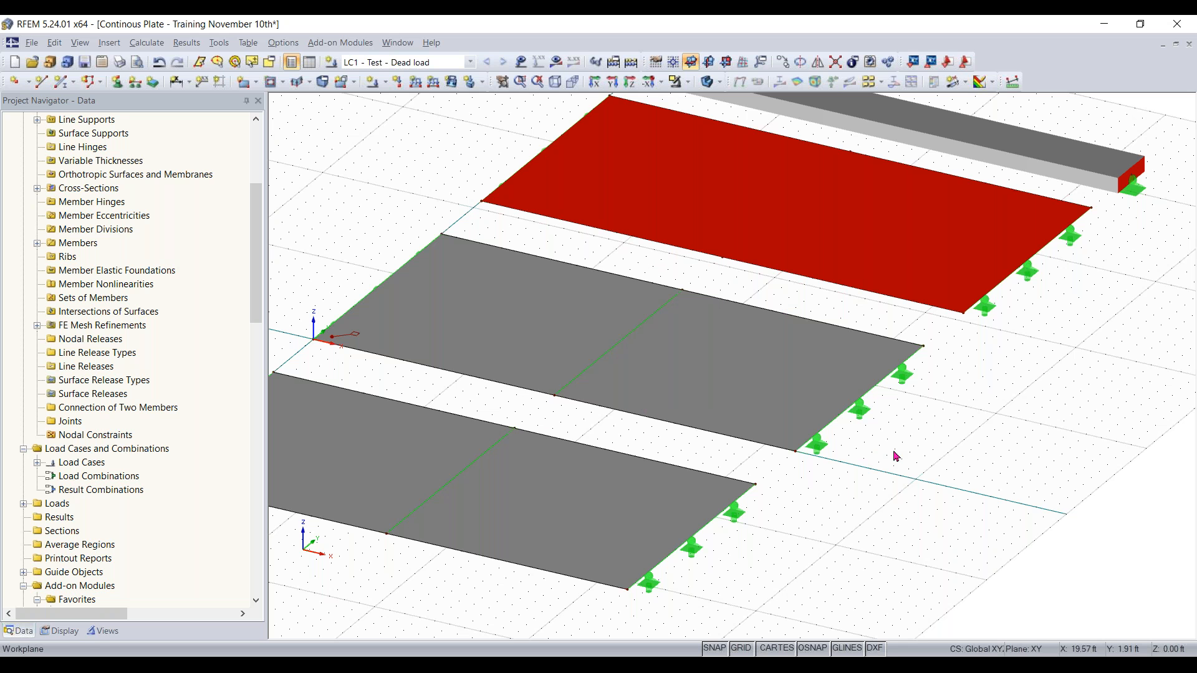
click(923, 475)
scroll(928, 472, down, 2)
scroll(927, 472, down, 1)
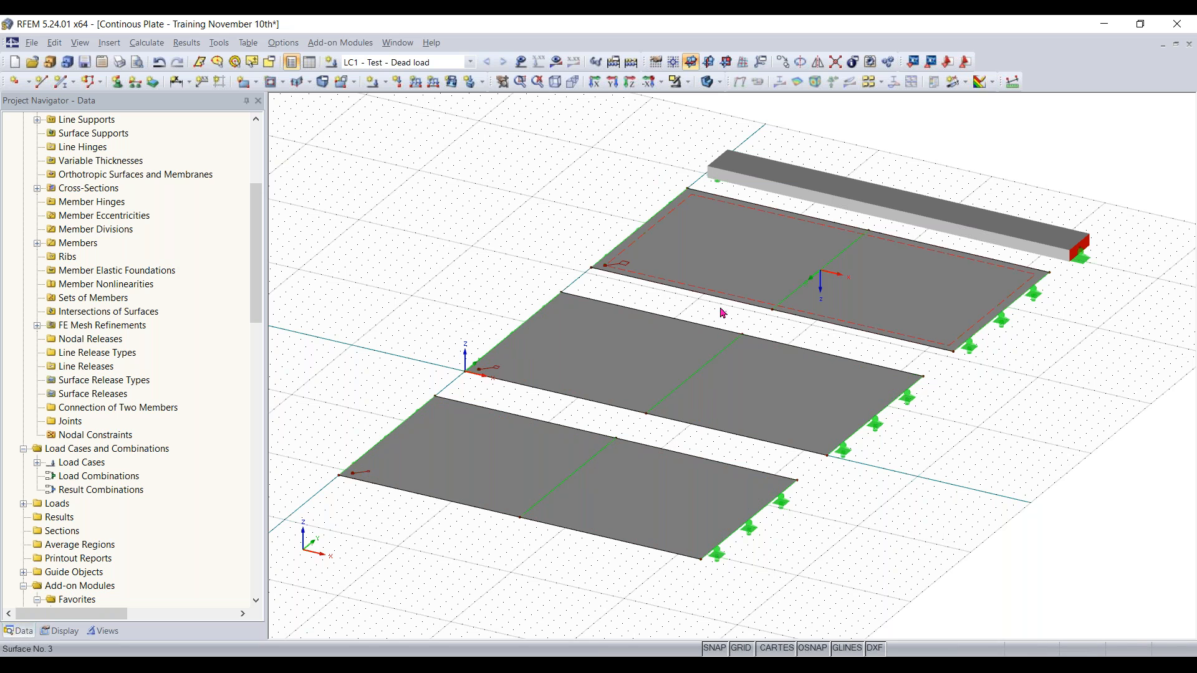
Step: Start a new surface section defined numerically and name it AA
click(965, 83)
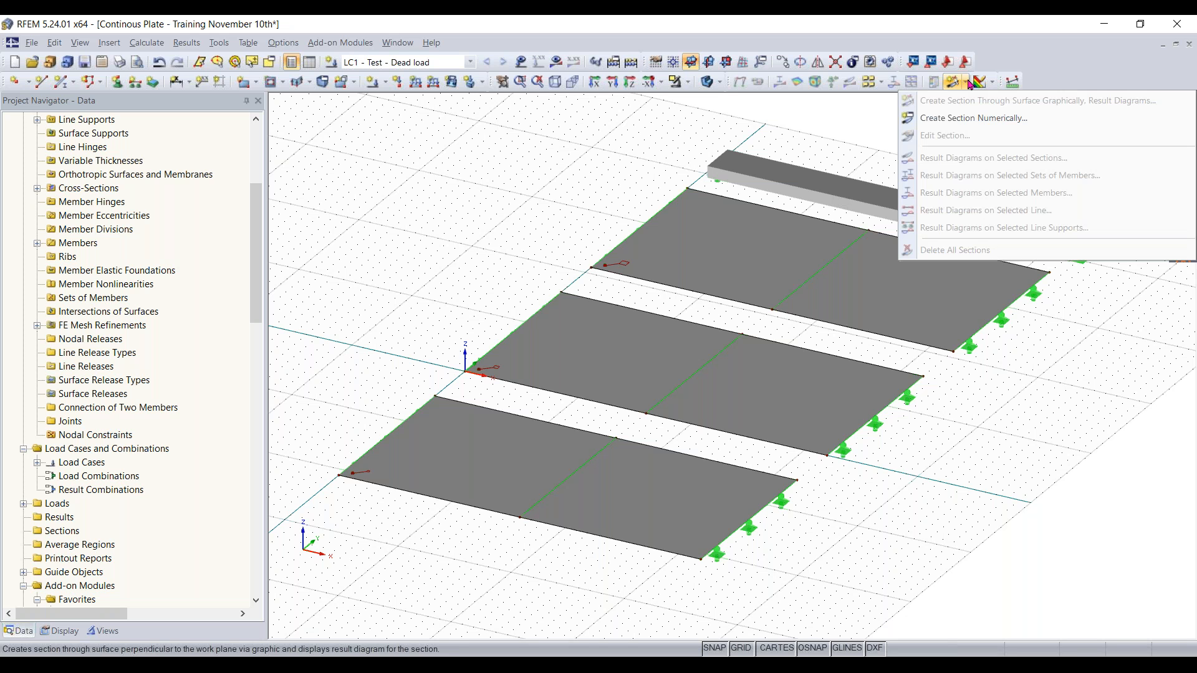
click(963, 118)
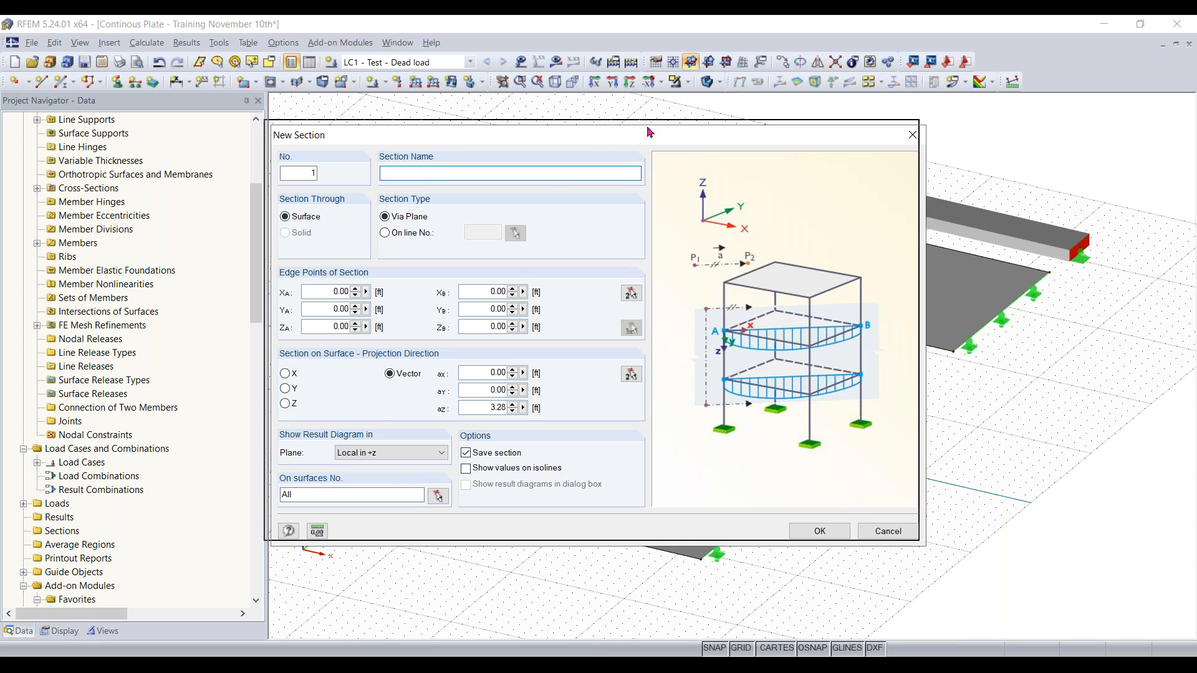
drag(637, 131, 642, 123)
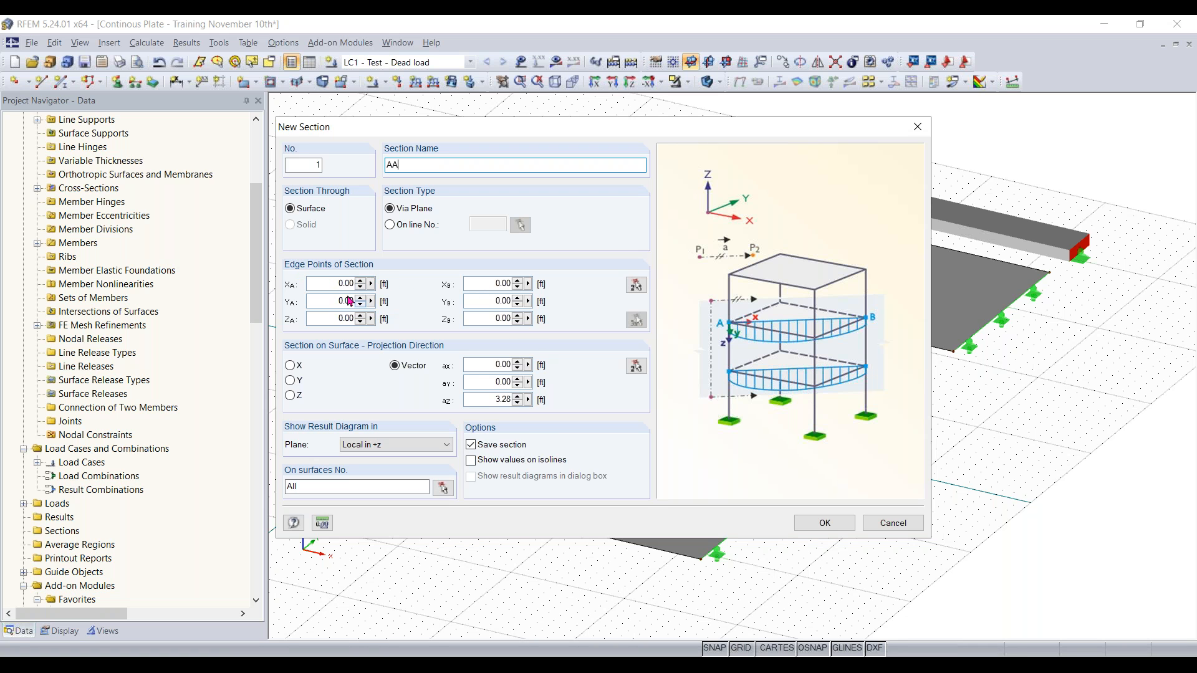
Step: Pick the section's edge points lengthwise through the middle of the first plate, from (0, -13, 0) to (32, -13, 0) ft
click(638, 287)
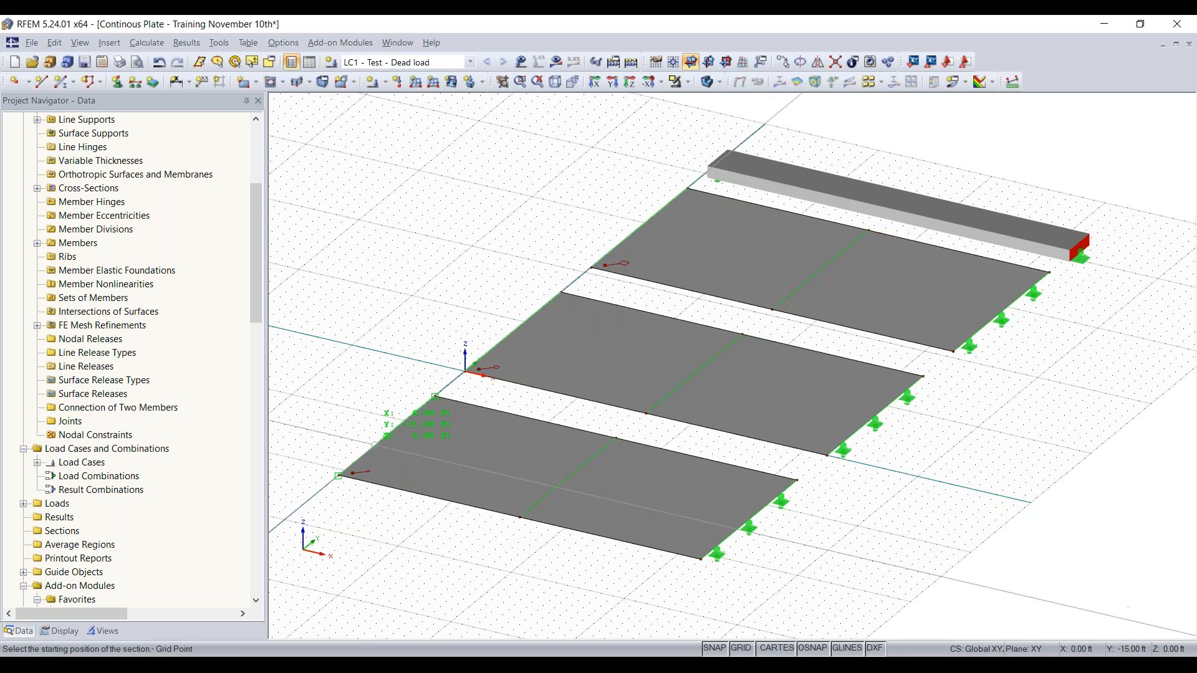
scroll(434, 397, up, 3)
scroll(364, 432, down, 1)
middle_drag(364, 432, 465, 442)
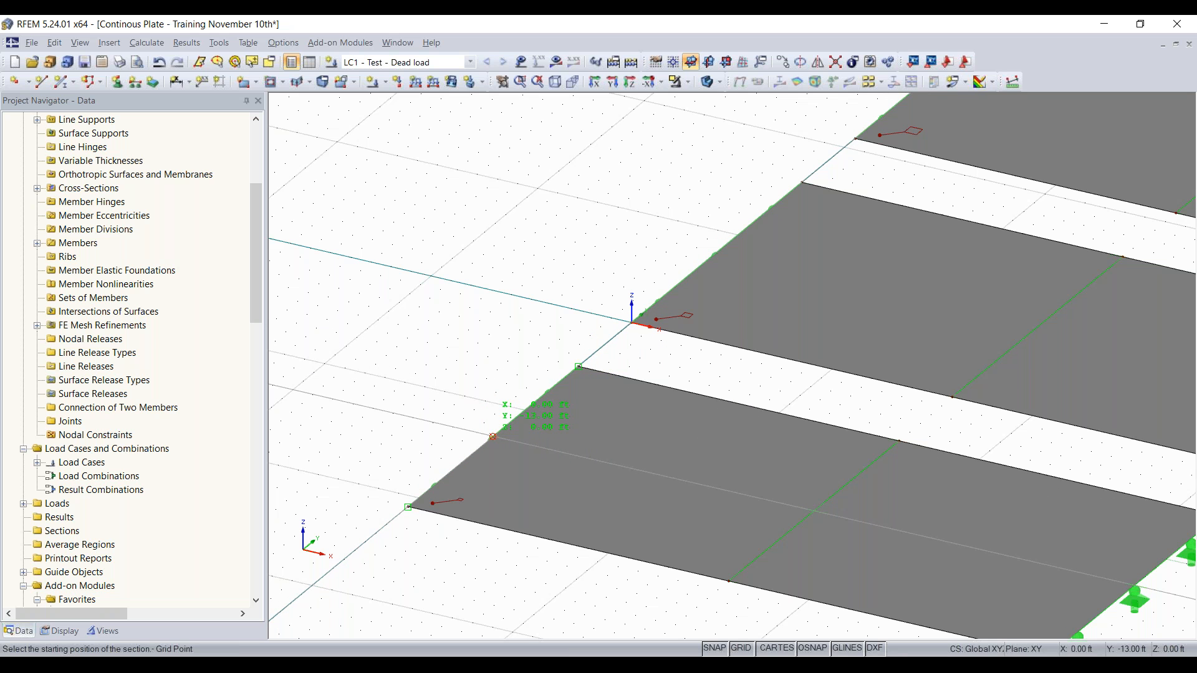
click(493, 436)
scroll(499, 436, down, 1)
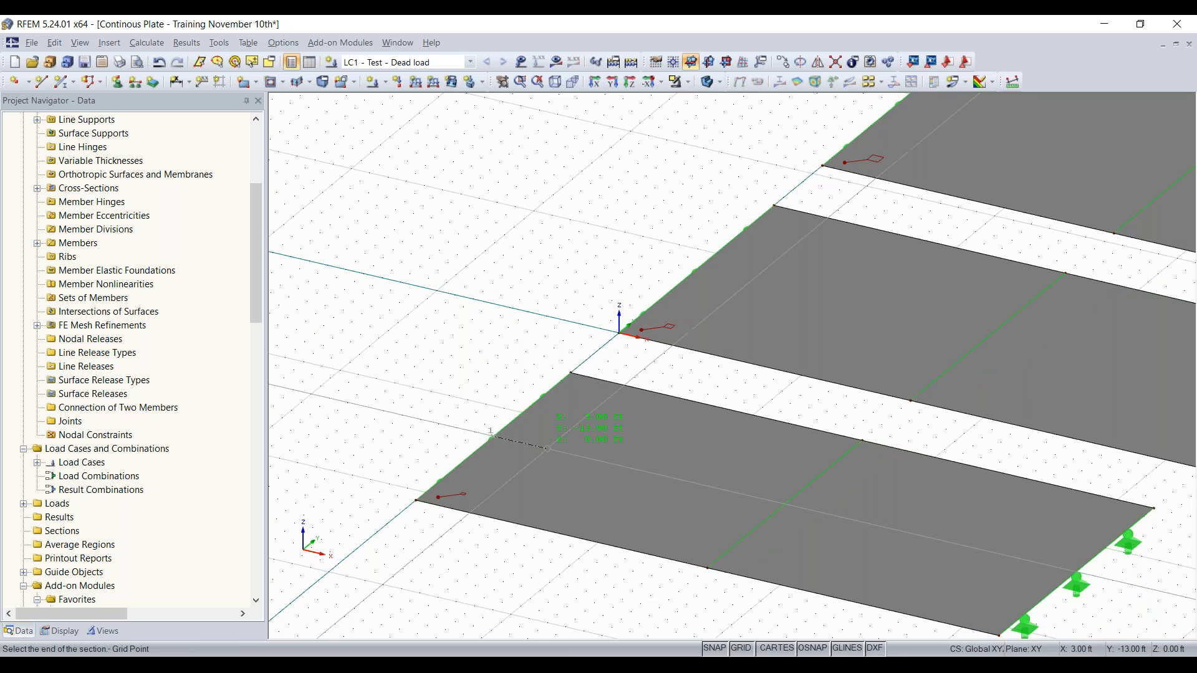
middle_drag(657, 473, 472, 427)
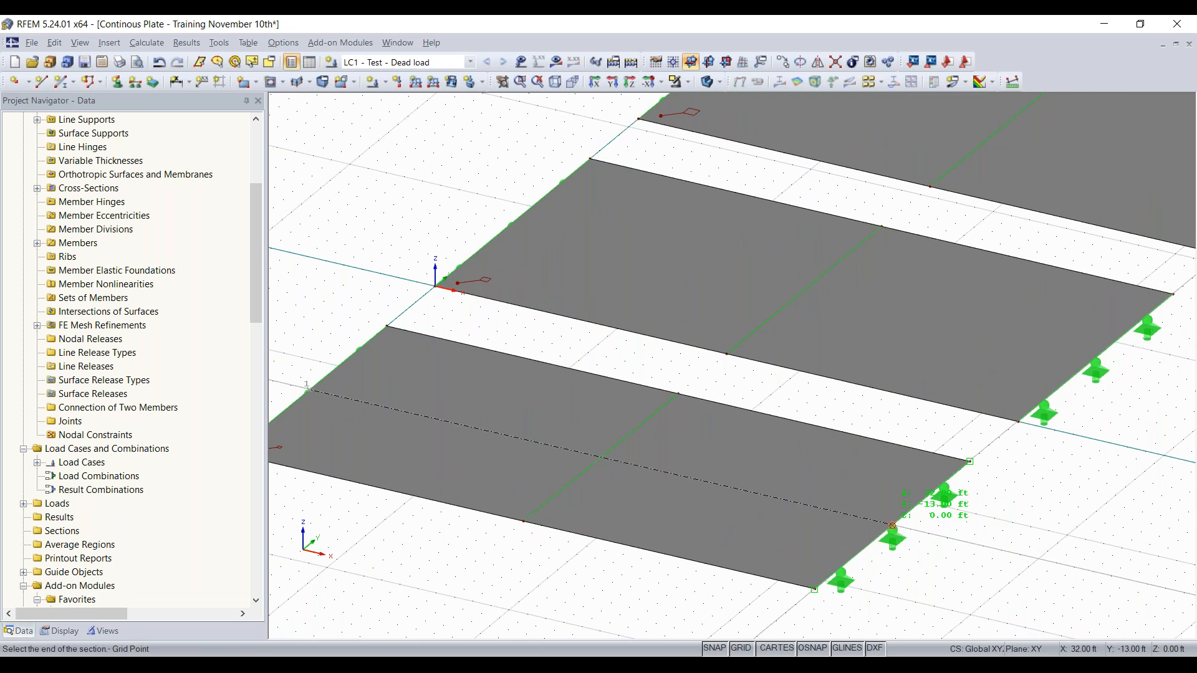
click(893, 526)
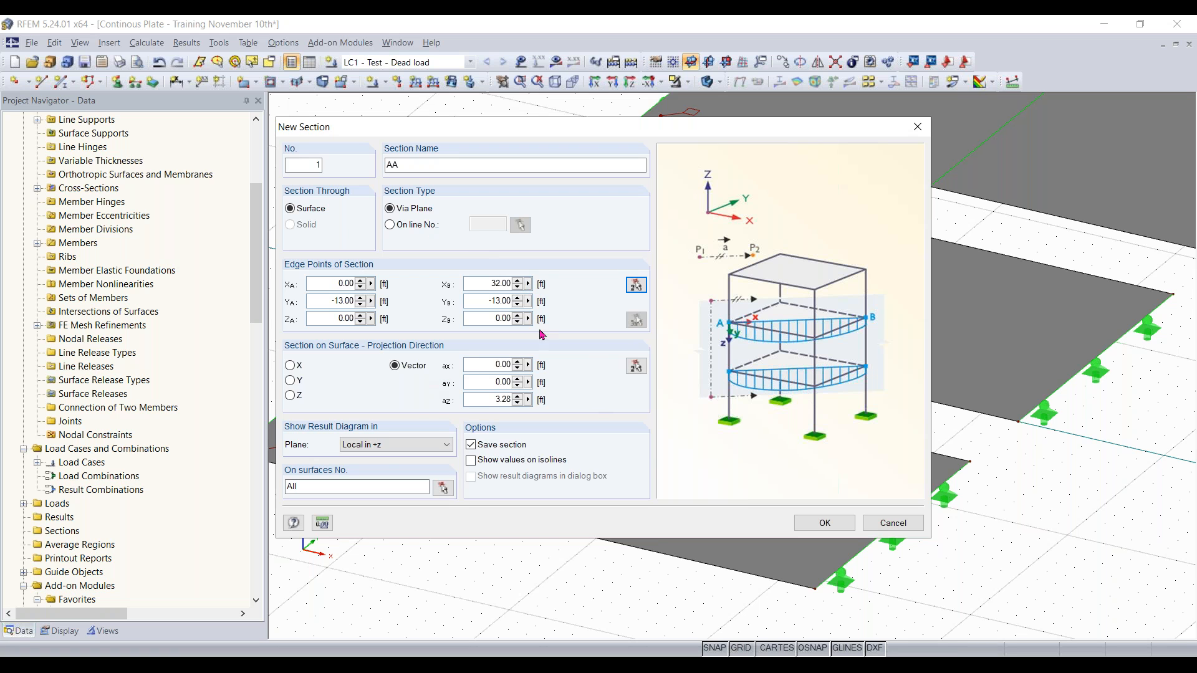
Step: Set the result diagram plane to Local in +z and create section AA
click(393, 445)
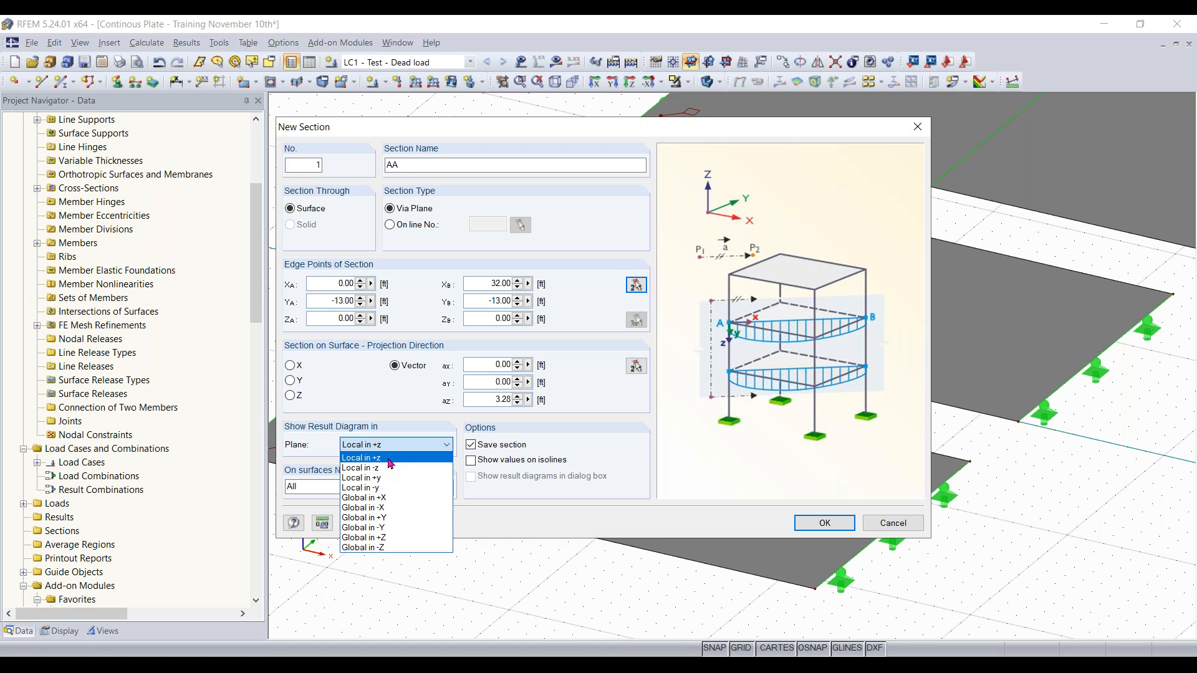
click(389, 460)
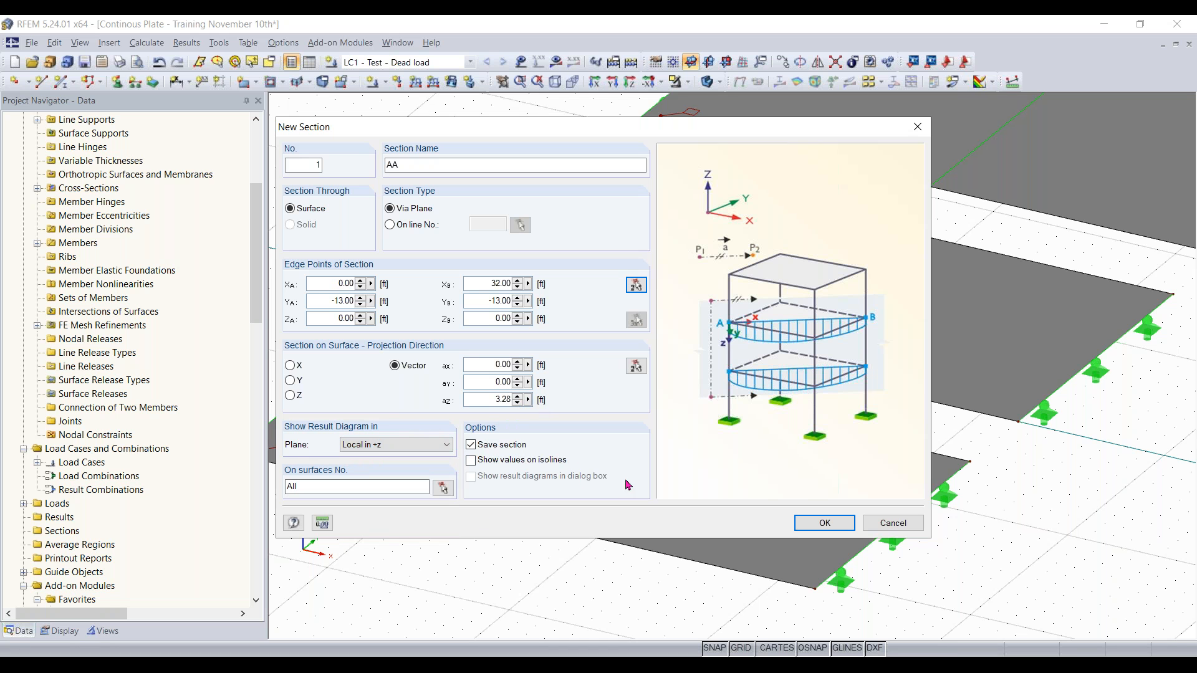
click(821, 523)
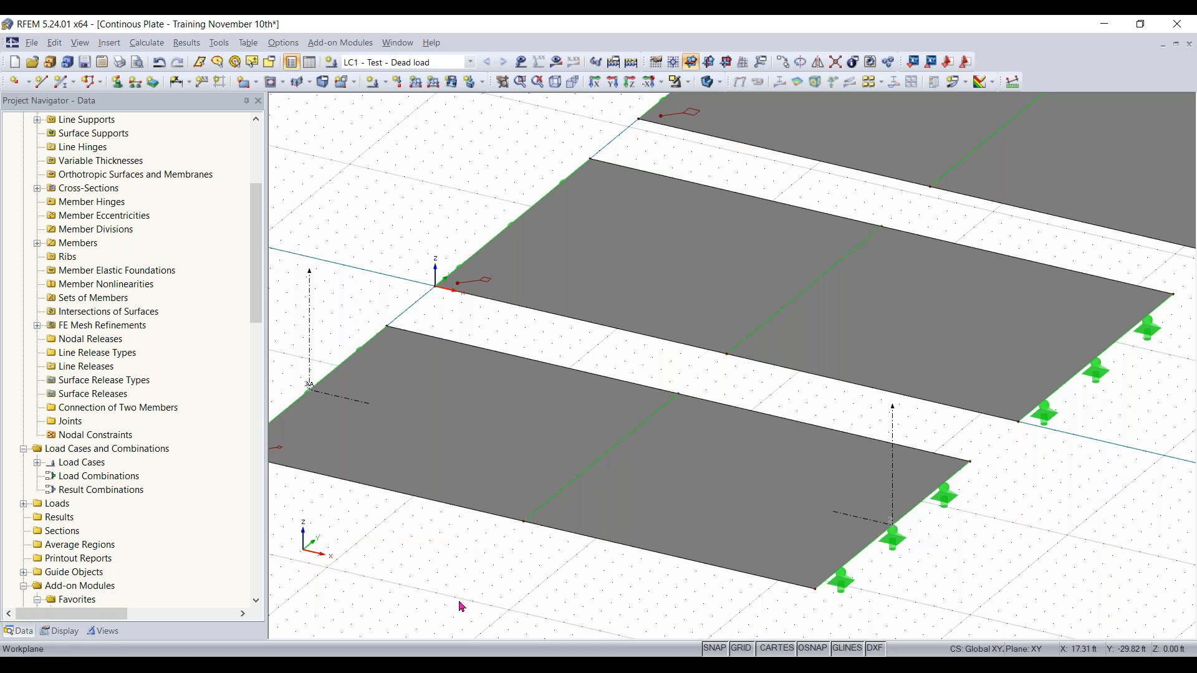
Step: Copy section AA onto the middle plate so that it runs along Y = 8 ft
scroll(460, 604, down, 3)
middle_drag(460, 604, 514, 518)
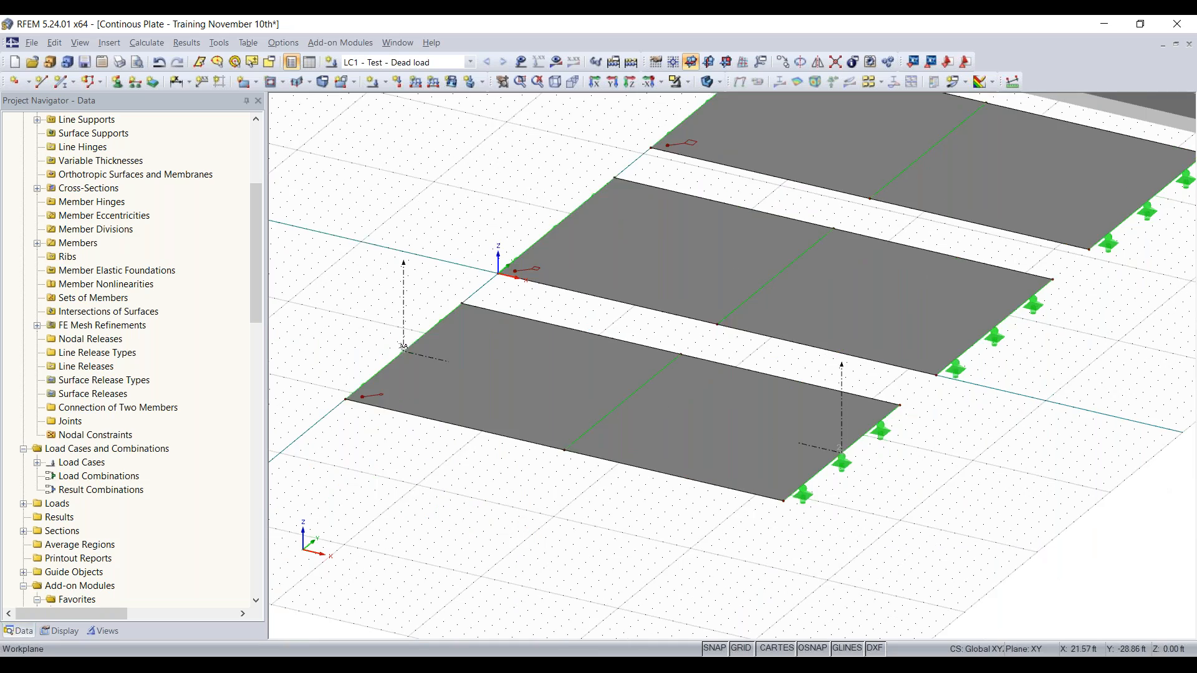
ctrl+middle_drag(403, 346, 535, 572)
scroll(485, 497, down, 1)
scroll(384, 341, up, 1)
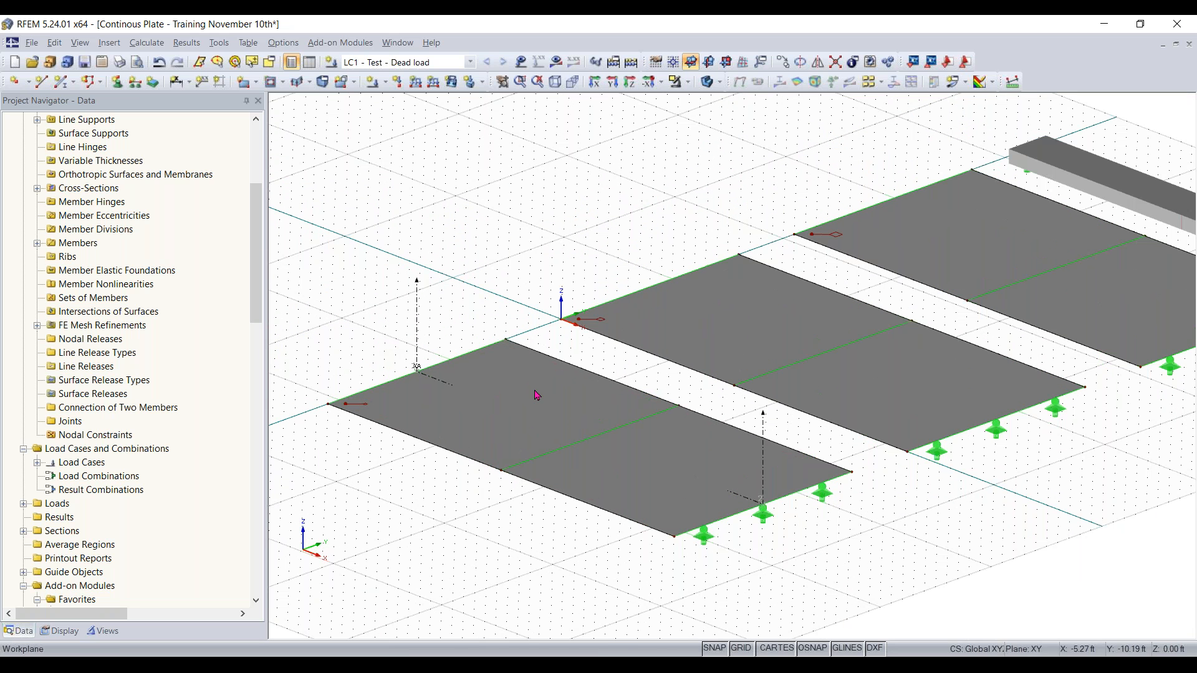
middle_drag(916, 532, 754, 527)
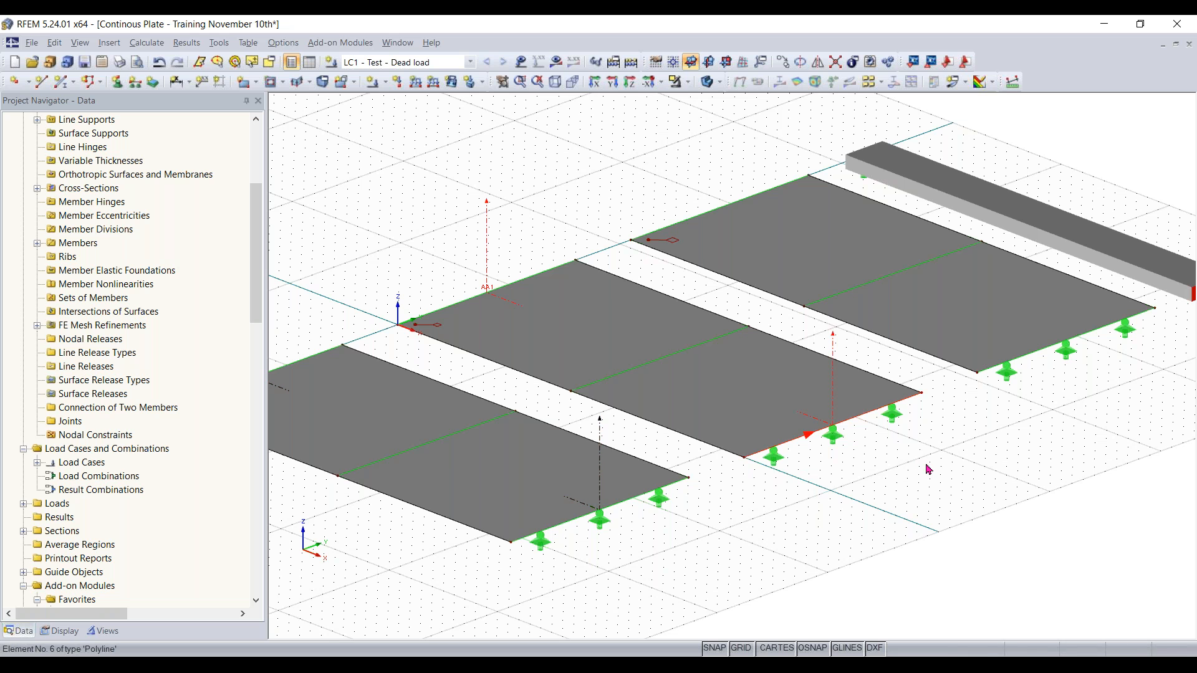
Step: Copy the middle plate's section onto the third plate, next to the beam, so that it runs along Y = 29 ft
middle_drag(889, 484, 725, 537)
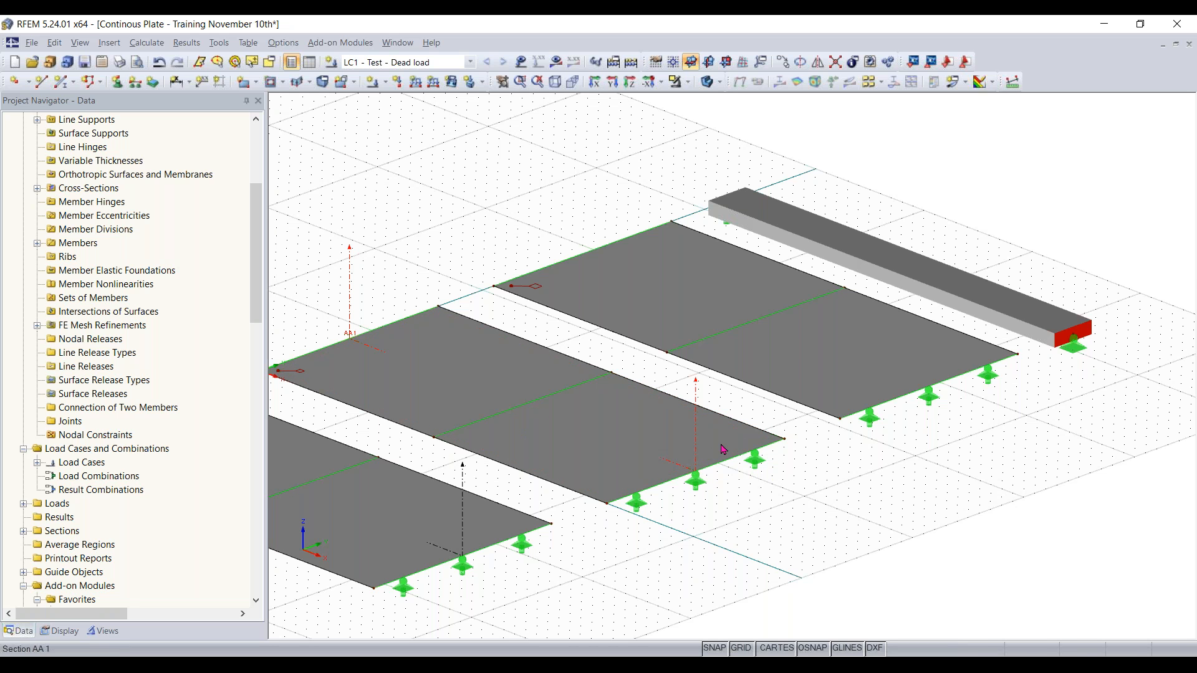
click(923, 389)
scroll(852, 534, down, 1)
scroll(851, 524, down, 2)
middle_drag(849, 499, 888, 491)
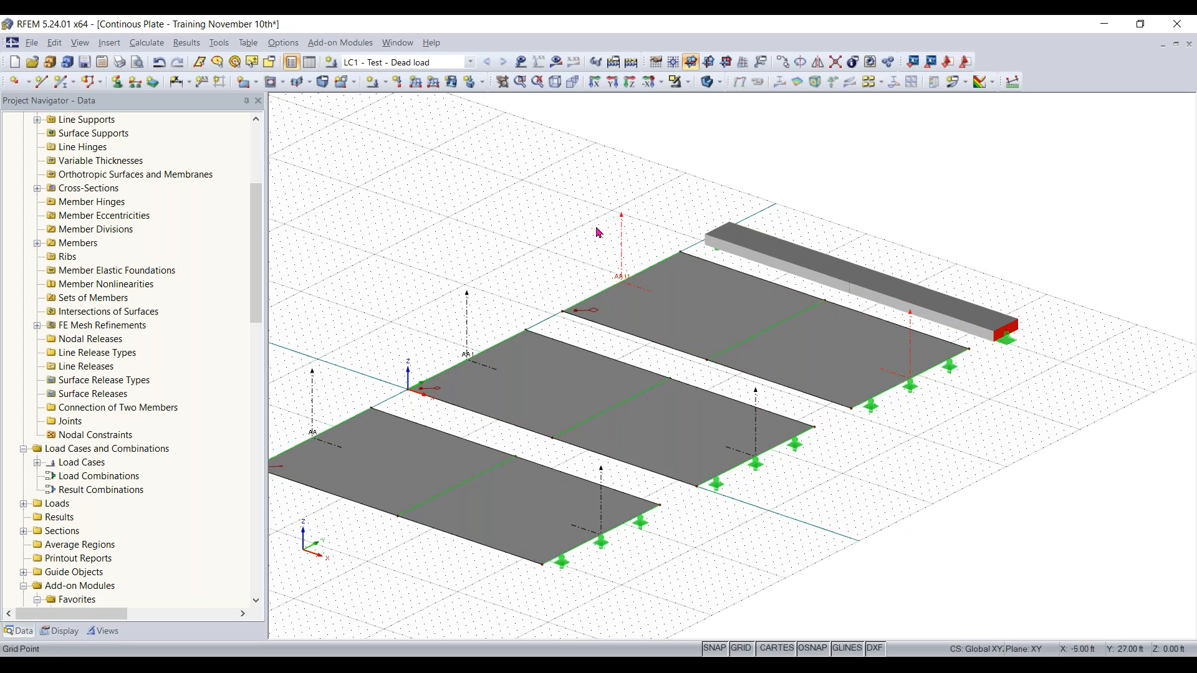
Step: Examine the position and labels of the three sections on the plates
scroll(828, 464, down, 1)
middle_drag(828, 464, 793, 462)
scroll(793, 462, up, 2)
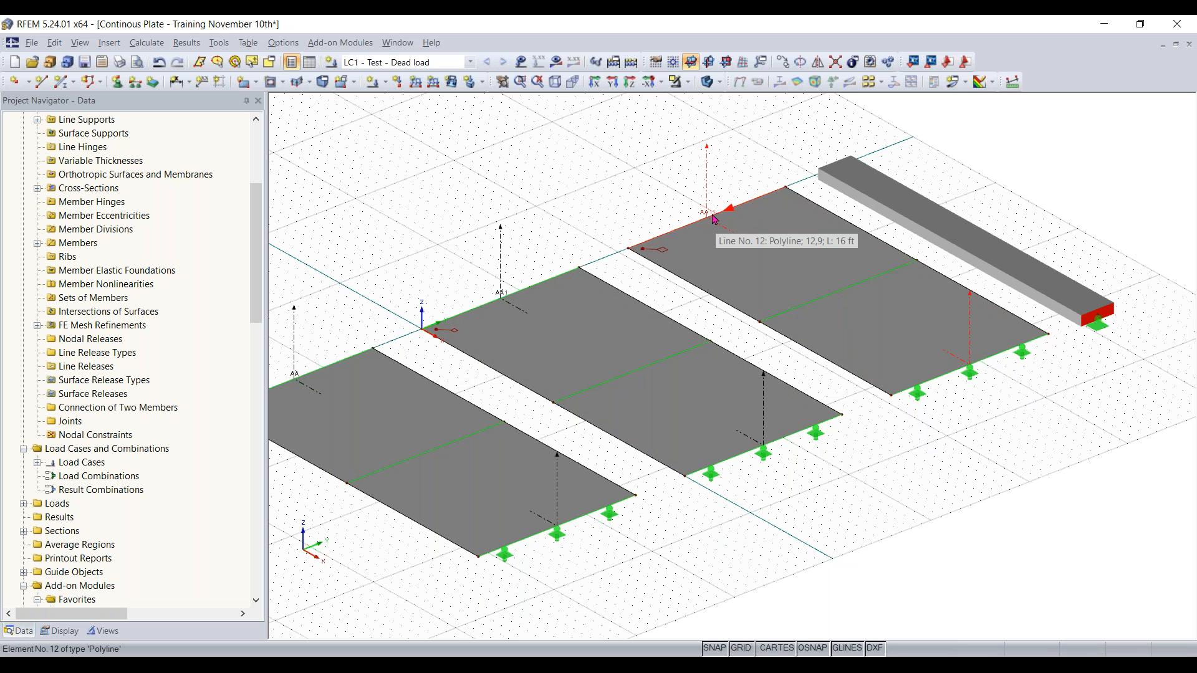
scroll(496, 299, up, 5)
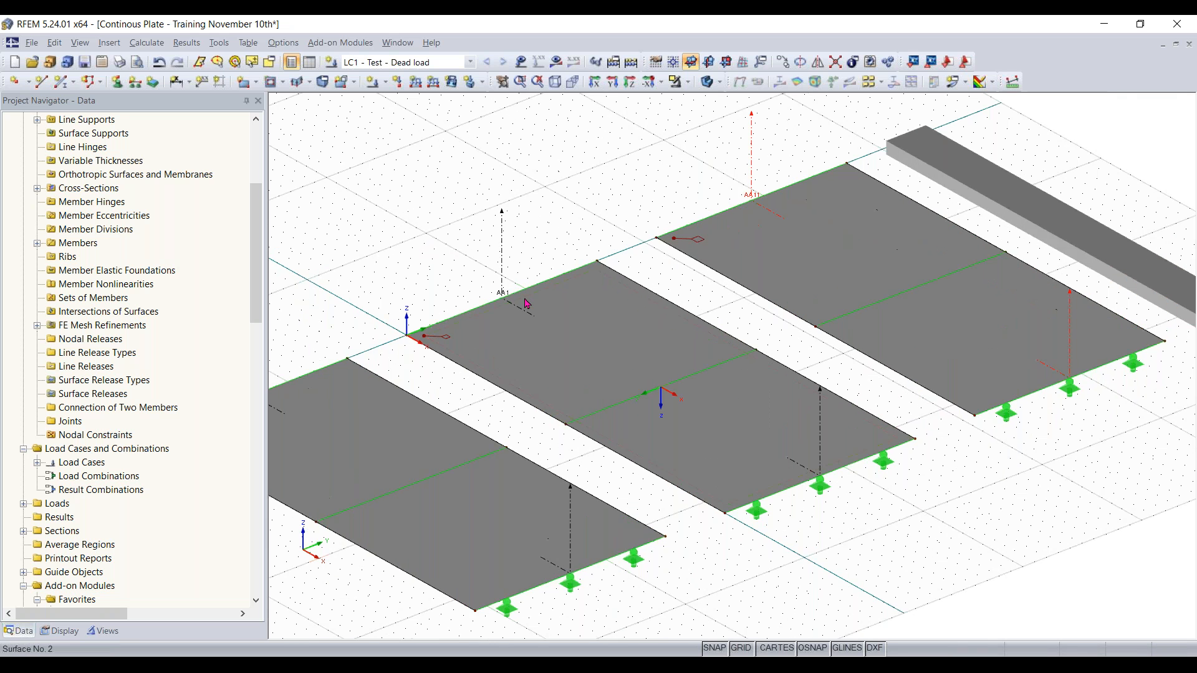
scroll(491, 302, down, 4)
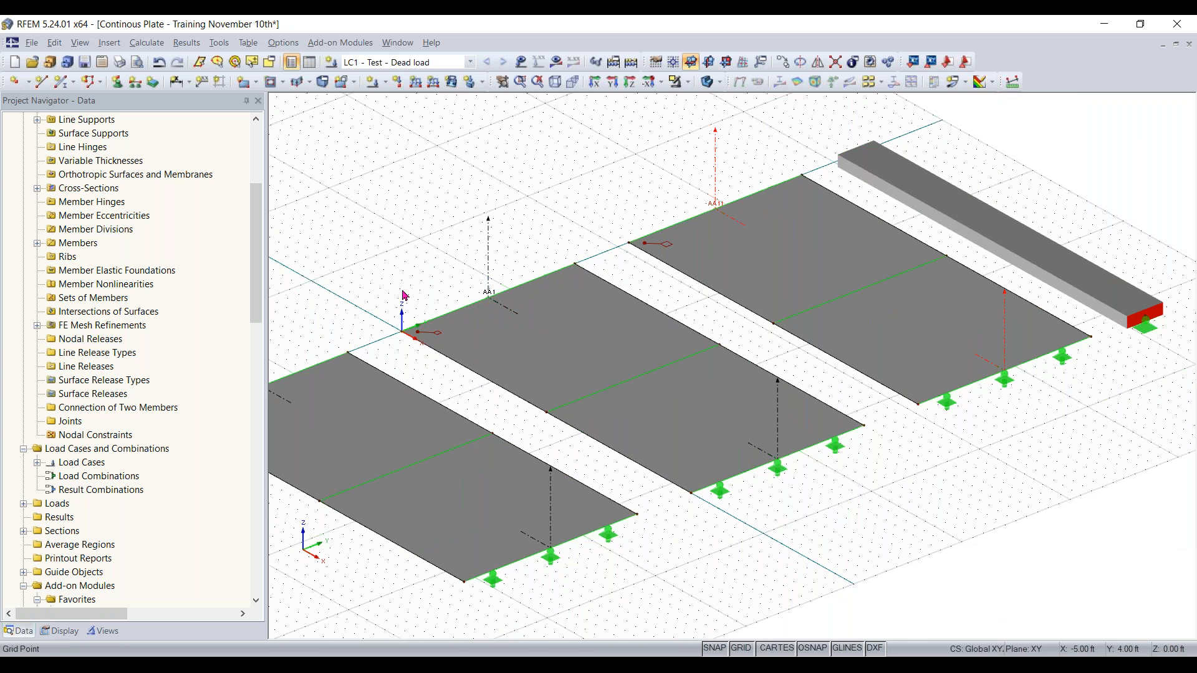
scroll(651, 263, up, 1)
scroll(163, 386, down, 1)
Step: Rename section 2 on the middle plate as AB
scroll(151, 293, down, 2)
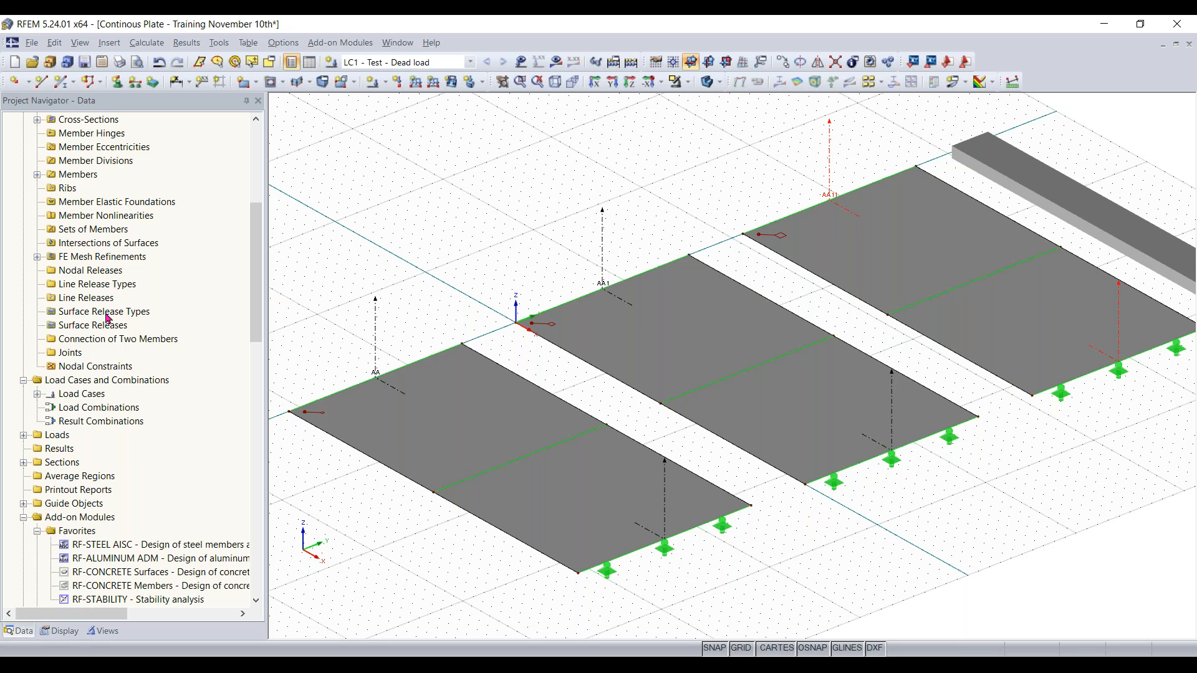
scroll(119, 268, down, 3)
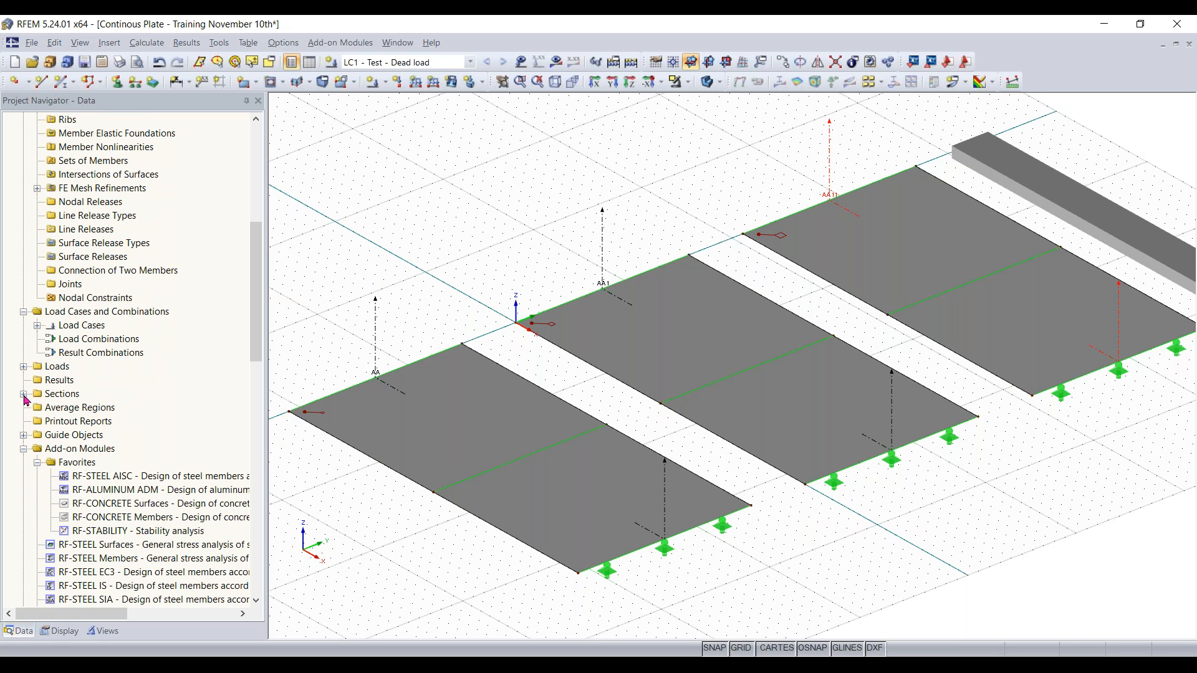
click(24, 395)
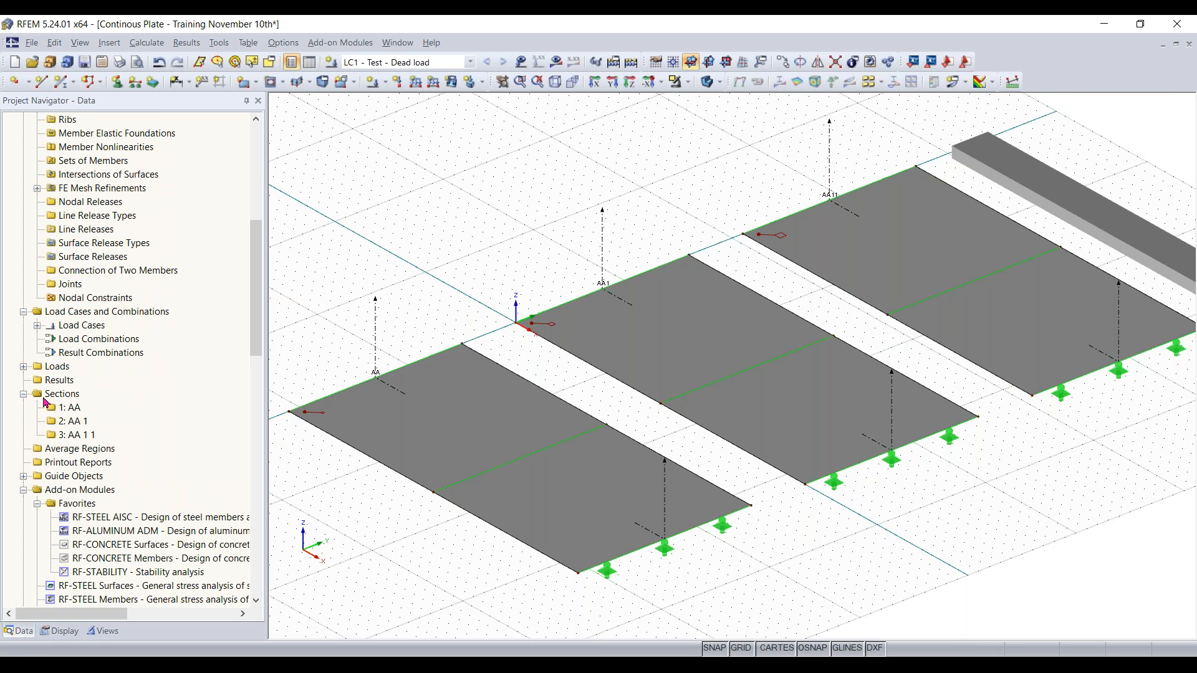
right_click(74, 422)
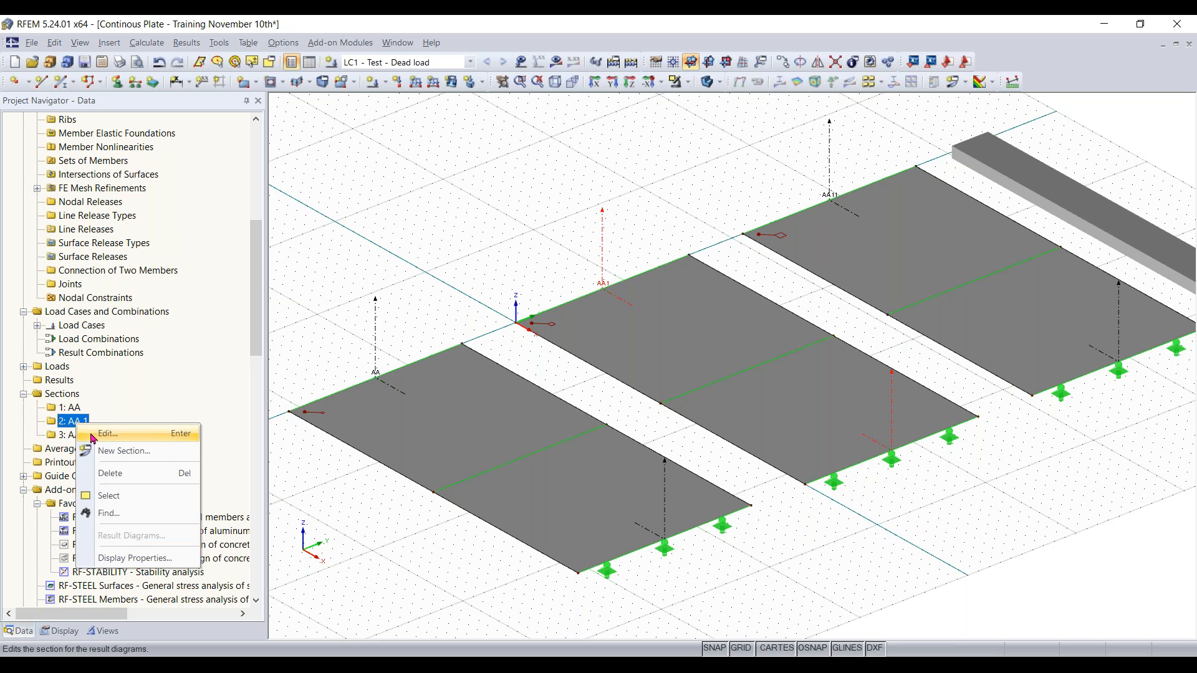
click(94, 434)
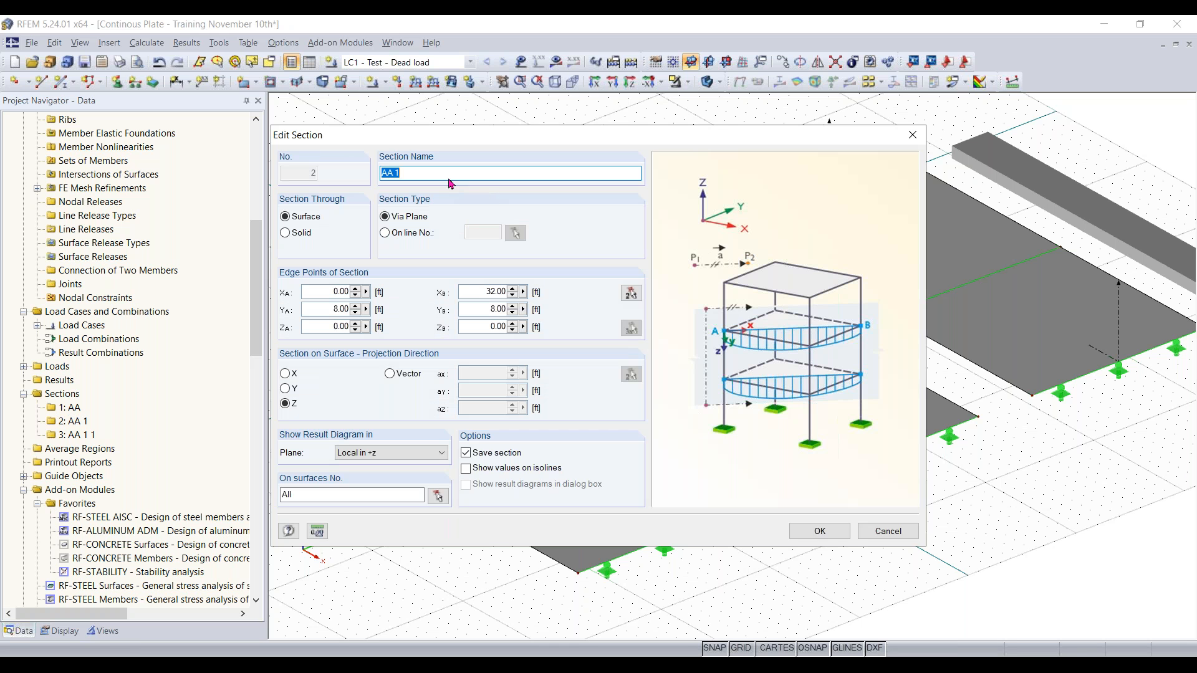
click(449, 178)
text(B)
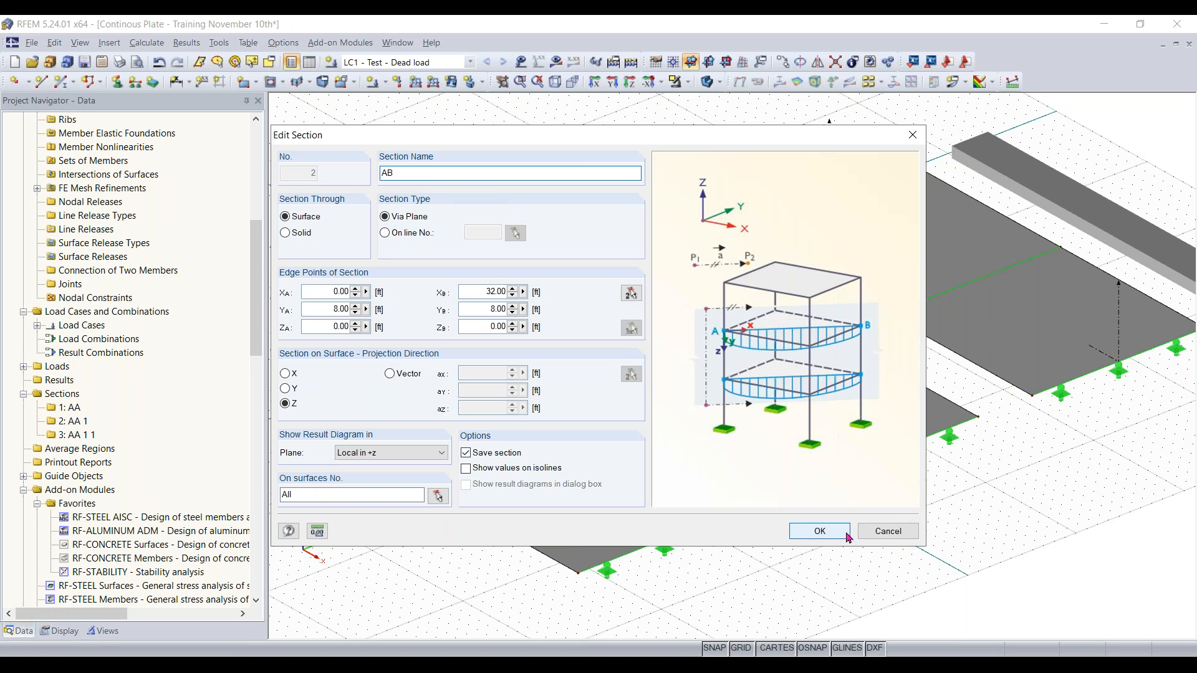
click(818, 531)
Step: Rename section 3 on the third plate as AC
click(81, 436)
right_click(81, 437)
click(153, 439)
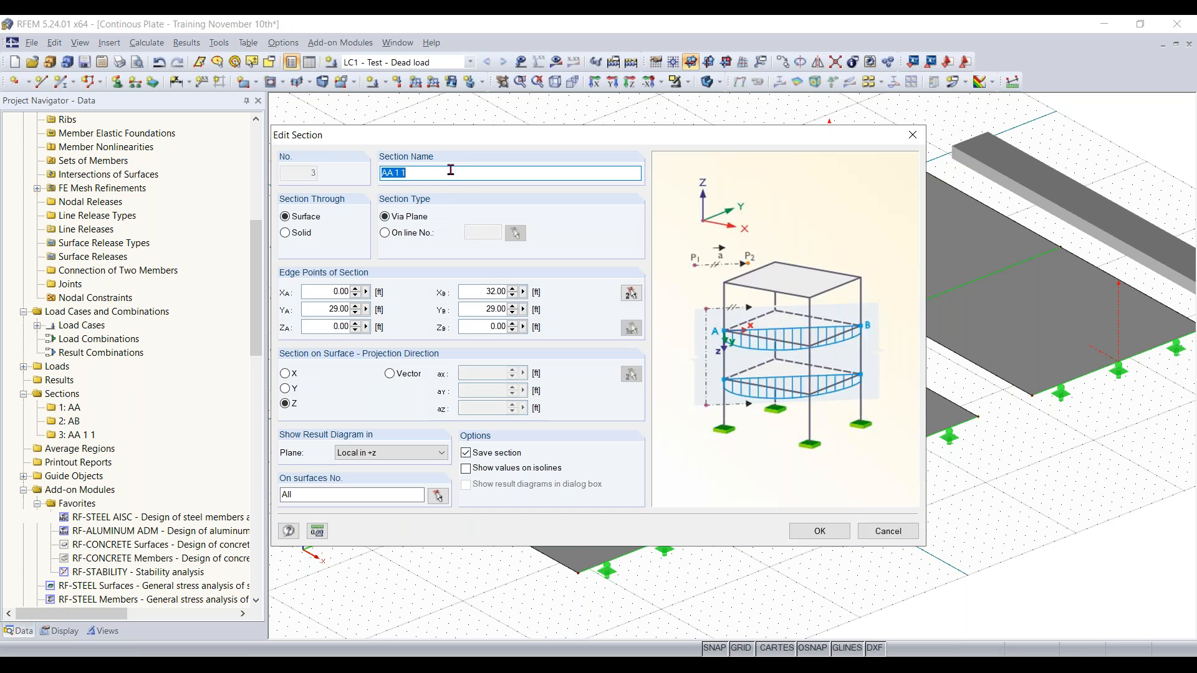
click(449, 172)
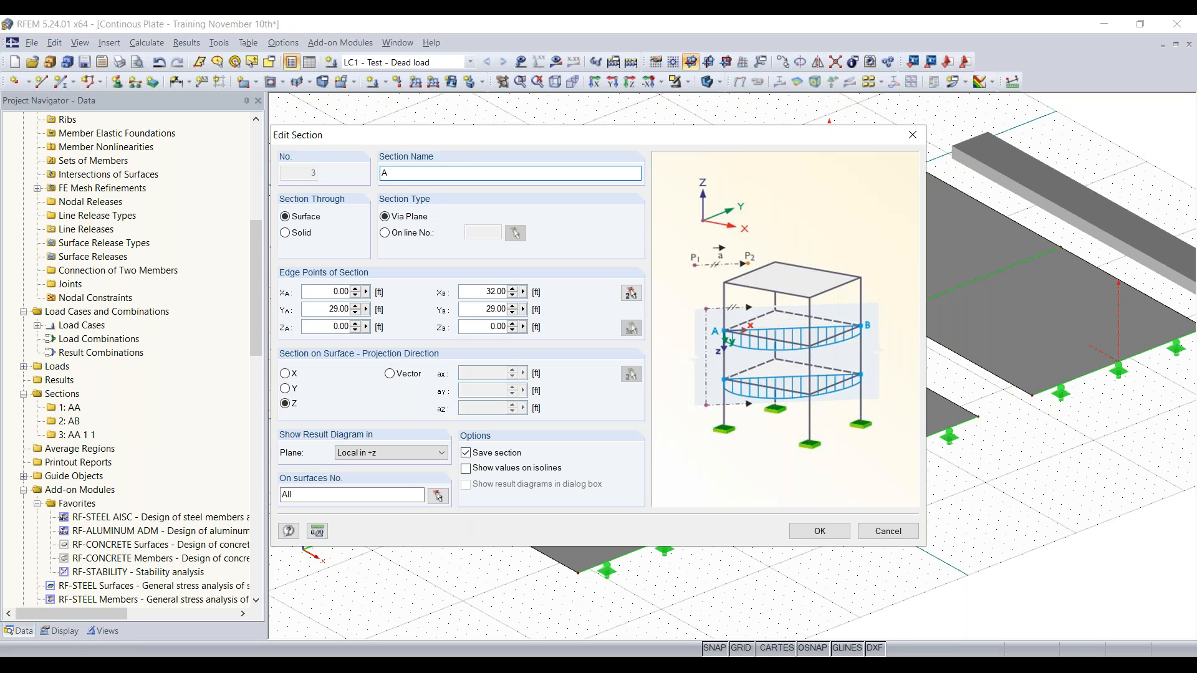
click(816, 531)
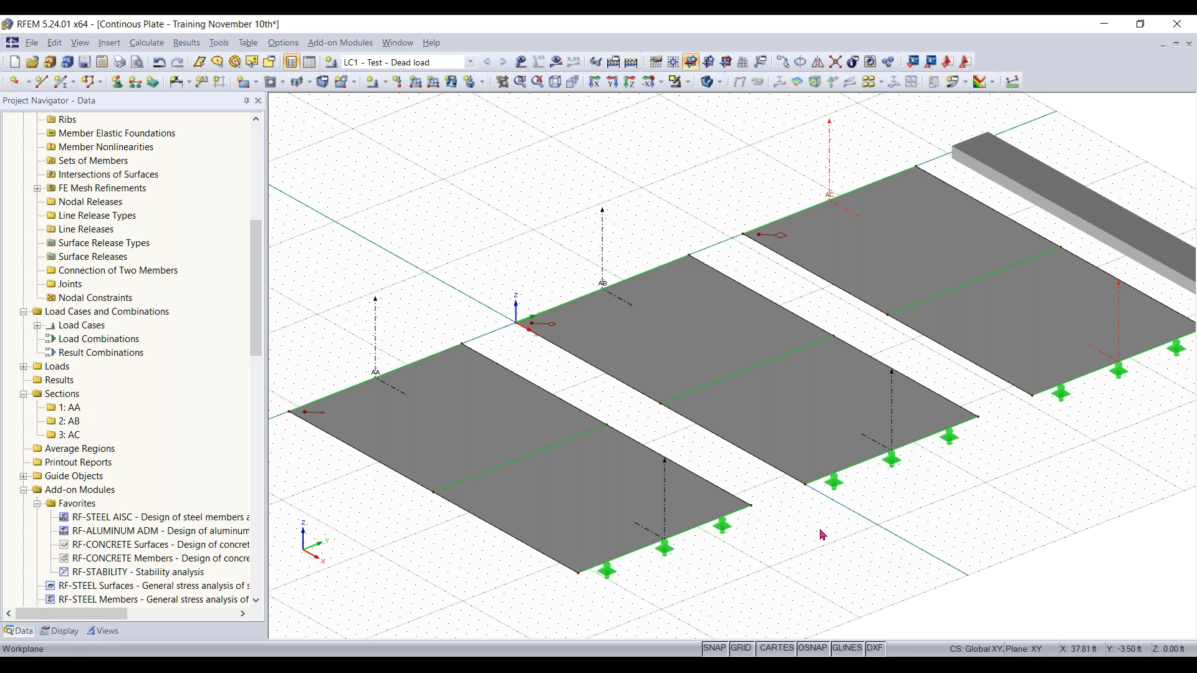
Step: Display the LC1 dead loads on the plates and beam briefly, and hide them again
scroll(821, 534, down, 2)
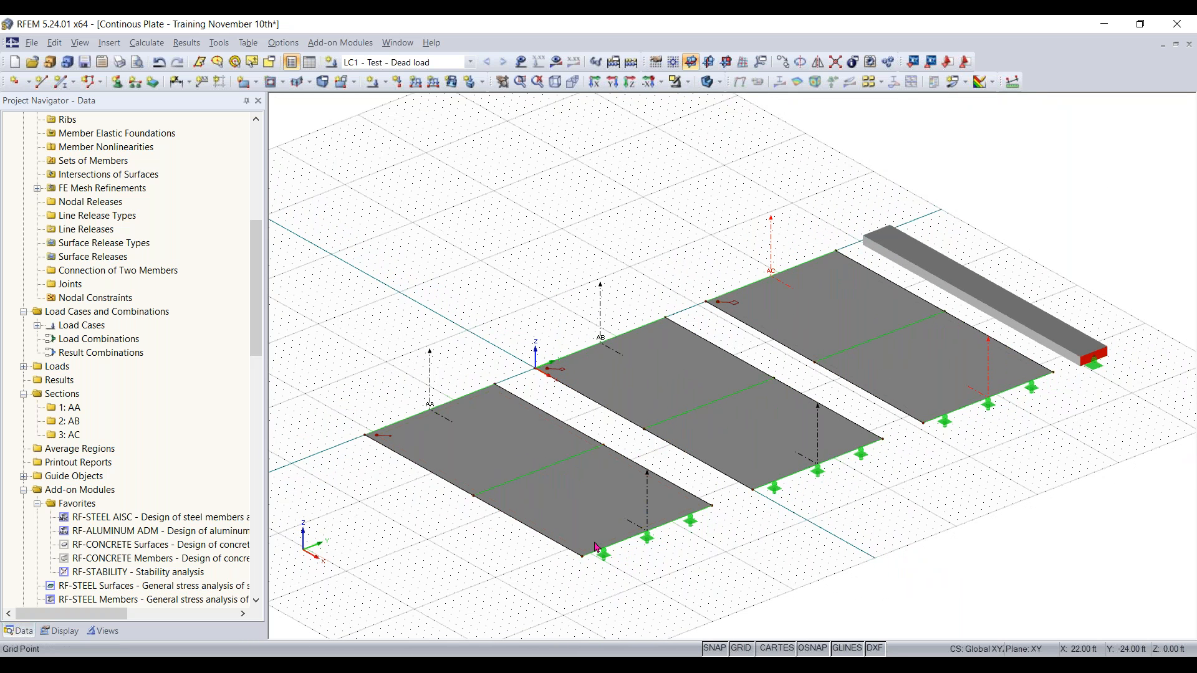
click(520, 62)
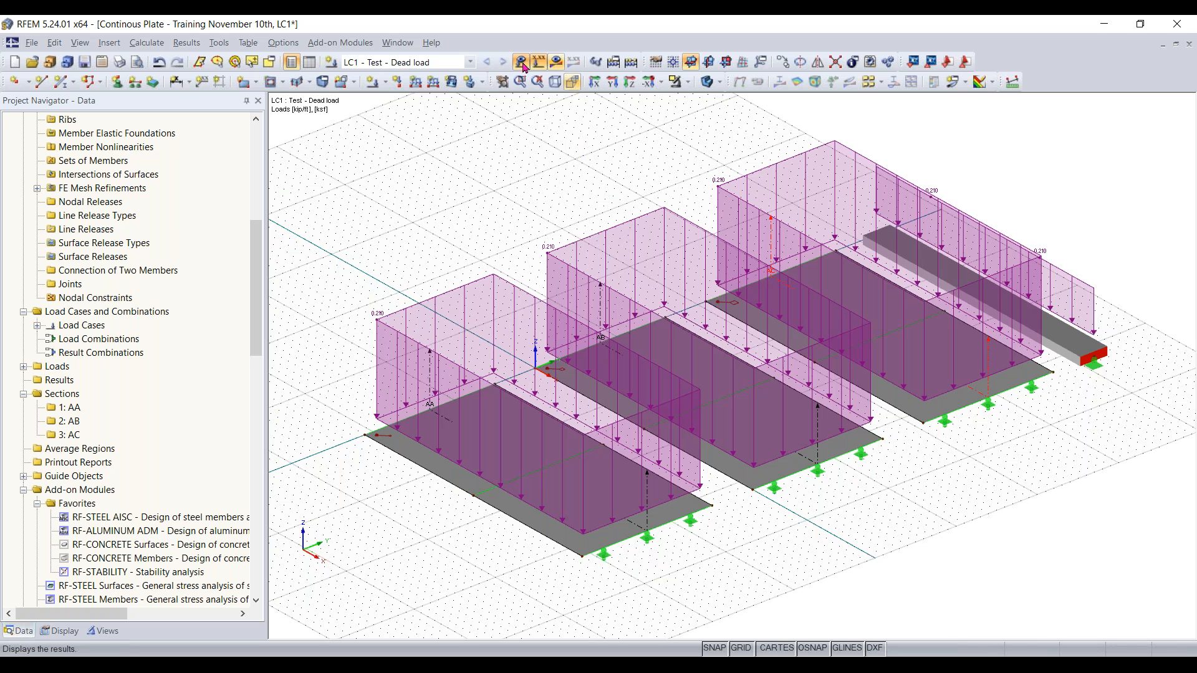
click(521, 62)
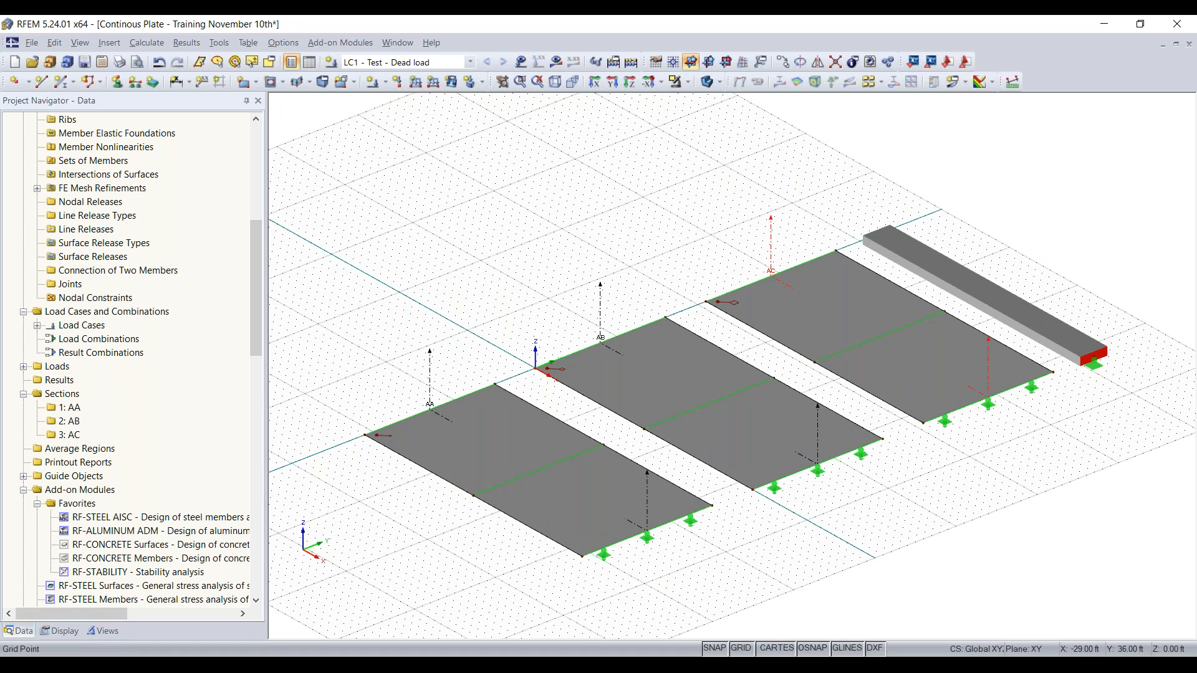
Step: Calculate load case LC1 and display the resulting global deformations u
middle_drag(611, 268, 583, 223)
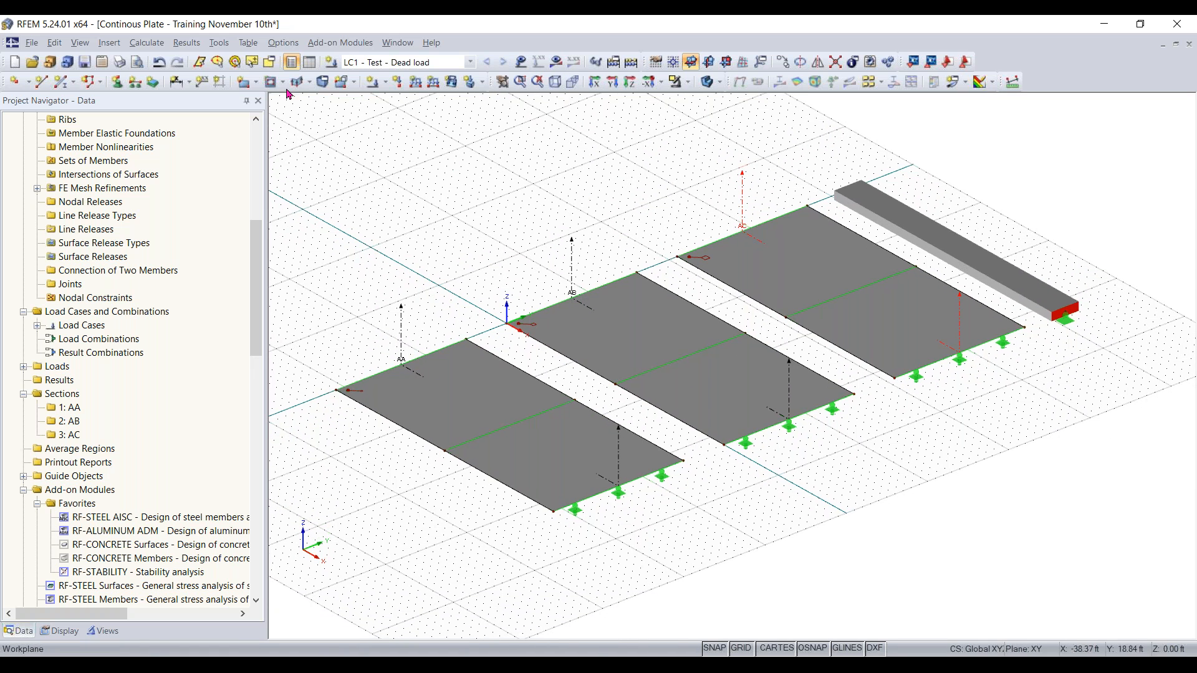
click(145, 45)
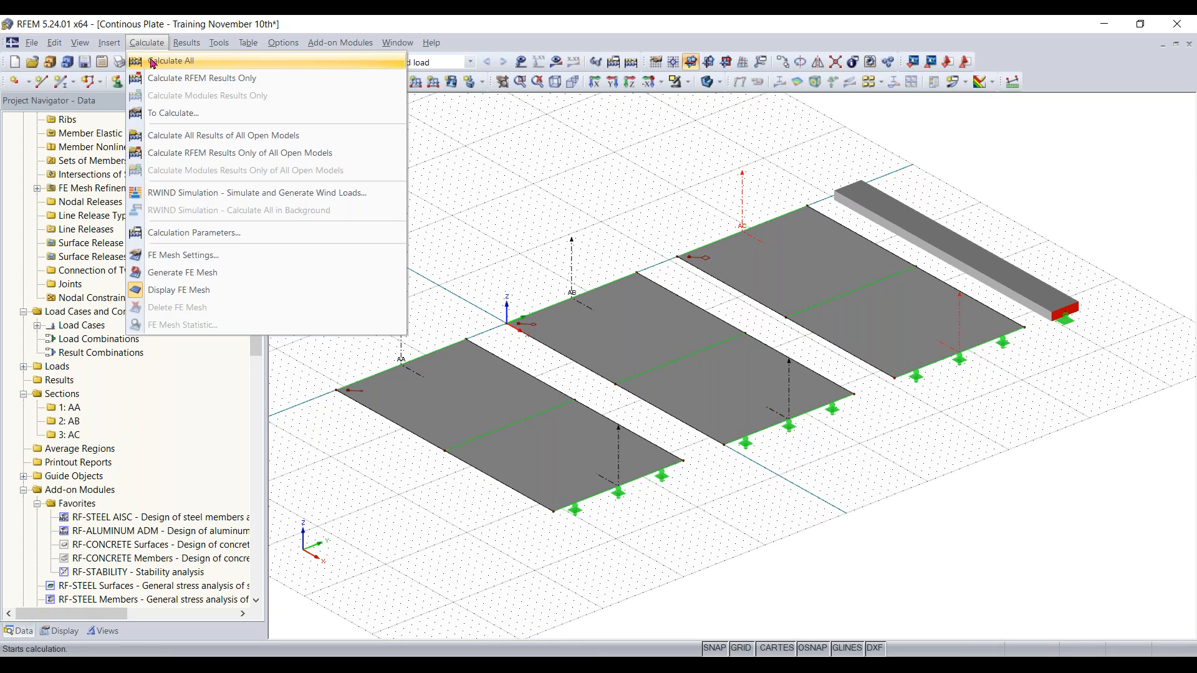
click(550, 114)
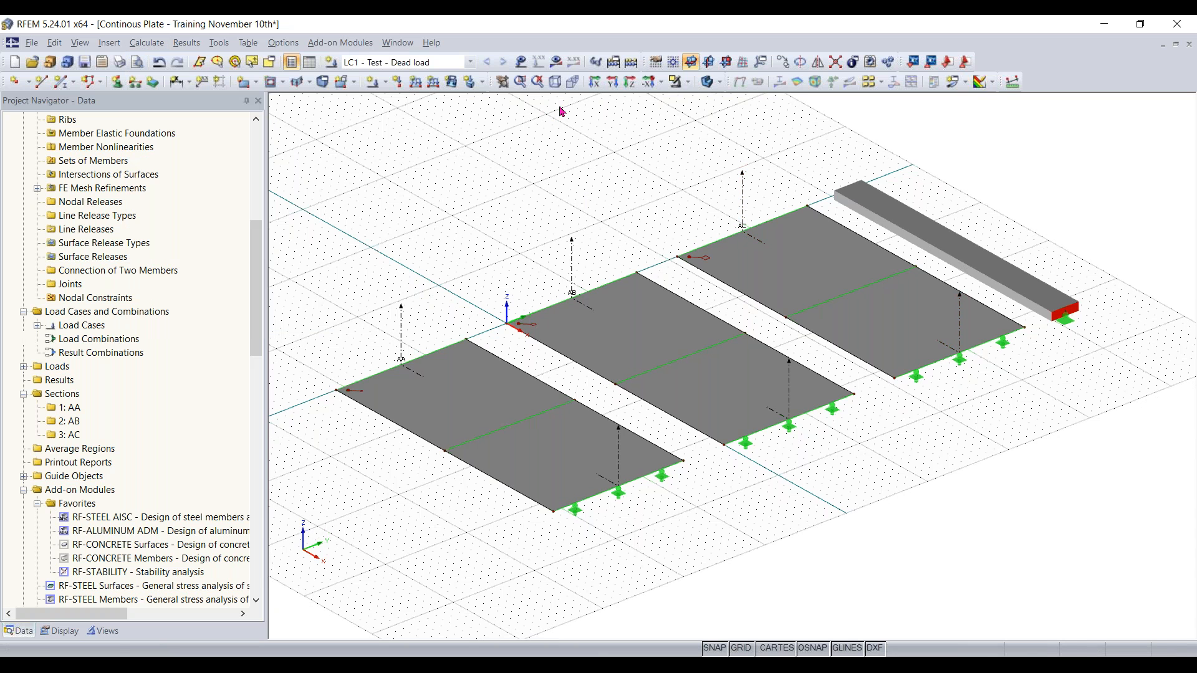
click(634, 66)
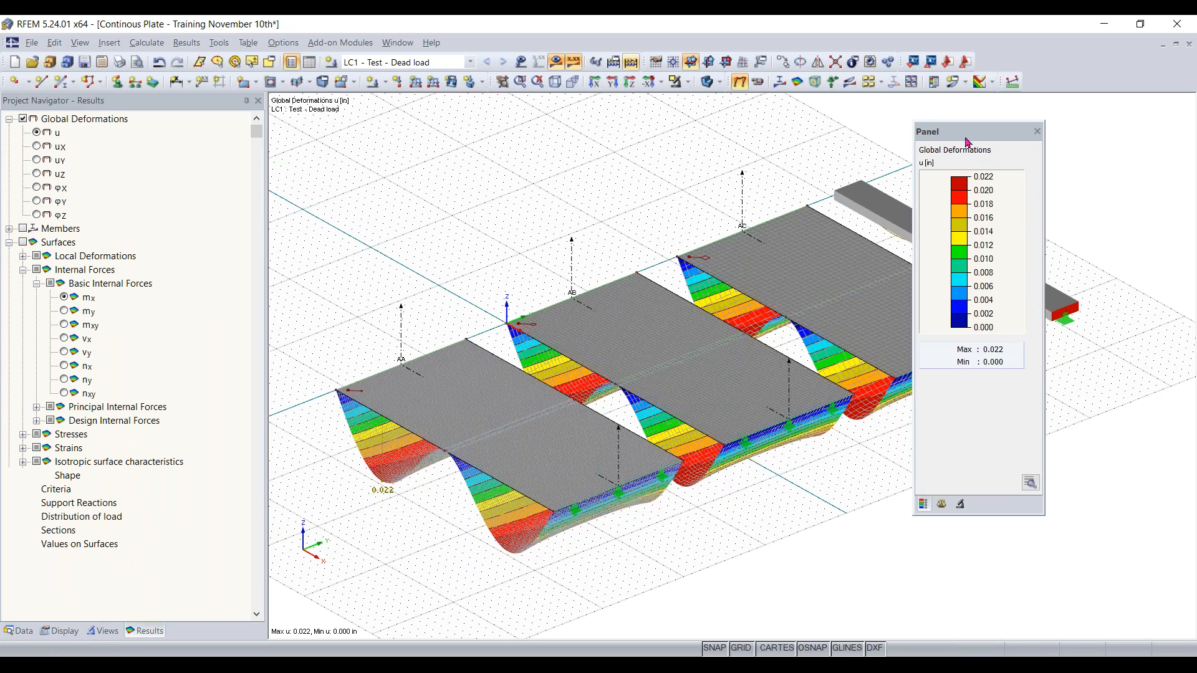
Step: Move the deformation colour scale clear of the model and display the plates and beam in solid transparent mode
drag(961, 138, 1137, 126)
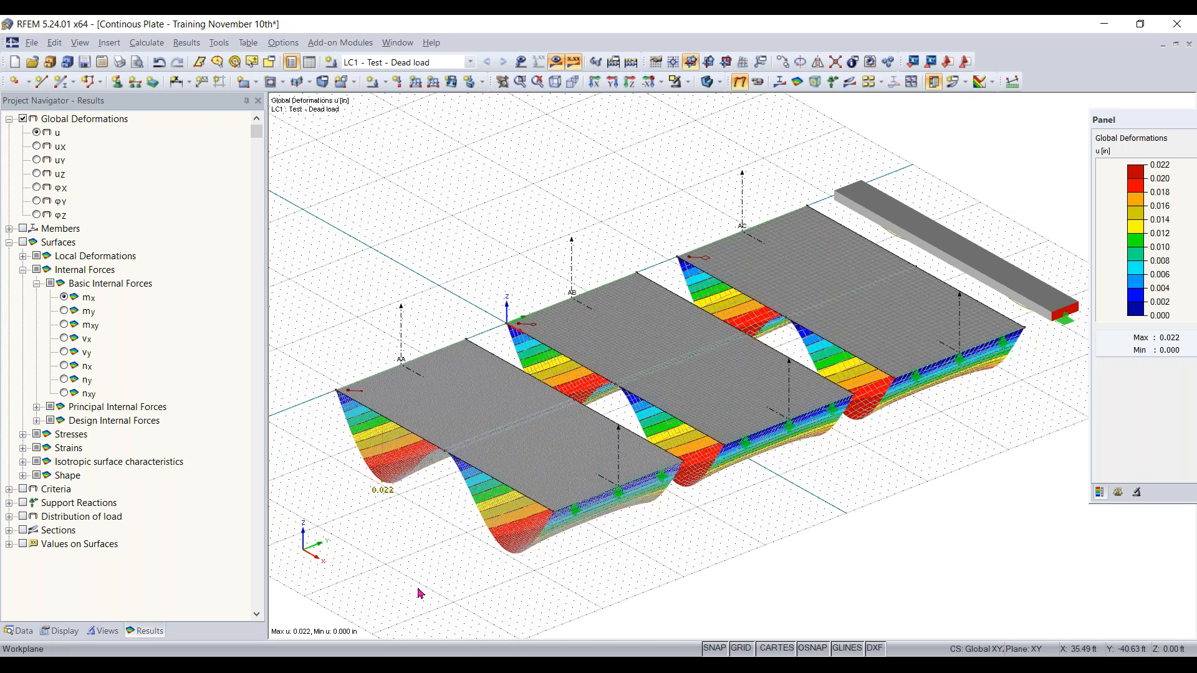
ctrl+middle_drag(415, 589, 432, 434)
ctrl+middle_drag(1026, 508, 772, 513)
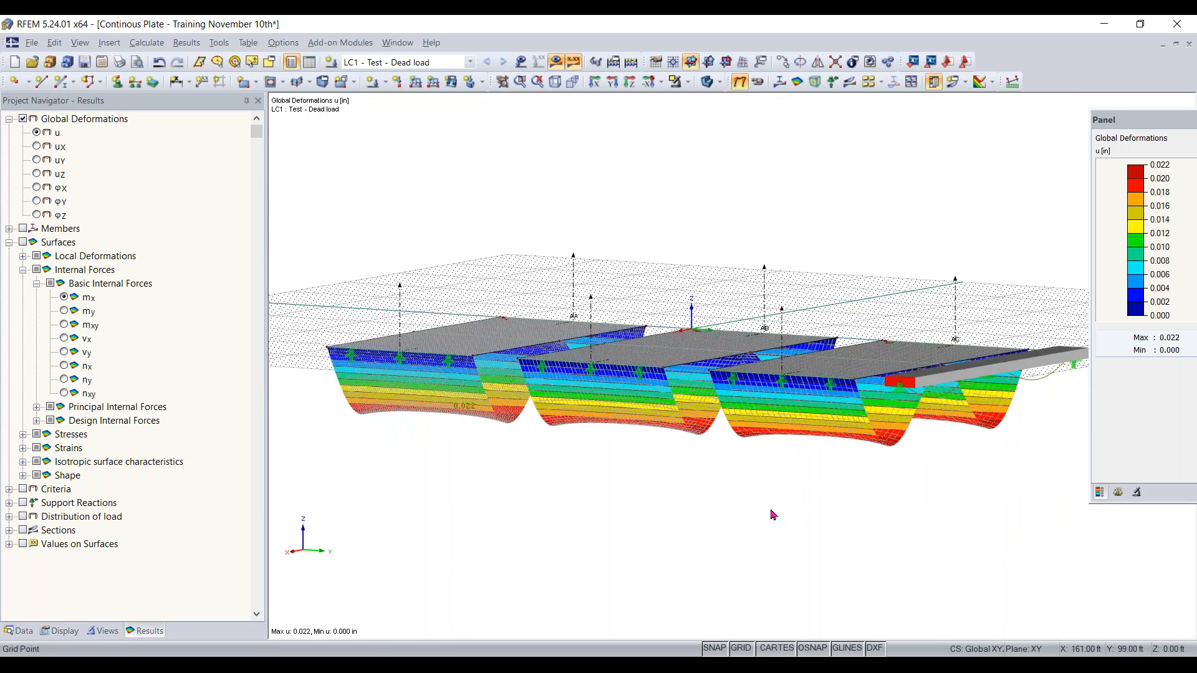
scroll(1045, 397, up, 5)
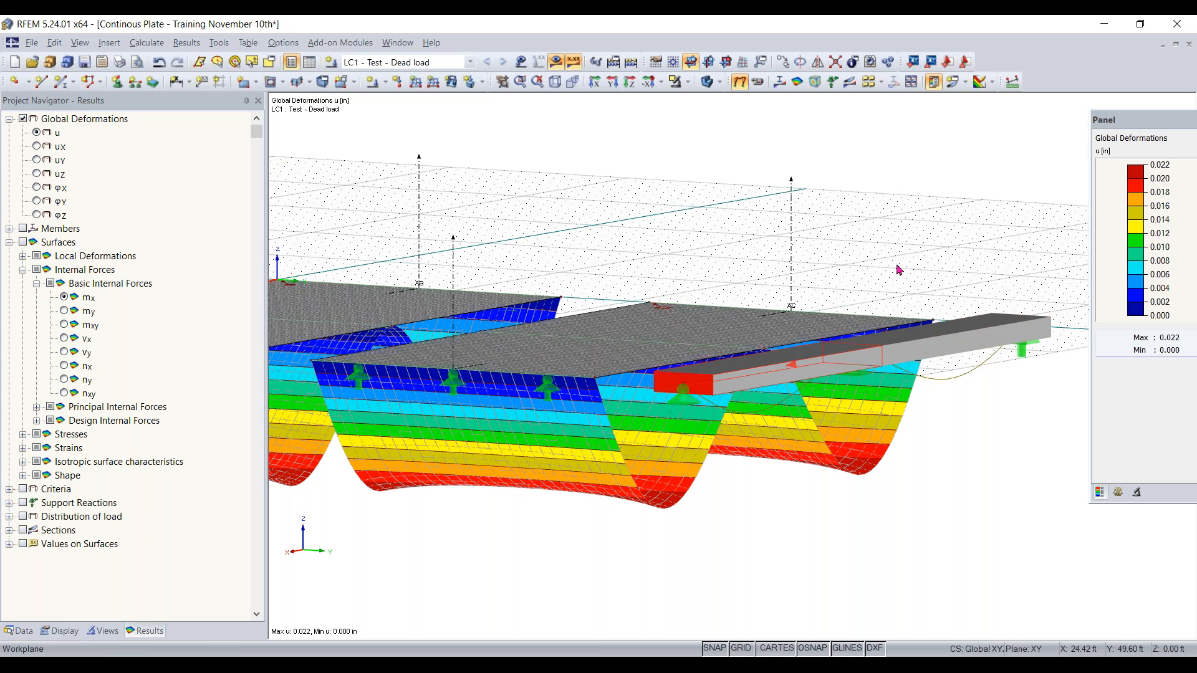
click(705, 81)
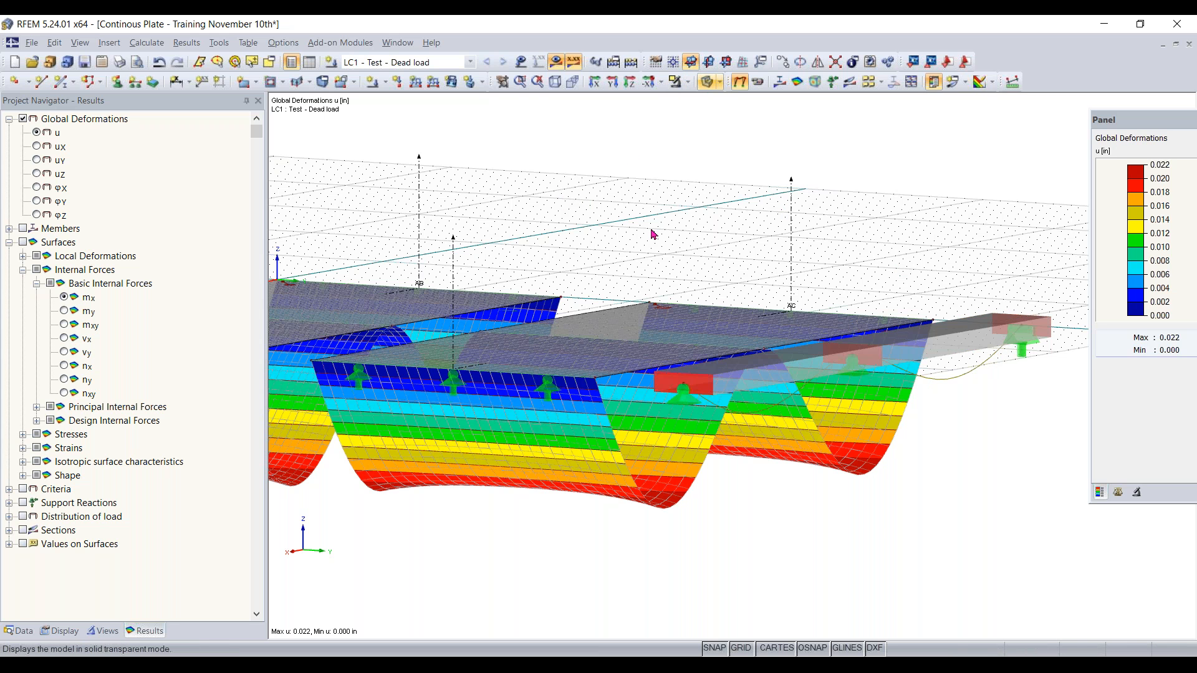
ctrl+middle_drag(398, 187, 449, 235)
scroll(479, 264, down, 5)
scroll(612, 359, down, 1)
middle_drag(619, 366, 919, 402)
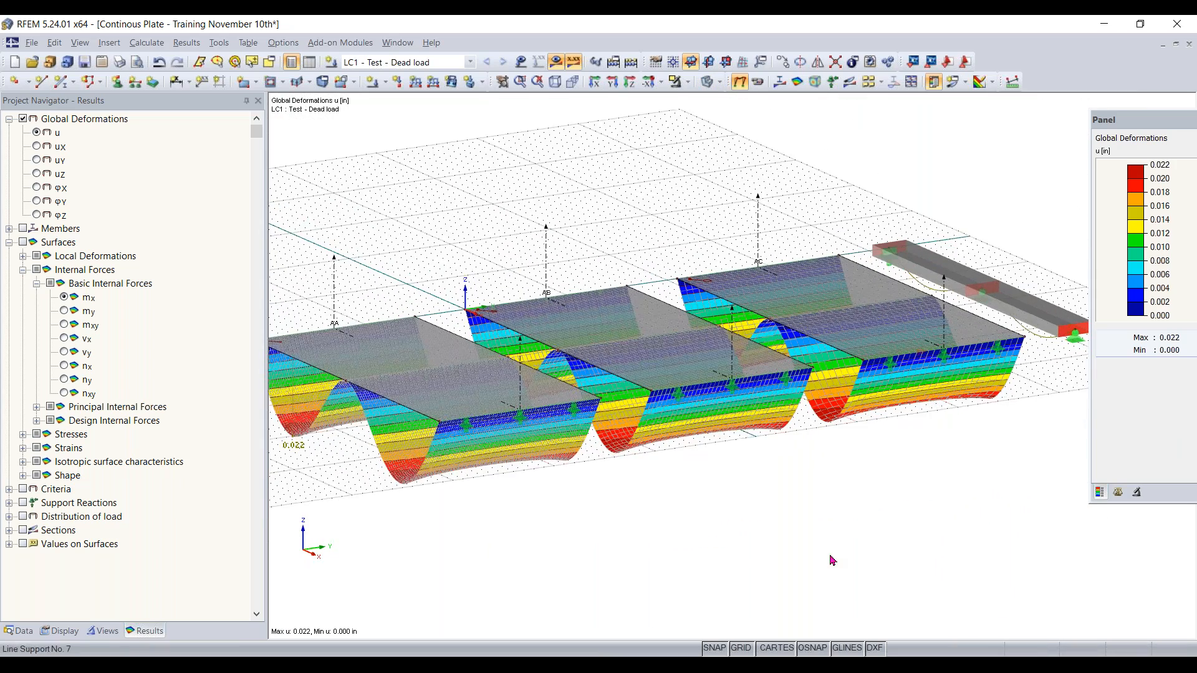
Step: Hide the work plane grid to leave a clear view of the deformed plates and beam
scroll(831, 561, up, 1)
click(742, 648)
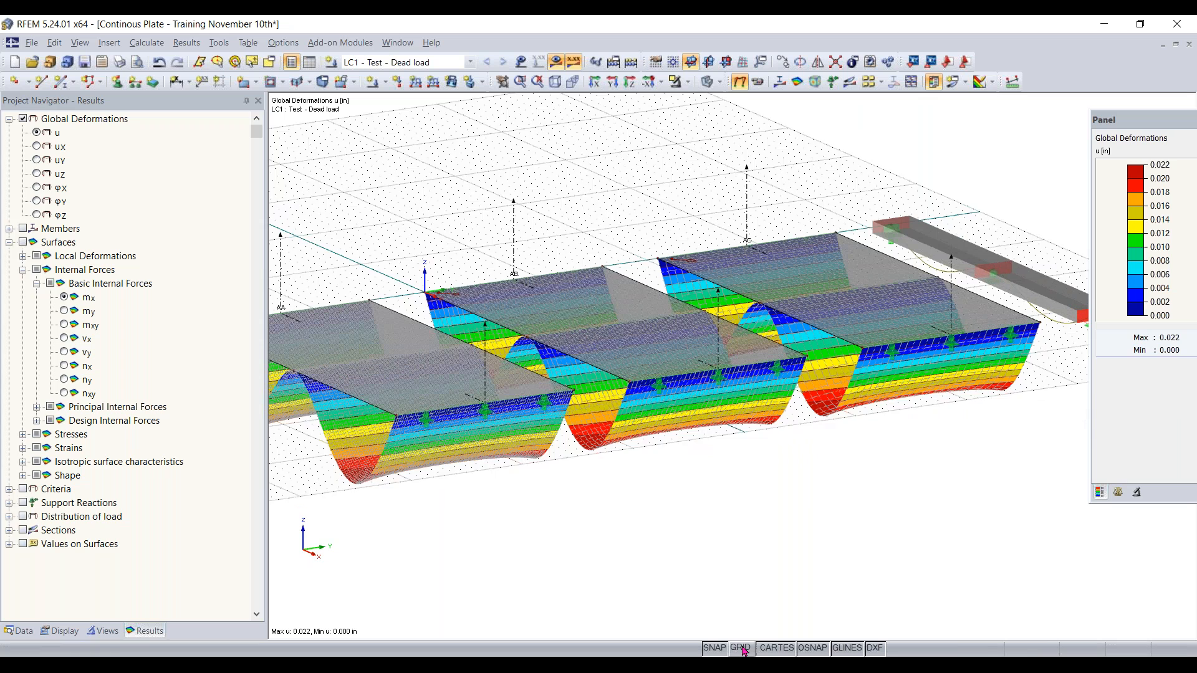
scroll(680, 541, down, 3)
middle_drag(678, 541, 733, 541)
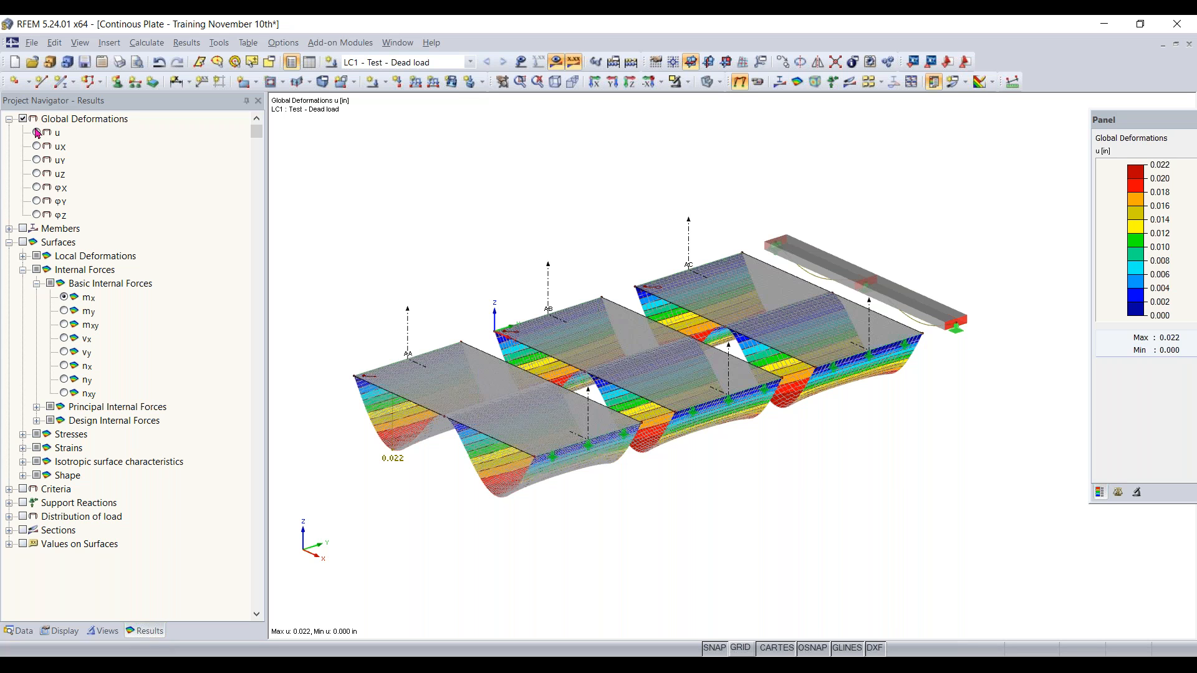
Step: Replace the global deformations with the member results, showing the bending moment My on the beam
click(9, 229)
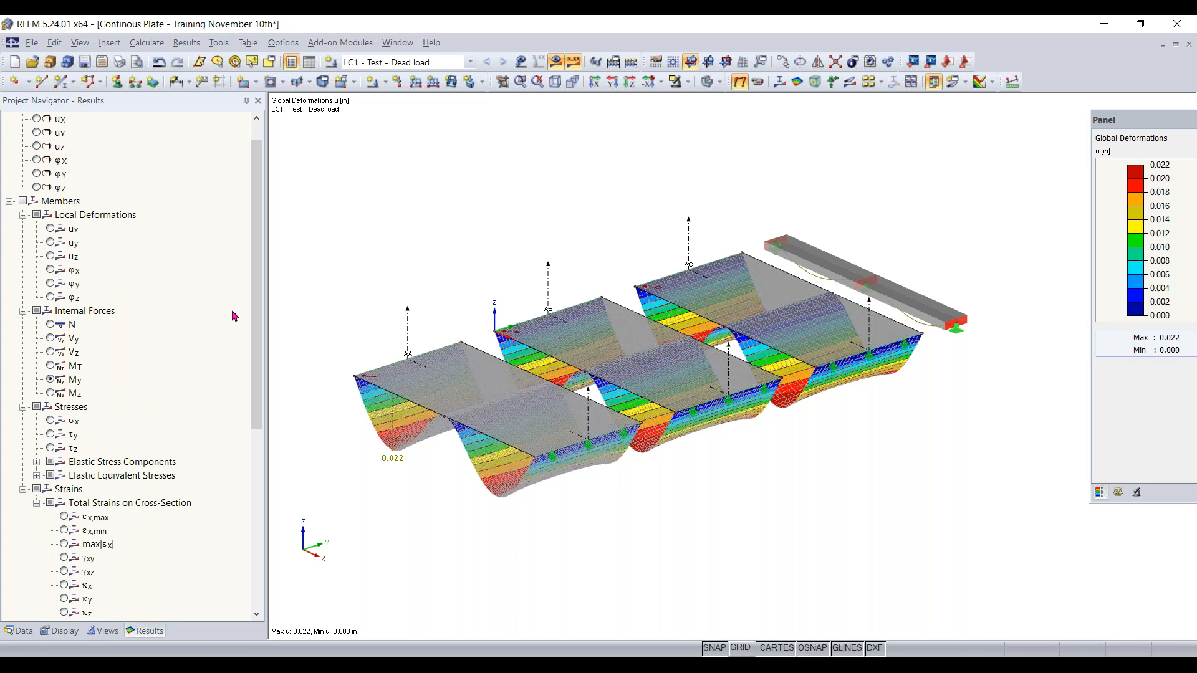
click(23, 201)
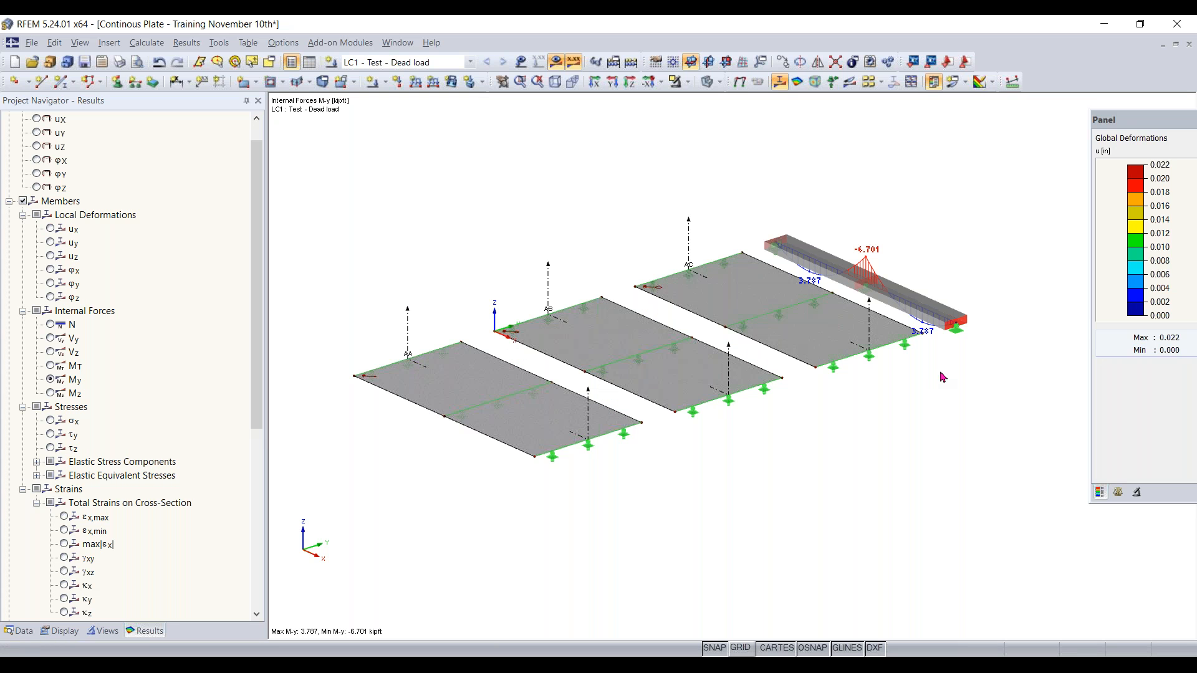
scroll(24, 204, up, 2)
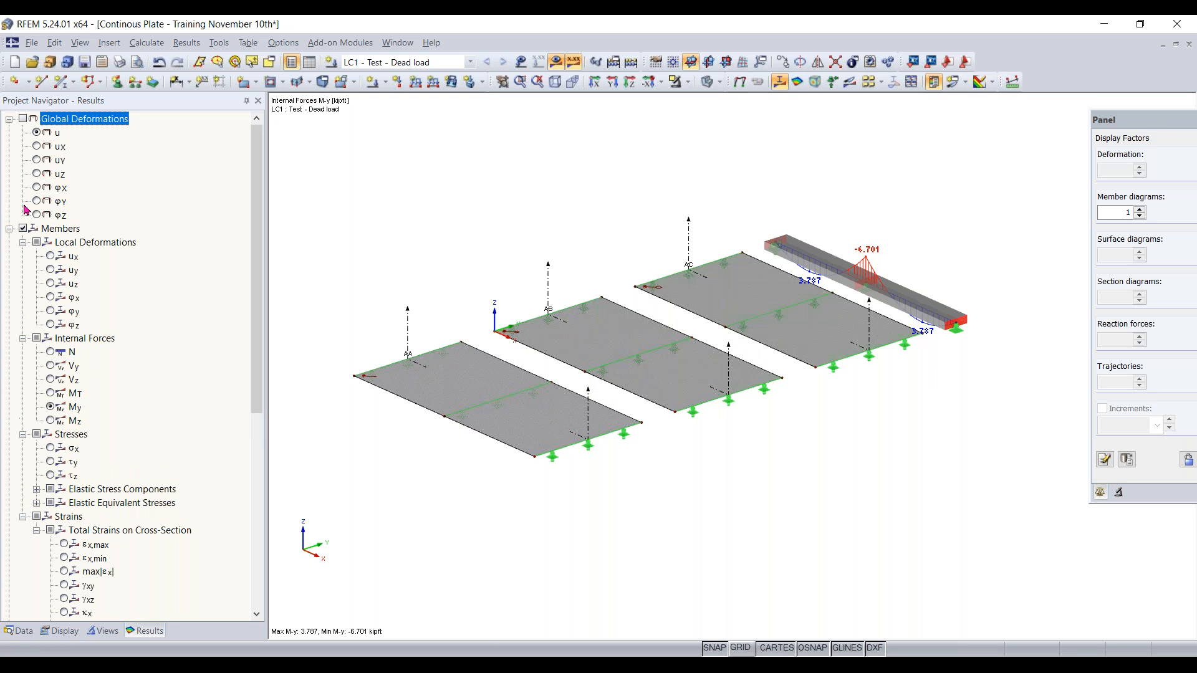
Step: Check the beam's axial force N, and return to the bending moment My to examine its diagram over both spans
scroll(39, 236, down, 1)
scroll(39, 235, down, 3)
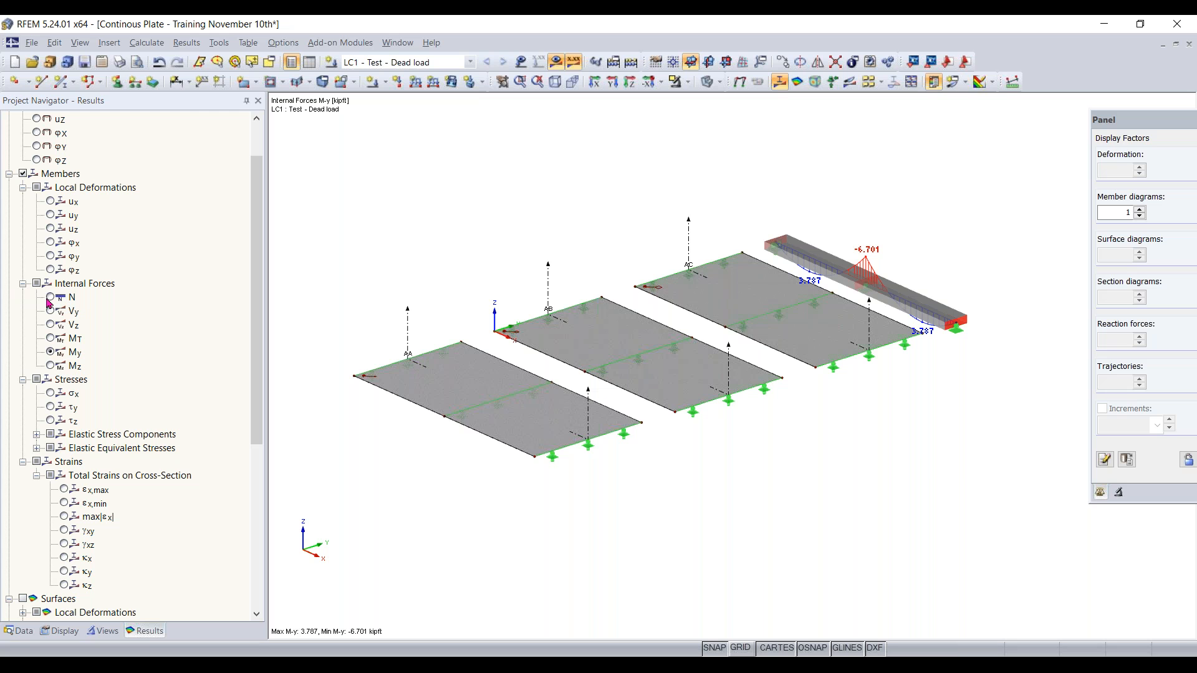
click(50, 298)
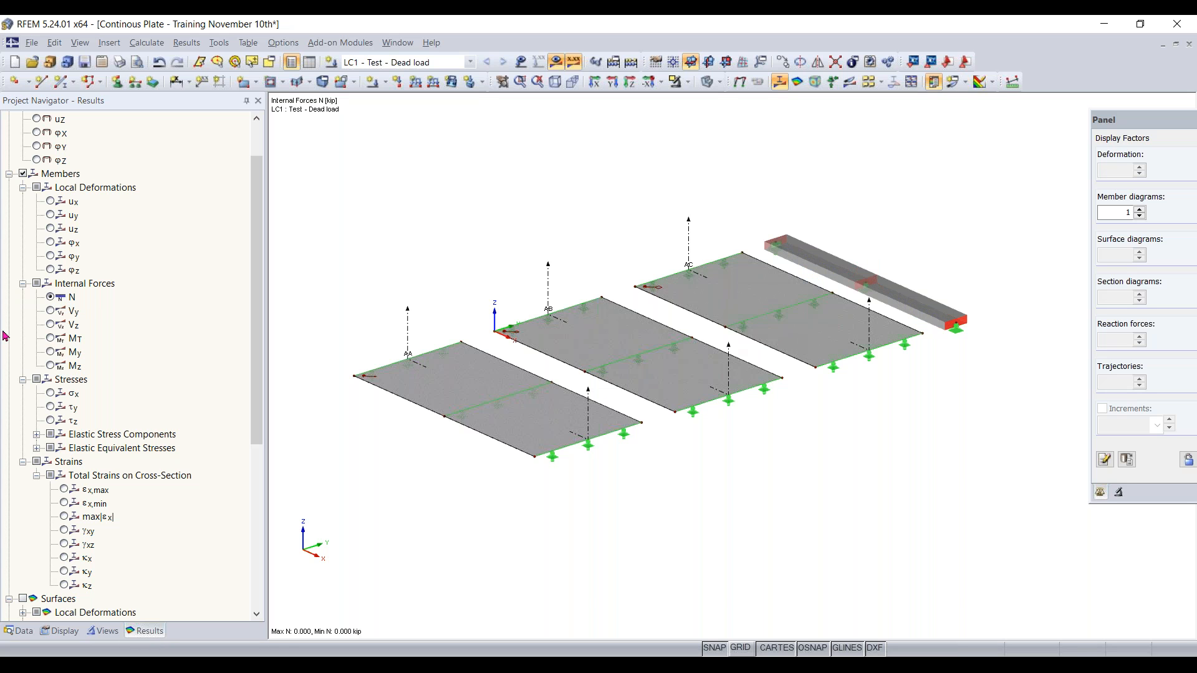
click(50, 352)
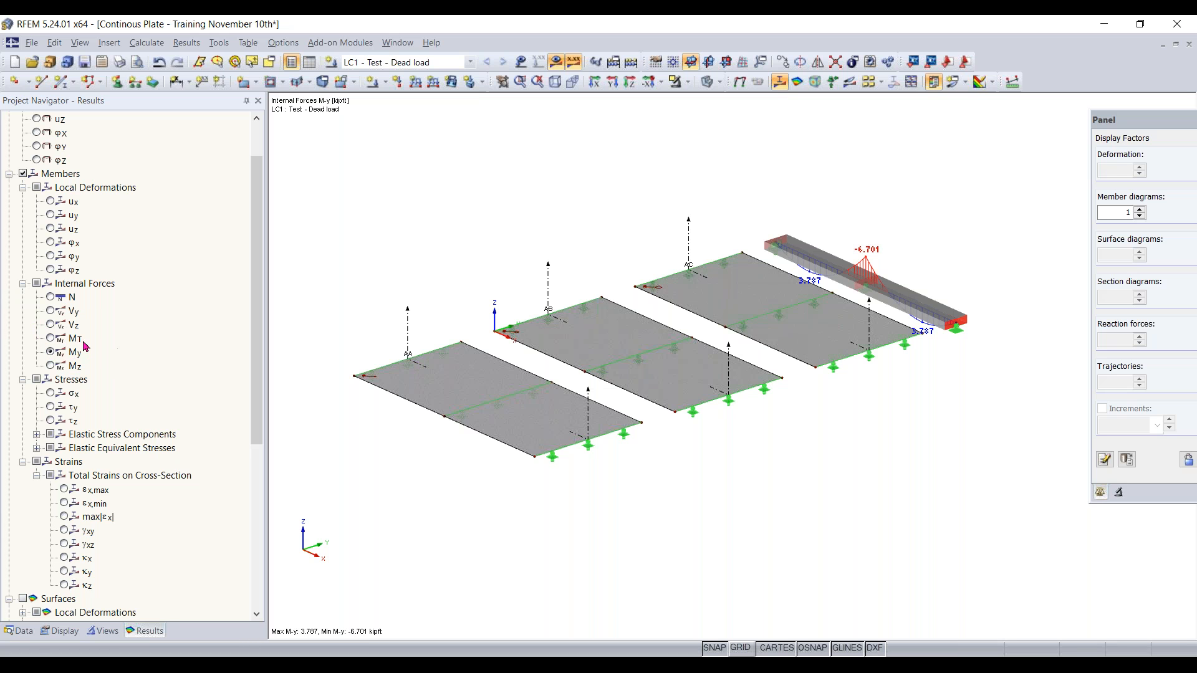
scroll(706, 324, up, 3)
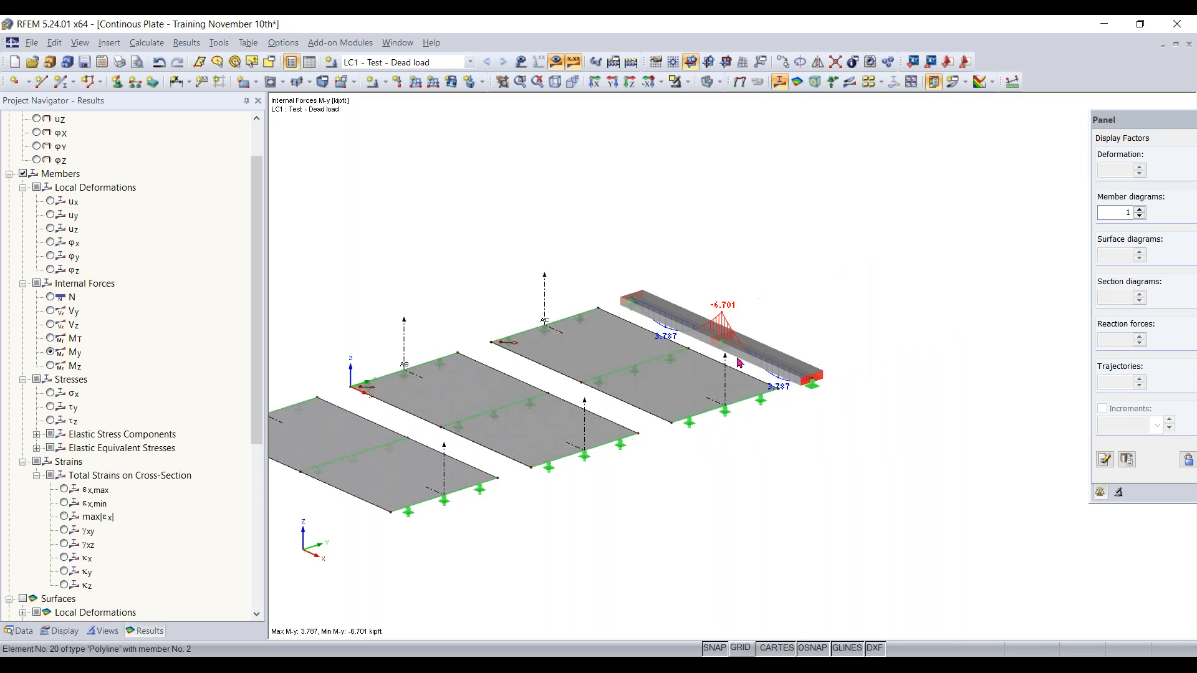
scroll(695, 293, up, 3)
middle_drag(614, 208, 573, 232)
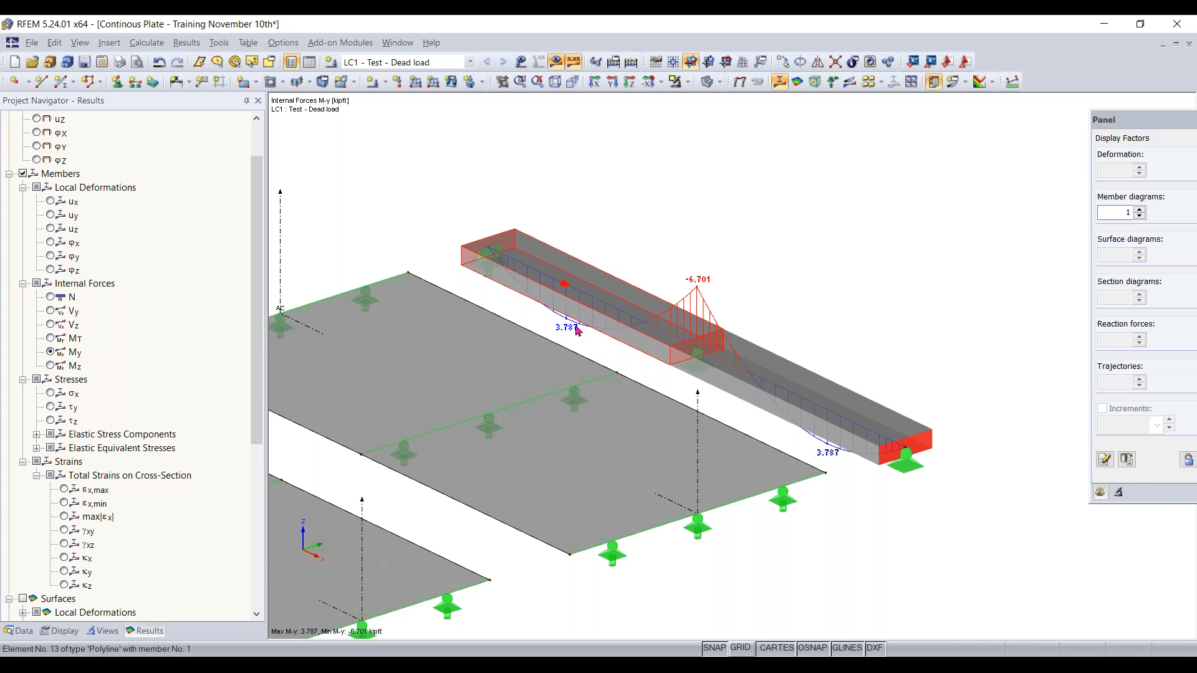
scroll(673, 409, down, 4)
middle_drag(676, 415, 854, 315)
scroll(783, 395, down, 2)
Step: Display the surface basic internal force mx on the three plates together with the beam's My moments
scroll(66, 397, down, 7)
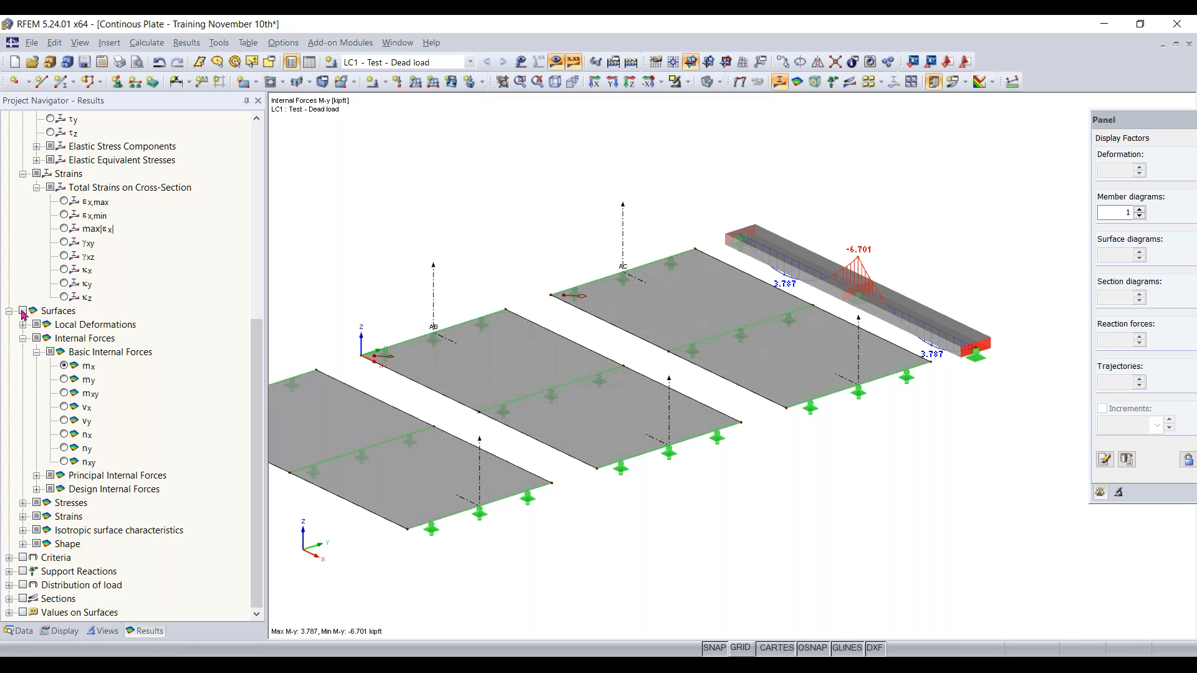
click(23, 175)
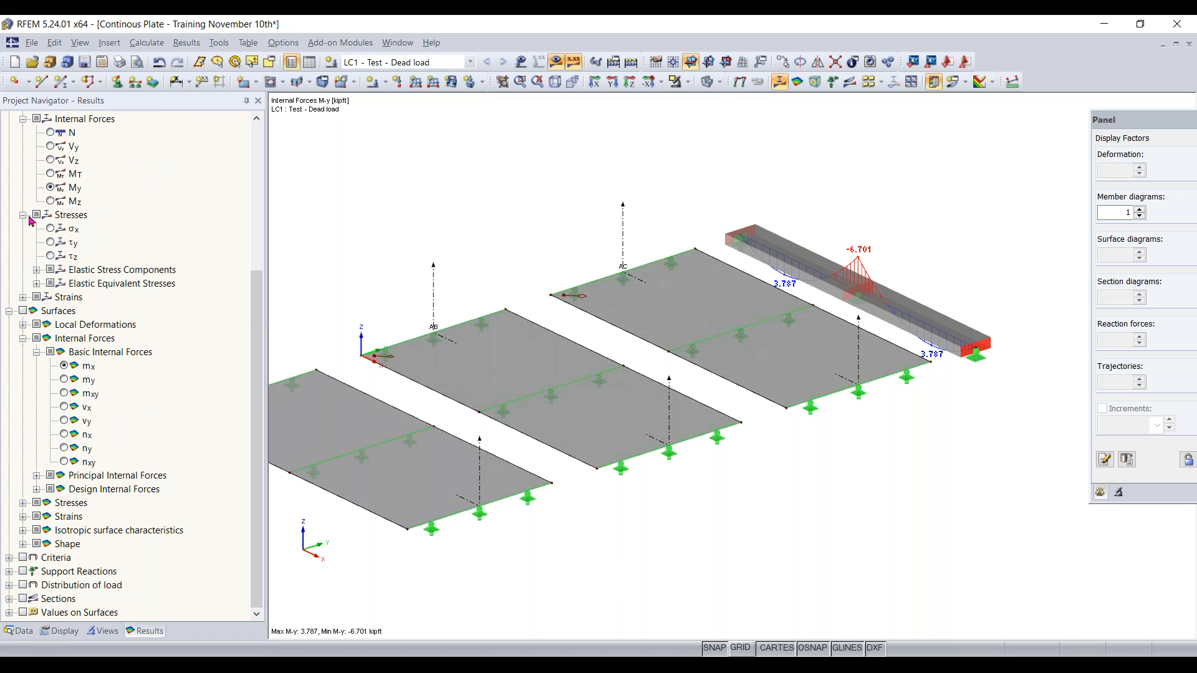
click(23, 311)
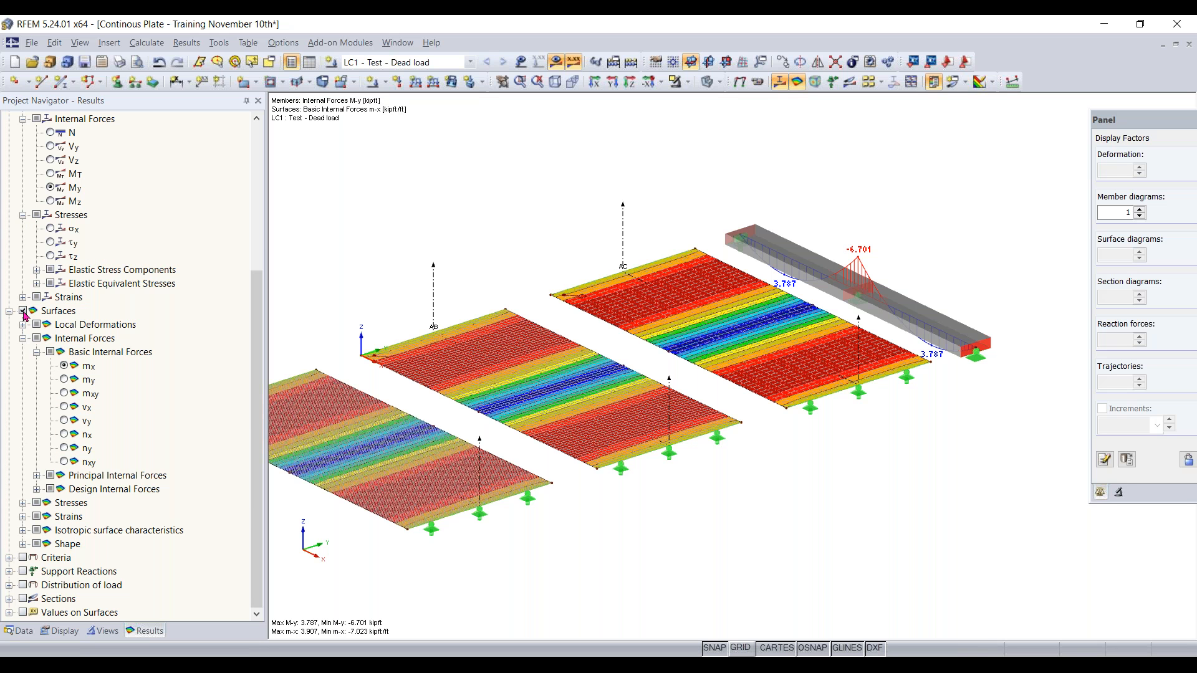
scroll(450, 481, down, 6)
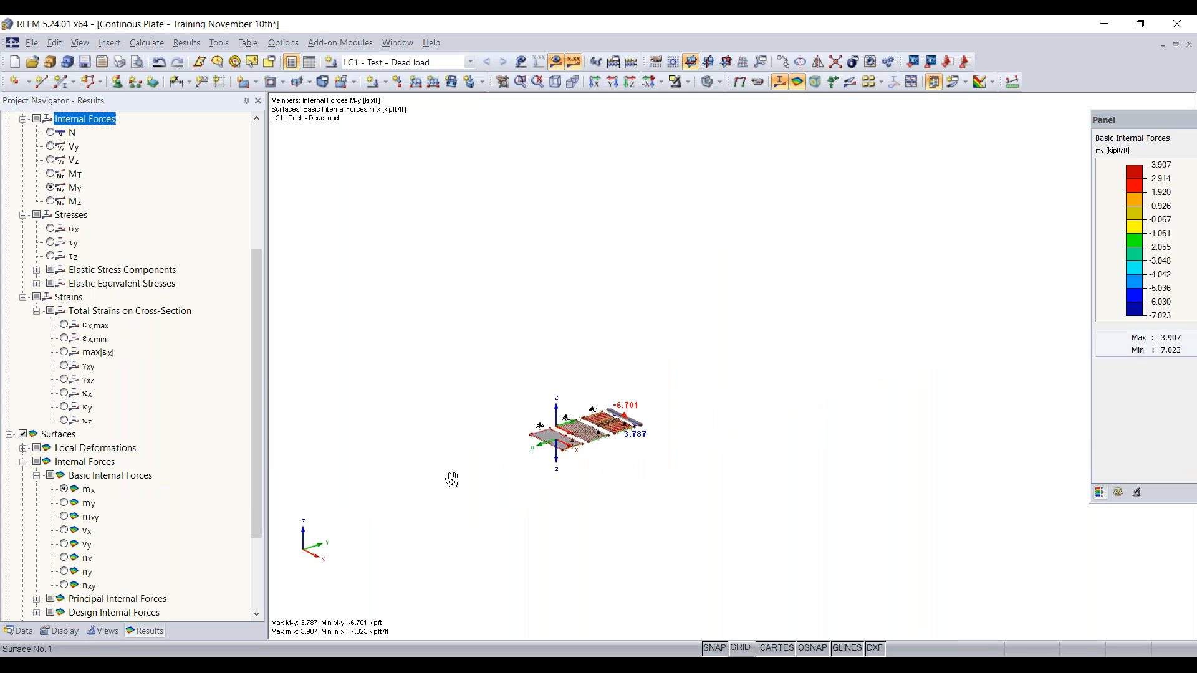
scroll(582, 446, up, 8)
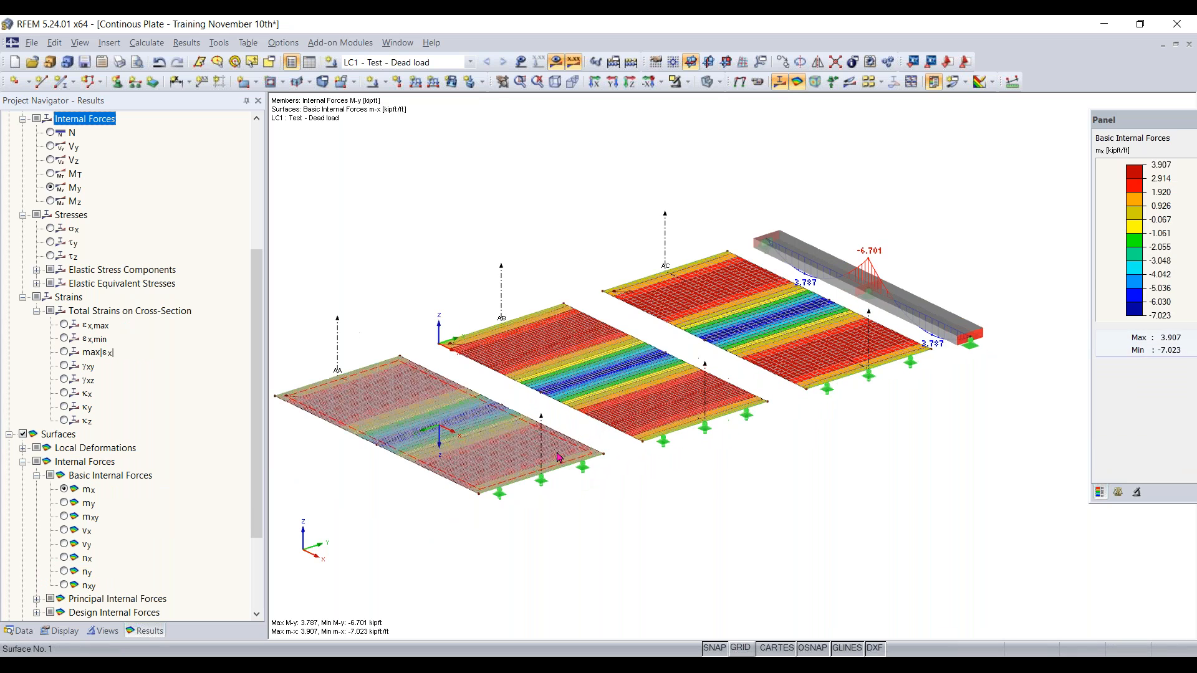
scroll(620, 471, up, 1)
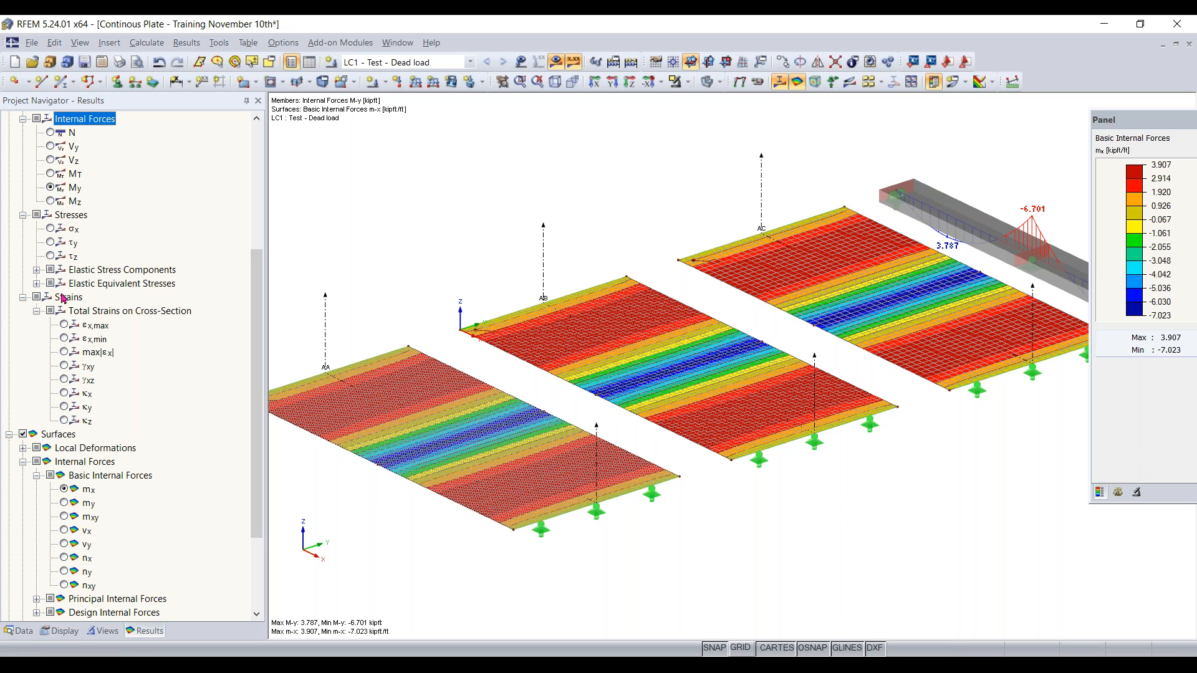
Step: Display the result diagrams of sections AA, AB and AC on the plates
scroll(60, 252, up, 1)
scroll(64, 336, down, 4)
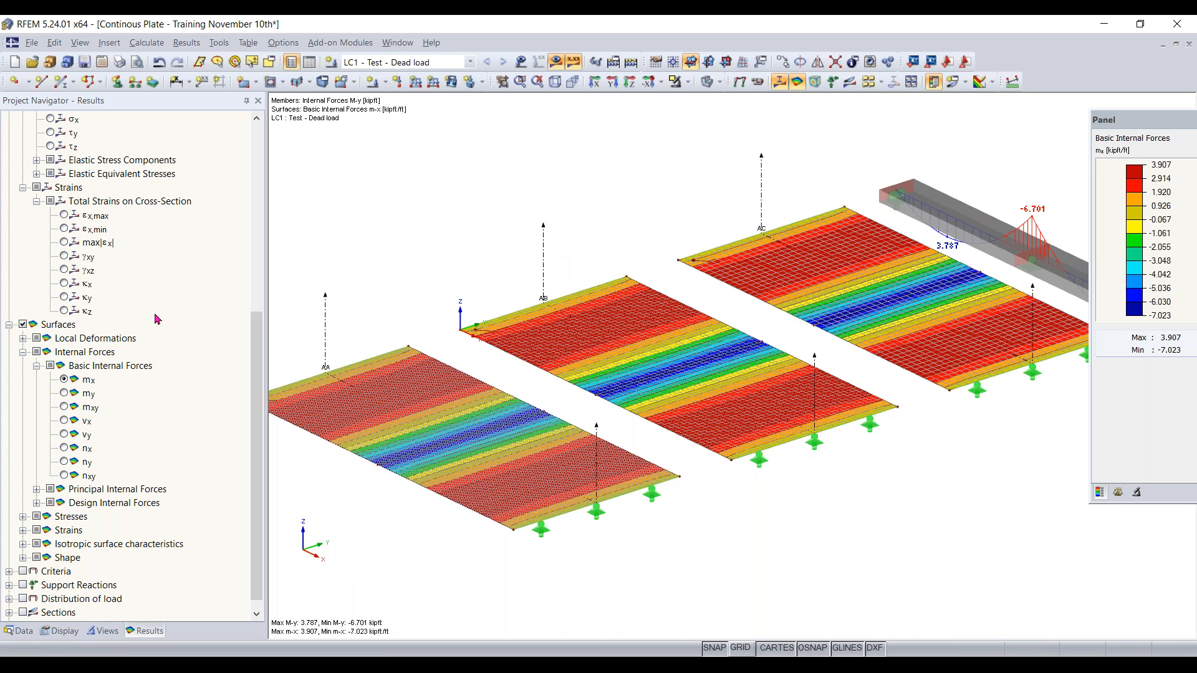
scroll(103, 340, down, 1)
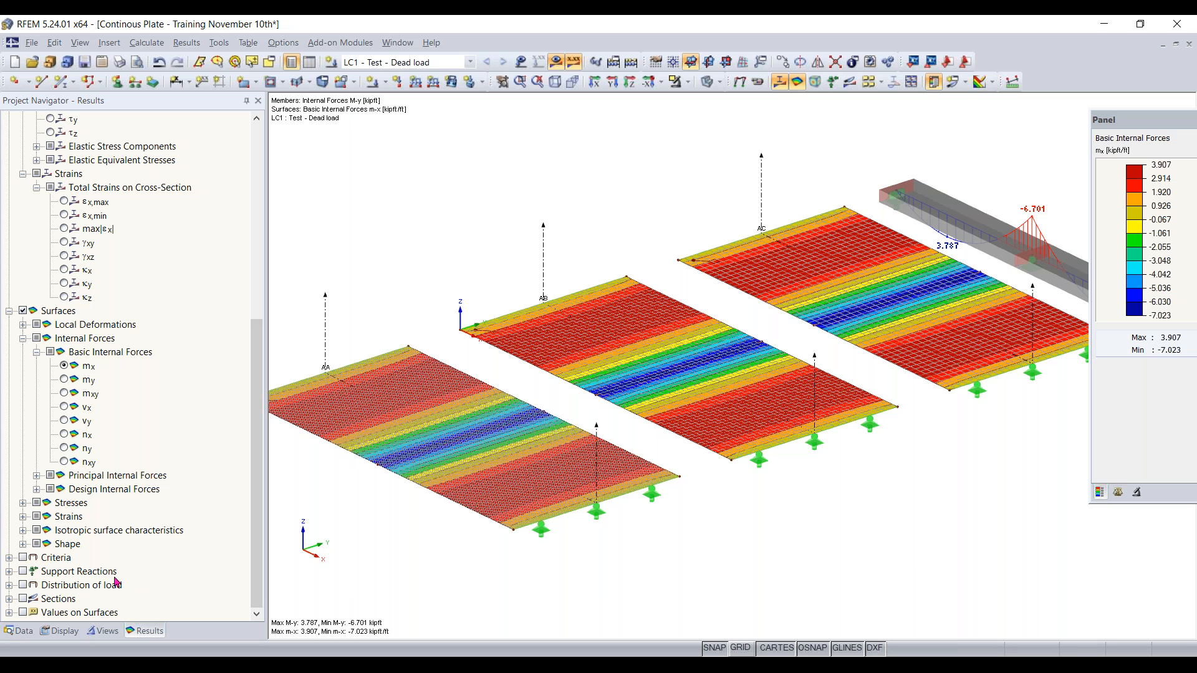
scroll(25, 604, down, 4)
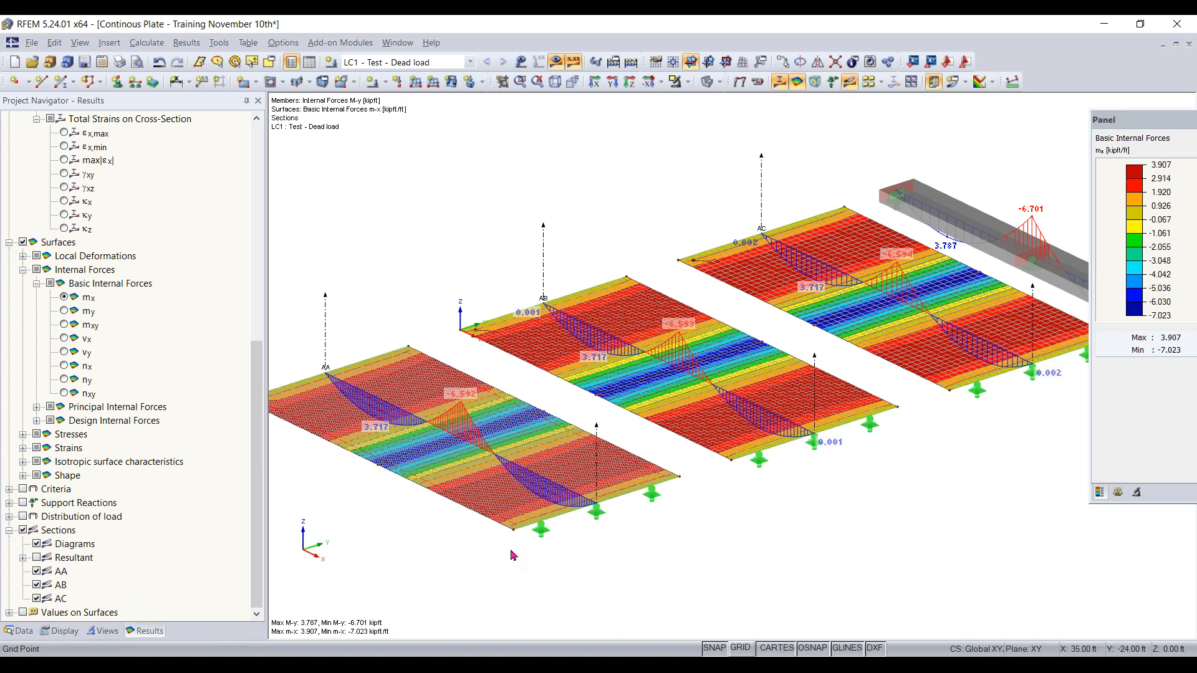
Step: Compare the mx diagrams along sections AA, AB and AC with the My diagram of the beam from several viewpoints
middle_drag(542, 598, 596, 580)
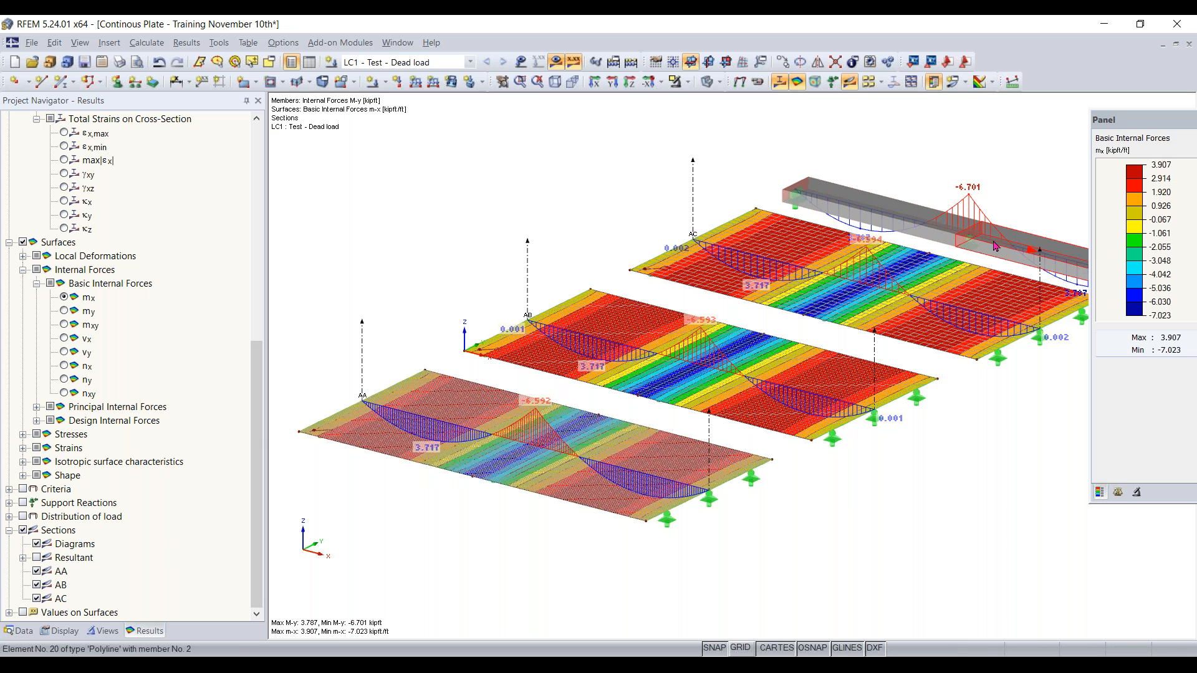
middle_drag(767, 205, 665, 195)
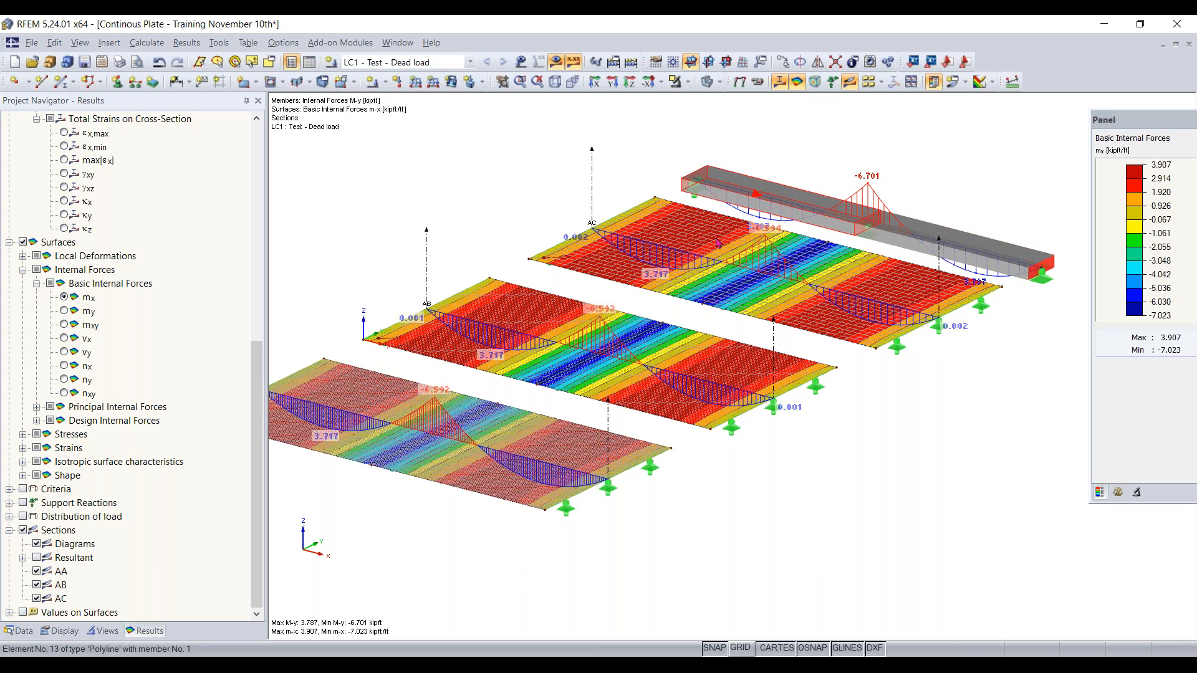
middle_drag(971, 164, 1023, 129)
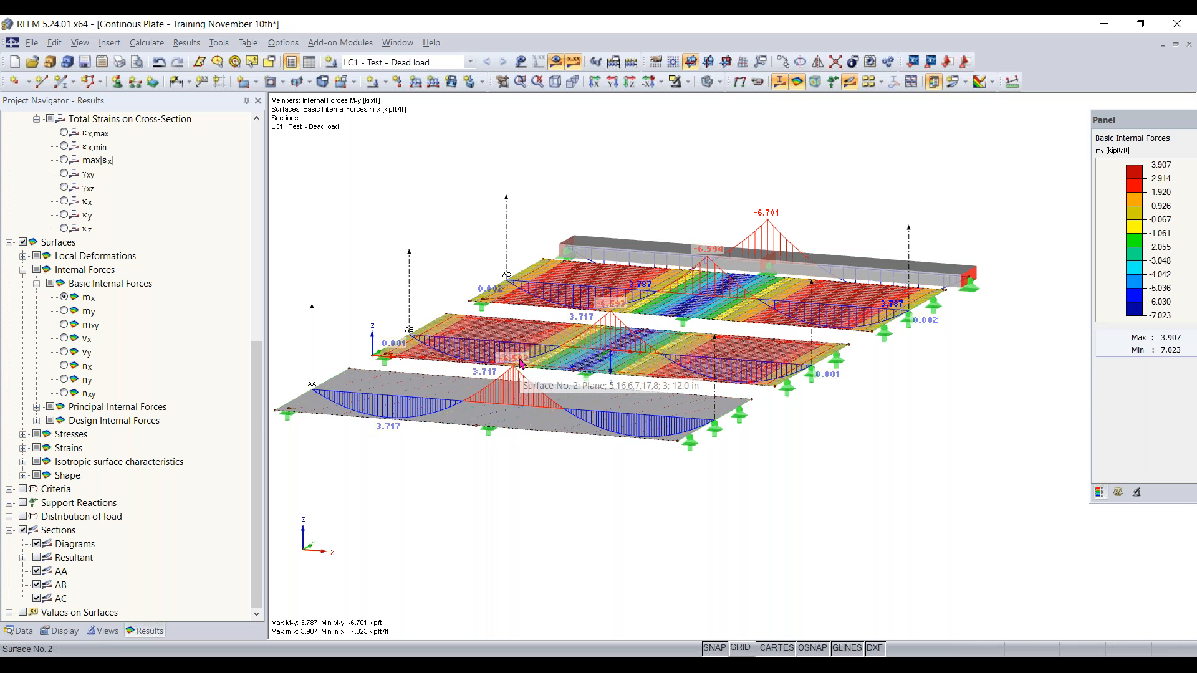
scroll(517, 370, up, 1)
ctrl+middle_drag(530, 372, 552, 378)
right_drag(552, 377, 531, 400)
click(511, 381)
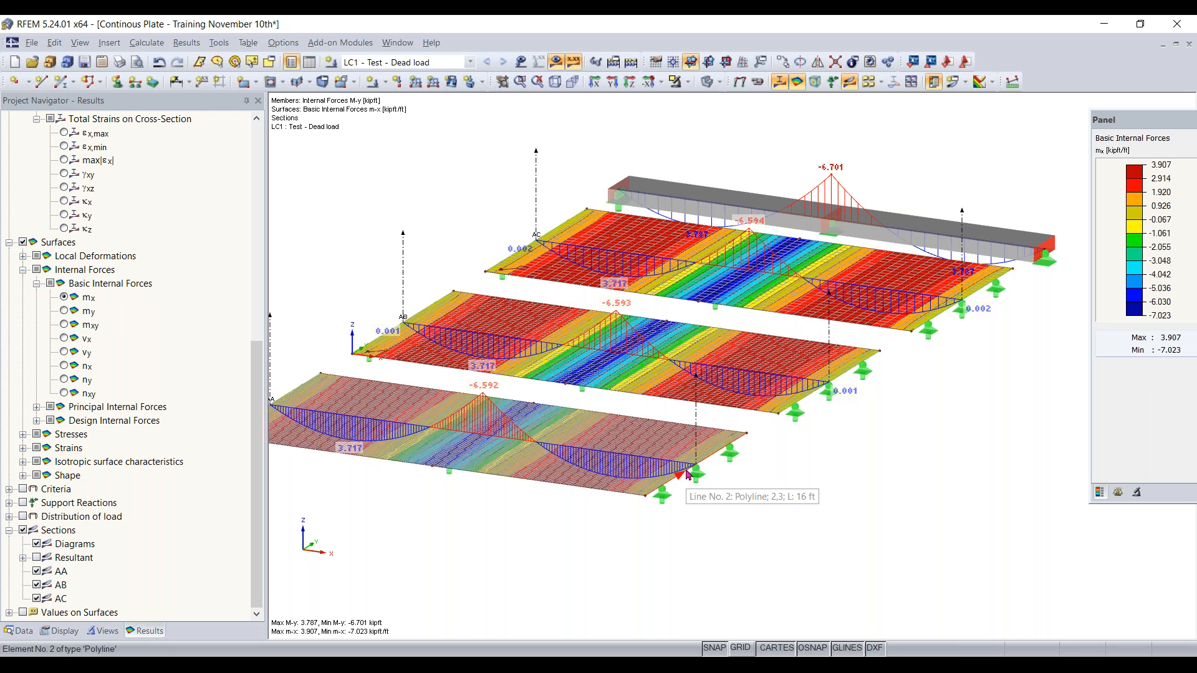
scroll(379, 210, down, 1)
middle_drag(379, 210, 475, 246)
Step: Deactivate the shear stiffness of members in the global calculation parameters and accept the deletion of all results
click(146, 43)
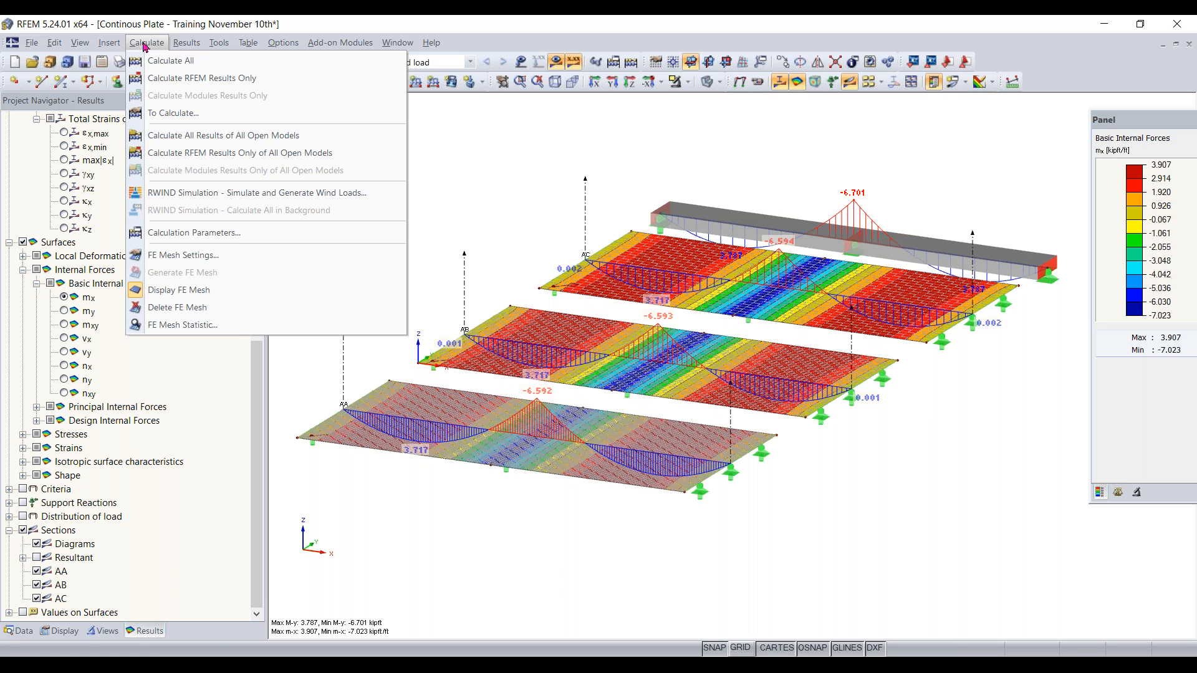
click(204, 238)
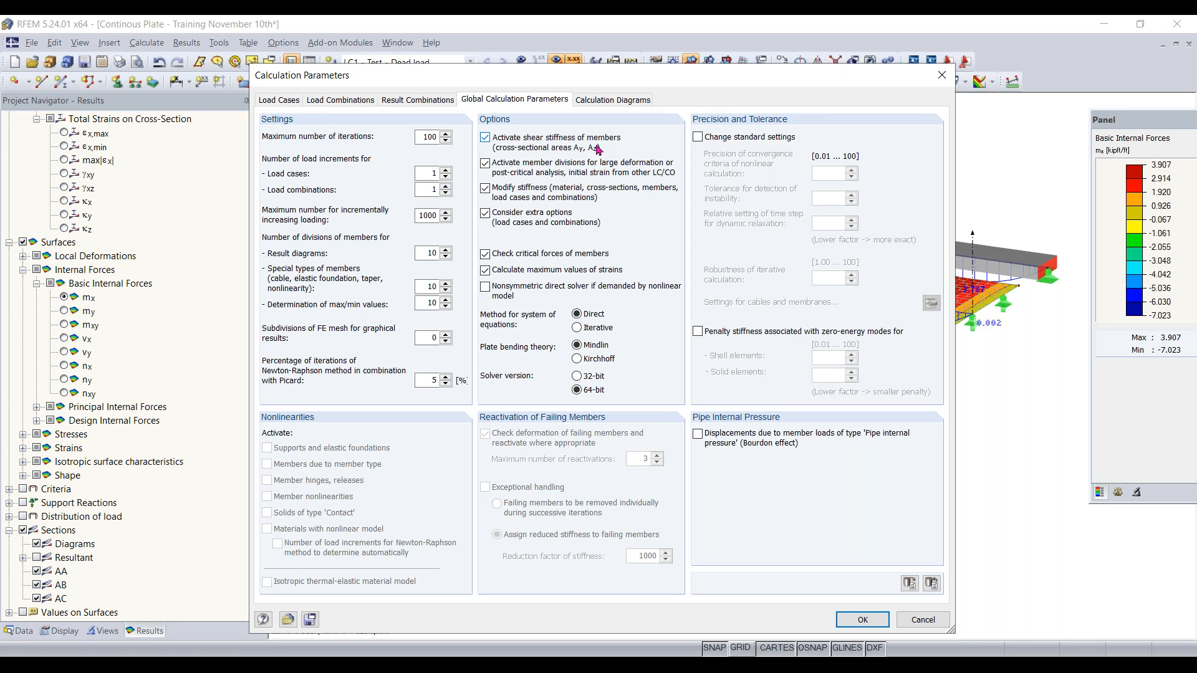
click(546, 145)
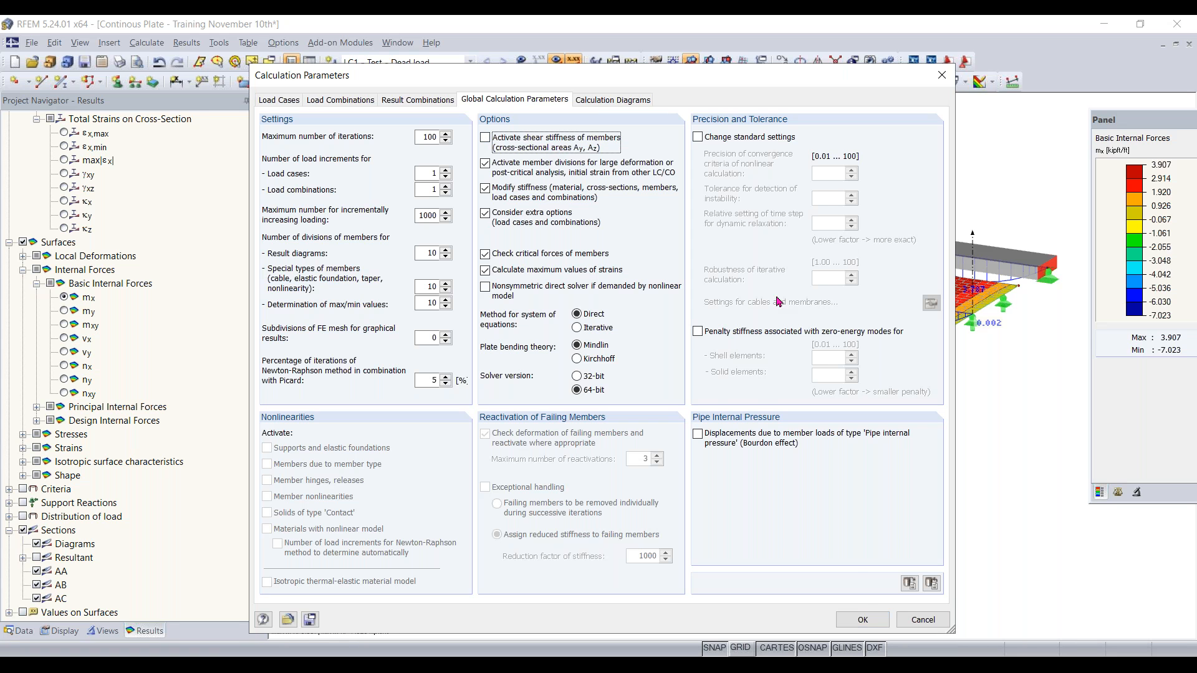
click(860, 619)
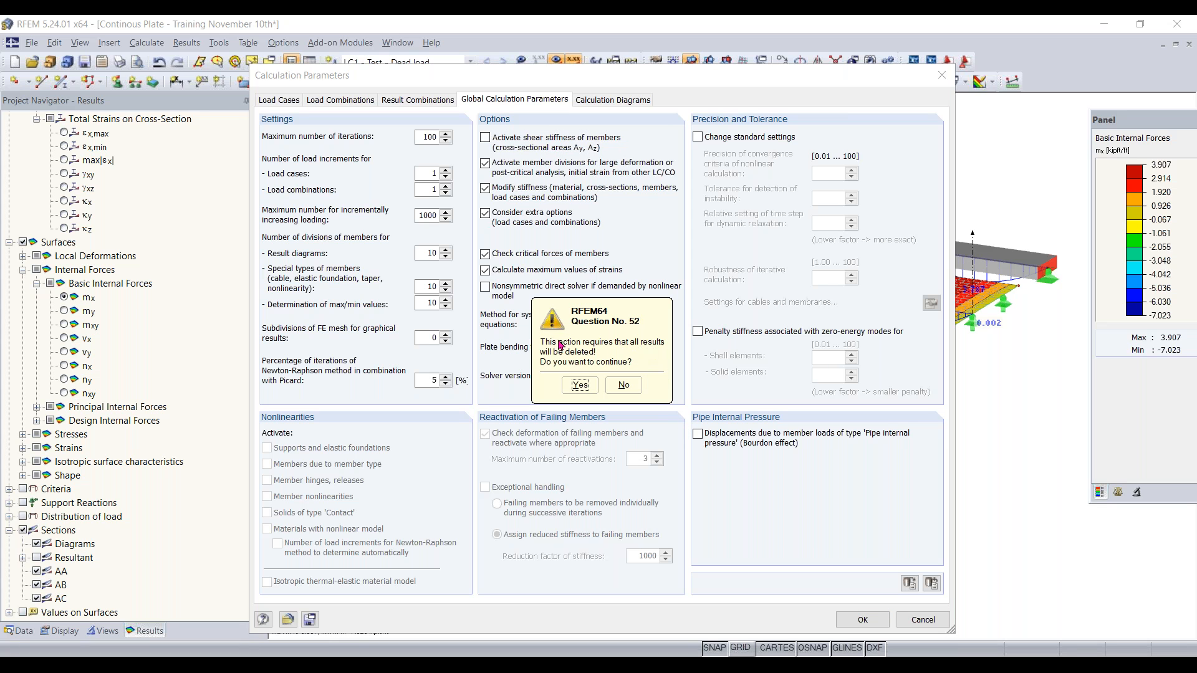
click(578, 386)
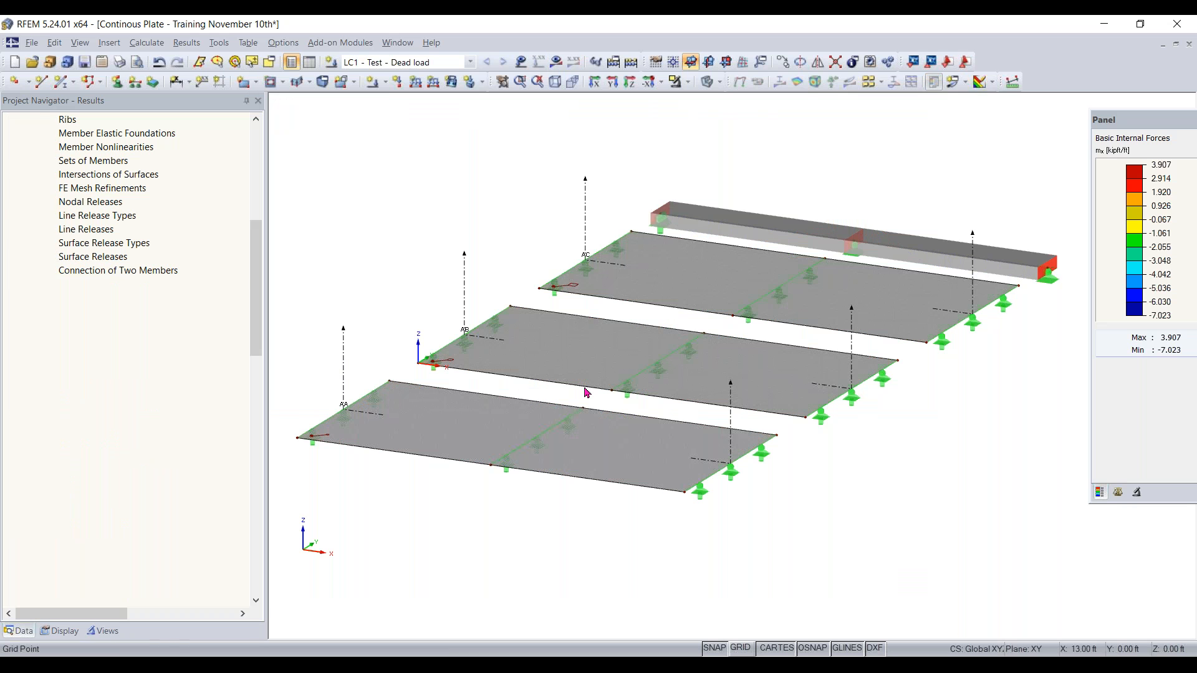
Step: Recalculate load case LC1 with the changed calculation parameters
click(490, 455)
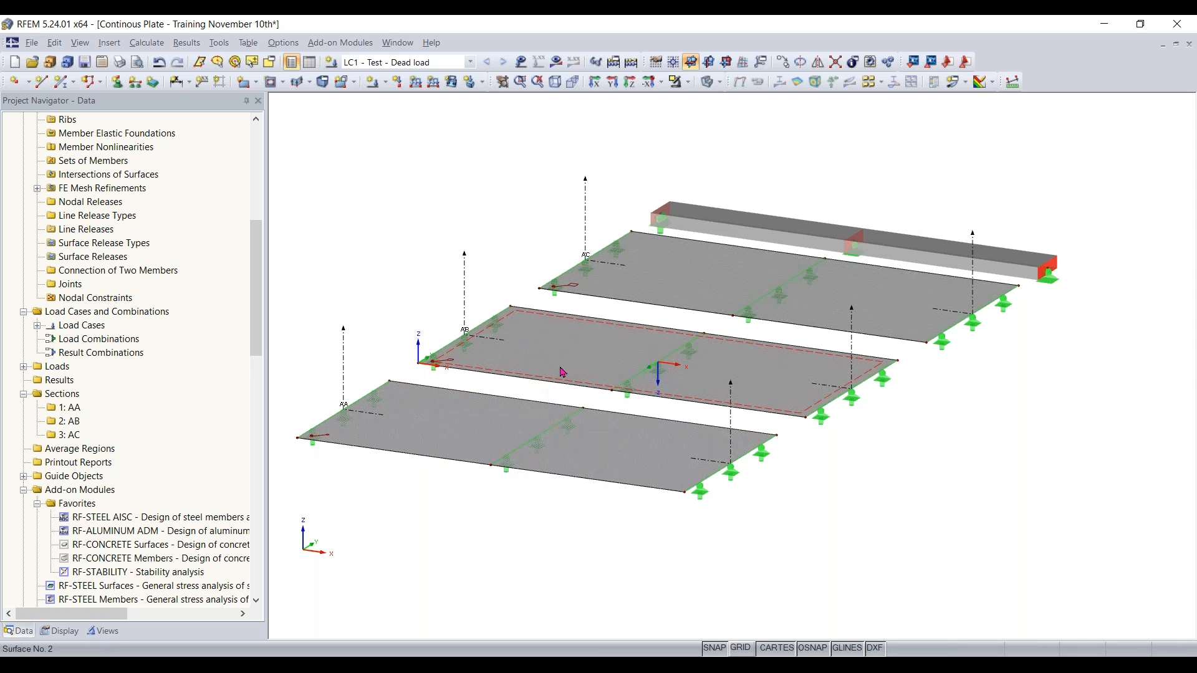
click(555, 61)
click(576, 365)
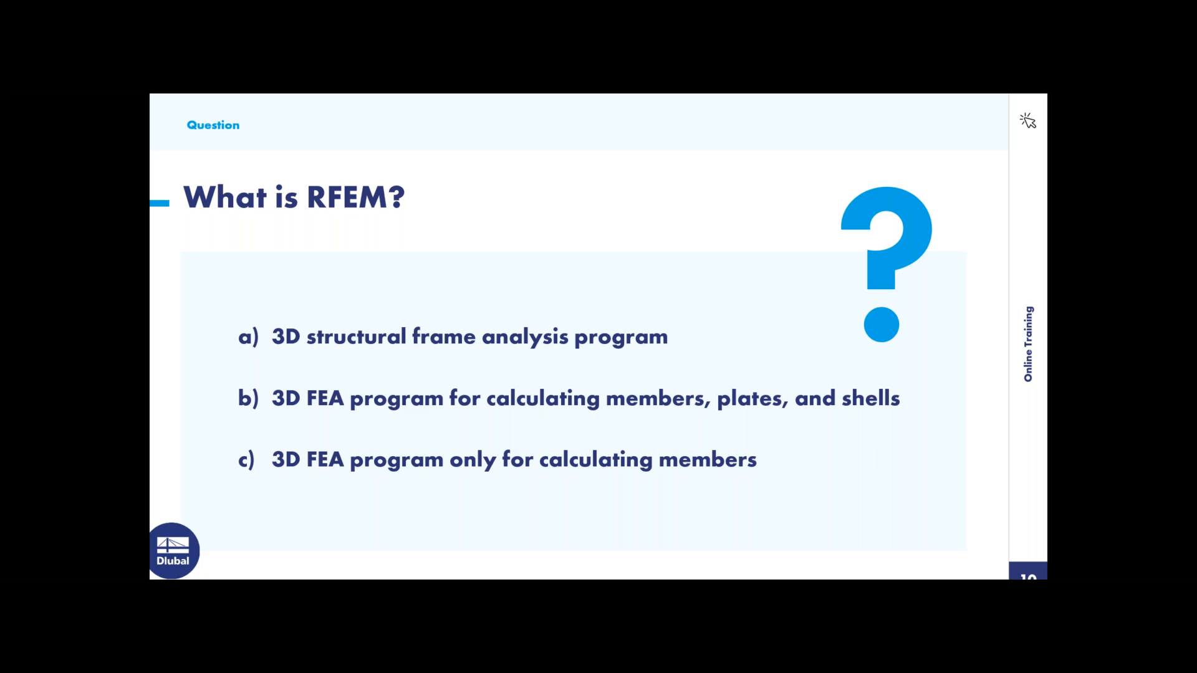
key(Right)
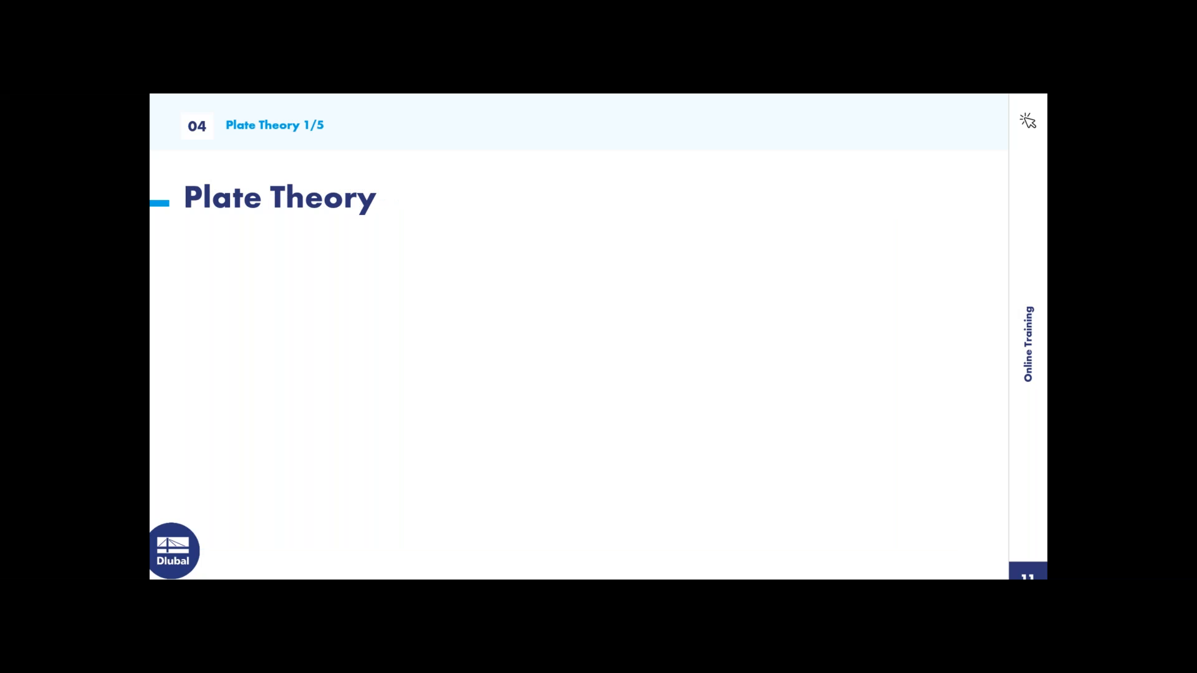
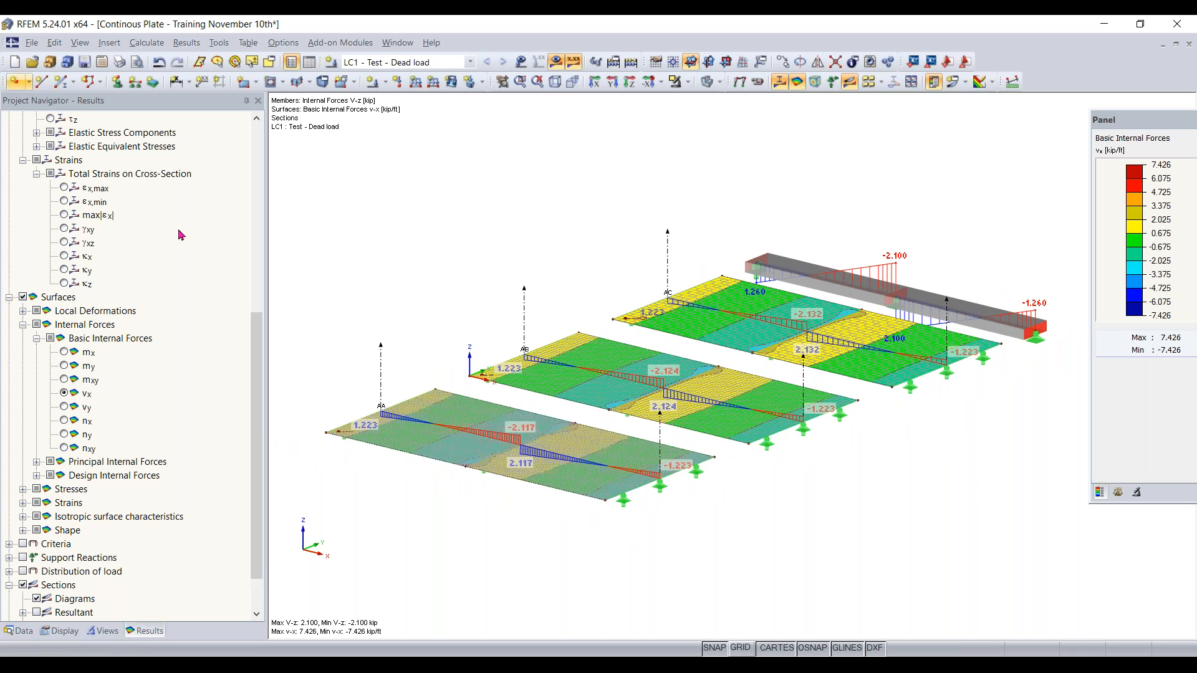
Step: Create a new 3D model named "Euler Case 1 - Training November 10th" in the Tests project with the global Z-axis upward
drag(259, 315, 254, 160)
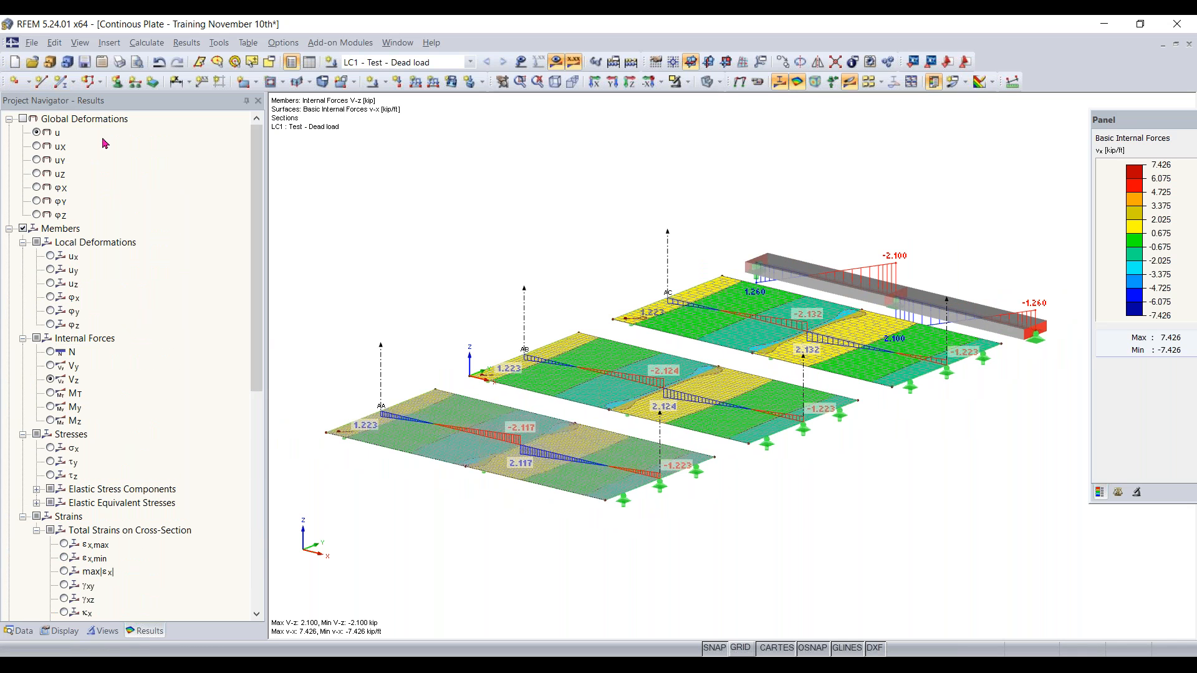
click(19, 630)
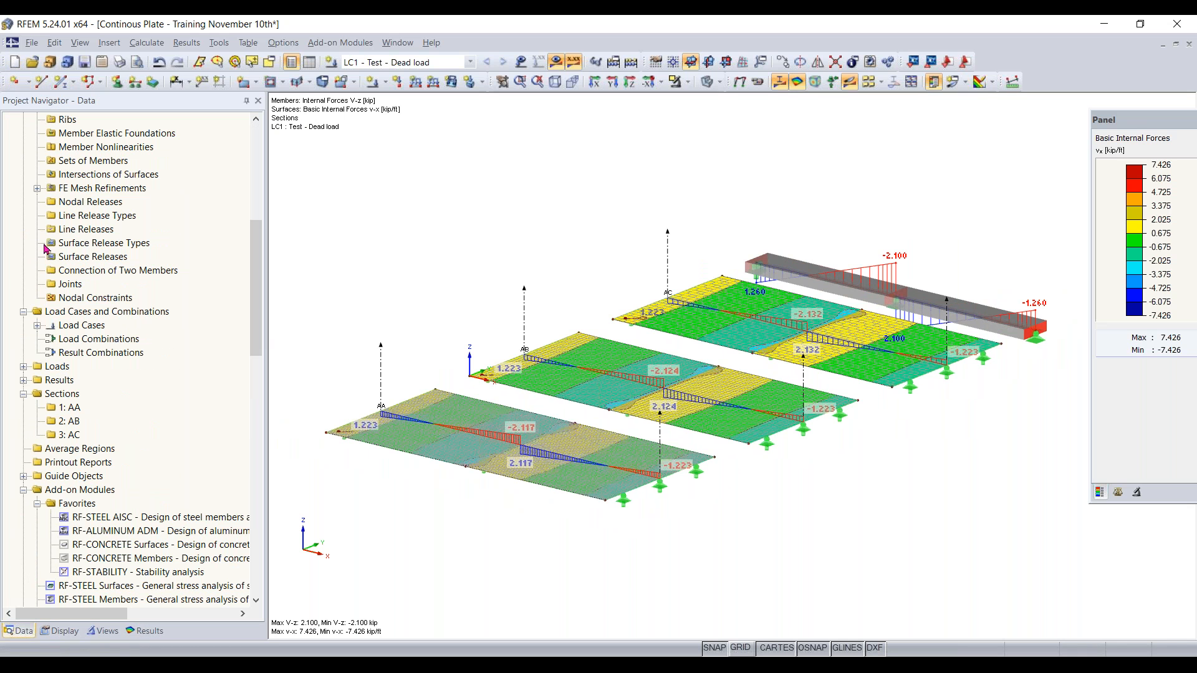
click(13, 67)
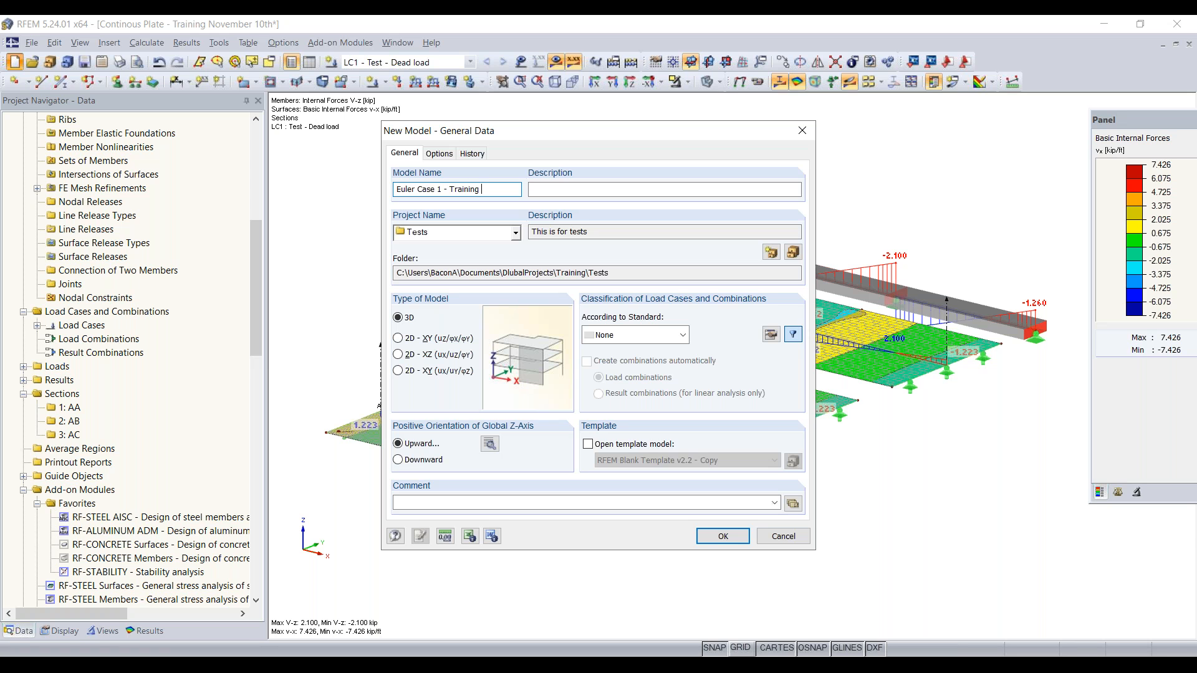
text(r 10th)
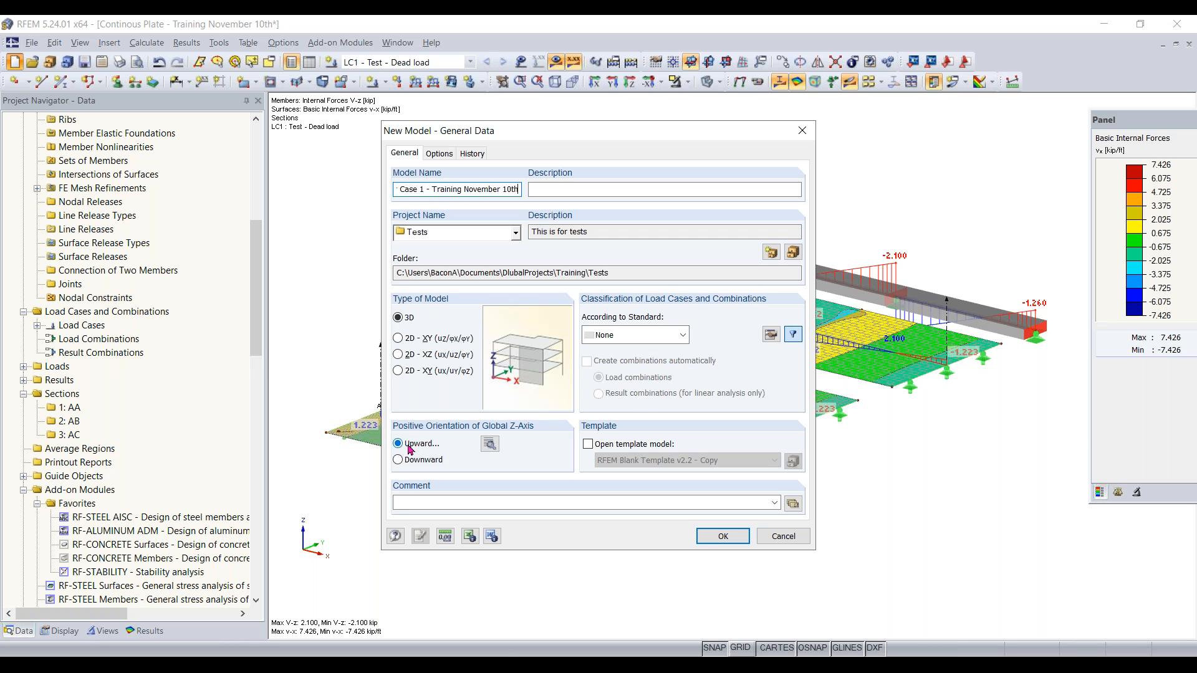
click(721, 537)
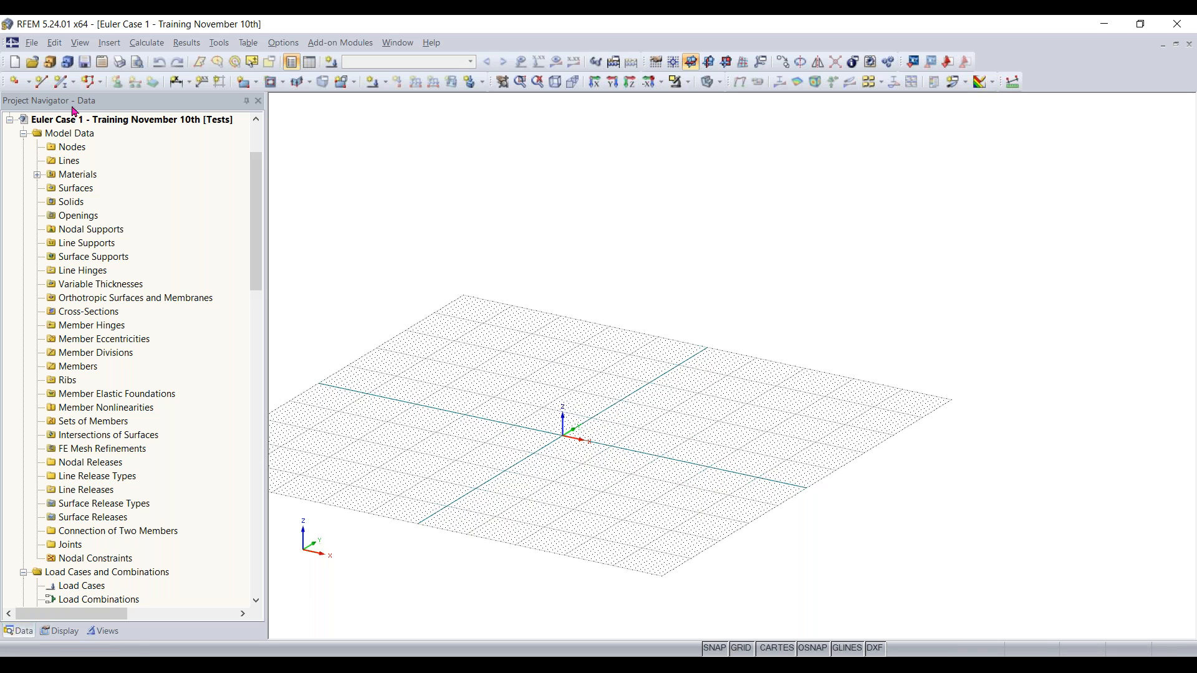
Step: Start a new beam member and filter the rolled I-sections for its start cross-section by the AISC group
click(62, 83)
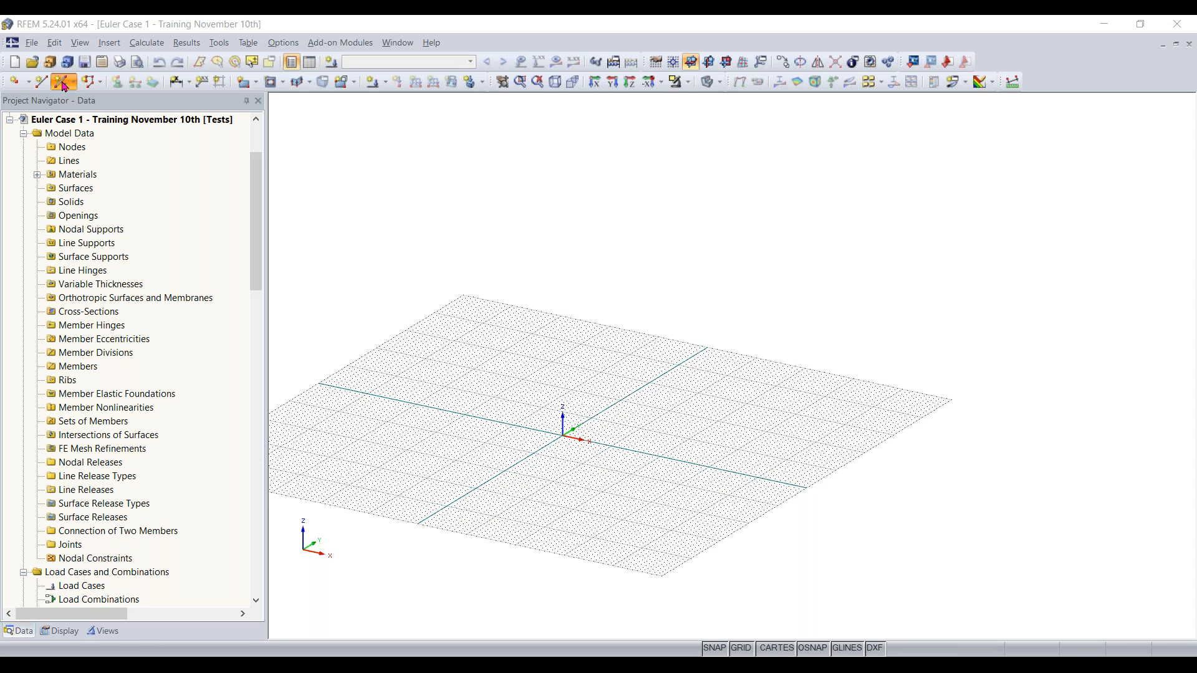
click(62, 83)
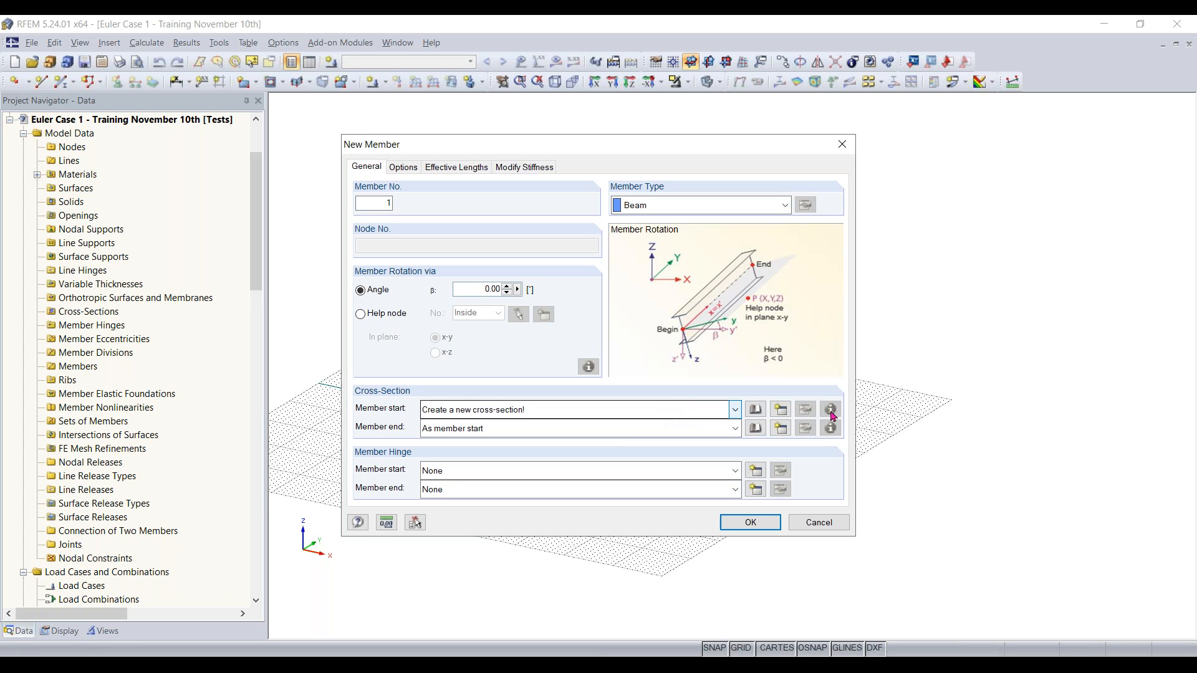
click(757, 410)
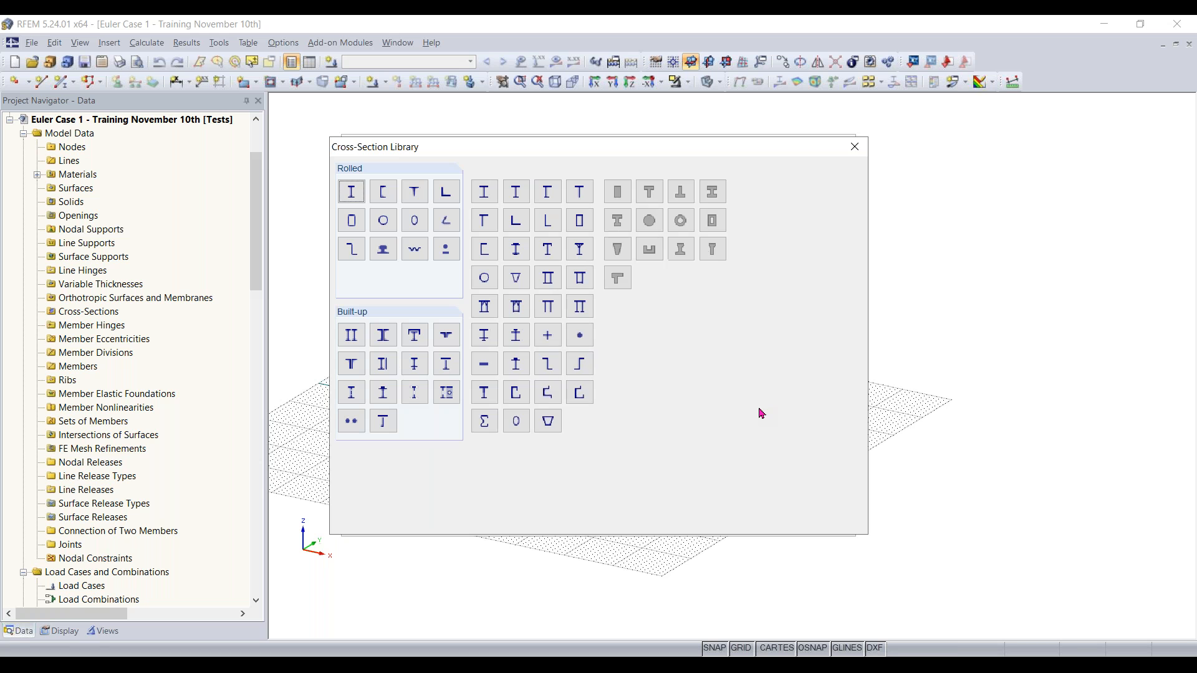
click(352, 193)
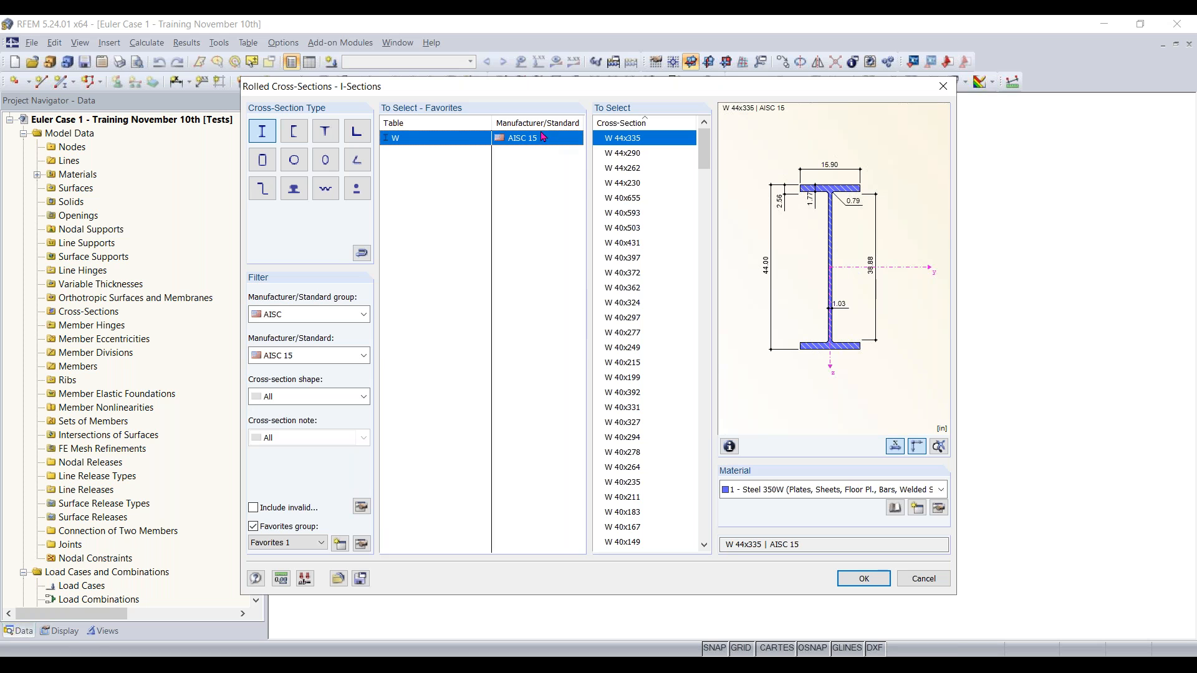
click(322, 315)
scroll(301, 259, up, 1)
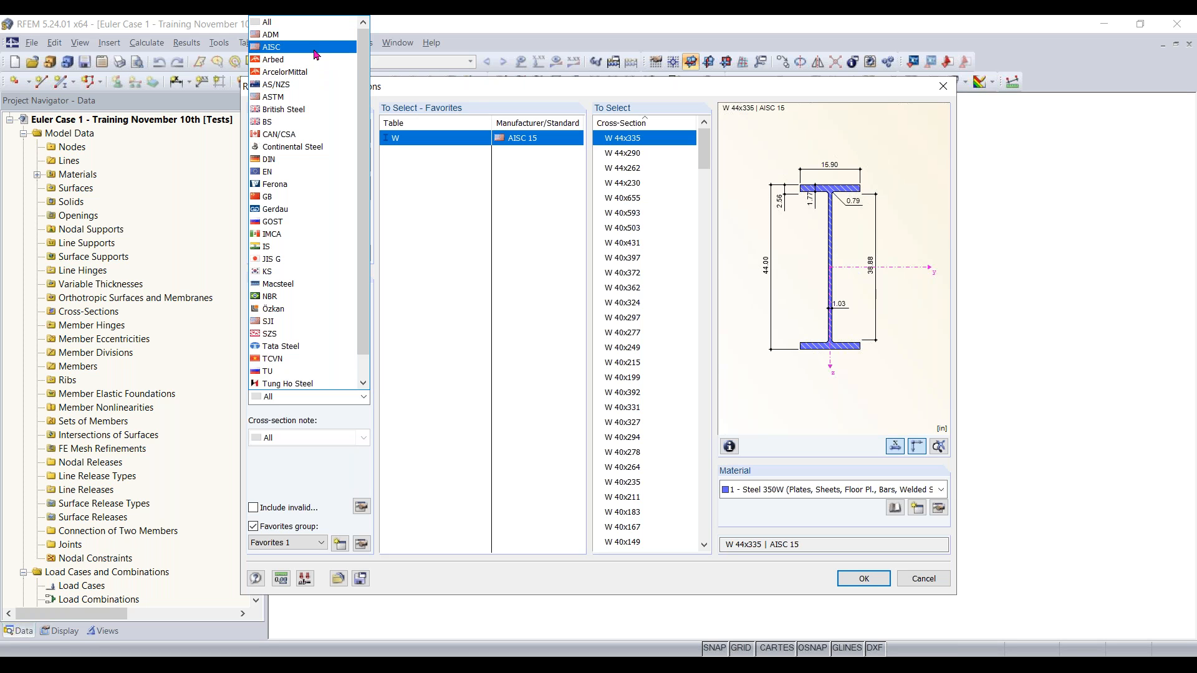
drag(363, 247, 361, 271)
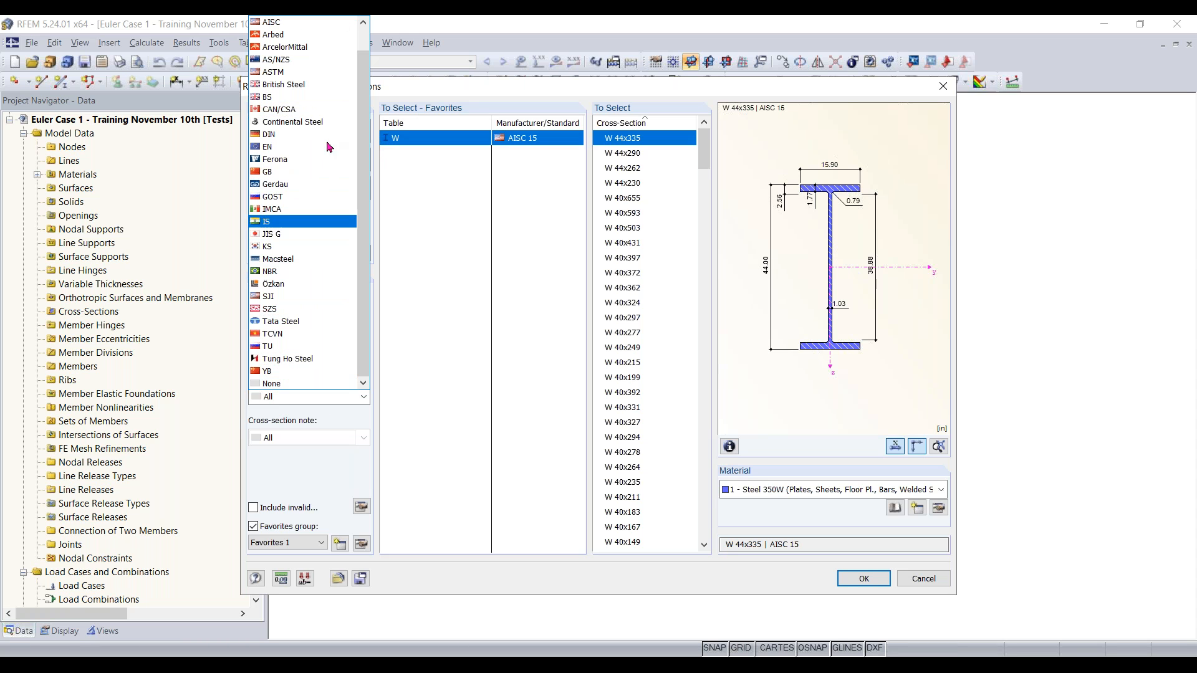
scroll(299, 105, up, 1)
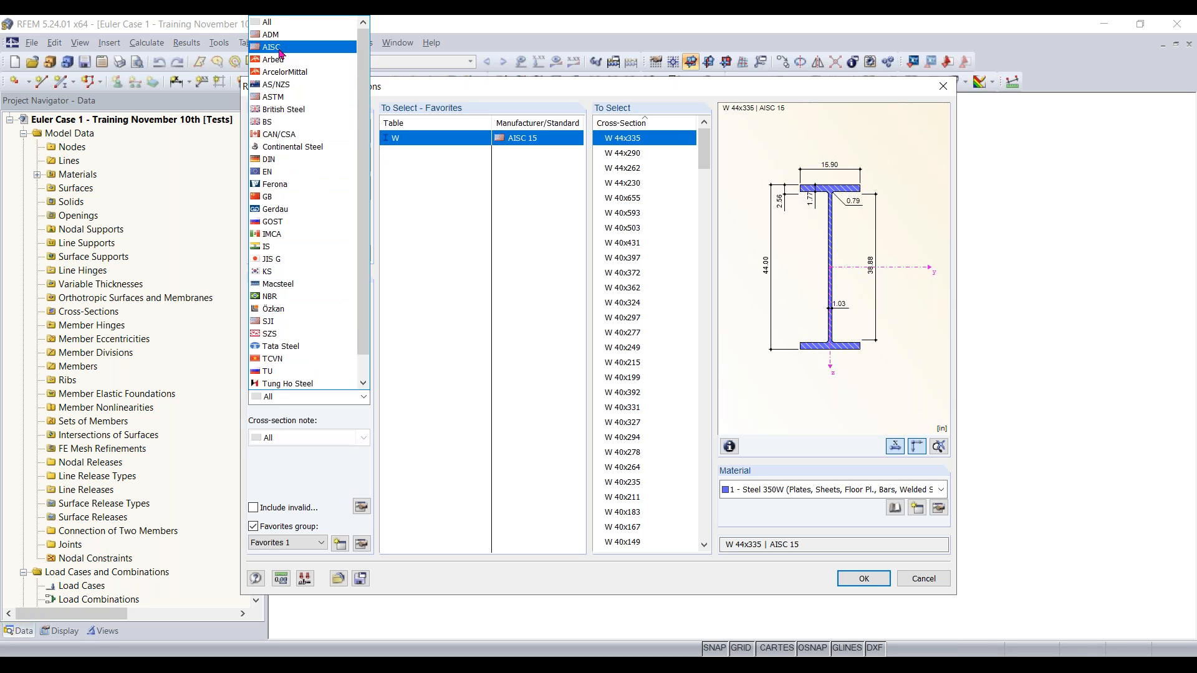
click(280, 53)
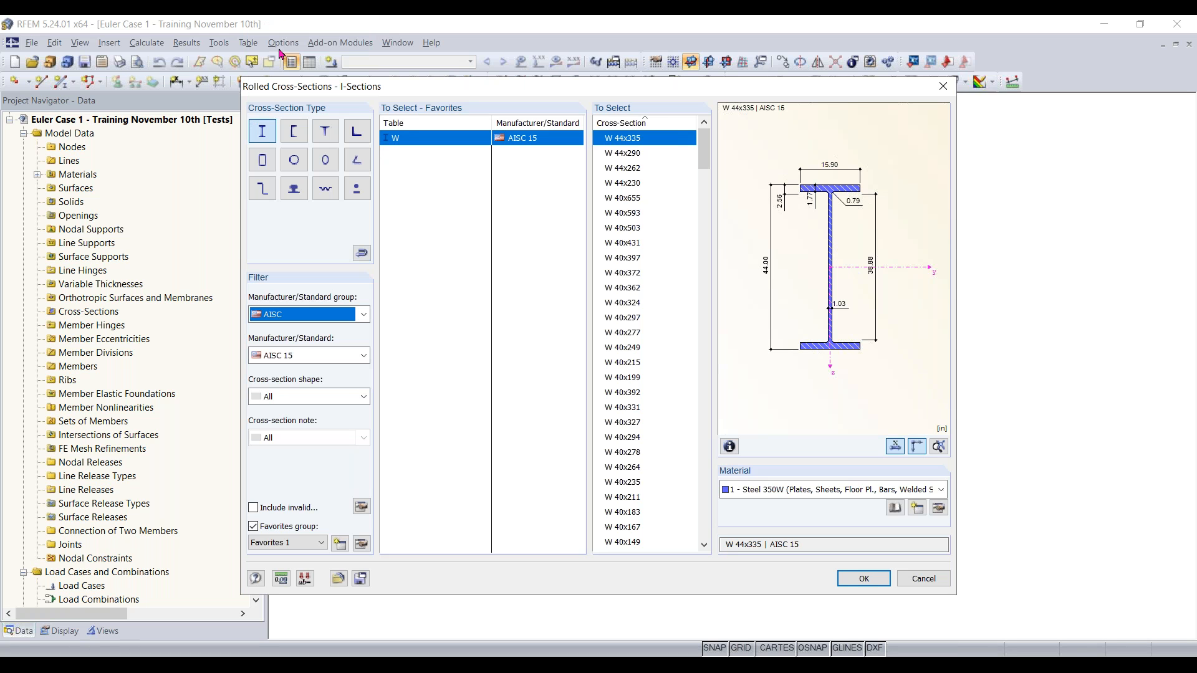
Step: Limit the AISC 15 sections to wide I-sections with parallel flanges and select W 12x35
click(315, 357)
click(299, 396)
click(302, 399)
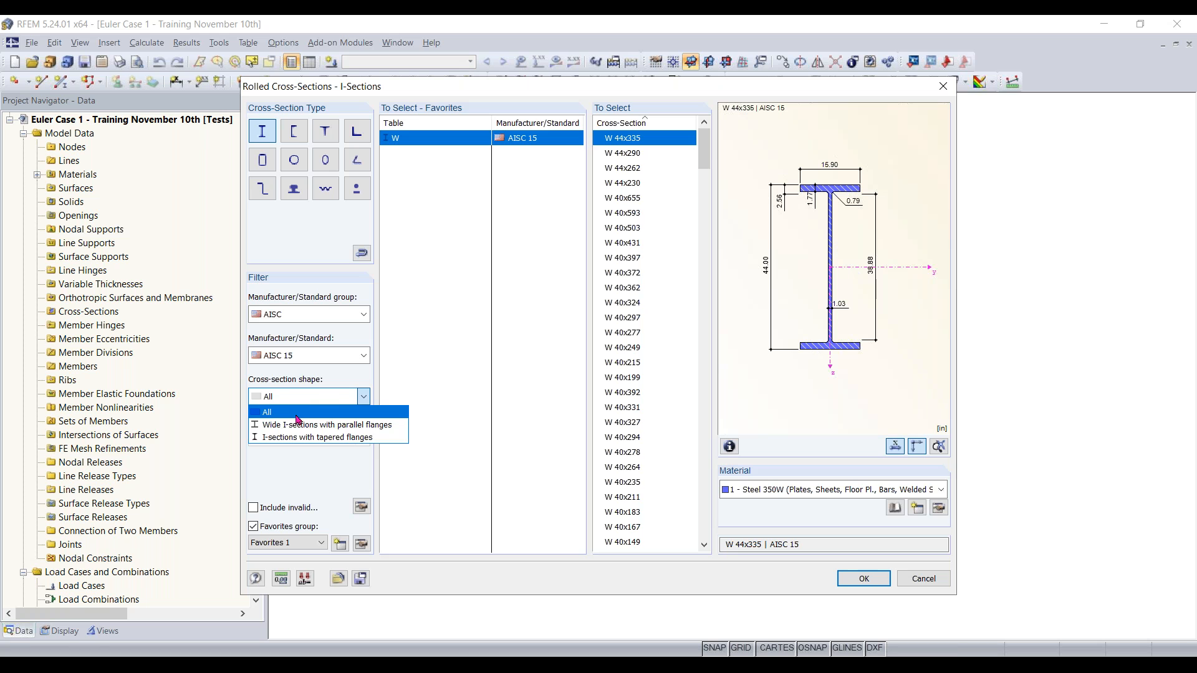
click(299, 425)
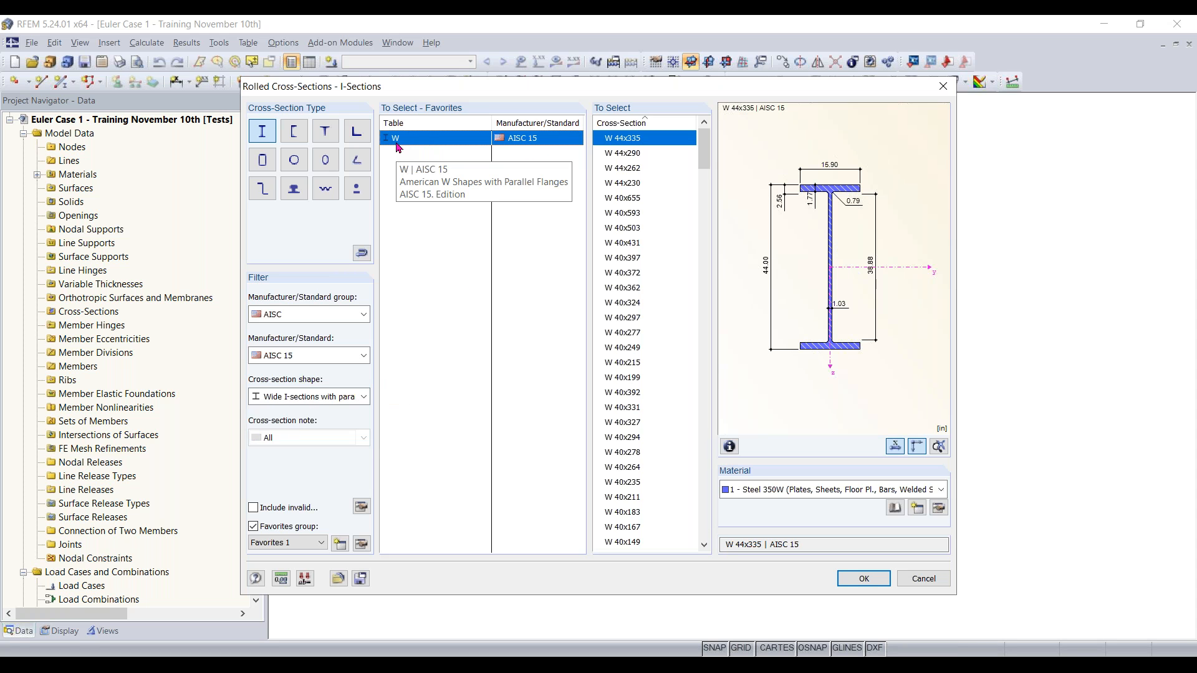
drag(705, 153, 708, 463)
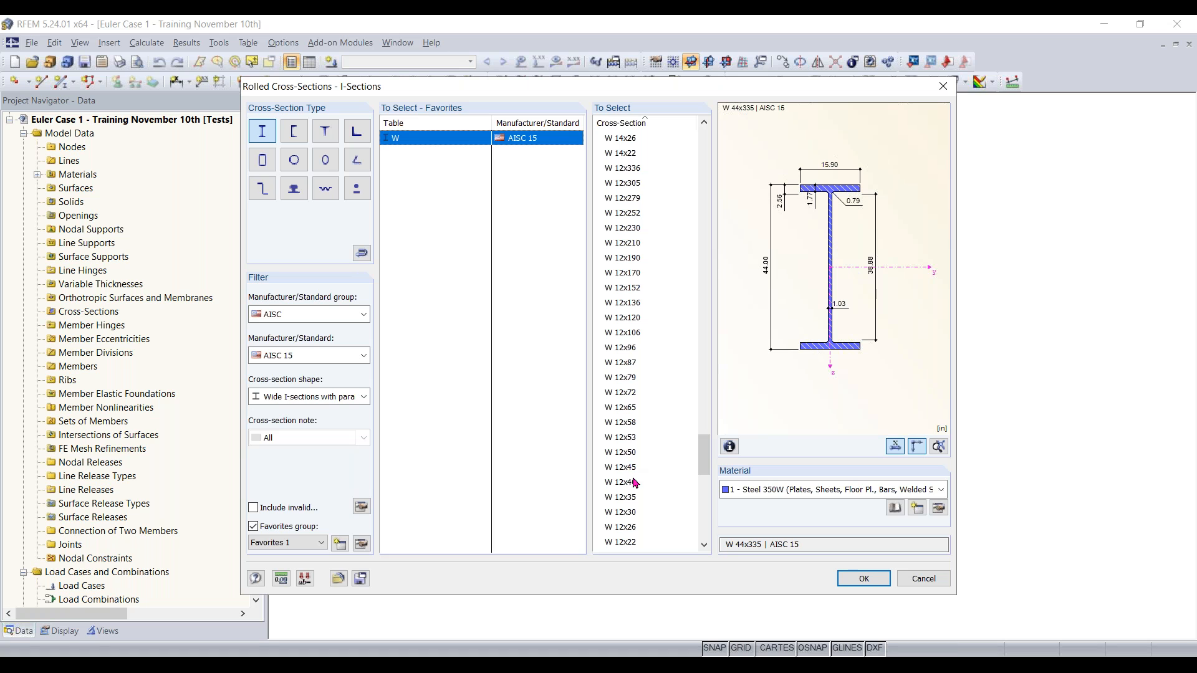
scroll(638, 519, down, 1)
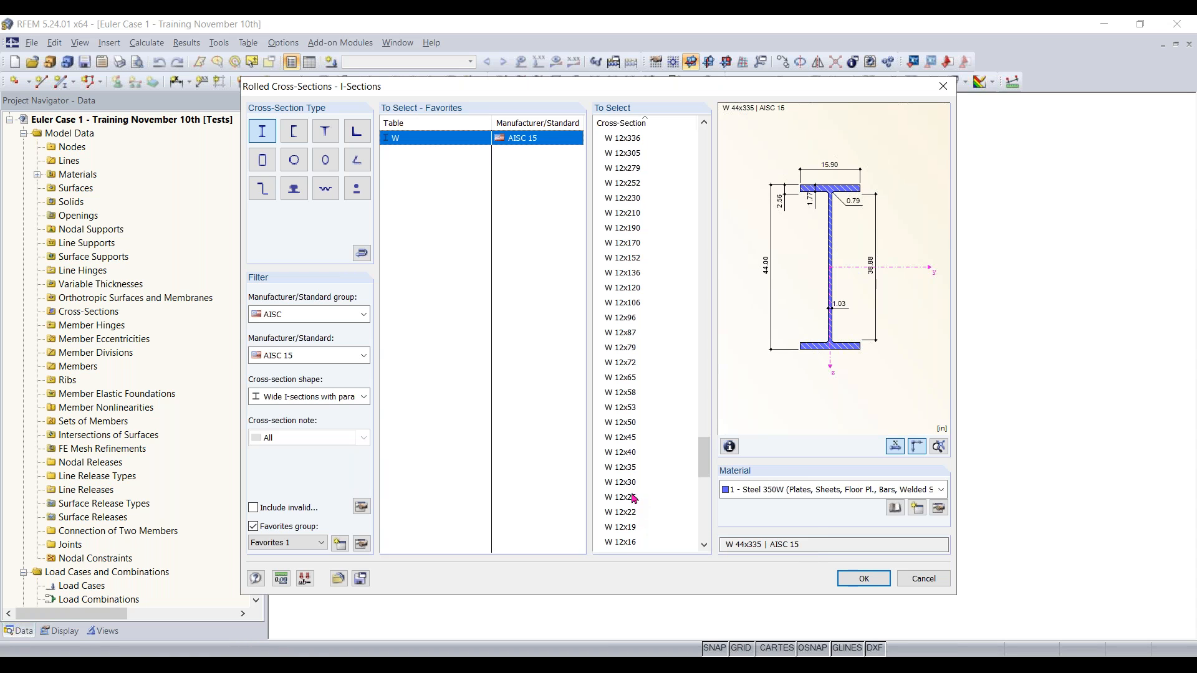
click(626, 469)
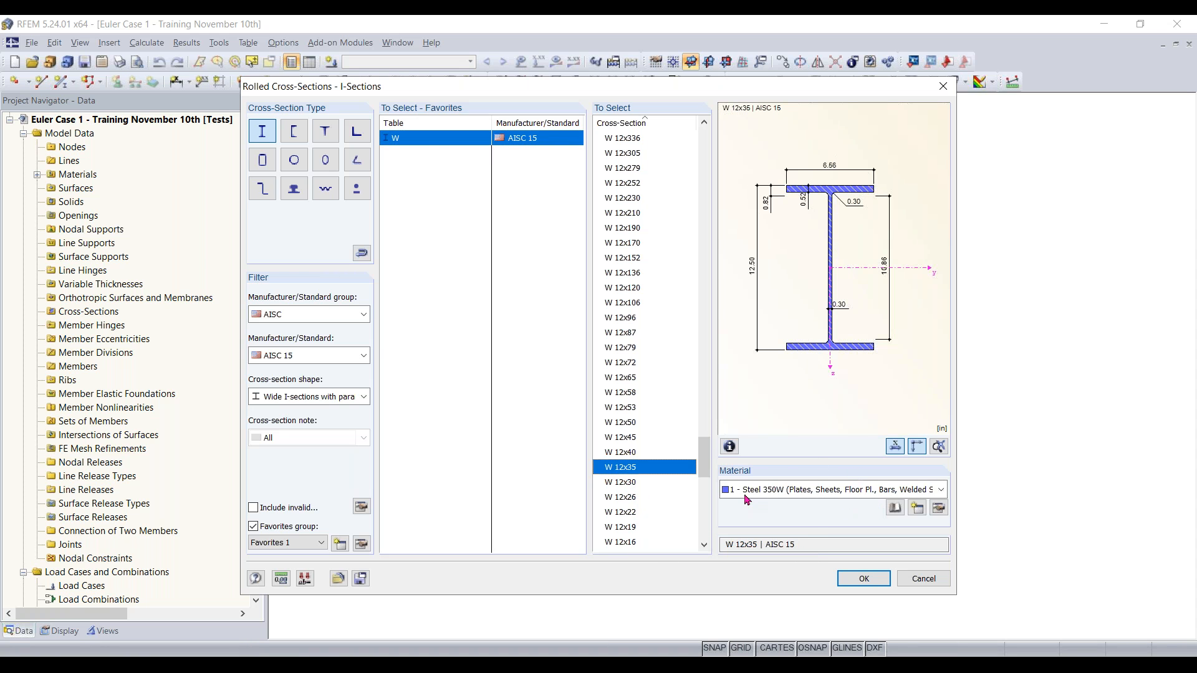
Step: Filter the material library for the W 12x35 section to steel of the ASTM group under ANSI/AISC 360-16:2016
click(837, 491)
click(837, 495)
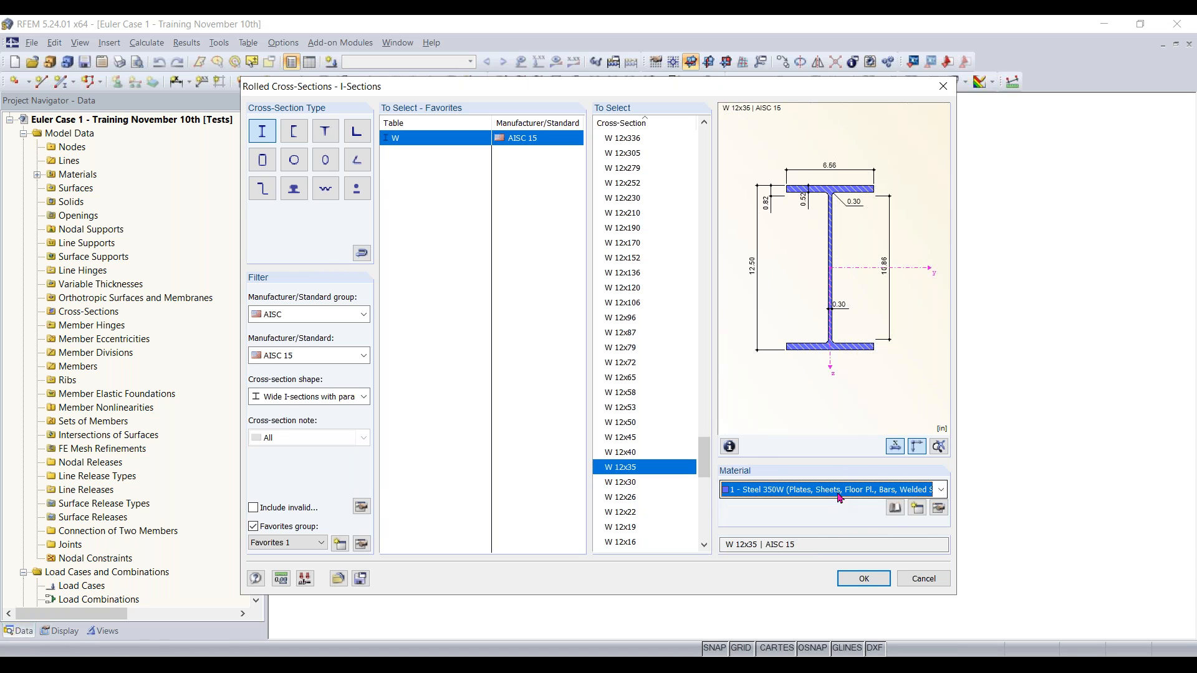
click(895, 509)
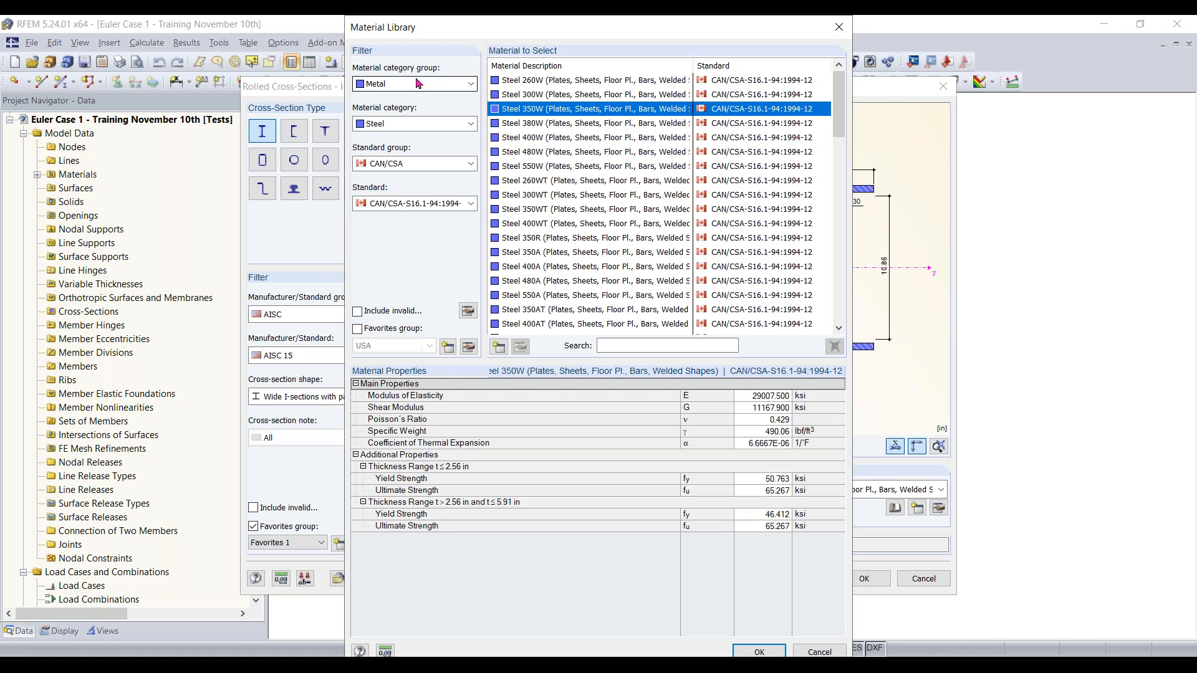
click(392, 123)
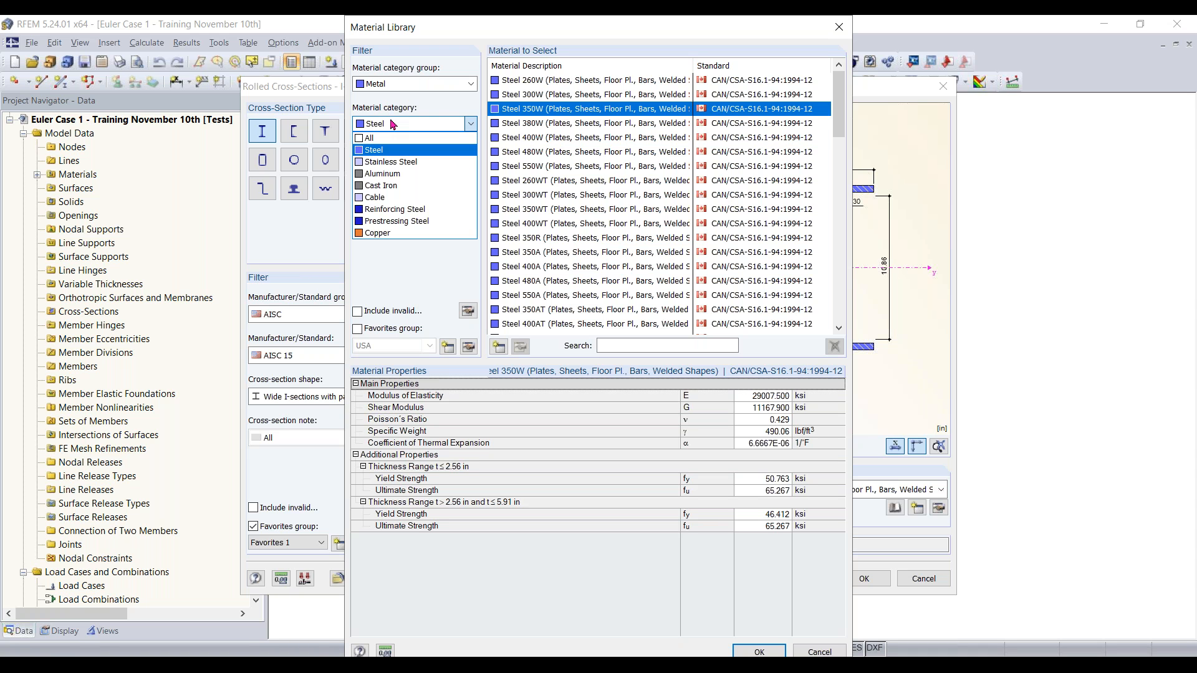
click(393, 124)
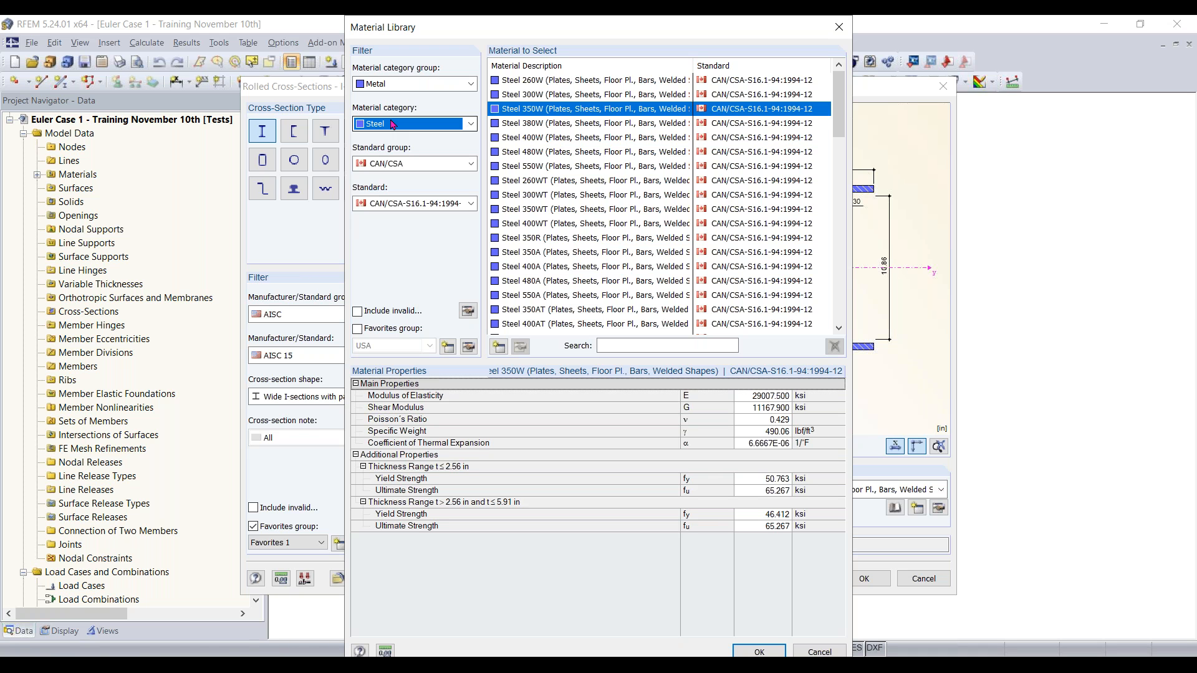
click(393, 163)
scroll(398, 231, up, 3)
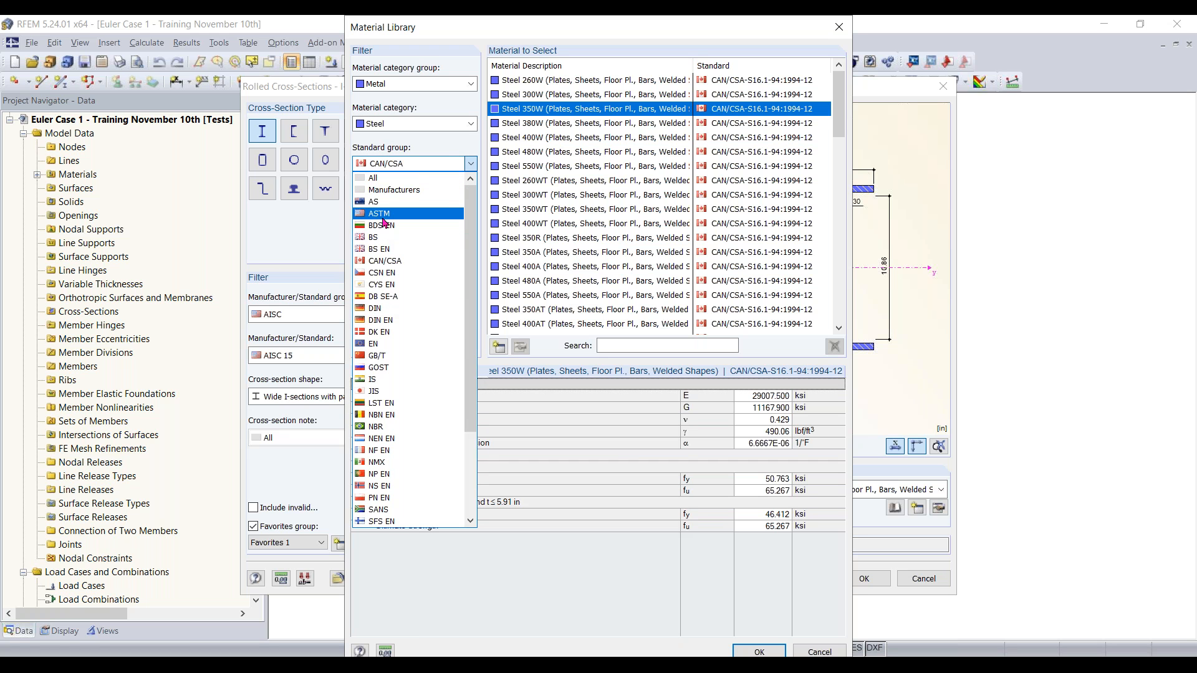
click(381, 214)
click(405, 203)
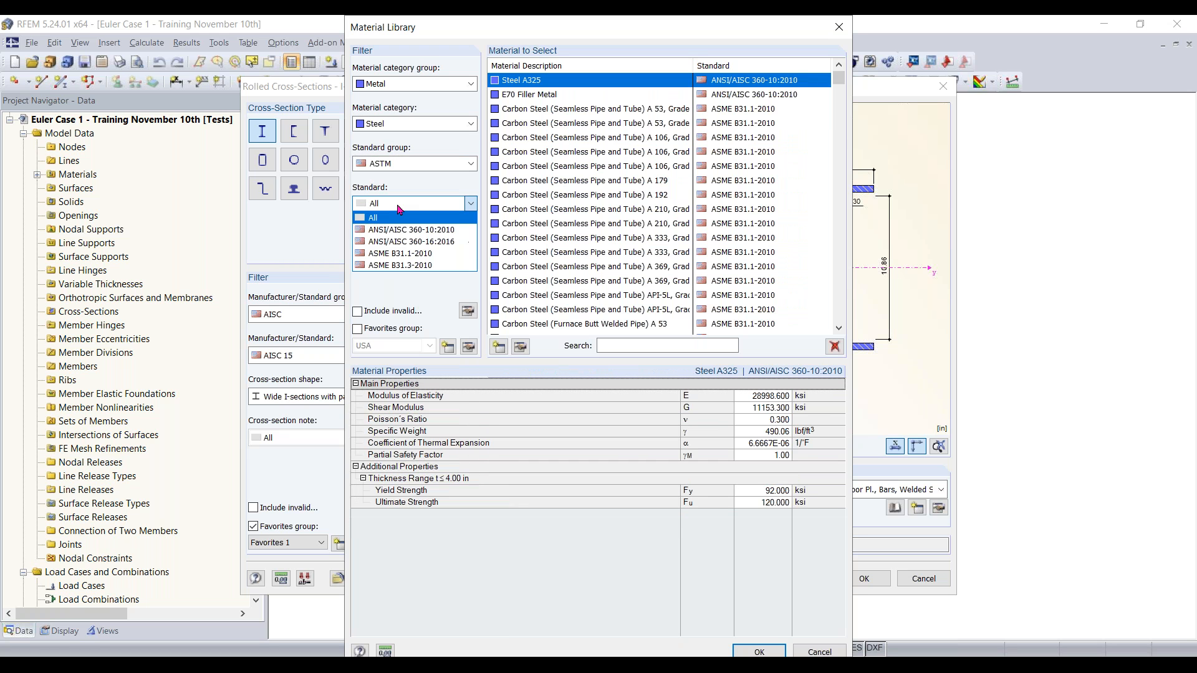
click(412, 242)
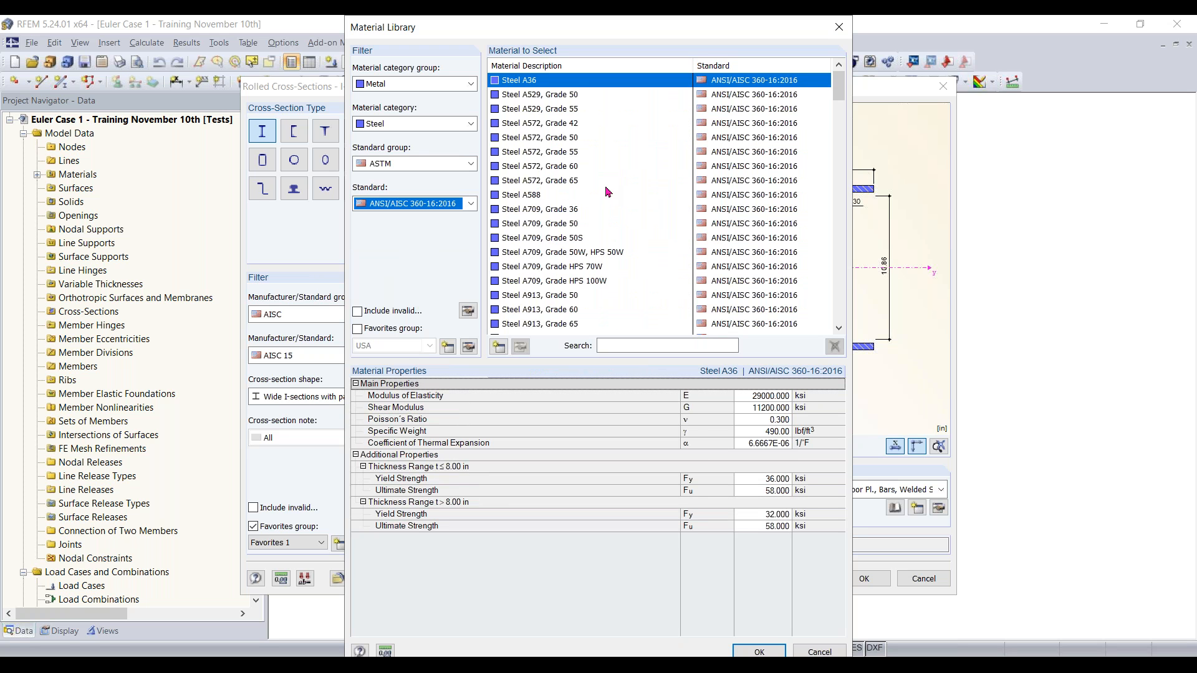
Step: Assign Steel A992 to the W 12x35 section and apply the section to the new member
scroll(608, 189, down, 2)
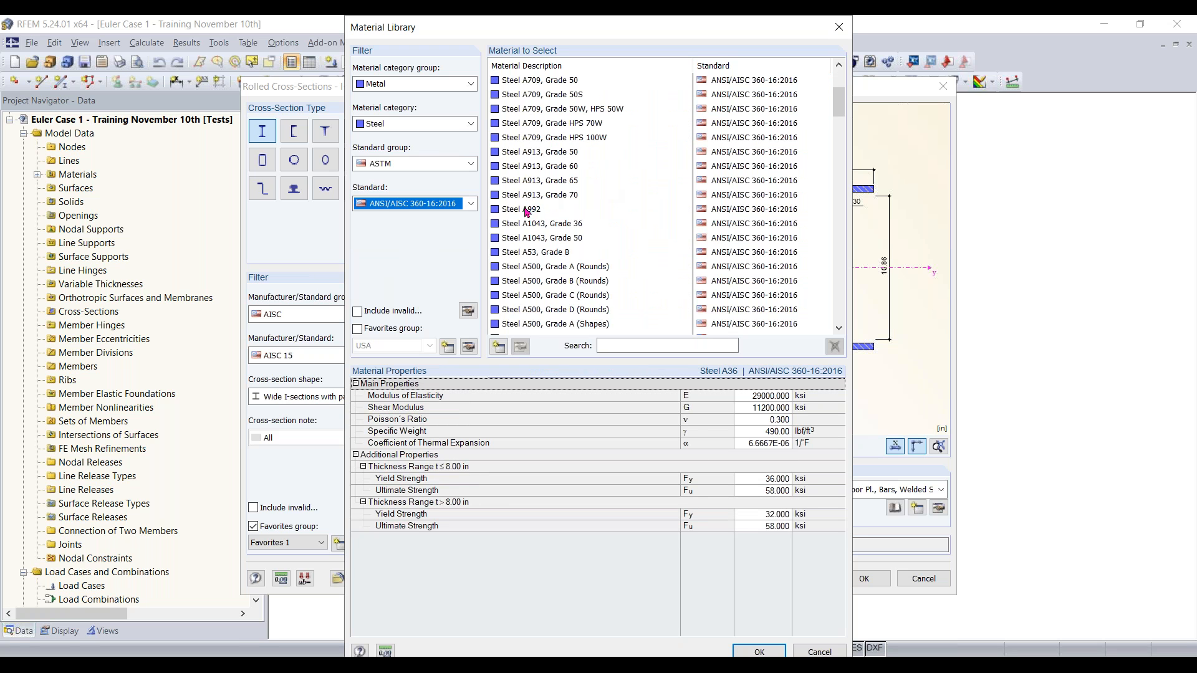
click(525, 211)
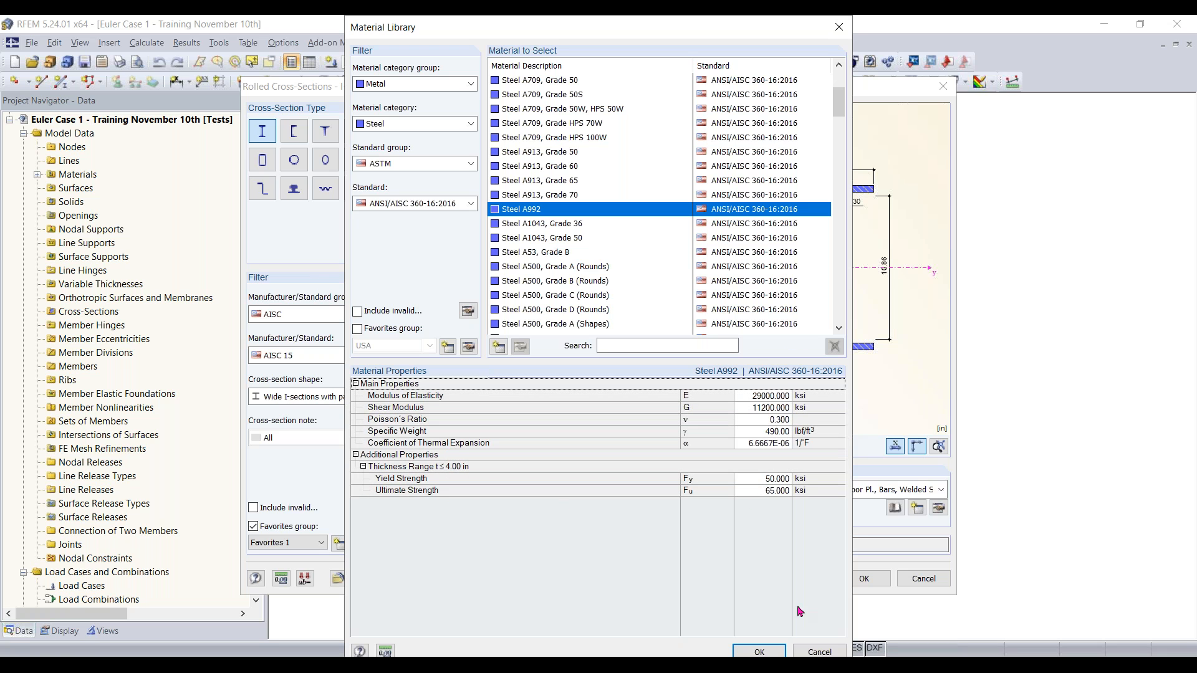
click(761, 651)
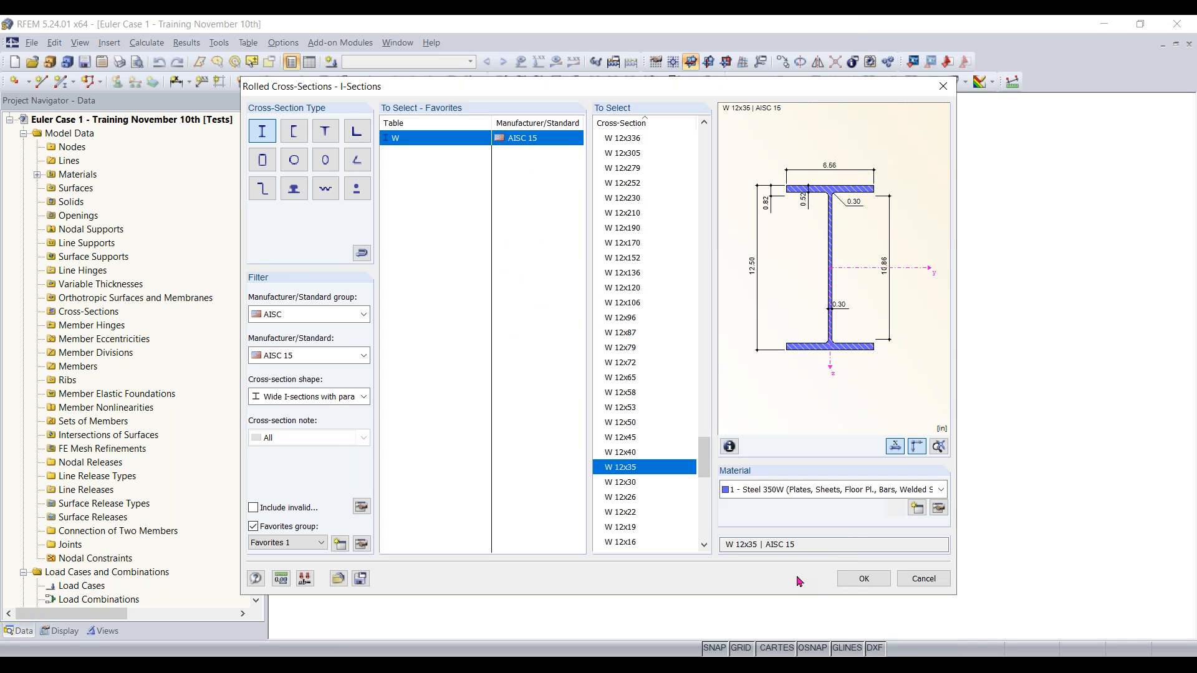
click(864, 579)
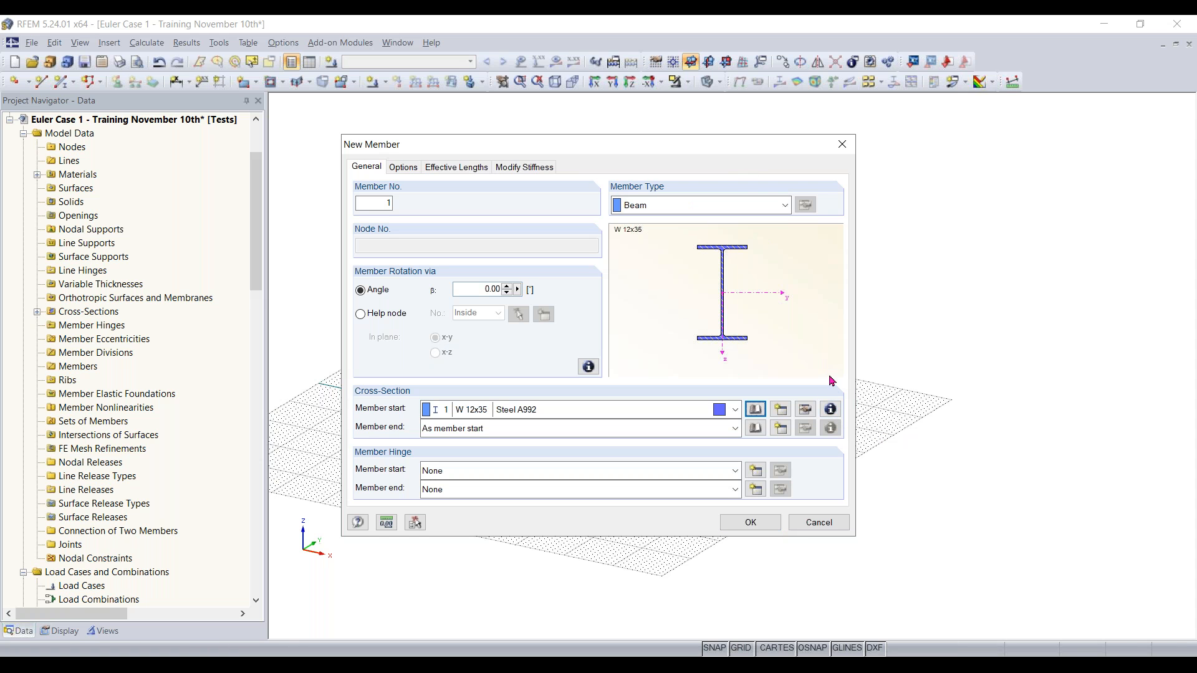
Step: Review the property table of the W 12x35 cross-section and accept the new member's definition for placement
click(830, 411)
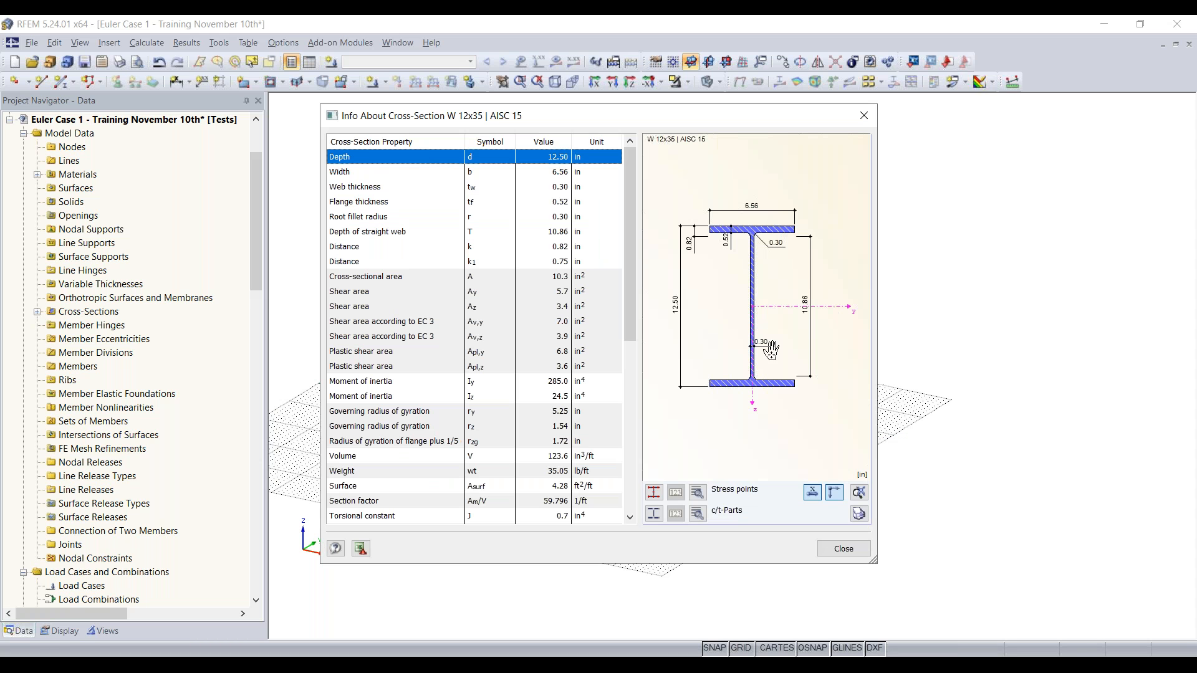
mouse_move(629, 203)
mouse_down()
mouse_move(631, 398)
mouse_move(629, 186)
mouse_up()
scroll(432, 364, down, 2)
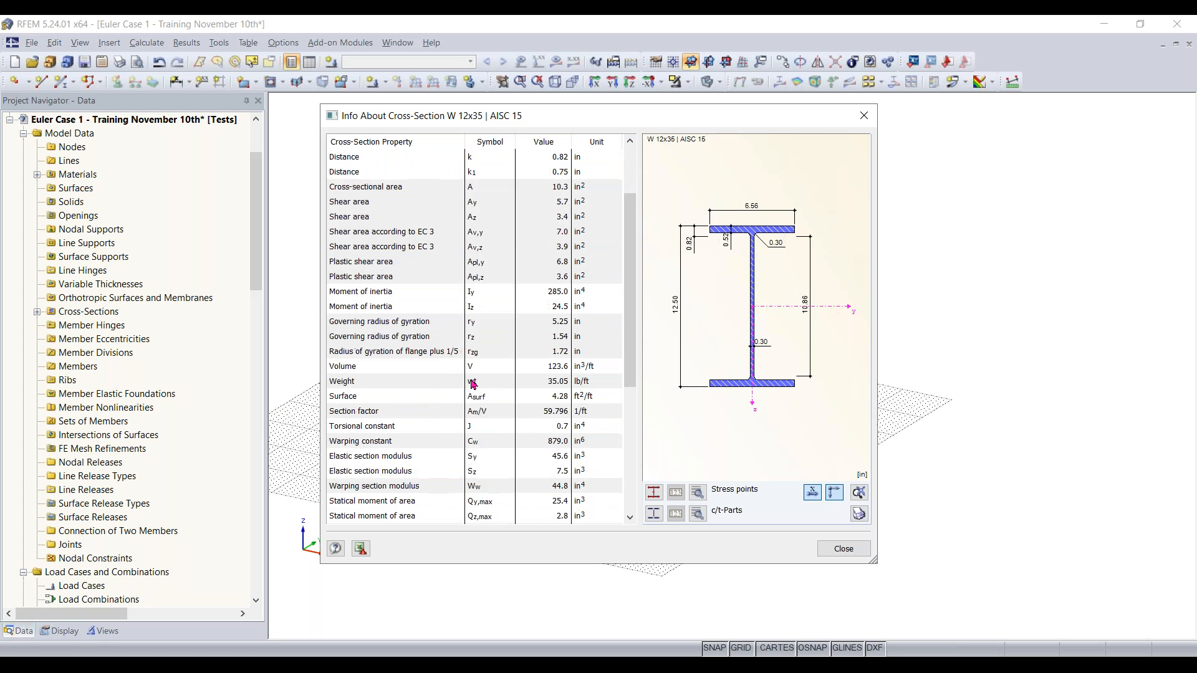
scroll(440, 273, up, 2)
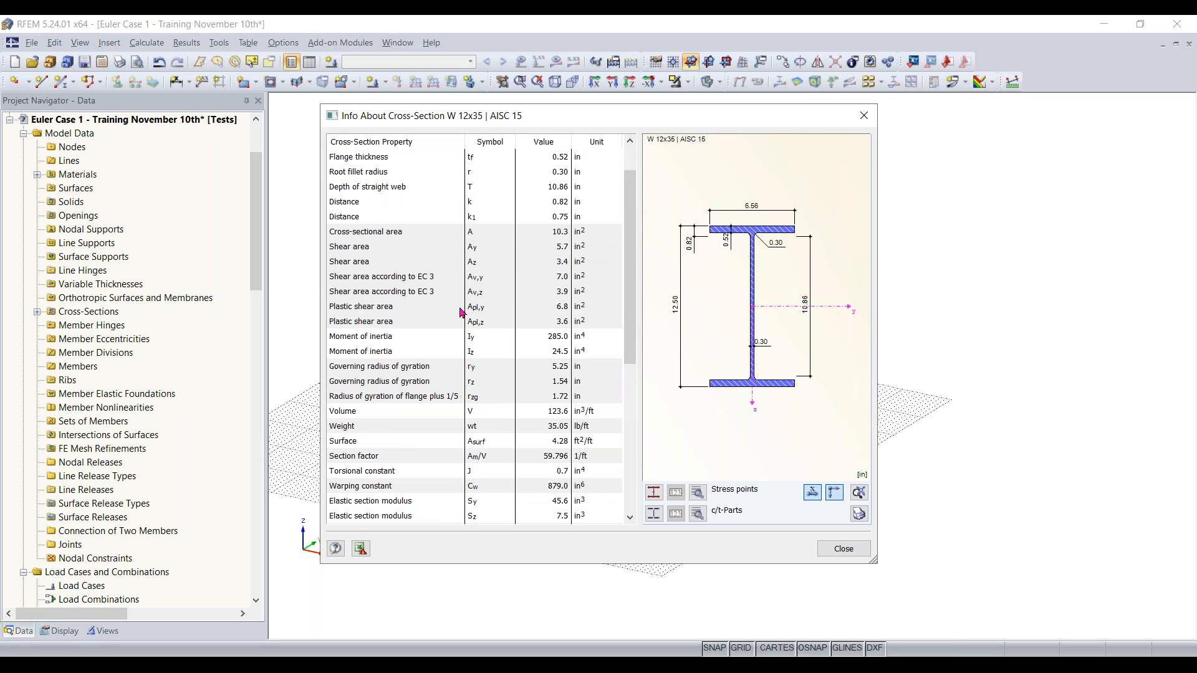
click(842, 549)
click(741, 524)
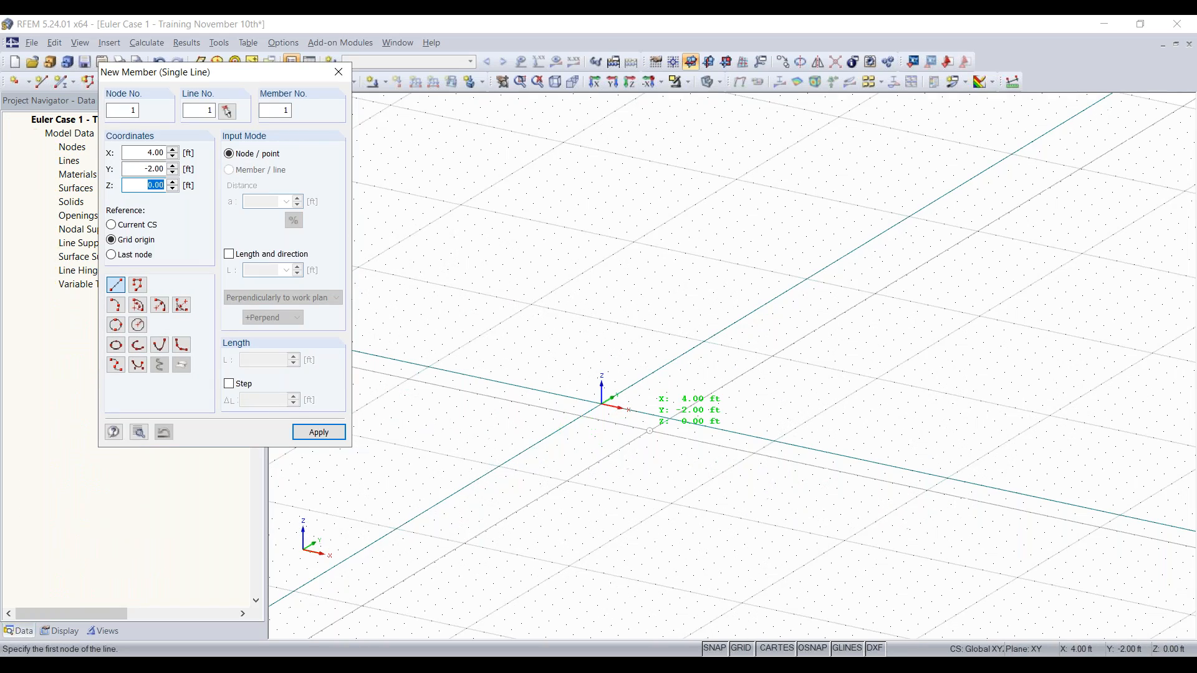
Step: Try the YZ and XZ work planes for placing the member and switch back to the XY plane
middle_drag(657, 440, 598, 474)
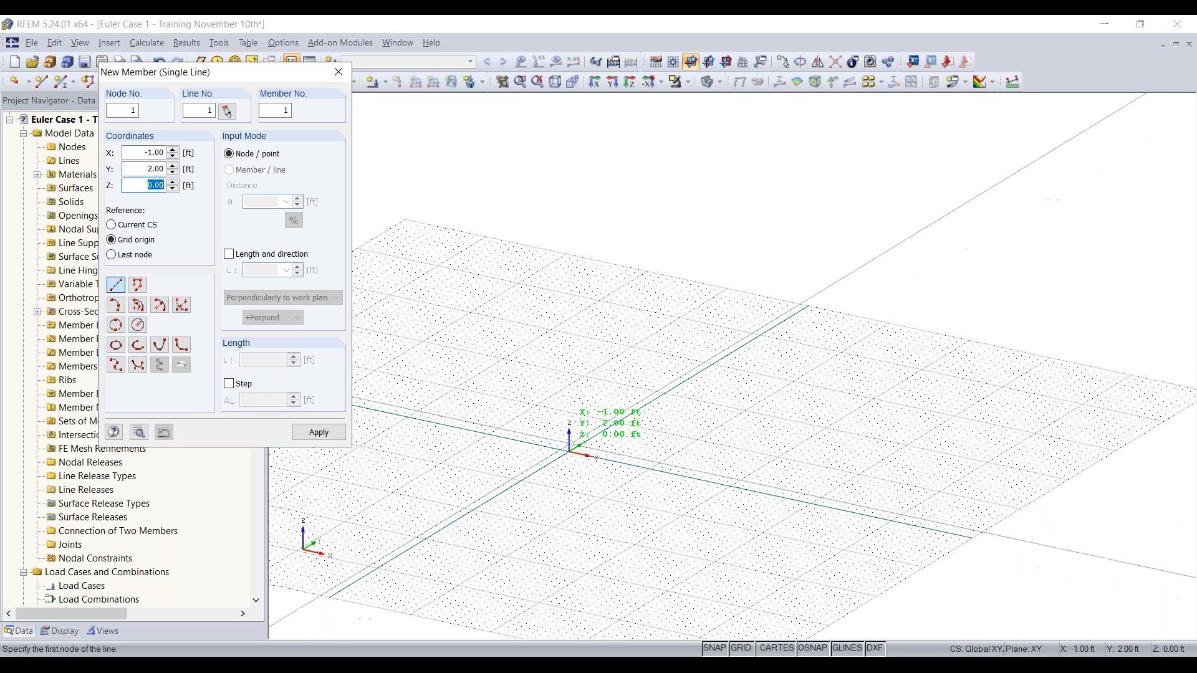
drag(237, 71, 190, 53)
middle_drag(570, 421, 653, 357)
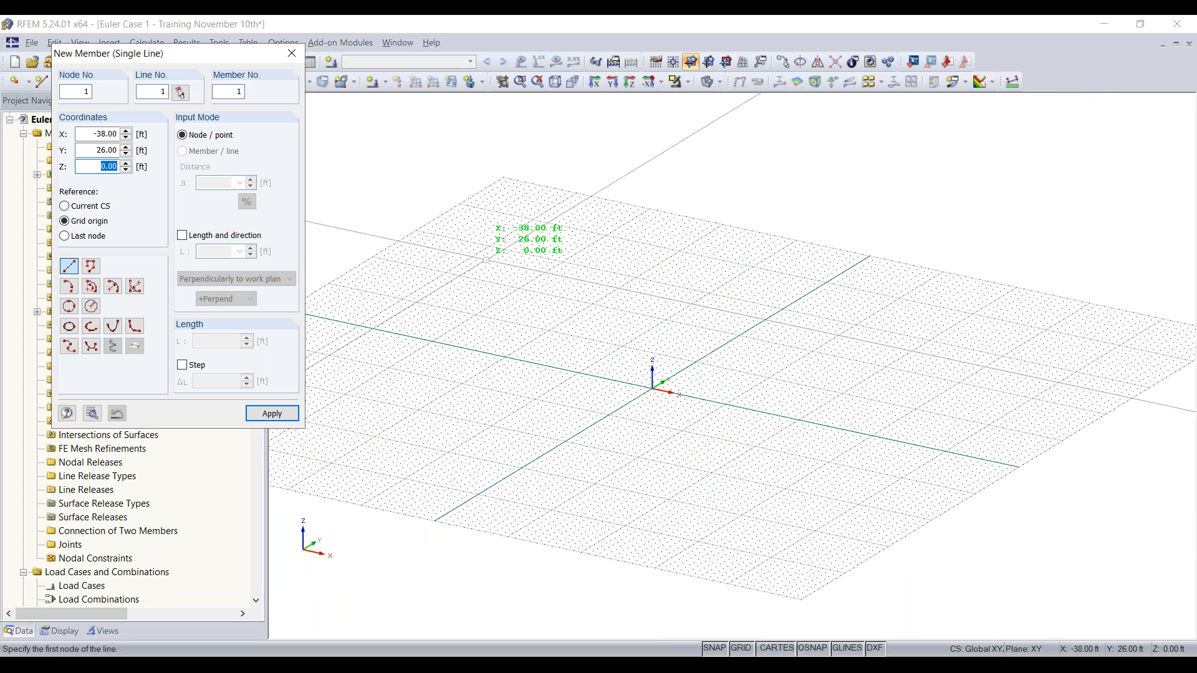
click(707, 63)
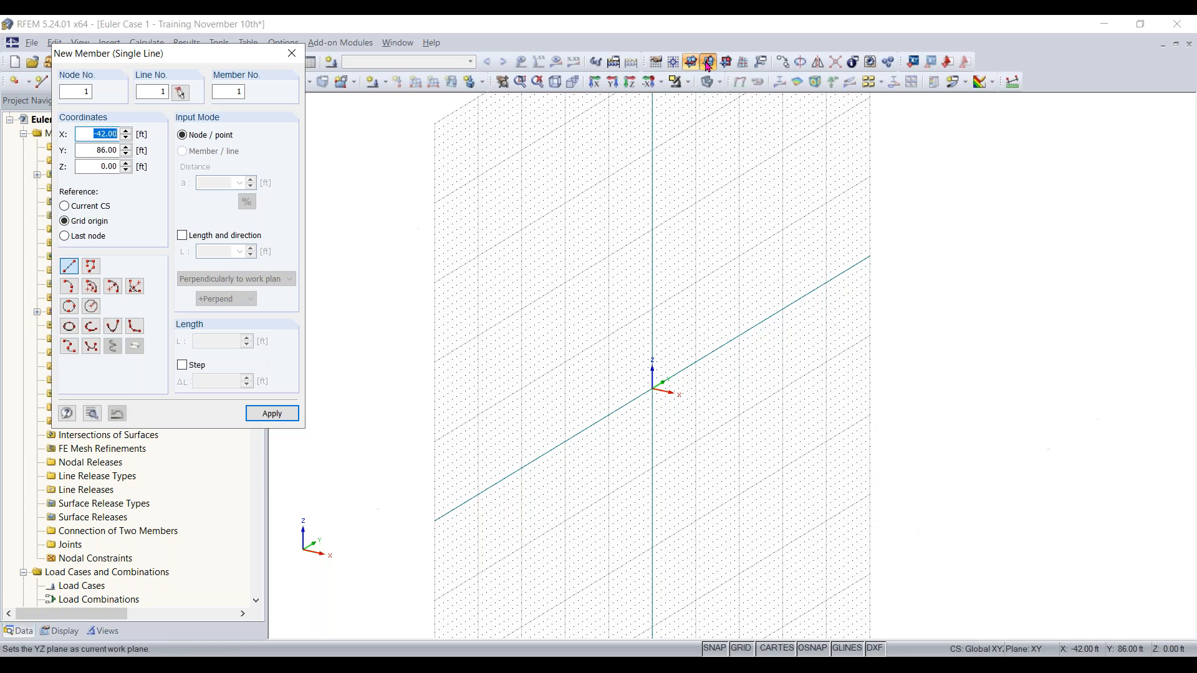
click(707, 62)
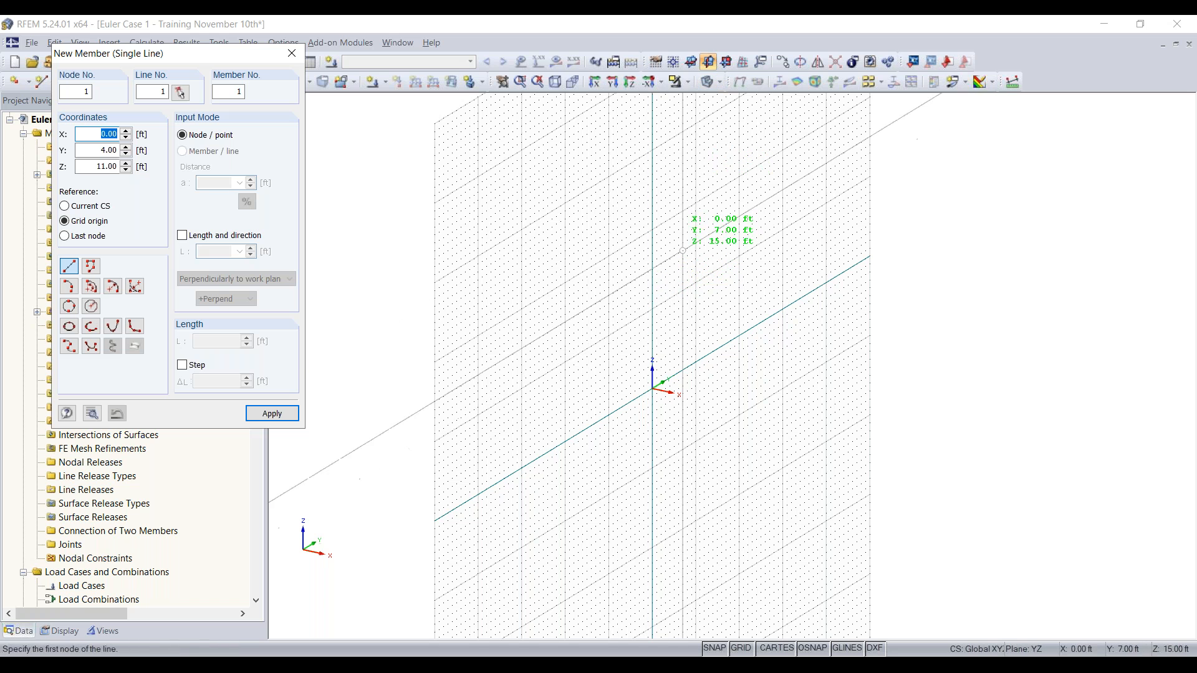
click(726, 64)
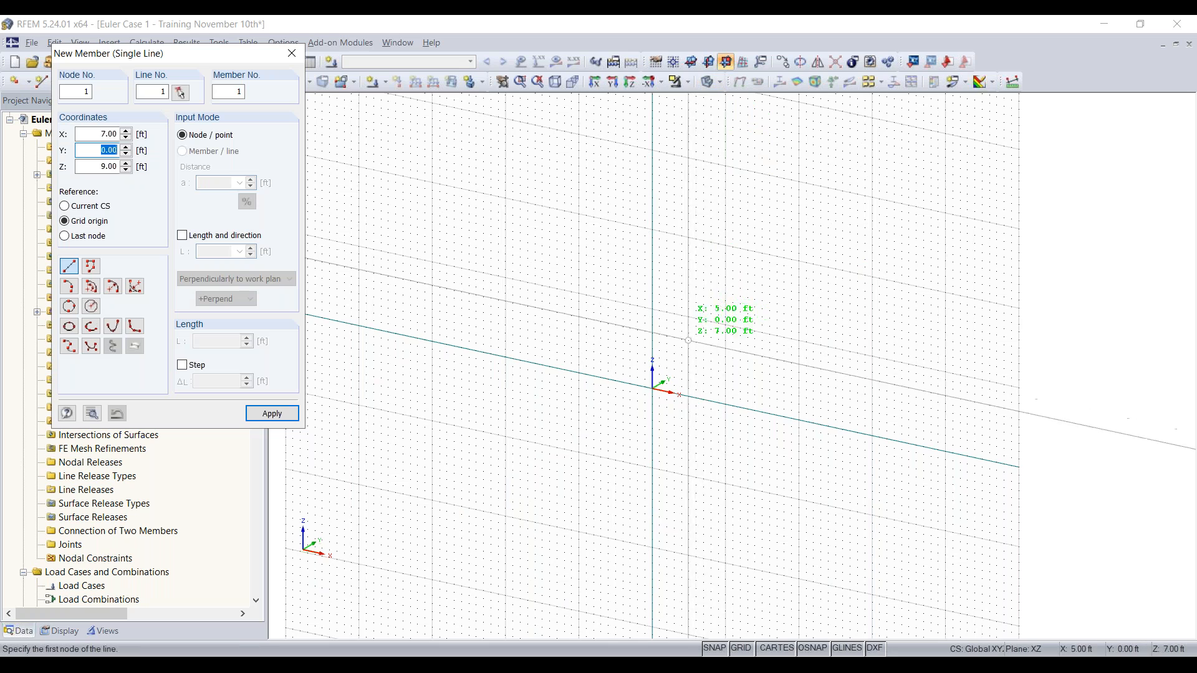
scroll(647, 291, down, 3)
middle_drag(647, 291, 645, 325)
key(Escape)
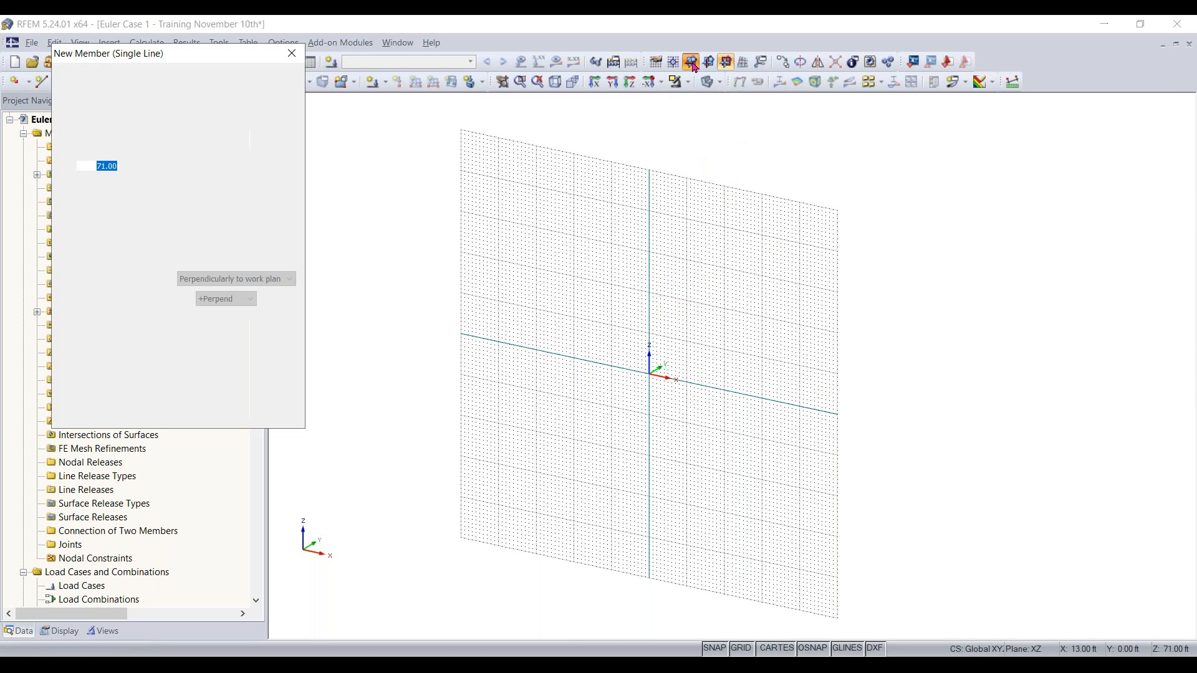
click(692, 63)
drag(206, 62, 312, 130)
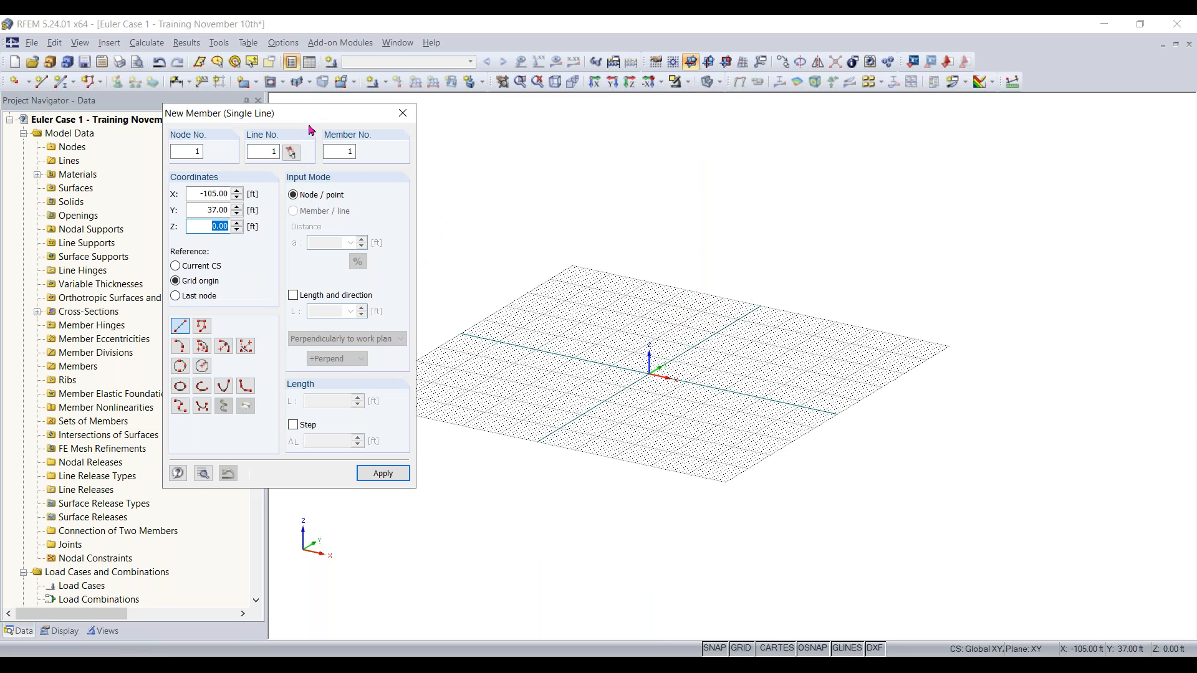
Step: Try to place the member from the origin using a 30 ft length perpendicular to the work plane
click(293, 297)
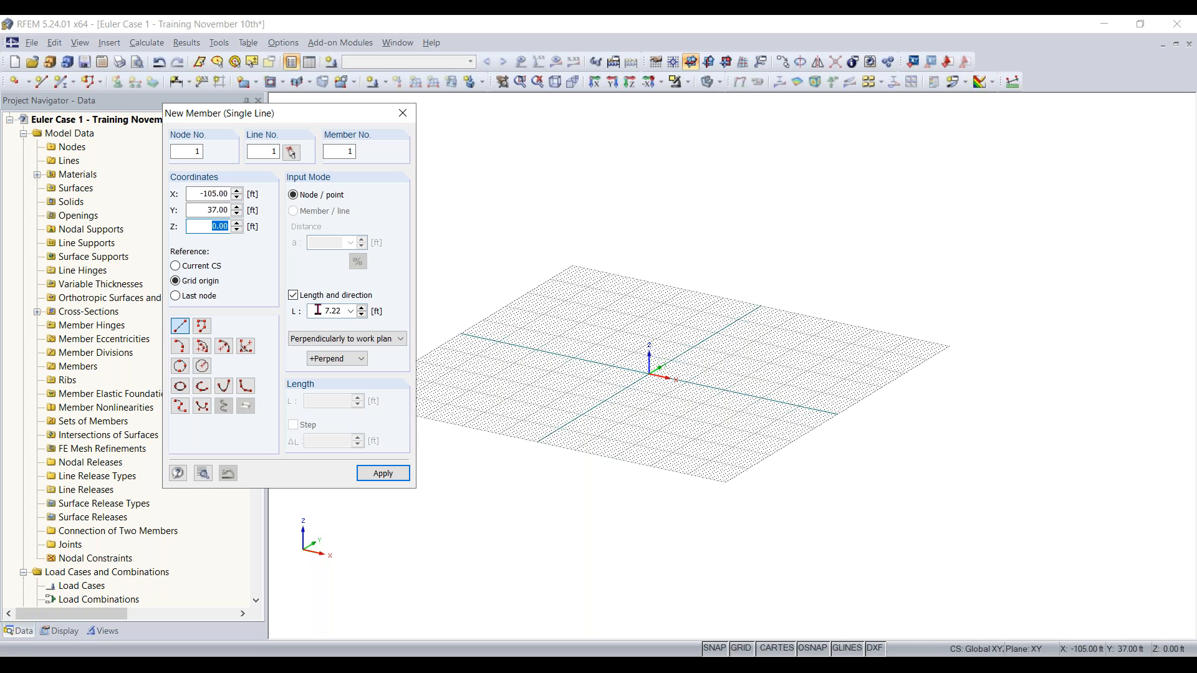
click(319, 310)
text(30)
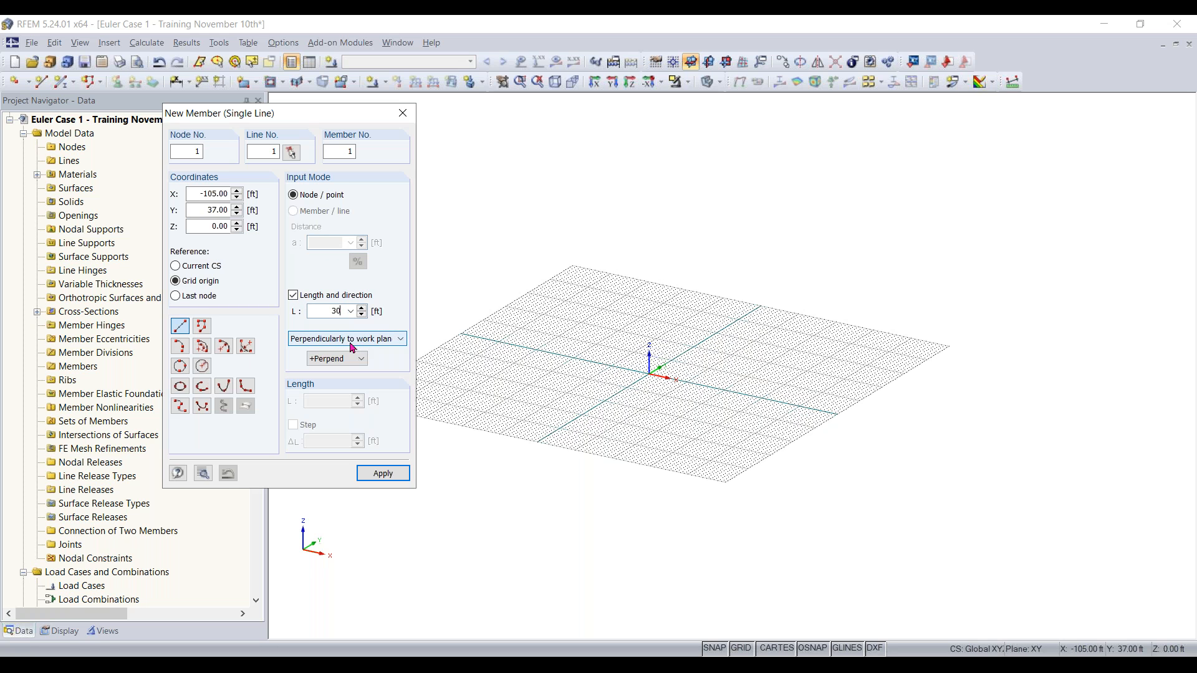
click(371, 339)
click(382, 352)
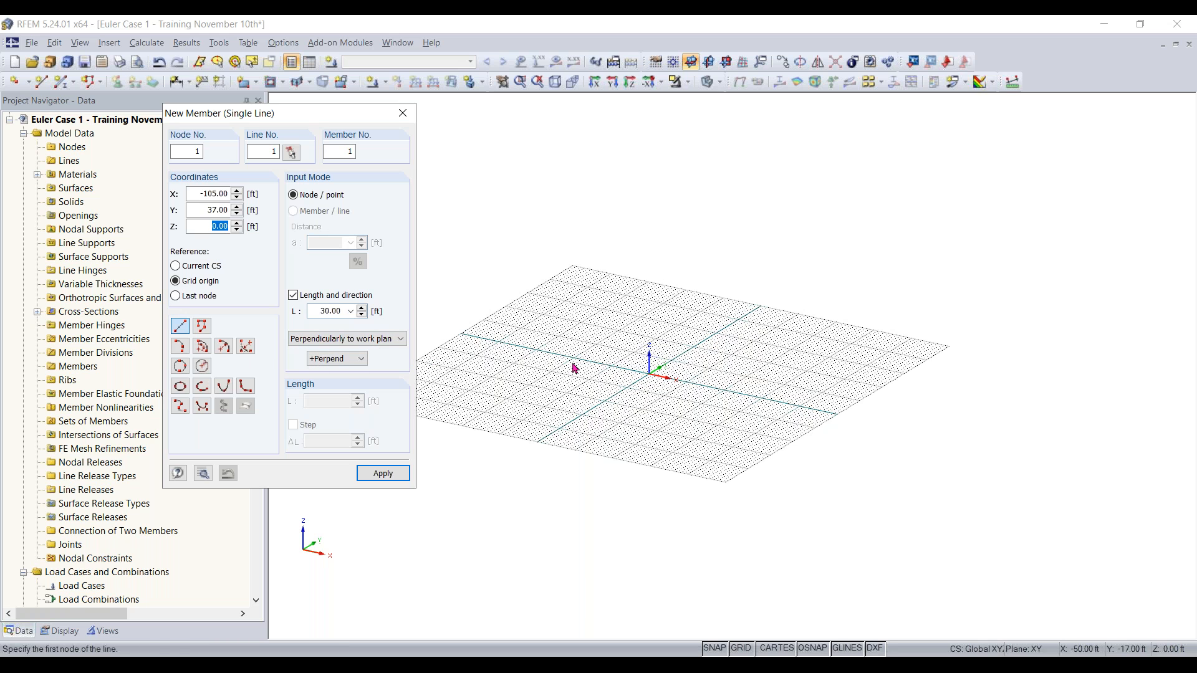
click(649, 373)
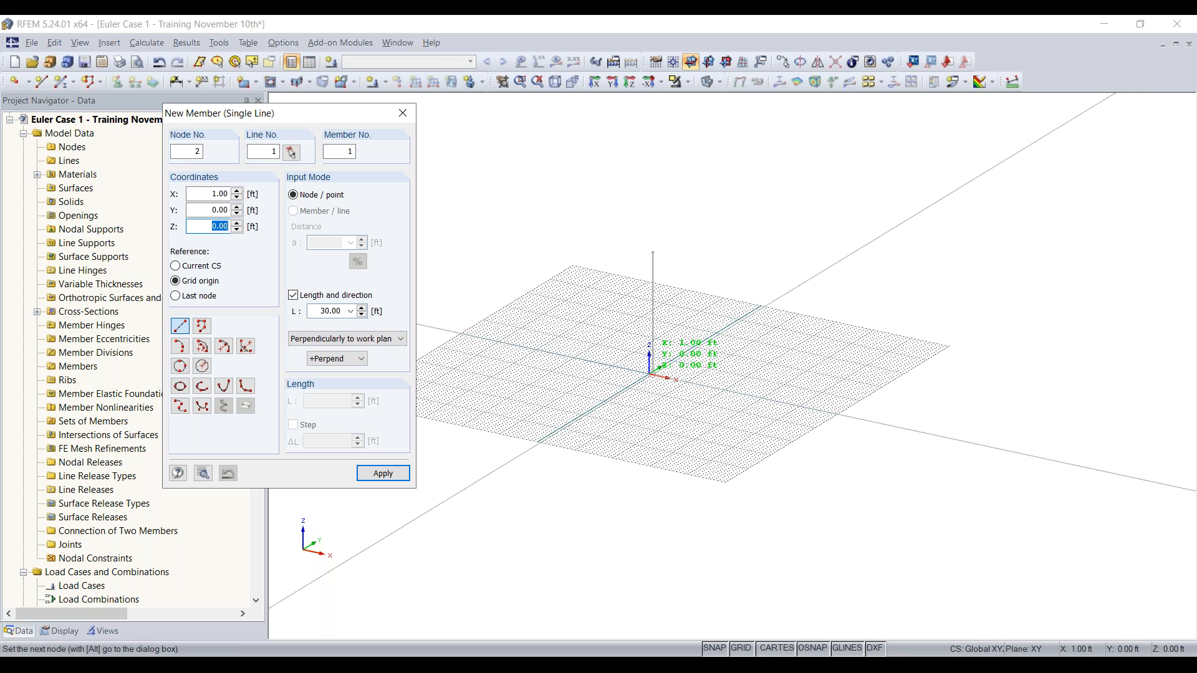
scroll(649, 372, up, 3)
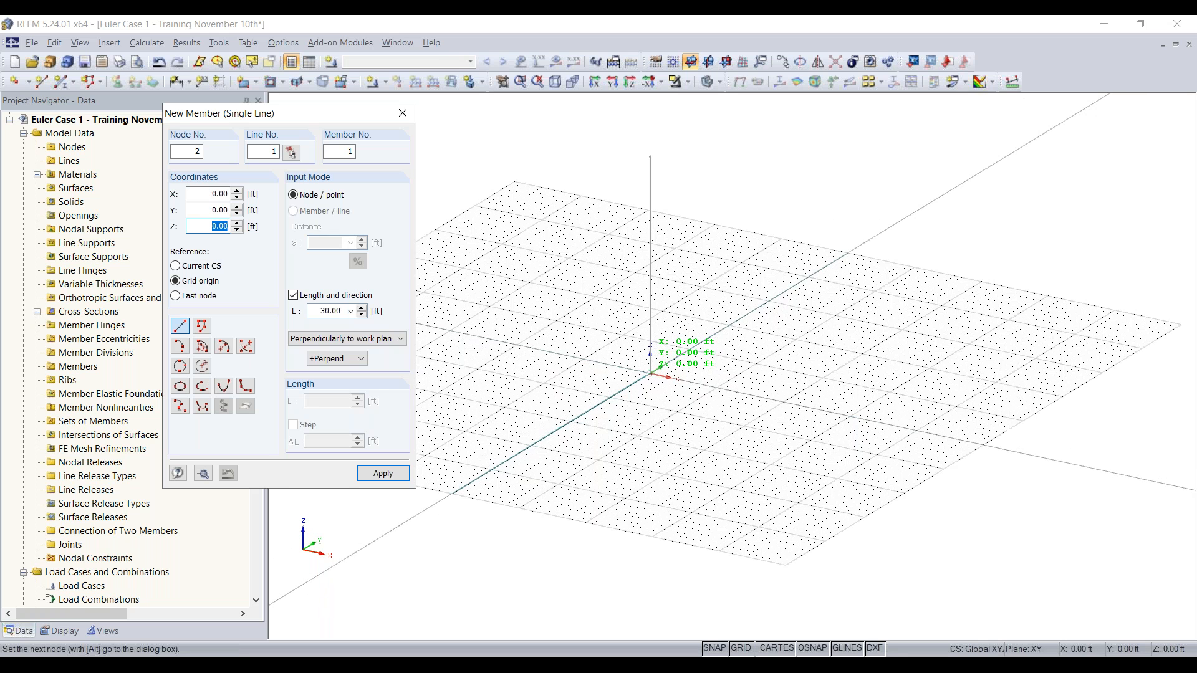
click(293, 295)
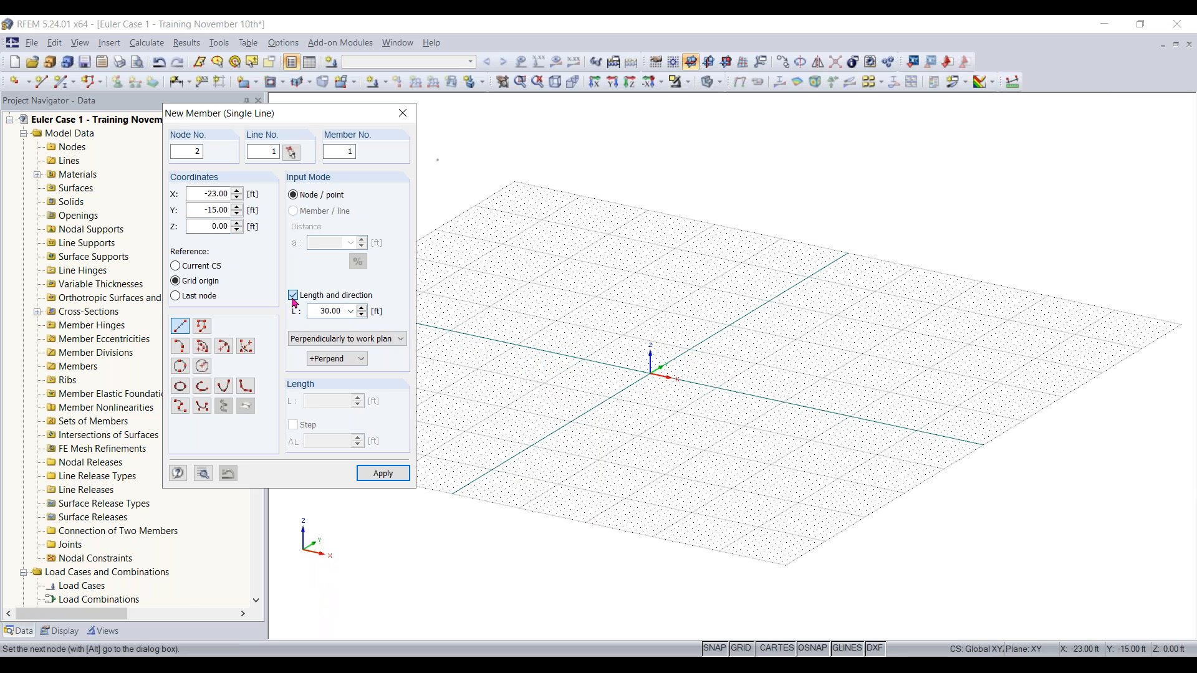
Step: Draw the vertical member in the YZ work plane from the origin up along Z, about 30 ft long
click(709, 63)
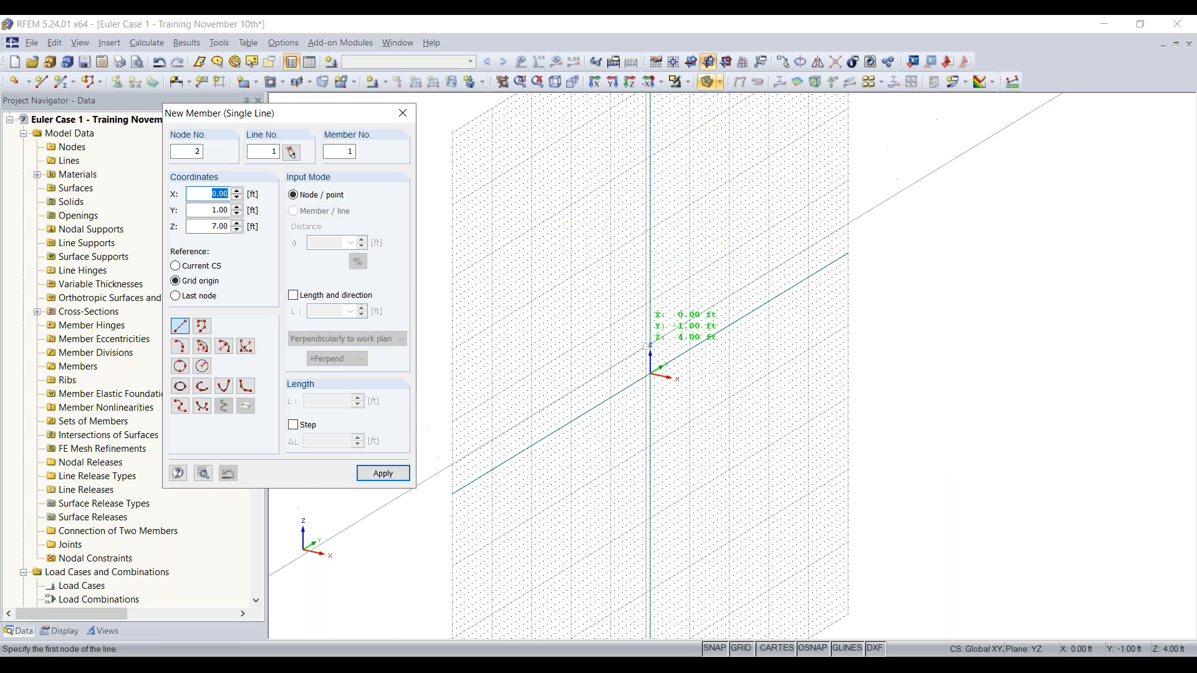
scroll(647, 355, up, 3)
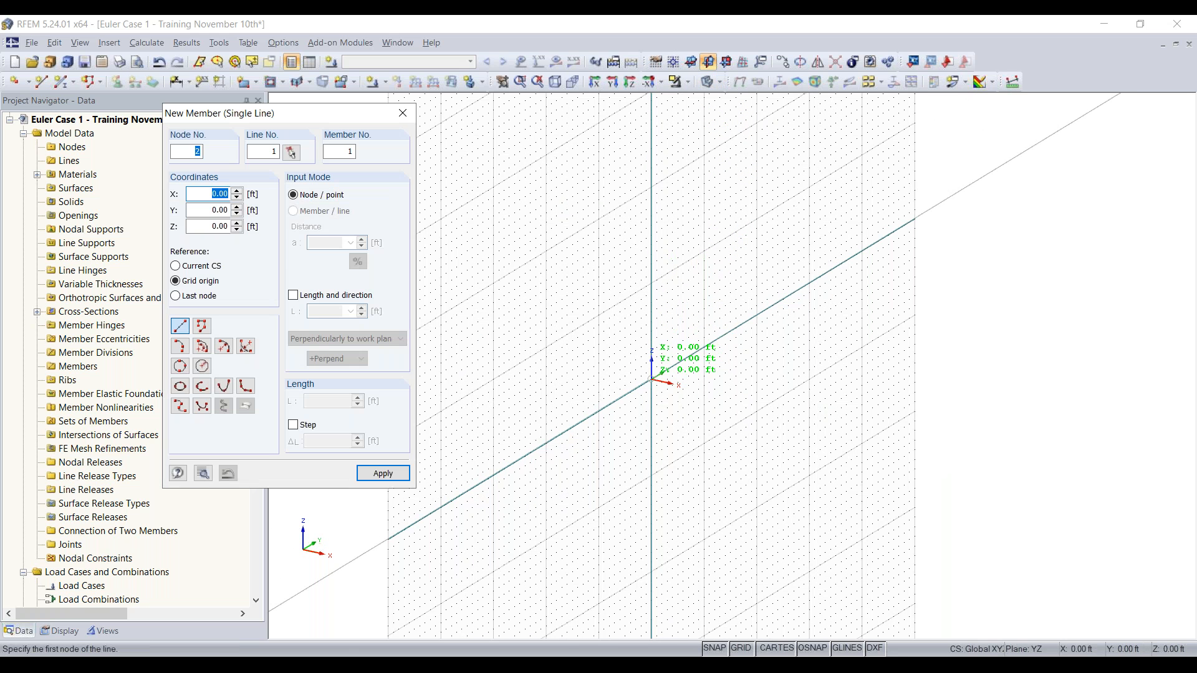
click(652, 380)
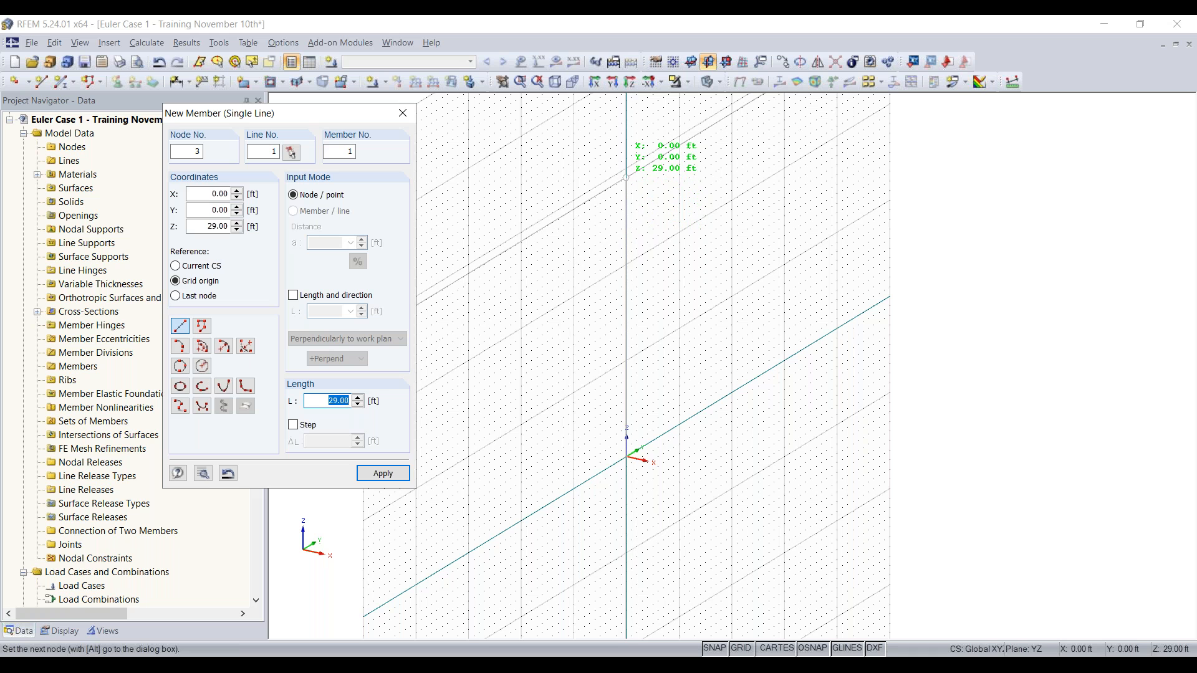
click(626, 178)
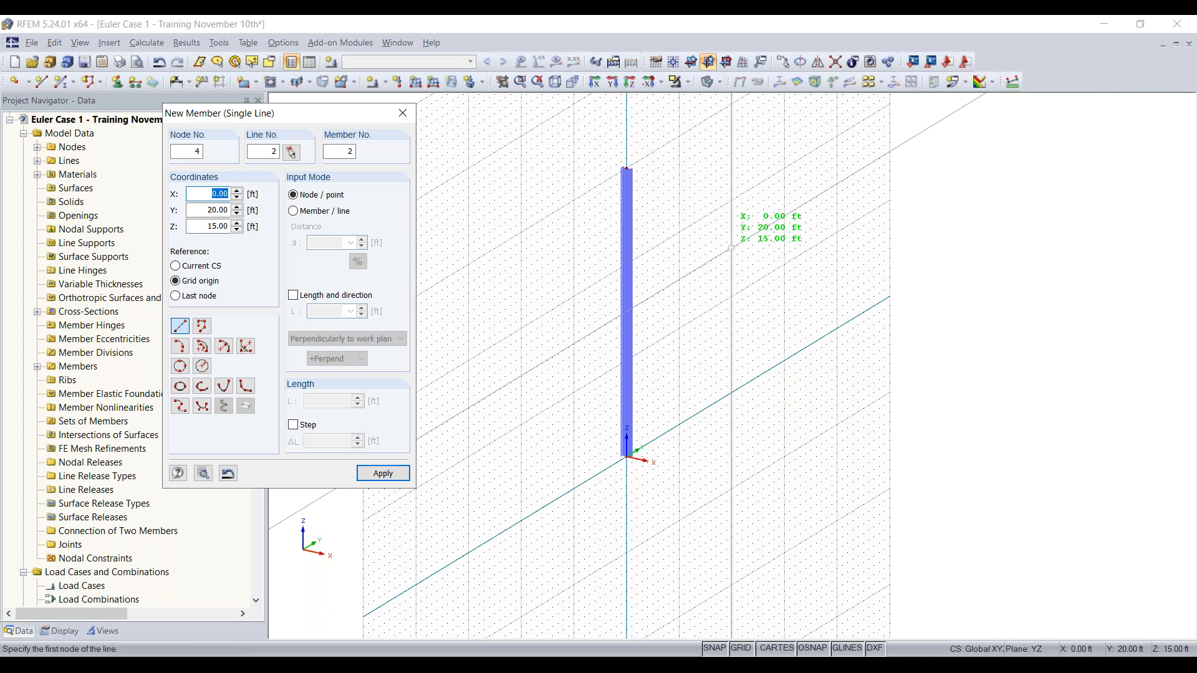
key(Escape)
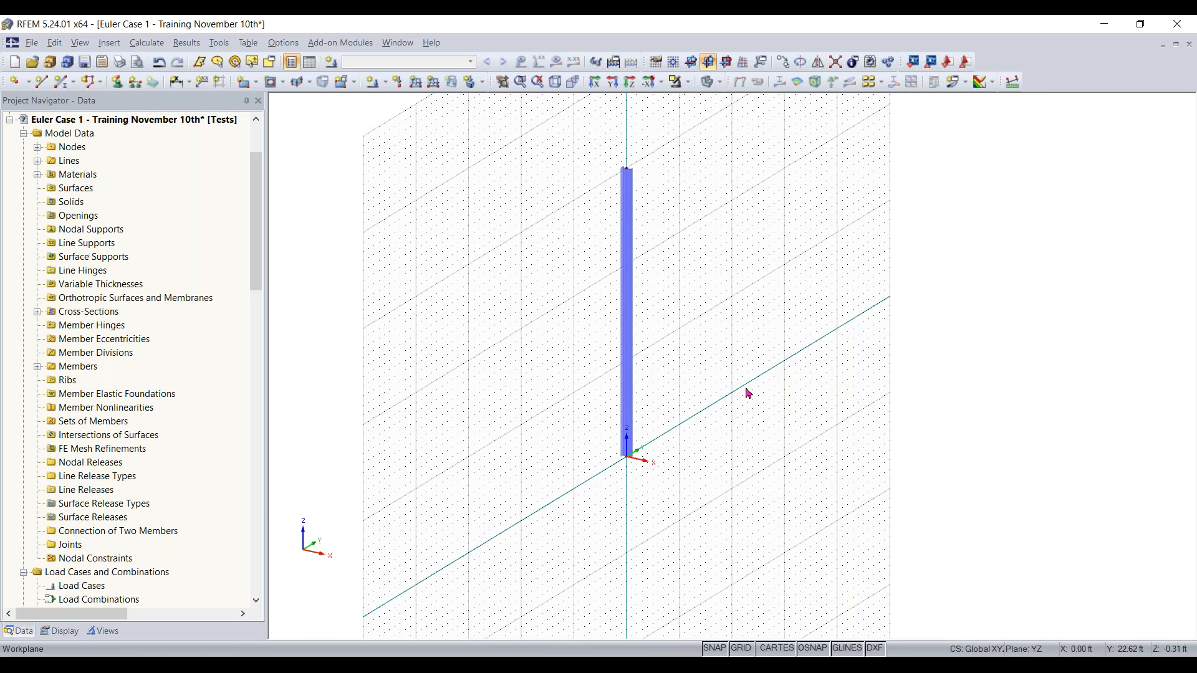
scroll(608, 512, up, 3)
drag(588, 480, 611, 470)
scroll(612, 470, down, 1)
scroll(581, 419, down, 1)
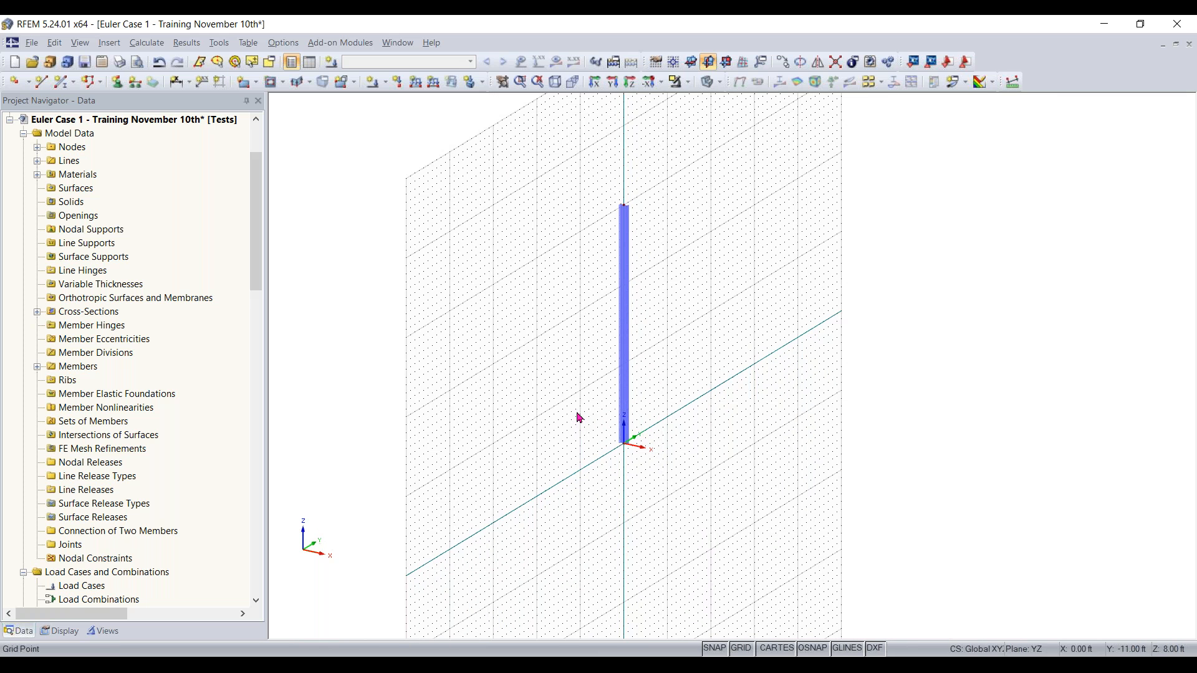
scroll(646, 457, up, 2)
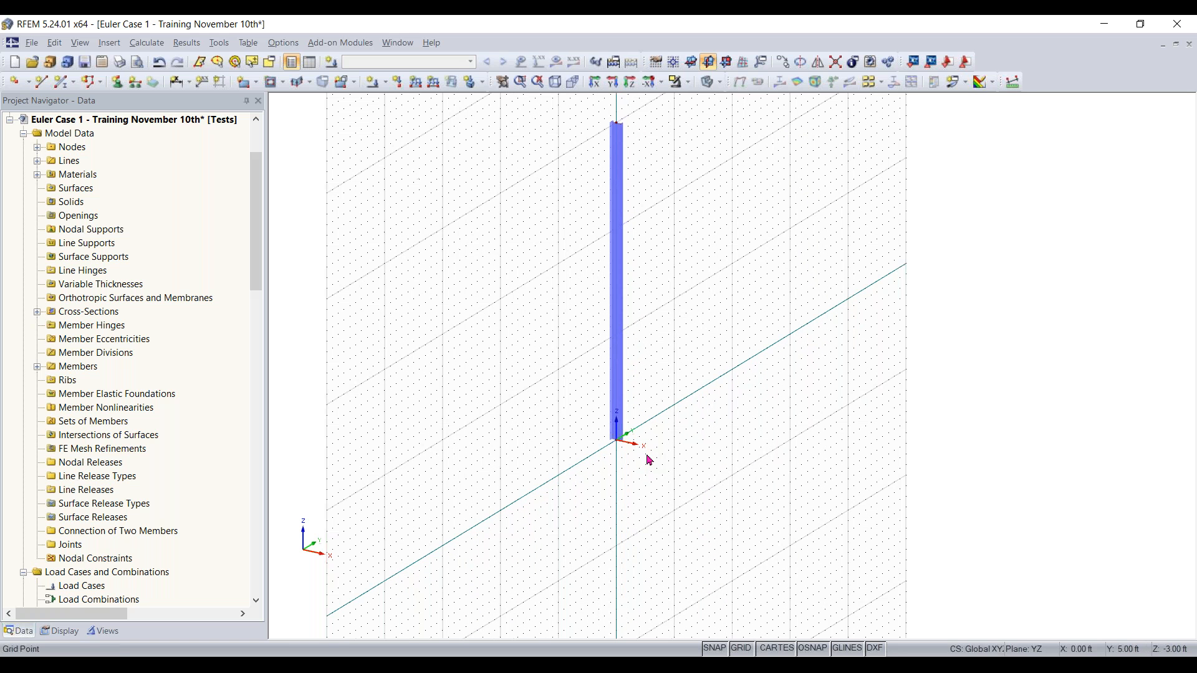
drag(899, 288, 800, 401)
drag(541, 533, 761, 329)
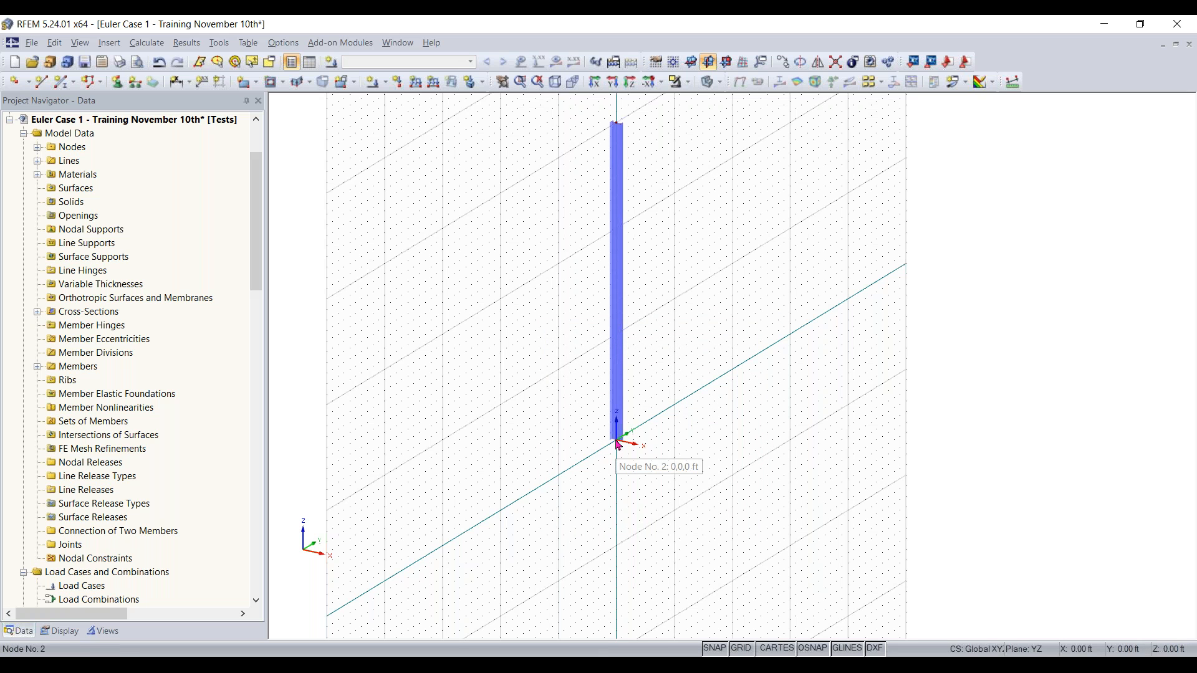
drag(759, 263, 405, 596)
click(604, 535)
drag(506, 540, 866, 271)
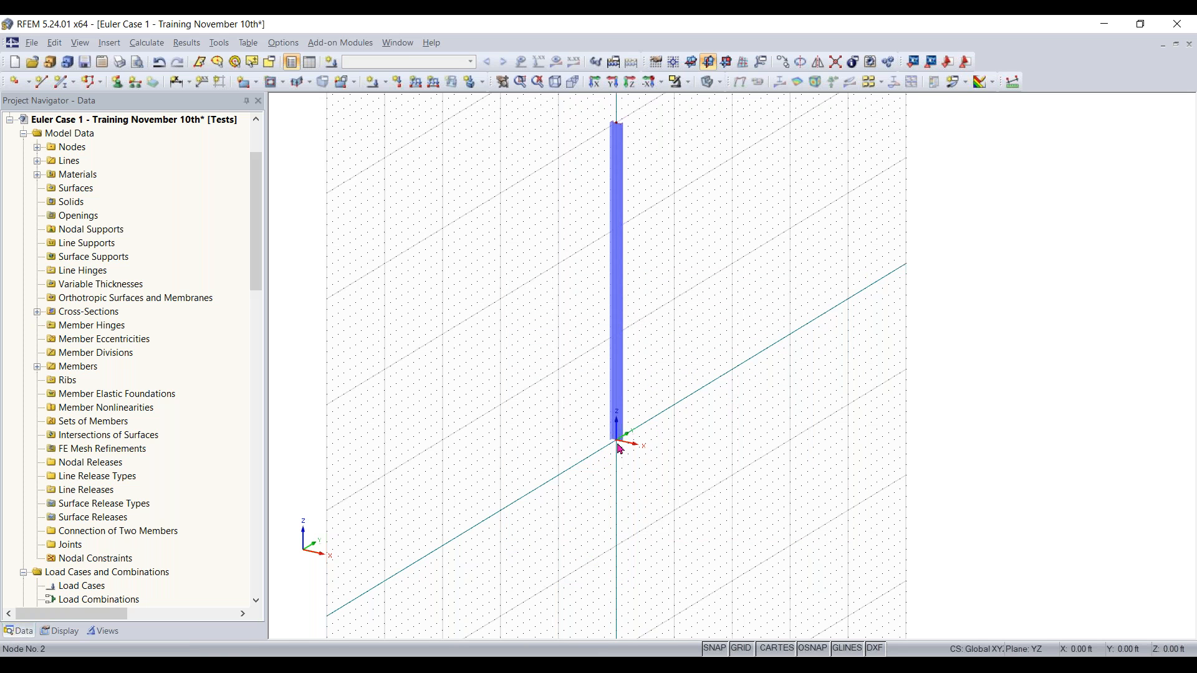
scroll(620, 447, up, 2)
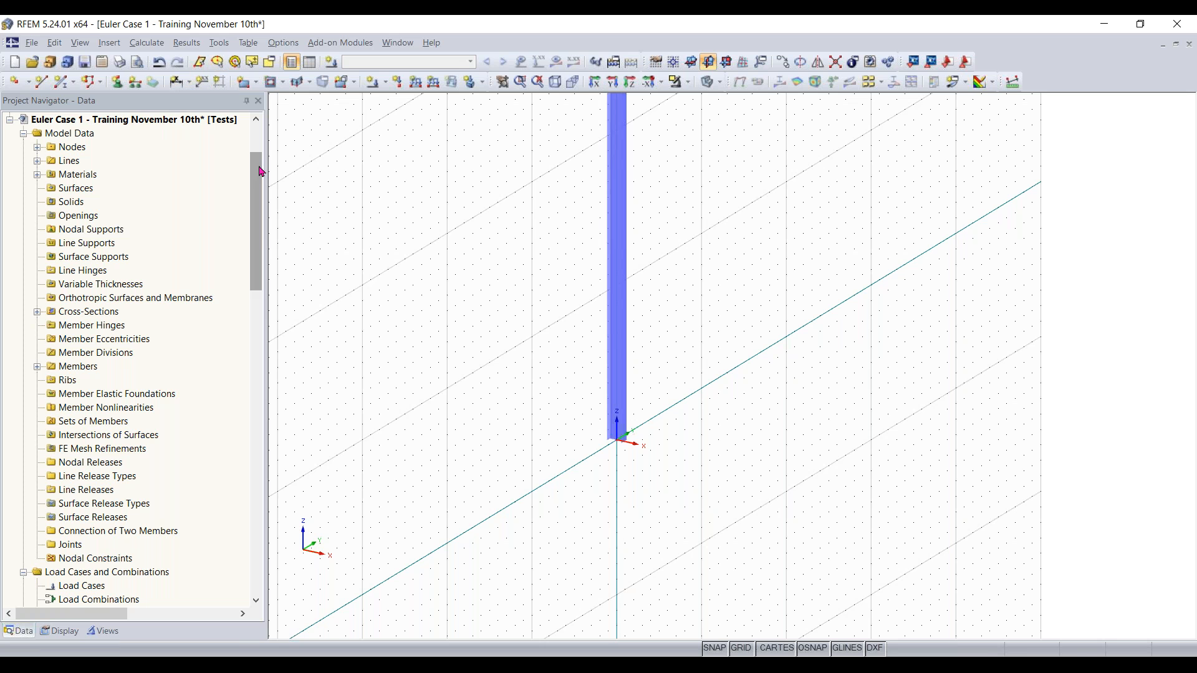
Step: Assign a rigid nodal support to the column's base node at the origin
click(619, 437)
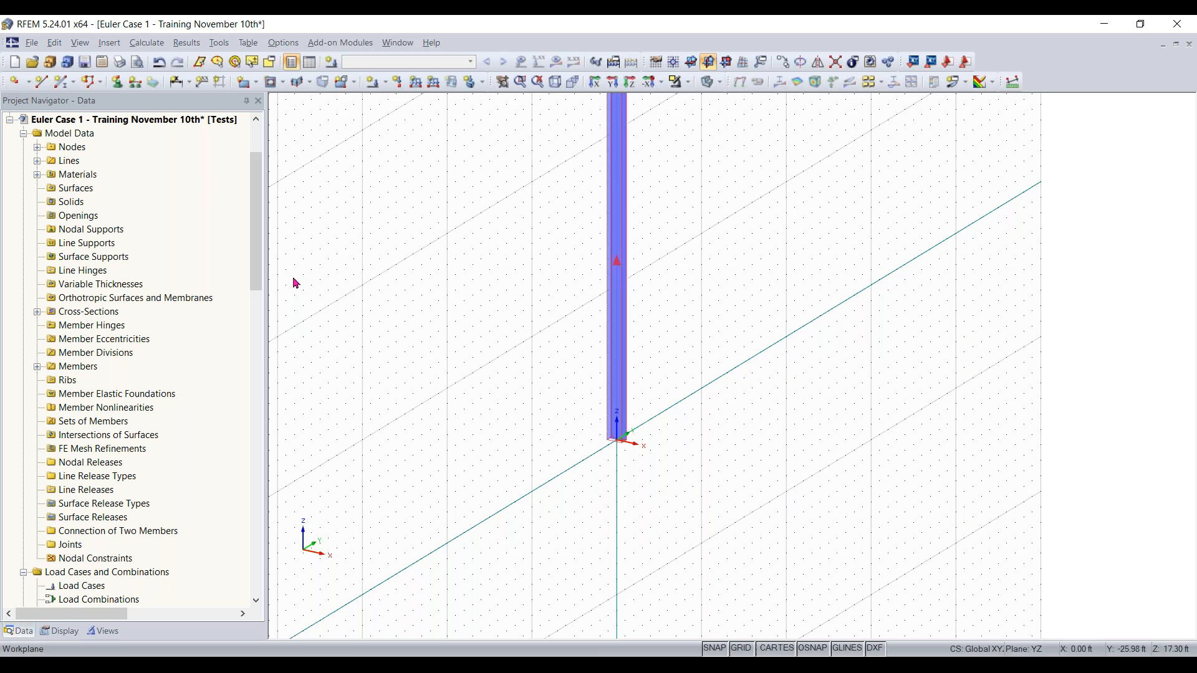
click(116, 82)
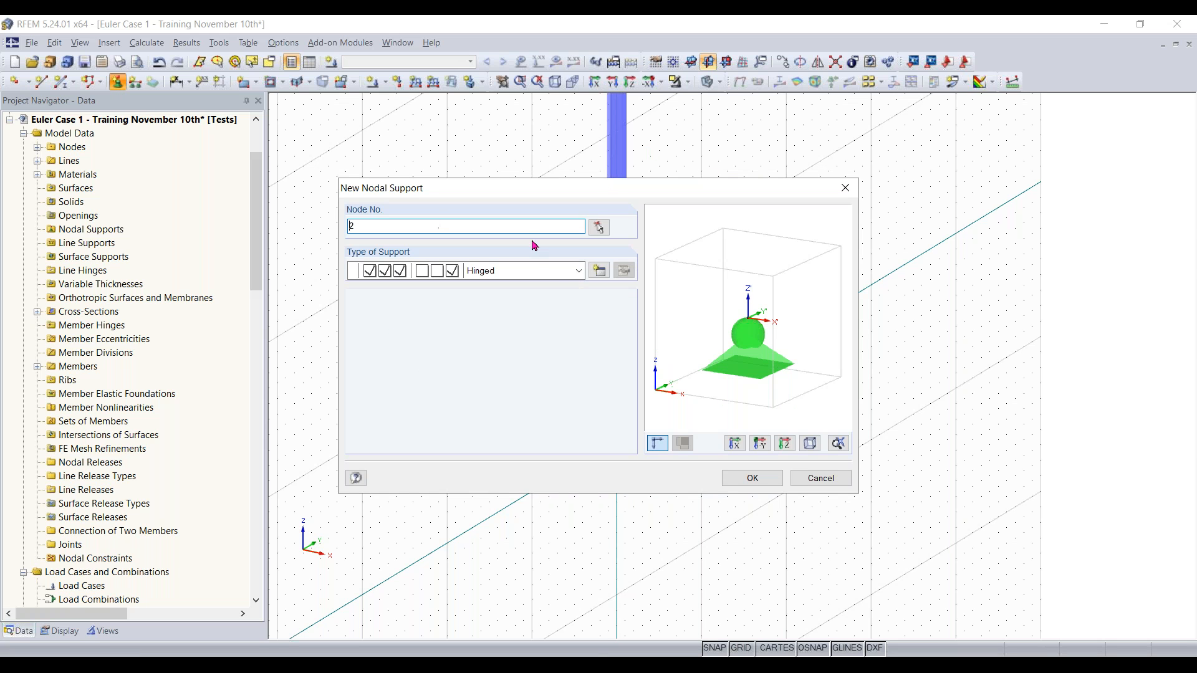
click(577, 276)
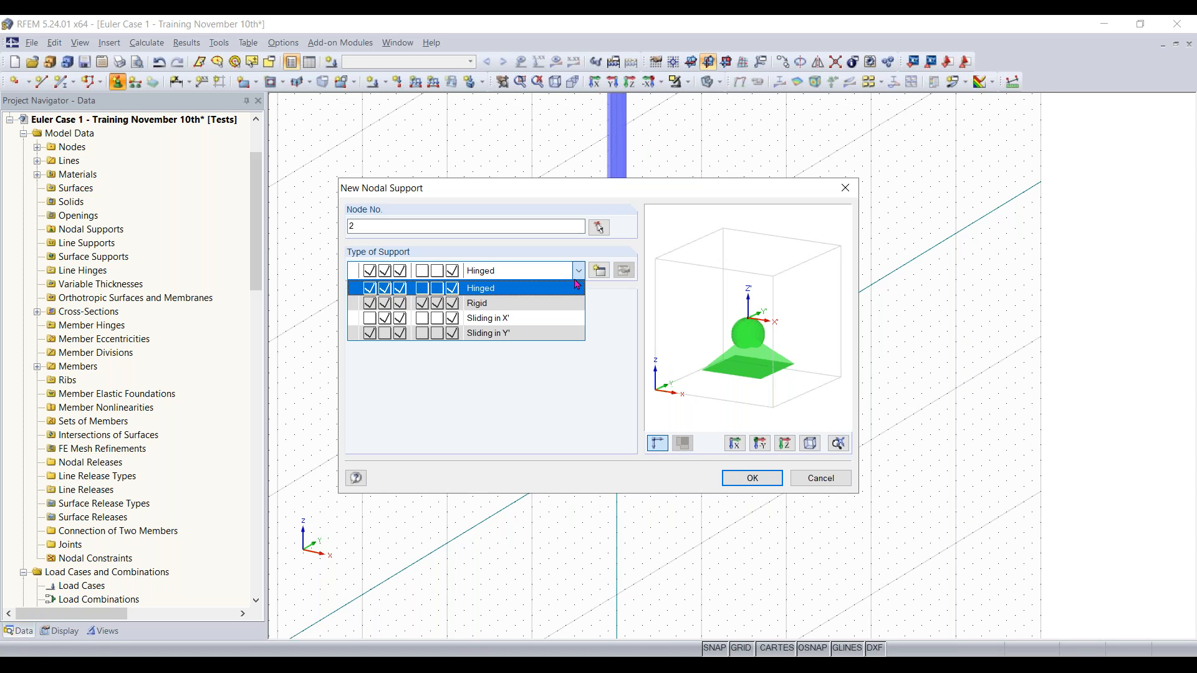
click(554, 304)
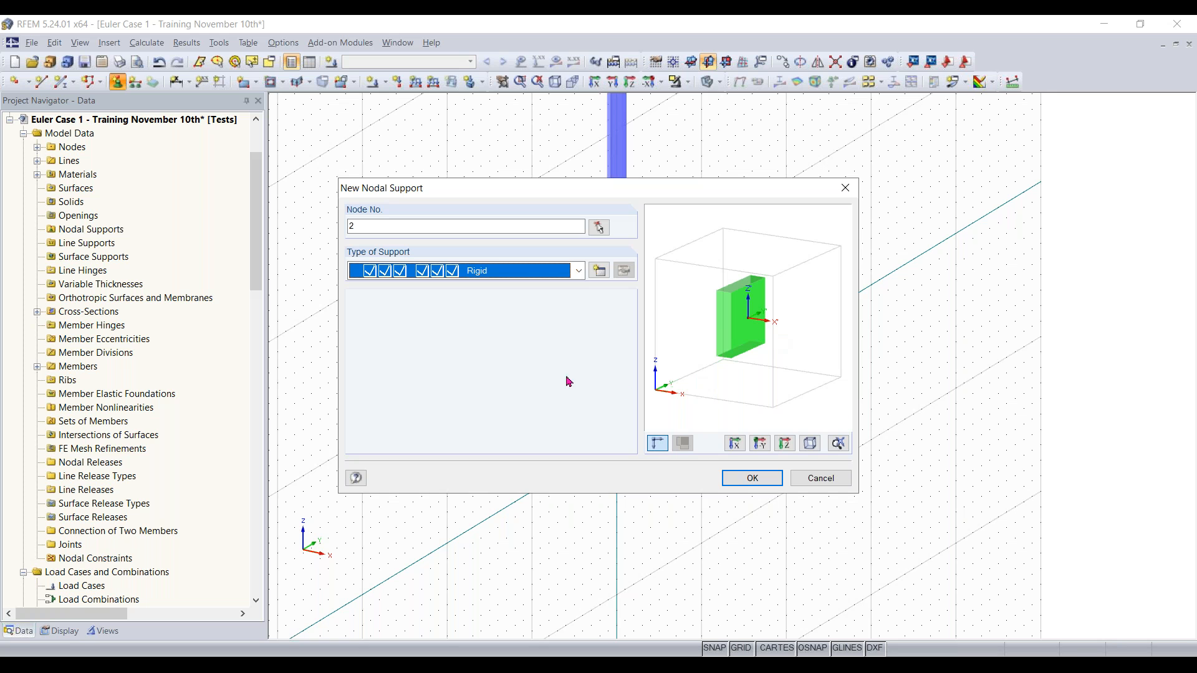
click(753, 478)
scroll(619, 458, up, 3)
scroll(622, 460, up, 3)
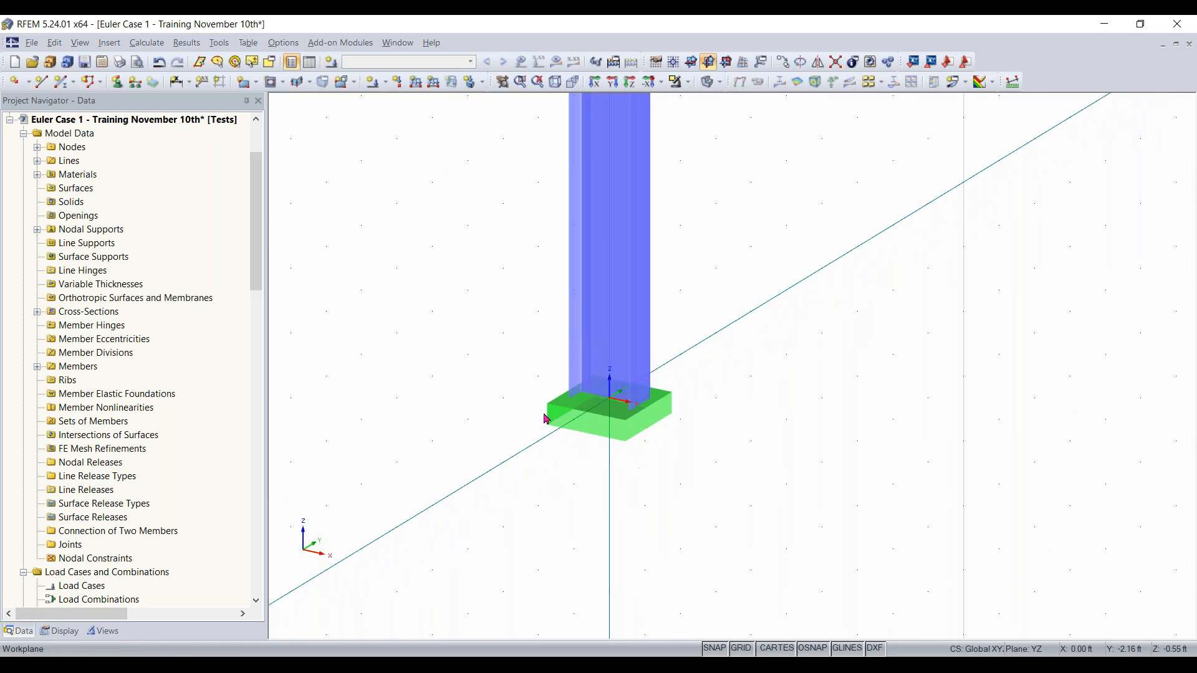
scroll(620, 424, down, 5)
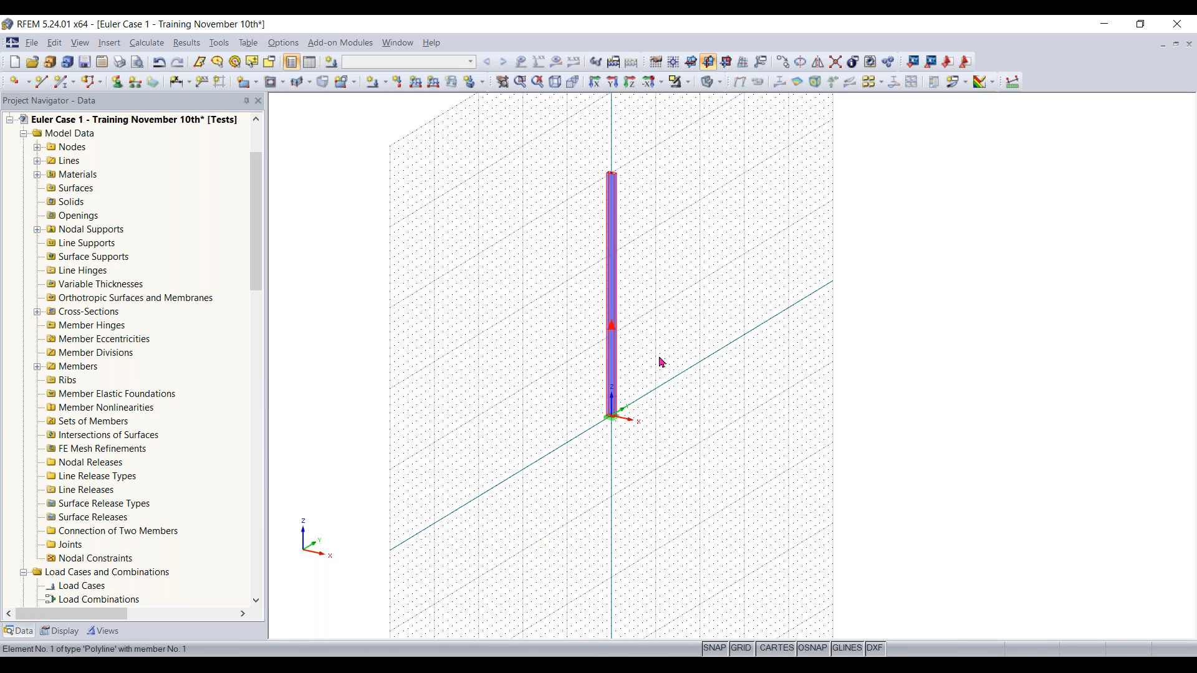
Step: Create load case LC1 described as "Test - Dead load" in the Dead category with self-weight inactive, as the basis for a nodal load
scroll(659, 370, up, 1)
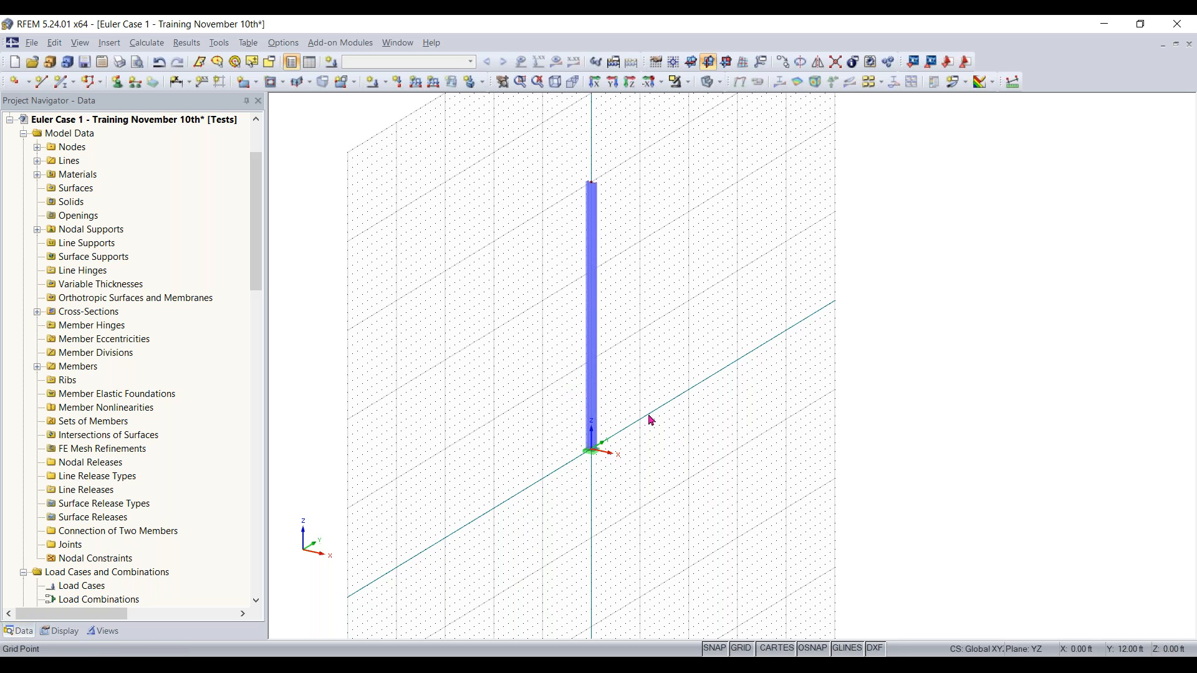
scroll(652, 420, up, 2)
middle_drag(651, 425, 681, 454)
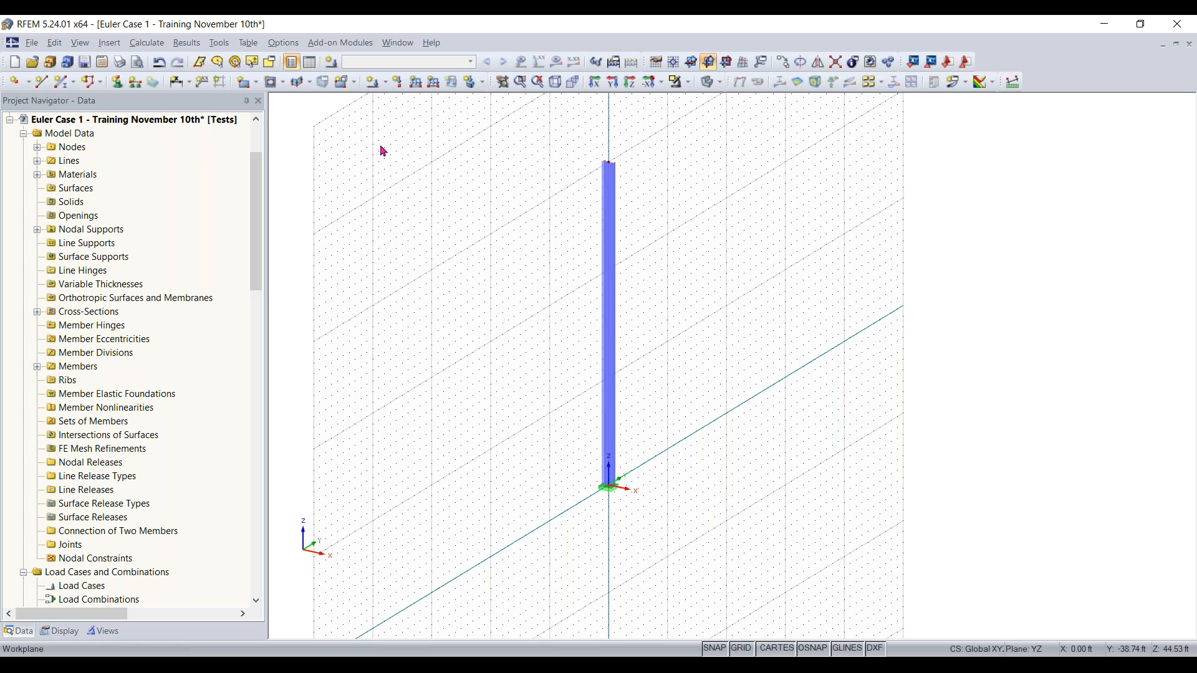
scroll(545, 198, down, 2)
middle_drag(546, 200, 535, 262)
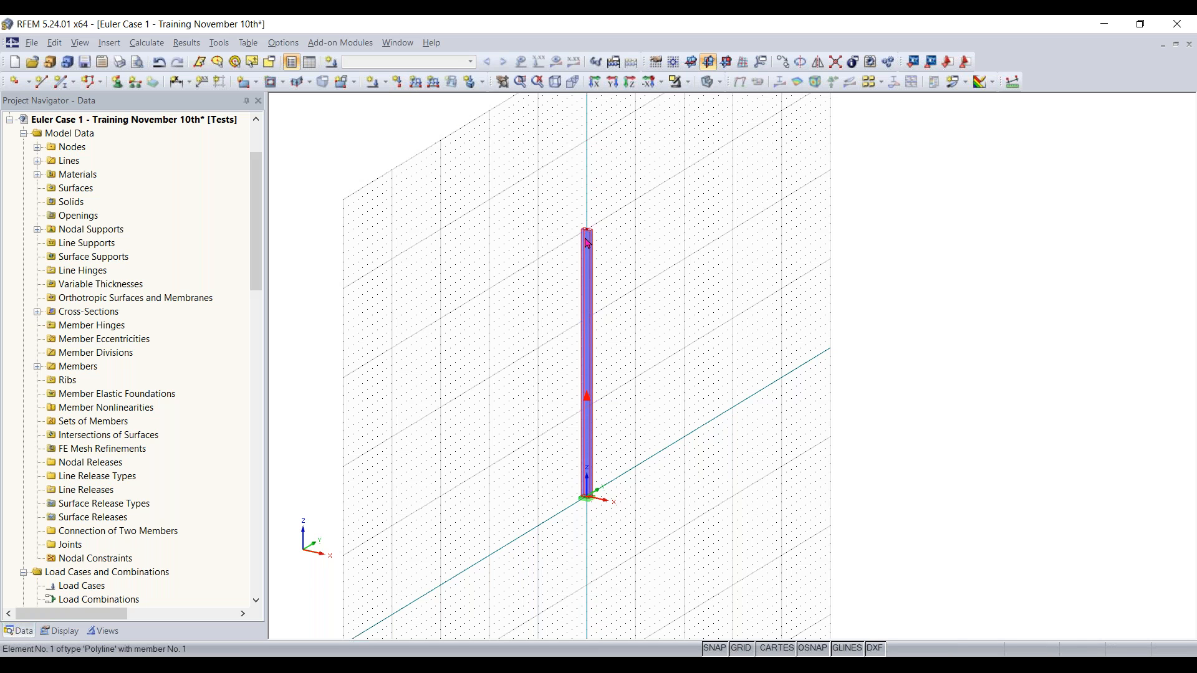
click(399, 82)
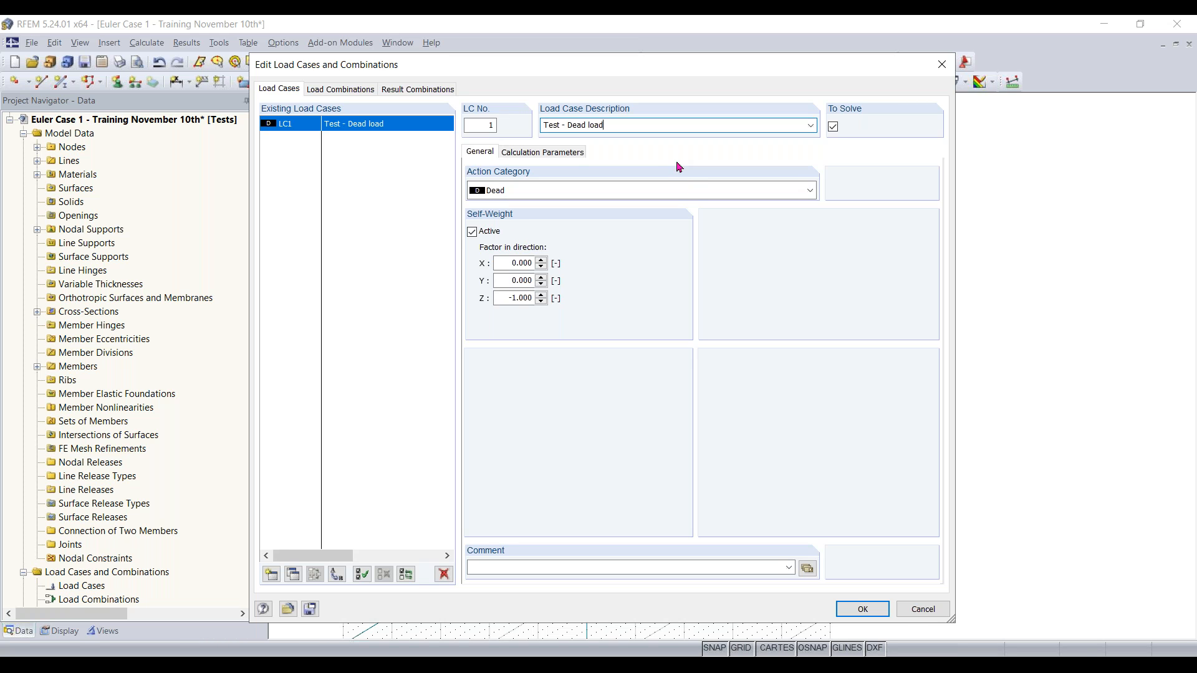
click(481, 236)
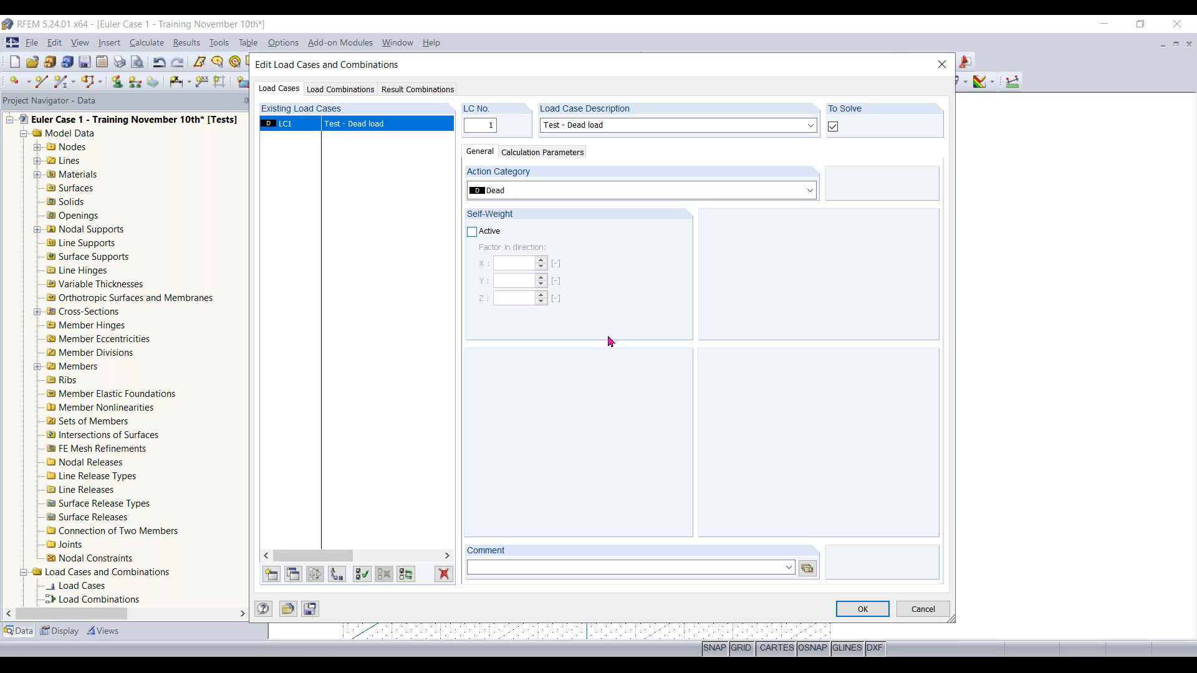
click(860, 609)
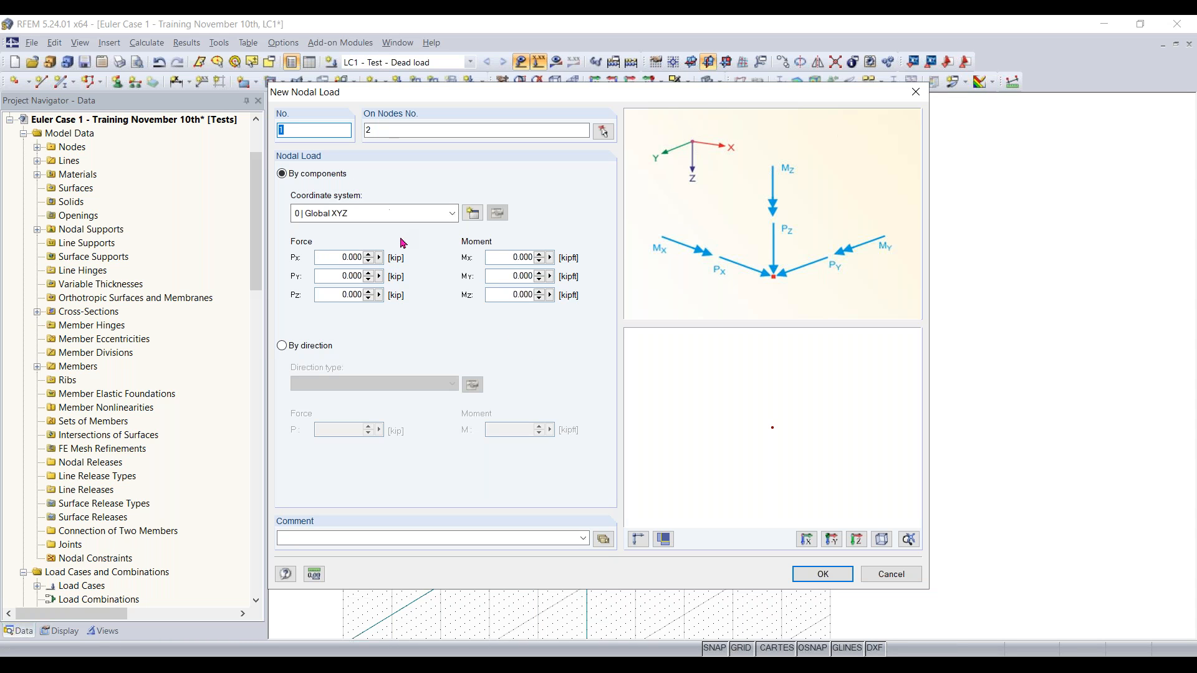
Step: Apply a nodal load to the column's base node (node 2) in Global XYZ with PX 2 kip and PZ -5 kip
click(340, 295)
text(-5)
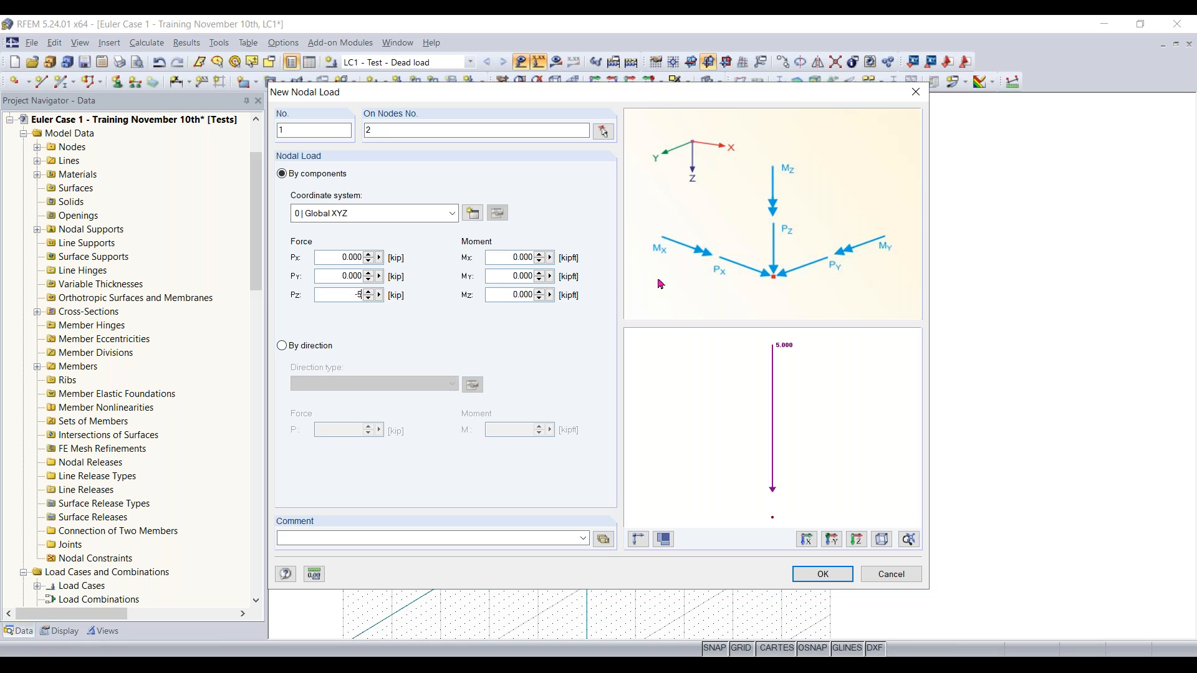
click(335, 256)
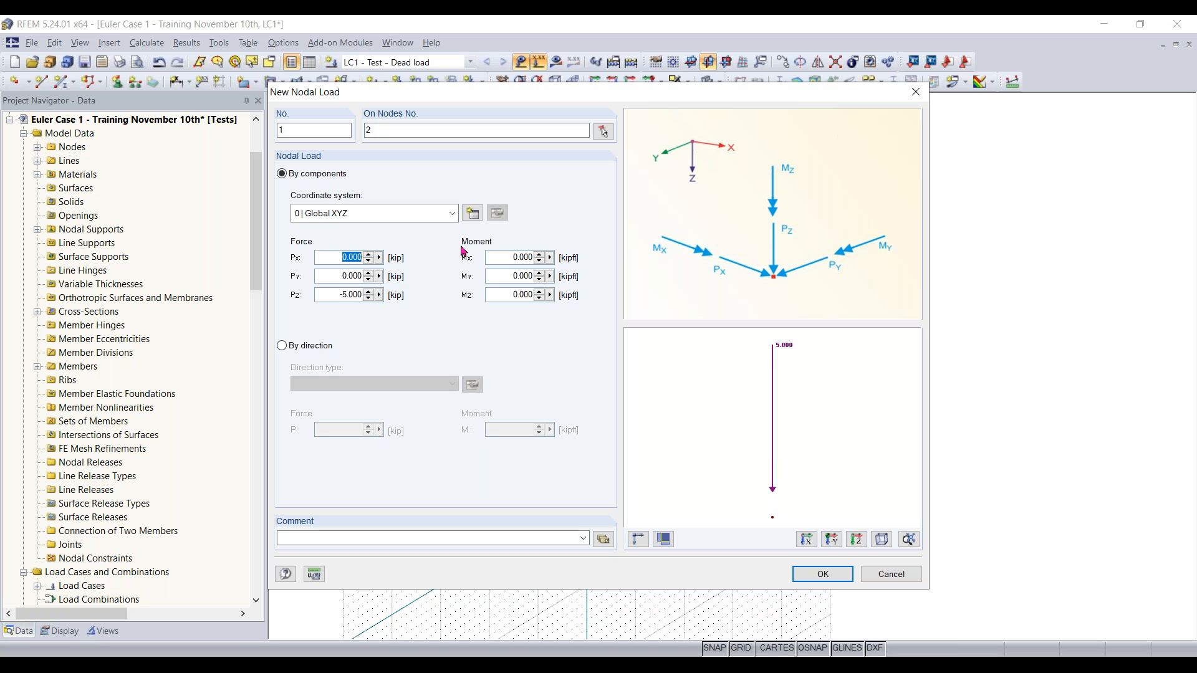
text(2)
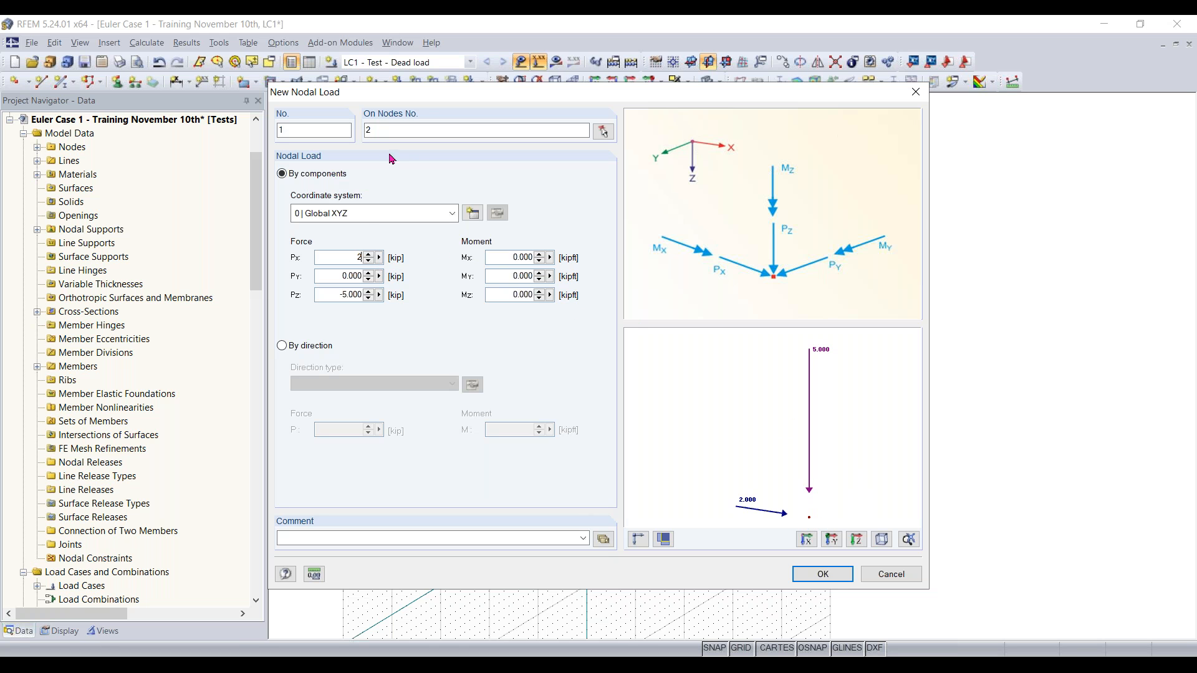
click(826, 572)
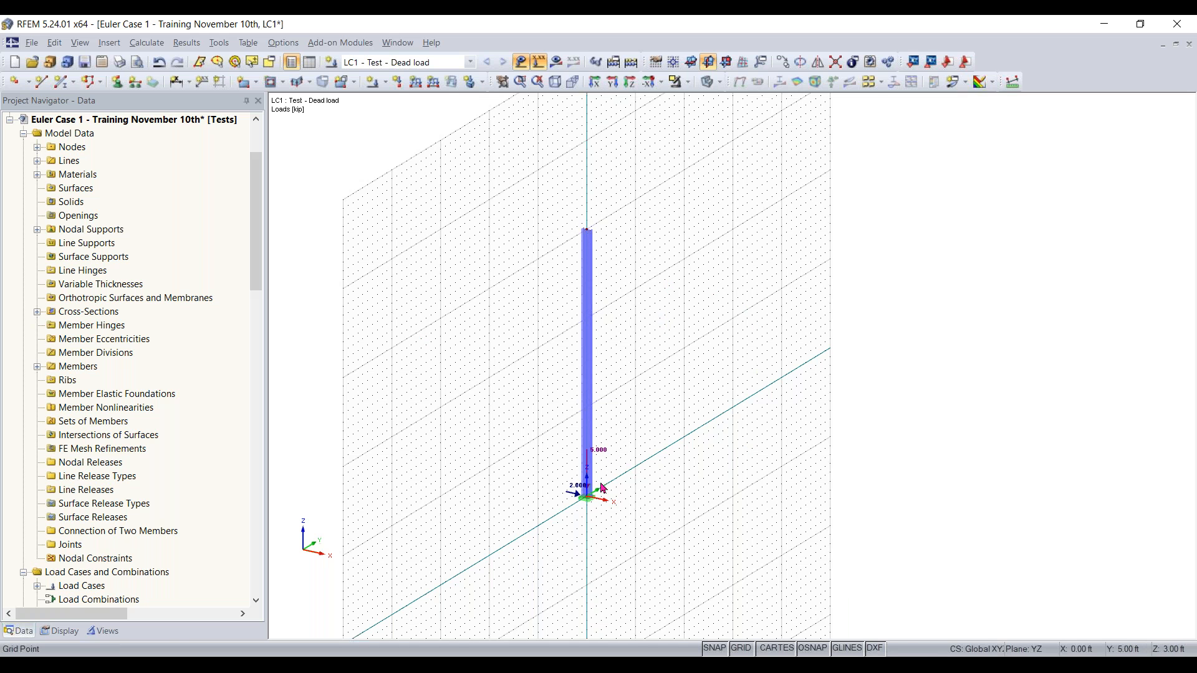
Step: Undo the nodal load placed at the column base and restore it
scroll(578, 522, up, 2)
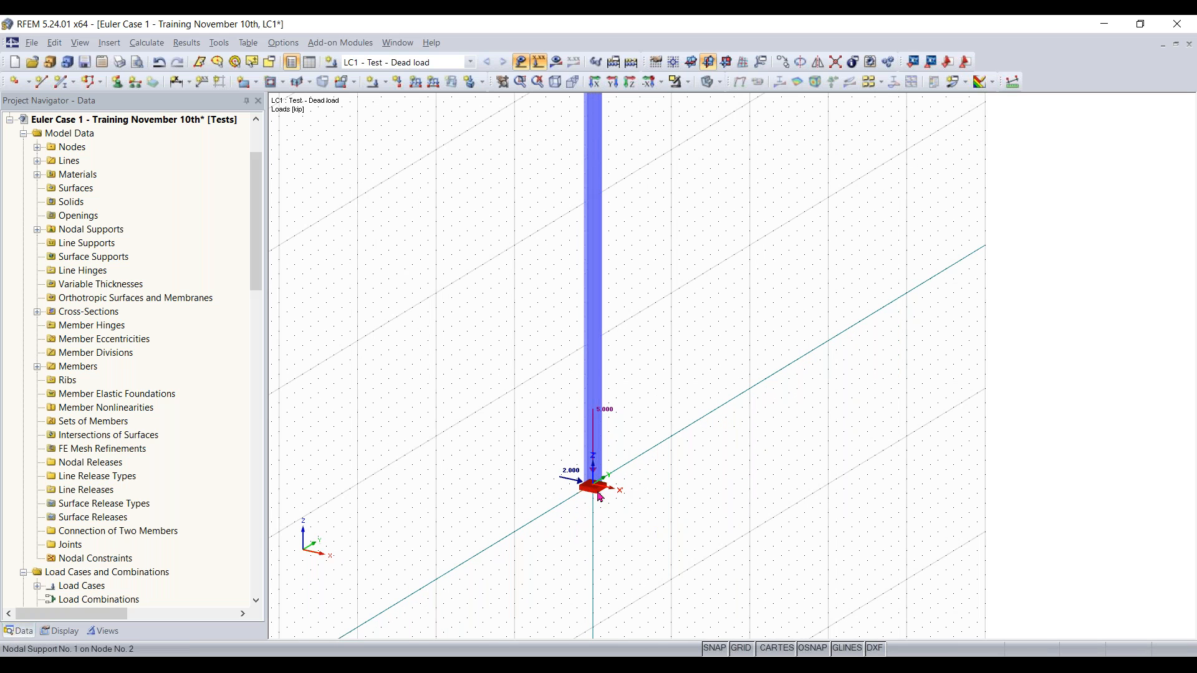
scroll(681, 395, down, 3)
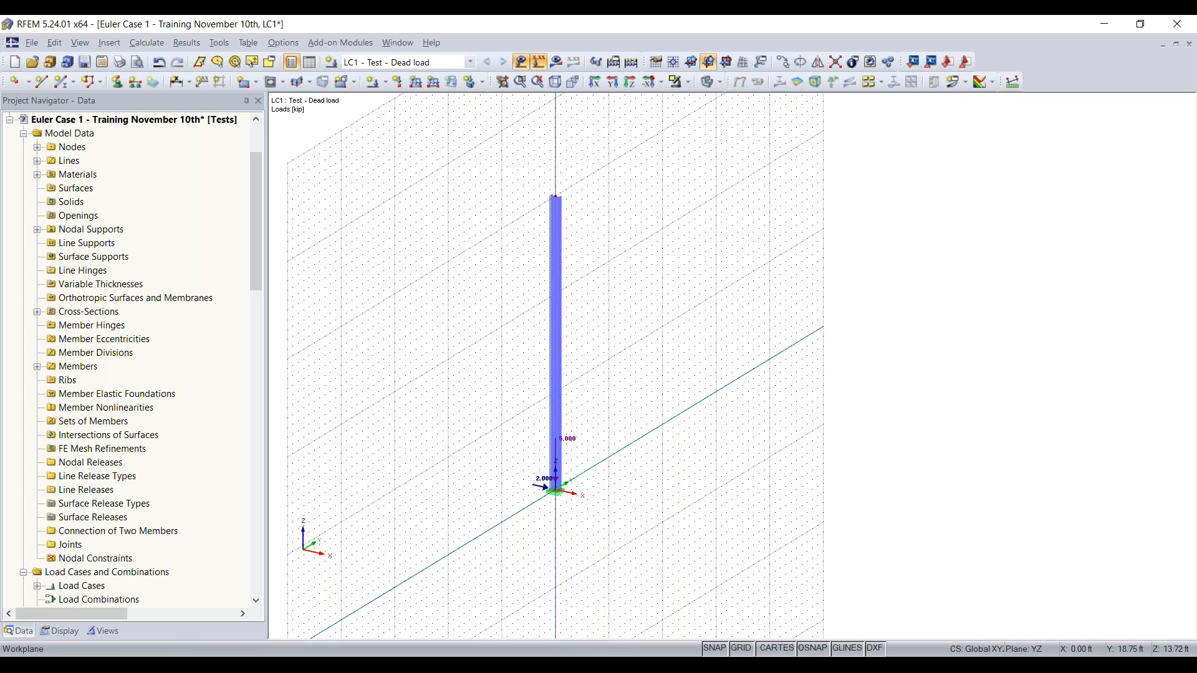
key(ctrl+z)
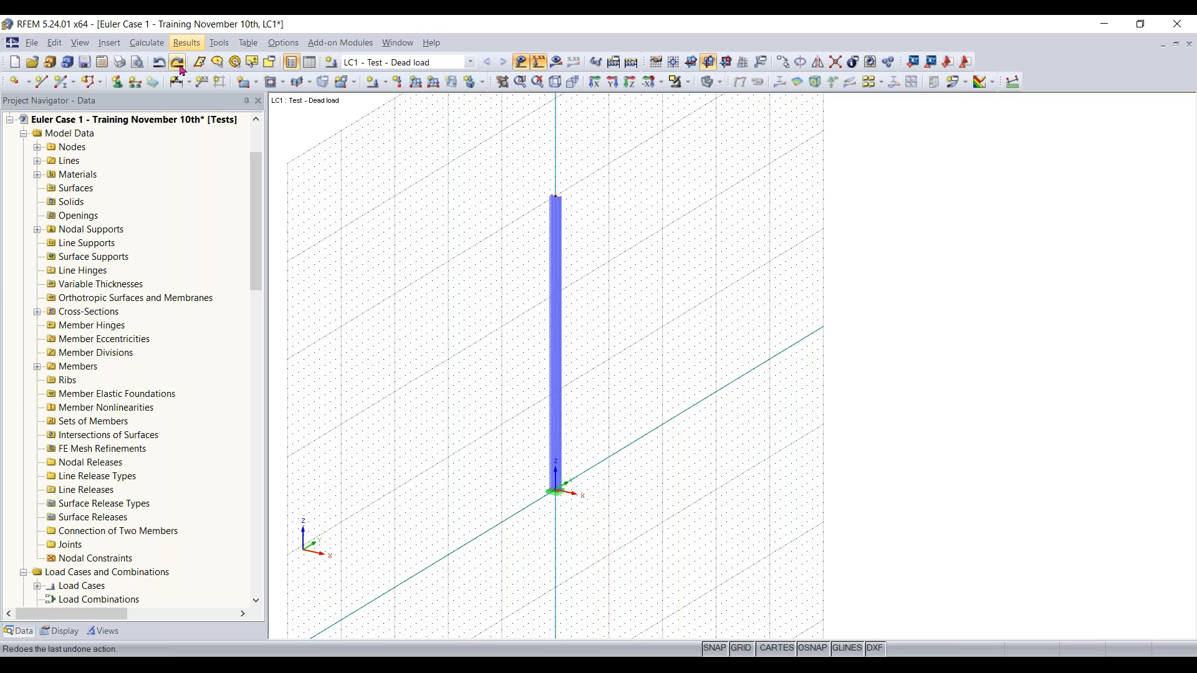
key(ctrl+y)
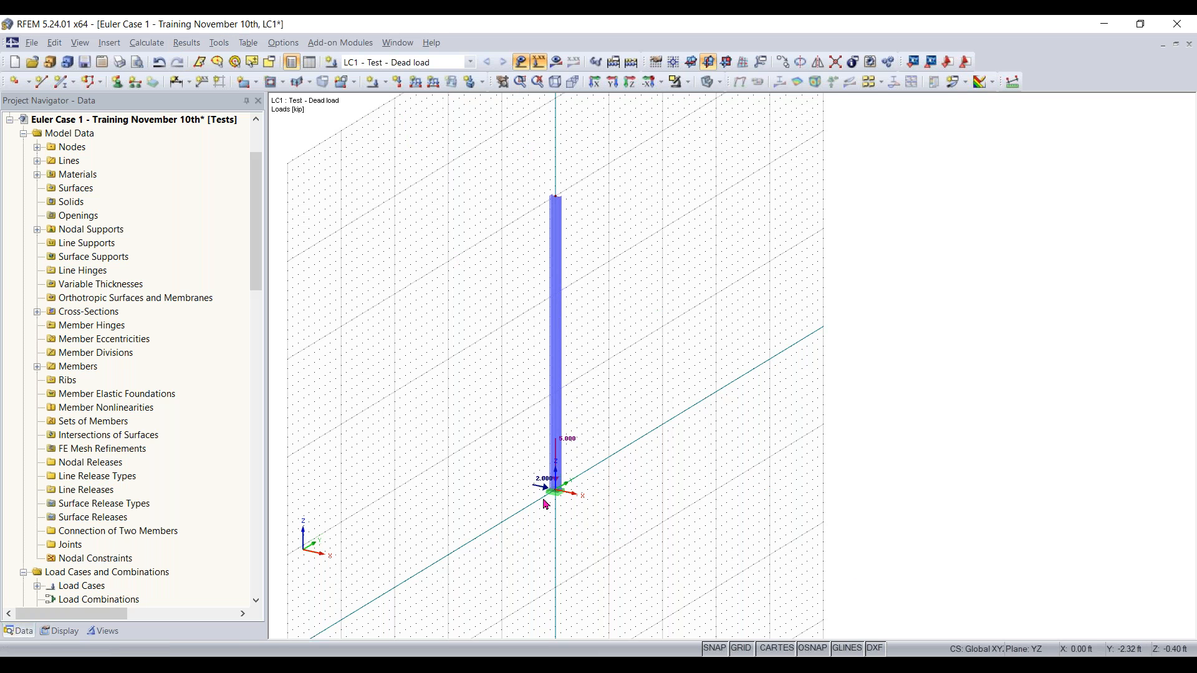
Step: Copy the nodal load from the base to the column's top node and delete the load left at the base
scroll(537, 484, up, 2)
scroll(538, 484, down, 3)
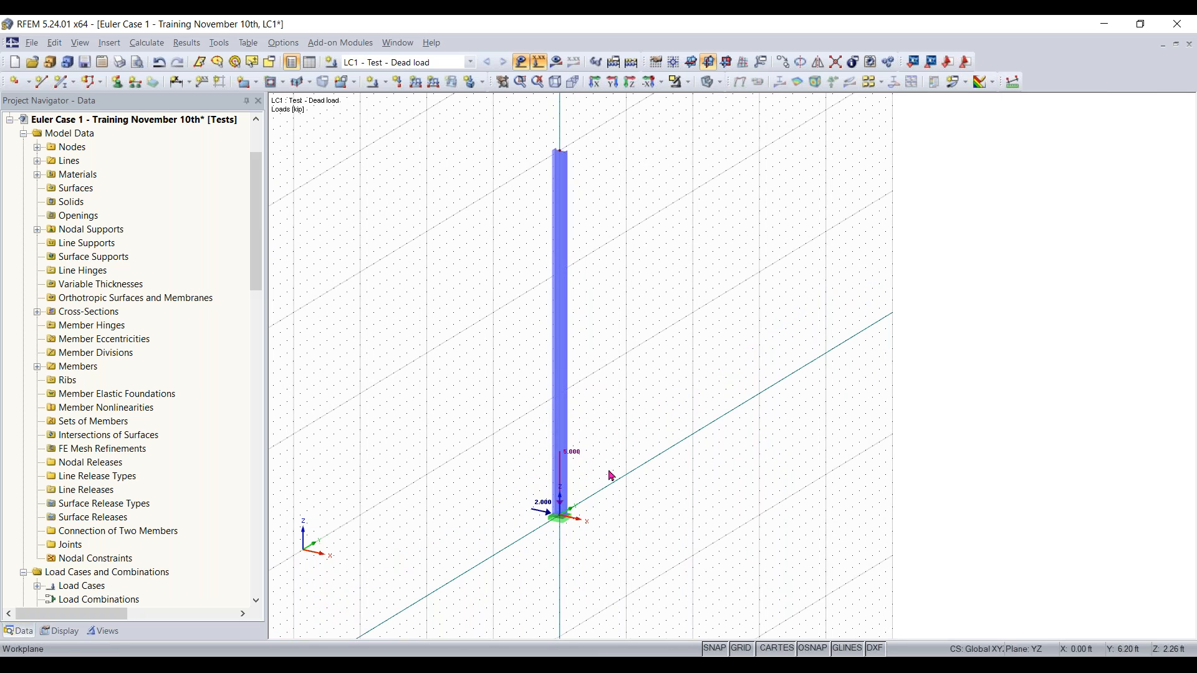
drag(540, 523, 560, 149)
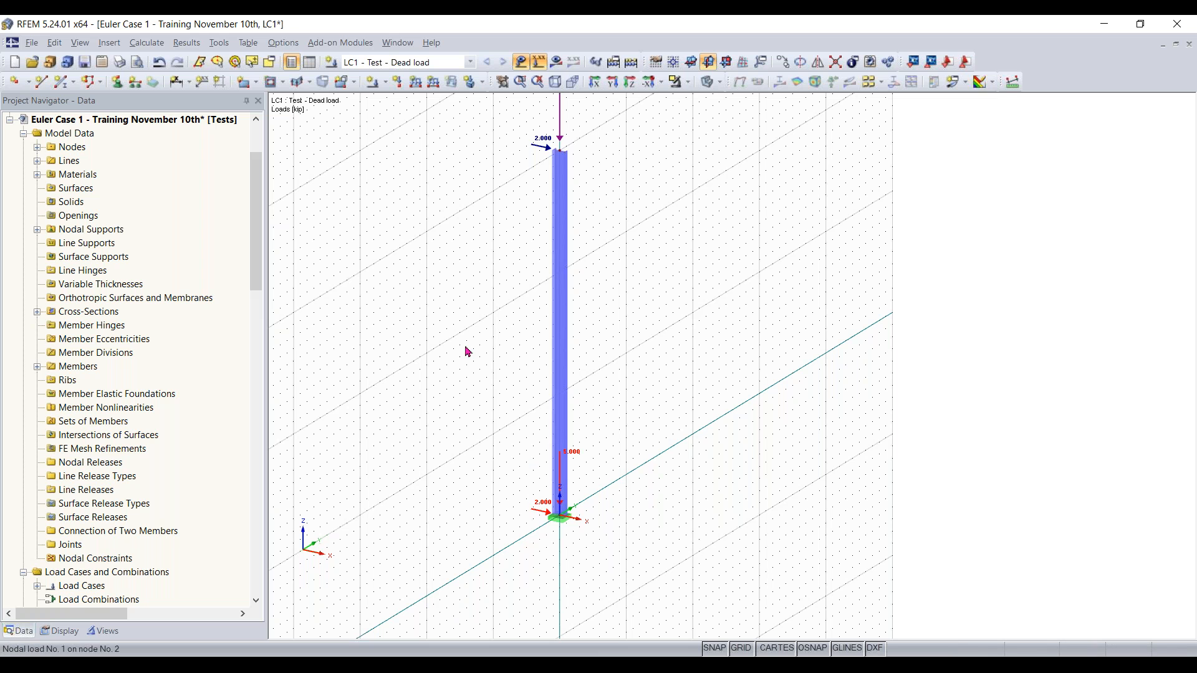
key(Delete)
scroll(493, 360, down, 1)
middle_drag(483, 371, 464, 411)
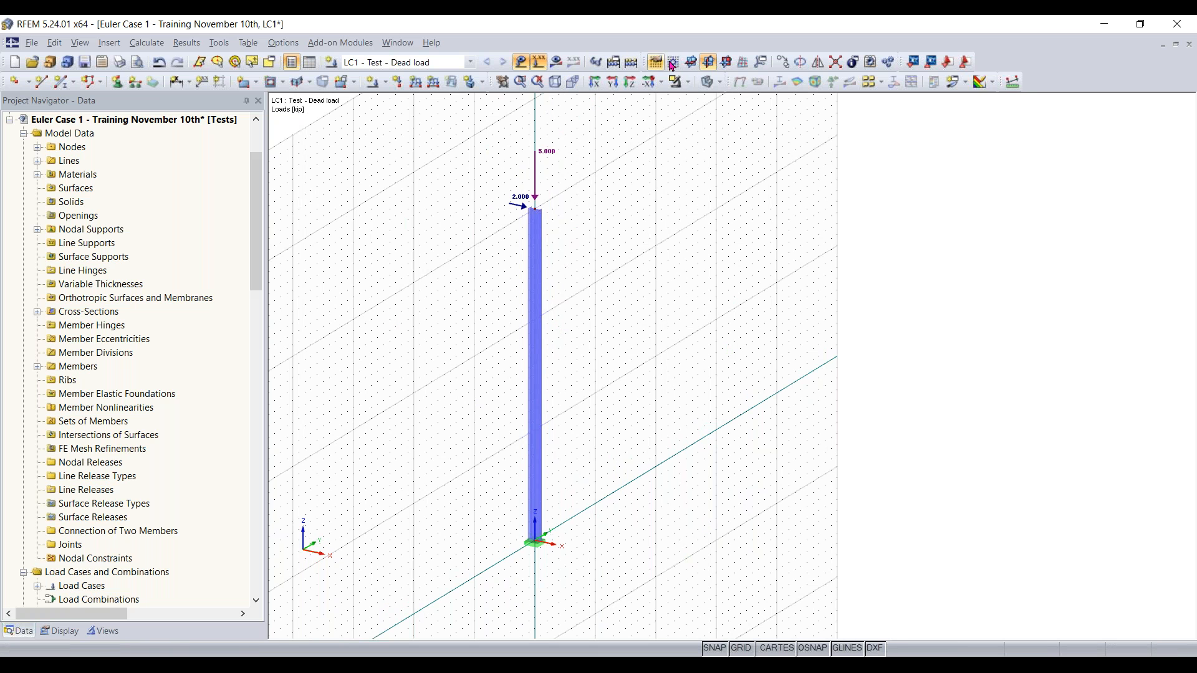
Step: Set the work plane to XY and calculate LC1 to display its global deformations
click(691, 61)
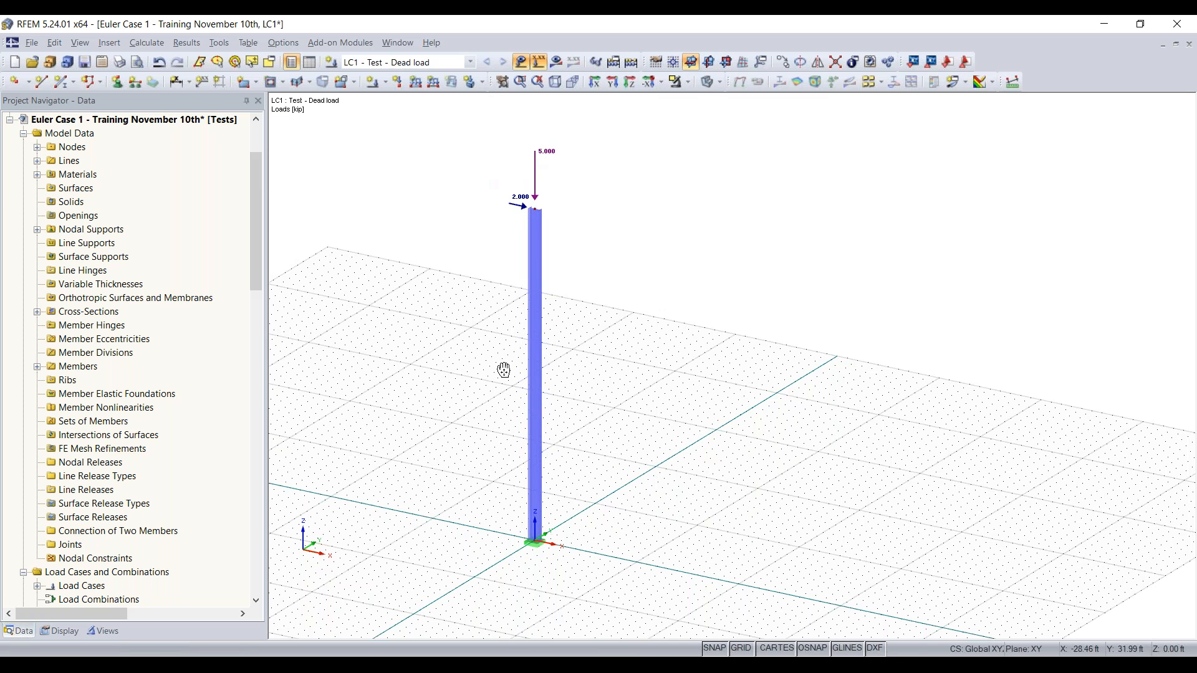
middle_drag(464, 359, 532, 365)
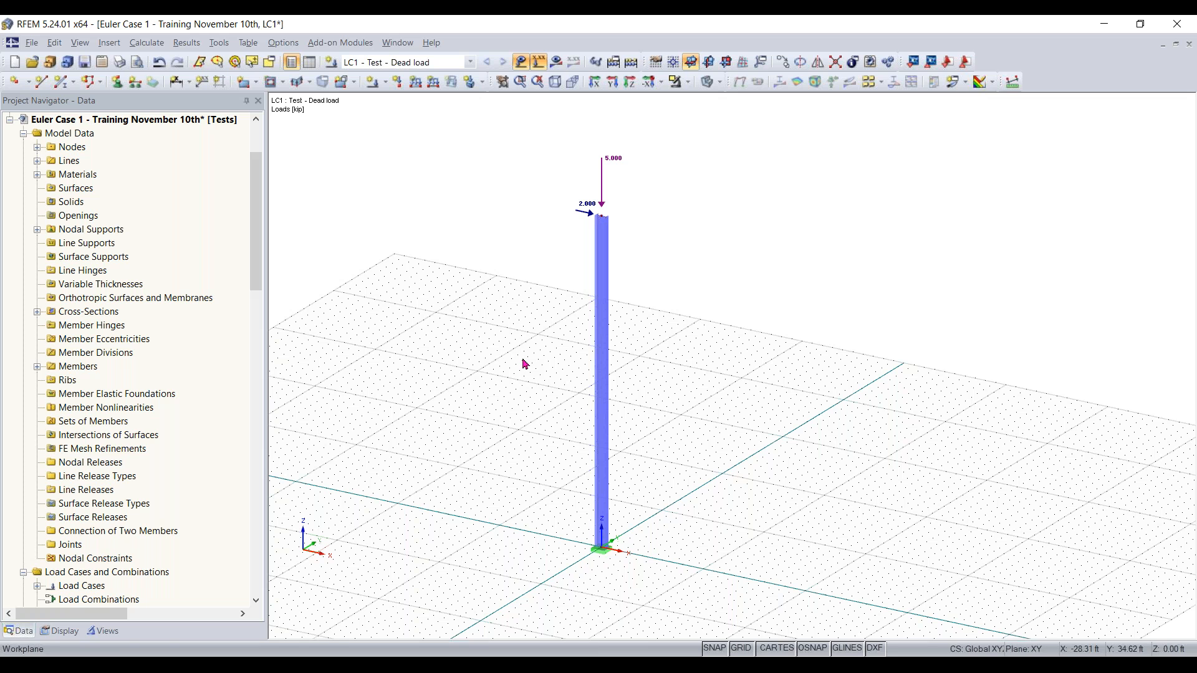
click(631, 61)
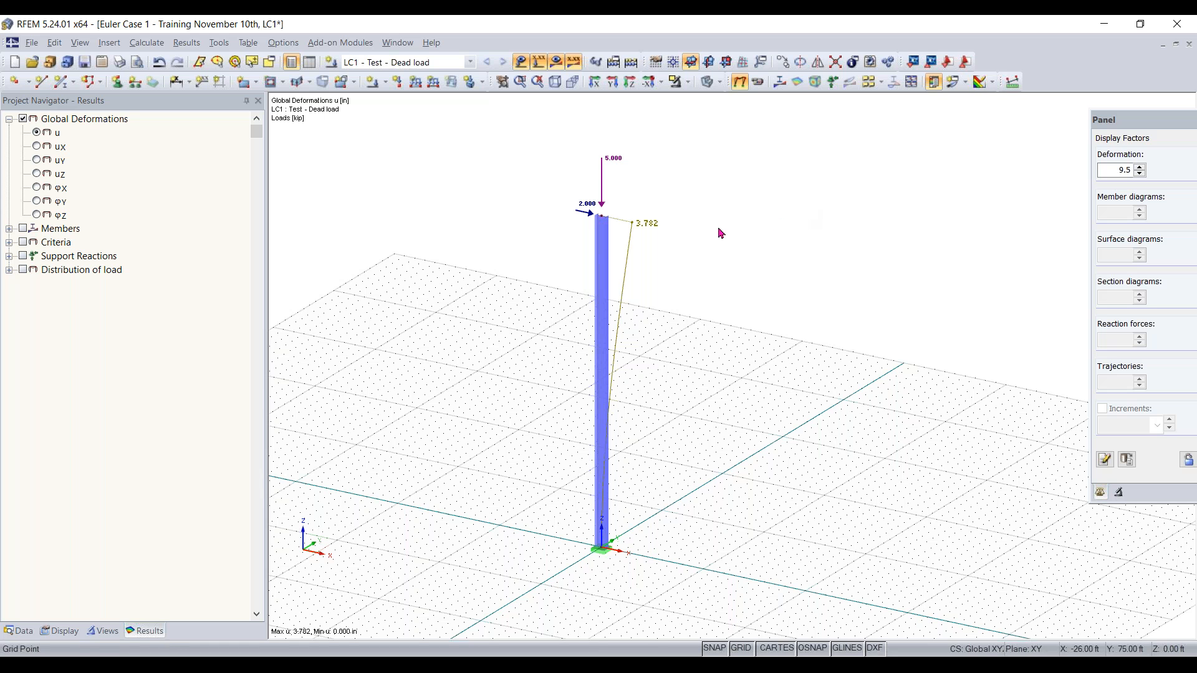
Step: Display the member's My internal force diagram for LC1 and examine it along the column in the Y-direction view
click(23, 229)
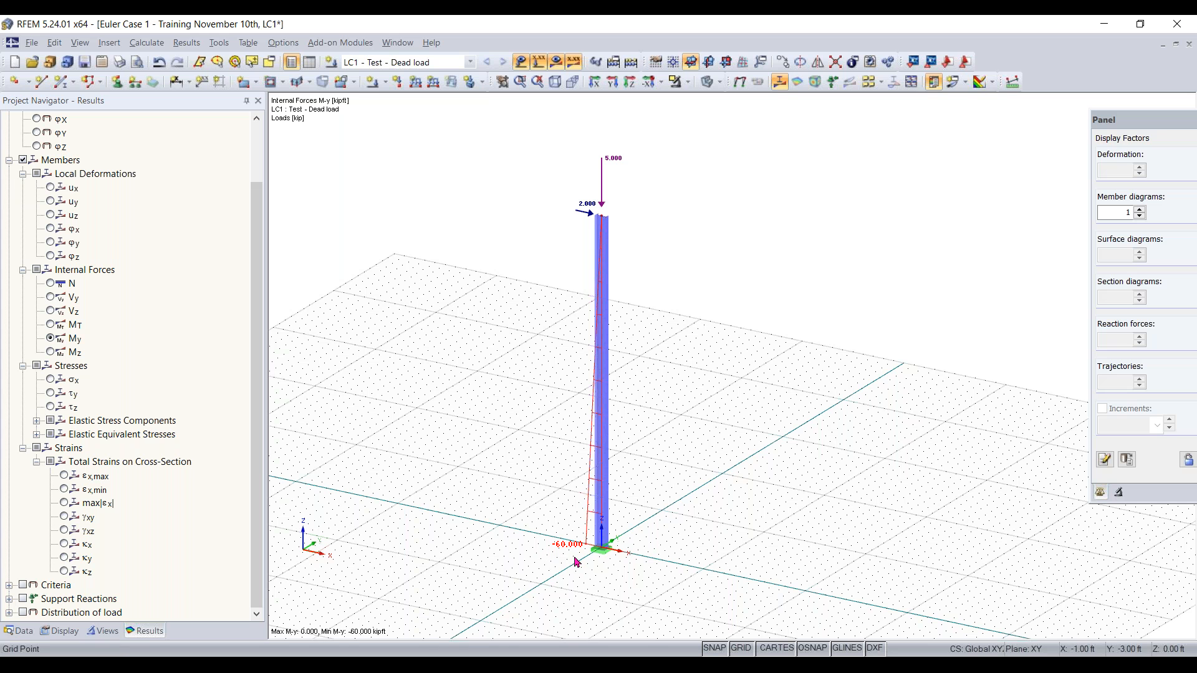
ctrl+middle_drag(576, 562, 578, 506)
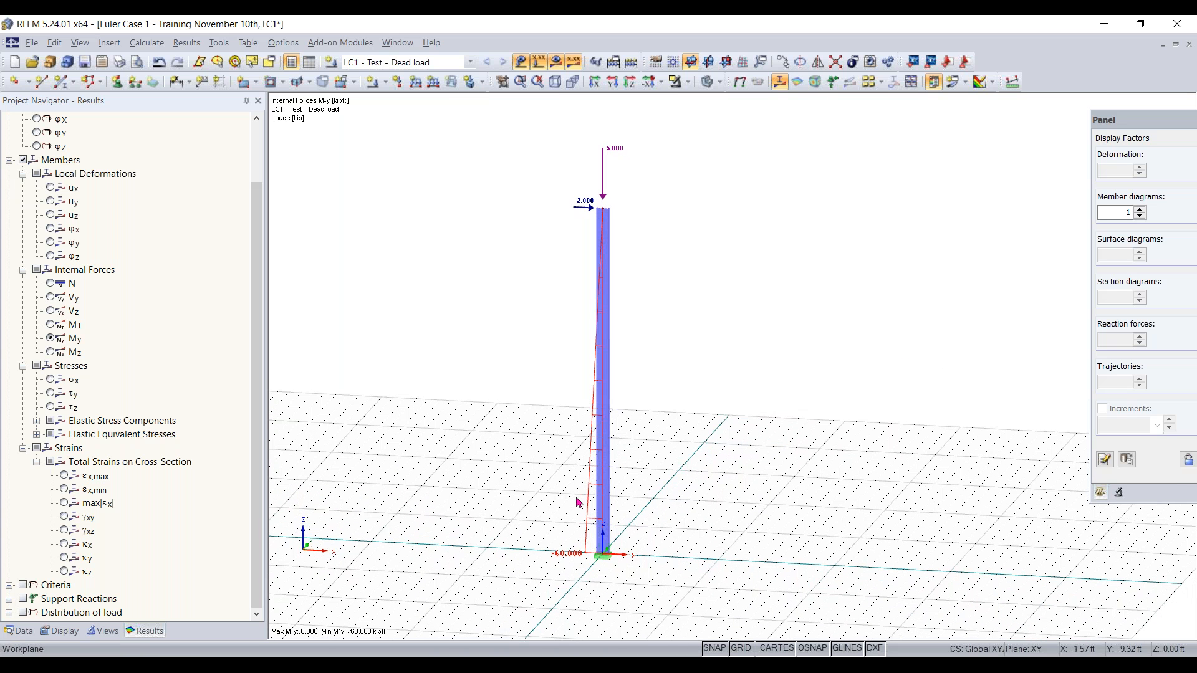
scroll(588, 565, up, 3)
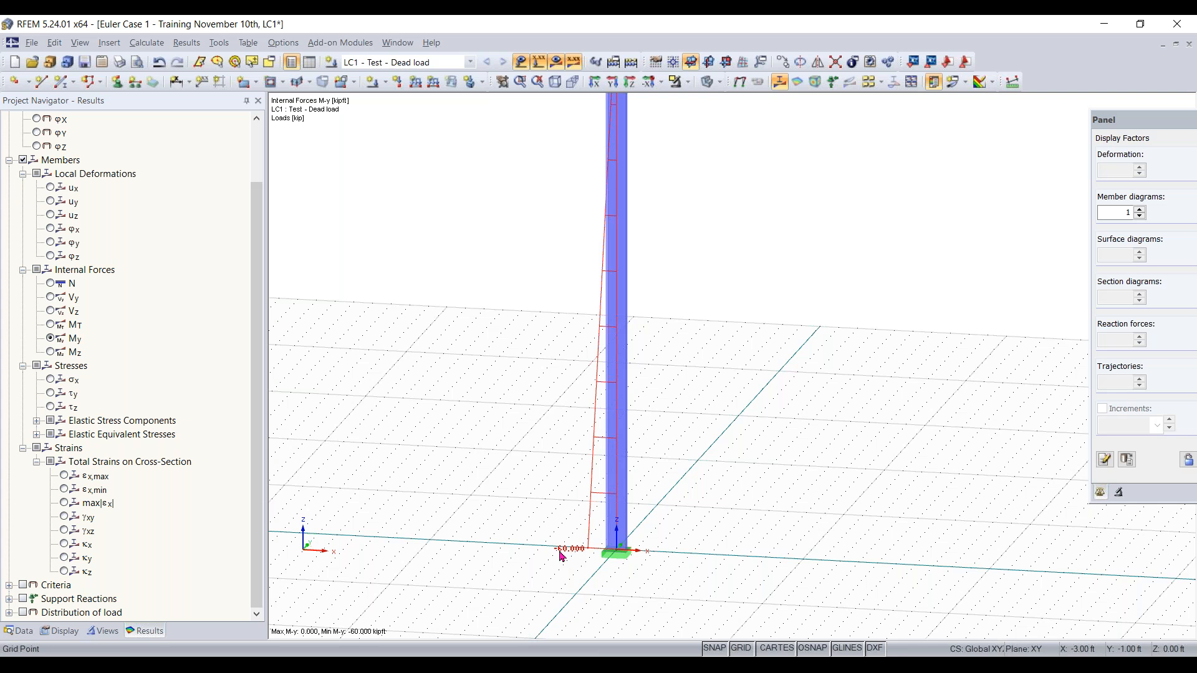
mouse_move(681, 366)
middle_down()
mouse_move(728, 261)
mouse_move(667, 378)
middle_up()
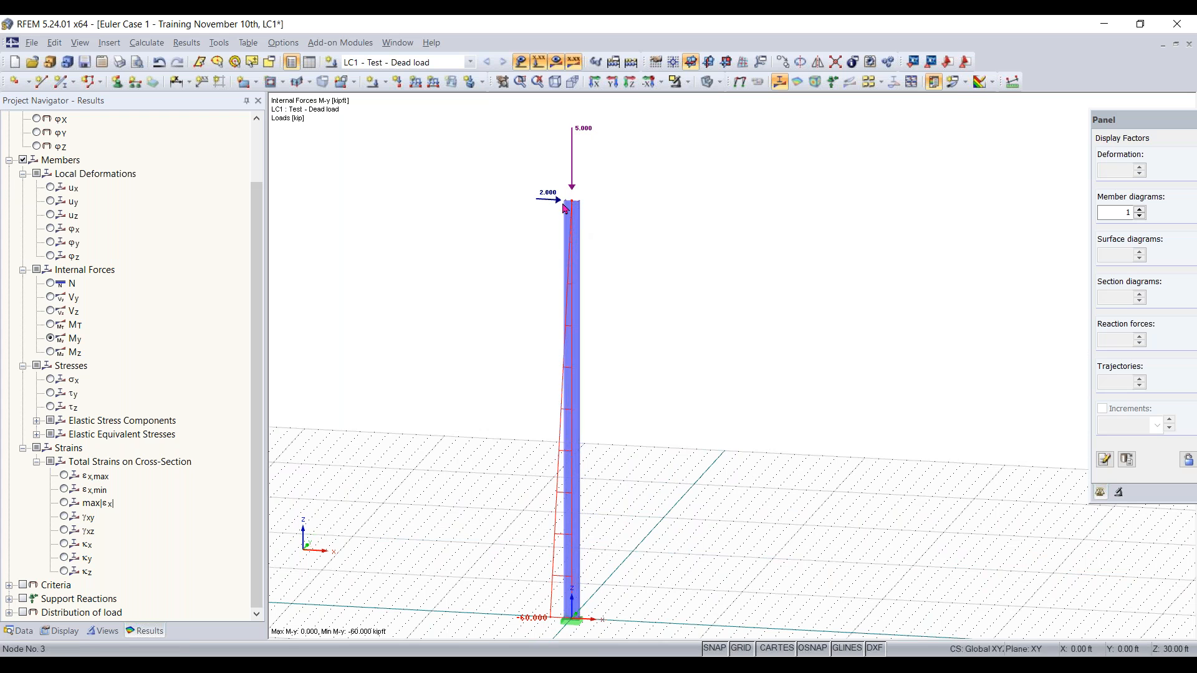
scroll(164, 245, up, 2)
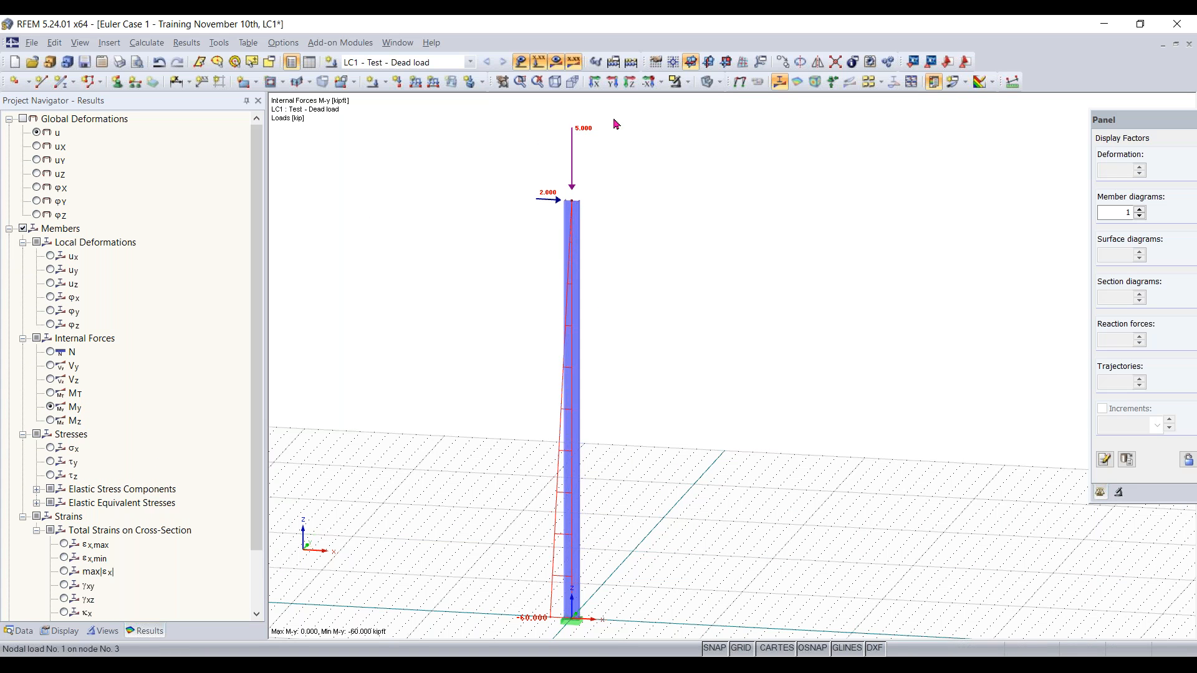
click(595, 83)
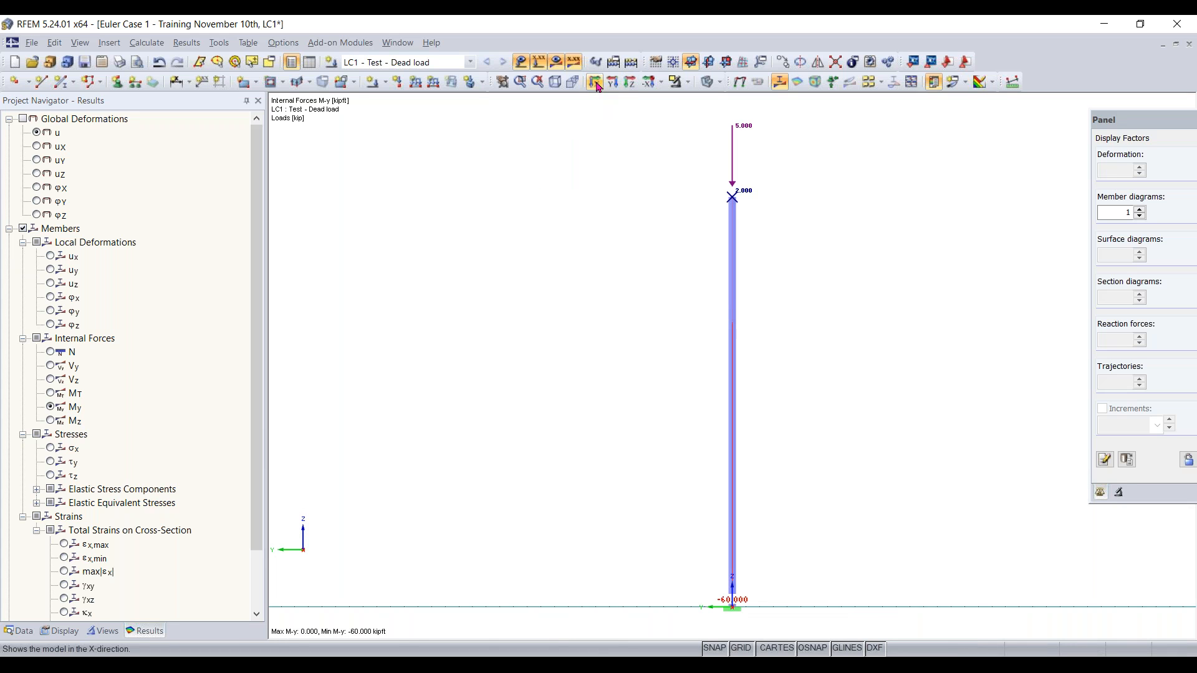
click(598, 86)
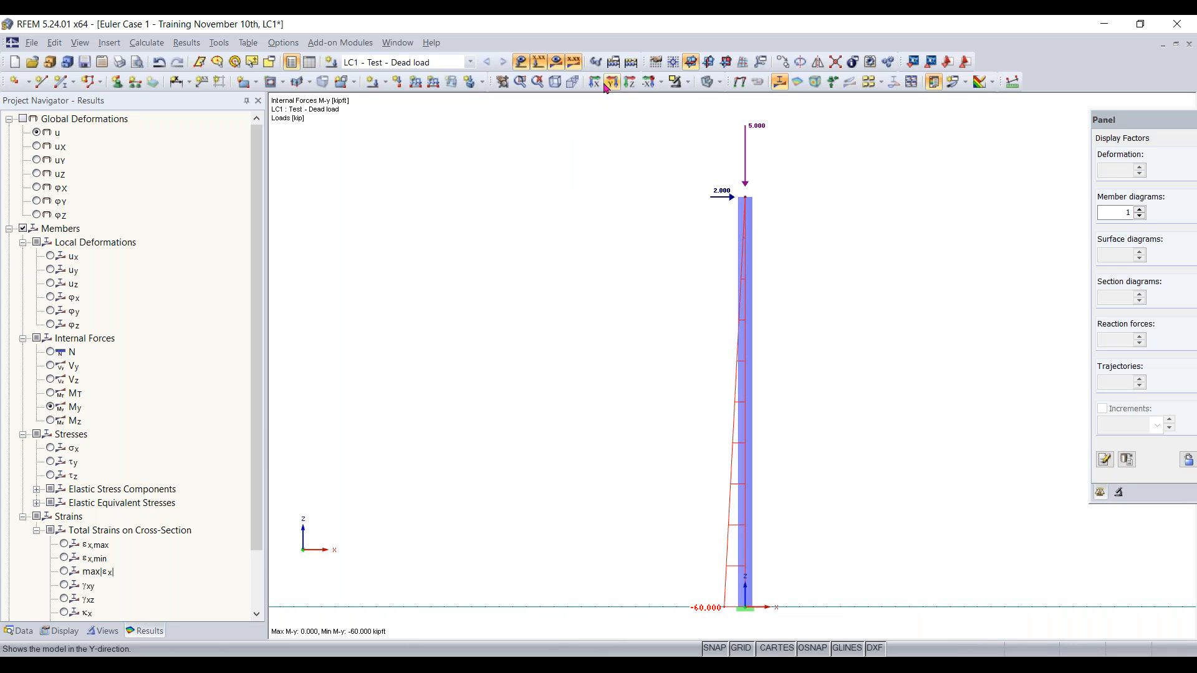
Step: Display the global deformation uX of the column and examine it in the Y-direction view
click(604, 87)
click(22, 120)
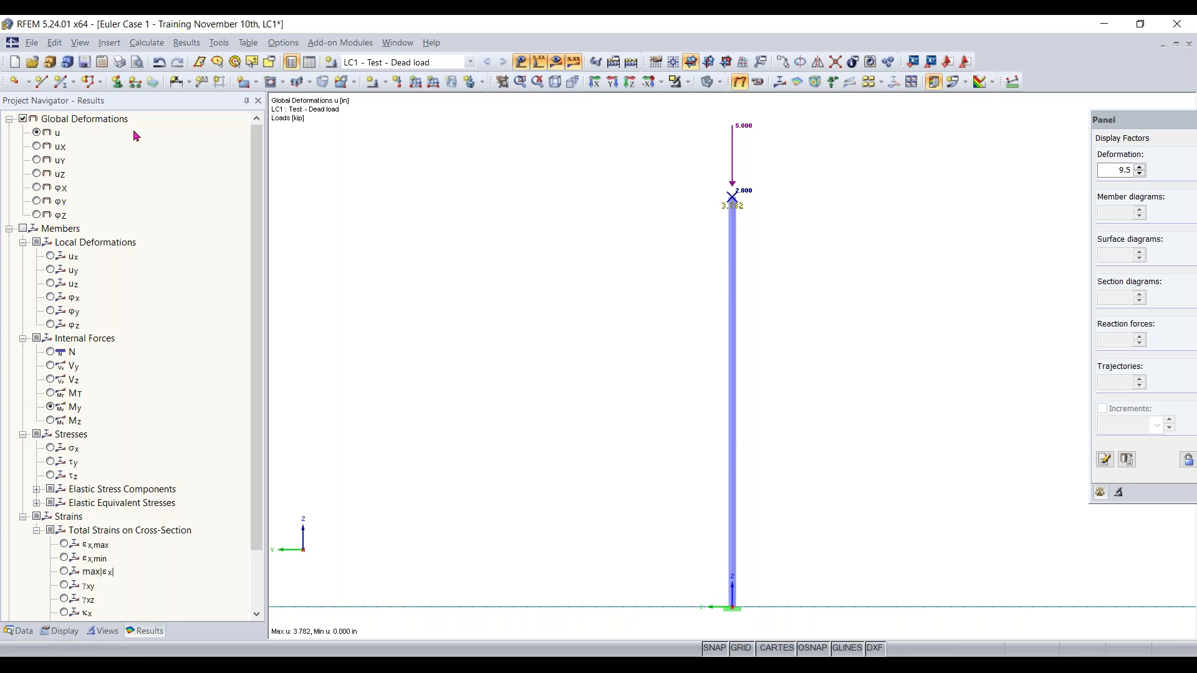
click(612, 82)
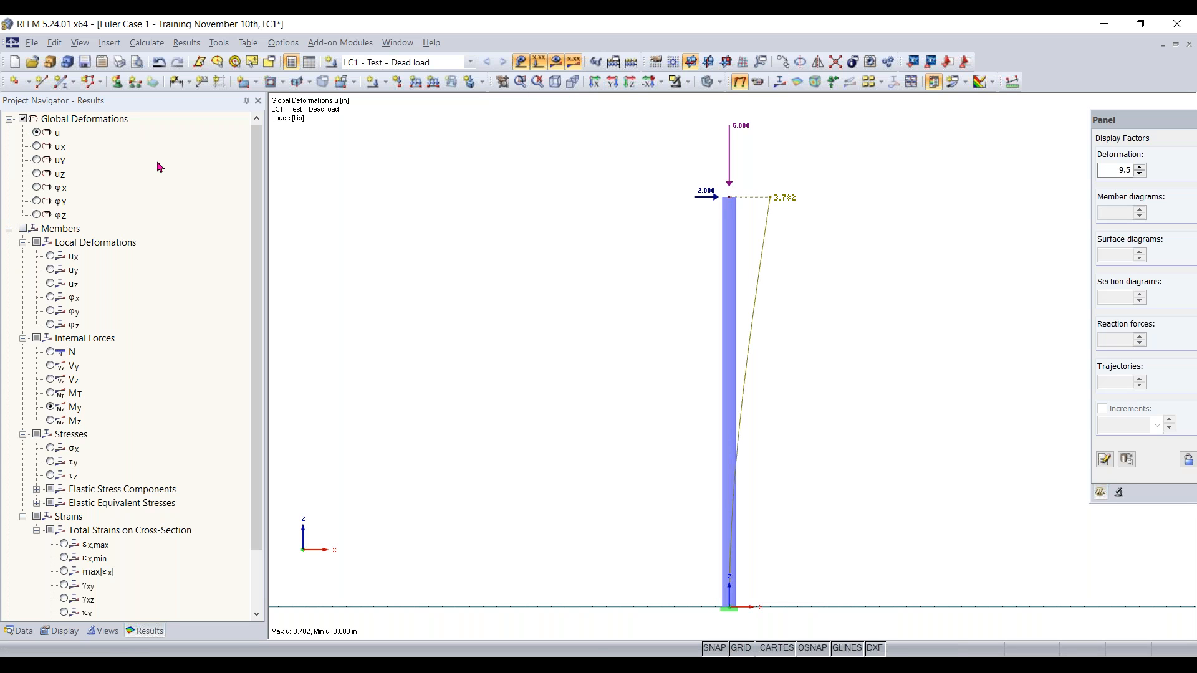
click(37, 146)
drag(1120, 125, 1016, 139)
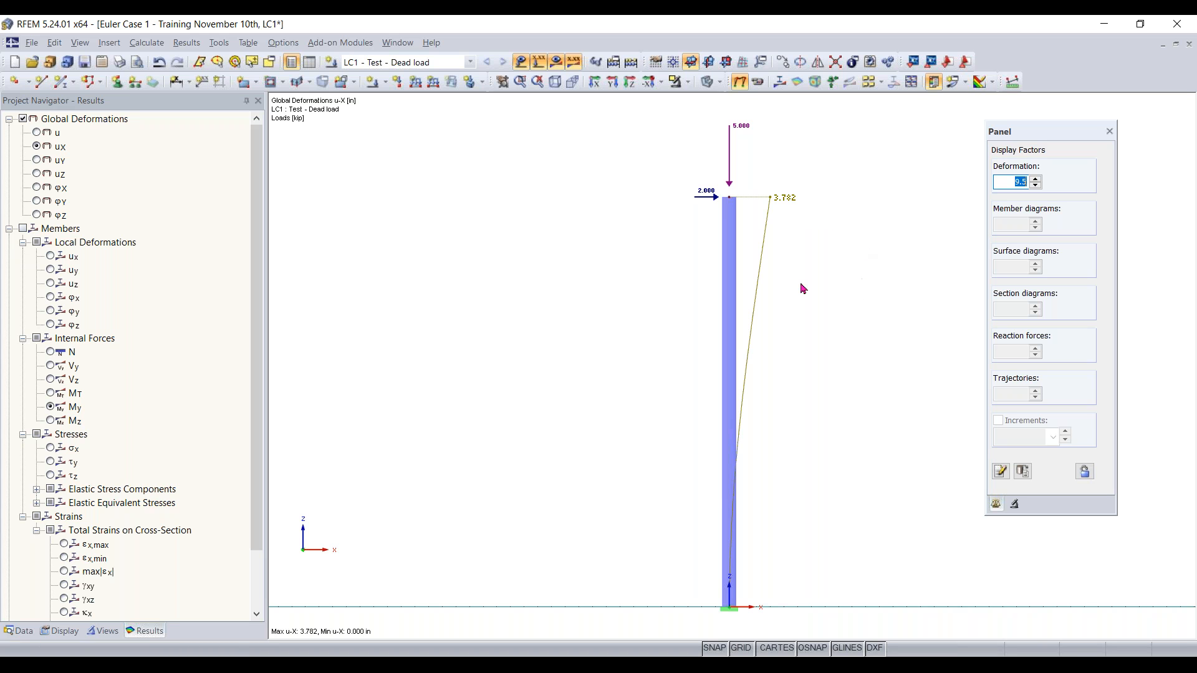
middle_drag(870, 259, 816, 273)
scroll(804, 269, down, 1)
click(537, 82)
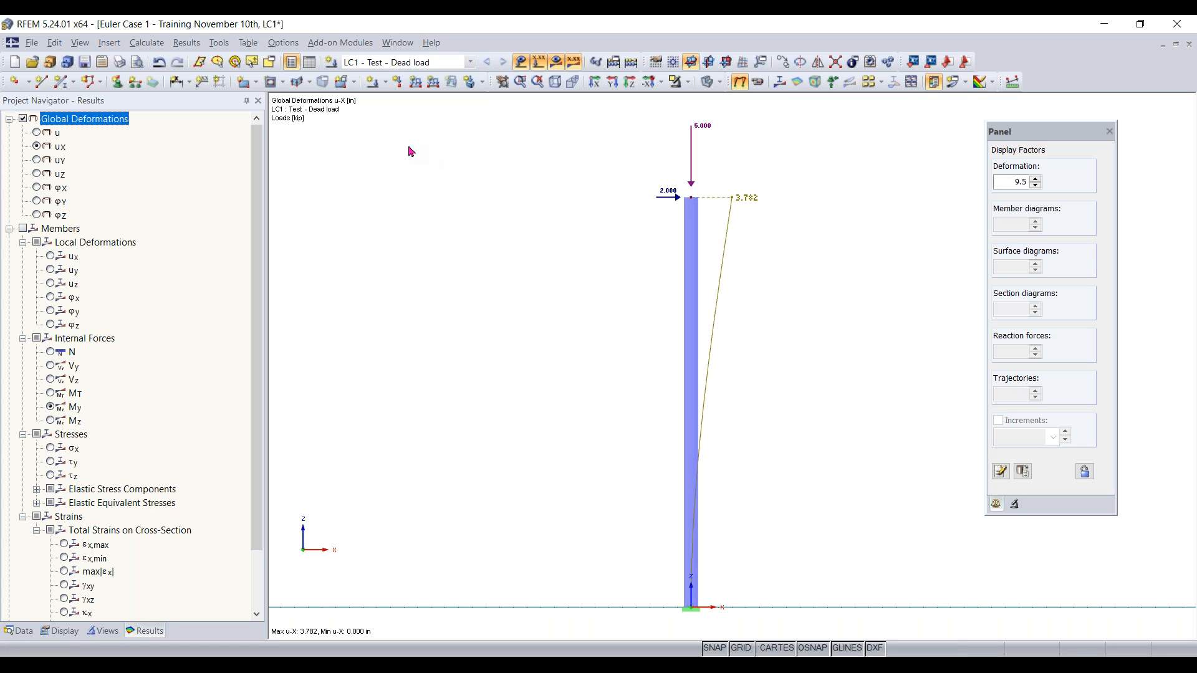
Step: Set LC1's method of analysis to Second-order analysis (P-Delta / P-delta) in its calculation parameters
click(386, 83)
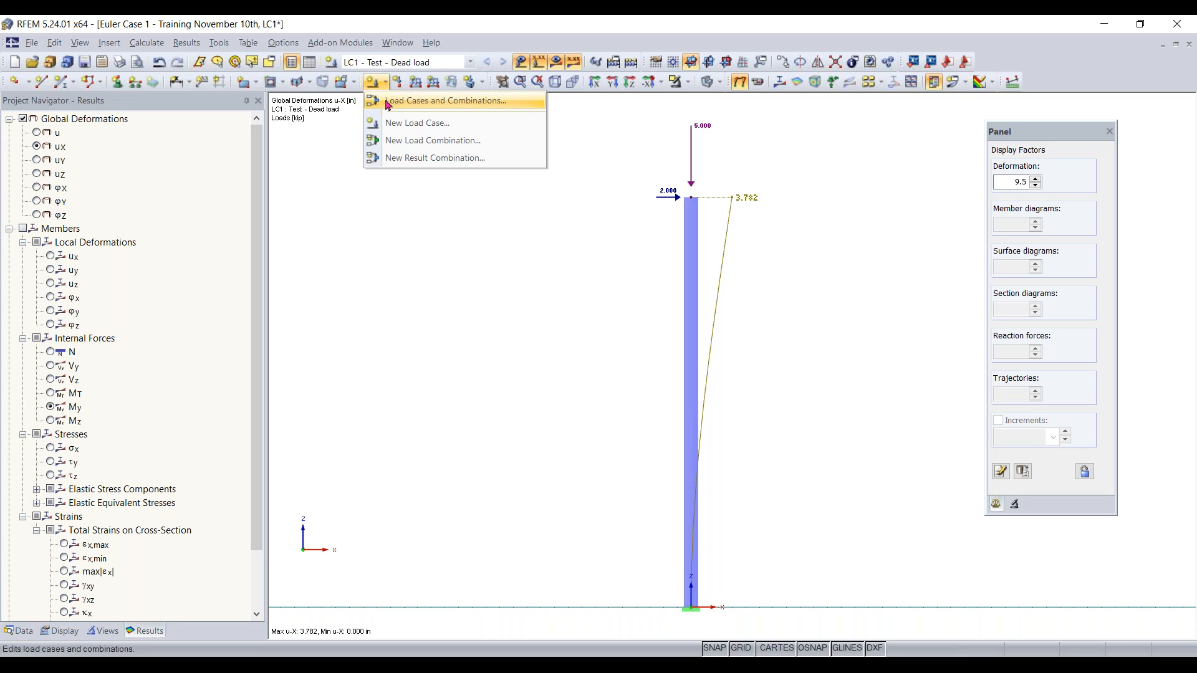
click(388, 103)
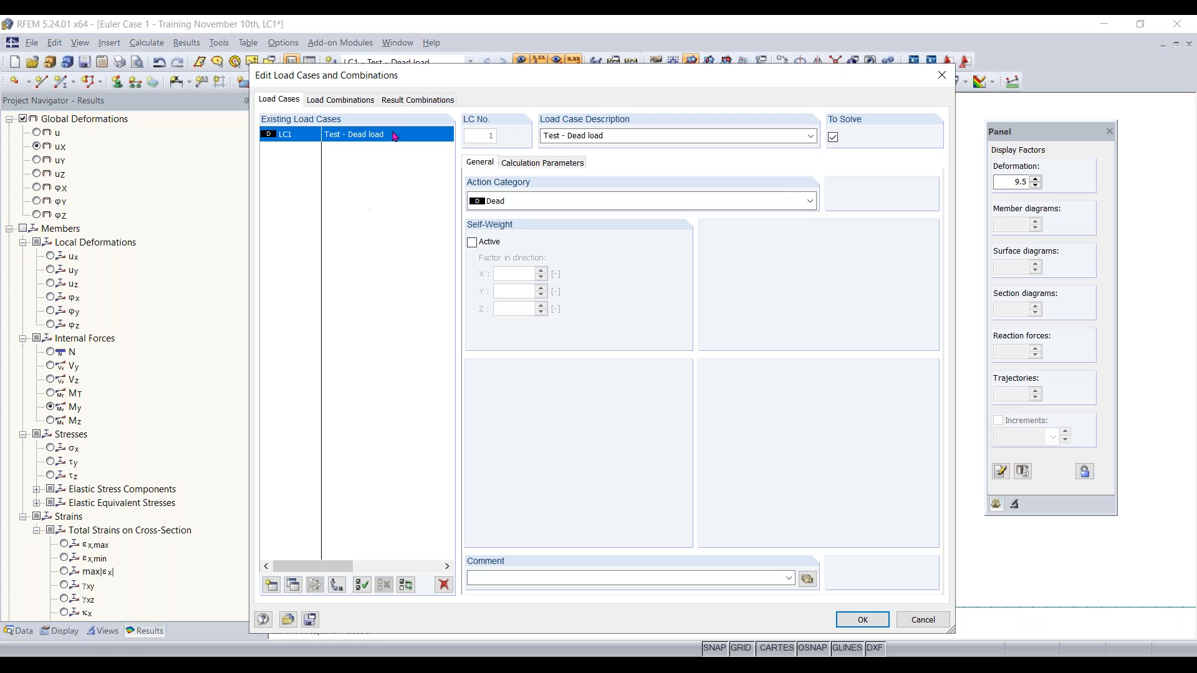
click(527, 164)
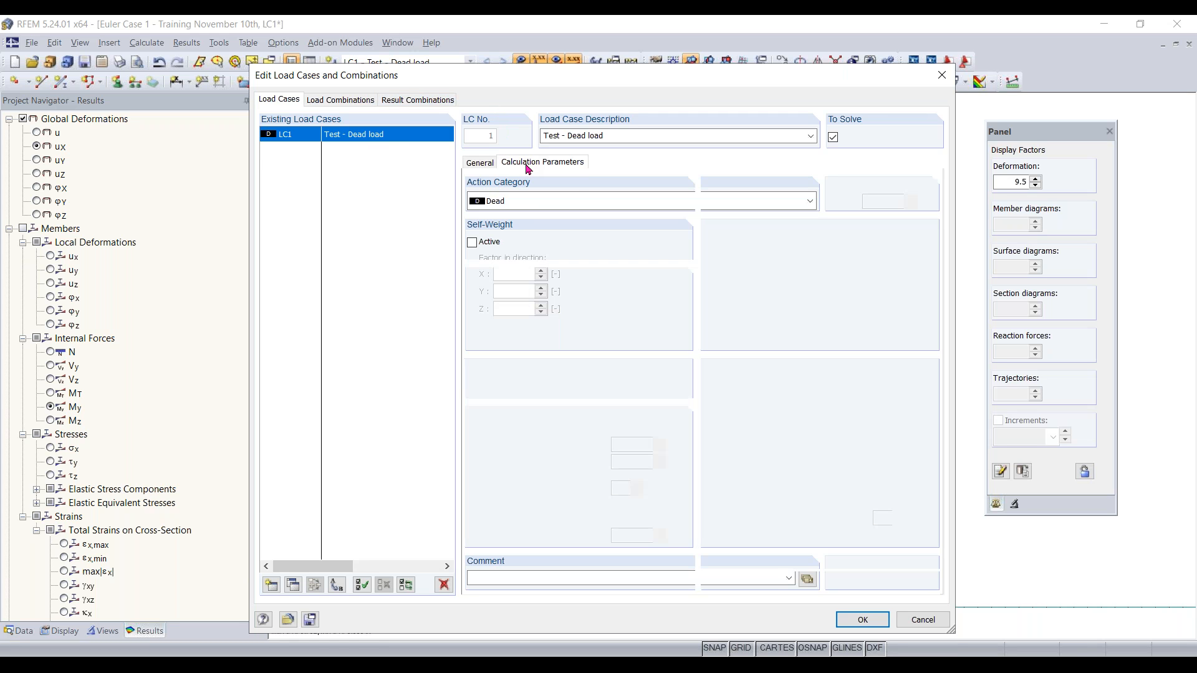
click(480, 163)
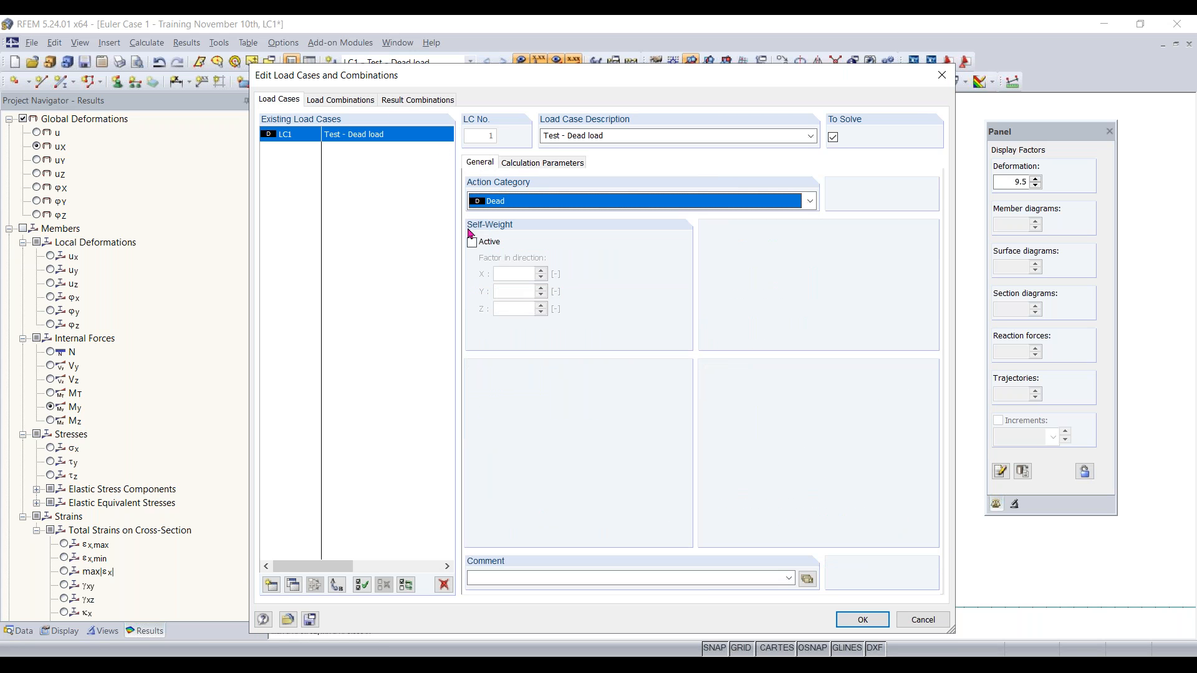
click(530, 166)
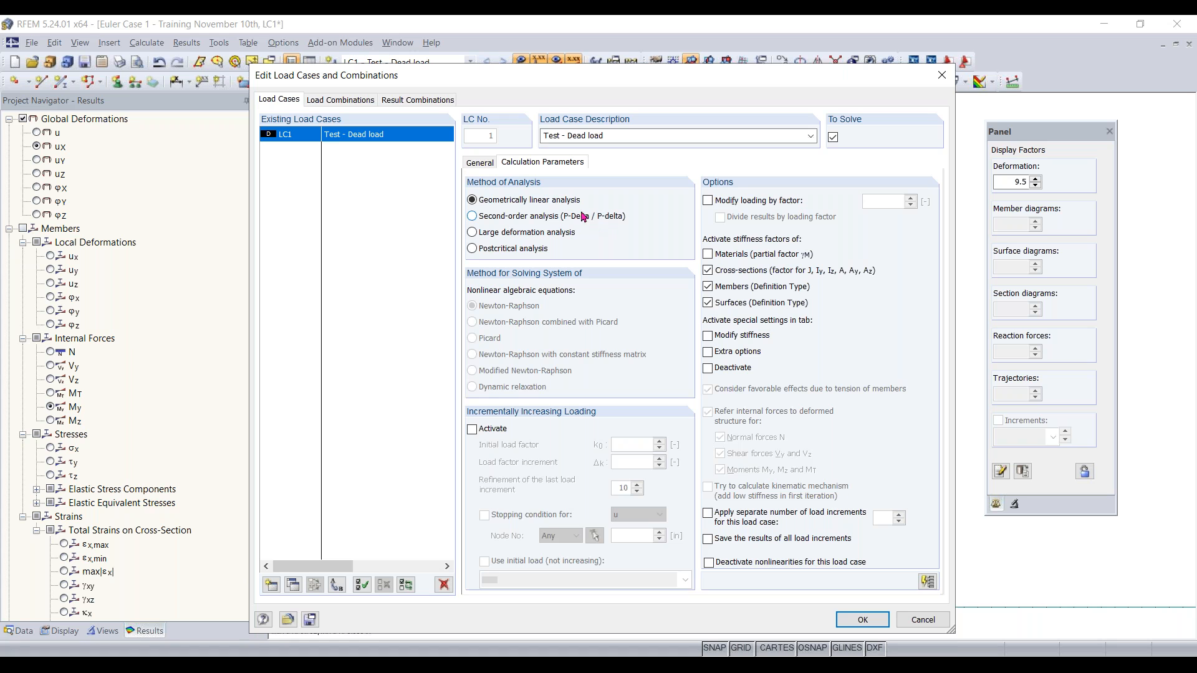
click(611, 224)
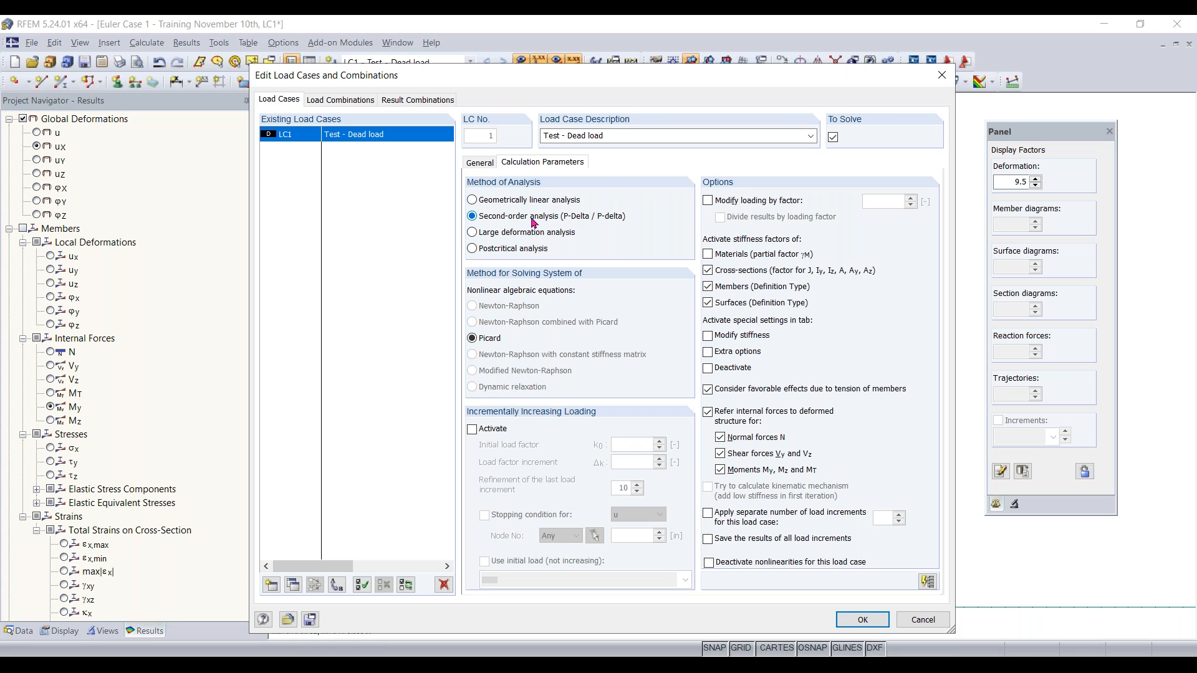
click(867, 620)
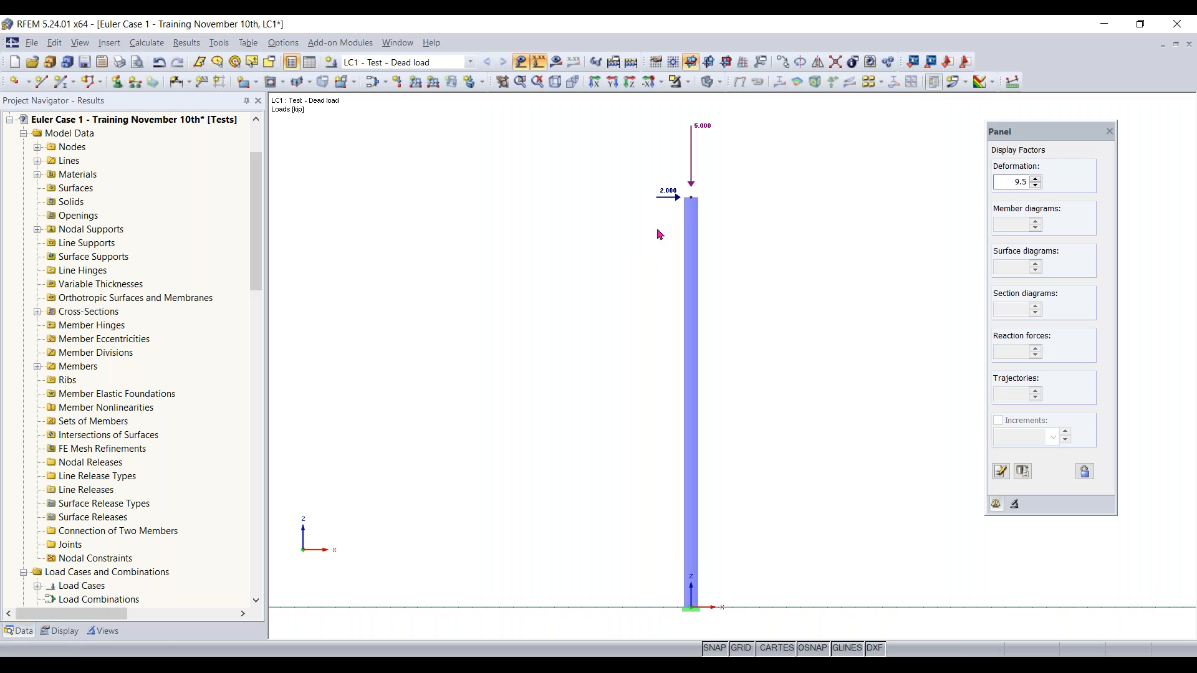
Step: Recalculate LC1 with the second-order settings and display the column's uX deformation
scroll(636, 240, down, 4)
scroll(562, 251, up, 3)
middle_drag(578, 248, 547, 317)
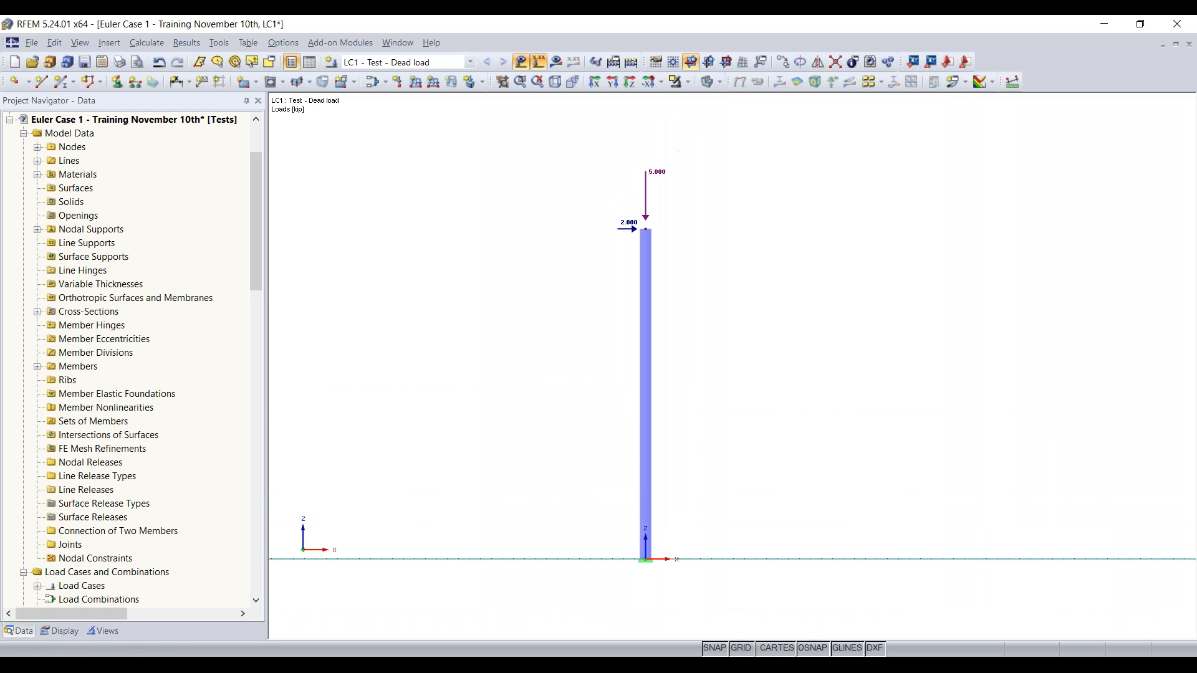
click(557, 64)
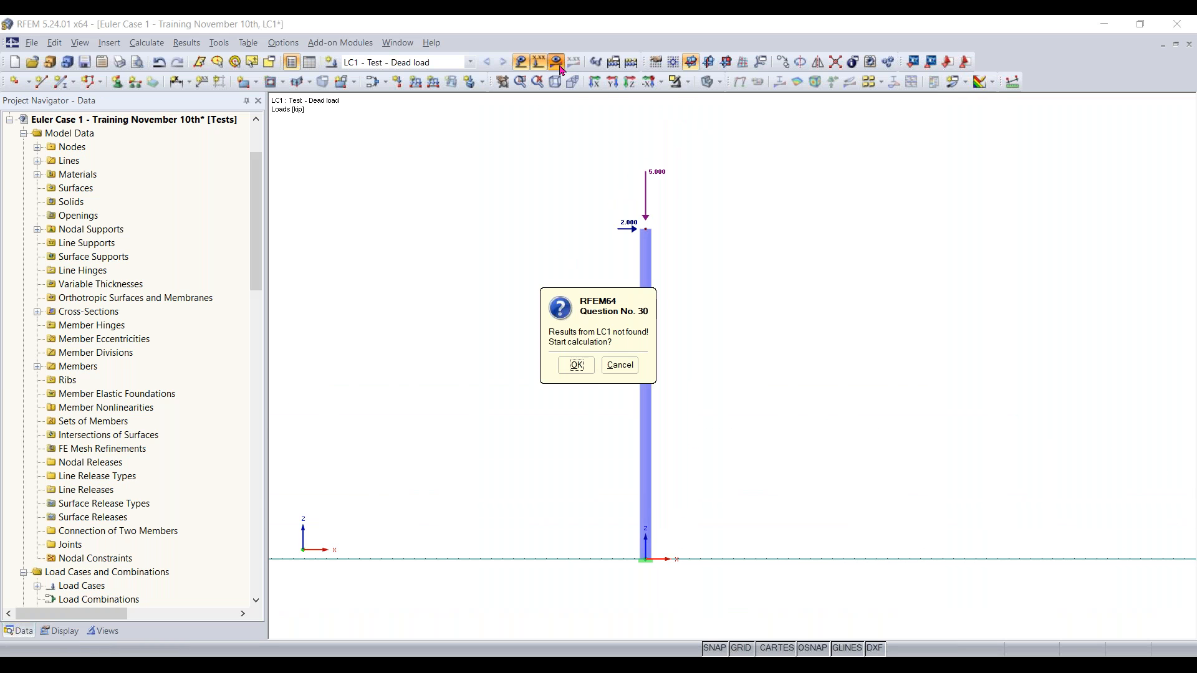
click(576, 367)
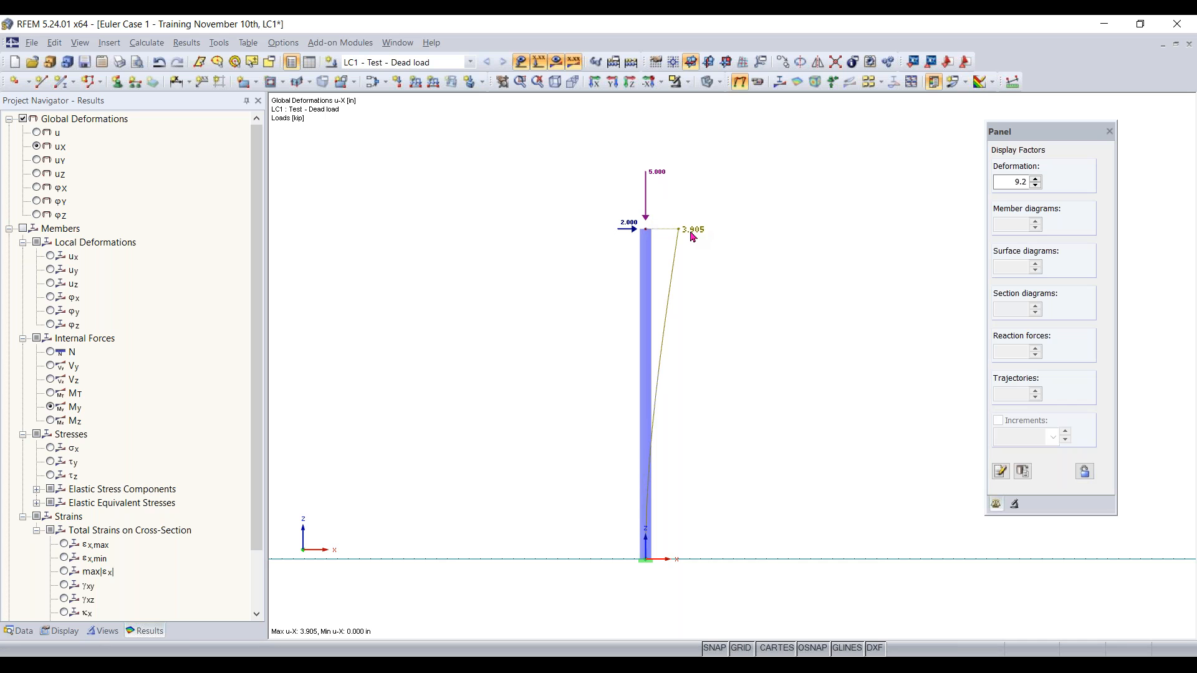
Step: Display the column's My internal force diagram from the second-order LC1 results
scroll(693, 237, up, 1)
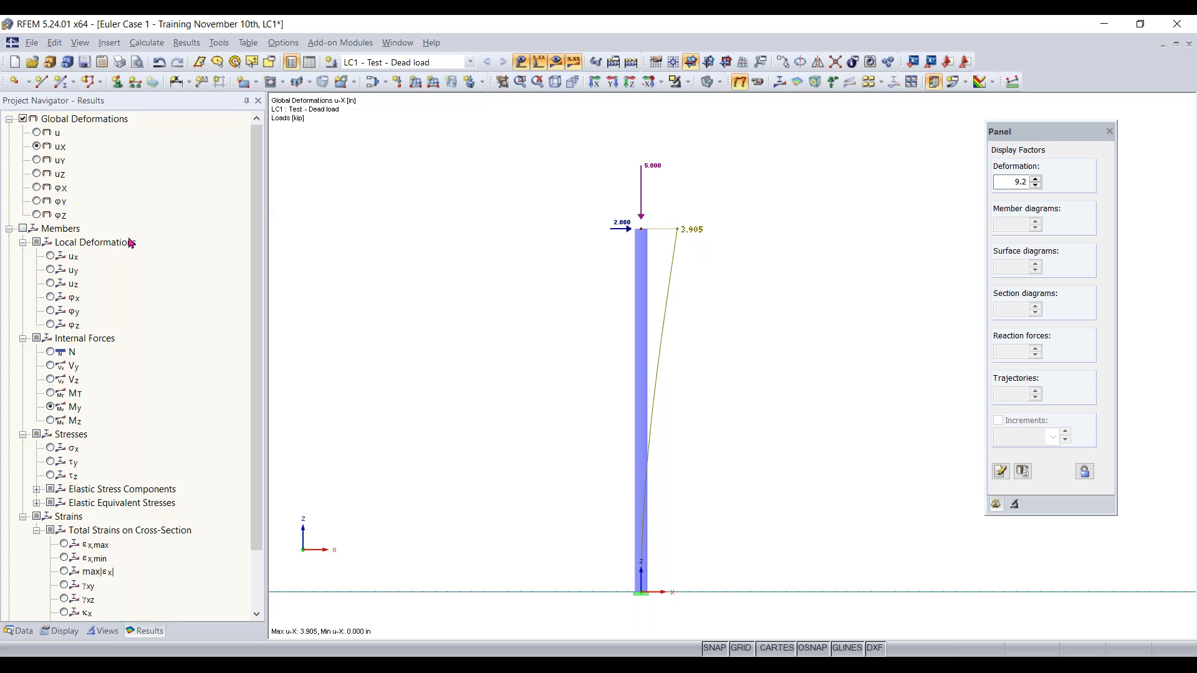
click(23, 231)
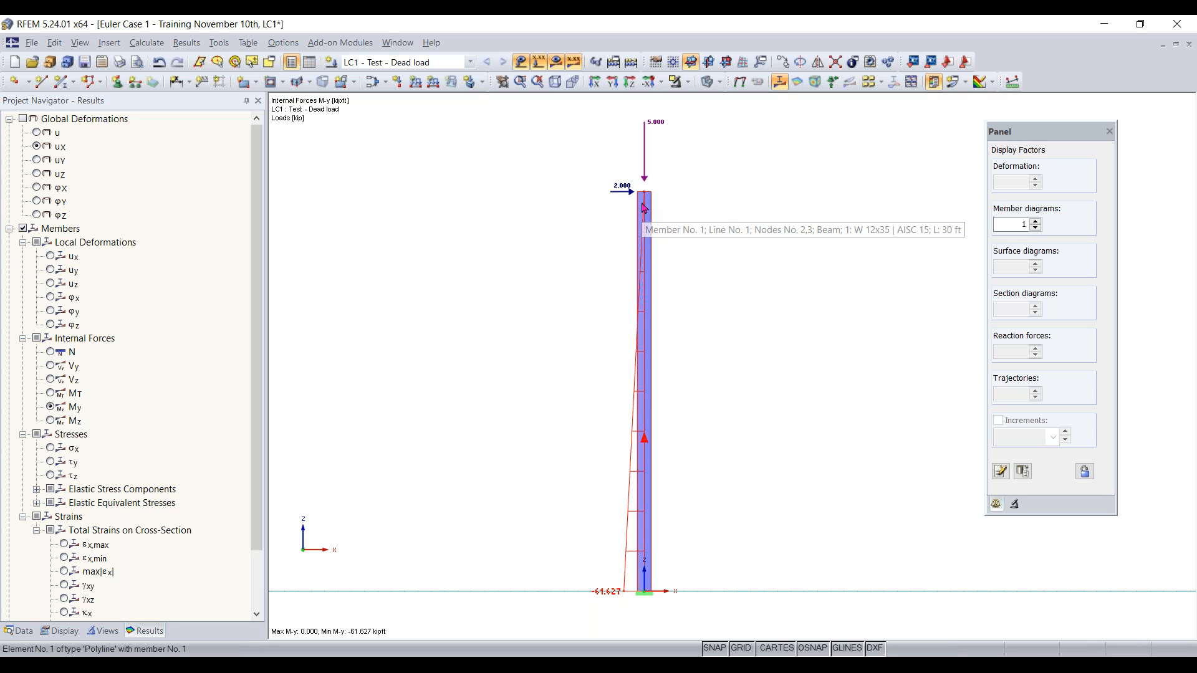
Step: Review the member types available for the column in its member properties and keep it defined as Beam
double_click(647, 285)
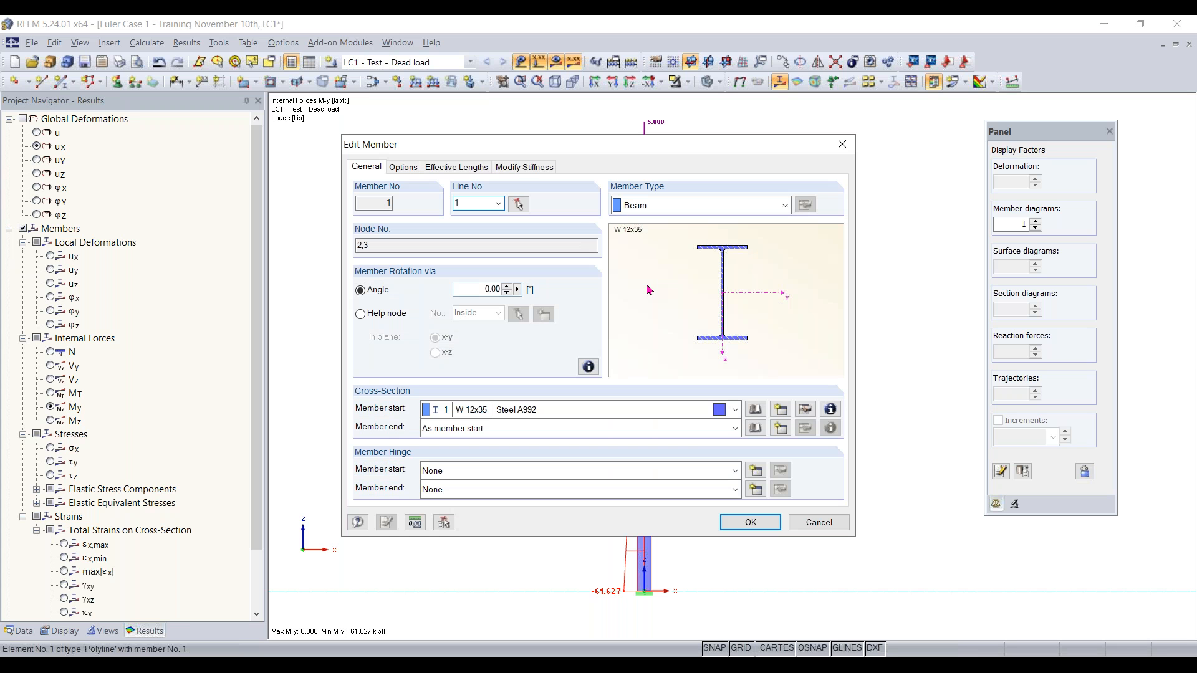
click(670, 206)
click(663, 204)
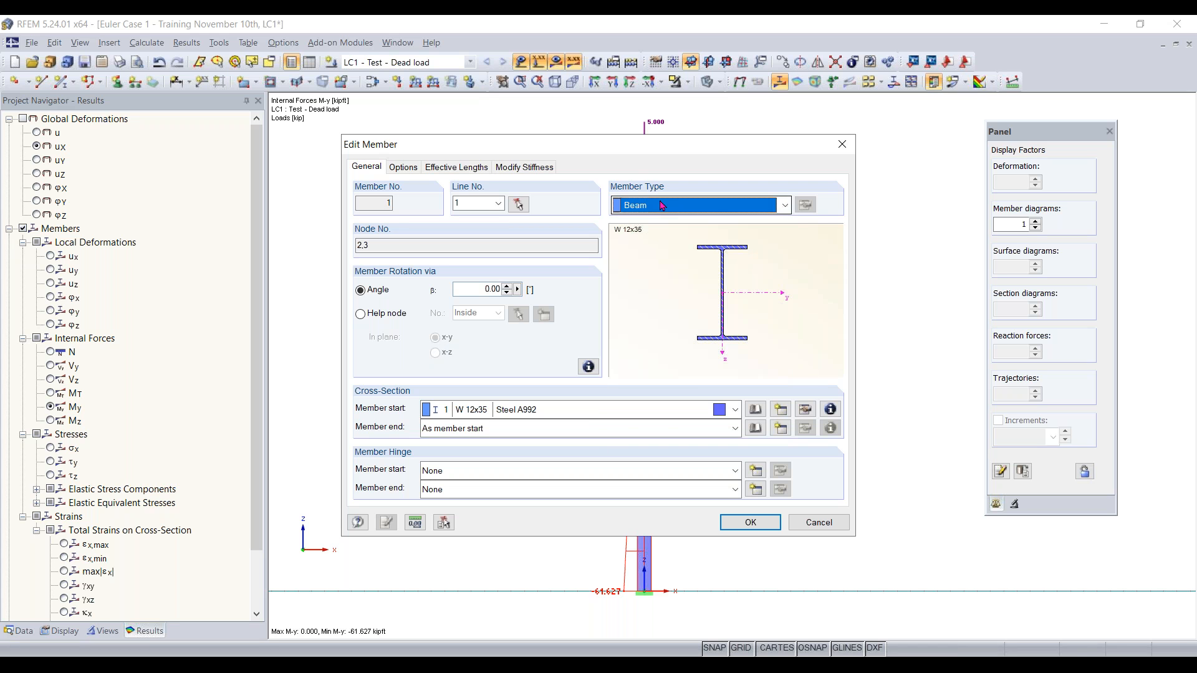
click(662, 204)
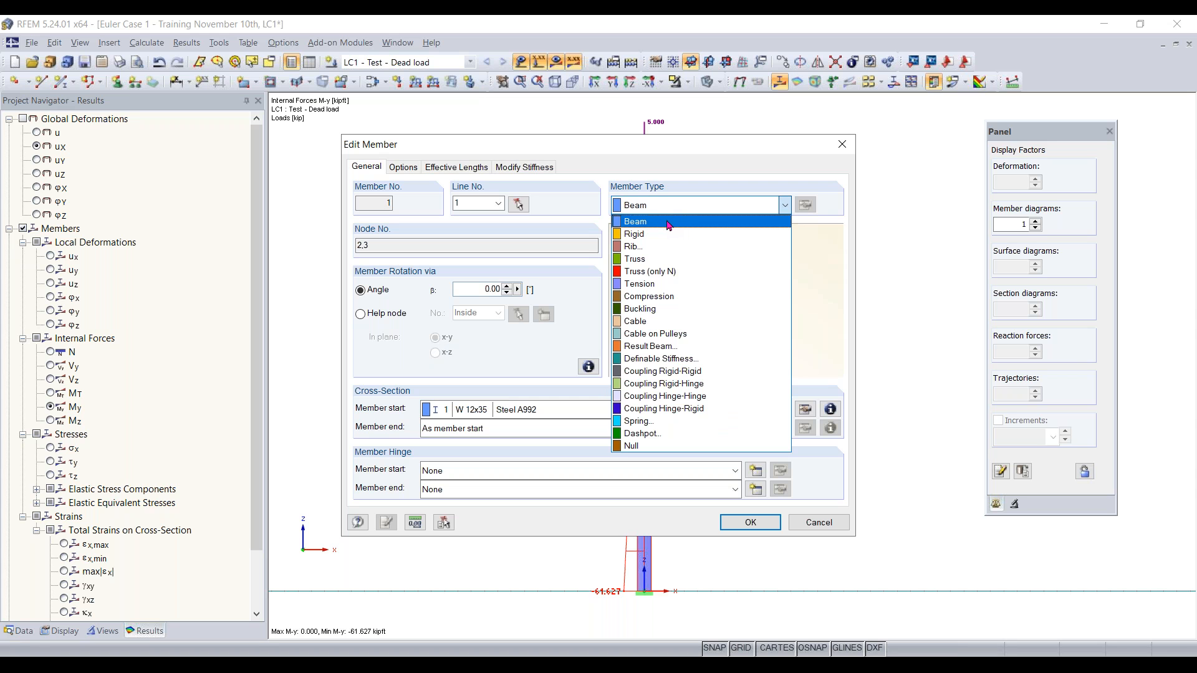
click(661, 222)
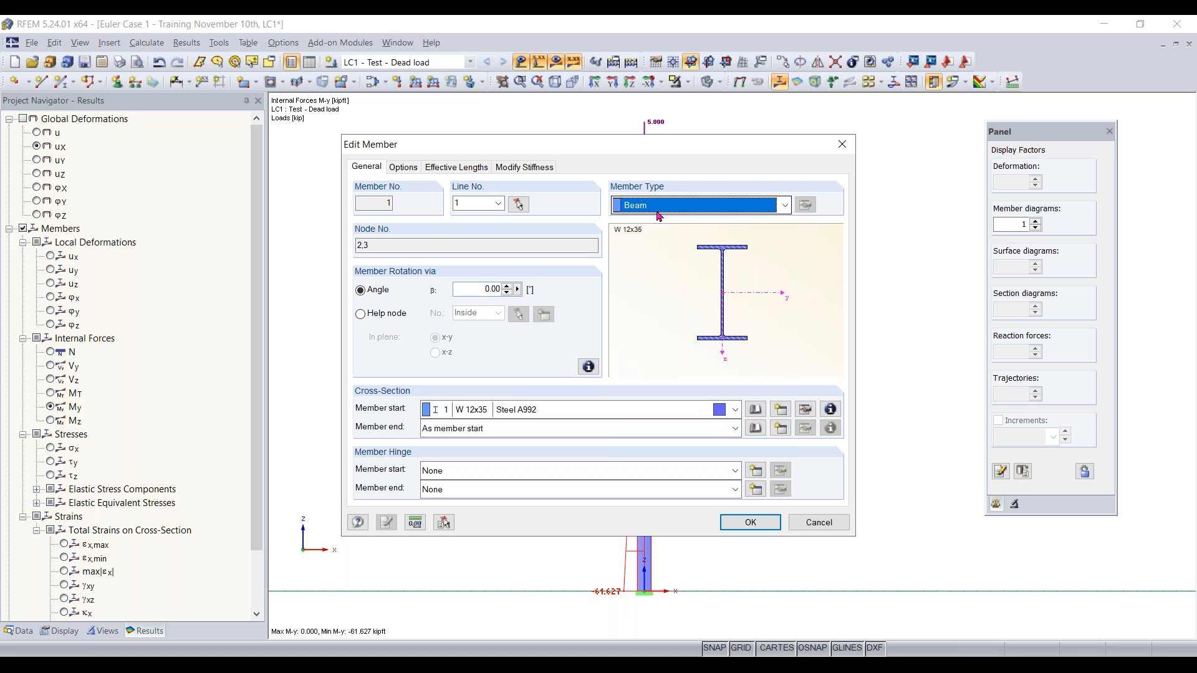
click(742, 523)
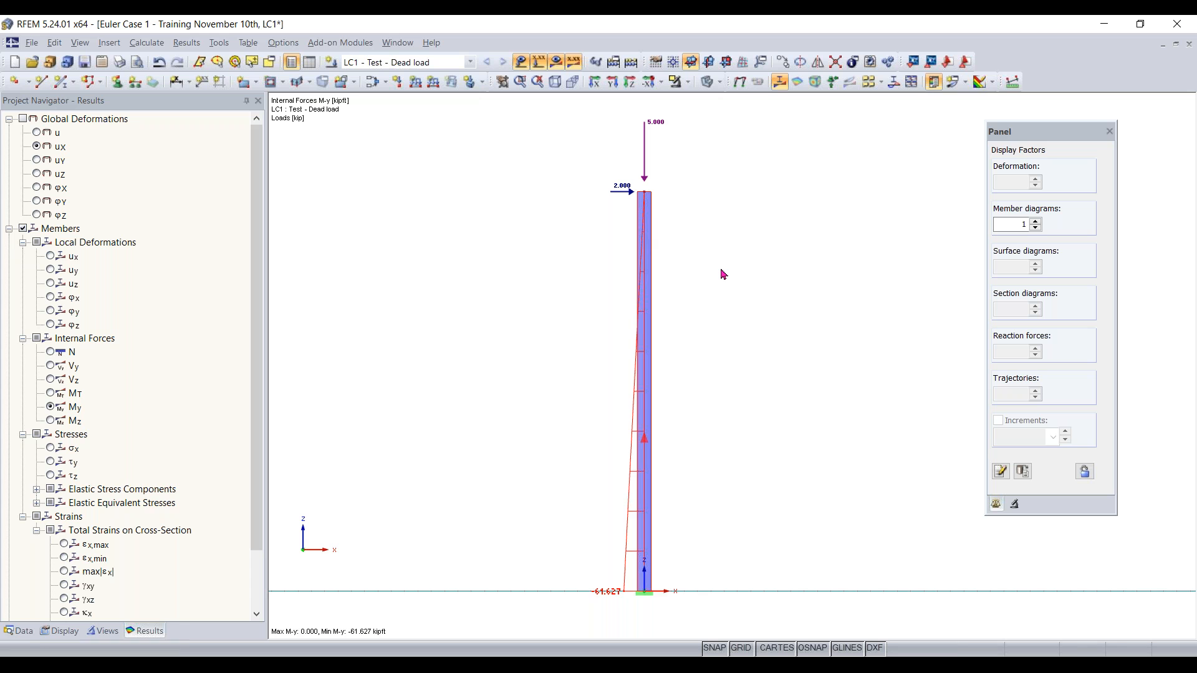
Step: Edit the nodal load at the column's top node, setting PX to 0 and PZ to -0.100 kip
middle_drag(720, 268, 572, 330)
mouse_move(635, 184)
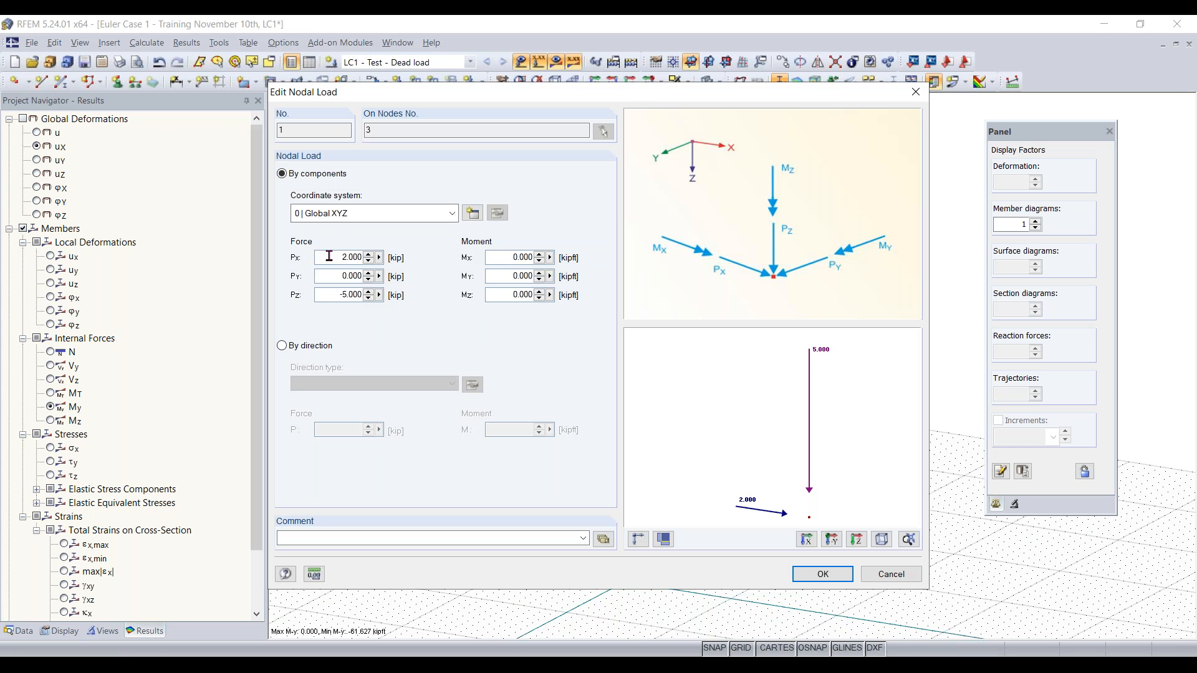
double_click(349, 258)
text(00)
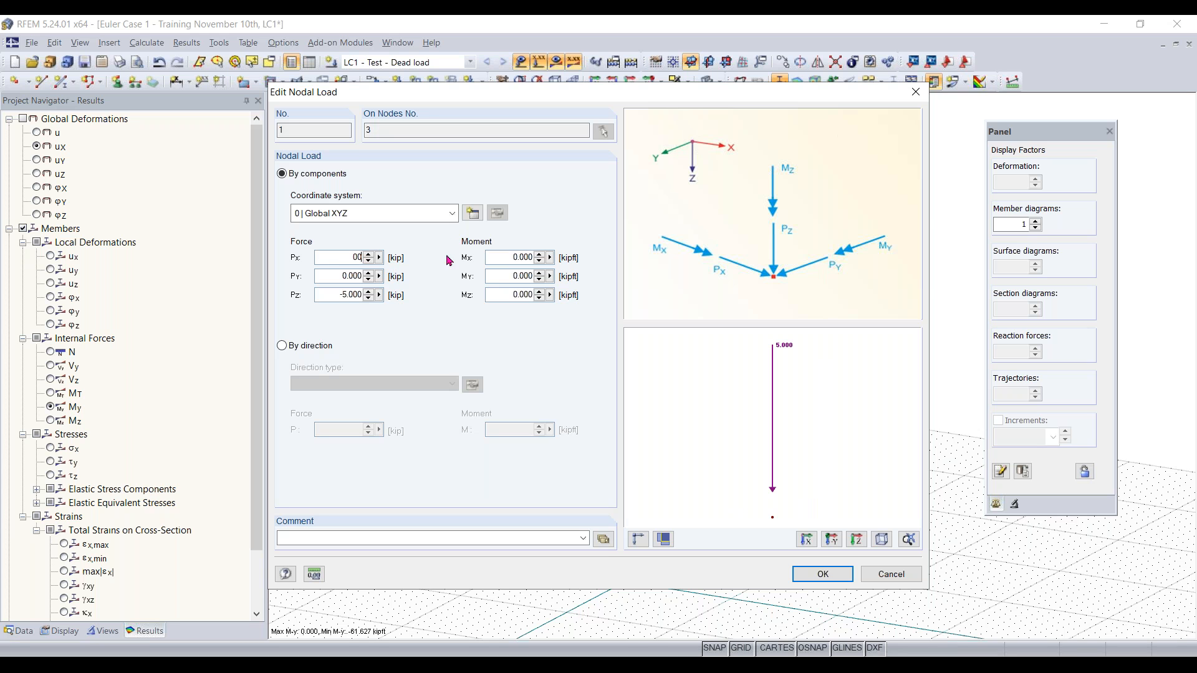
drag(333, 297, 455, 298)
key(BackSpace)
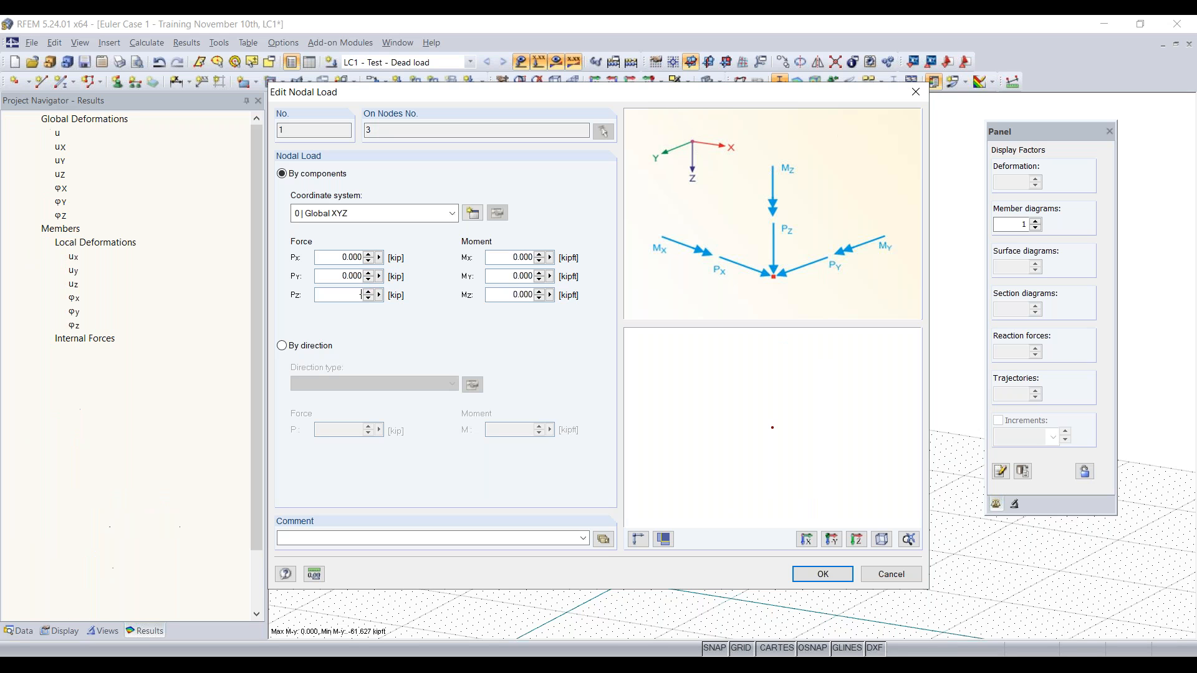
text(-0.100)
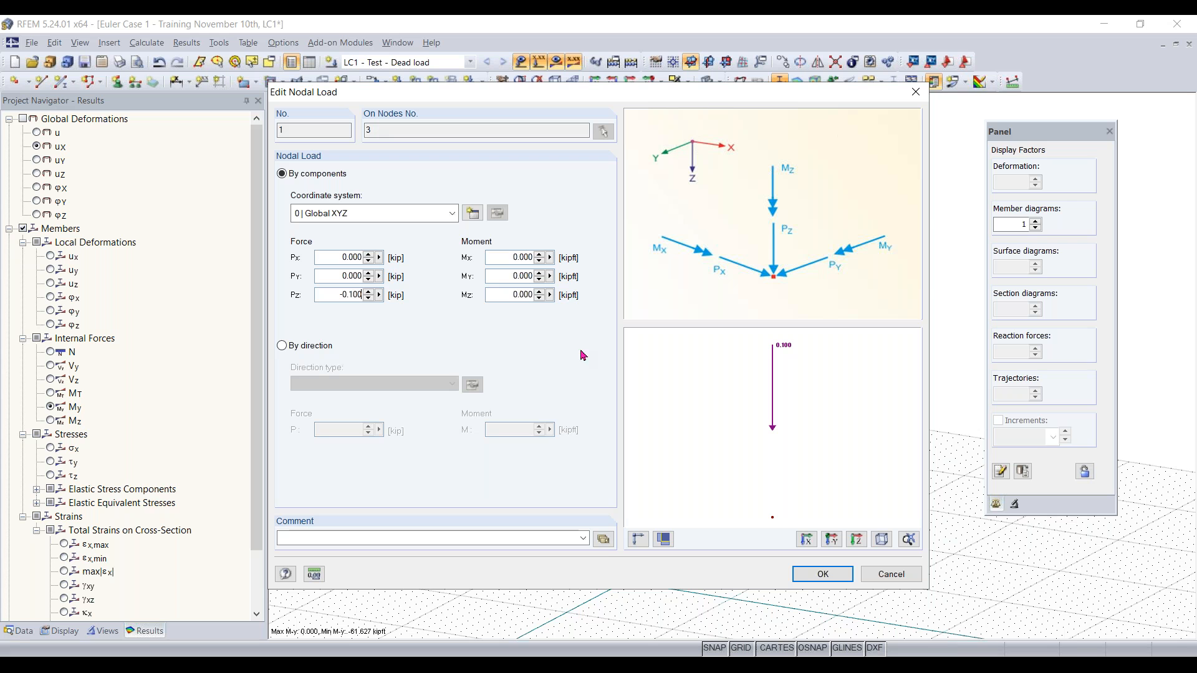
click(807, 576)
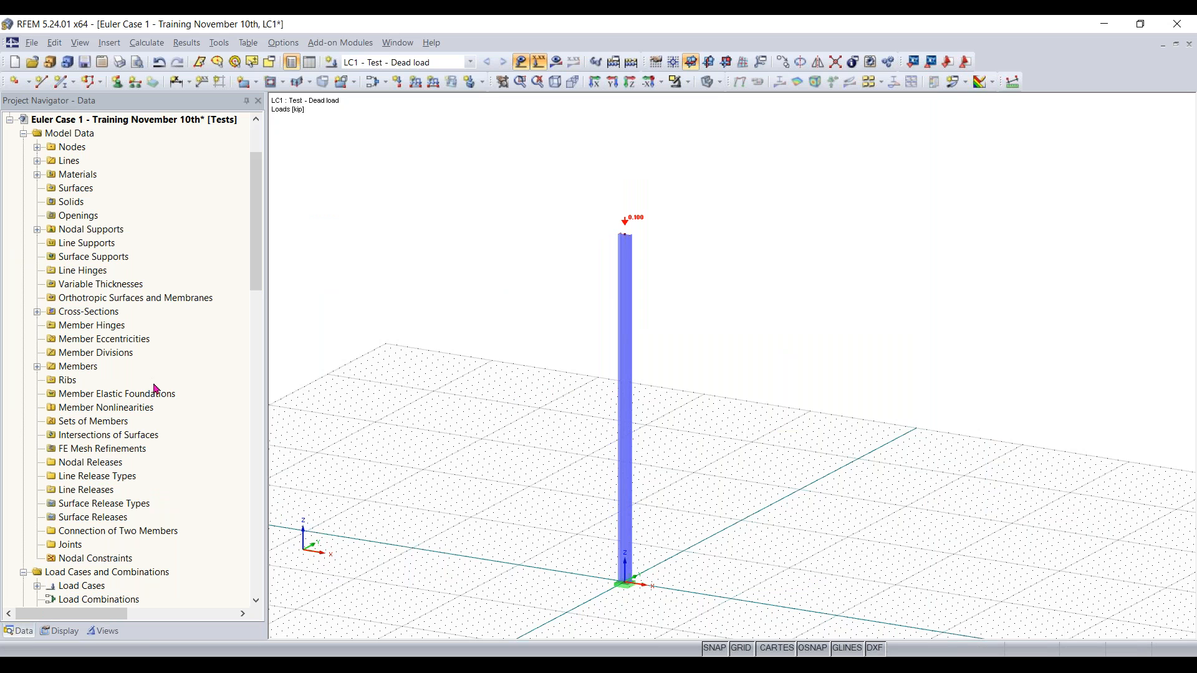
Step: Examine the add-on modules listed in the project data, from the favorites through the steel, timber and other modules
drag(255, 239, 248, 394)
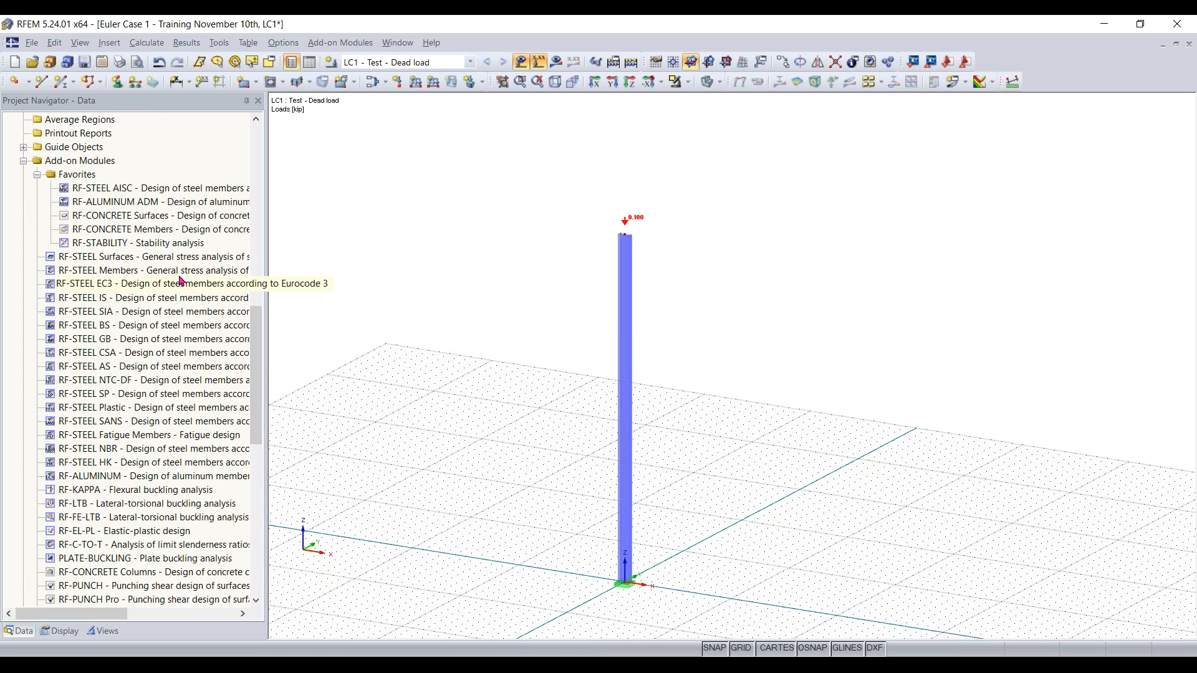
drag(255, 377, 277, 475)
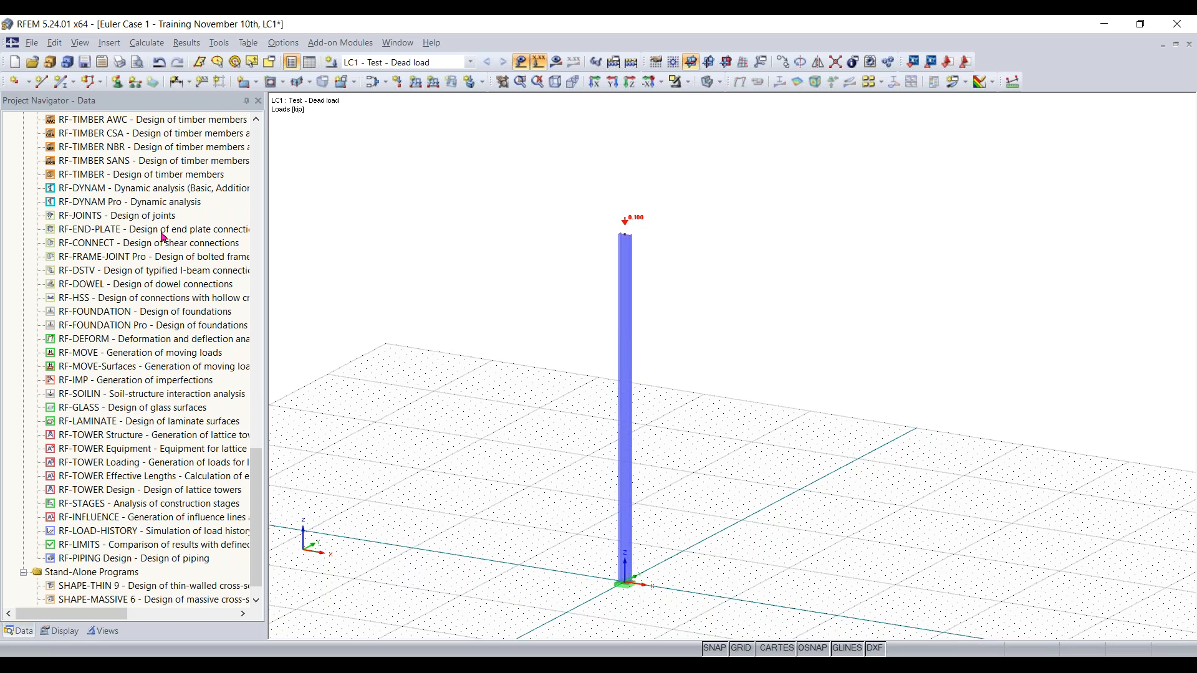
drag(250, 516, 256, 304)
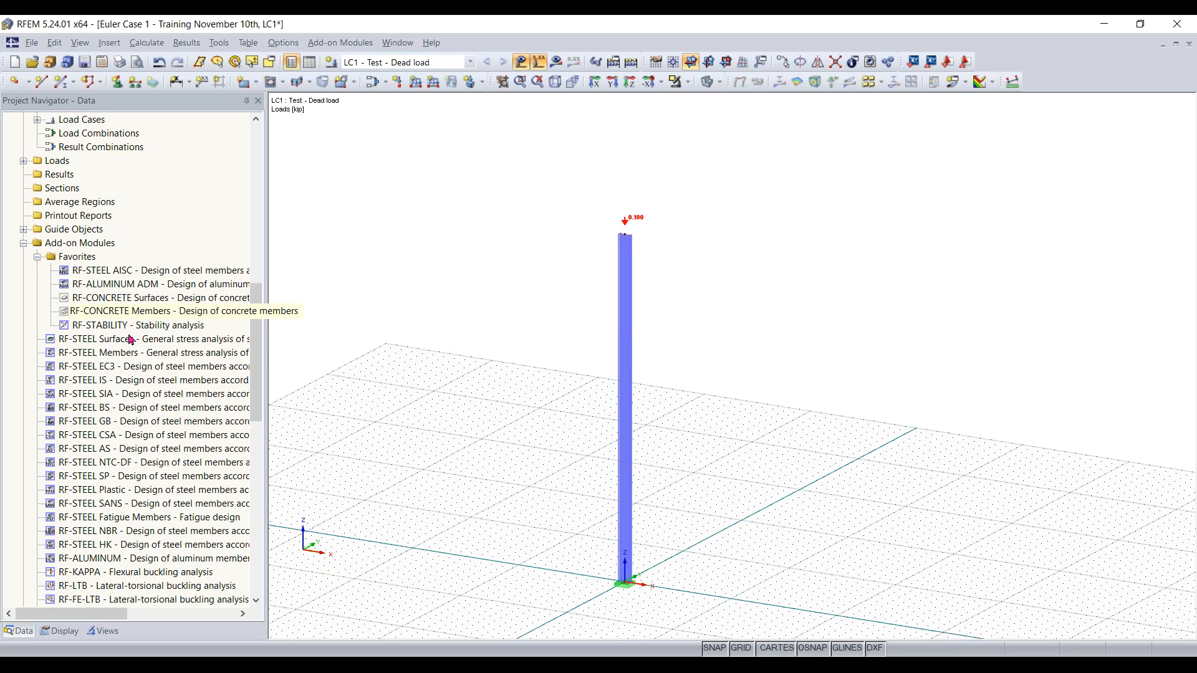
right_click(115, 352)
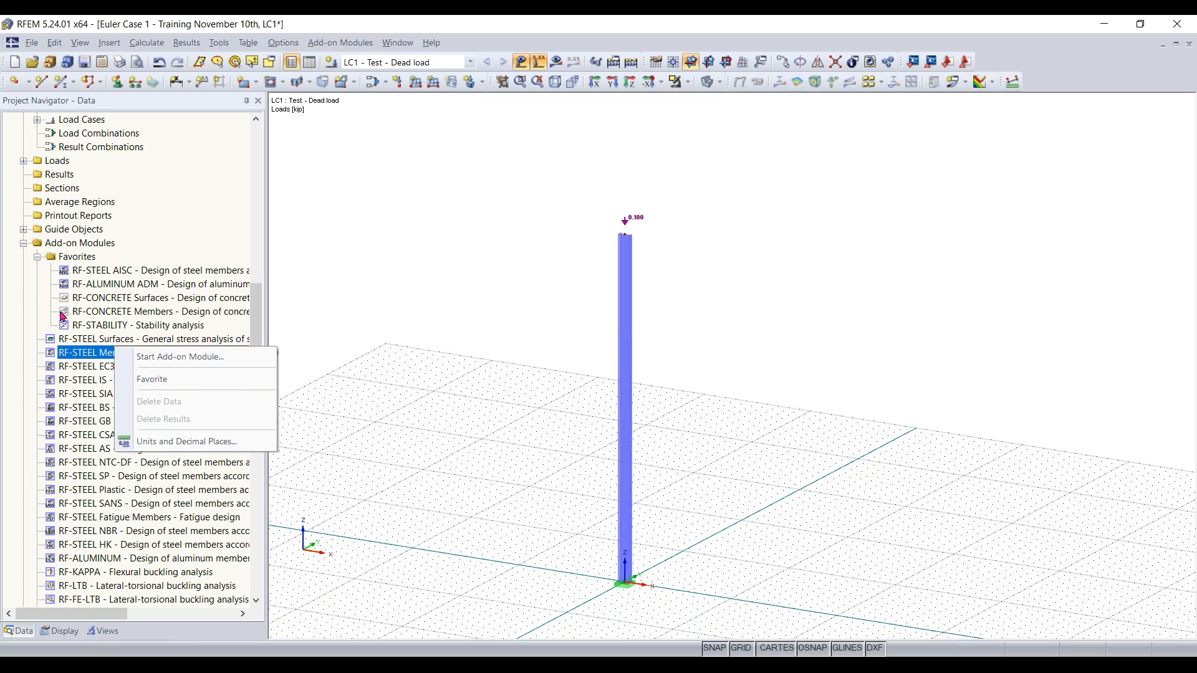
click(92, 286)
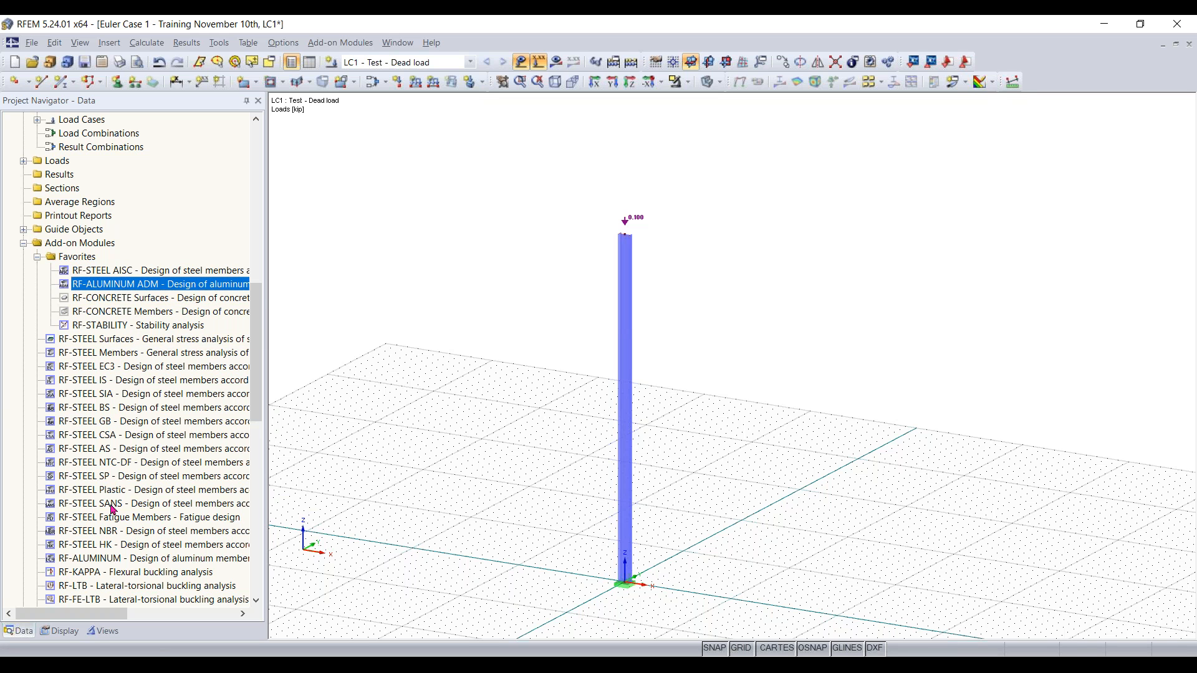
scroll(116, 492, down, 1)
scroll(119, 489, down, 5)
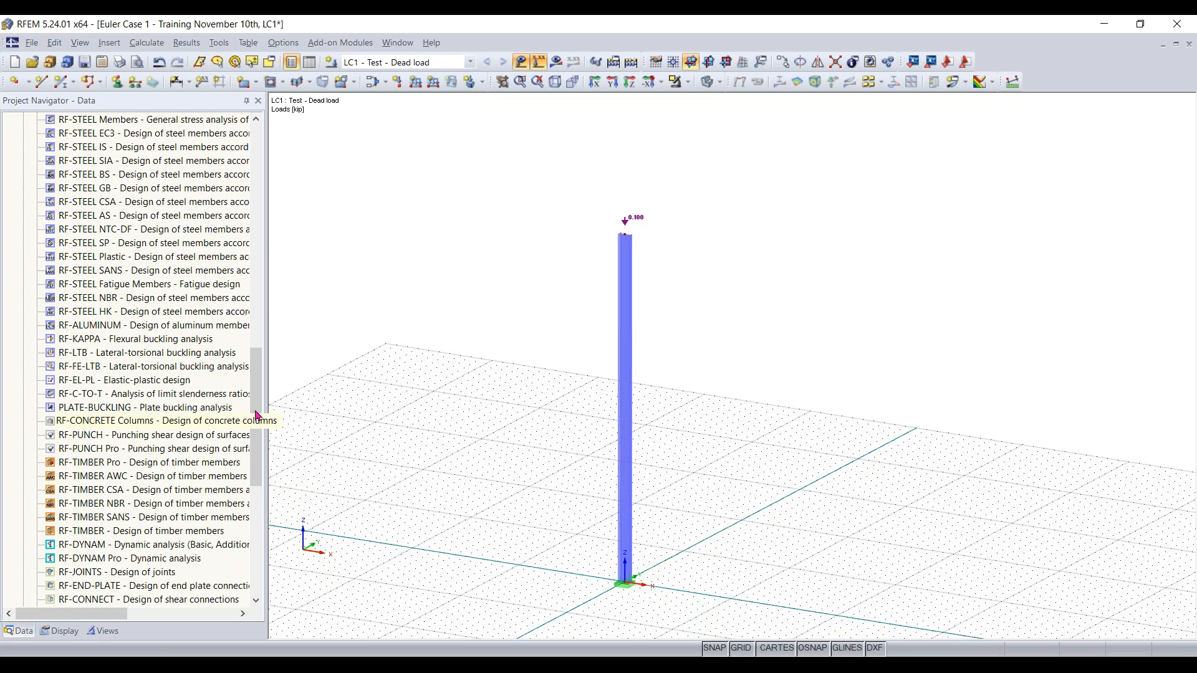
scroll(260, 404, up, 20)
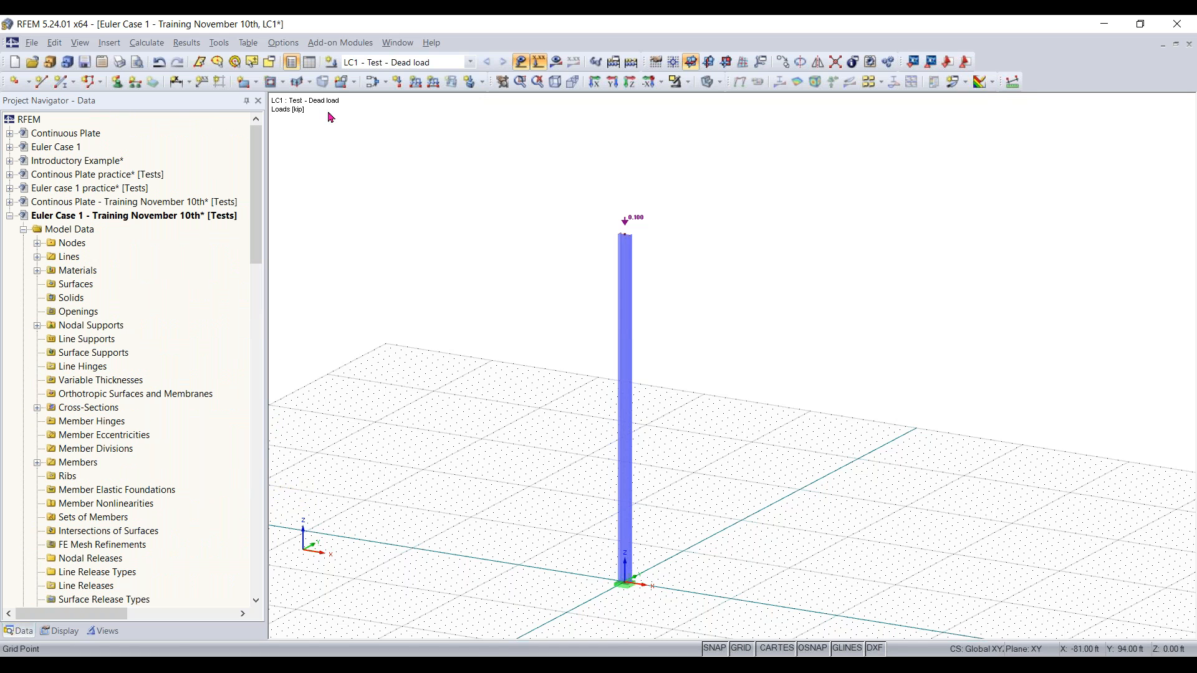
Step: Start the RF-STABILITY add-on module for a stability analysis of the column
click(345, 43)
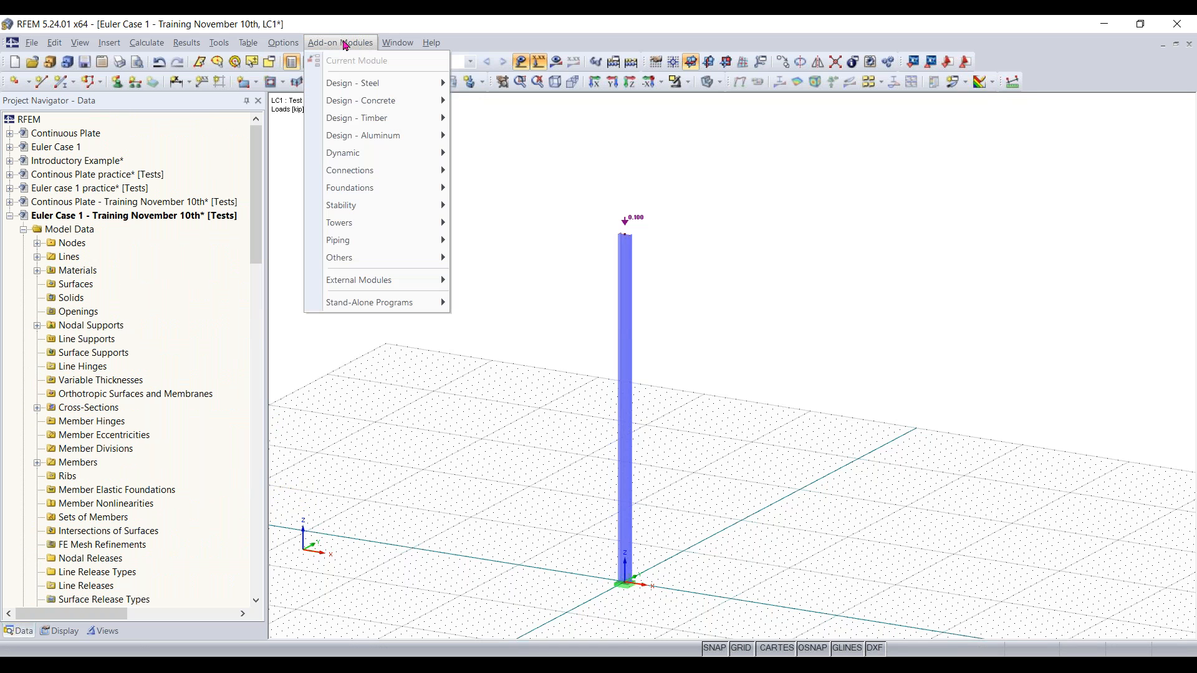
mouse_move(353, 210)
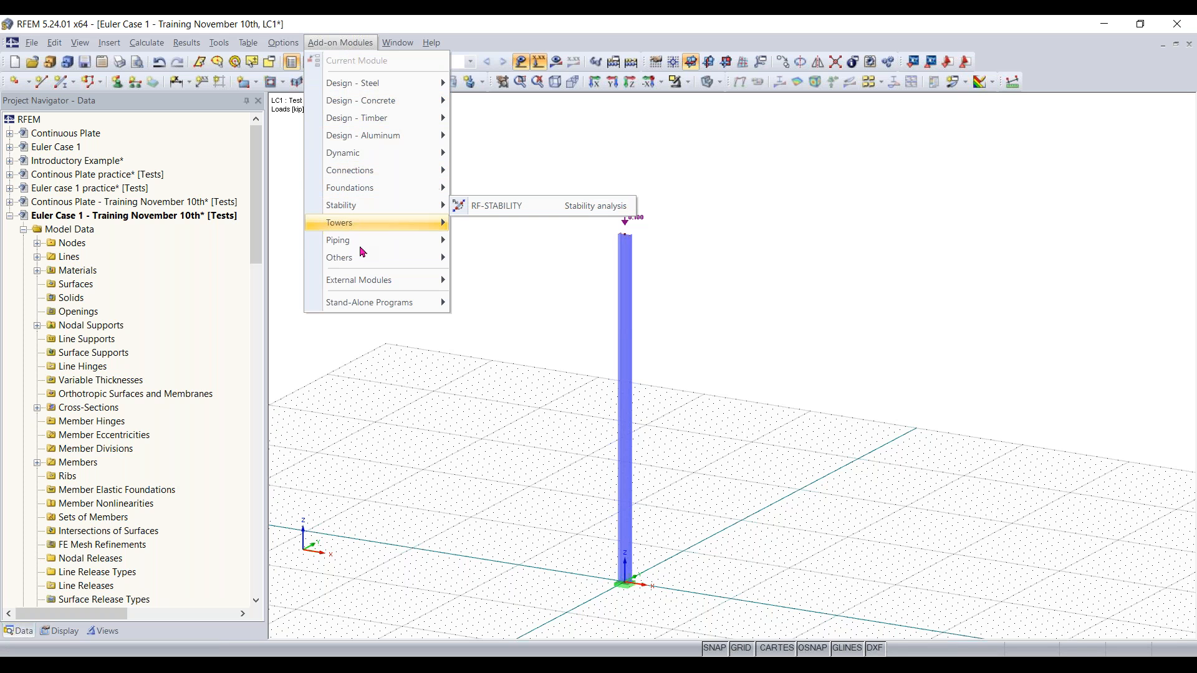
click(483, 210)
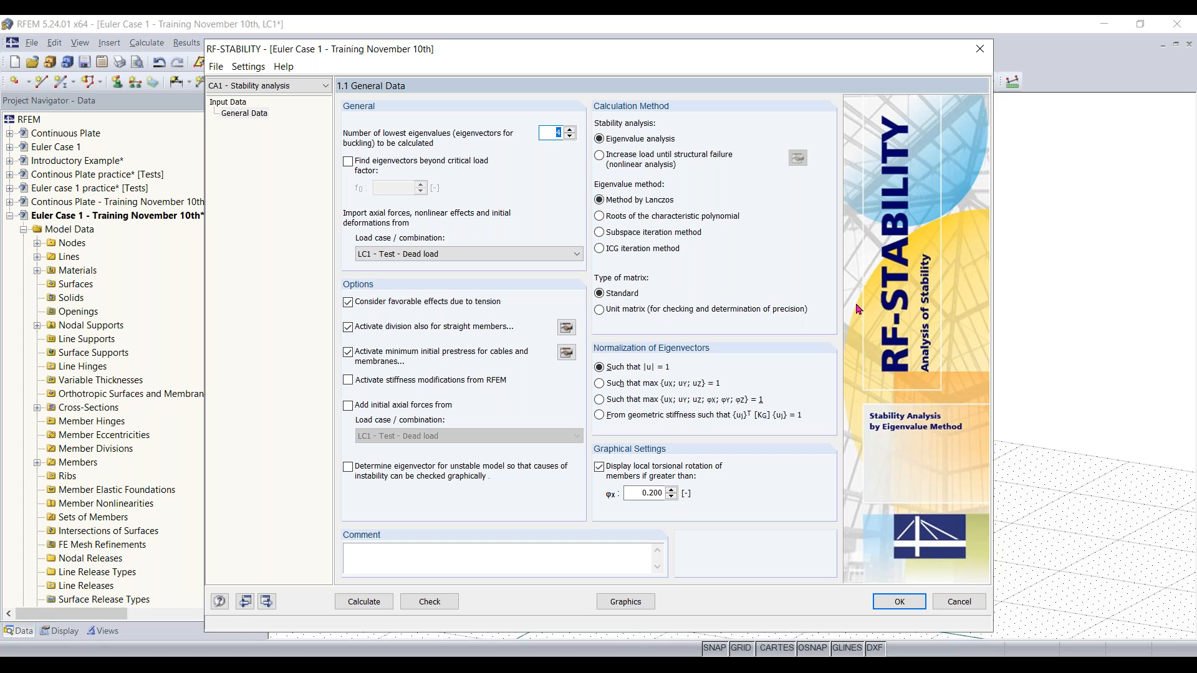
drag(629, 48, 632, 50)
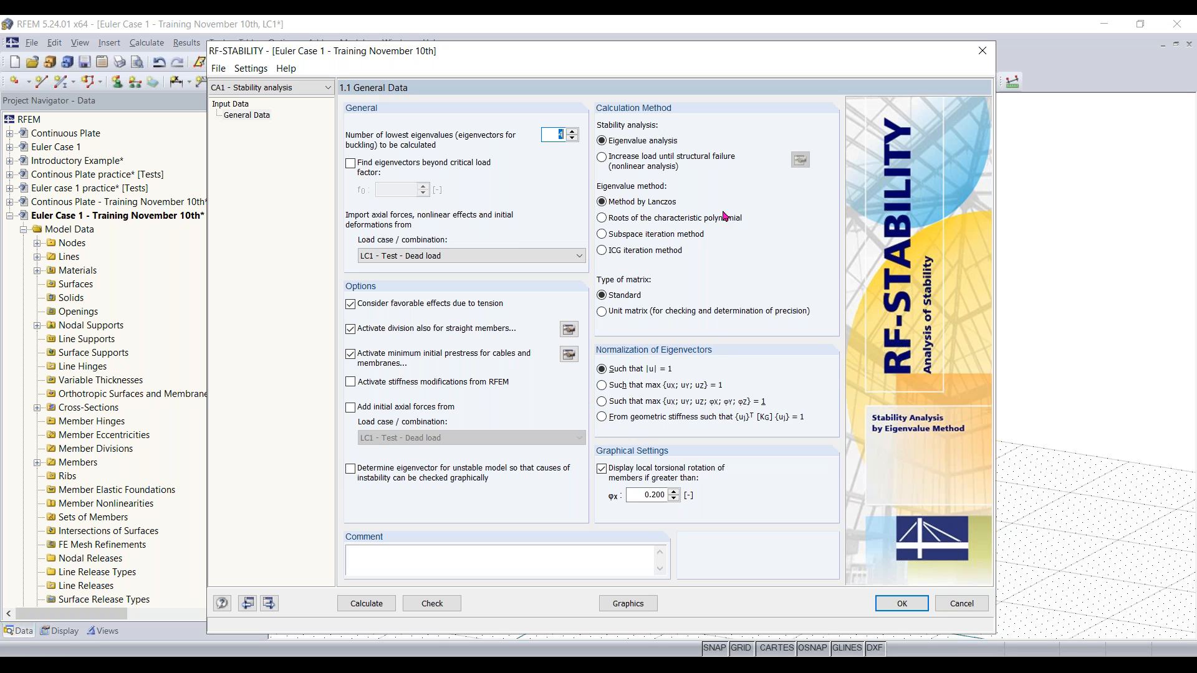
Step: Deactivate minimum initial prestress for cables and membranes, and set the minimum number of divisions for straight members to 10
click(429, 362)
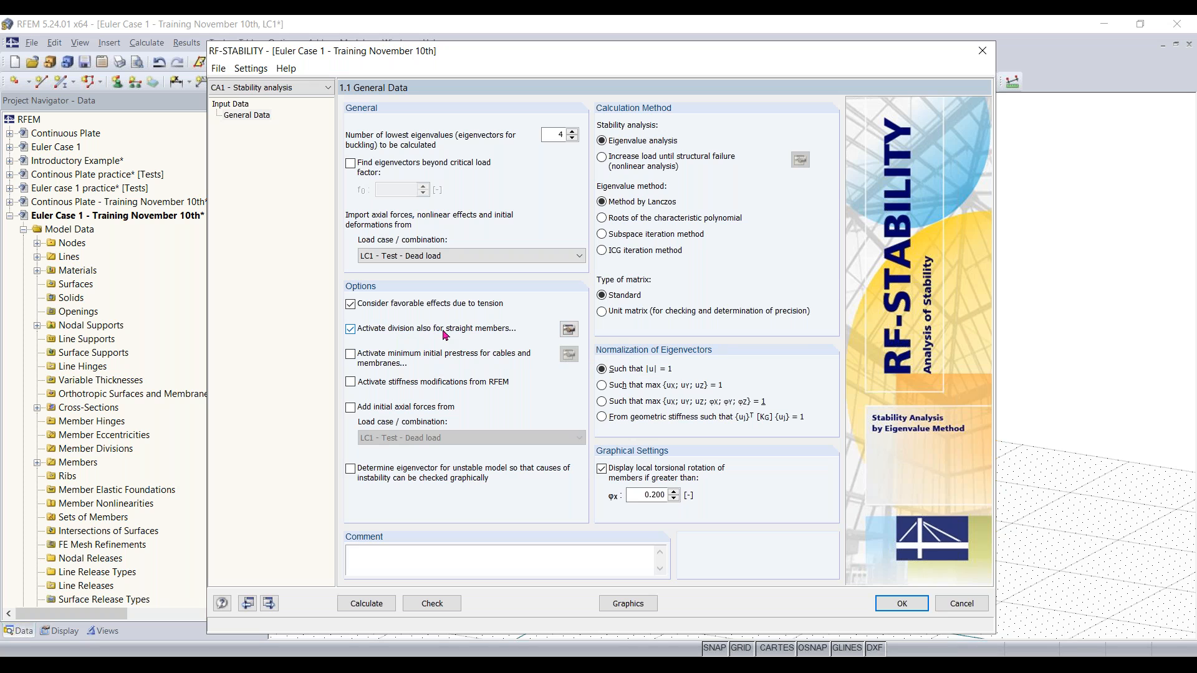
click(568, 335)
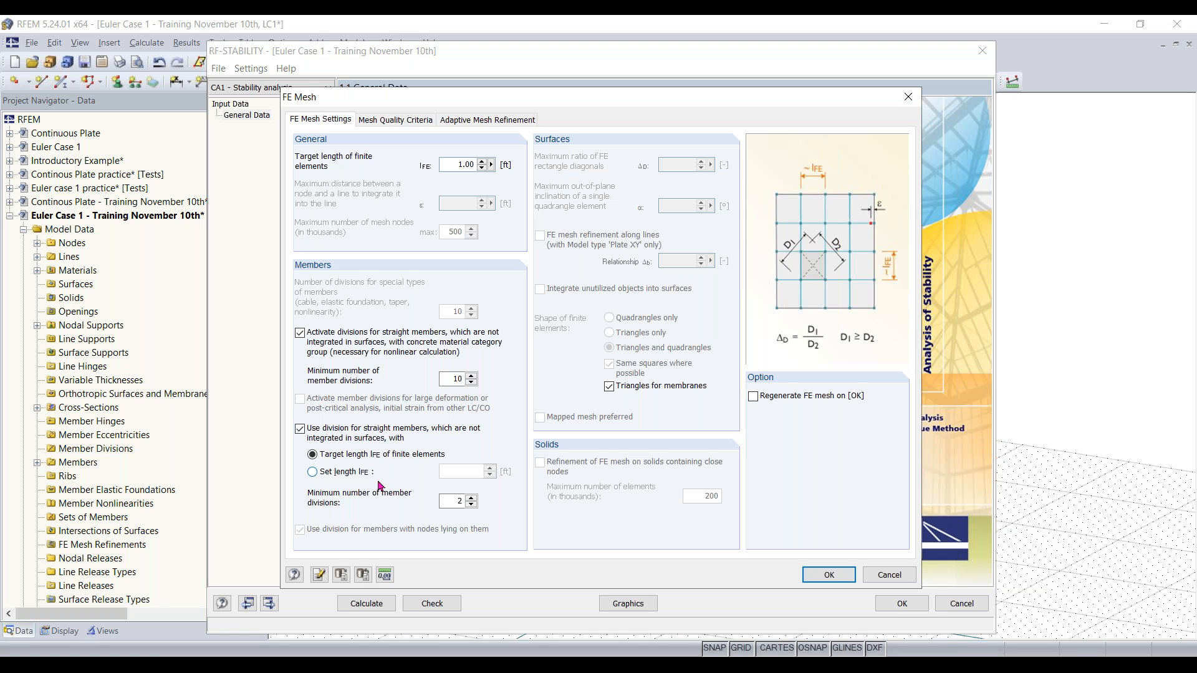
double_click(454, 501)
text(10)
click(830, 577)
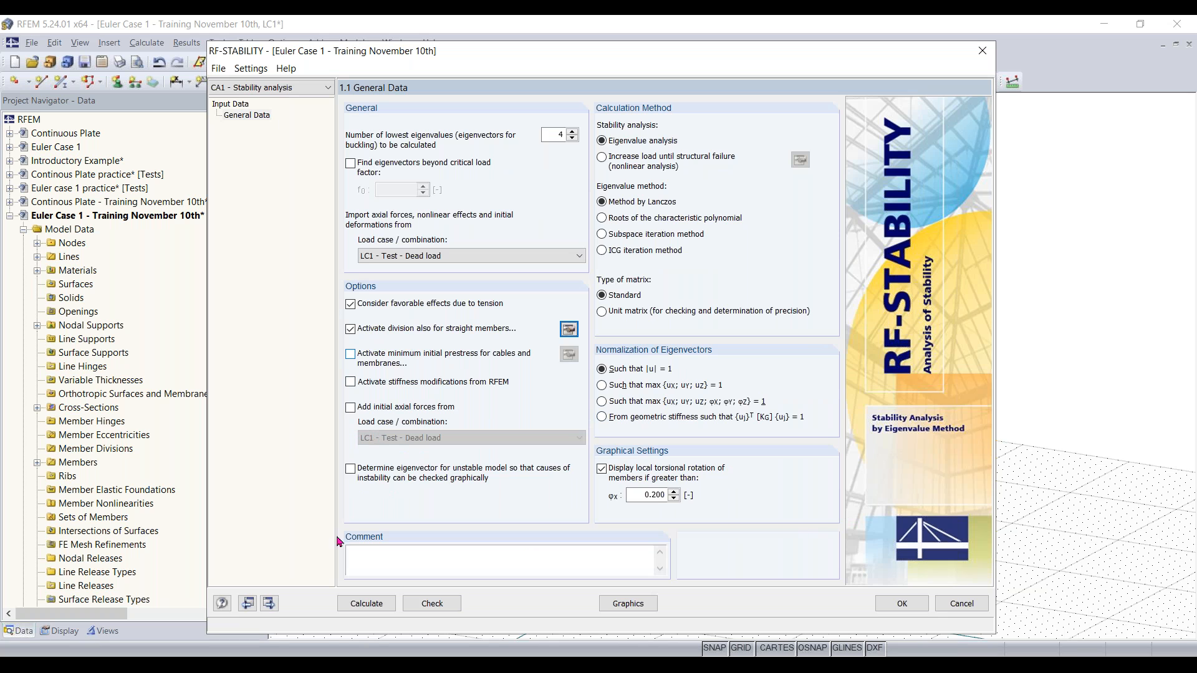
Step: Keep LC1 - Test - Dead load as the source of axial forces and run the stability calculation
click(437, 256)
click(441, 267)
click(354, 604)
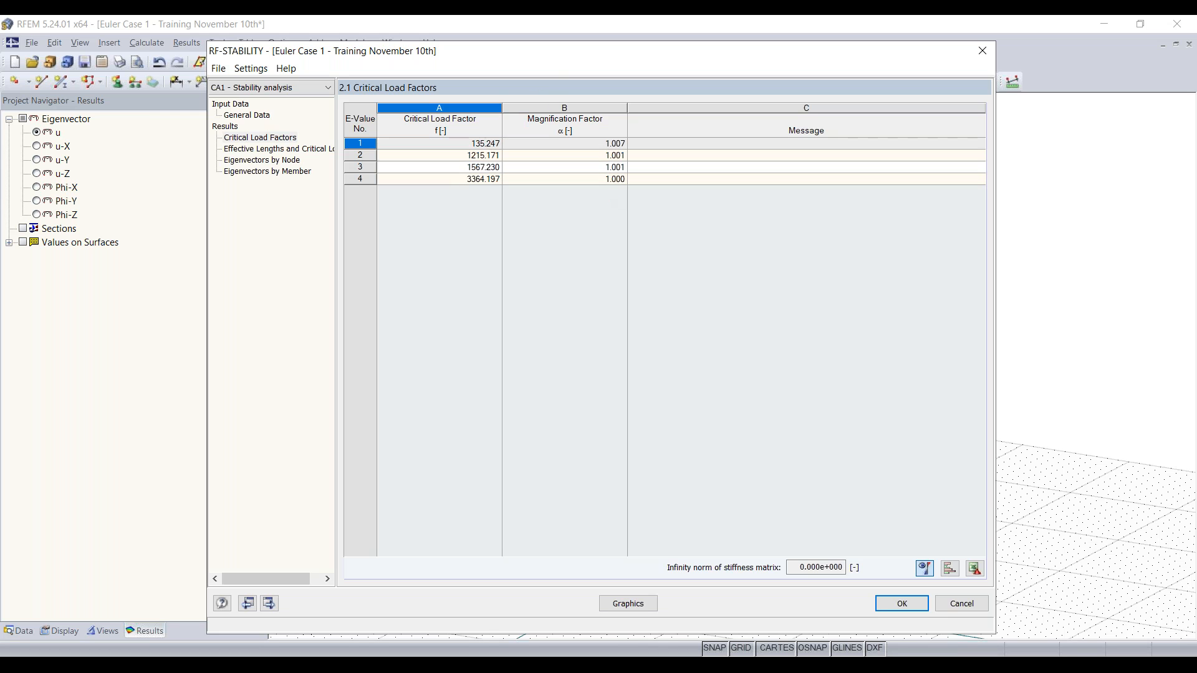
Step: Examine the stability results for critical load factors, effective lengths and critical loads of the column
drag(533, 57, 636, 284)
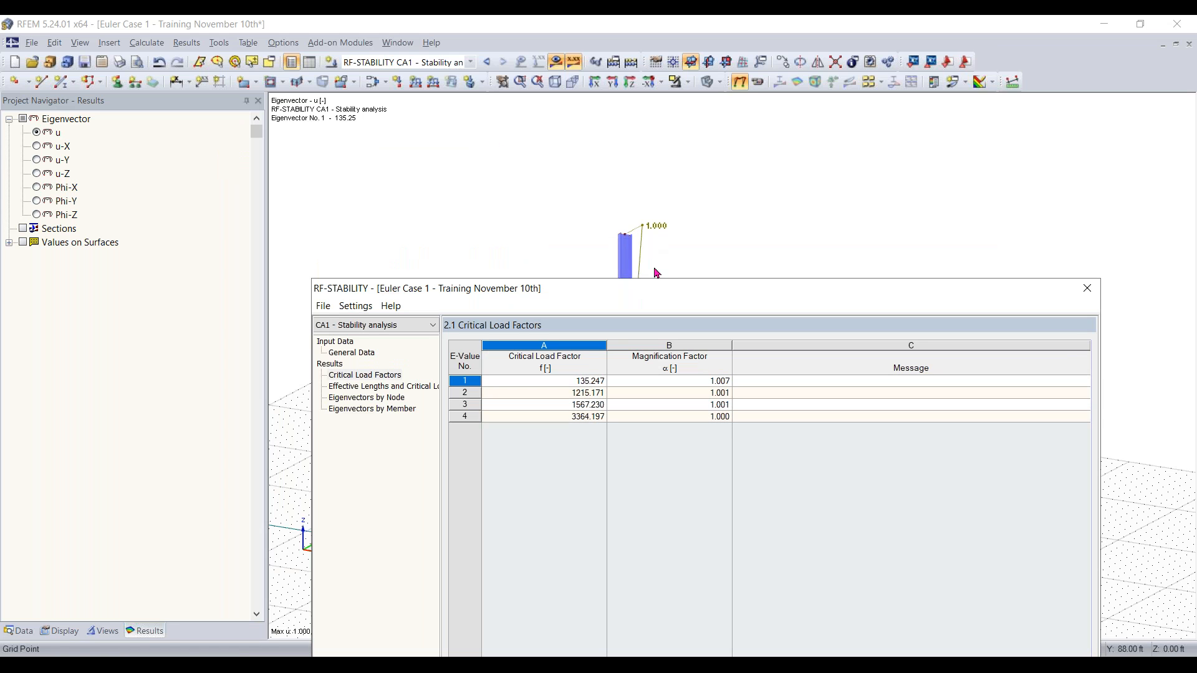
drag(649, 291, 543, 57)
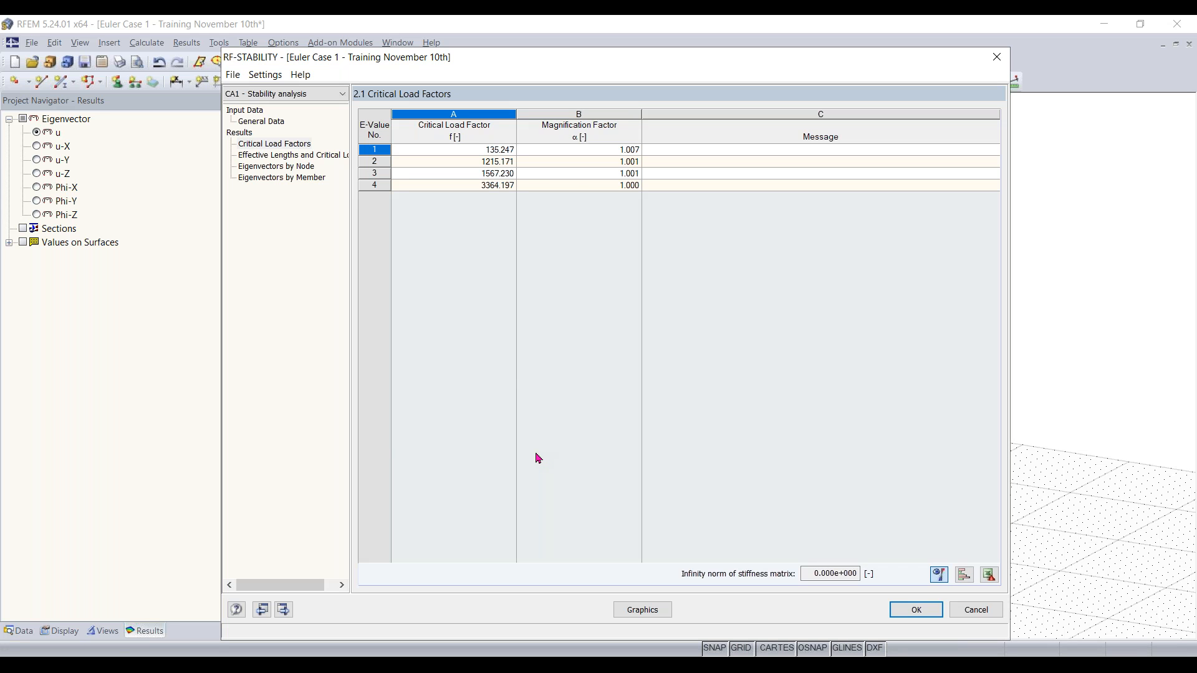
click(281, 146)
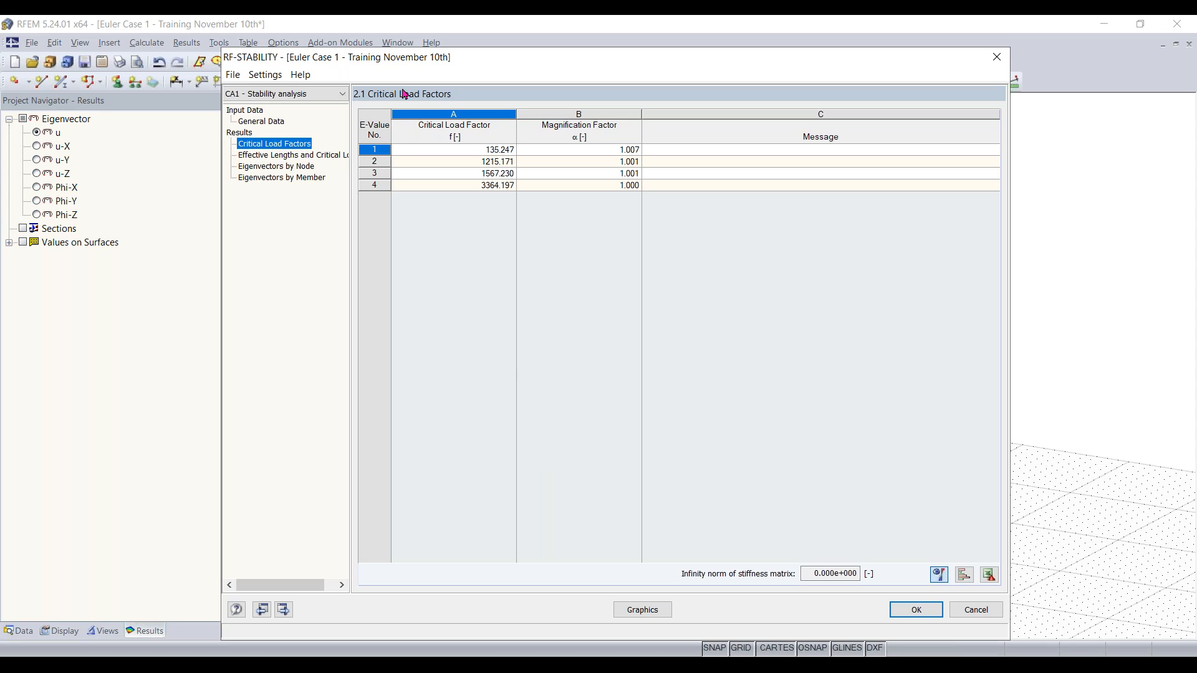
click(274, 157)
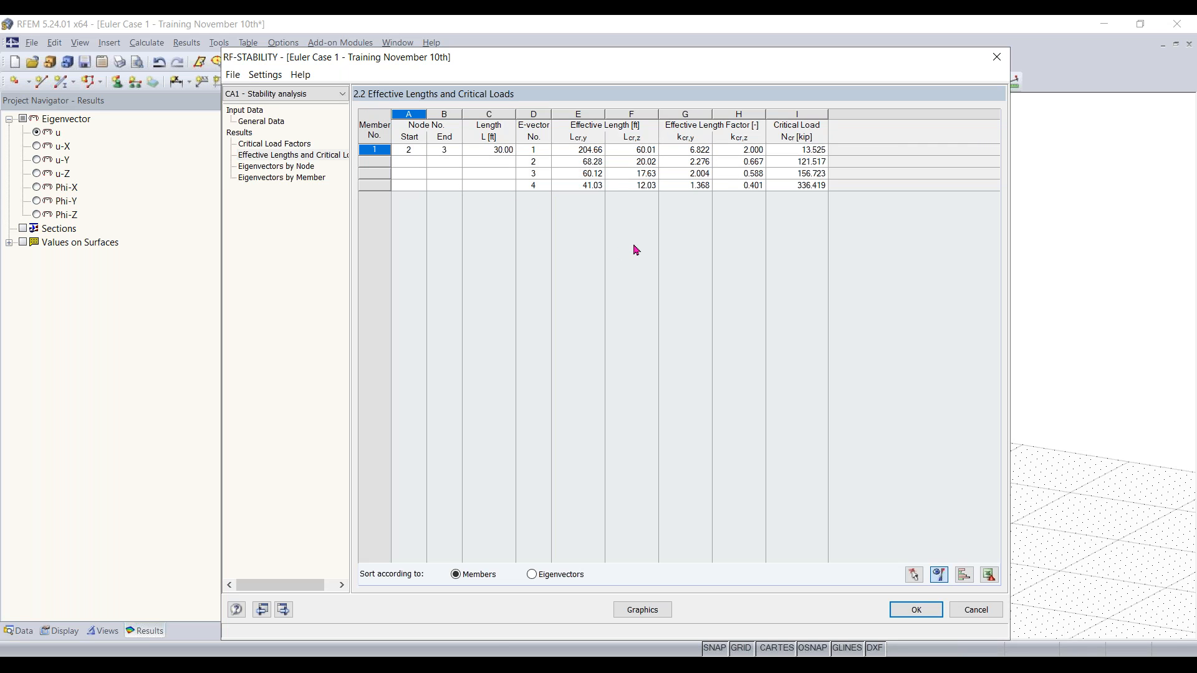
Step: Display the column's buckling shape u for eigenvector 1 graphically in the model
click(642, 611)
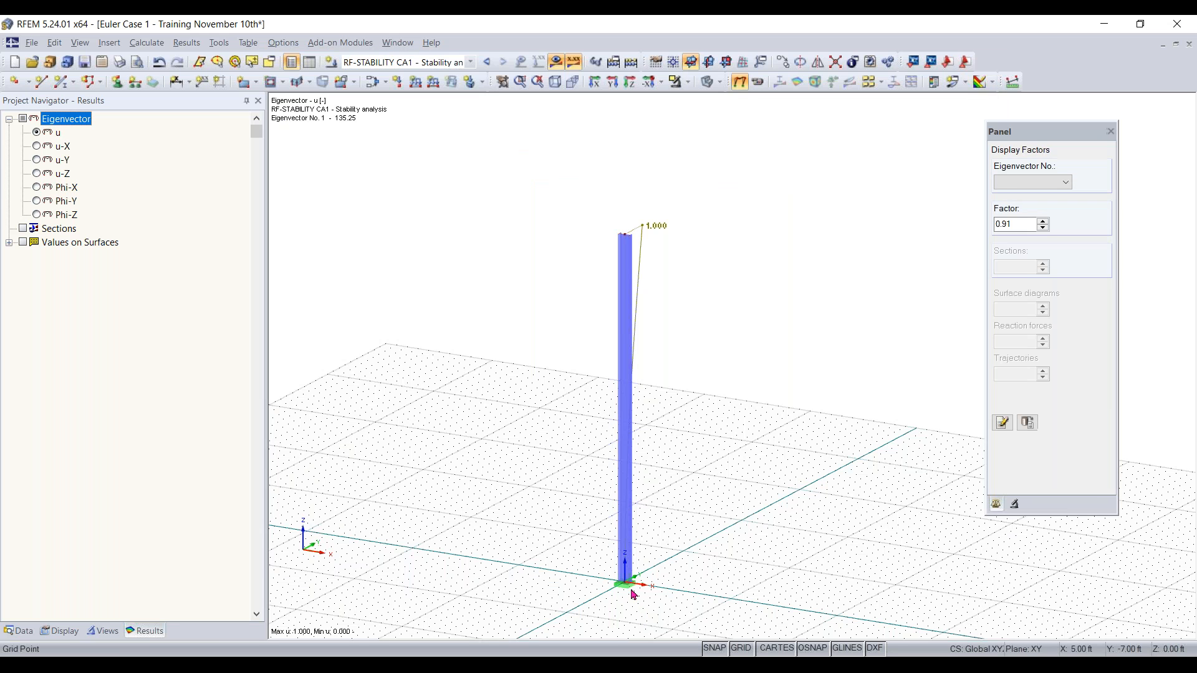
ctrl+middle_drag(728, 486, 630, 459)
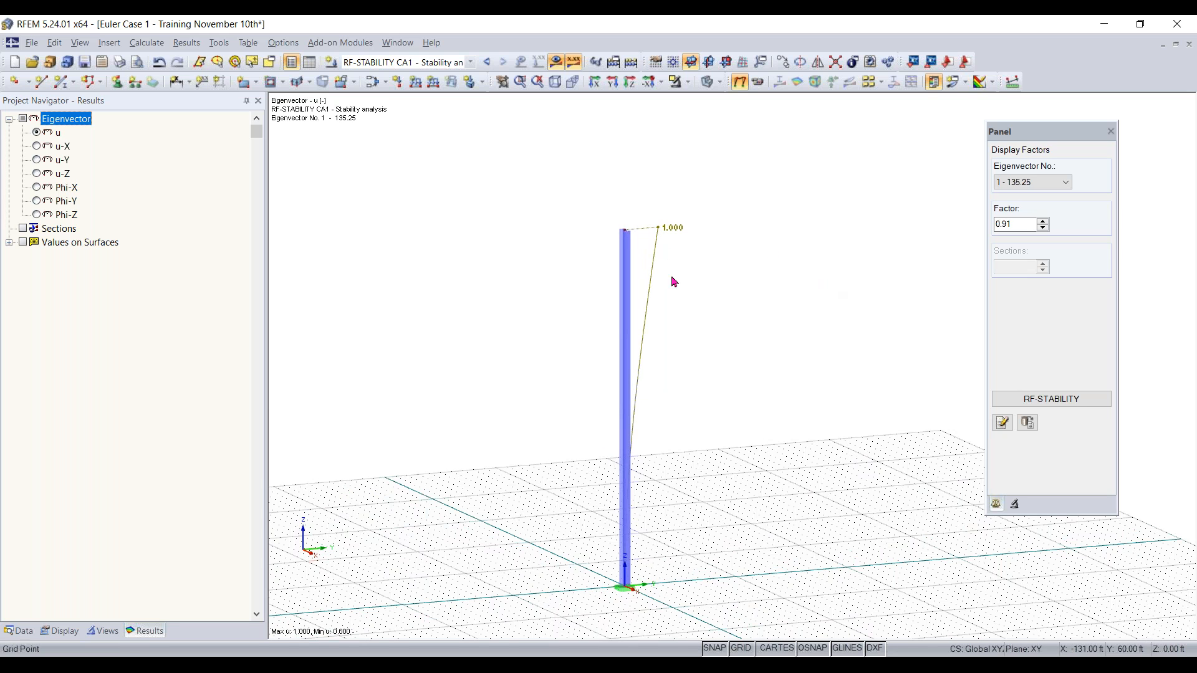
Step: Display the deformation of members as colored cross-sections for the column's buckling shape
click(68, 632)
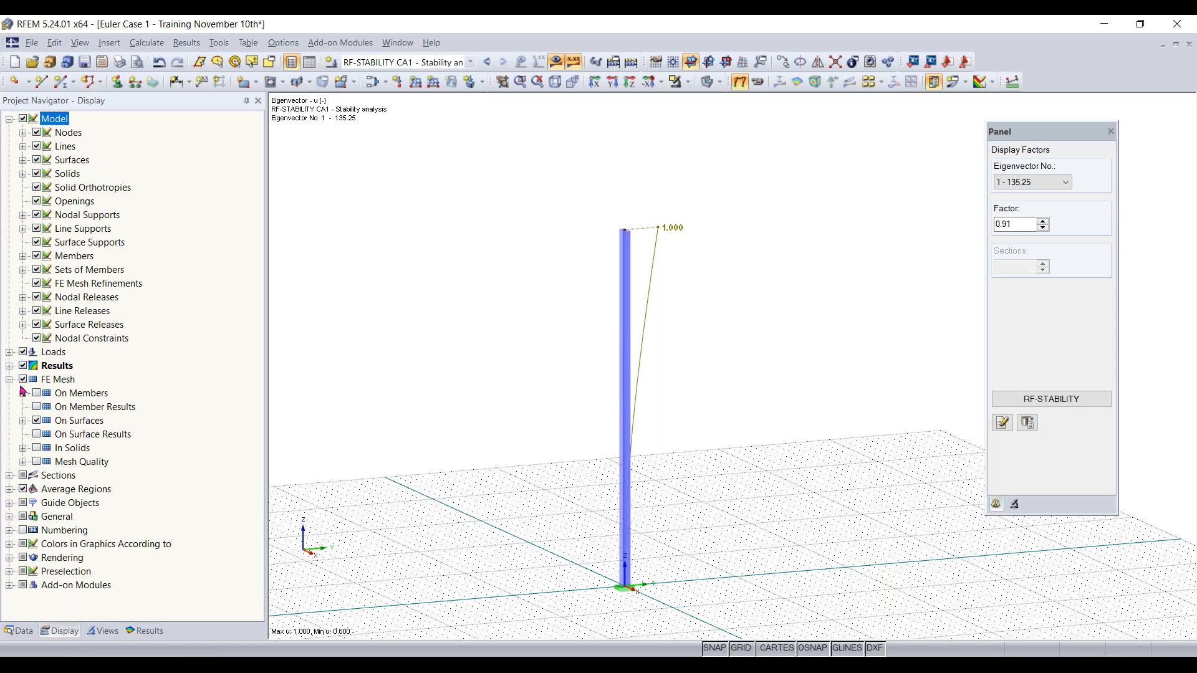
click(9, 367)
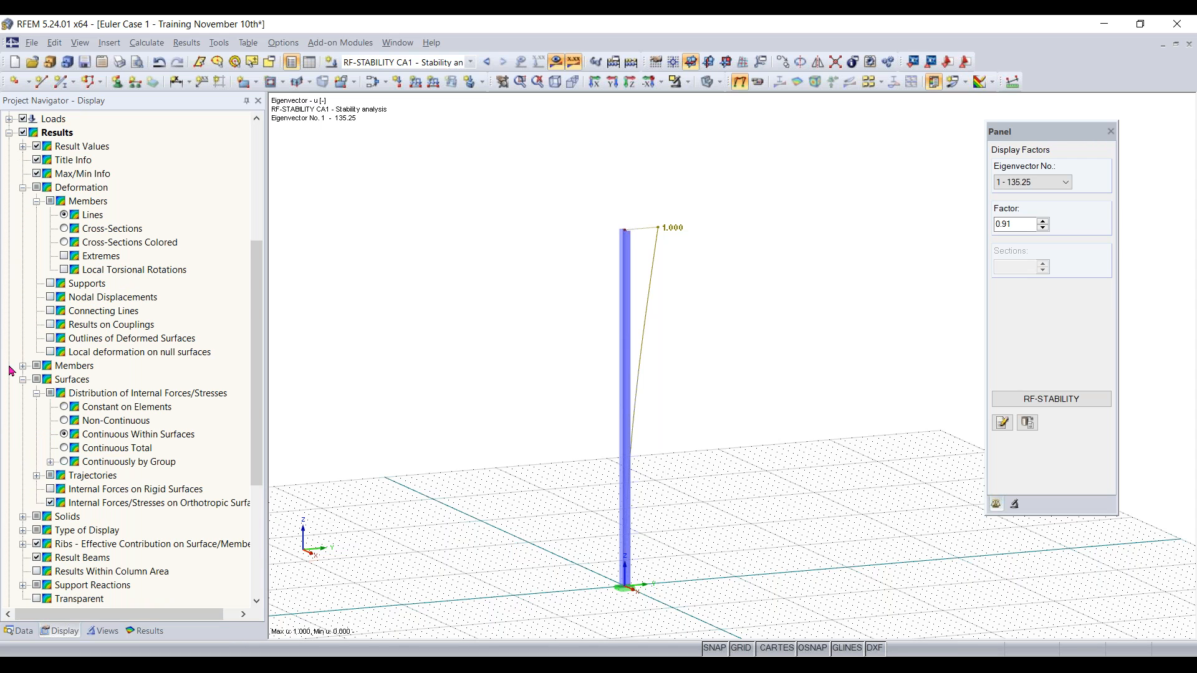
click(22, 187)
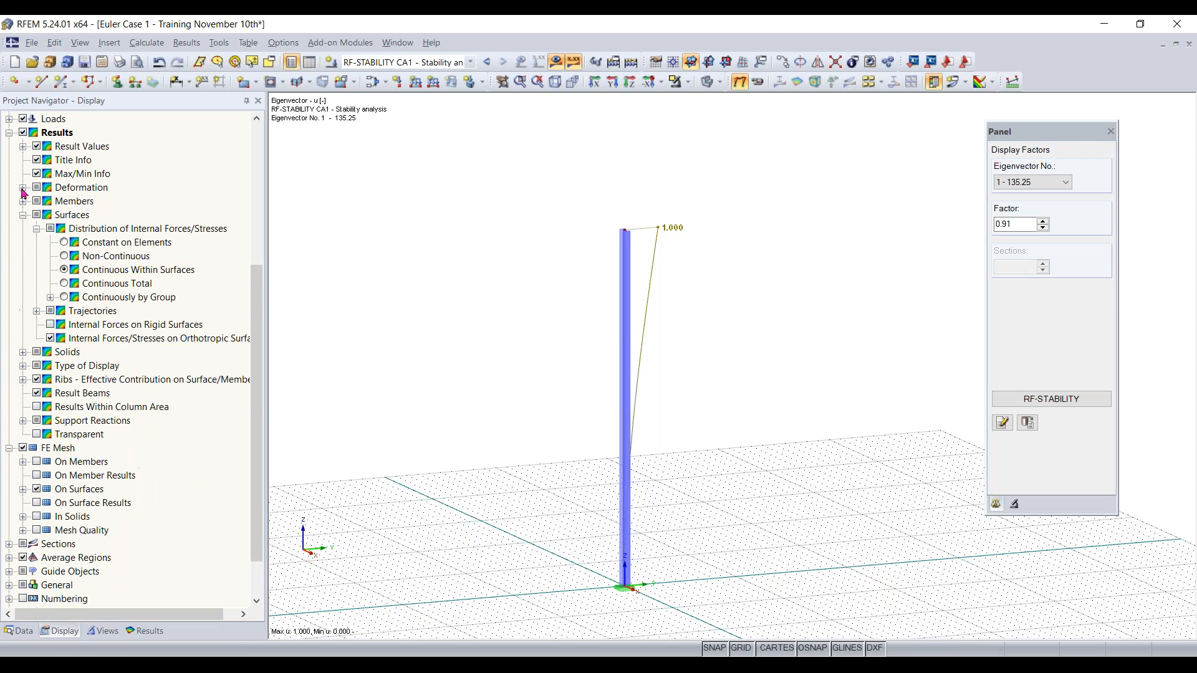
click(22, 187)
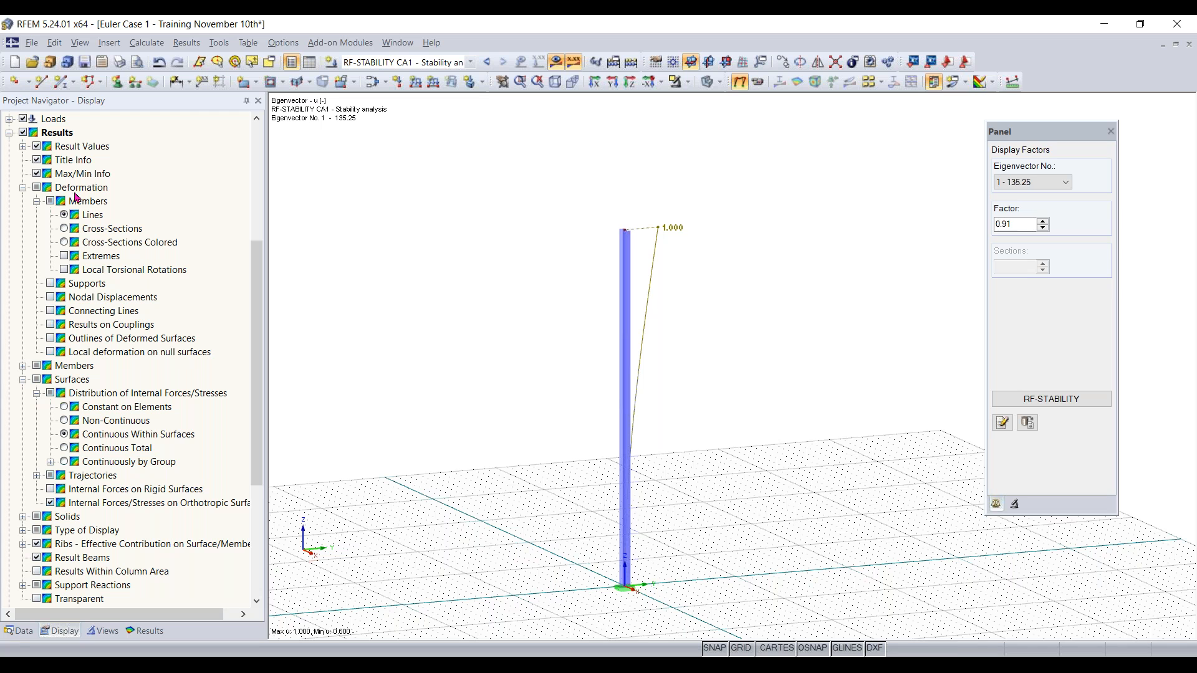
click(64, 242)
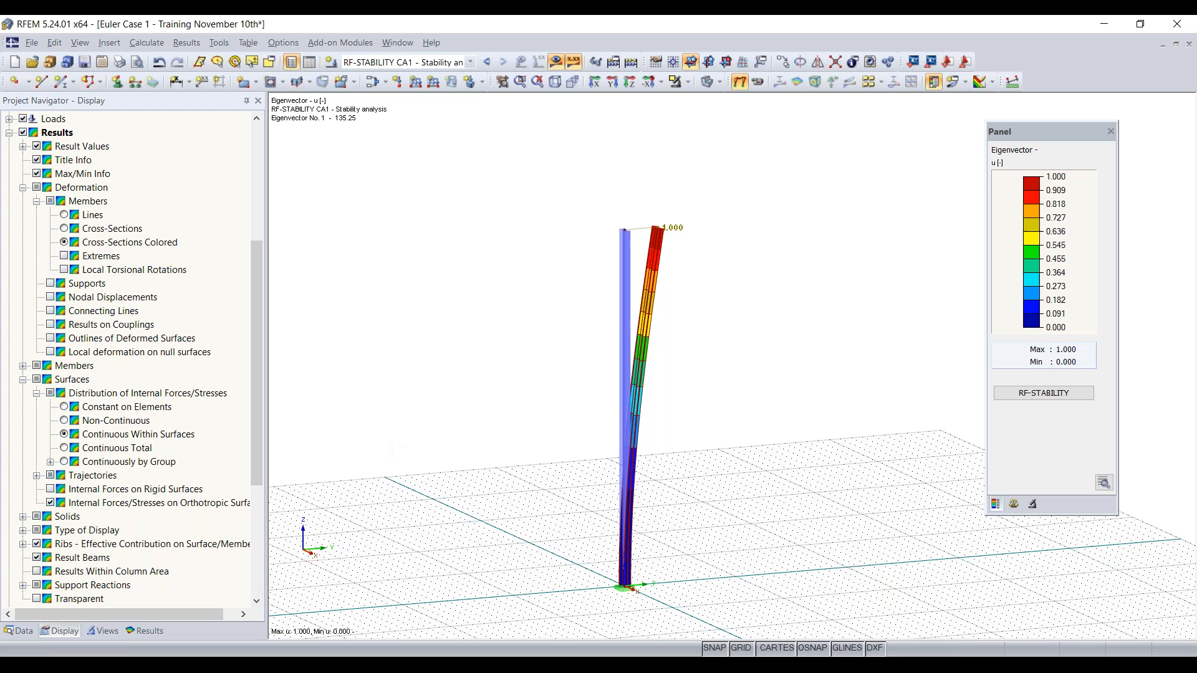
click(22, 630)
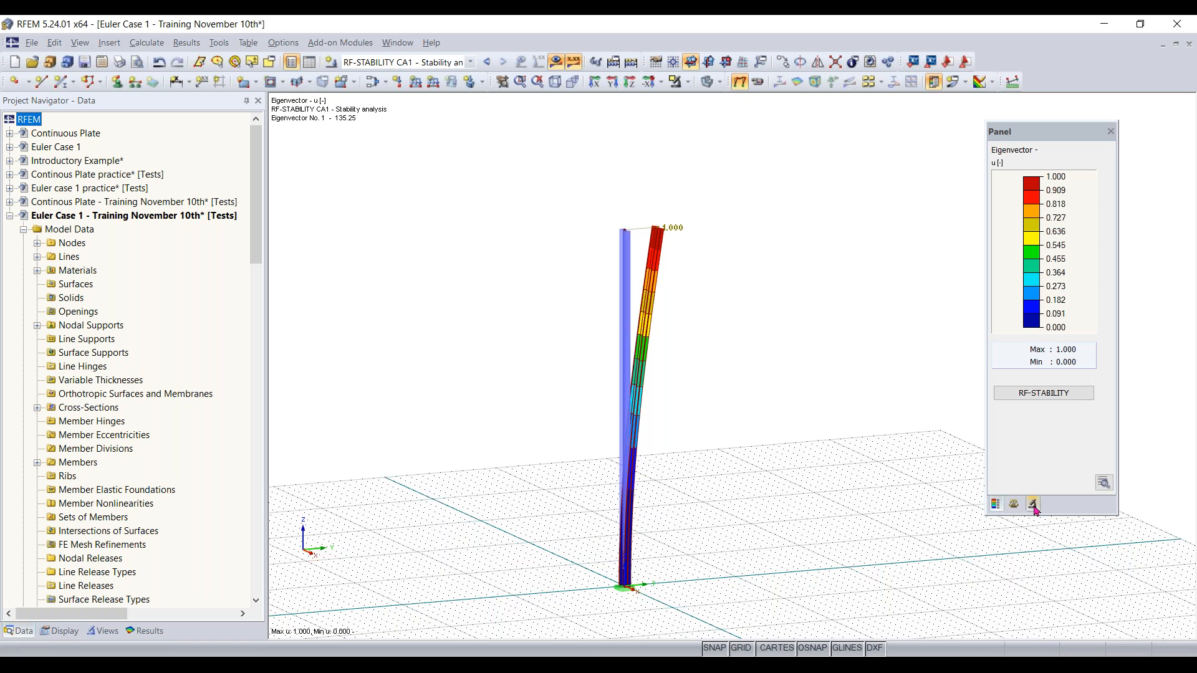
Step: Move the floating results panel closer to the model and bring up its display factors
drag(1027, 139, 978, 142)
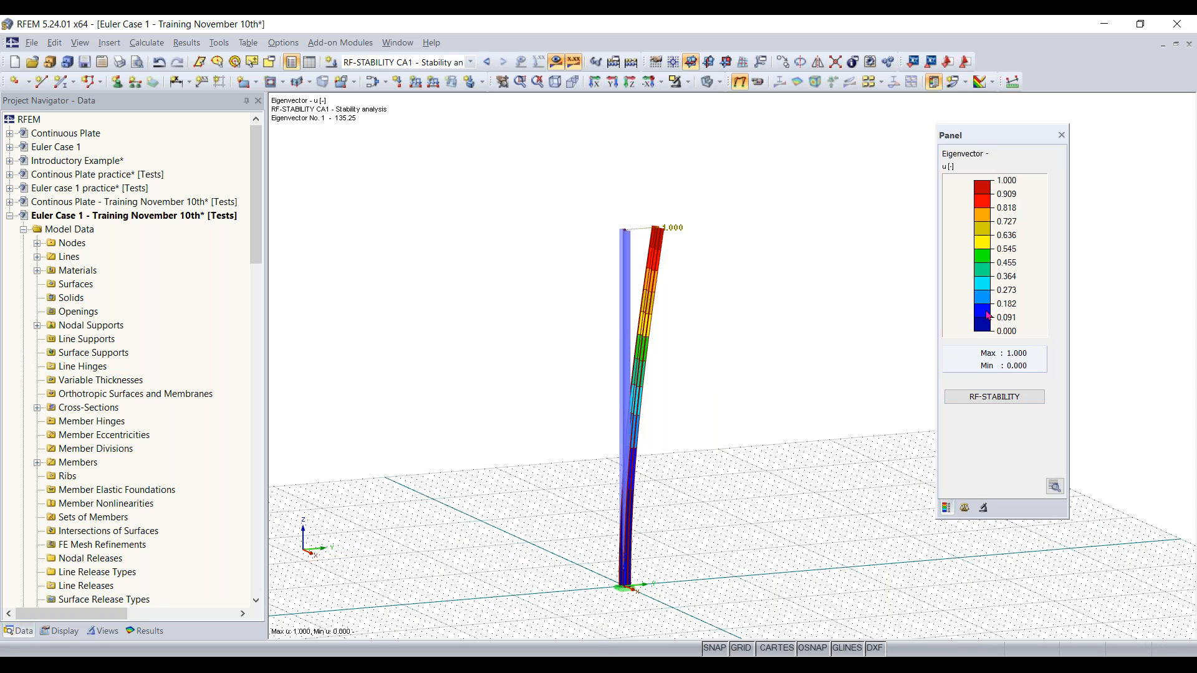
click(966, 508)
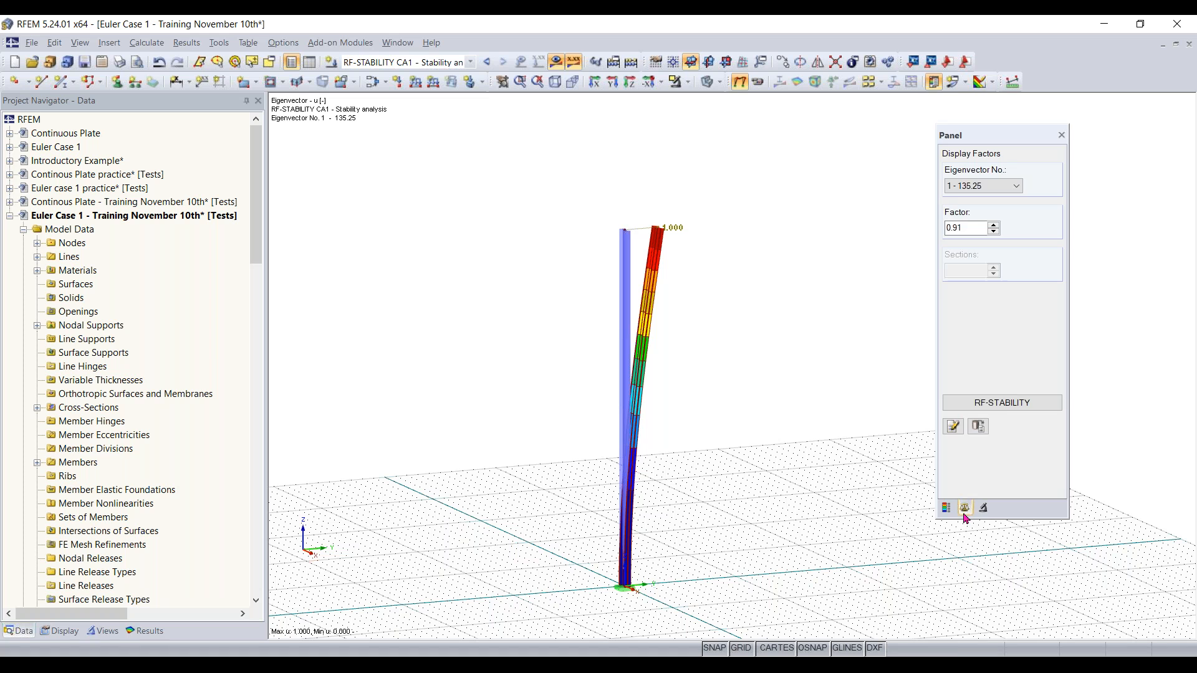
click(983, 508)
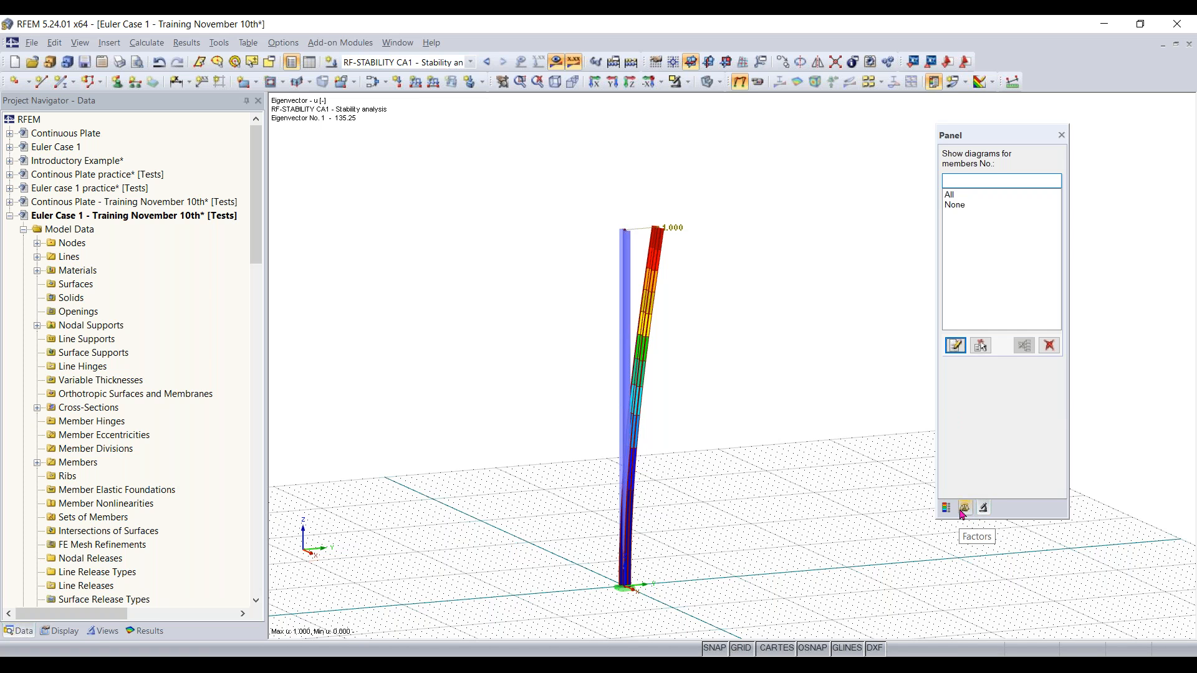
click(964, 509)
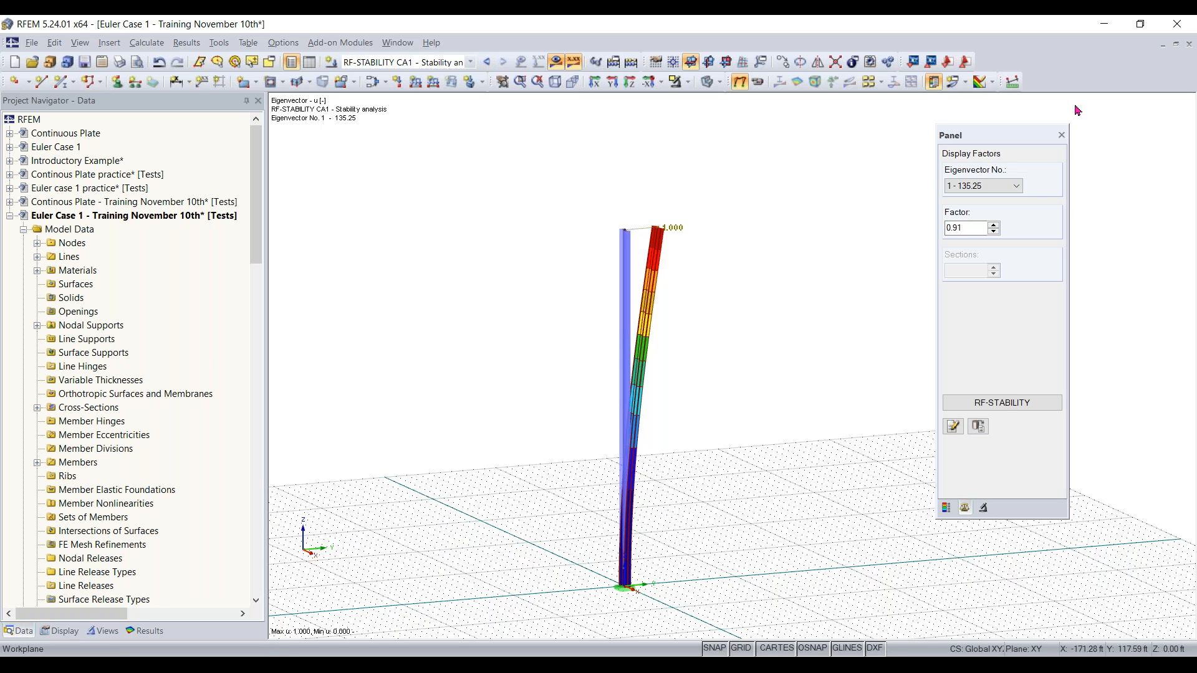
Step: View the mode shapes of eigenvectors 2, 3 and 4 in the model and return to eigenvector 1
click(978, 187)
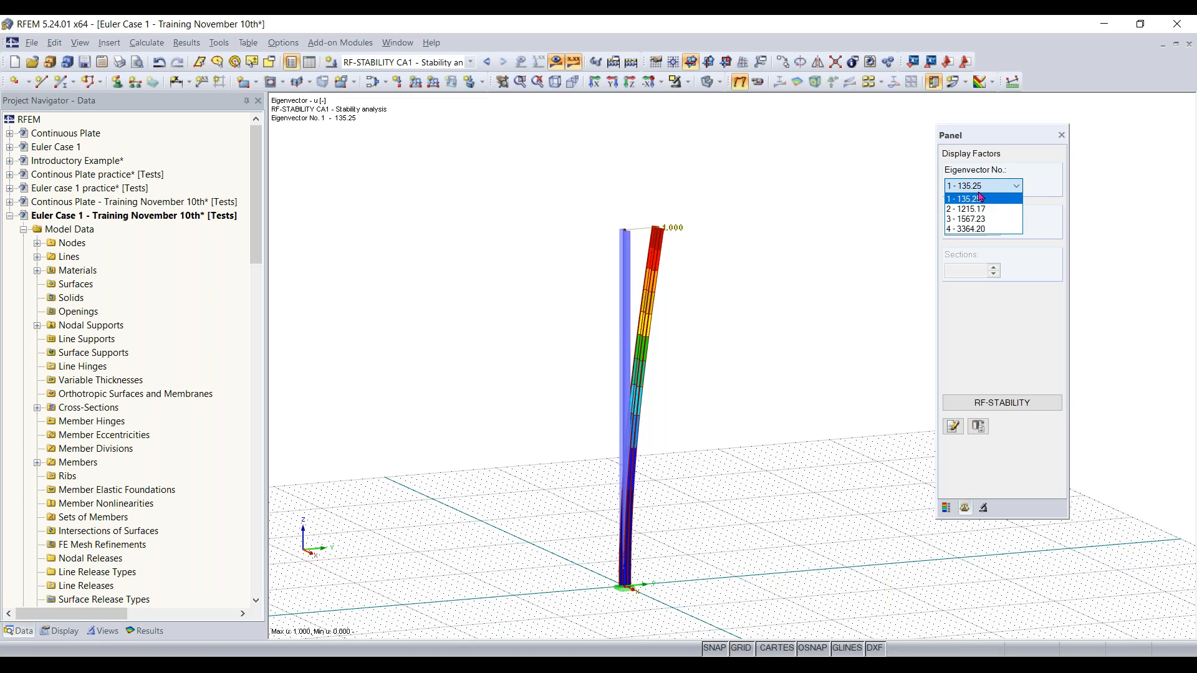
click(979, 212)
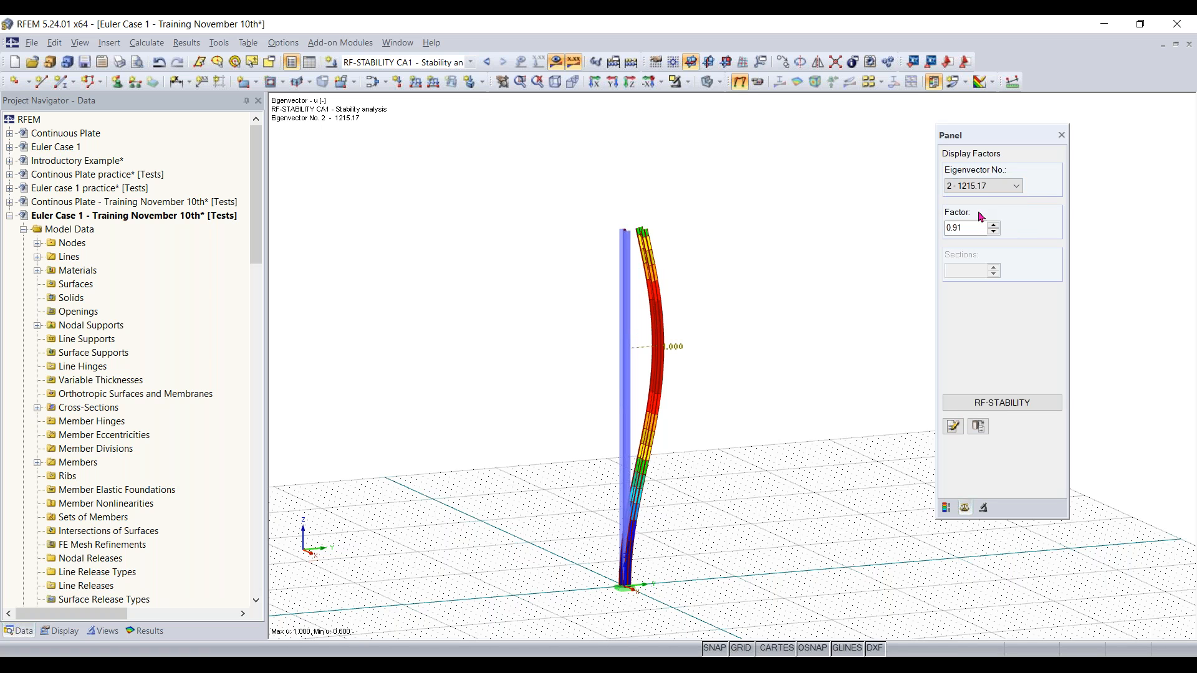
click(982, 195)
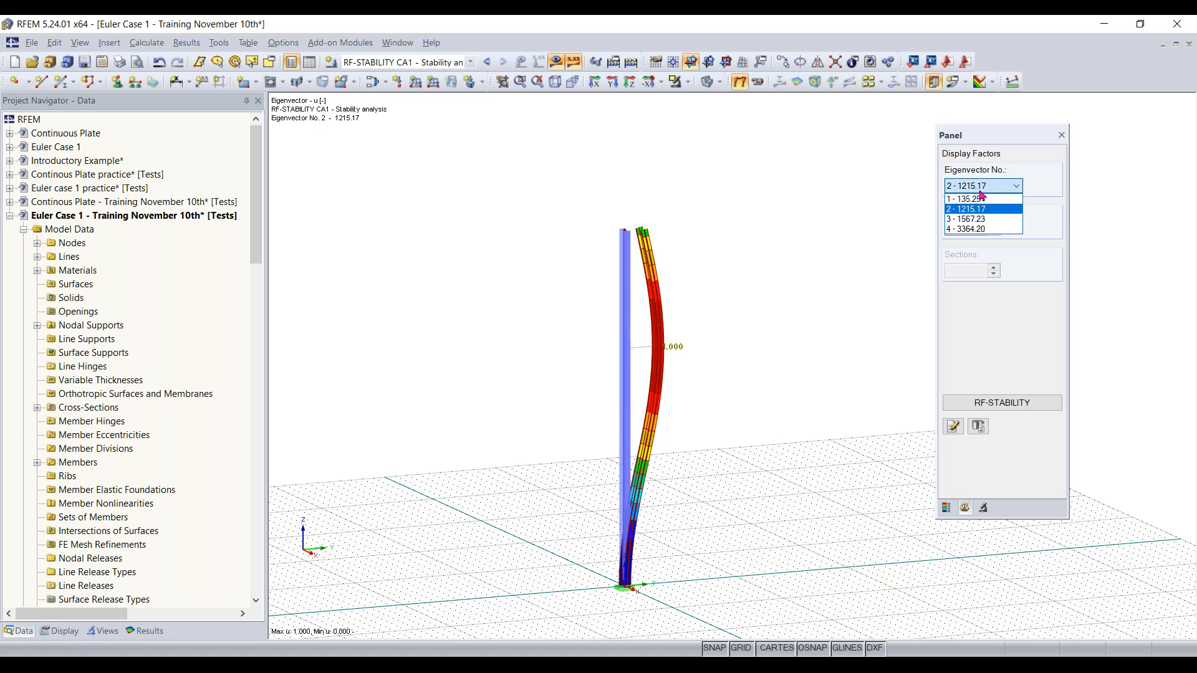
click(982, 220)
click(985, 188)
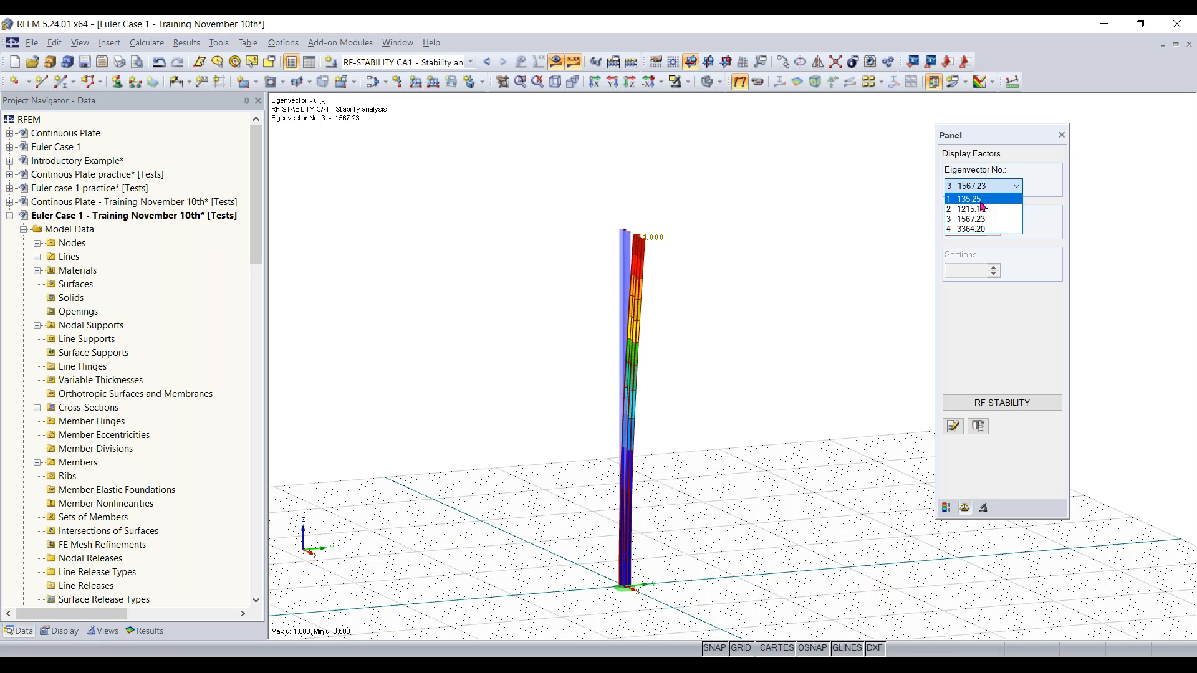
click(980, 229)
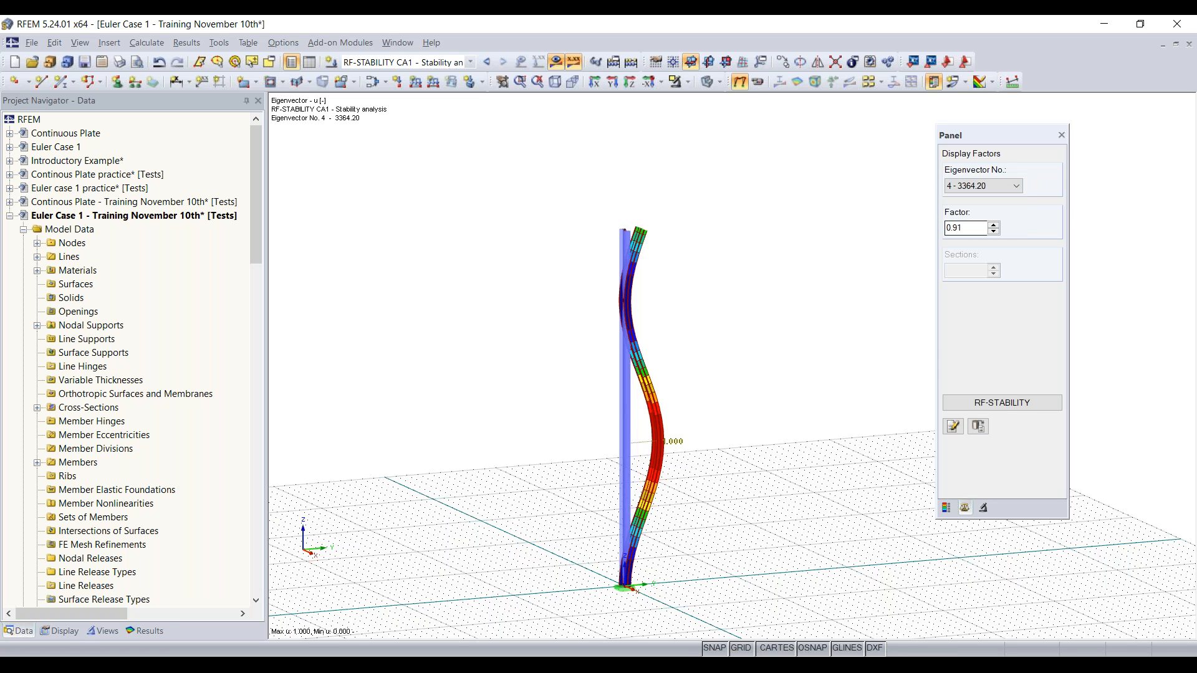
click(982, 188)
click(981, 198)
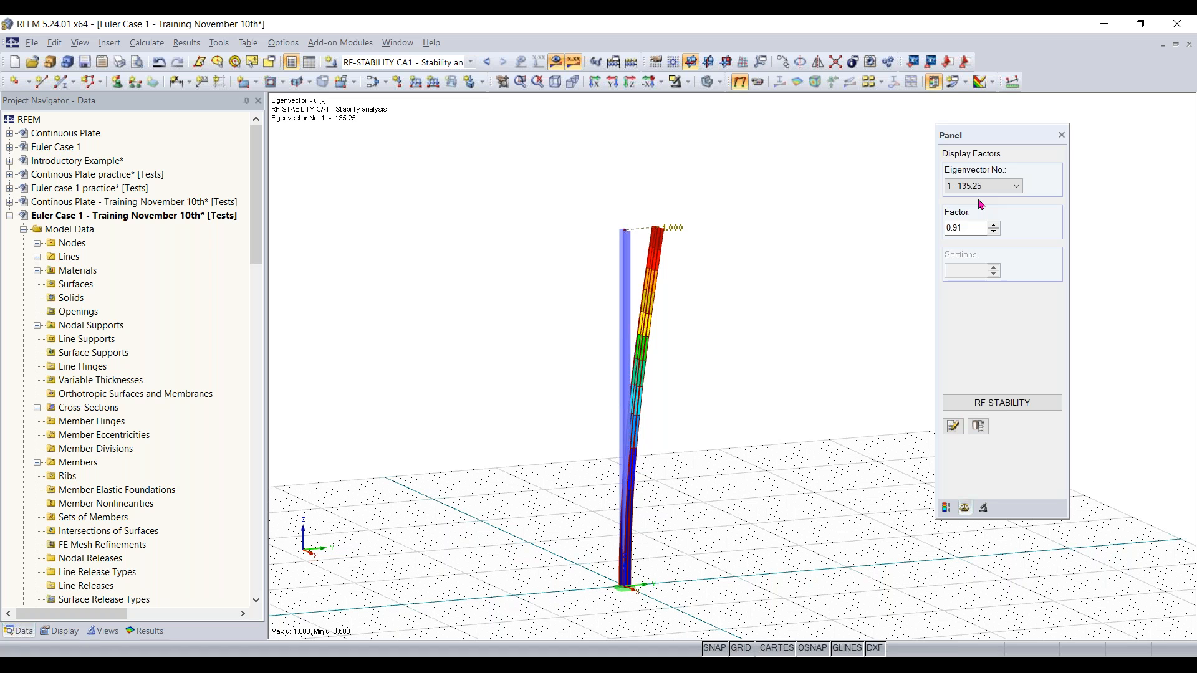
Step: Set the display factor of the eigenvector 1 mode shape to 1
click(689, 261)
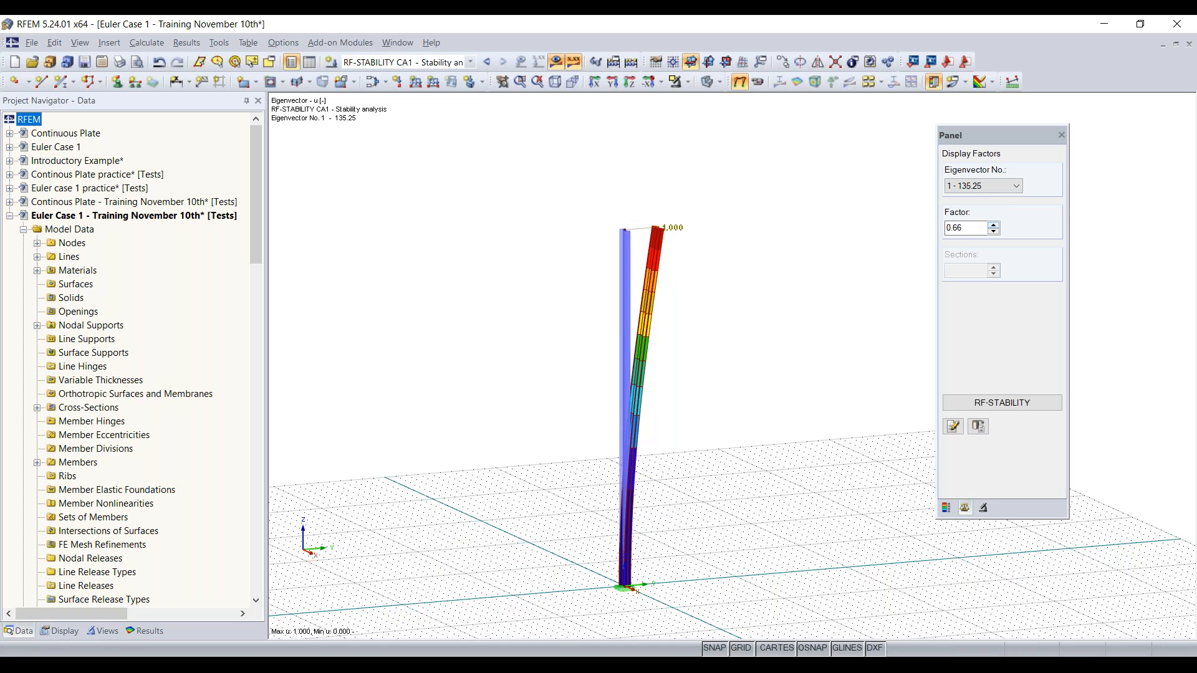
drag(978, 227, 908, 253)
text(1)
key(Return)
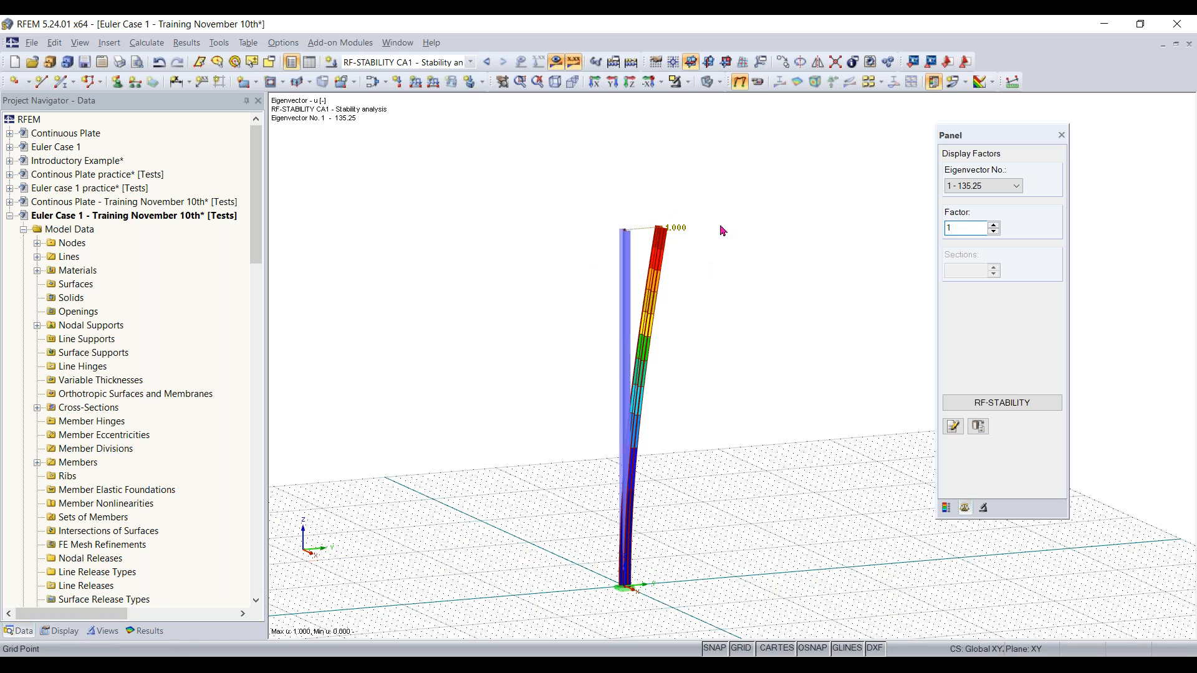
Step: Turn on the local axis system display for the column member
ctrl+middle_drag(749, 274, 826, 340)
scroll(632, 281, up, 5)
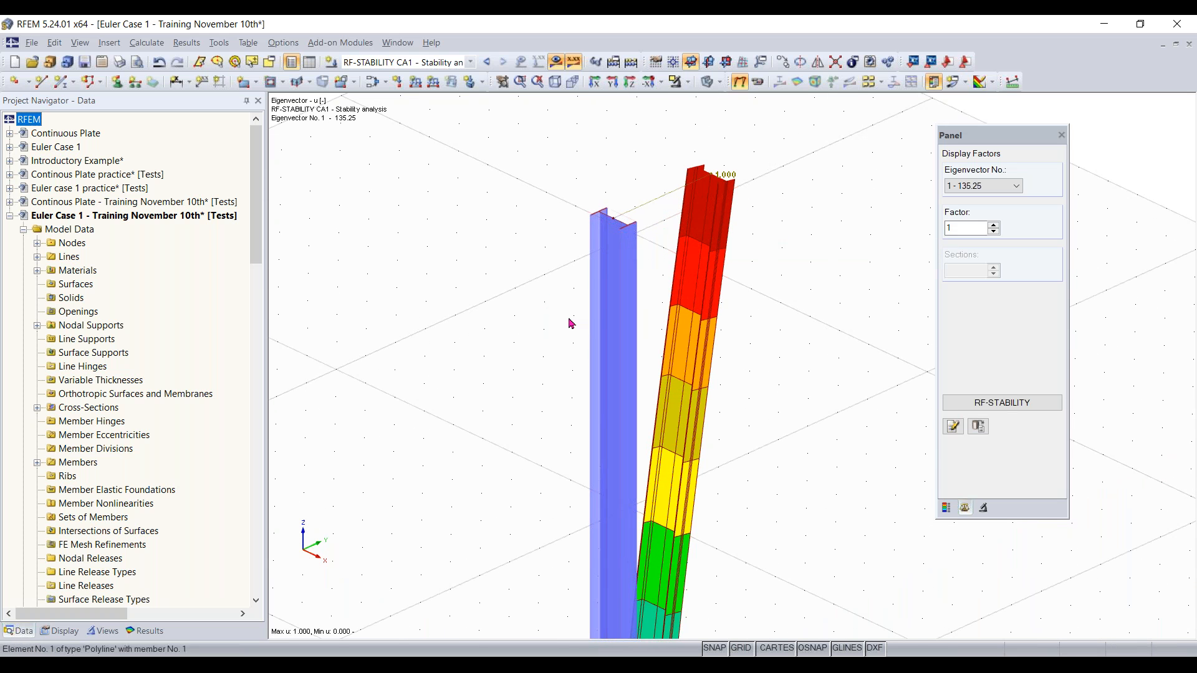
ctrl+middle_drag(595, 315, 639, 283)
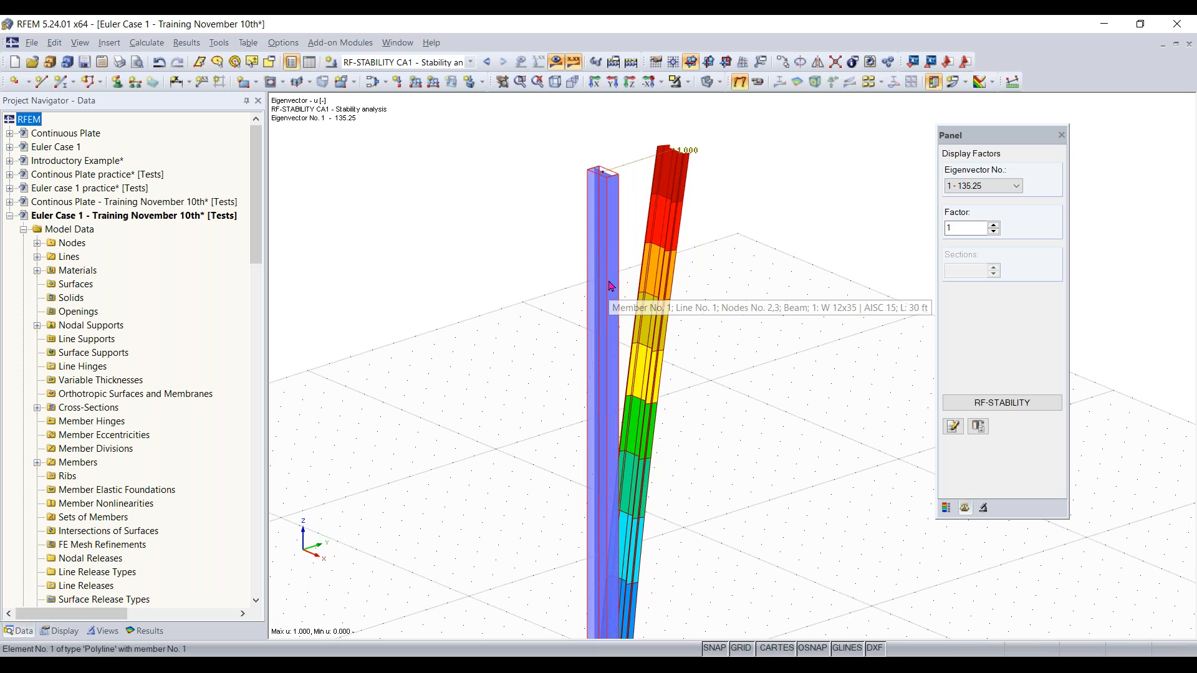
scroll(610, 285, down, 2)
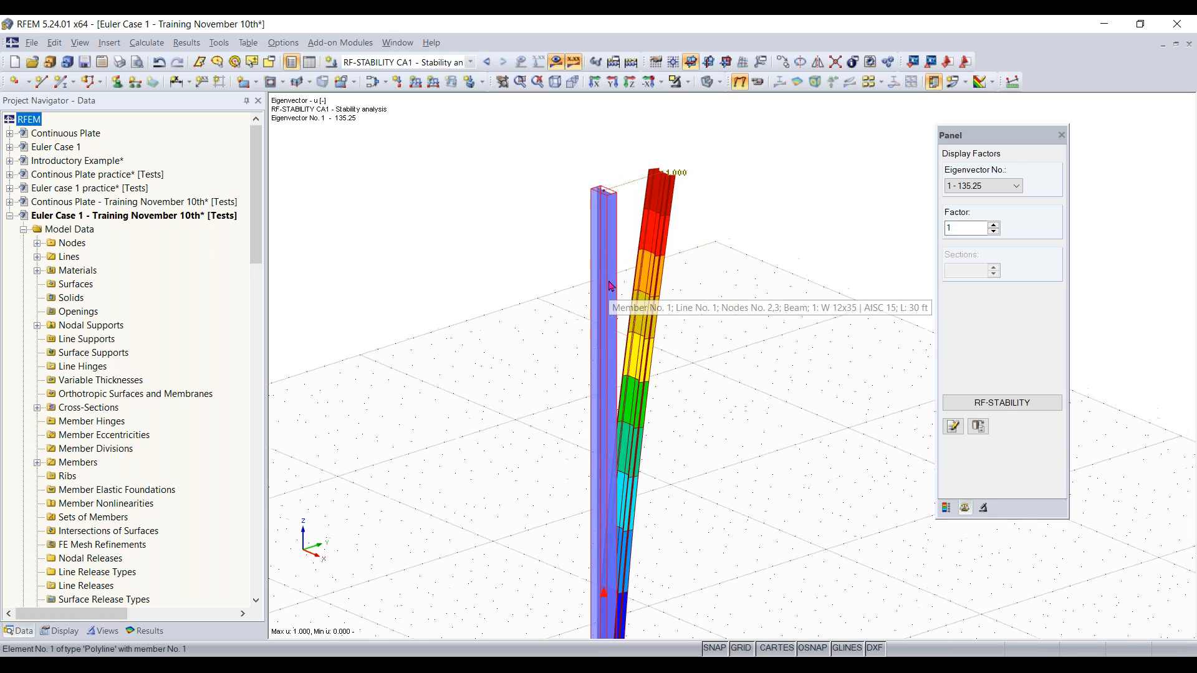
middle_drag(609, 285, 605, 208)
right_click(606, 208)
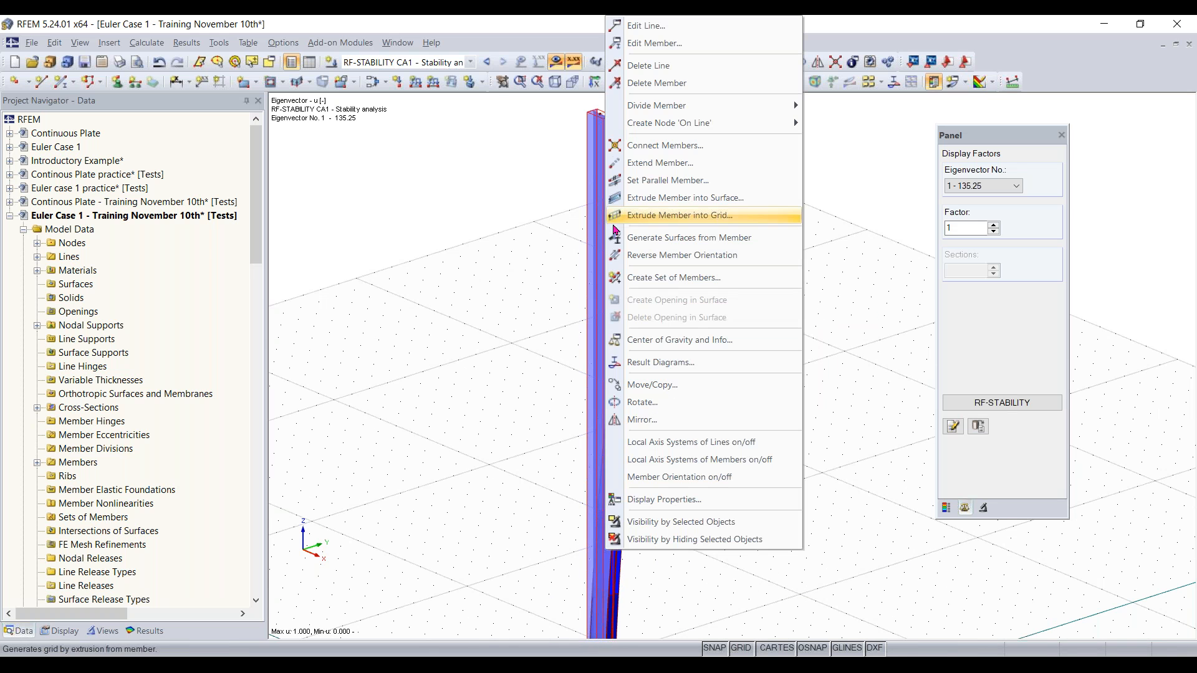
click(685, 448)
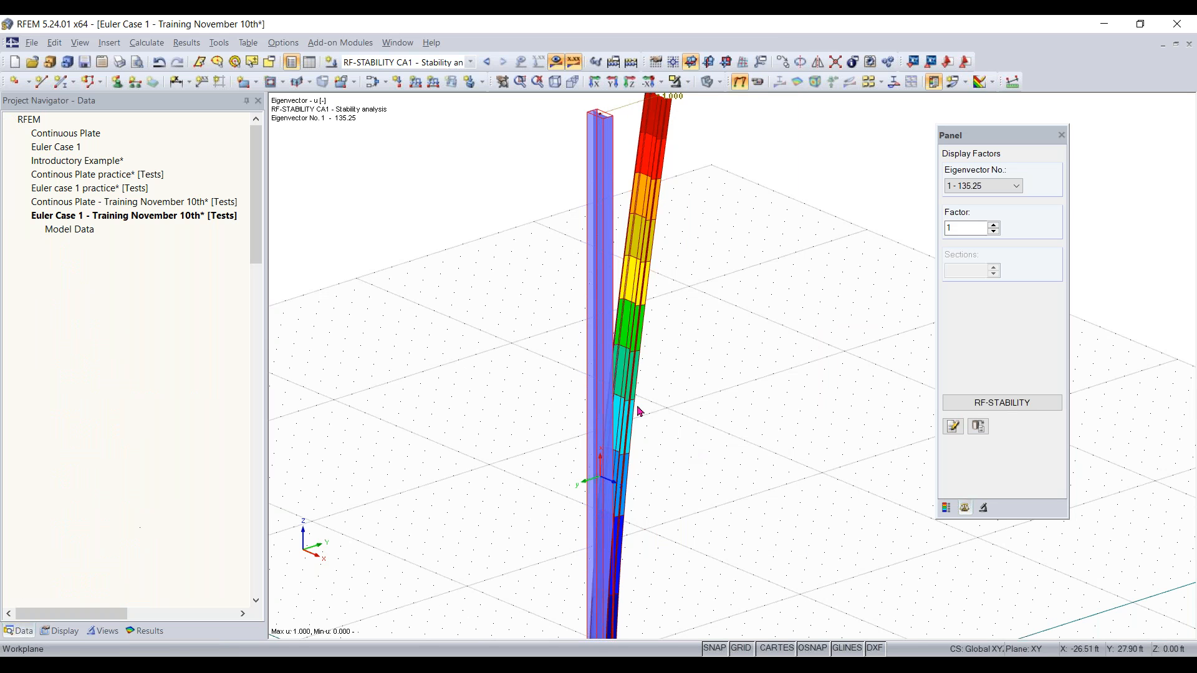
right_click(601, 361)
click(665, 440)
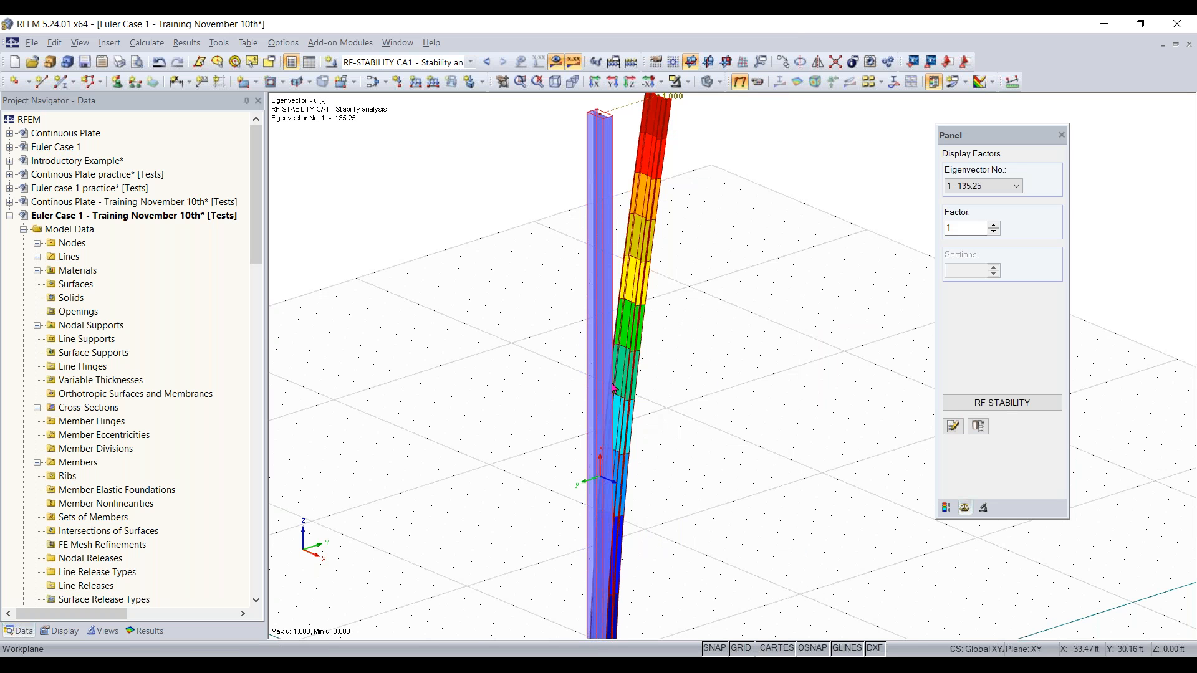
right_click(606, 391)
click(649, 458)
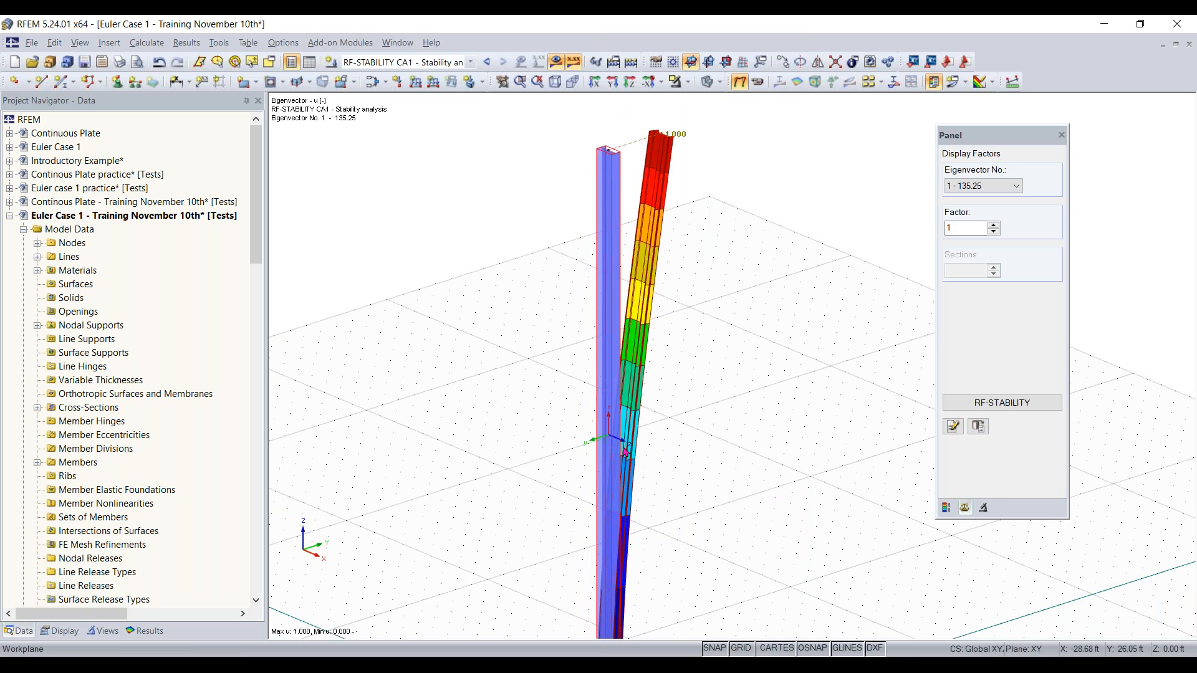
Step: Examine the moments of inertia about both local axes in the column's W 12x35 cross-section information
scroll(624, 437, up, 2)
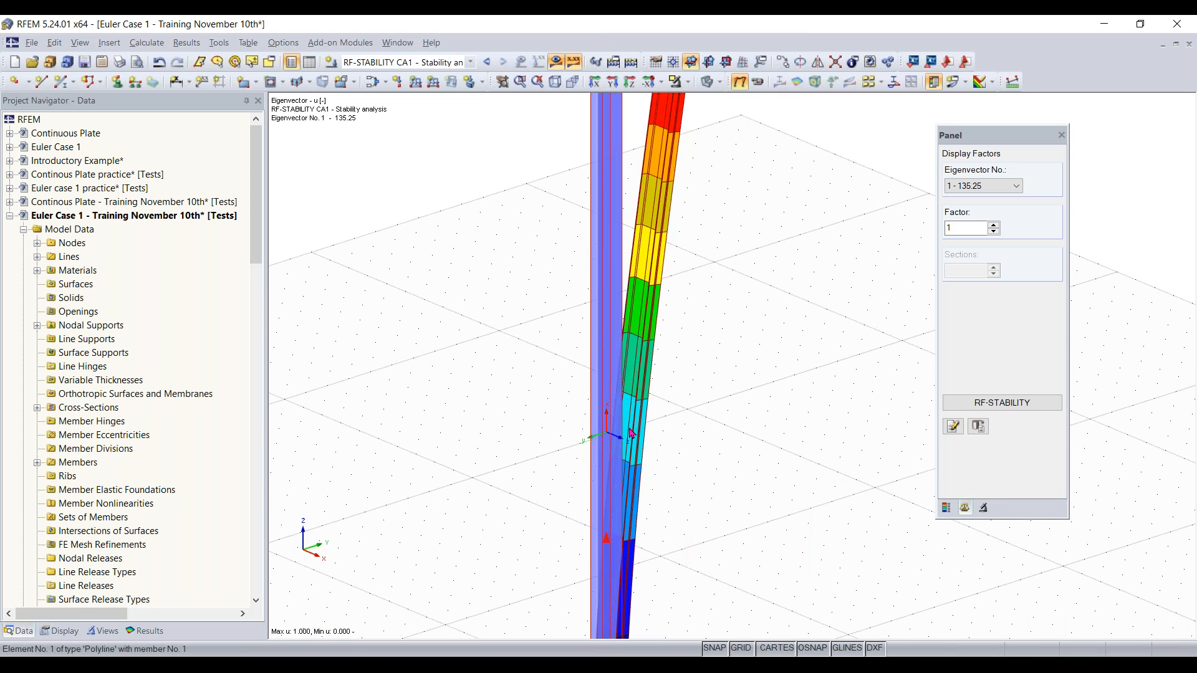
scroll(643, 364, down, 2)
scroll(643, 365, down, 1)
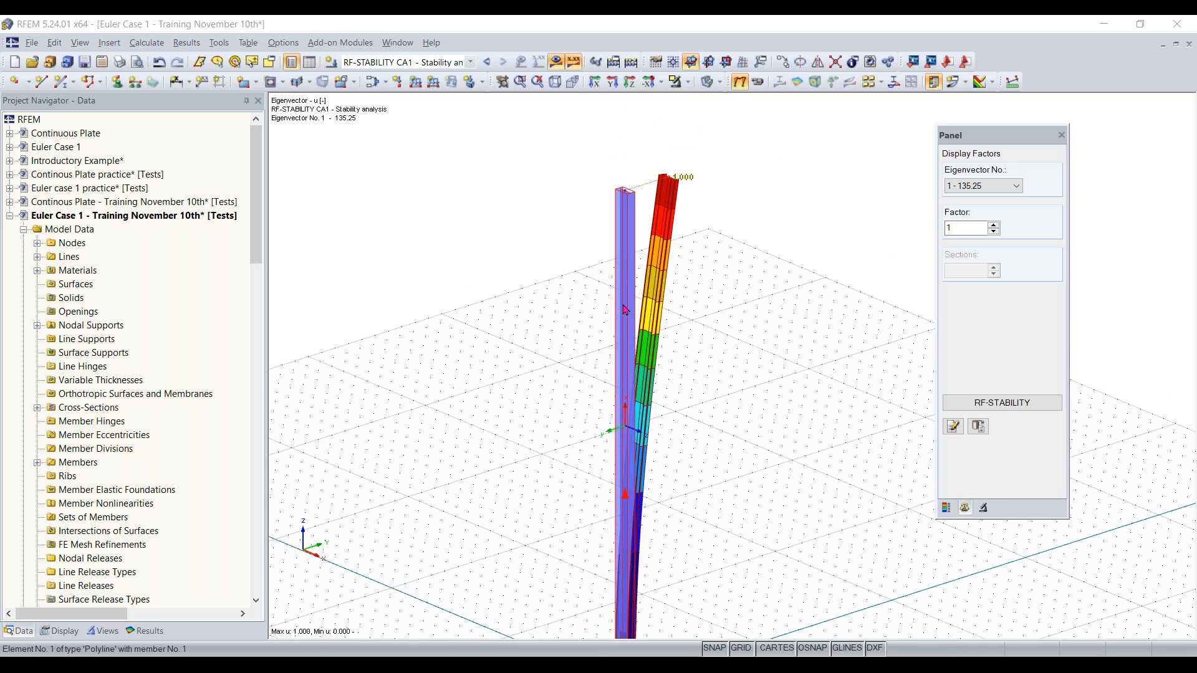
double_click(625, 310)
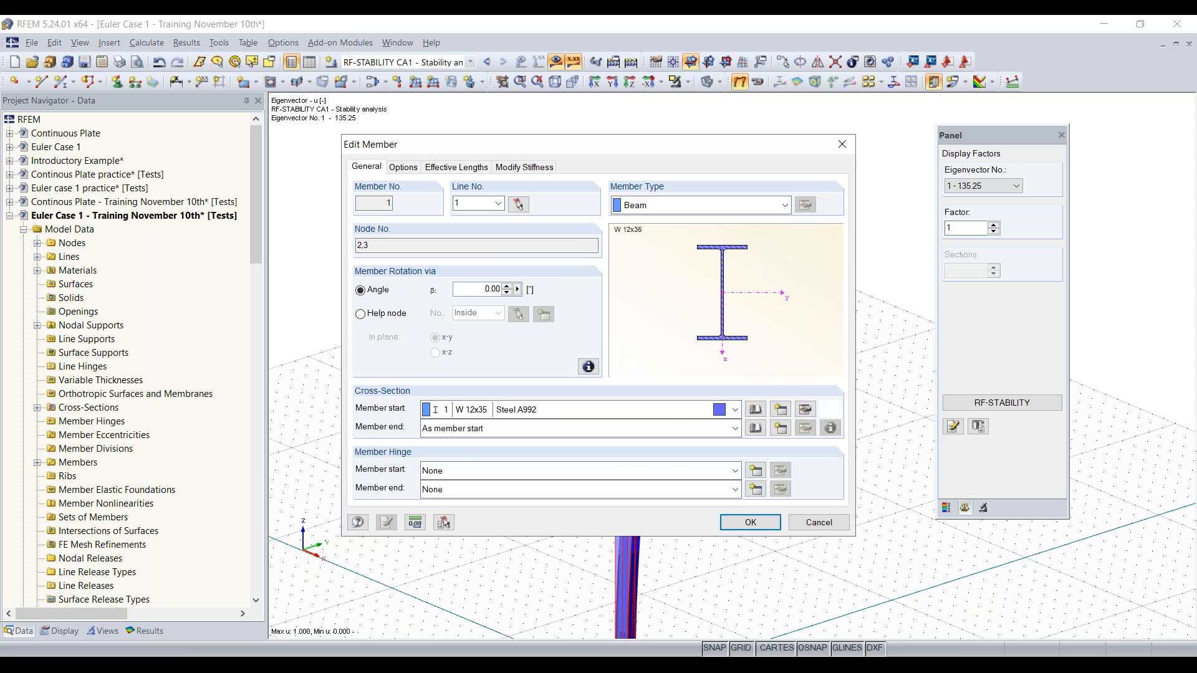
scroll(435, 341, down, 2)
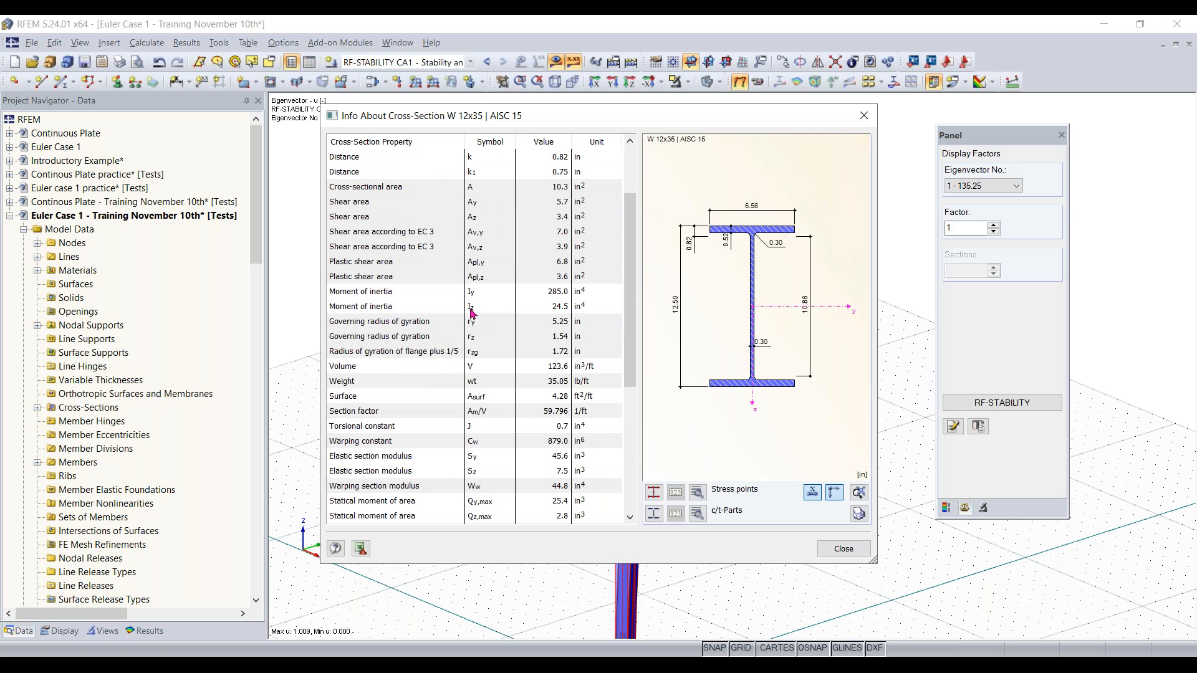
click(856, 548)
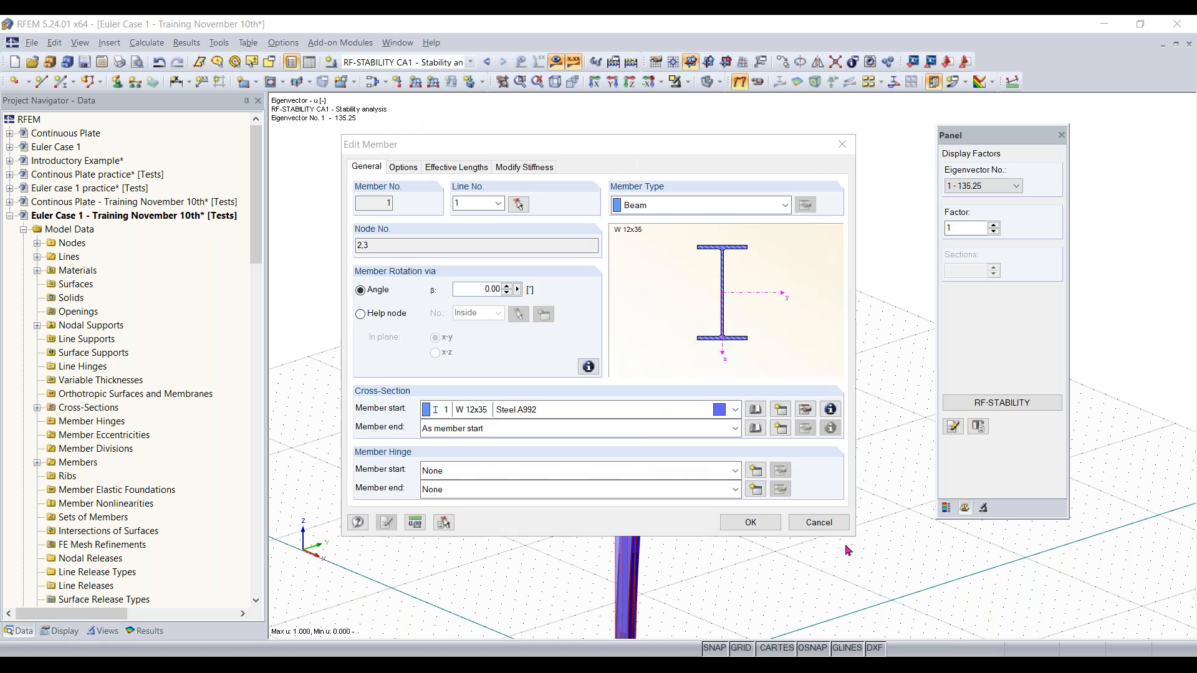
click(748, 523)
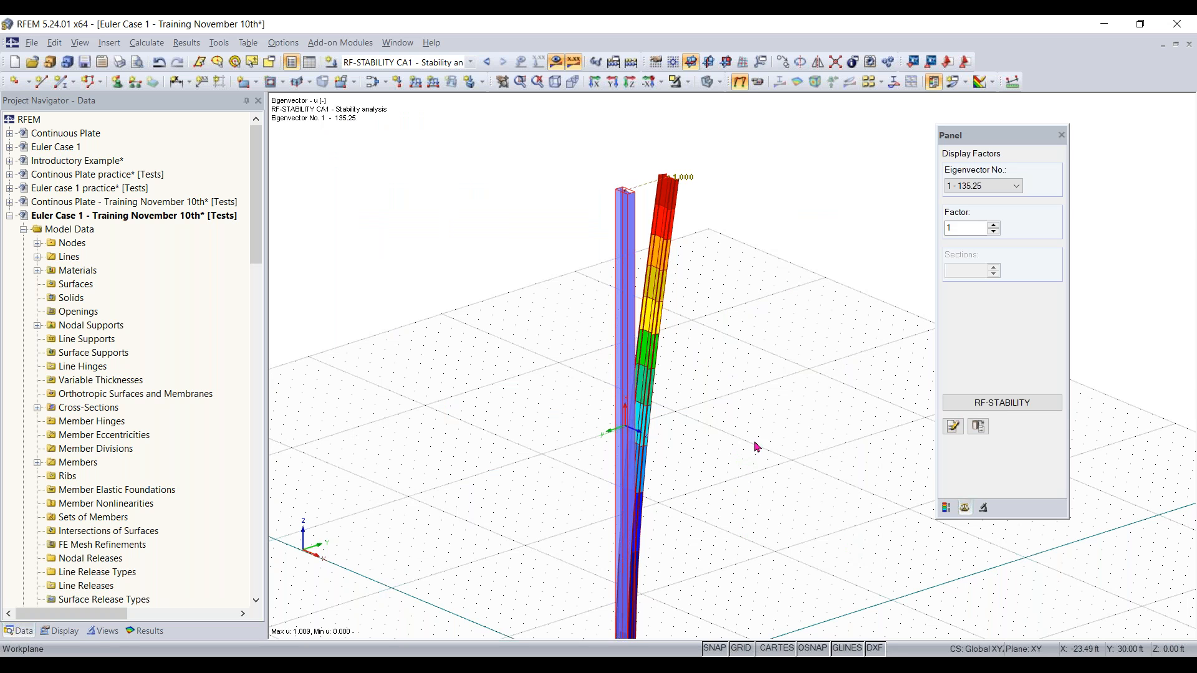
Step: Review the critical load factors and the general calculation settings of the RF-STABILITY case CA1
click(996, 405)
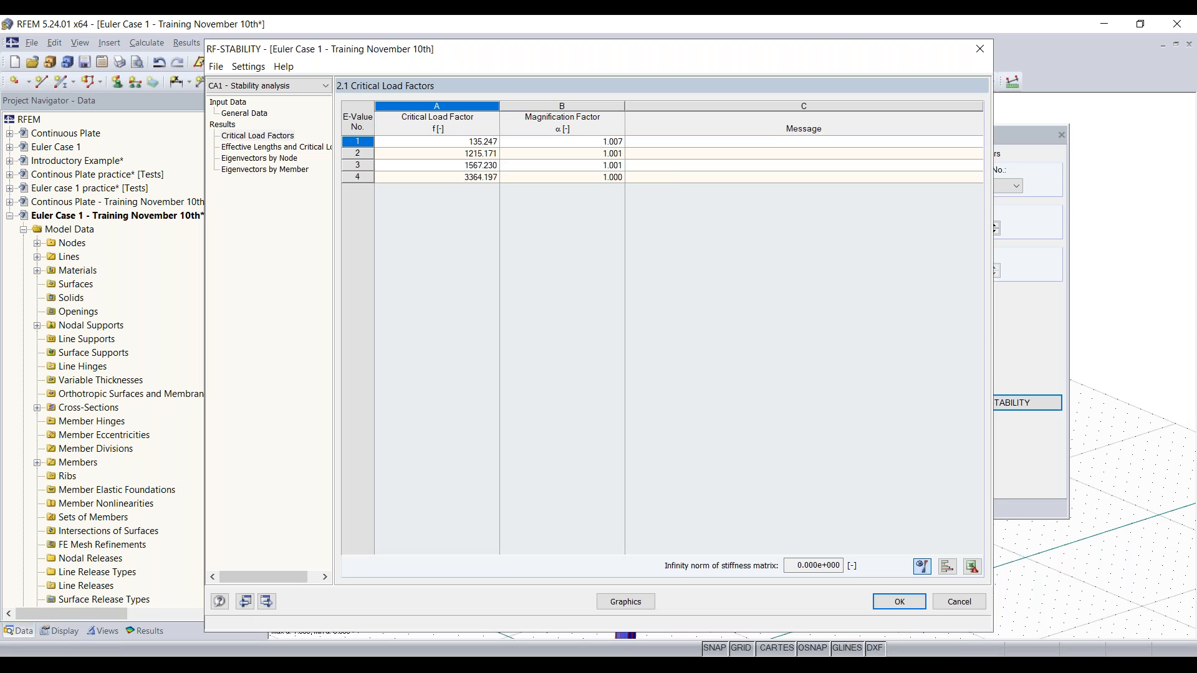
click(899, 602)
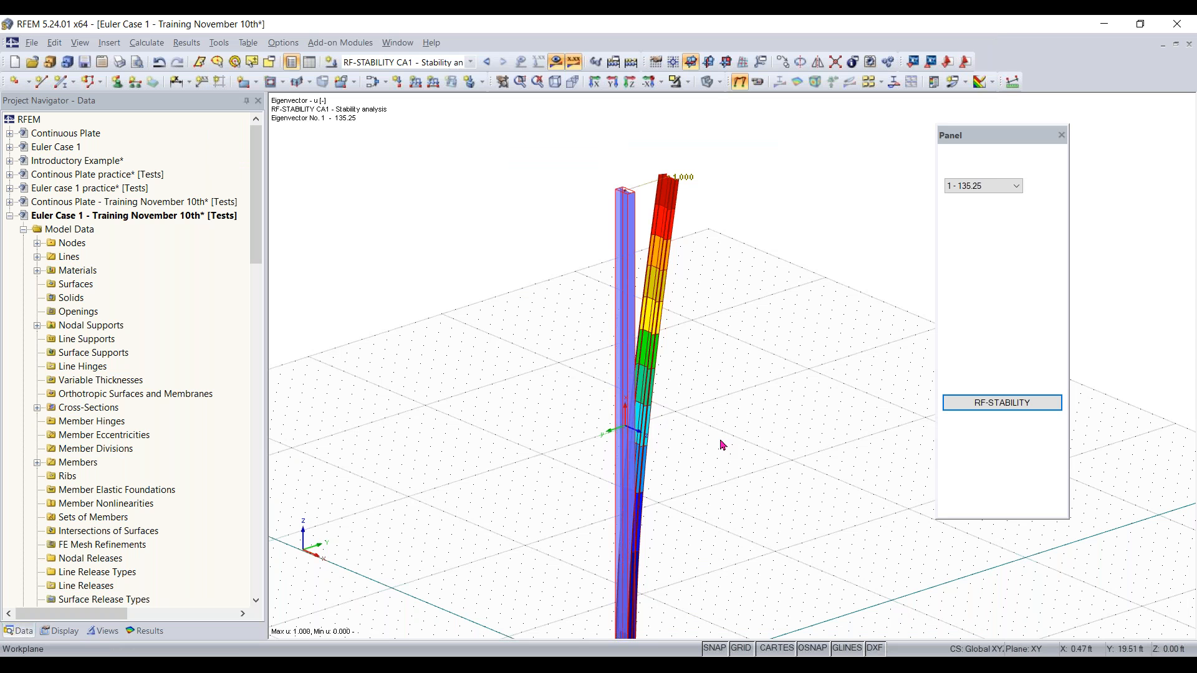
scroll(710, 484, down, 2)
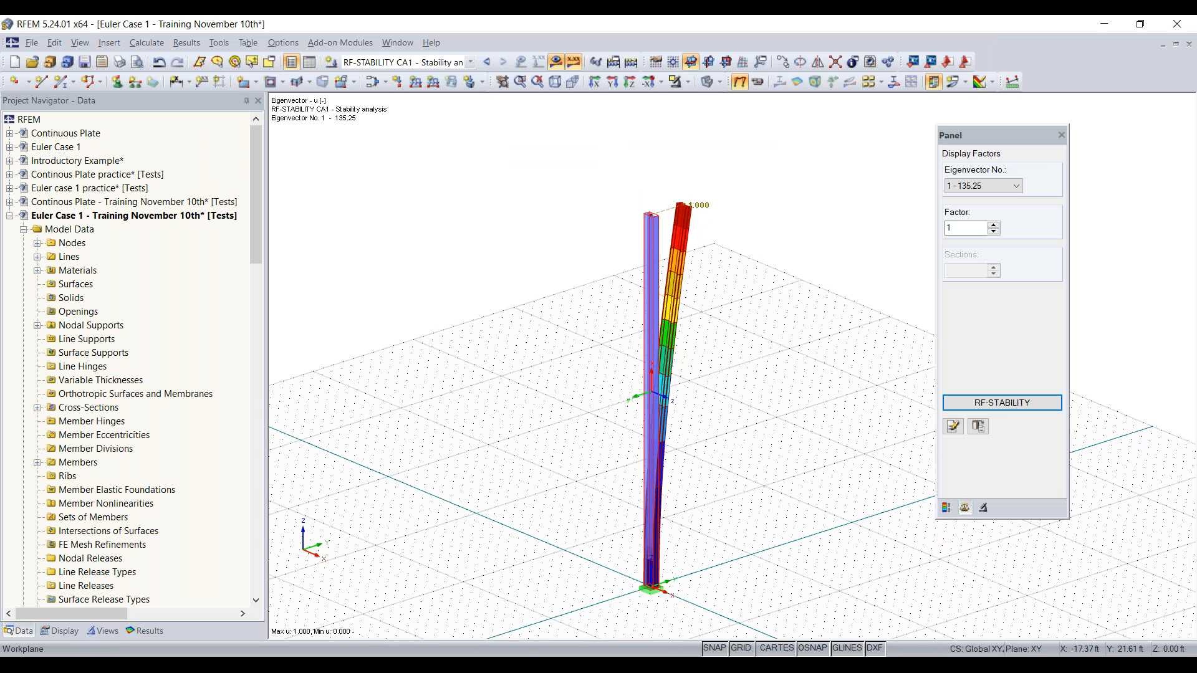
click(1025, 410)
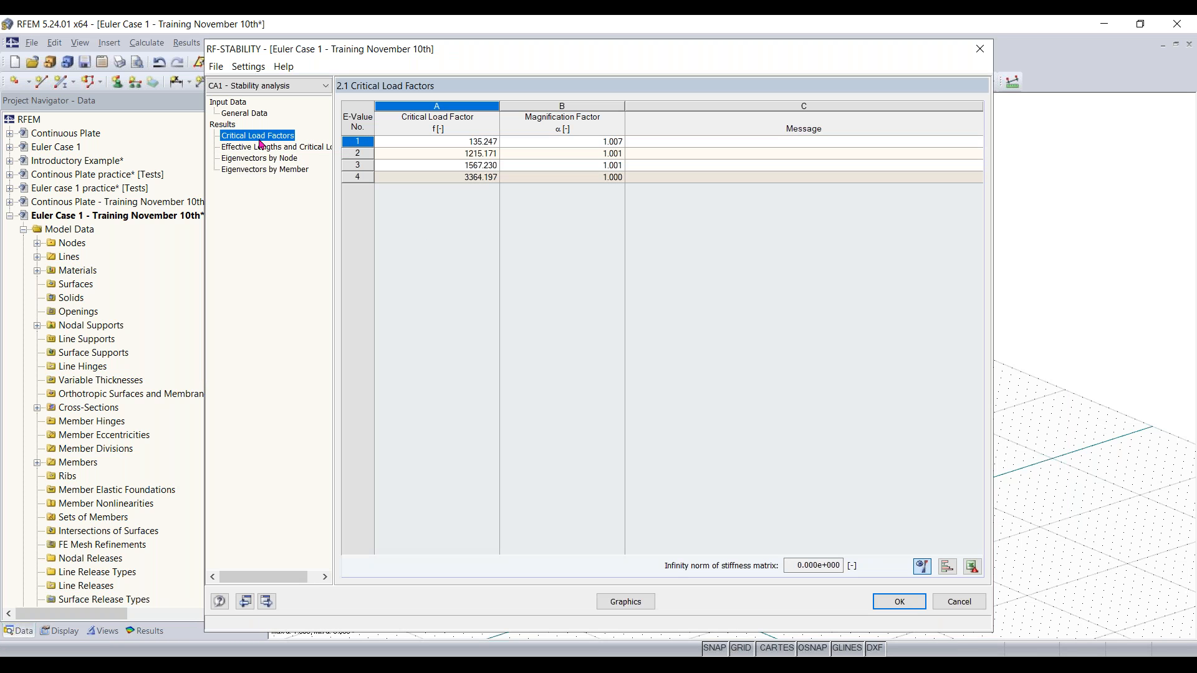
click(250, 112)
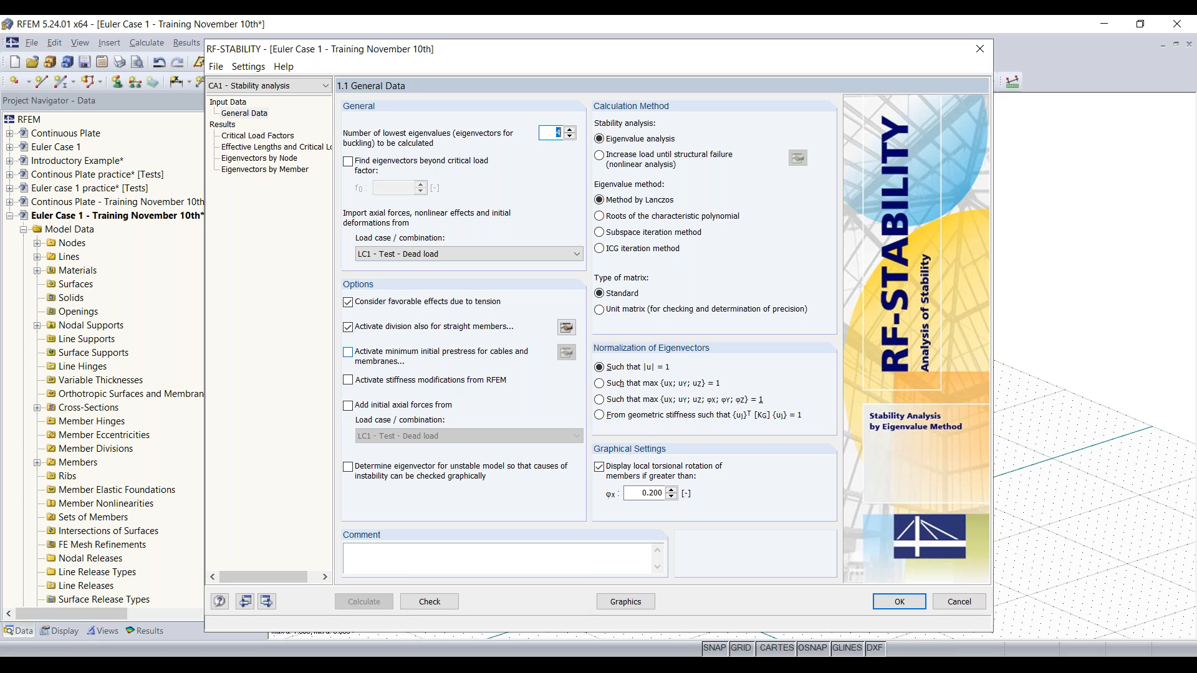
click(900, 603)
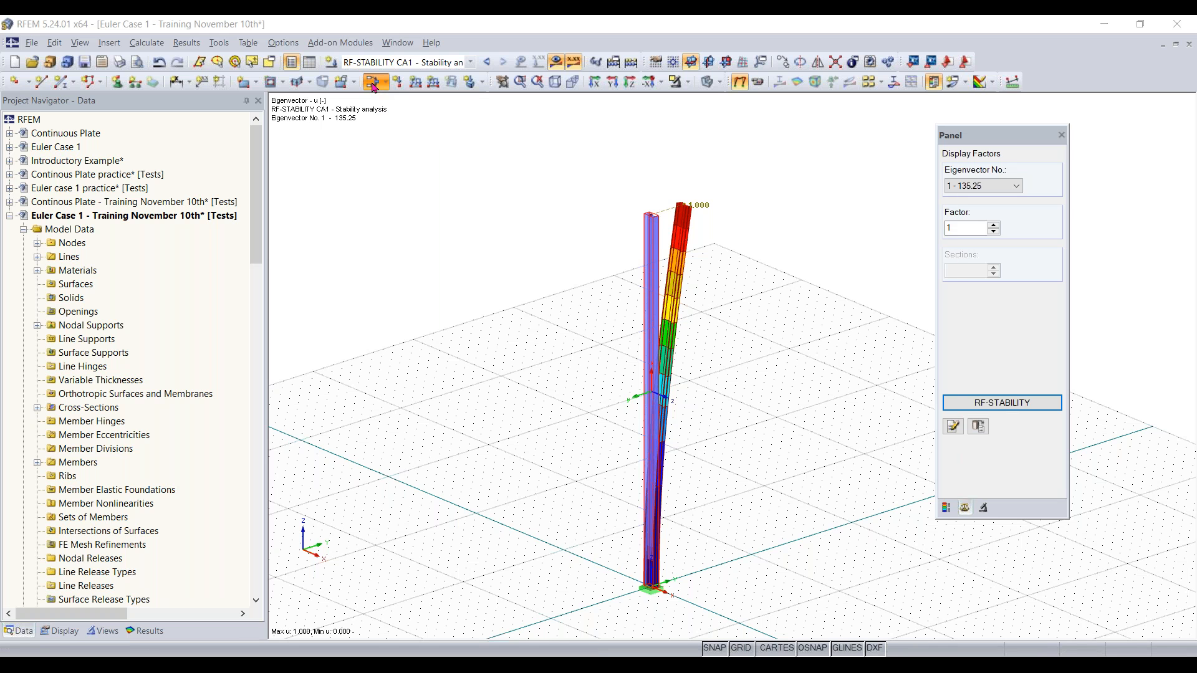
Step: Compare the method of analysis in the calculation parameters of load case LC1 and load combination CO1, trying large deformation analysis for CO1
click(372, 87)
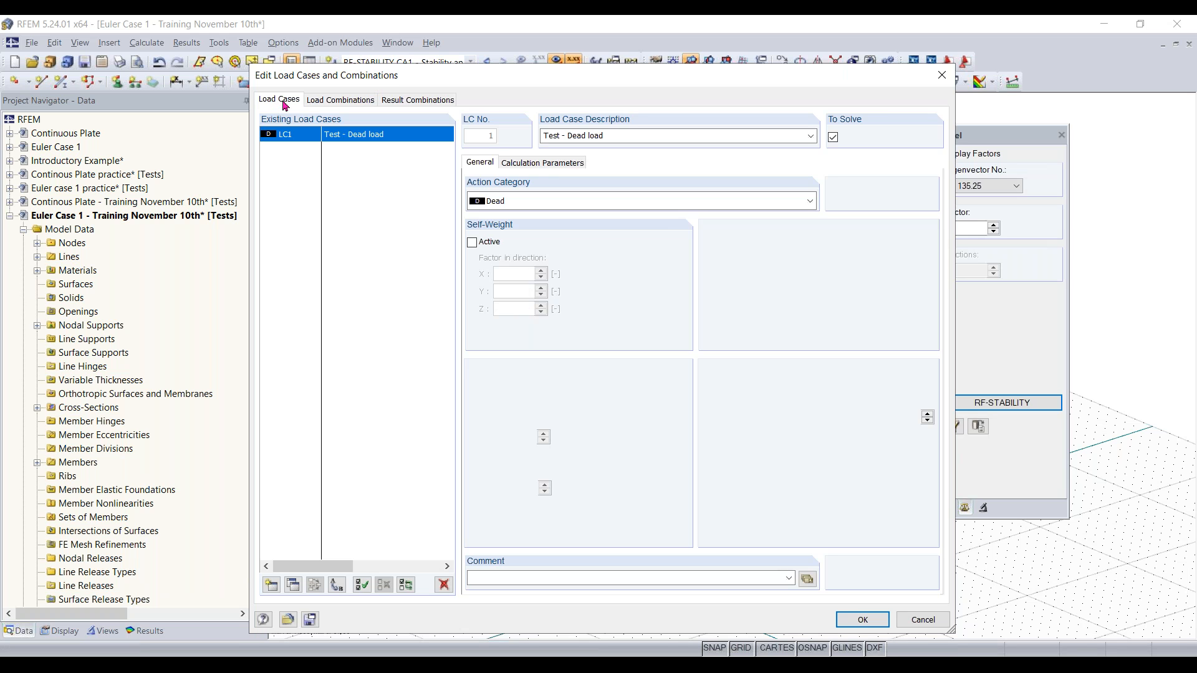
click(524, 164)
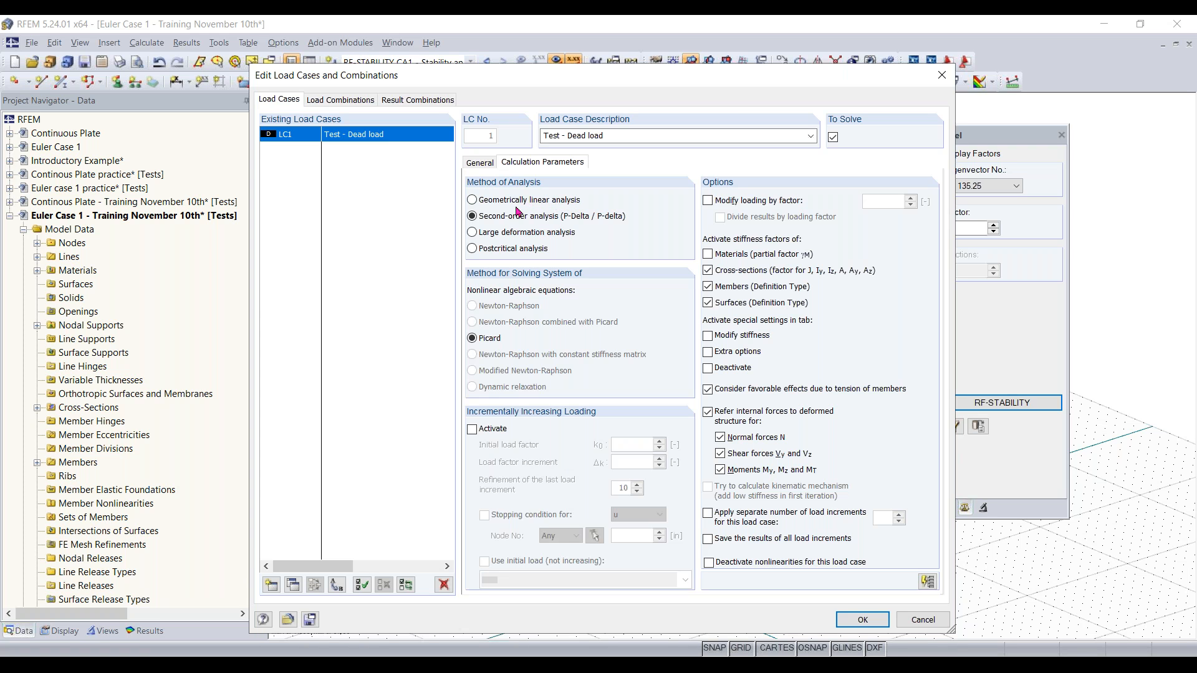
click(351, 103)
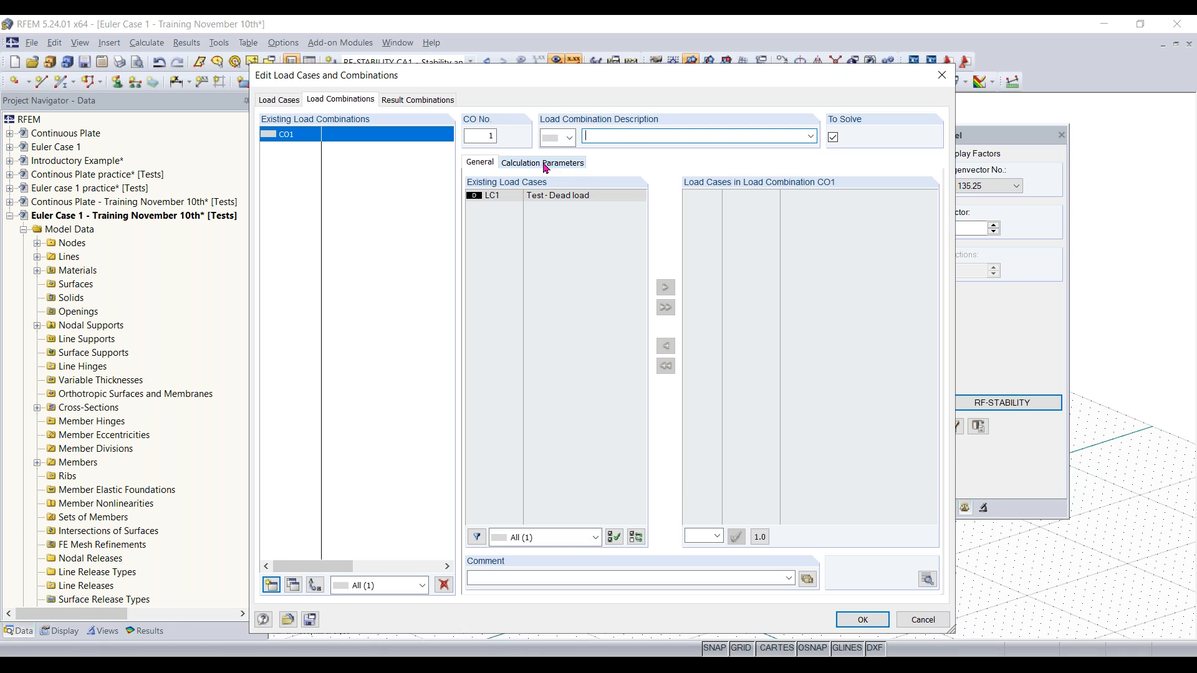
click(546, 165)
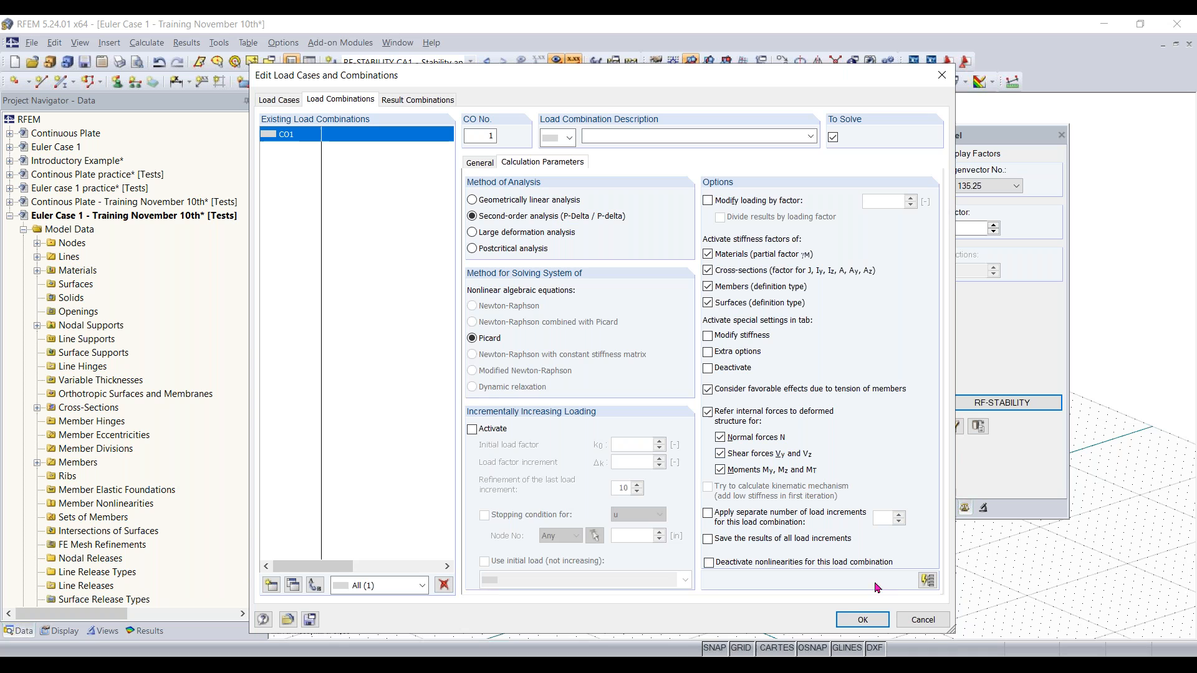
click(282, 100)
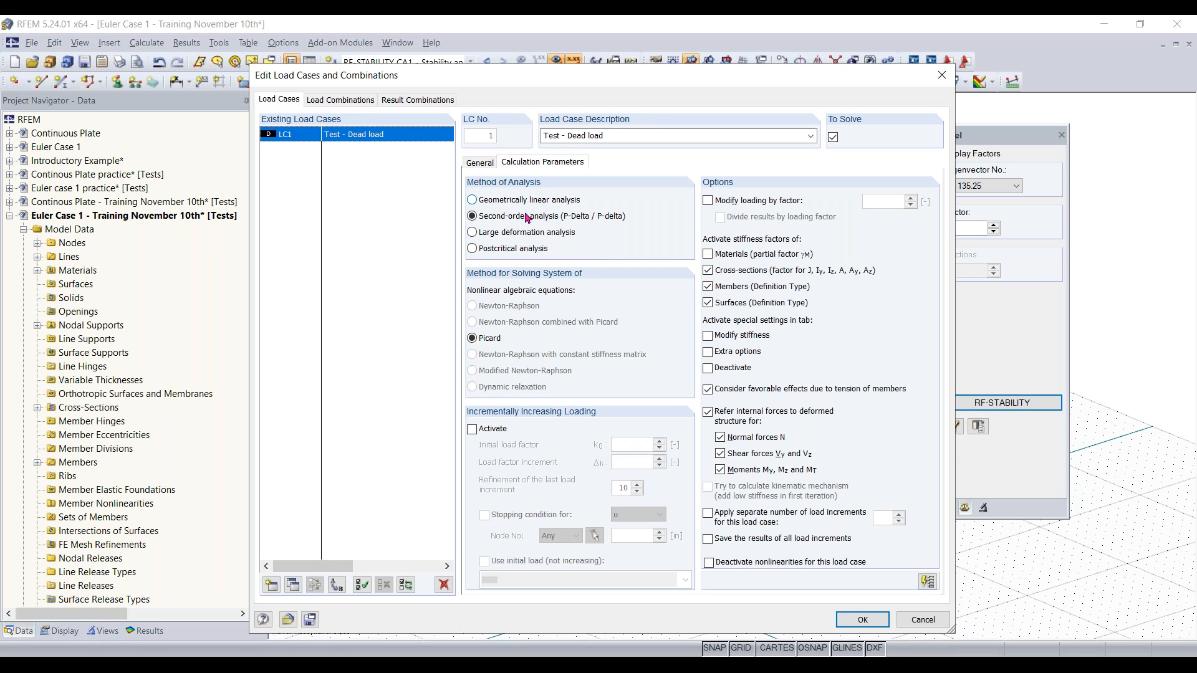
click(352, 101)
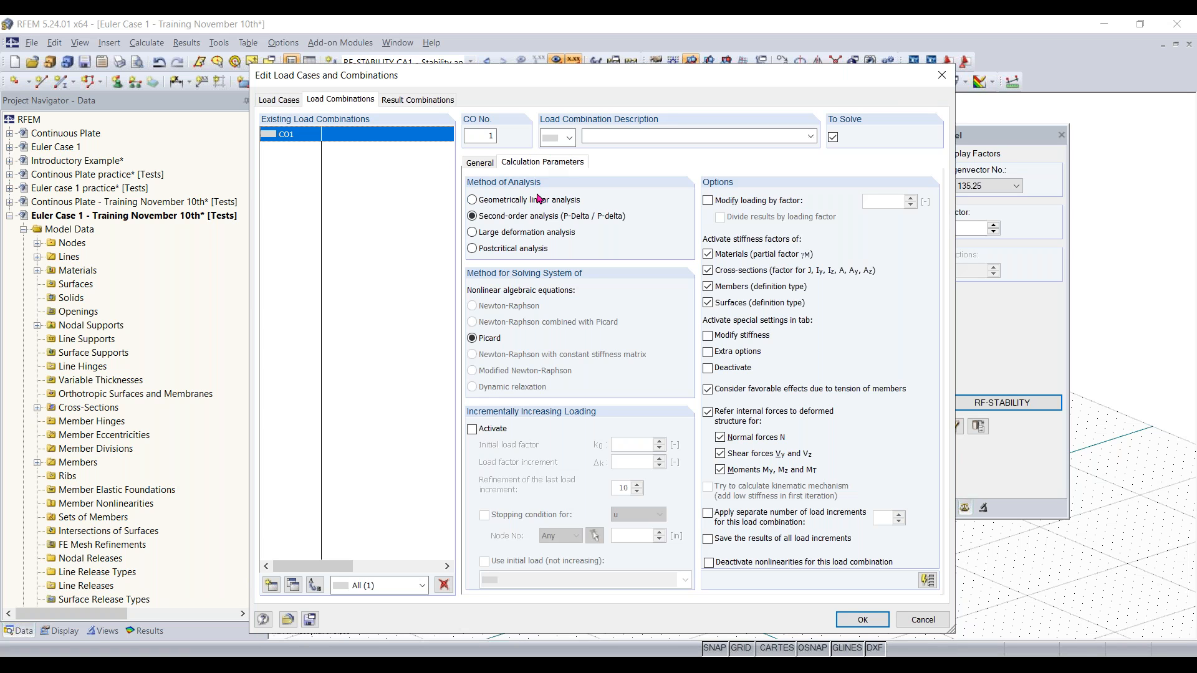
click(521, 236)
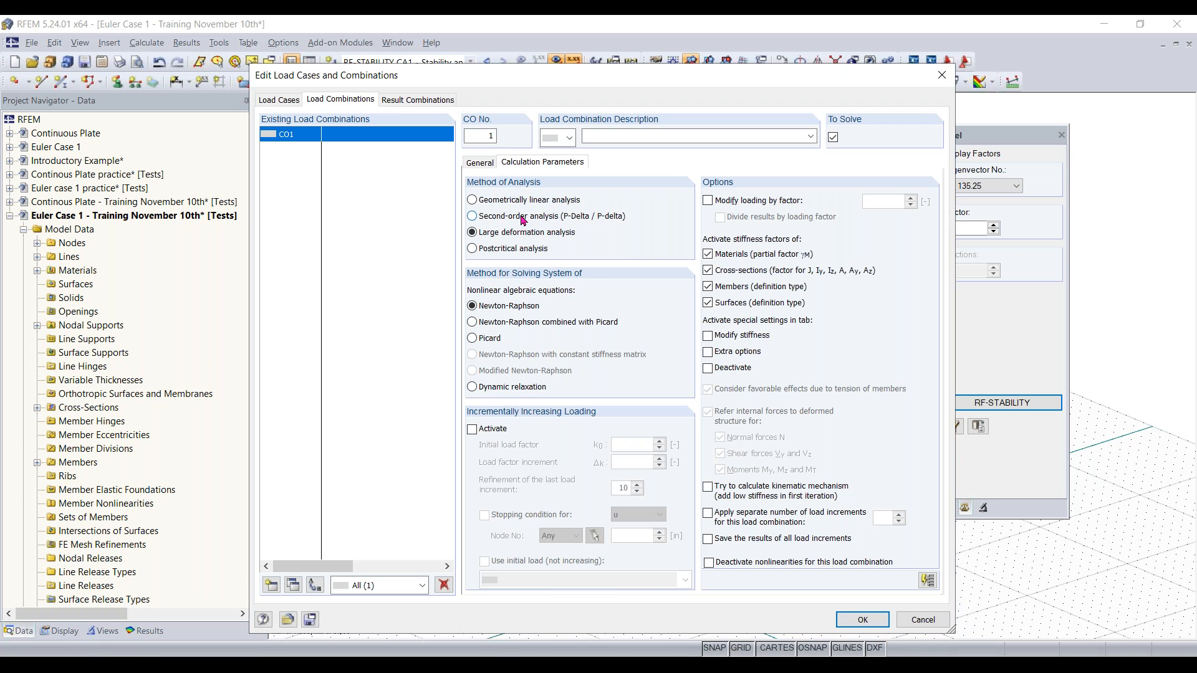
click(523, 220)
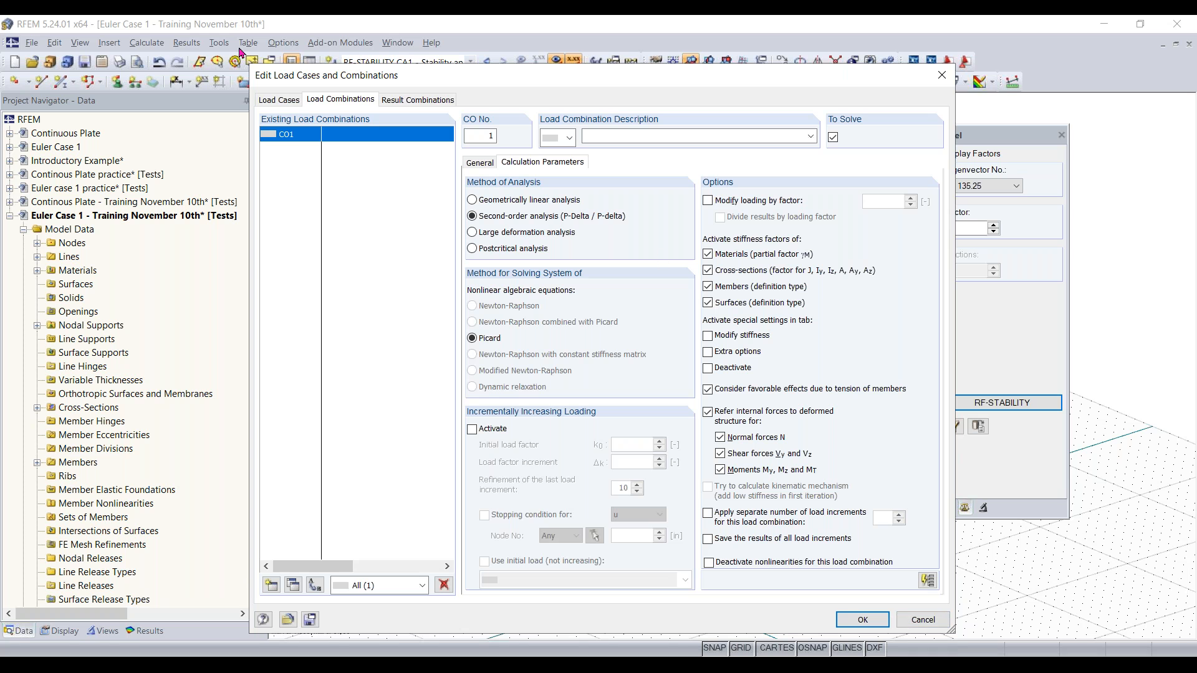
Step: Delete load combination CO1 and leave the load case and combination settings without applying changes
key(Delete)
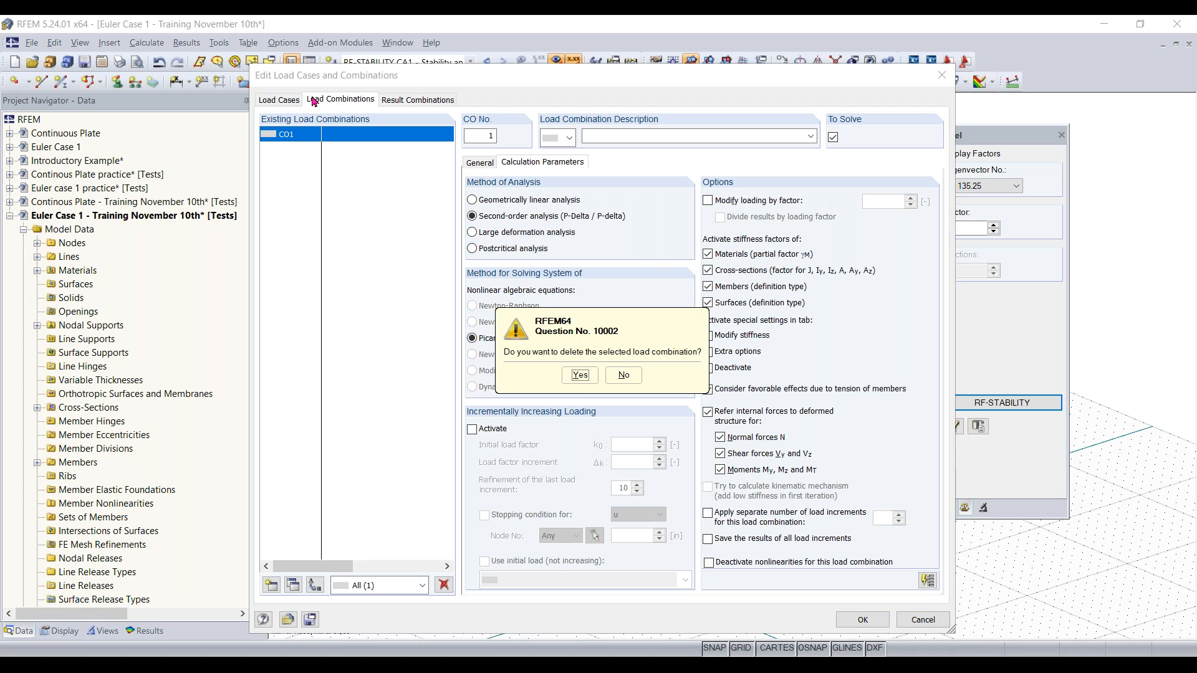
click(578, 374)
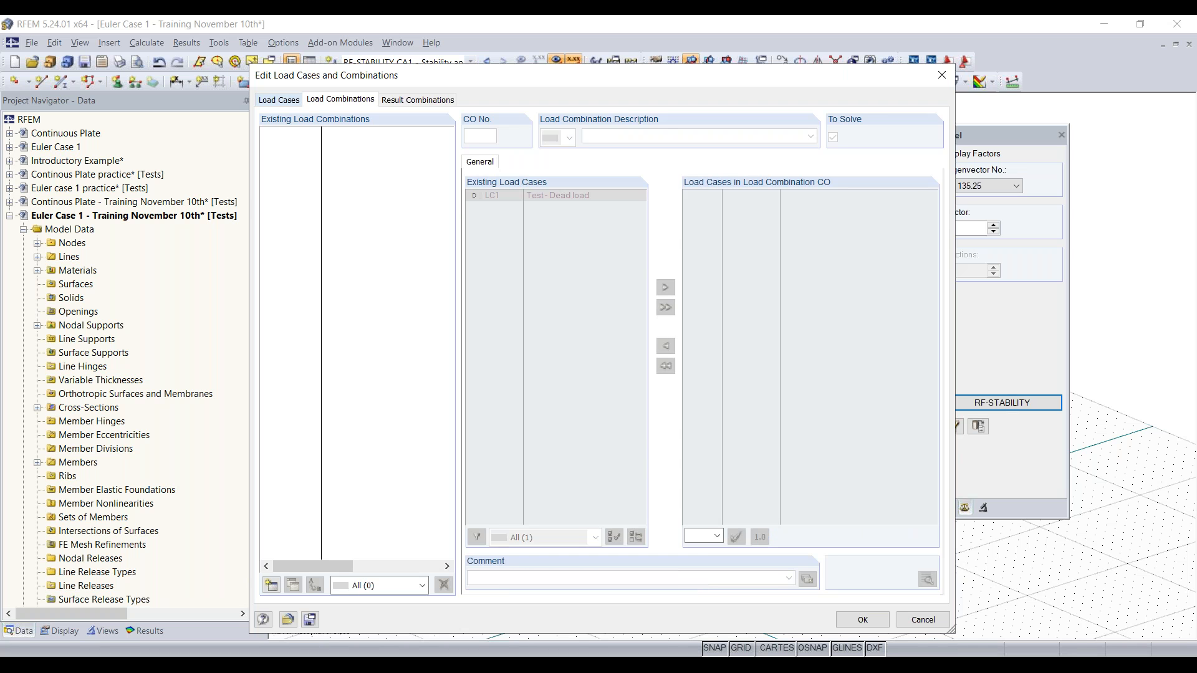
click(279, 100)
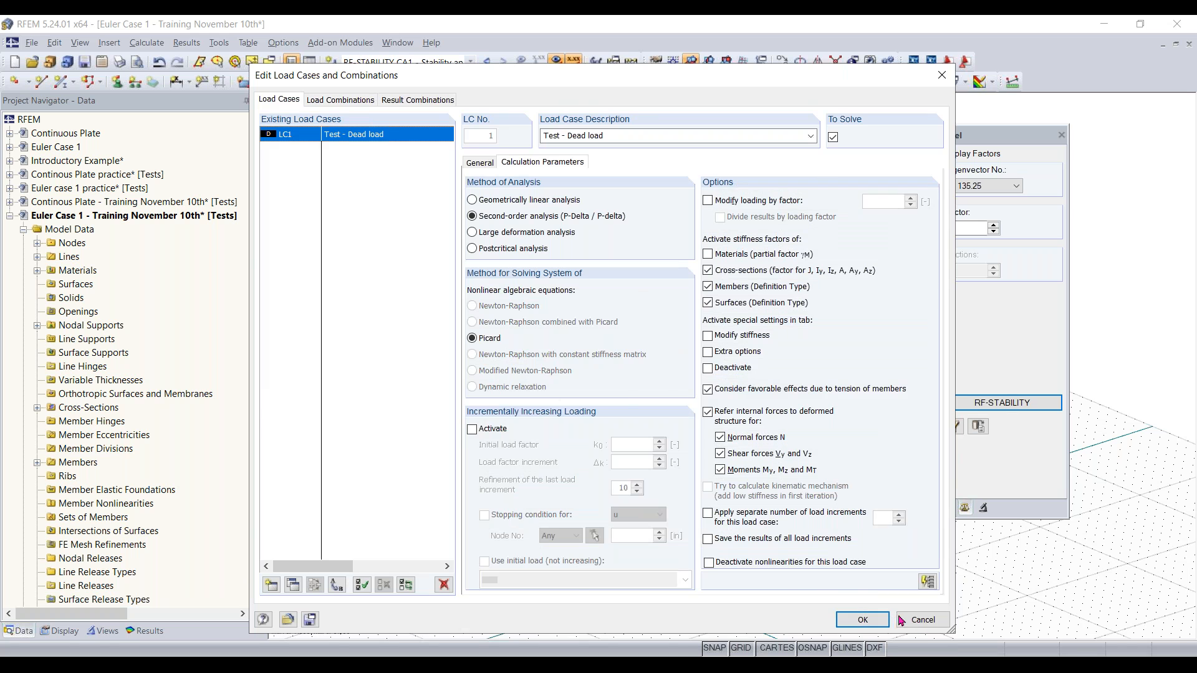
click(923, 619)
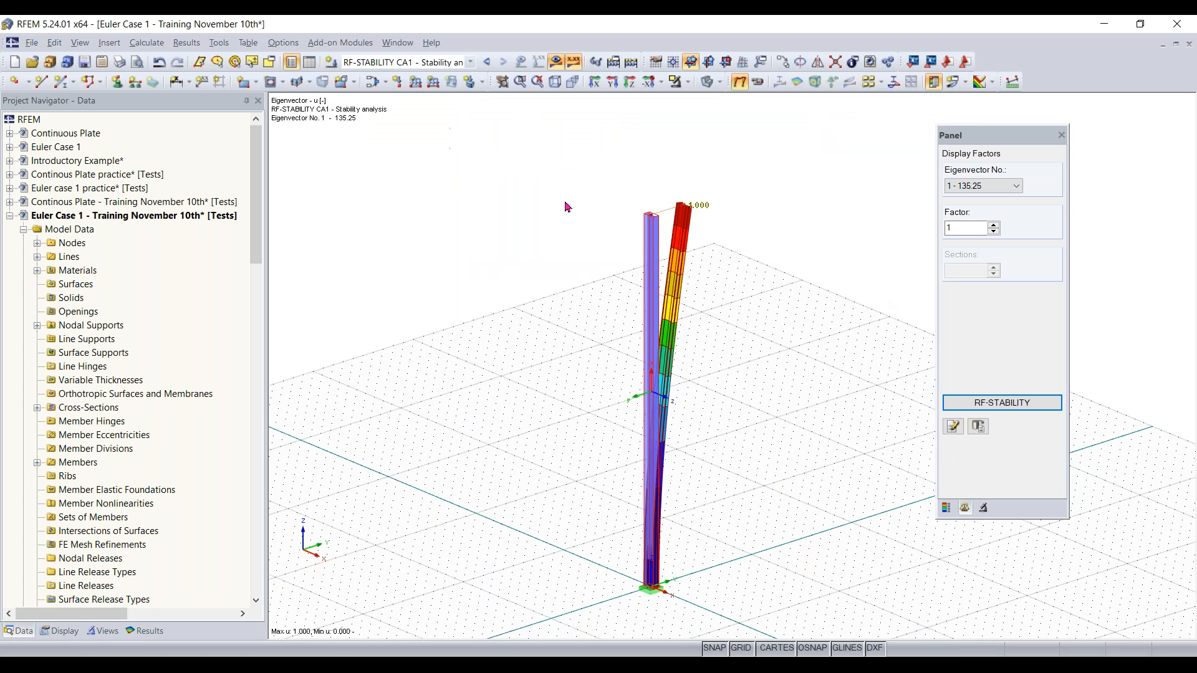
Step: Review the critical load factors and the effective lengths and critical loads of the column in RF-STABILITY
click(1016, 403)
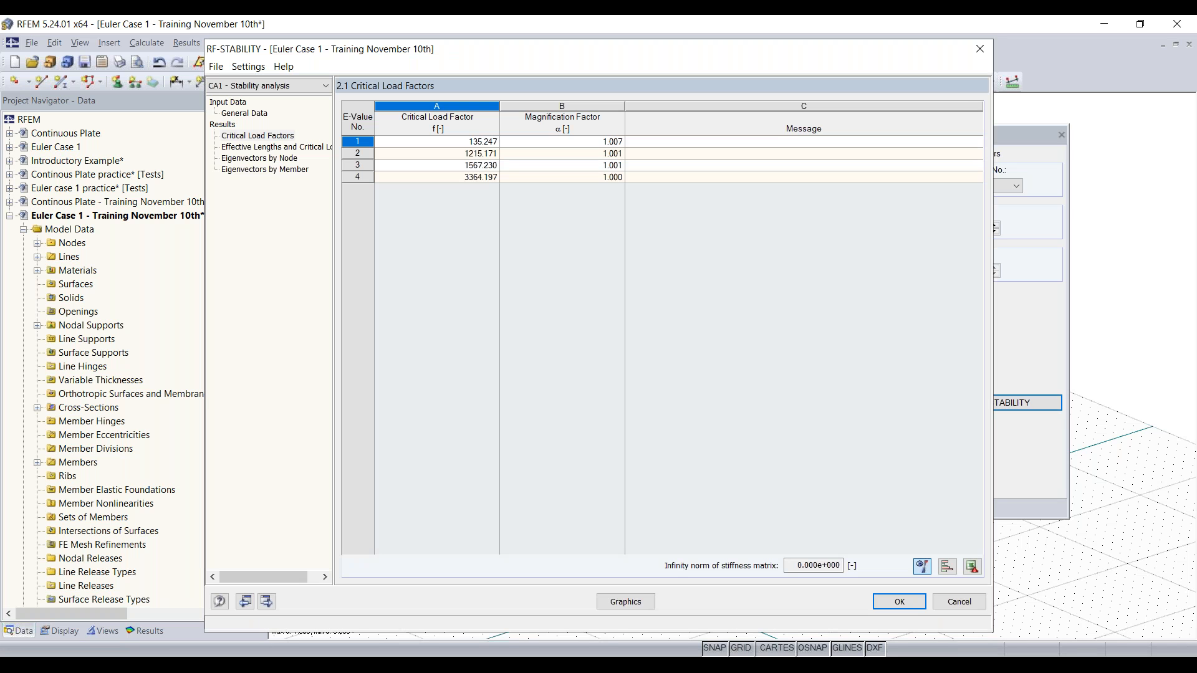
click(294, 149)
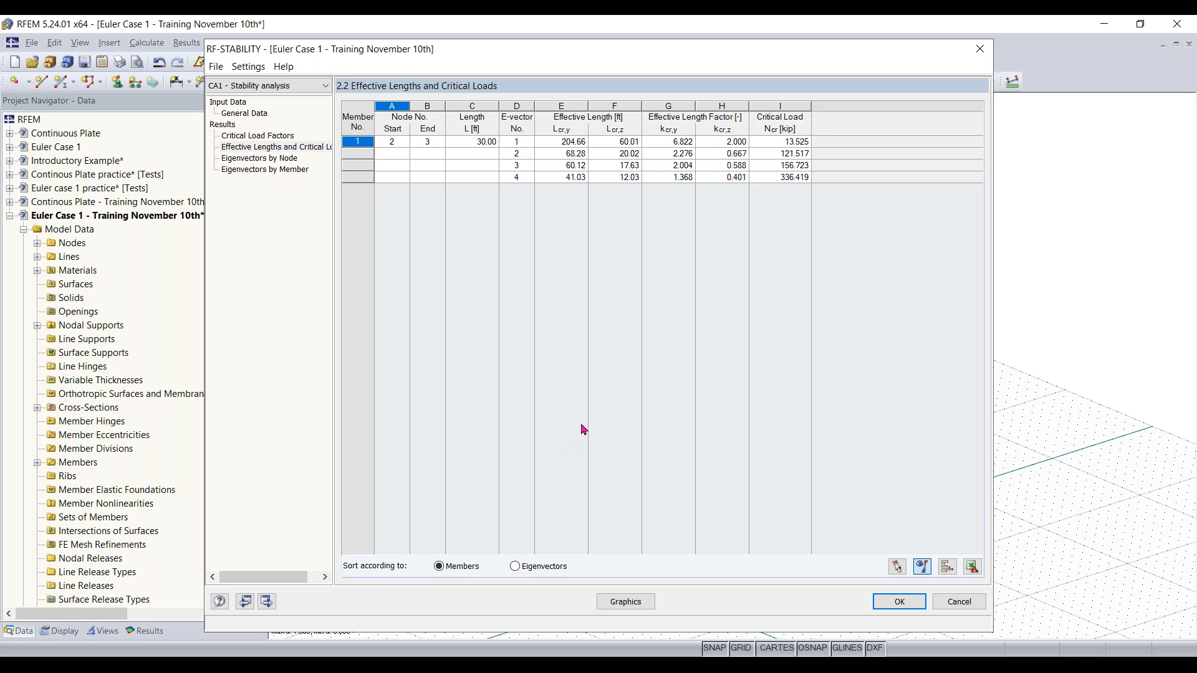
click(948, 600)
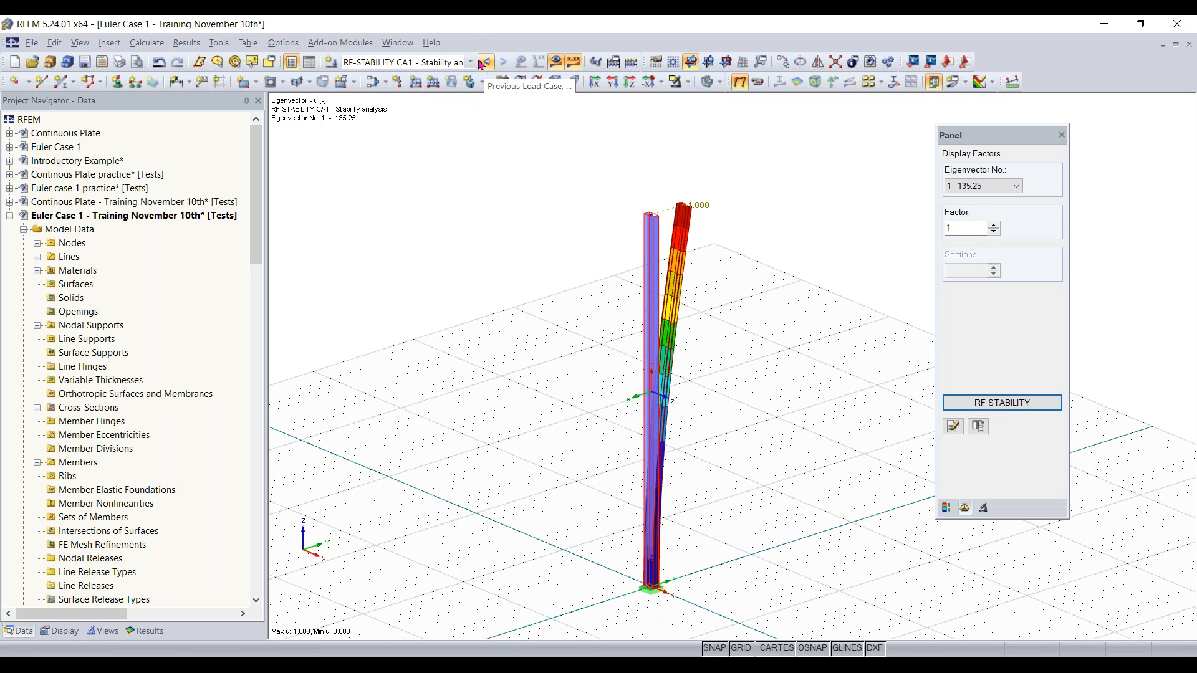
Step: Switch the active case from the stability analysis to load case LC1 - Test - Dead load
click(447, 64)
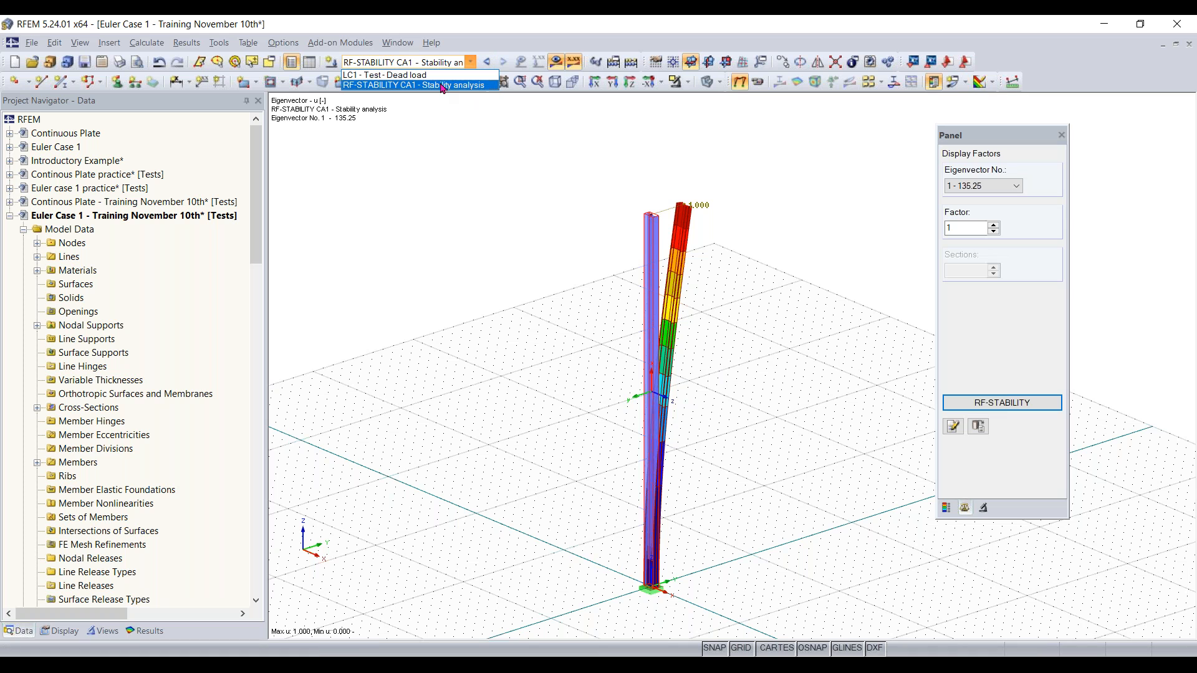
click(445, 87)
click(449, 65)
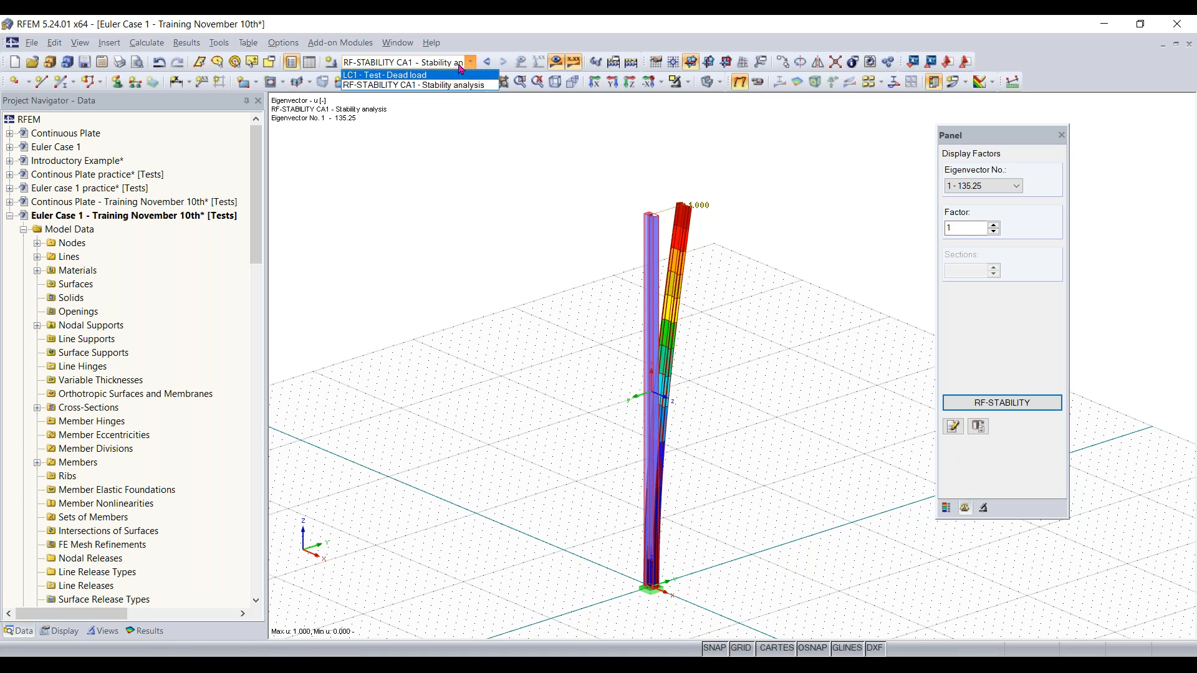
click(455, 74)
click(503, 62)
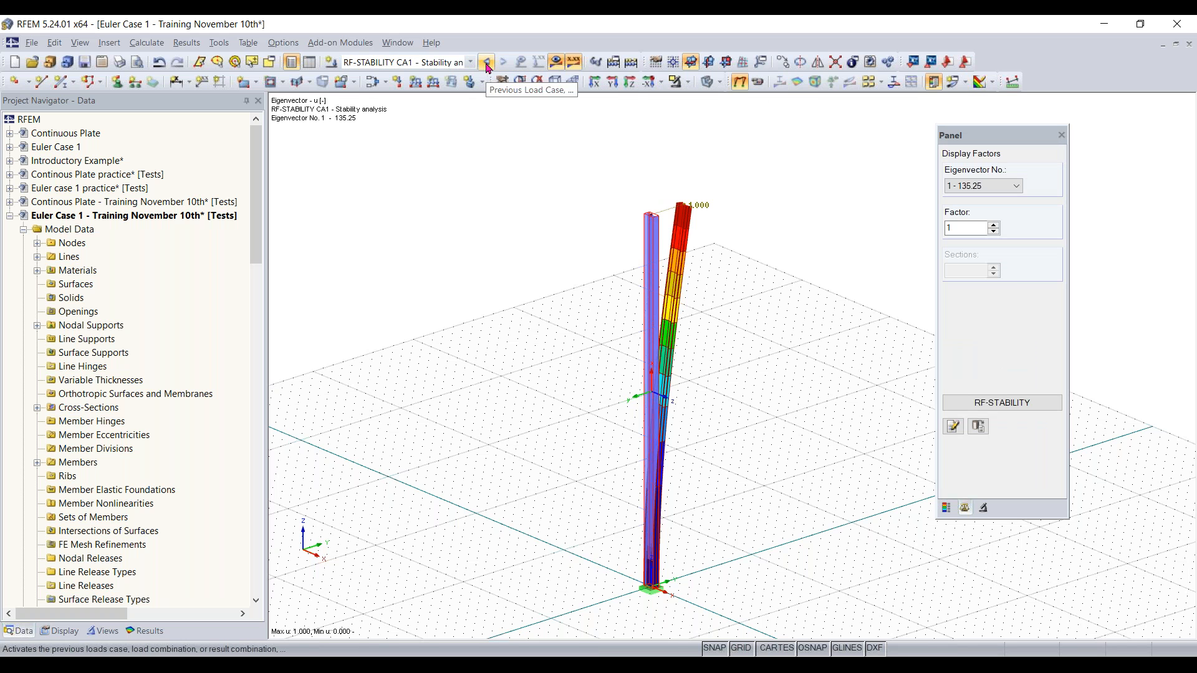
click(487, 64)
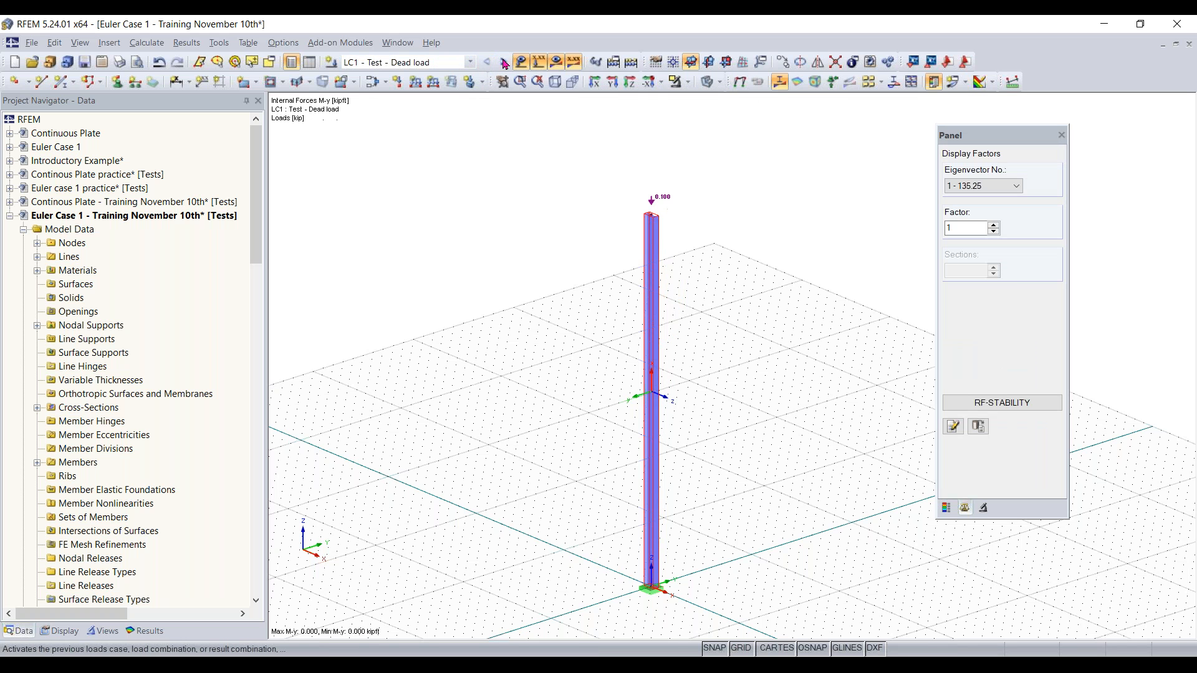
click(469, 62)
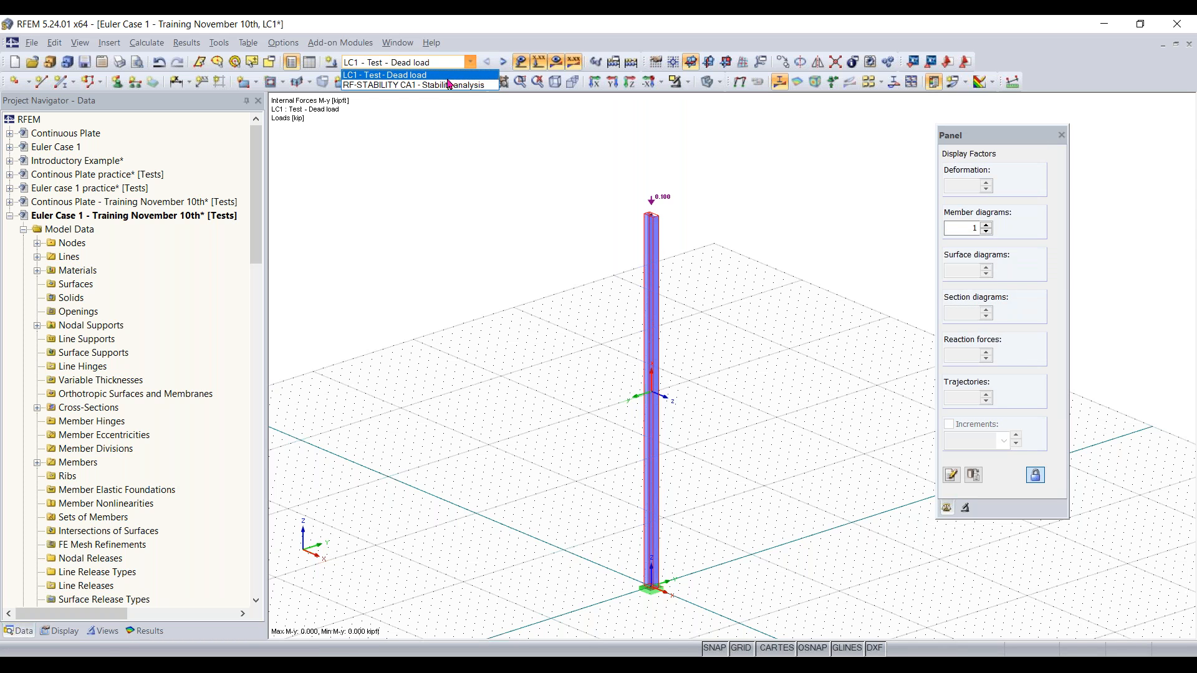
click(440, 76)
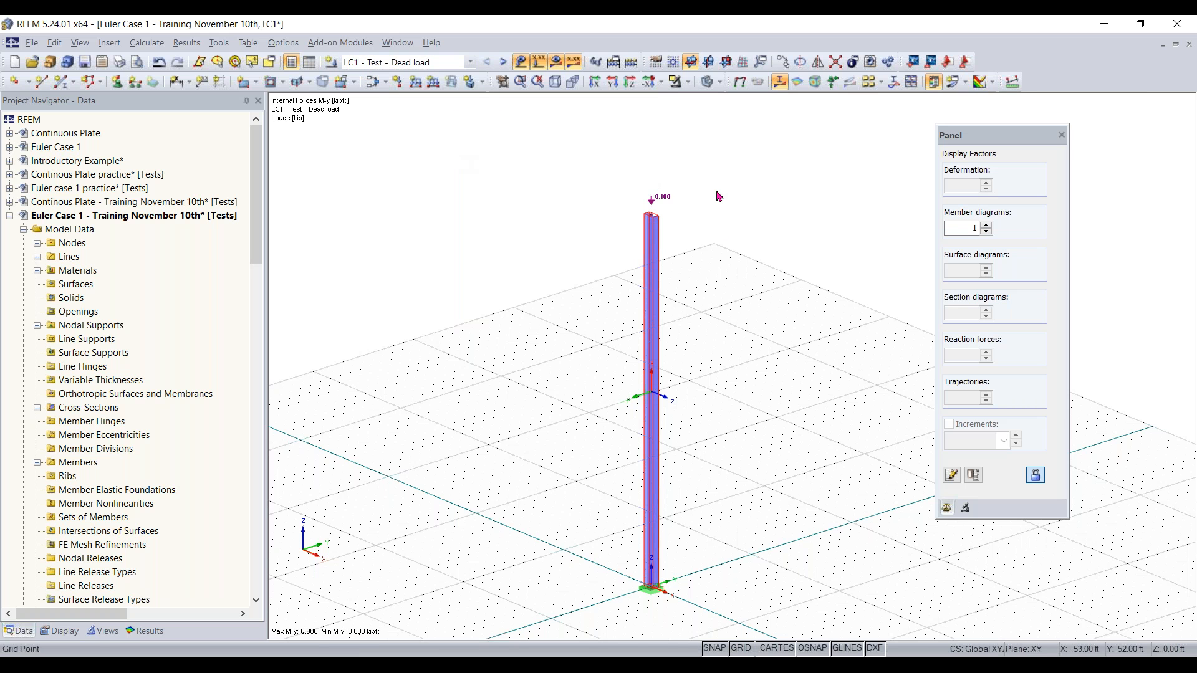
Step: Set the vertical force PZ of the nodal load at the column's top node to -14 kip
scroll(736, 256, up, 3)
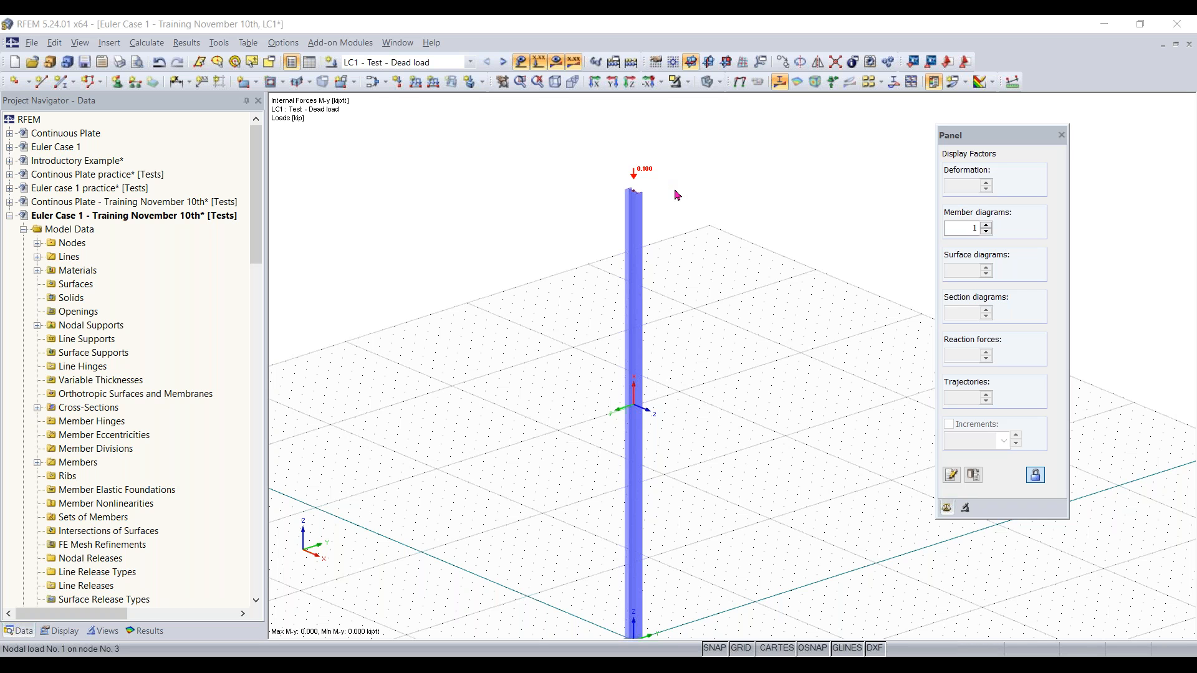
double_click(677, 195)
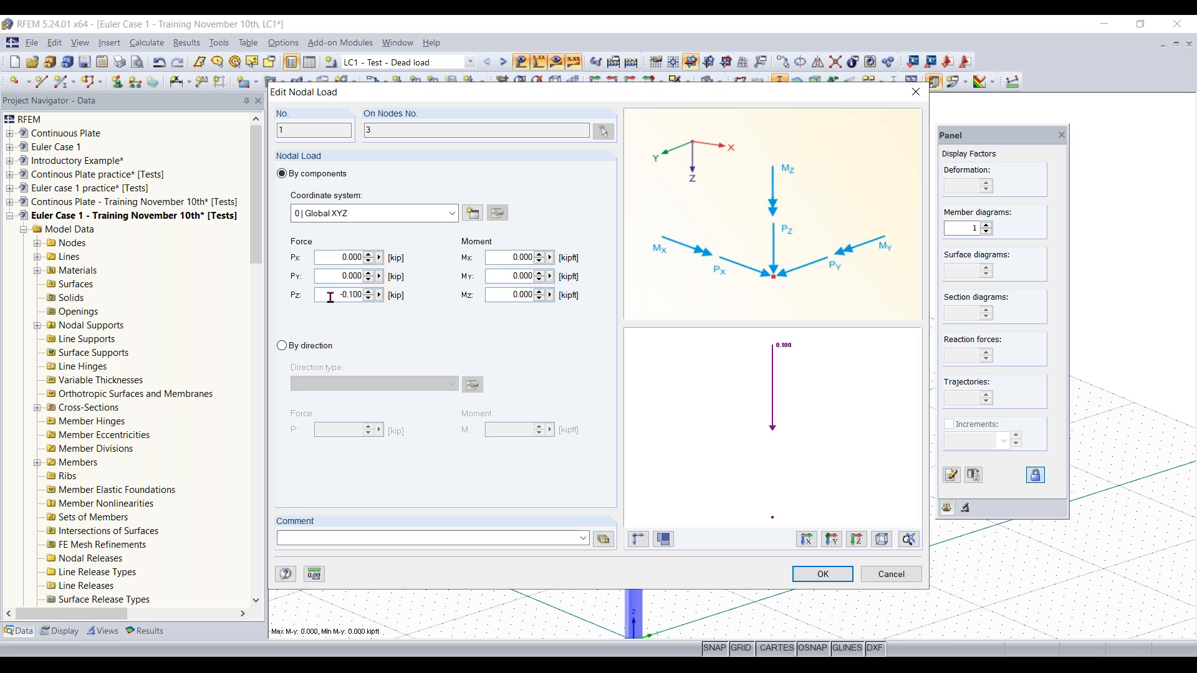
double_click(350, 294)
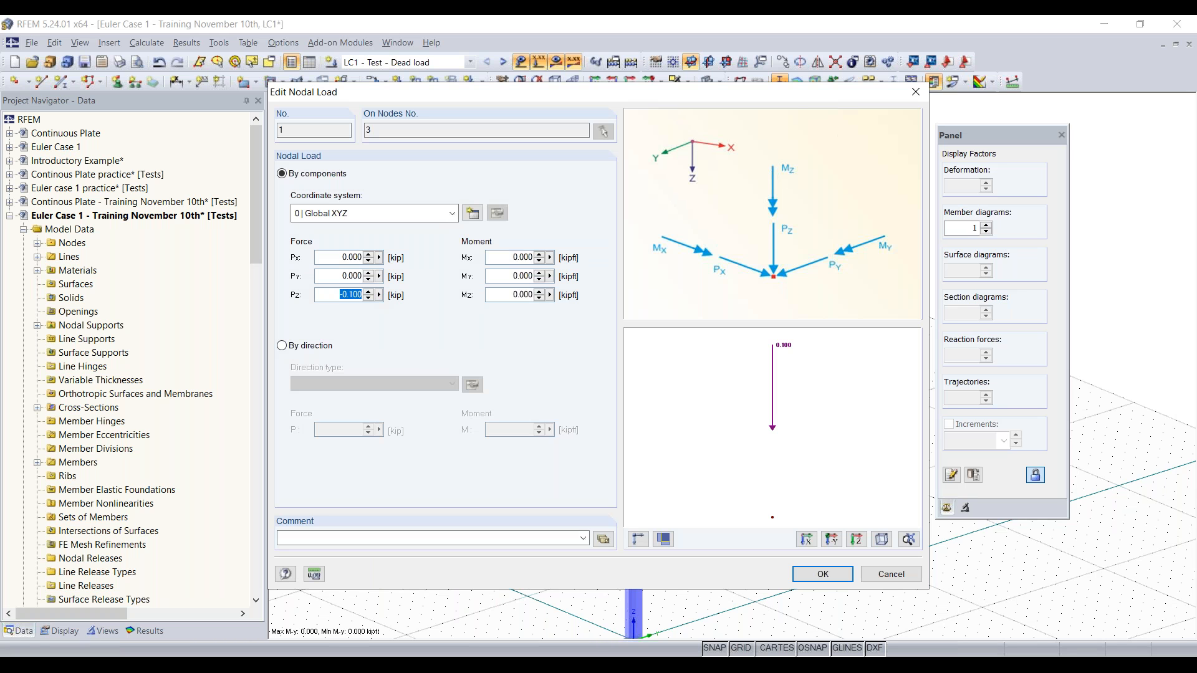
text(-14)
click(819, 573)
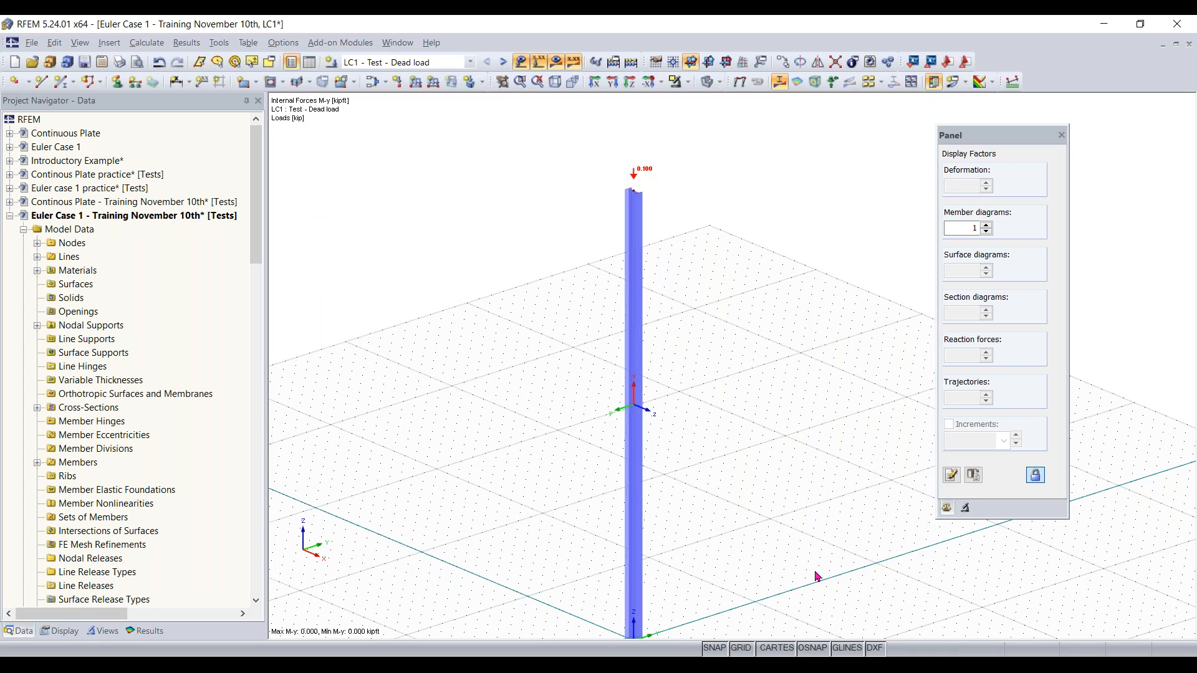
scroll(619, 224, down, 3)
scroll(604, 250, up, 5)
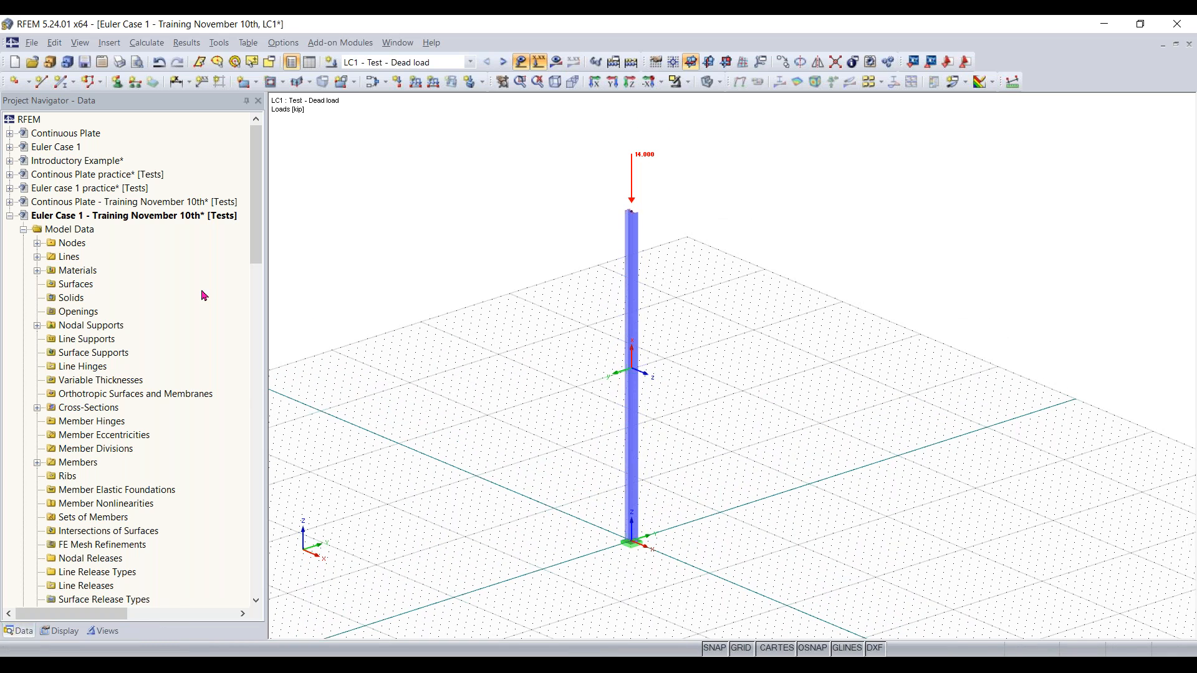
Step: Switch the active case to RF-STABILITY CA1 and try to run its eigenvalue stability analysis with LC1 - Test - Dead load
drag(260, 183, 290, 108)
click(435, 63)
click(405, 74)
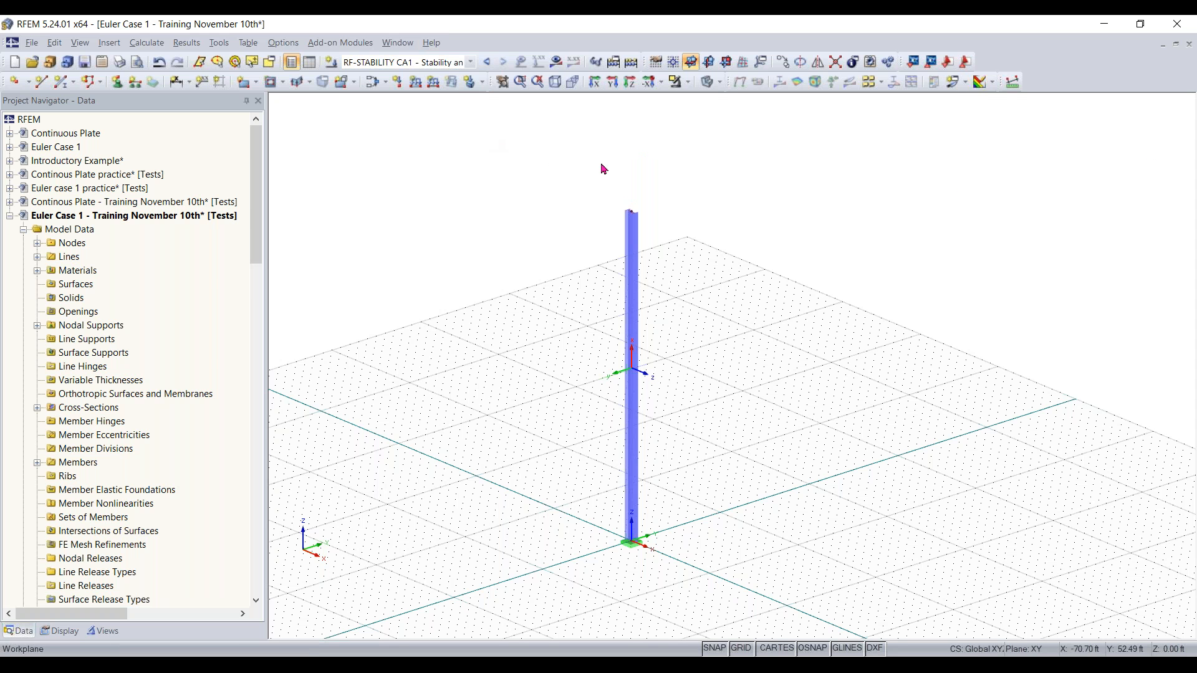
scroll(155, 274, down, 3)
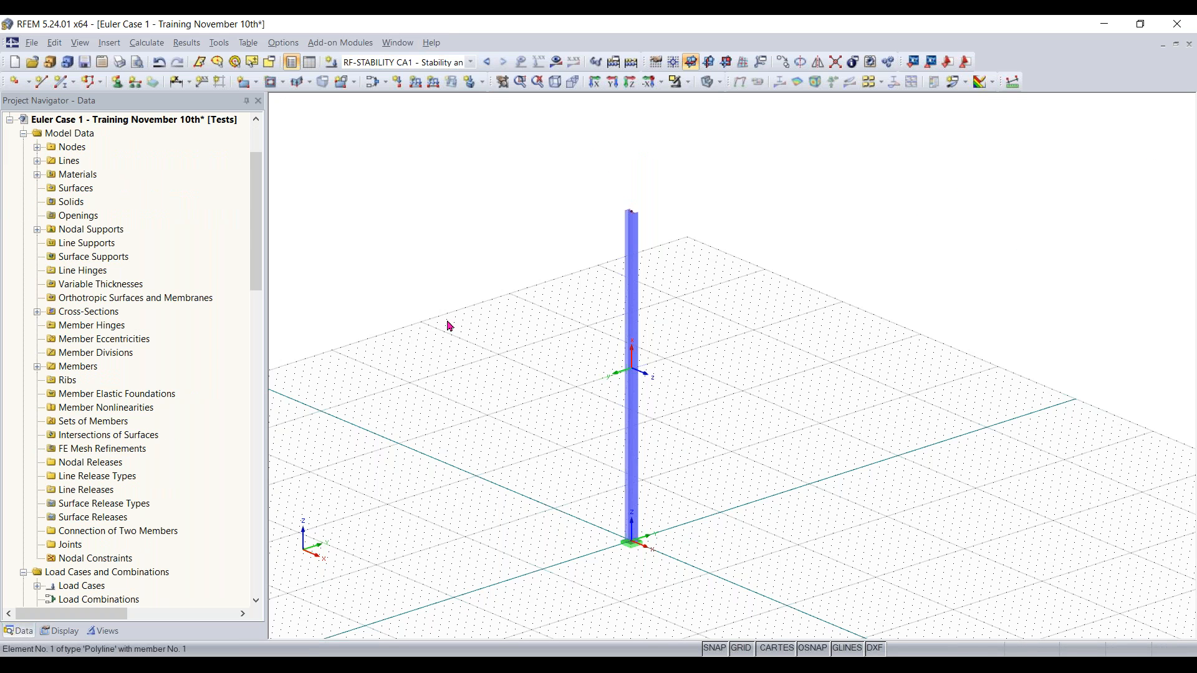
scroll(312, 338, down, 3)
scroll(442, 423, up, 4)
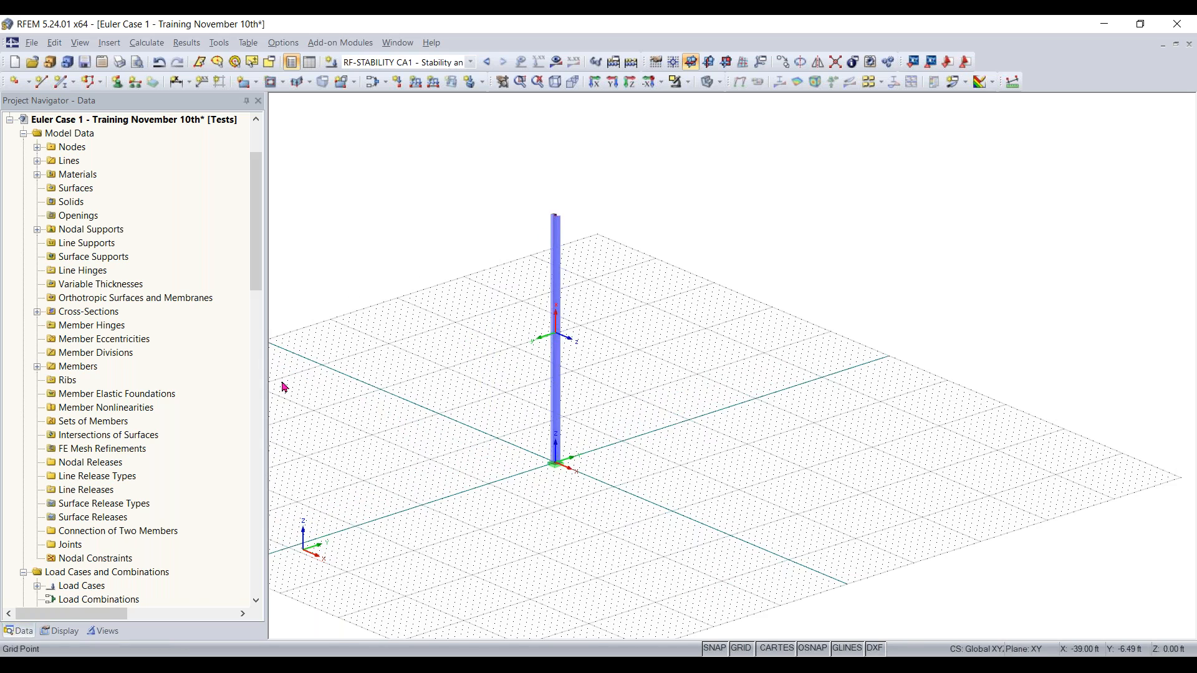
scroll(215, 407, down, 8)
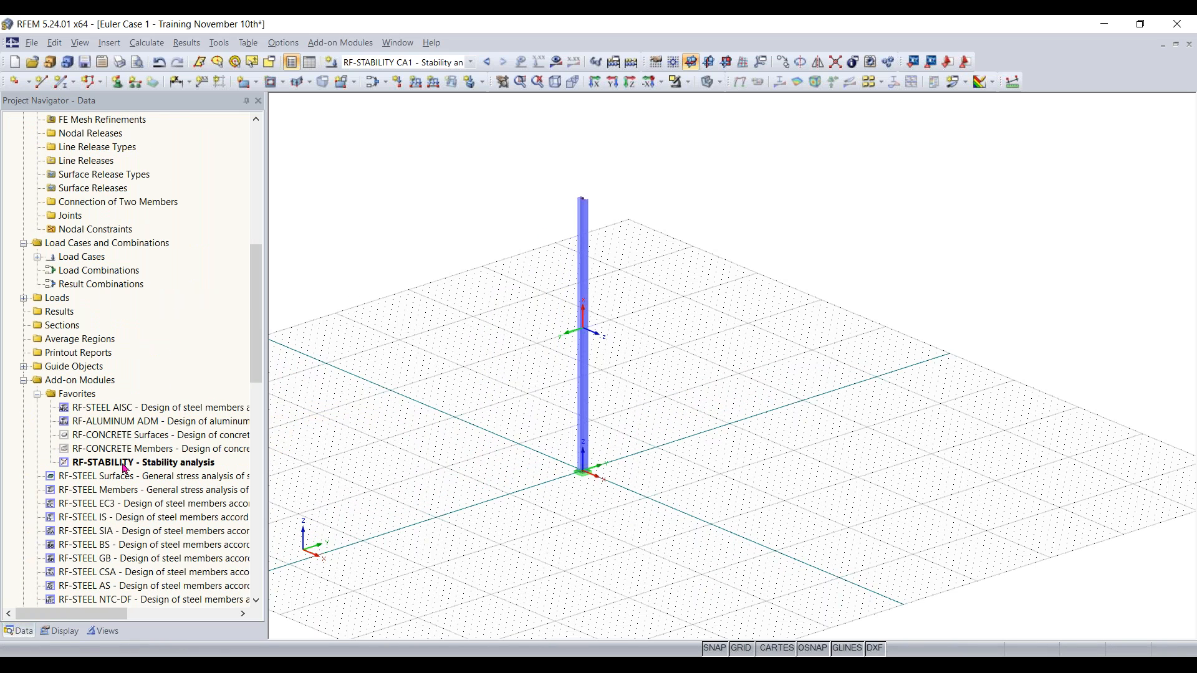
double_click(124, 465)
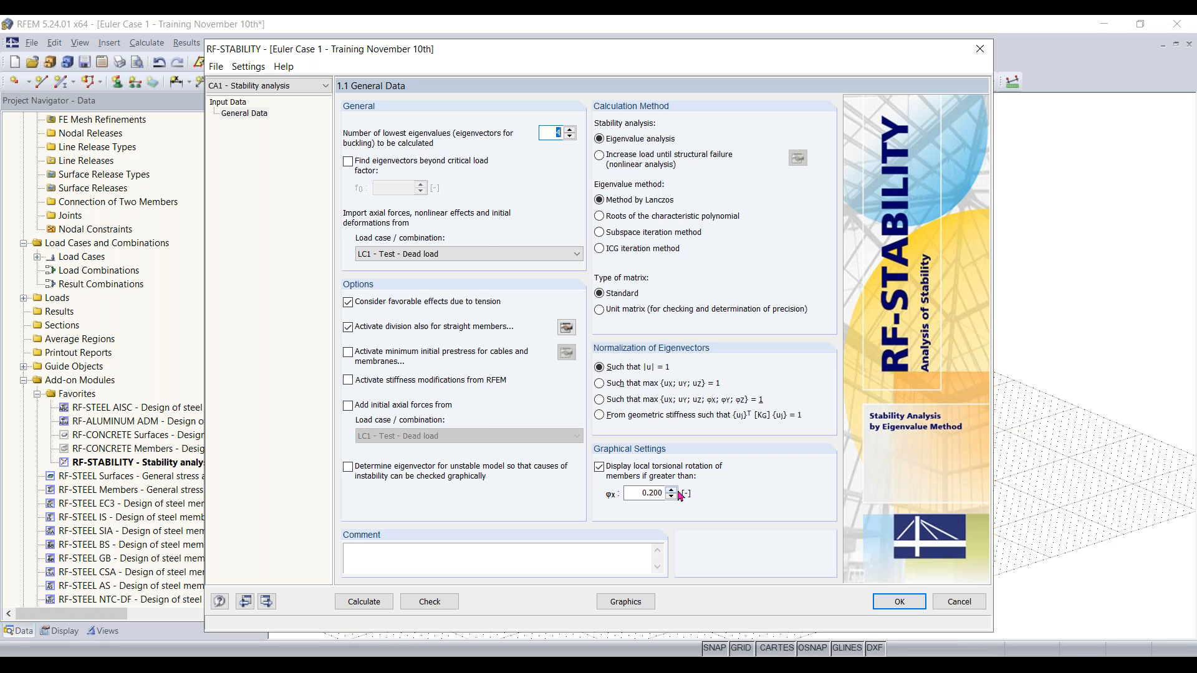
click(367, 605)
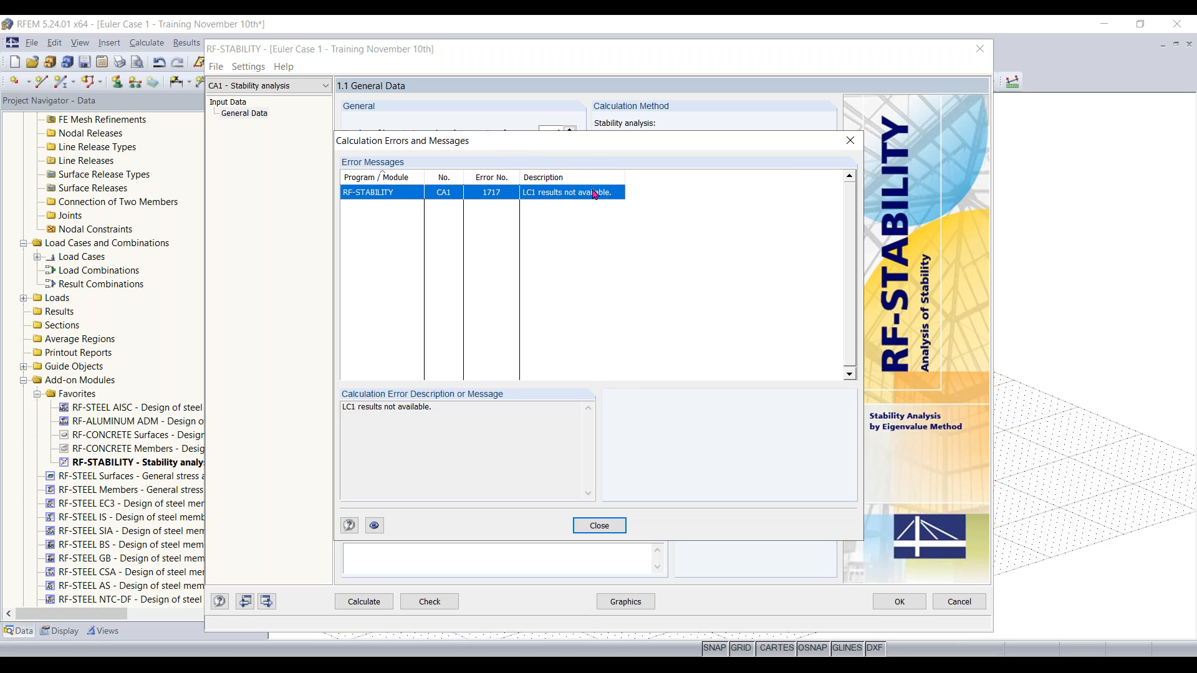
click(605, 525)
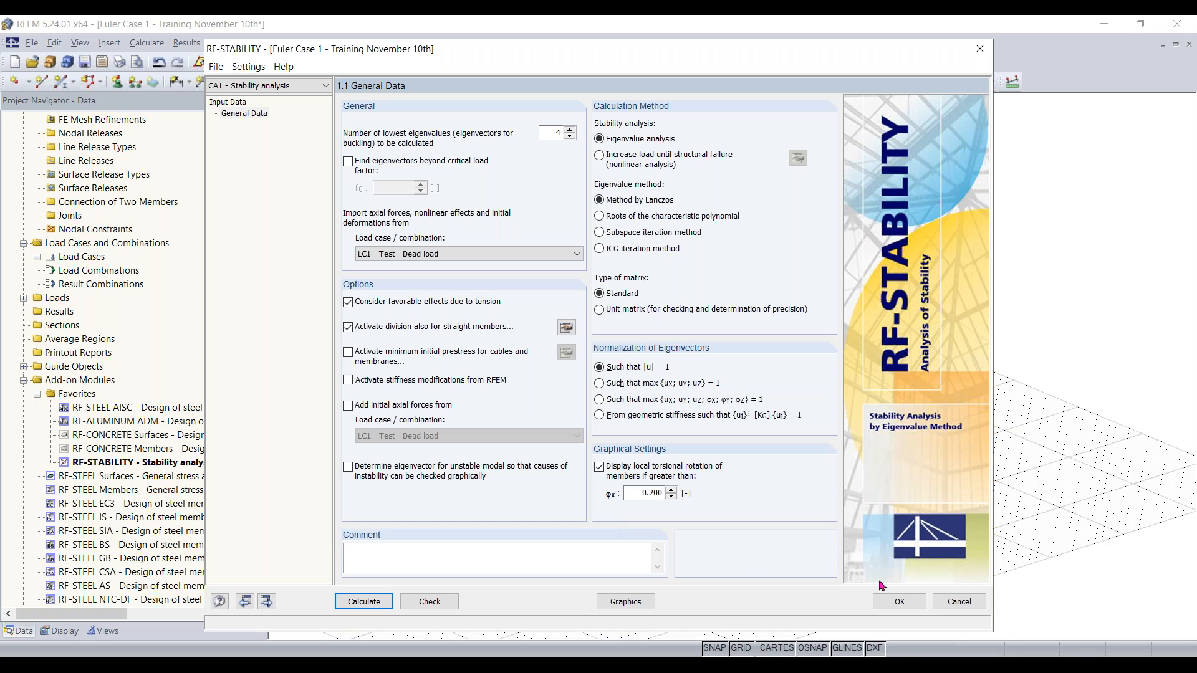
click(897, 601)
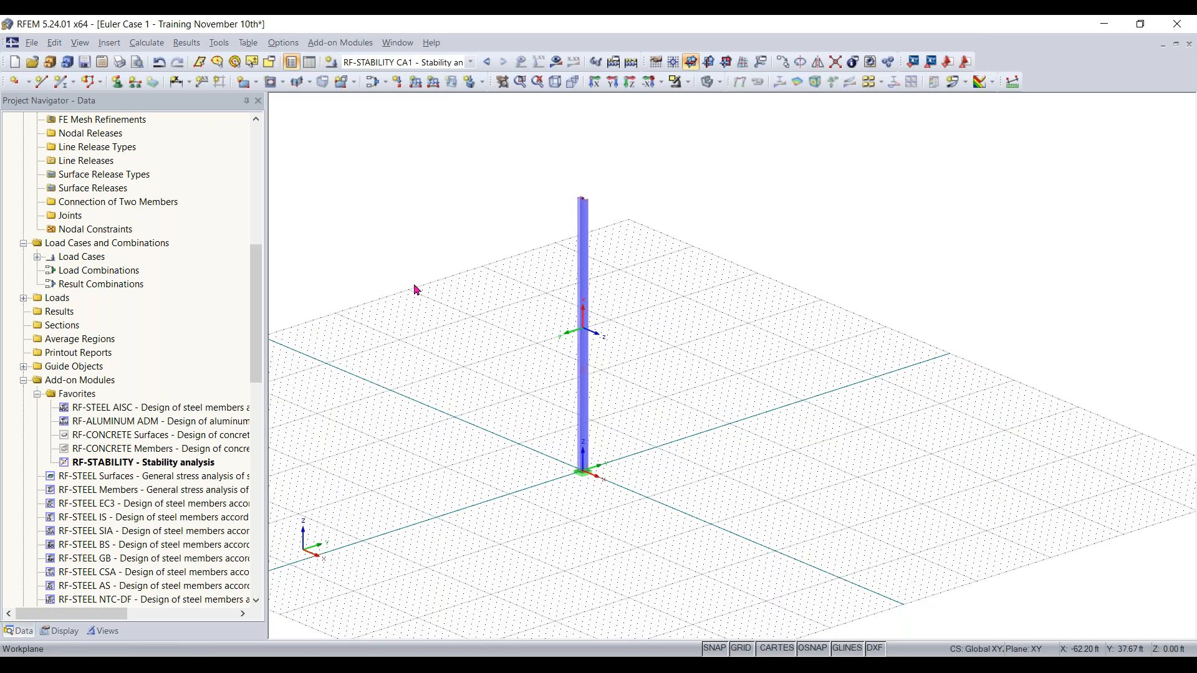
Step: Switch the active case to LC1 - Test - Dead load and try to calculate its results with the second-order method
click(414, 63)
click(387, 75)
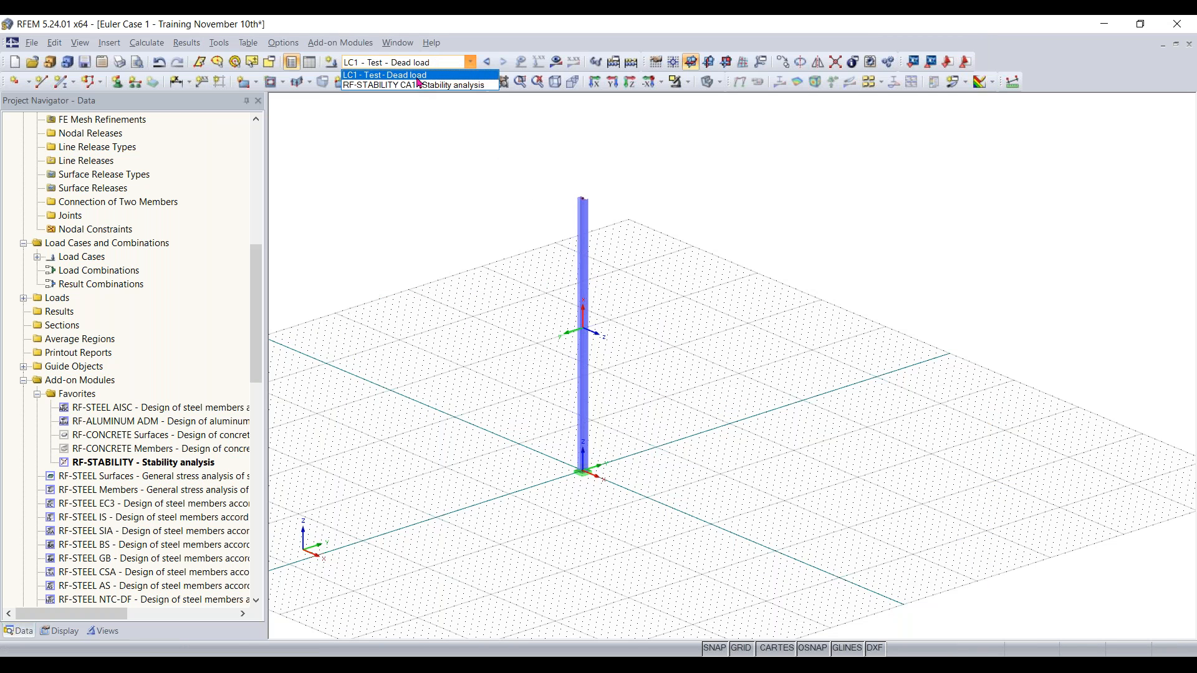
click(556, 63)
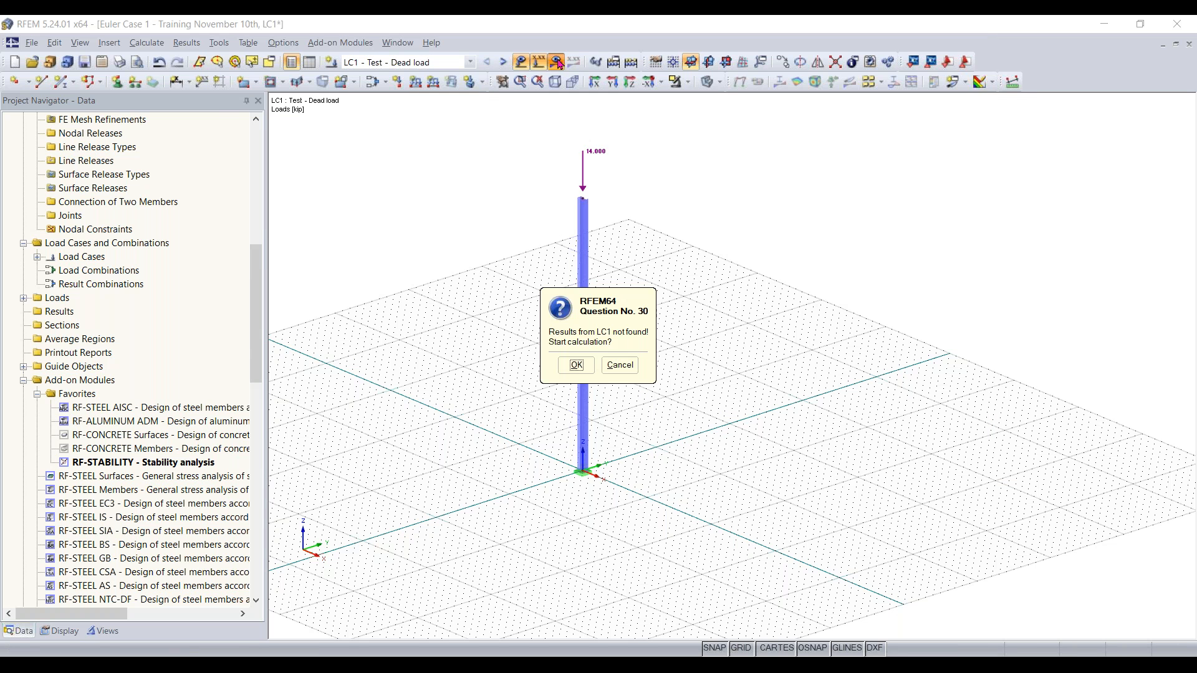
click(576, 365)
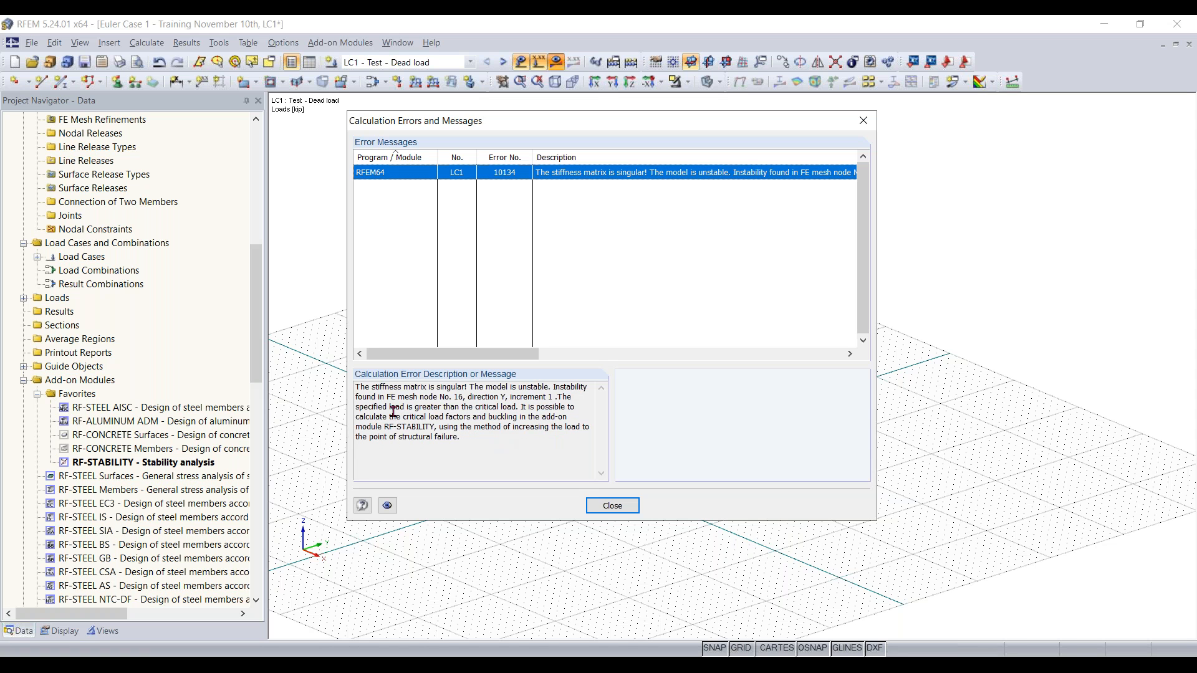
click(609, 507)
middle_drag(524, 228, 536, 262)
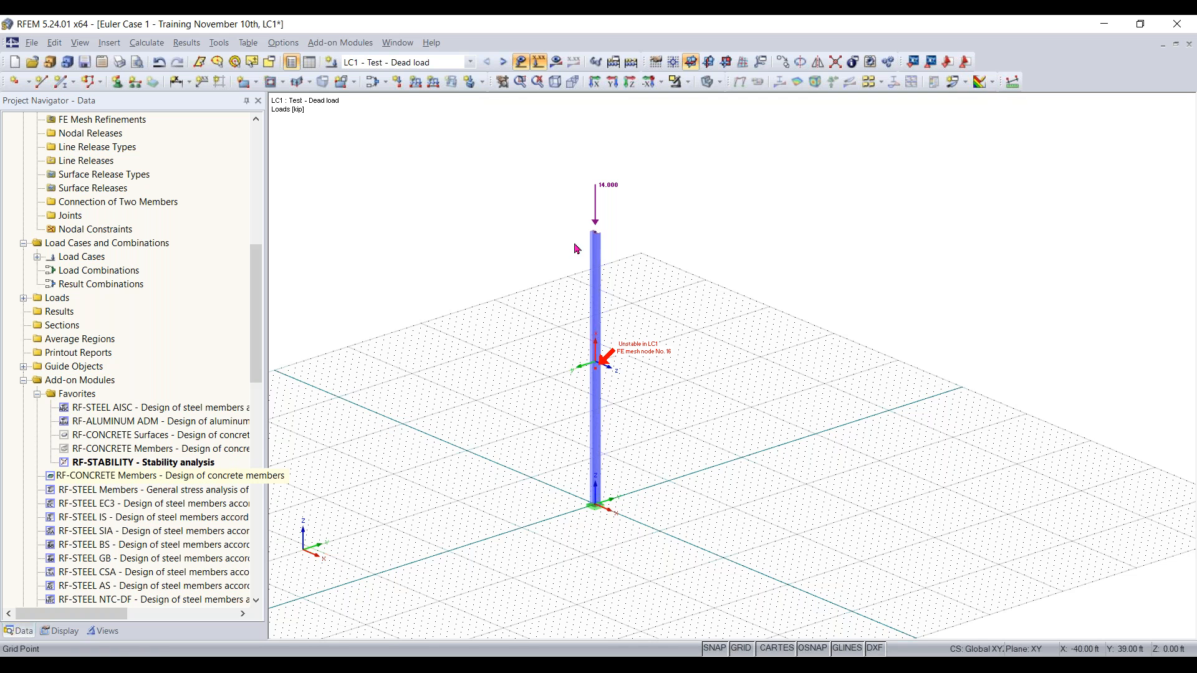
Step: Set the method of analysis of load case LC1 to geometrically linear analysis
click(372, 83)
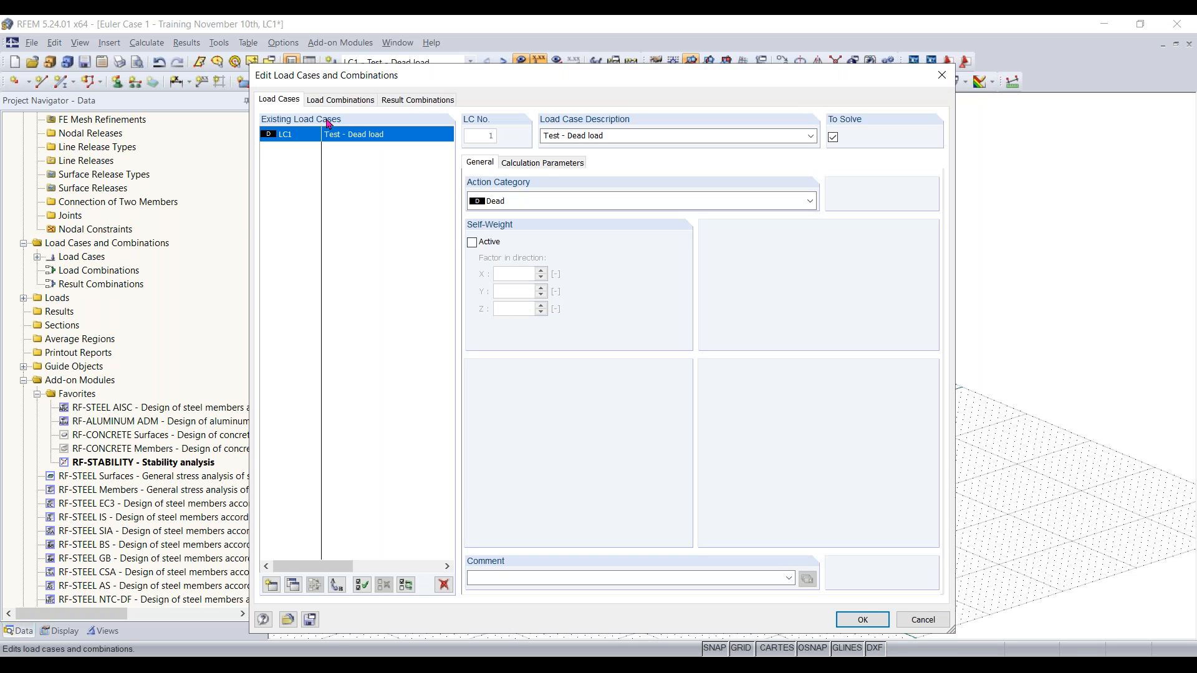
click(536, 164)
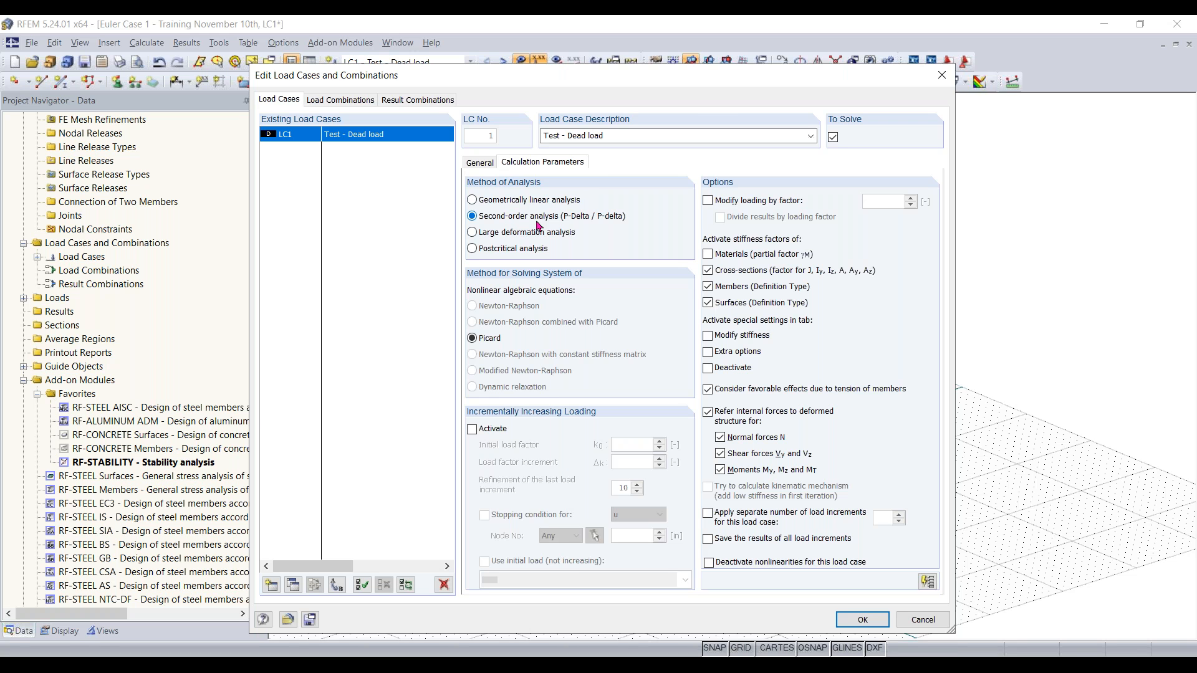
click(499, 201)
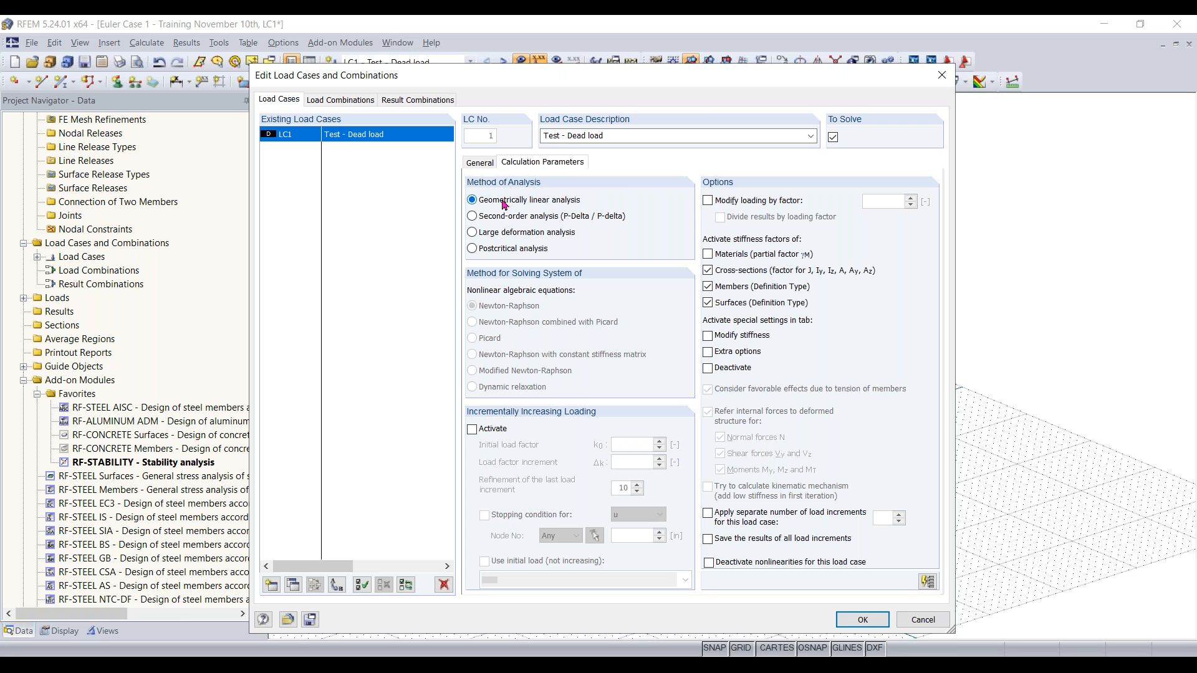
click(864, 620)
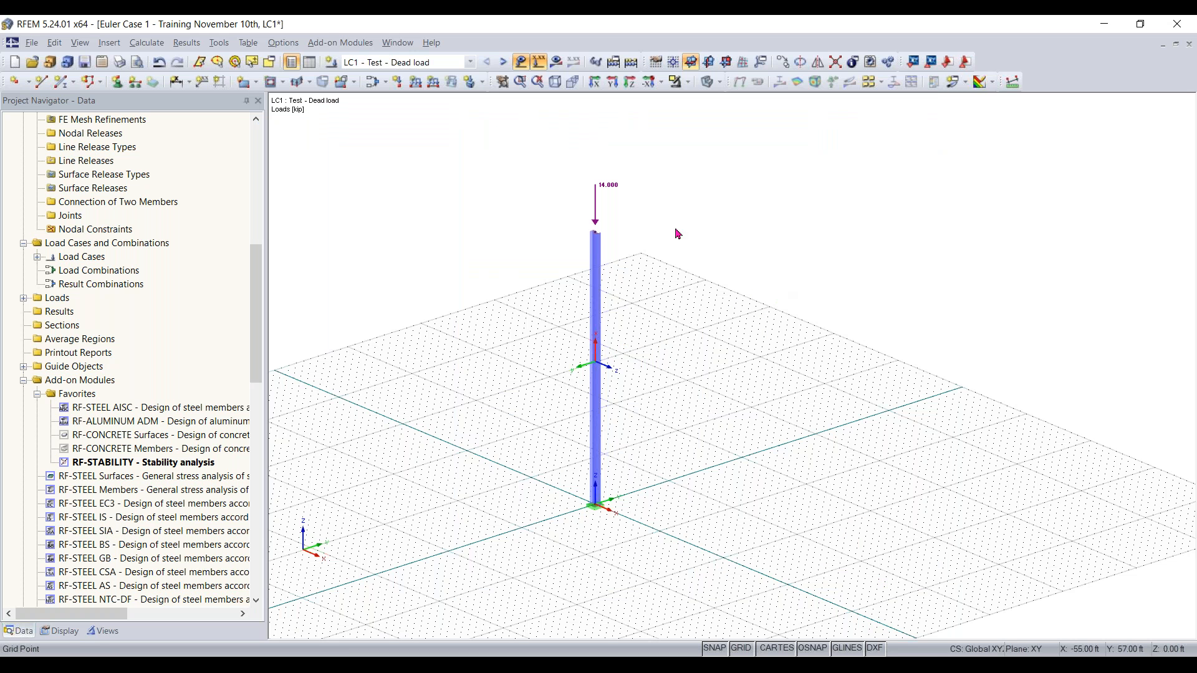
Step: Run the RF-STABILITY calculation for LC1 and examine the critical load factors and the column's first eigenvector graphically
double_click(138, 466)
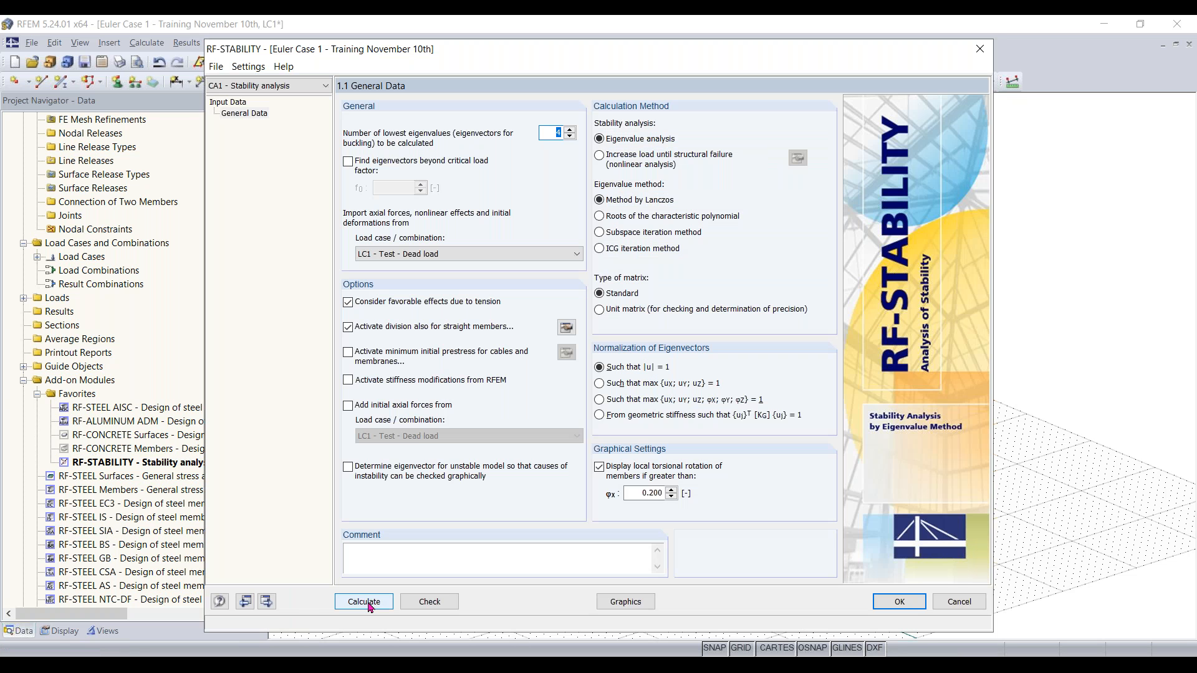
click(374, 601)
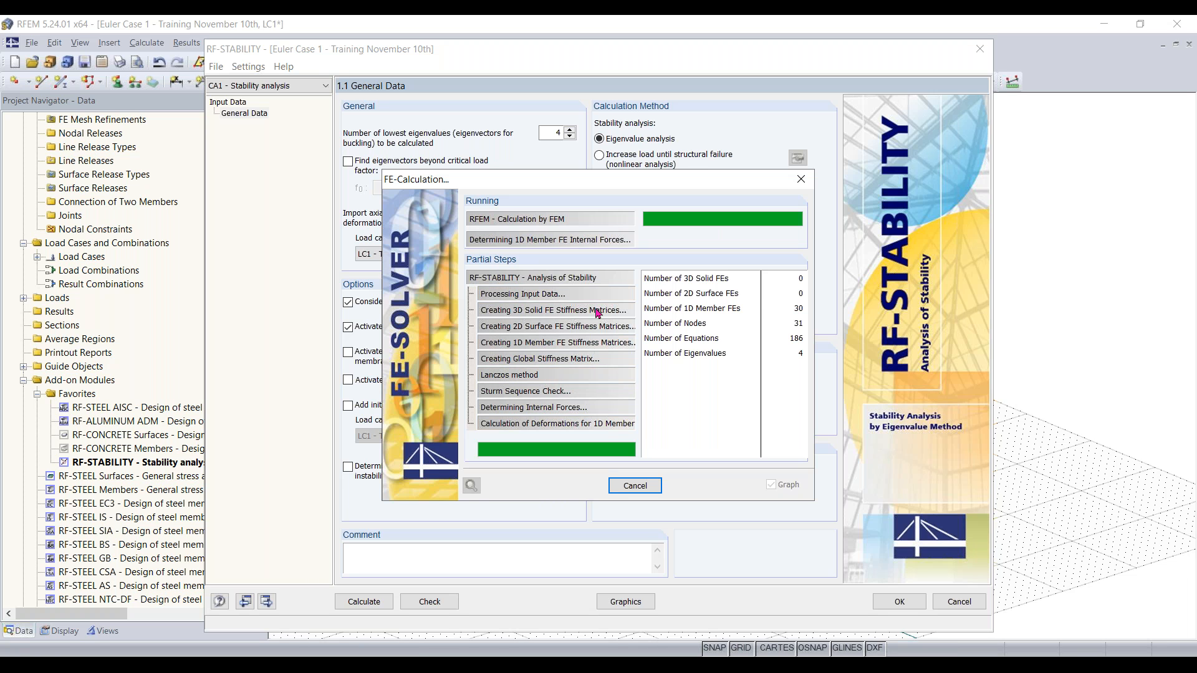
click(254, 137)
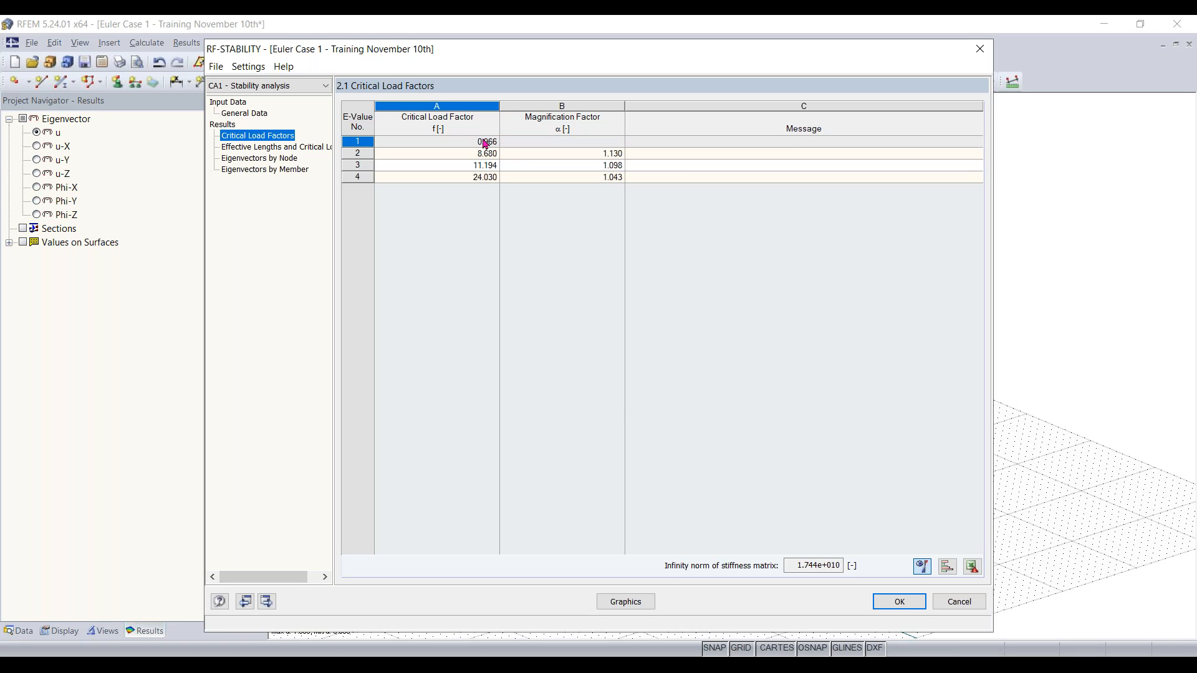
click(640, 604)
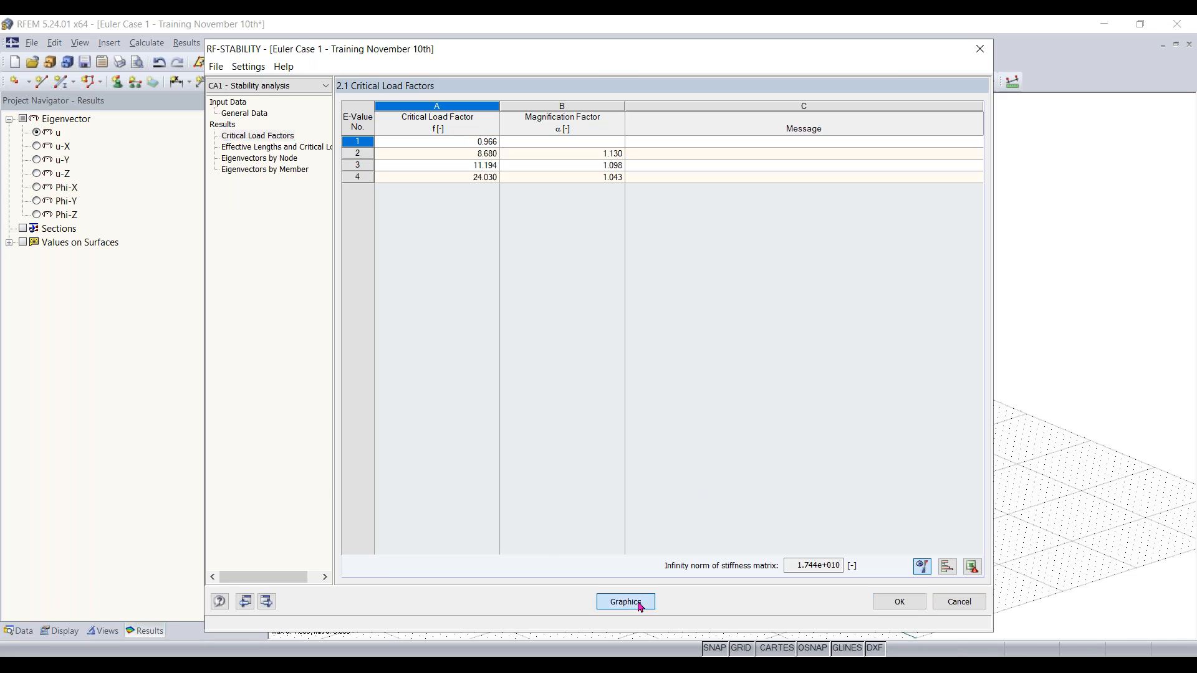
ctrl+middle_drag(692, 358, 725, 346)
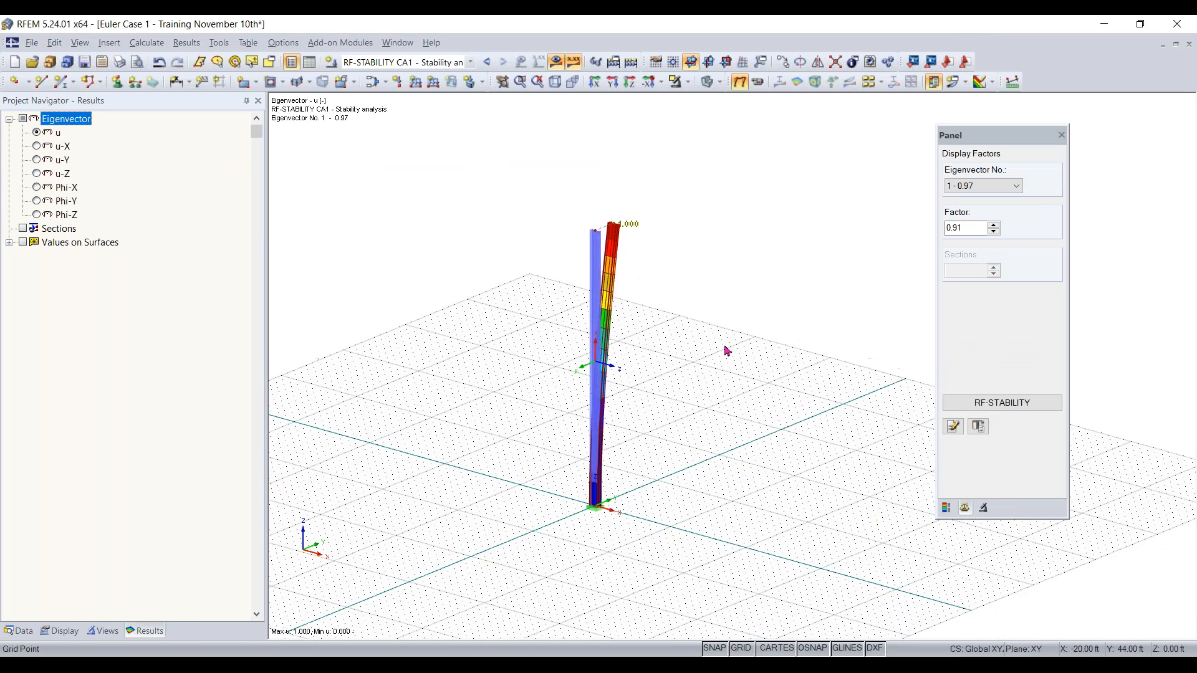
click(464, 168)
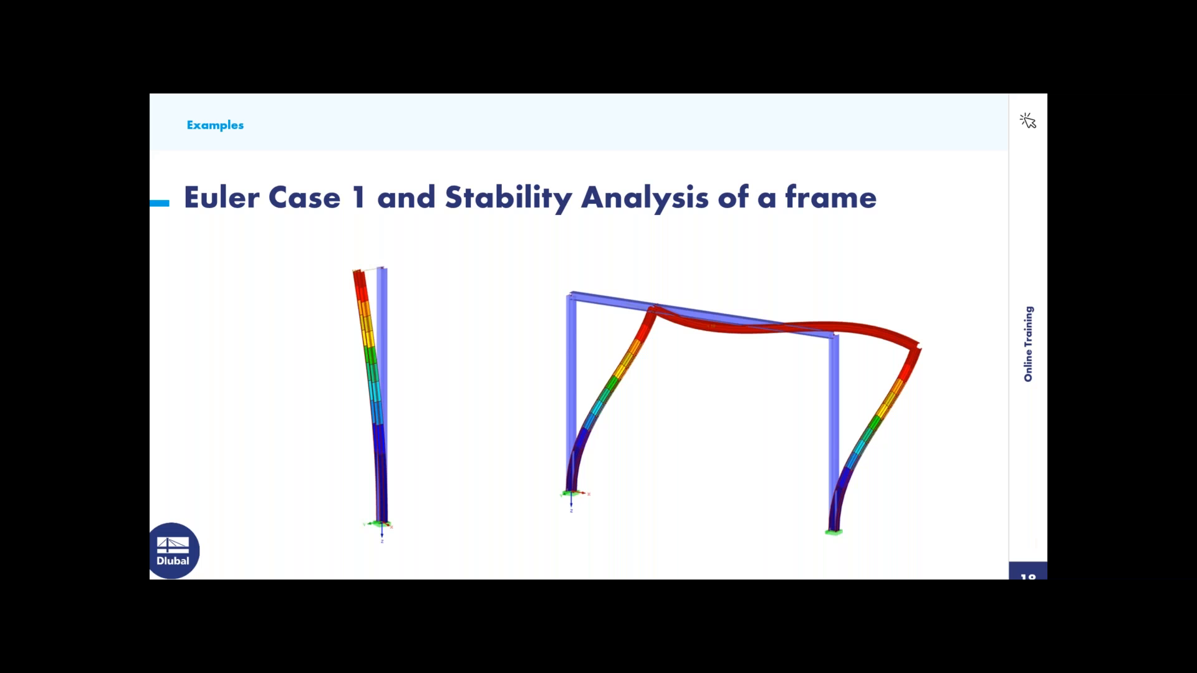
key(Right)
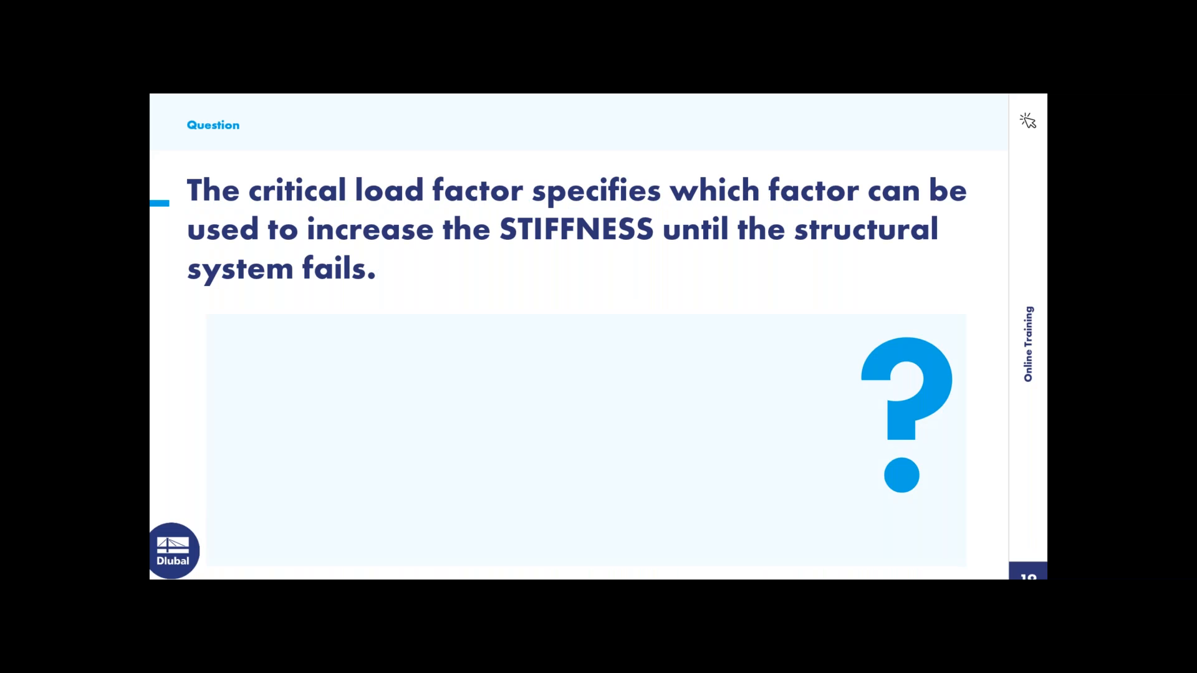
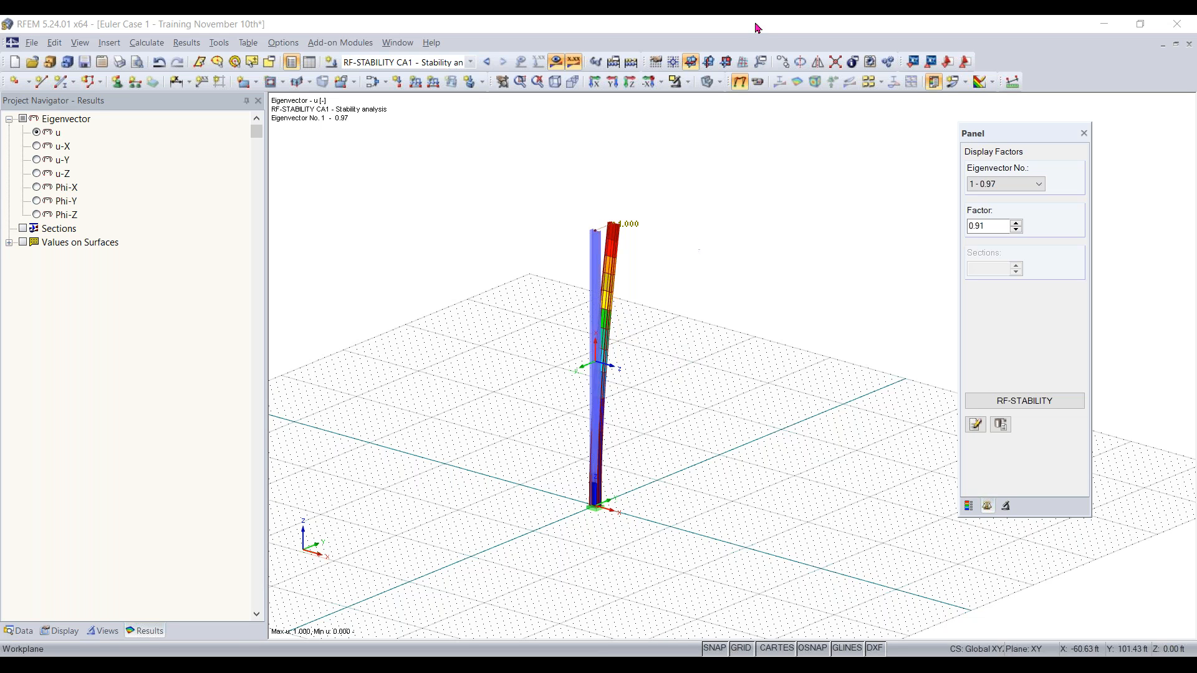
Step: Save the column model and start saving a copy that includes the FE mesh, results and 3D glTF model preview
click(101, 63)
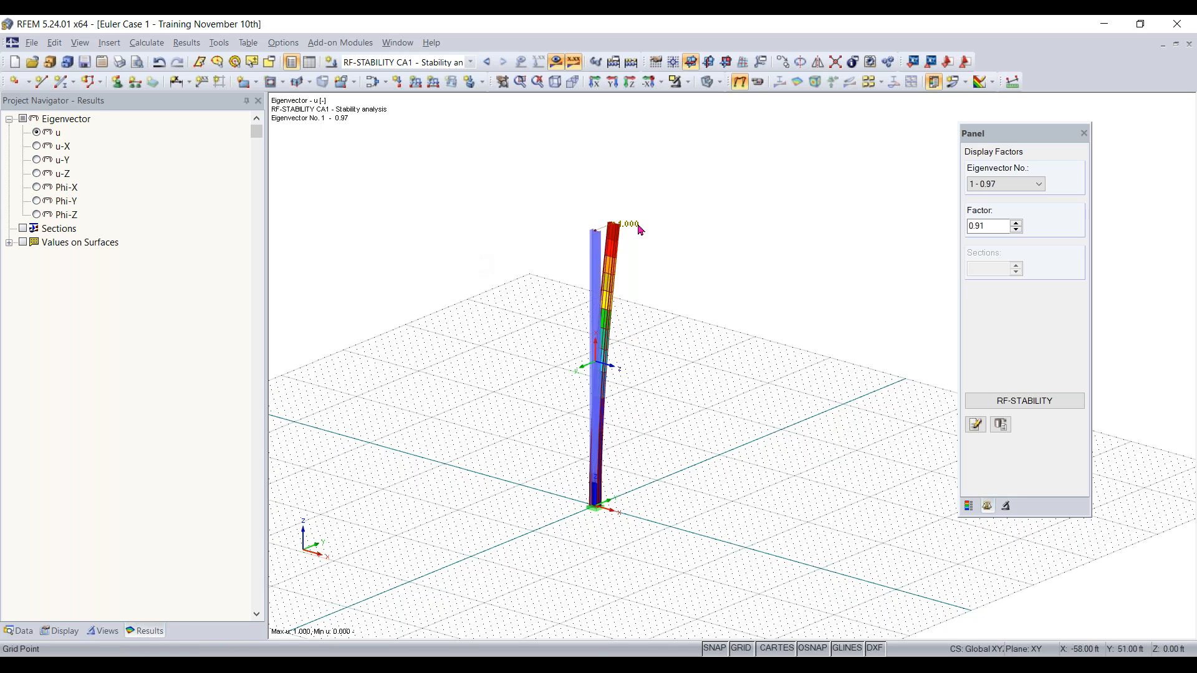
click(32, 43)
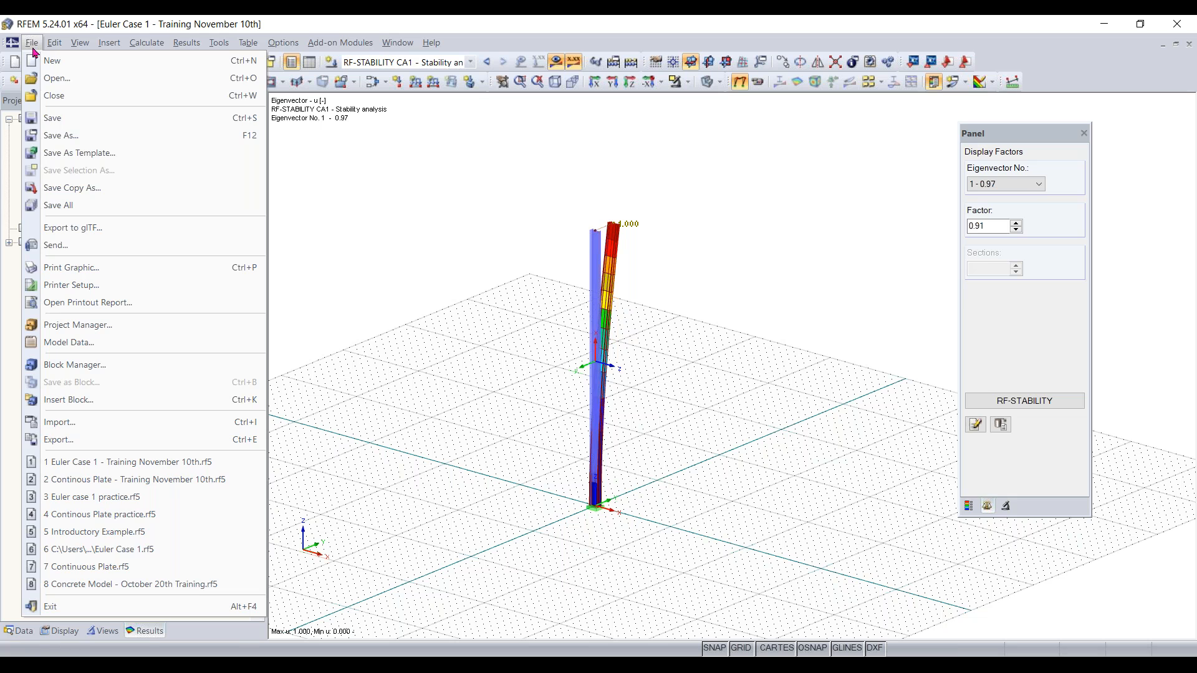
click(78, 188)
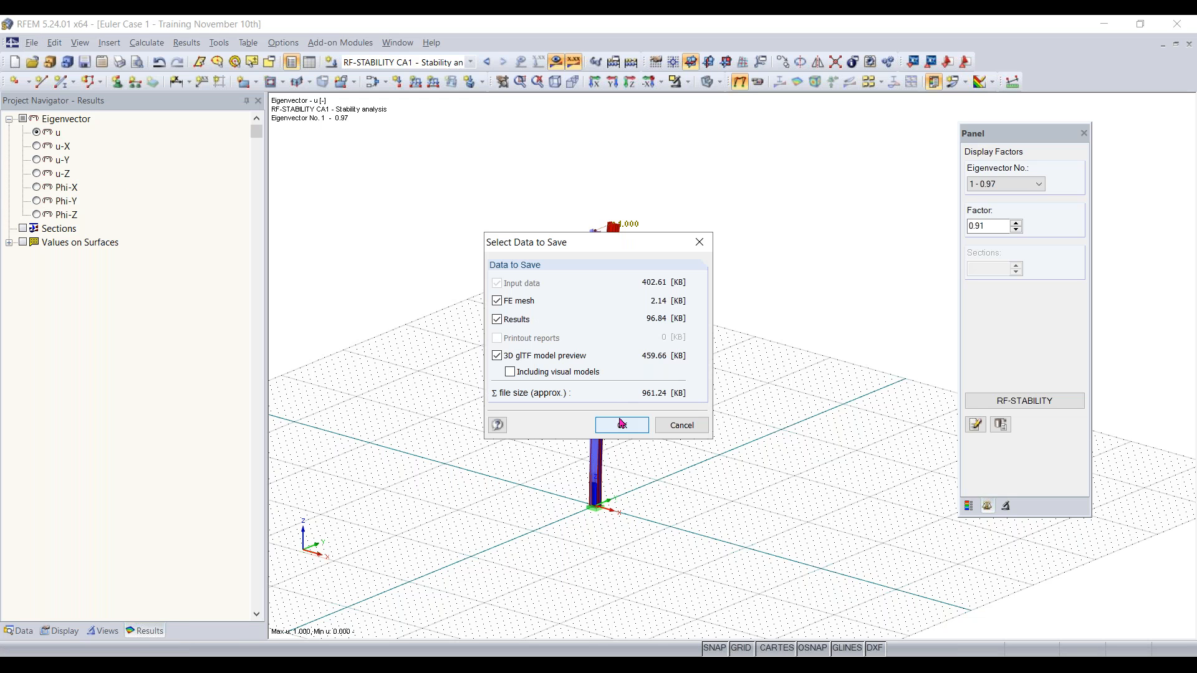
click(621, 424)
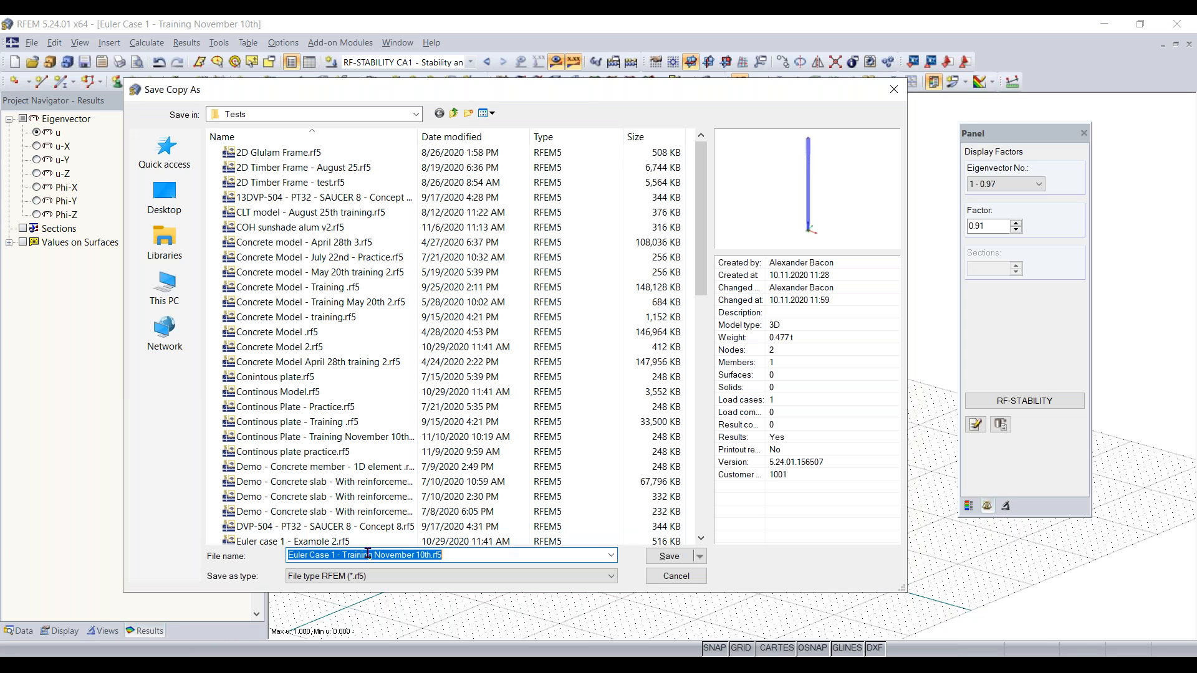
Step: Name the copy "Moment frame analysis - Training November 10th.rf5" and save it to the Desktop
click(406, 555)
click(338, 554)
key(BackSpace)
key(BackSpace)
key(BackSpace)
key(BackSpace)
key(BackSpace)
key(BackSpace)
key(BackSpace)
key(BackSpace)
key(BackSpace)
key(BackSpace)
key(BackSpace)
key(BackSpace)
key(BackSpace)
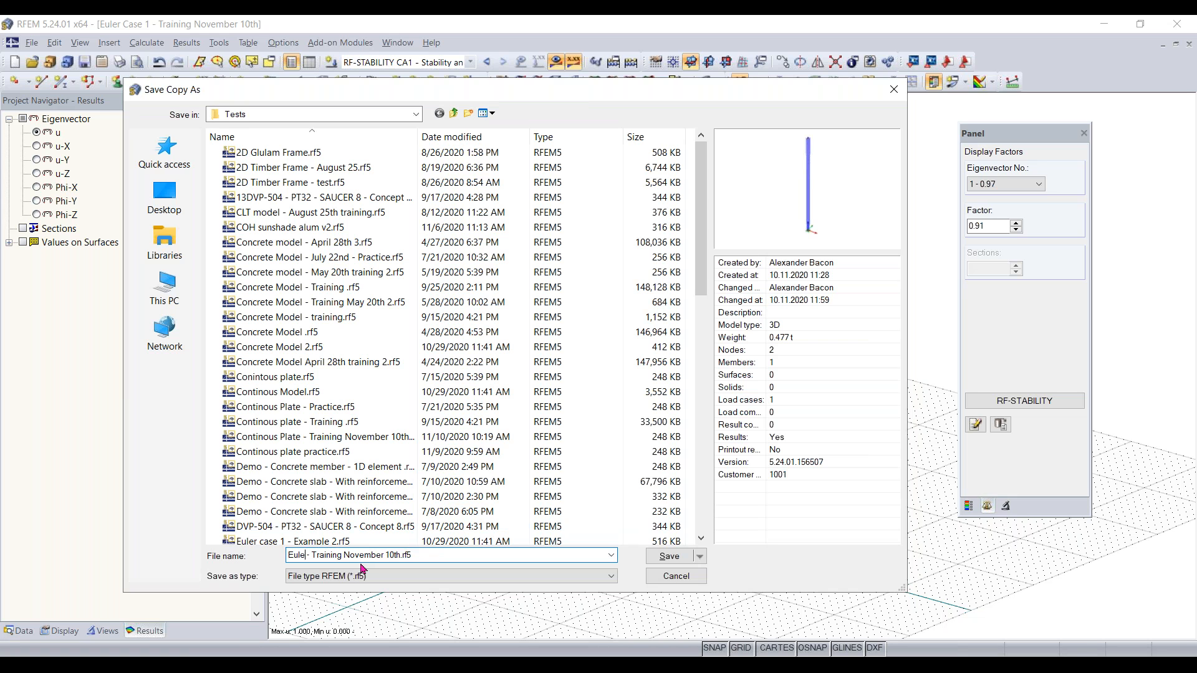
text(Moment fram)
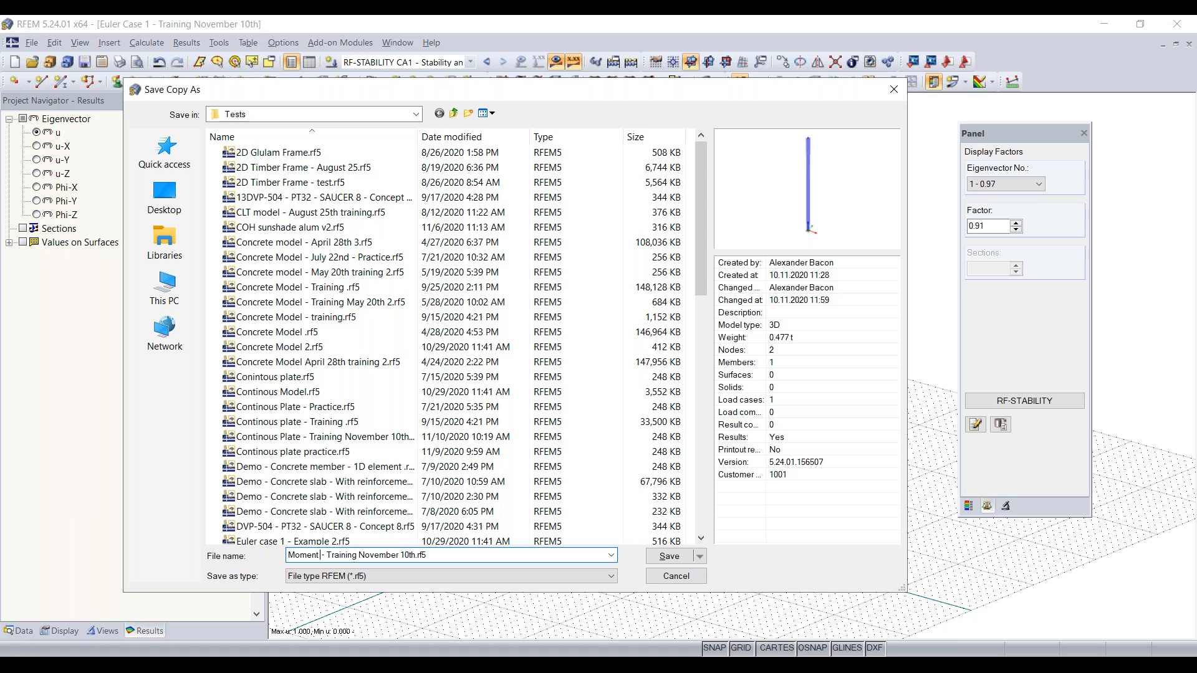
text(e analysis)
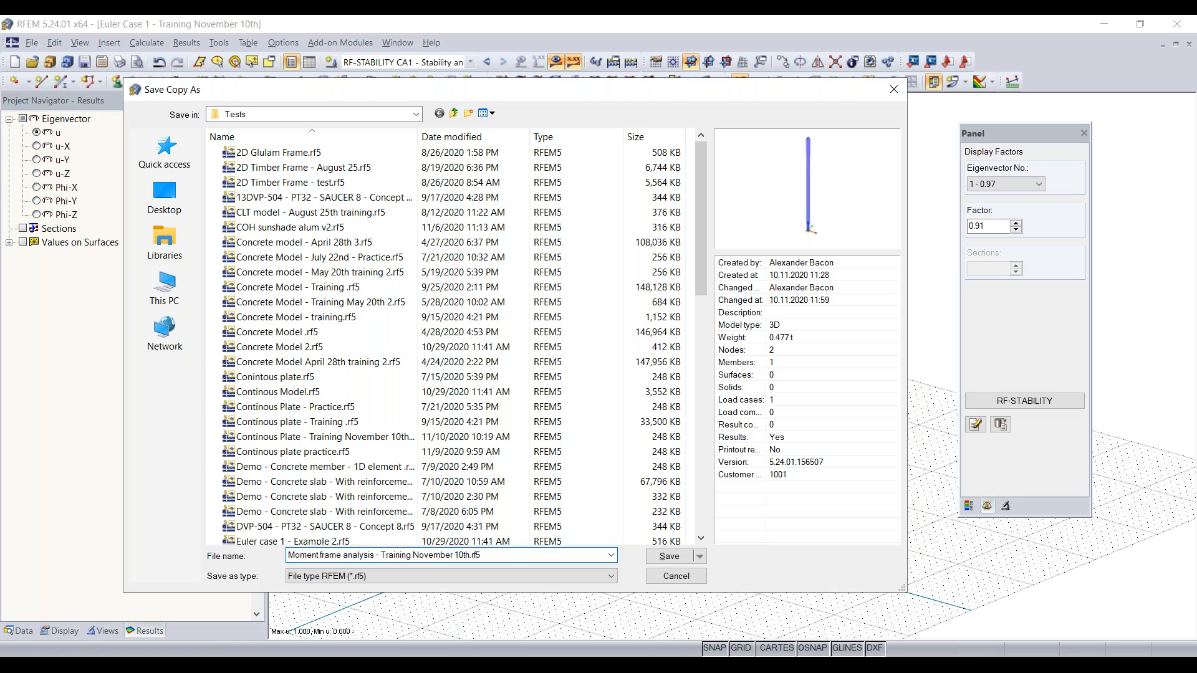
click(164, 194)
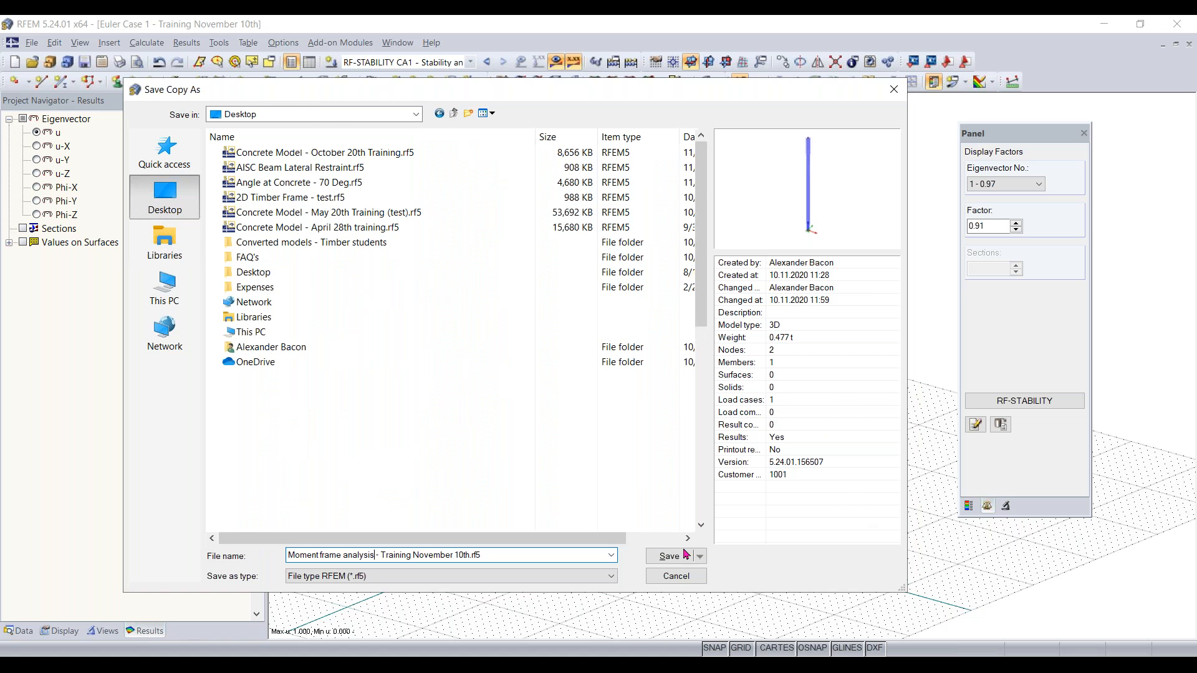
click(665, 554)
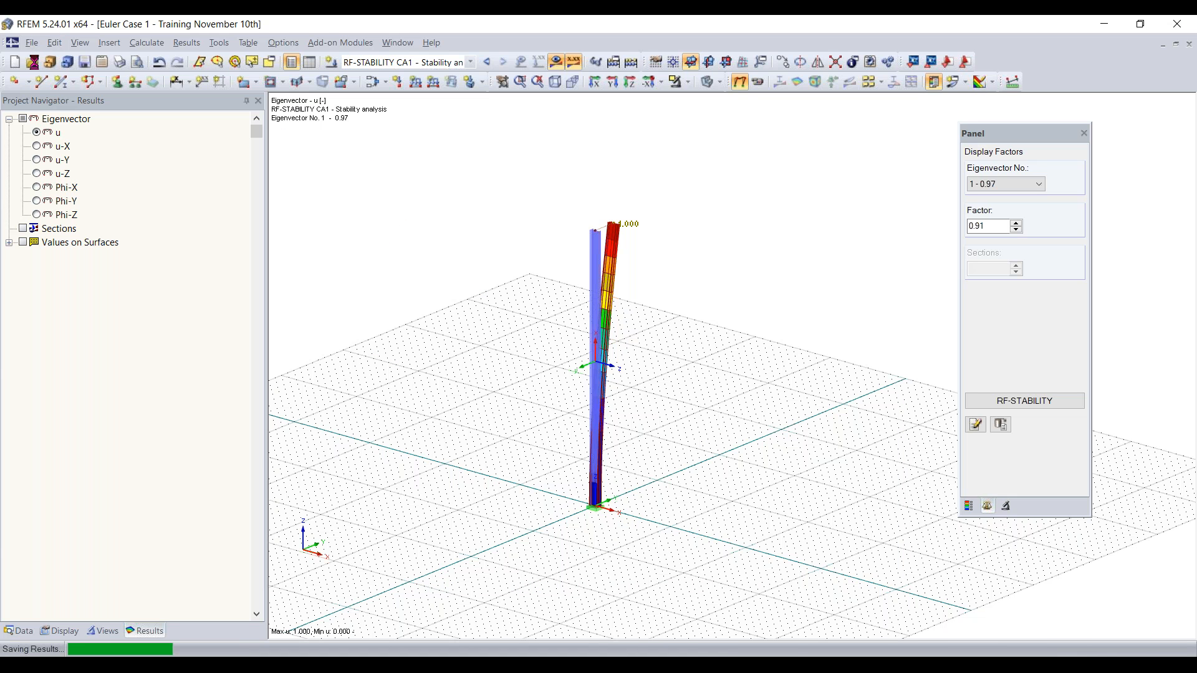
Step: Open the model "Moment frame analysis - Training November 10th.rf5" from the Desktop
click(32, 62)
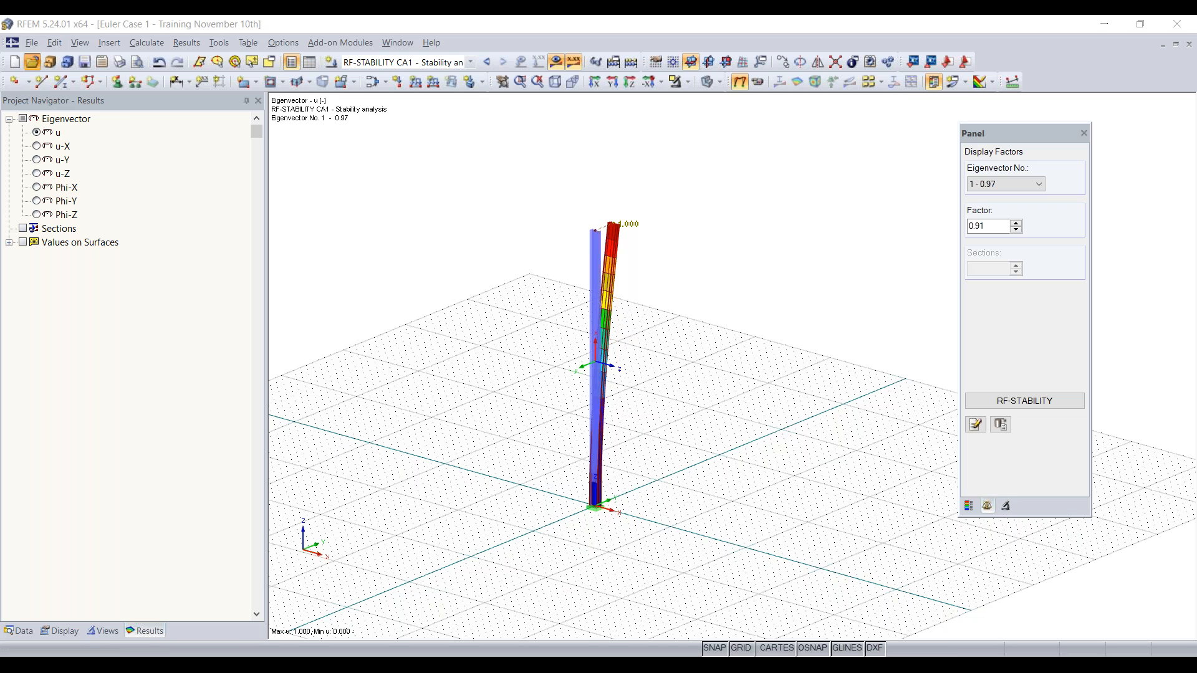
click(321, 152)
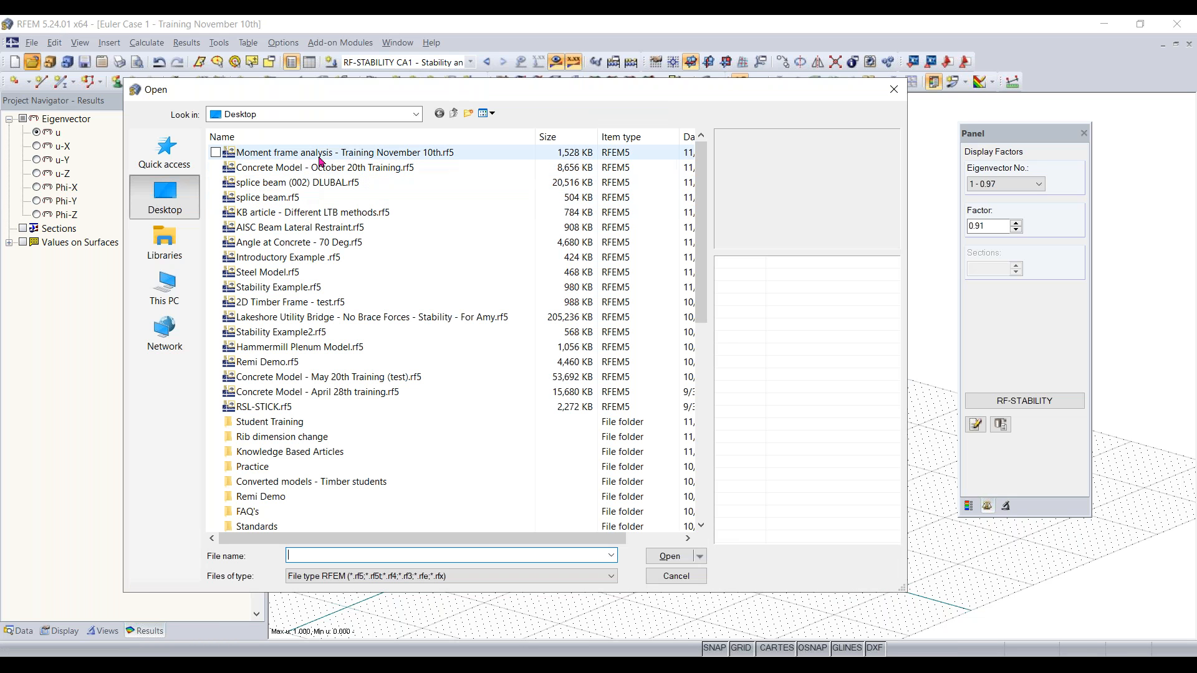
click(671, 556)
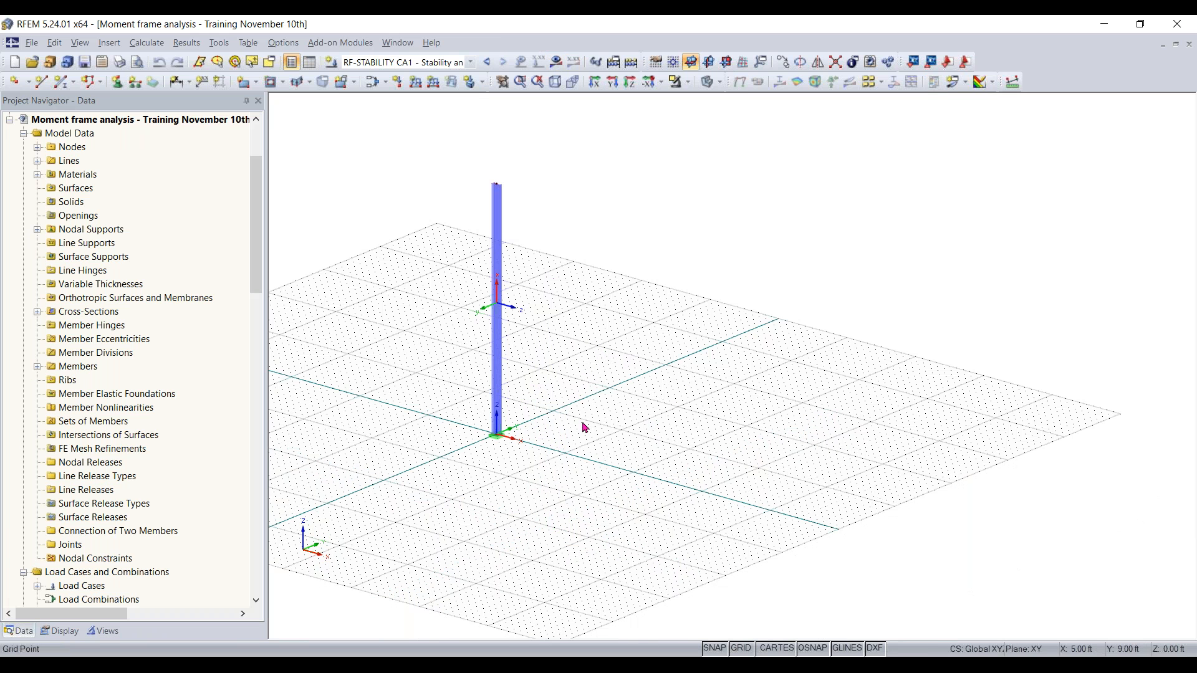
Step: Display load case LC1 and set the nodal load at the column top to a PZ force of -5 kip
click(554, 63)
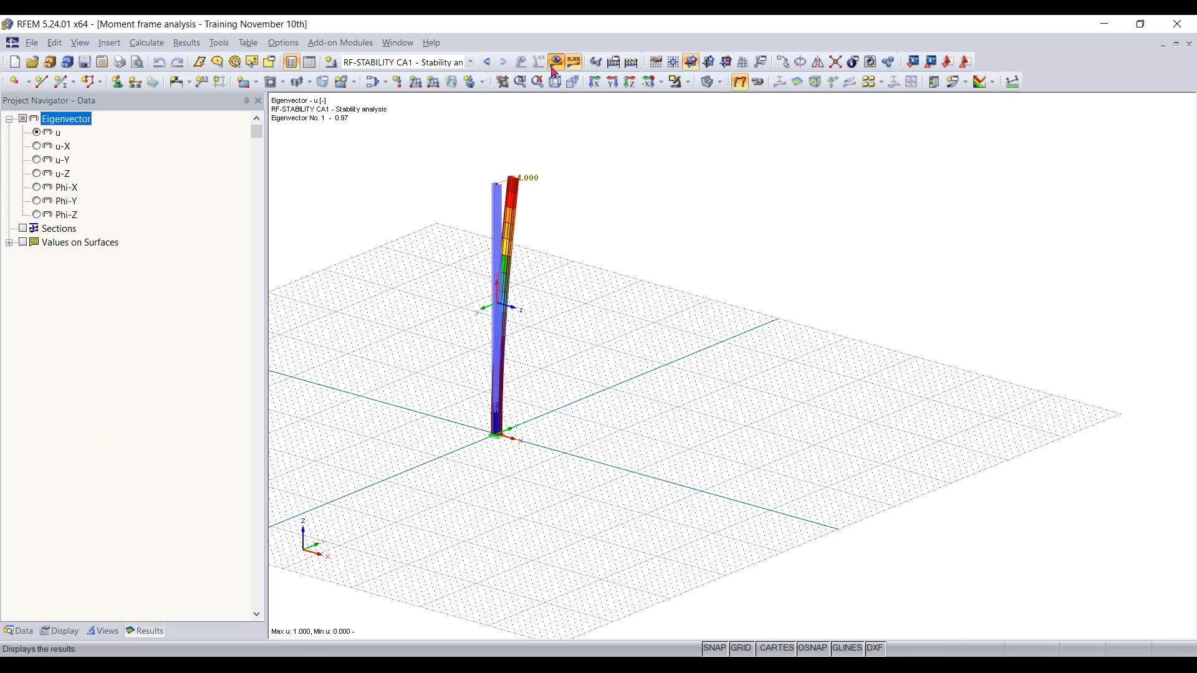
click(417, 64)
click(414, 74)
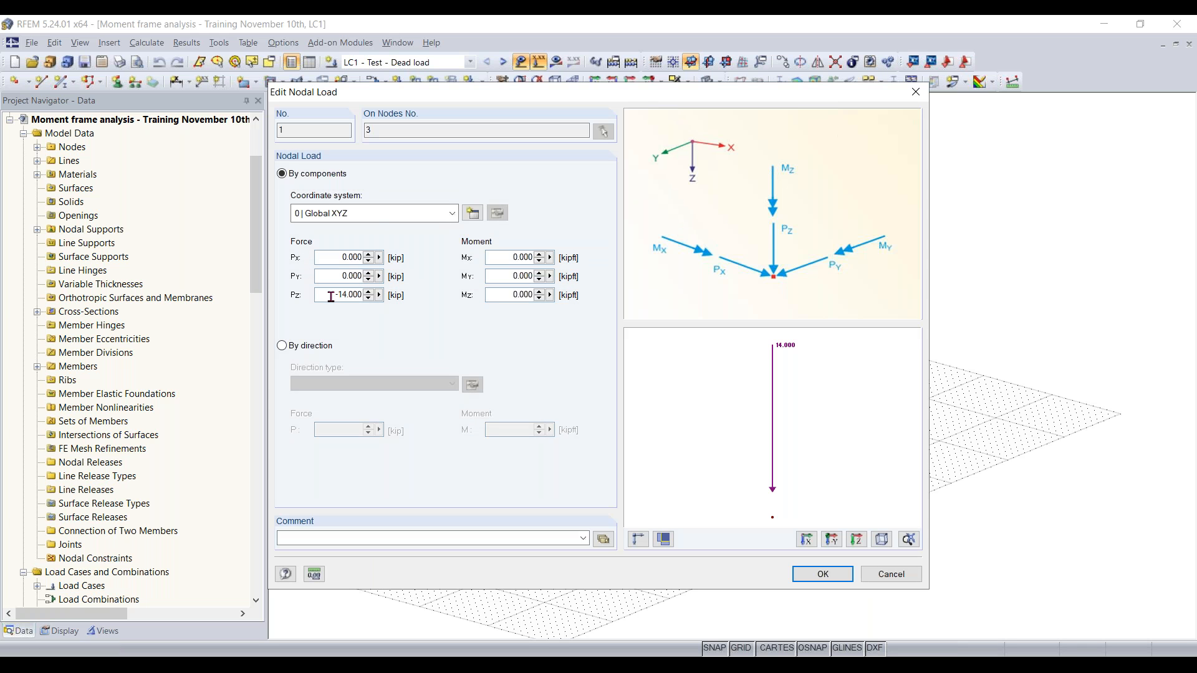
drag(419, 292, 328, 295)
key(BackSpace)
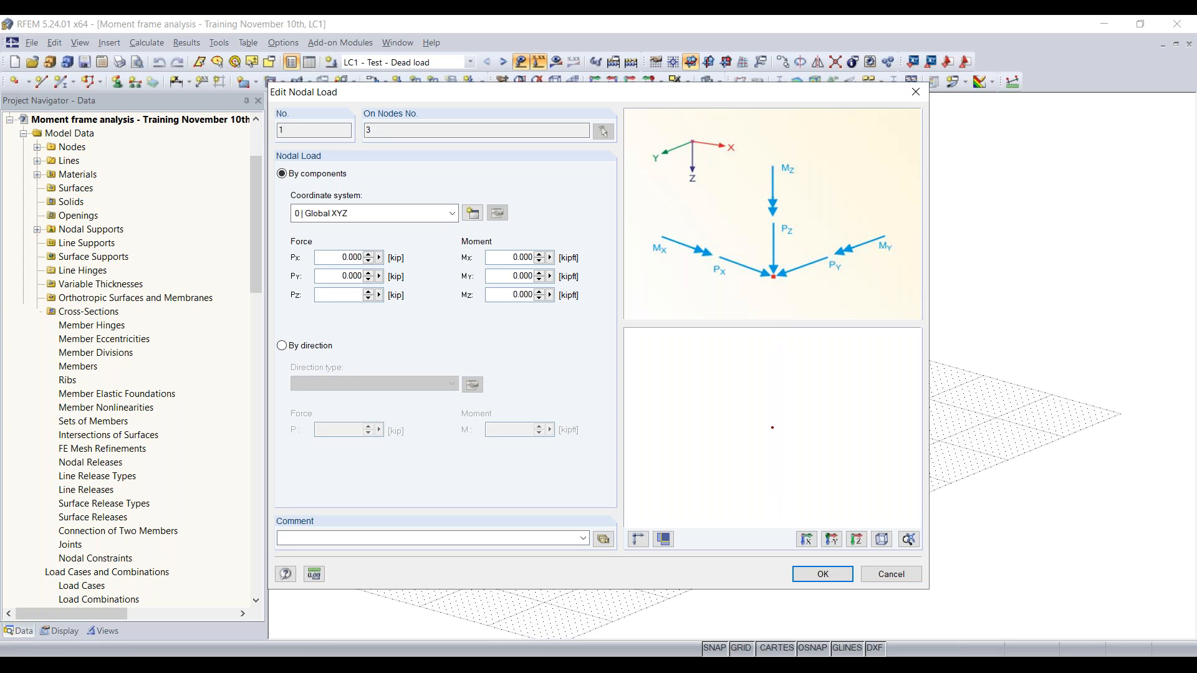
text(-5)
click(829, 573)
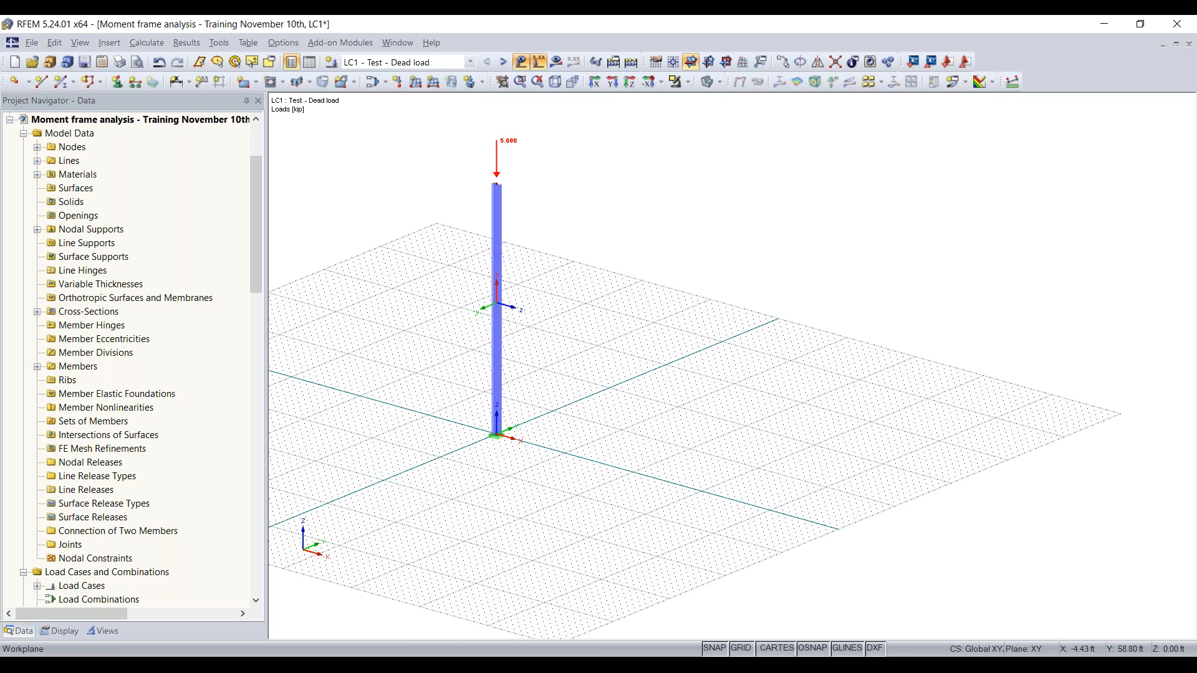
Step: Copy the column with its base support and nodal load 10 ft along the X axis
scroll(526, 190, down, 3)
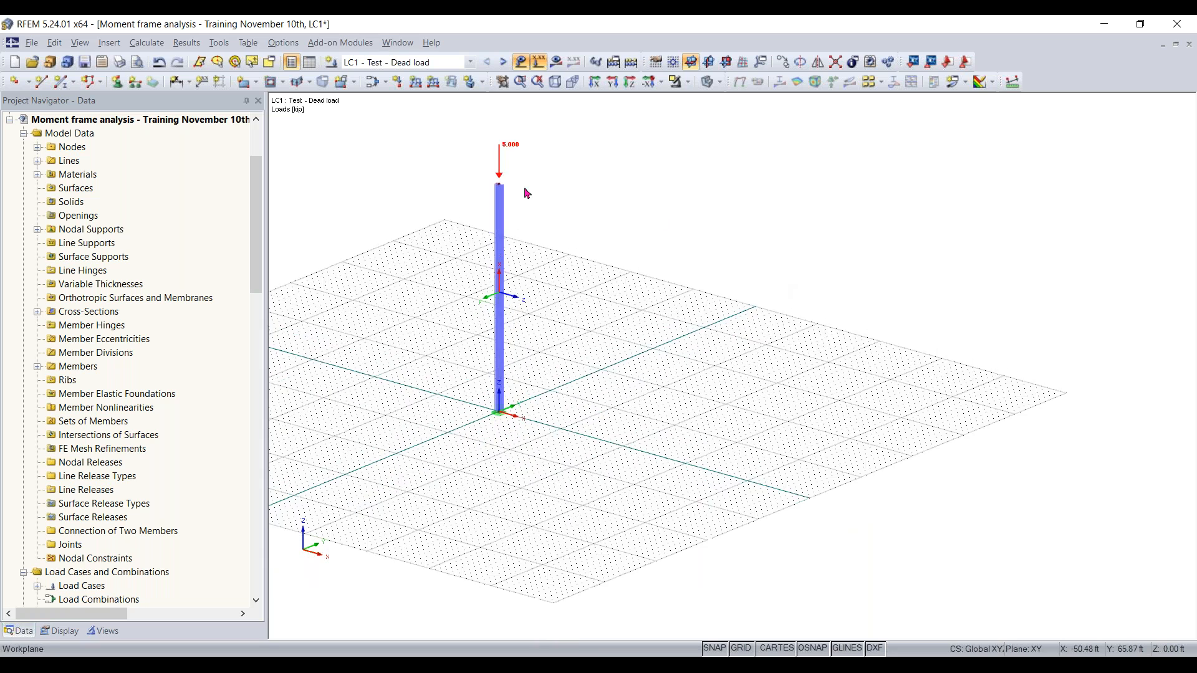
drag(559, 156, 421, 478)
scroll(481, 443, up, 4)
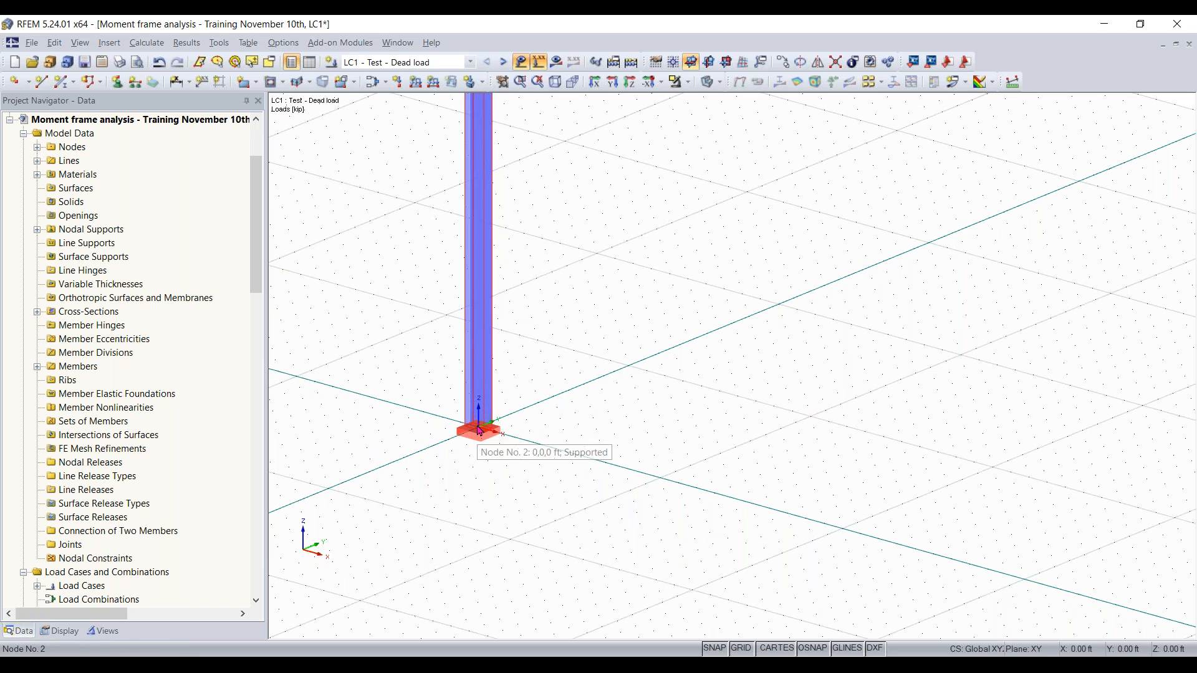
scroll(548, 430, down, 5)
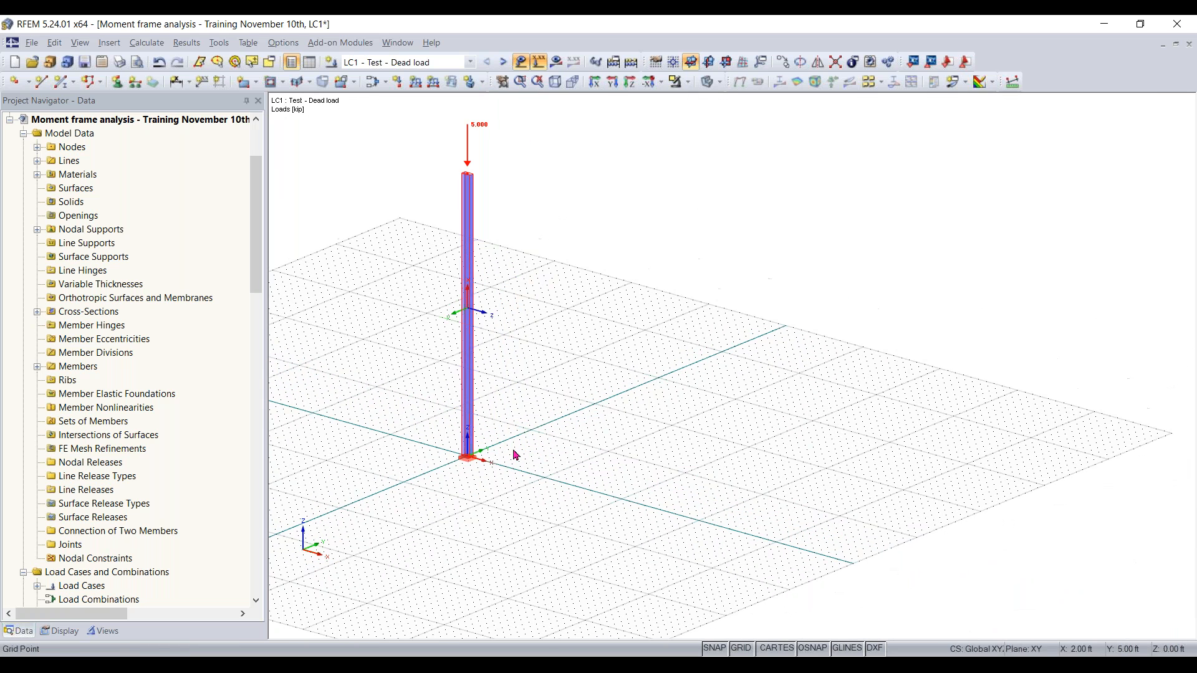
ctrl+drag(473, 458, 546, 481)
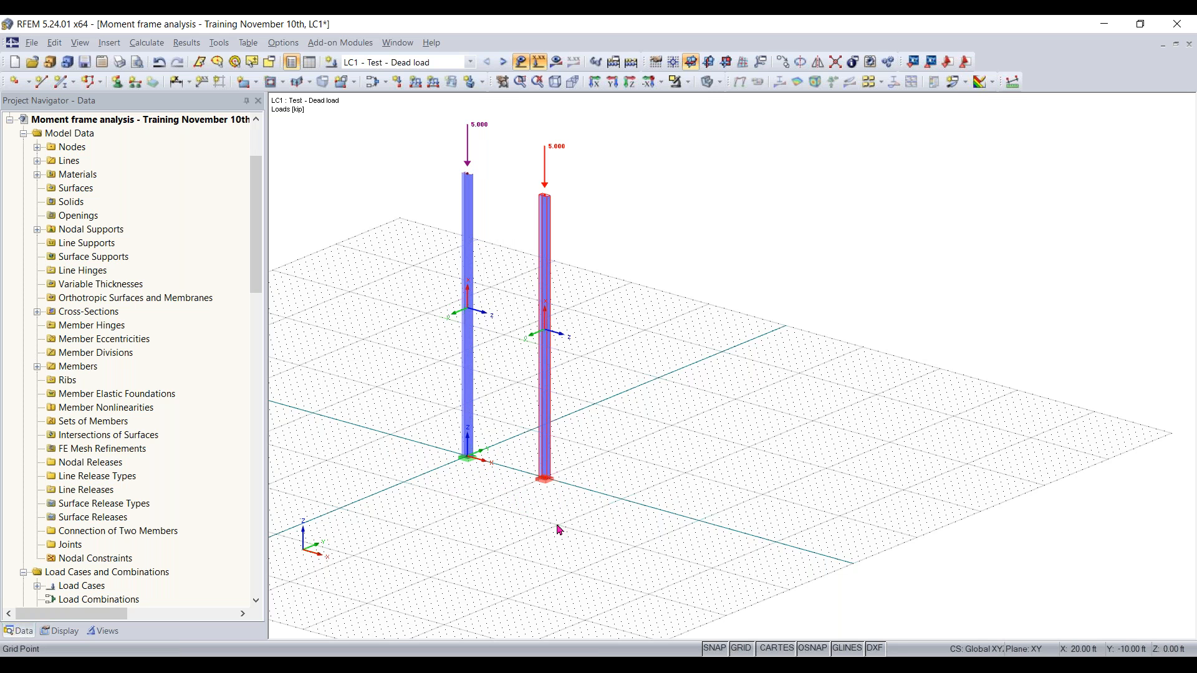
scroll(607, 481, down, 1)
middle_drag(626, 496, 651, 530)
scroll(698, 447, up, 1)
click(537, 571)
ctrl+middle_drag(538, 573, 526, 543)
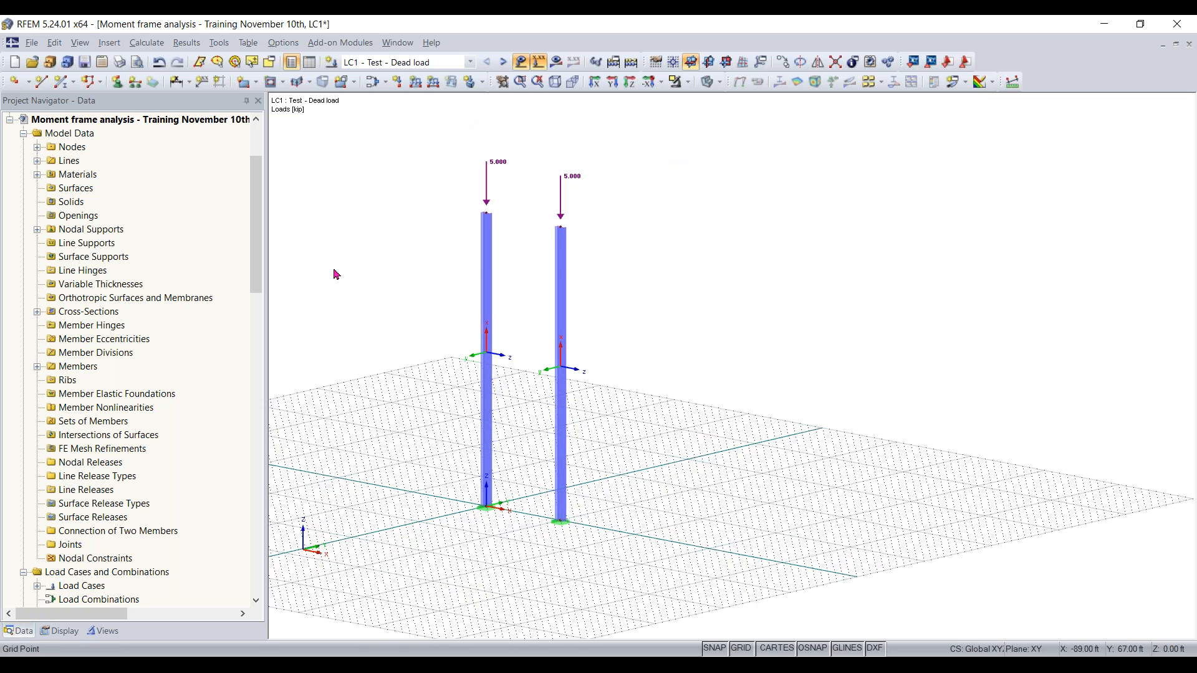
Step: Set the Z coordinate of both columns' top nodes to 10 ft
drag(412, 277, 651, 203)
click(563, 232)
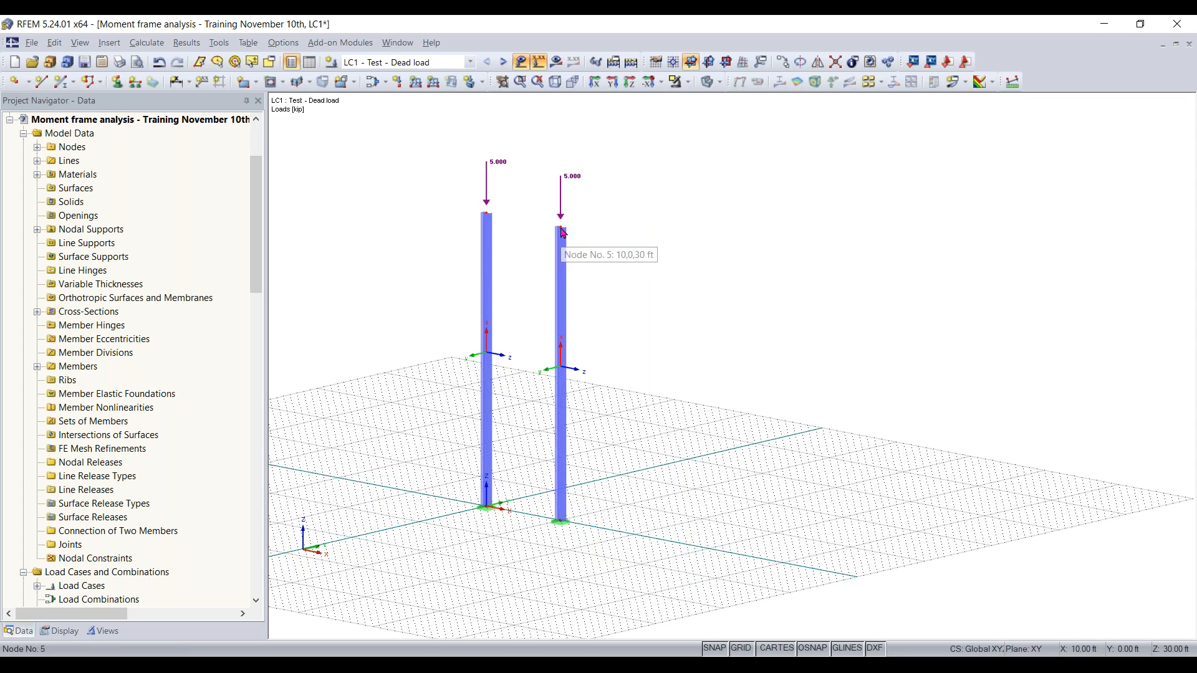
double_click(563, 233)
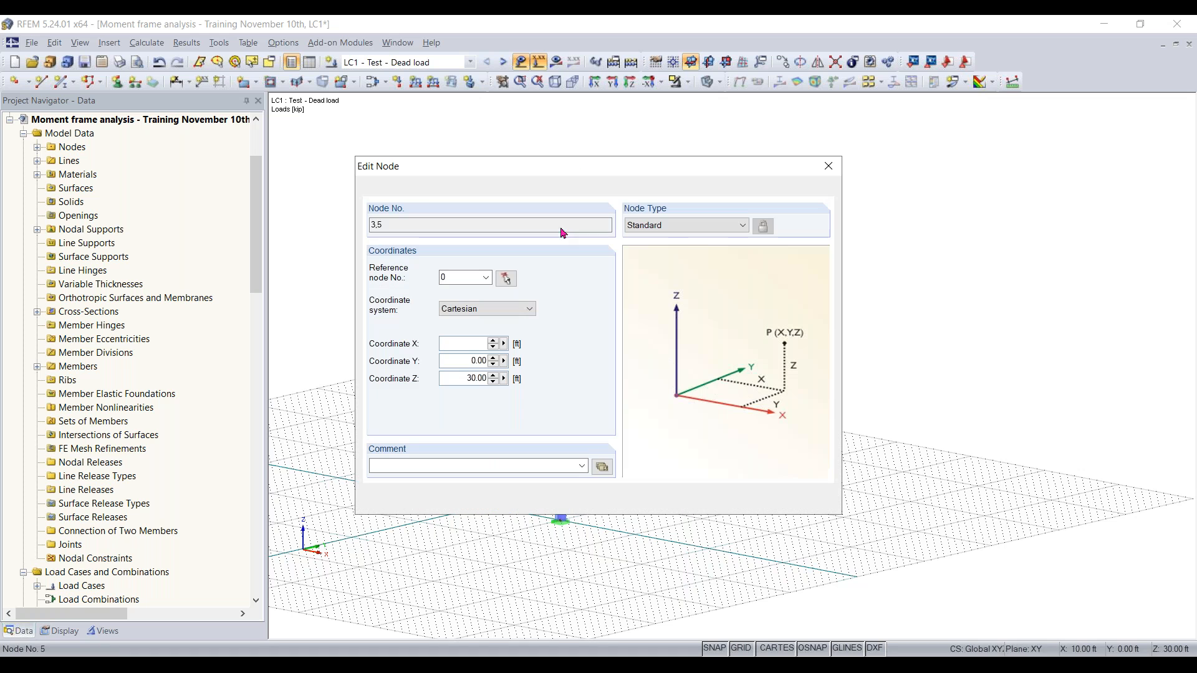
click(372, 228)
text(3,)
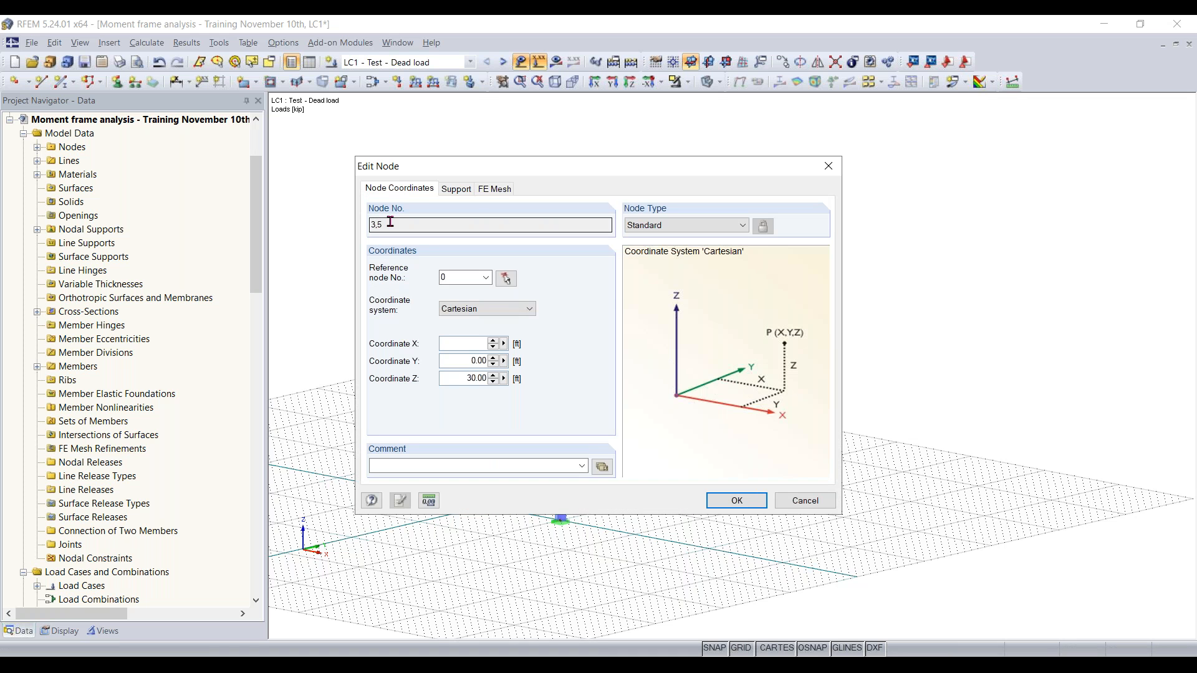
double_click(461, 379)
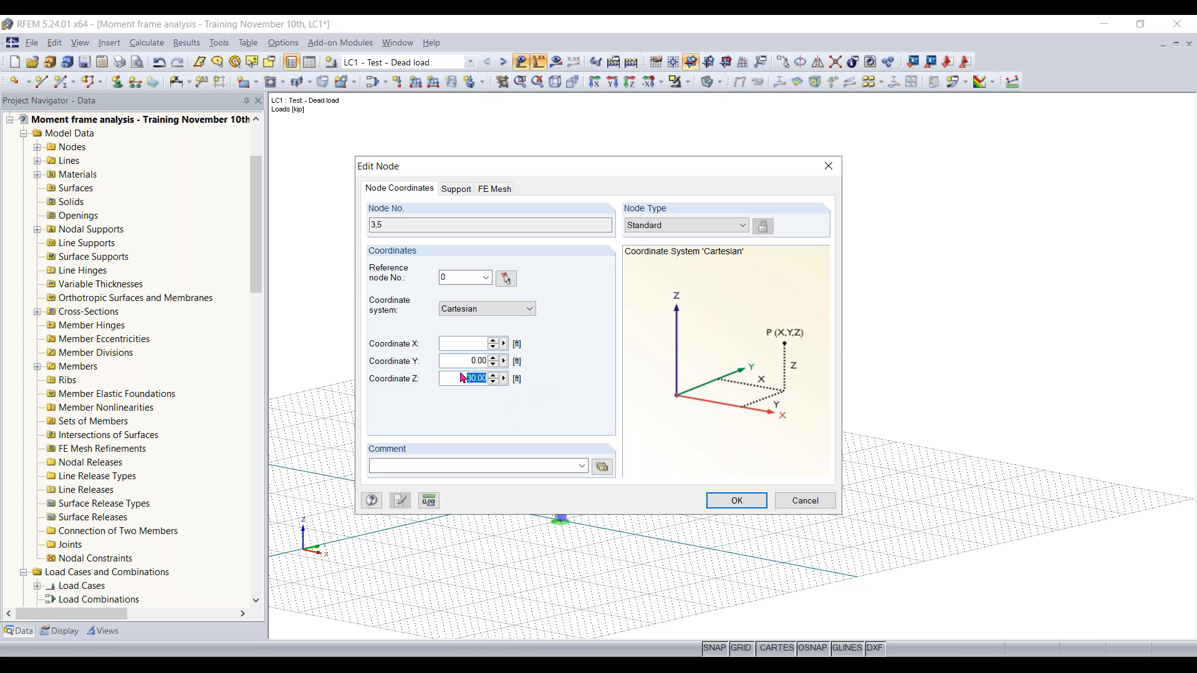
text(10)
key(Return)
scroll(507, 542, up, 5)
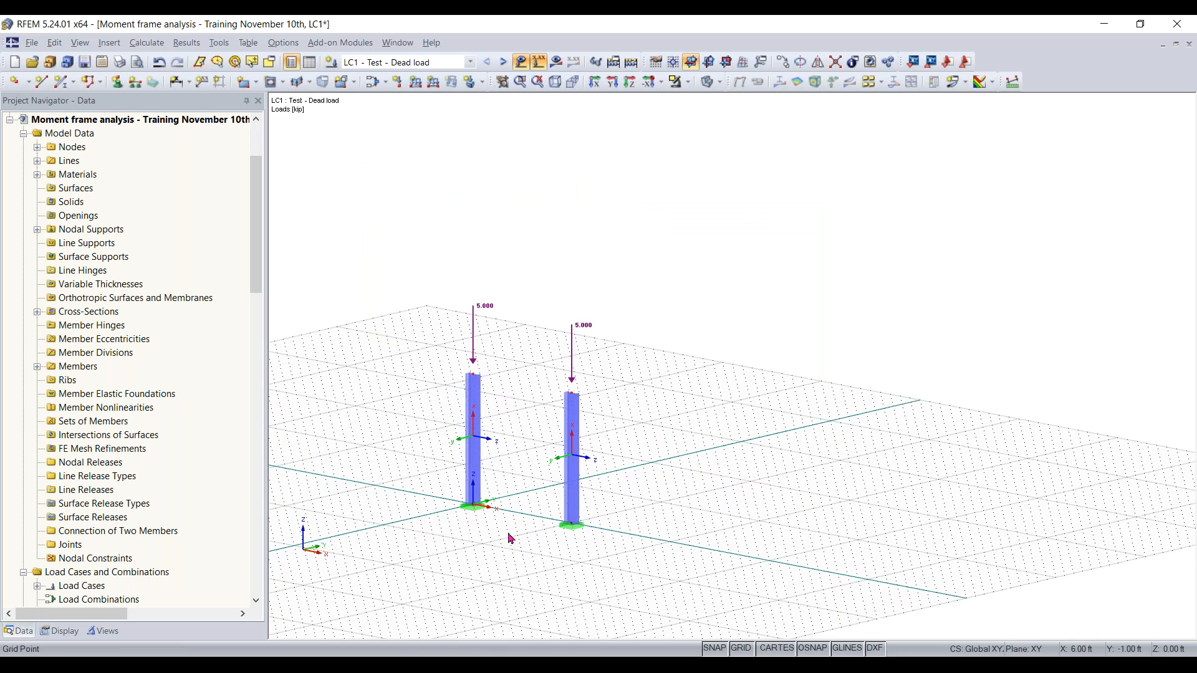
scroll(604, 553, up, 1)
middle_drag(604, 553, 571, 577)
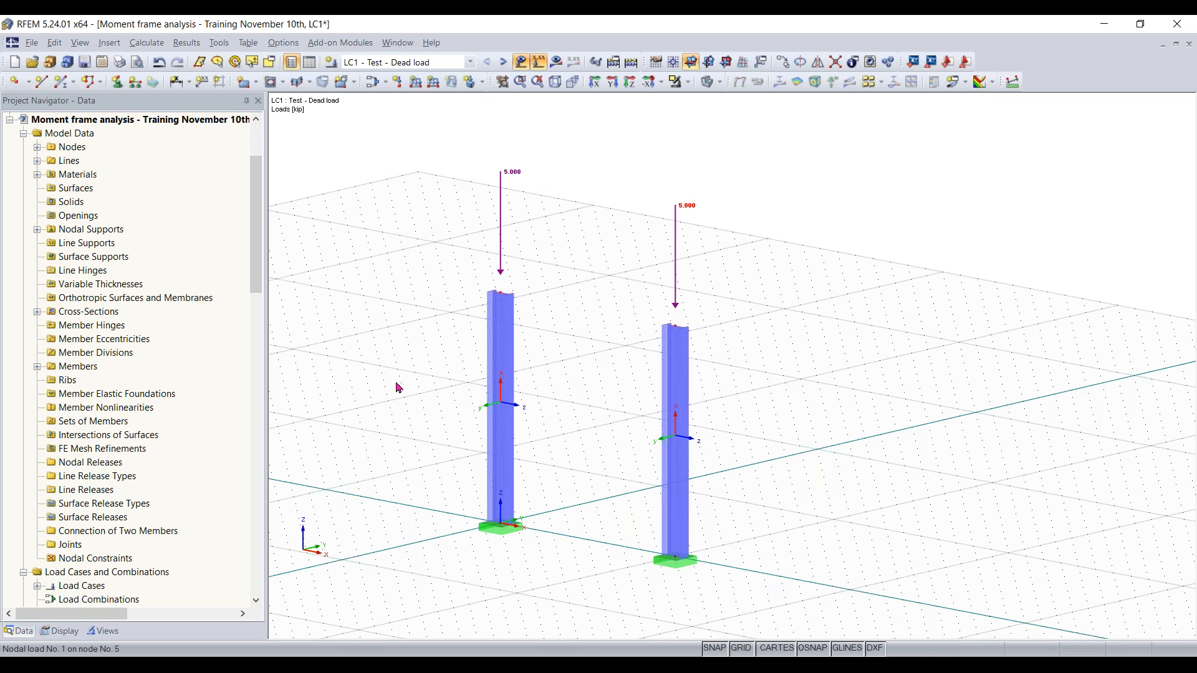
click(492, 405)
click(303, 219)
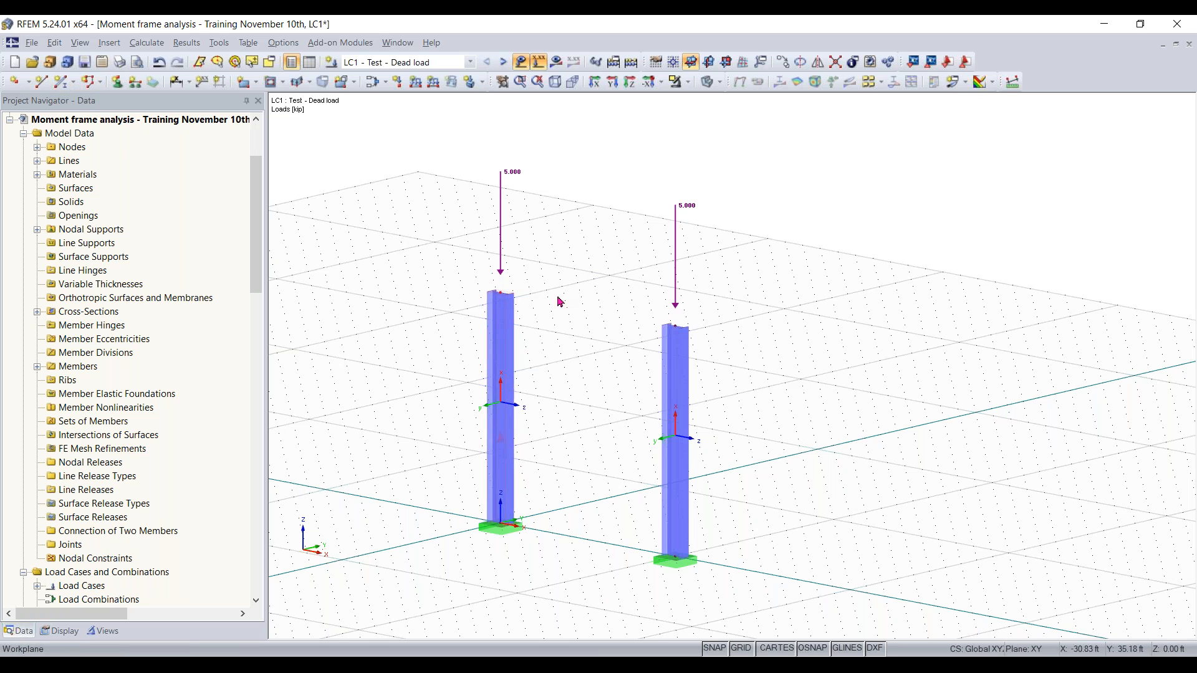
click(681, 330)
click(553, 298)
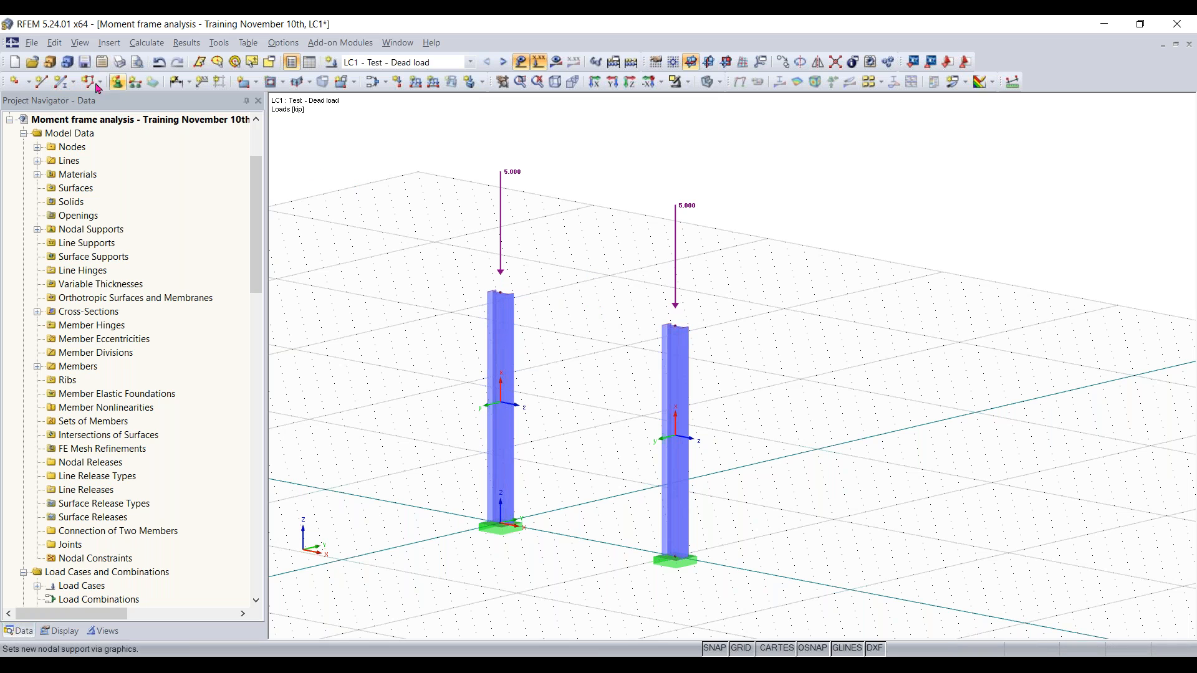
Step: Start a new beam member and assign it the AISC 15 cross-section W 8x15 in Steel A992
click(61, 84)
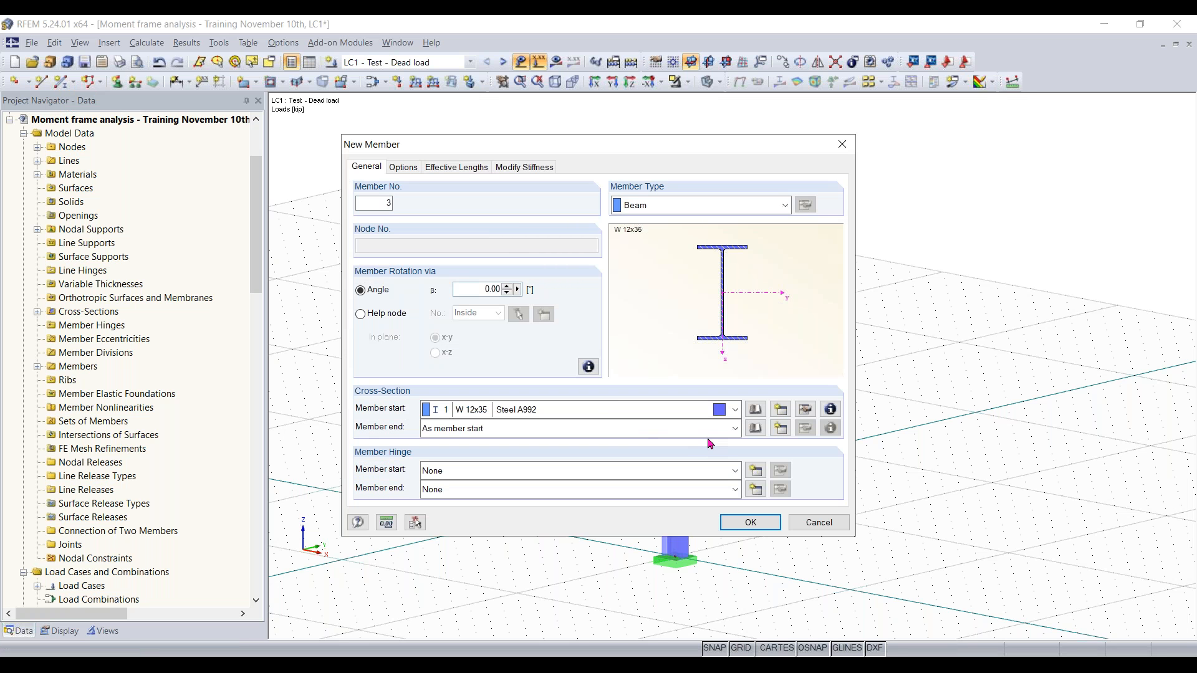
click(755, 411)
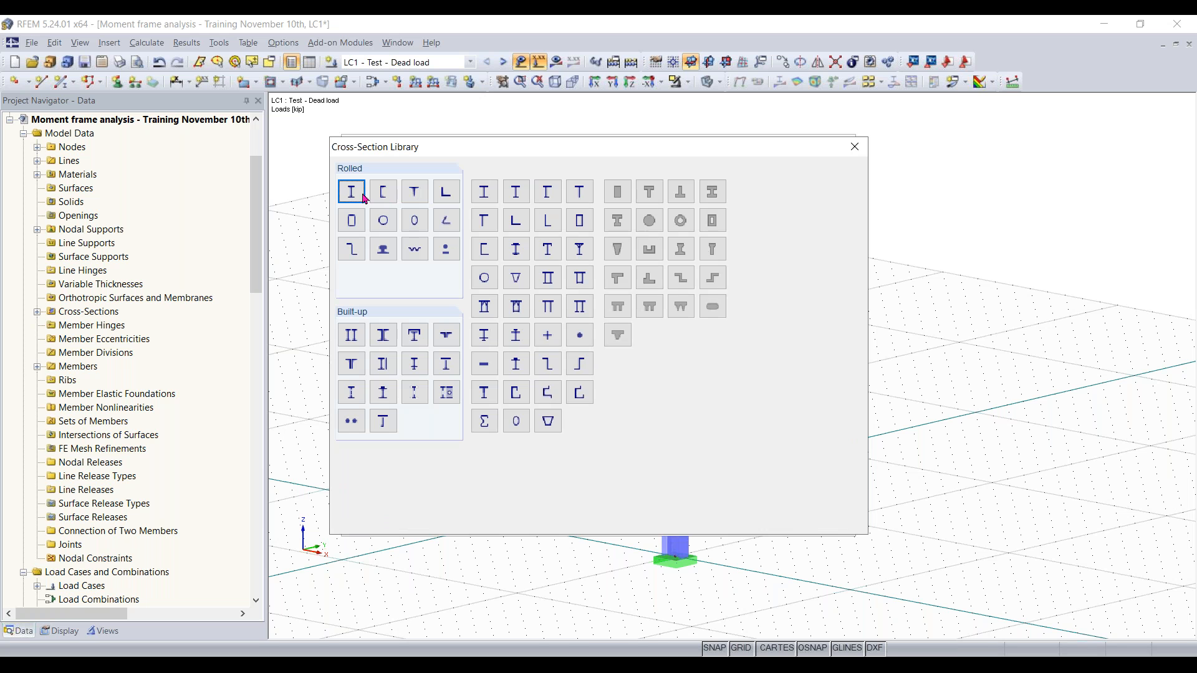
click(358, 197)
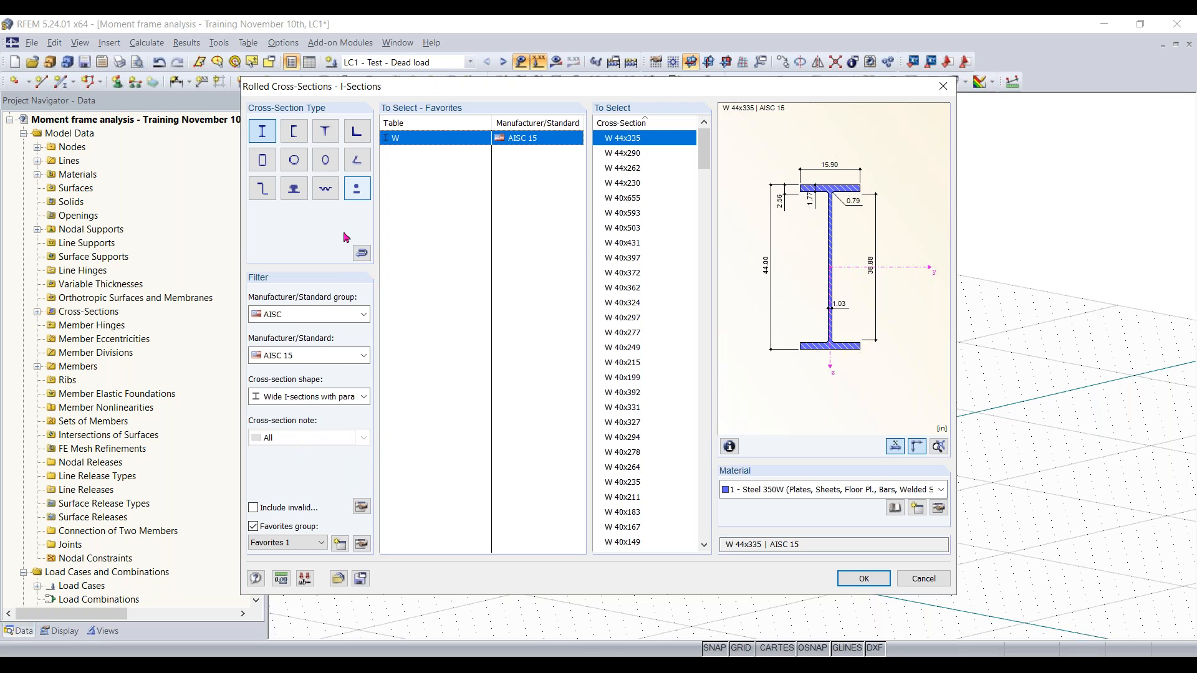
scroll(683, 218, down, 3)
drag(706, 181, 704, 518)
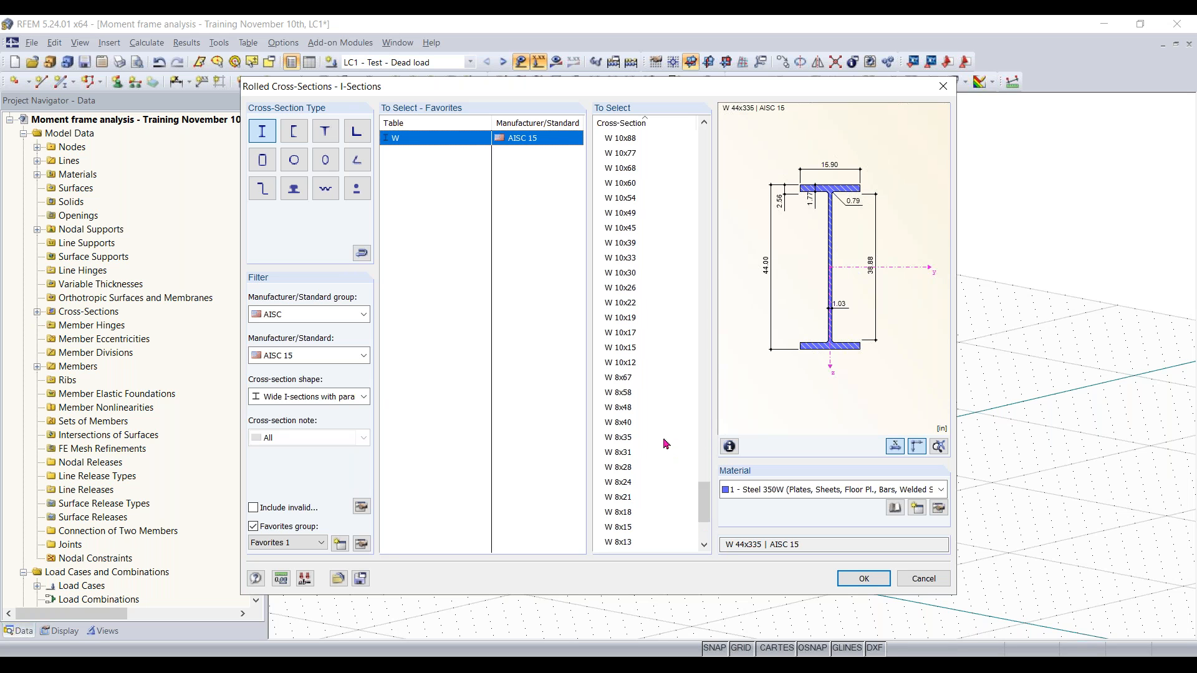
click(628, 527)
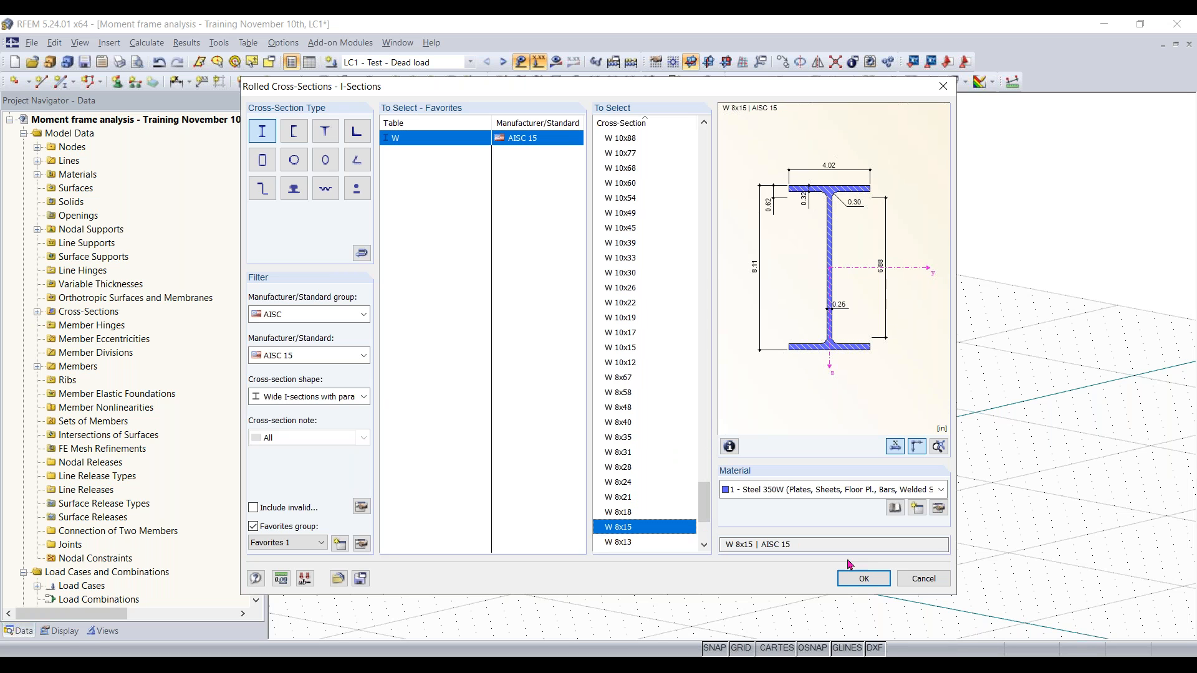
click(818, 492)
click(784, 530)
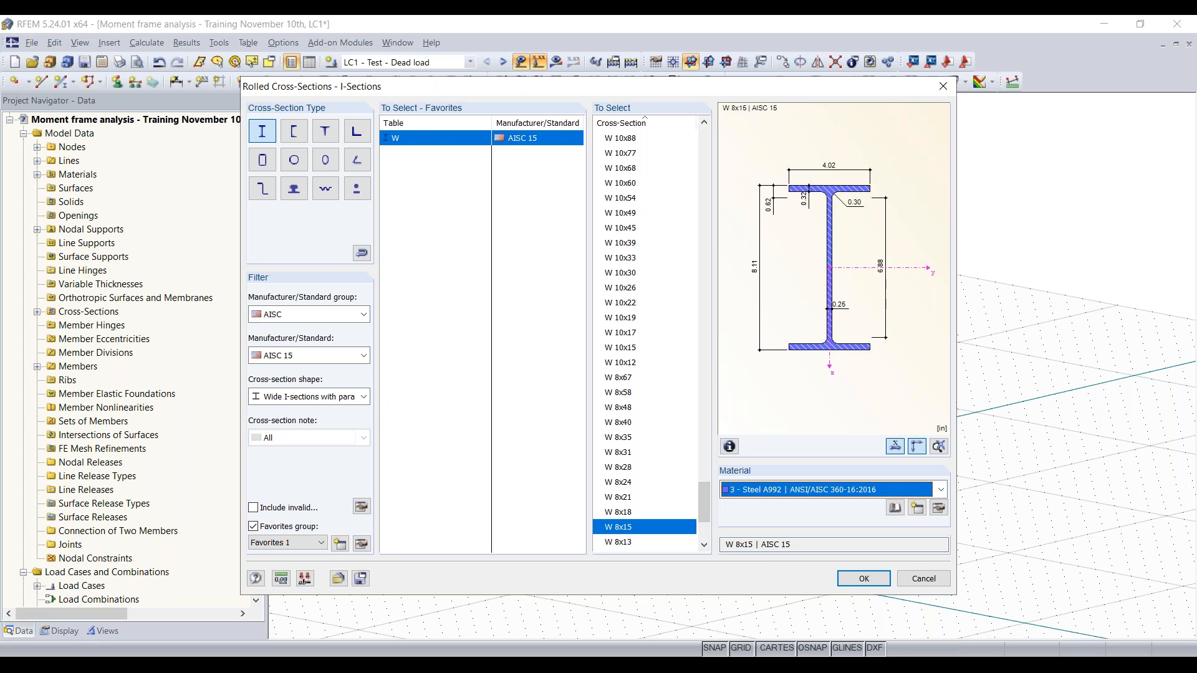
click(863, 578)
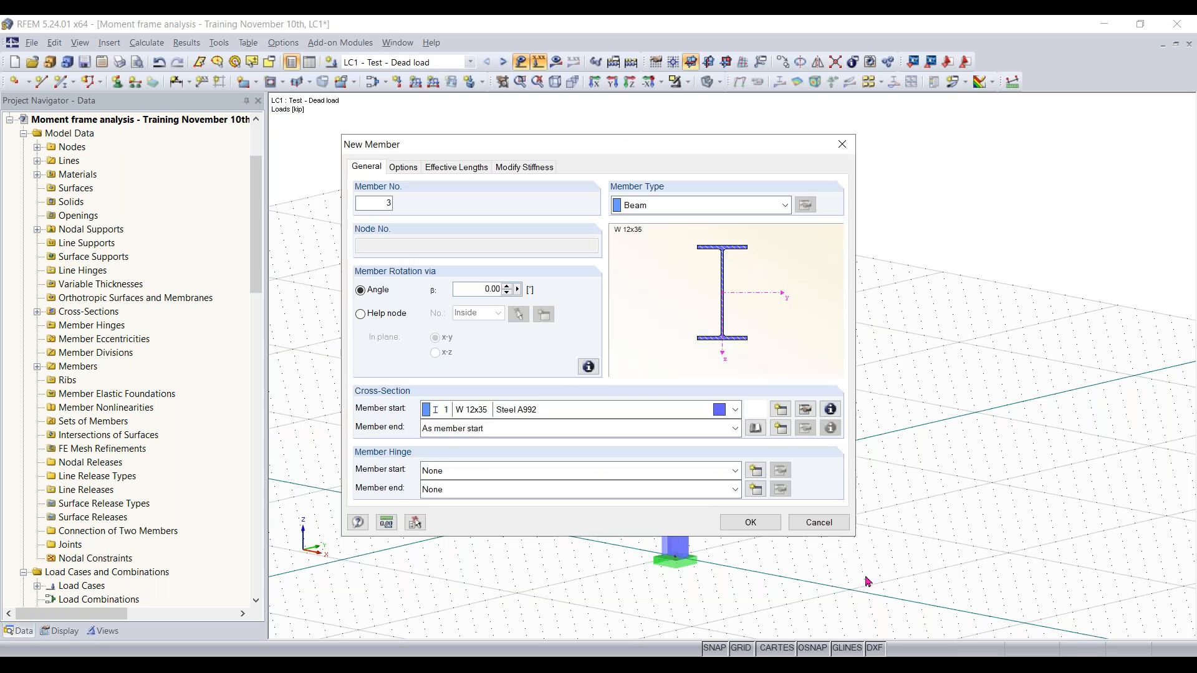
Step: Place the beam as a single line between the top nodes of the two columns
click(752, 522)
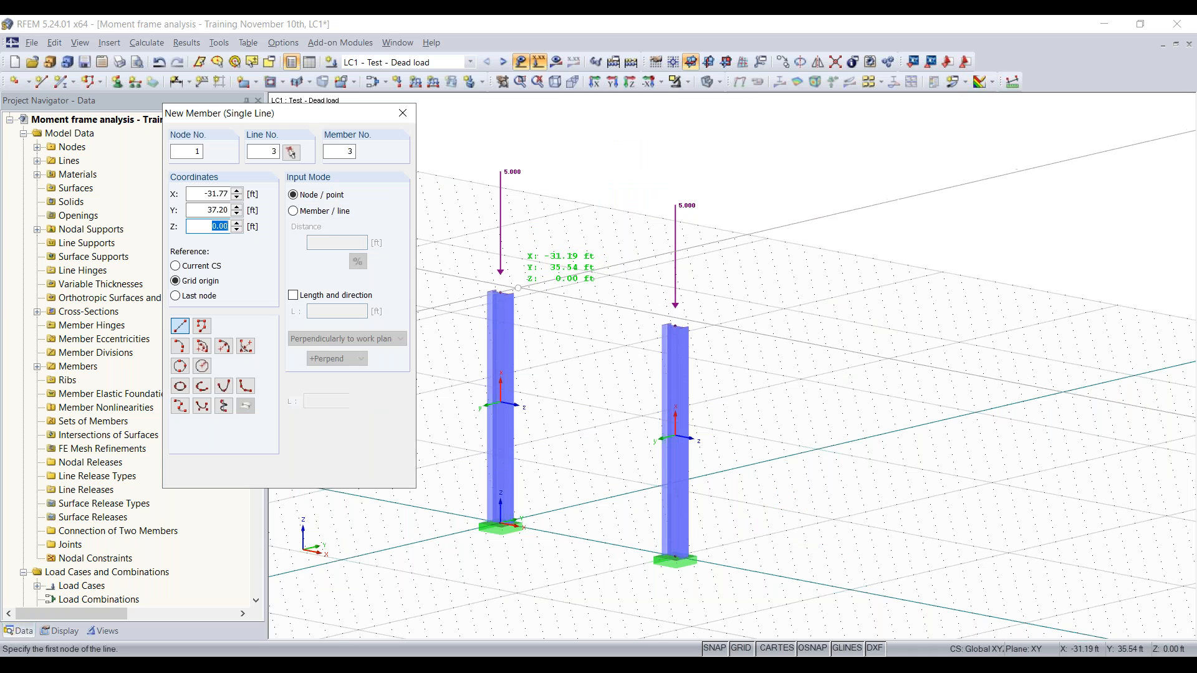
click(500, 293)
click(676, 324)
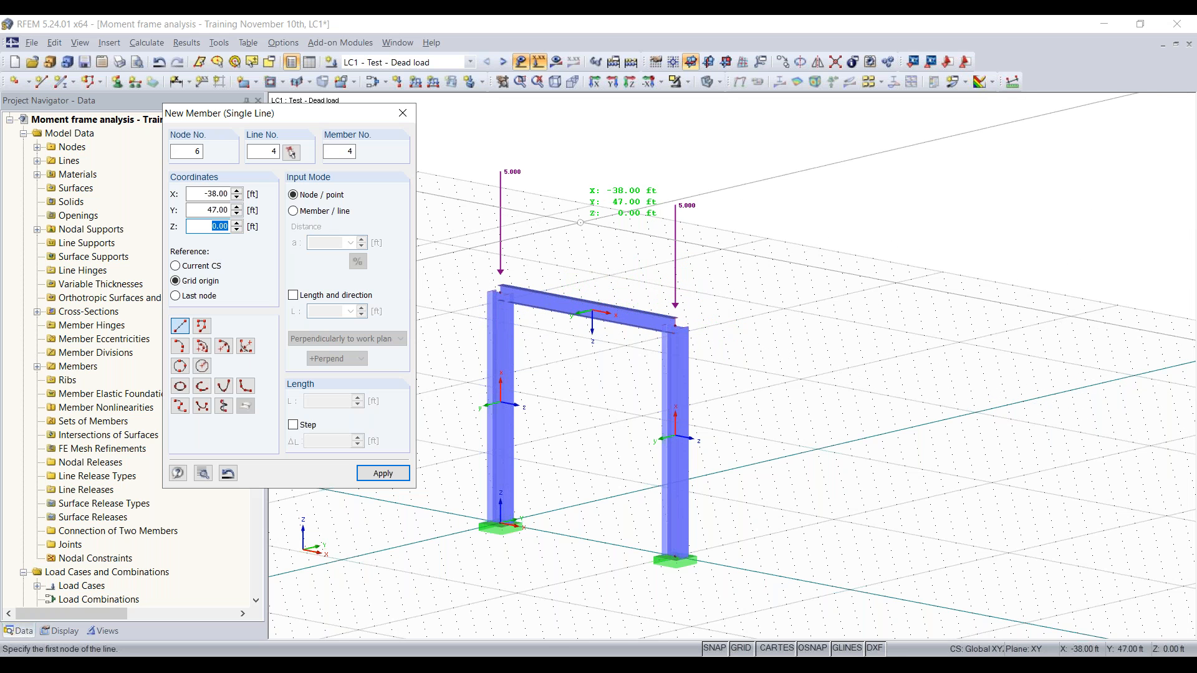
key(Escape)
mouse_move(615, 400)
ctrl+middle_down()
mouse_move(938, 377)
mouse_move(604, 414)
mouse_move(554, 395)
ctrl+middle_up()
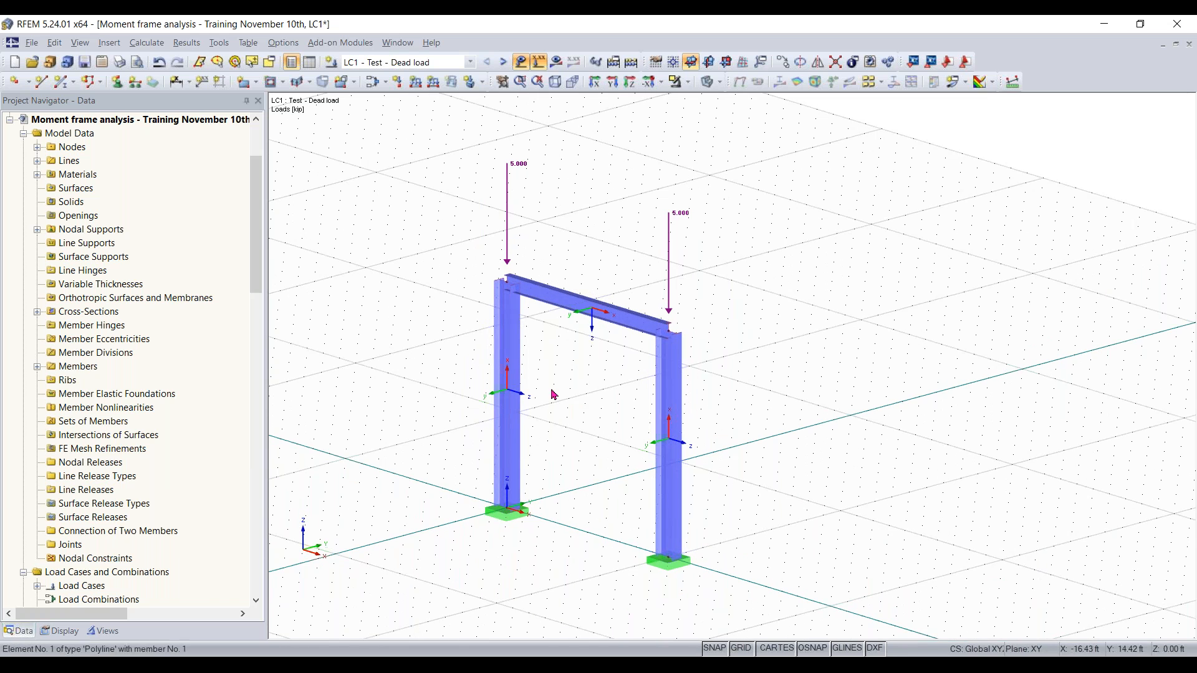
ctrl+middle_drag(593, 262, 599, 227)
right_click(599, 227)
click(580, 221)
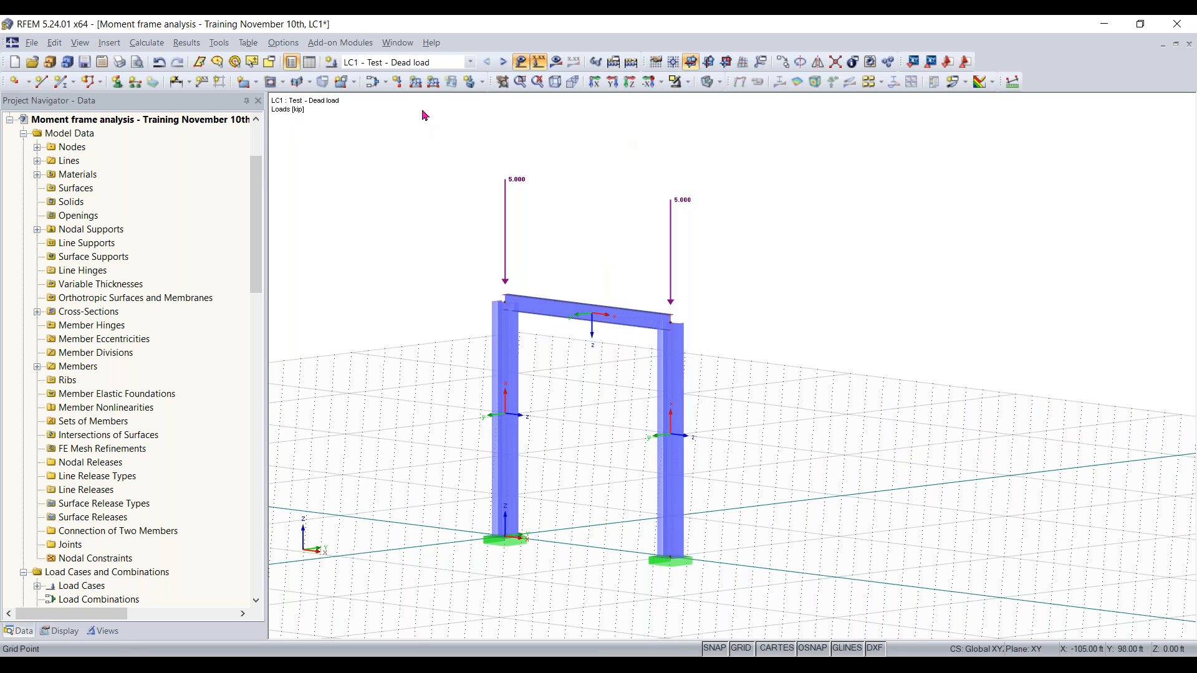
Step: Apply a uniform member force of -3 kip/ft in global ZL direction to the beam in LC1
click(415, 84)
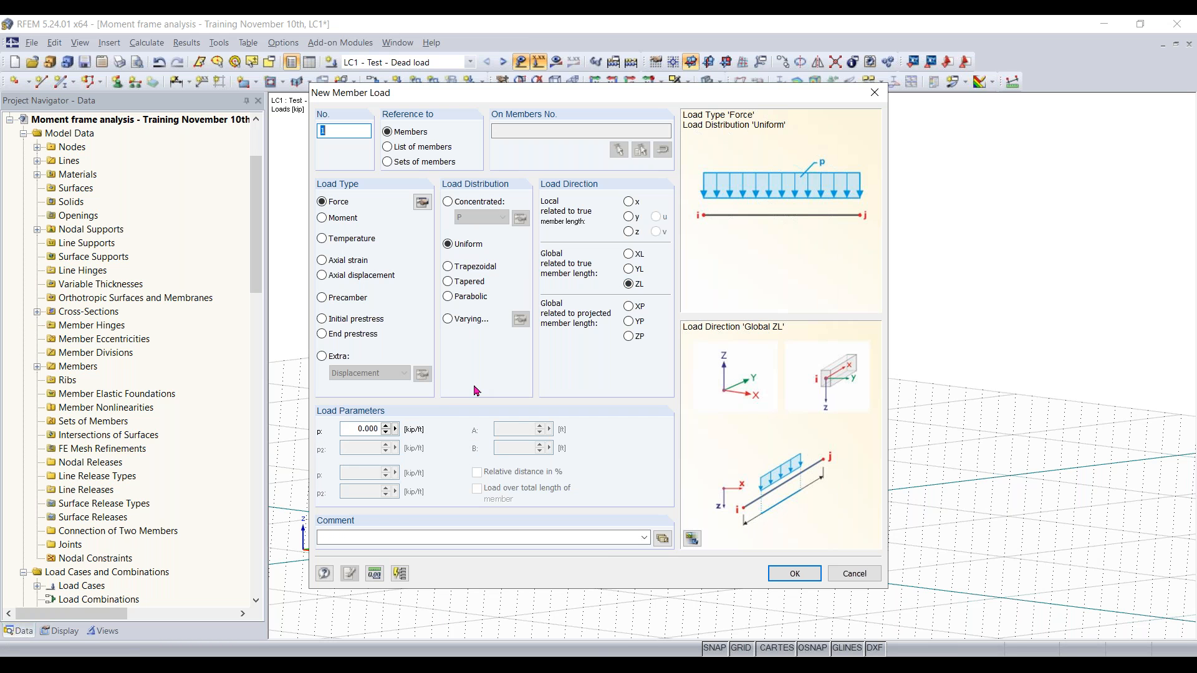
click(358, 428)
text(-3)
click(795, 572)
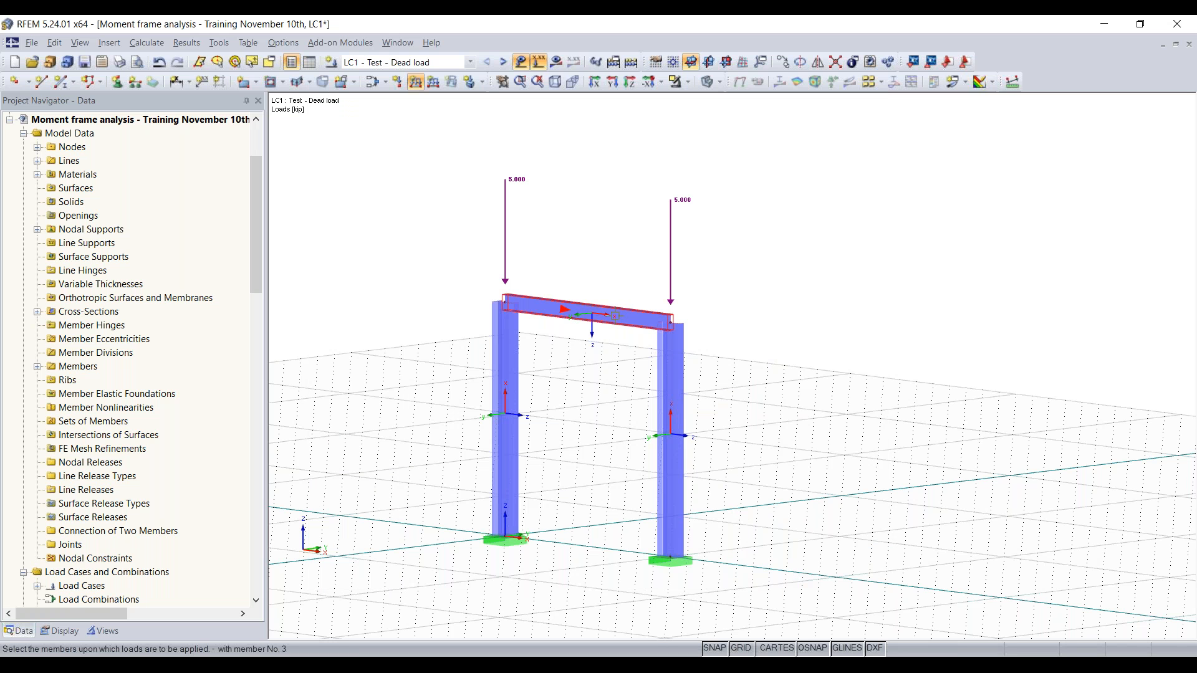
click(613, 315)
key(Escape)
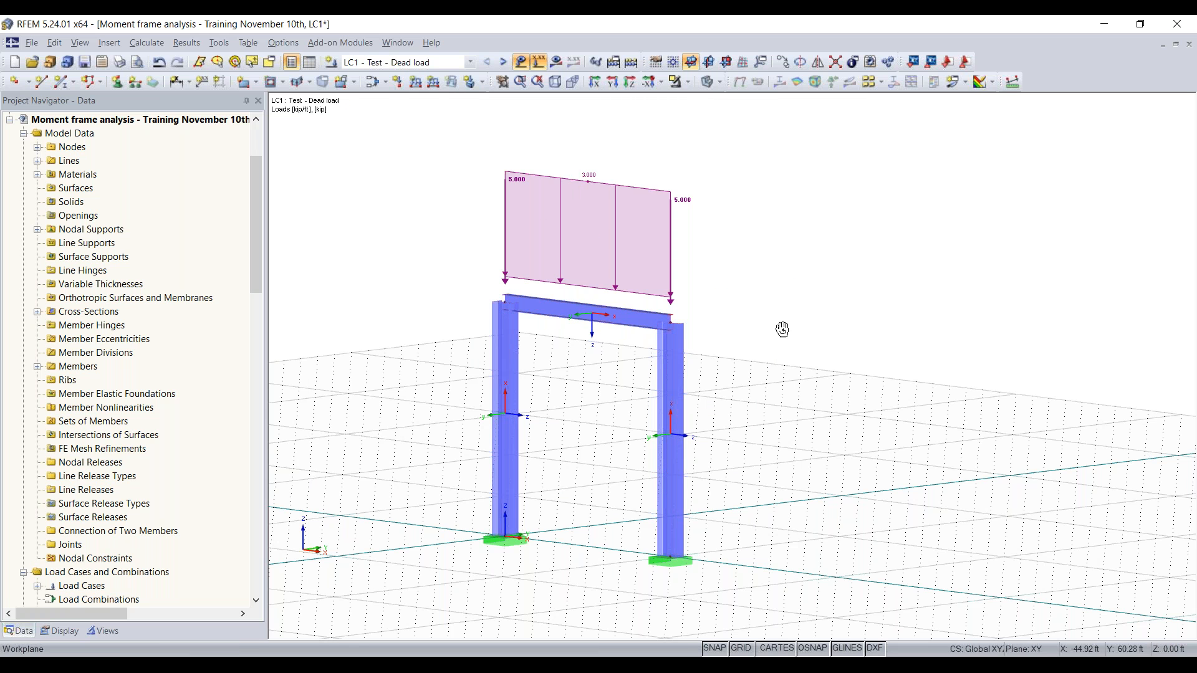
ctrl+middle_drag(783, 331, 834, 380)
right_drag(834, 380, 847, 399)
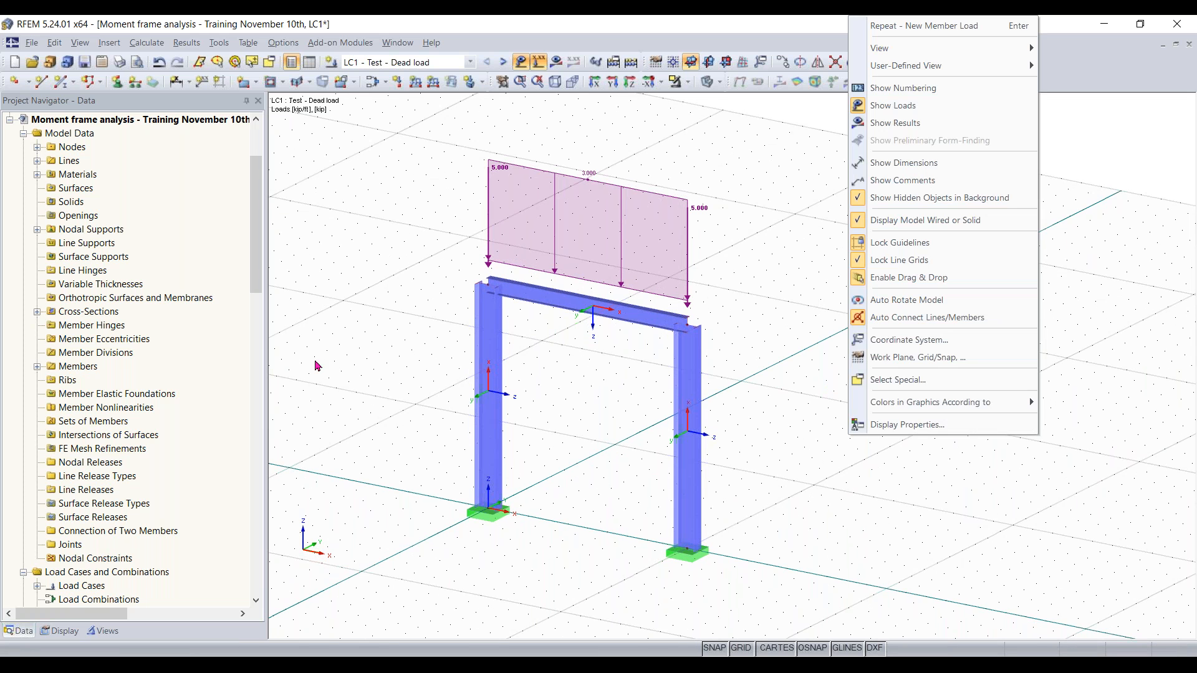
Step: Calculate load case LC1 for the moment frame and show its results
click(579, 134)
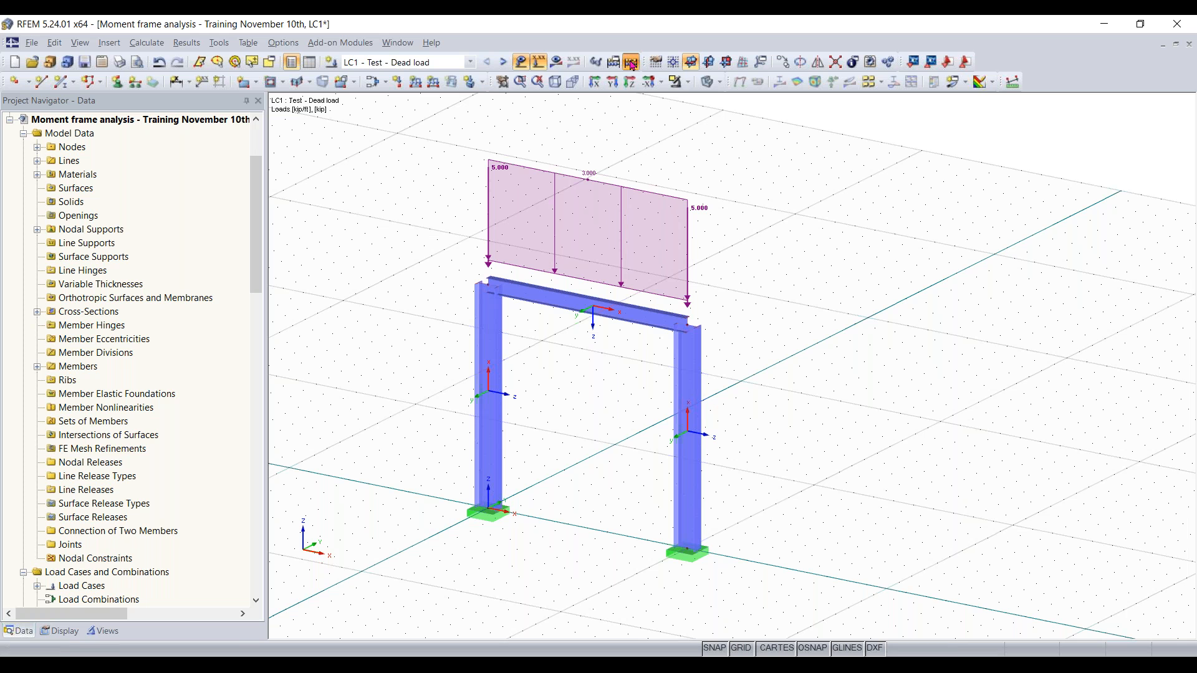
click(632, 63)
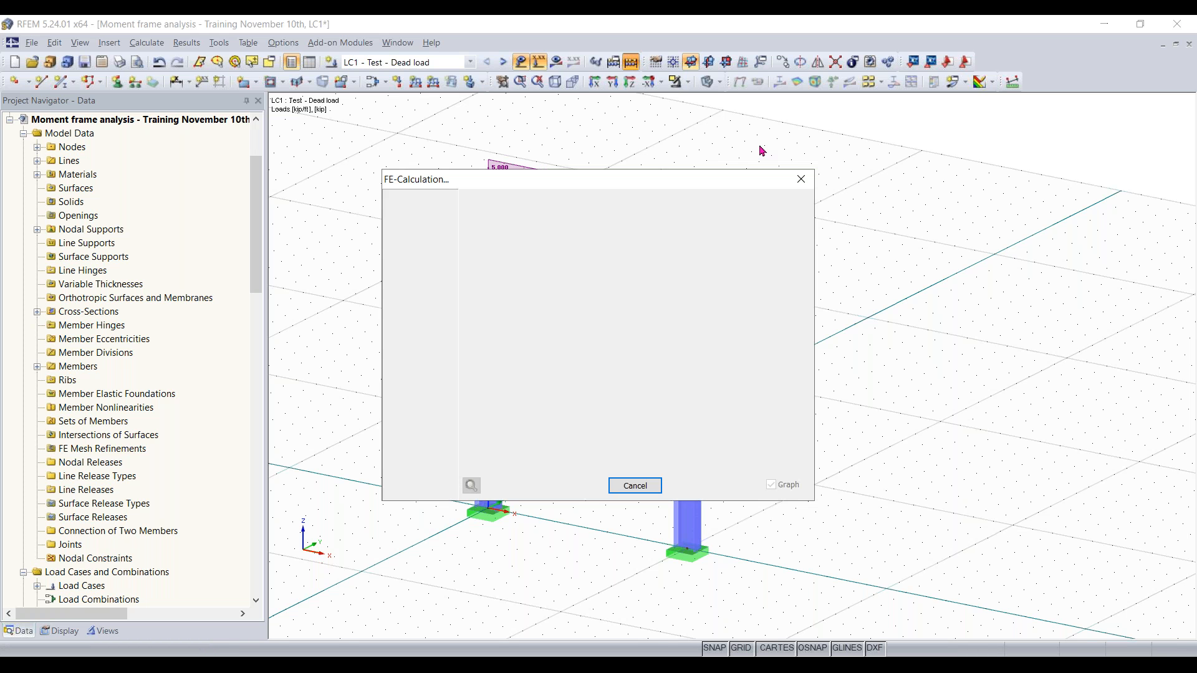
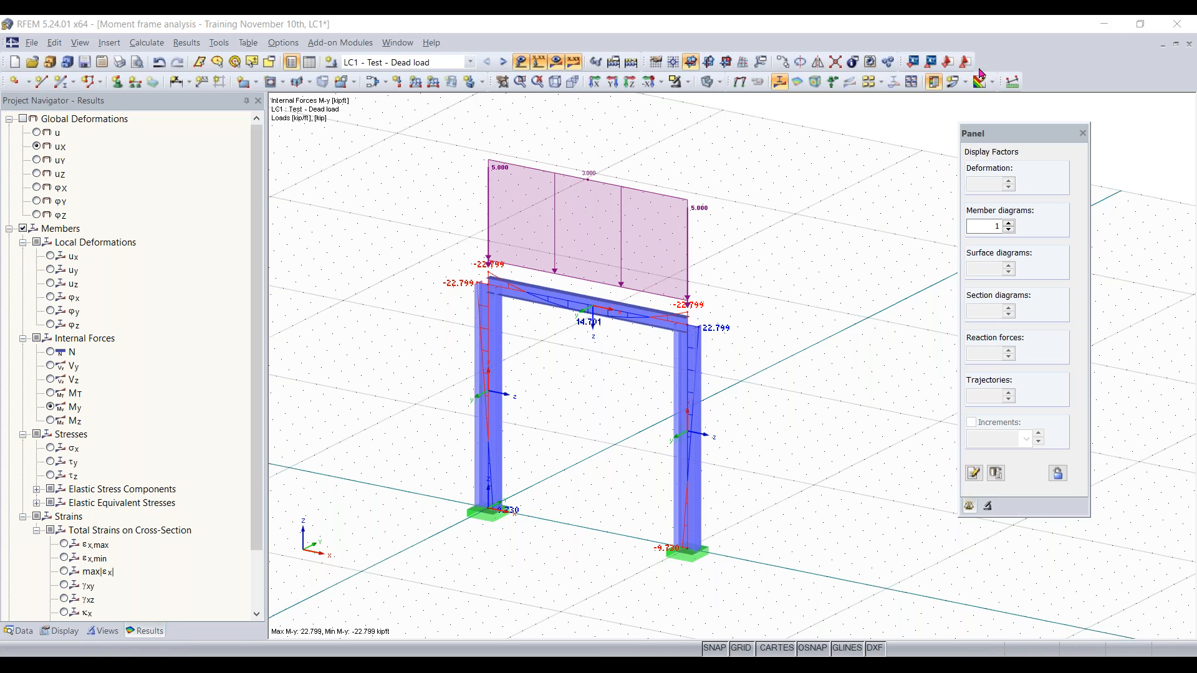
Step: Display the frame's axial force N diagram, followed by the shear force Vz diagram
middle_drag(484, 258, 536, 244)
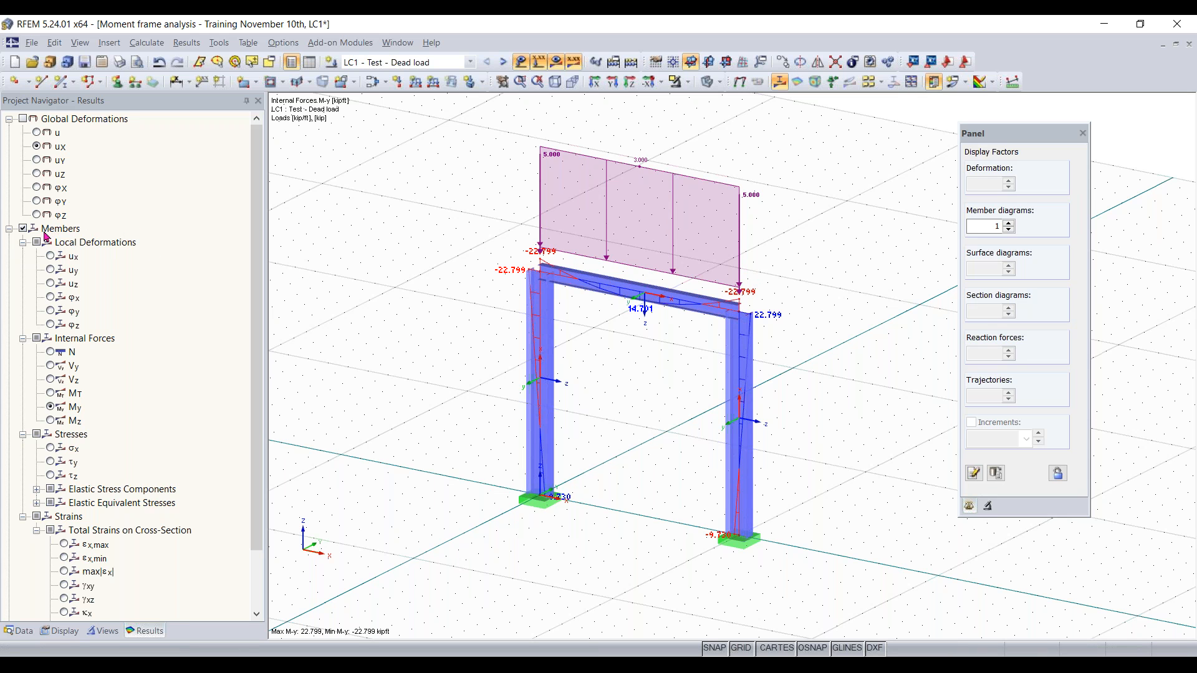
scroll(70, 334, down, 1)
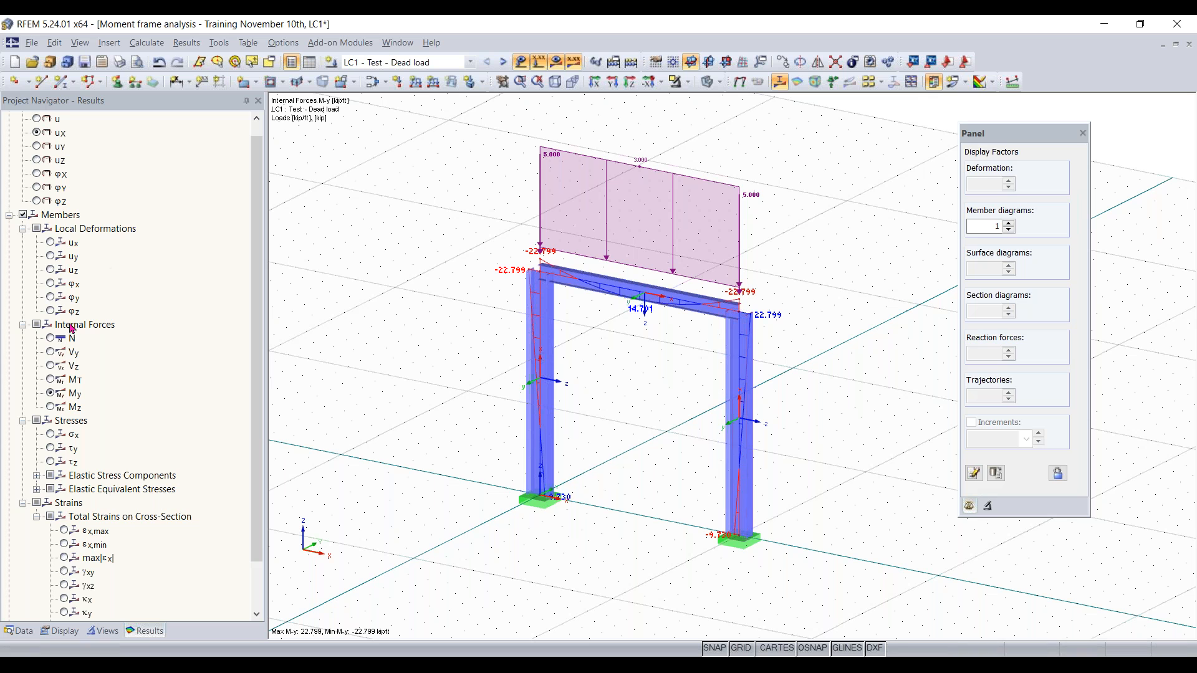
click(50, 338)
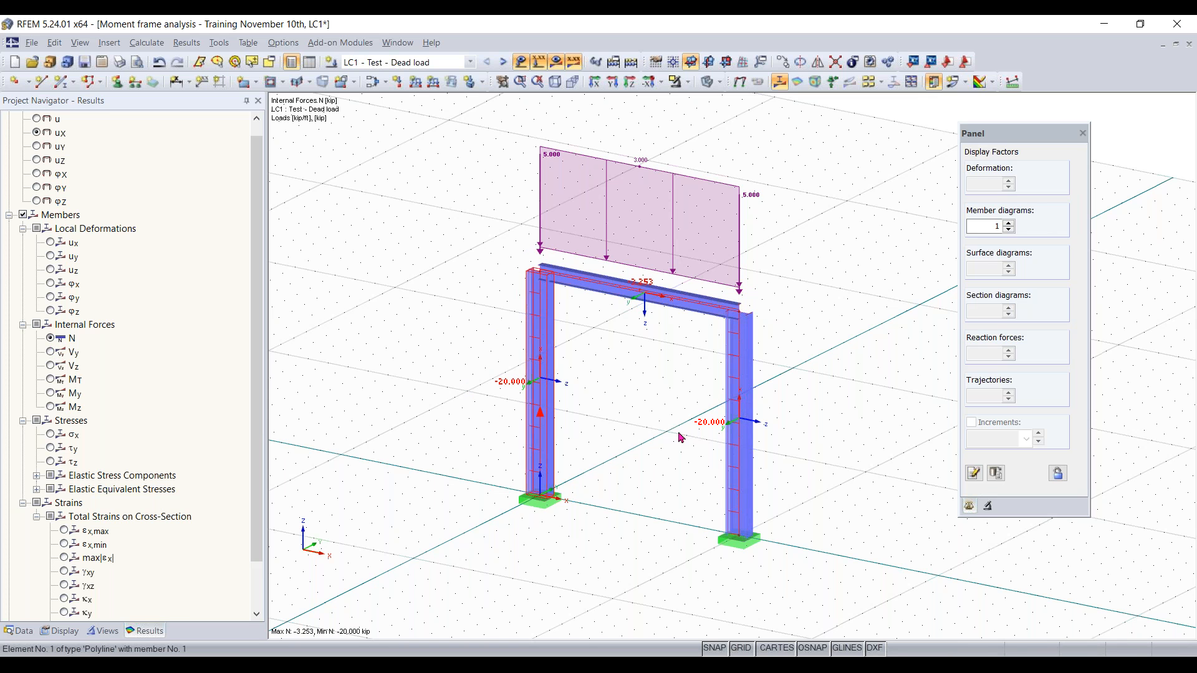
click(51, 366)
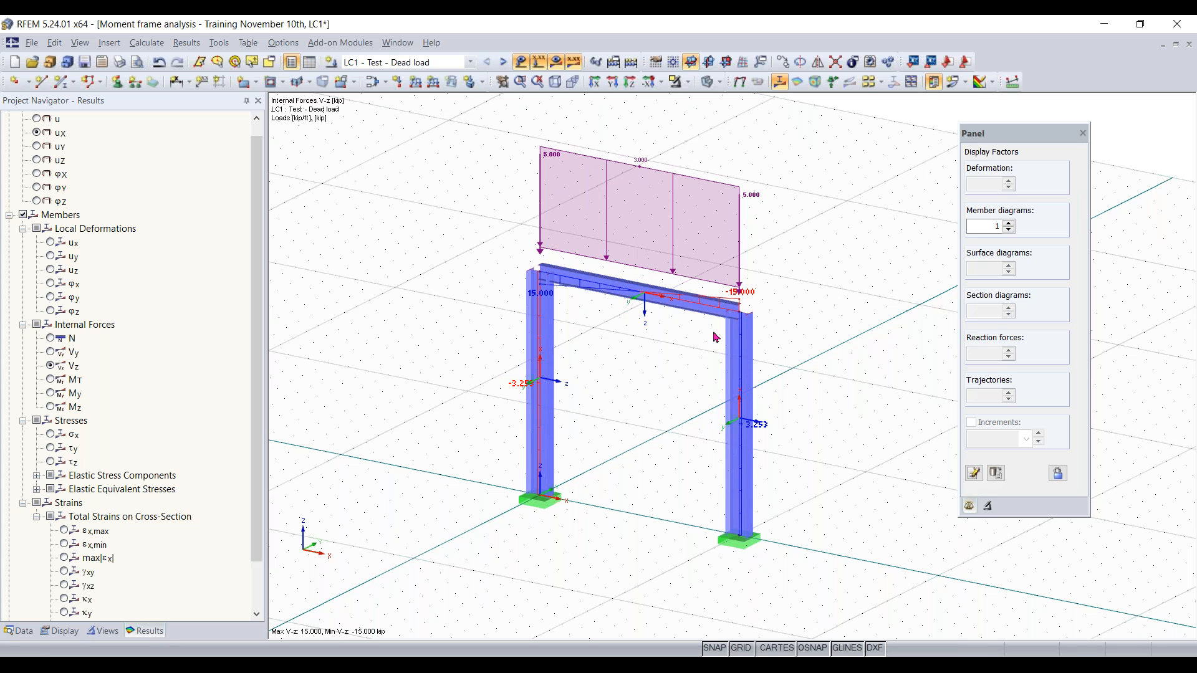
Step: Turn on the global deformations and display the total deformation u of the frame
scroll(120, 305, up, 1)
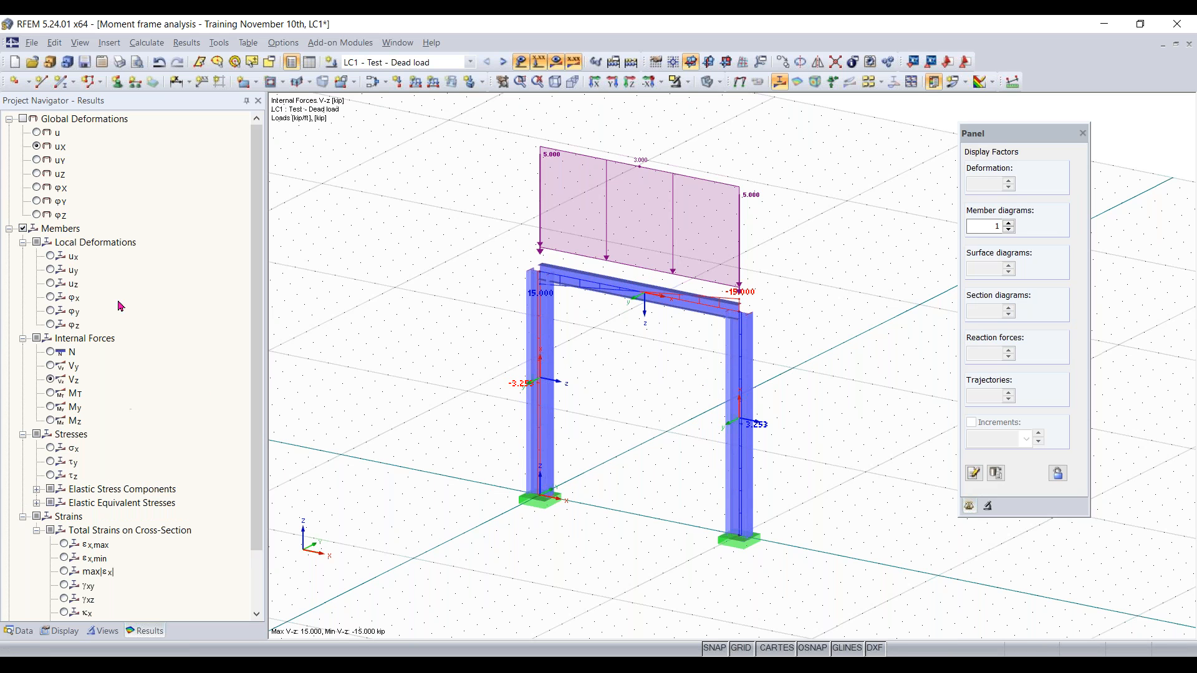
click(22, 122)
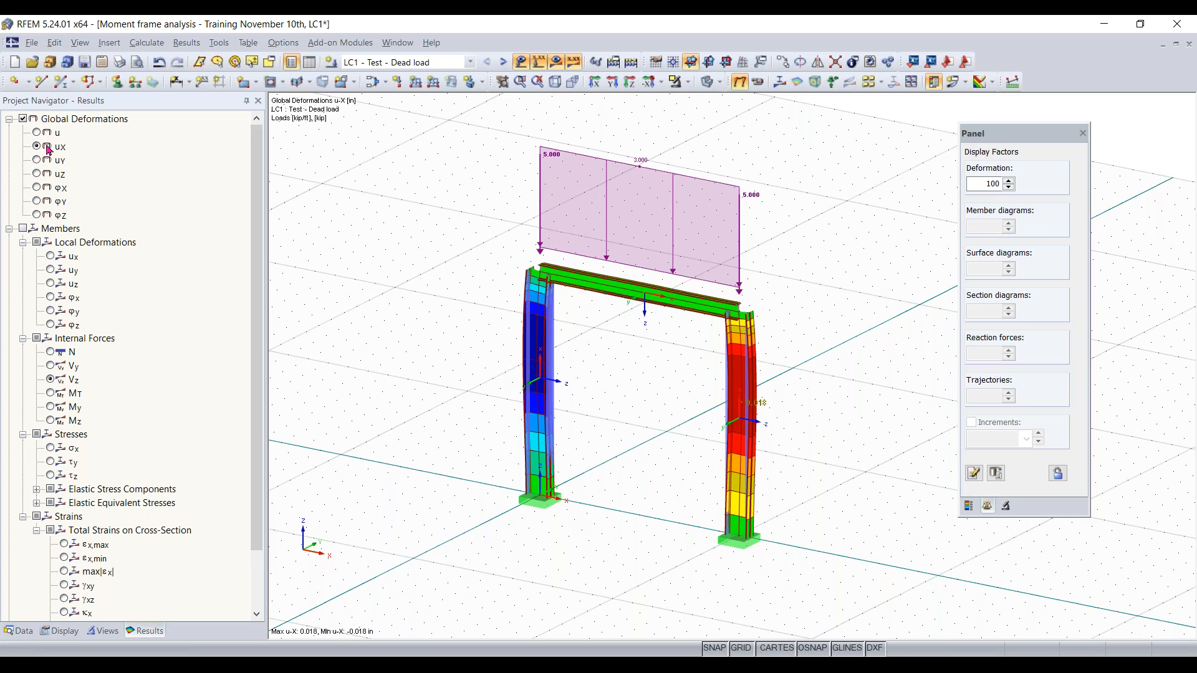
click(36, 133)
ctrl+middle_drag(685, 417, 630, 390)
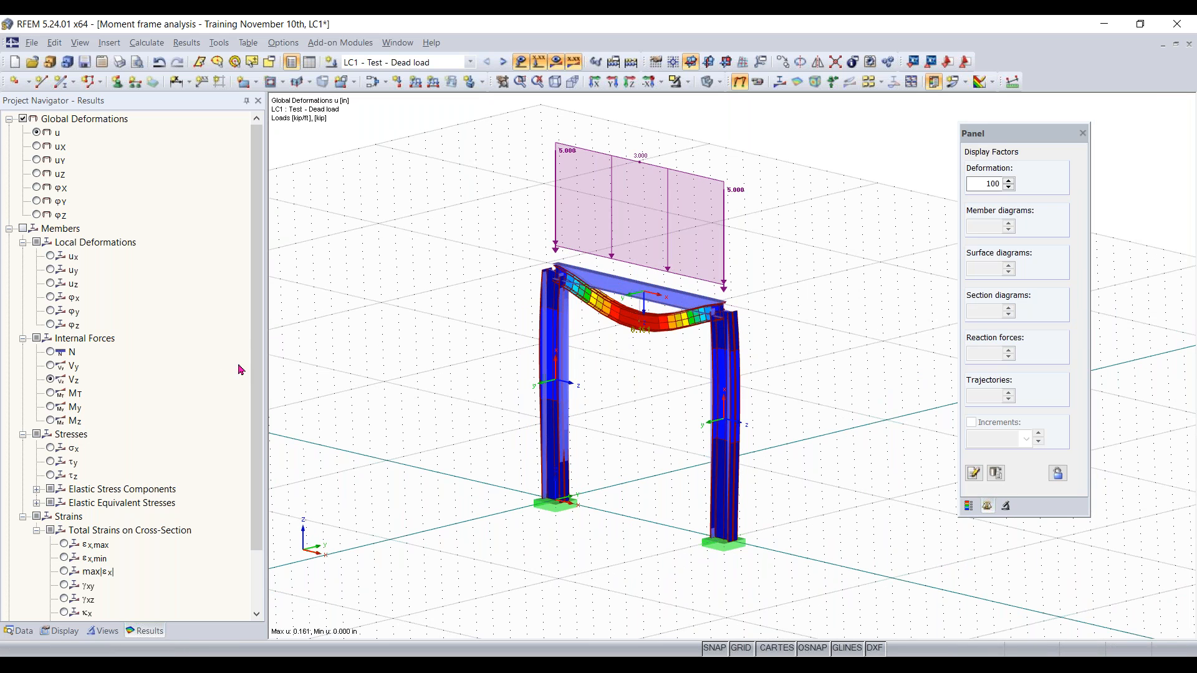
Step: Turn on the nodal support reactions and include the moments Mx', My' and Mz'
scroll(209, 355, down, 2)
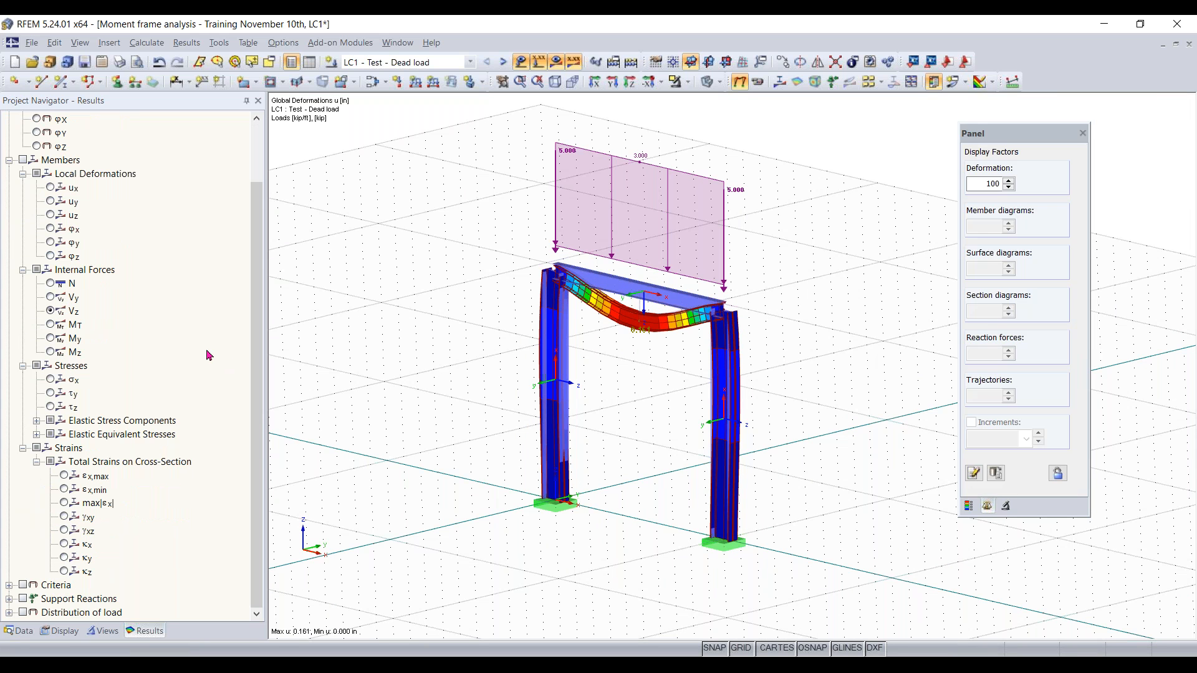
click(23, 599)
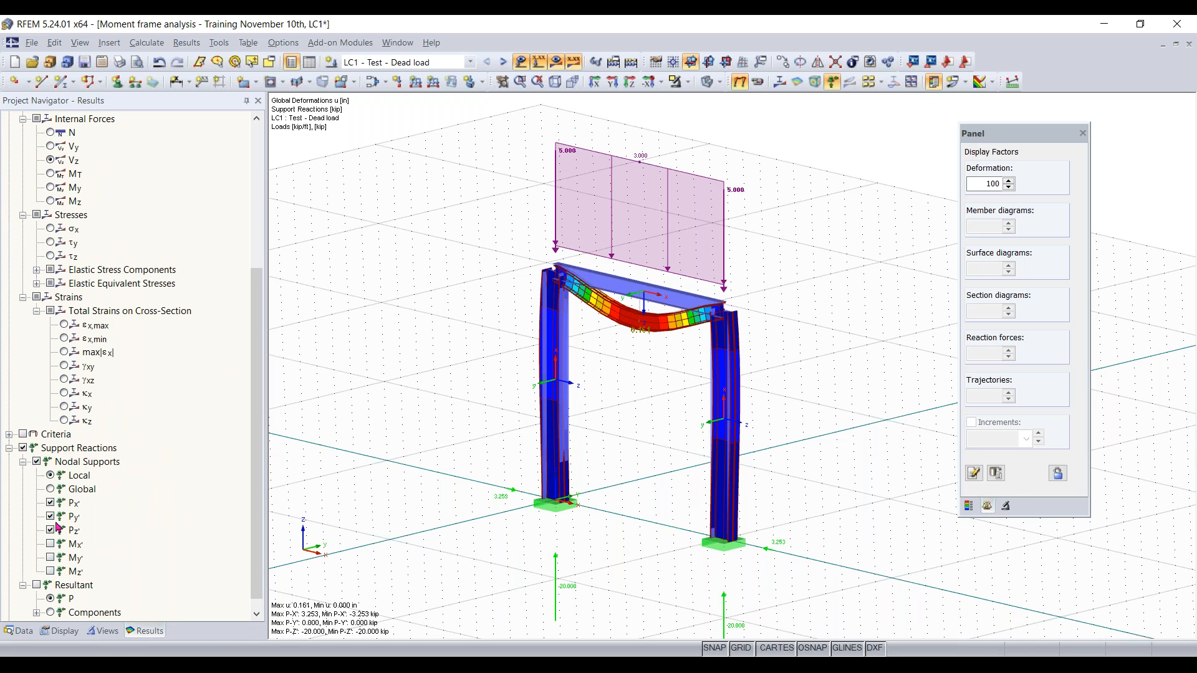
middle_drag(490, 480, 485, 269)
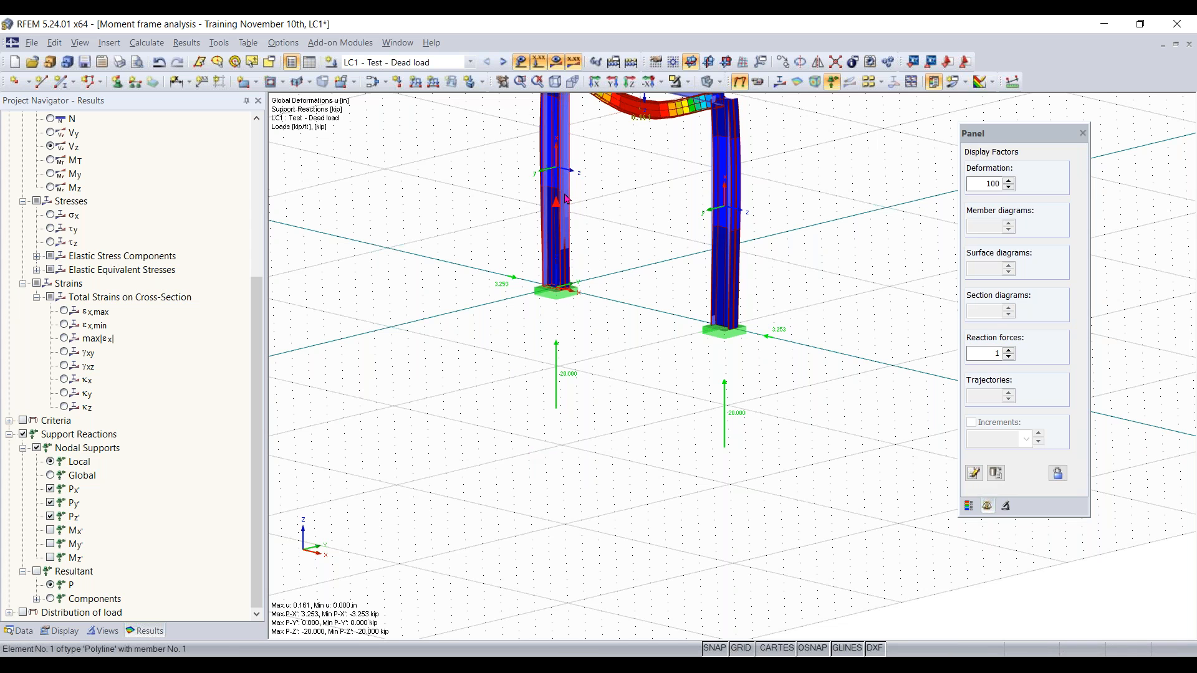
click(50, 531)
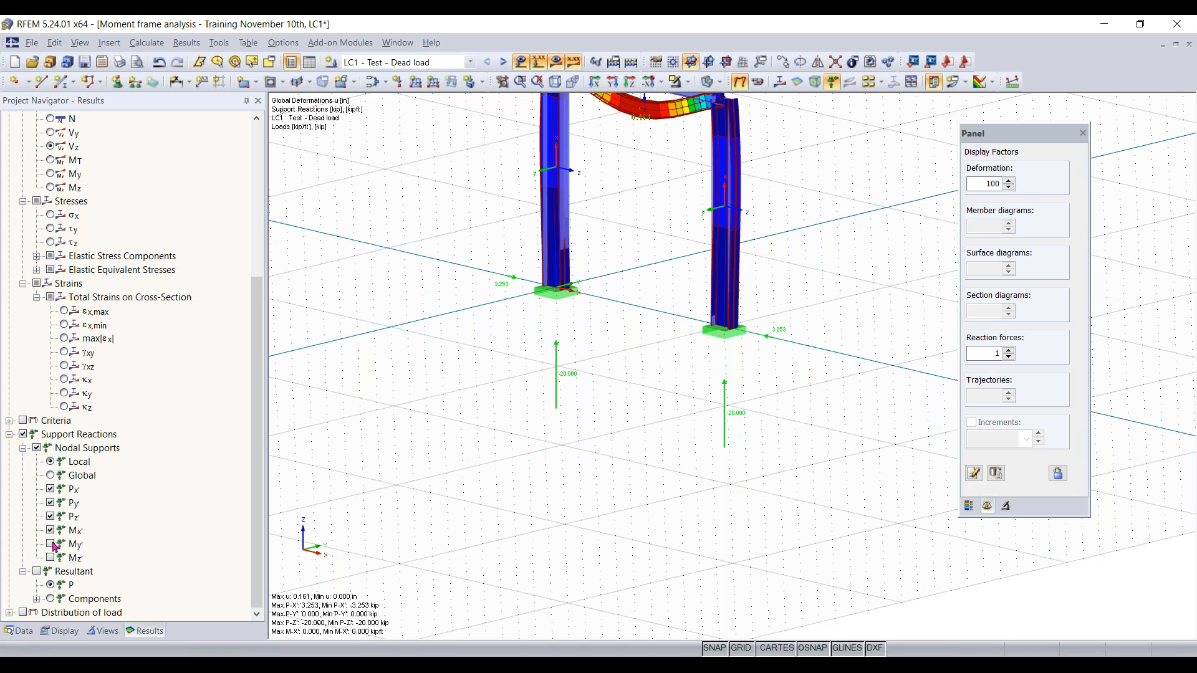
click(51, 545)
click(50, 558)
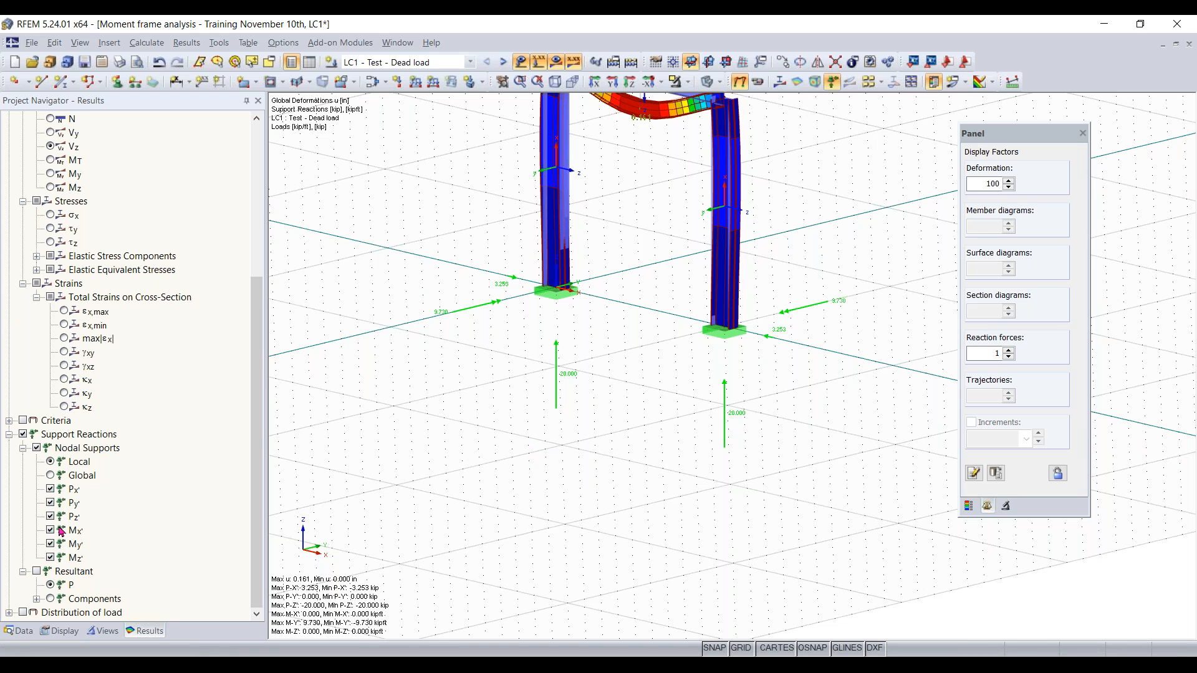
Step: Hide the support forces Px', Py' and Pz' and examine the moment reactions at the column bases up close
click(50, 517)
click(51, 503)
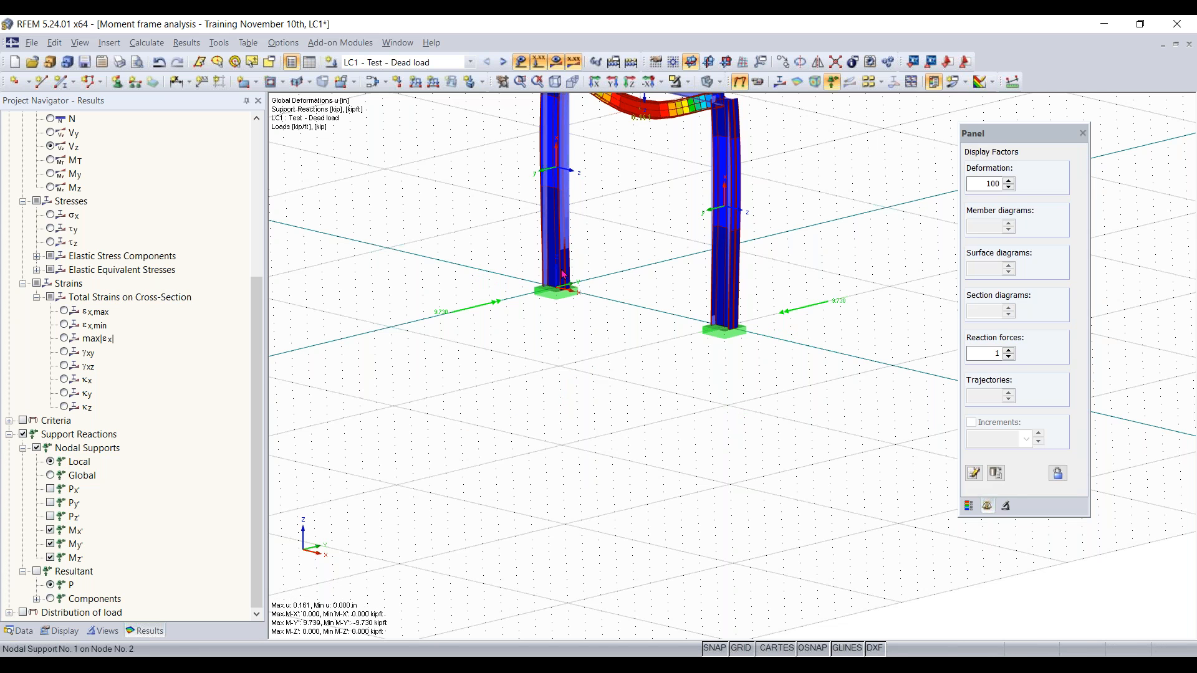
middle_drag(597, 321, 517, 367)
right_click(517, 368)
click(483, 359)
scroll(473, 344, up, 3)
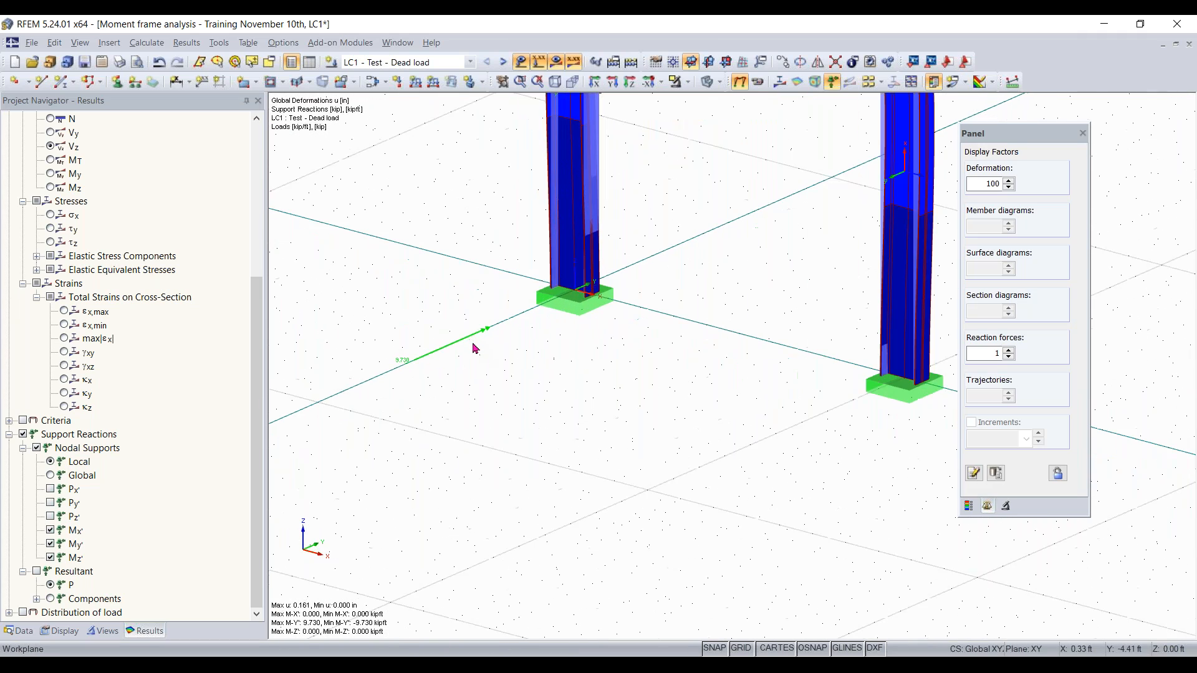
scroll(679, 368, down, 3)
middle_drag(702, 370, 629, 504)
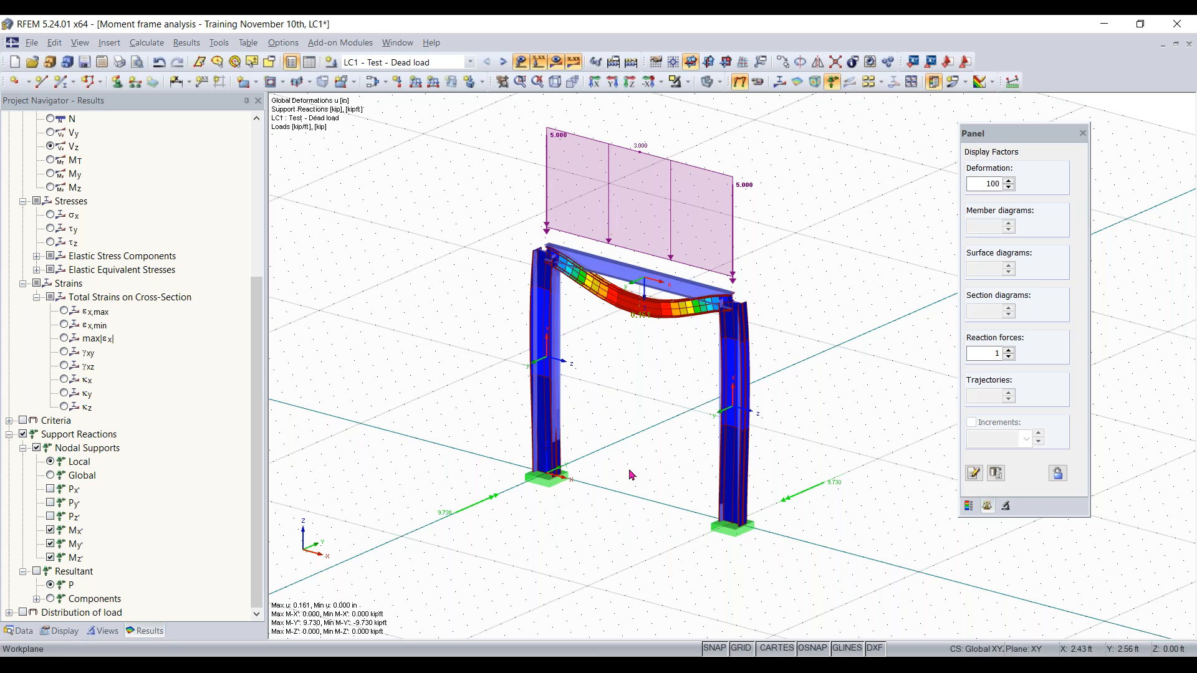
Step: Switch the displayed results to RF-STABILITY CA1 and show the display factors with the eigenvector choice
click(972, 507)
click(987, 505)
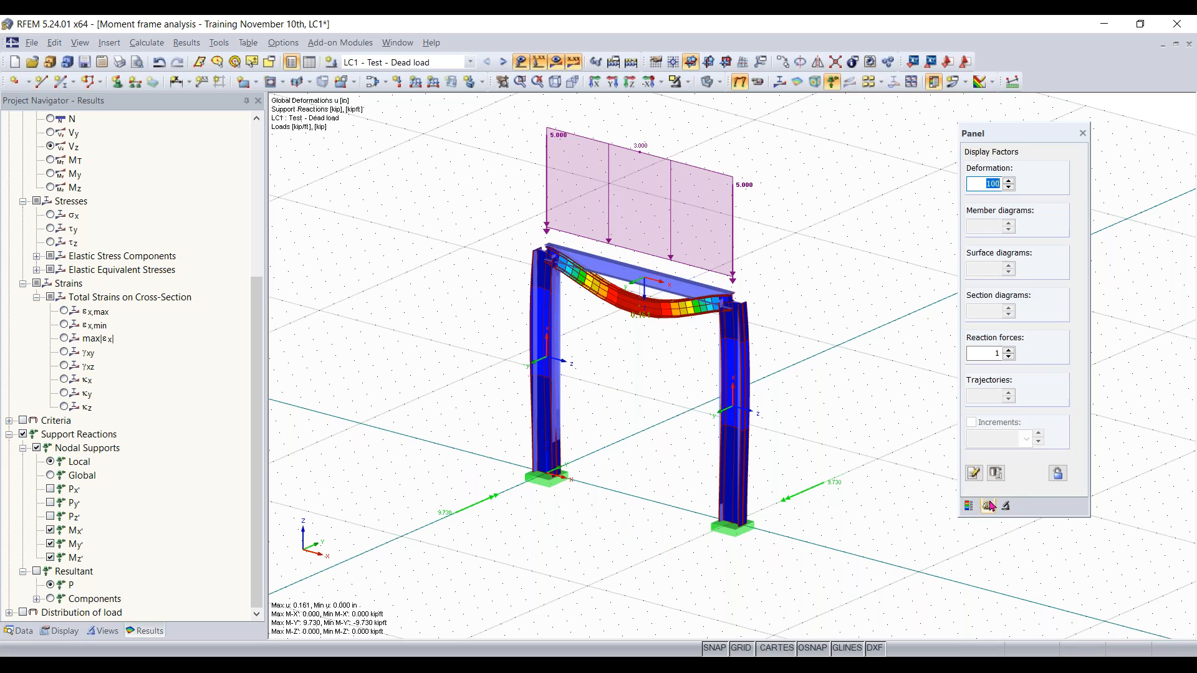
click(968, 506)
click(471, 62)
click(405, 75)
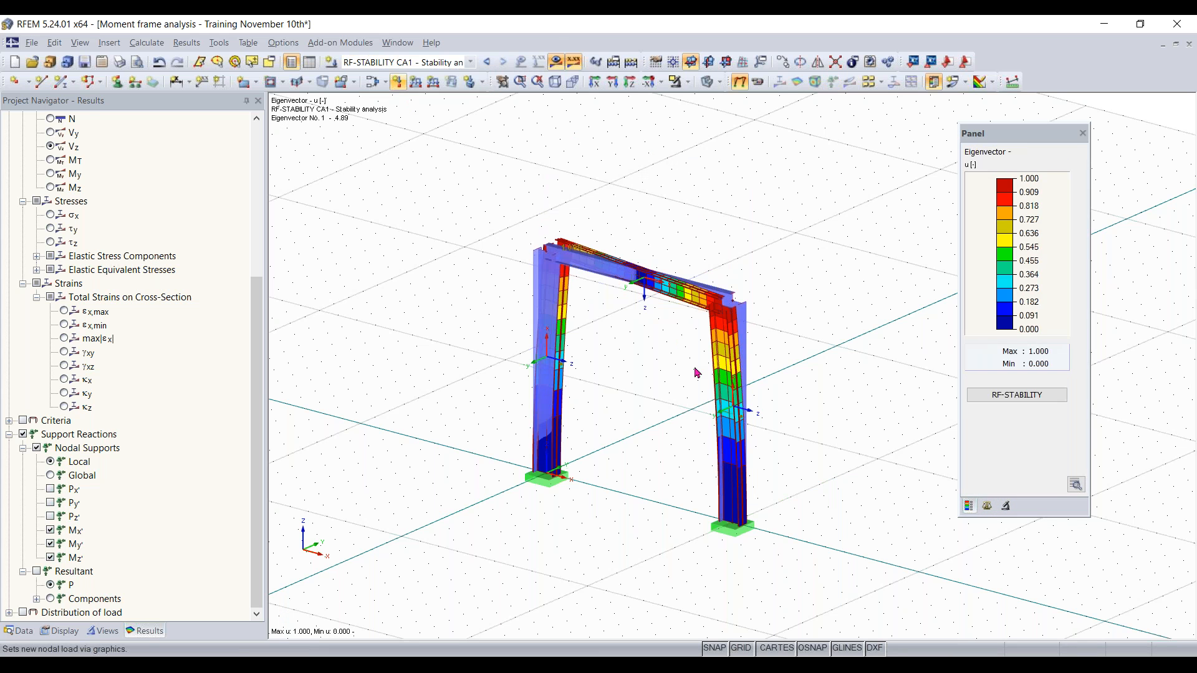
click(987, 506)
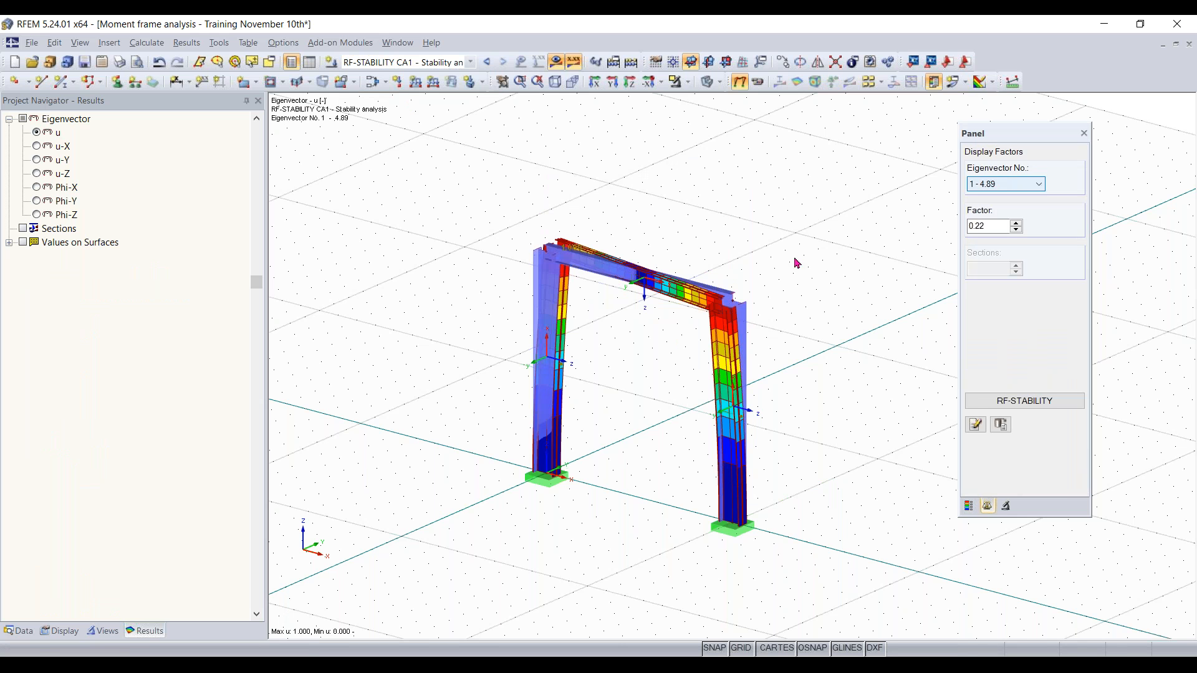
ctrl+middle_drag(832, 305, 1029, 419)
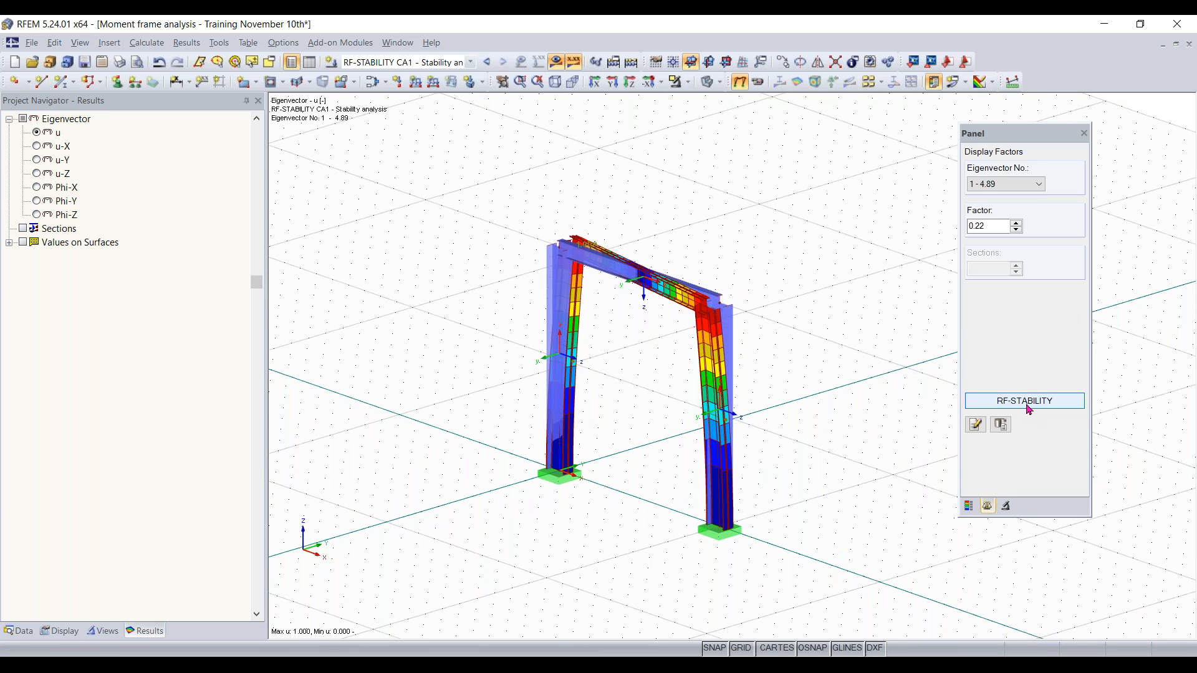
Step: Examine the RF-STABILITY tables of critical load factors and of effective lengths and critical loads, and return to the model
click(1028, 402)
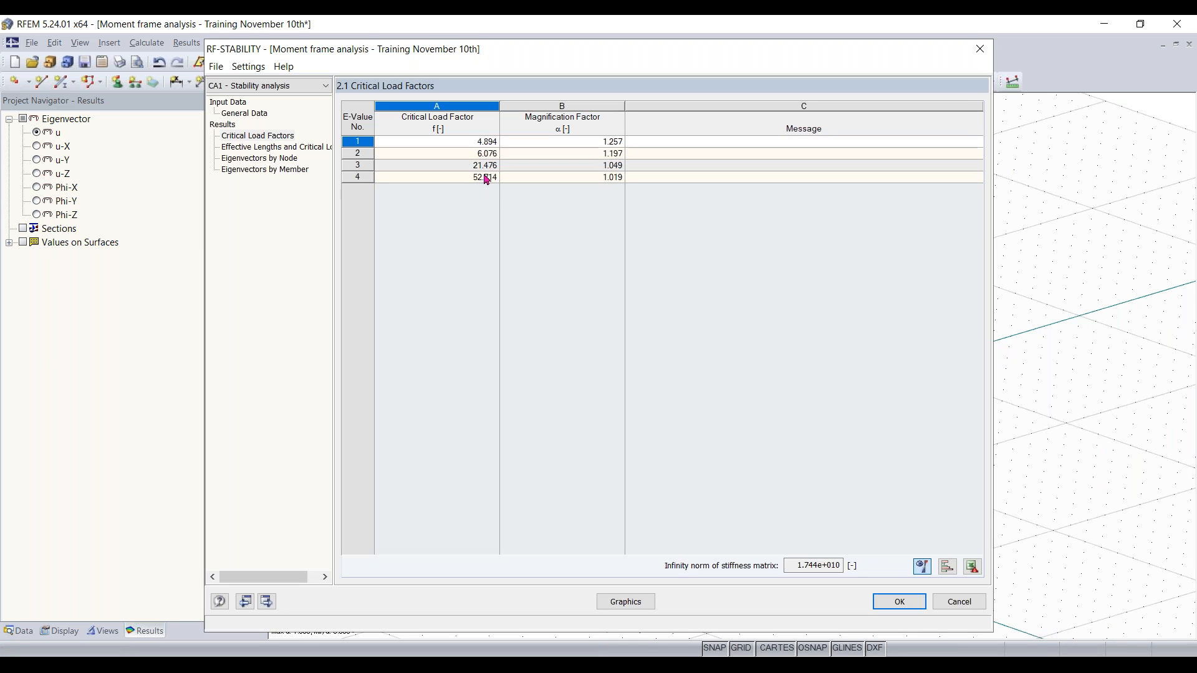
click(281, 147)
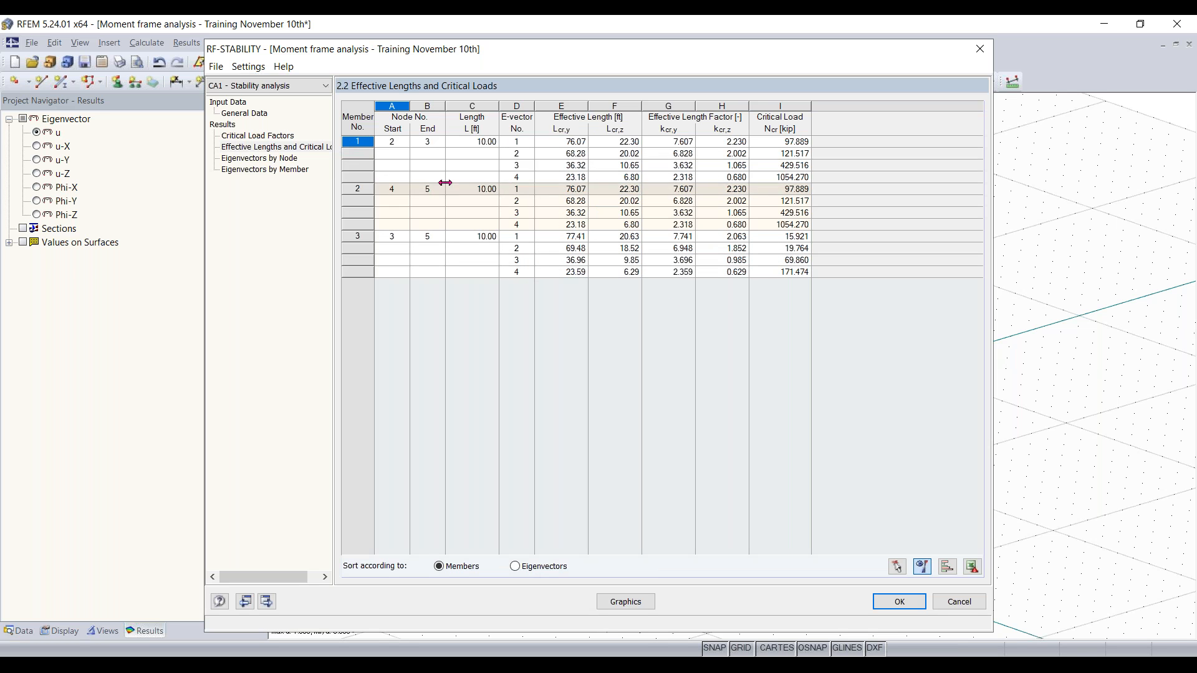
click(268, 136)
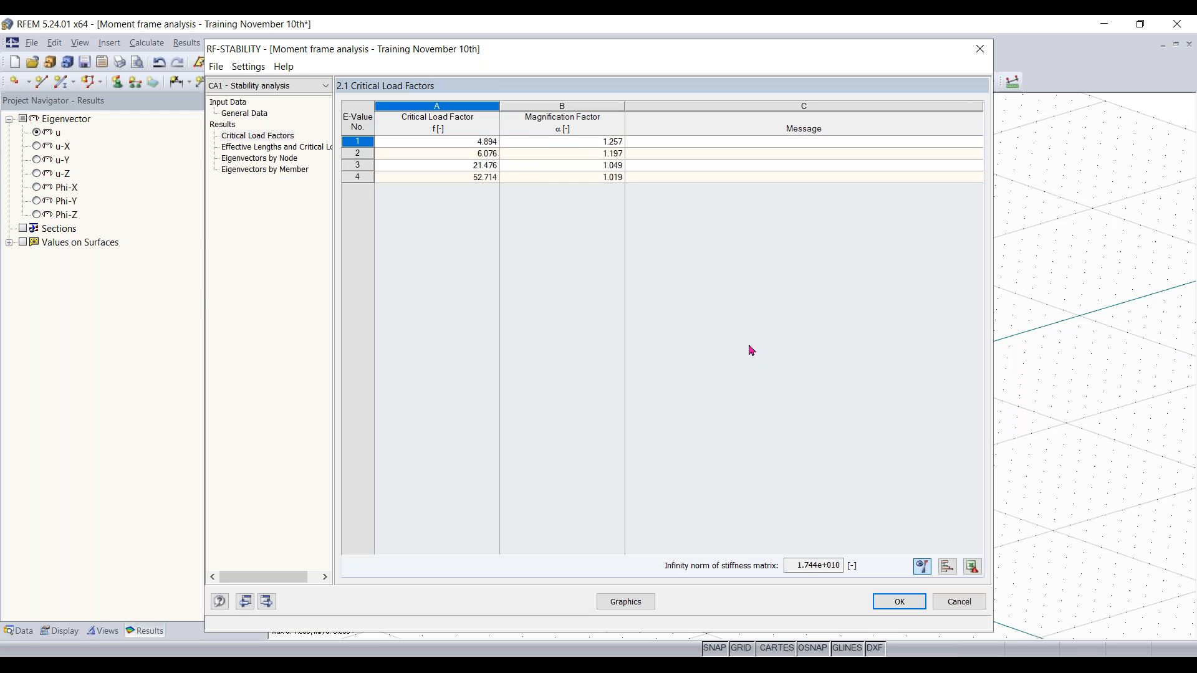
click(899, 601)
Step: Display the frame's buckling shapes for eigenvectors 2, 3 and 4 in turn
click(1005, 185)
click(1010, 208)
click(1006, 184)
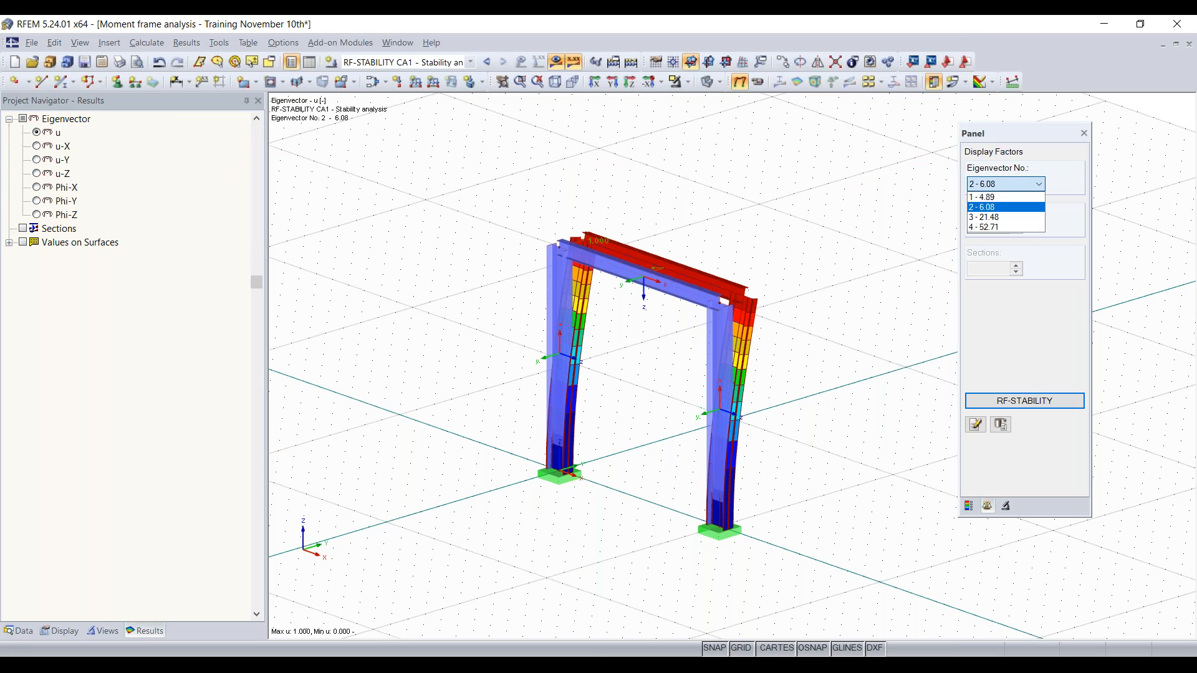
click(1004, 217)
click(1007, 184)
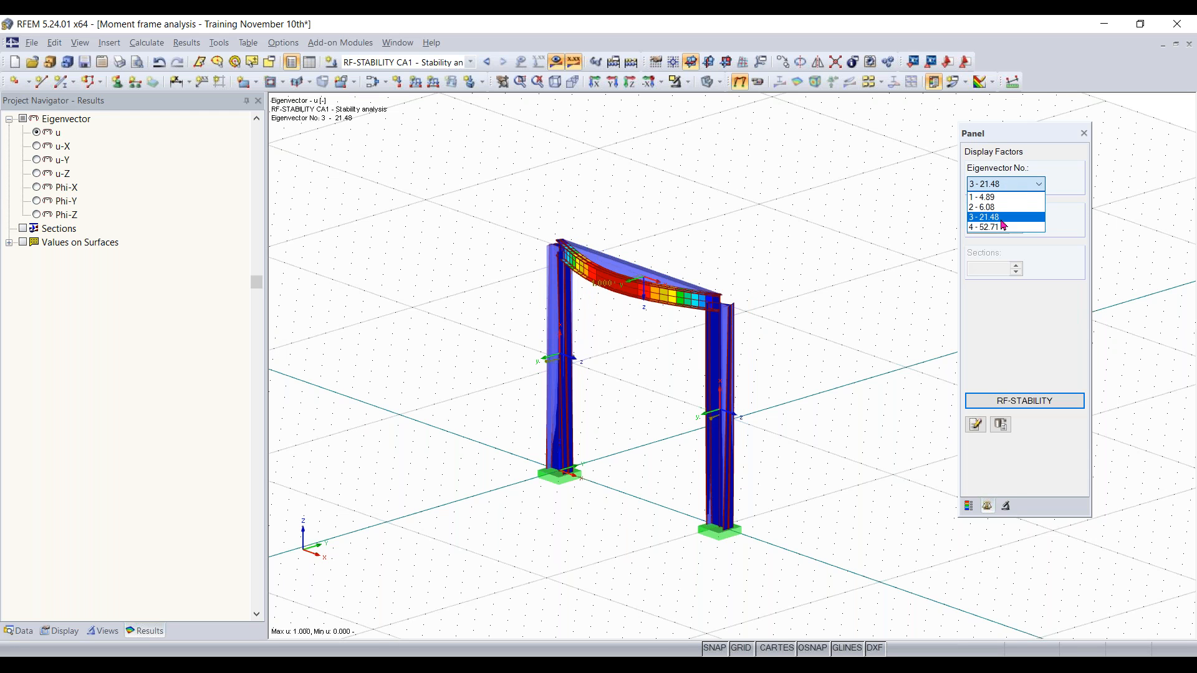
click(1003, 227)
Step: Compare the buckling shapes of eigenvectors 2 and 1, and finish with eigenvector 3 displayed
click(1003, 185)
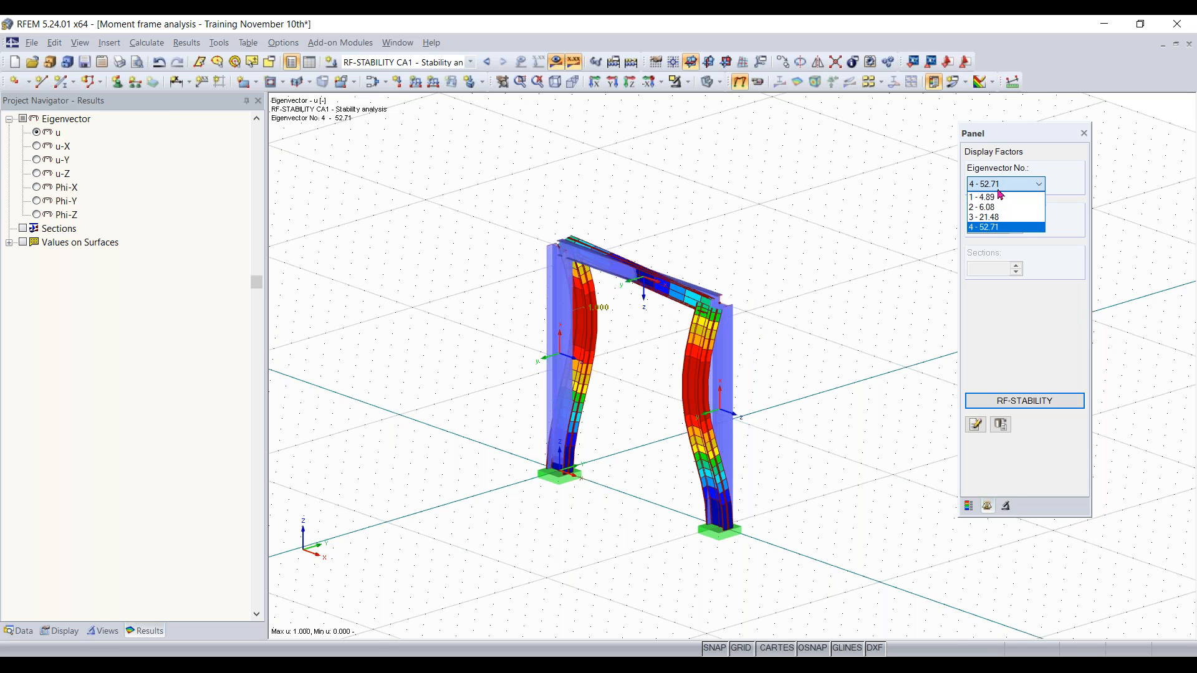
click(1001, 207)
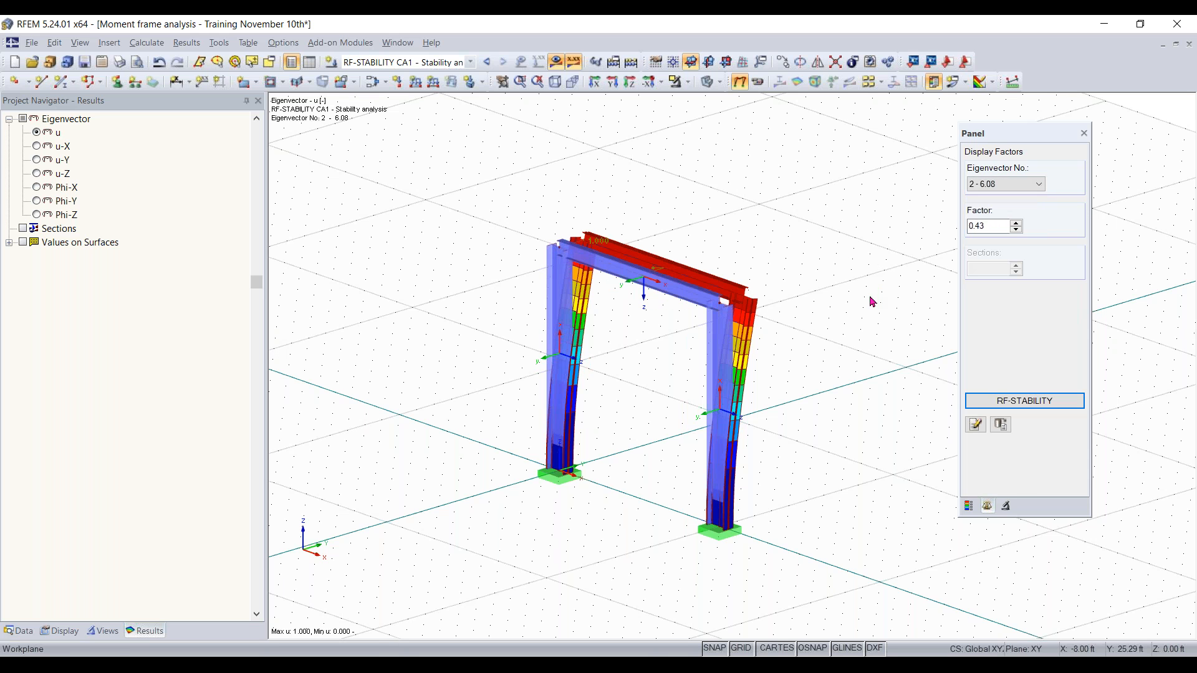
ctrl+middle_drag(865, 298, 846, 319)
click(1035, 184)
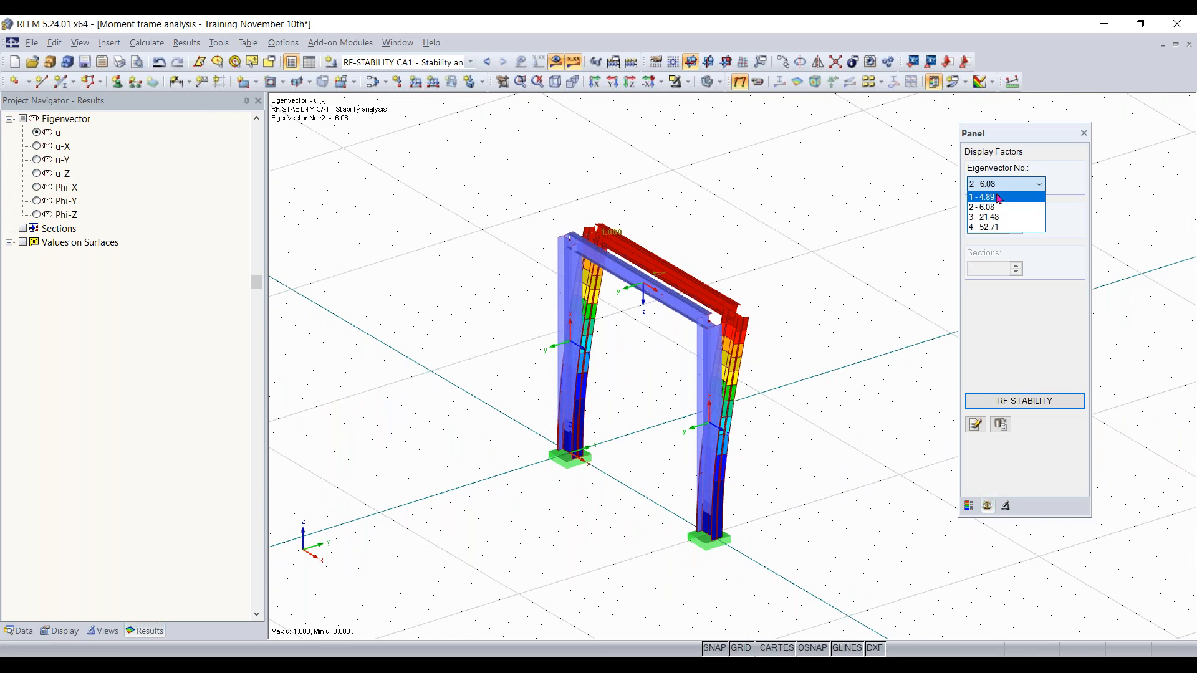
click(999, 197)
click(1011, 185)
click(981, 219)
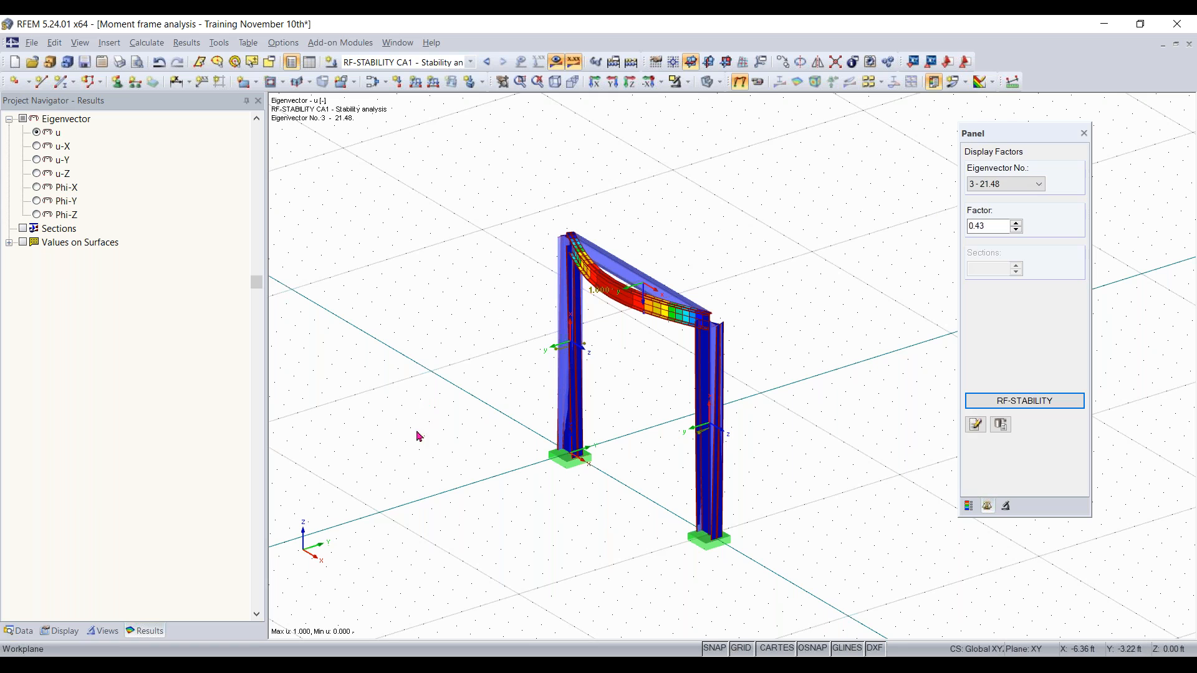
Step: Select the two nodes where the beam meets the column tops, nodes 3 and 5
mouse_move(417, 442)
ctrl+middle_down()
mouse_move(507, 395)
mouse_move(470, 427)
mouse_move(414, 443)
ctrl+middle_up()
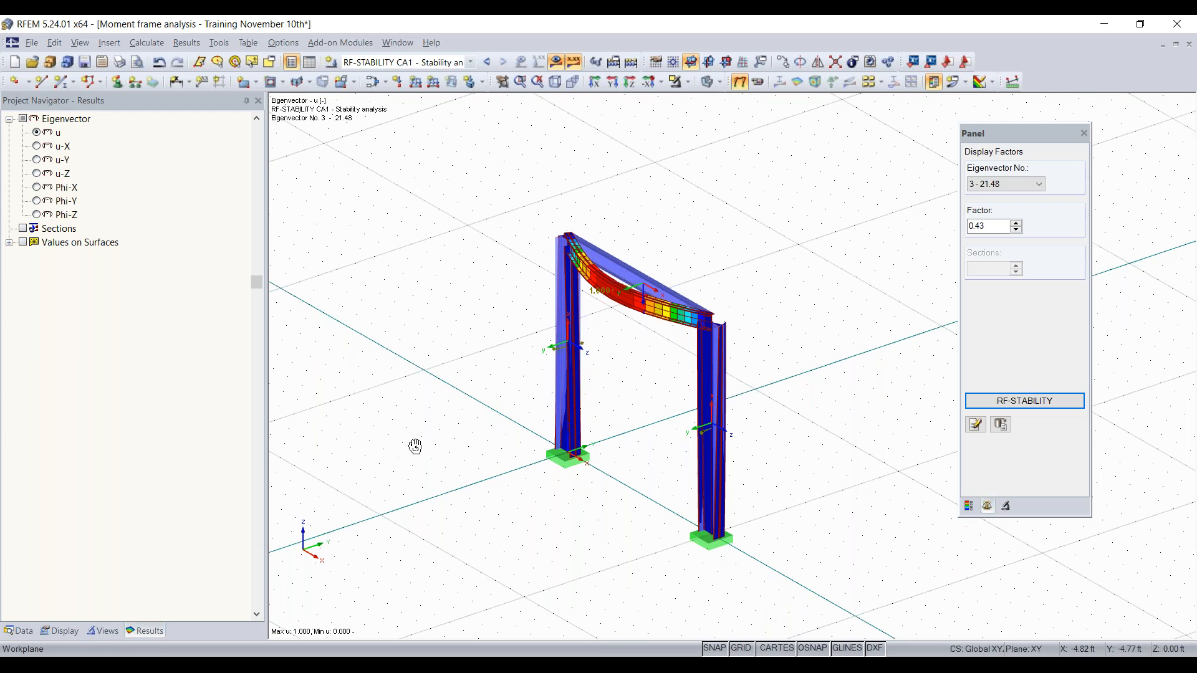
ctrl+middle_drag(671, 417, 739, 385)
right_click(738, 385)
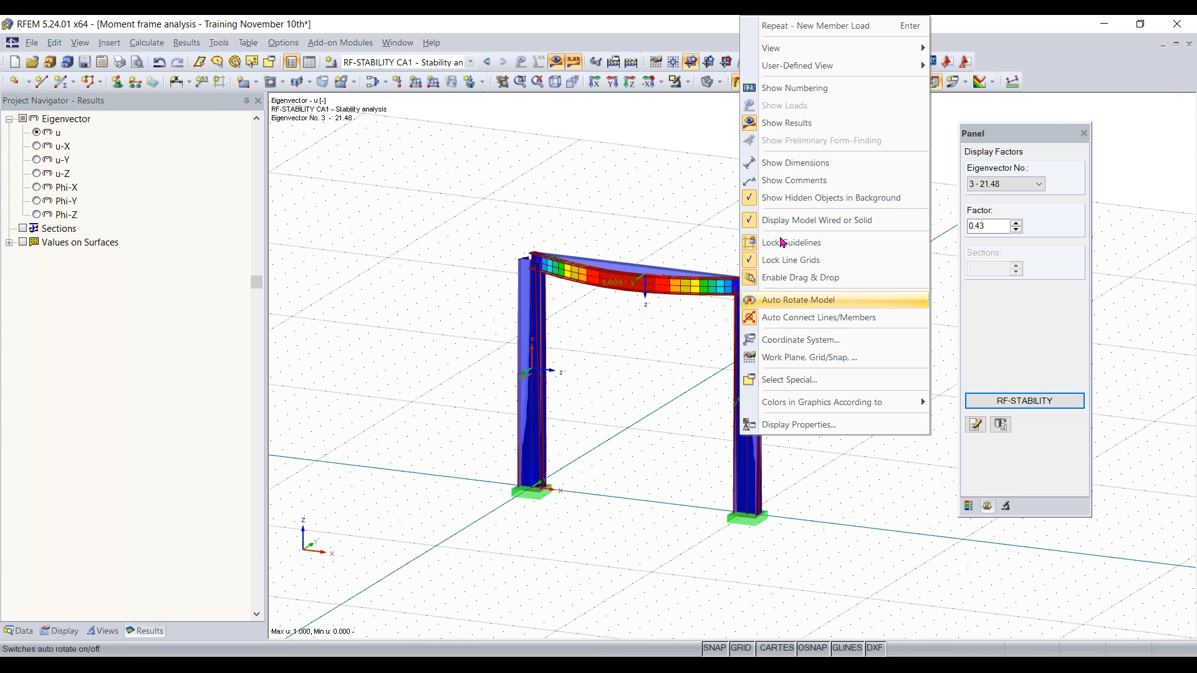
click(602, 207)
drag(845, 204, 549, 194)
drag(430, 312, 842, 232)
click(737, 209)
drag(706, 327, 878, 226)
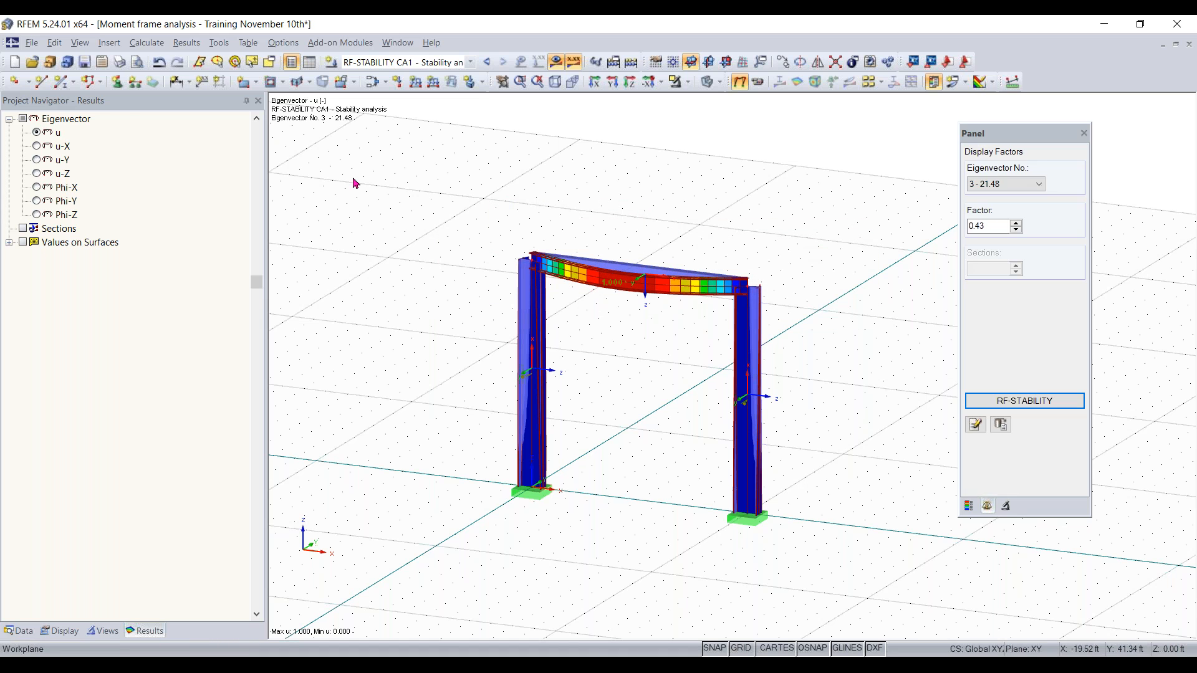
Step: Add a new type of nodal support on nodes 3 and 5 that fixes only the uY displacement and leaves all rotations free
click(116, 82)
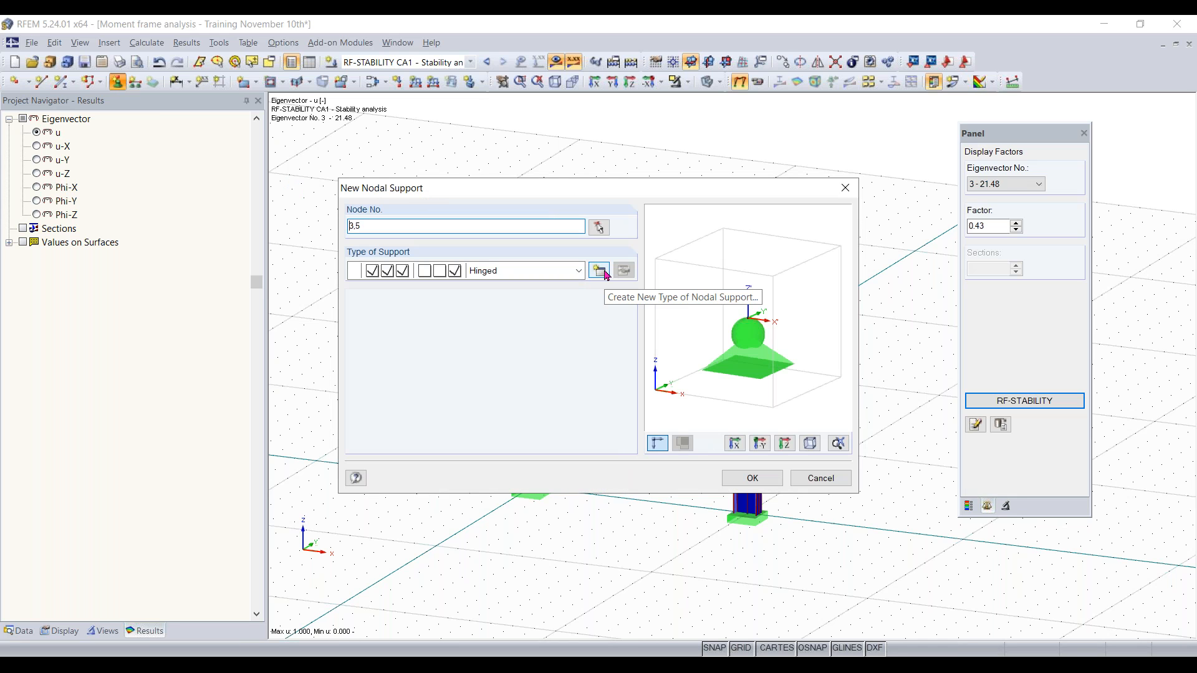
click(606, 275)
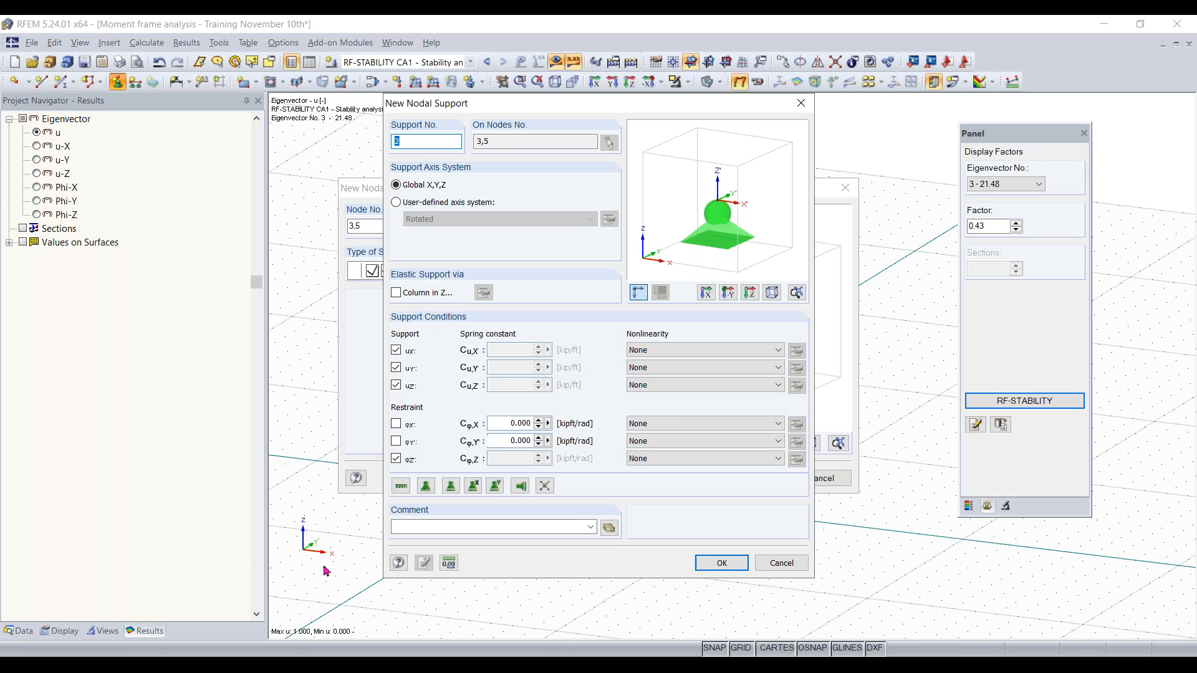
click(396, 462)
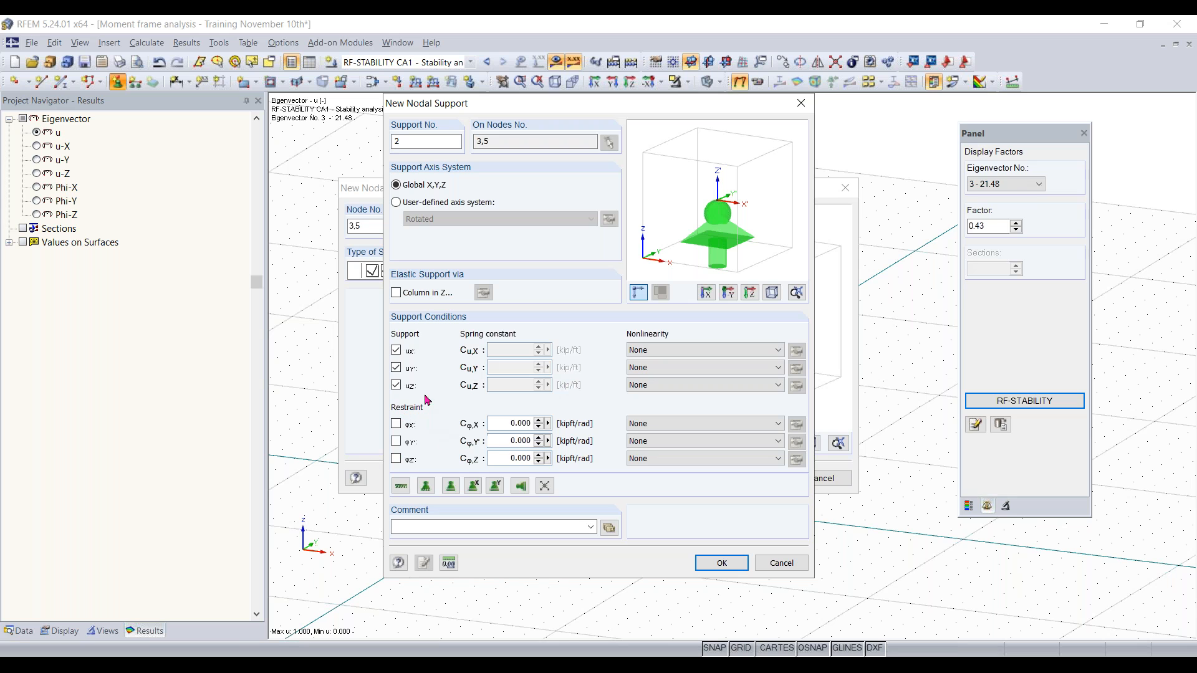
click(397, 351)
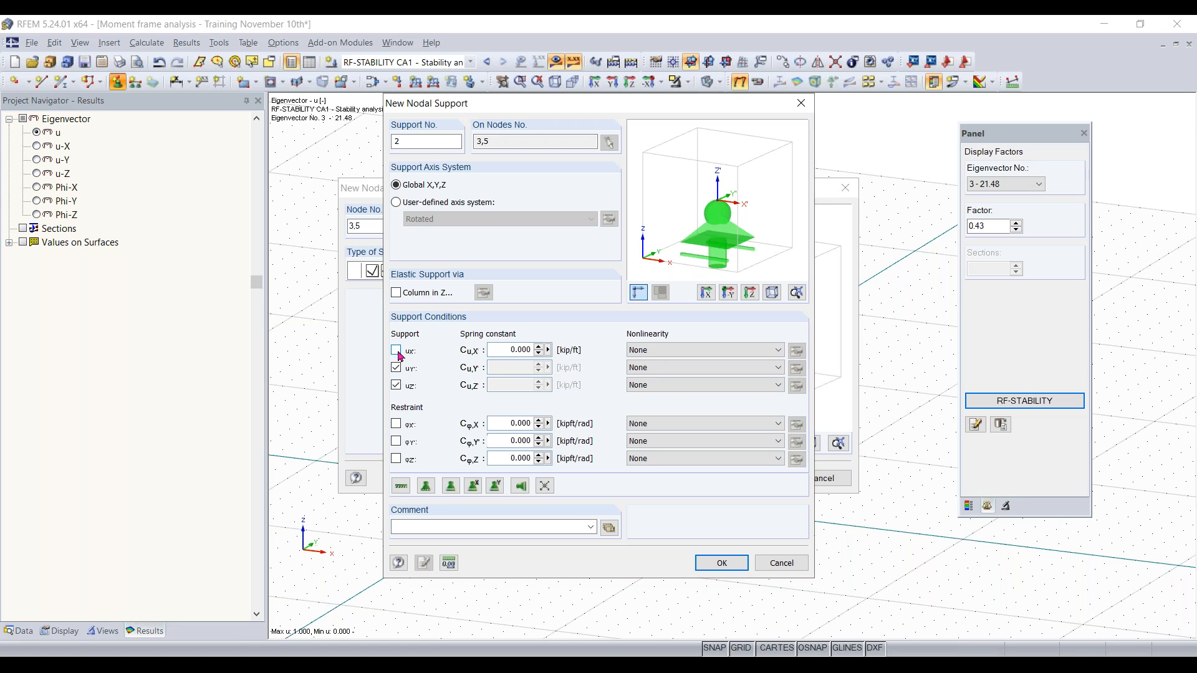
click(396, 385)
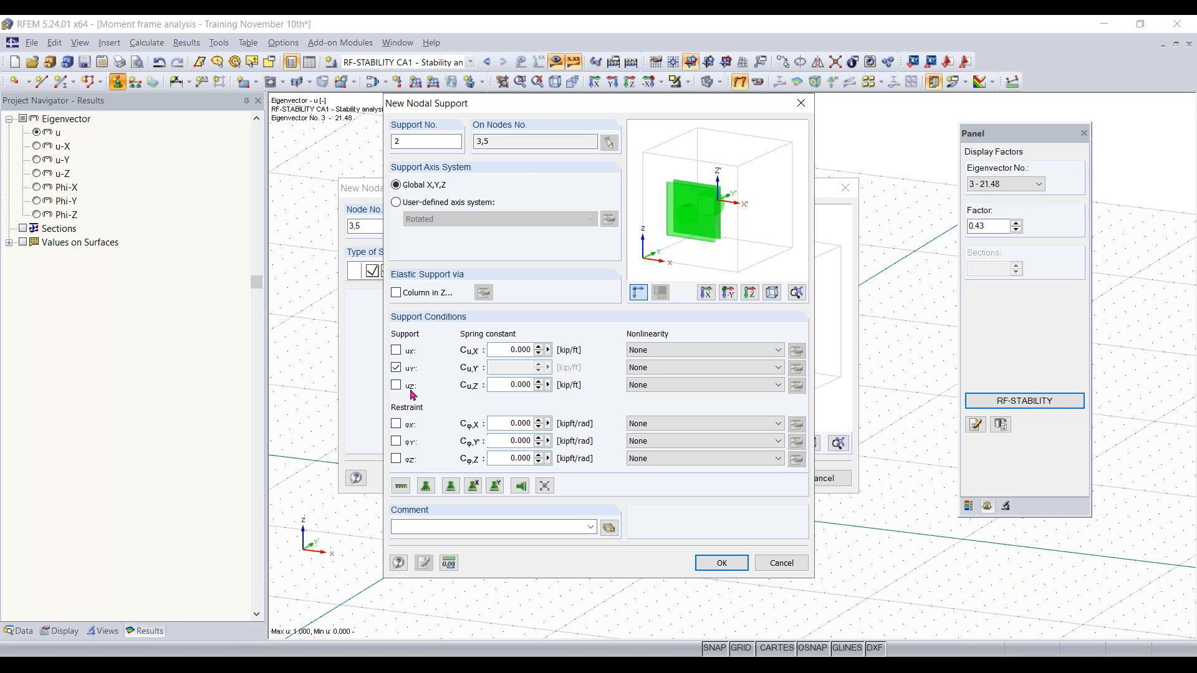
click(721, 563)
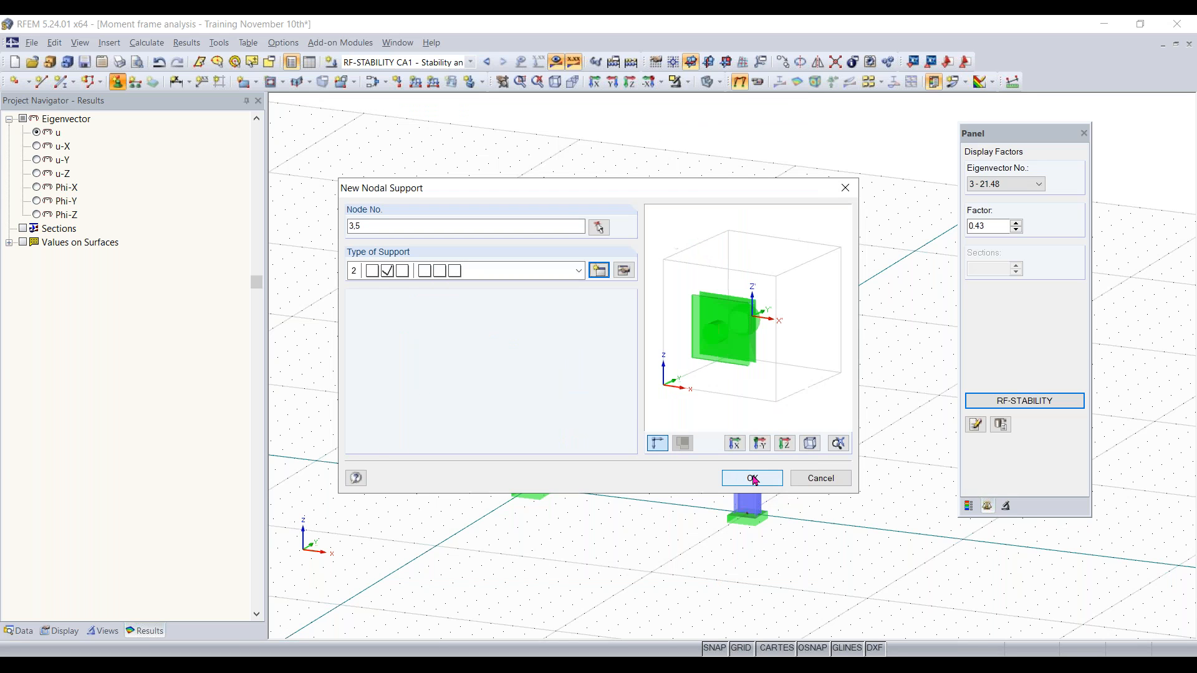
click(753, 478)
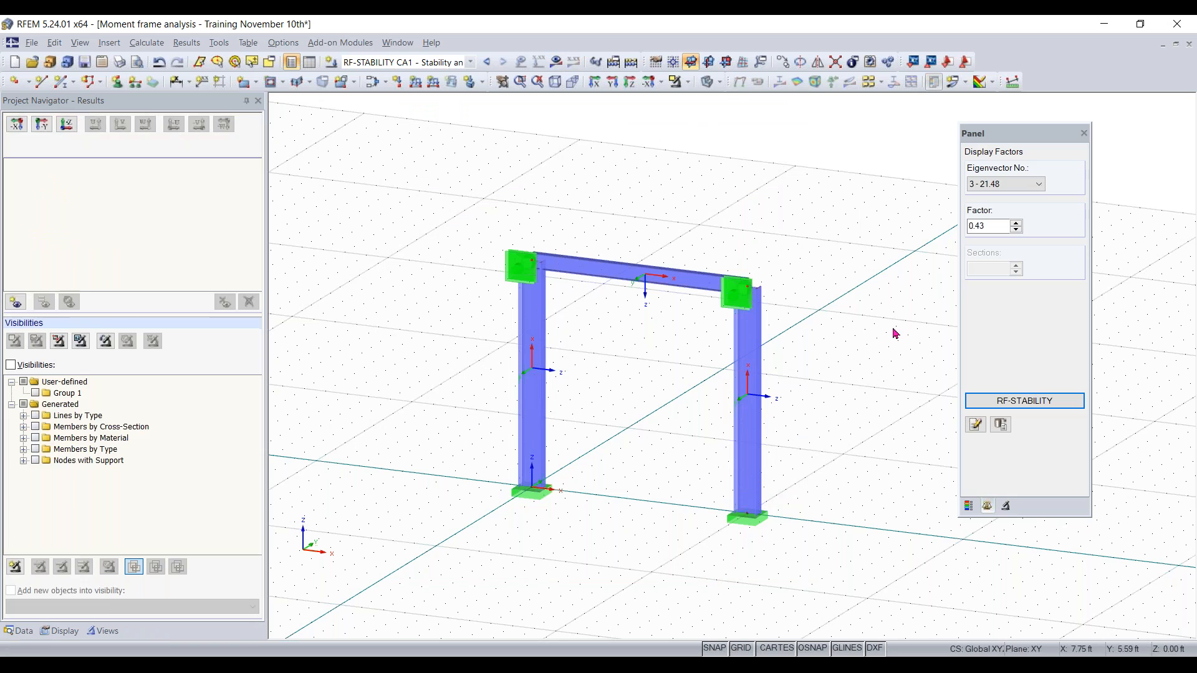
Step: Recalculate the RF-STABILITY CA1 results for the frame with the column-top supports and display them
ctrl+middle_drag(618, 332, 797, 308)
ctrl+middle_drag(684, 308, 973, 312)
click(556, 61)
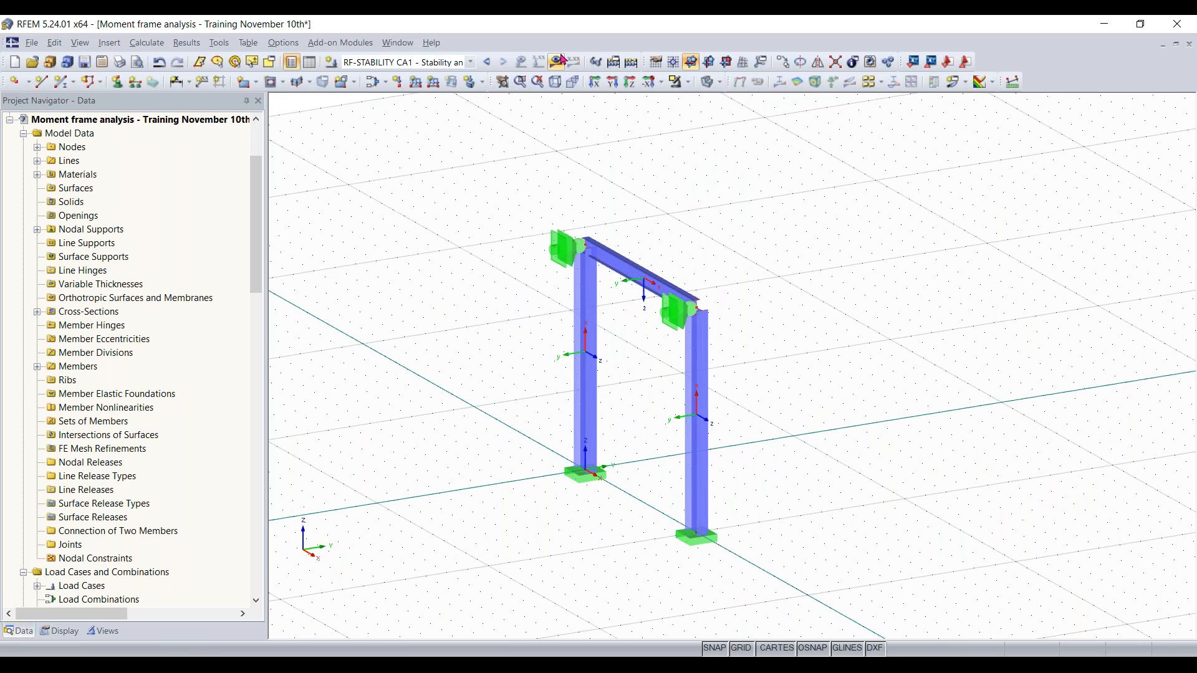
click(575, 366)
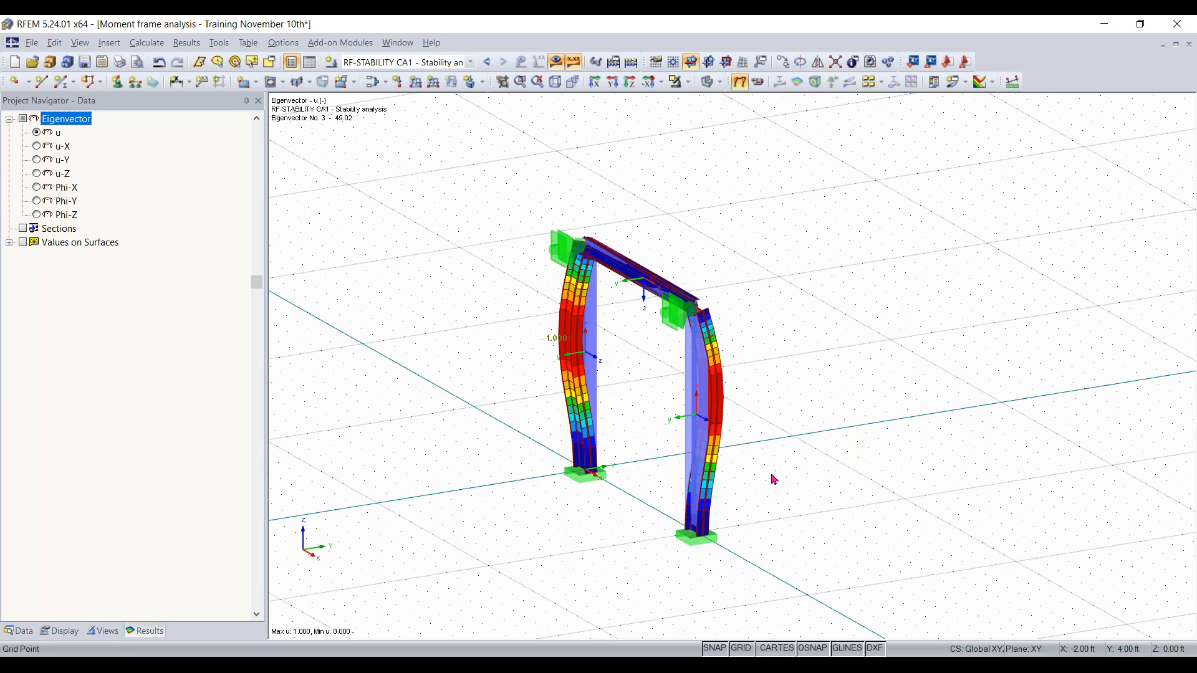
Step: Look through the supported frame's buckling shapes and finish with eigenvector 1 displayed
ctrl+middle_drag(721, 483, 810, 436)
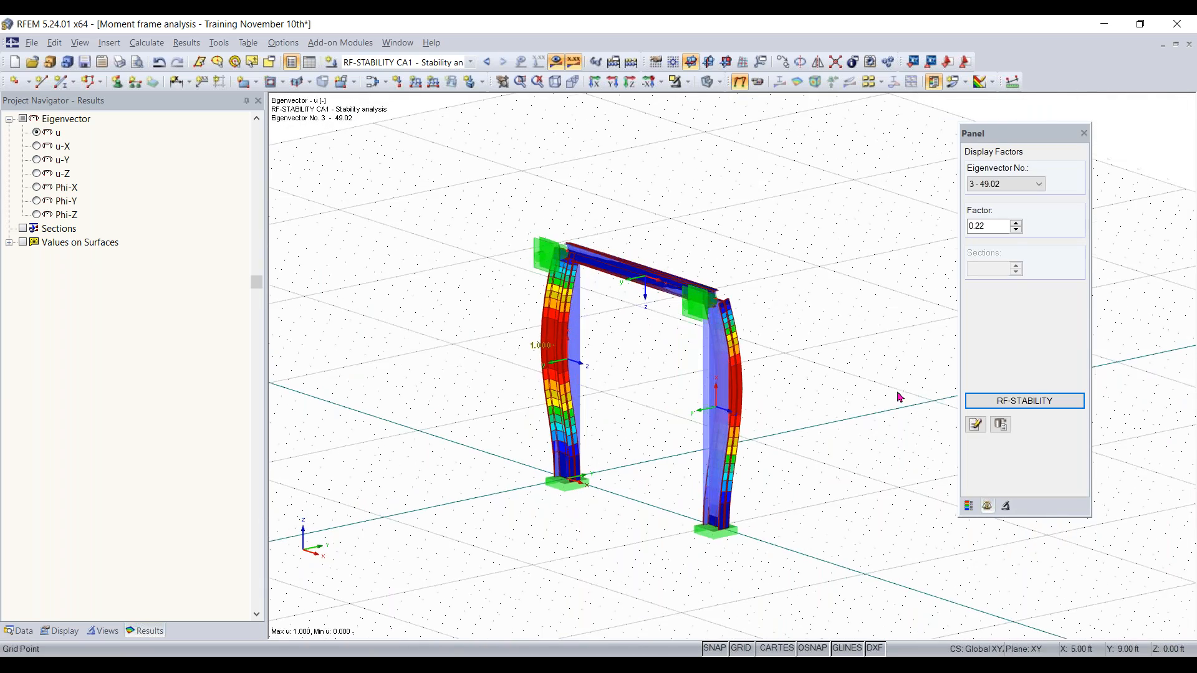
click(1038, 183)
click(997, 207)
click(998, 185)
click(996, 197)
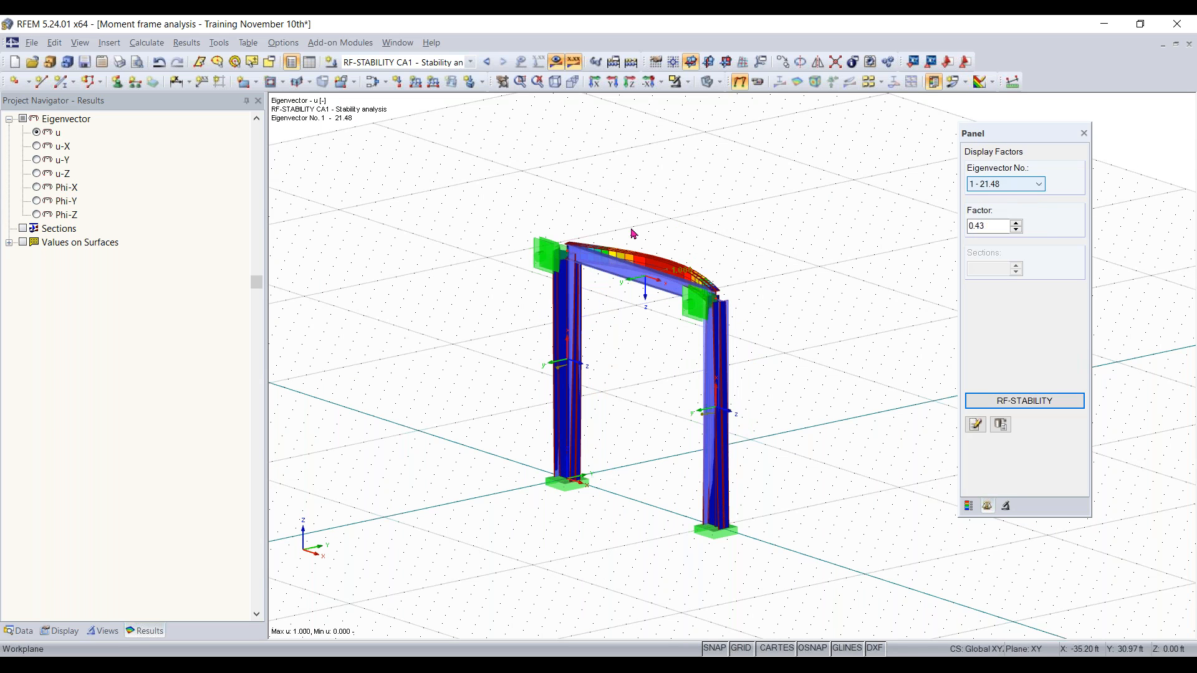
Step: Examine the frame's stability mode shape for eigenvector no. 4 in isometric view, then close the display factors panel
click(1019, 187)
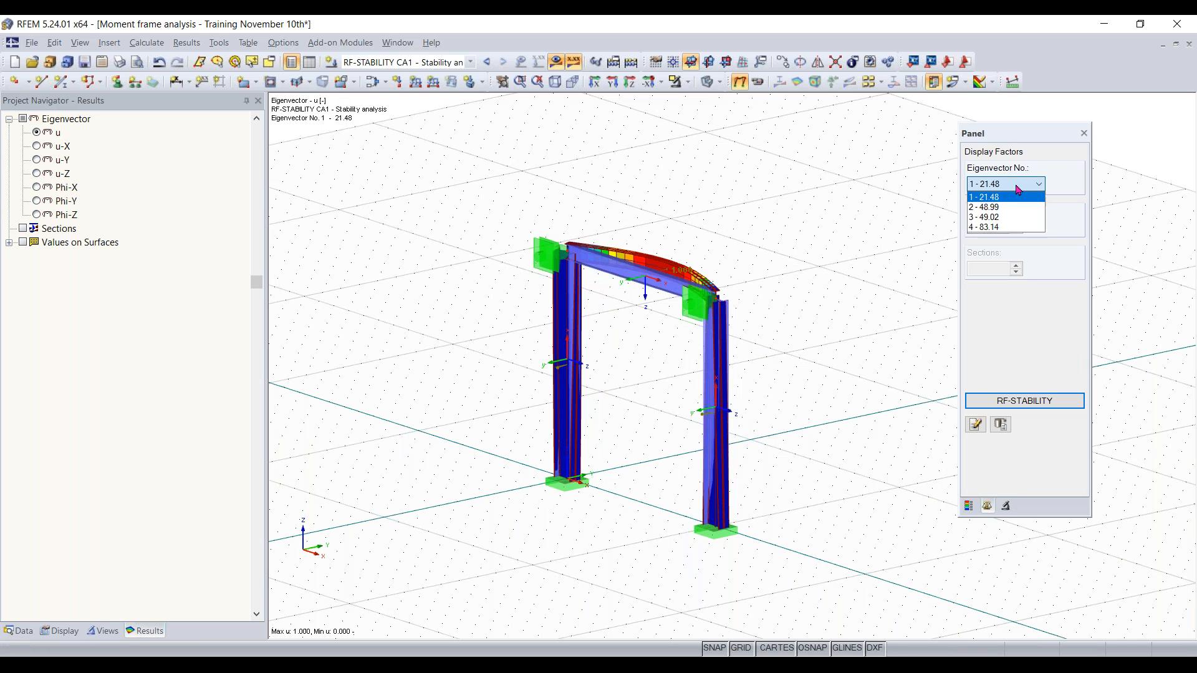
click(994, 228)
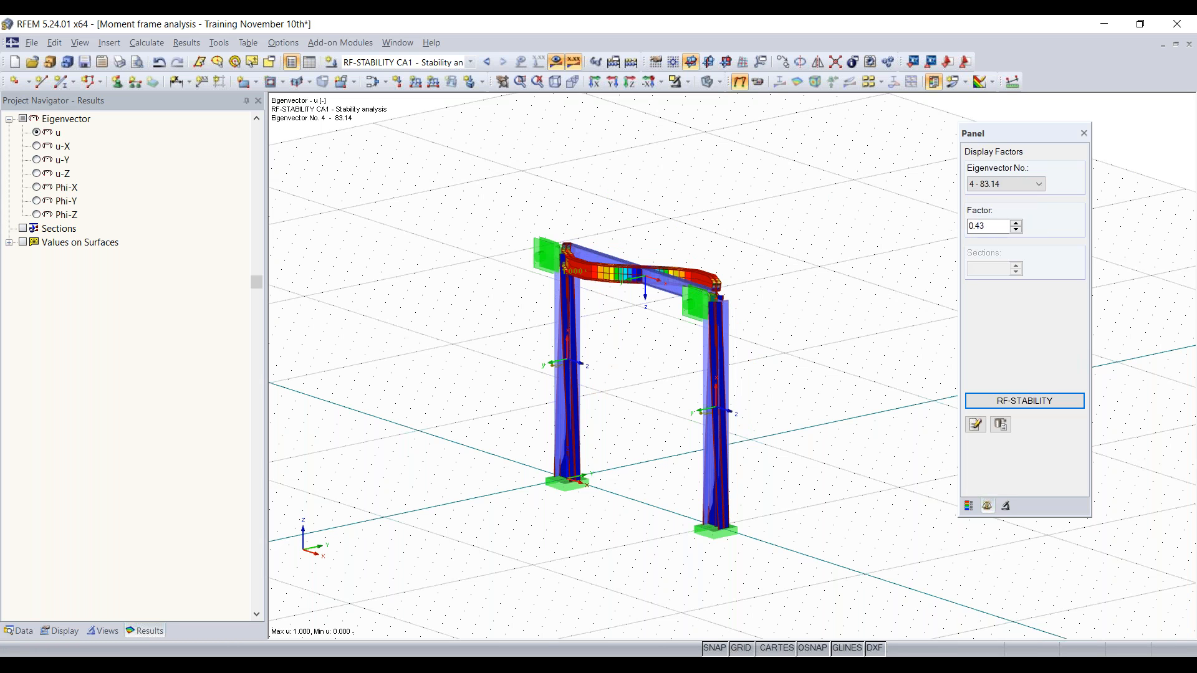
ctrl+middle_drag(799, 179, 807, 229)
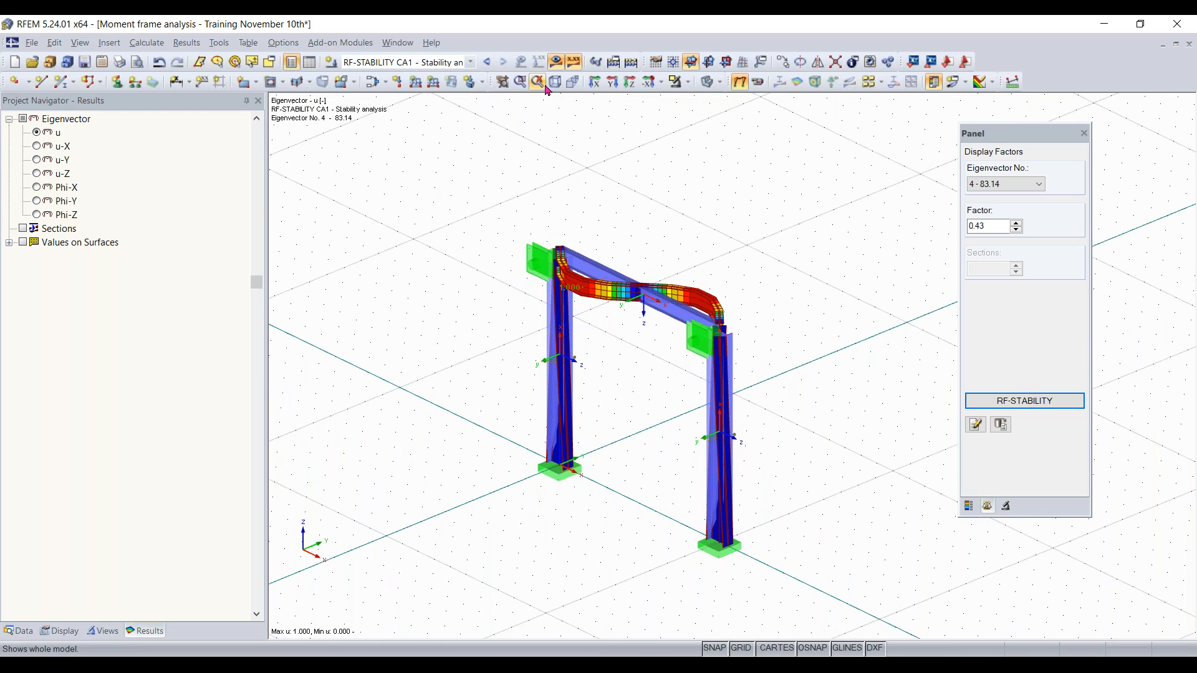
click(555, 82)
drag(1057, 140, 1111, 130)
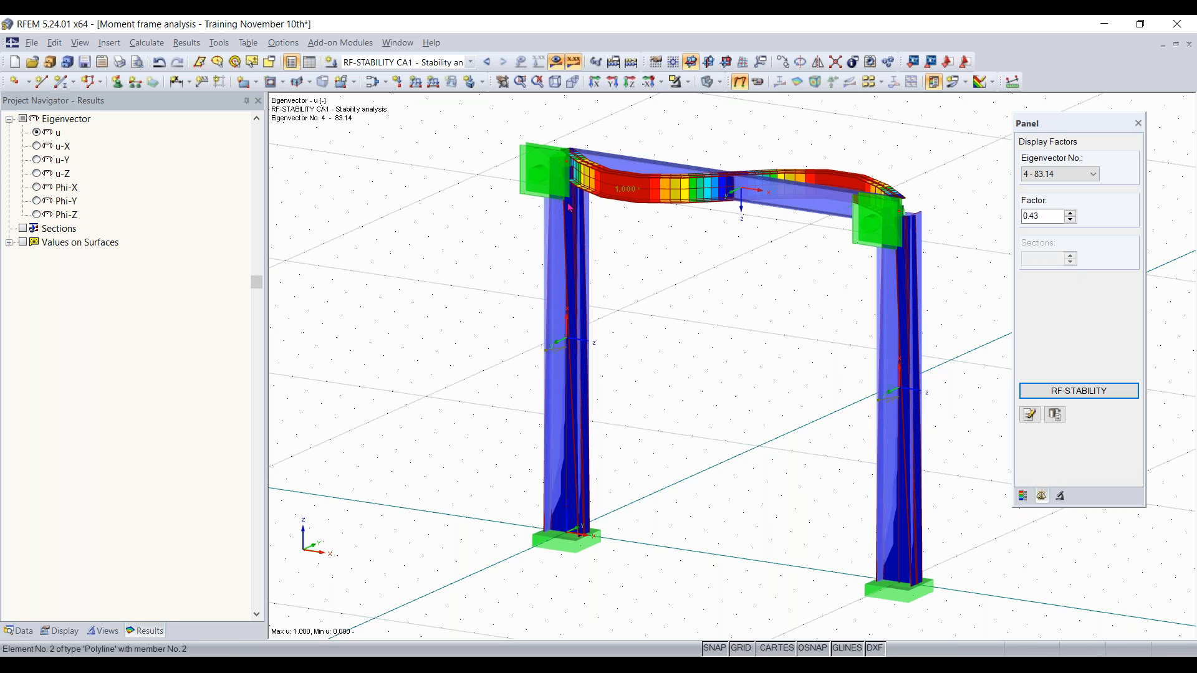
click(1138, 125)
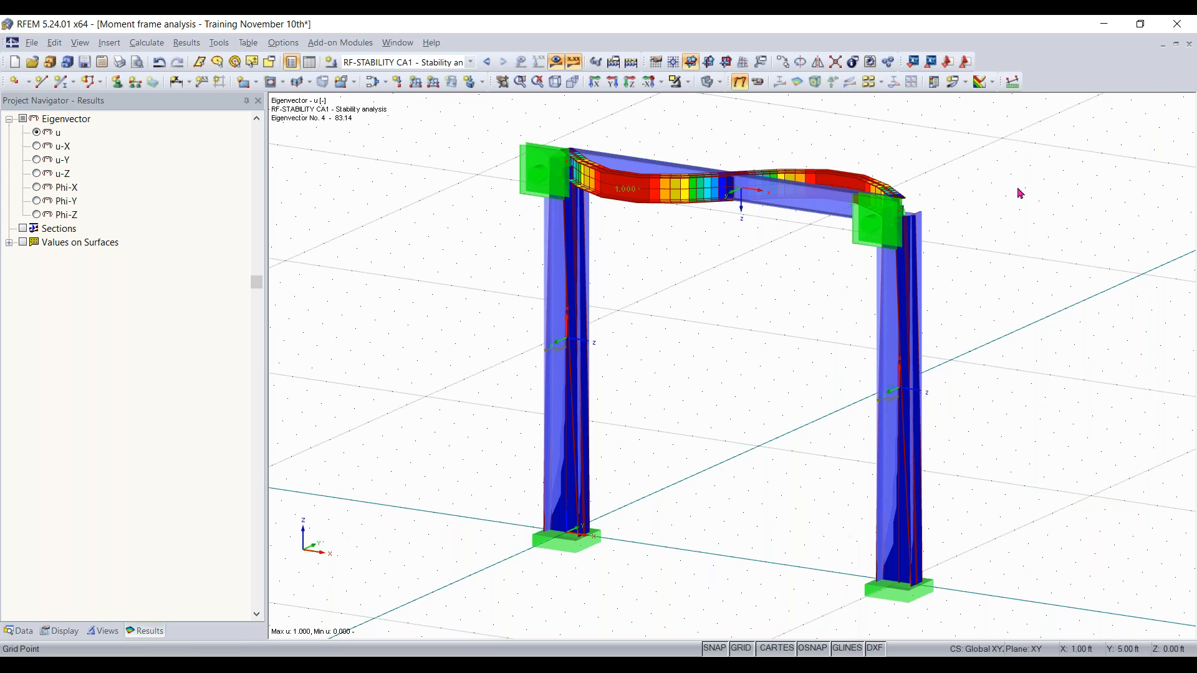
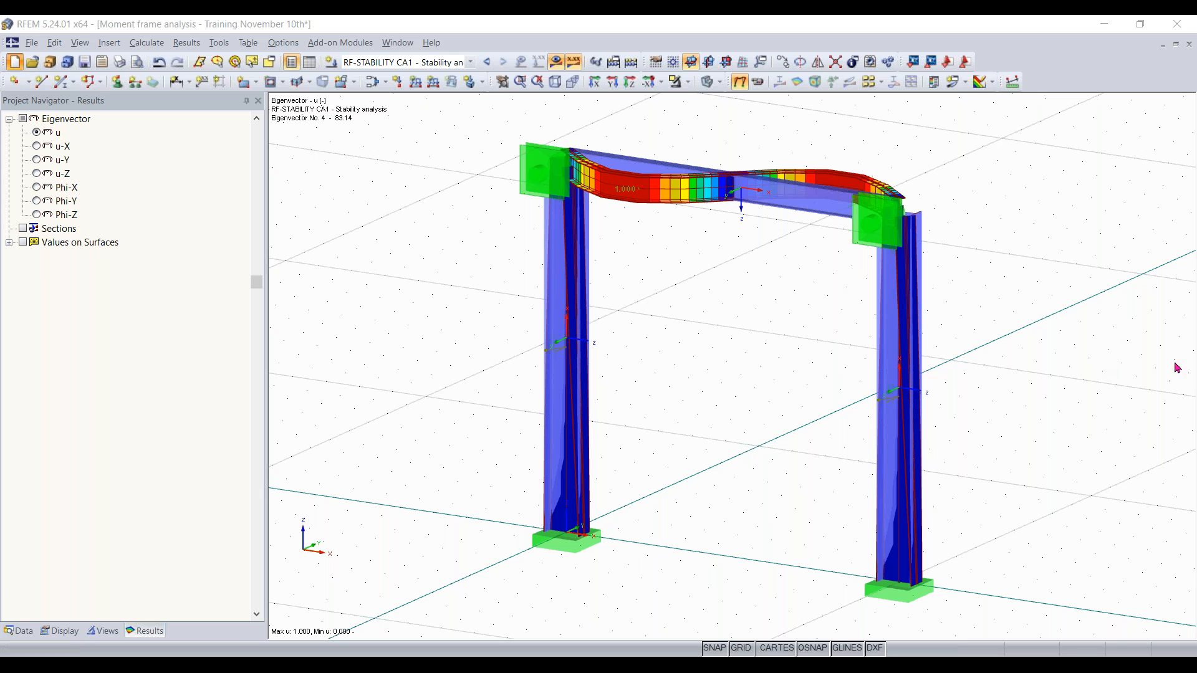
Step: Start a new model named "Concrete Model - Training November 10th" in the Tests project
key(ctrl+n)
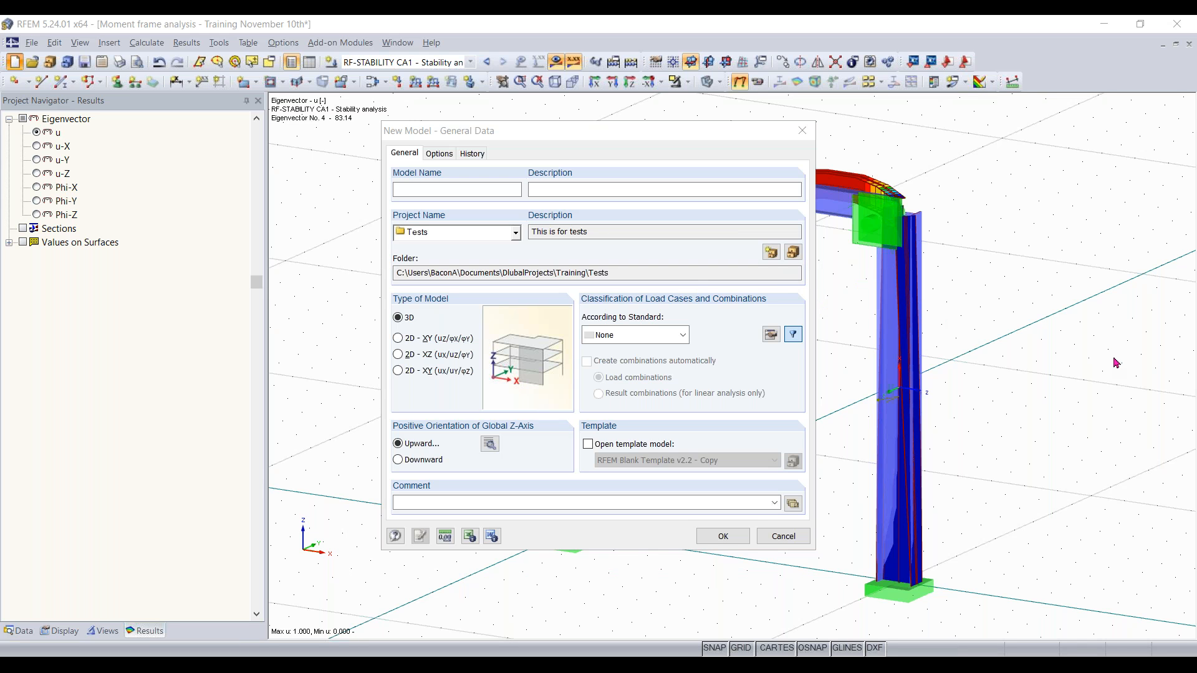
click(446, 192)
click(445, 192)
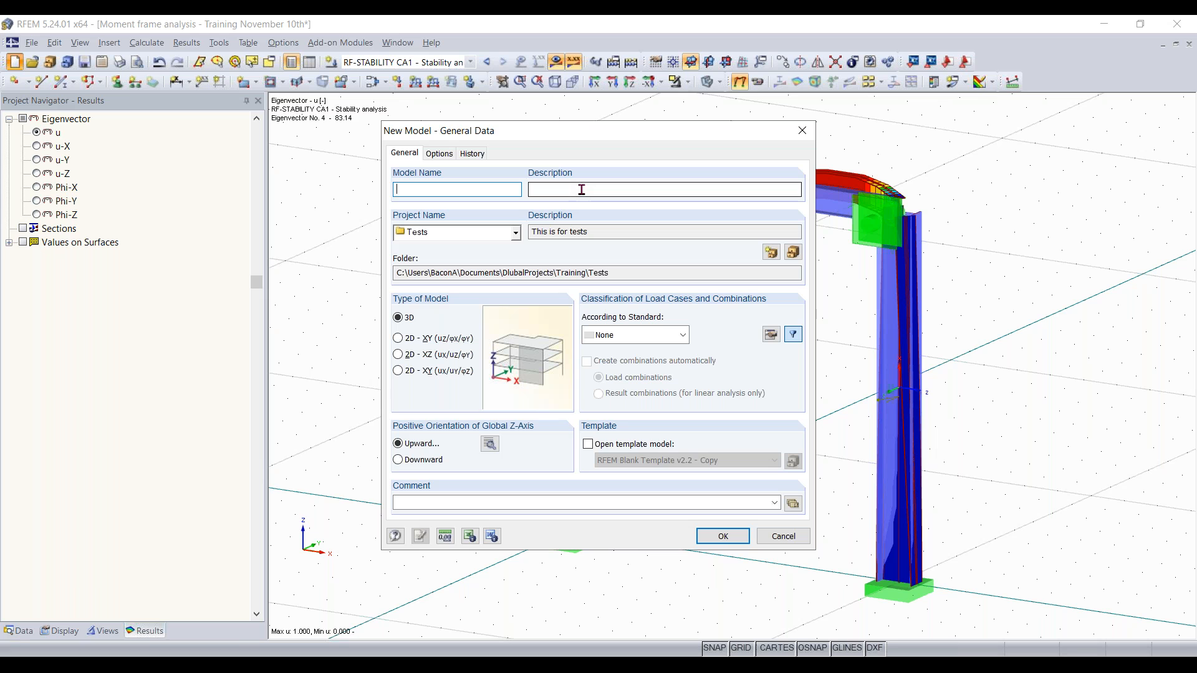
text(C)
text(oncrete Model - Training November 10th)
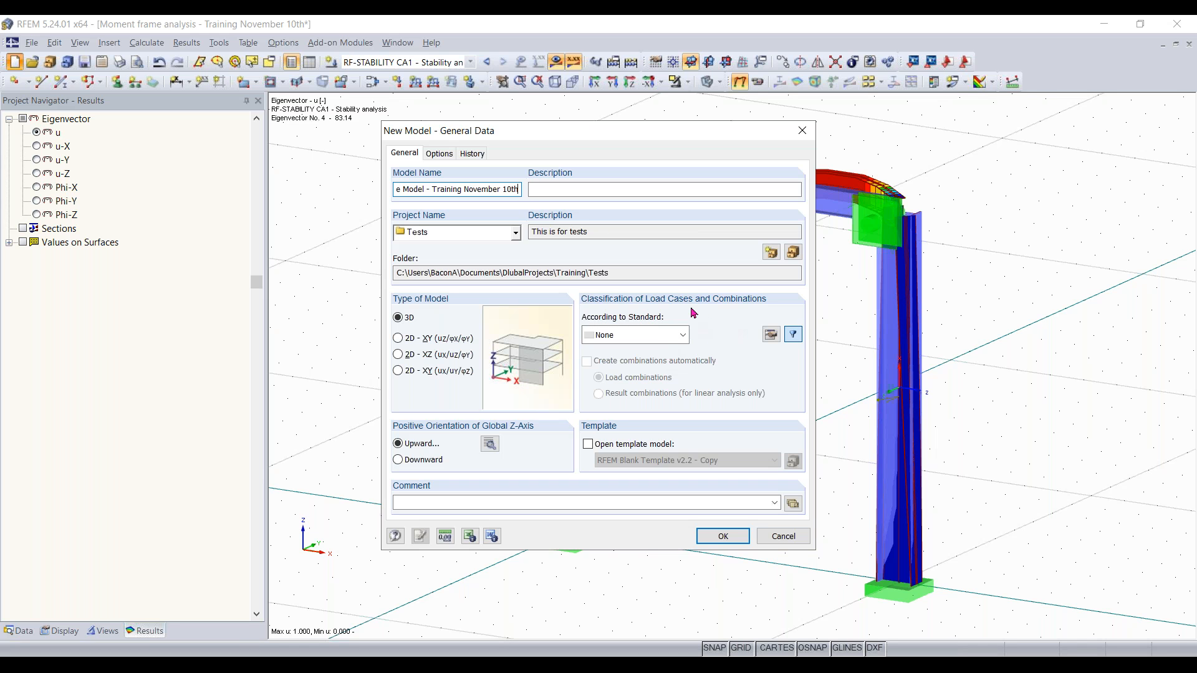
Step: Classify load cases according to ASCE 7-16 and enable automatic creation of load combinations
click(662, 340)
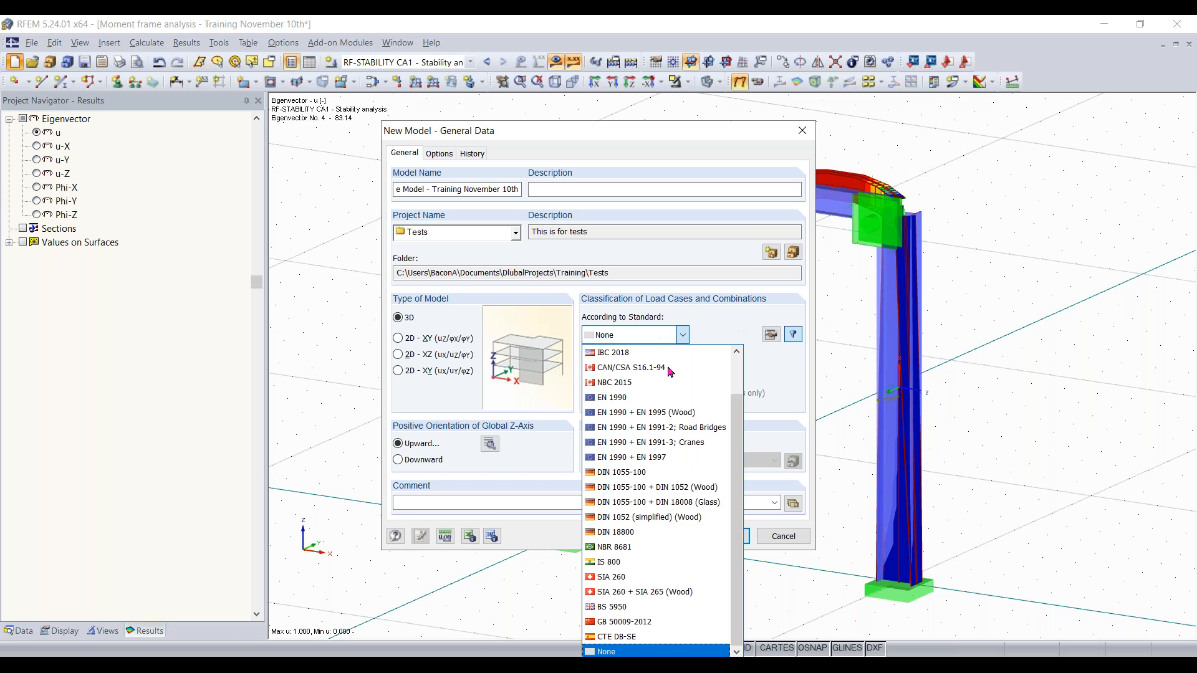
scroll(669, 371, up, 1)
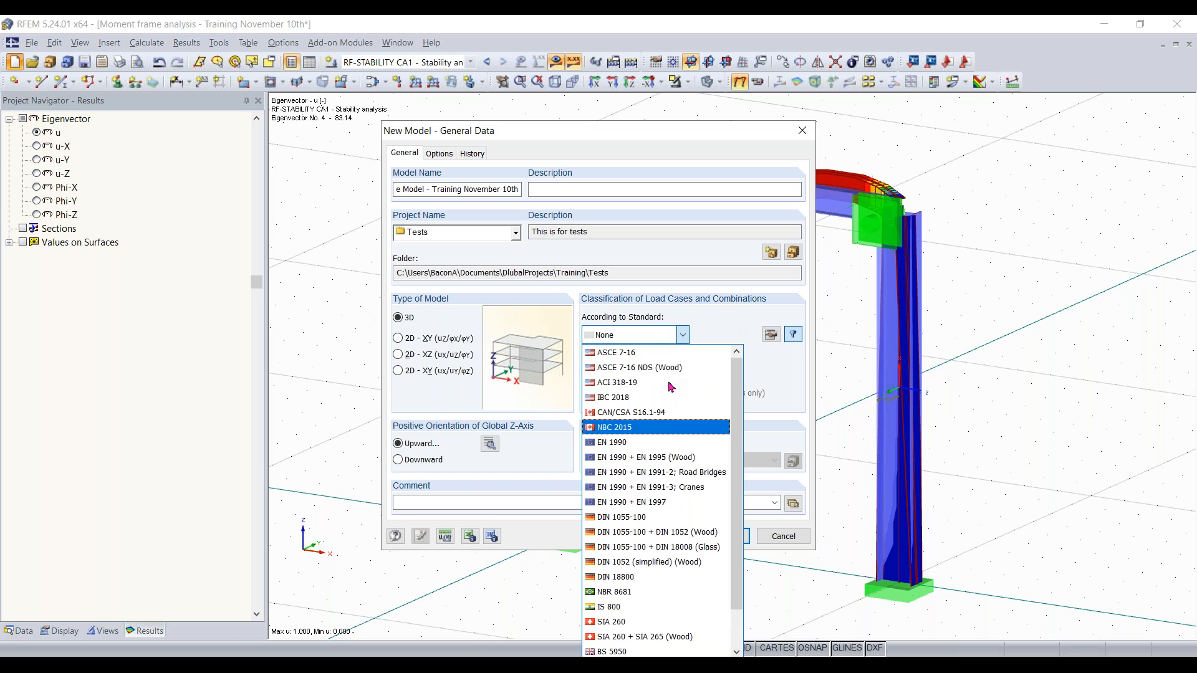
click(637, 354)
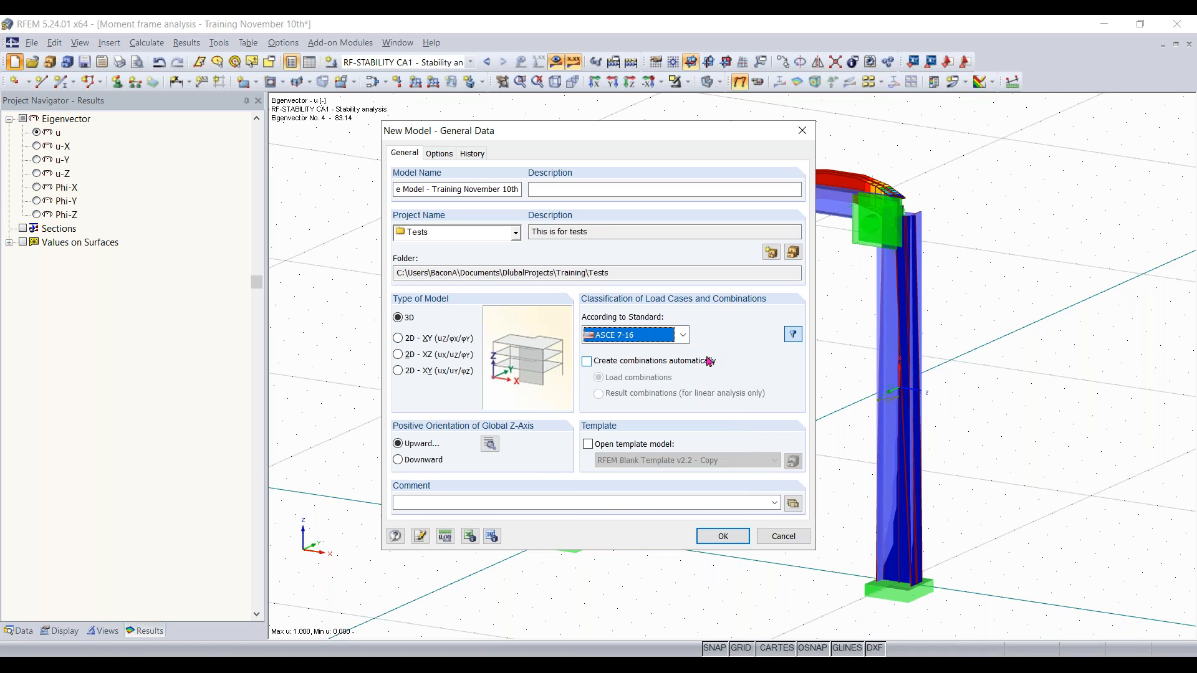
click(631, 365)
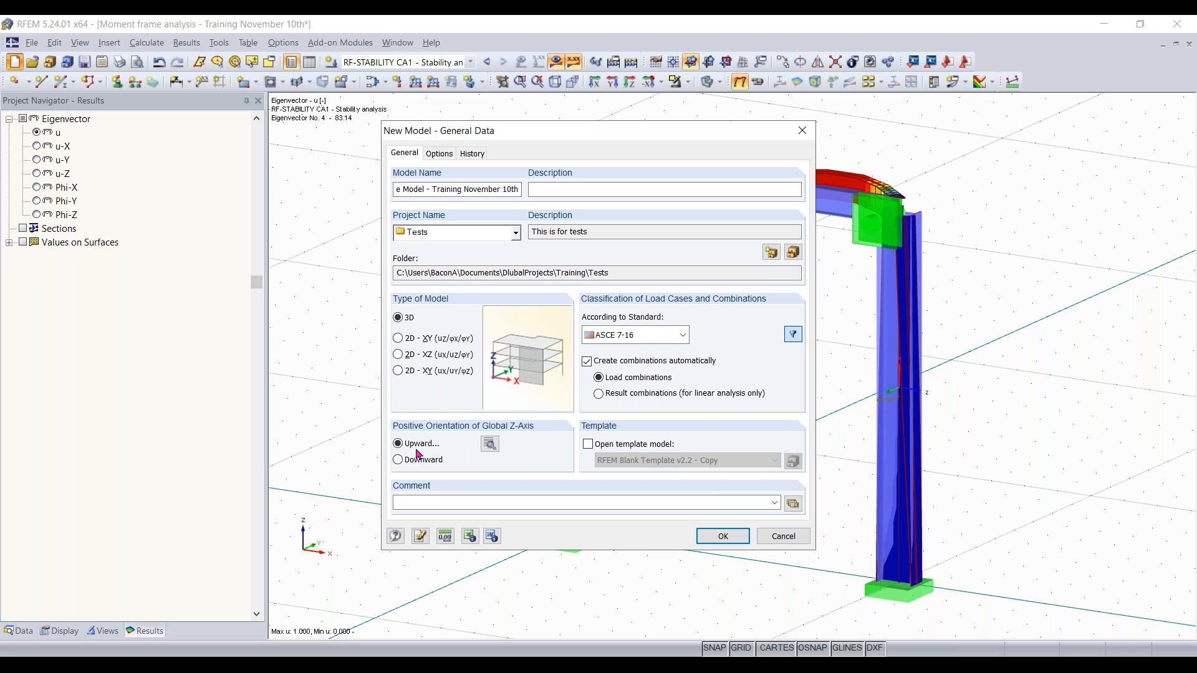
Step: Accept the downward local z-axis orientation and create the new 3D model
click(490, 444)
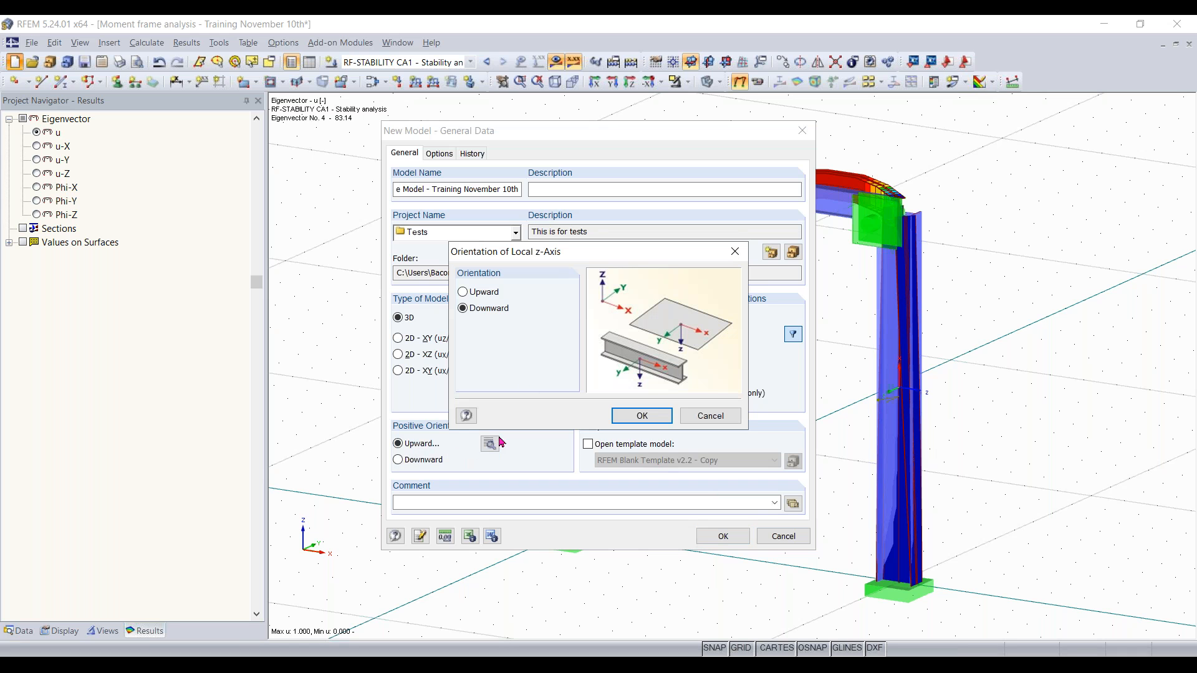
click(641, 415)
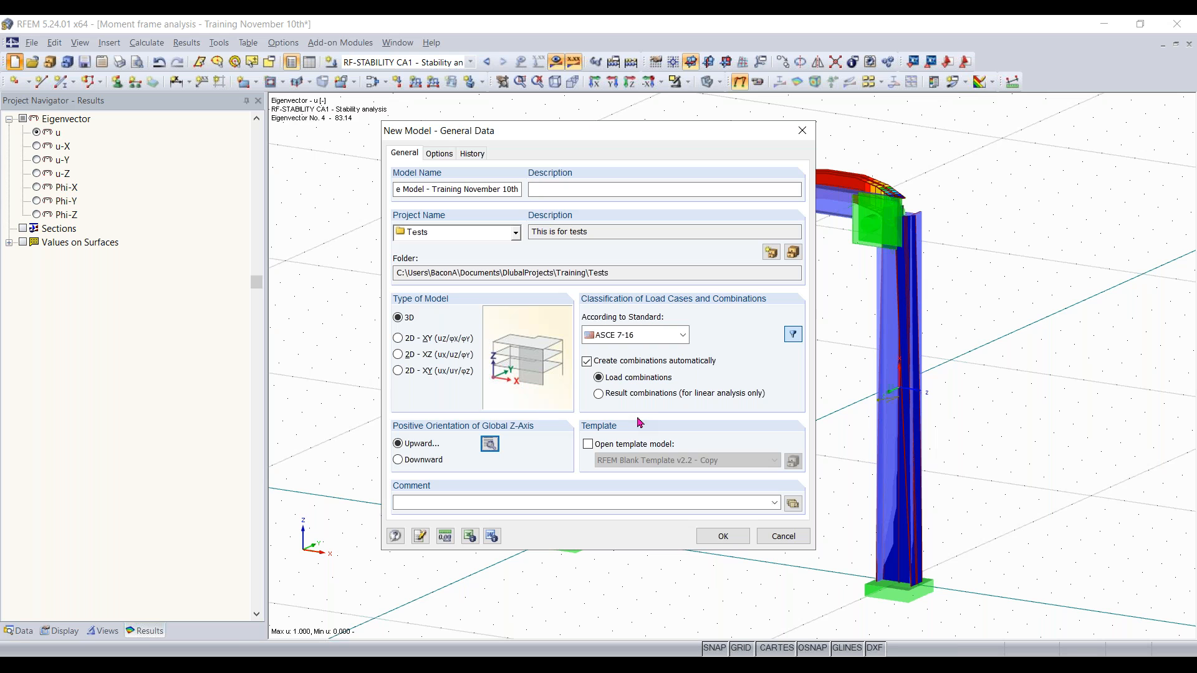
click(723, 537)
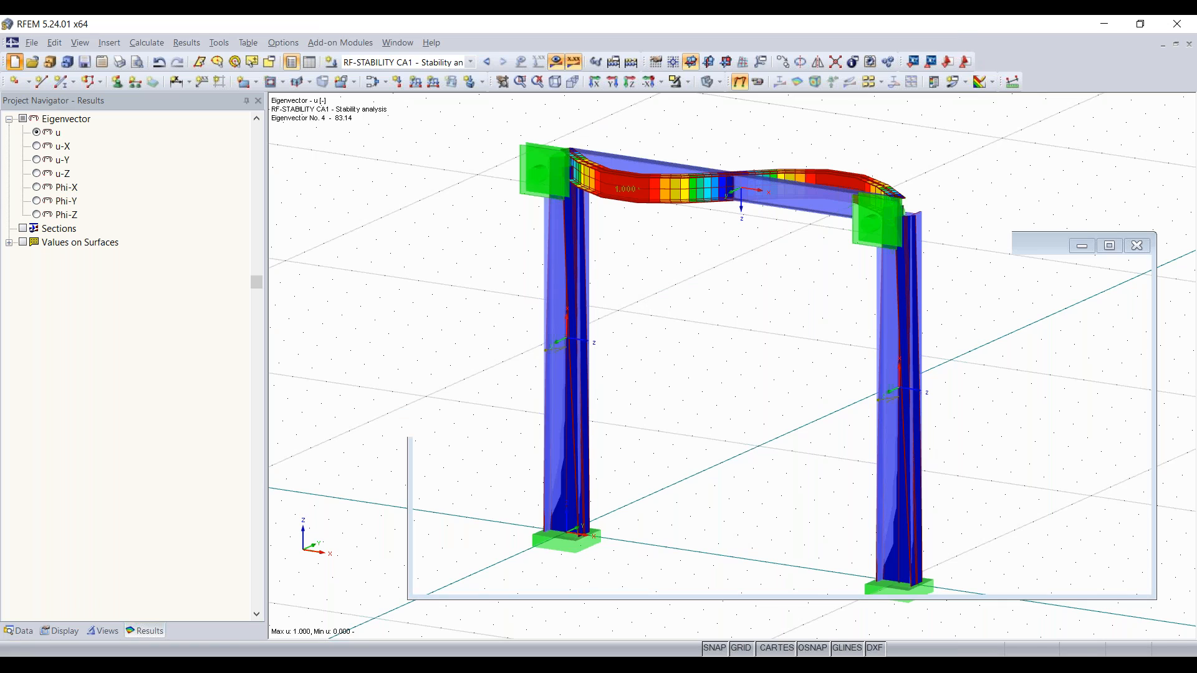
middle_drag(737, 394, 678, 394)
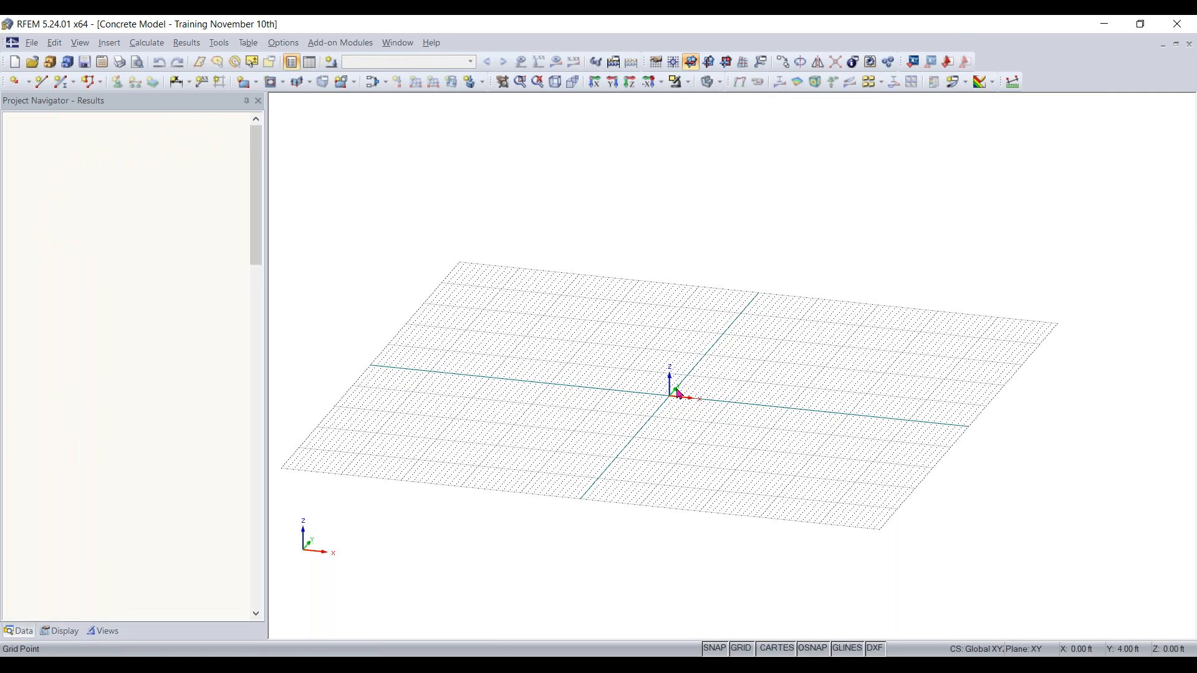
scroll(679, 393, up, 4)
scroll(679, 392, down, 6)
scroll(714, 390, up, 2)
ctrl+middle_drag(746, 398, 701, 430)
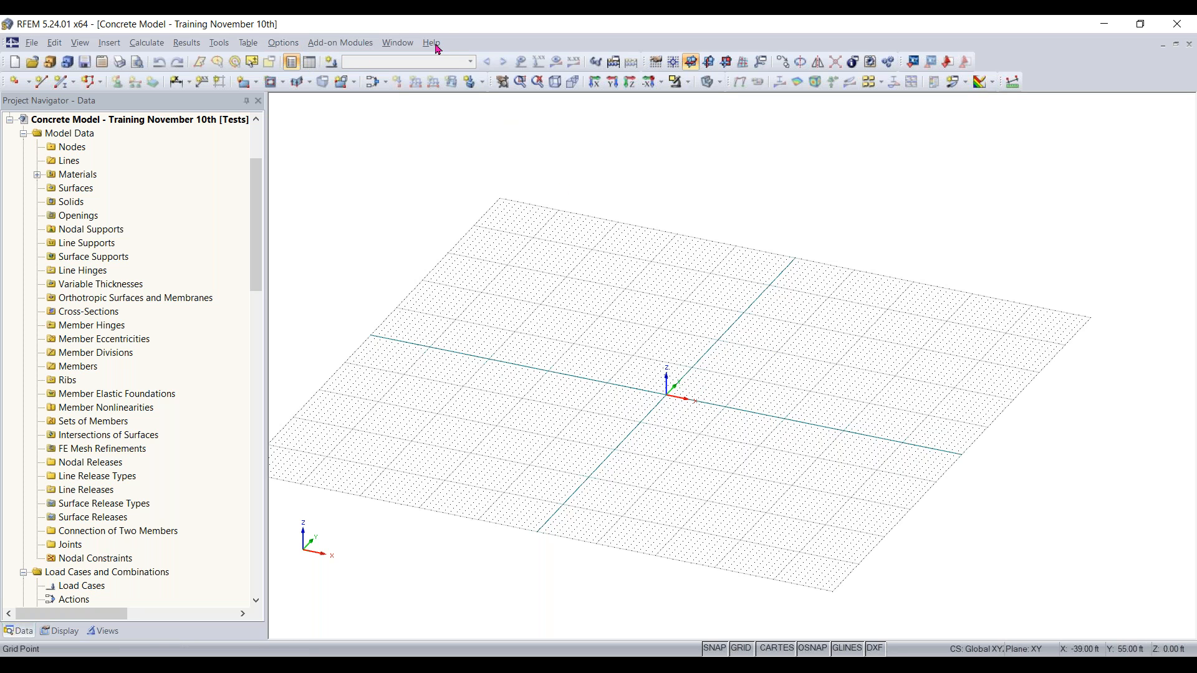
Step: Review the available unit profiles and the units and decimal places for model, loads and results without changing them
click(278, 49)
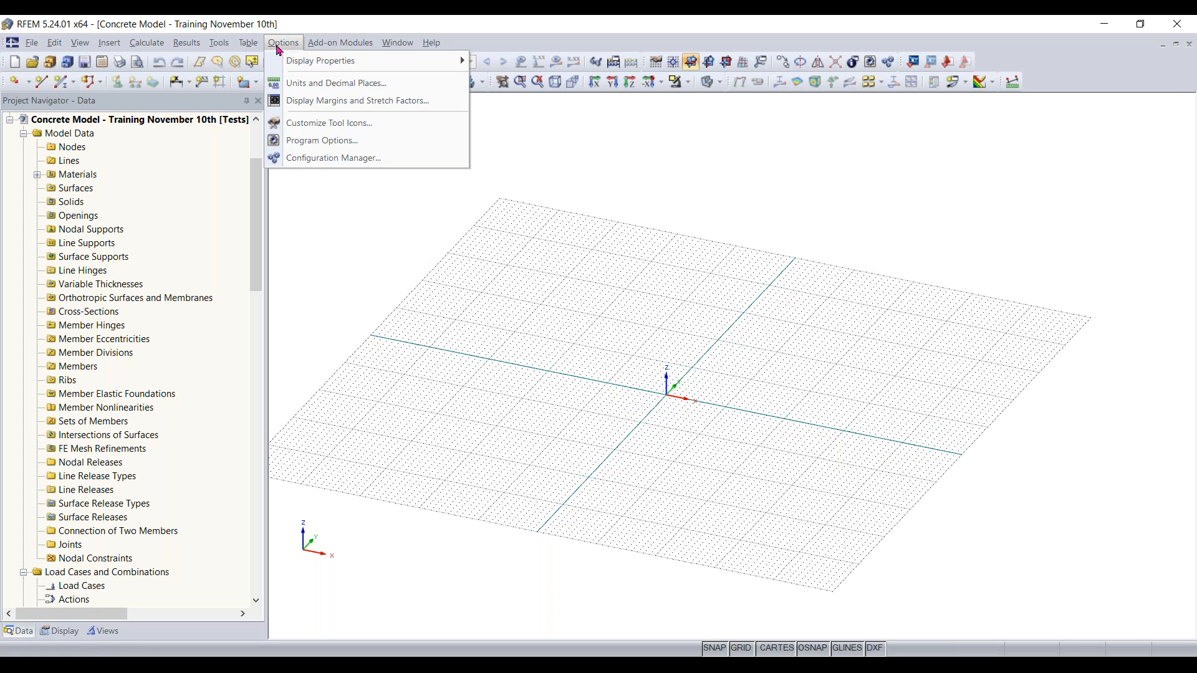
click(321, 83)
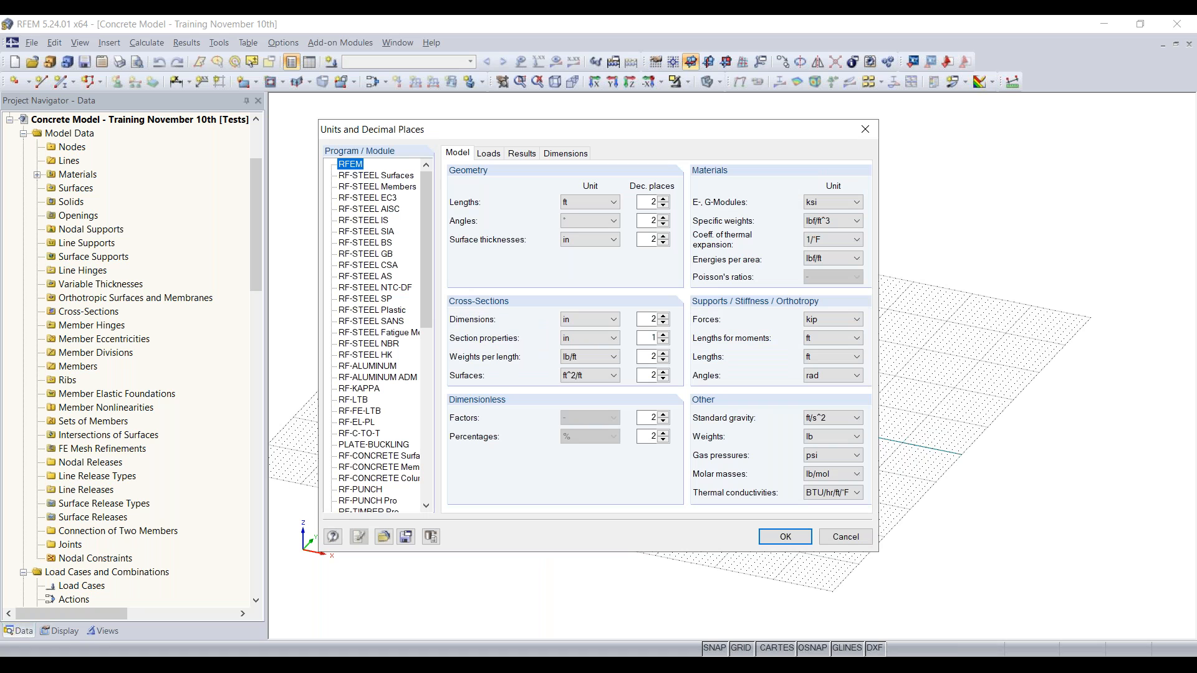
click(384, 537)
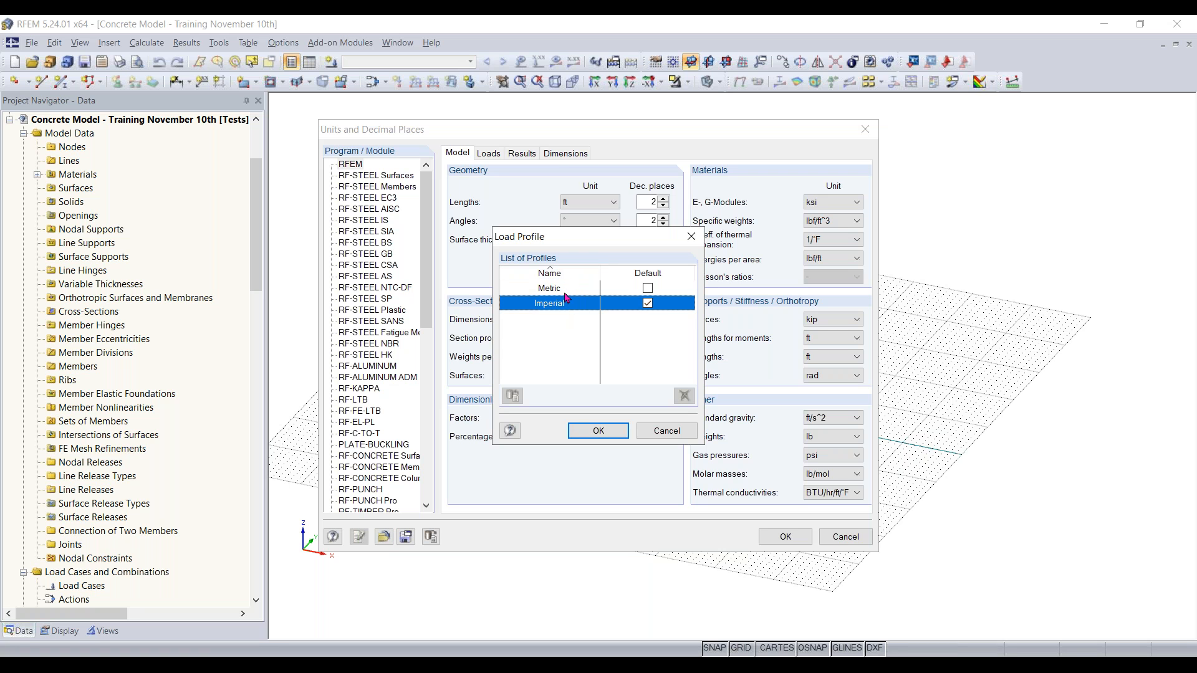
click(664, 430)
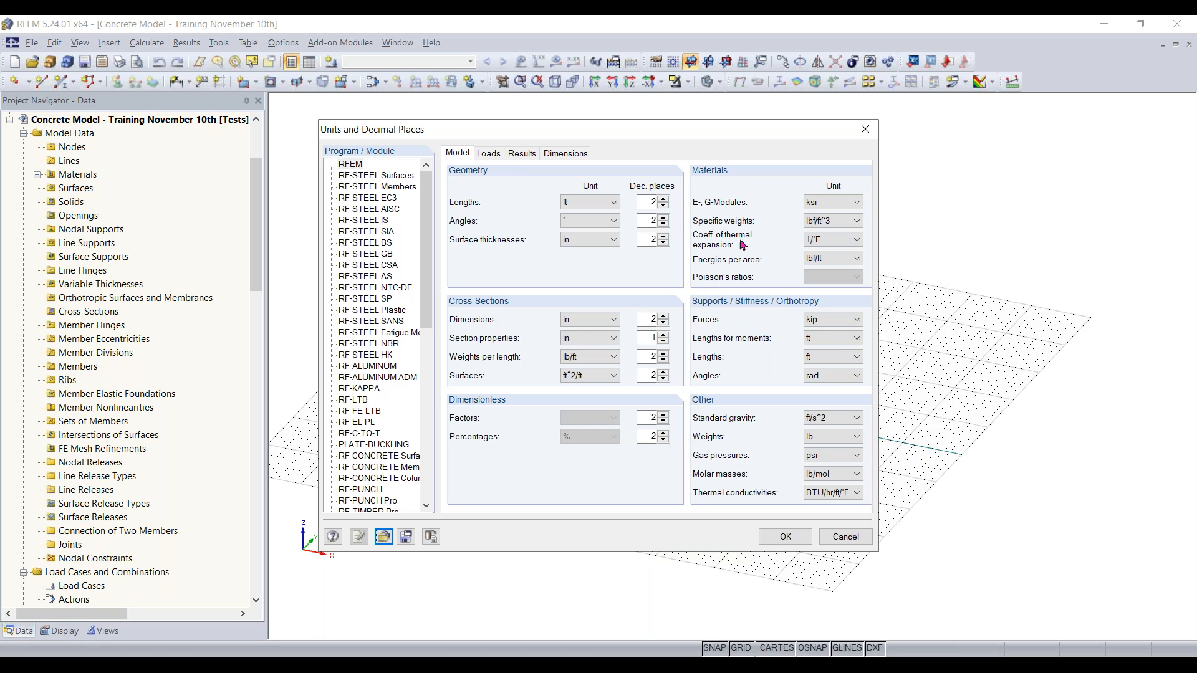
click(490, 153)
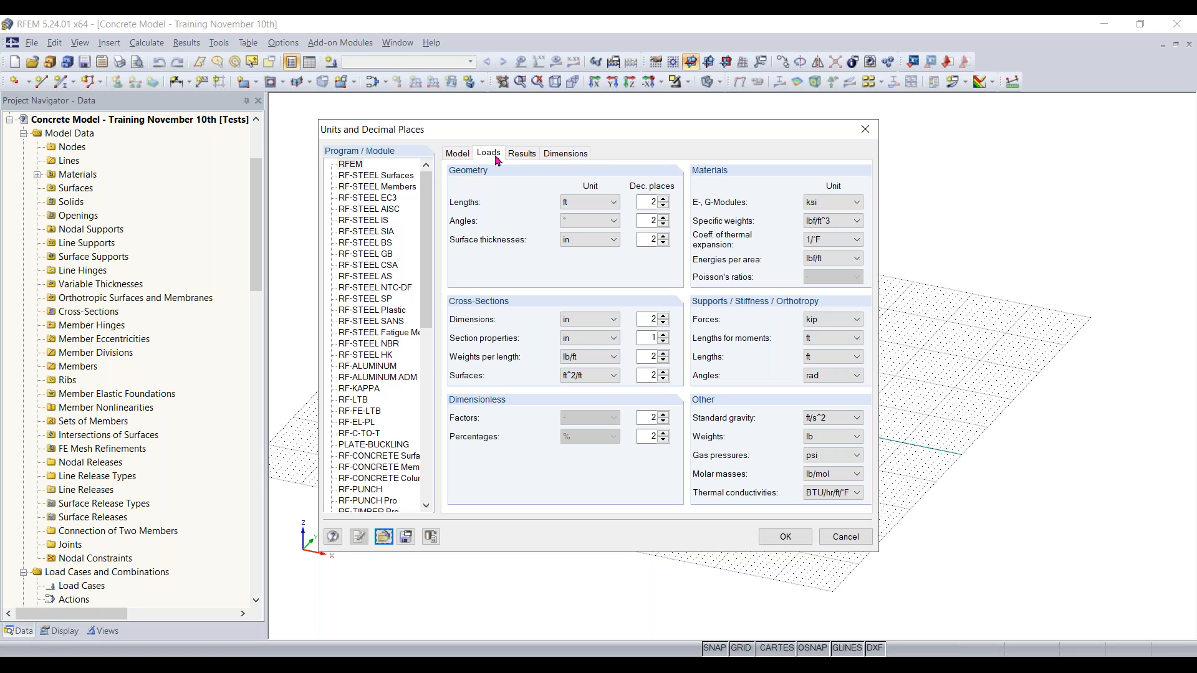
click(538, 159)
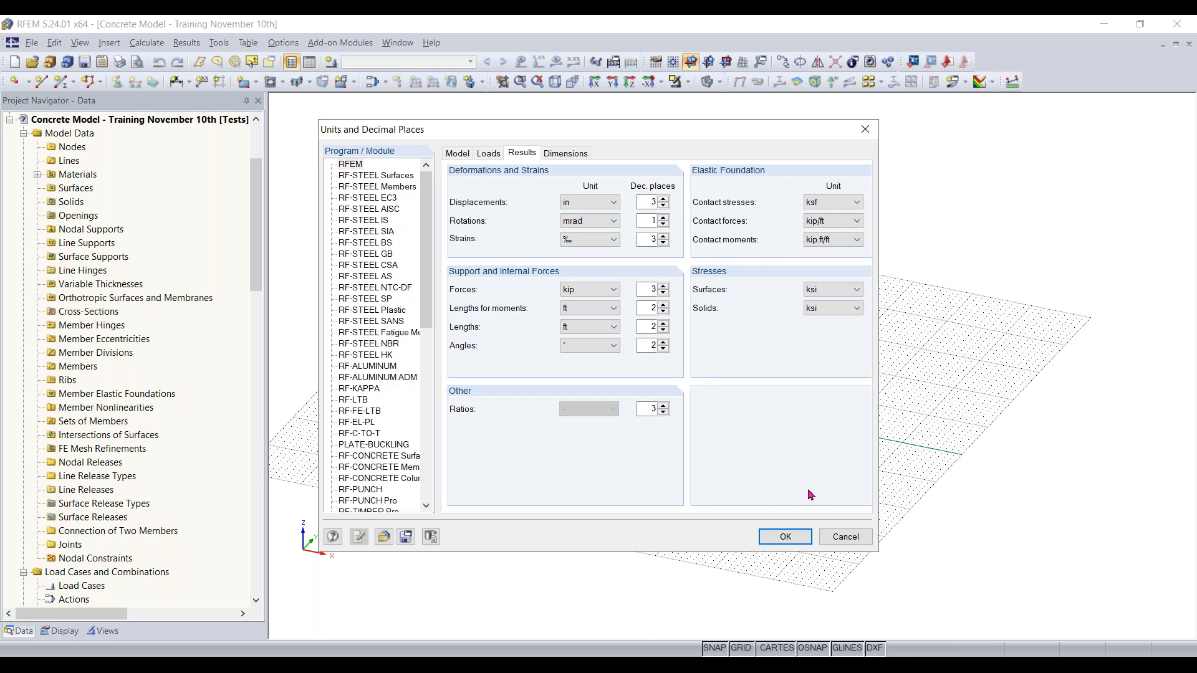
click(843, 537)
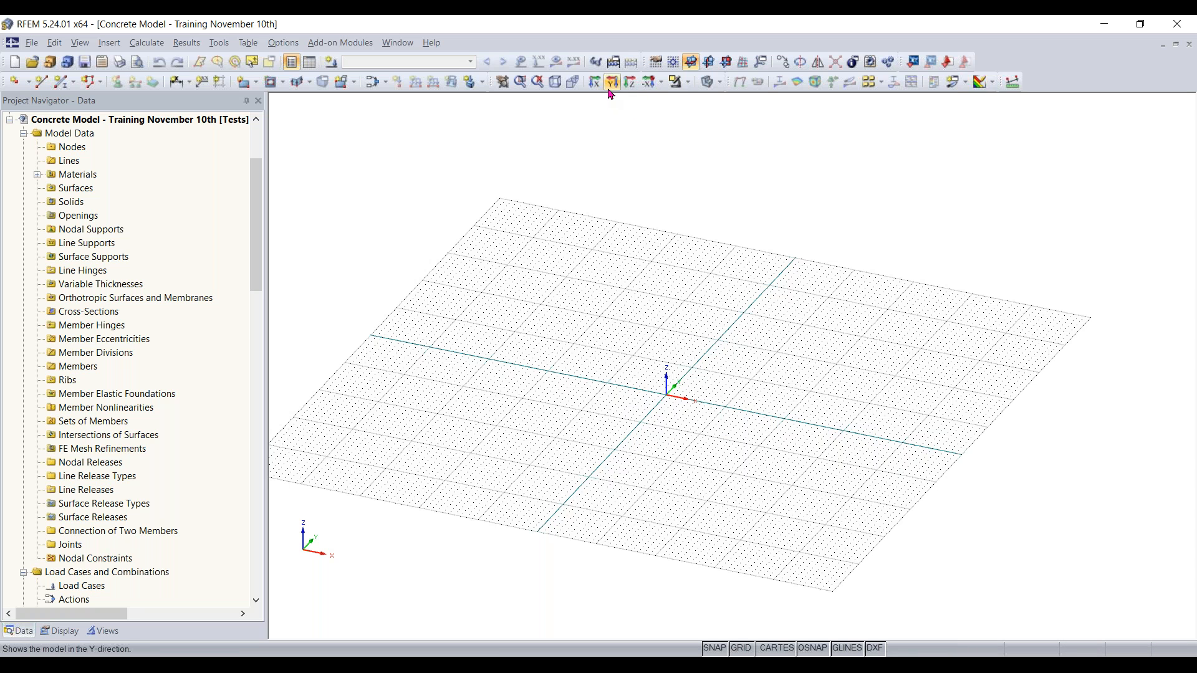
Step: Switch to a plan view of the work plane by looking in the reverse Z-direction
click(662, 83)
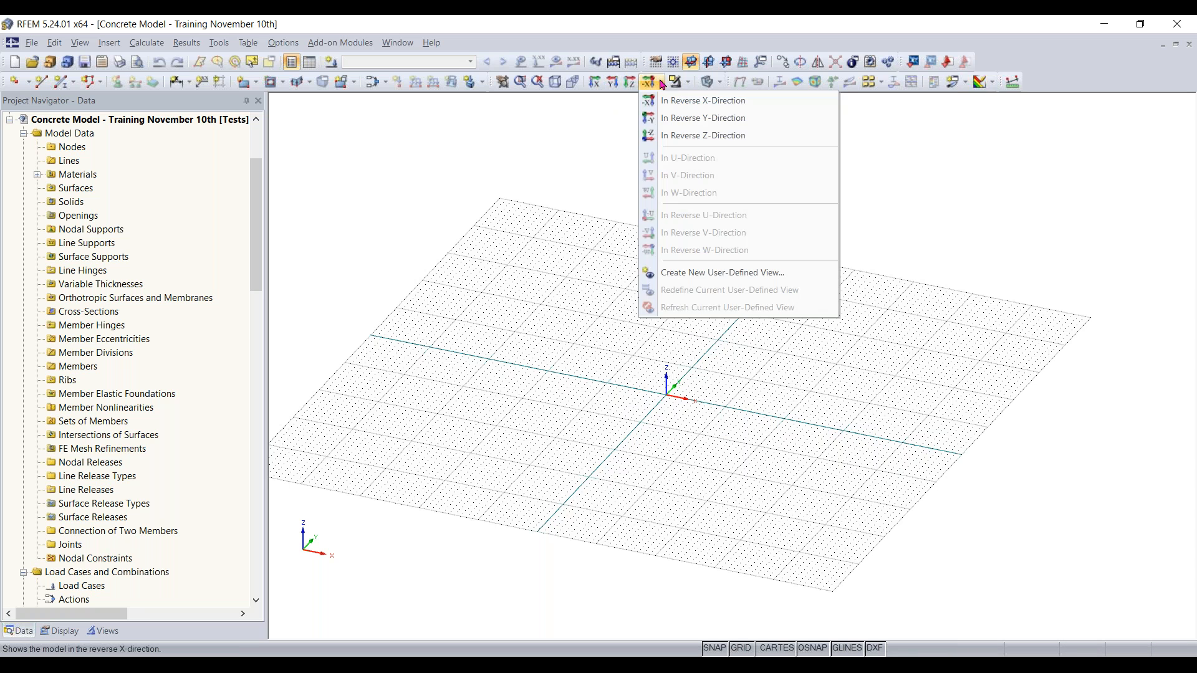
click(680, 137)
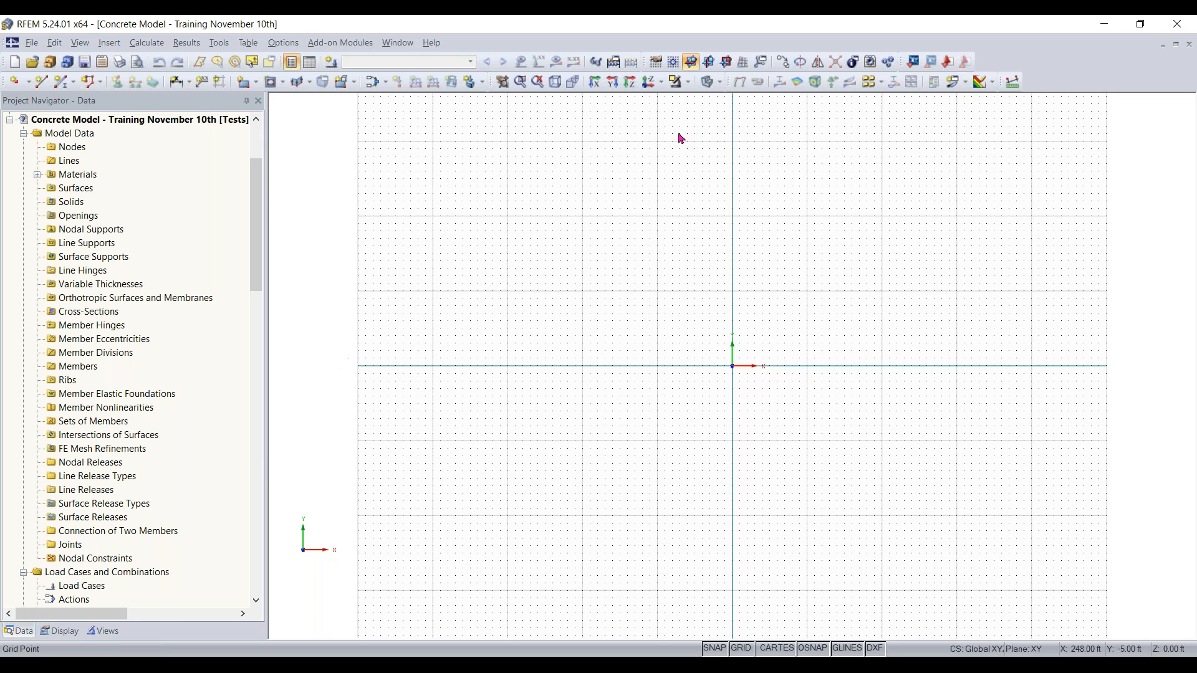
scroll(770, 277, down, 2)
middle_drag(765, 283, 715, 338)
scroll(708, 300, down, 2)
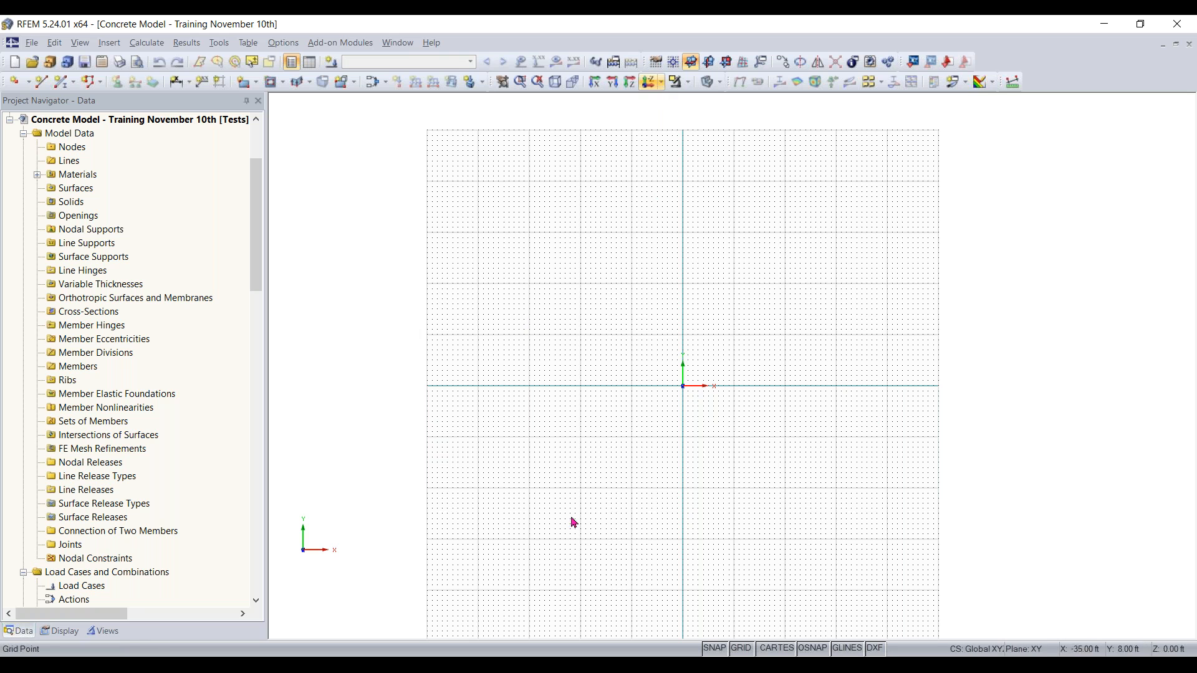
scroll(708, 430, up, 2)
middle_drag(748, 365, 627, 411)
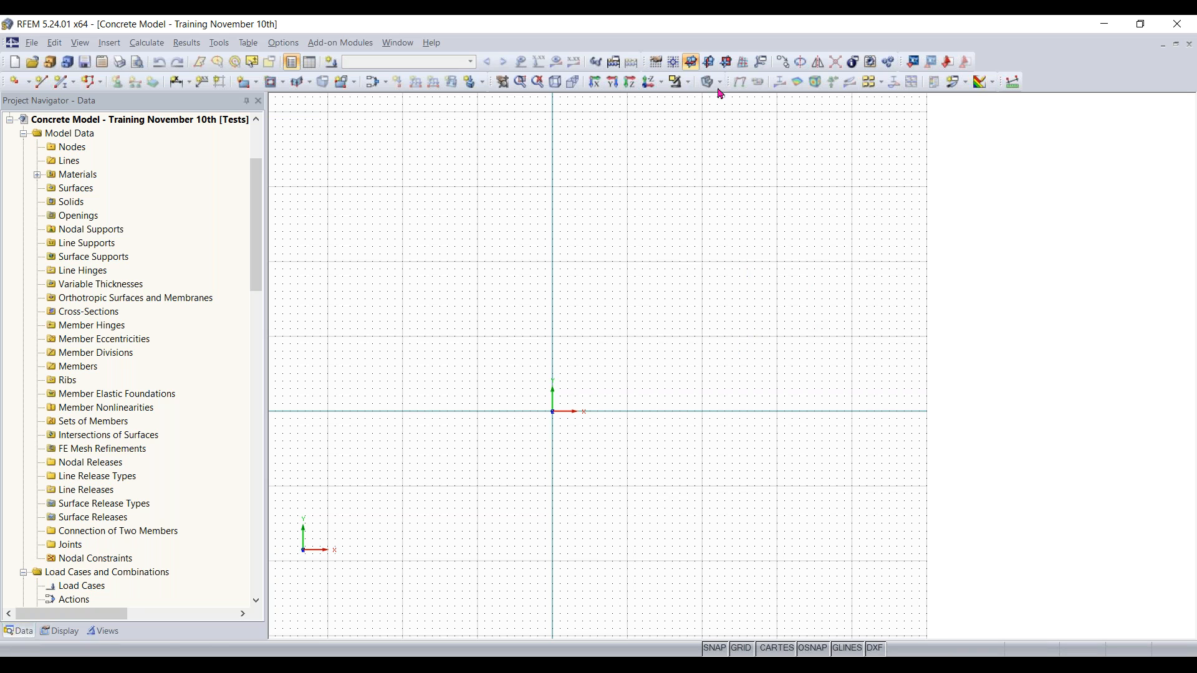
Step: Set the number of work plane grid points to adjust dynamically according to the size of the model
click(655, 63)
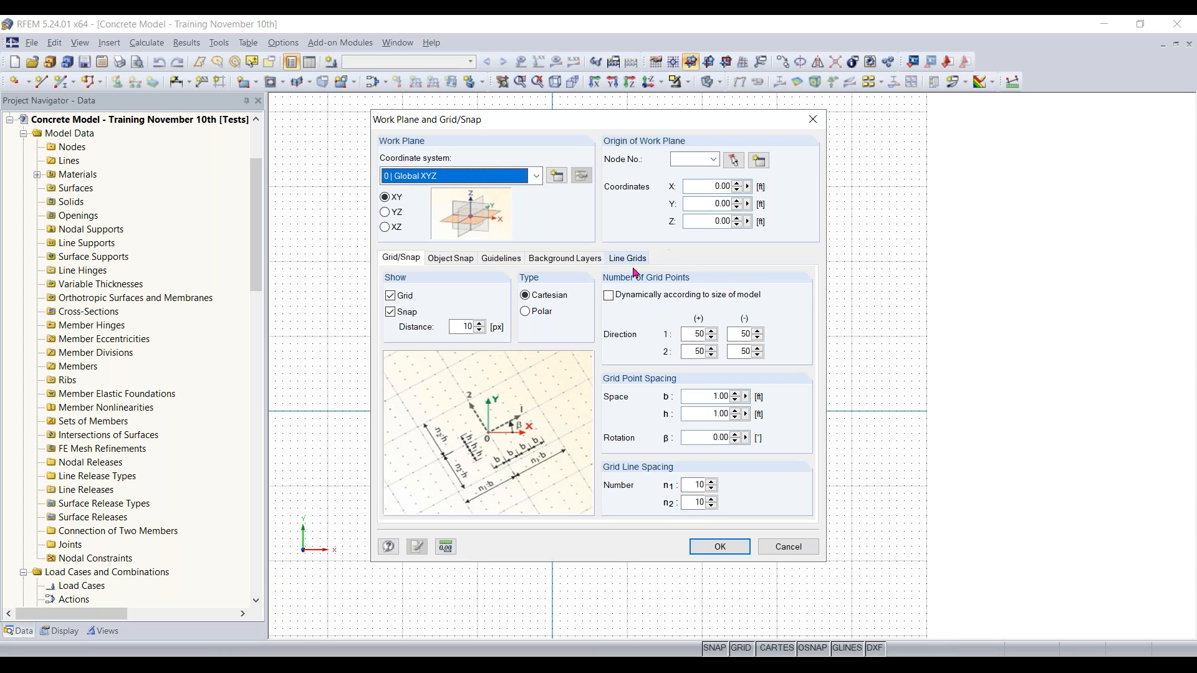
click(611, 296)
click(719, 547)
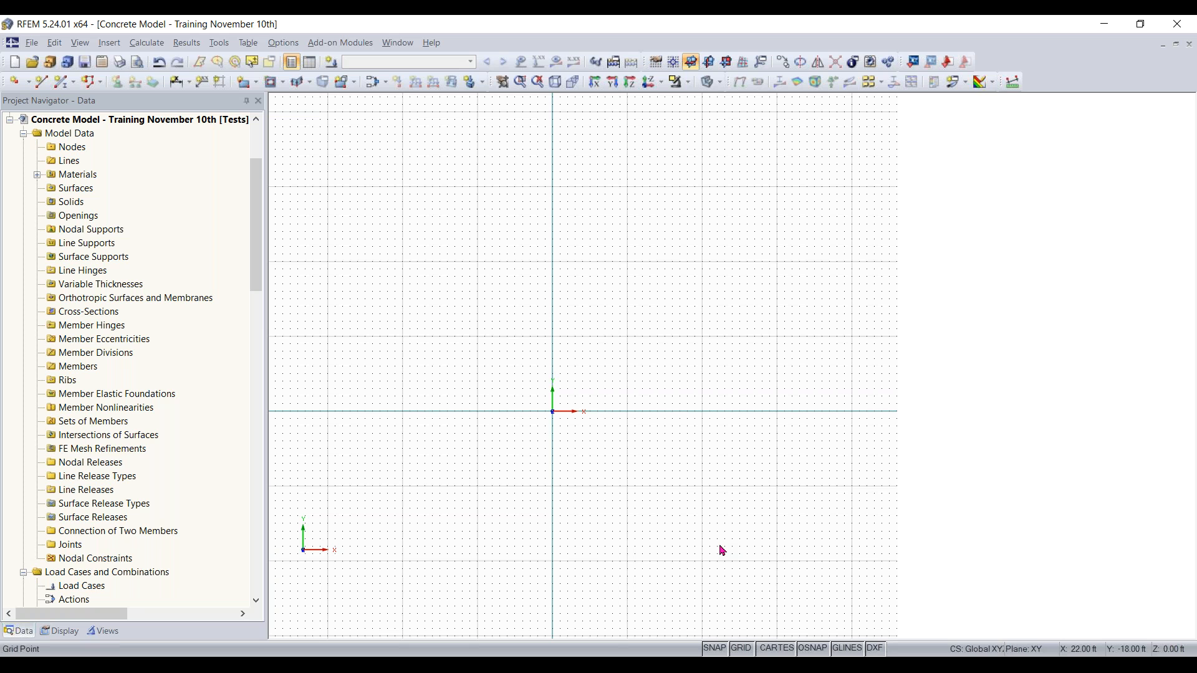
Step: Start a new rectangular surface and filter its material library to the Concrete group and Concrete category
click(245, 83)
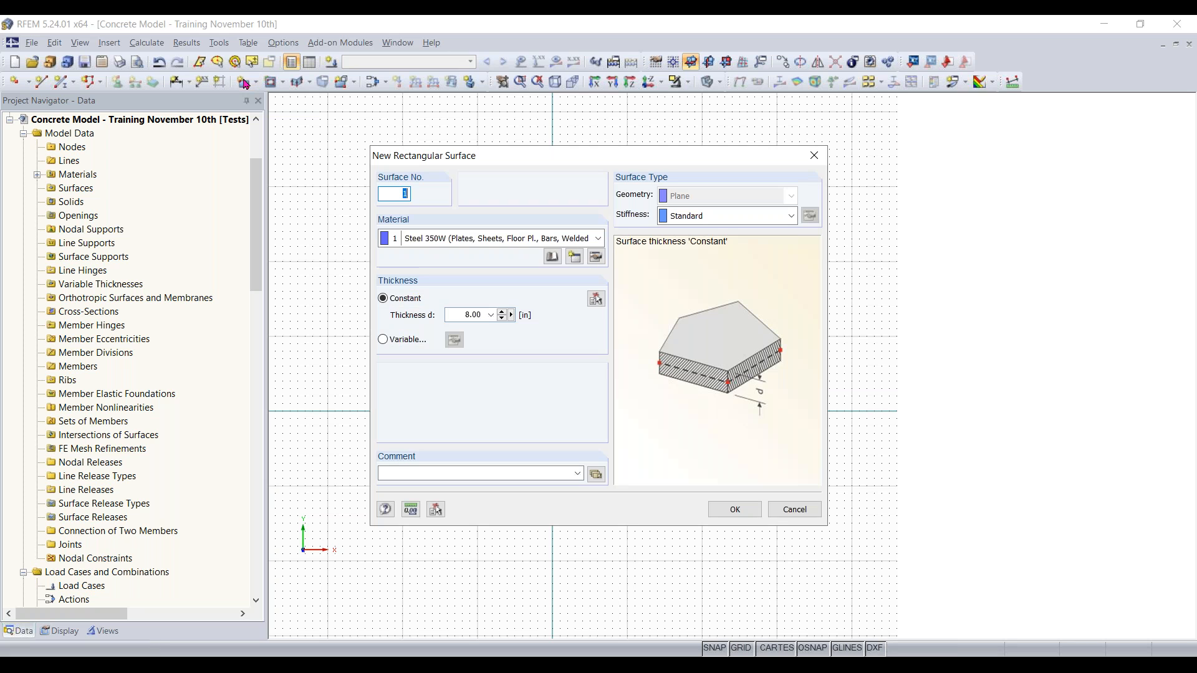
click(481, 238)
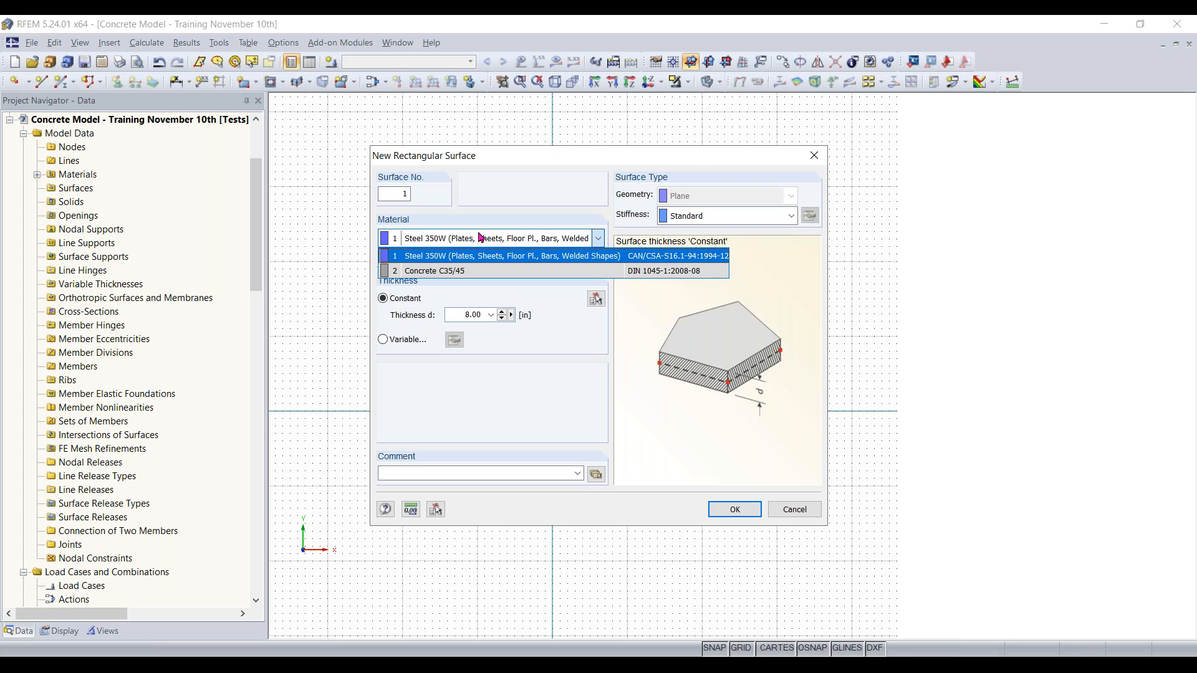
click(483, 237)
click(552, 258)
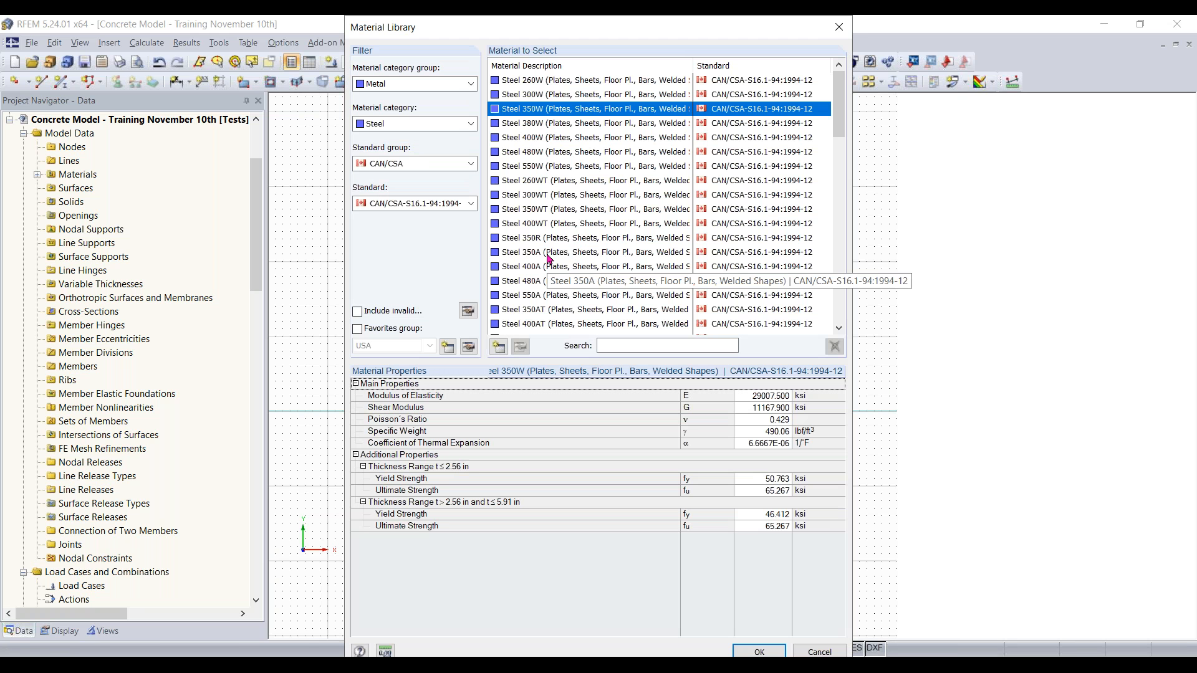
click(409, 84)
click(403, 108)
click(404, 123)
click(399, 144)
Step: Filter the materials to the ACI 318-19 standard and assign Concrete f'c = 4000 psi to the surface
click(416, 163)
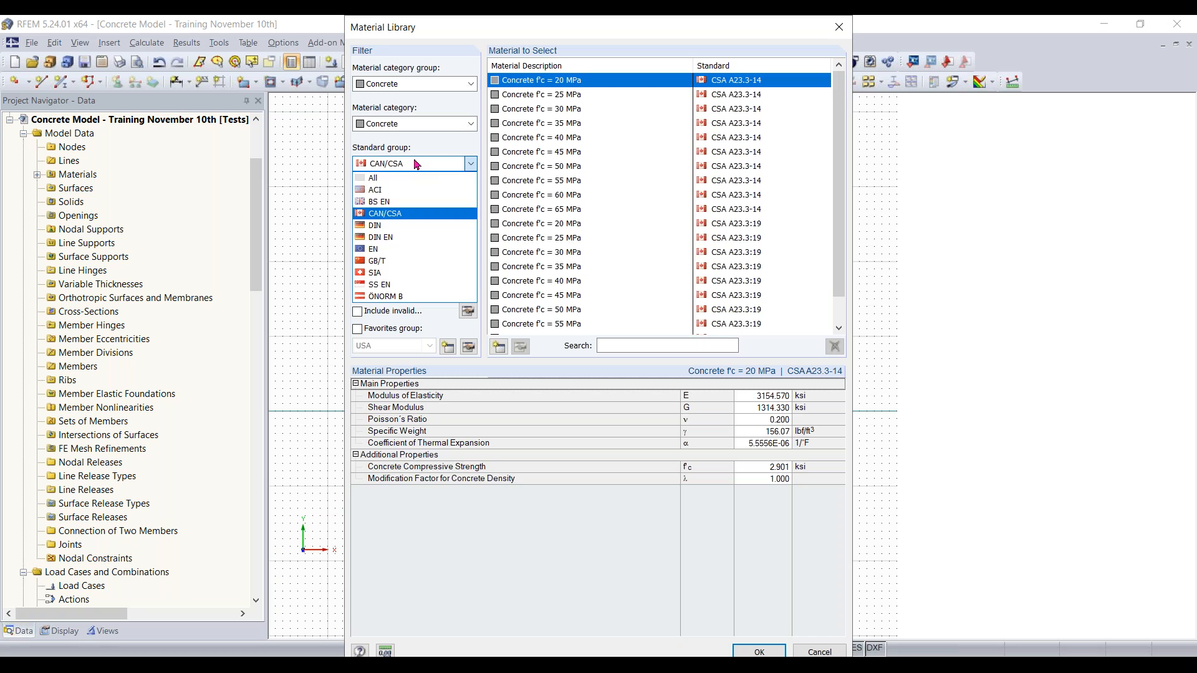
click(377, 189)
click(399, 203)
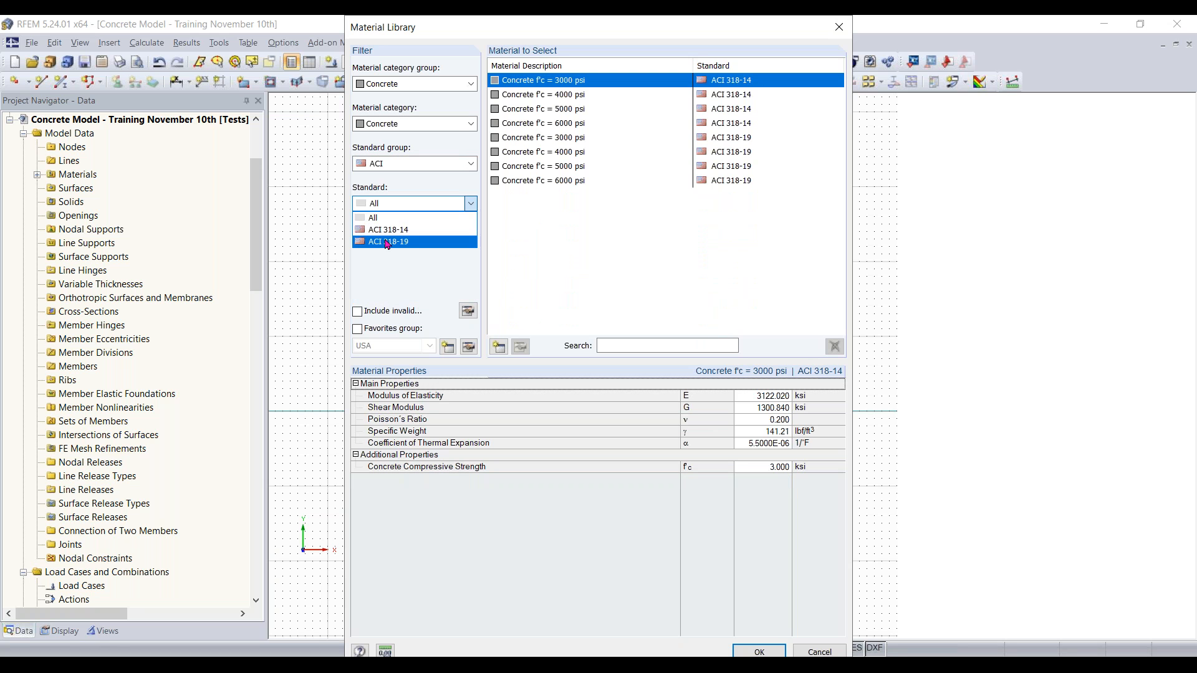
click(387, 242)
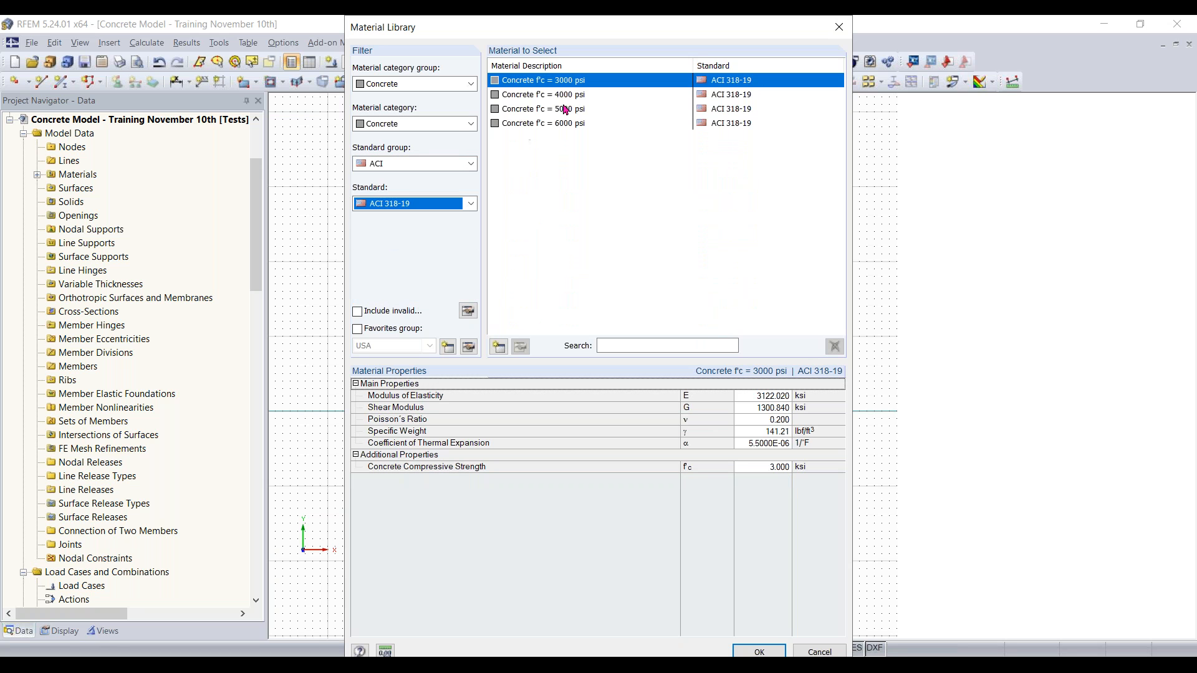
click(758, 650)
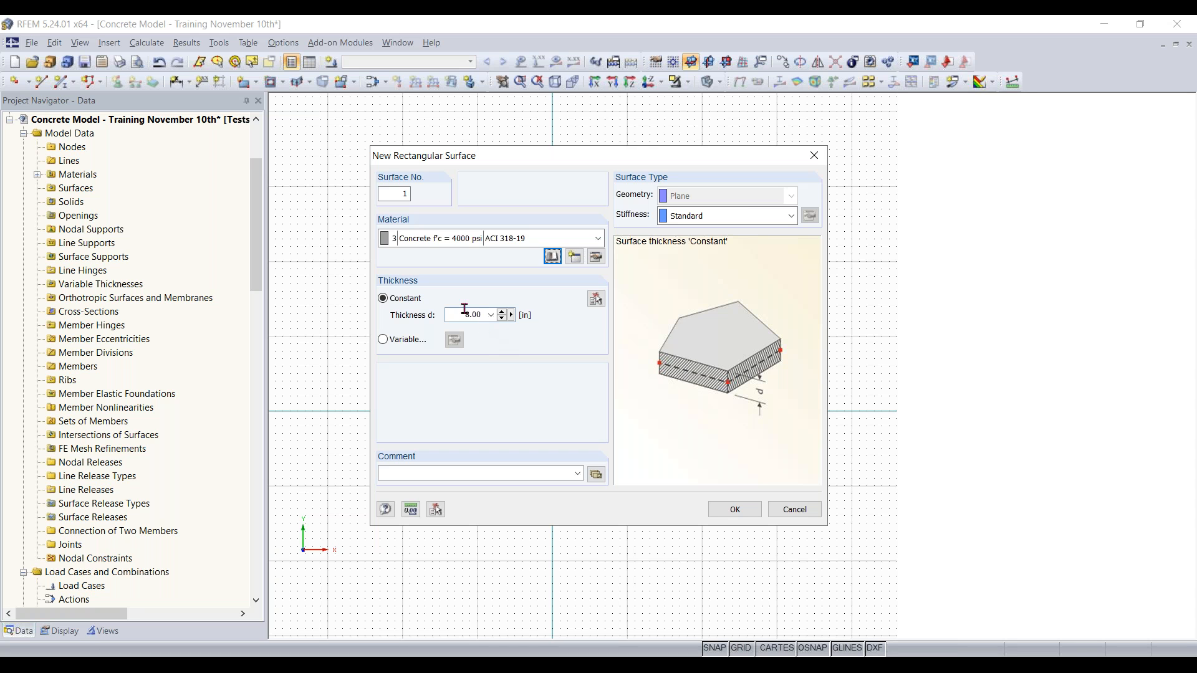
Step: Accept the constant 8 in thickness and draw the rectangular surface from the origin to X 46 ft, Y 40 ft
click(733, 510)
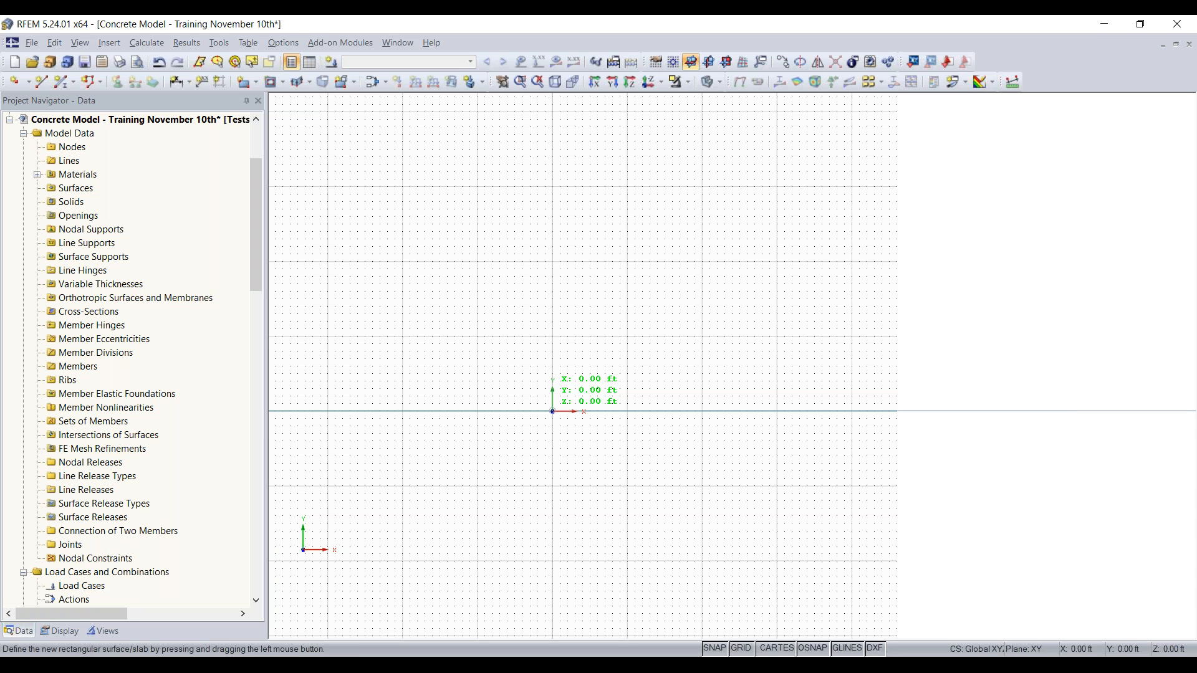
click(552, 411)
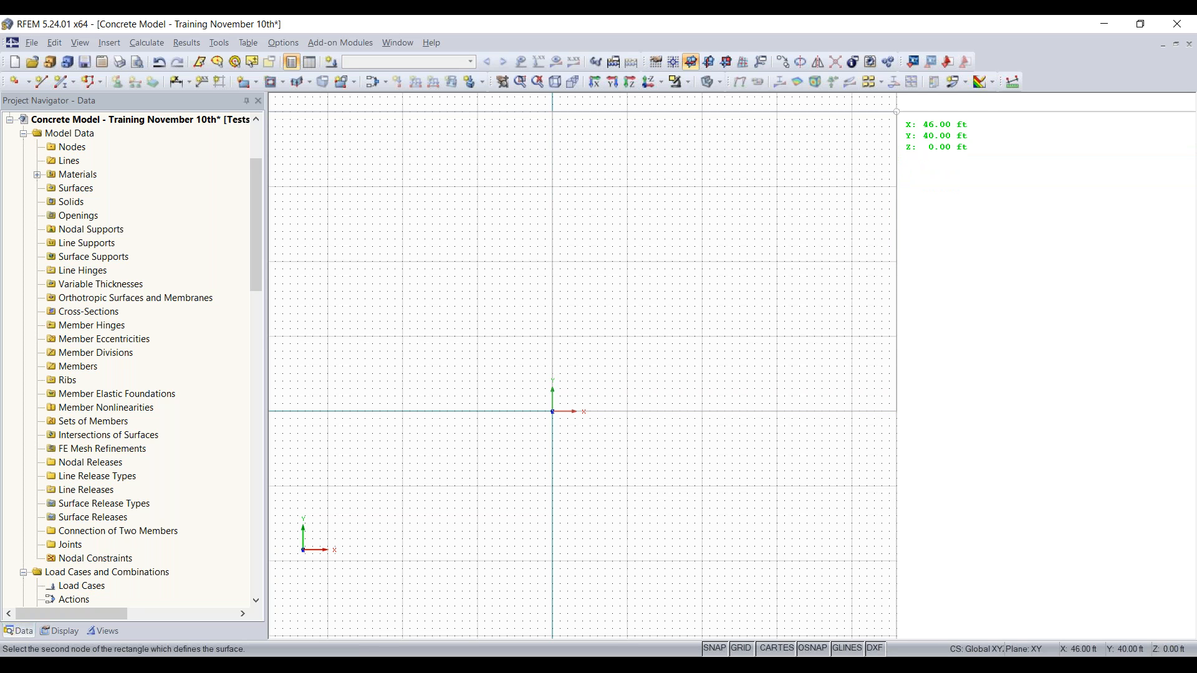
click(897, 111)
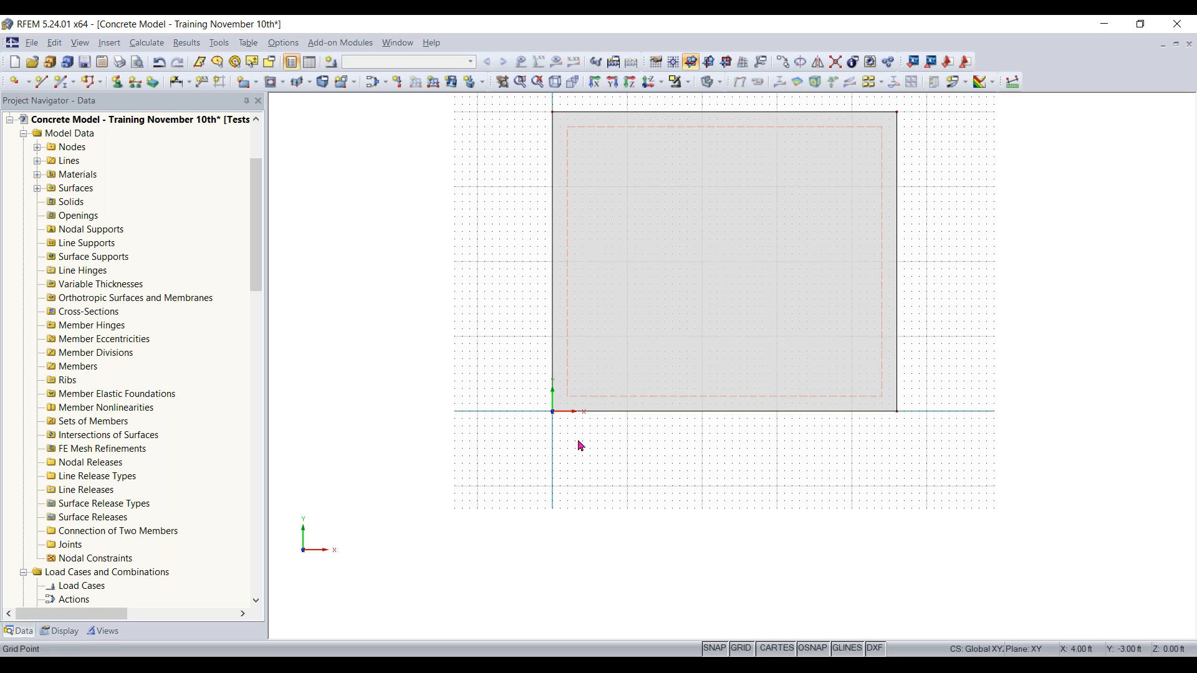
Step: Copy the slab's corner node at the origin once, offset 2 ft in X and 2 ft in Y
ctrl+middle_drag(635, 455, 592, 481)
scroll(592, 482, up, 5)
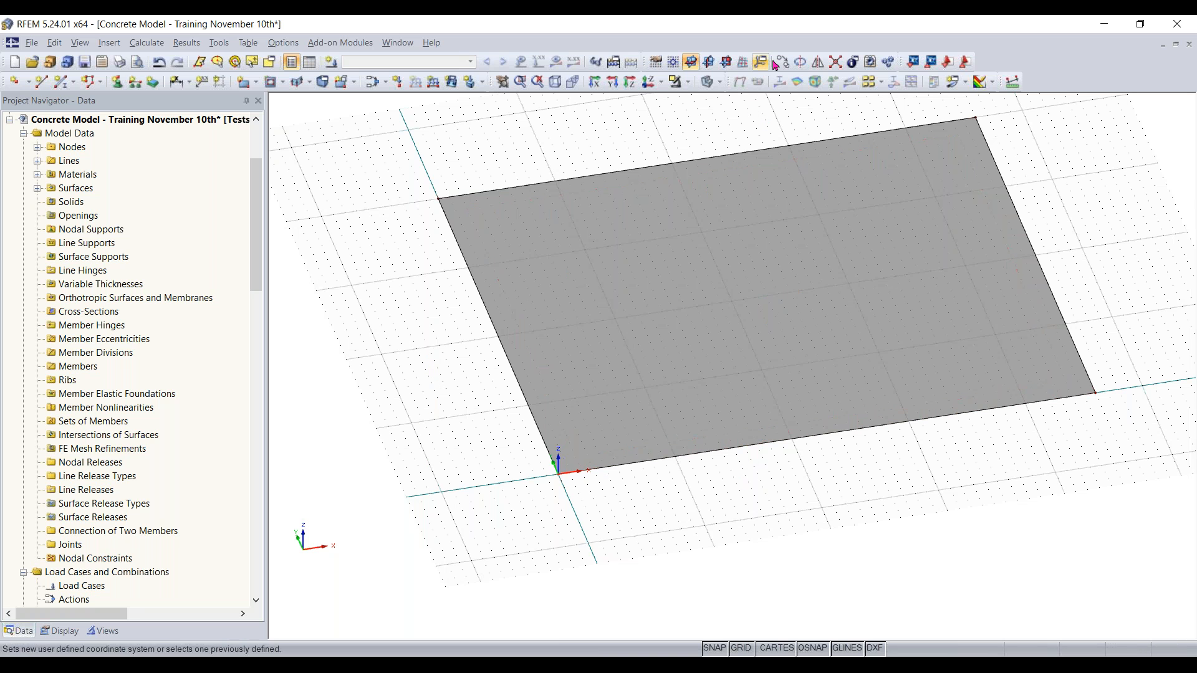
right_click(558, 284)
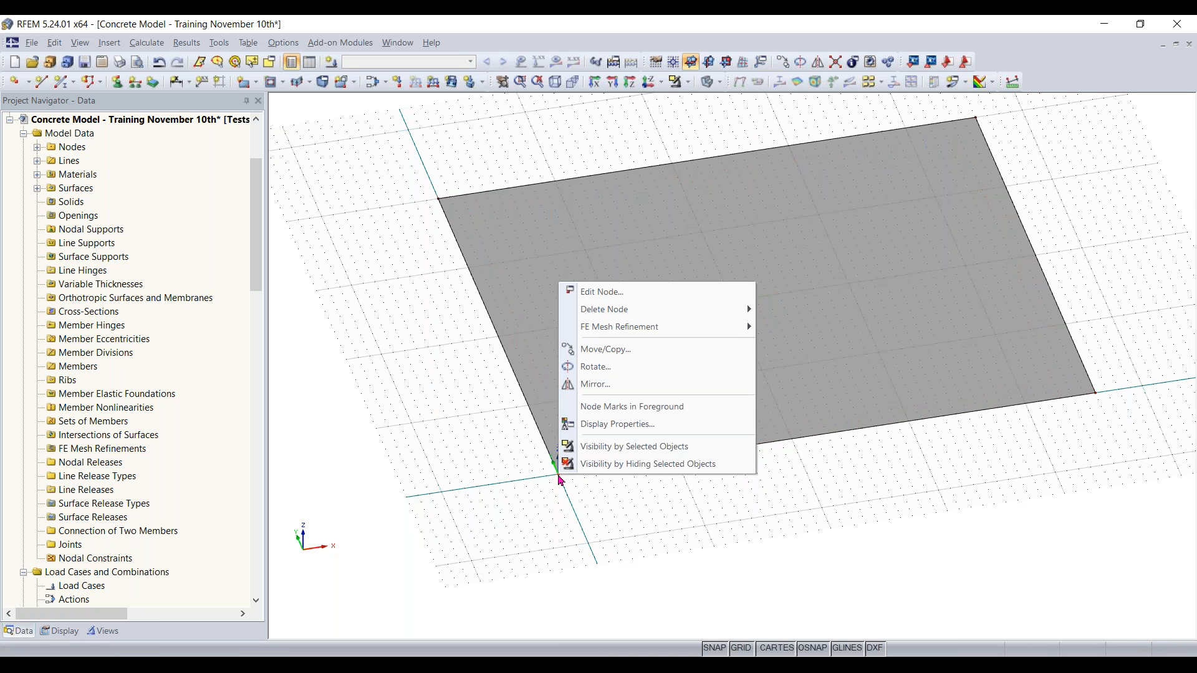
click(614, 351)
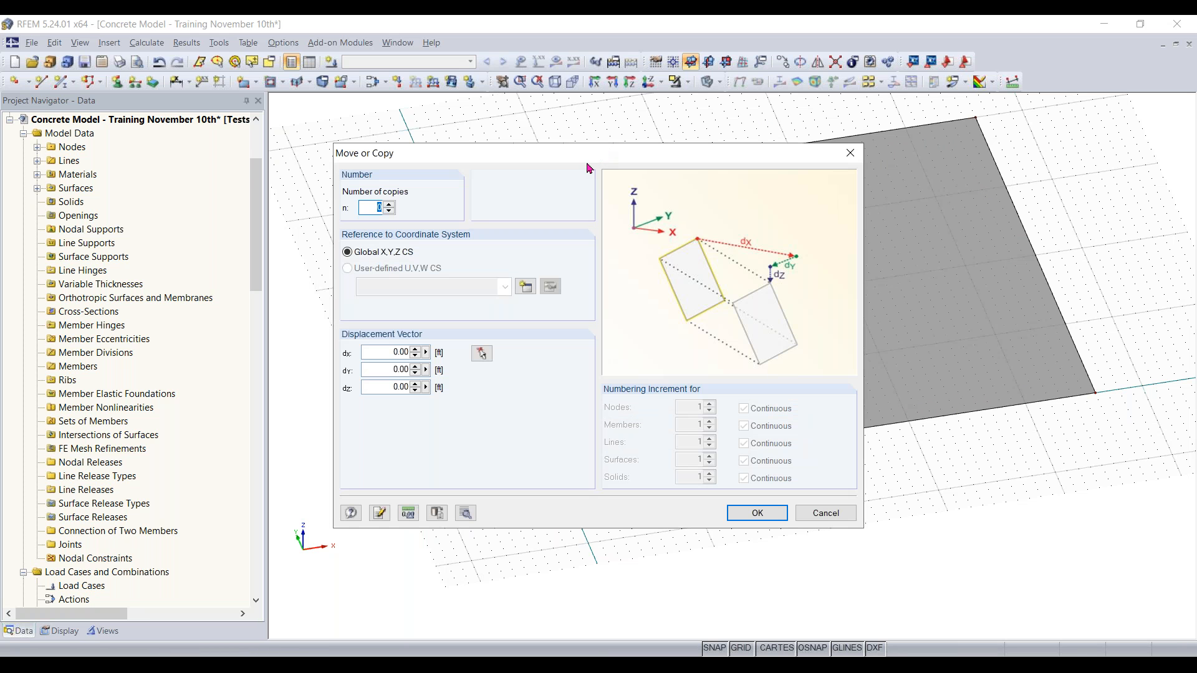
click(387, 206)
double_click(387, 353)
text(2)
key(Tab)
text(2)
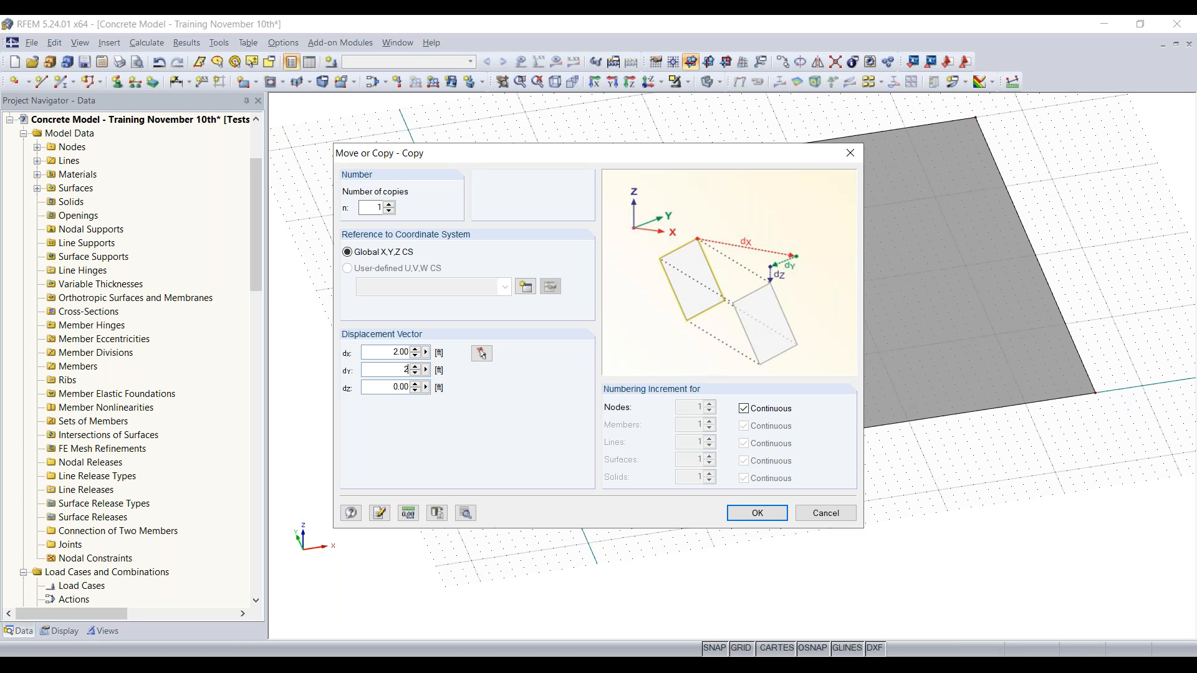
click(776, 514)
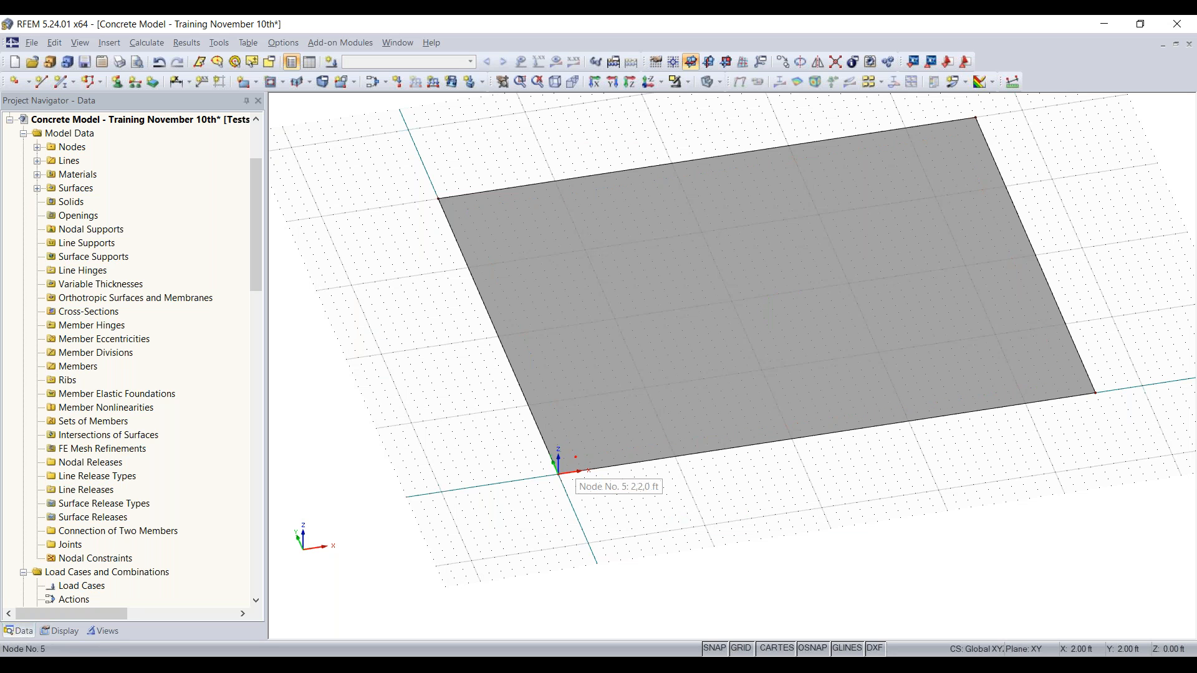
Step: Copy the node at X 2 ft, Y 2 ft twice at 16 ft spacing in the X direction
right_click(576, 461)
click(629, 524)
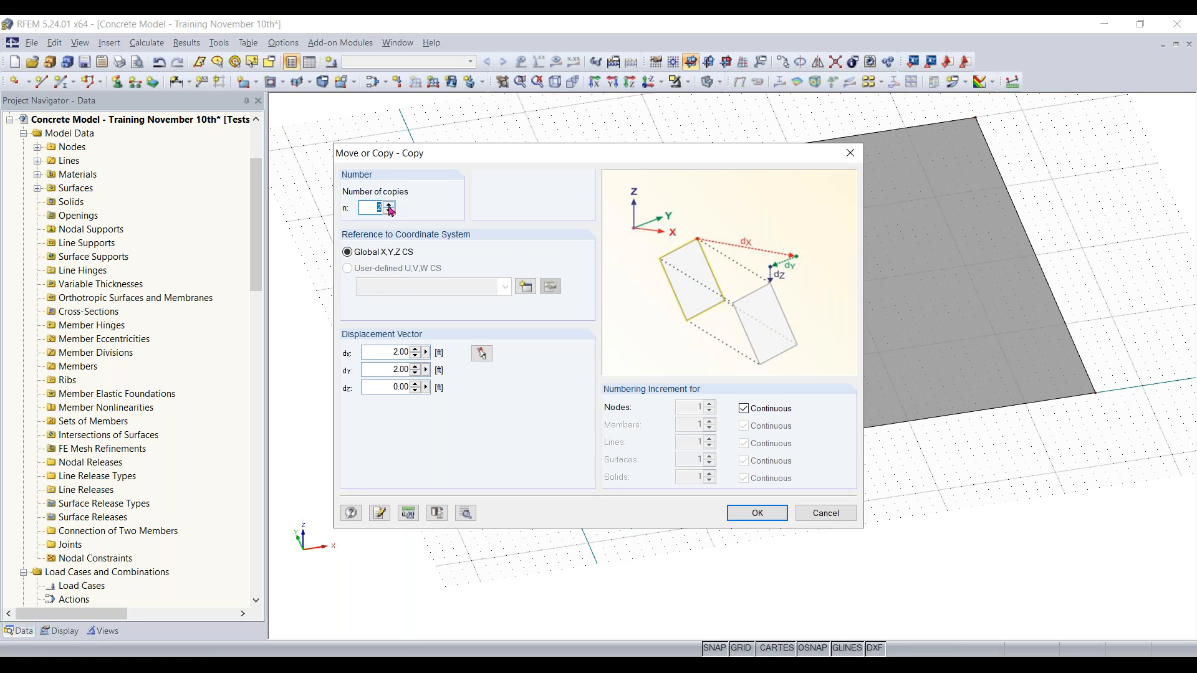
double_click(394, 368)
text(0)
double_click(376, 352)
text(16)
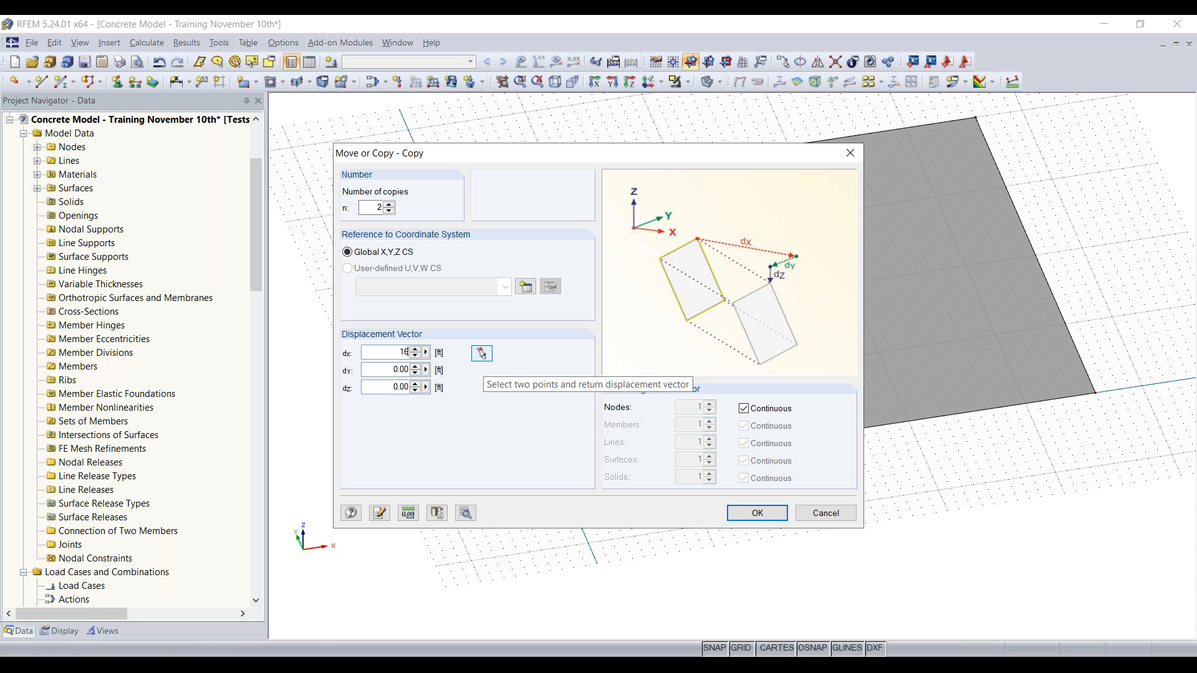
click(757, 513)
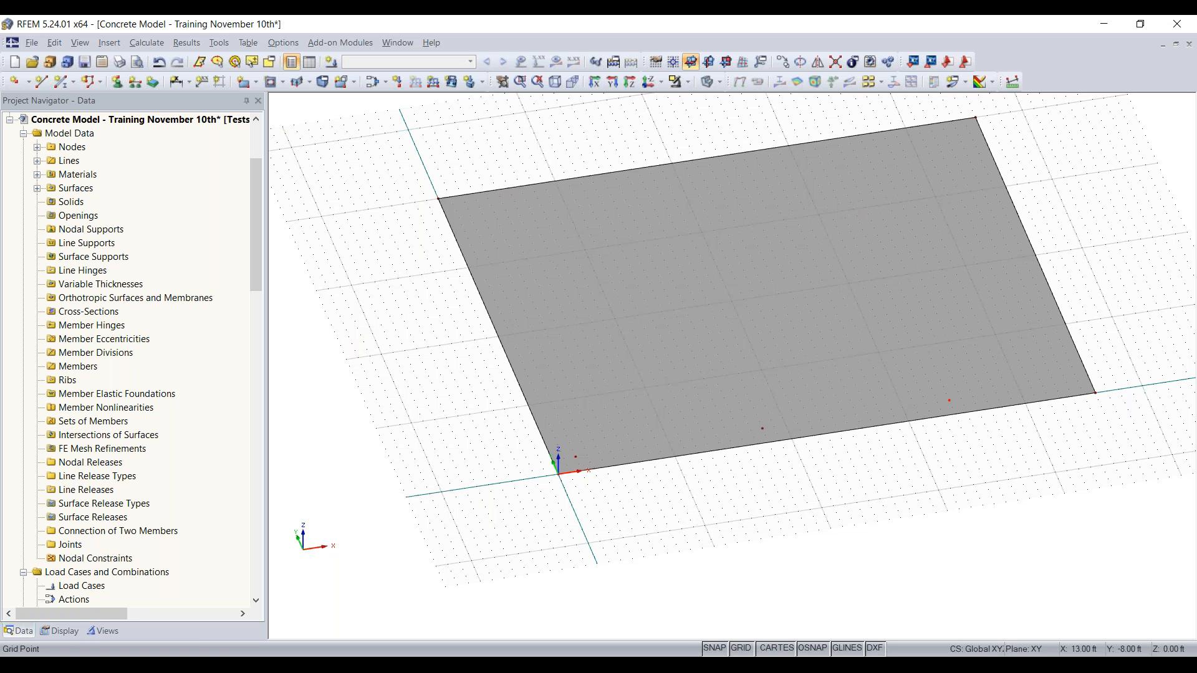
shift+middle_drag(1041, 461, 714, 465)
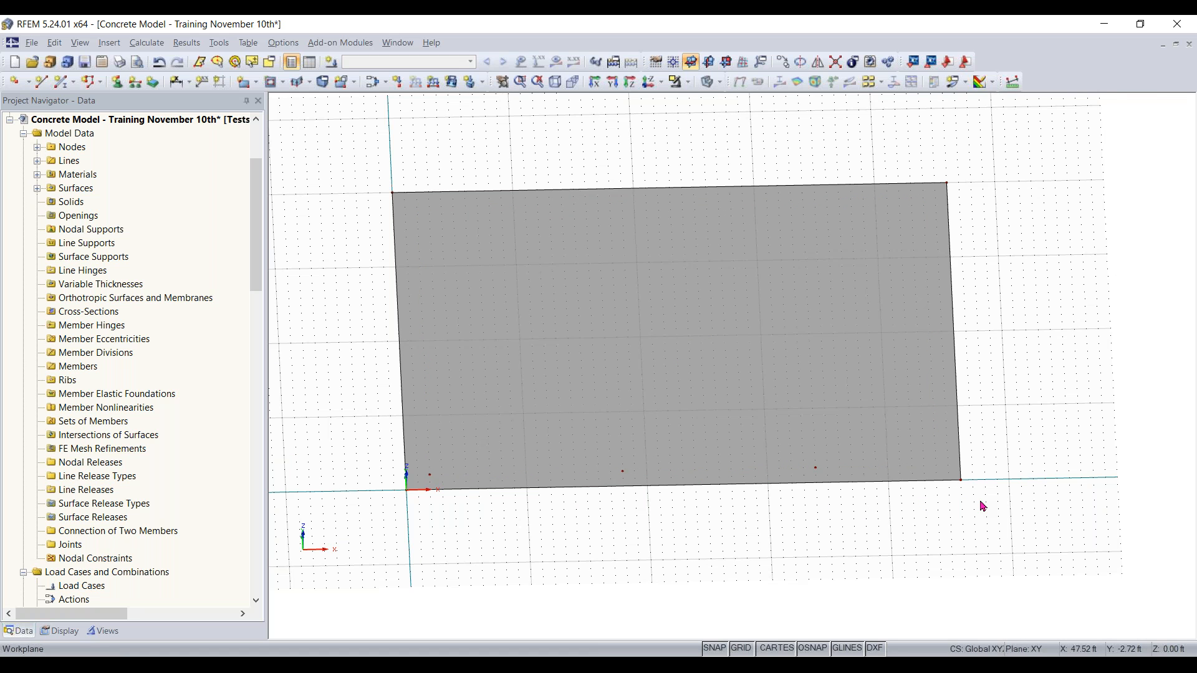
right_click(816, 475)
click(848, 354)
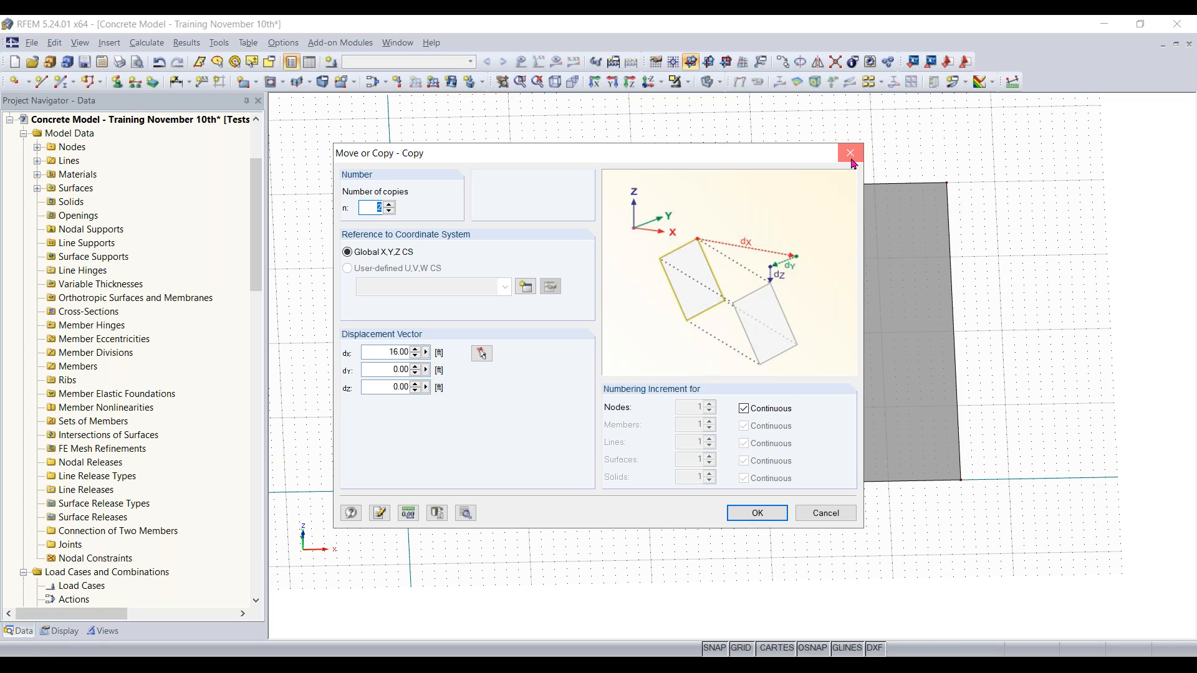
click(850, 153)
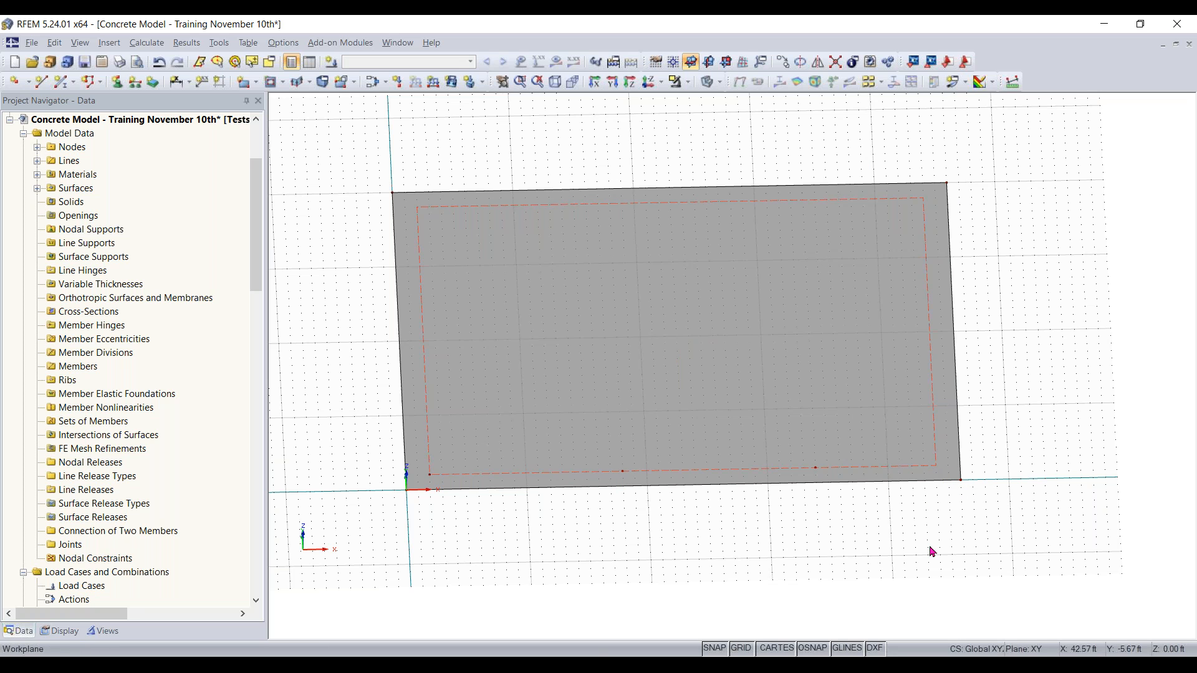
Step: Place a single node inside the slab near its far X corner, at X 44 ft, Y 2 ft
click(936, 466)
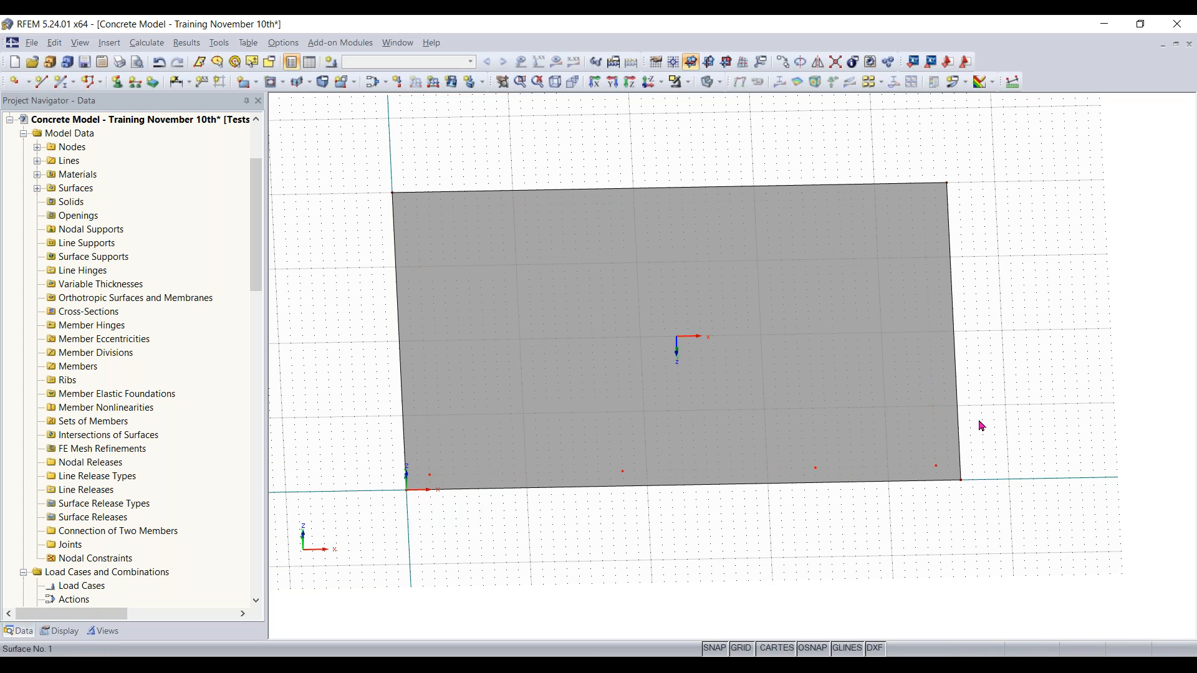
Step: Copy the row of four inner nodes once, offset 0 ft in X and 16 ft in Y
middle_drag(1095, 329, 1095, 336)
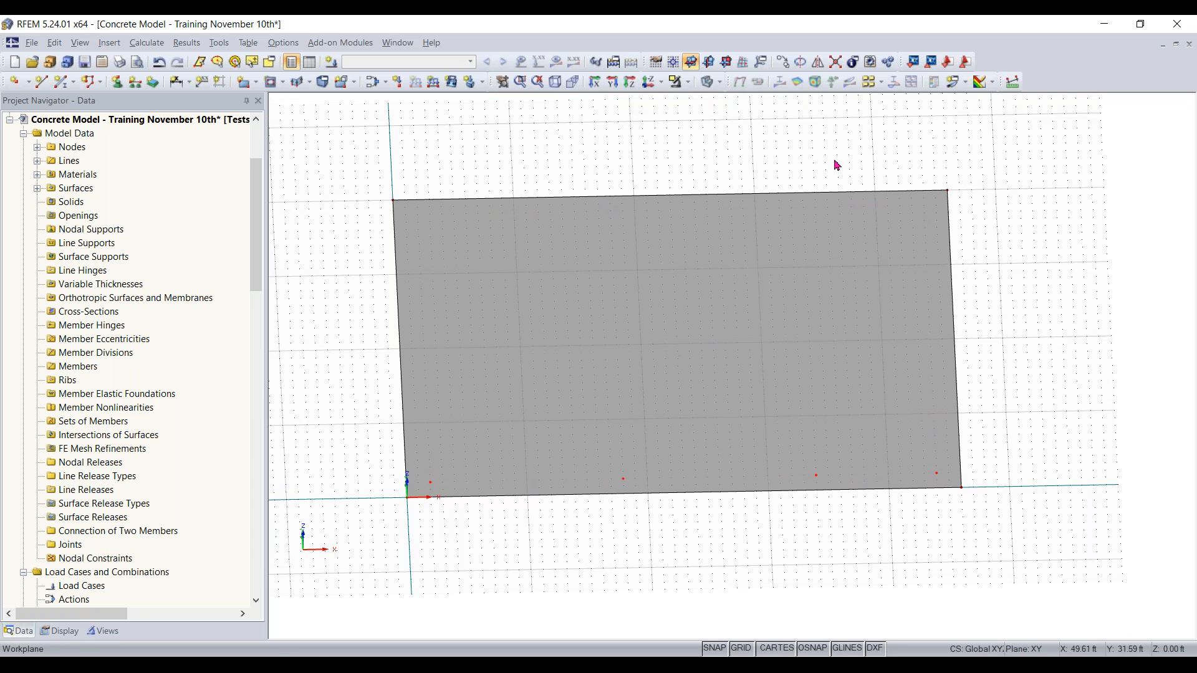
click(783, 63)
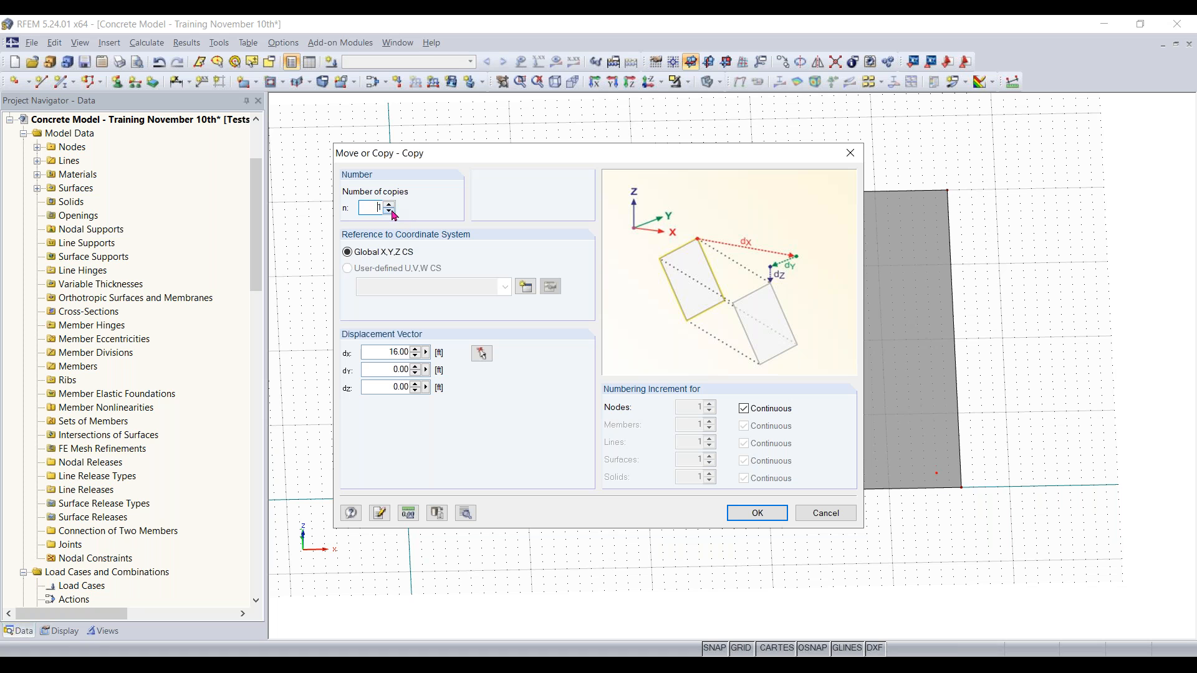
double_click(390, 352)
text(0)
key(Tab)
text(16)
key(Return)
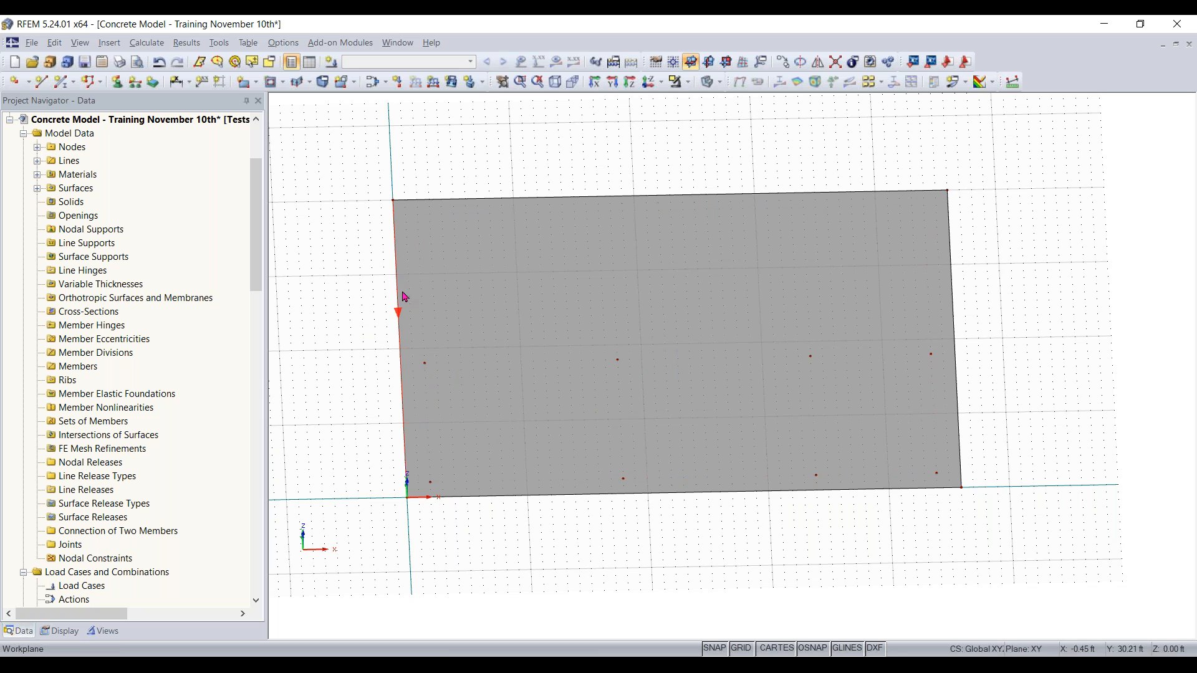
Step: Turn on the object numbering for the nodes, lines and surface of the model
right_click(321, 355)
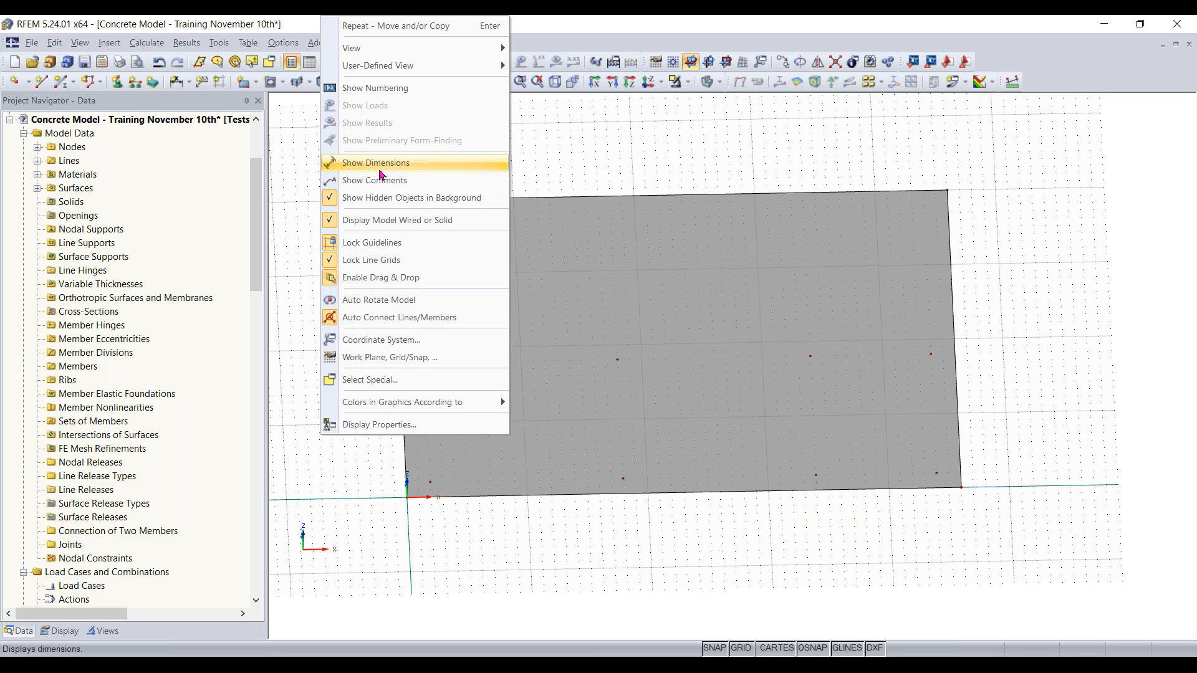
click(380, 88)
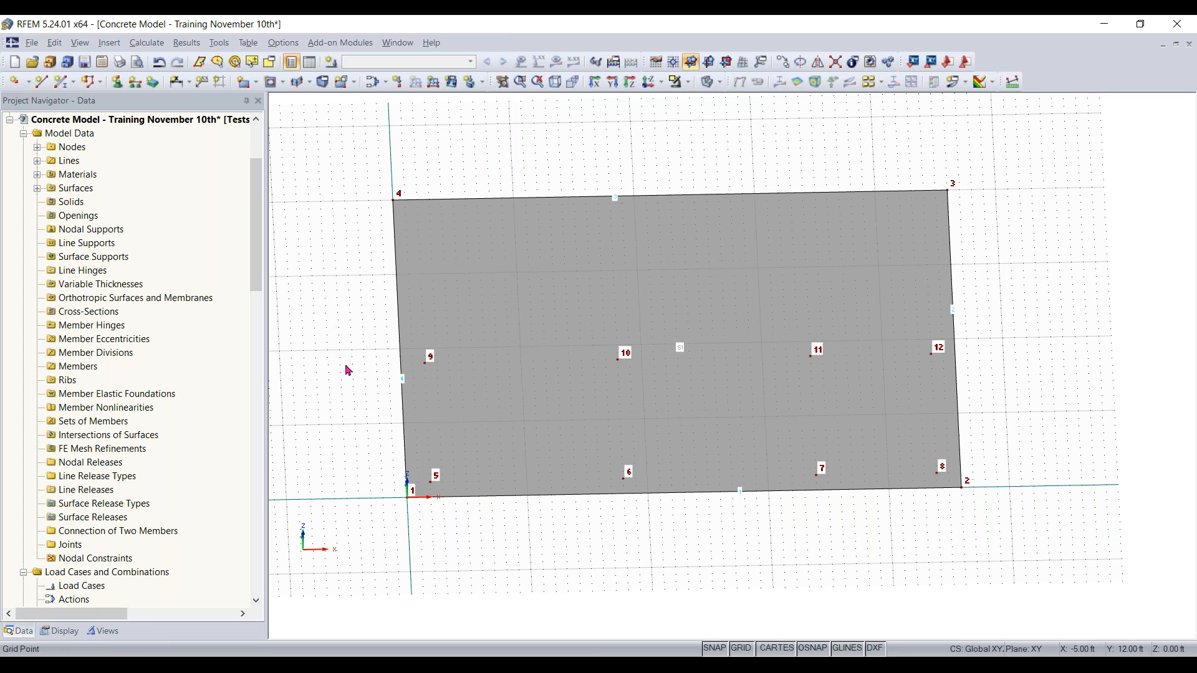
ctrl+middle_drag(360, 328, 341, 393)
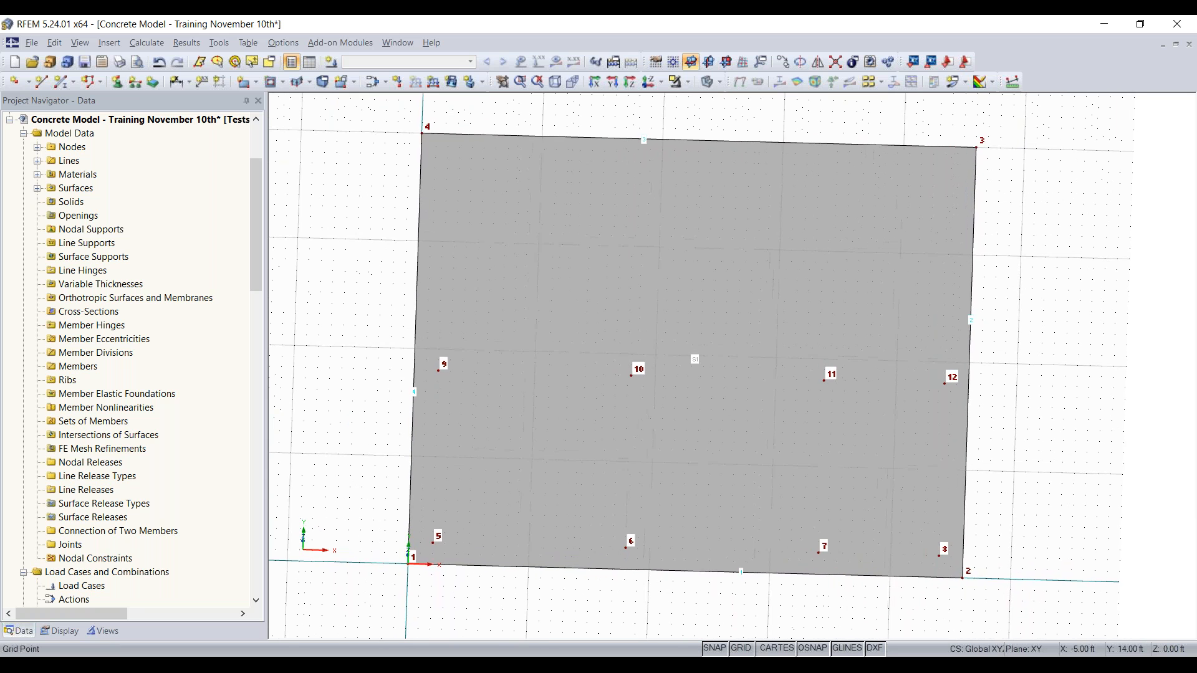
scroll(344, 394, up, 1)
scroll(530, 370, down, 1)
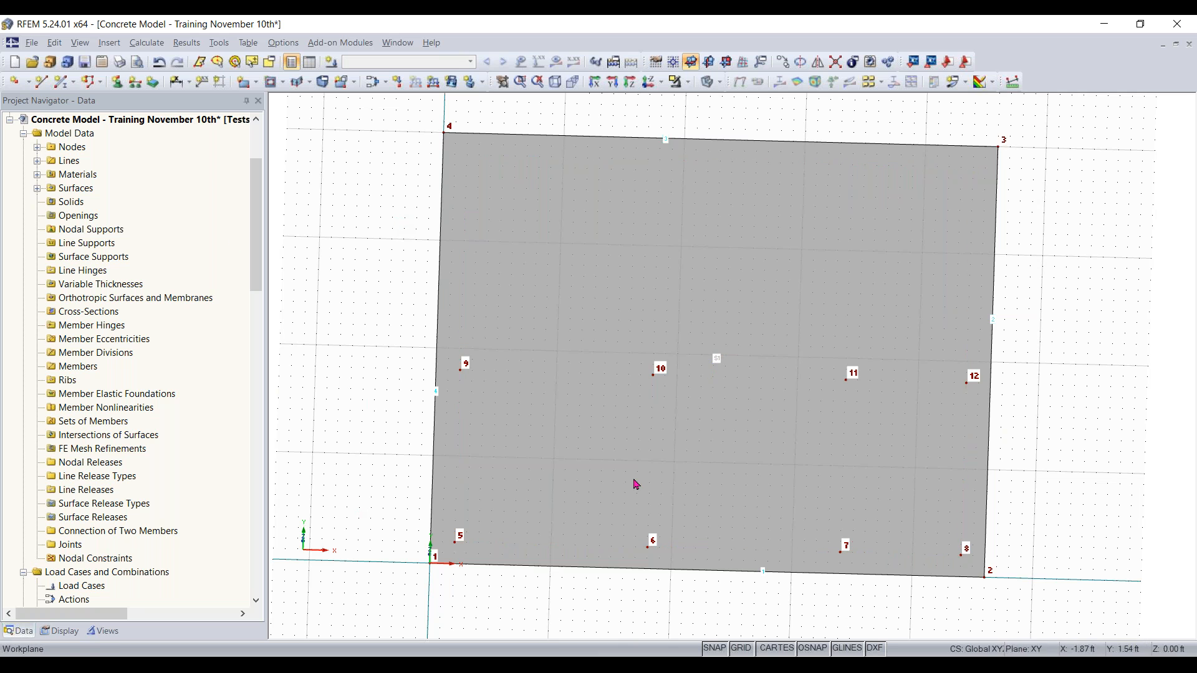
scroll(435, 463, down, 1)
middle_drag(430, 448, 409, 325)
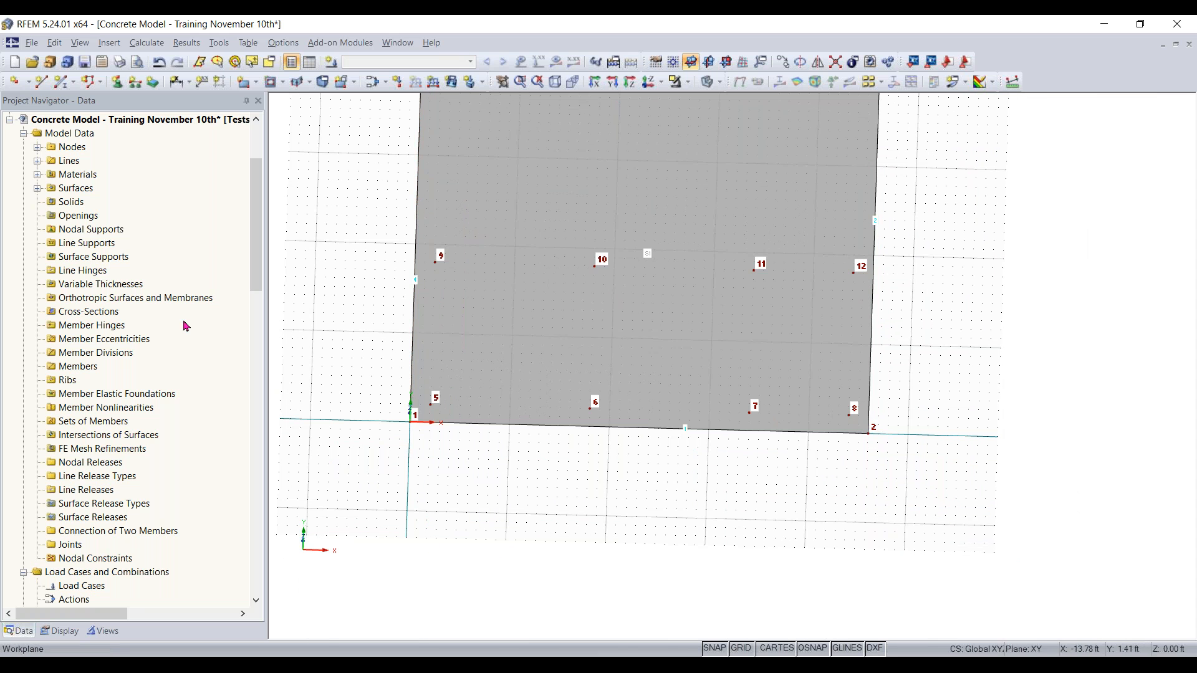
Step: Review the node coordinates in the model data and locate node 4 at the slab's corner
click(38, 147)
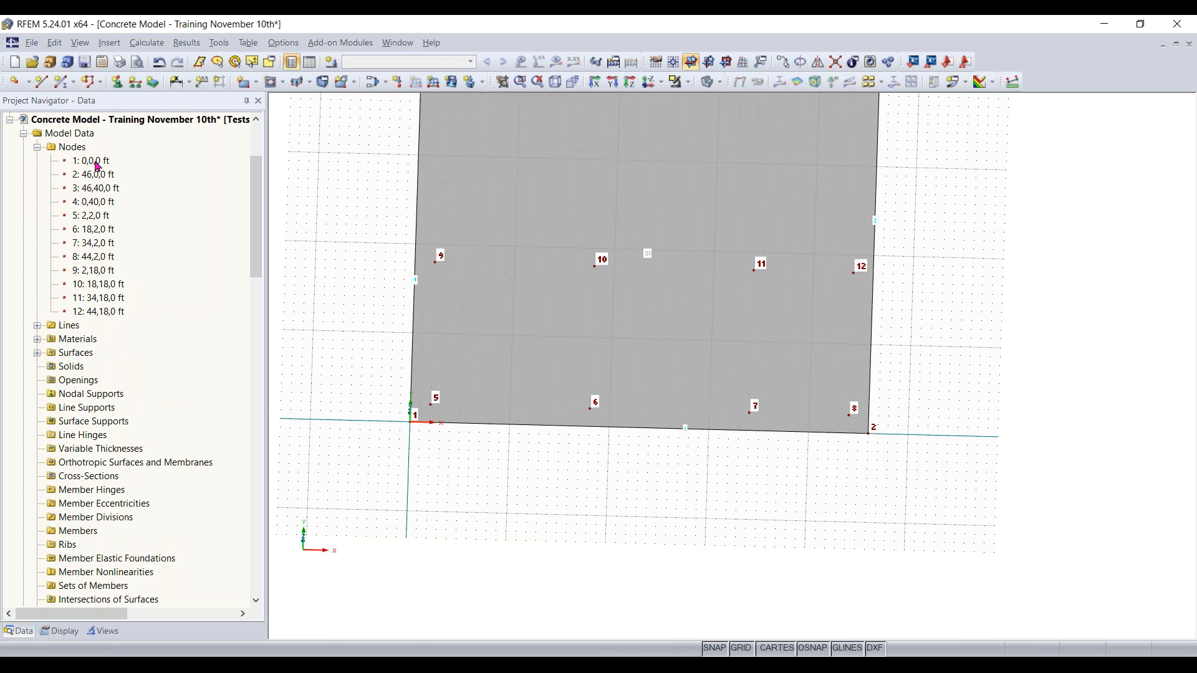
click(99, 202)
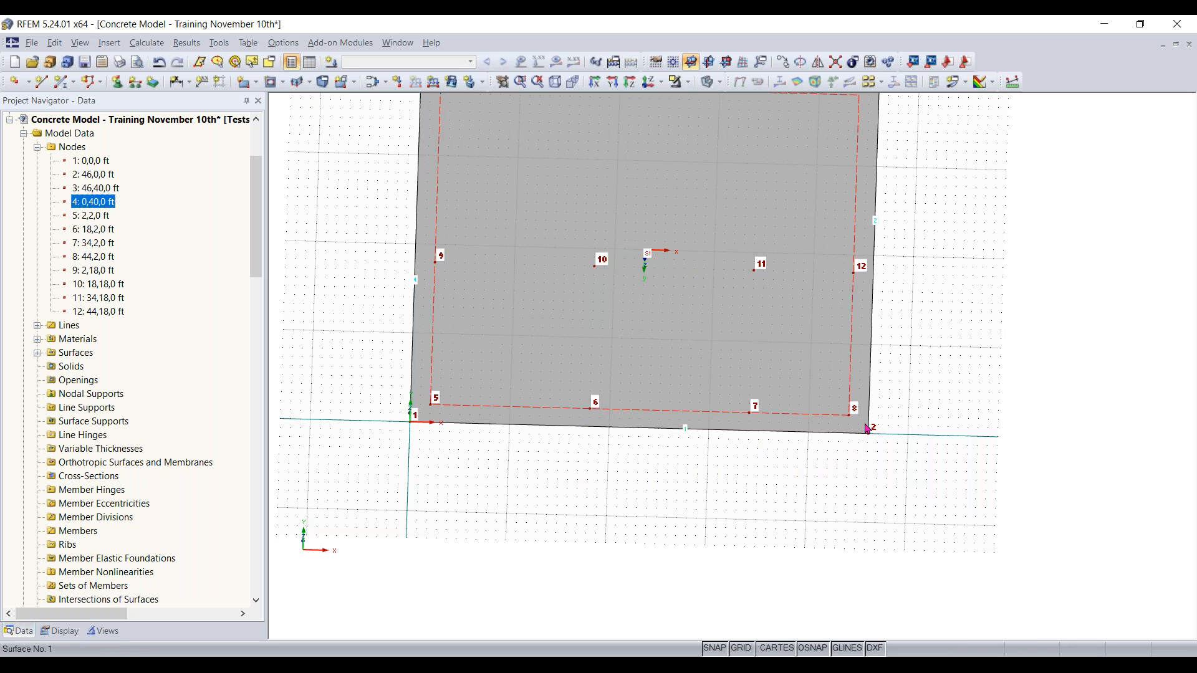
middle_drag(873, 256, 859, 346)
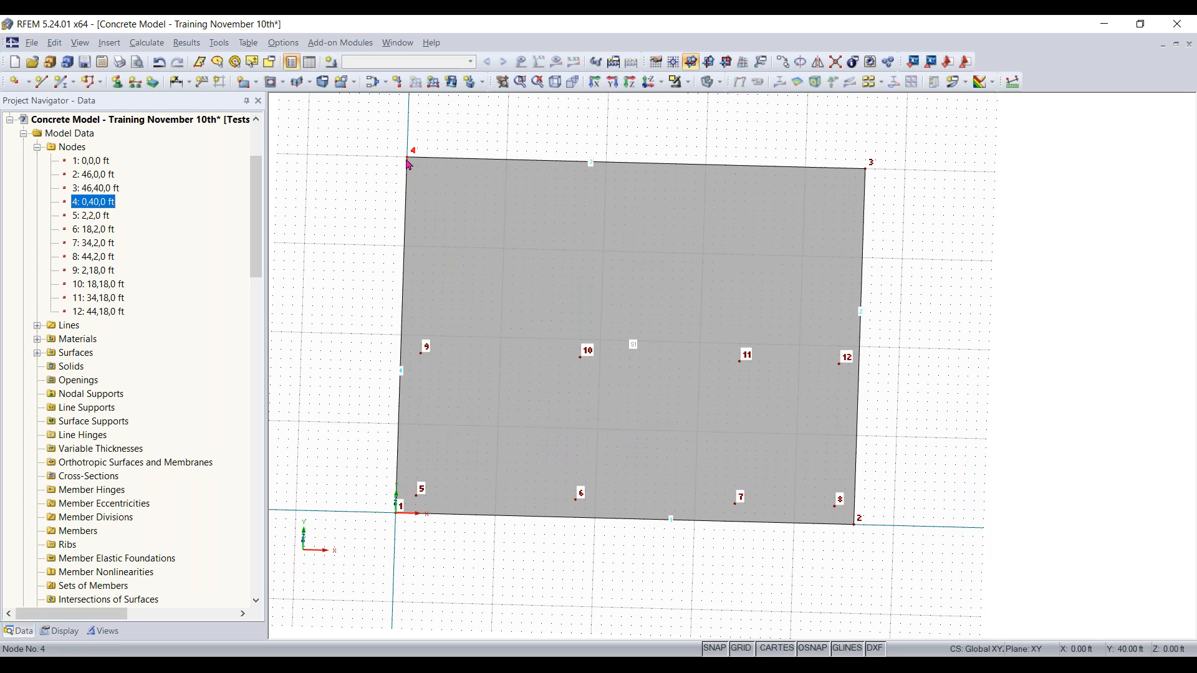
click(355, 388)
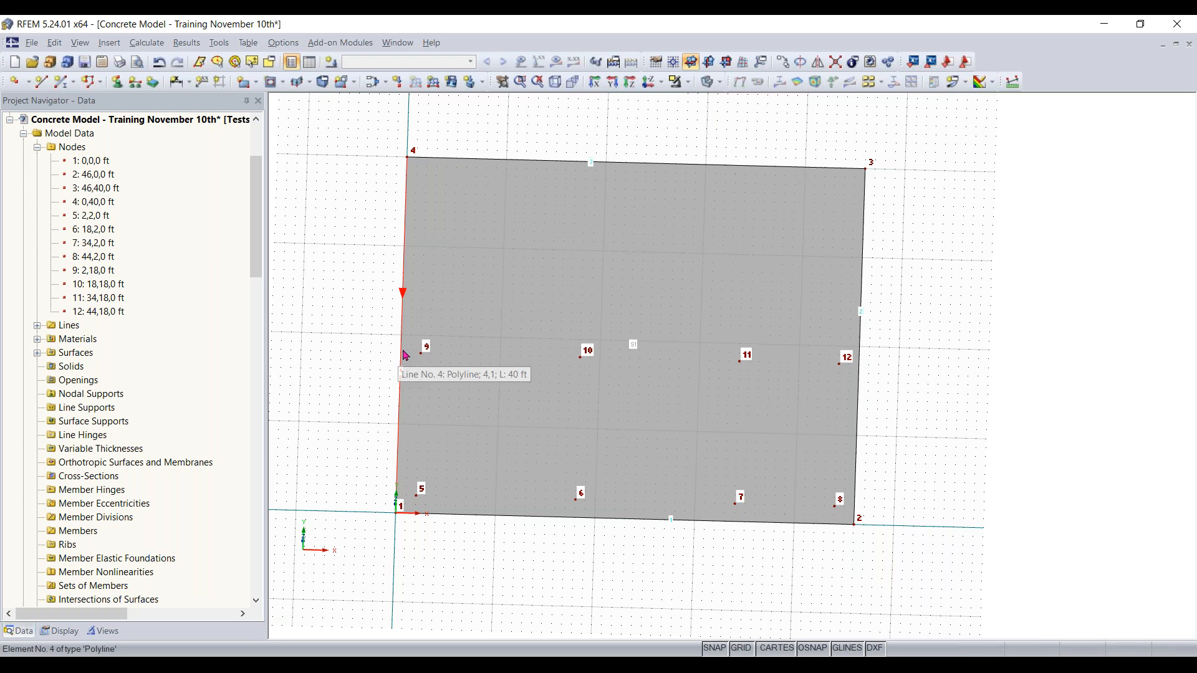
Step: Graphically divide the slab's boundary along X 0 at Y 28 ft and its boundary along Y 40 ft at X 18 ft
right_click(399, 414)
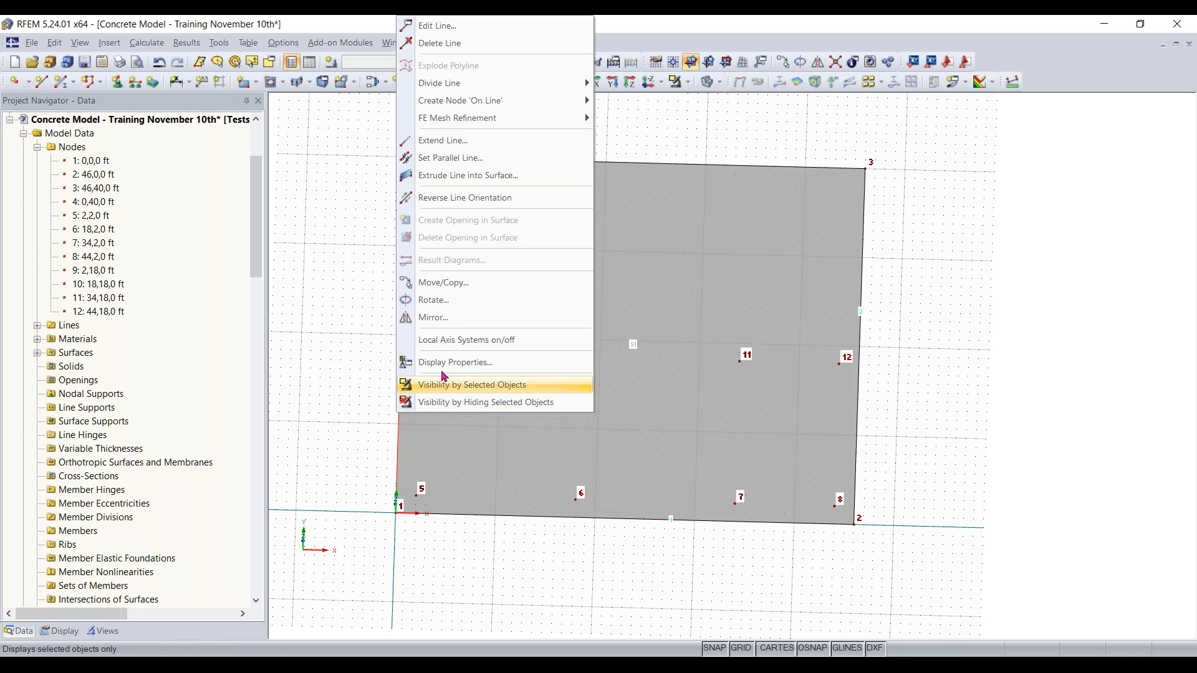
mouse_move(471, 91)
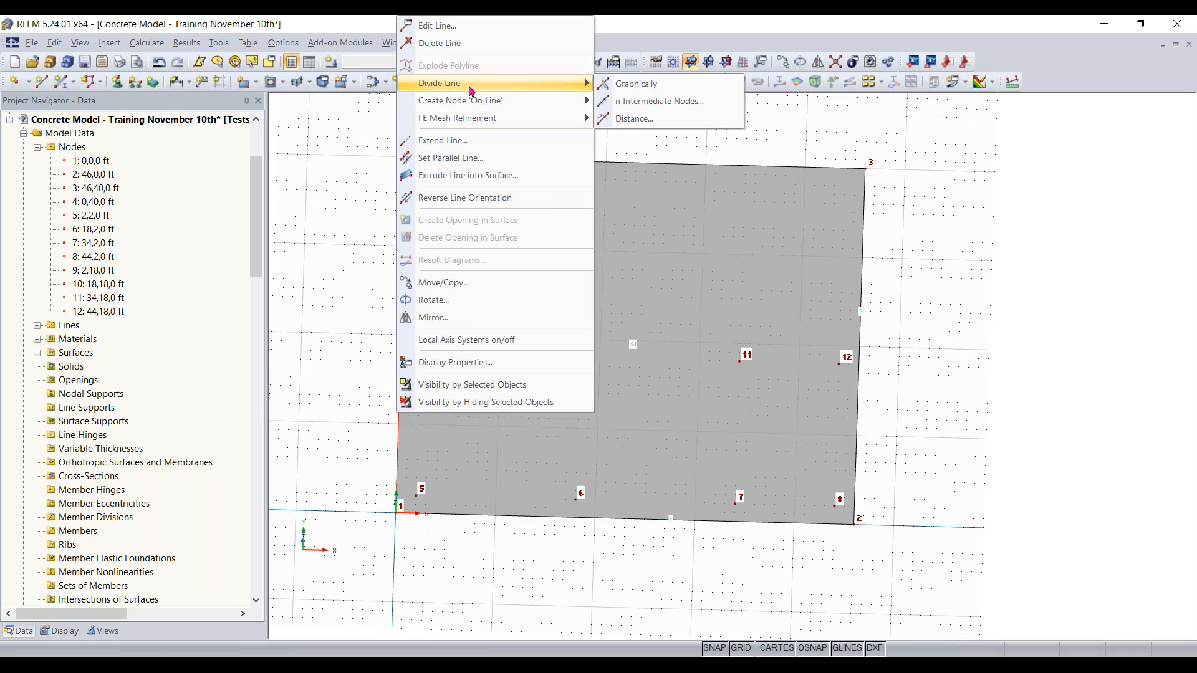
click(657, 86)
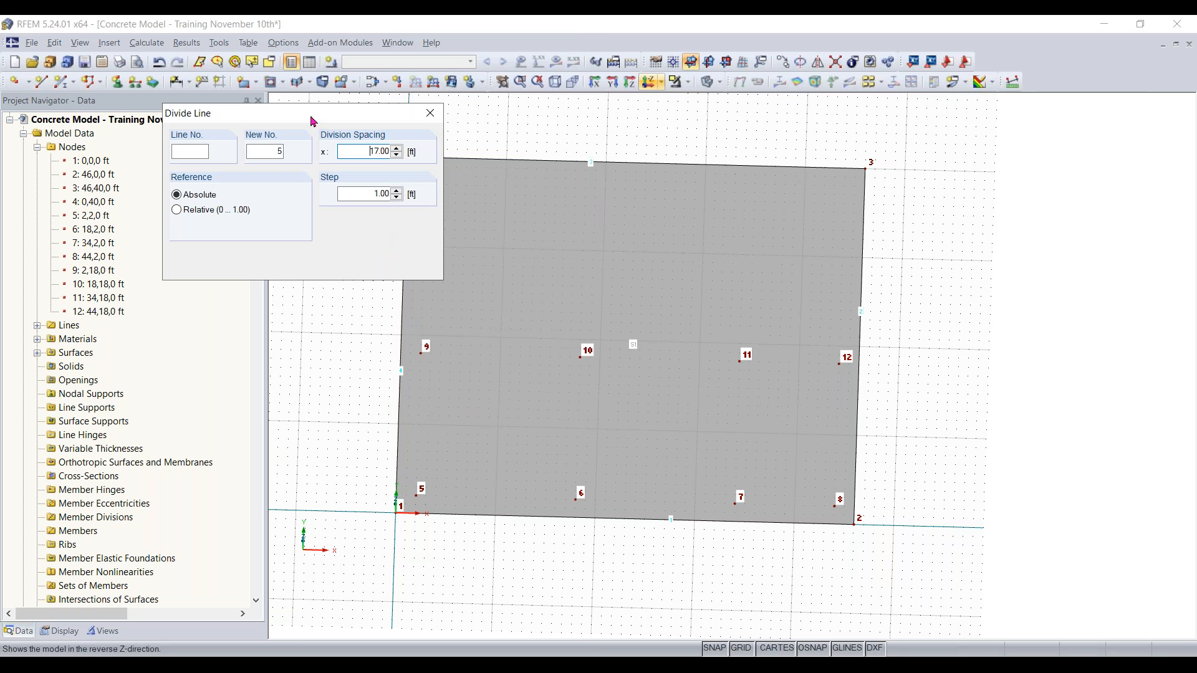
click(405, 202)
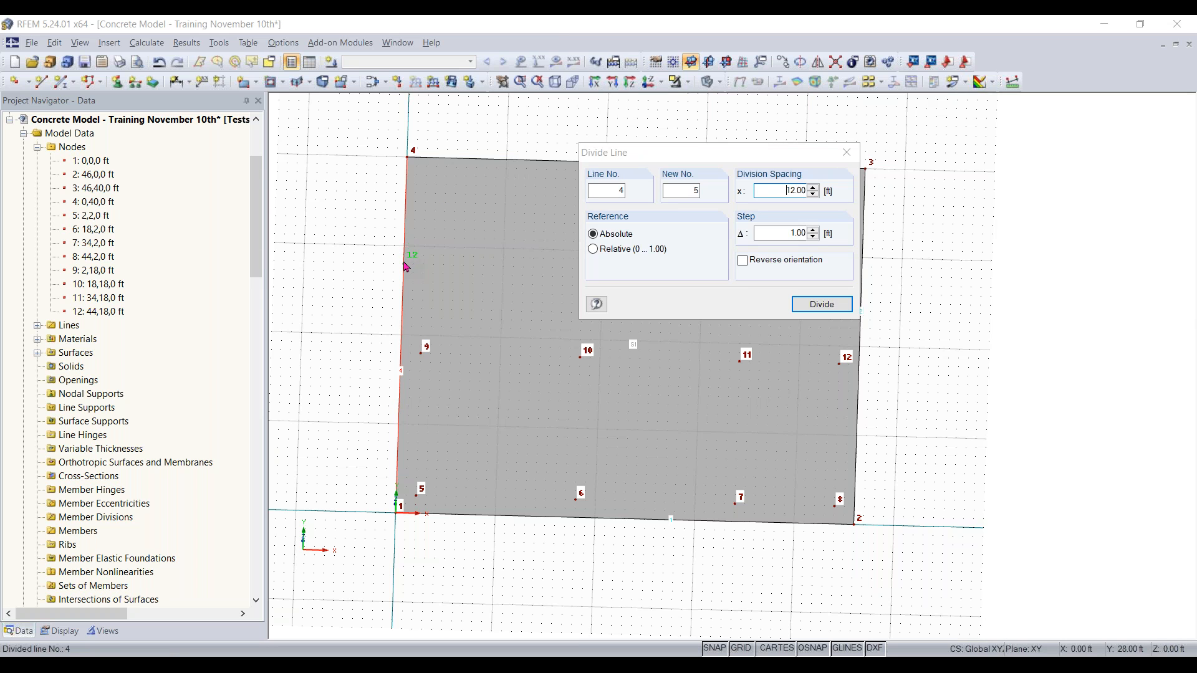
click(406, 266)
drag(714, 157, 633, 279)
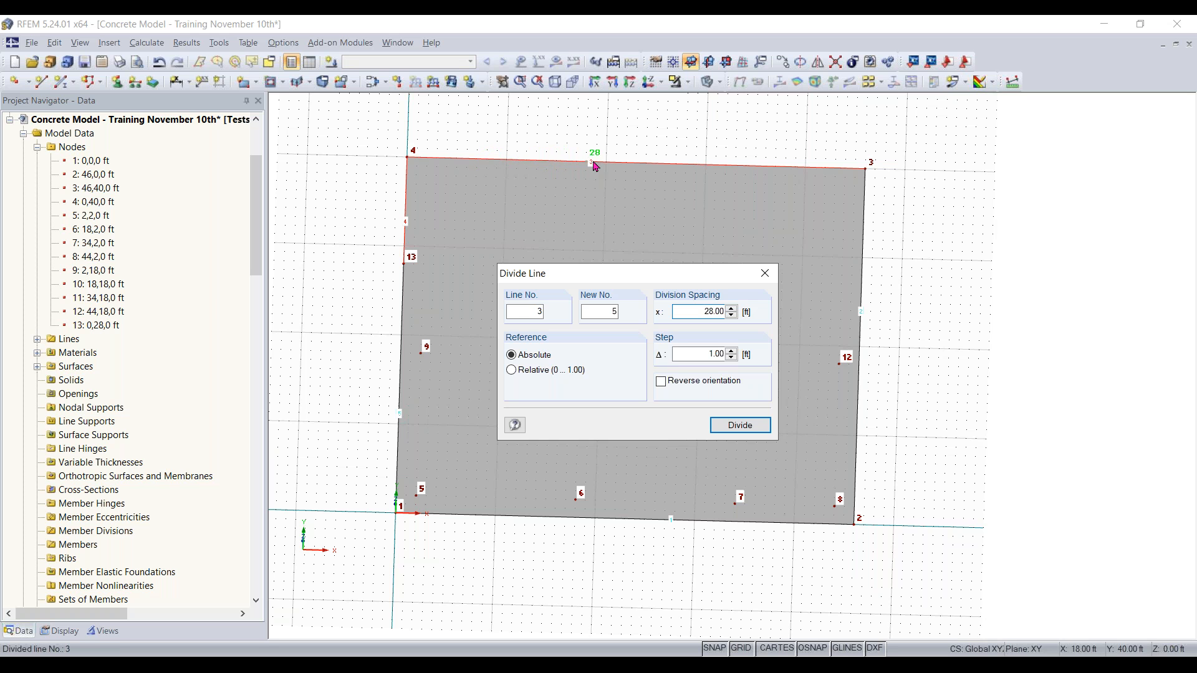
click(592, 165)
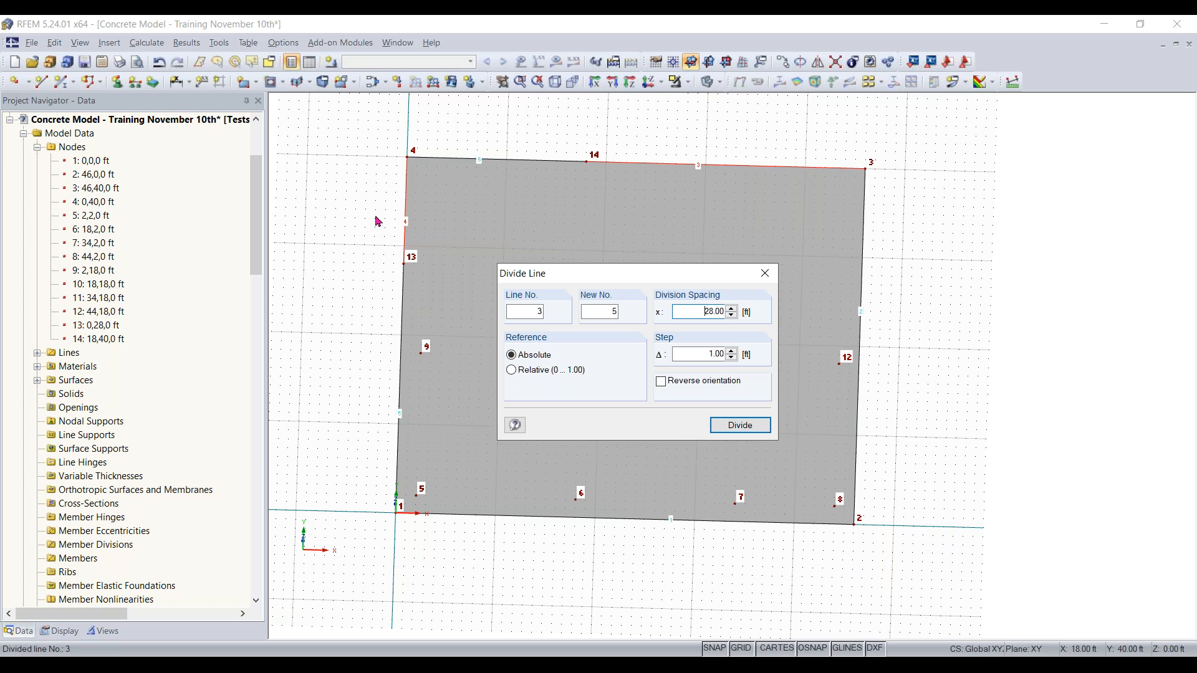
click(765, 273)
Step: Add an 8 in thick semicircular concrete surface on the slab's far X edge, centred at X 46 ft, Y 33 ft and starting at node 3
middle_drag(978, 374, 932, 399)
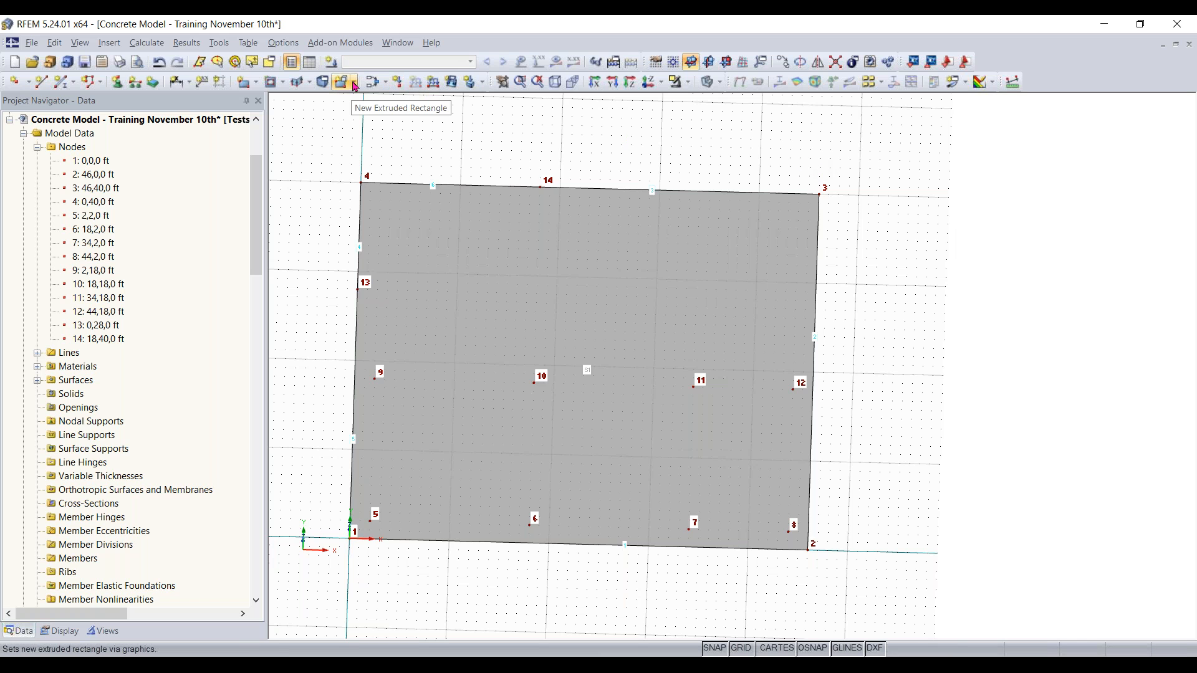
click(255, 82)
click(260, 85)
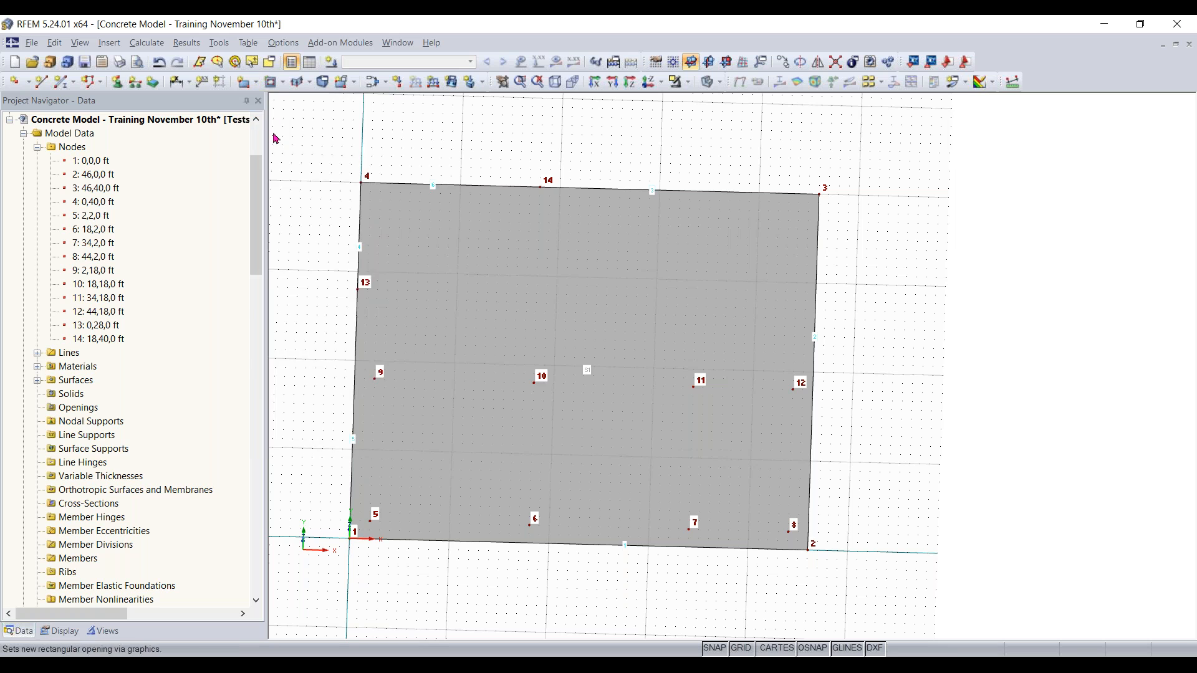
click(257, 83)
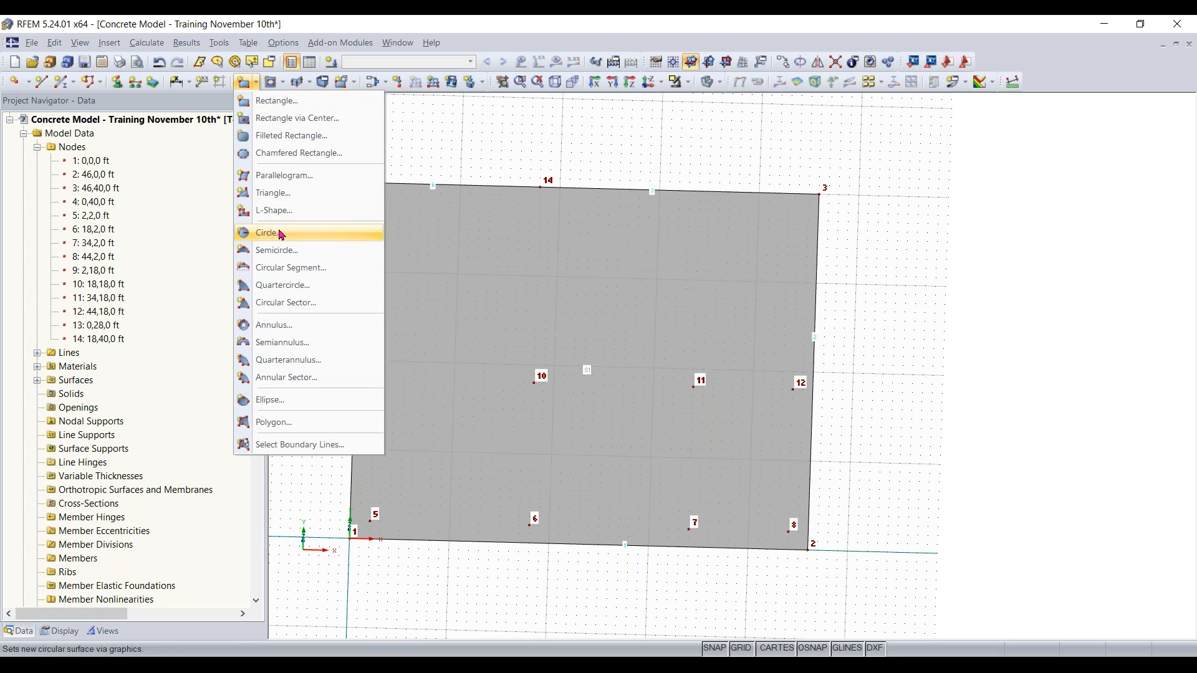
click(633, 219)
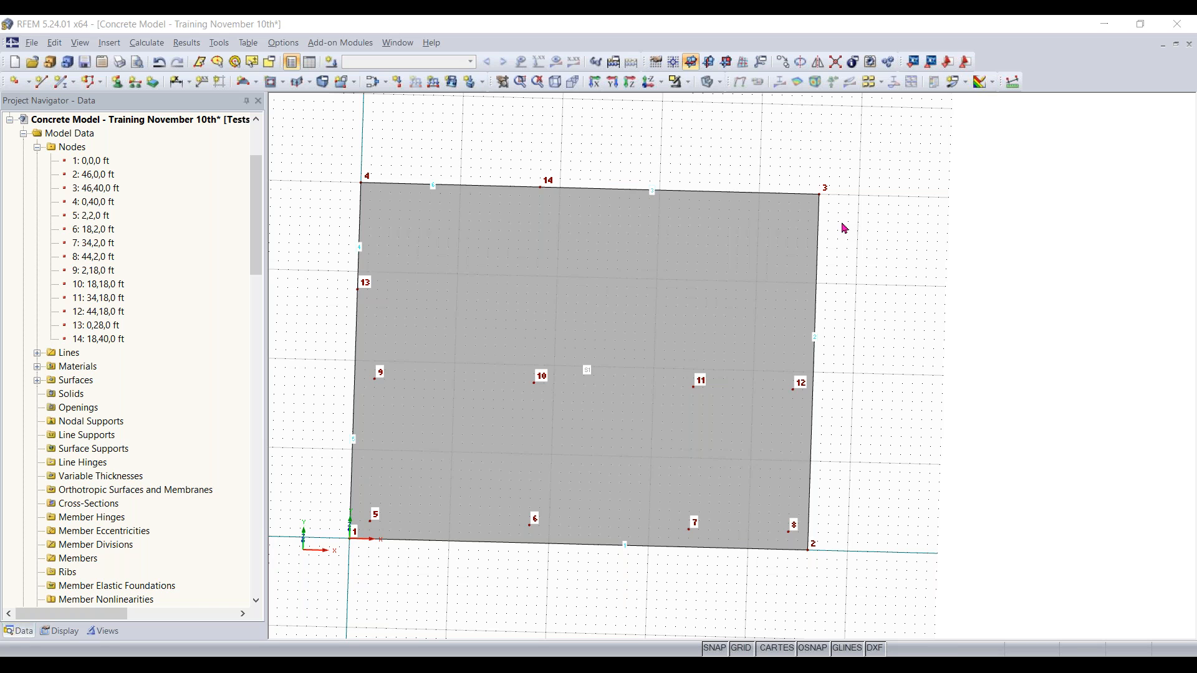
drag(630, 157, 359, 128)
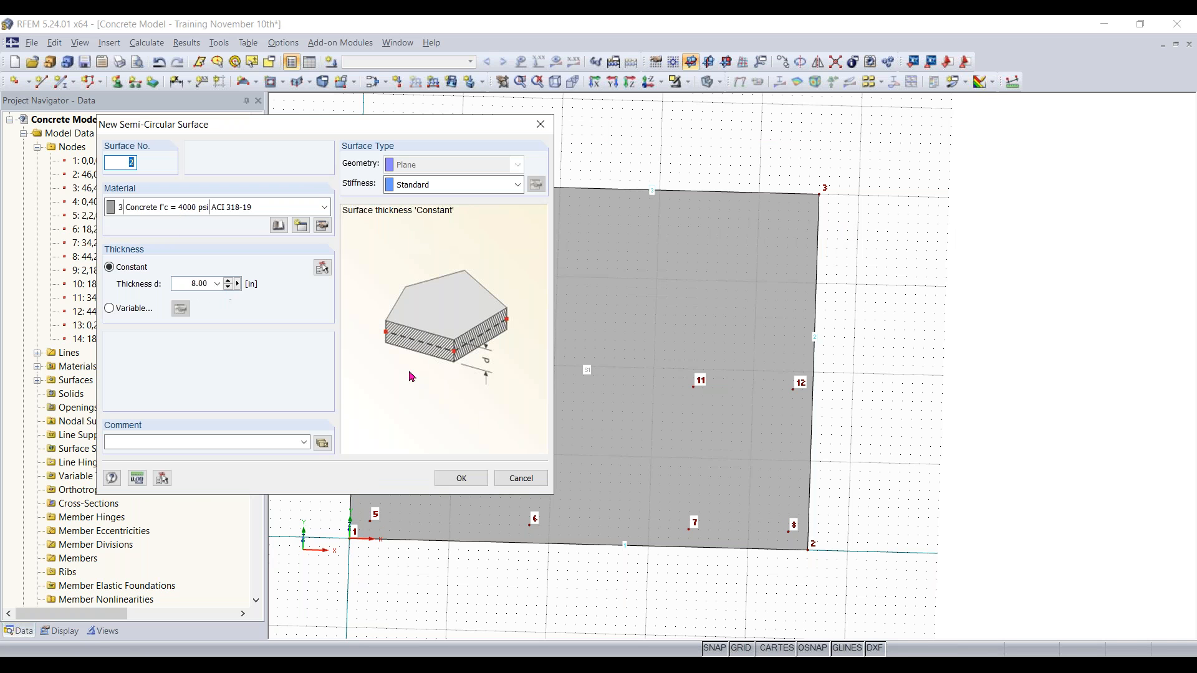
click(460, 479)
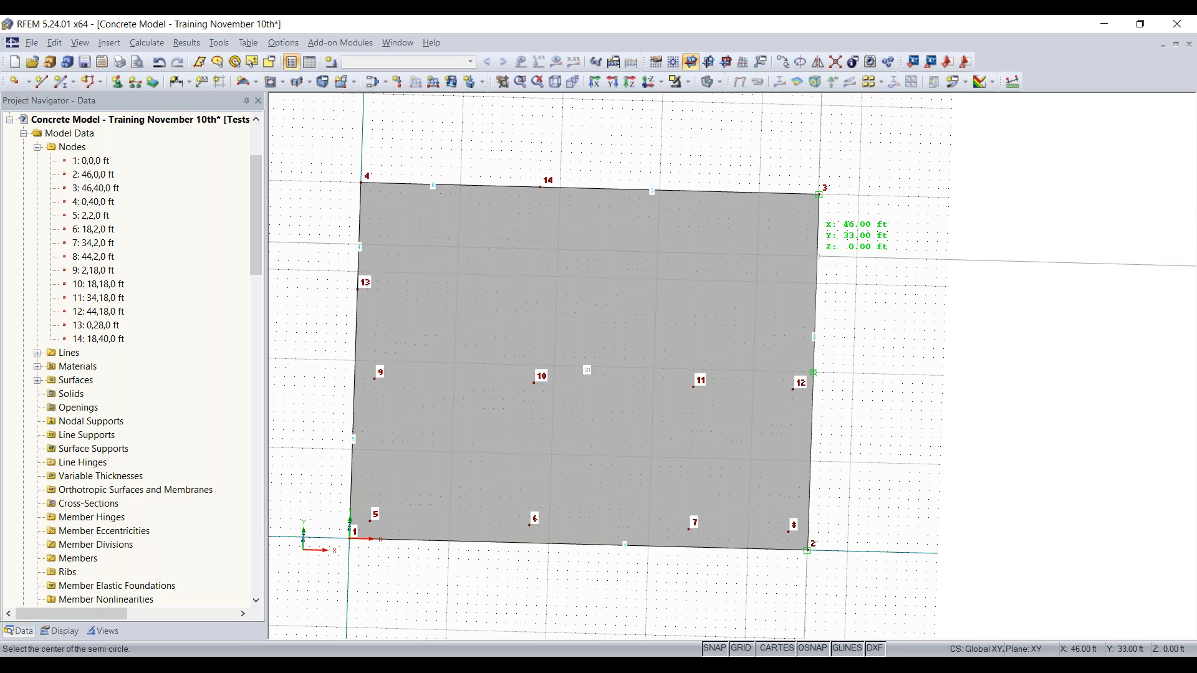
click(818, 256)
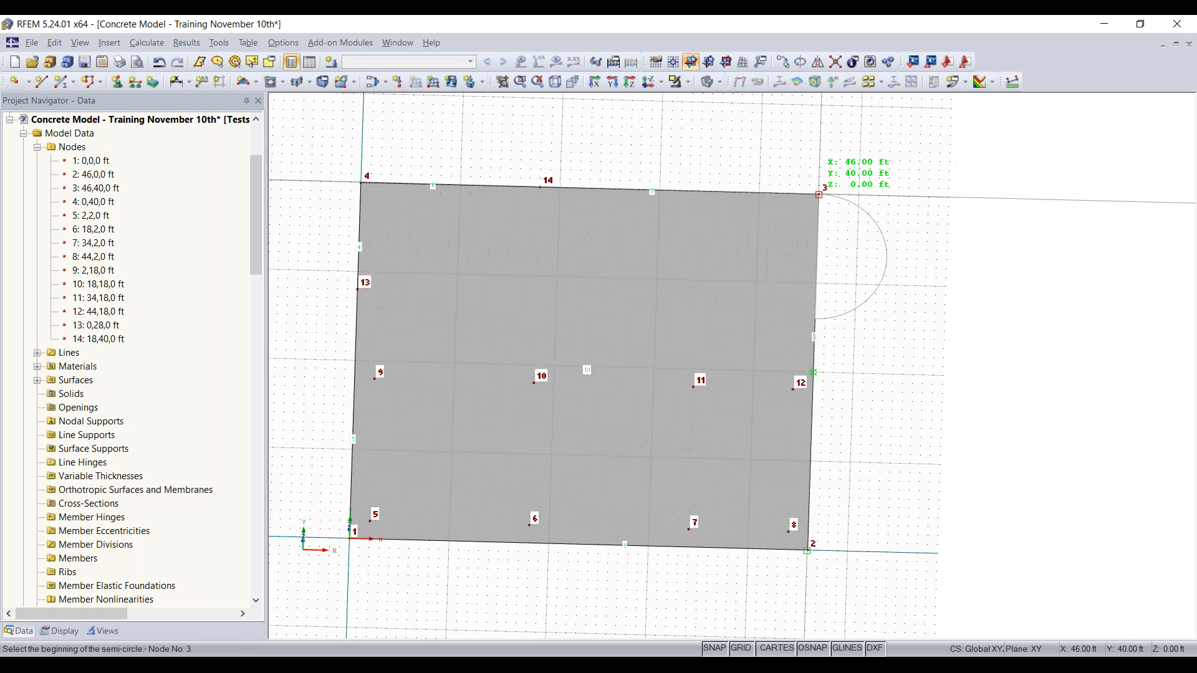
click(818, 194)
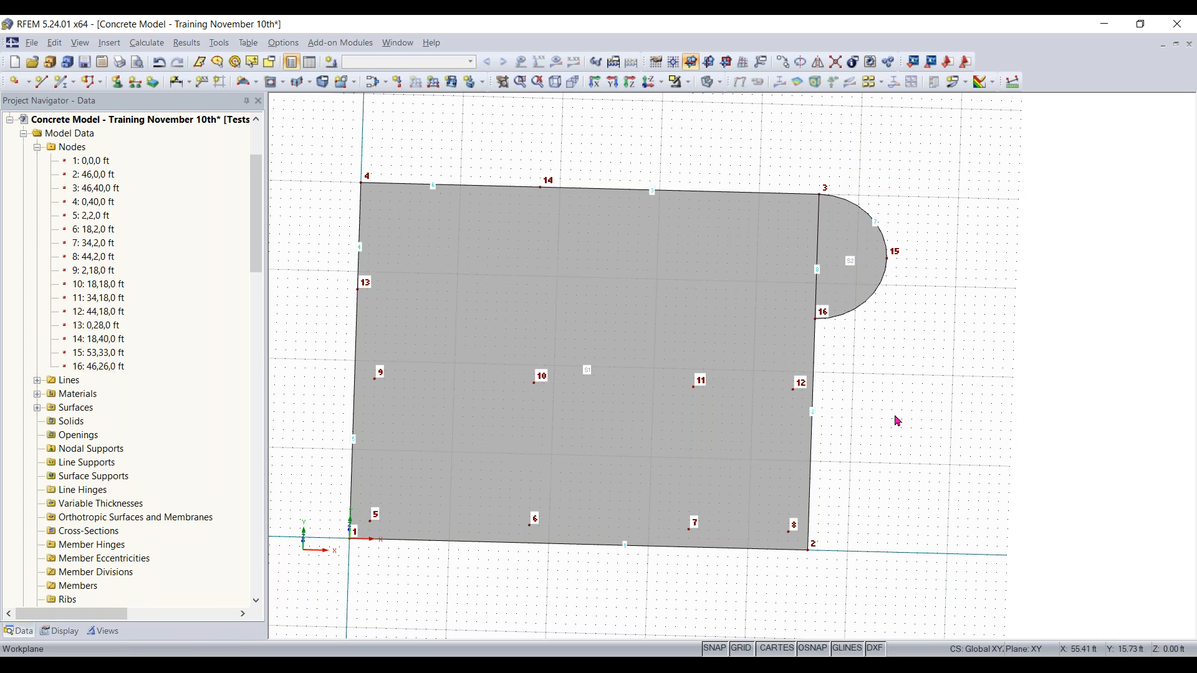
Step: Copy the whole model once, offset 0 ft in X and Y and 11.83 ft in Z
ctrl+middle_drag(882, 412, 781, 300)
right_click(745, 304)
click(1033, 401)
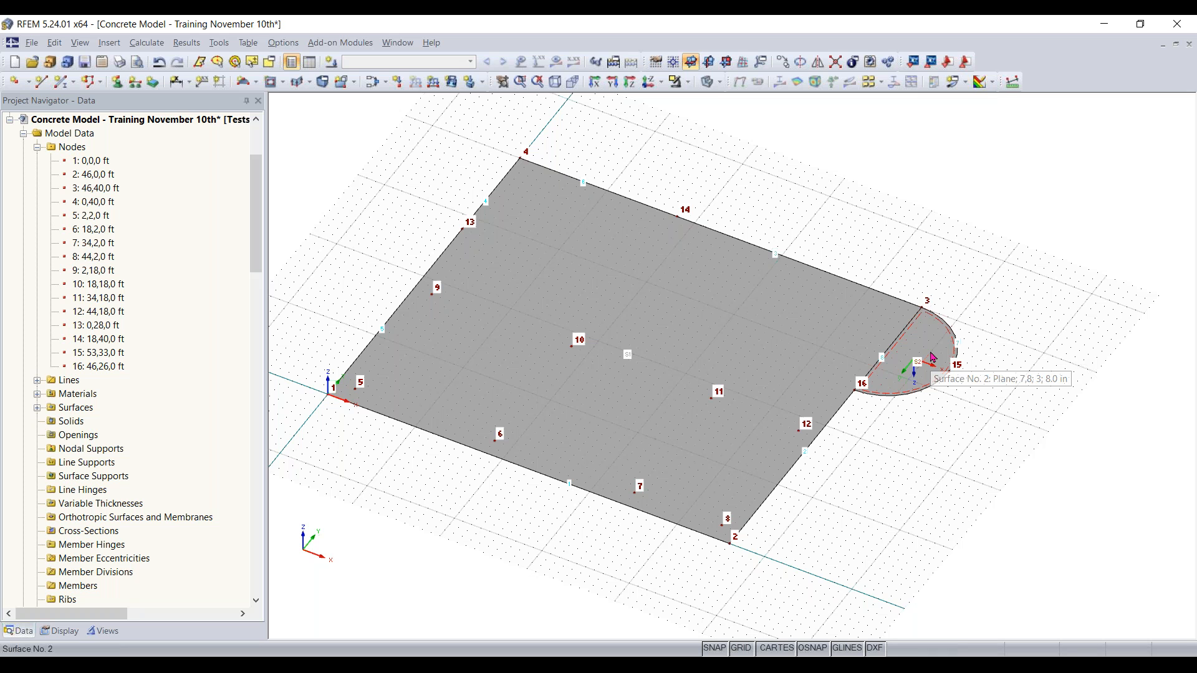
ctrl+middle_drag(647, 588, 691, 549)
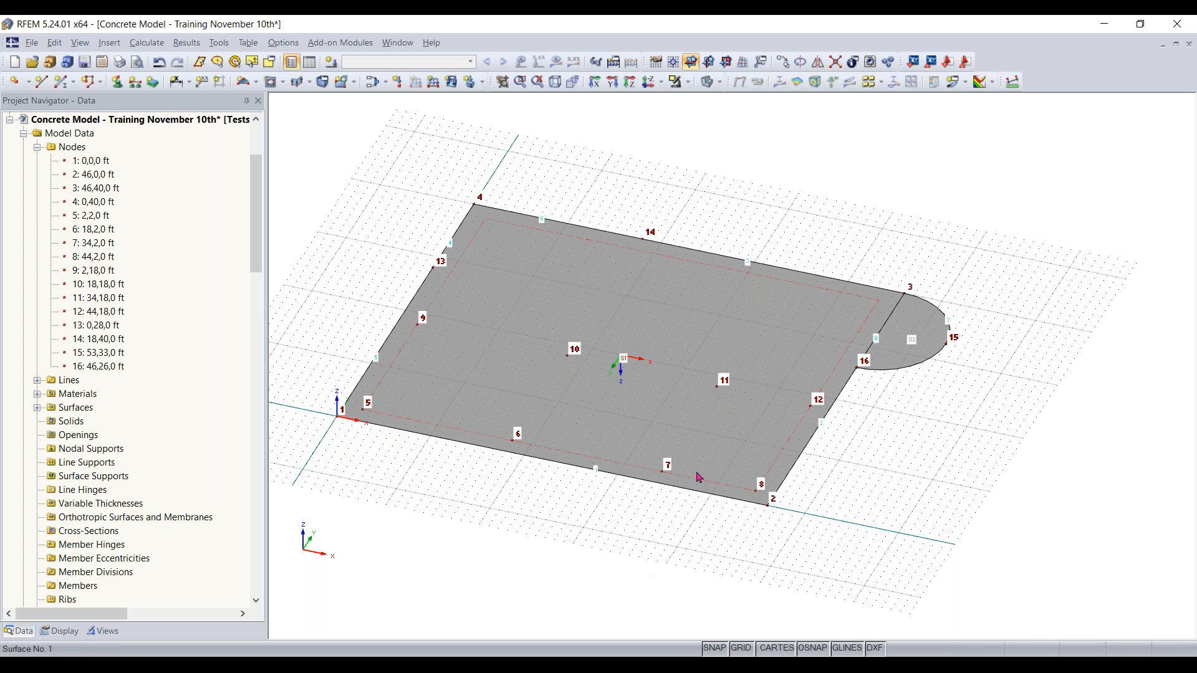
mouse_move(1005, 174)
mouse_down()
mouse_move(515, 356)
mouse_move(309, 562)
mouse_up()
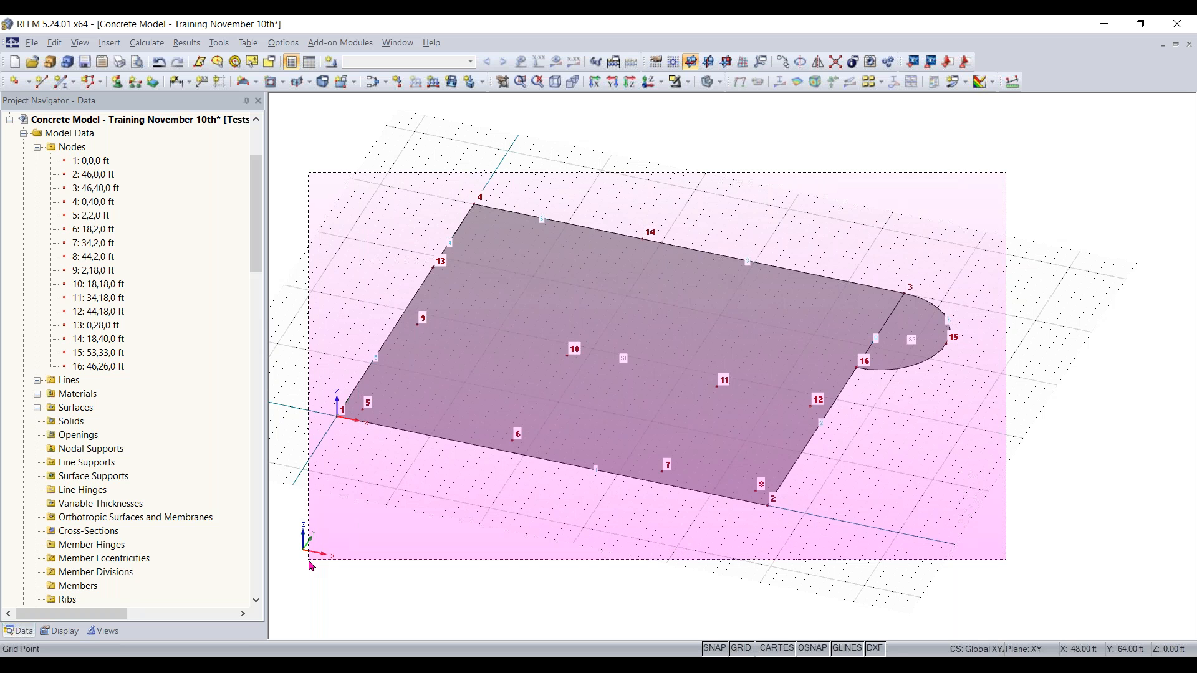
drag(310, 566, 310, 564)
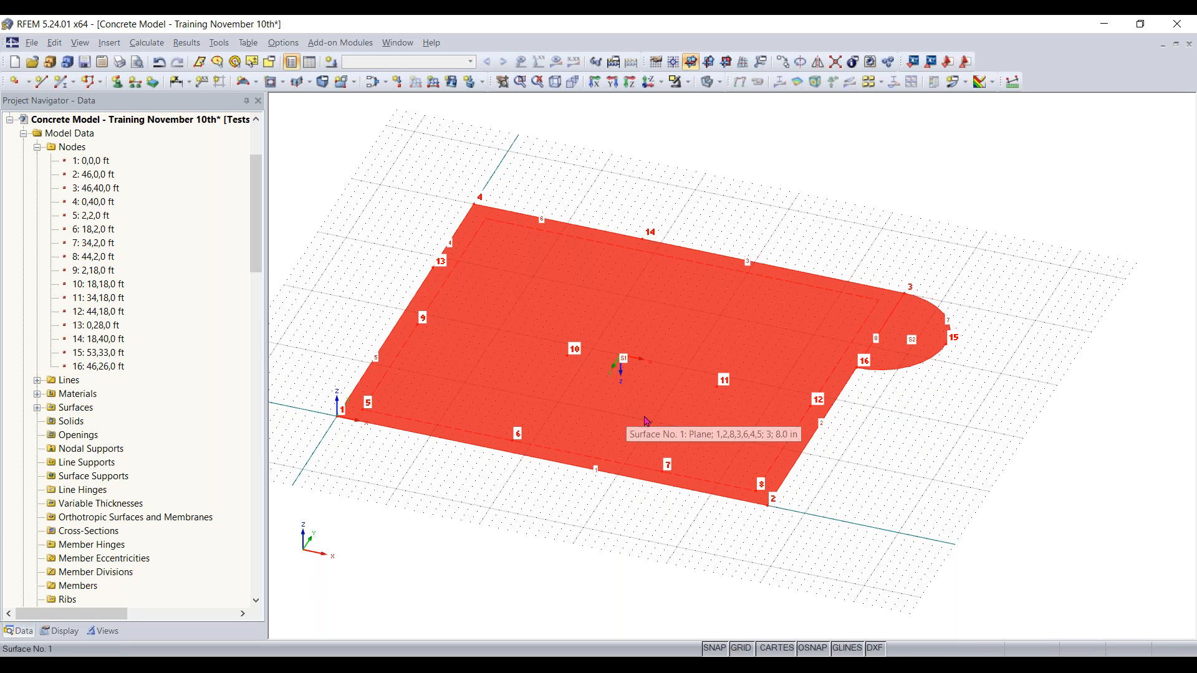
right_click(642, 446)
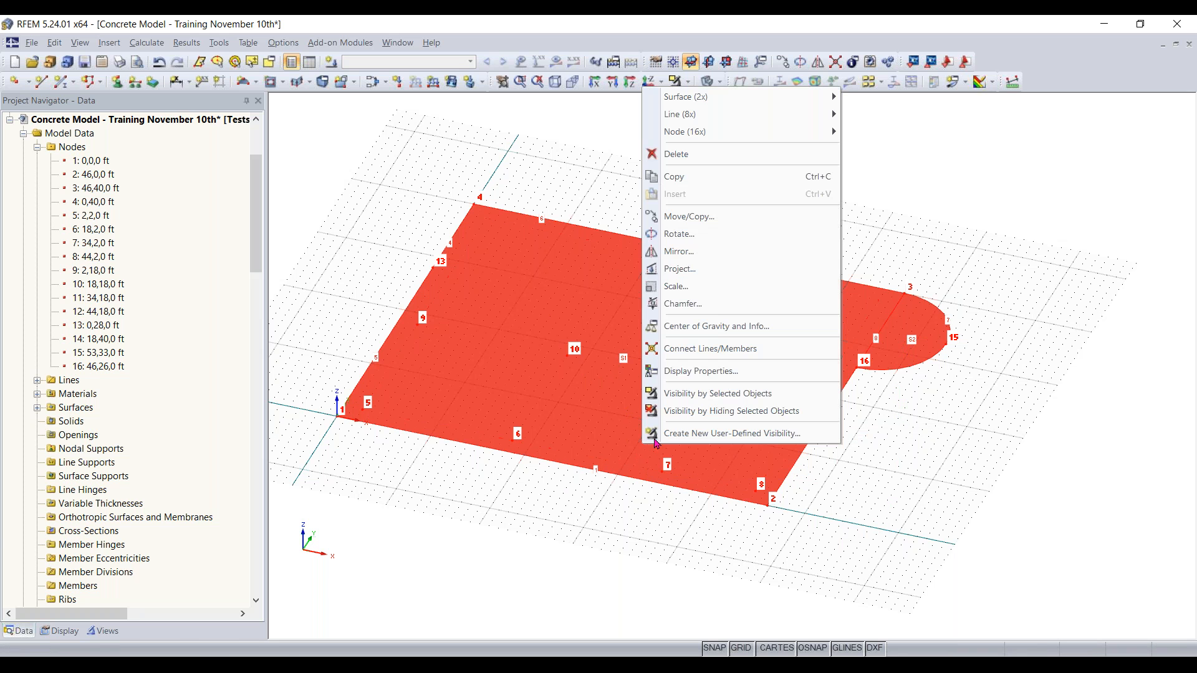
click(680, 227)
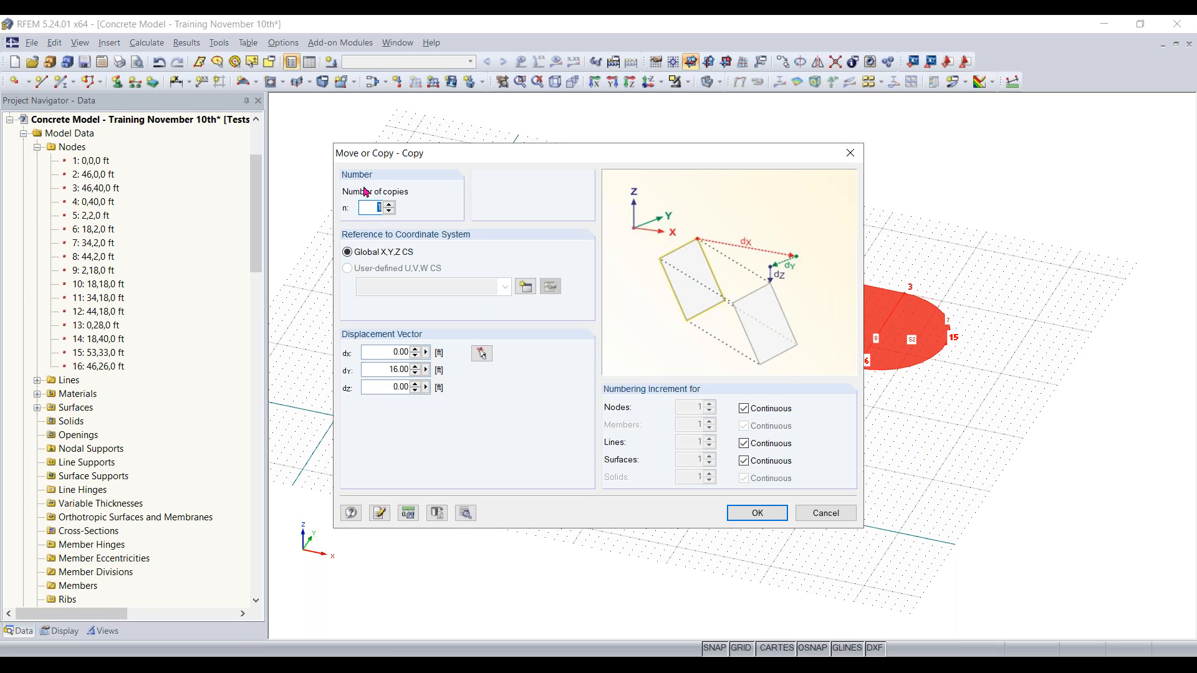
double_click(384, 369)
key(BackSpace)
key(Tab)
text(11)
key(Return)
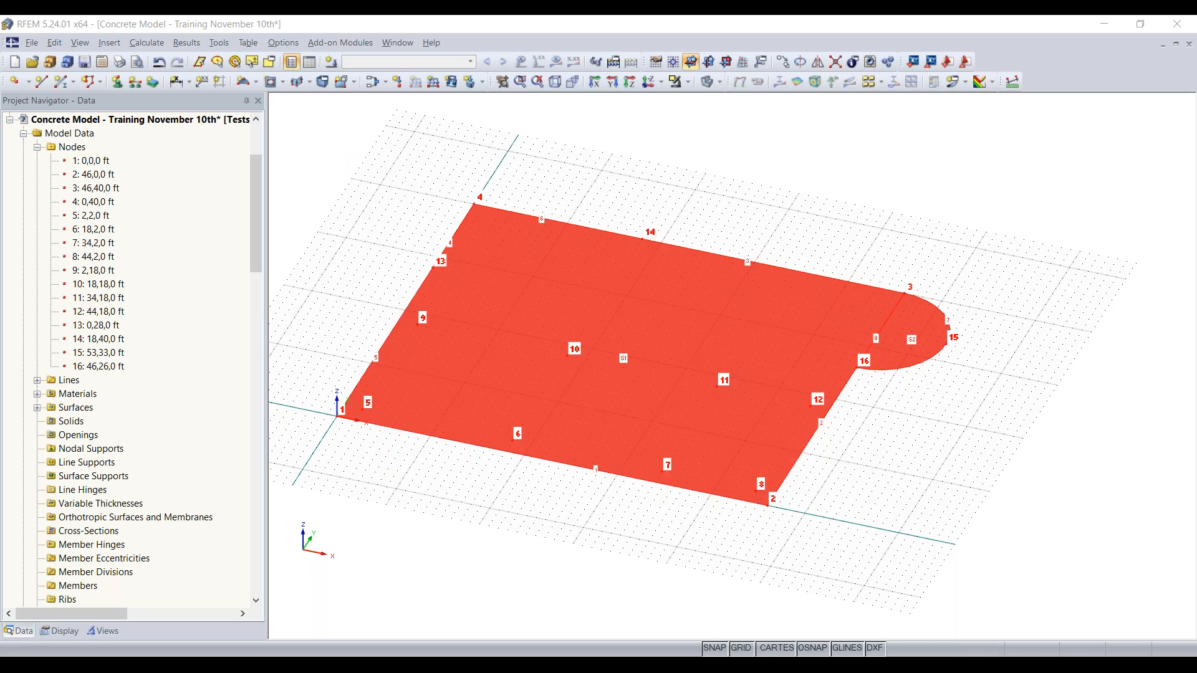
Step: Examine the two slab levels in isometric, perspective and Z-direction views
right_drag(661, 562, 547, 541)
click(364, 129)
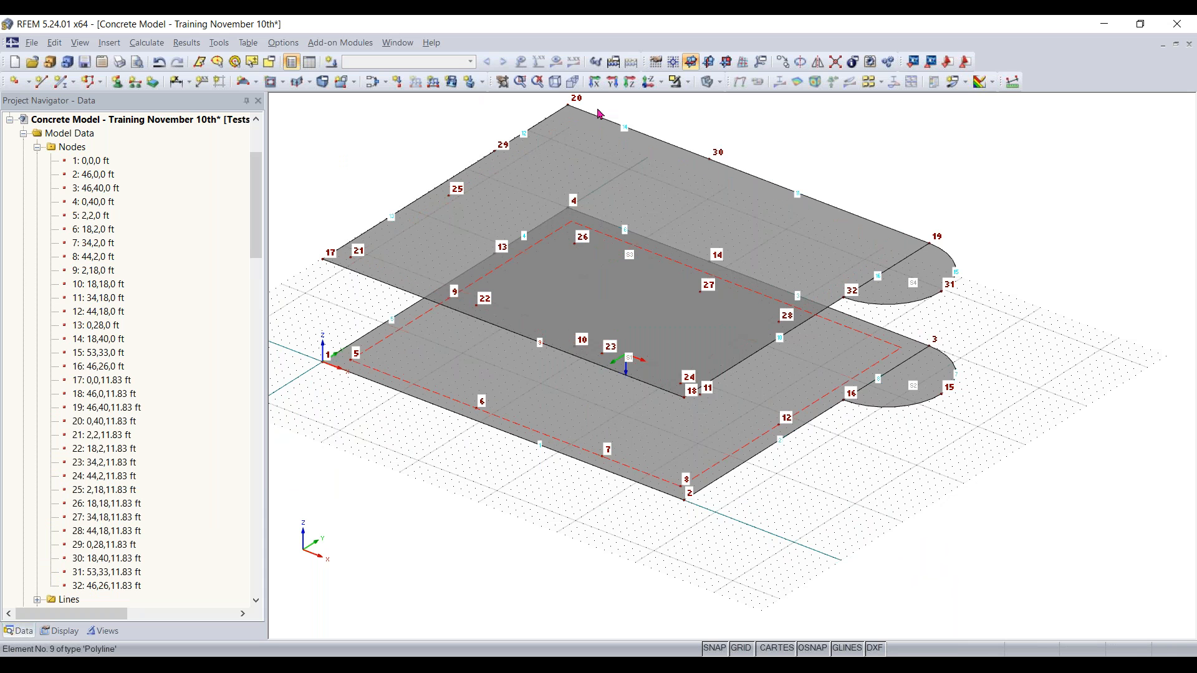
click(555, 81)
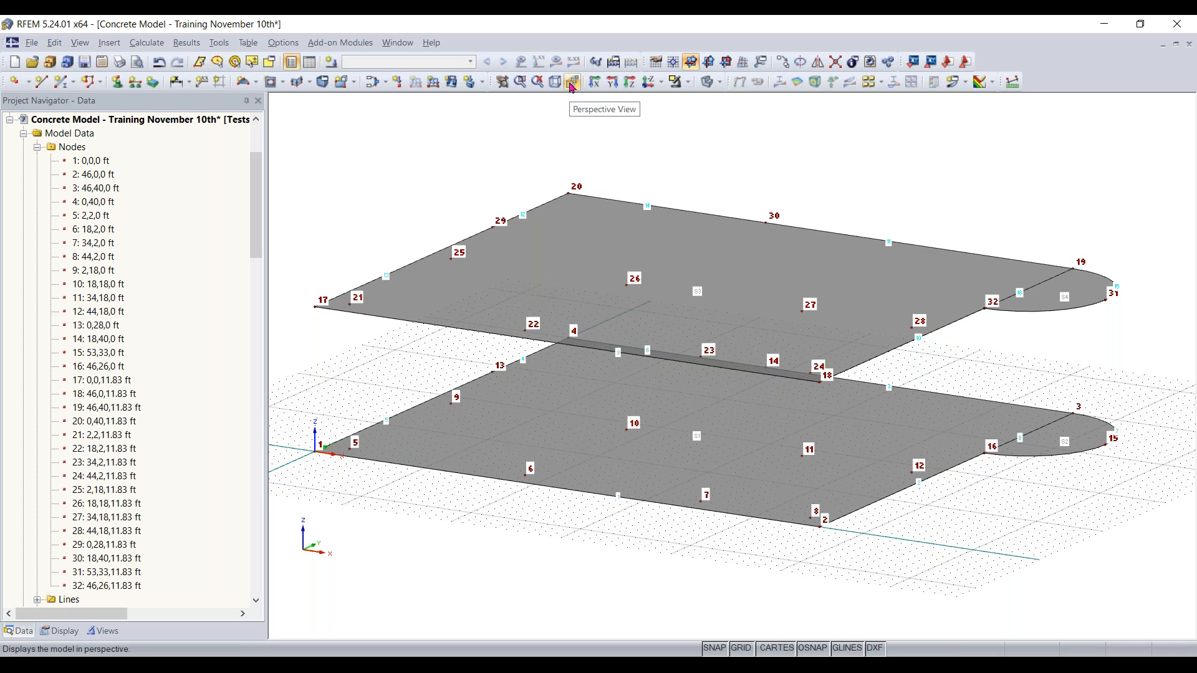
click(572, 85)
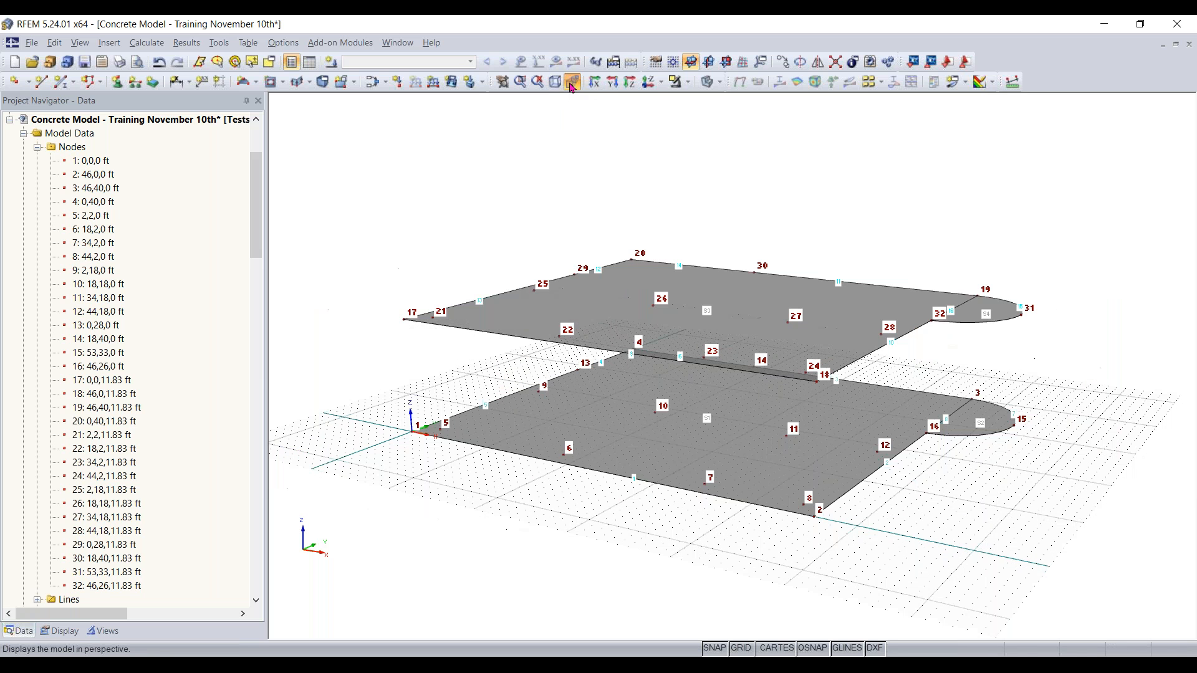
click(652, 85)
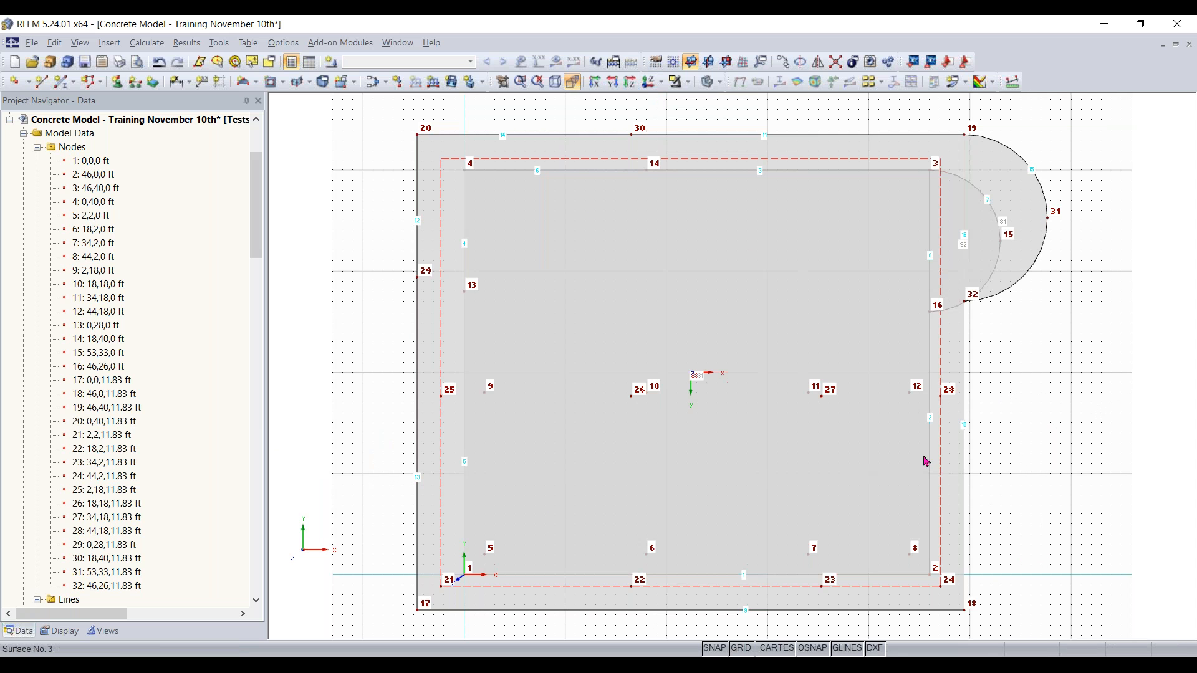
click(554, 83)
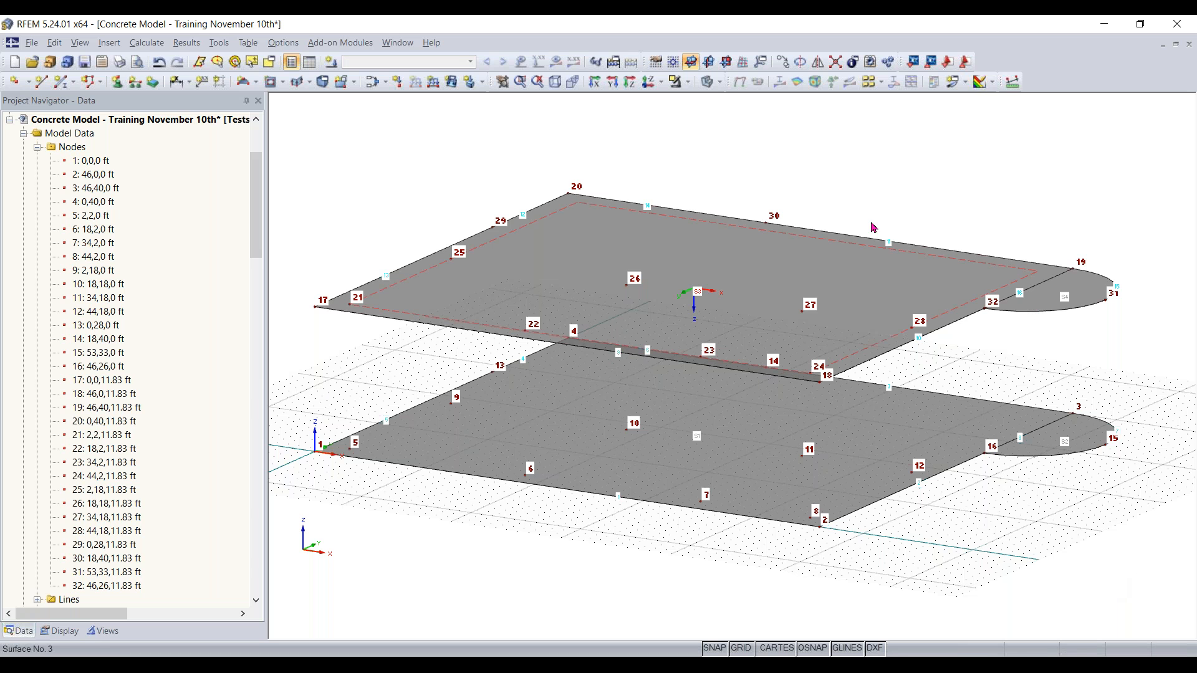
Step: Divide the straight line between the upper slab and its semicircle with a new intermediate node 7 ft from each end
ctrl+middle_drag(690, 288, 924, 331)
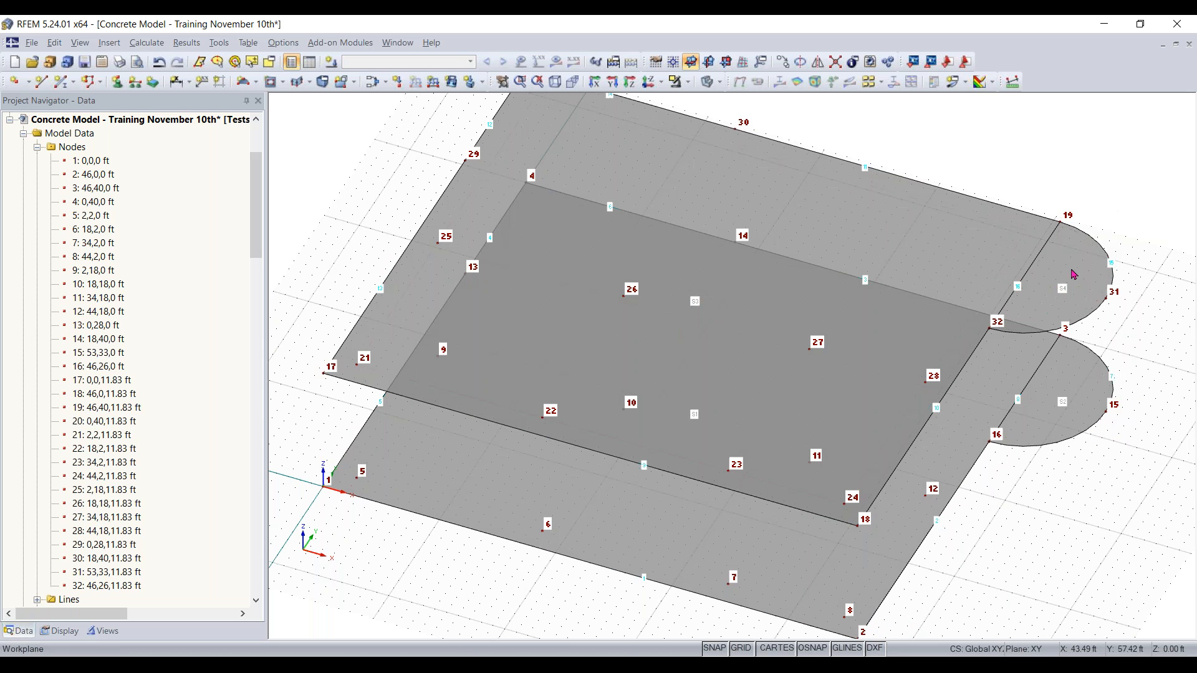
scroll(1009, 299, up, 3)
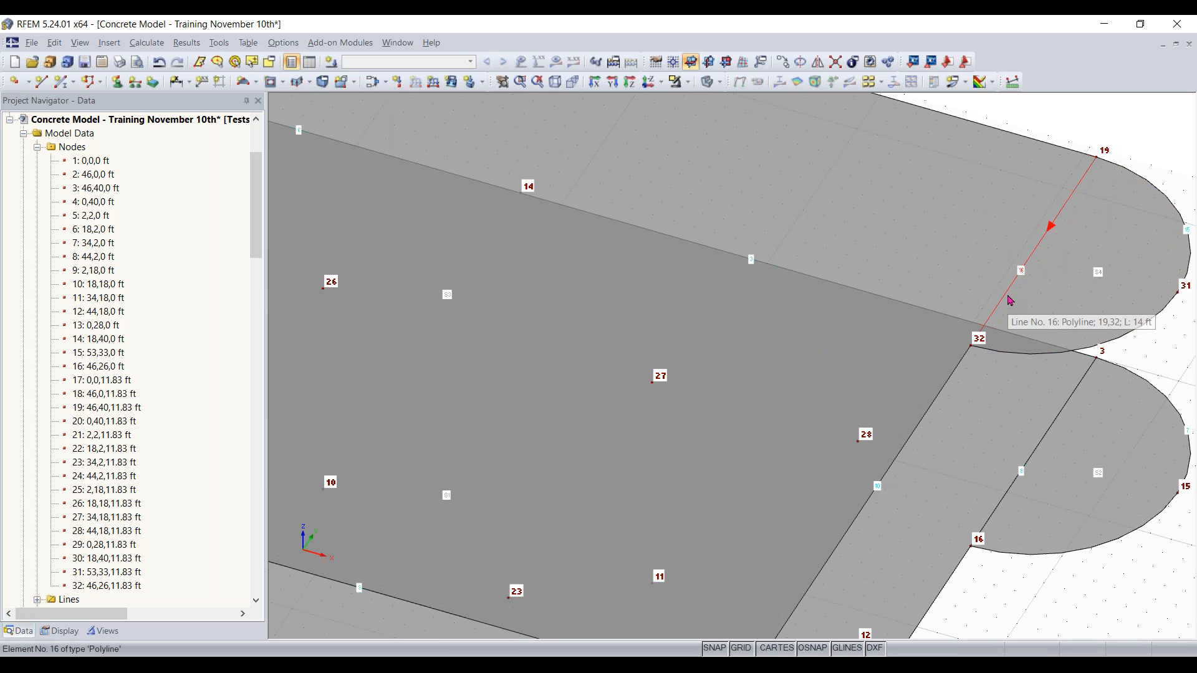
right_click(1011, 300)
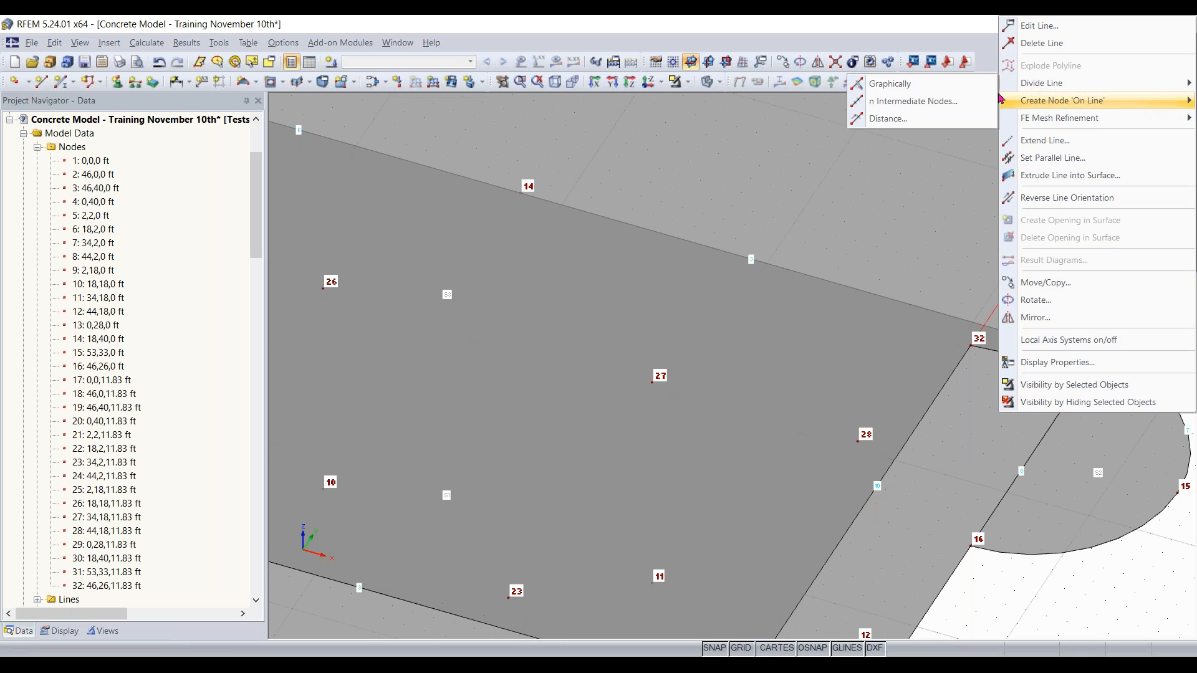
click(906, 118)
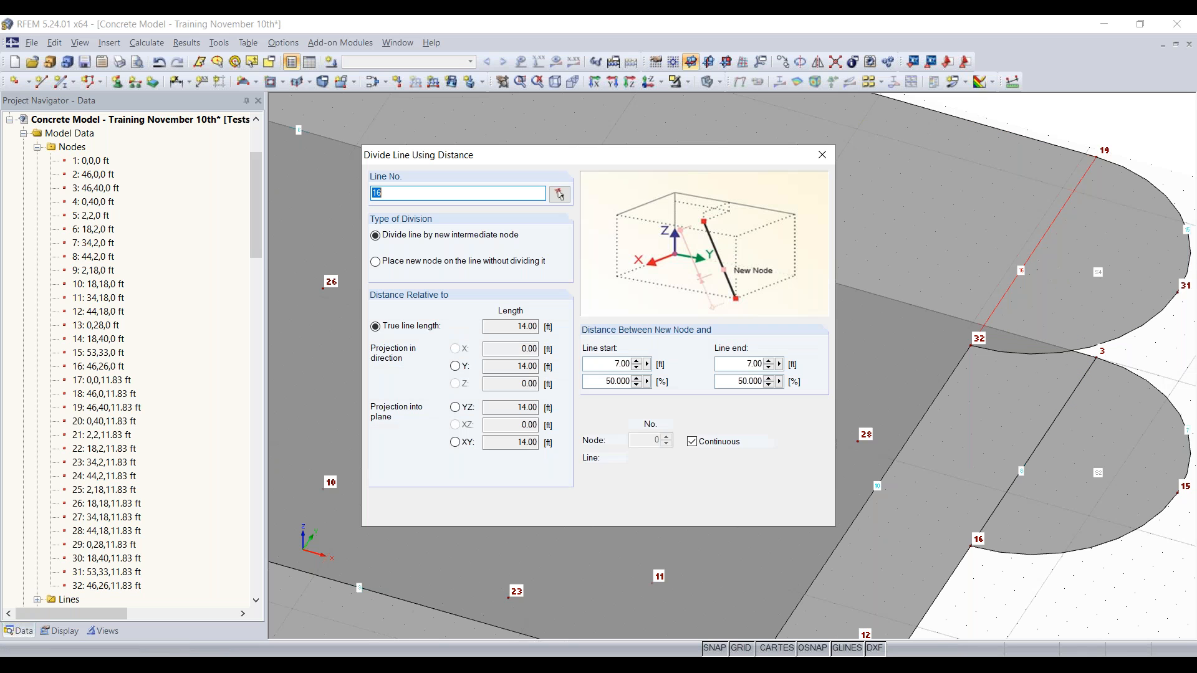
click(717, 512)
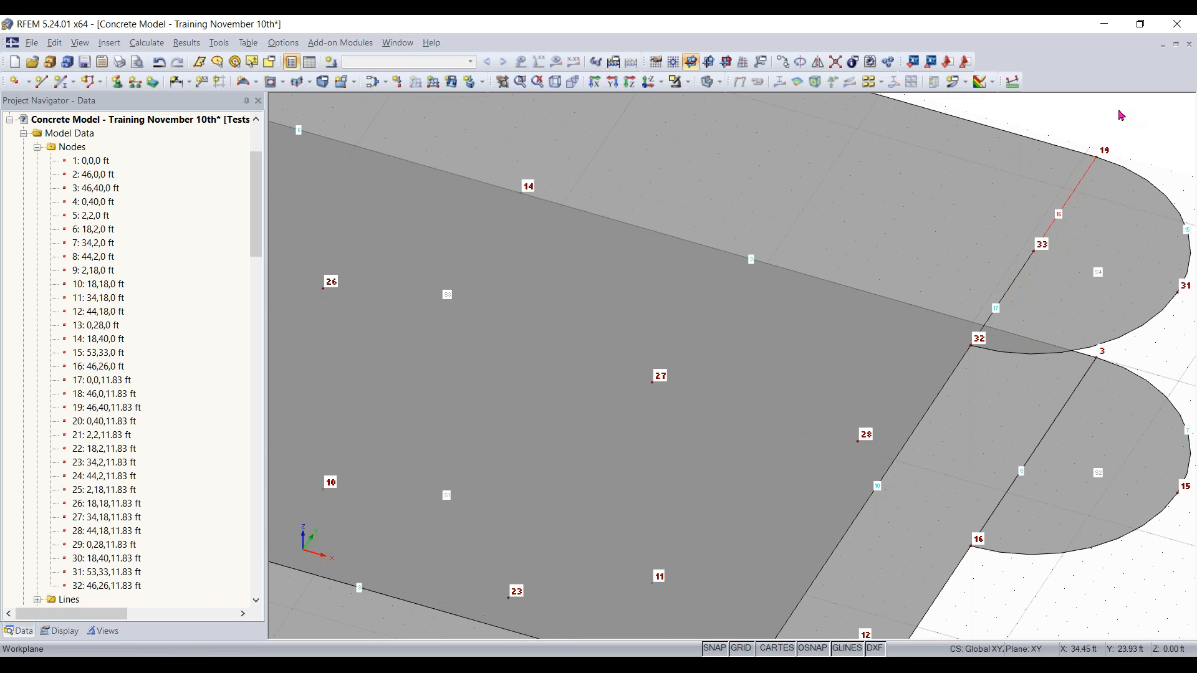
Step: Turn off the automatic connection of lines and members
scroll(1146, 151, down, 1)
middle_drag(1034, 169, 854, 220)
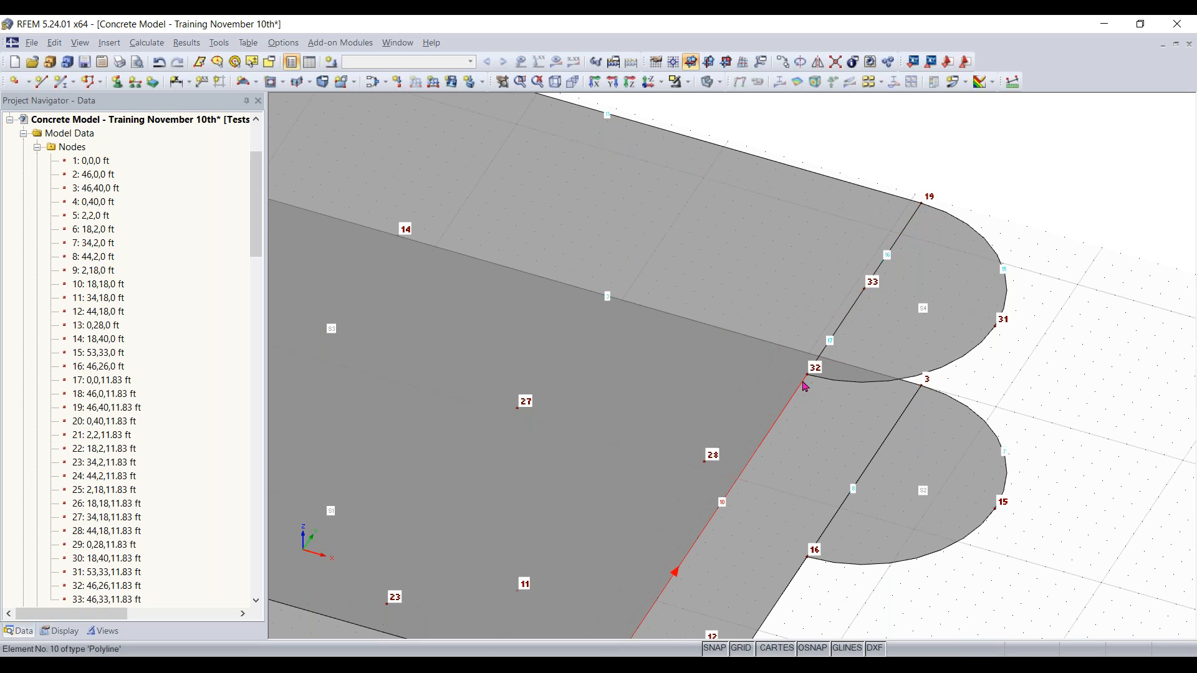
scroll(816, 370, down, 2)
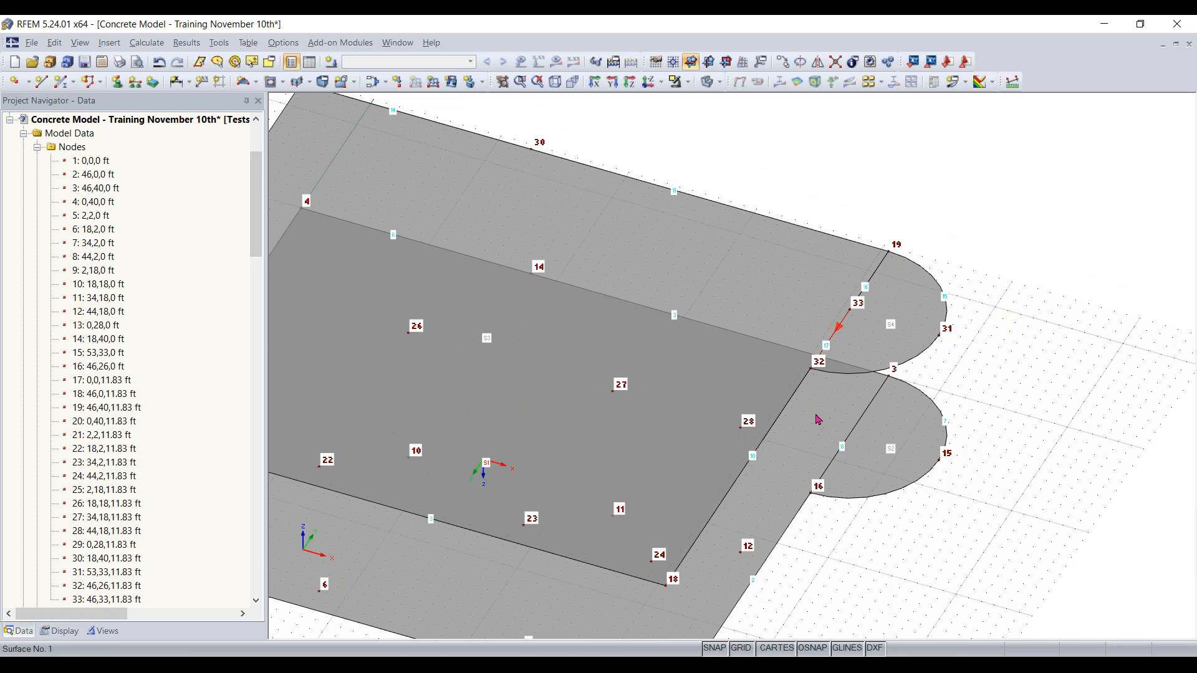
middle_drag(825, 376, 776, 330)
right_click(974, 245)
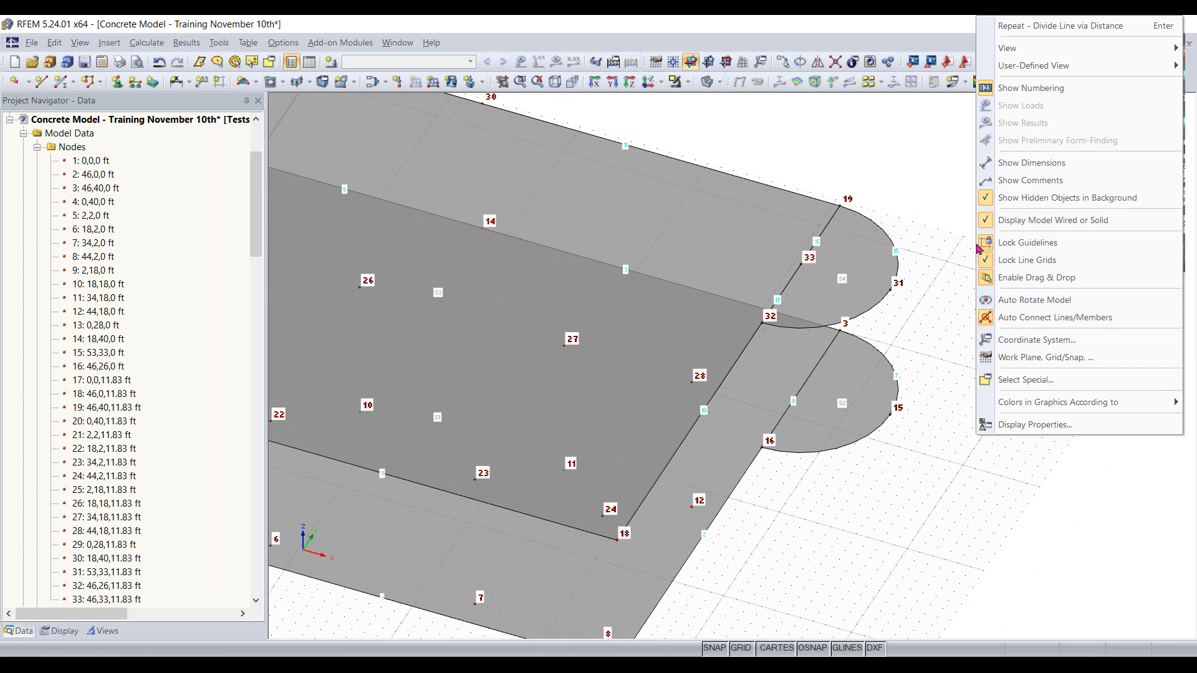
click(1013, 319)
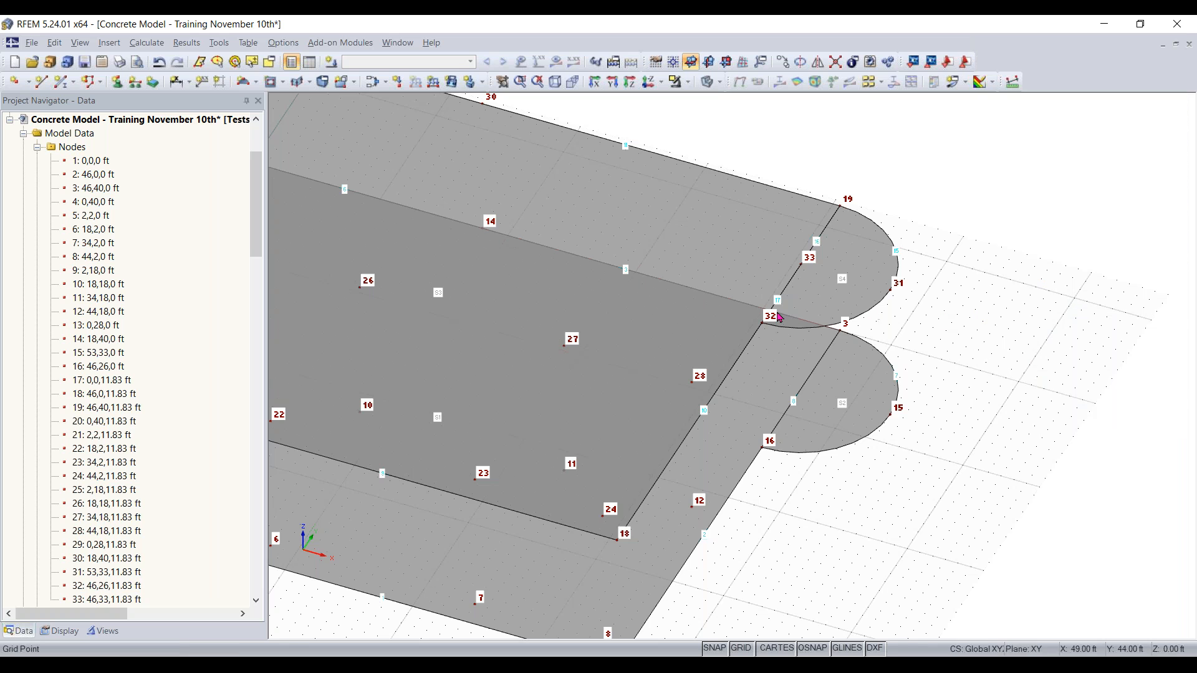
Step: Delete the upper level's rectangular slab surface and its semicircular surface, keeping their boundary lines
scroll(768, 327, up, 2)
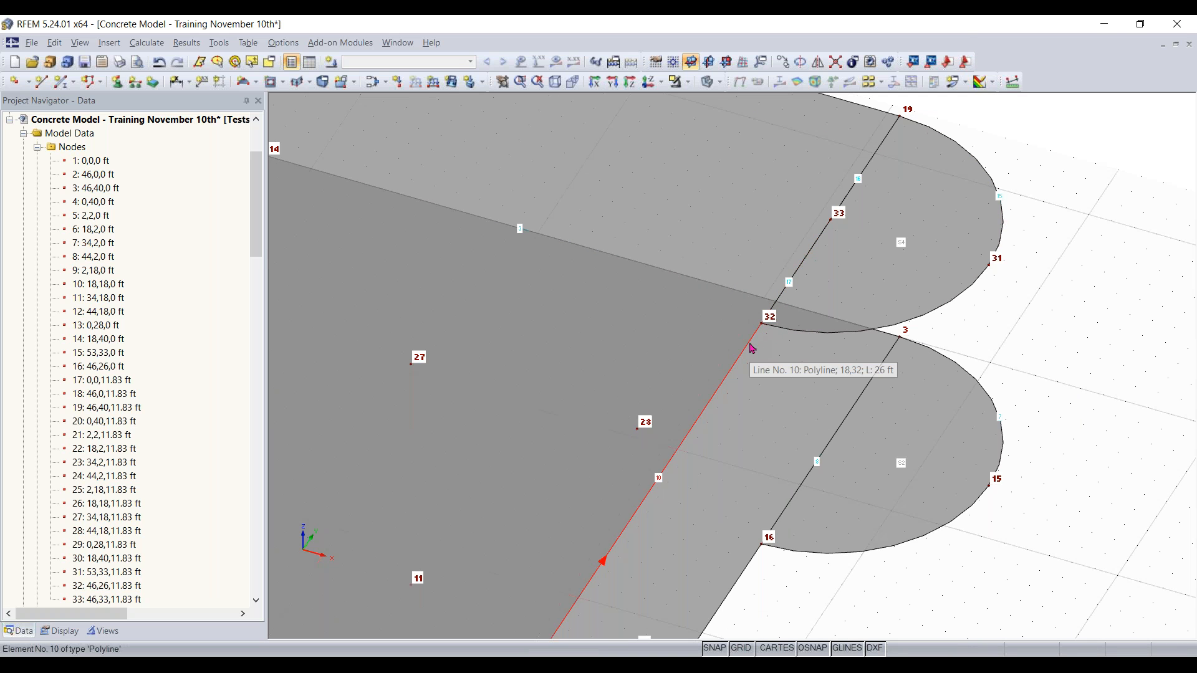
scroll(752, 349, down, 1)
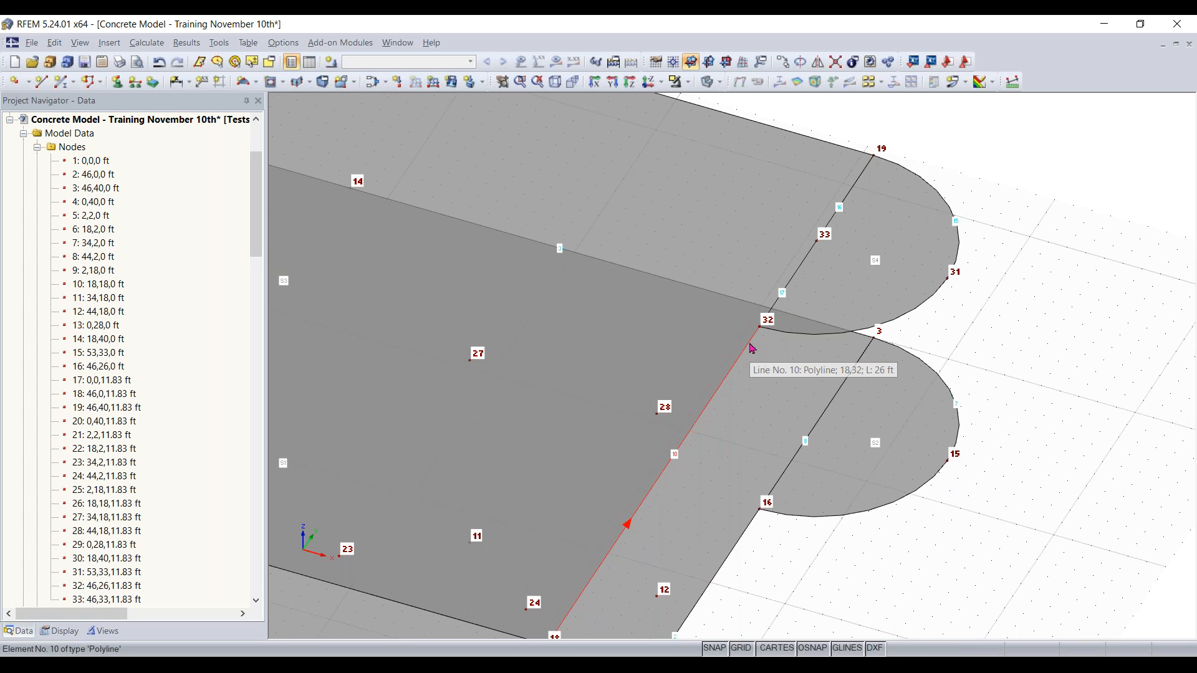
scroll(752, 349, down, 4)
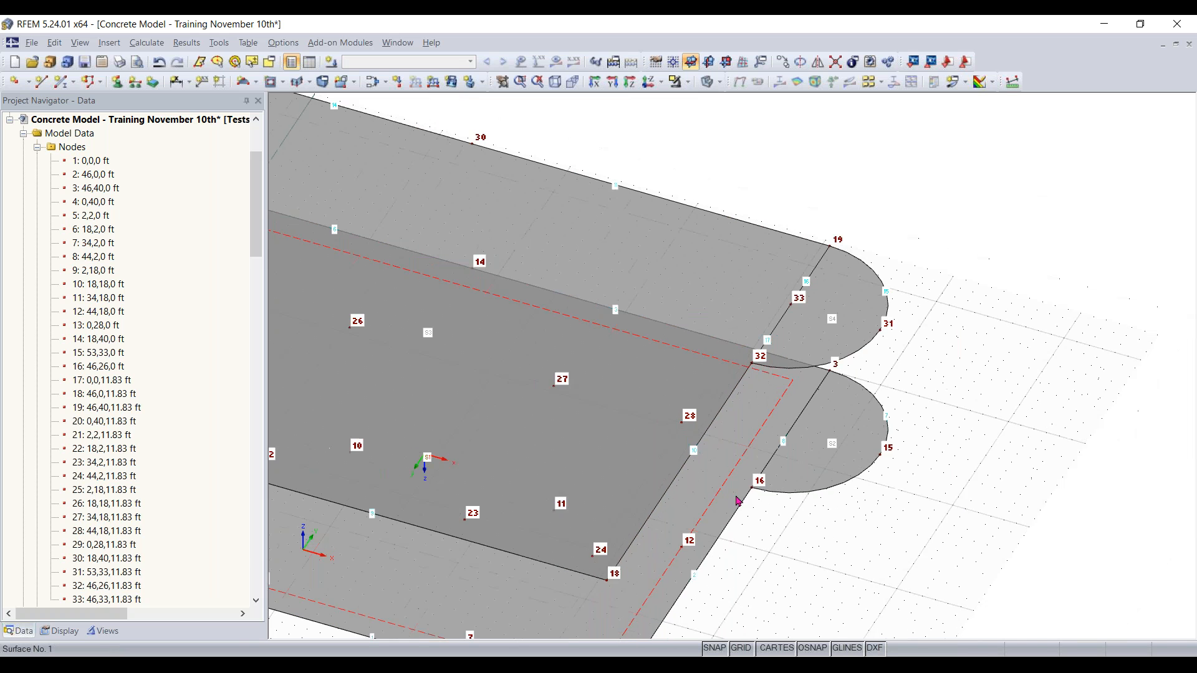
click(566, 557)
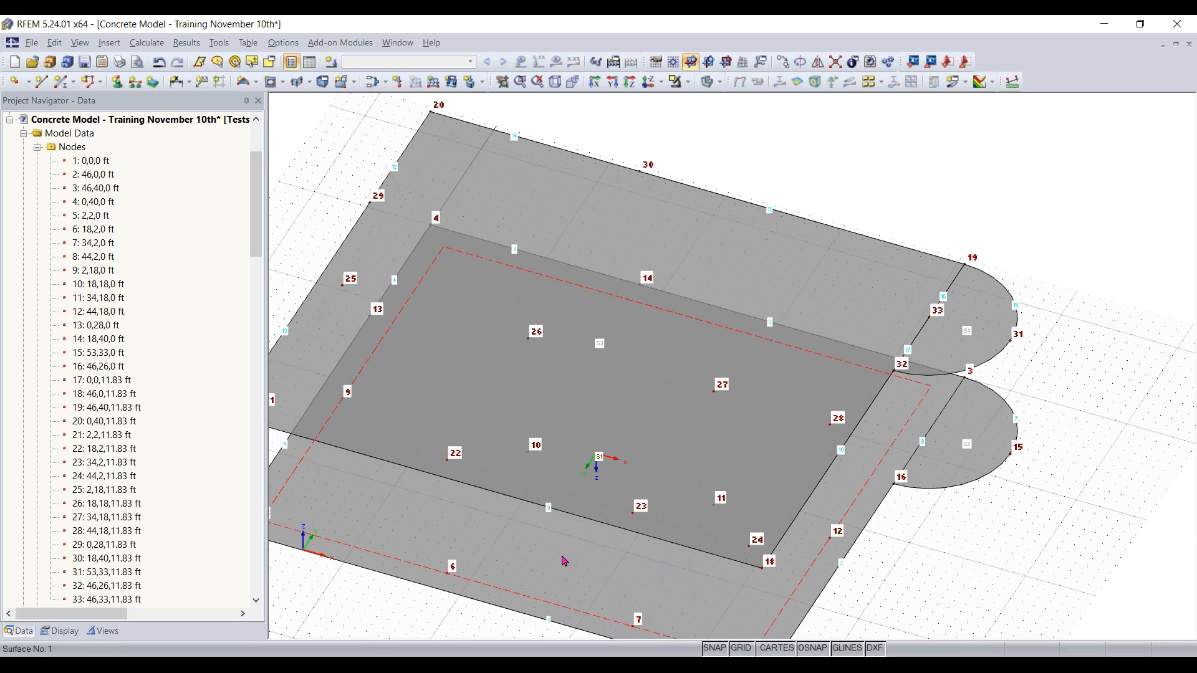
click(590, 180)
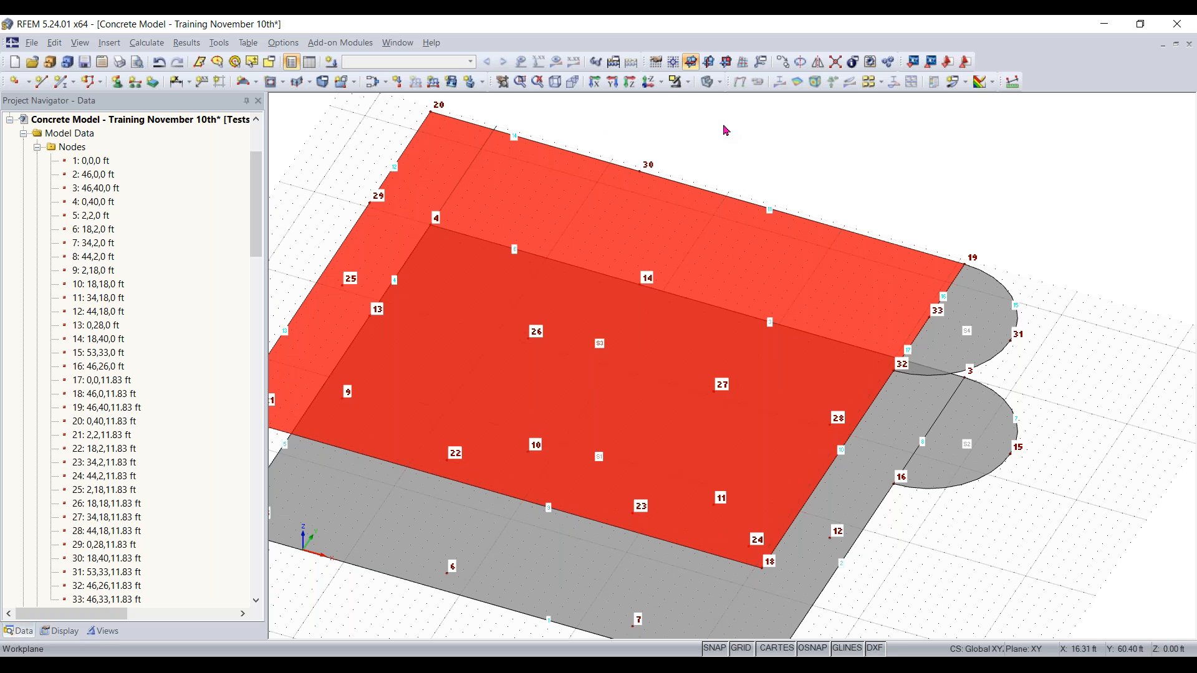
click(991, 295)
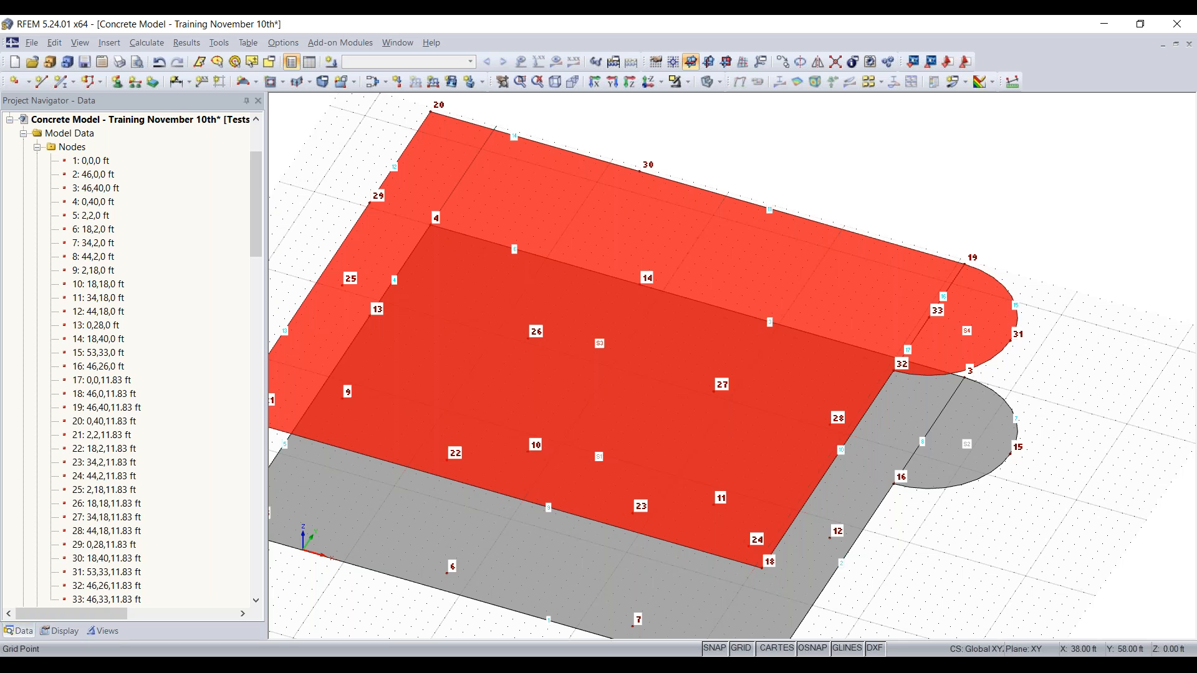
key(Delete)
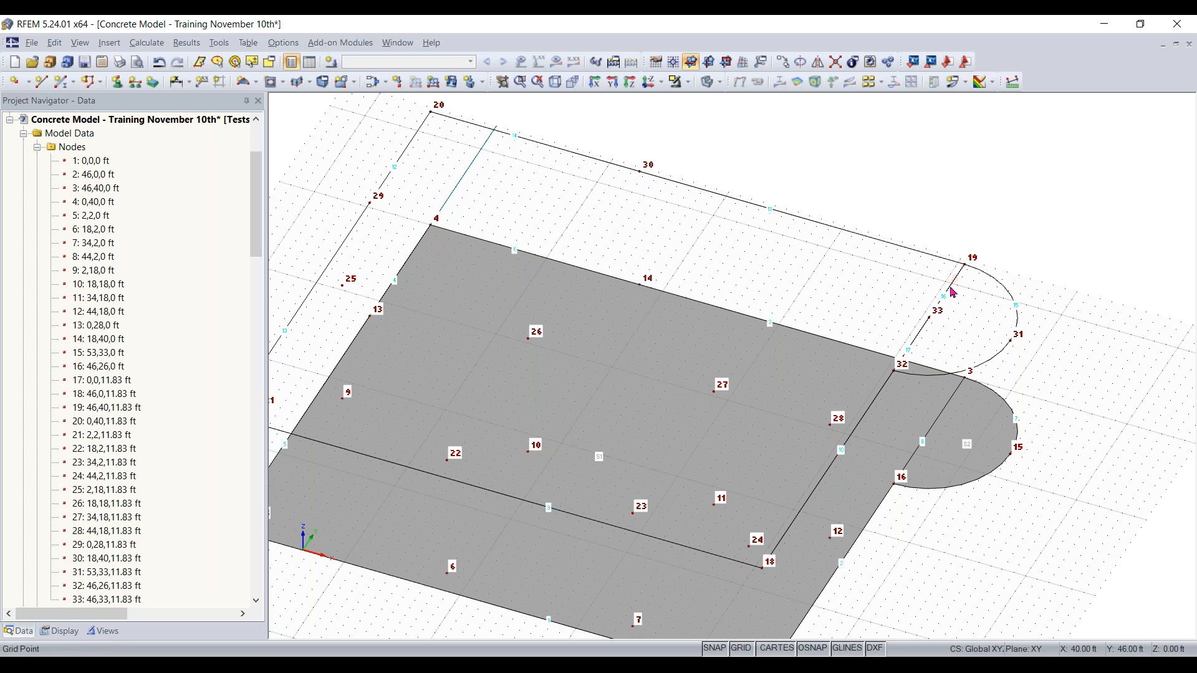
Step: Delete the two 7 ft line segments separating the upper rectangle from its semicircle
mouse_move(252, 210)
mouse_down()
mouse_move(252, 269)
mouse_move(254, 215)
mouse_up()
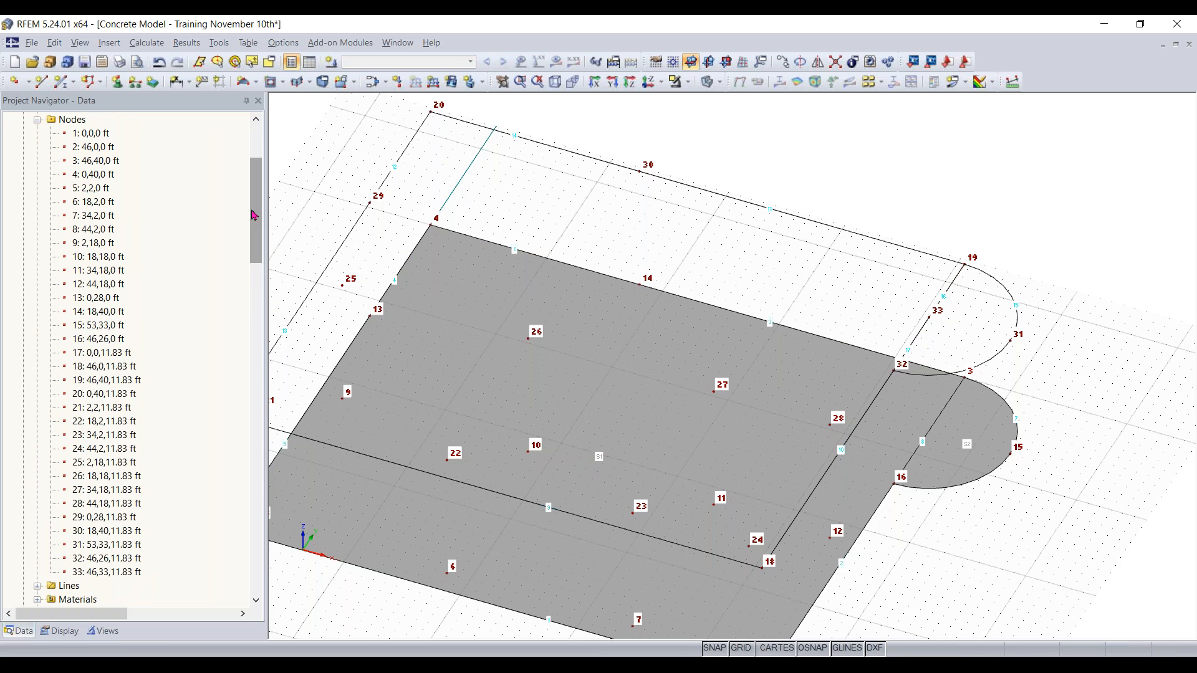
click(37, 119)
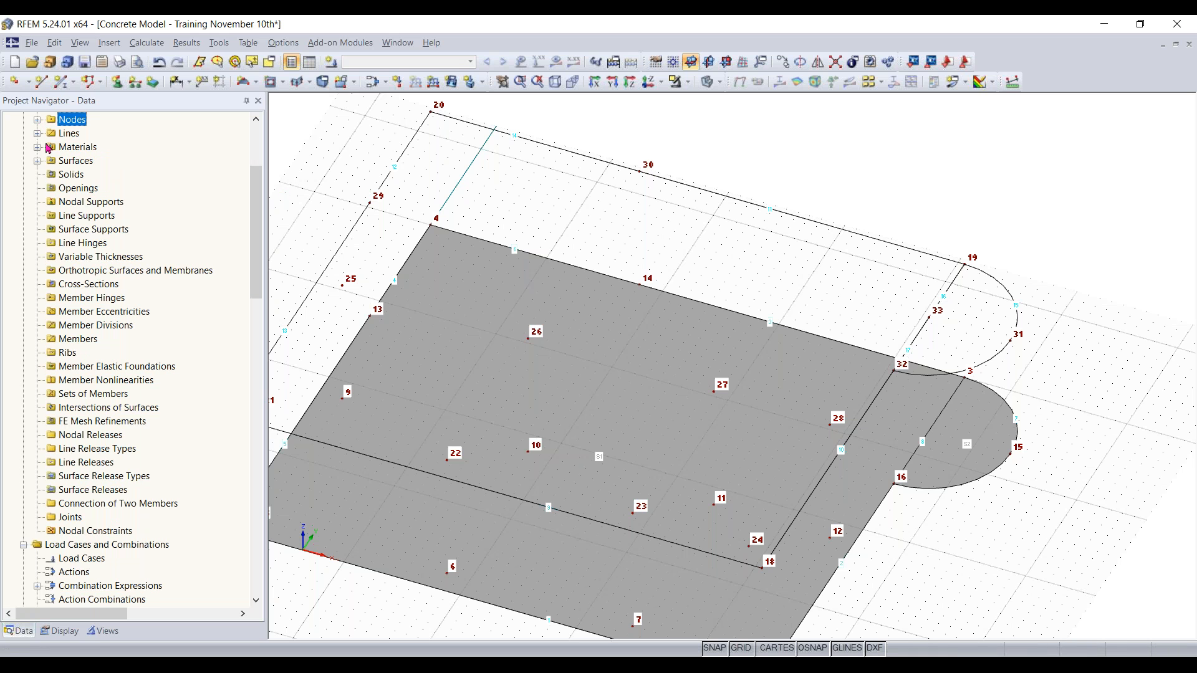
click(38, 133)
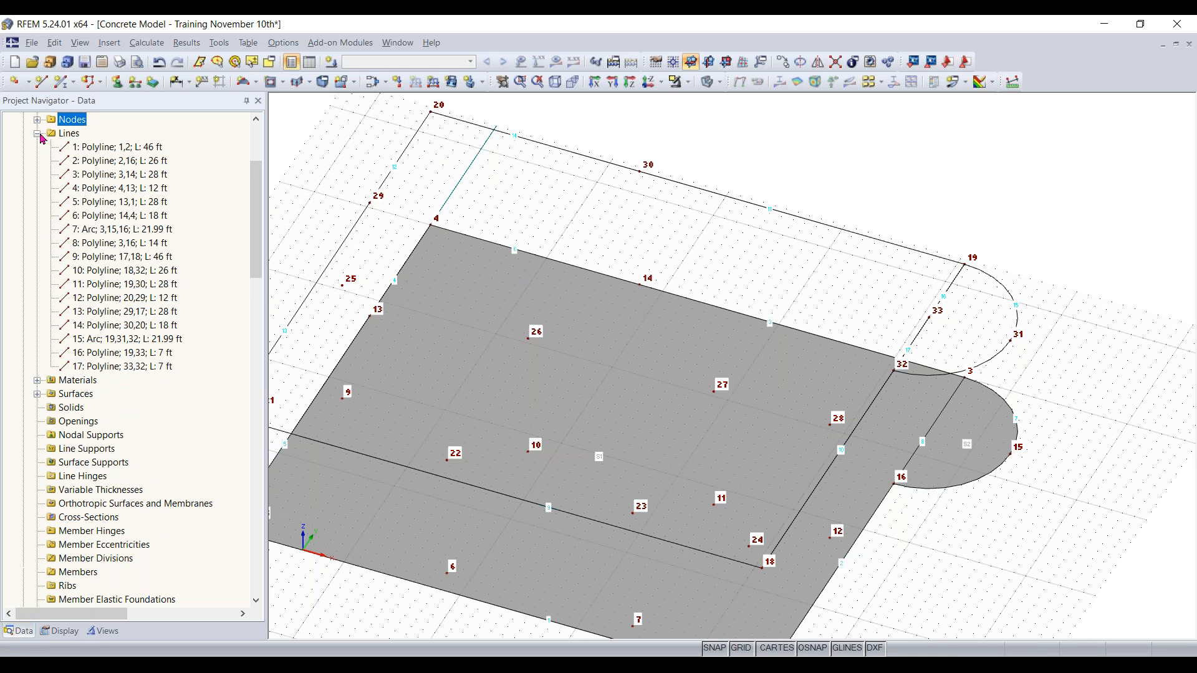
click(116, 354)
key(shift+Down)
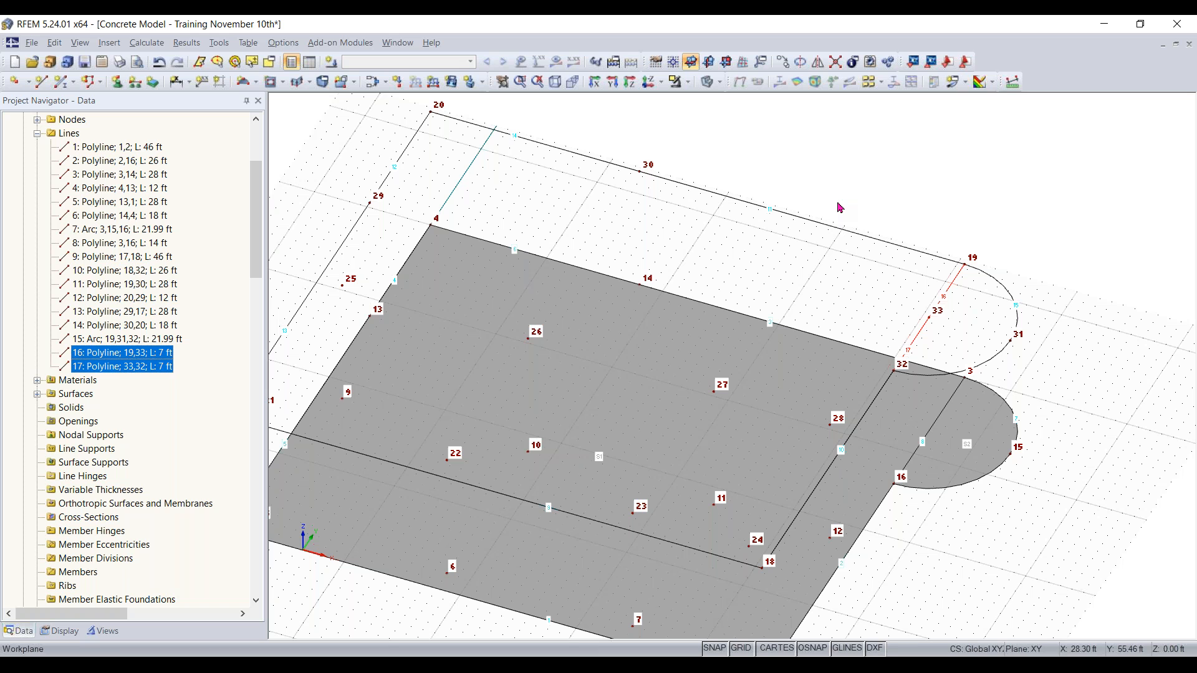
key(Delete)
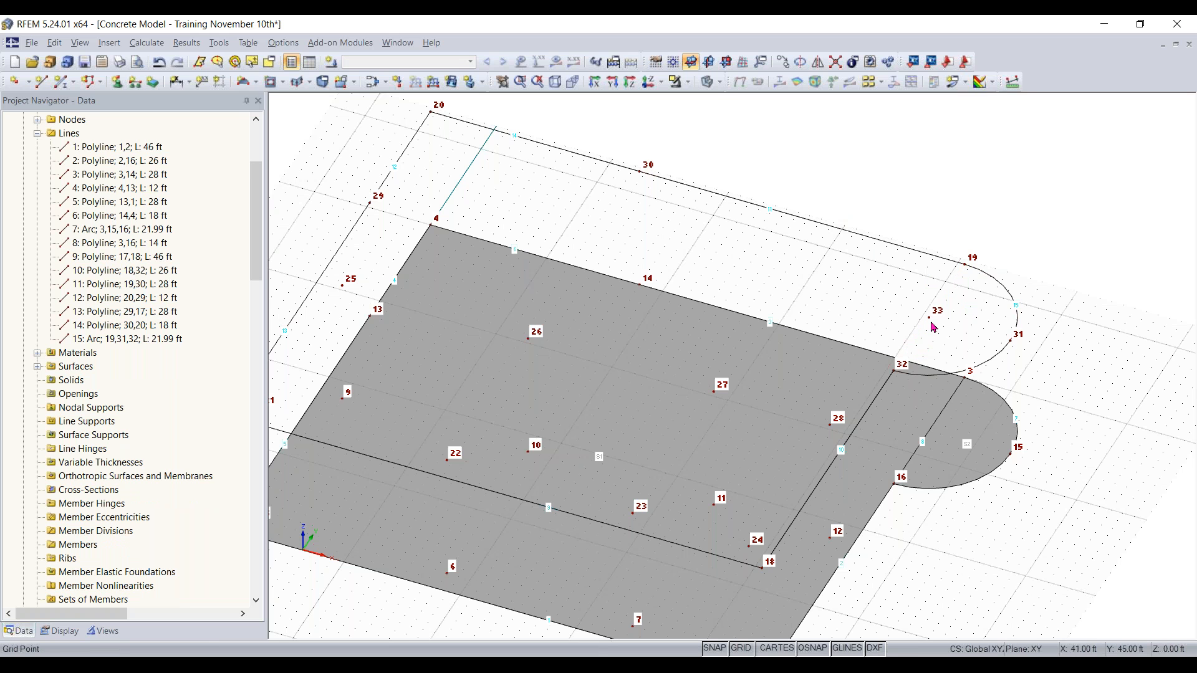
Step: Create one 12 in thick concrete surface from the upper level's outer boundary lines, including the semicircular arc
ctrl+middle_drag(1093, 349, 756, 235)
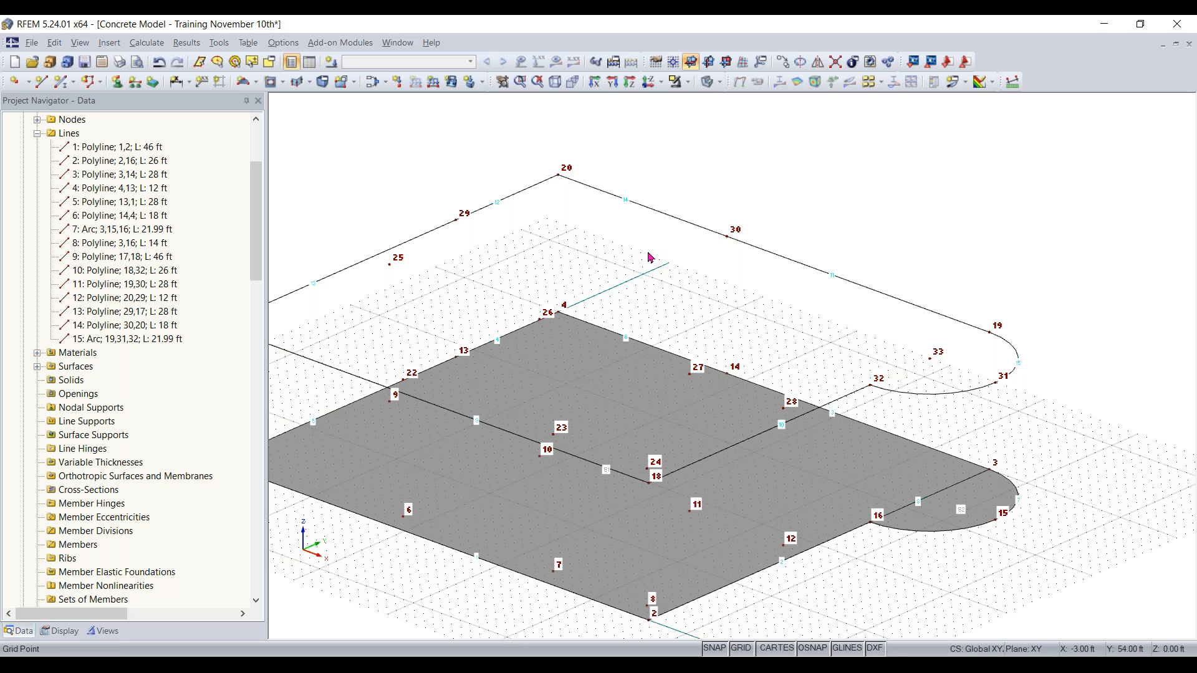
click(256, 82)
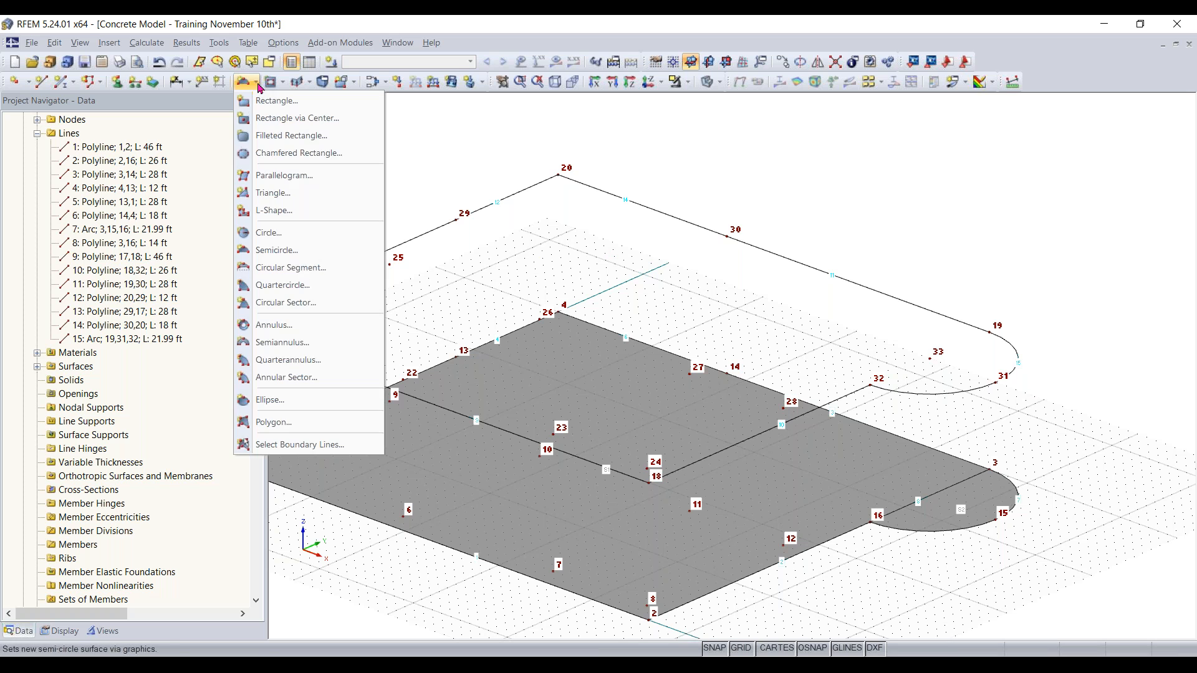
click(284, 445)
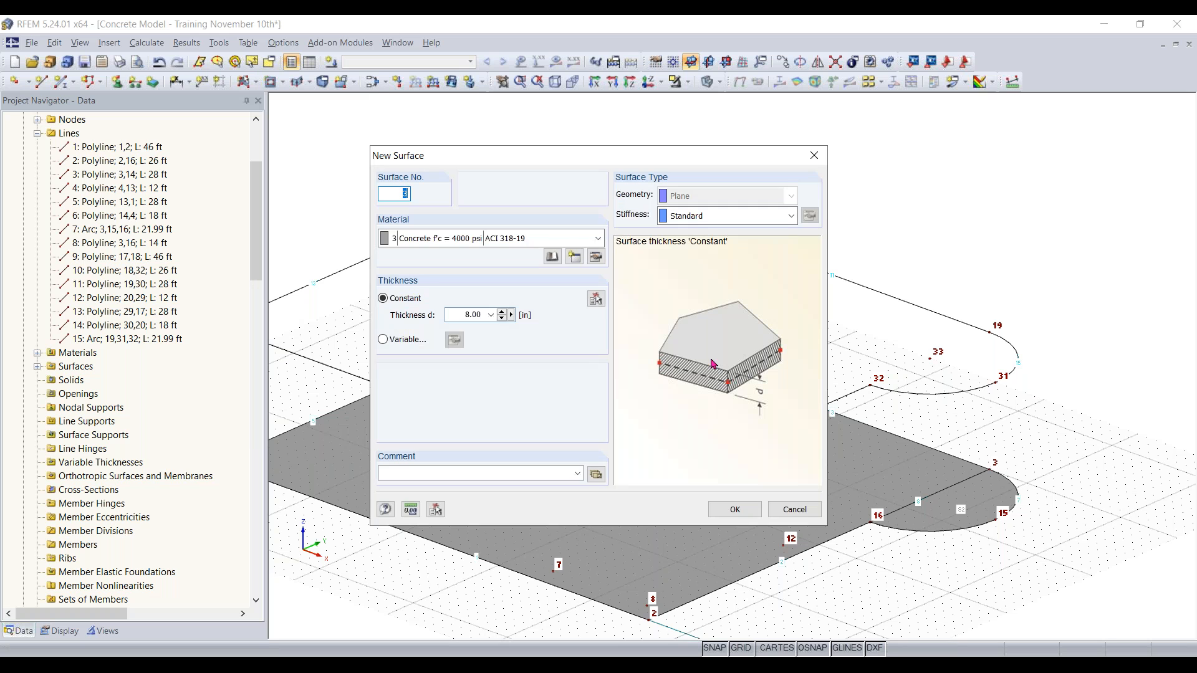
double_click(457, 311)
text(12)
click(734, 509)
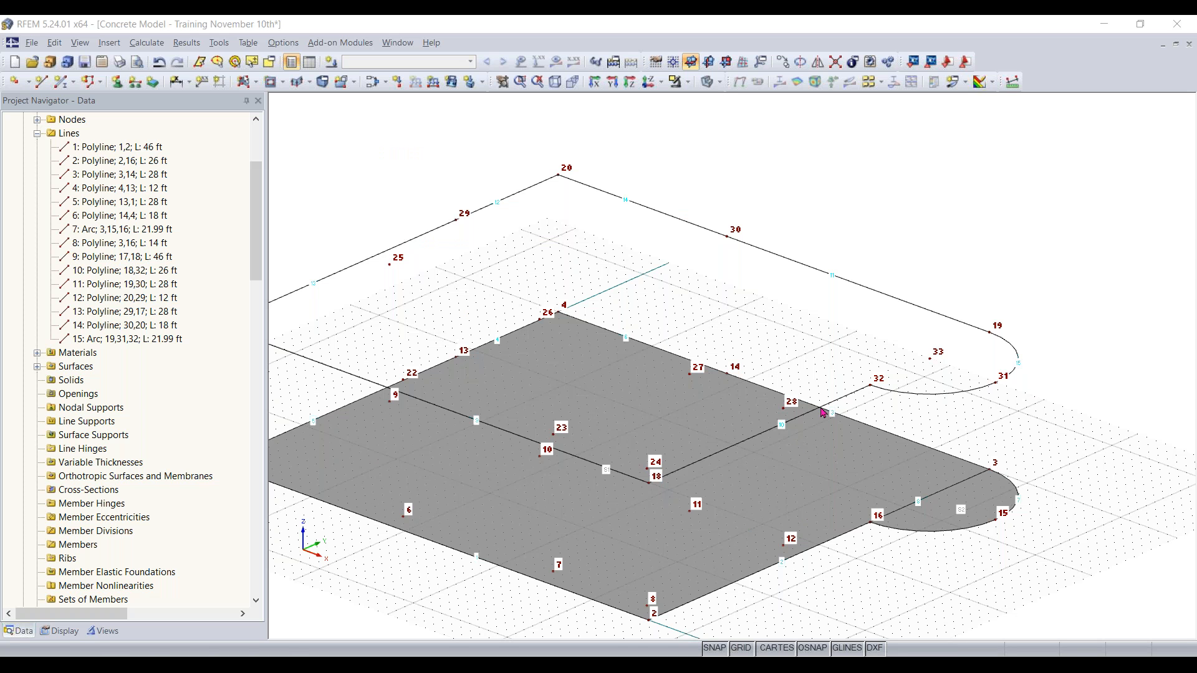
click(844, 396)
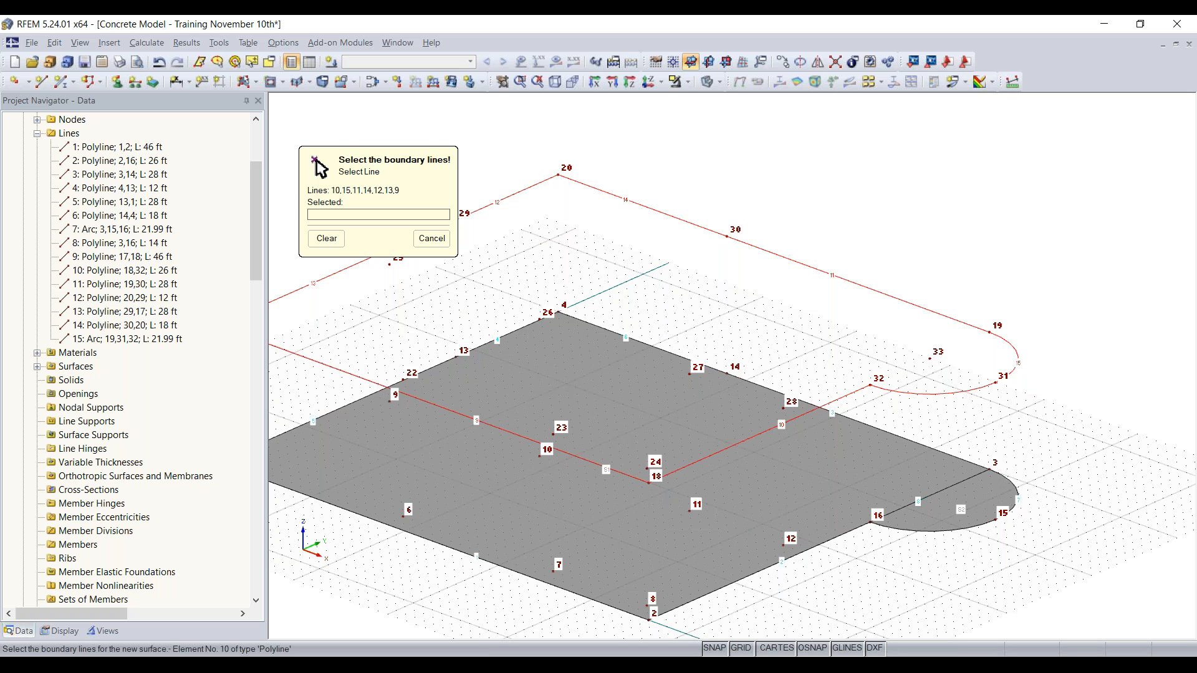
click(844, 396)
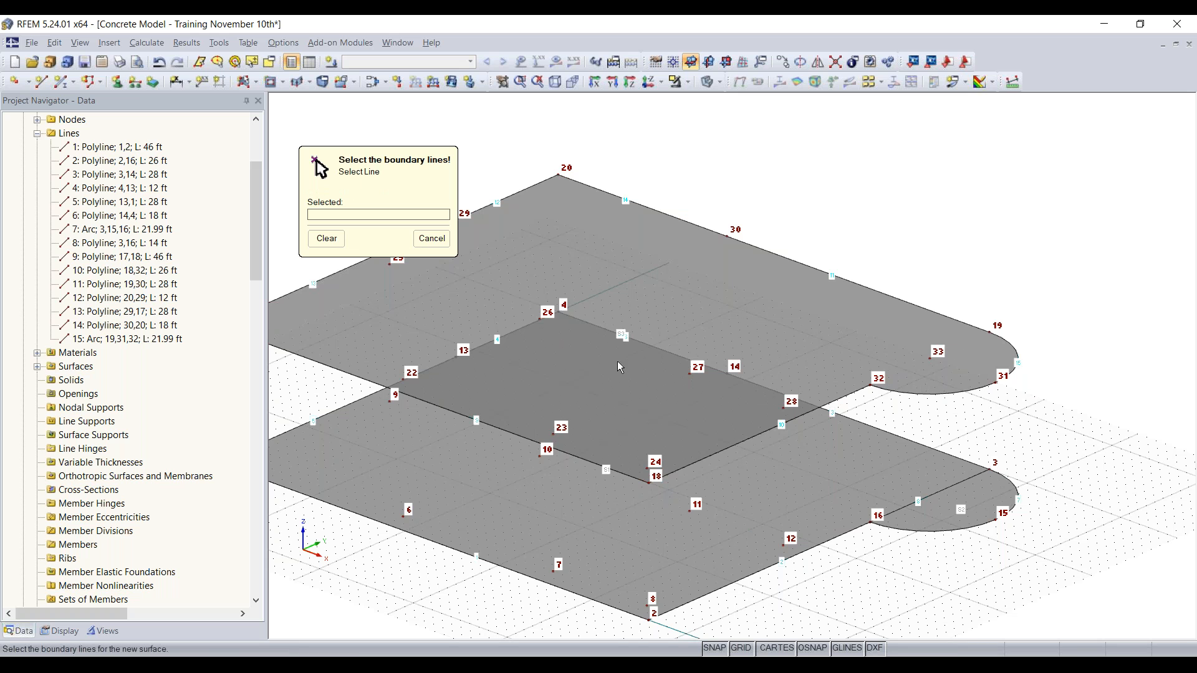
click(431, 239)
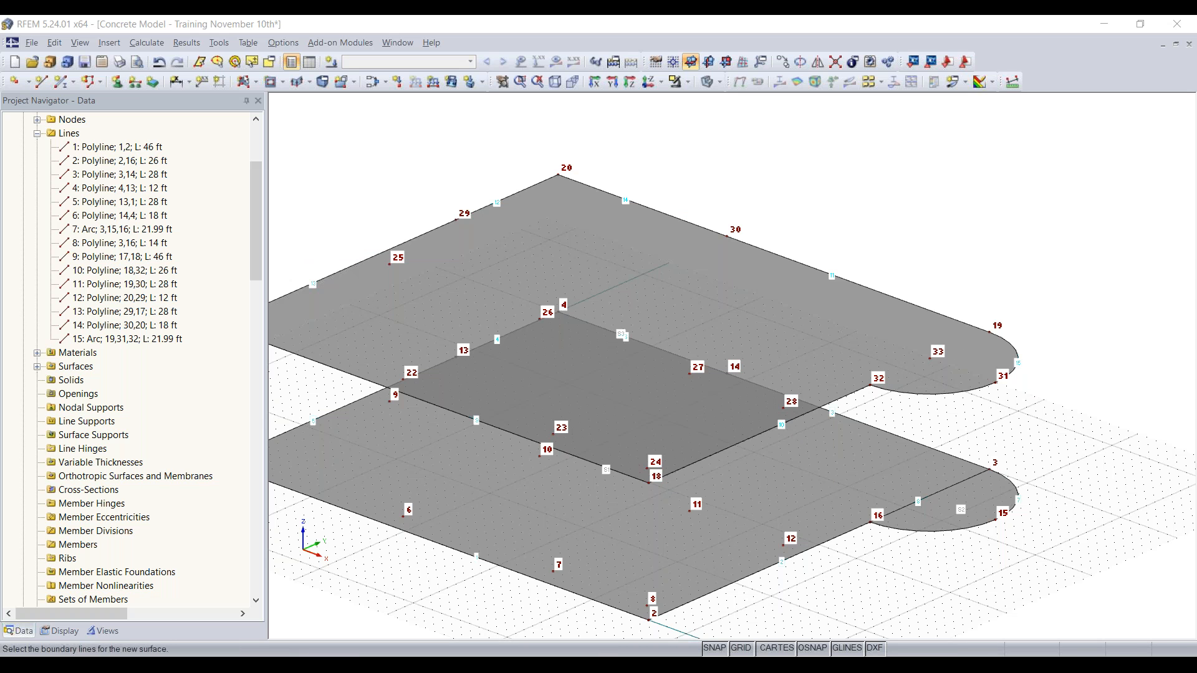
right_click(415, 187)
click(384, 185)
Step: Cut a circular opening of 6 ft radius centred on node 33 in the upper slab, using a 1 ft radius step
scroll(386, 192, down, 3)
middle_drag(415, 212, 525, 233)
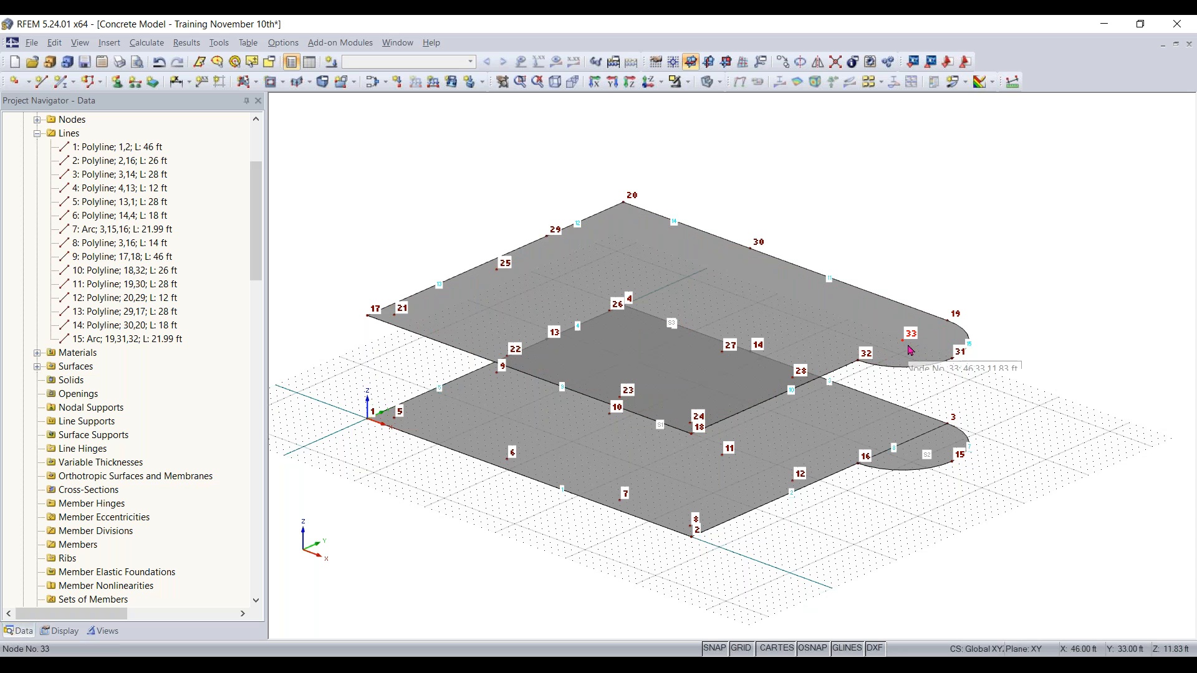
ctrl+middle_drag(847, 162, 889, 184)
right_click(888, 184)
click(875, 199)
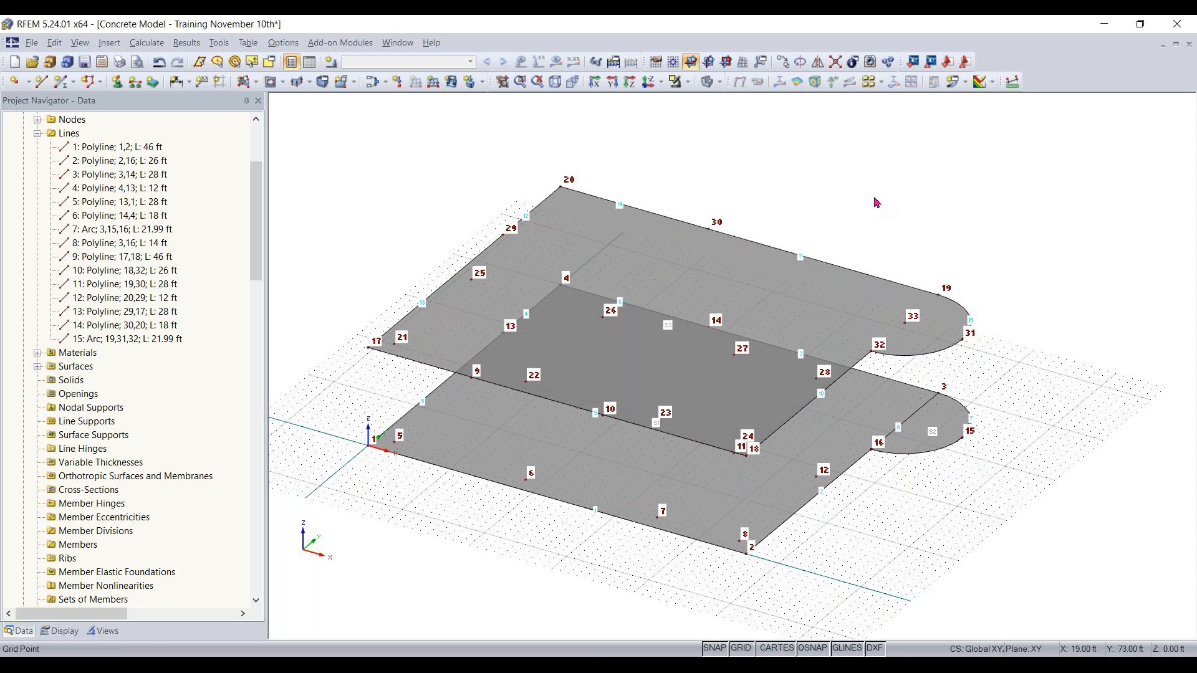
click(282, 84)
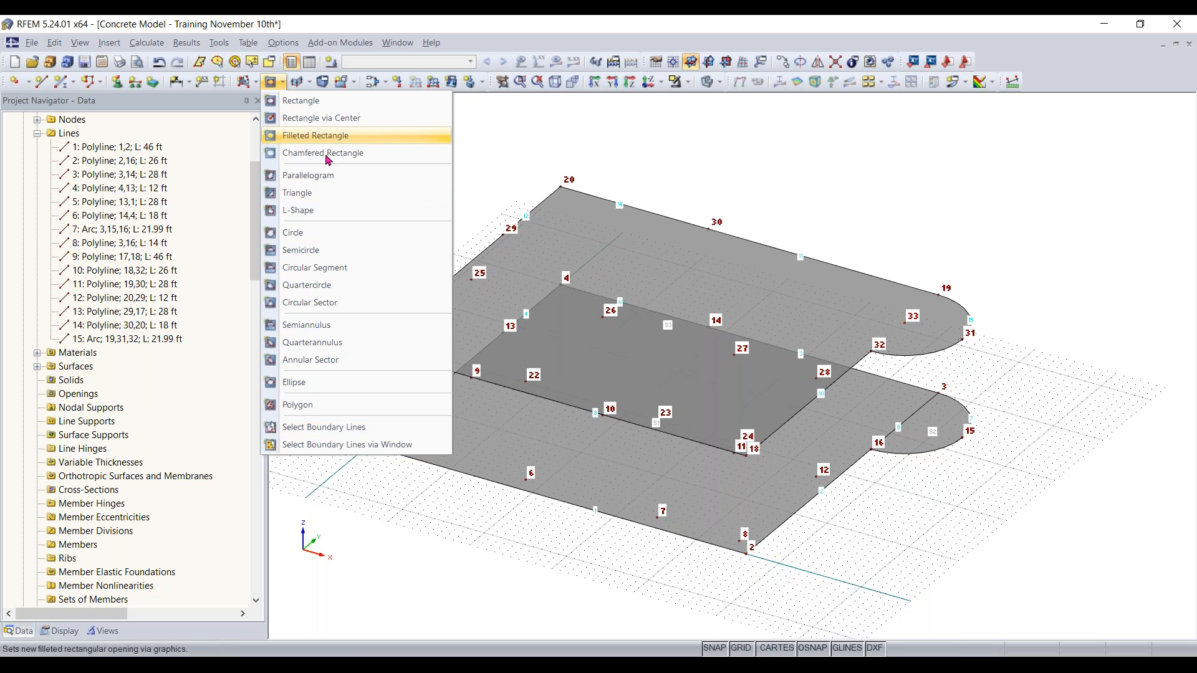
click(298, 234)
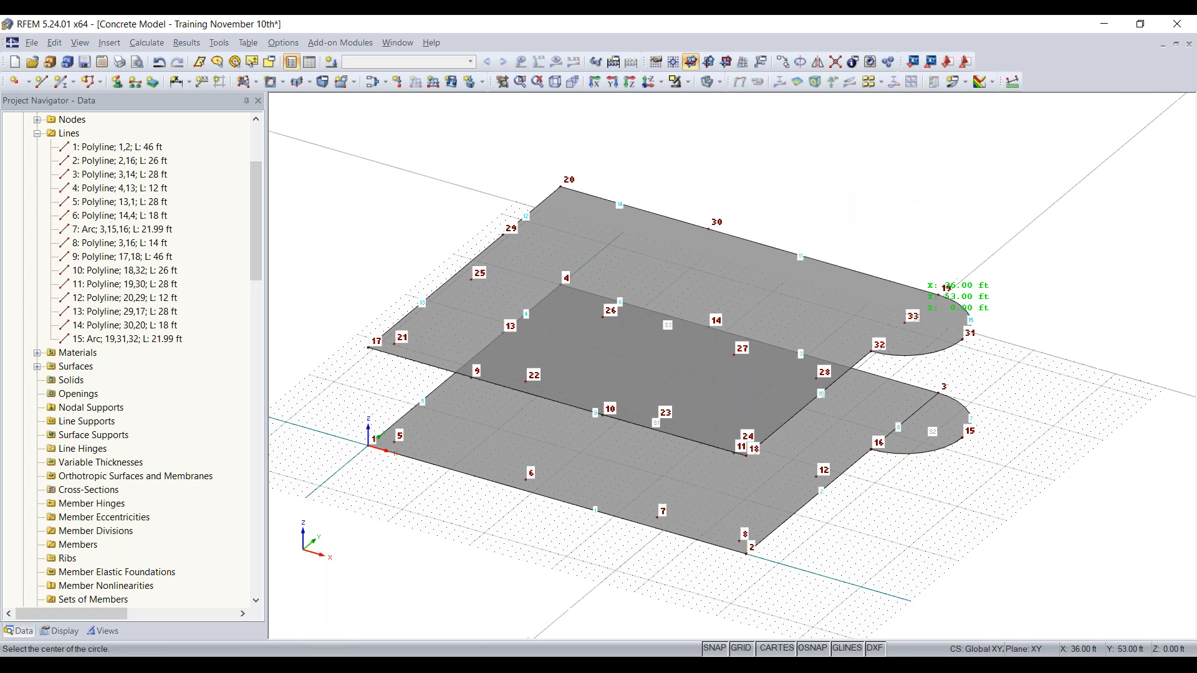
scroll(913, 319, up, 3)
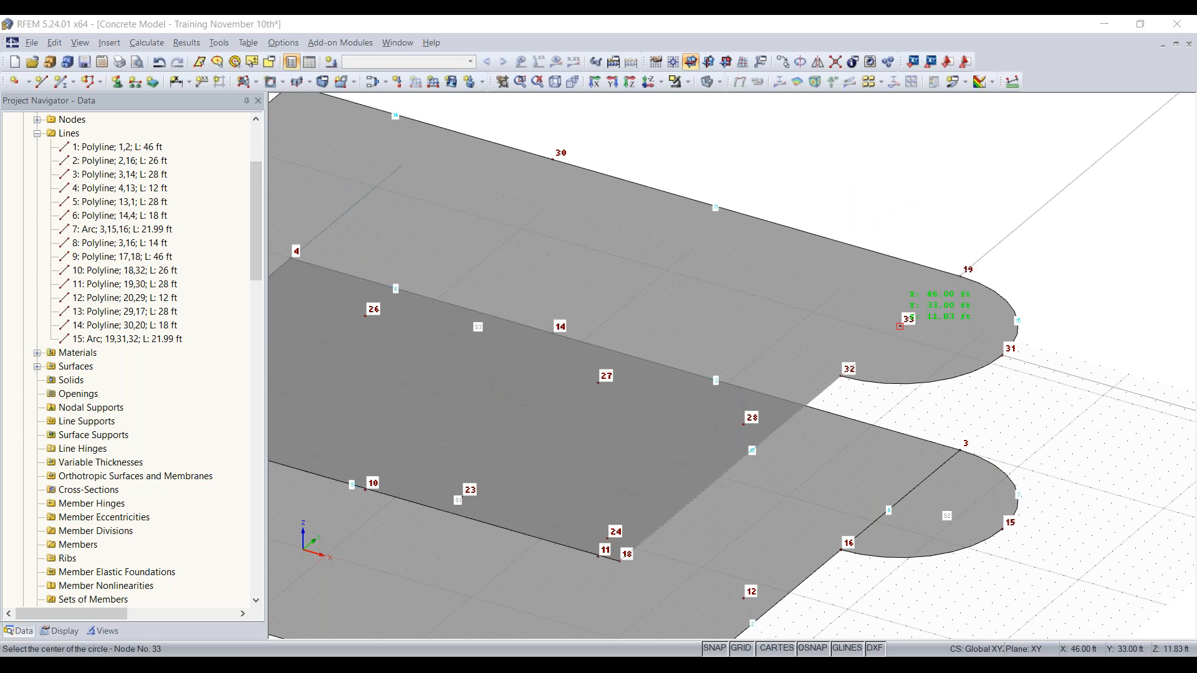
click(900, 326)
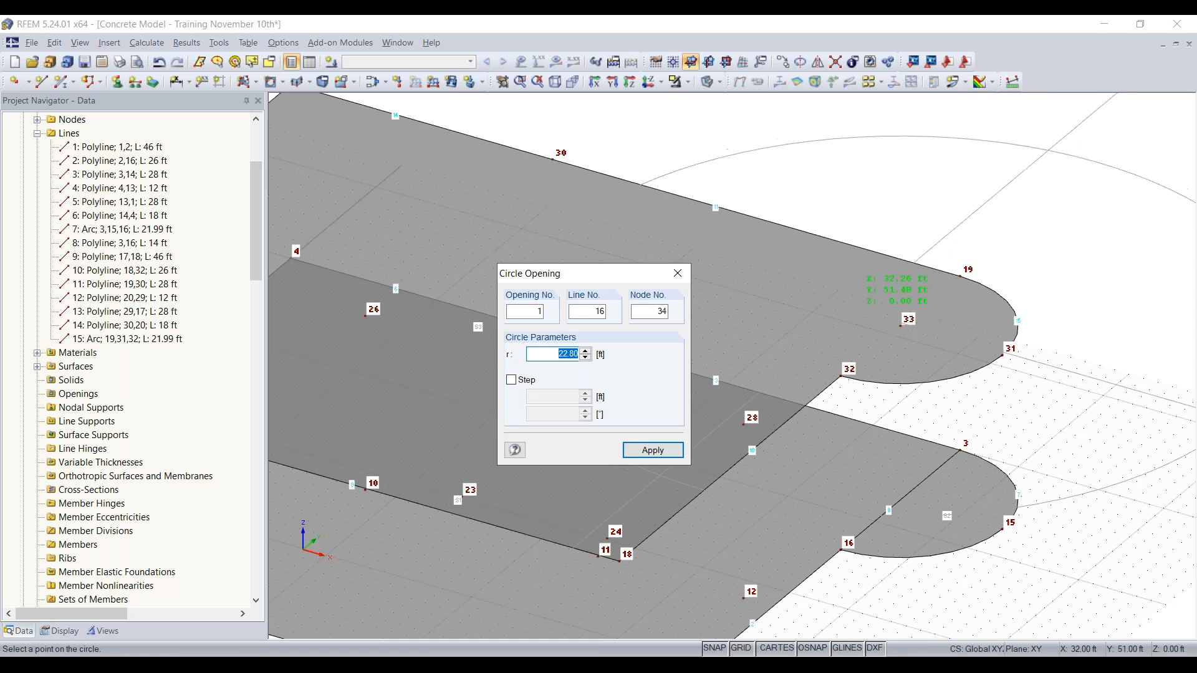
click(511, 380)
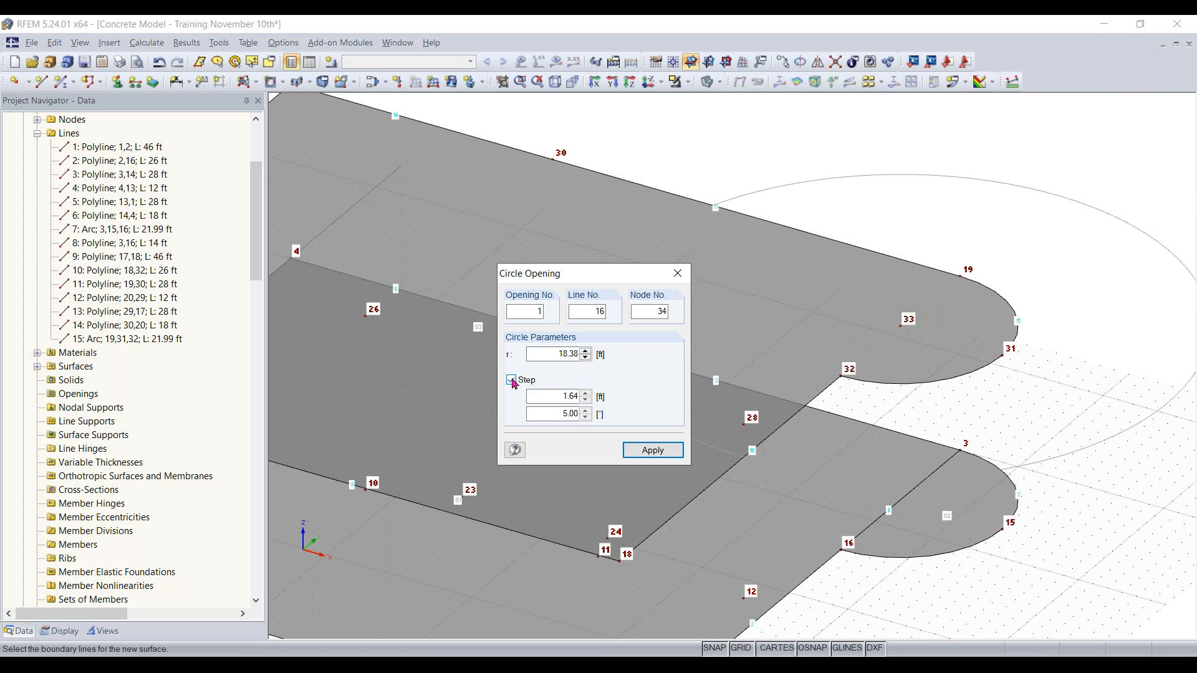
double_click(551, 397)
text(1.00)
key(Return)
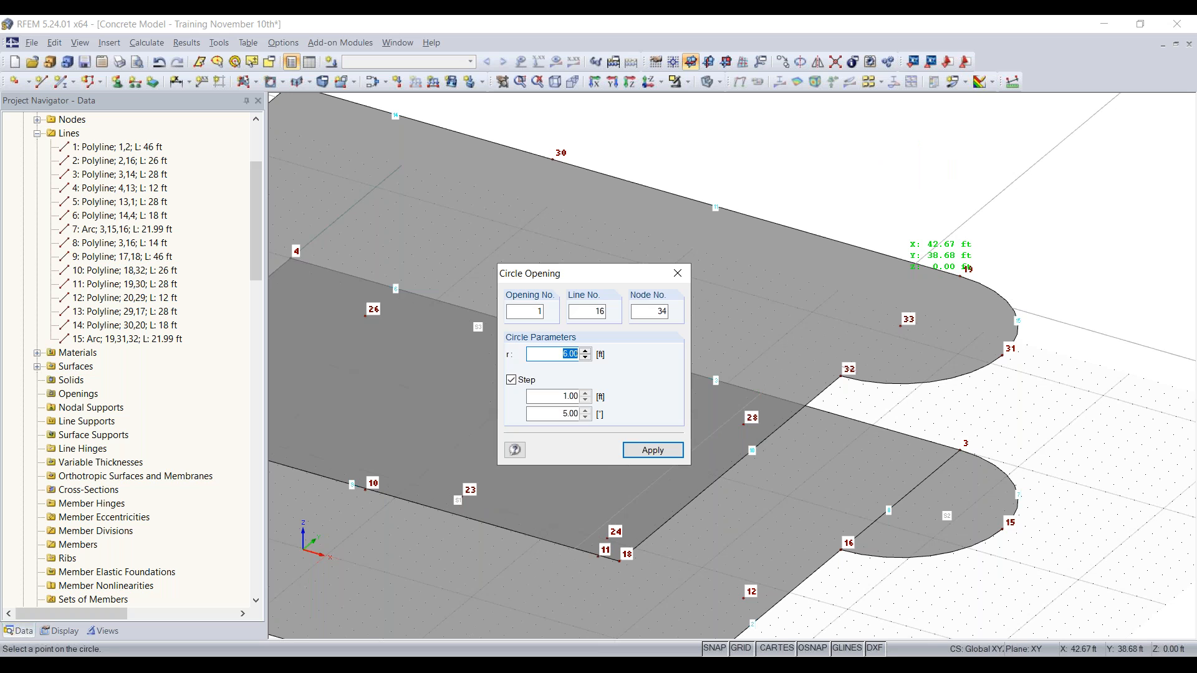
click(905, 275)
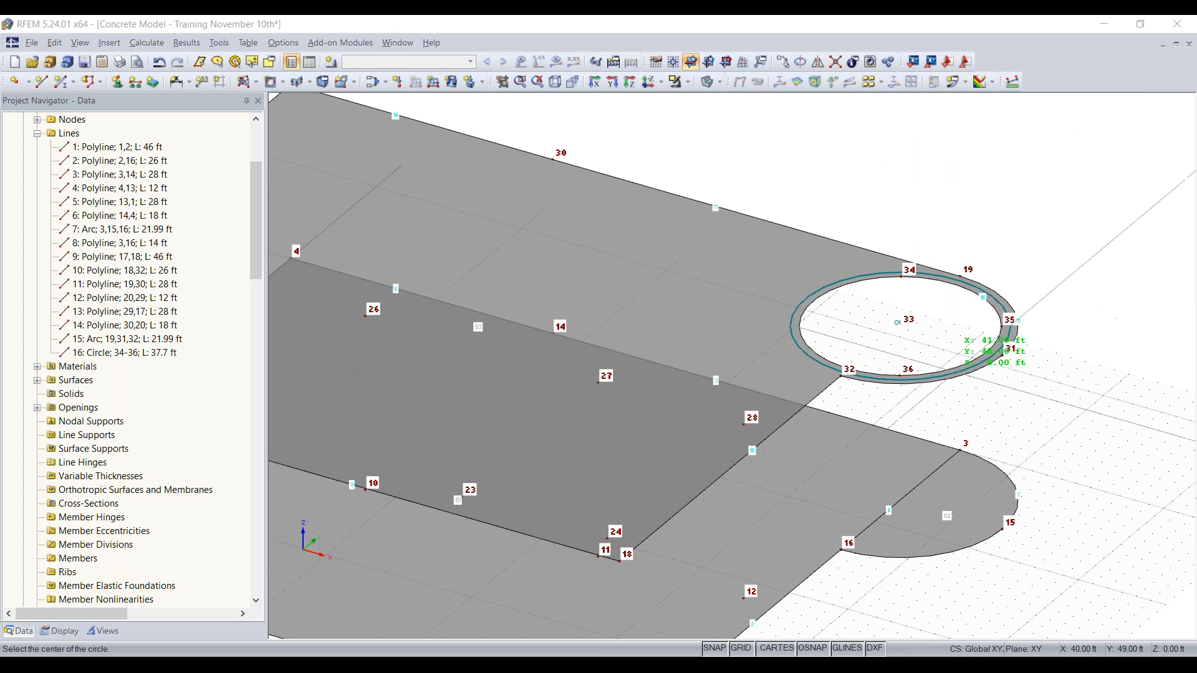
key(Escape)
Step: Draw an 11.83 ft vertical line at X 46, Y 19 ft, from the lower slab's edge up to the upper slab's edge
scroll(1039, 429, down, 1)
ctrl+middle_drag(1040, 429, 817, 370)
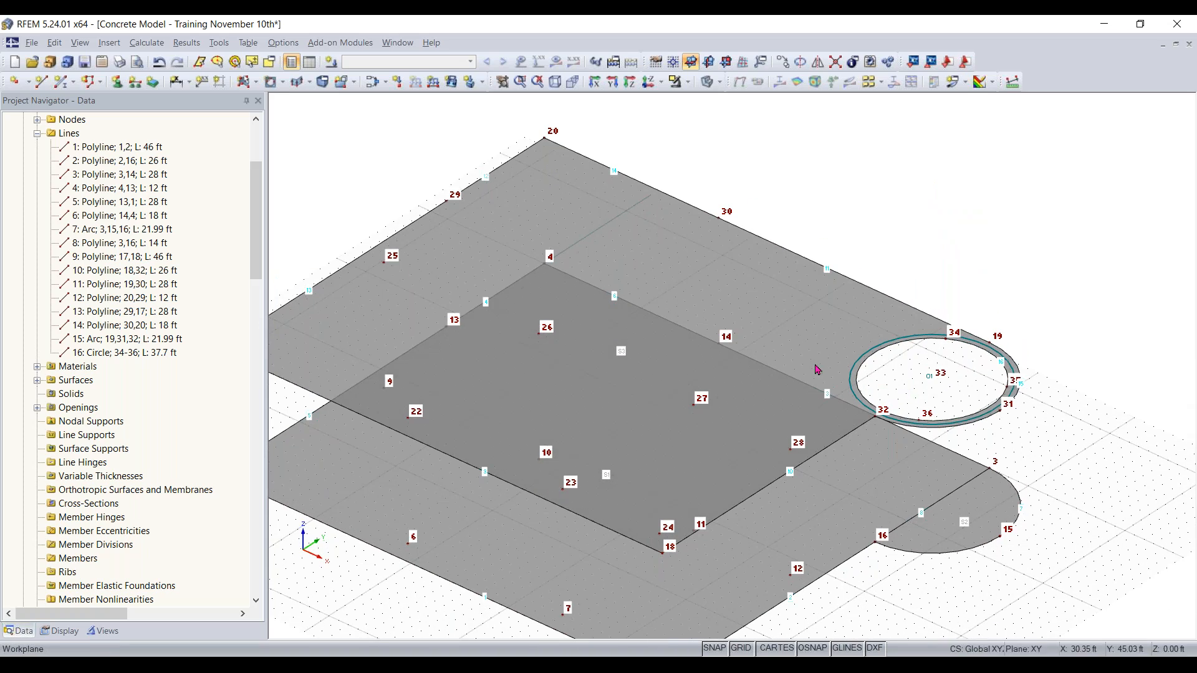
middle_drag(1088, 463, 1063, 364)
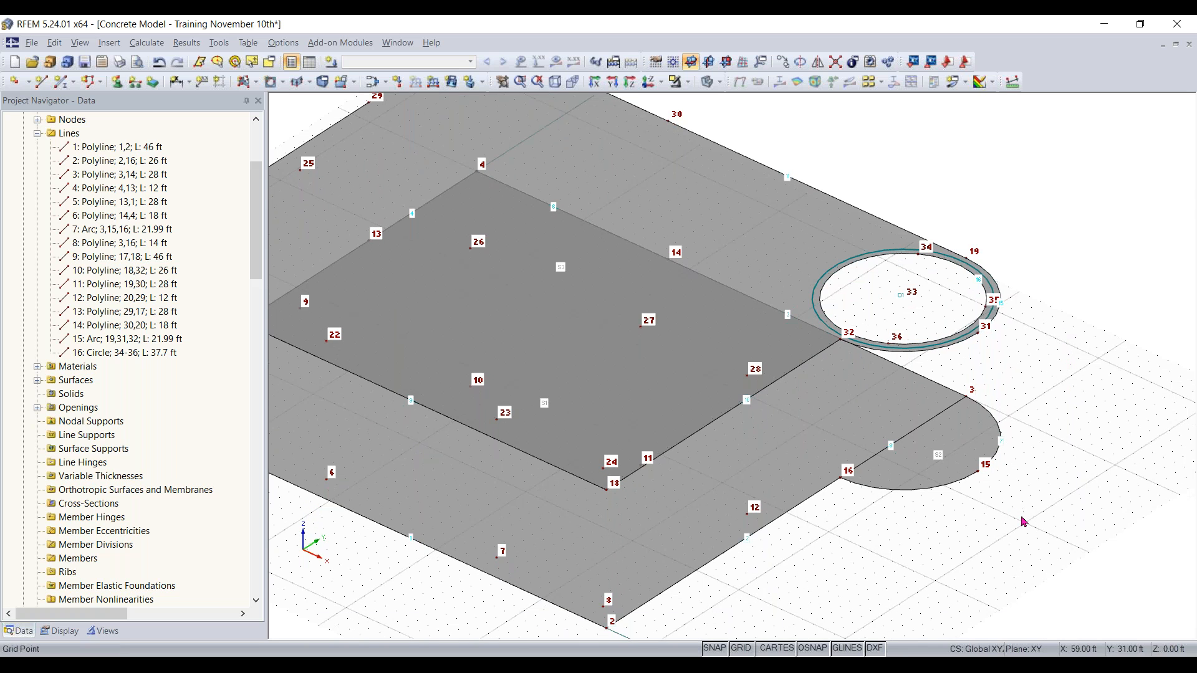
ctrl+middle_drag(1023, 521, 609, 428)
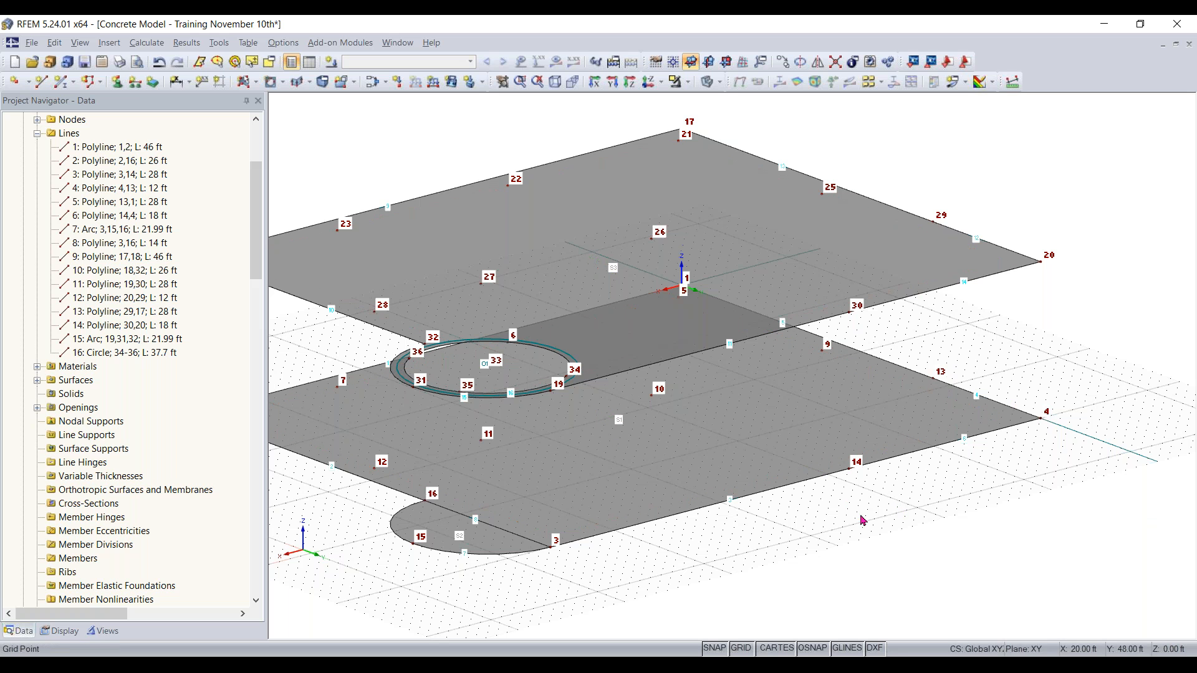
ctrl+middle_drag(411, 564, 614, 551)
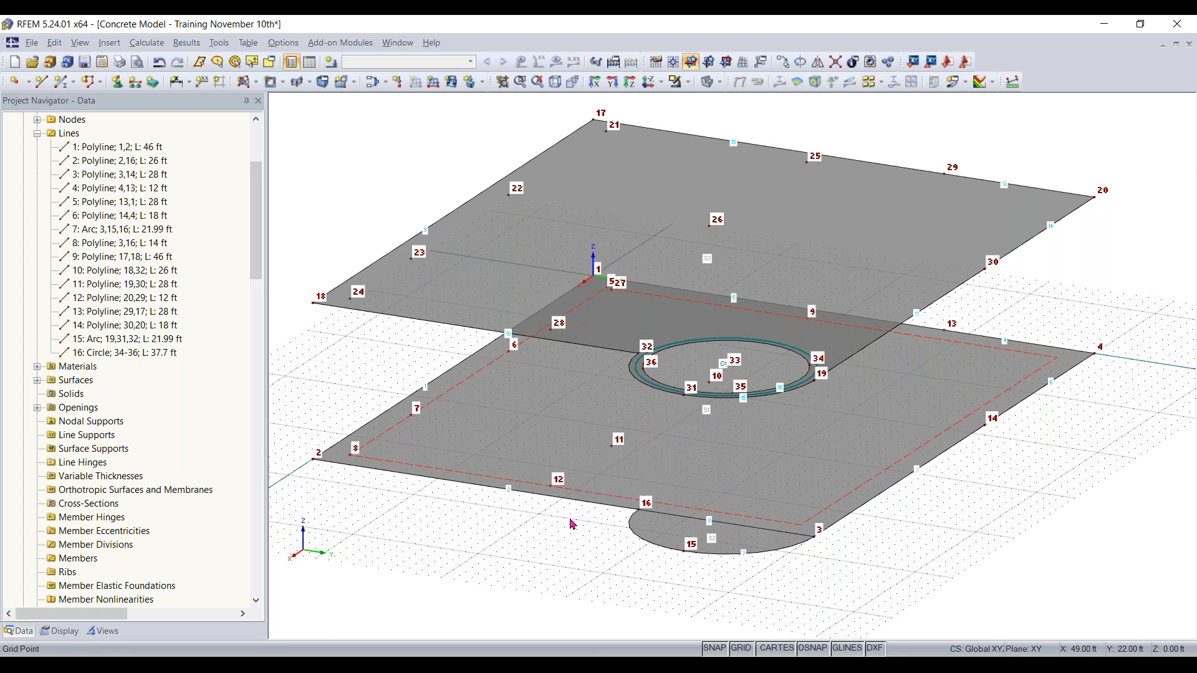
click(41, 81)
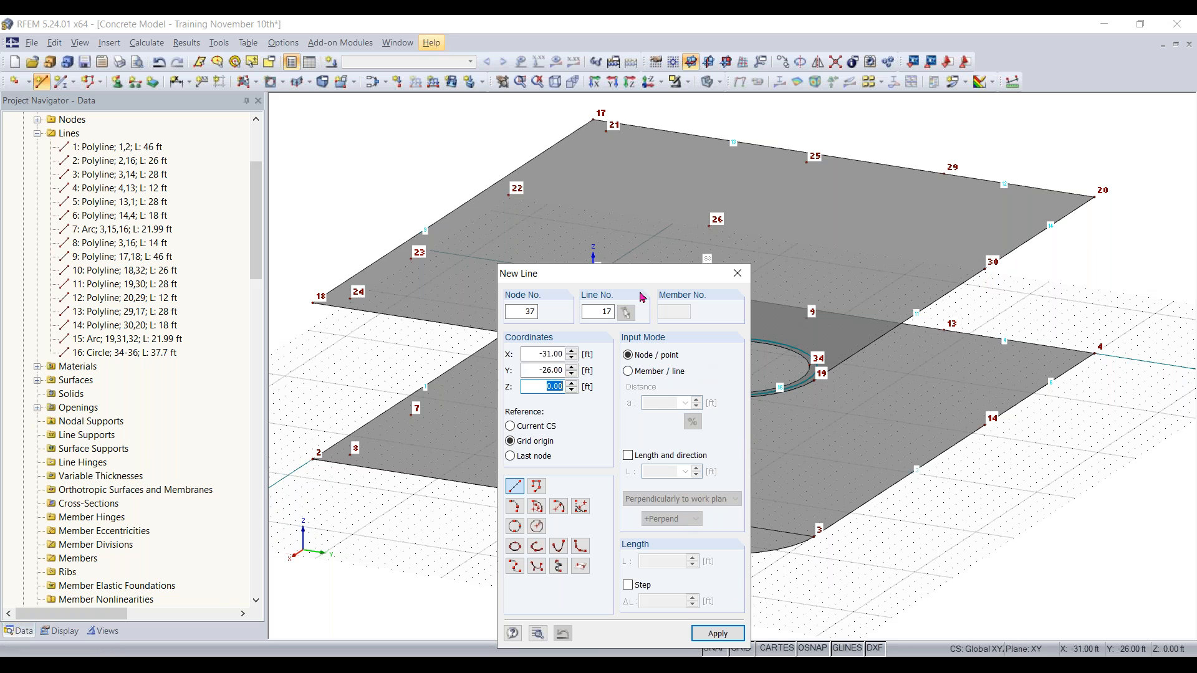
drag(613, 280, 167, 165)
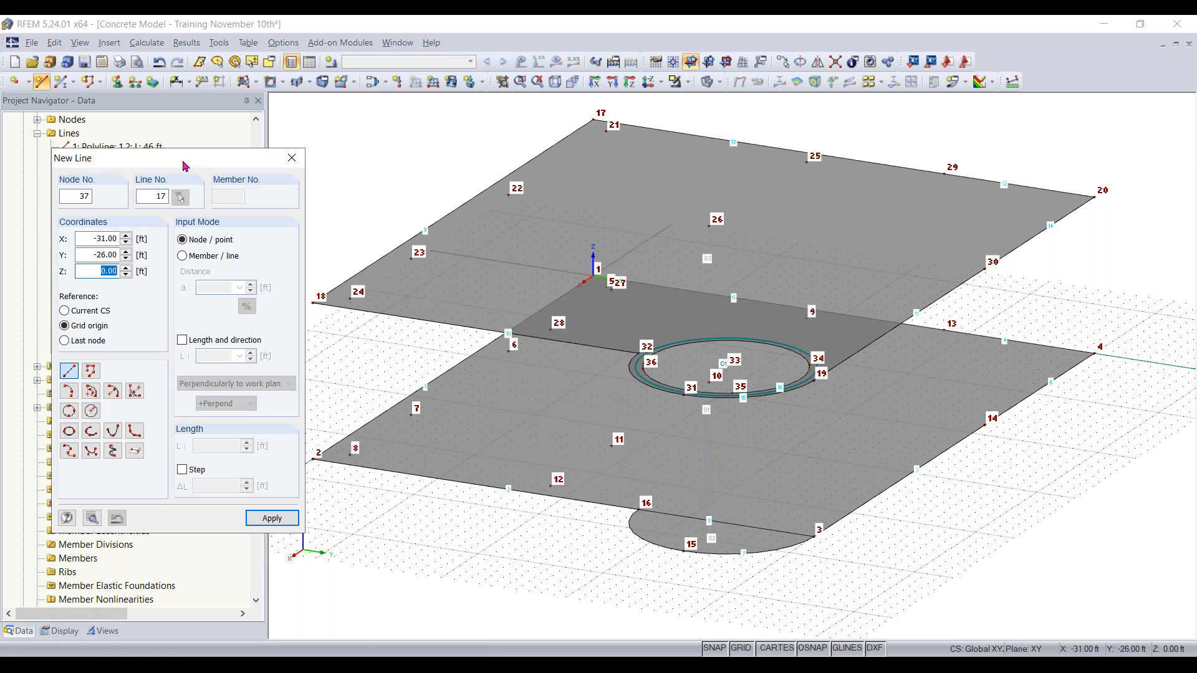
scroll(639, 508, up, 1)
scroll(639, 508, up, 1)
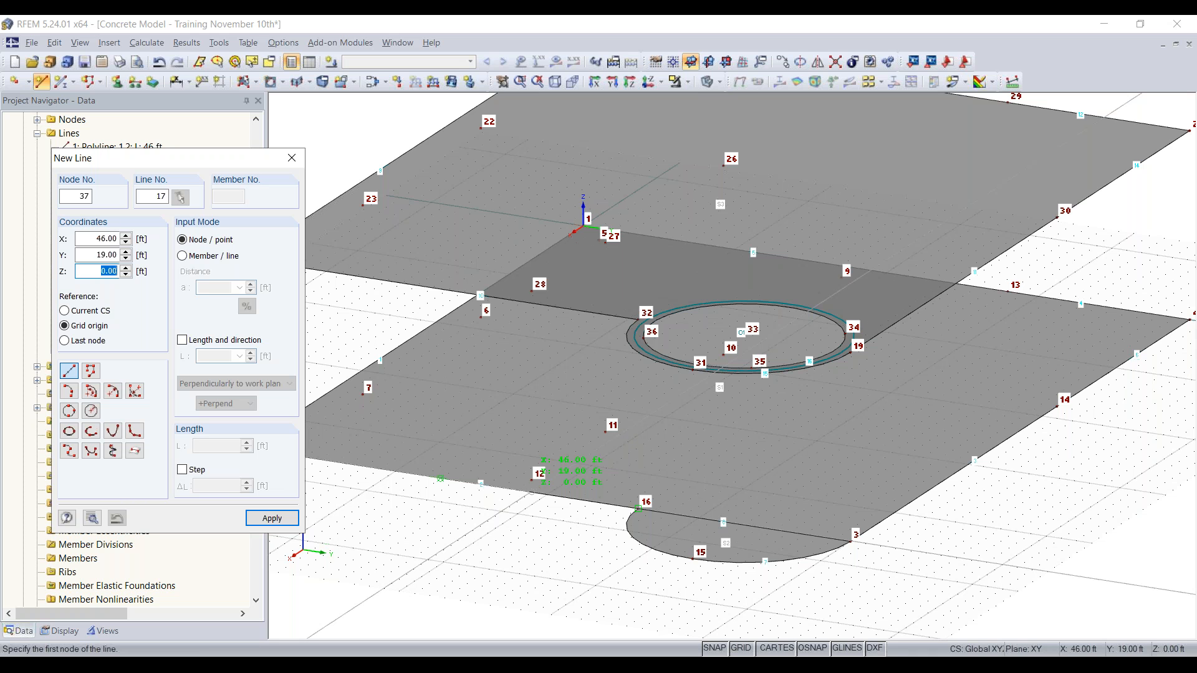
click(533, 468)
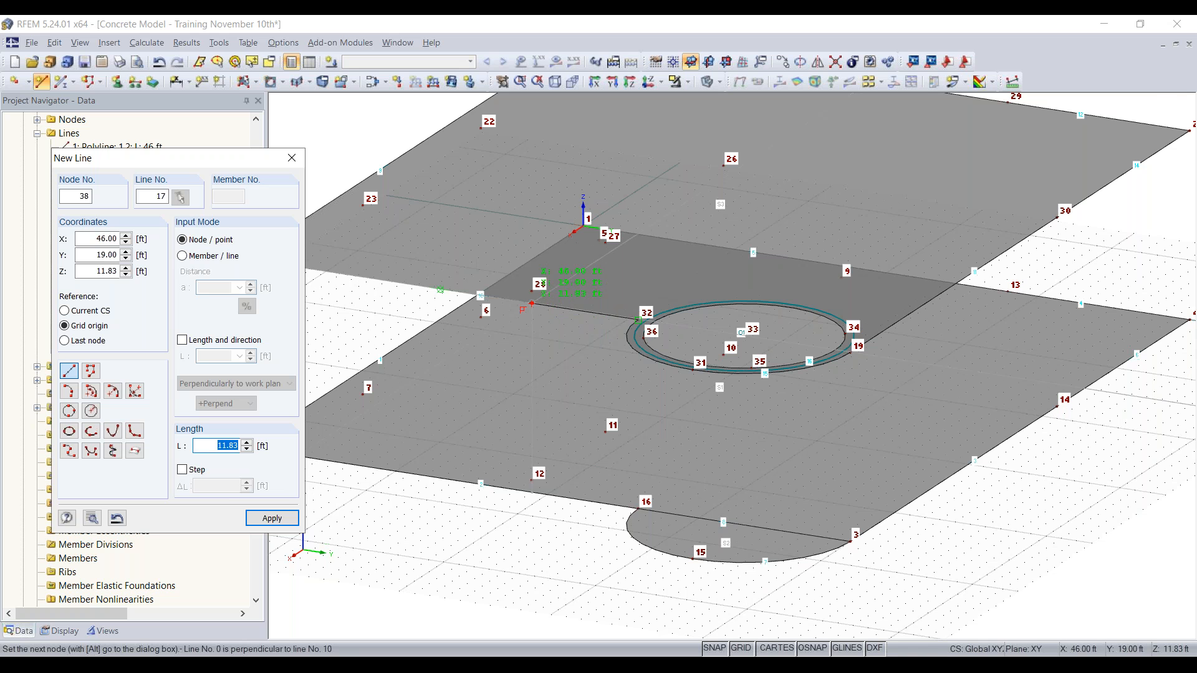
scroll(541, 284, up, 3)
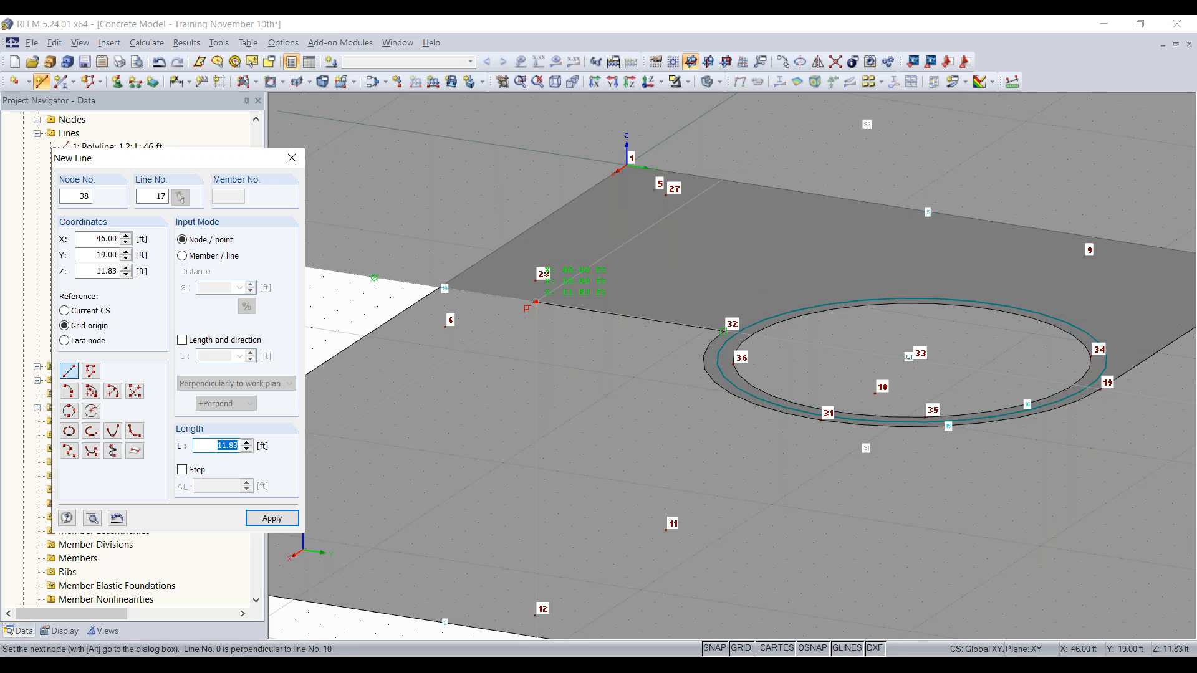
click(543, 274)
scroll(561, 293, down, 3)
middle_drag(962, 535, 846, 545)
right_click(932, 536)
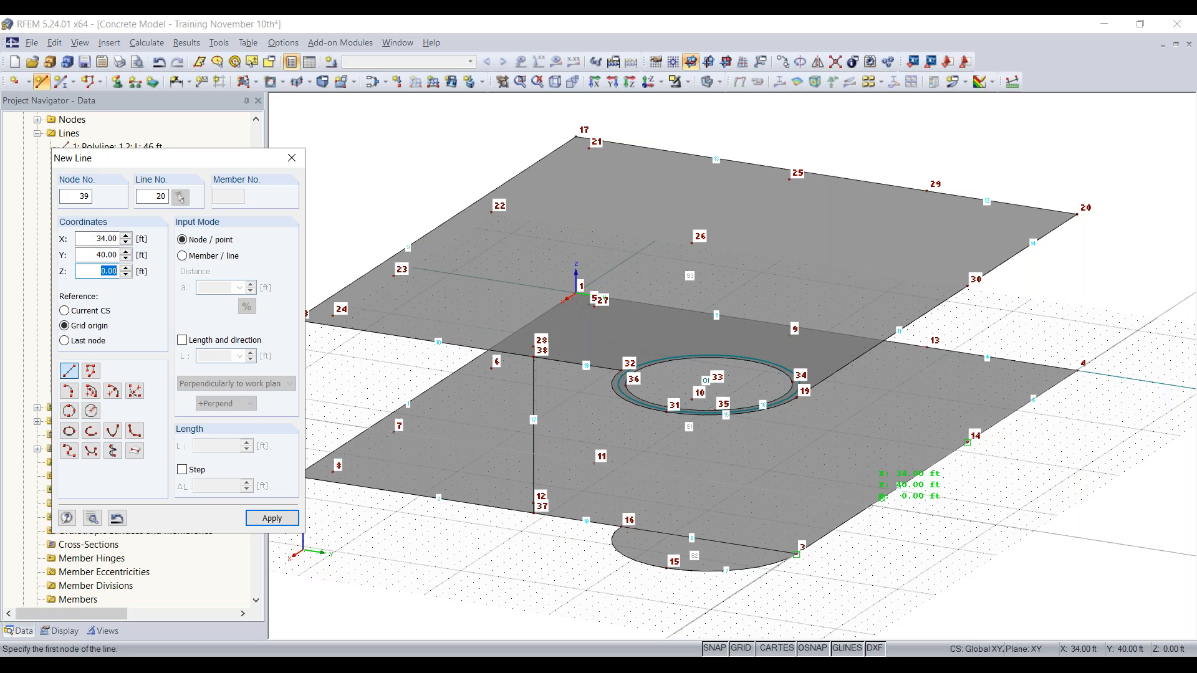
Step: Draw vertical lines between the slab edges at X 34, Y 40 ft and from node 16 up to node 32
click(881, 497)
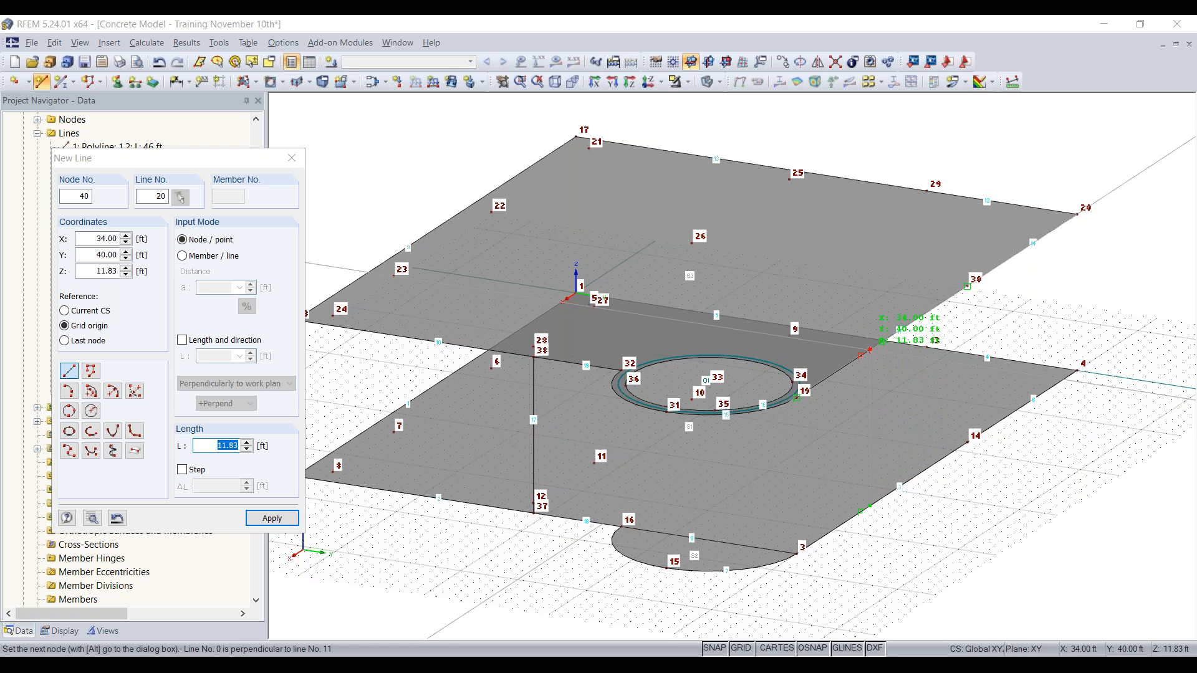
click(870, 349)
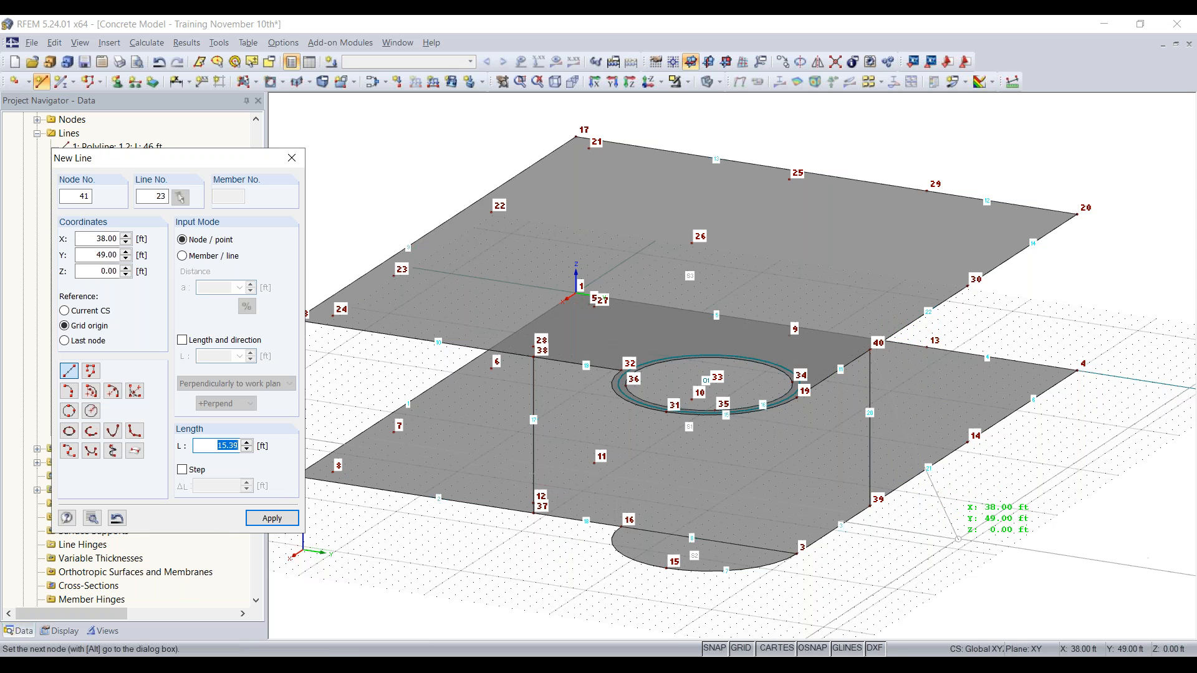
right_click(958, 539)
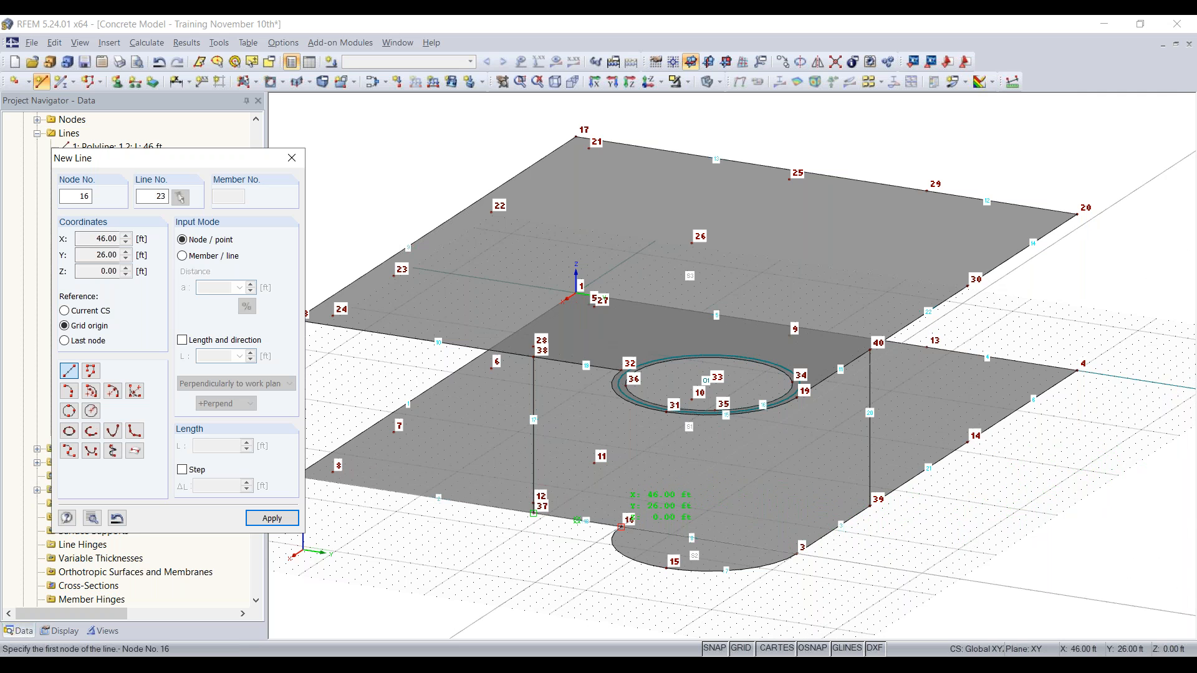
click(621, 526)
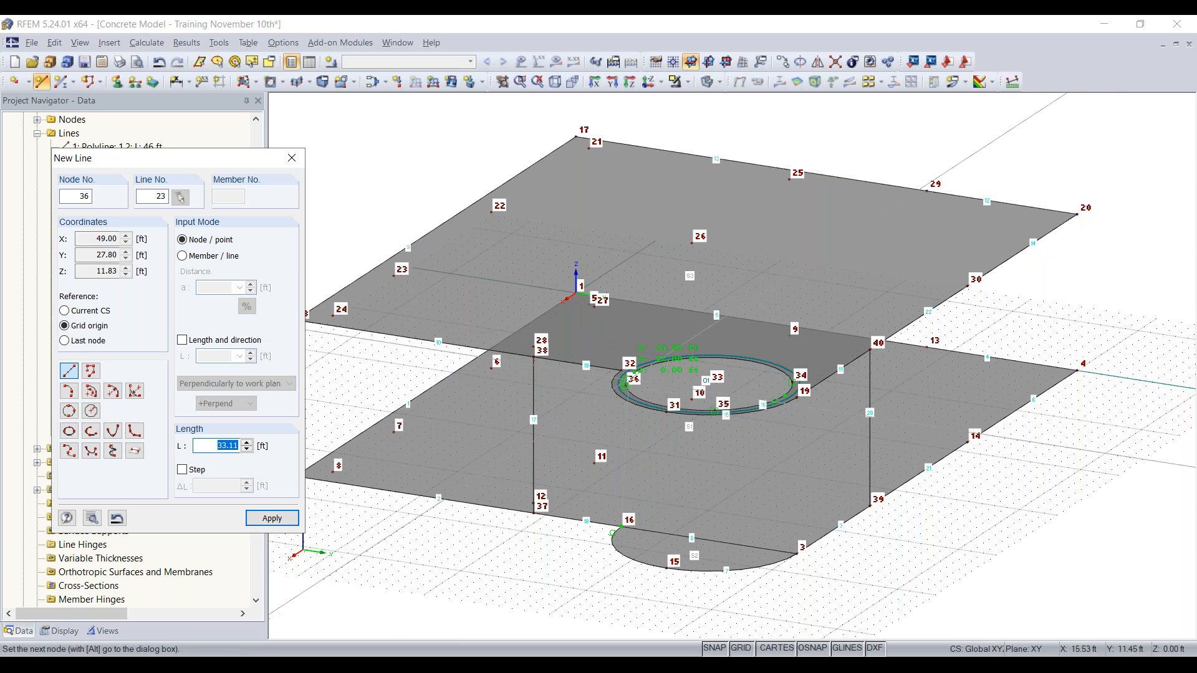
click(622, 371)
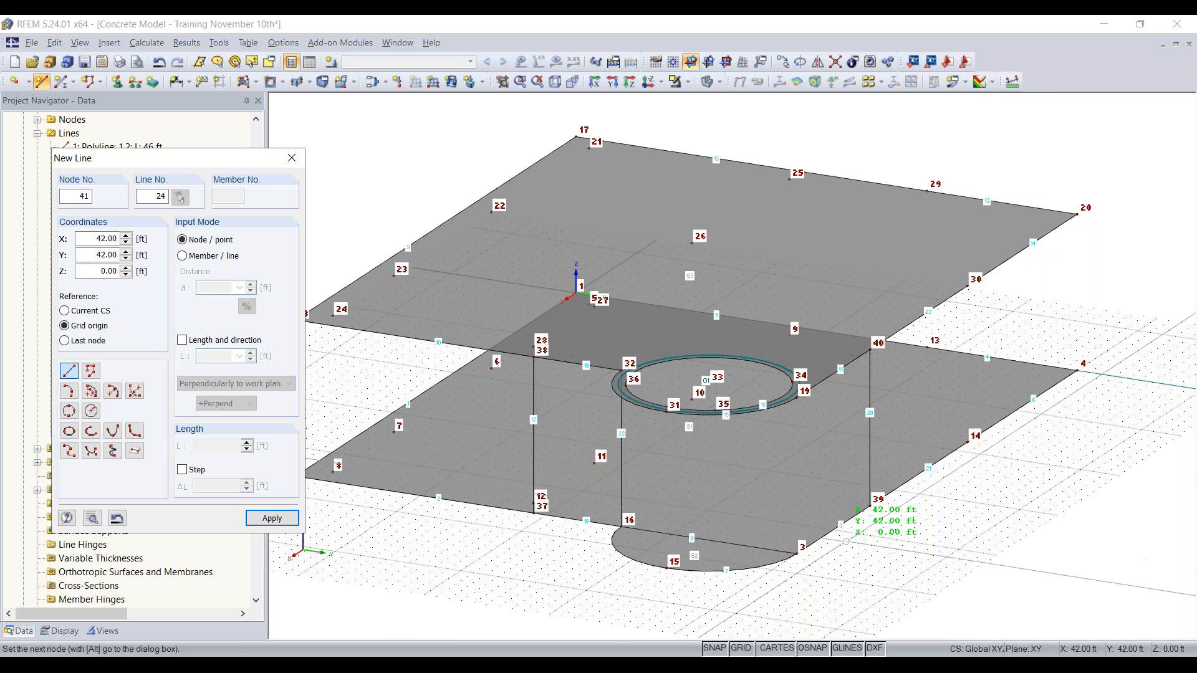
Step: Try to draw a vertical line from the lower slab's corner at node 3 up to node 19, and undo it
click(797, 553)
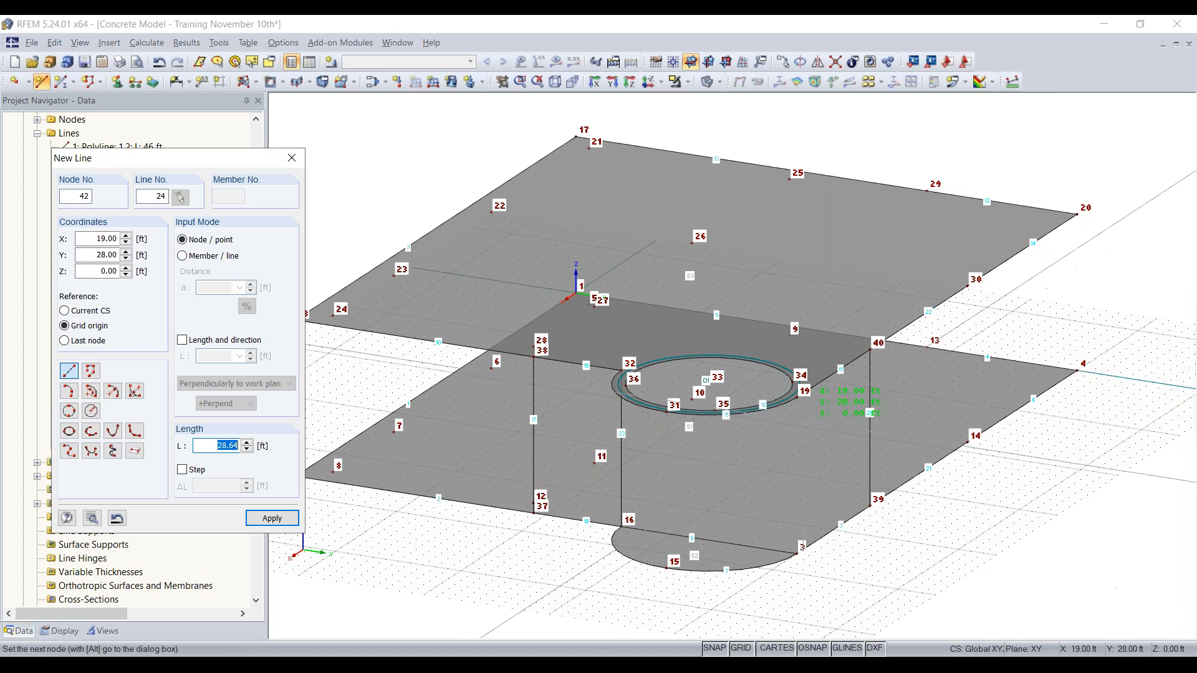
click(796, 397)
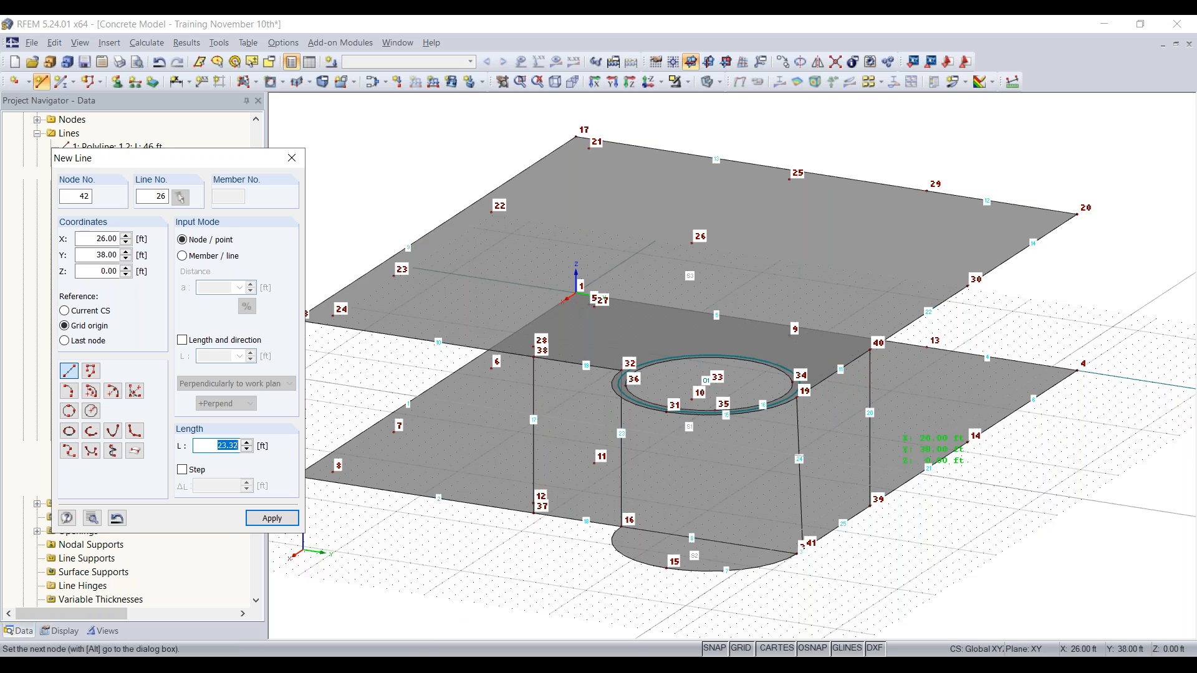
key(Escape)
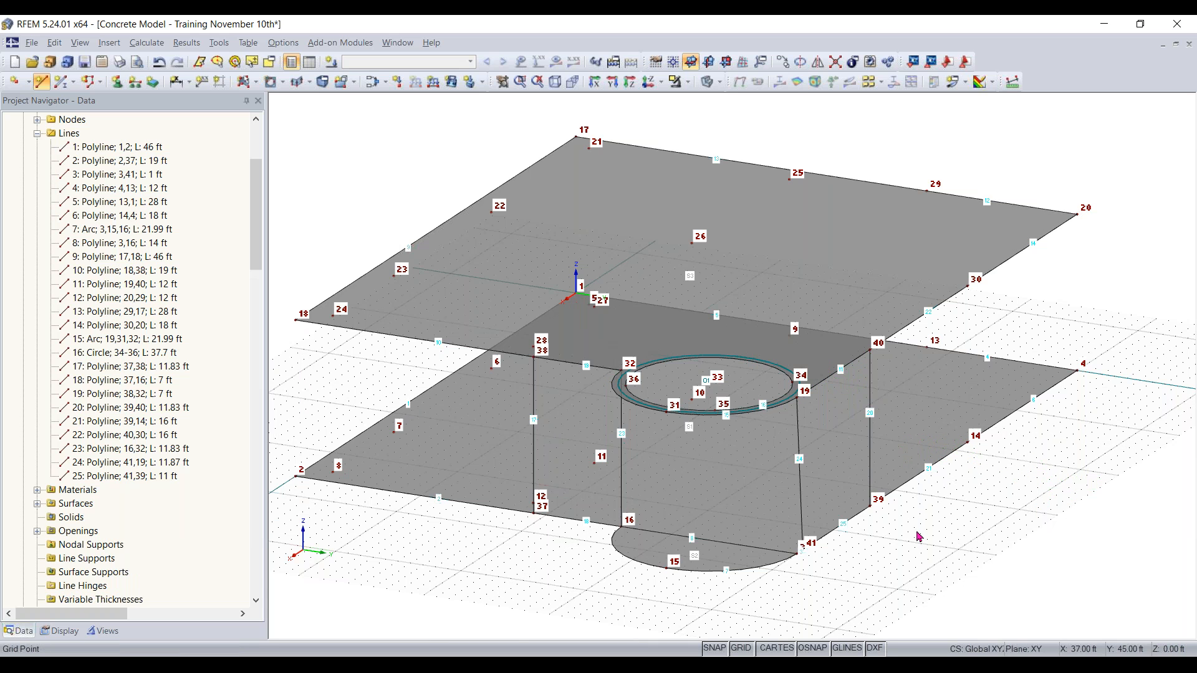
scroll(904, 524, up, 2)
mouse_move(874, 508)
ctrl+middle_down()
mouse_move(842, 470)
mouse_move(865, 473)
mouse_move(872, 528)
ctrl+middle_up()
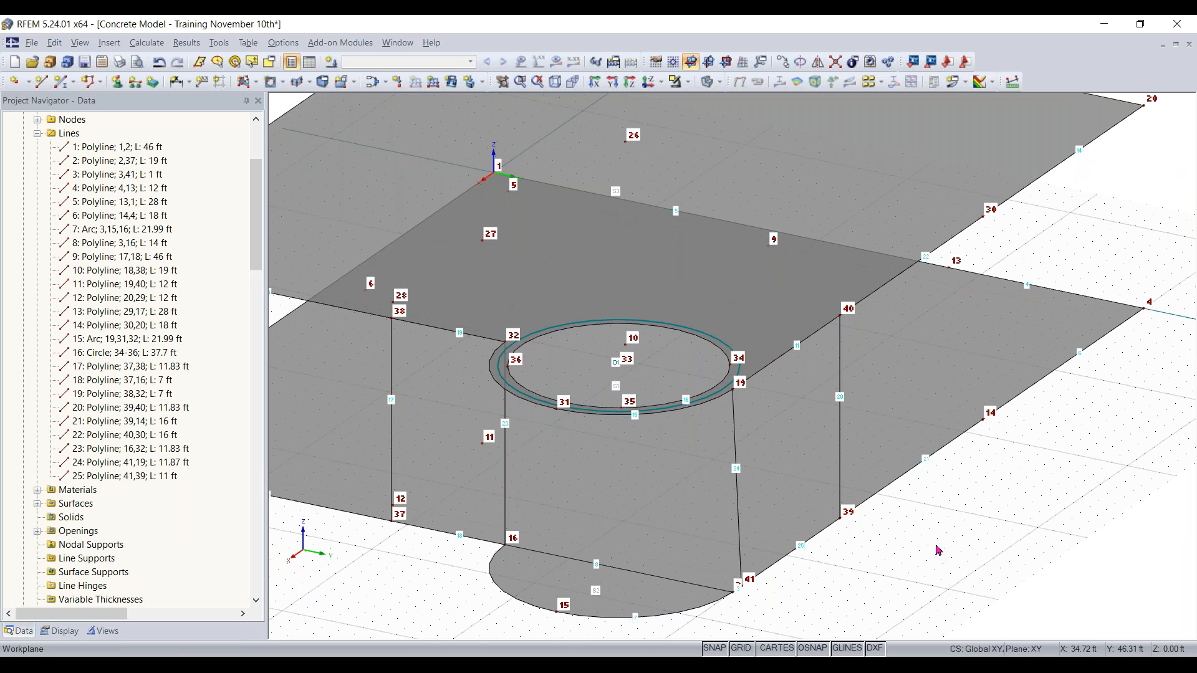
click(159, 62)
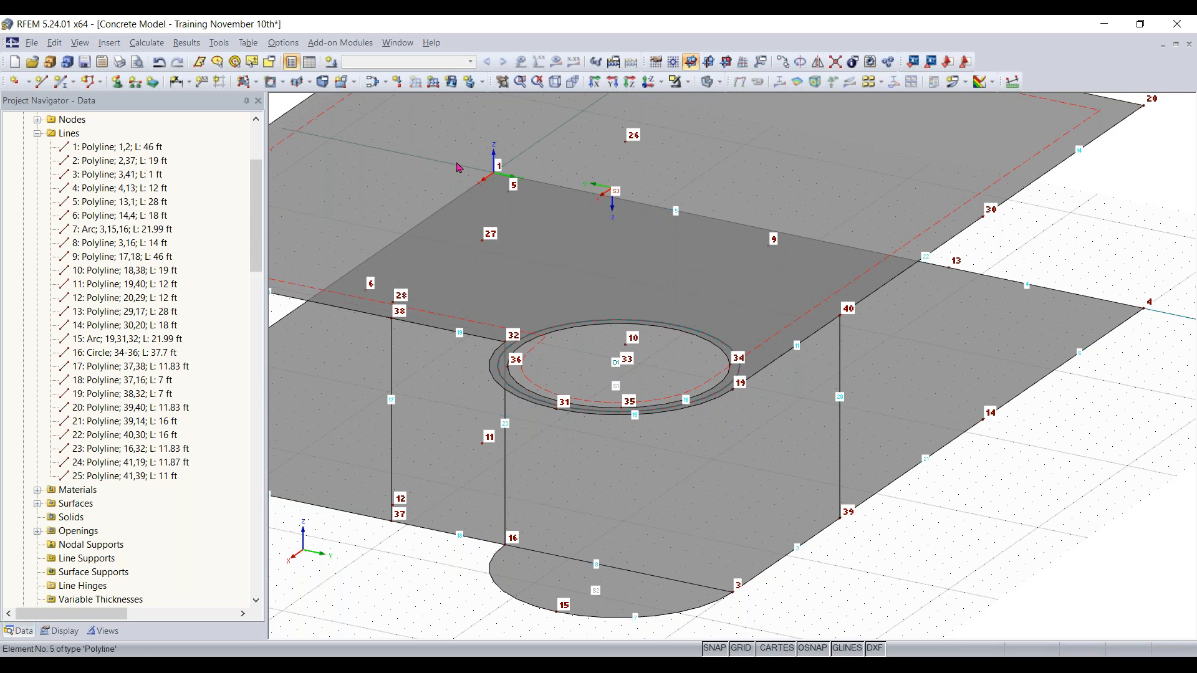
Step: Draw an 11.83 ft vertical line from the lower slab's node 3 to node 19 above it
click(42, 81)
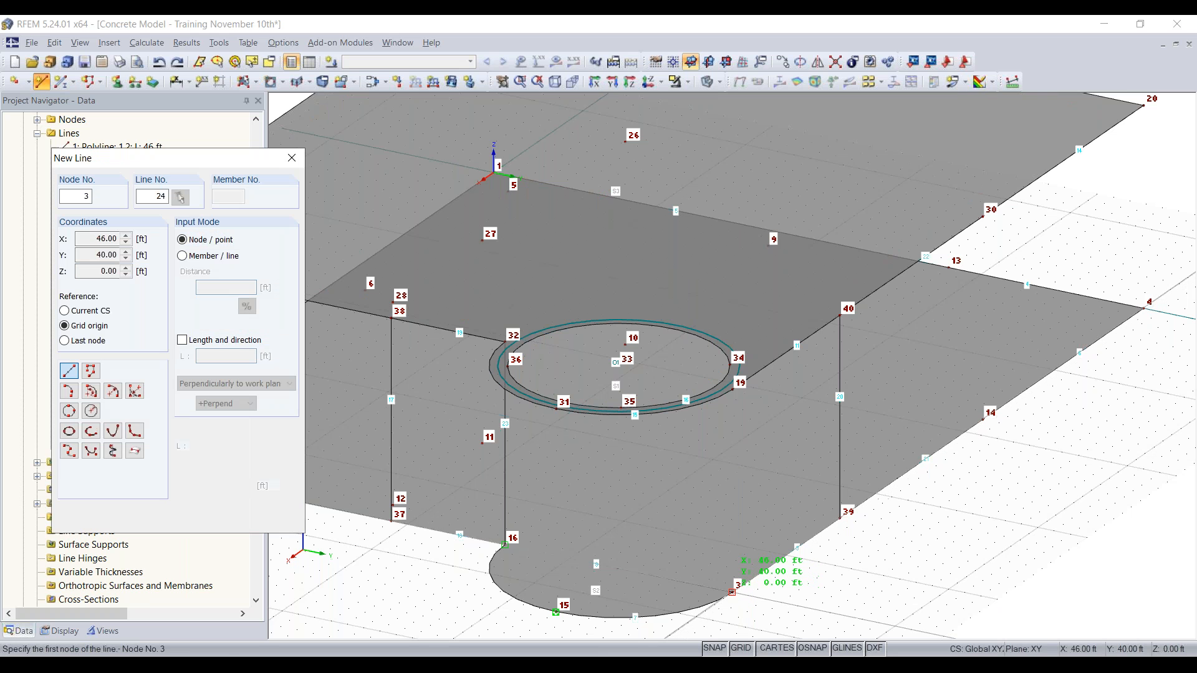
click(731, 591)
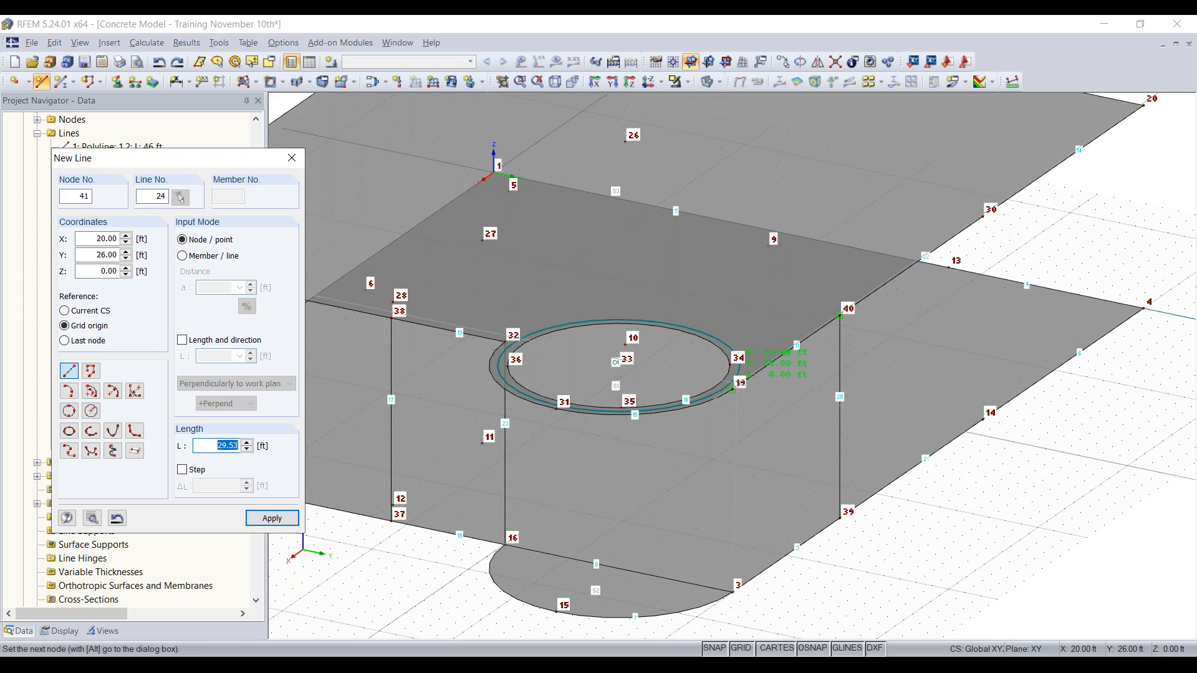
click(735, 387)
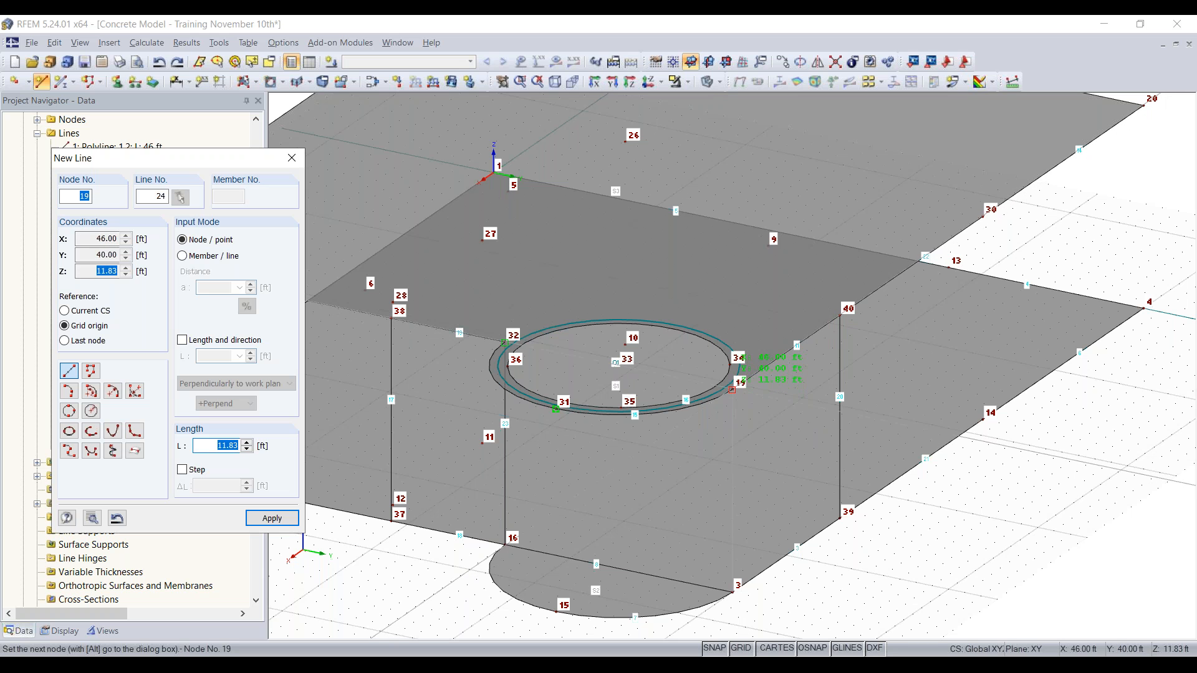
Step: Draw an 11.83 ft vertical line from node 14 on the lower slab's edge to node 30 on the upper slab
scroll(1047, 491, down, 1)
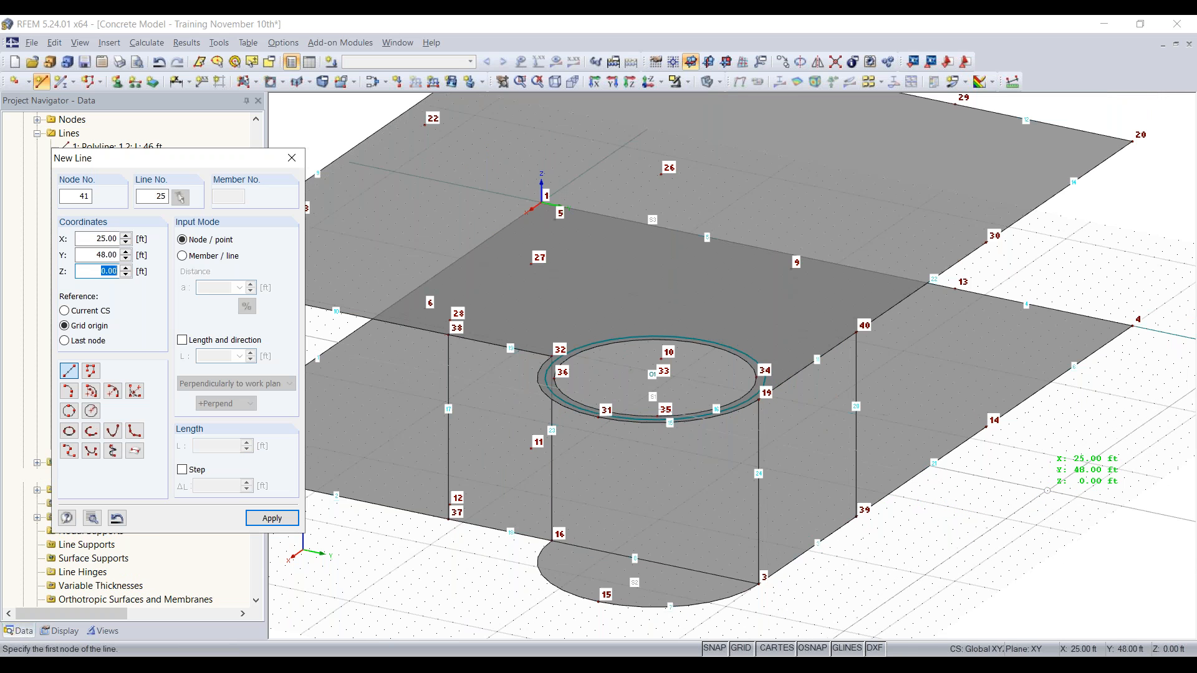
ctrl+middle_drag(1047, 490, 770, 486)
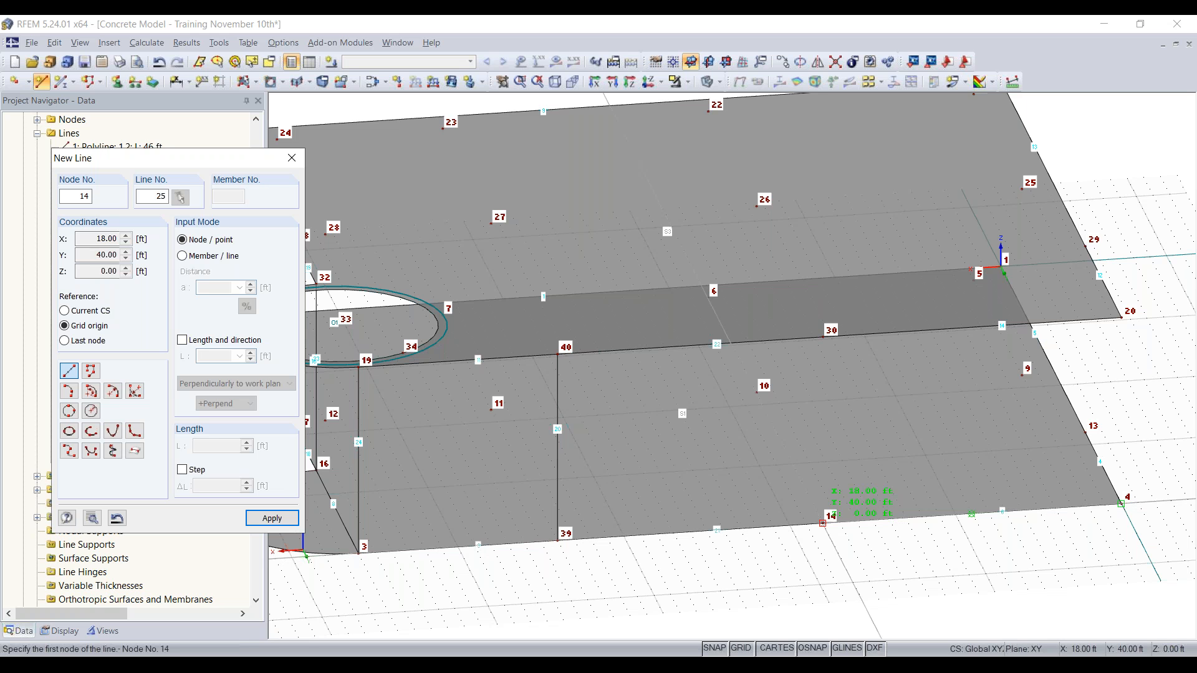
click(823, 522)
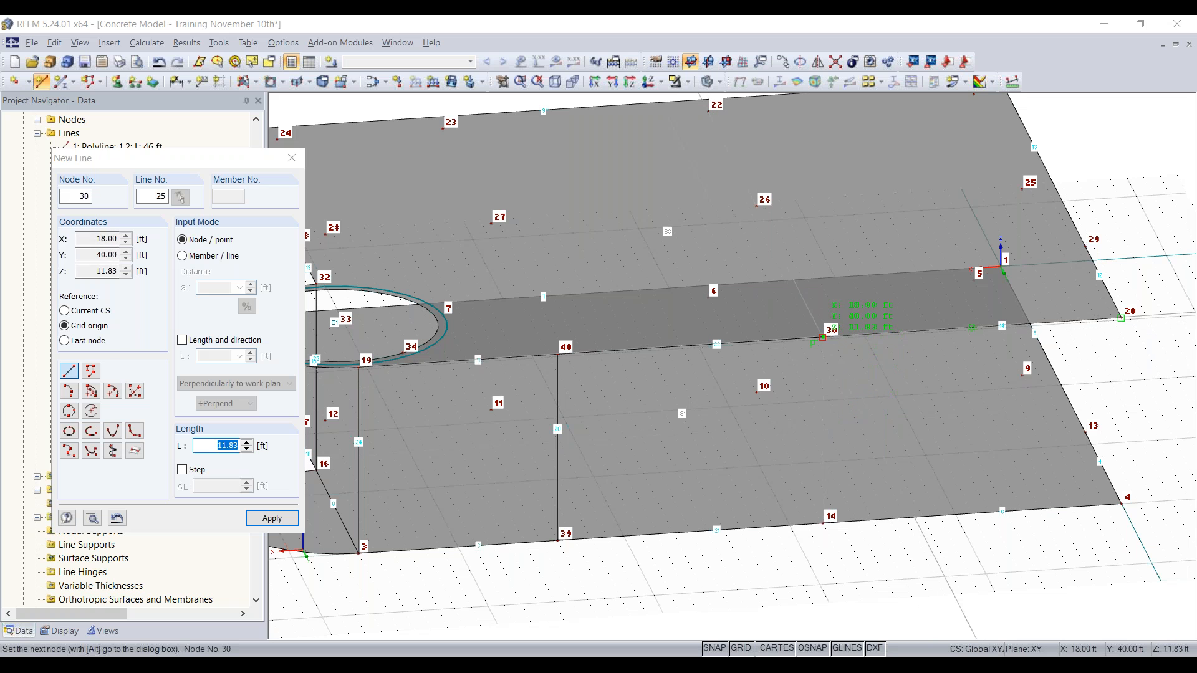
click(823, 336)
right_click(1004, 579)
Step: Draw vertical lines from the lower slab's corner node 4 to node 20 and from edge node 13 to node 29
ctrl+middle_drag(1099, 553, 998, 543)
click(935, 555)
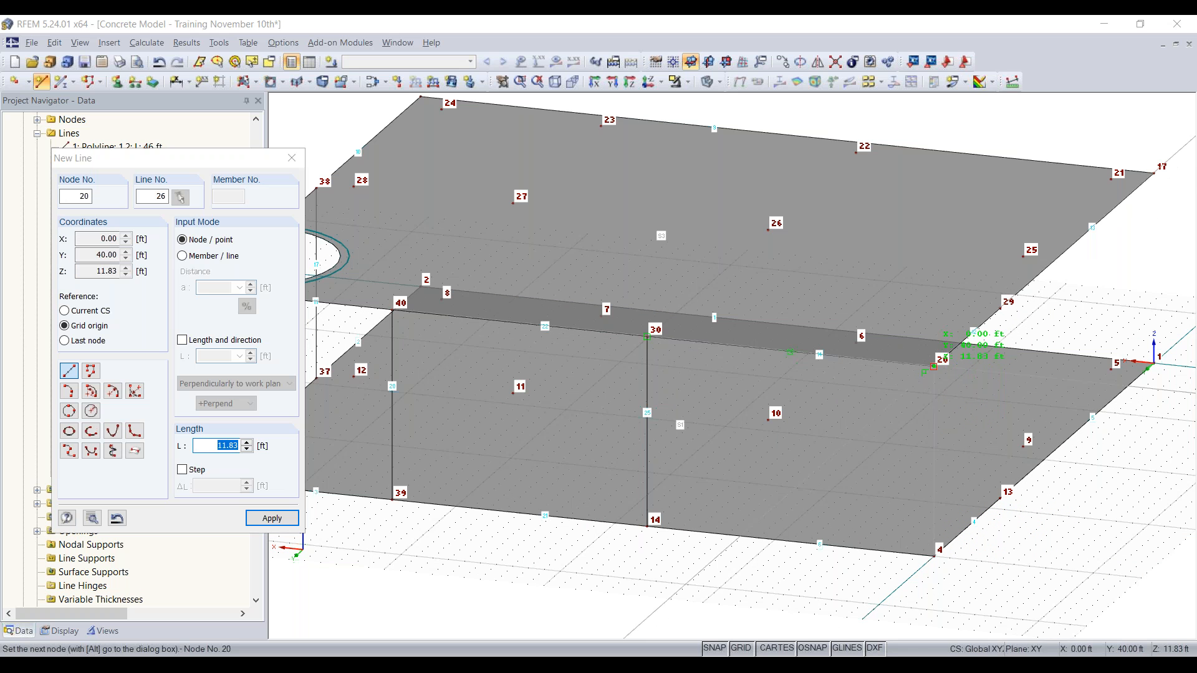
click(933, 366)
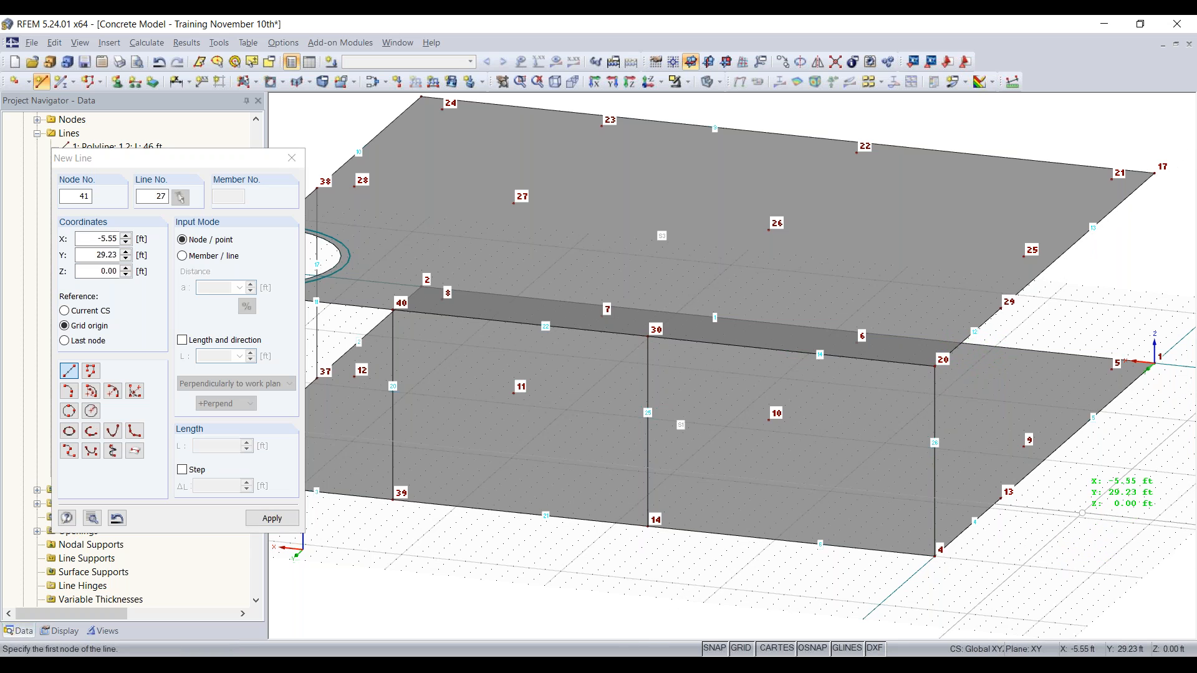
ctrl+middle_drag(1128, 530, 806, 579)
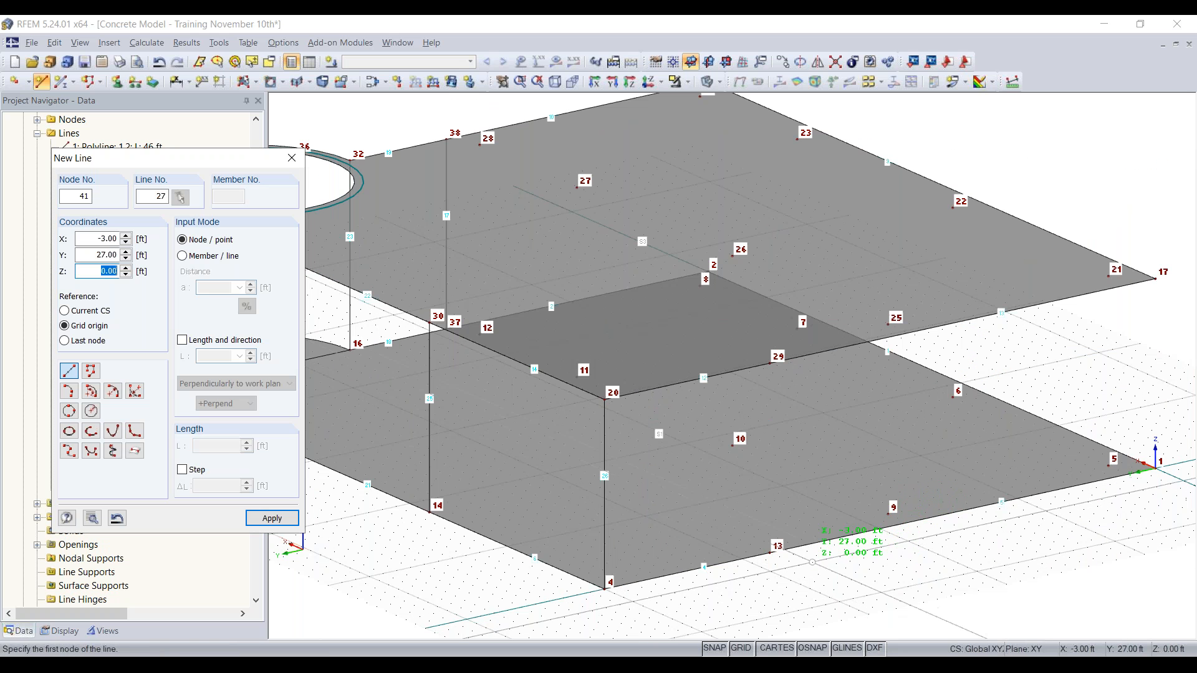
click(770, 552)
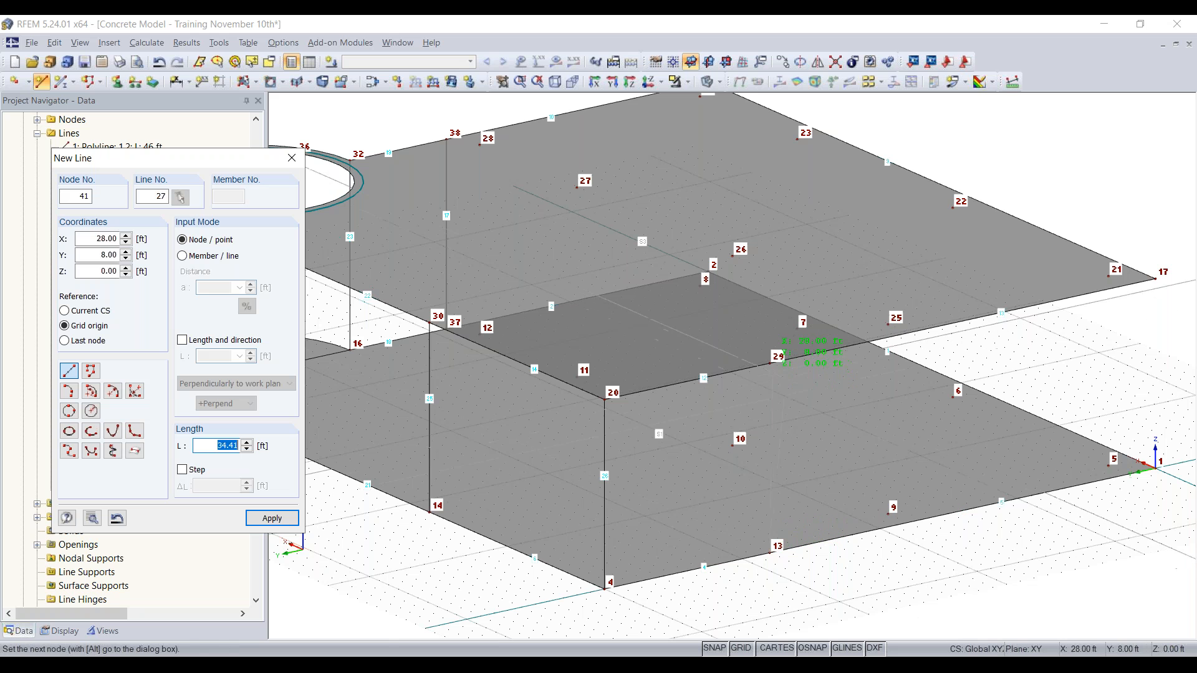
click(770, 364)
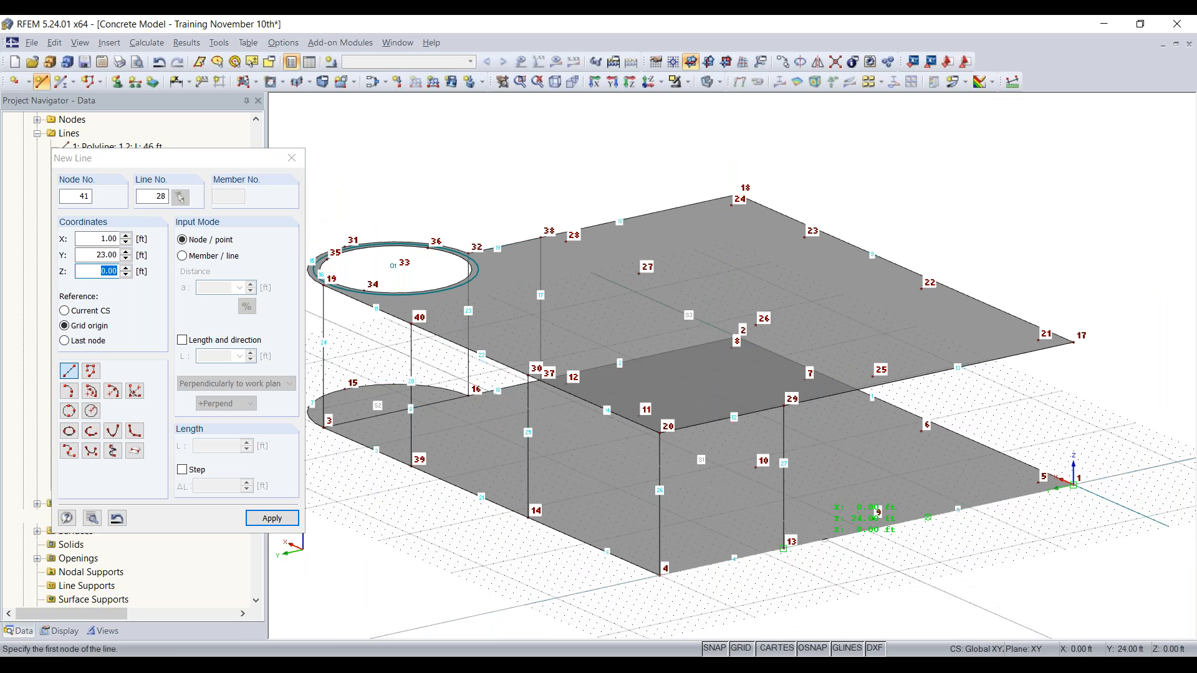
key(Escape)
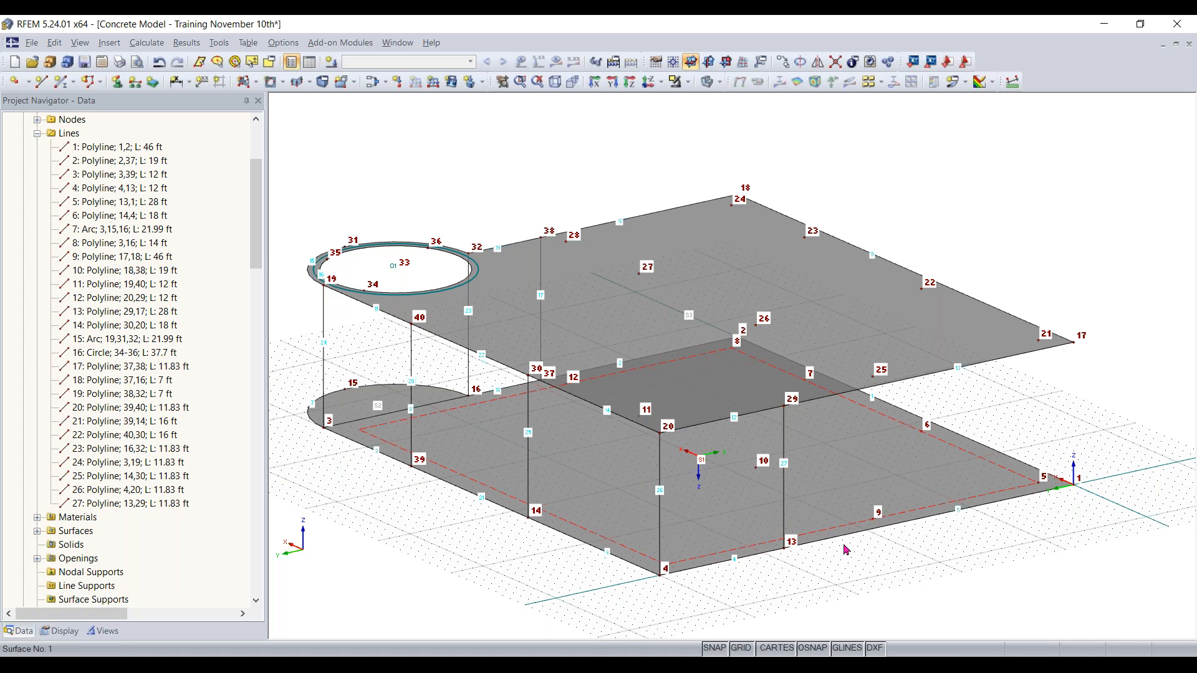
Step: Create an 8 in thick concrete wall surface from the boundary lines joining nodes 4, 13, 29 and 20
scroll(842, 546, down, 1)
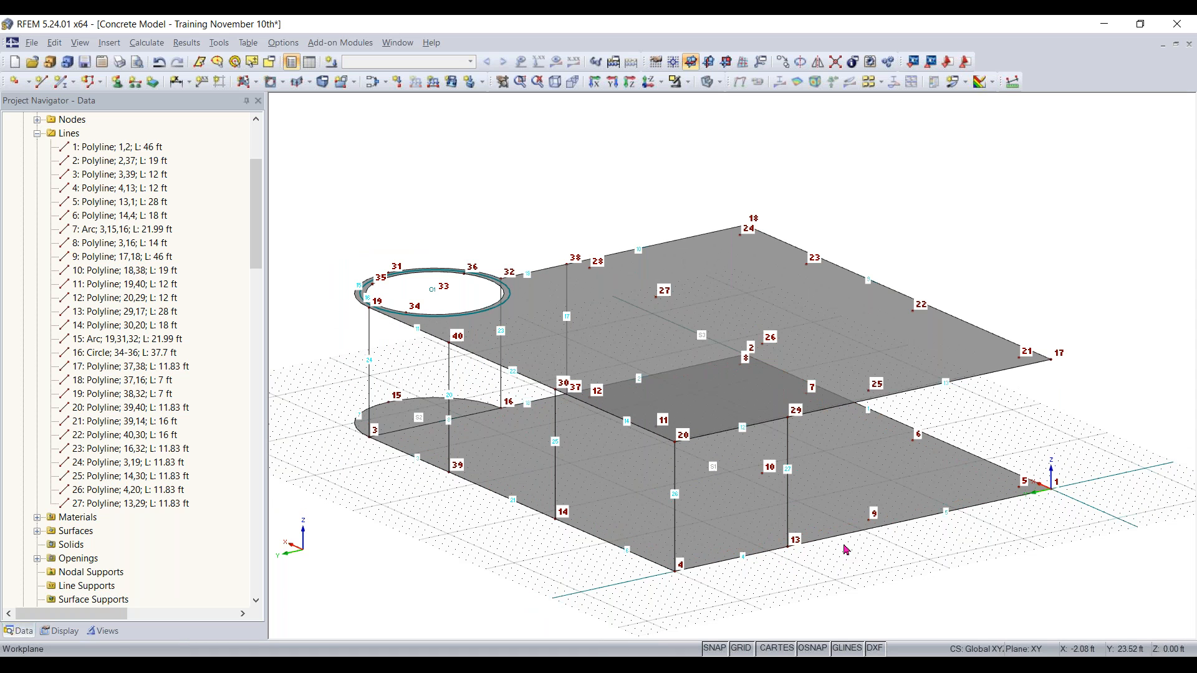
ctrl+middle_drag(774, 598, 1153, 553)
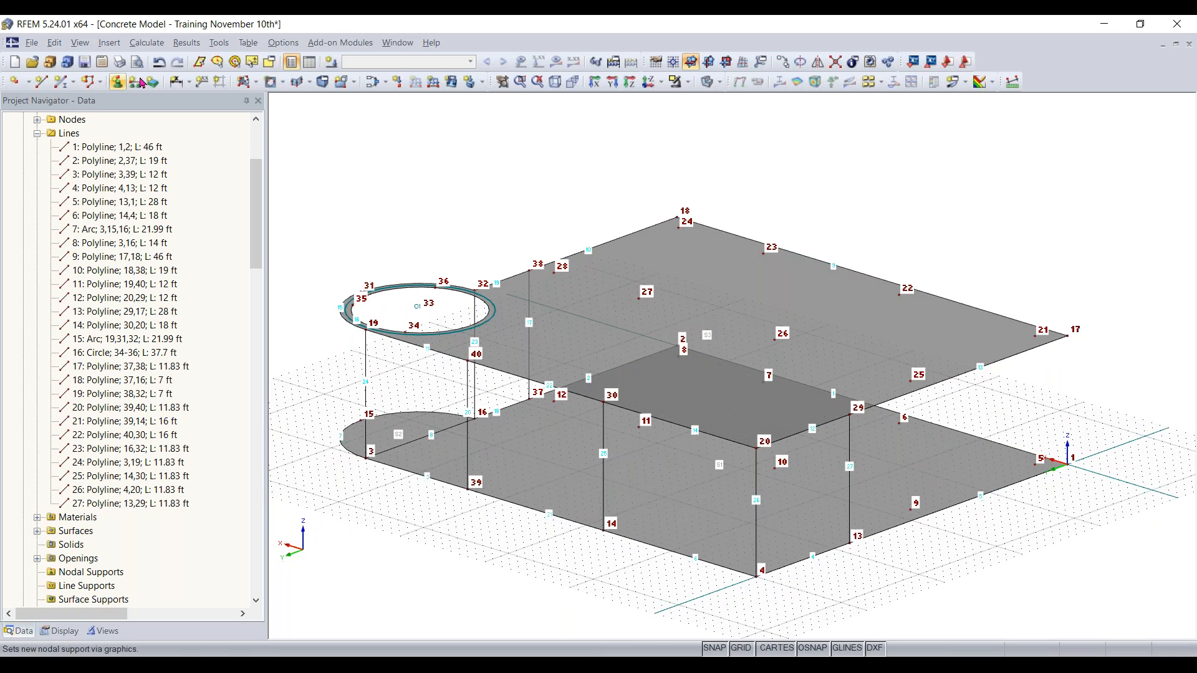
click(256, 82)
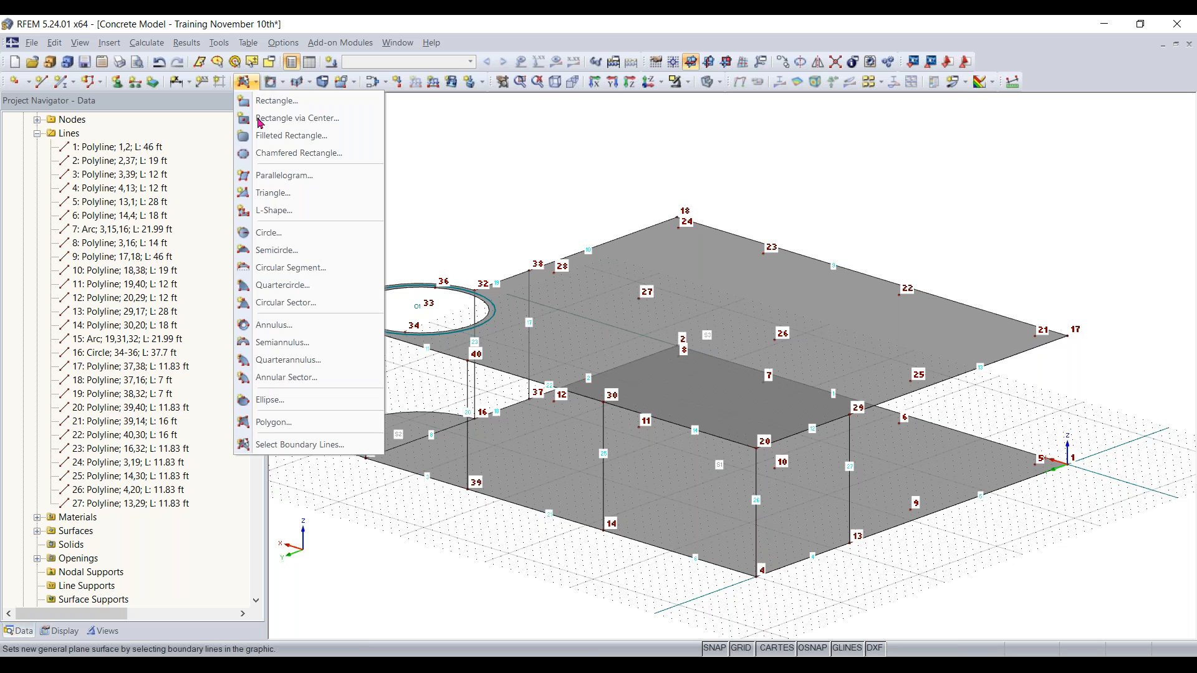
click(288, 445)
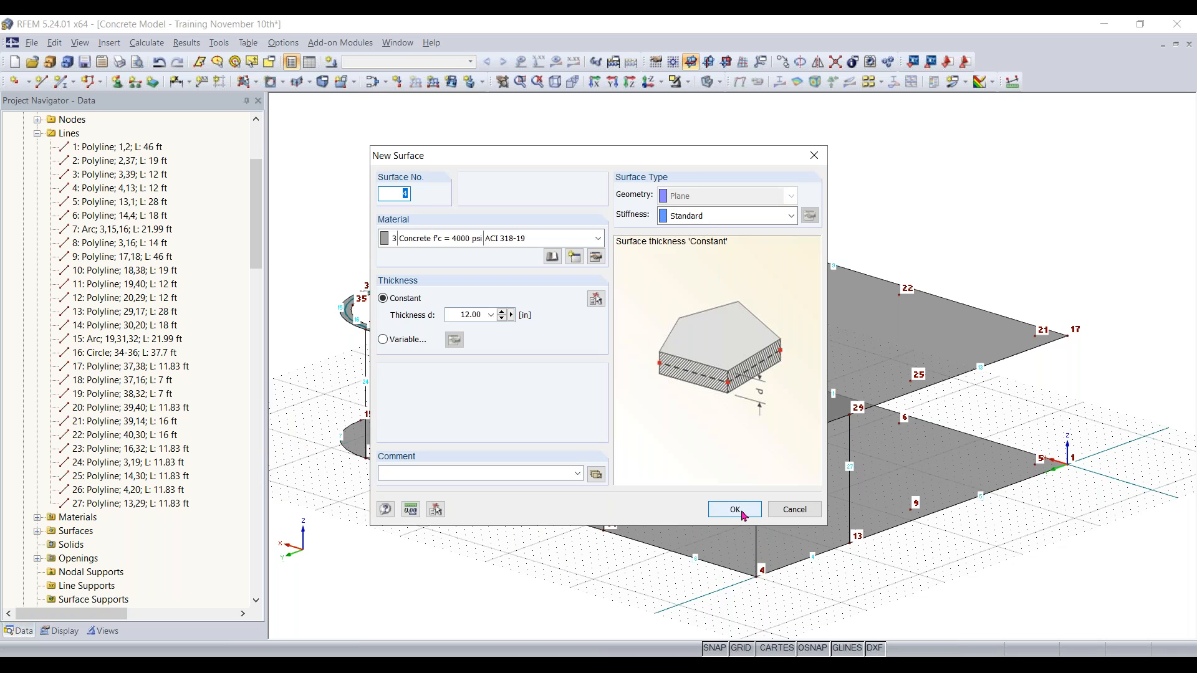
double_click(450, 314)
text(8)
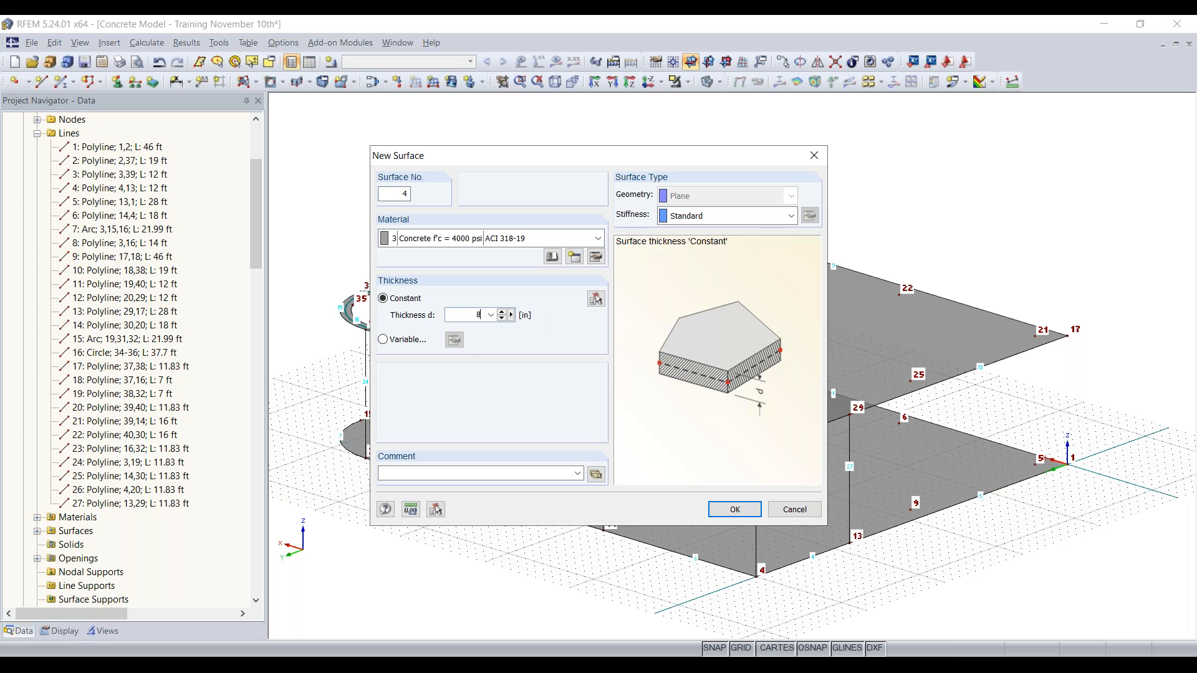
click(734, 510)
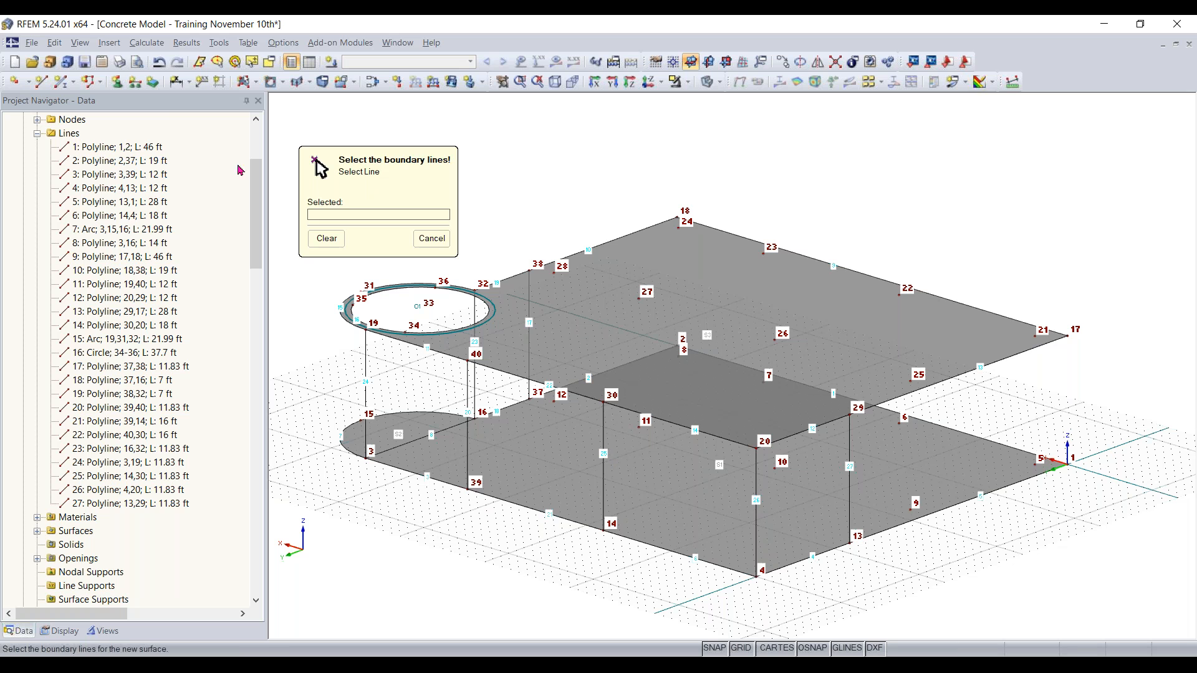
click(804, 559)
click(850, 485)
click(818, 425)
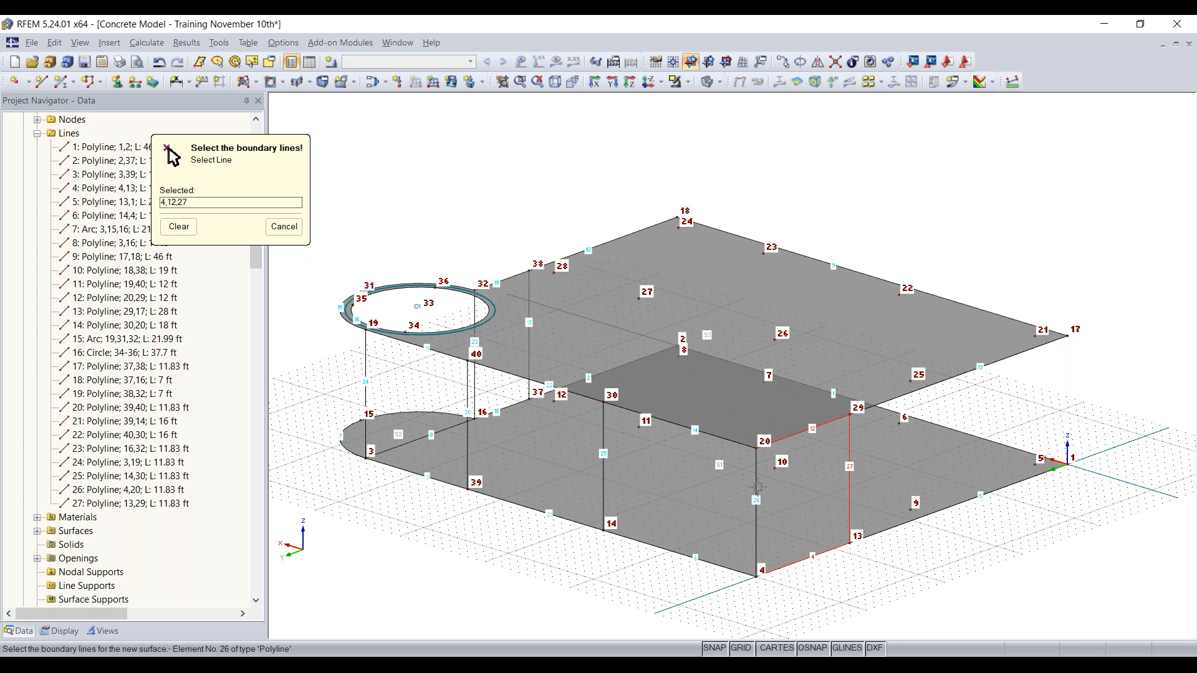
click(756, 505)
Step: Create the adjoining wall surface from the boundary lines joining nodes 14, 4, 20 and 30
click(702, 563)
click(756, 537)
click(713, 438)
click(604, 462)
Step: Create a wall surface from the boundary lines joining nodes 3, 39, 40 and 19
ctrl+middle_drag(728, 550, 939, 545)
click(751, 530)
click(765, 461)
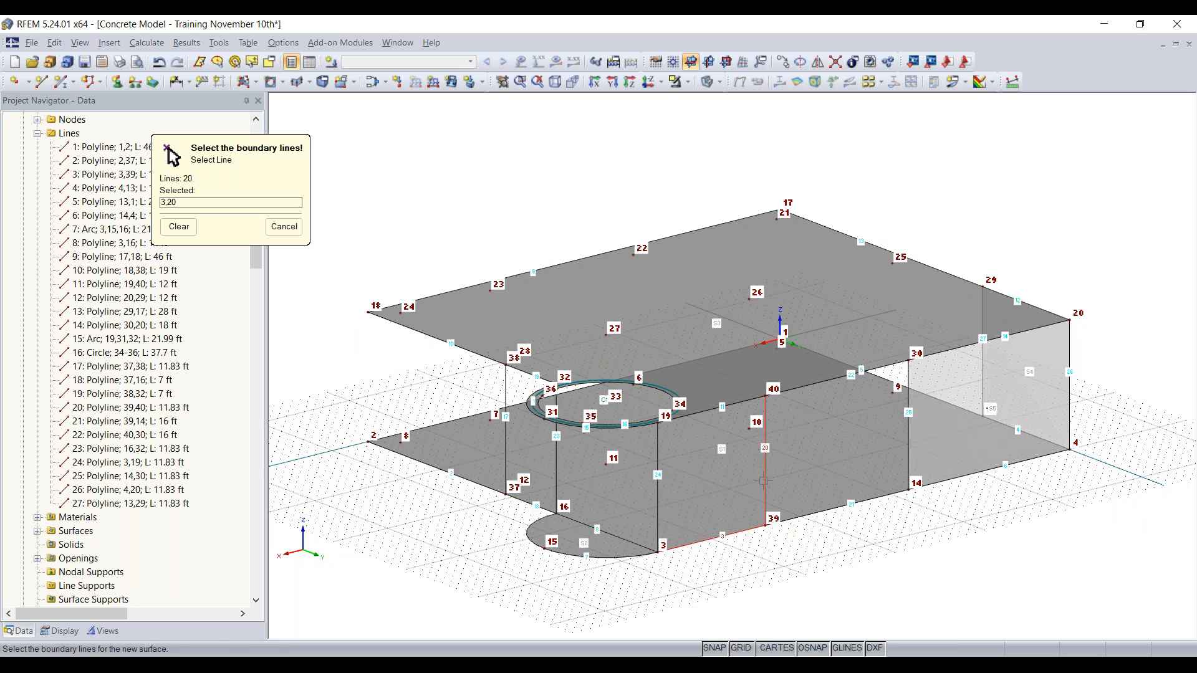
click(732, 408)
click(657, 445)
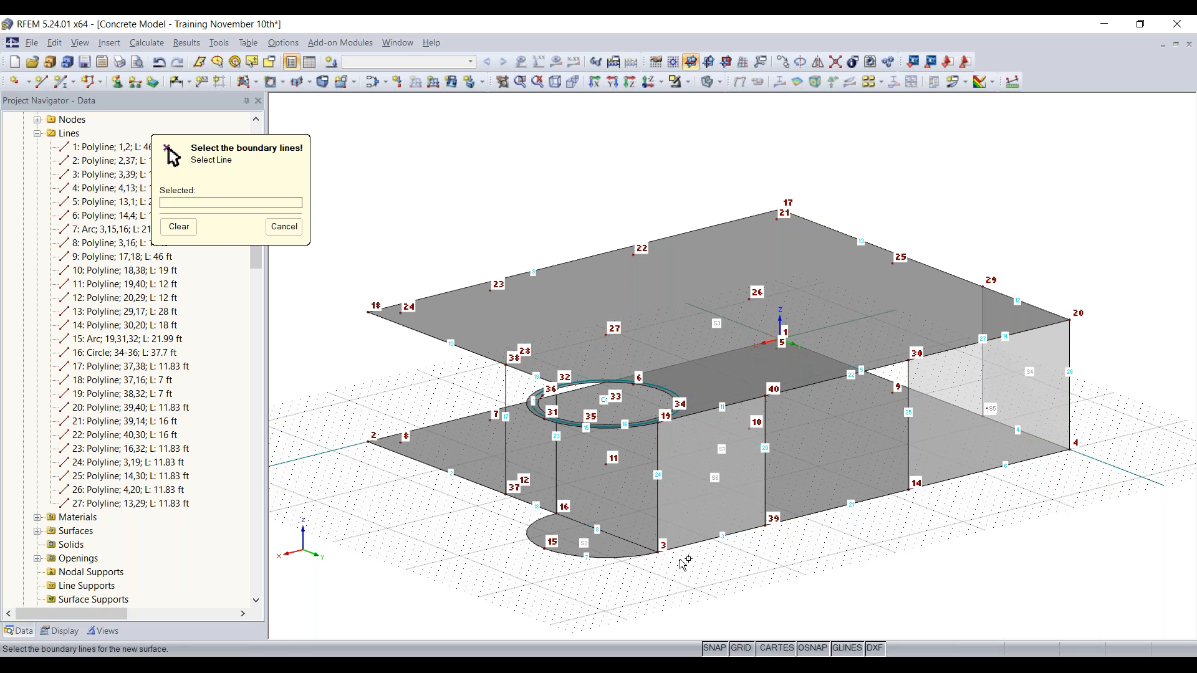
Step: Create a wall surface from the boundary lines joining nodes 37, 16, 32 and 38, and end the surface command
click(529, 504)
click(506, 430)
click(530, 374)
click(556, 464)
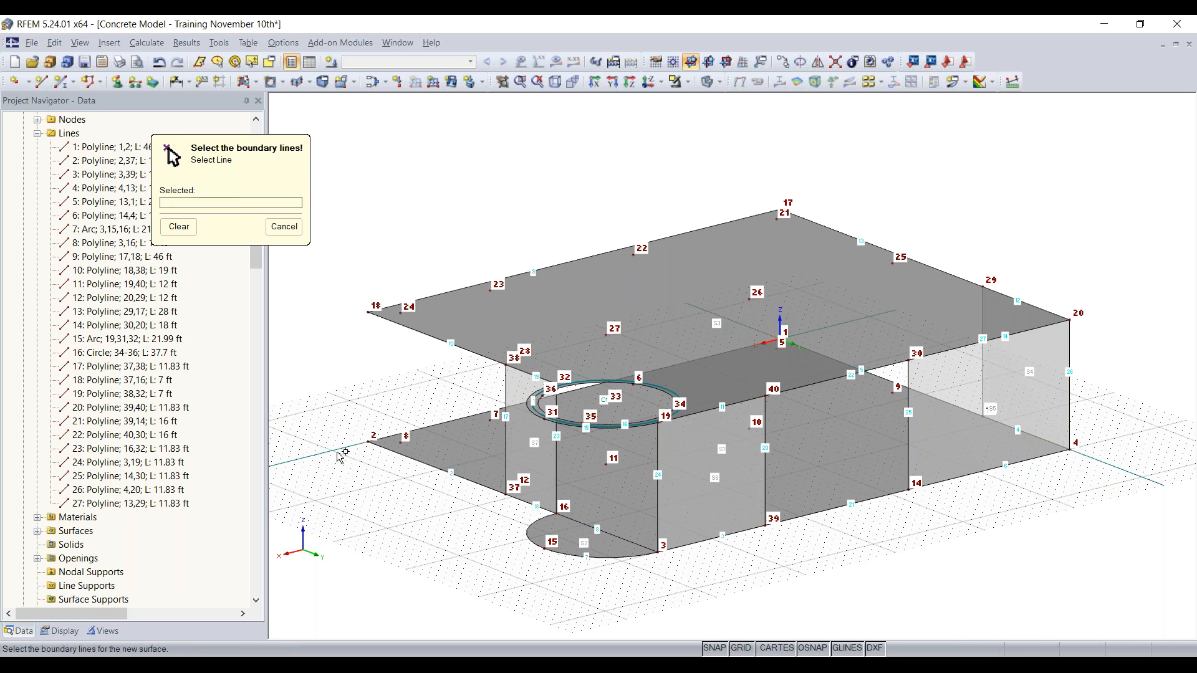
key(Escape)
Step: Create an 8 in thick curved quadrangle wall surface between the two slabs' end arcs, bounded by the vertical lines at nodes 3 and 16
scroll(837, 575, down, 1)
scroll(837, 575, down, 1)
ctrl+middle_drag(678, 523, 393, 515)
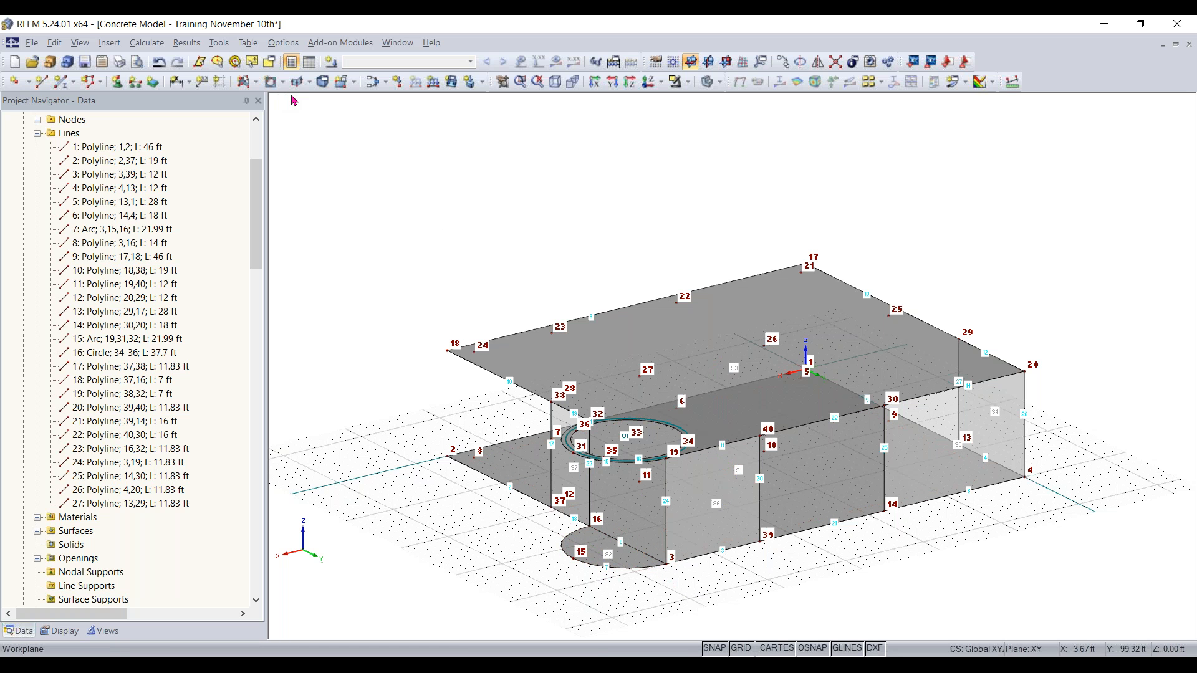
click(358, 87)
click(358, 87)
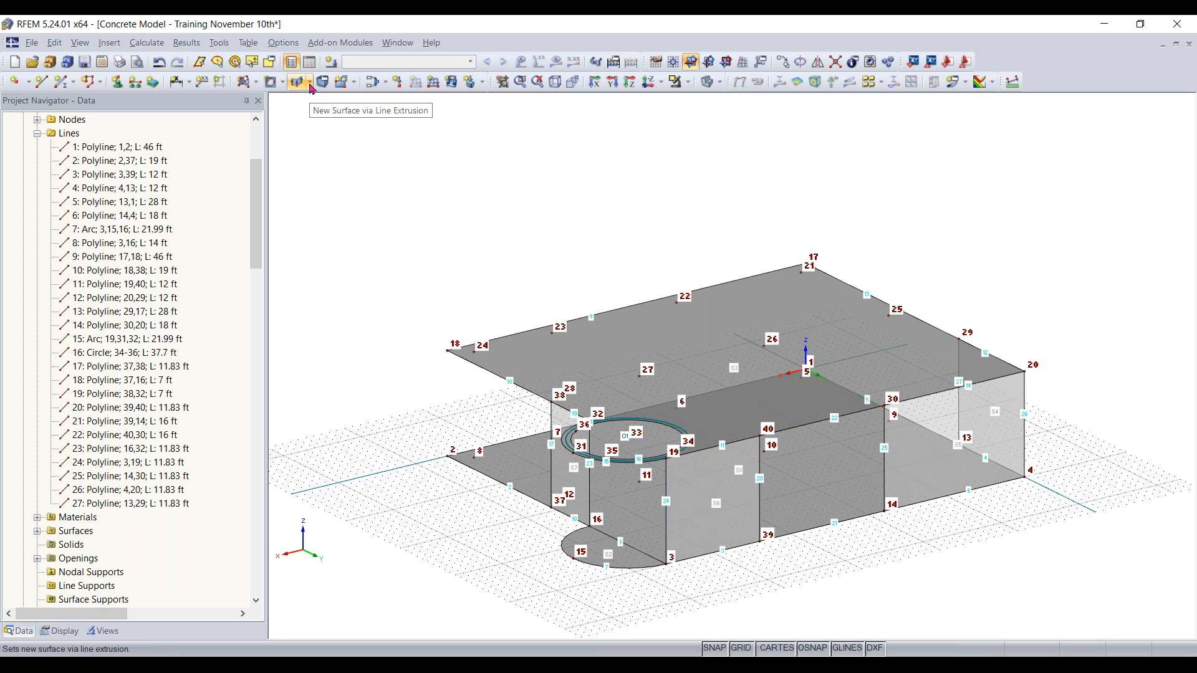
click(309, 83)
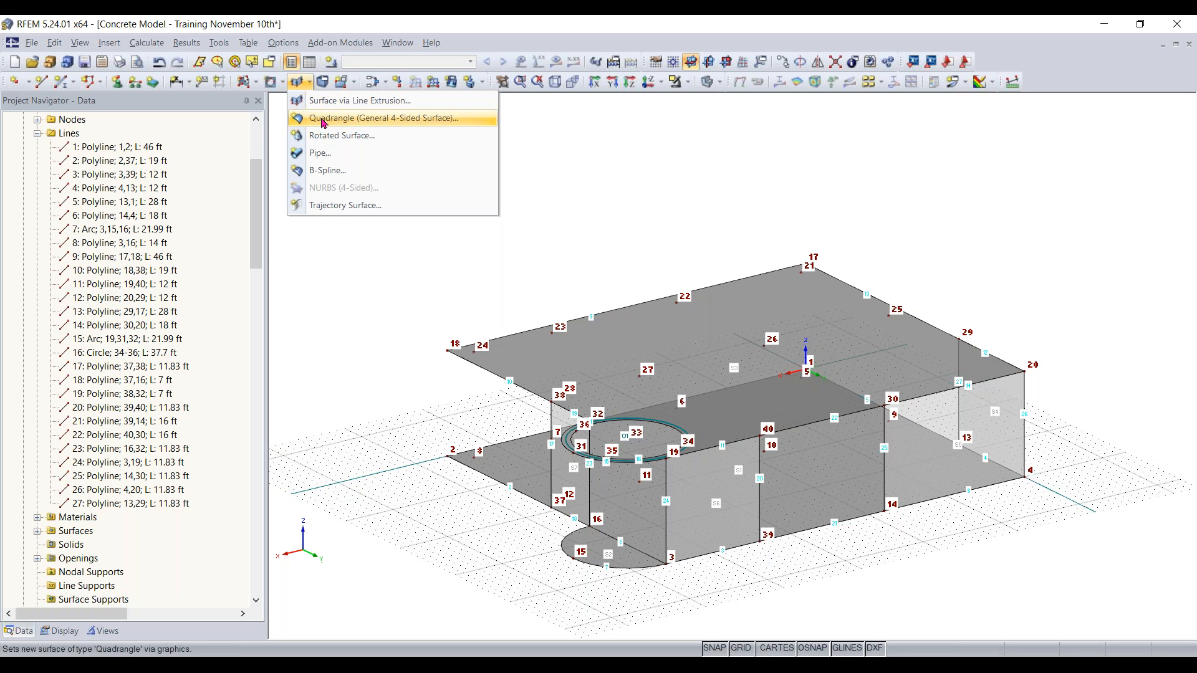
click(419, 124)
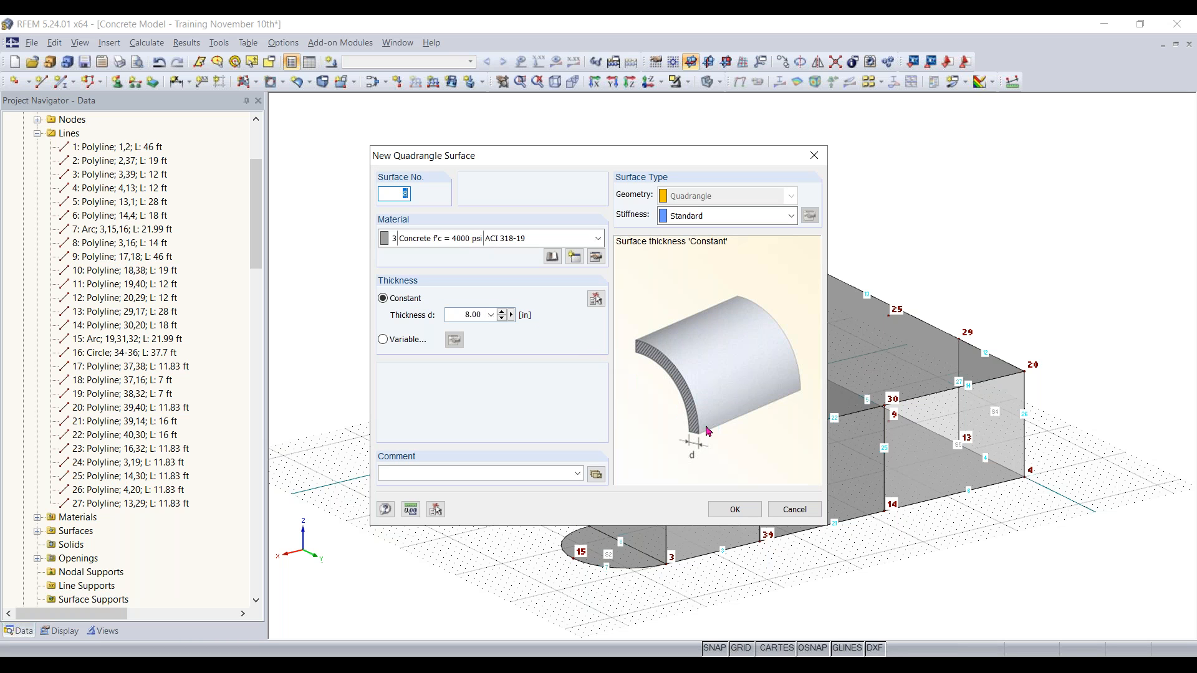
click(735, 509)
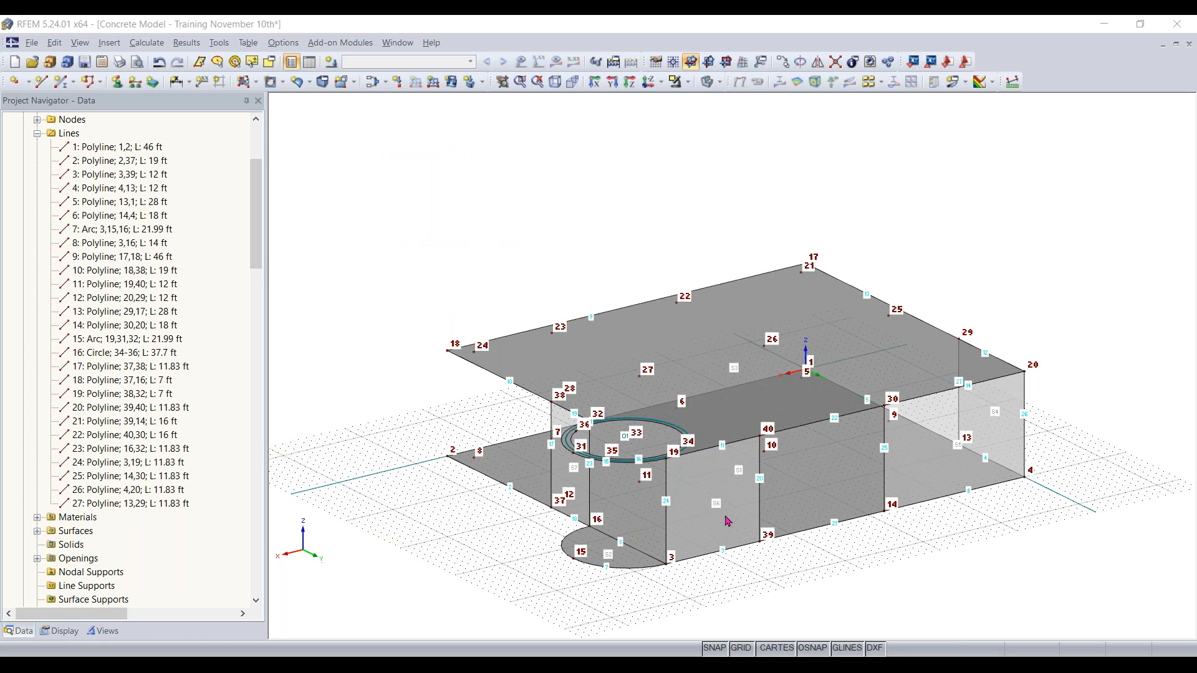
click(654, 570)
click(666, 524)
click(605, 461)
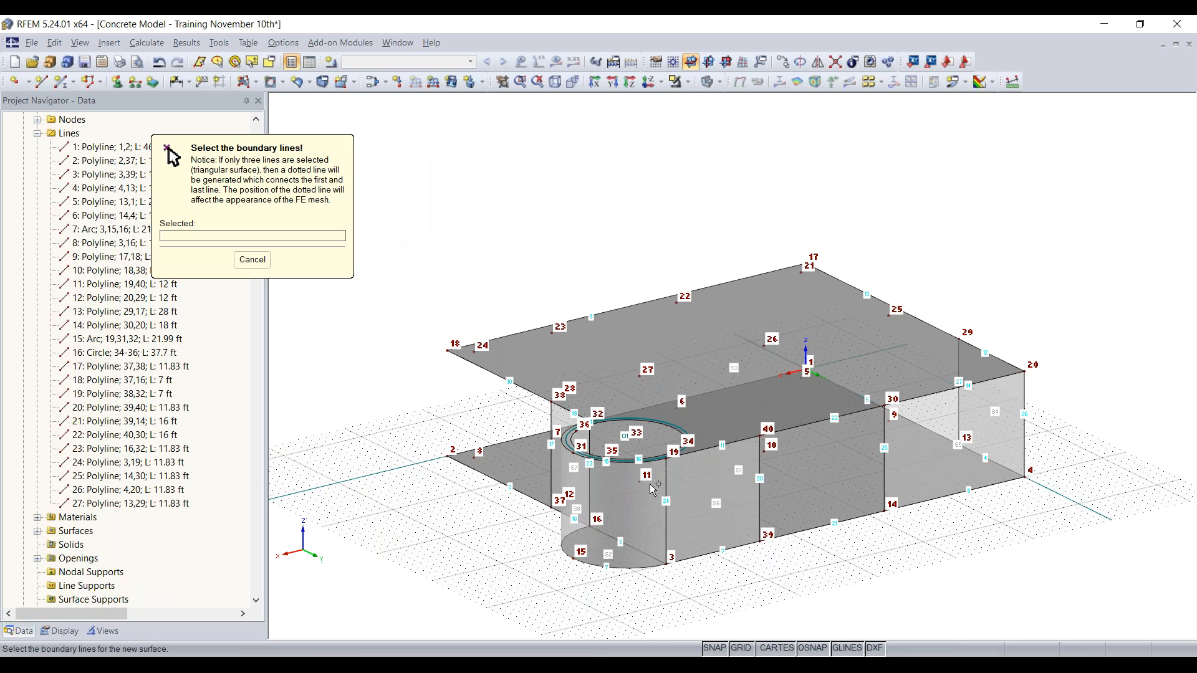
key(Escape)
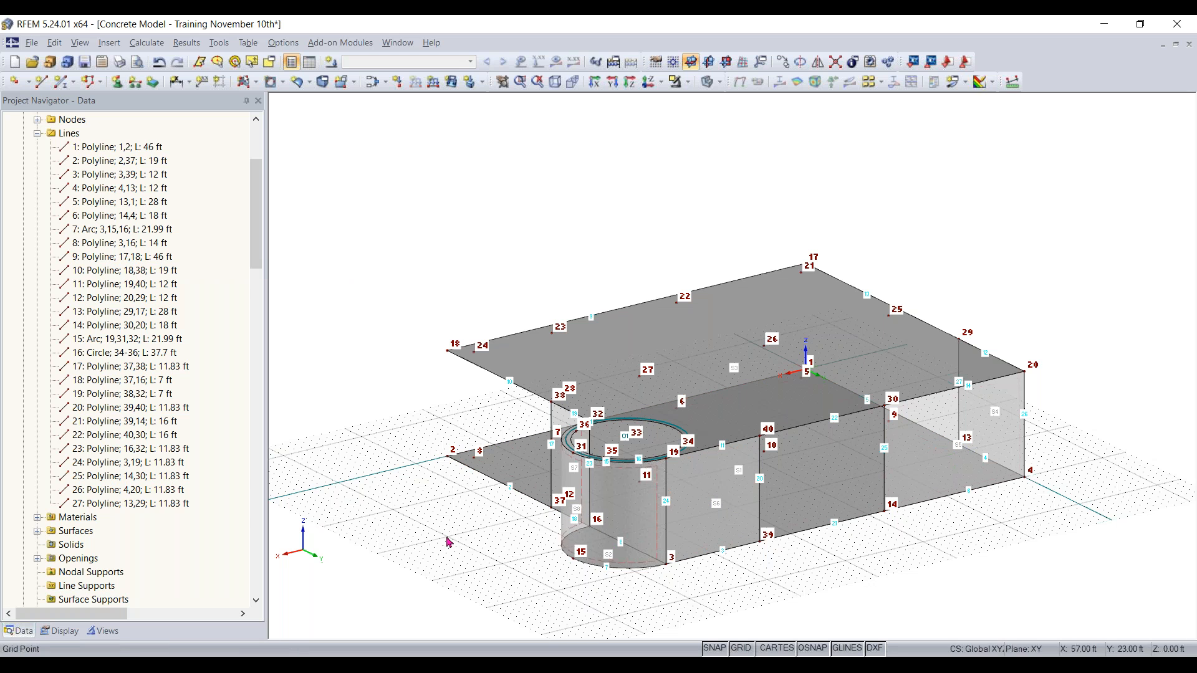
Step: Switch the model display to opaque solid rendering and inspect the flat and curved walls from both sides
ctrl+middle_drag(568, 572, 960, 524)
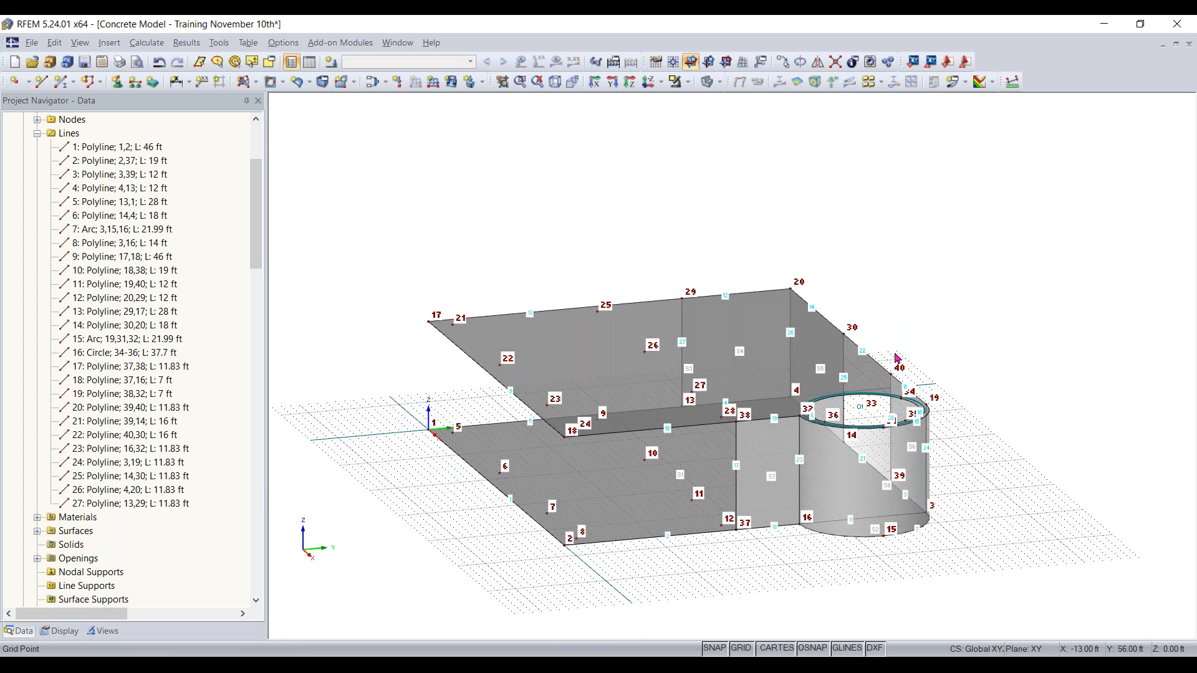
click(706, 82)
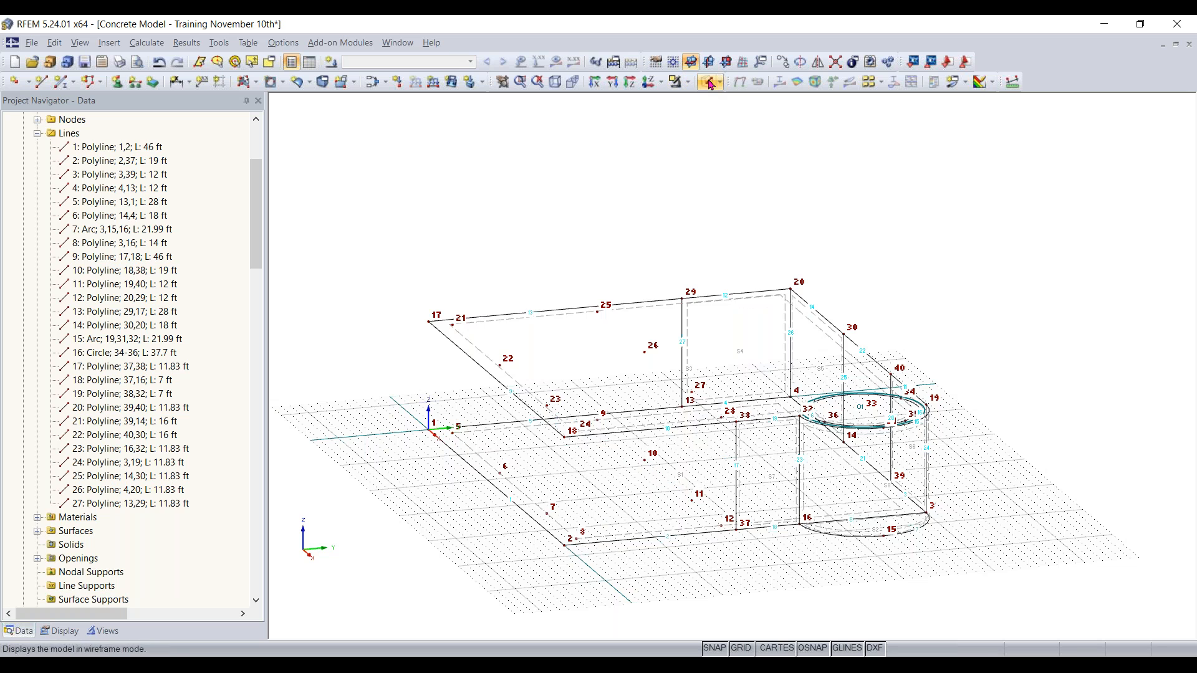
ctrl+middle_drag(898, 449, 1112, 450)
click(554, 82)
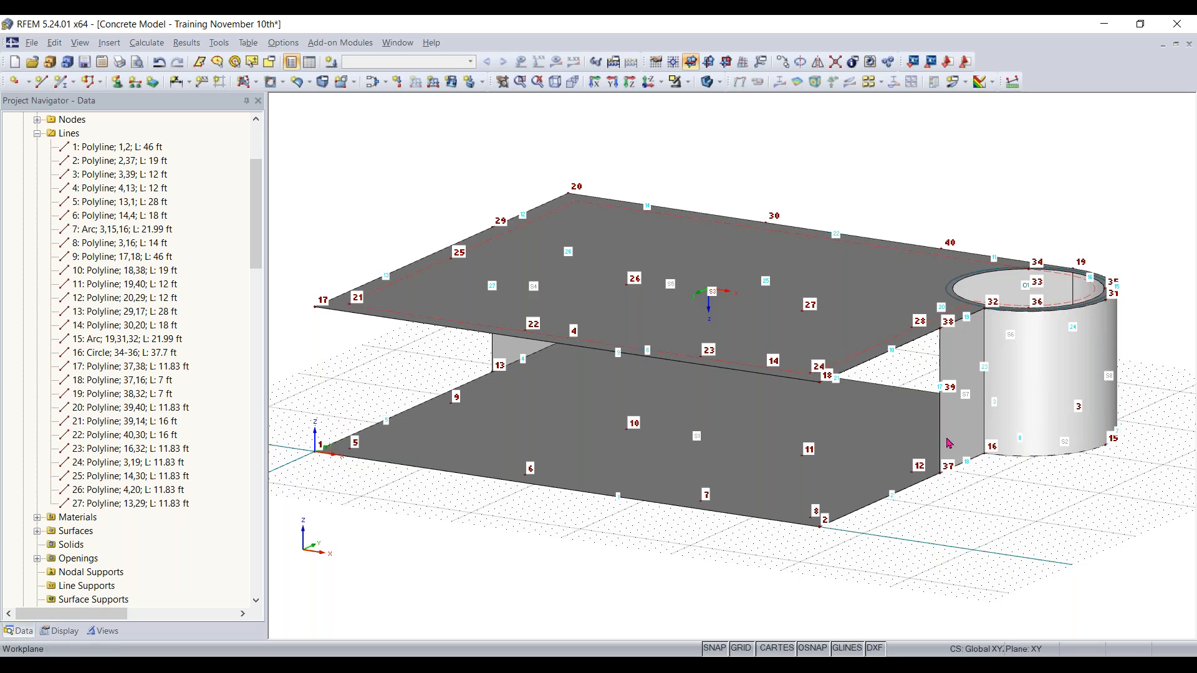
ctrl+middle_drag(1085, 511, 421, 491)
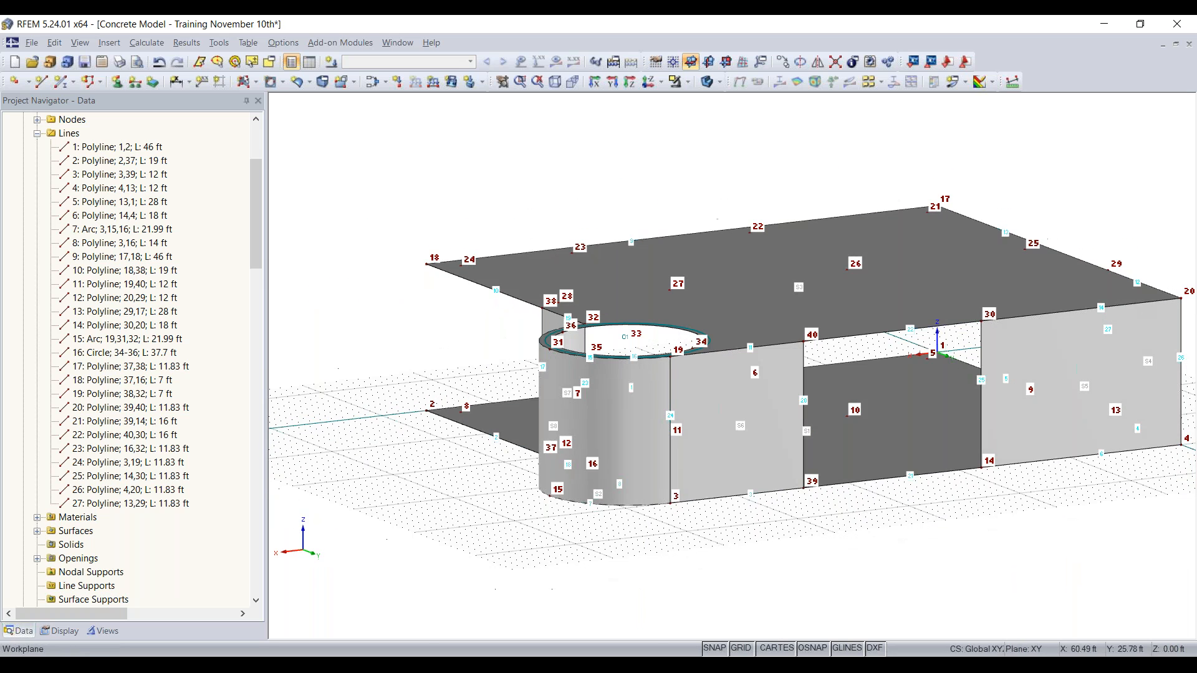
scroll(834, 528, up, 5)
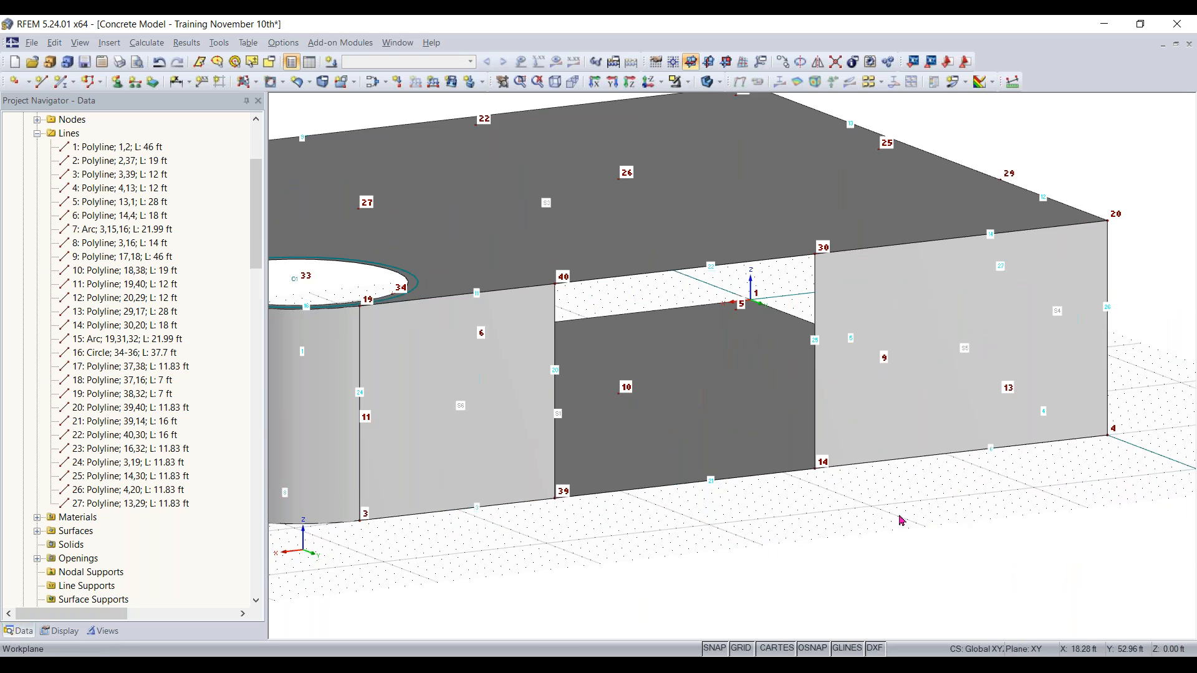
Step: Set the work plane origin at node 14 and orient the work plane to YZ
scroll(838, 499, down, 1)
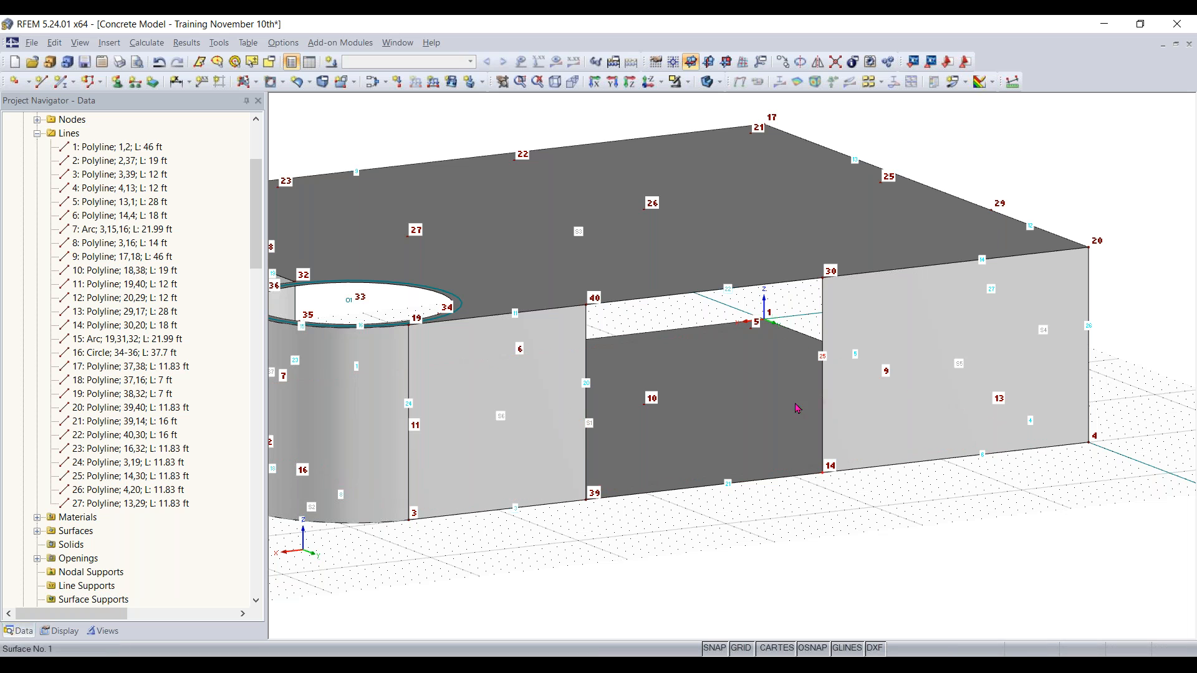
scroll(819, 531, down, 1)
middle_drag(819, 531, 677, 518)
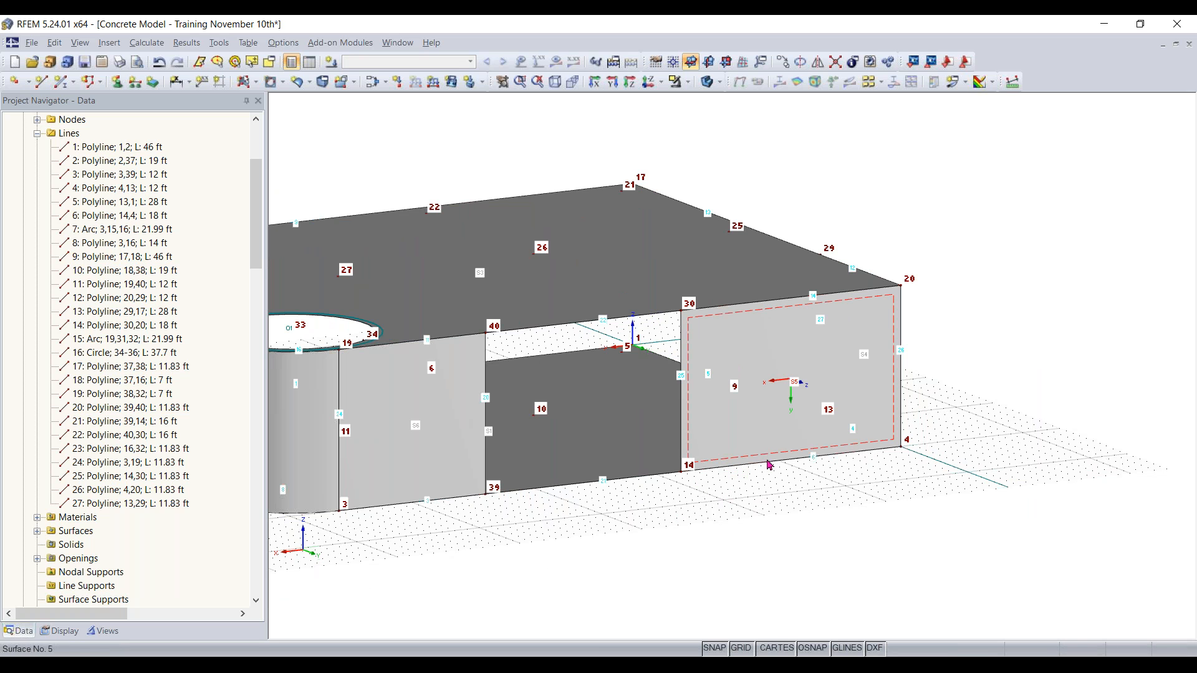
click(672, 63)
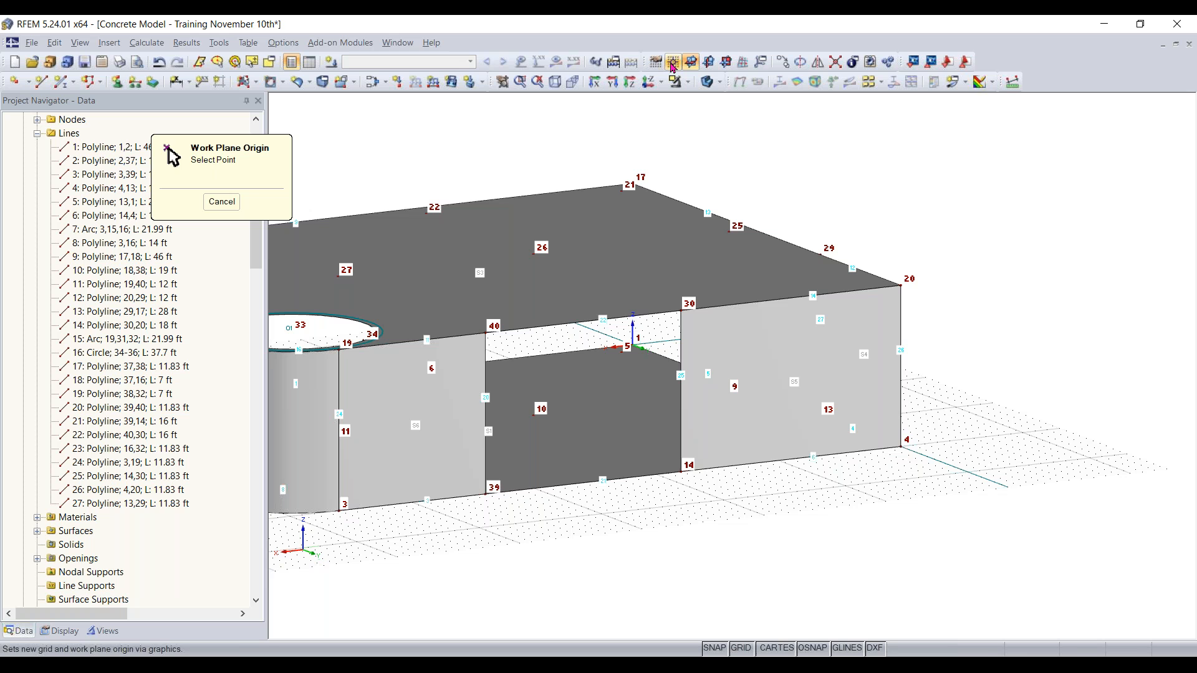
click(682, 472)
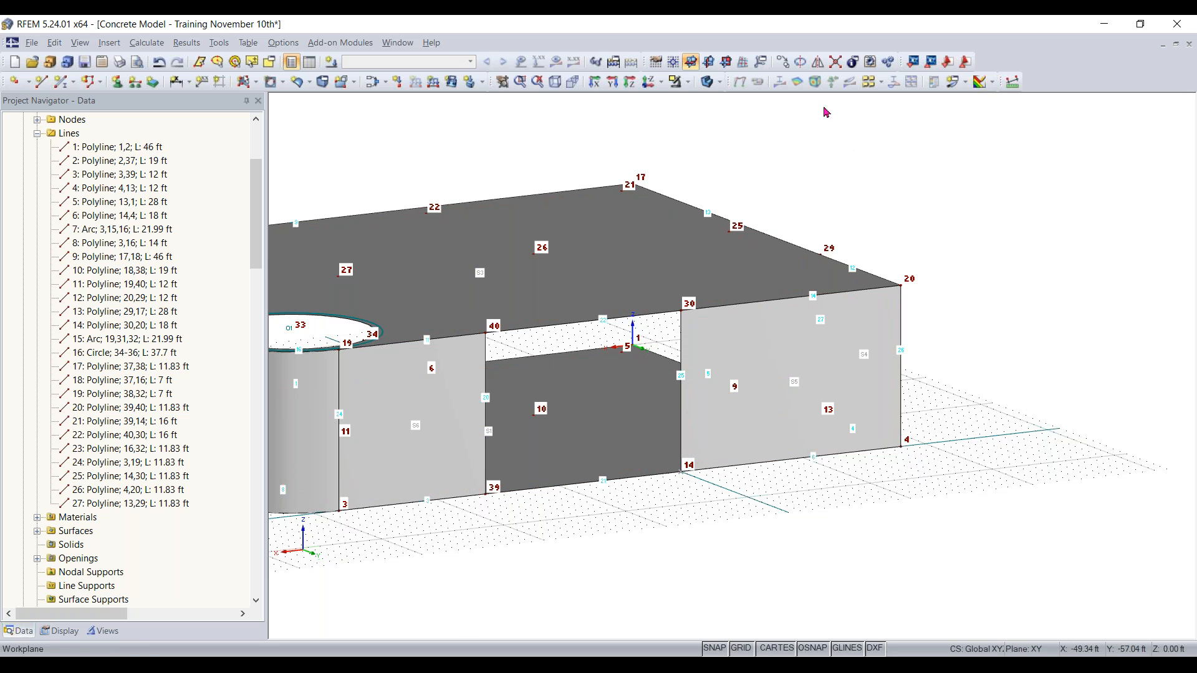
click(708, 62)
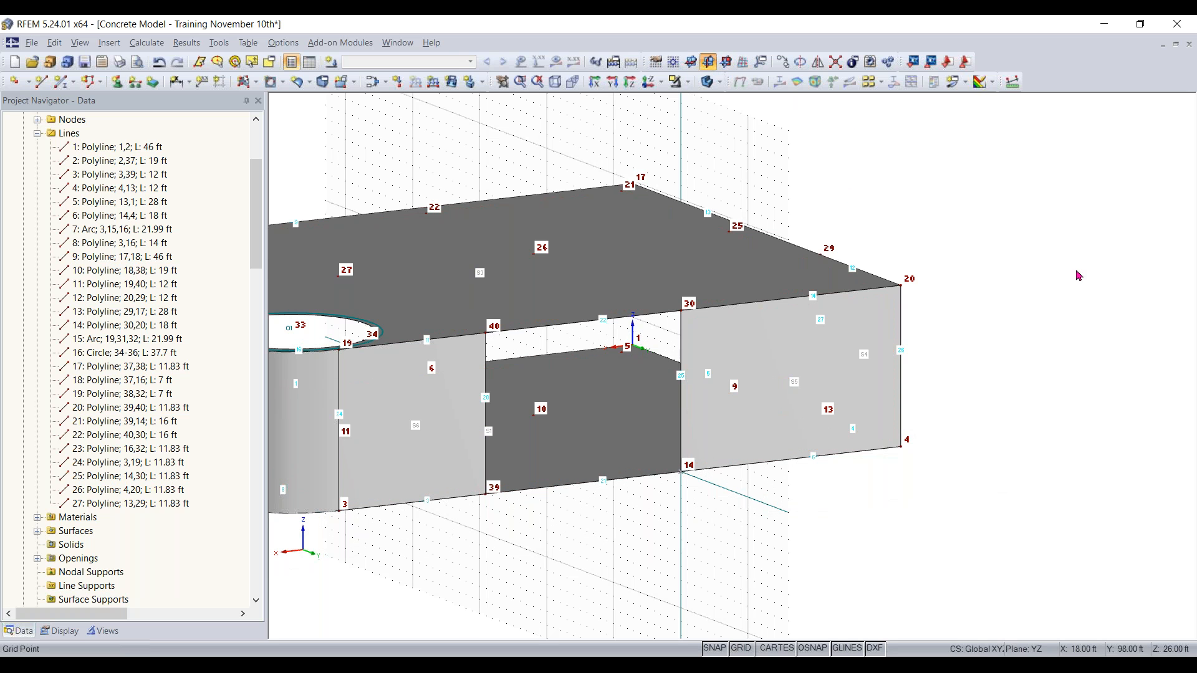
Step: Create an 8 in thick rectangular wall surface in Concrete f'c = 4000 psi, spanning diagonally from node 14 to node 26
ctrl+middle_drag(1049, 270, 1121, 292)
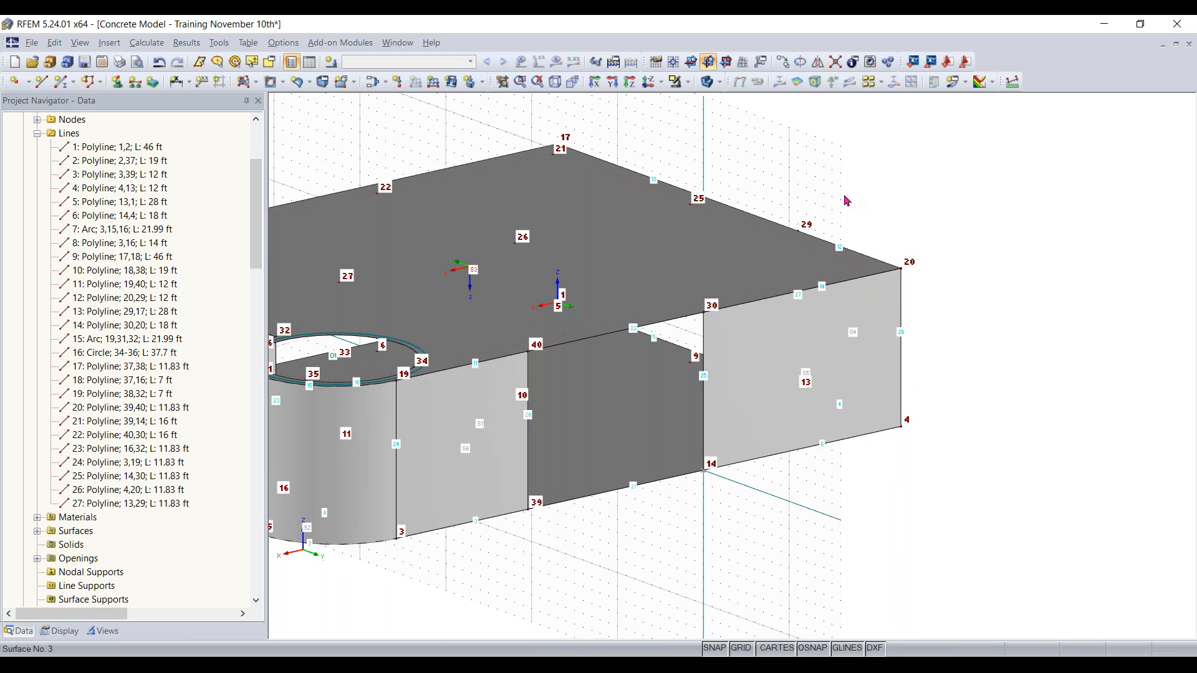
ctrl+middle_drag(846, 200, 847, 188)
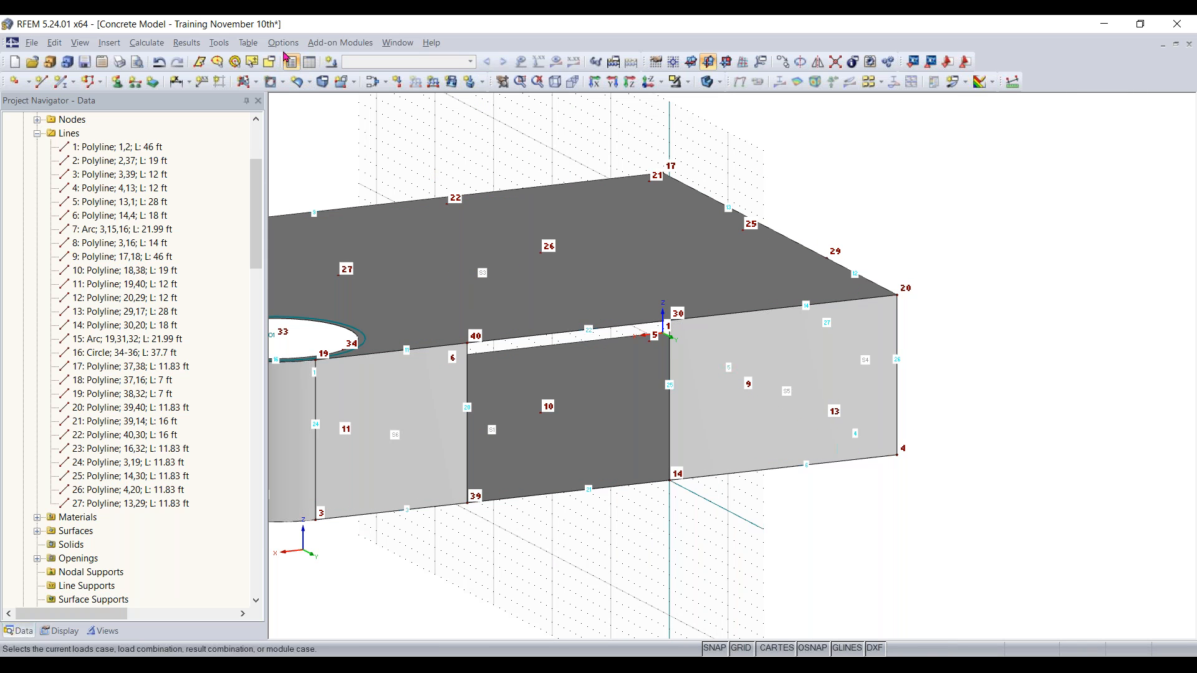
click(264, 83)
click(261, 85)
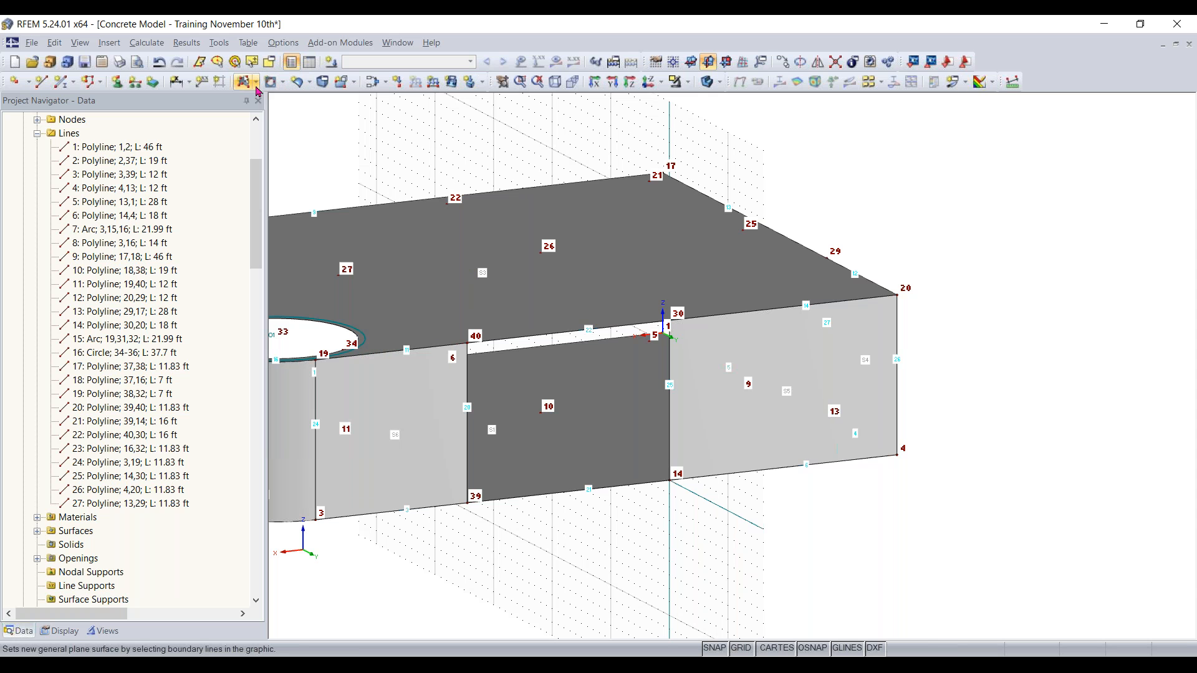
click(255, 82)
click(257, 87)
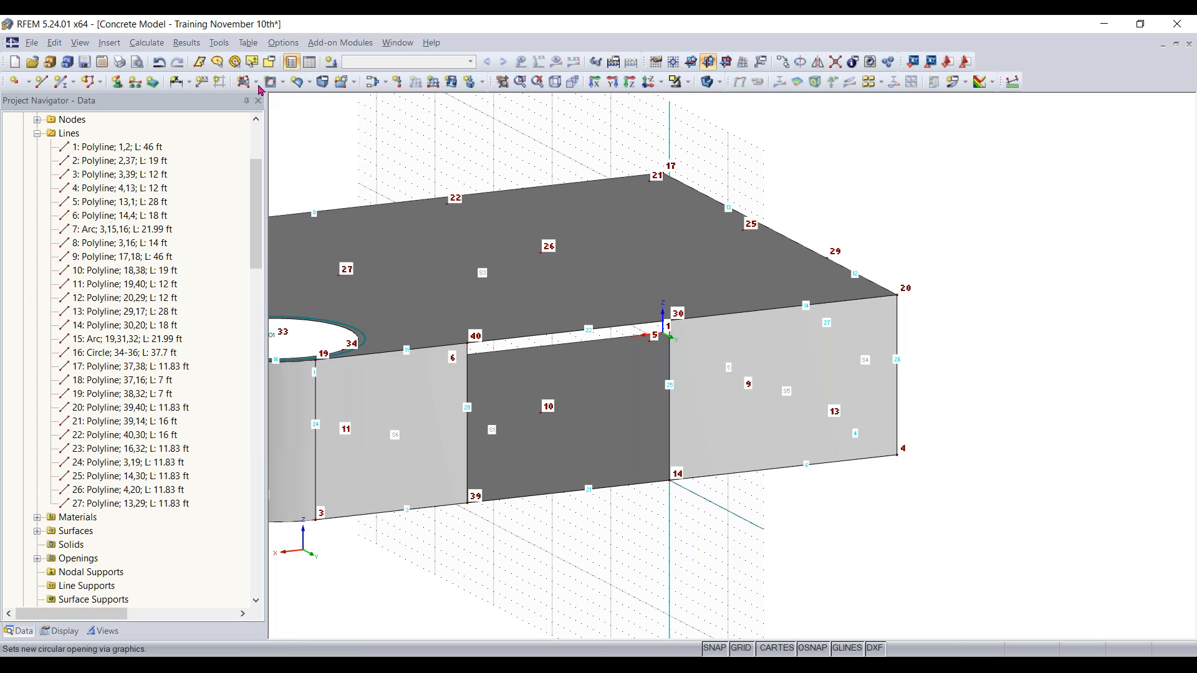
click(257, 88)
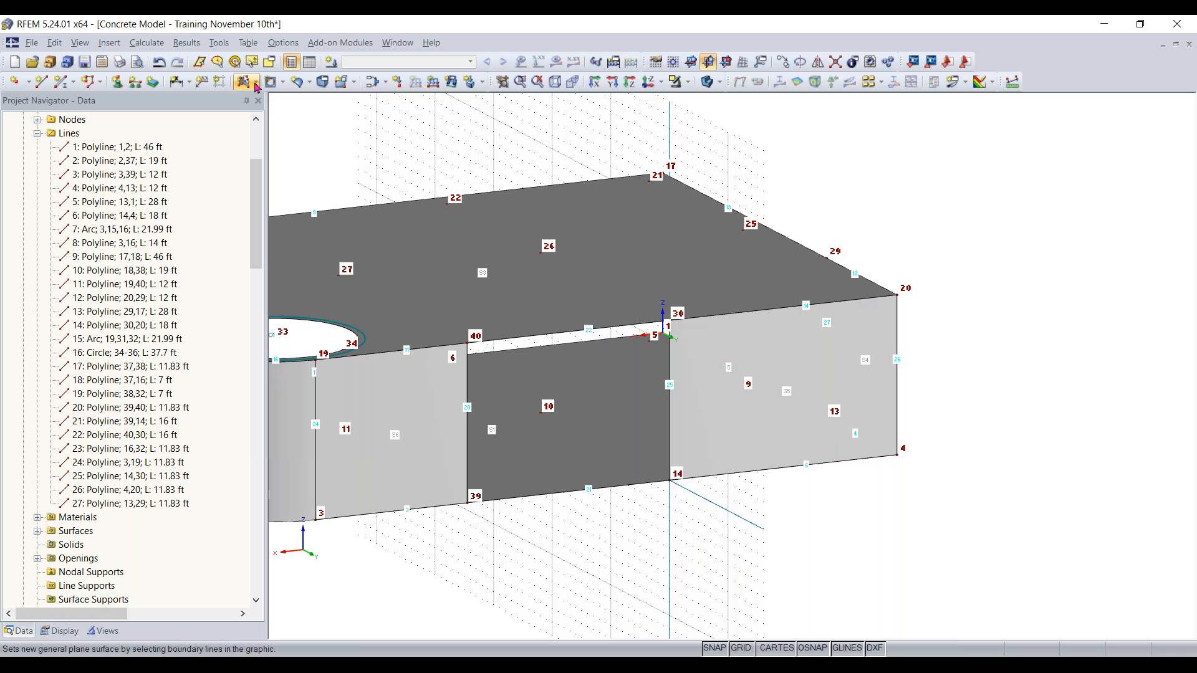
click(257, 104)
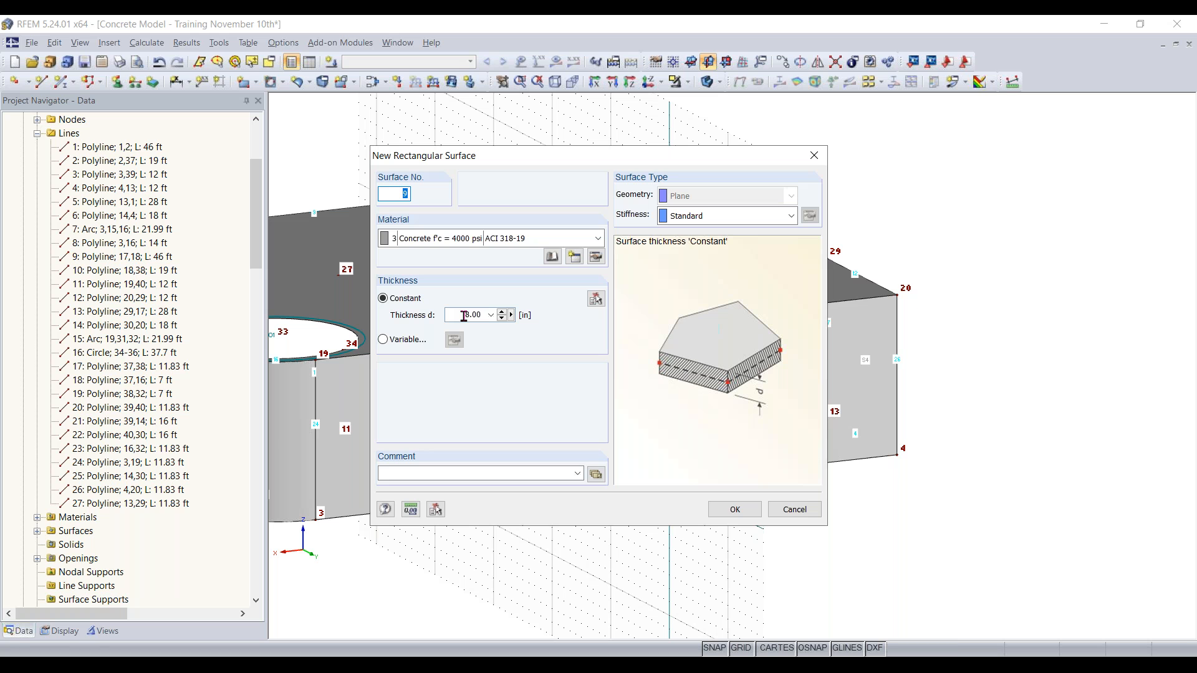
click(735, 509)
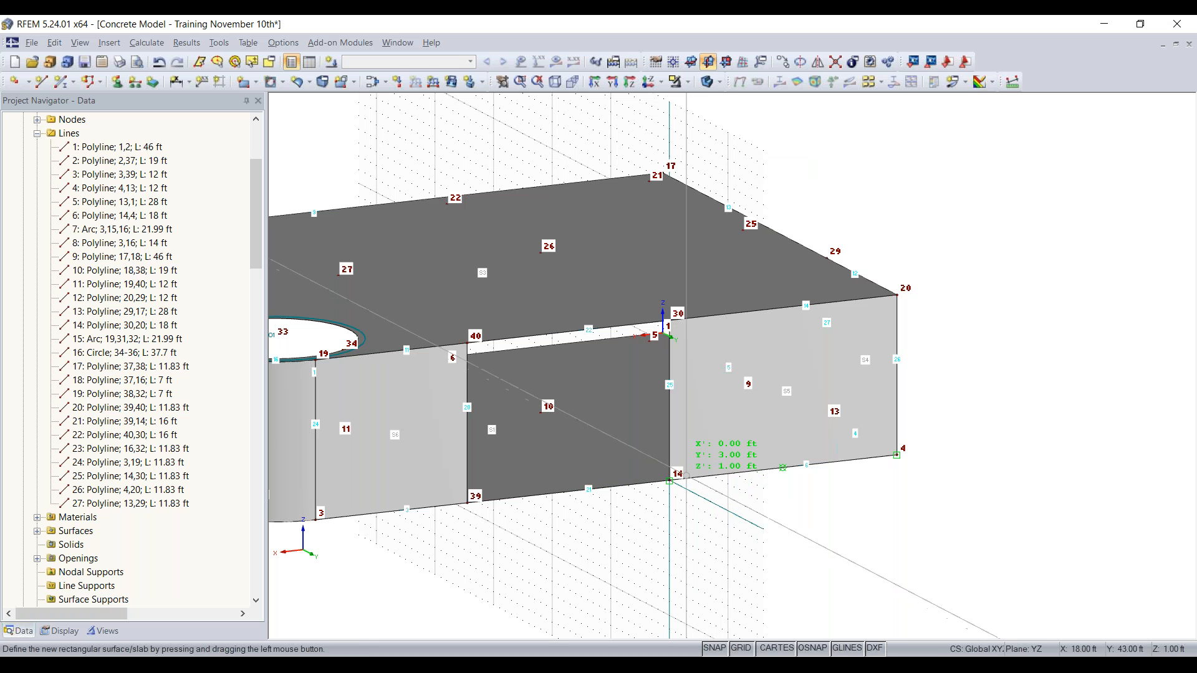
click(668, 481)
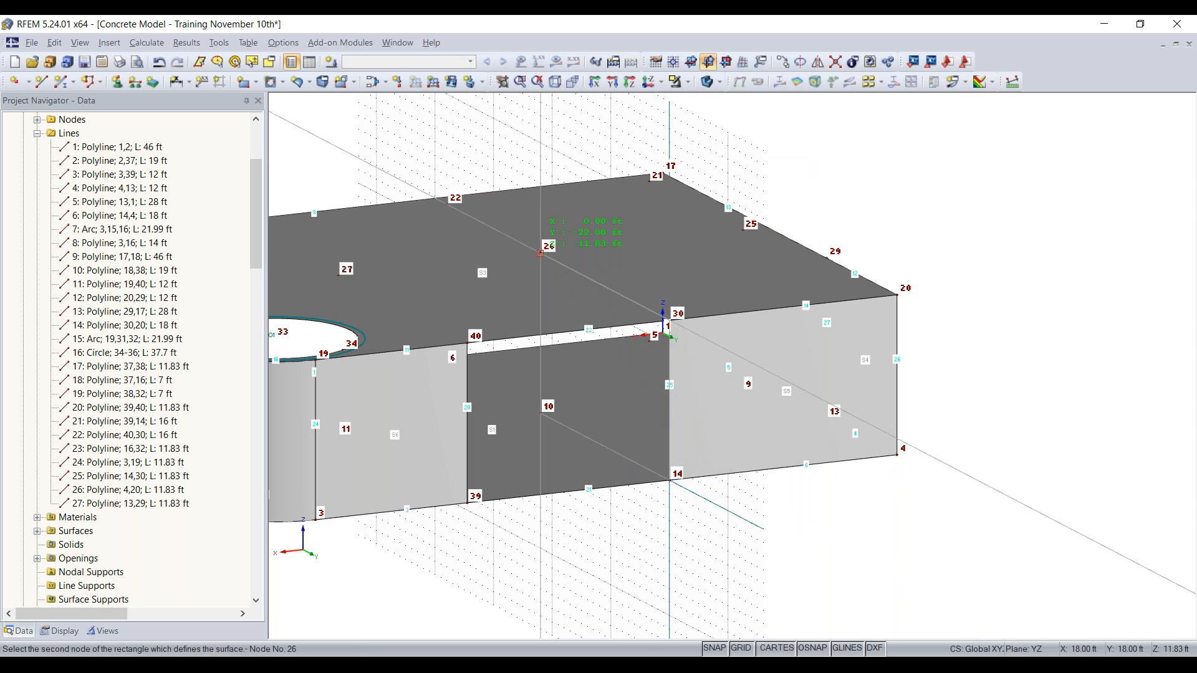
click(540, 253)
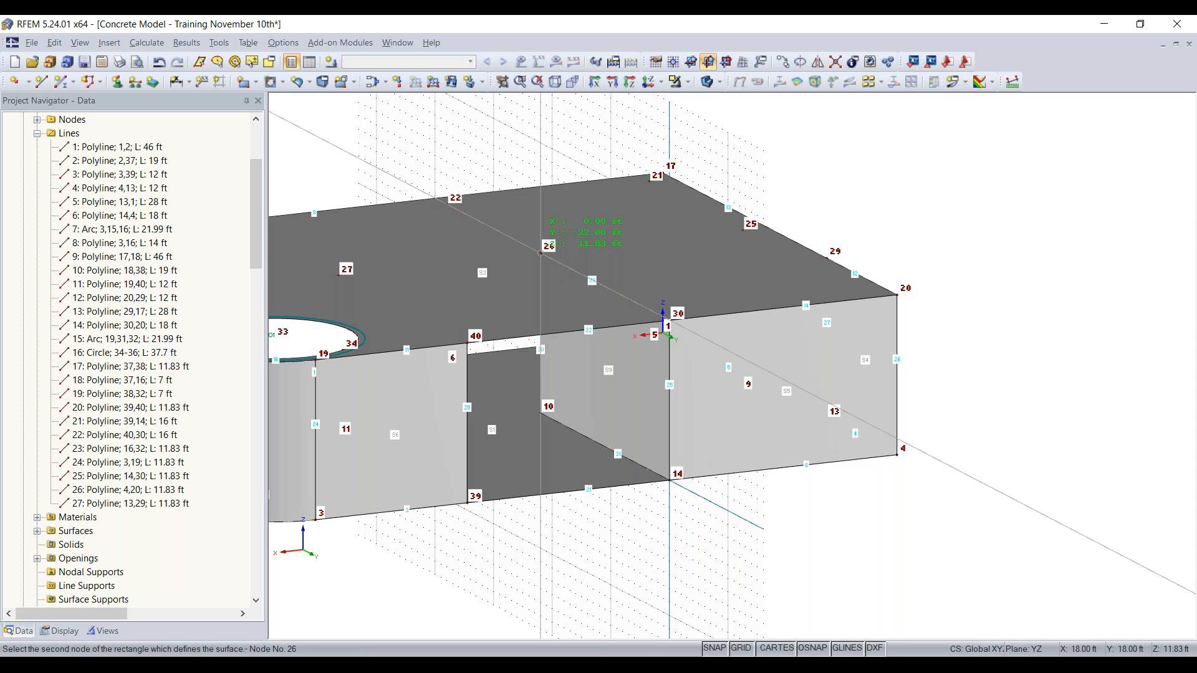
Step: Switch the model display to transparent rendering and set the work plane to XY
ctrl+middle_drag(599, 327, 542, 493)
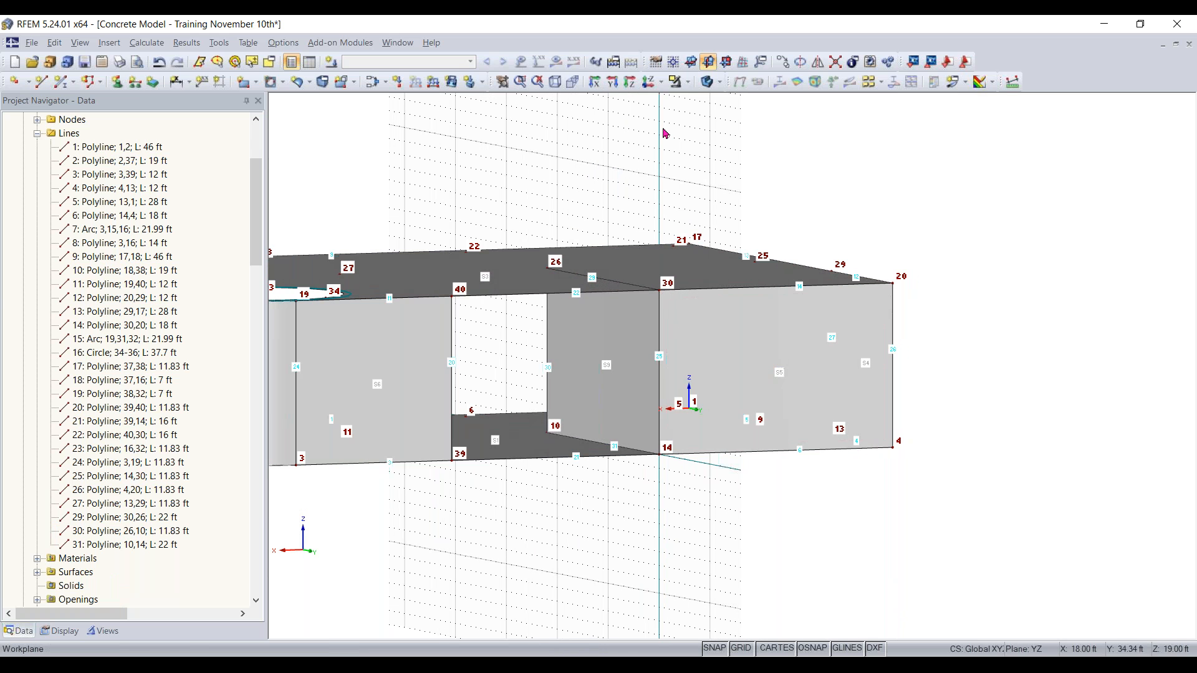
click(708, 81)
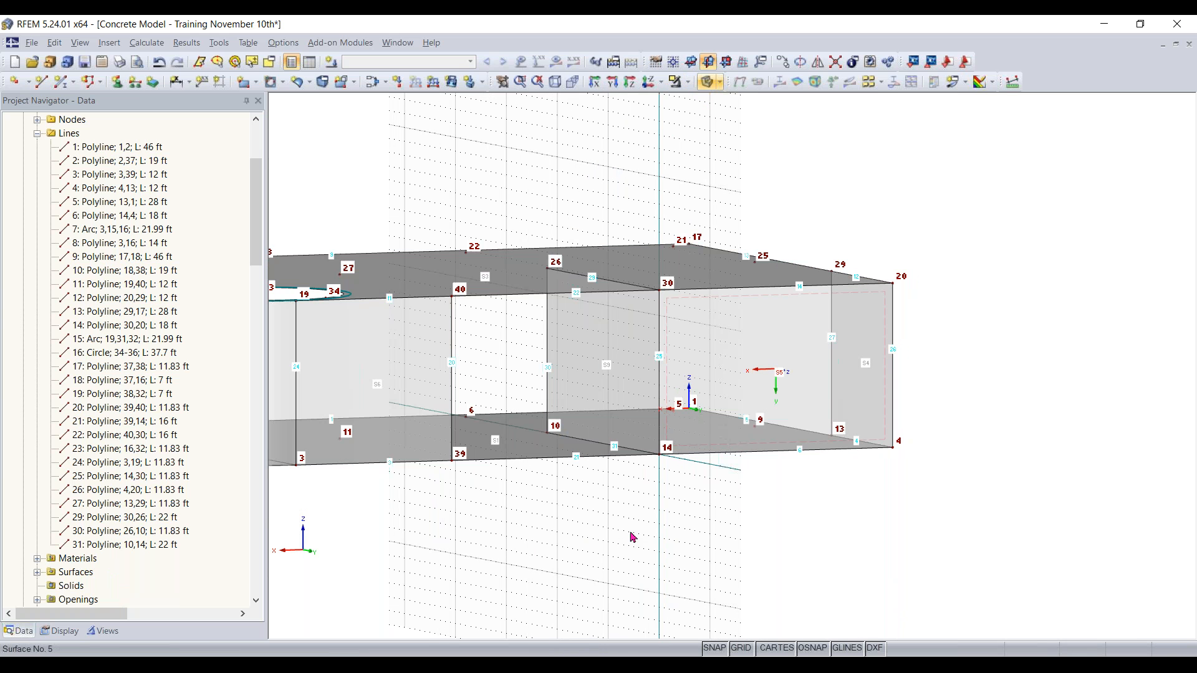
ctrl+middle_drag(633, 545, 699, 374)
click(690, 61)
scroll(708, 618, down, 1)
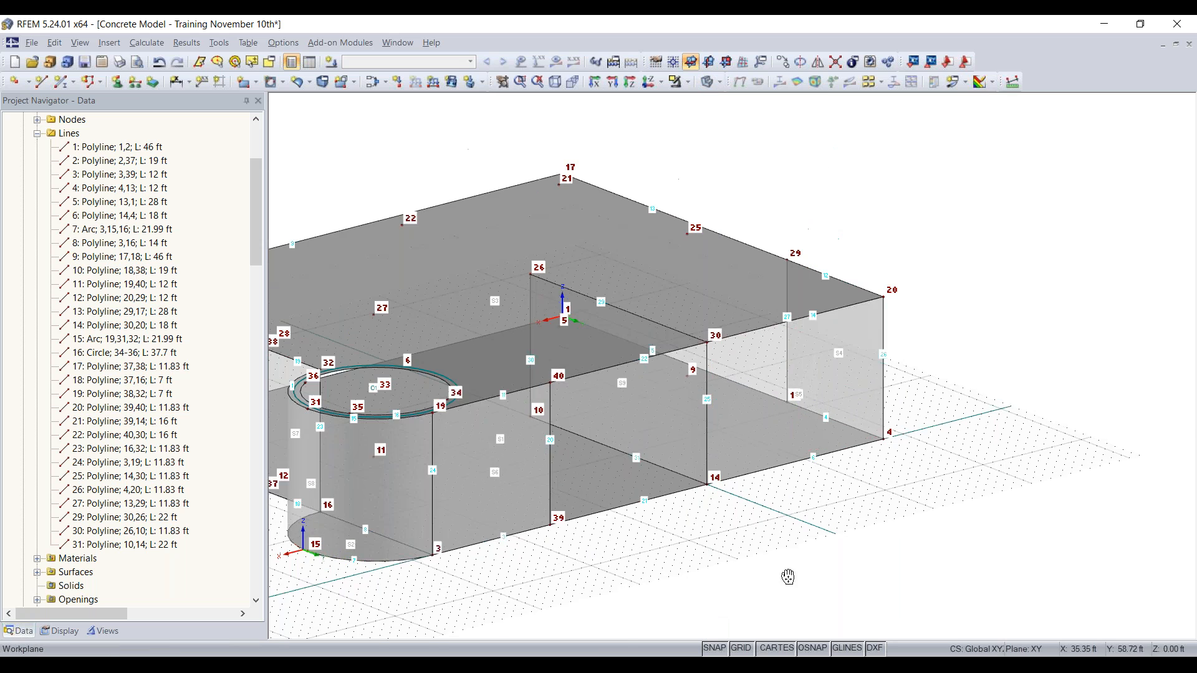
middle_drag(686, 581, 835, 566)
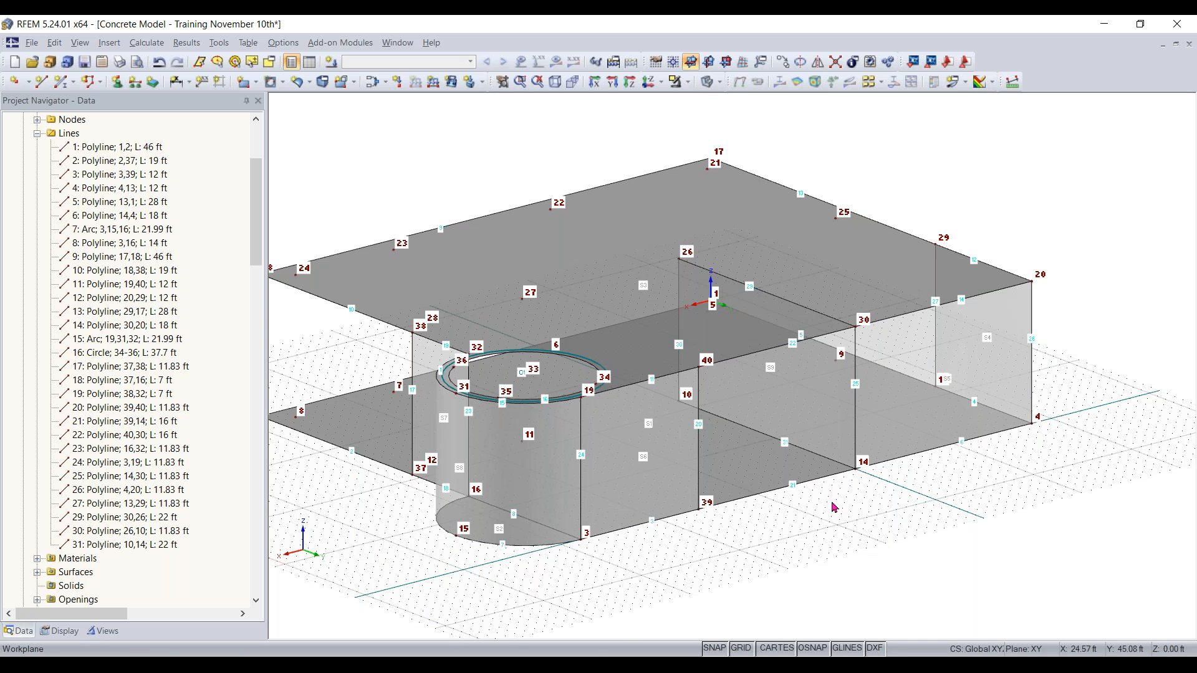
Step: Draw a vertical line from node 5 on the lower slab to node 21 on the upper slab
ctrl+middle_drag(819, 499, 875, 513)
right_click(875, 513)
middle_drag(492, 535, 531, 434)
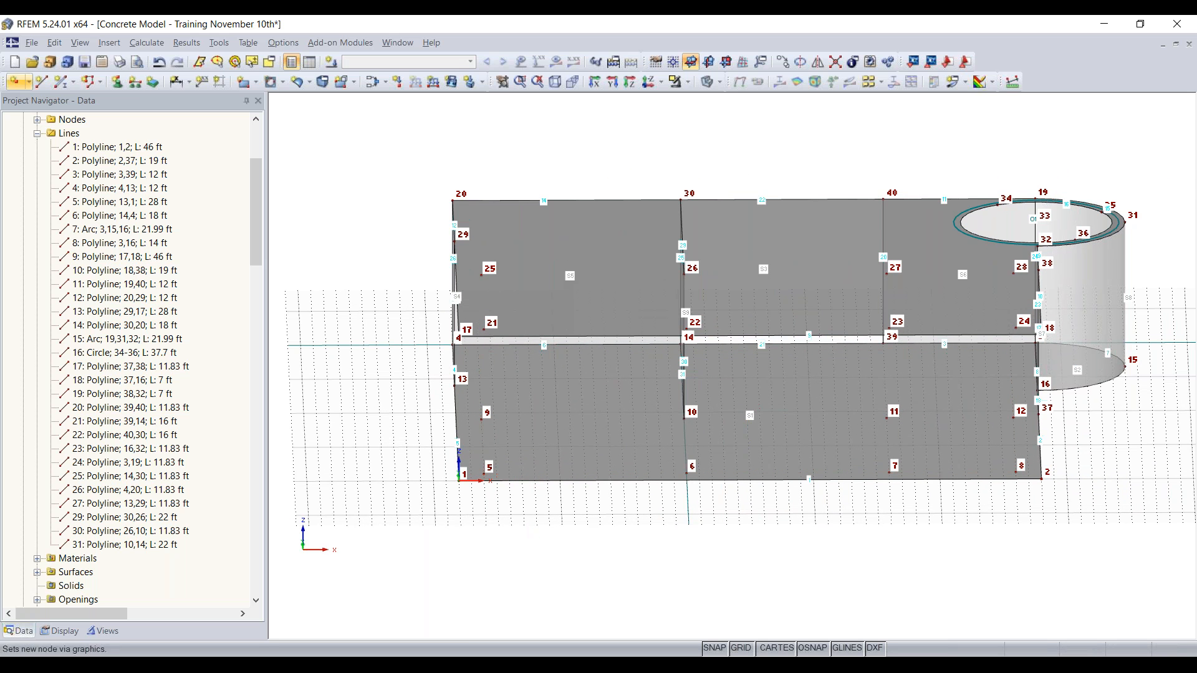
click(40, 82)
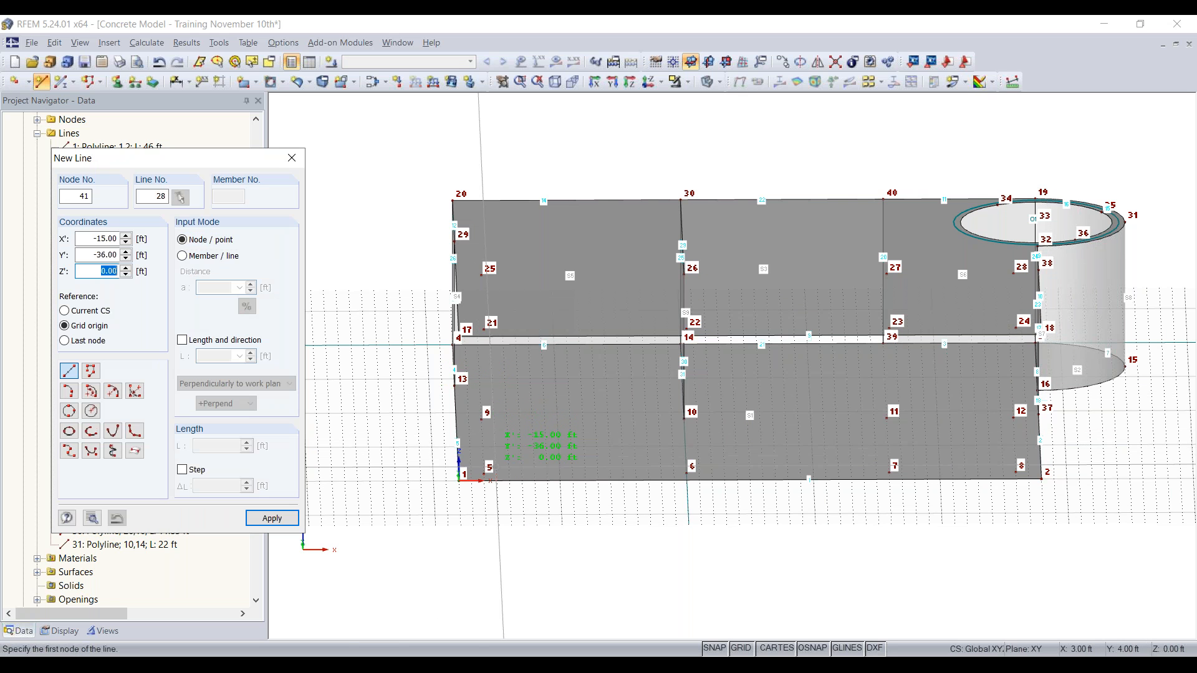
key(Escape)
ctrl+middle_drag(446, 491, 337, 463)
click(41, 81)
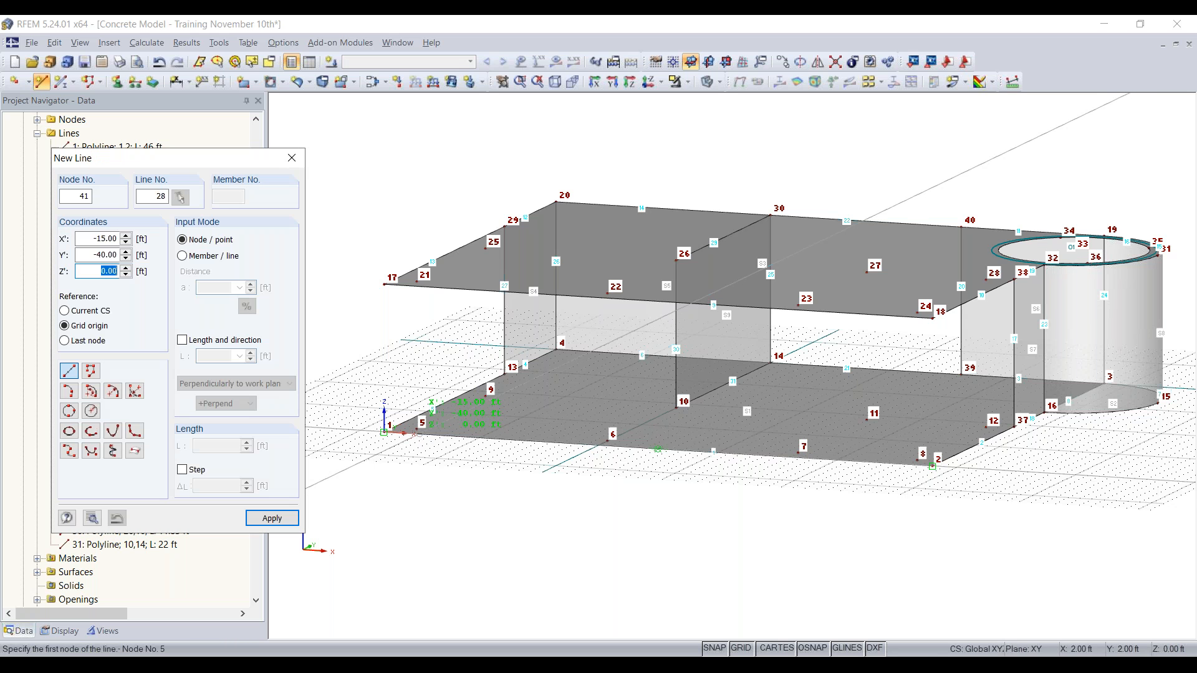
scroll(416, 431, up, 1)
scroll(417, 430, up, 1)
click(417, 430)
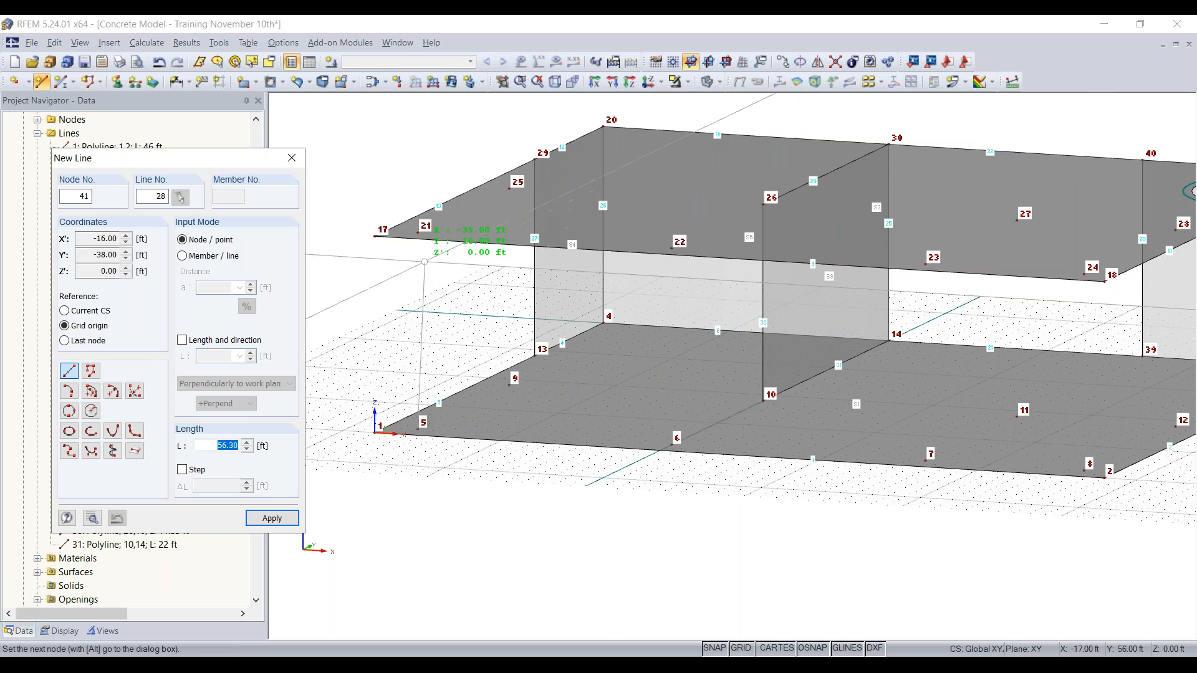
click(417, 232)
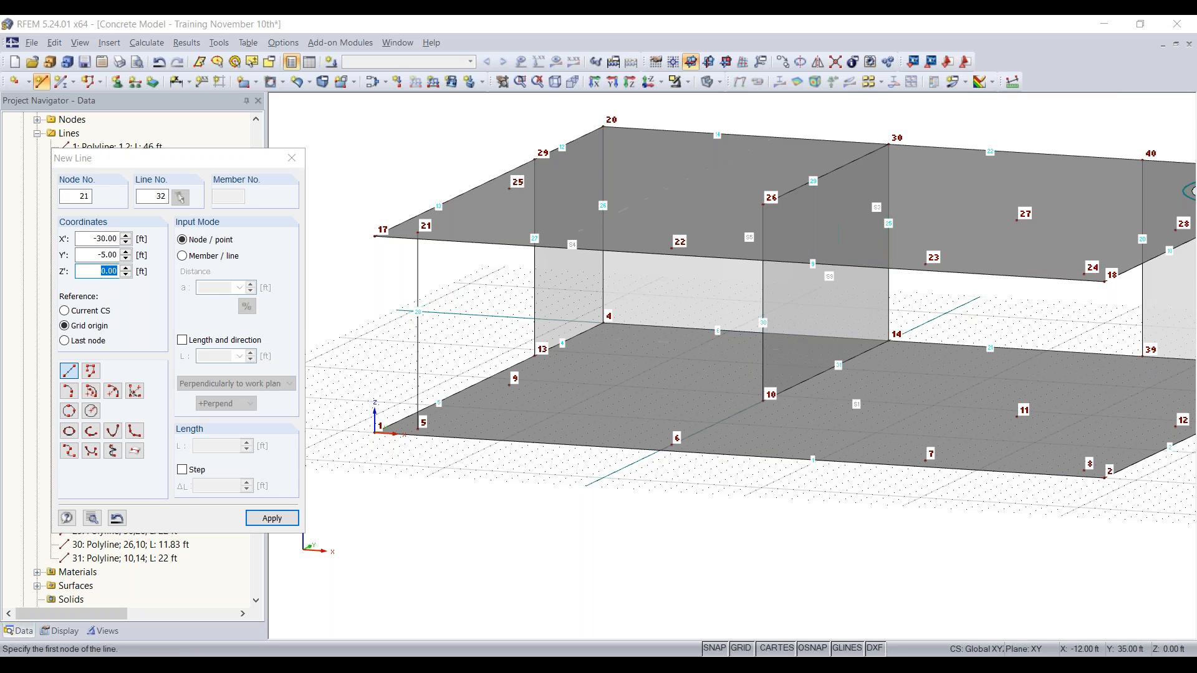
key(Escape)
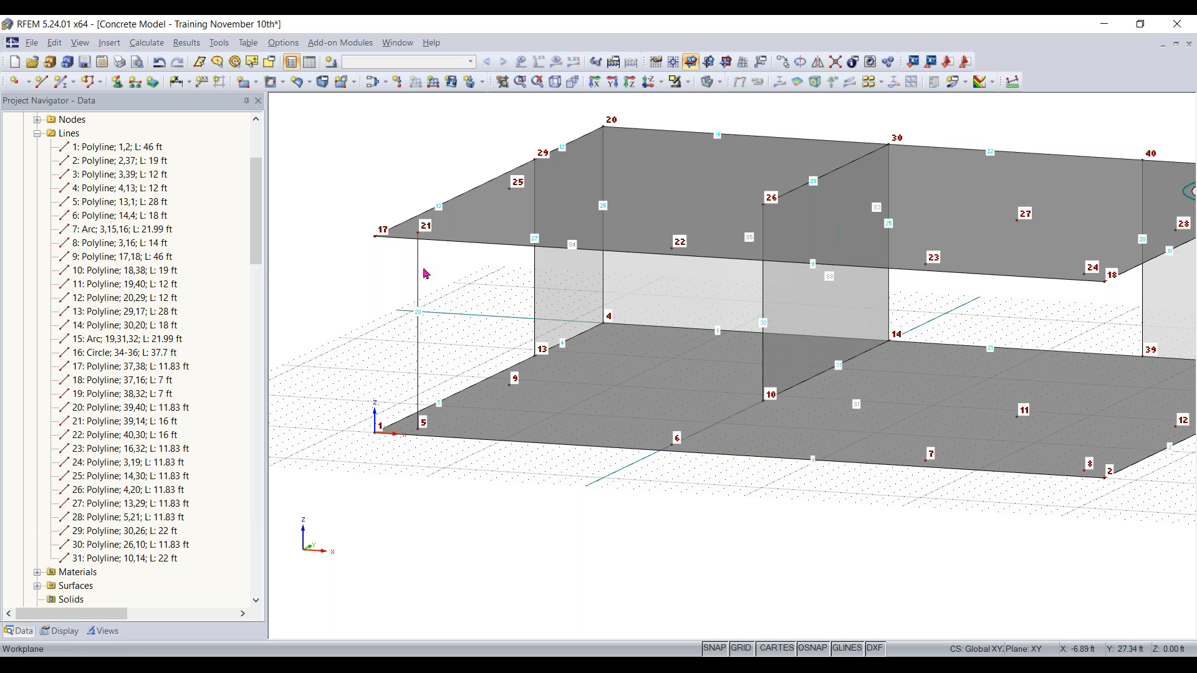
Step: Edit the vertical line between nodes 5 and 21 and make a beam member available on it
double_click(419, 336)
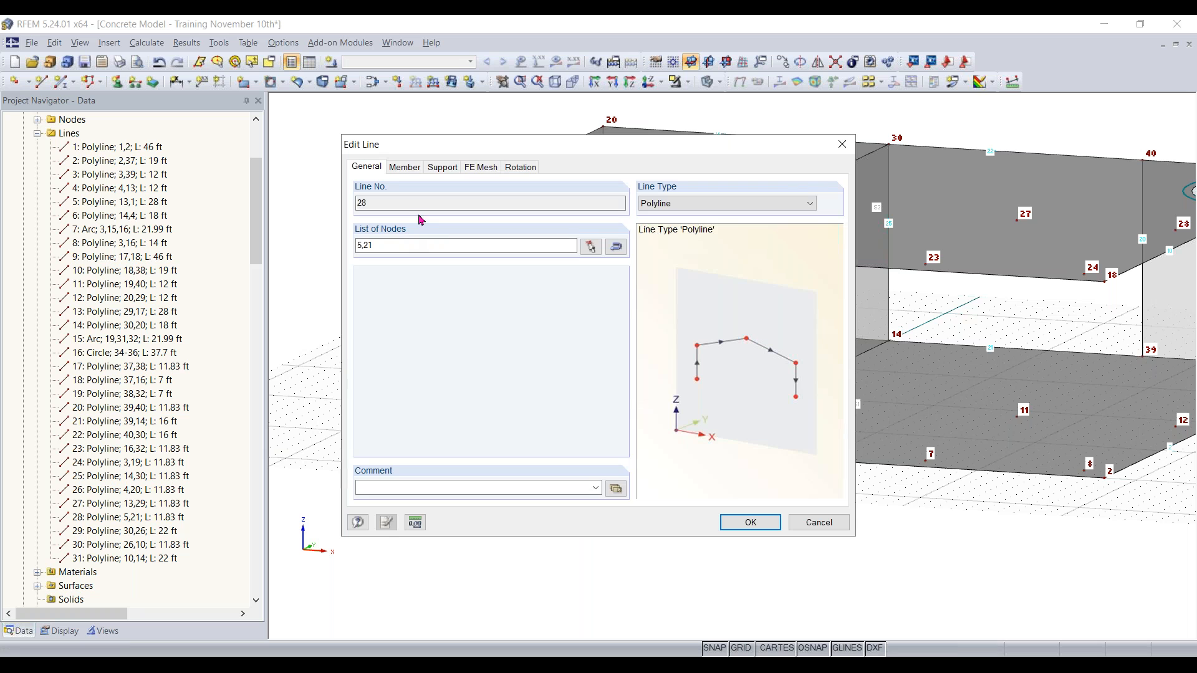
click(417, 172)
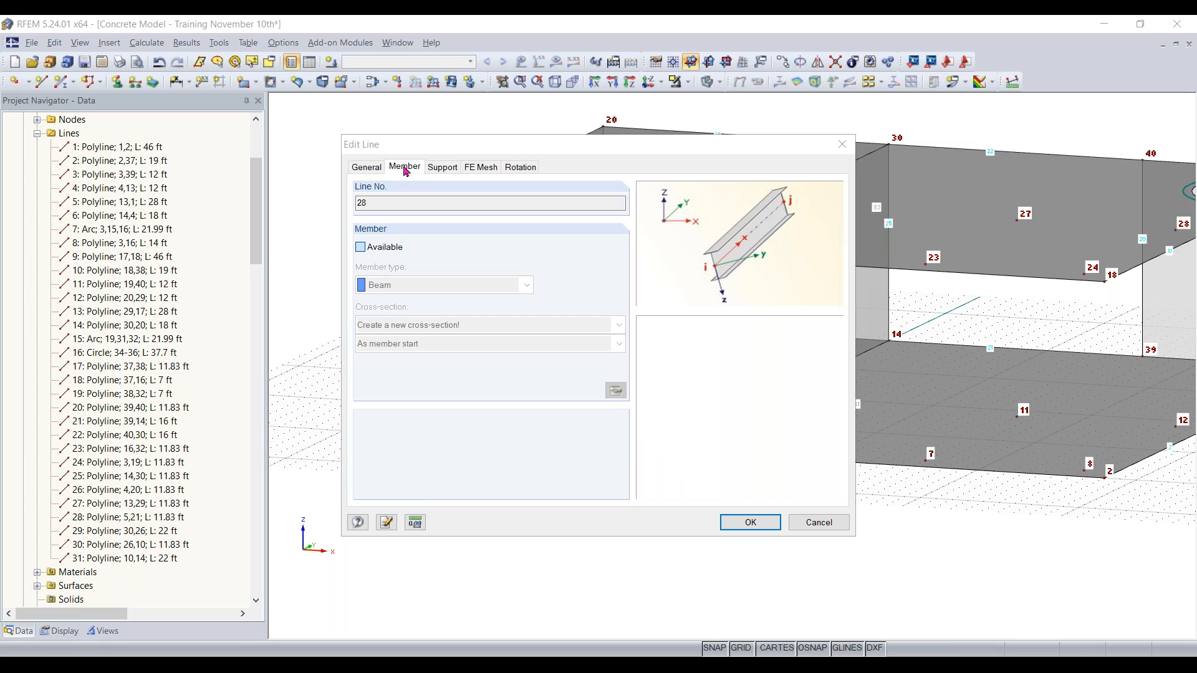
click(375, 253)
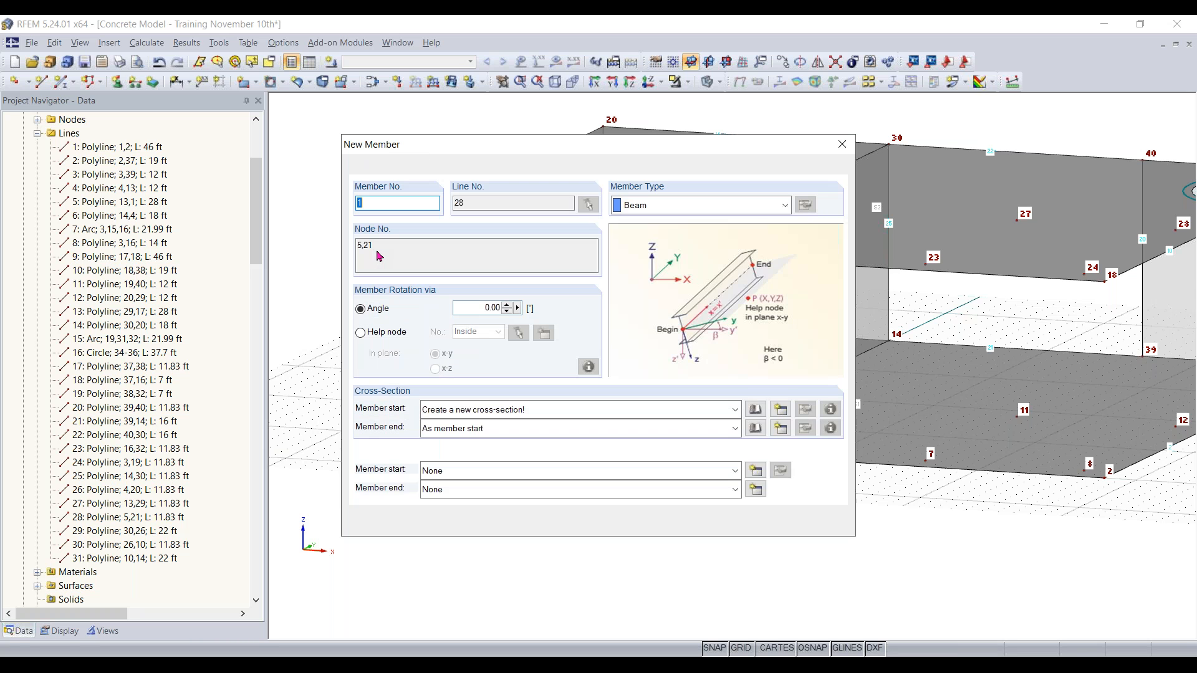
Step: Assign the member a 14 by 14 in solid rectangular cross-section in Concrete f'c = 4000 psi, ACI 318-19, and apply the member and line settings
click(756, 413)
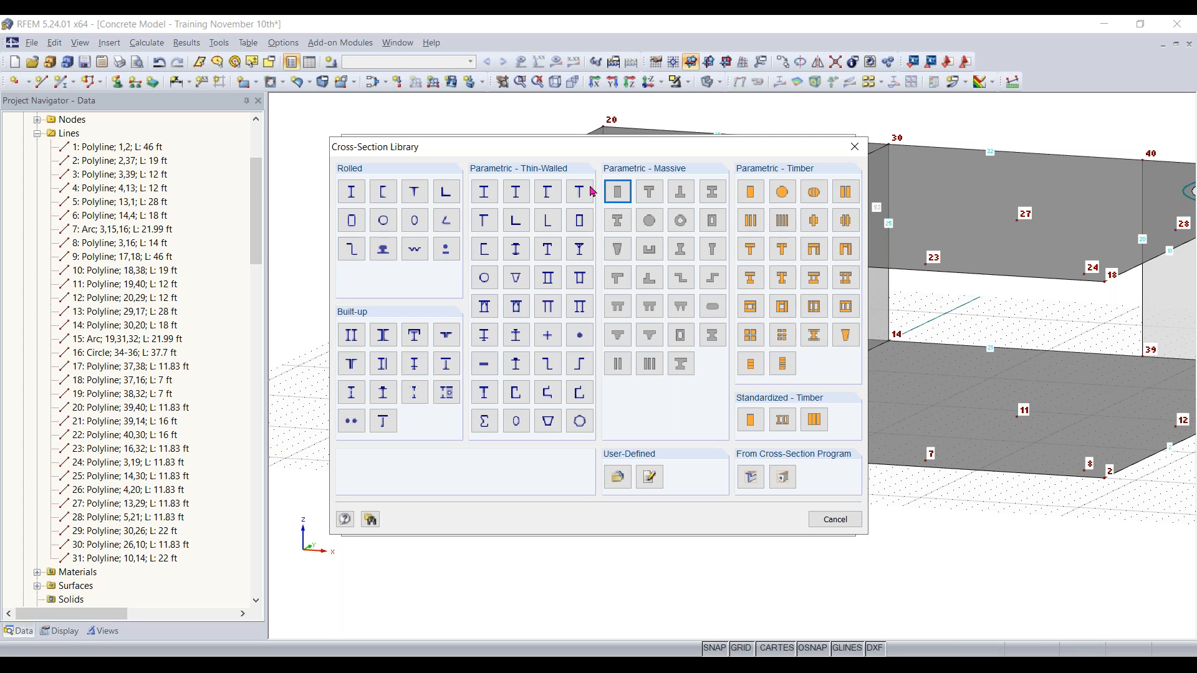
click(619, 195)
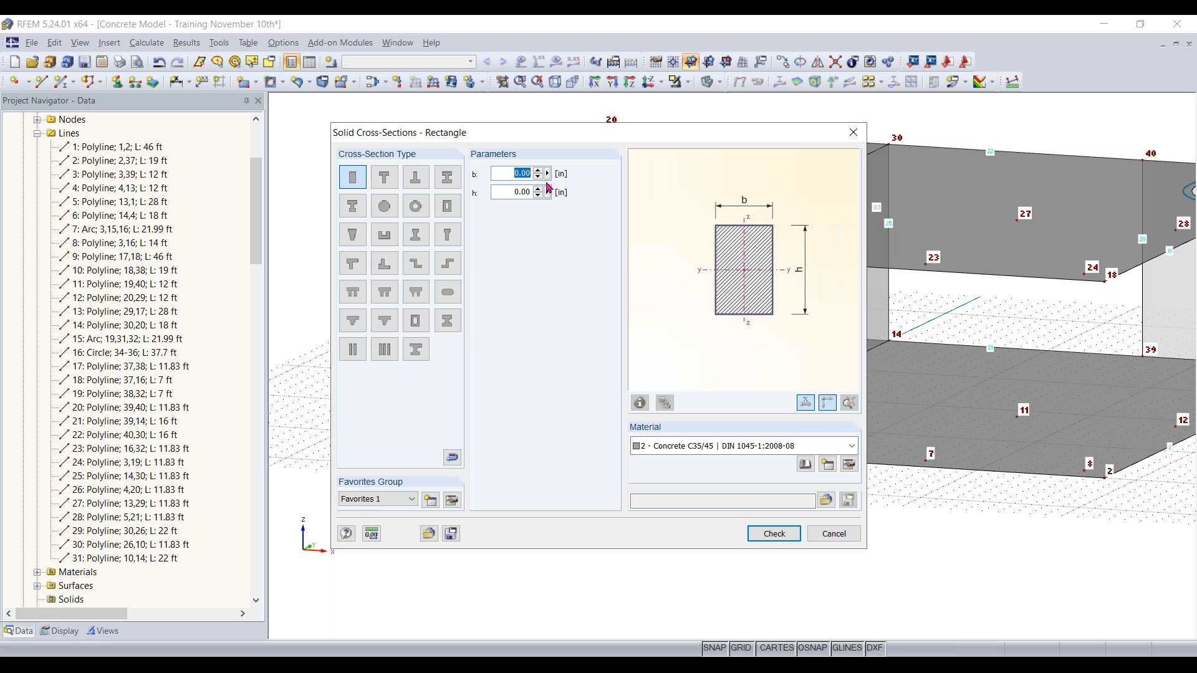
text(14)
click(519, 190)
text(14)
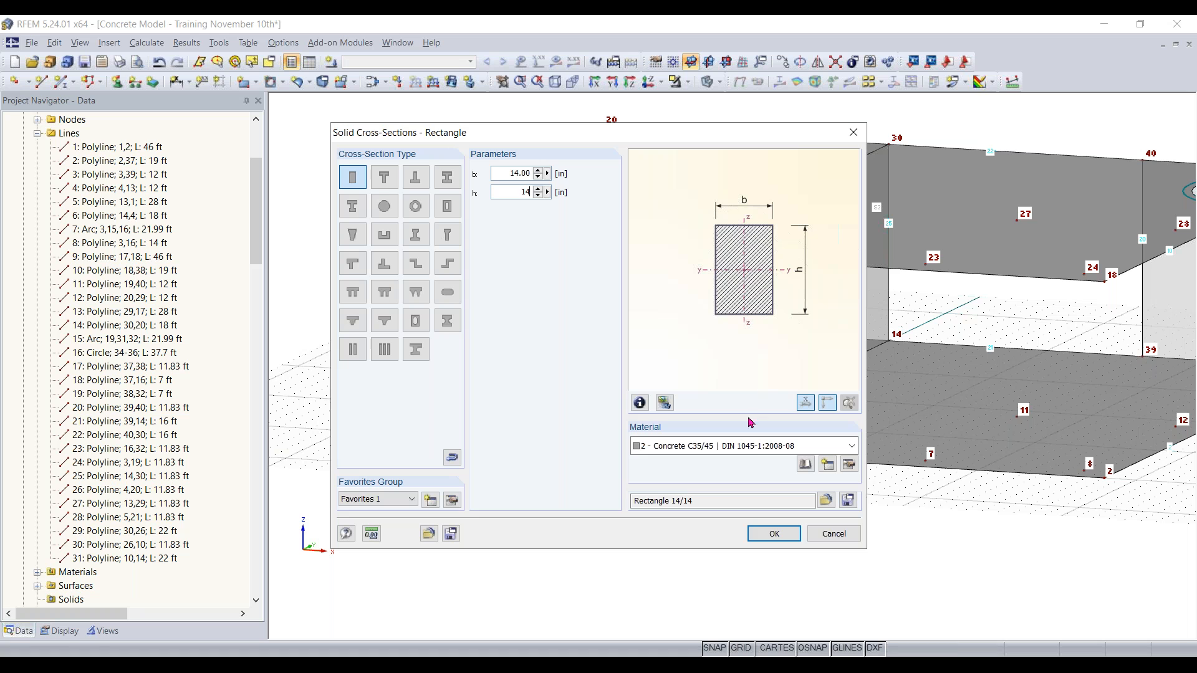
click(745, 446)
click(711, 487)
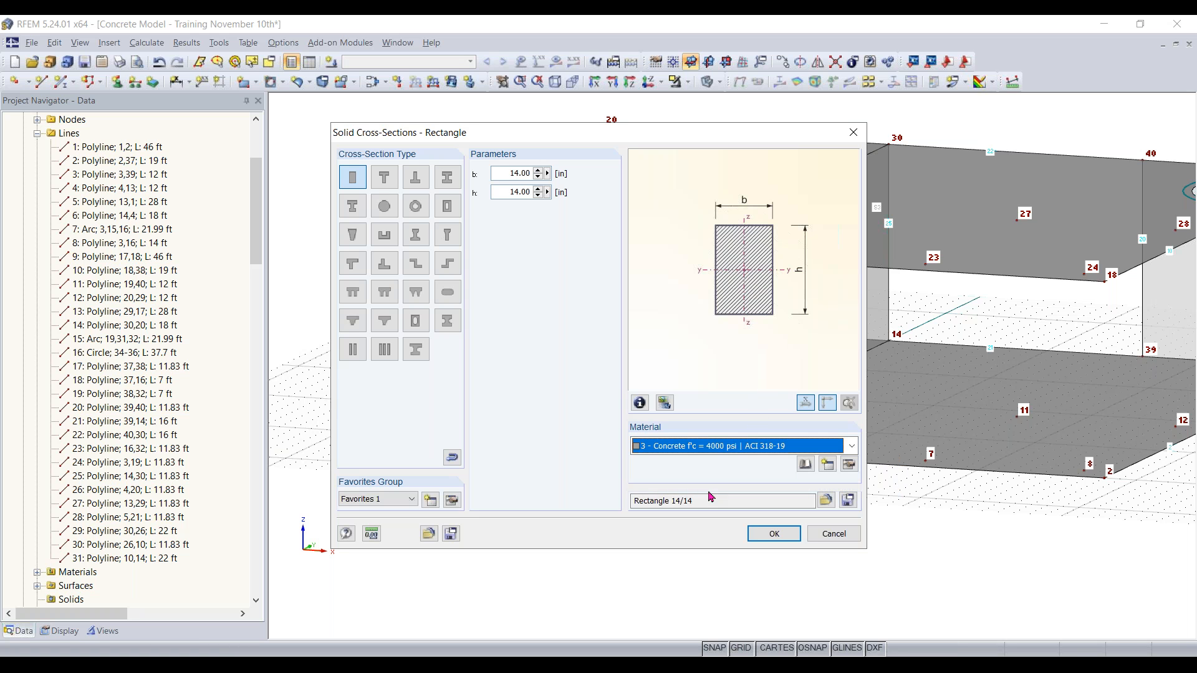
click(774, 533)
click(456, 167)
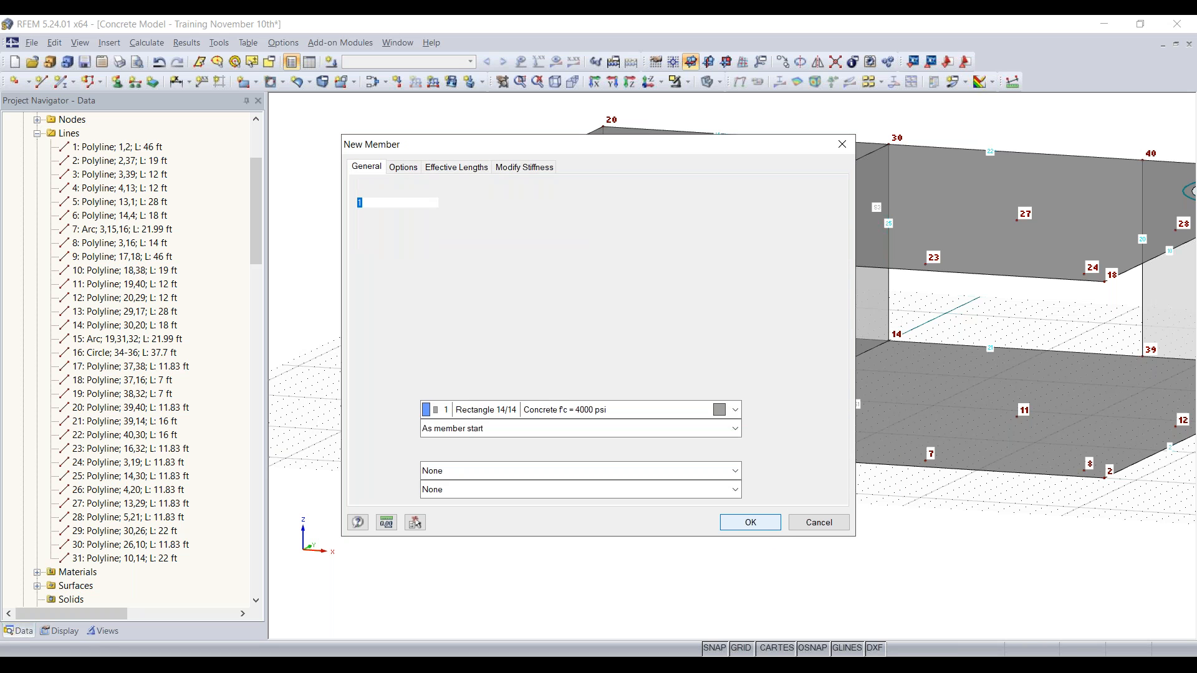
click(744, 525)
click(746, 524)
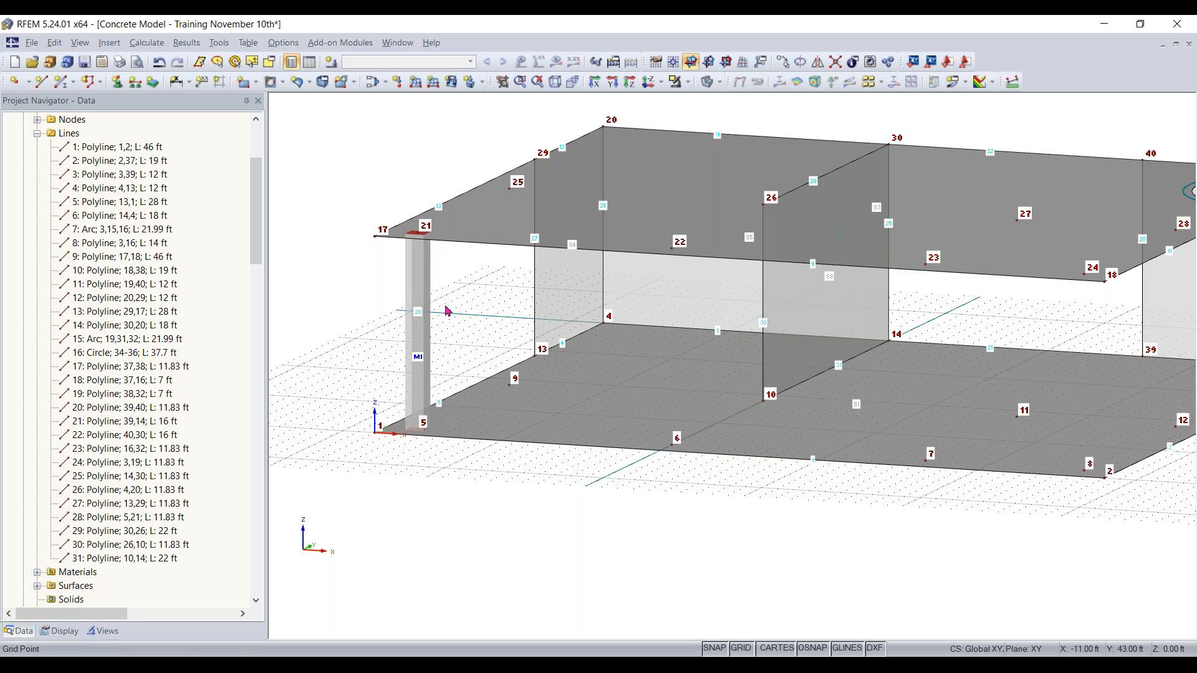
Step: Copy the column at node 5 to nodes 6, 7 and 8 along the slab's front edge
ctrl+middle_drag(630, 526, 546, 557)
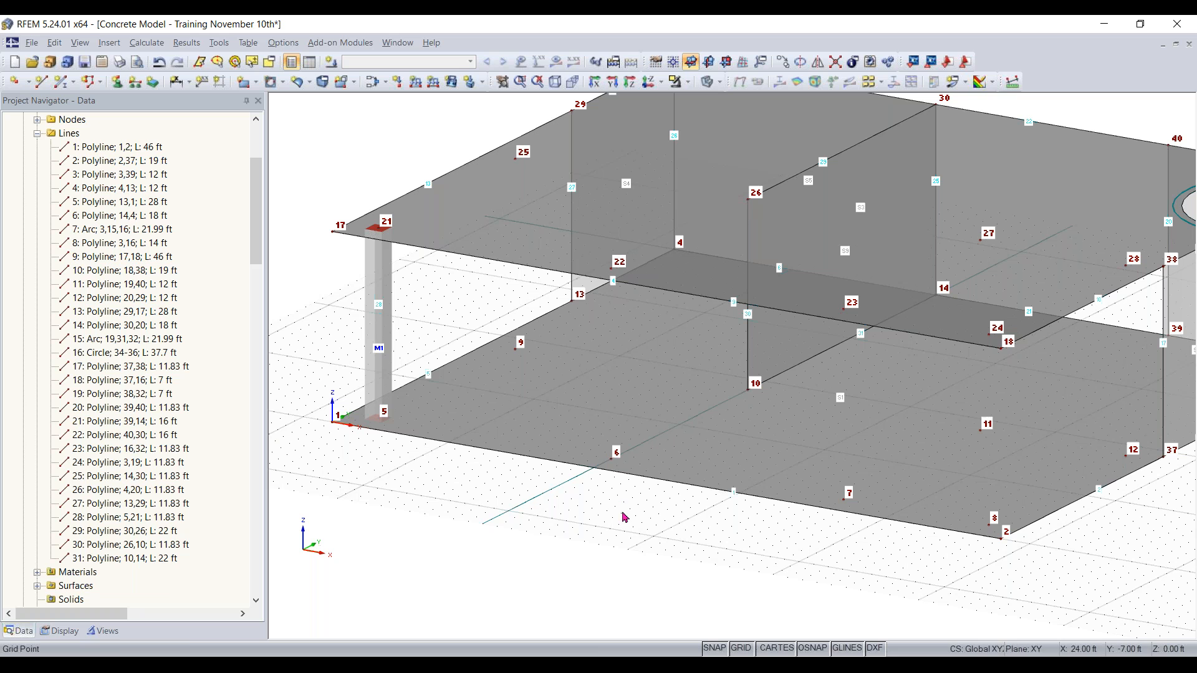
key(ctrl+z)
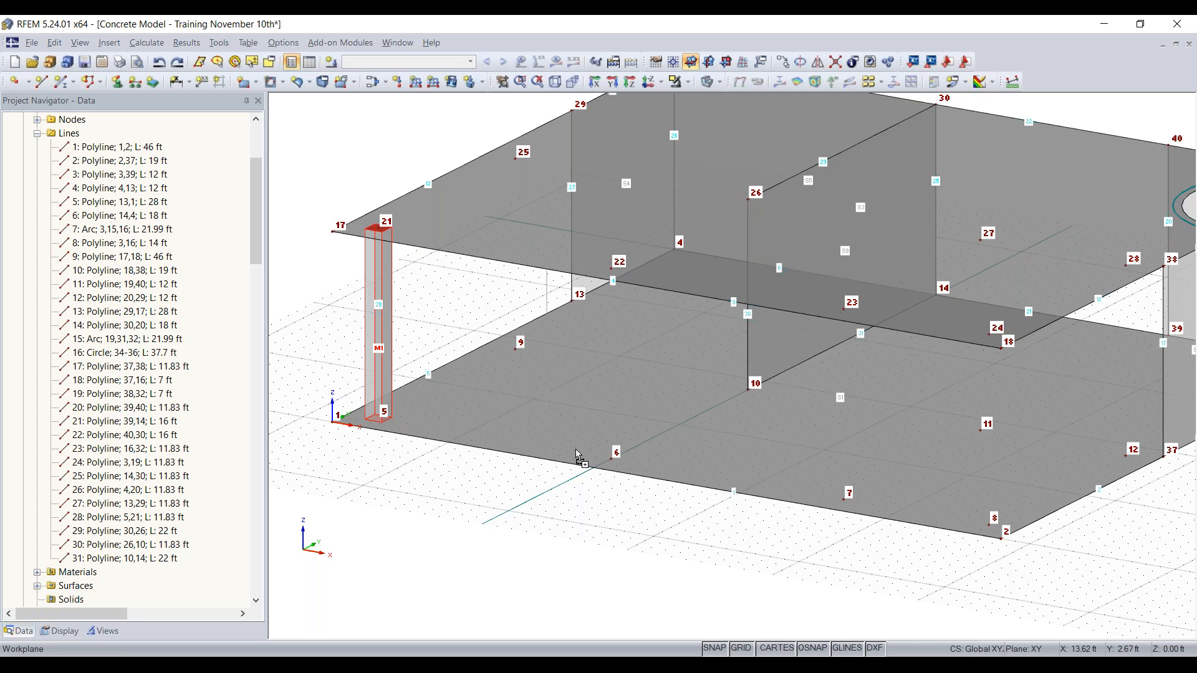
click(613, 461)
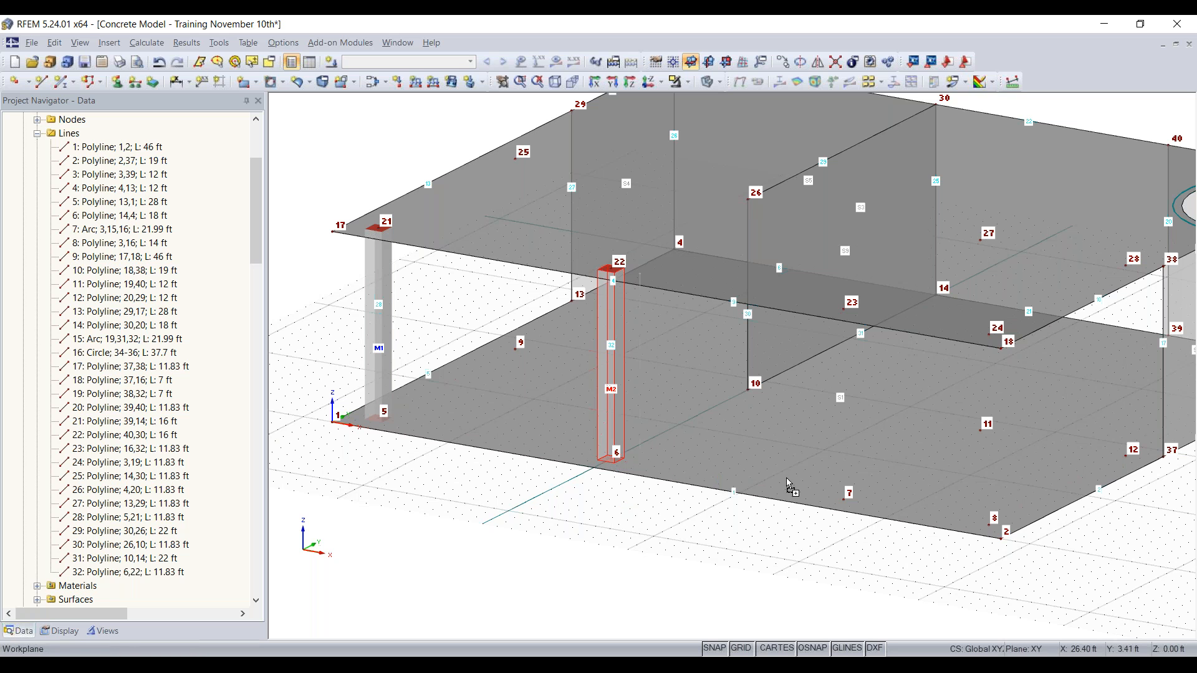
click(844, 500)
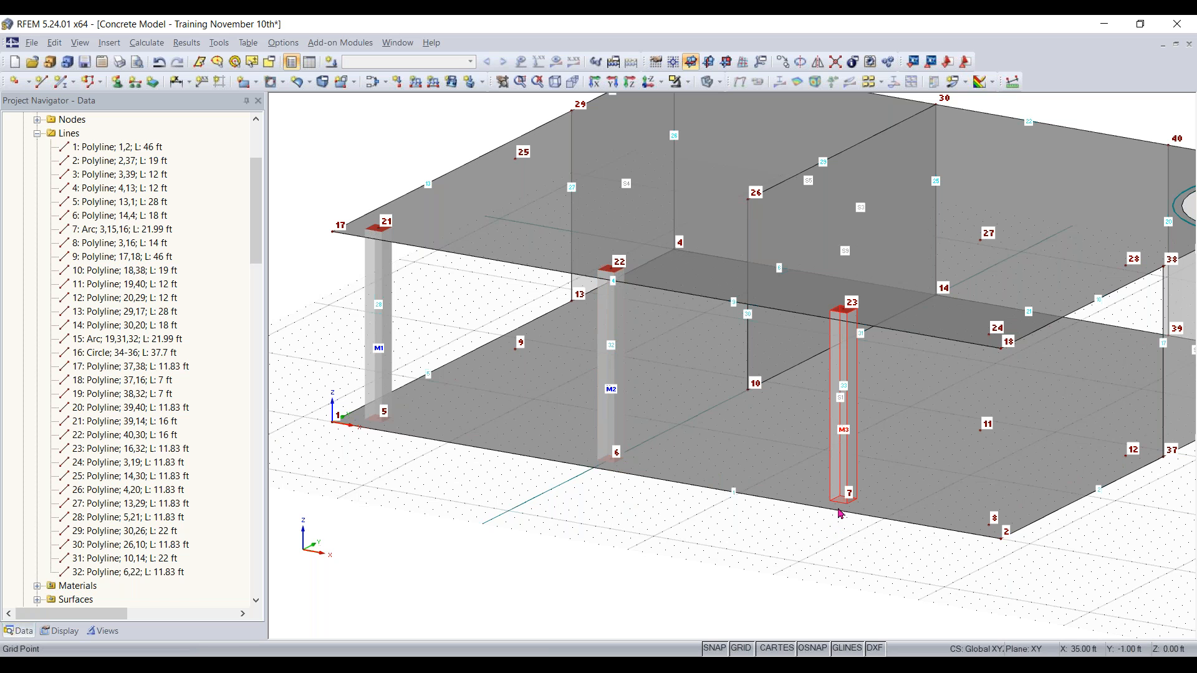
click(996, 531)
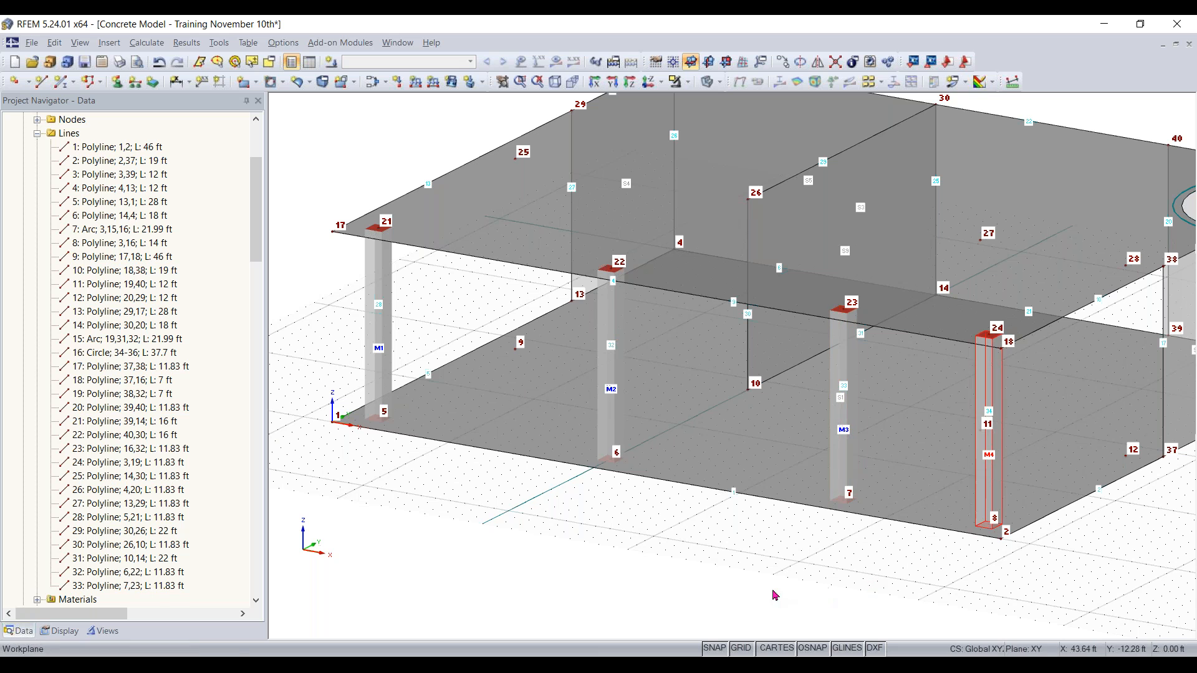
Step: Use Special Selection to select all members with the cross-section Rectangle 14/14; Concrete f'c = 4000 psi
ctrl+middle_drag(782, 595, 758, 584)
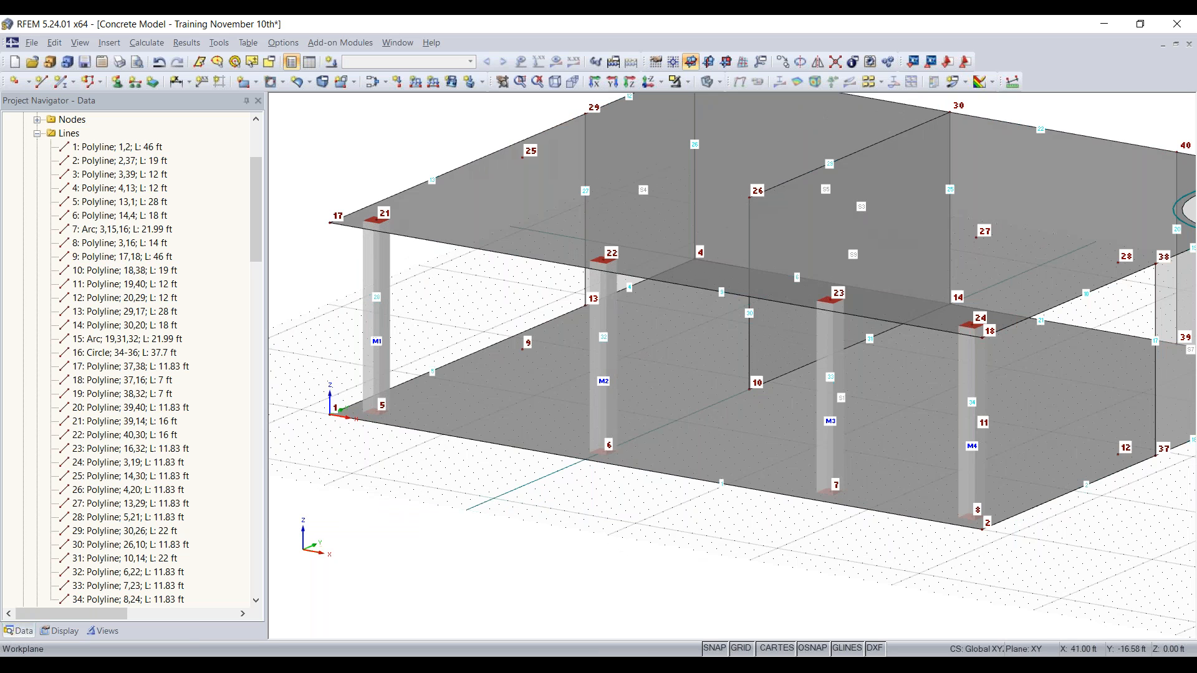
click(269, 62)
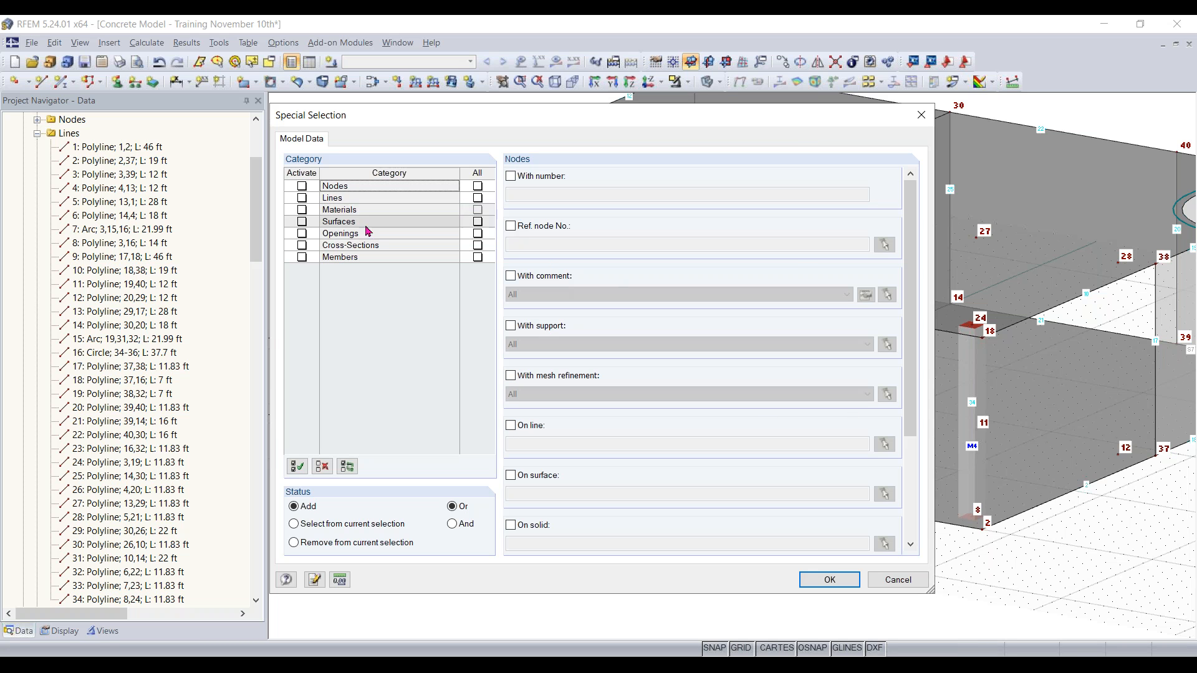
click(303, 258)
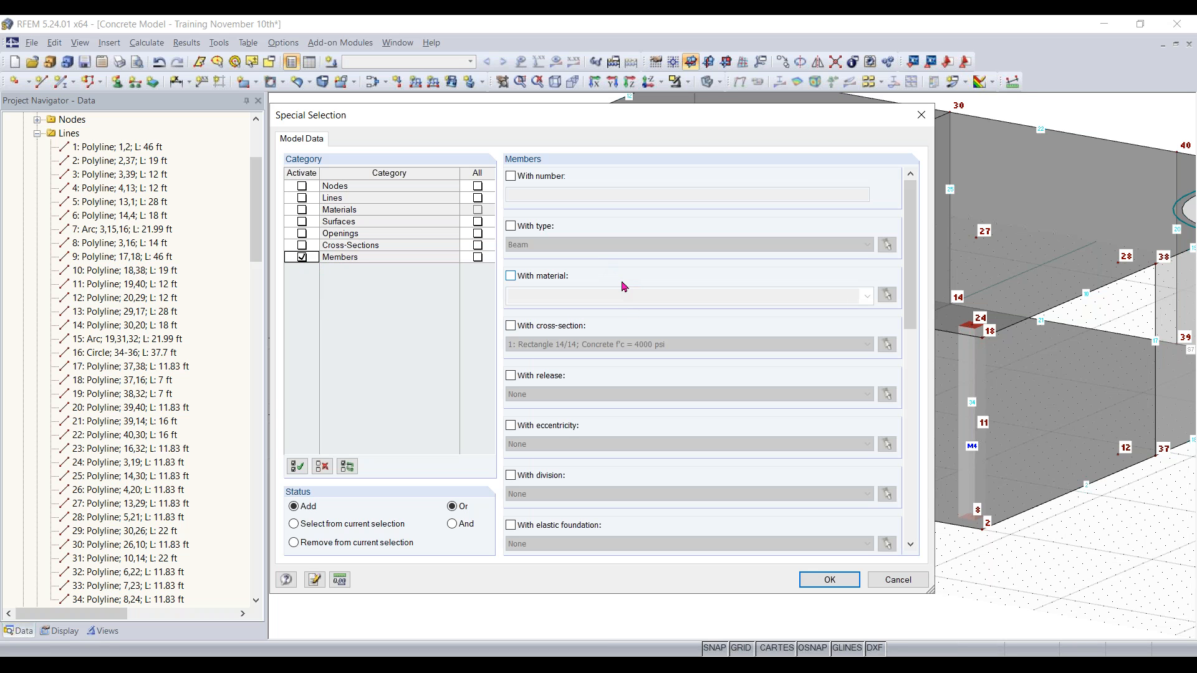
click(522, 329)
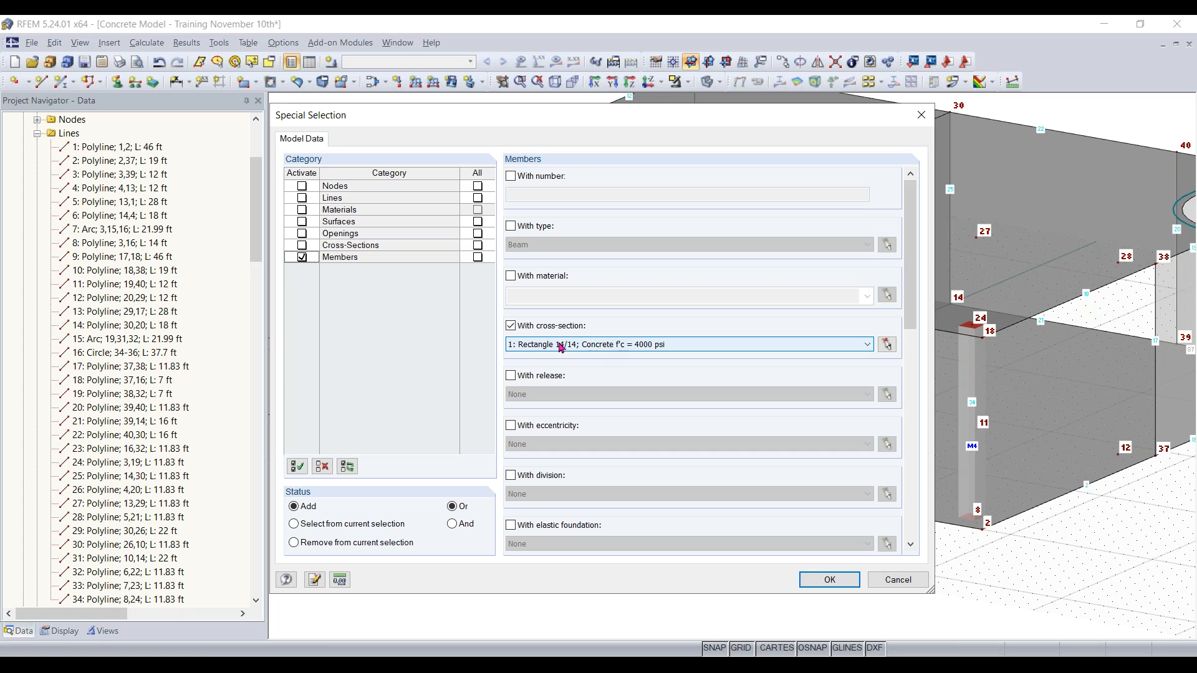
click(757, 350)
click(758, 357)
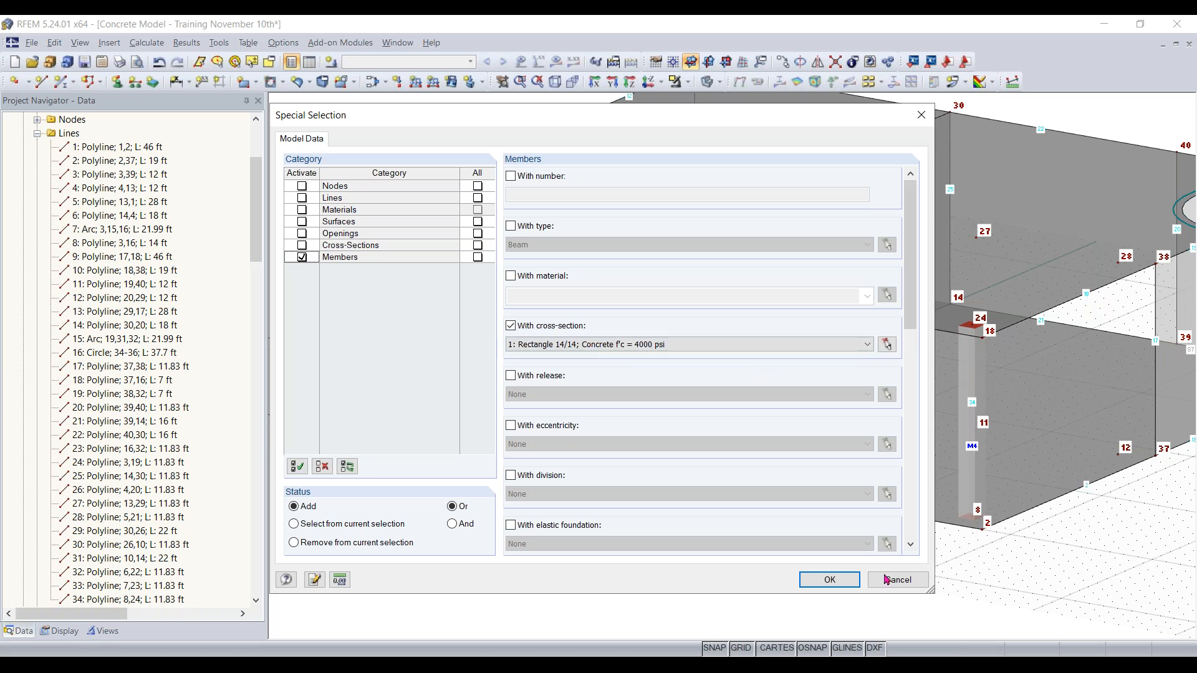
click(828, 584)
scroll(820, 581, down, 2)
ctrl+middle_drag(745, 563, 984, 534)
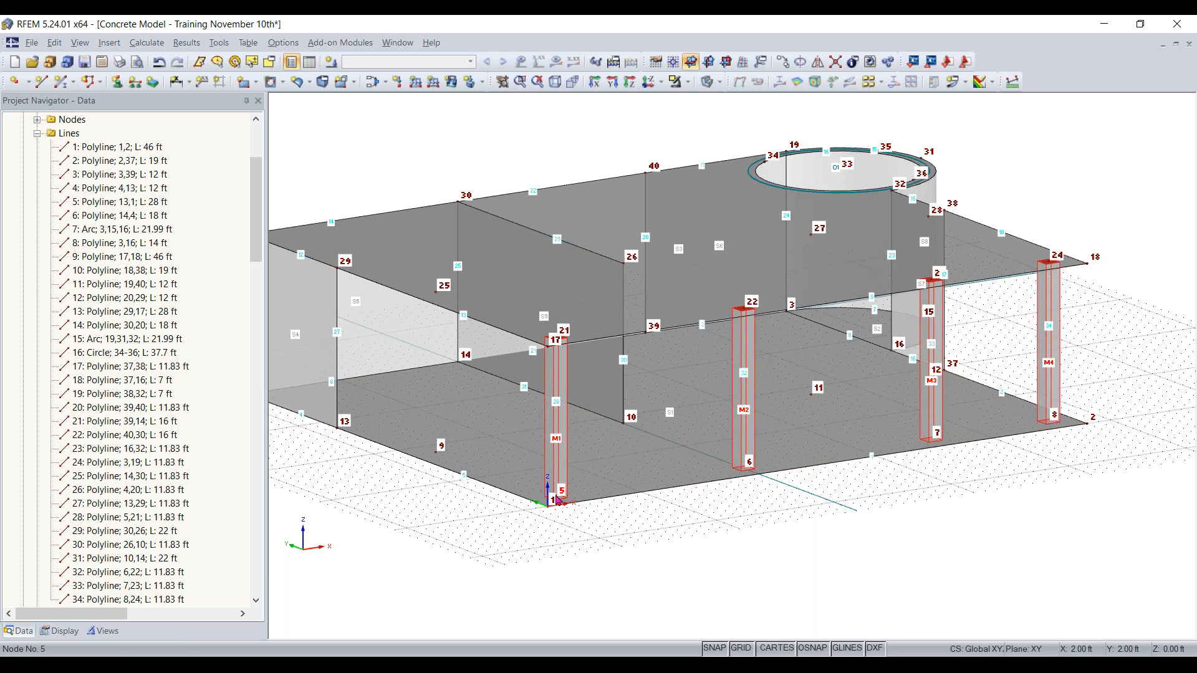
Step: Try to copy the four selected front columns from node 5 to node 9 and undo the attempts
click(442, 446)
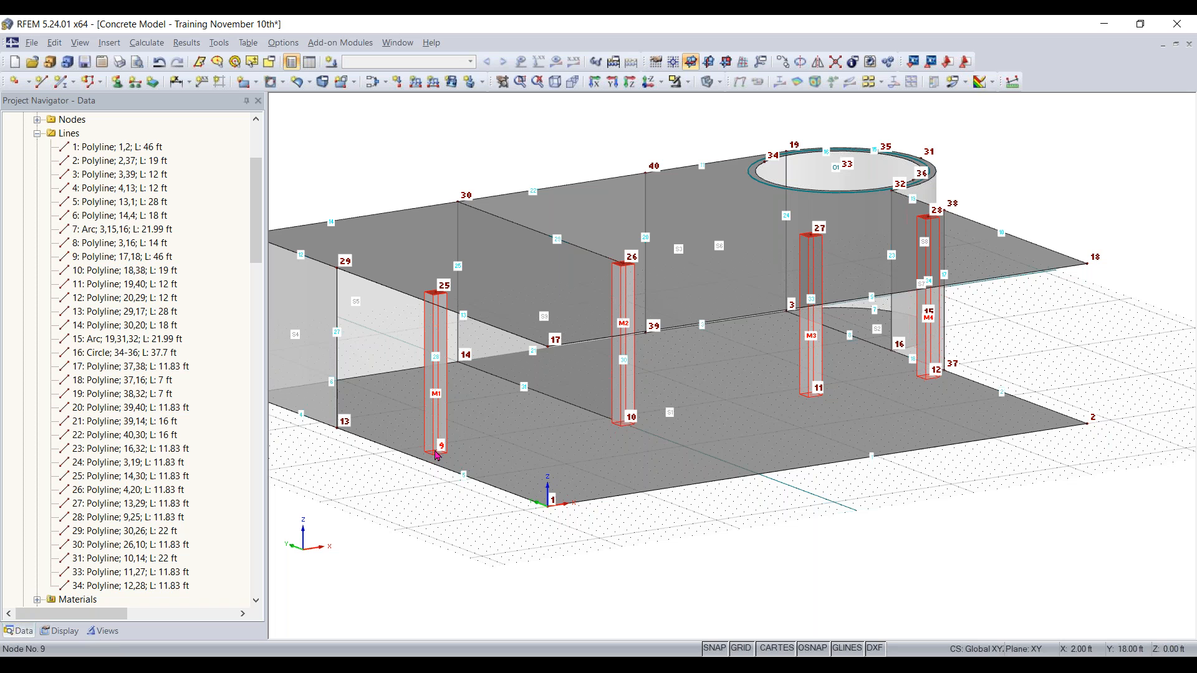
click(549, 494)
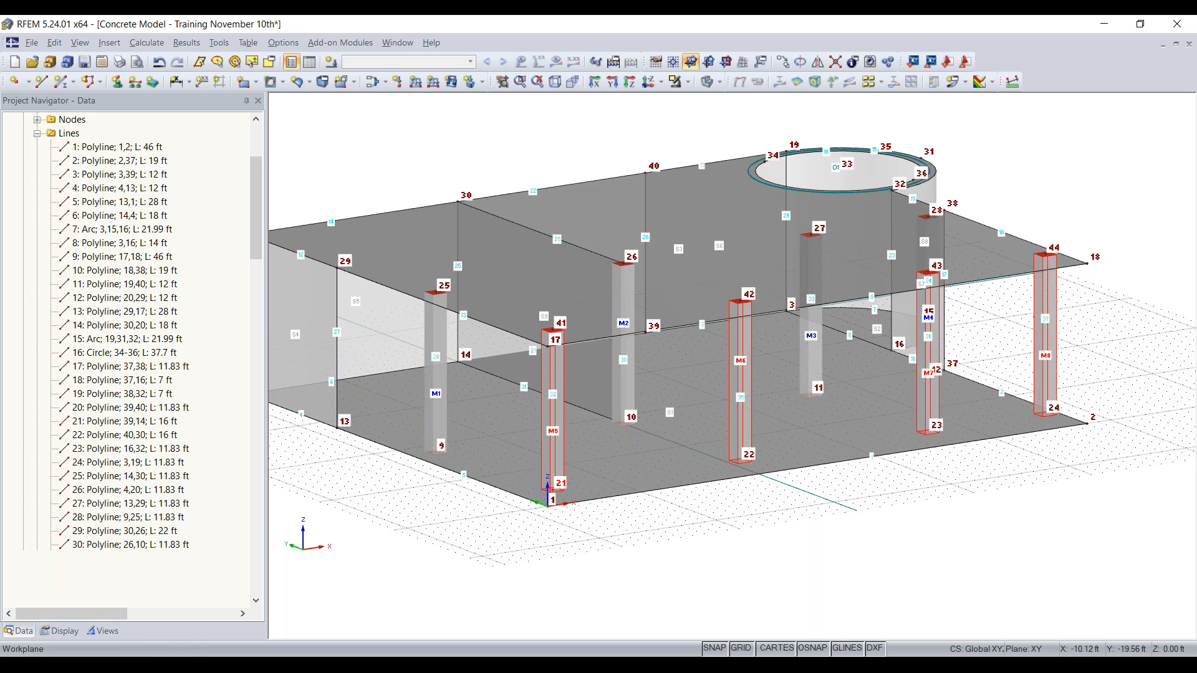
key(ctrl+z)
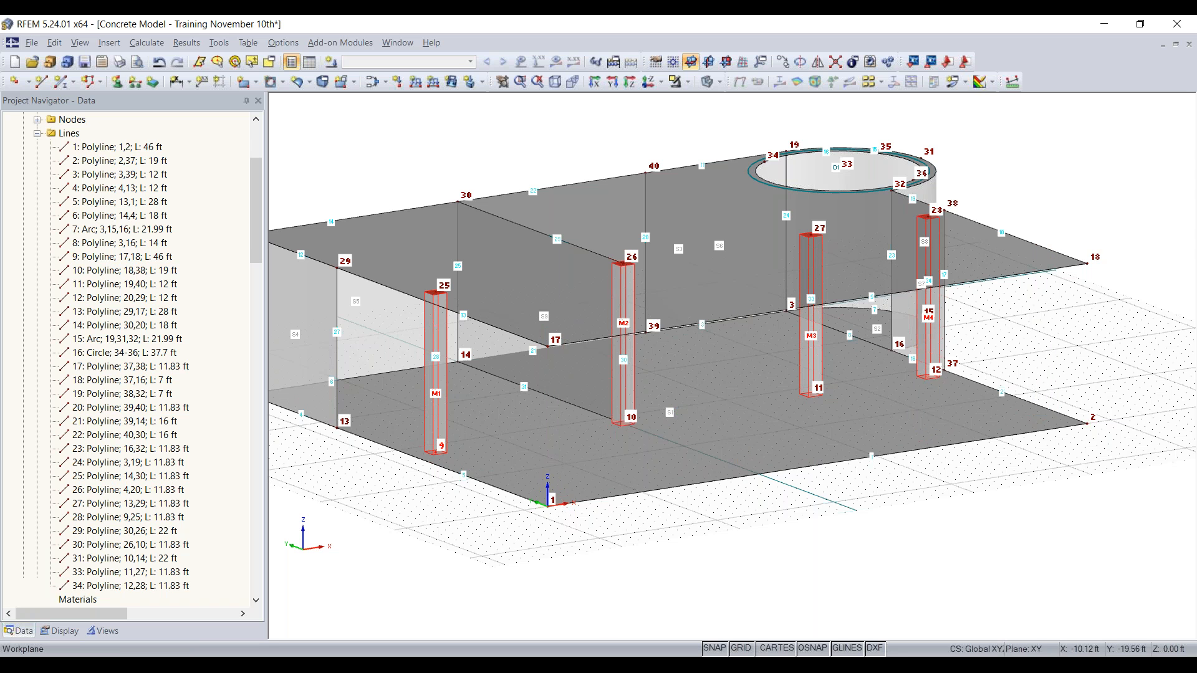
click(553, 500)
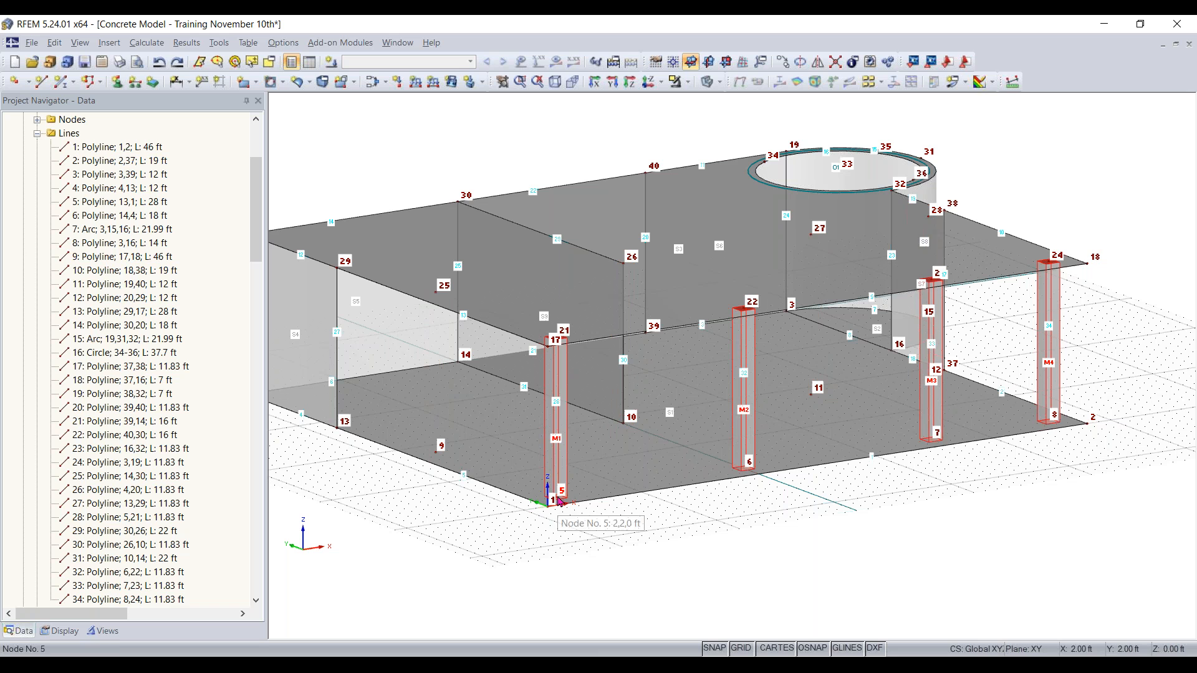
click(435, 456)
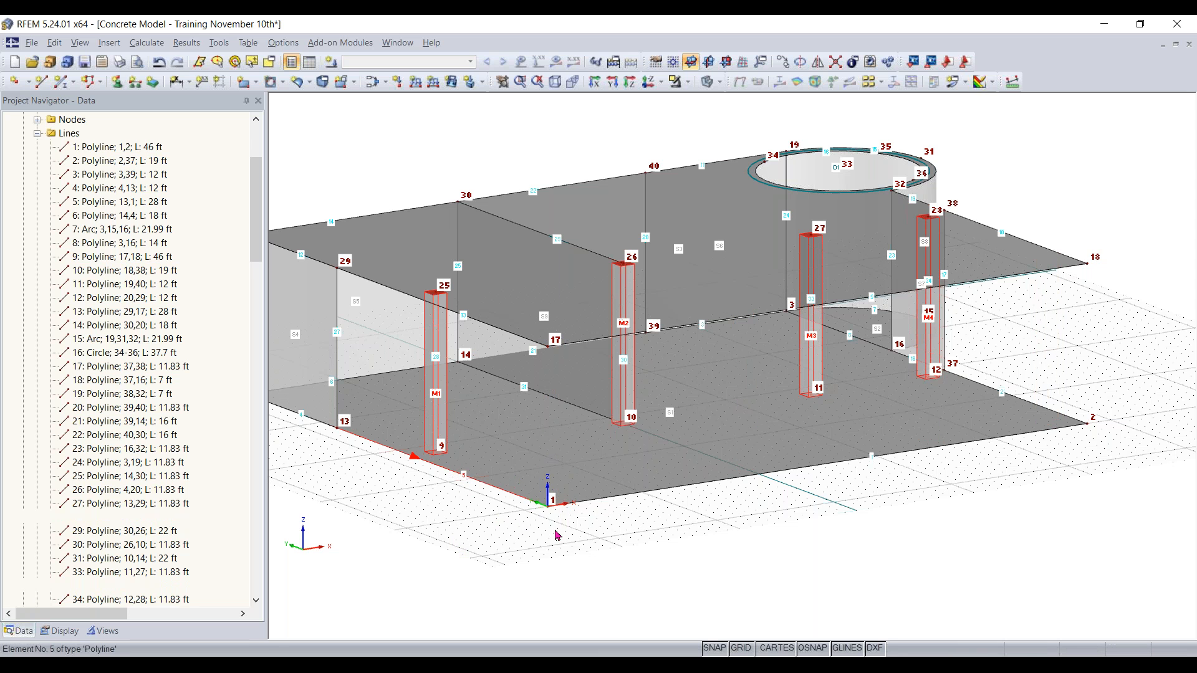
key(ctrl+z)
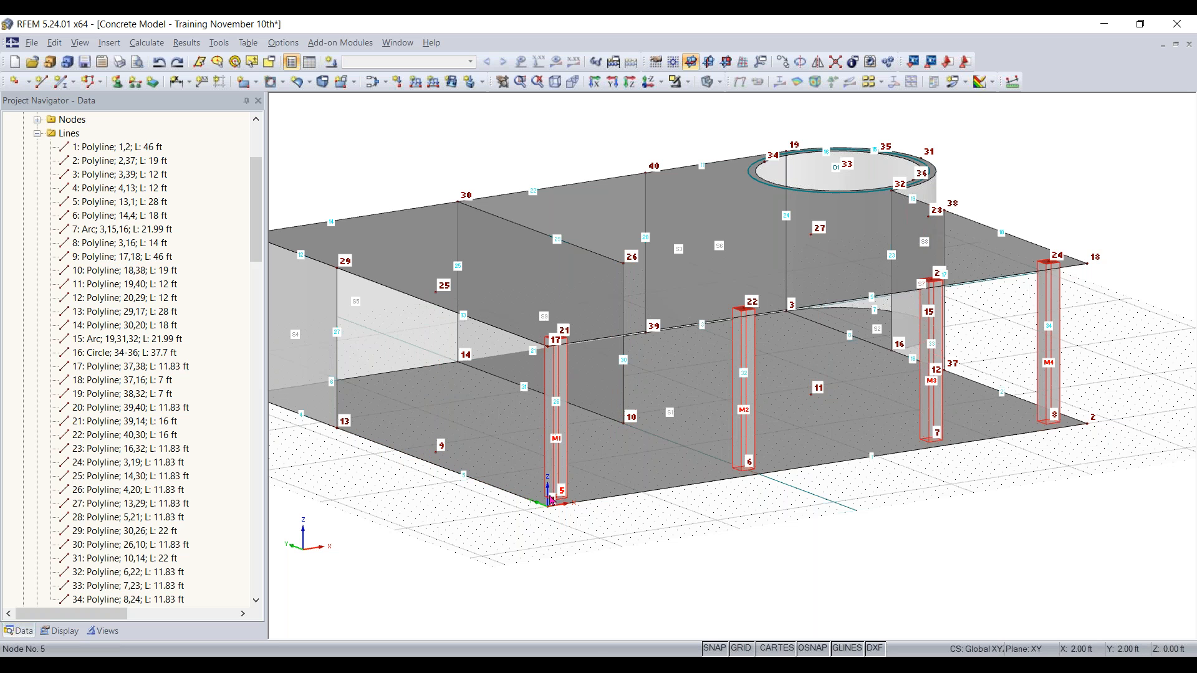
Step: Copy the four selected front columns from node 5 to node 9, placing columns at nodes 9 to 12
click(440, 459)
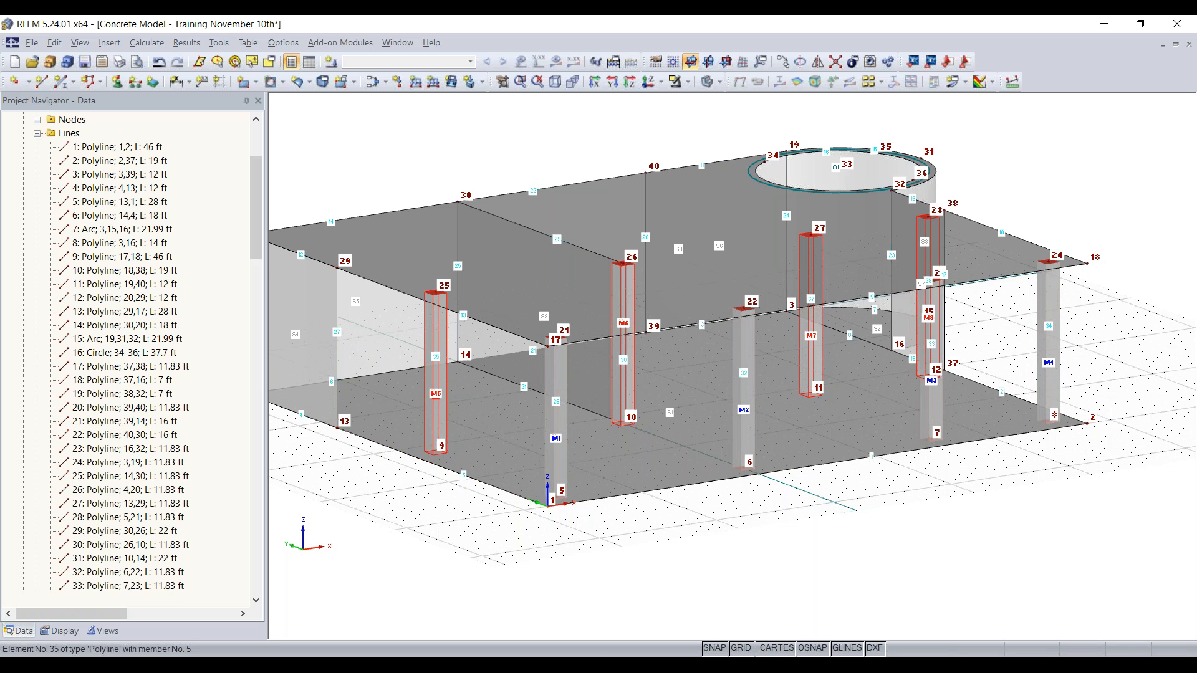
ctrl+middle_drag(705, 530, 684, 554)
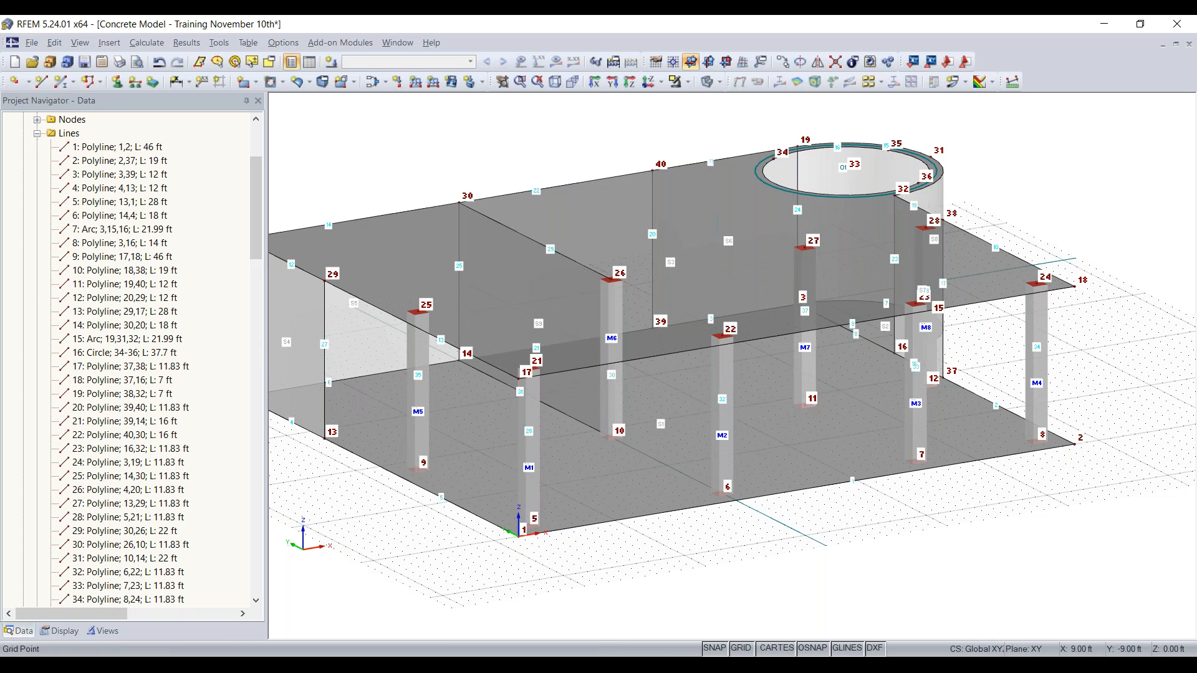
ctrl+middle_drag(665, 547, 847, 581)
scroll(847, 582, down, 1)
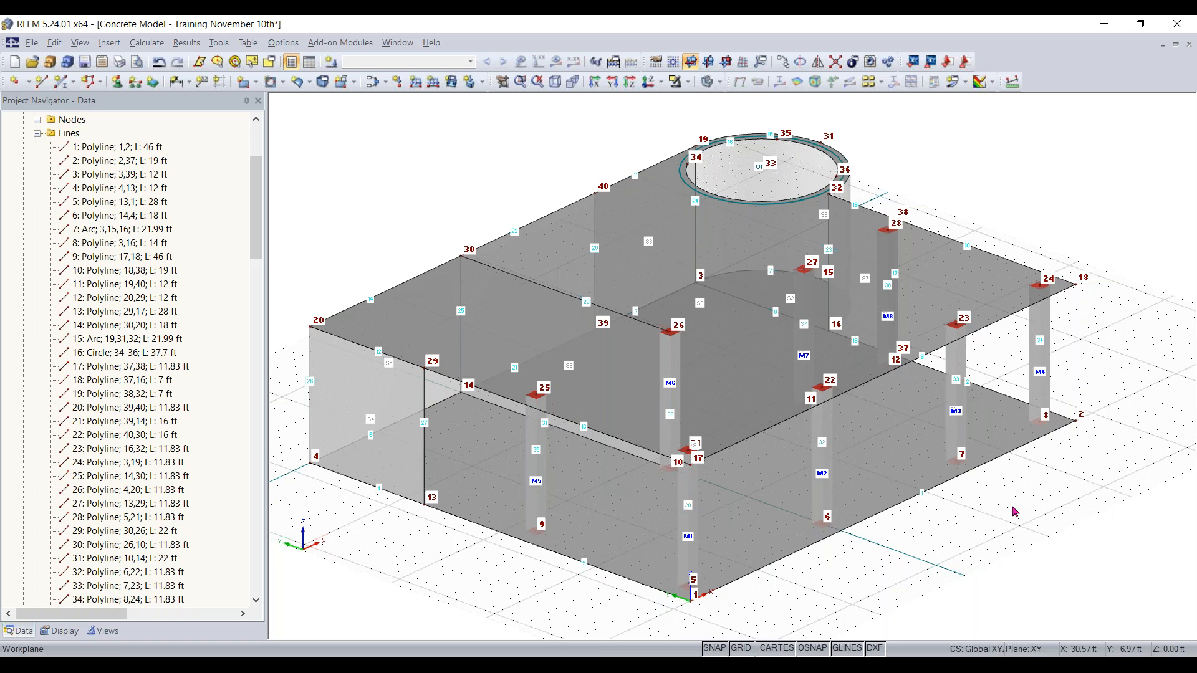
ctrl+middle_drag(1014, 515, 982, 534)
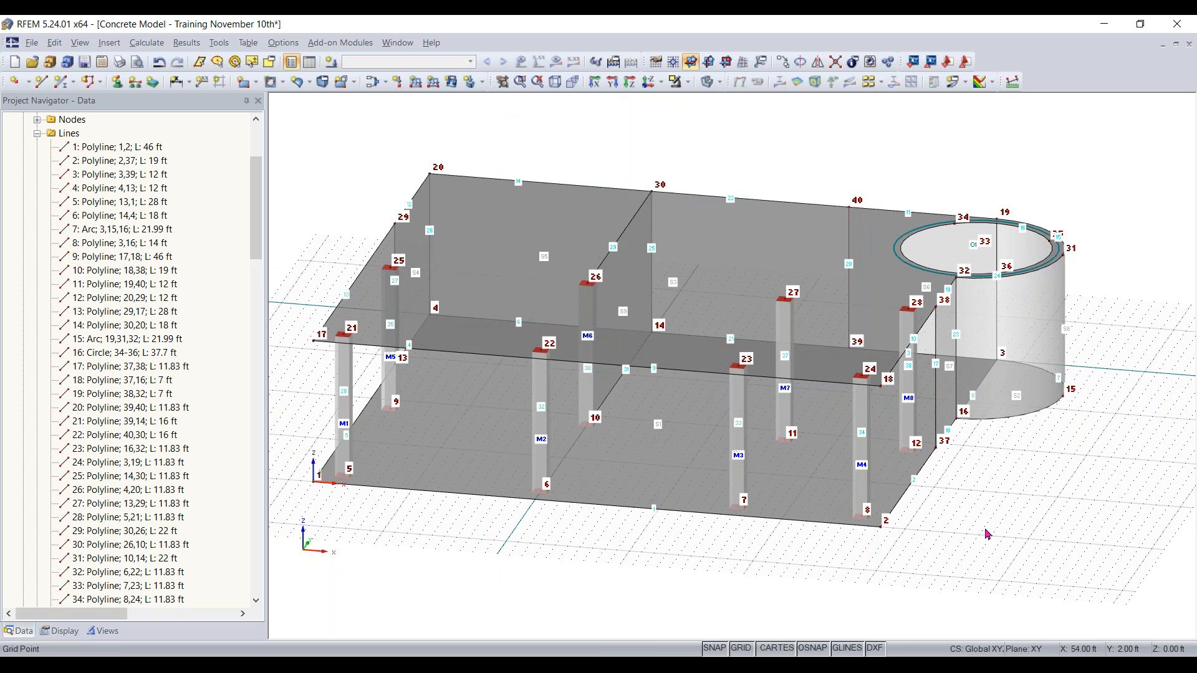
ctrl+middle_drag(993, 513, 926, 626)
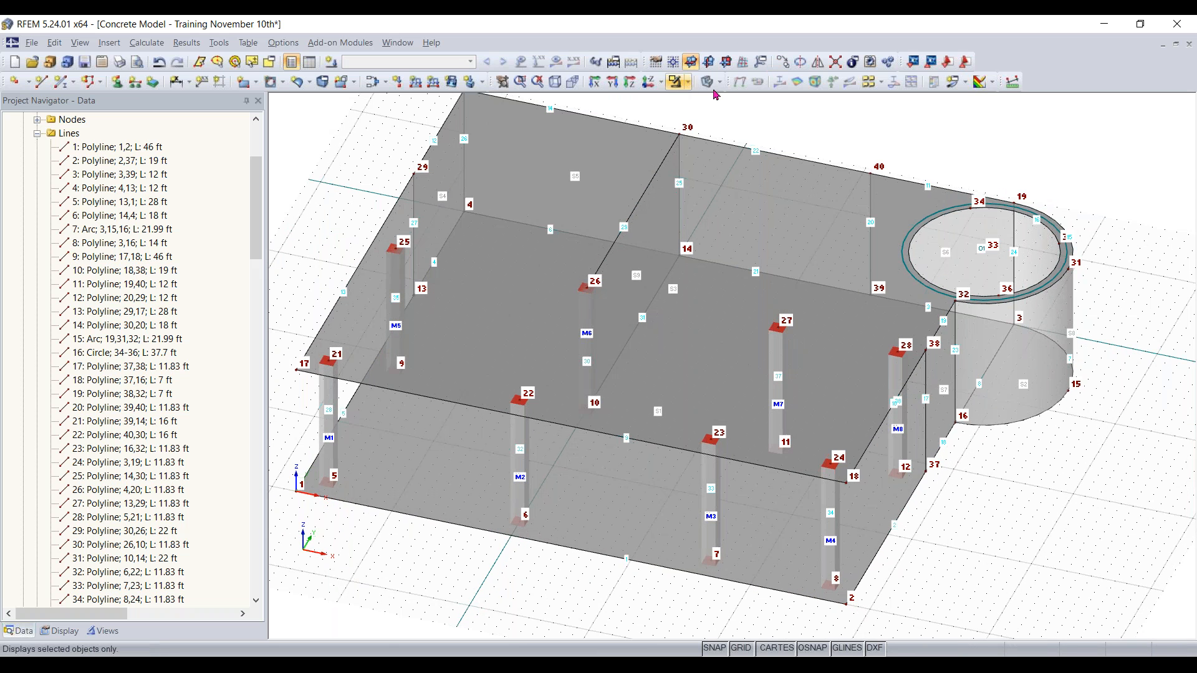
Step: Copy the column at node 11 to the lower-slab grid point at X 35 ft, Y 30 ft, Z 0 ft
ctrl+middle_drag(1011, 507, 1097, 437)
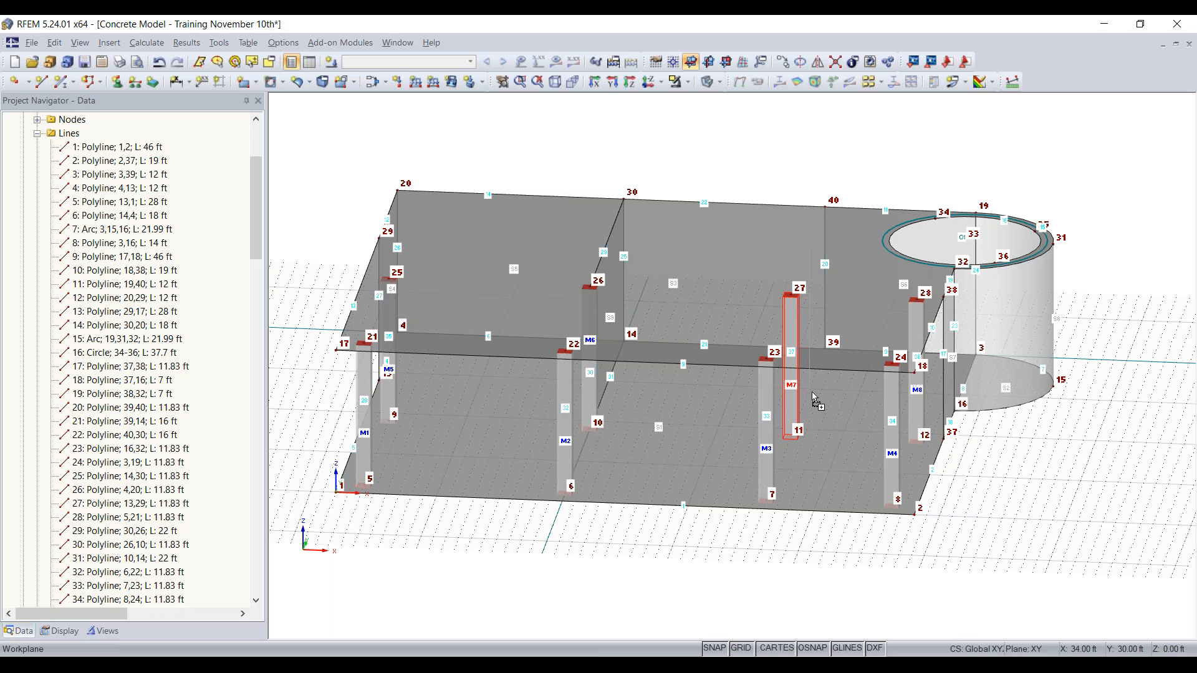
drag(798, 430, 815, 382)
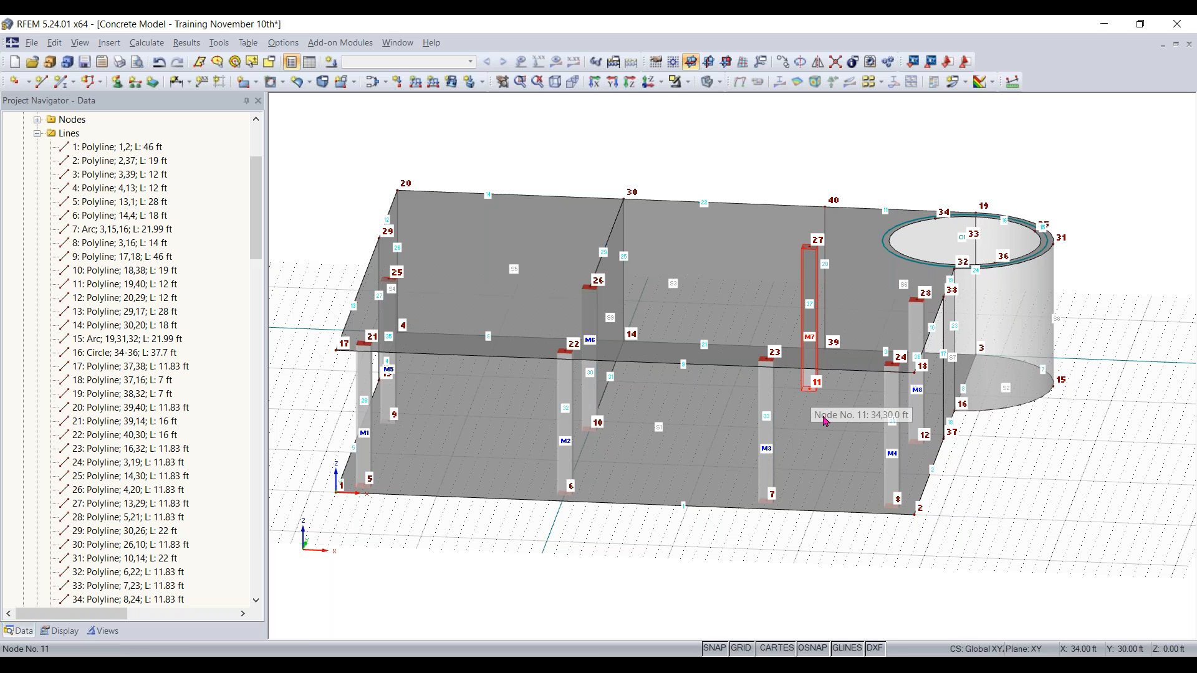
key(ctrl+z)
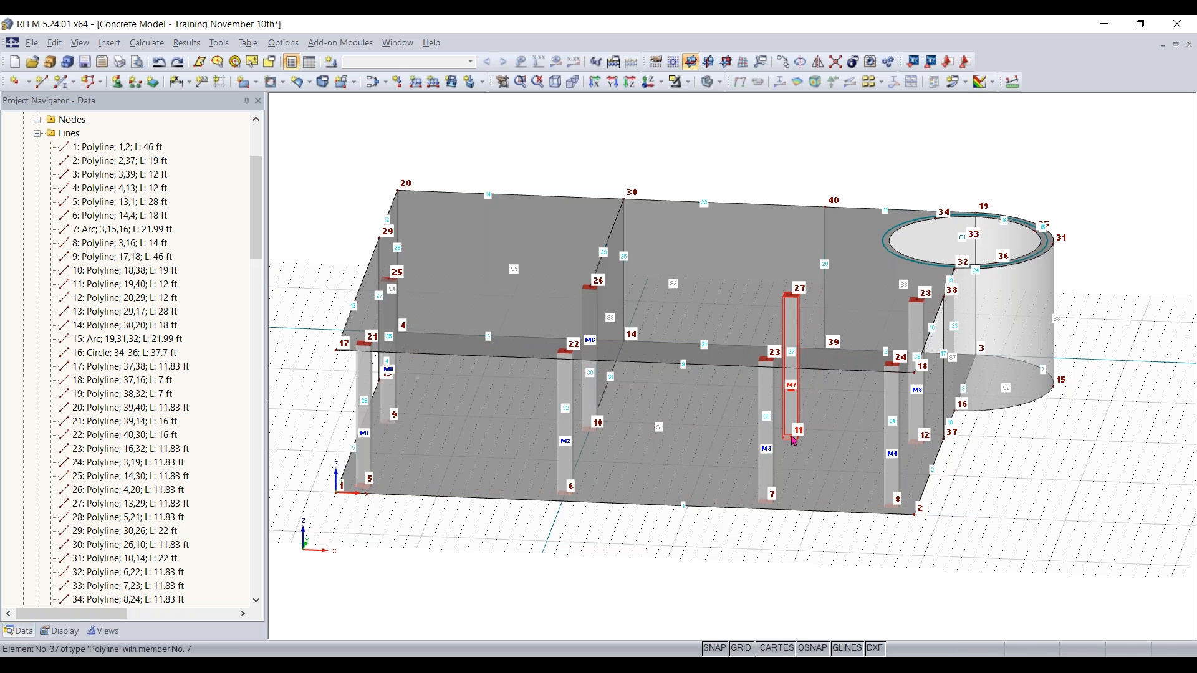
ctrl+drag(822, 394, 822, 385)
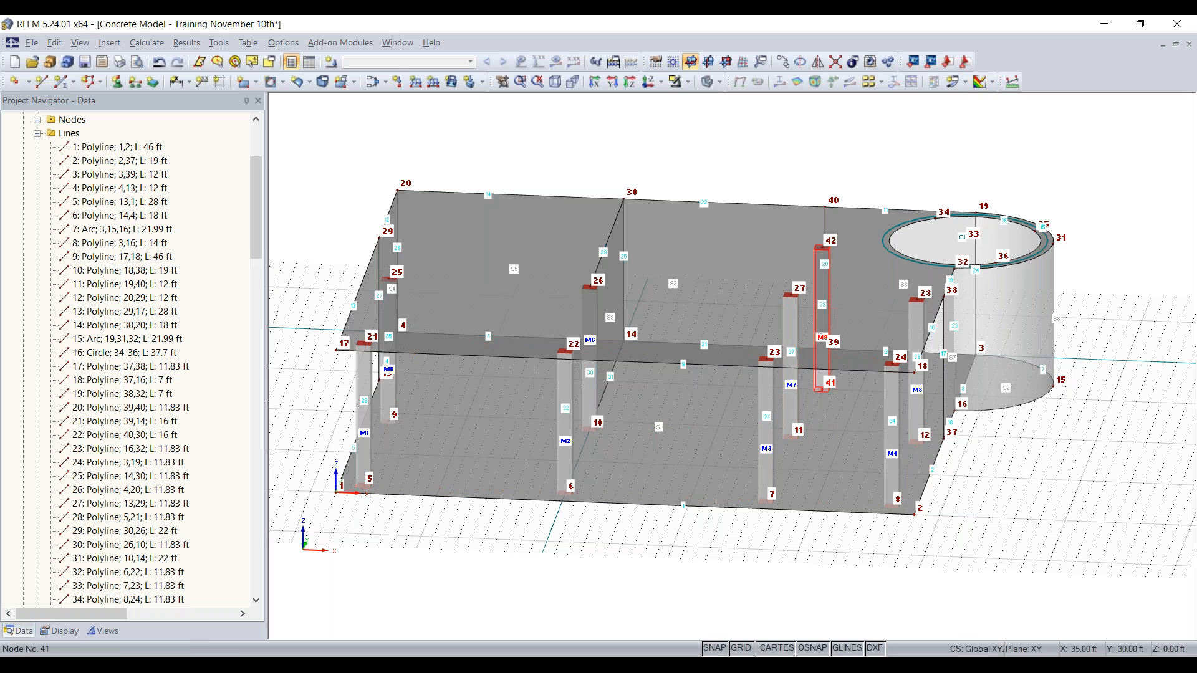
ctrl+middle_drag(1029, 502, 904, 473)
ctrl+middle_drag(810, 406, 669, 323)
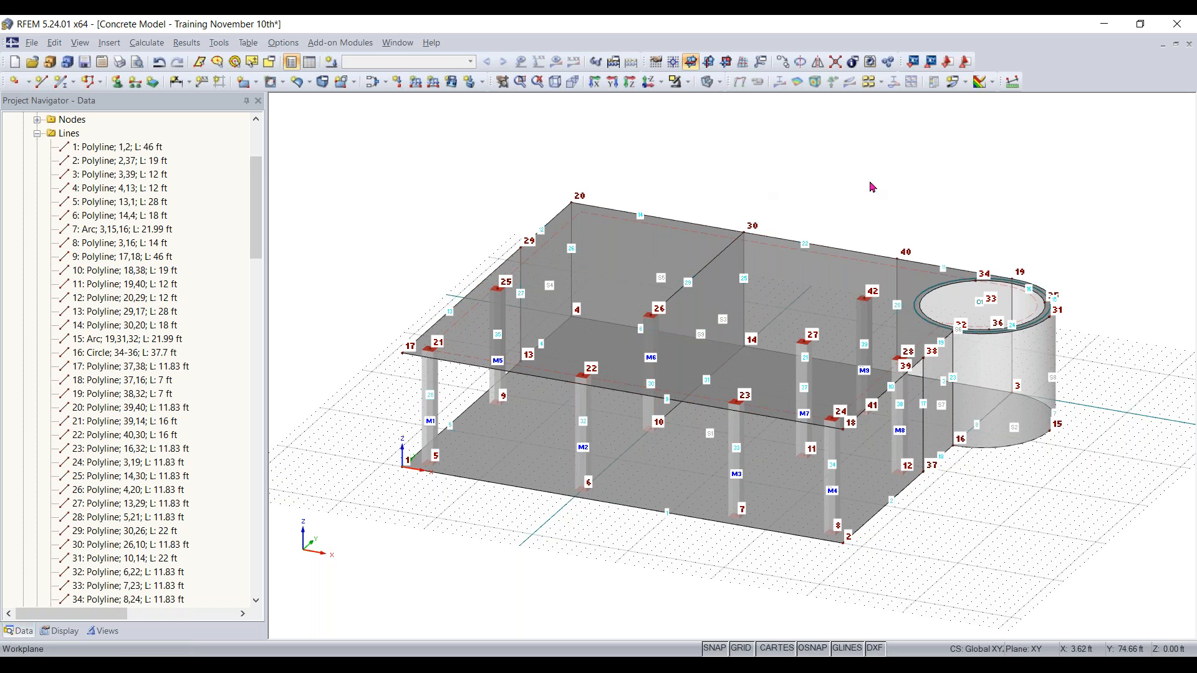
Step: Draw a straight line on the upper slab from node 29 to node 42 at the top of the copied column
mouse_move(898, 187)
ctrl+middle_down()
mouse_move(486, 222)
mouse_move(906, 199)
ctrl+middle_up()
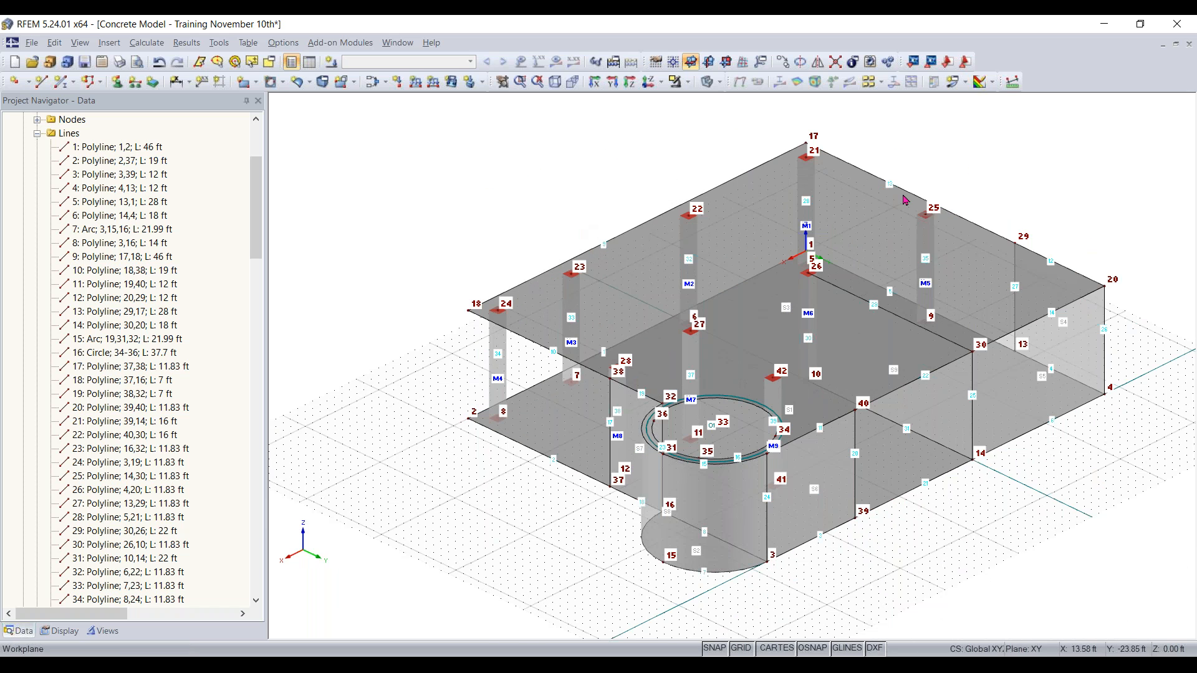
ctrl+middle_drag(1051, 179, 399, 171)
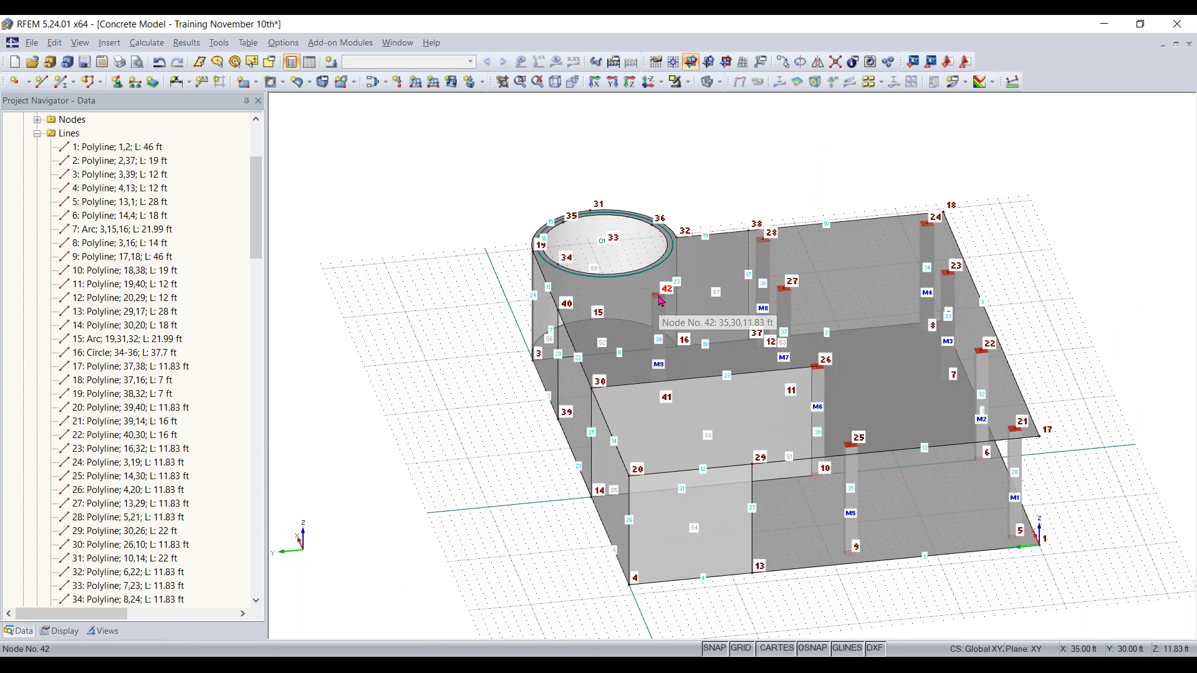
ctrl+middle_drag(707, 342, 686, 383)
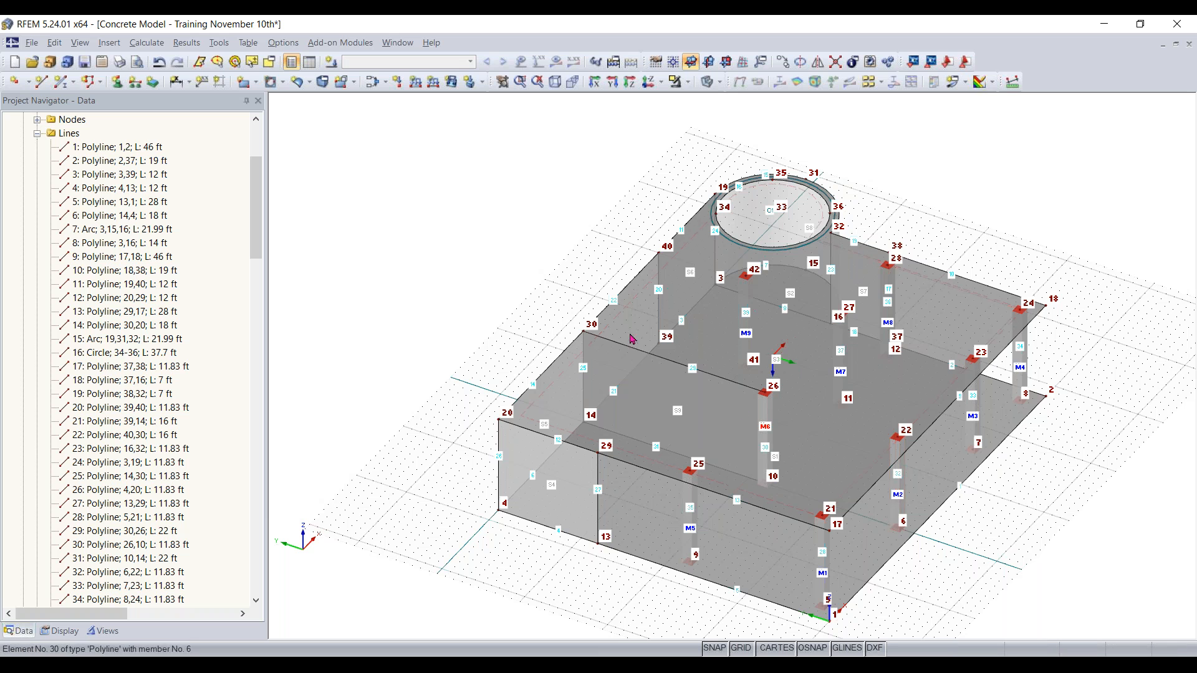
scroll(675, 378, up, 4)
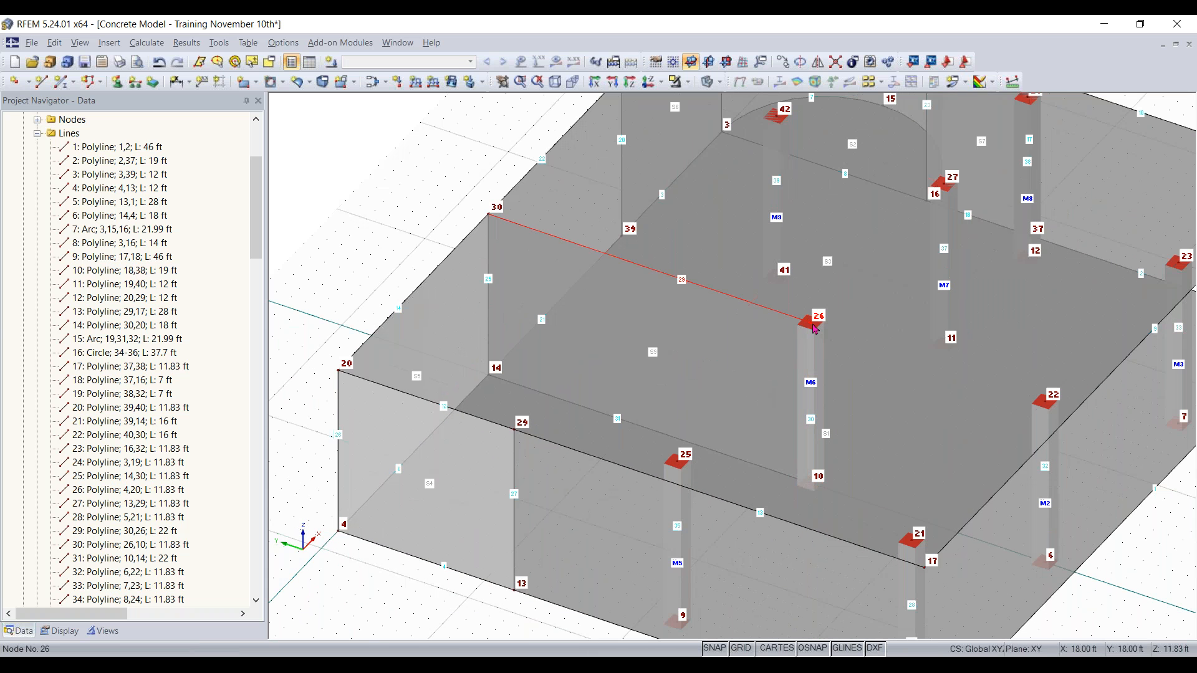
mouse_move(814, 330)
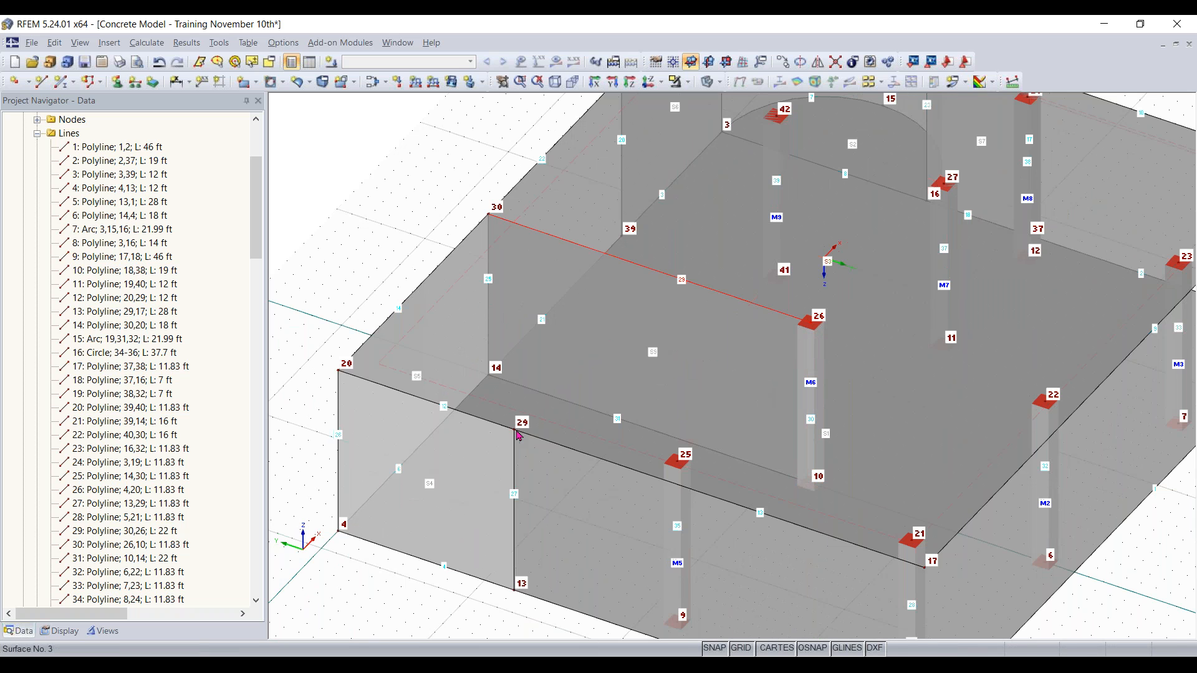
mouse_move(515, 435)
click(42, 81)
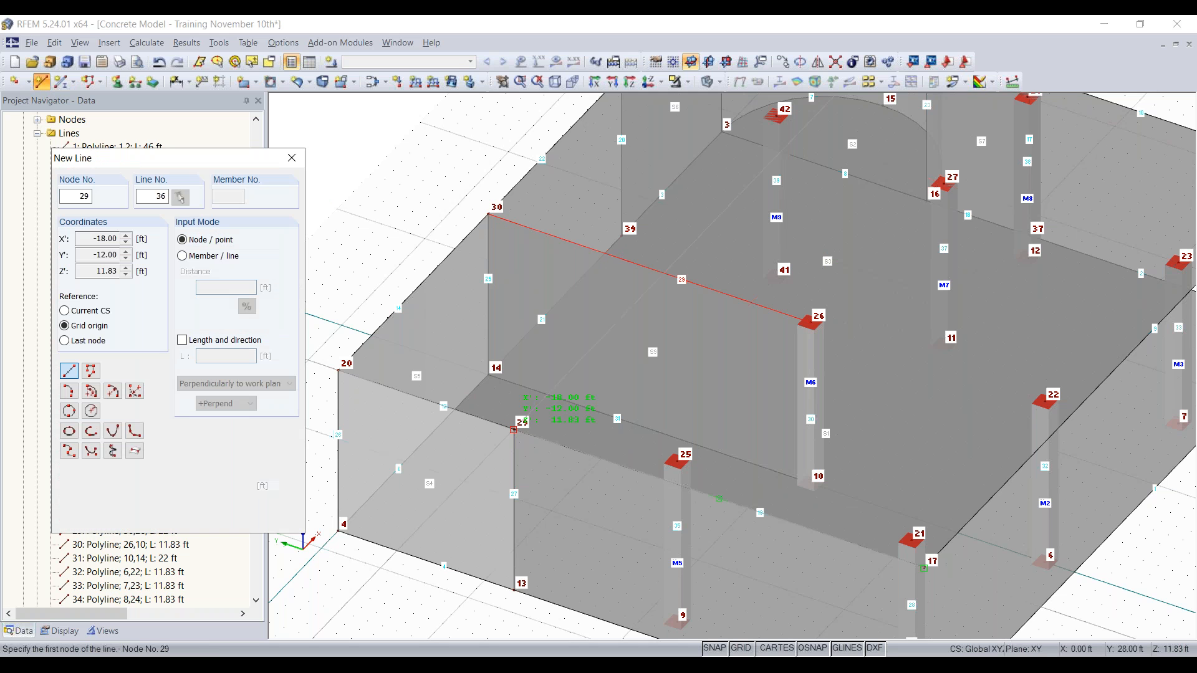
click(514, 430)
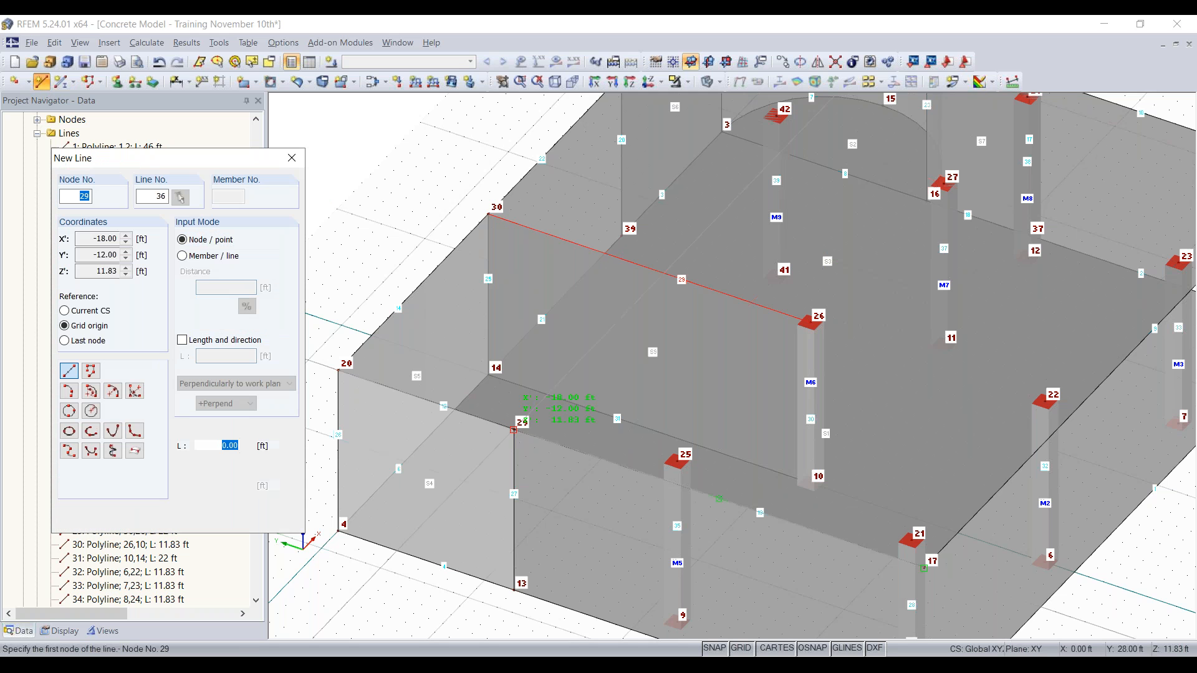
click(775, 116)
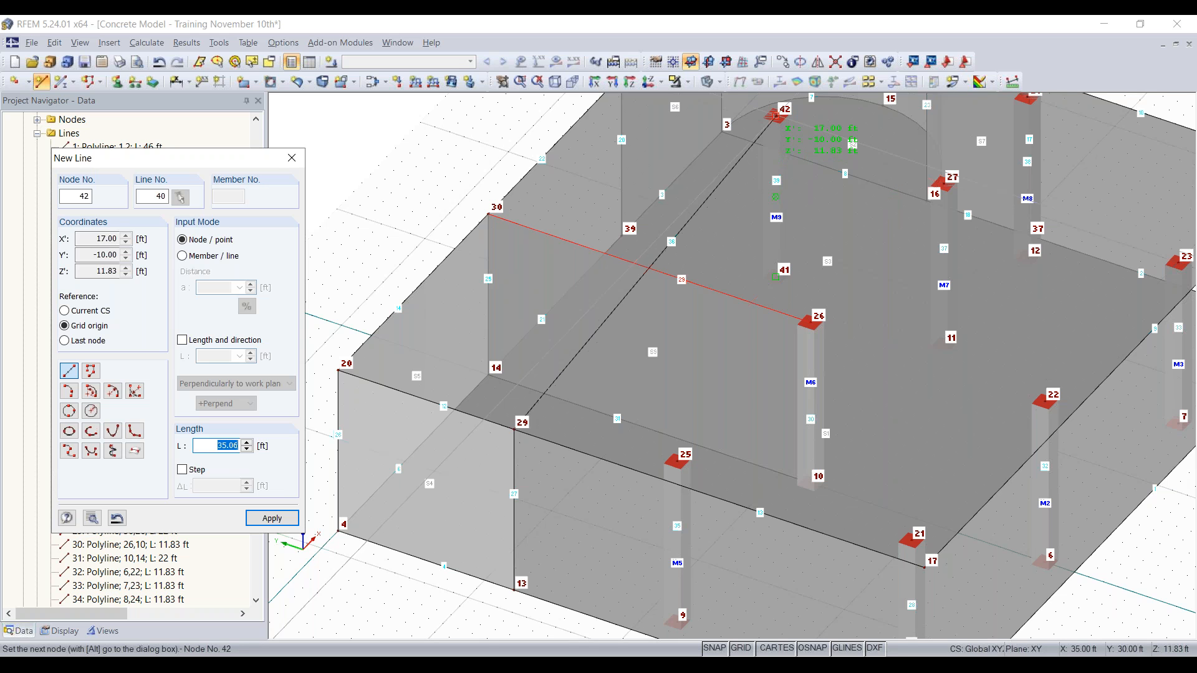
right_click(345, 204)
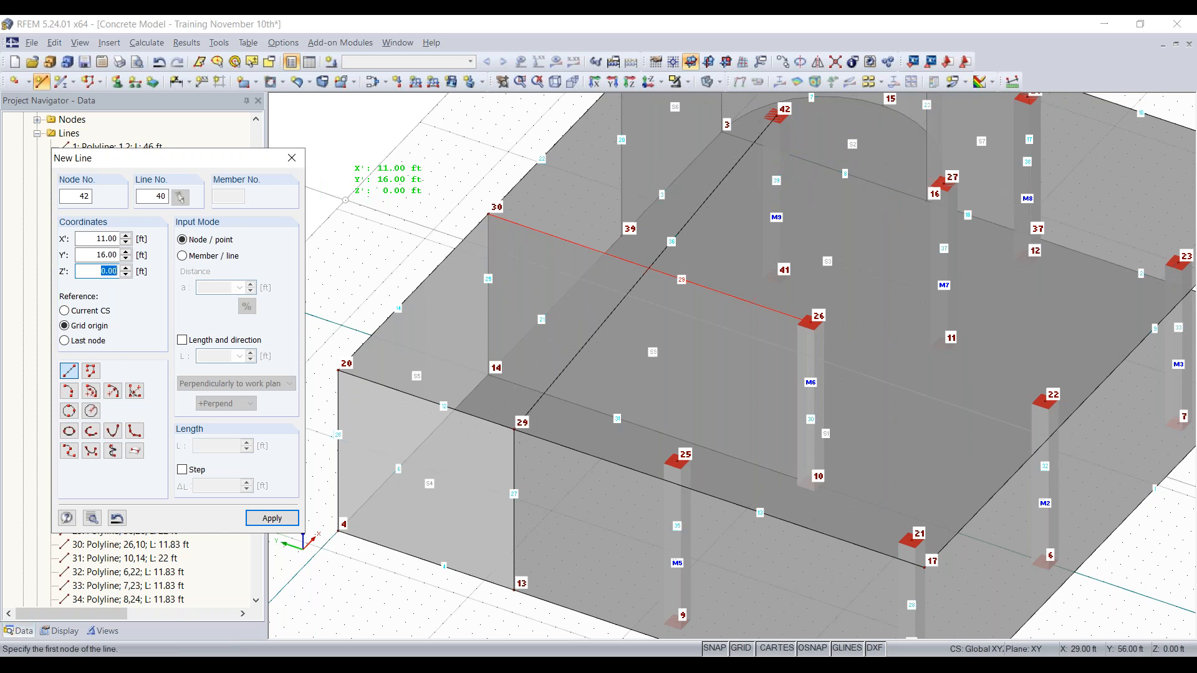
key(Escape)
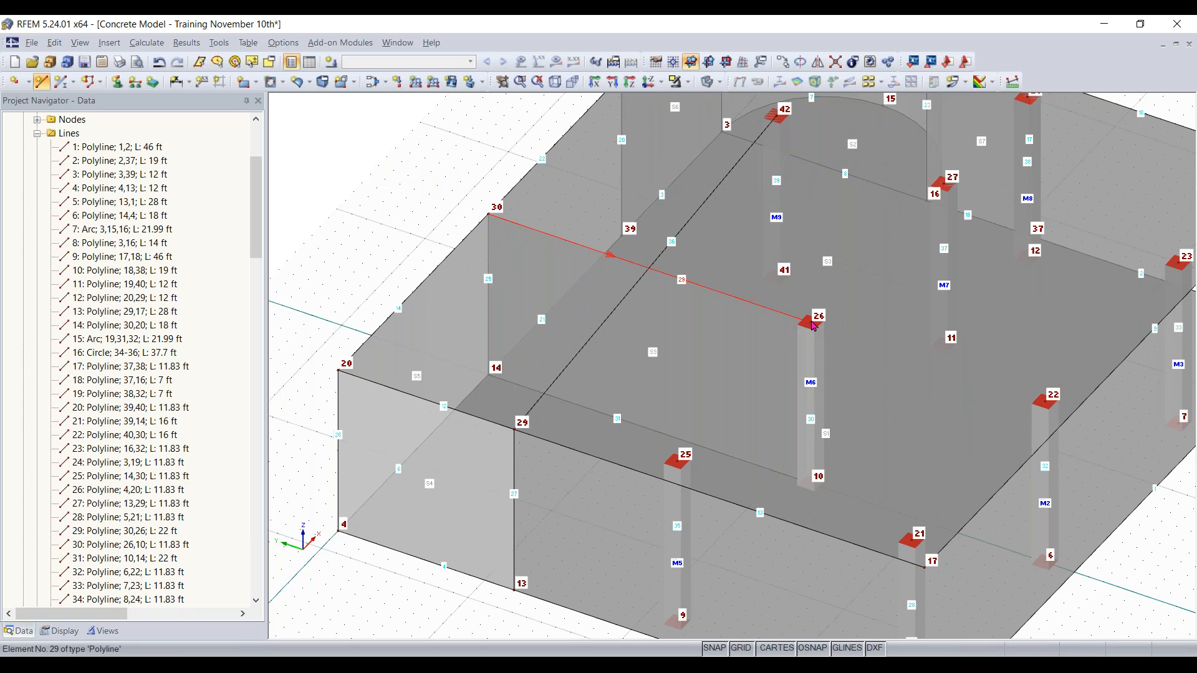
Step: Try to move the end of the whole selected wall from node 26 onto the line between nodes 29 and 42, and undo the move
mouse_move(814, 330)
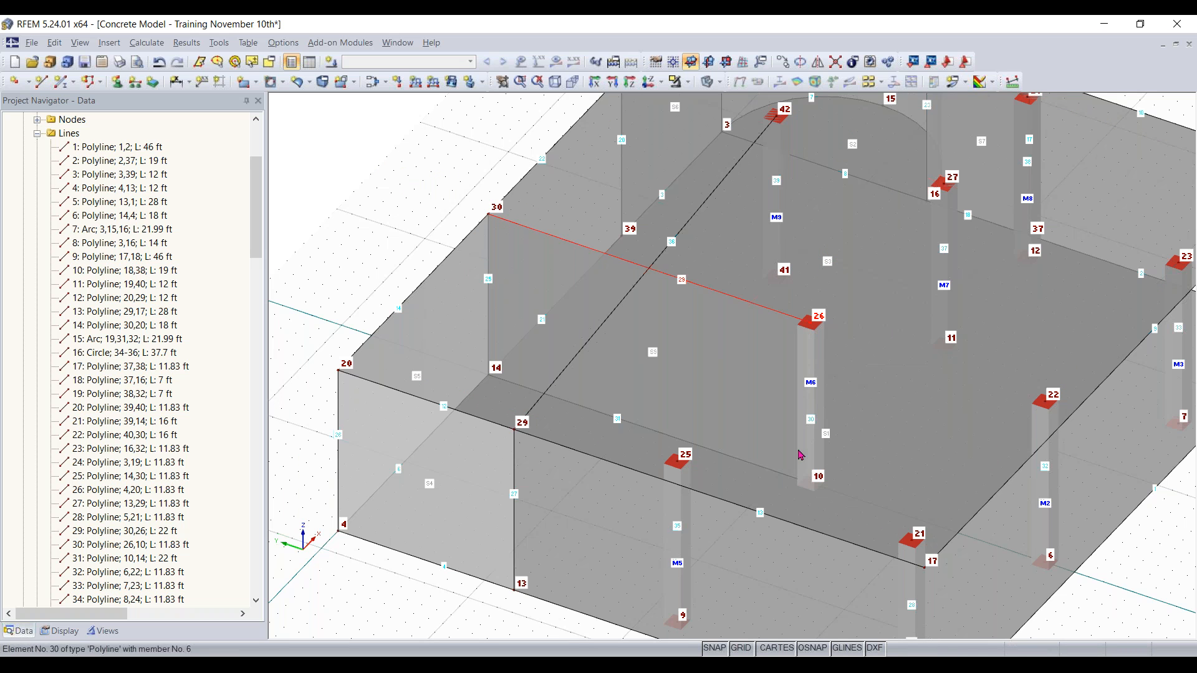
click(721, 472)
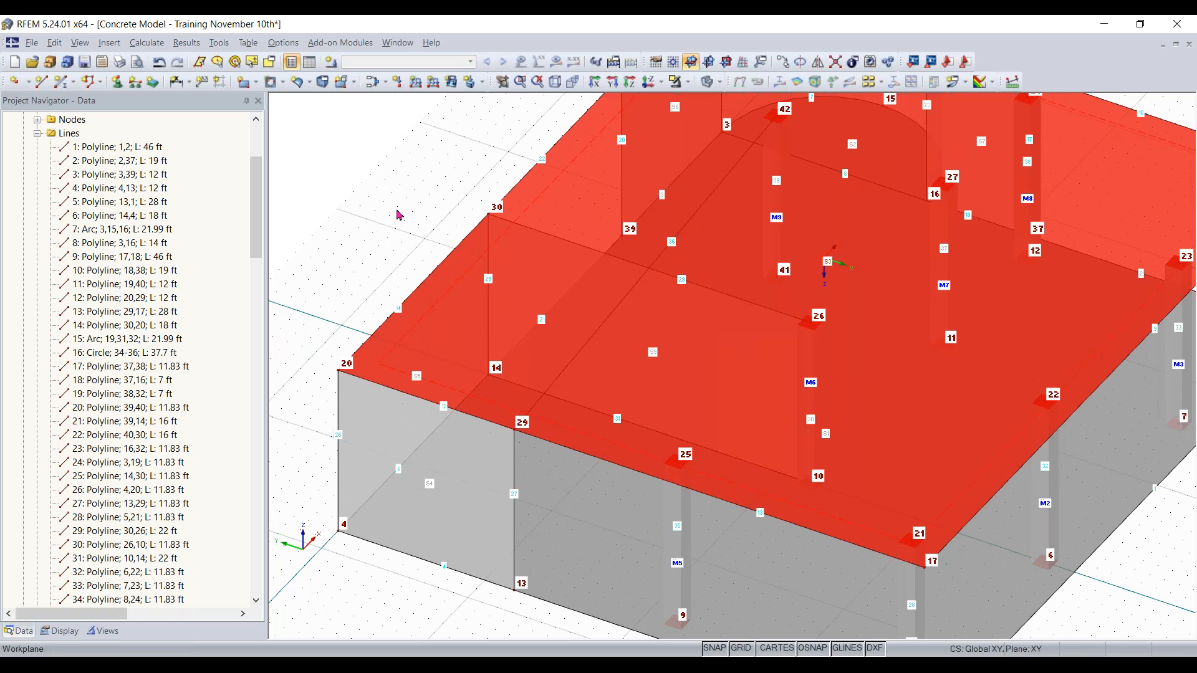
ctrl+middle_drag(728, 513, 751, 327)
click(773, 317)
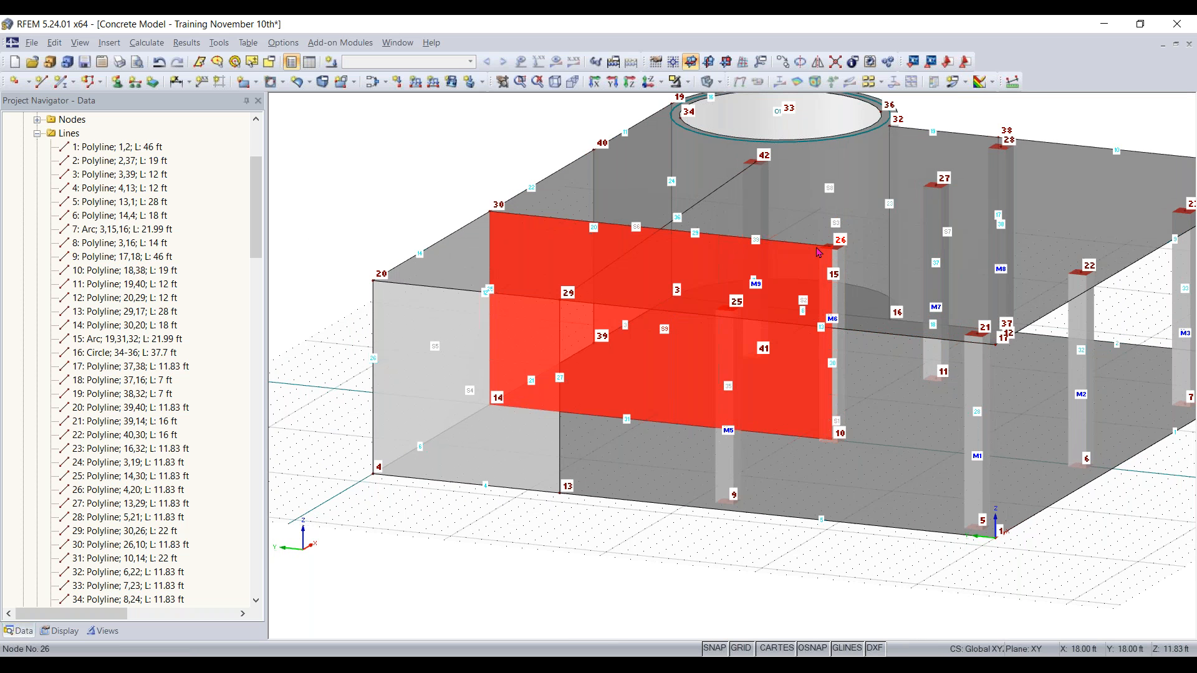
drag(834, 246, 663, 231)
scroll(381, 156, down, 1)
ctrl+middle_drag(445, 192, 537, 246)
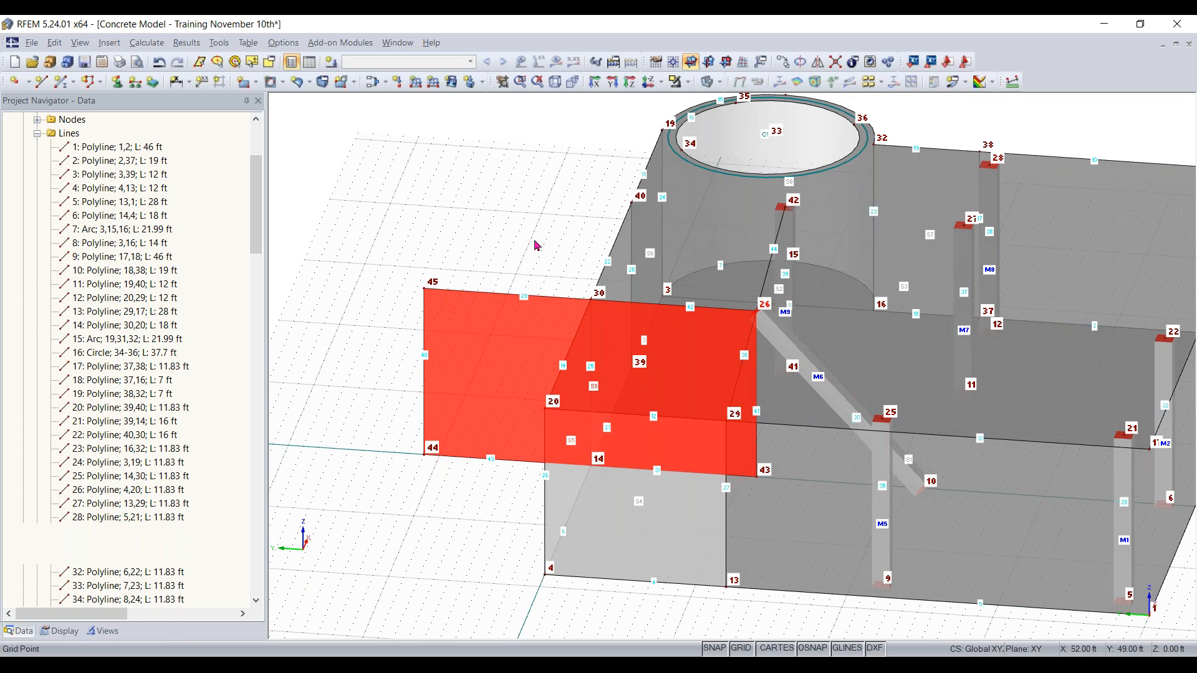
key(Escape)
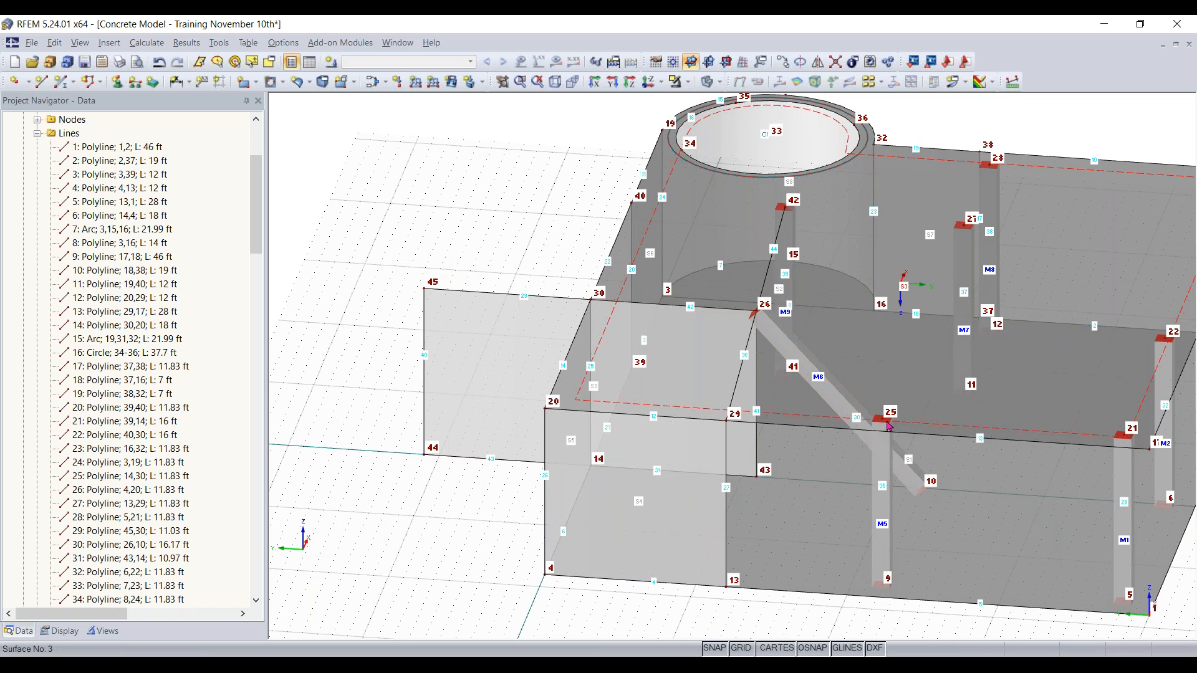
key(ctrl+z)
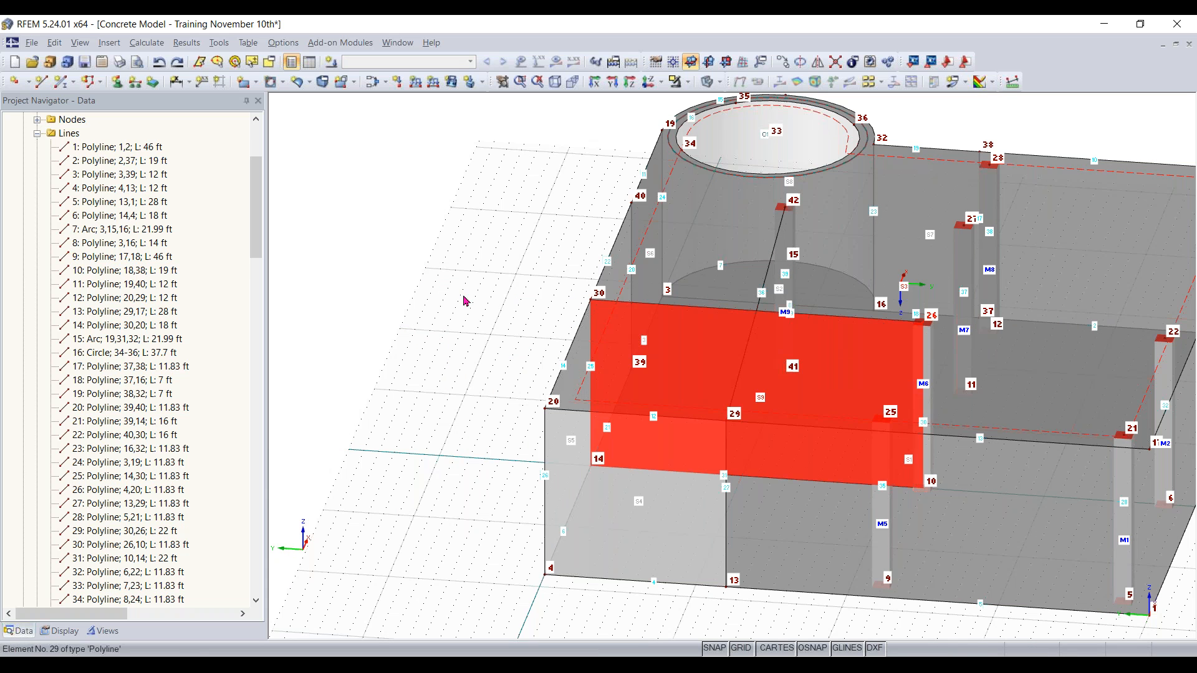
key(Escape)
Step: Move node 26 onto the upper-slab line between nodes 29 and 42 and delete column M6 attached to it
click(839, 348)
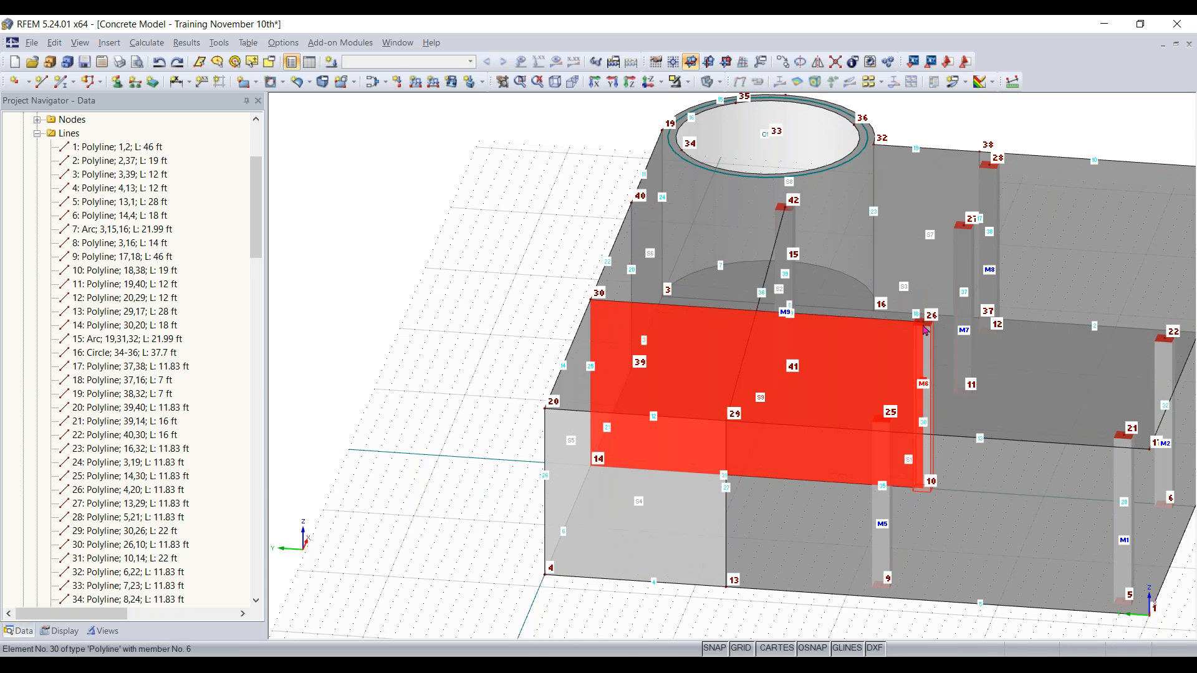
drag(923, 322, 756, 313)
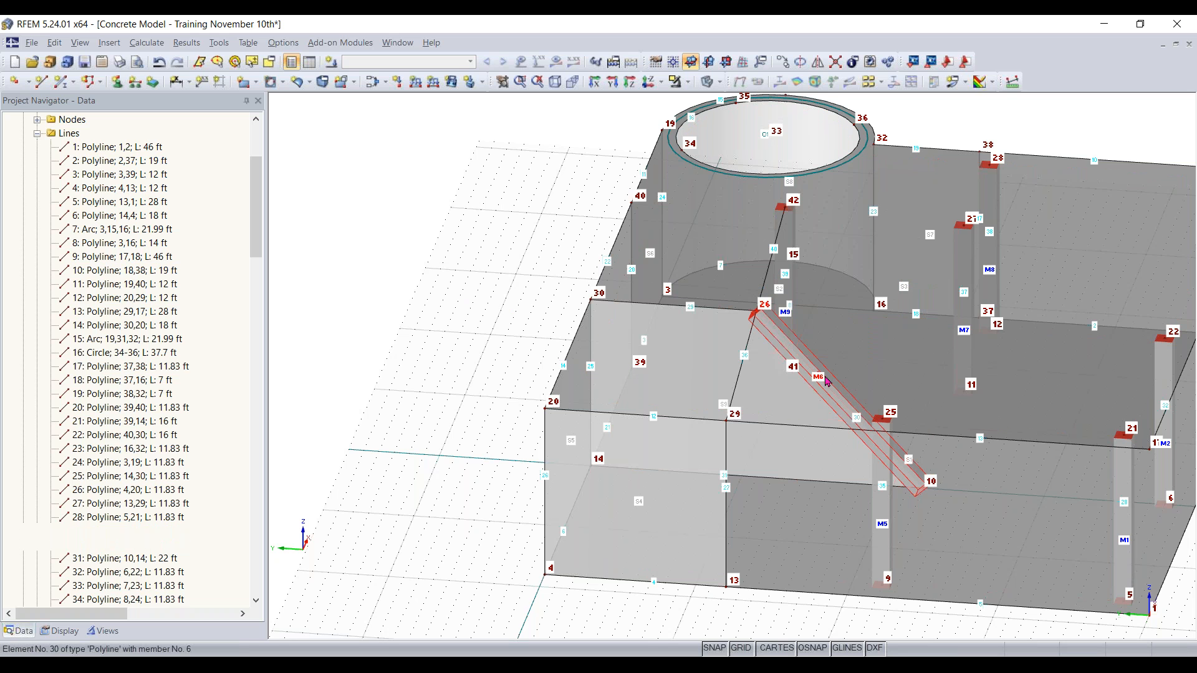
key(Delete)
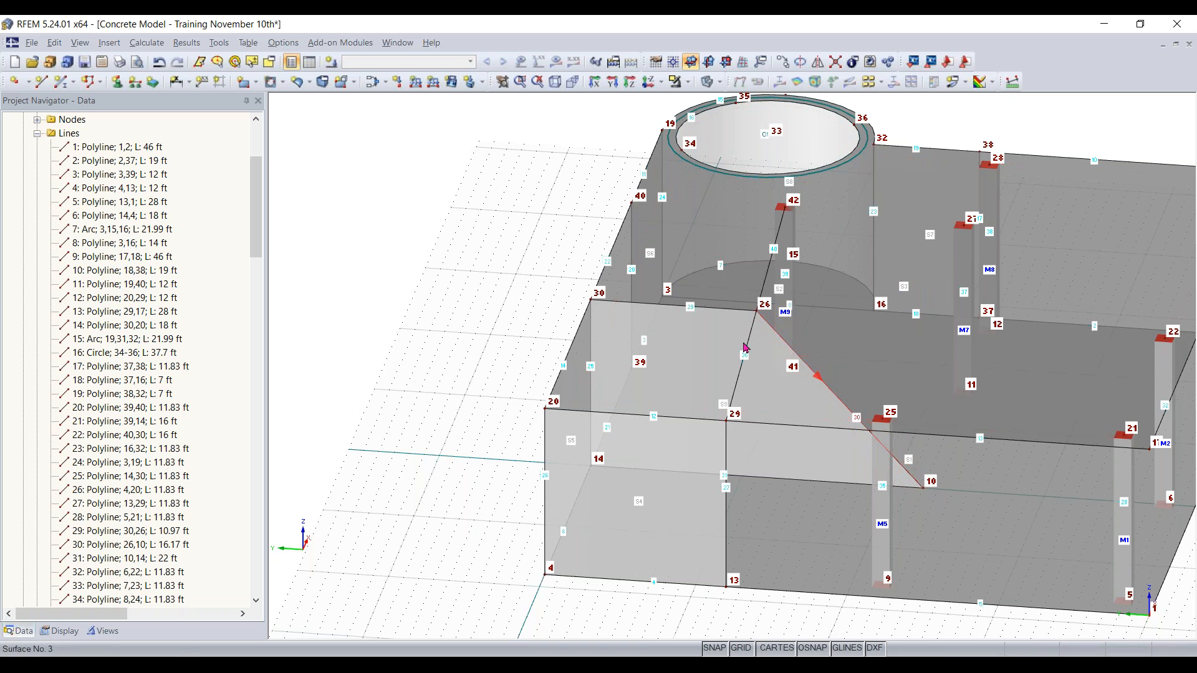
Step: Delete the slanted line between nodes 26 and 10, undo that deletion, and move node 10 directly below node 26
click(814, 381)
key(Delete)
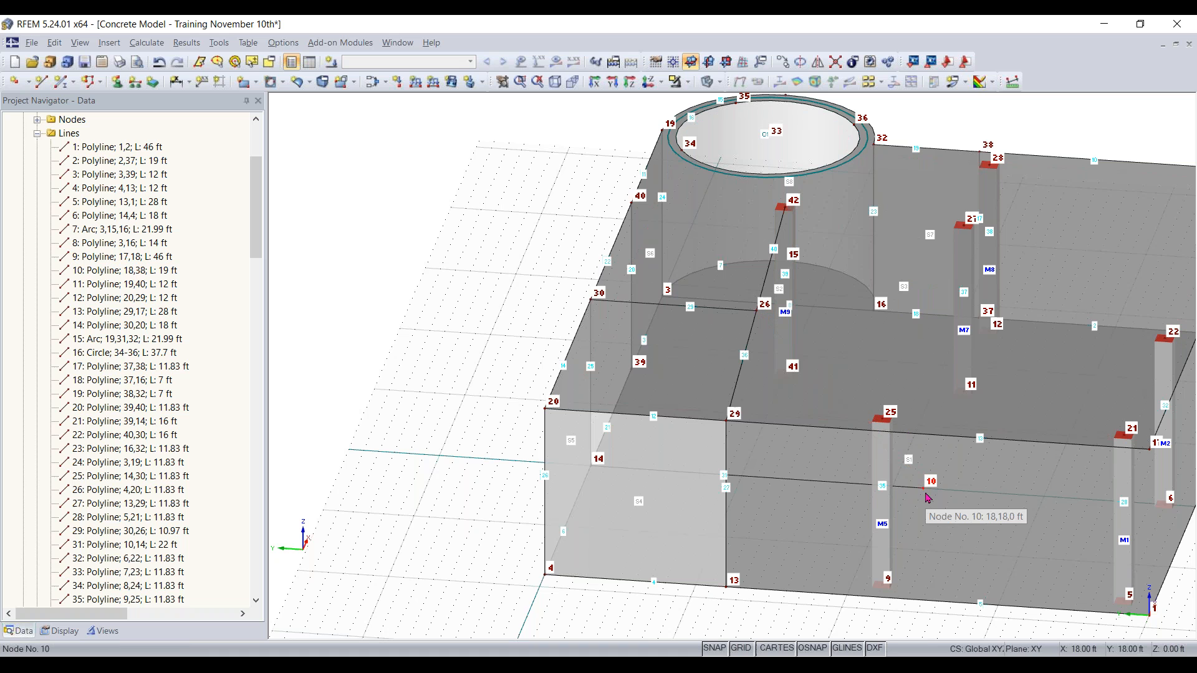
key(ctrl+z)
drag(779, 485, 757, 476)
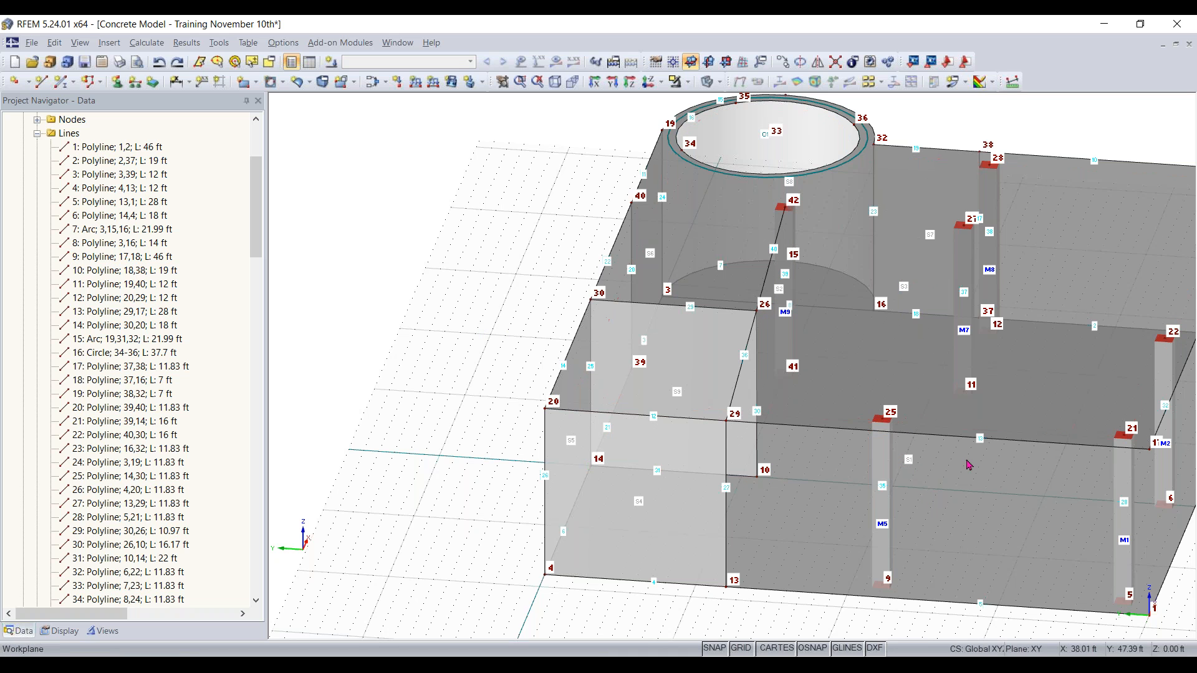
Step: Copy the column at node 9 to the lower-slab grid point where the deleted column M6 stood
ctrl+middle_drag(948, 628, 788, 557)
click(683, 562)
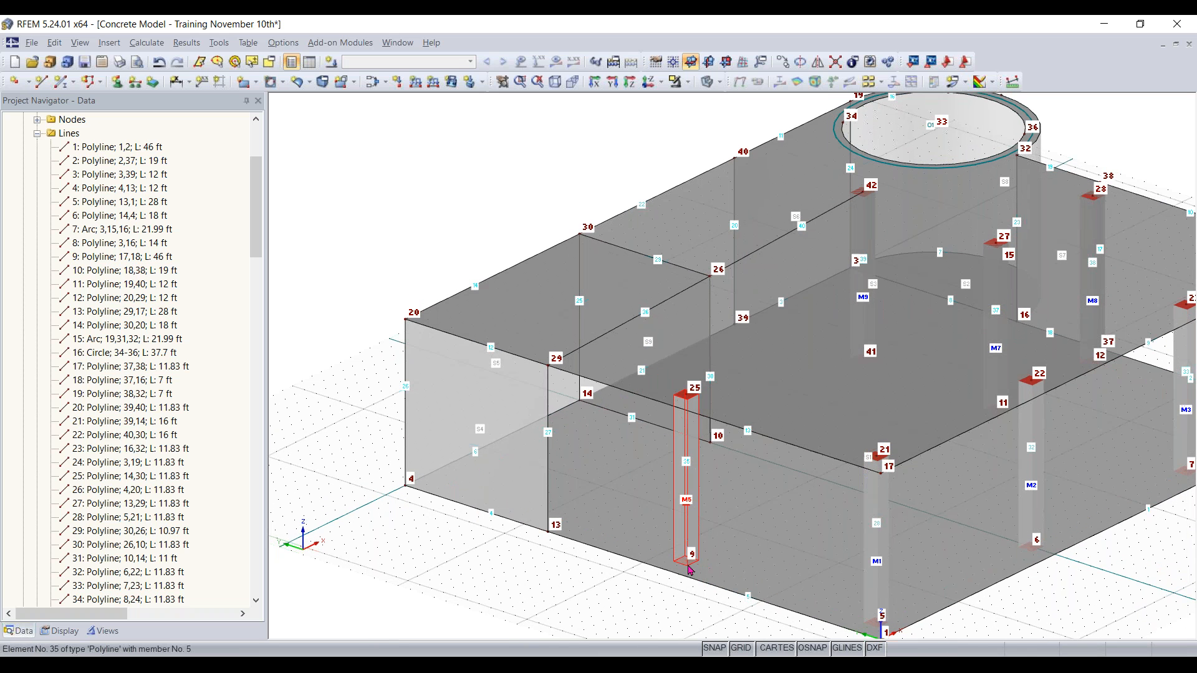
ctrl+drag(769, 532, 819, 480)
click(496, 555)
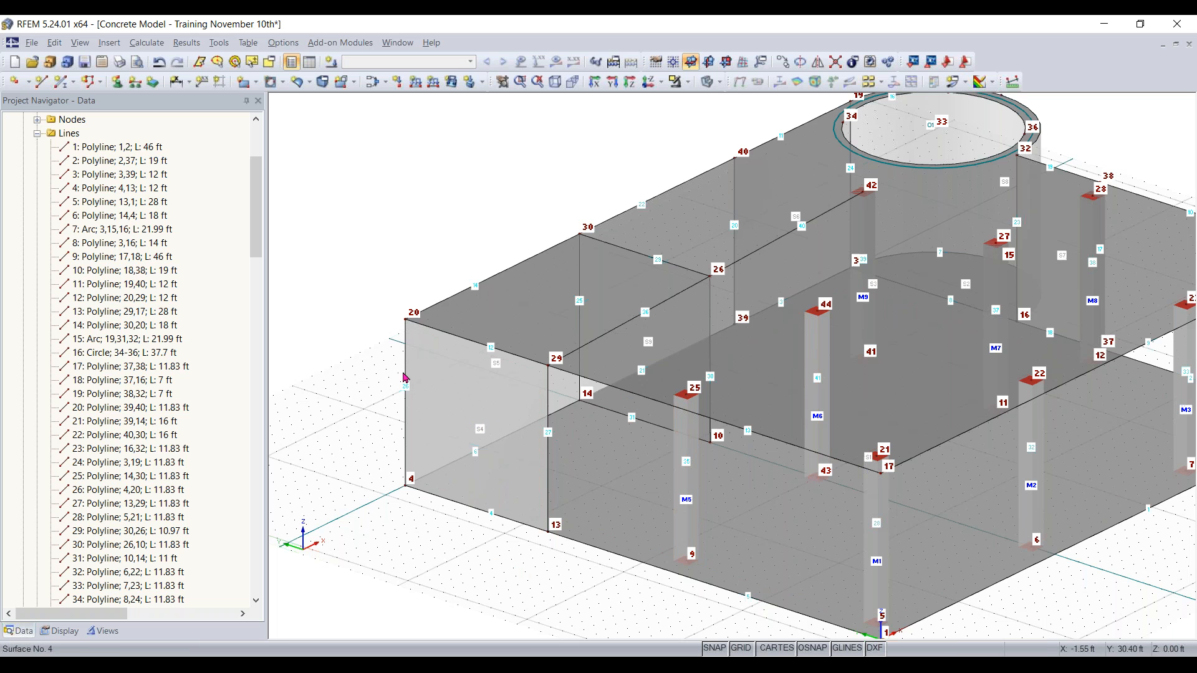
Step: Assign a new member of type Rib to the two upper-slab lines running through nodes 29, 26 and 42
ctrl+middle_drag(395, 200, 337, 200)
ctrl+middle_drag(491, 218, 404, 184)
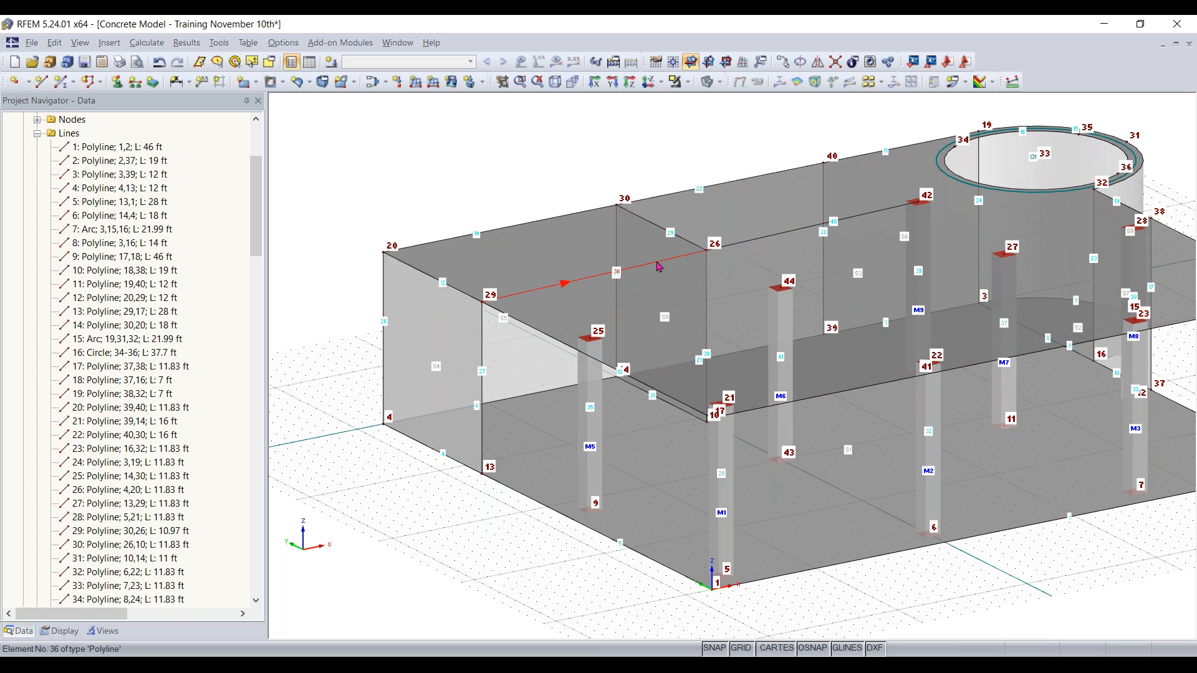
double_click(785, 234)
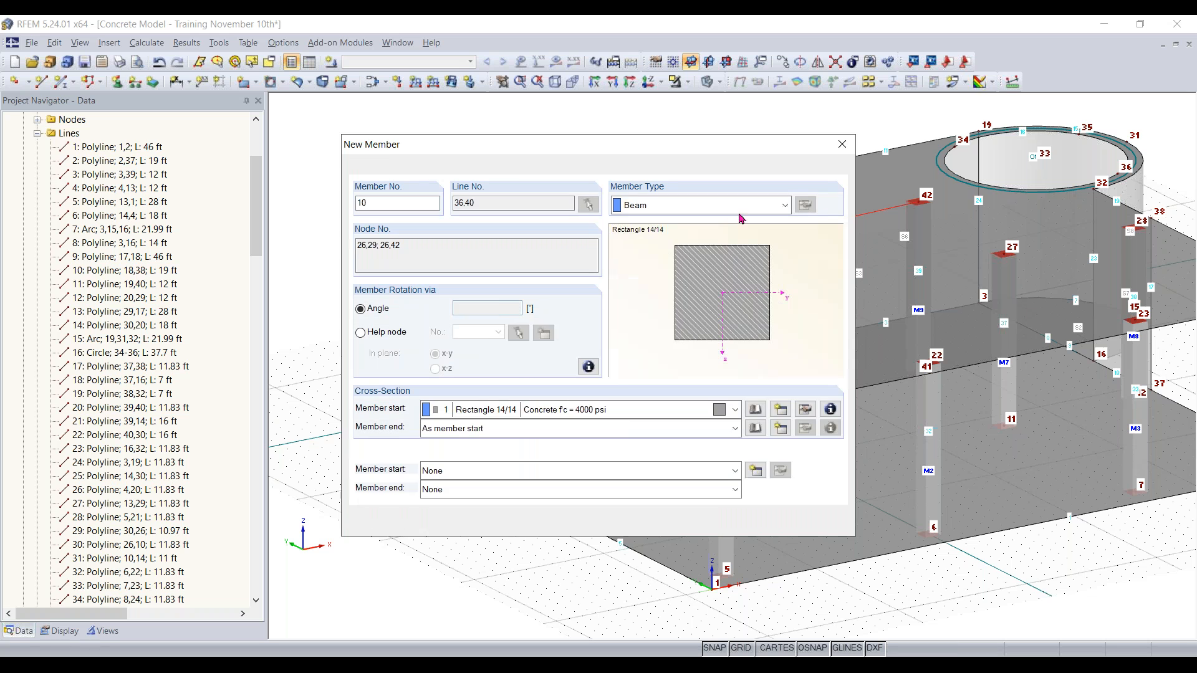
click(738, 210)
click(734, 211)
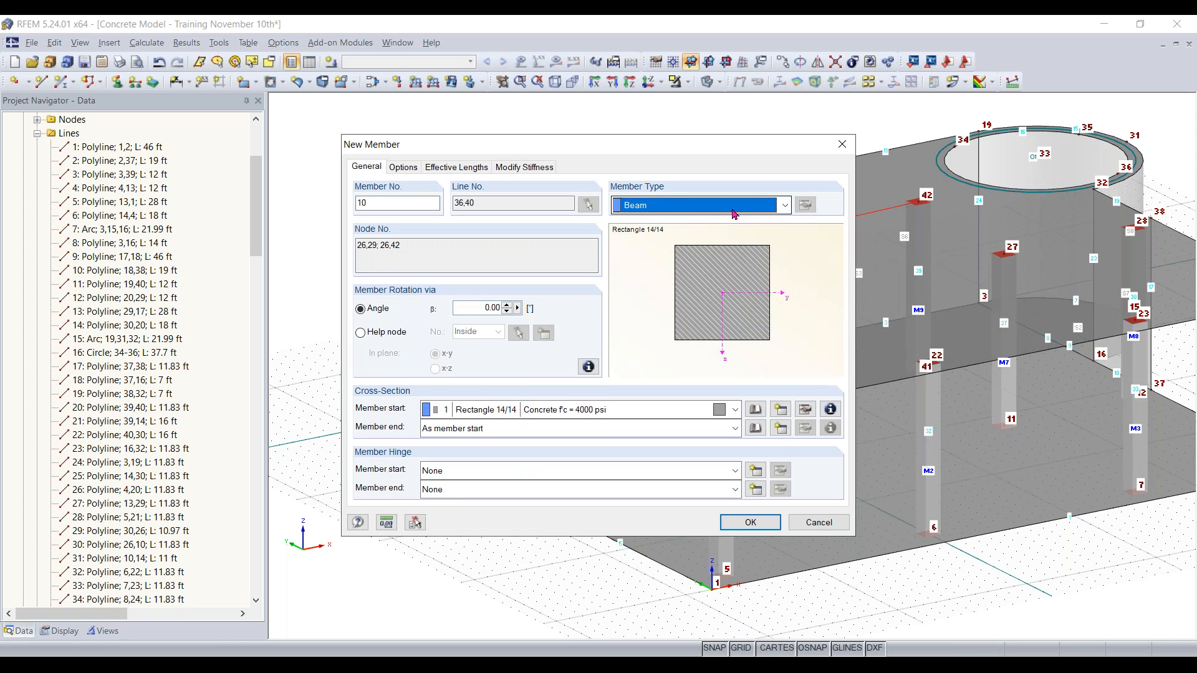
click(696, 210)
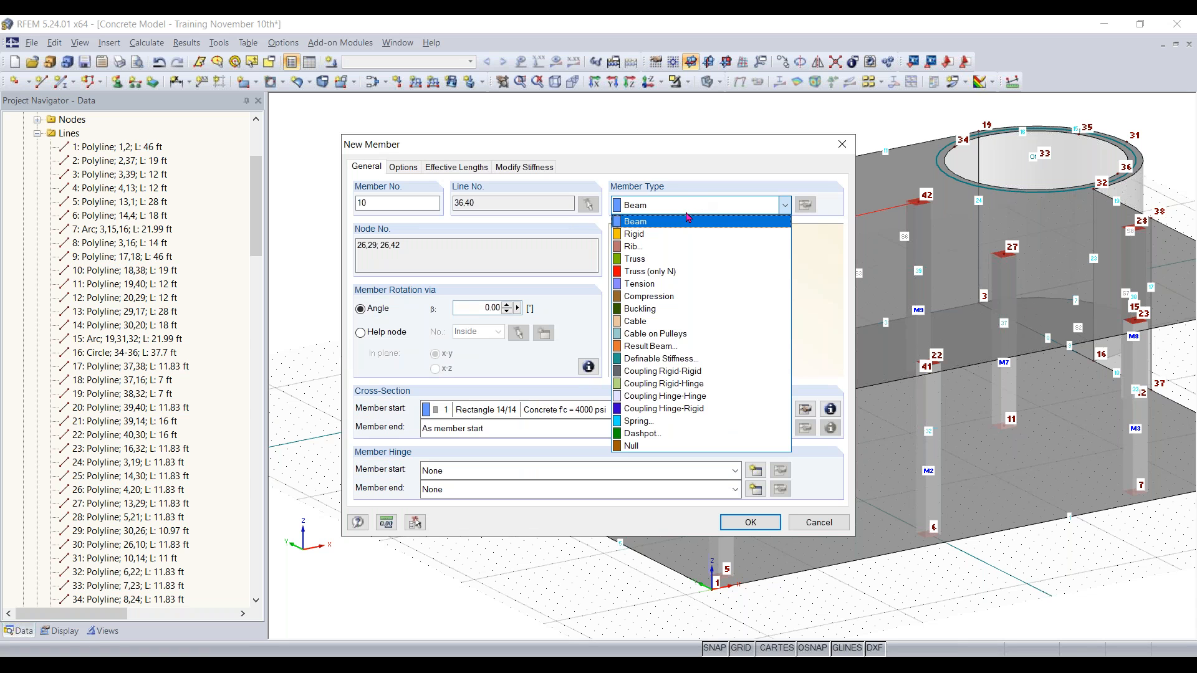
click(644, 248)
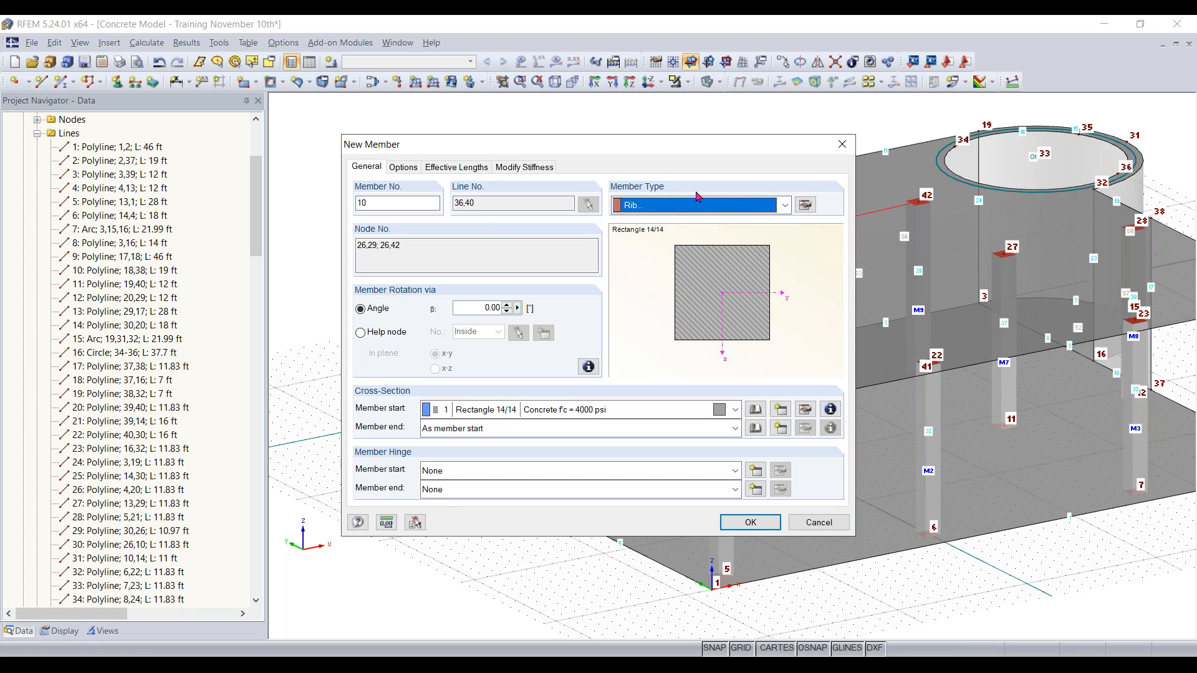
Step: Place the rib on the +z-side of the surface and set both integration widths b1 and b2 to L/8
click(805, 205)
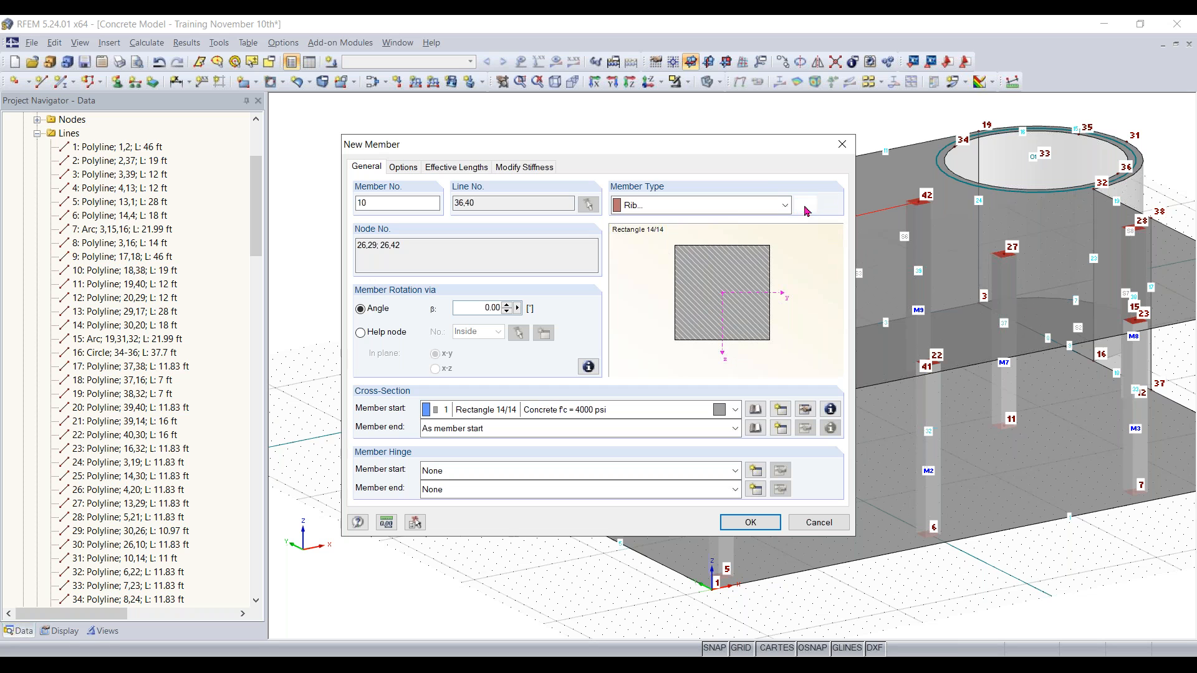
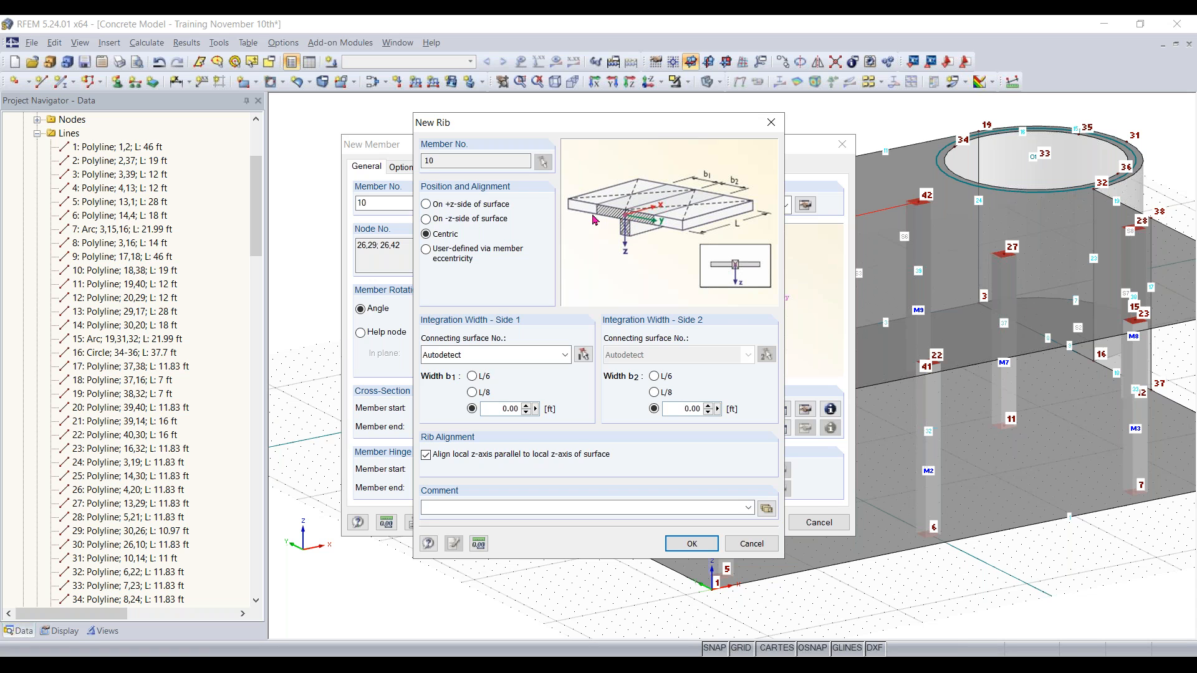
click(437, 210)
click(472, 393)
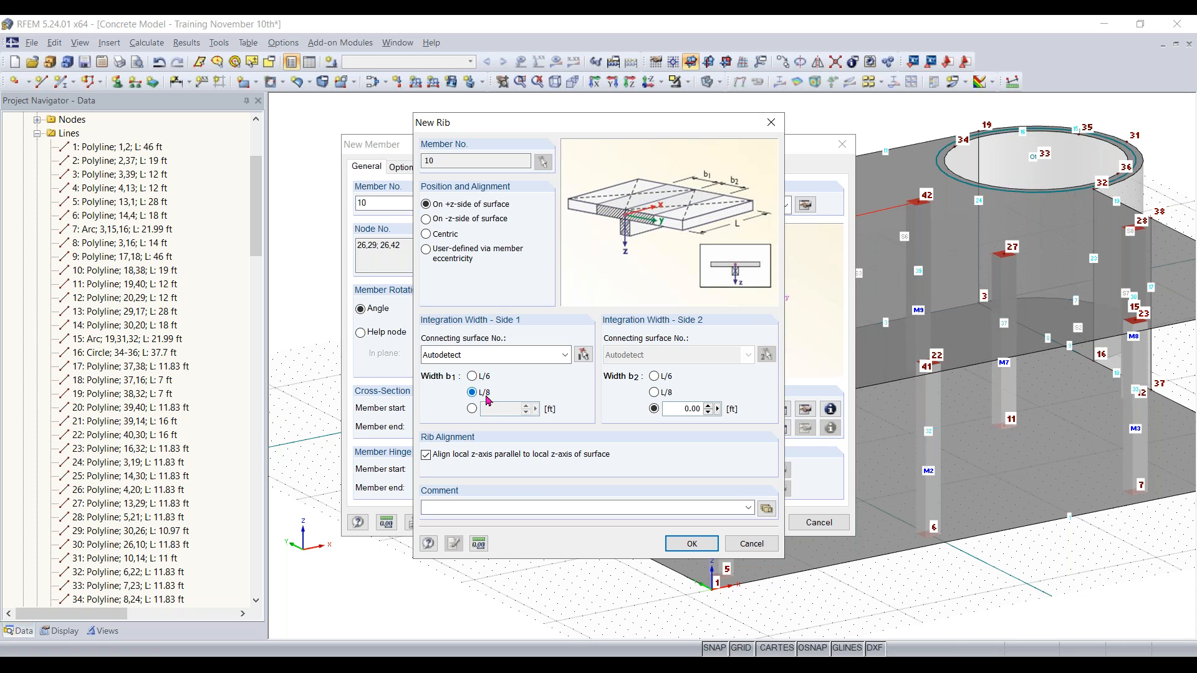
click(654, 392)
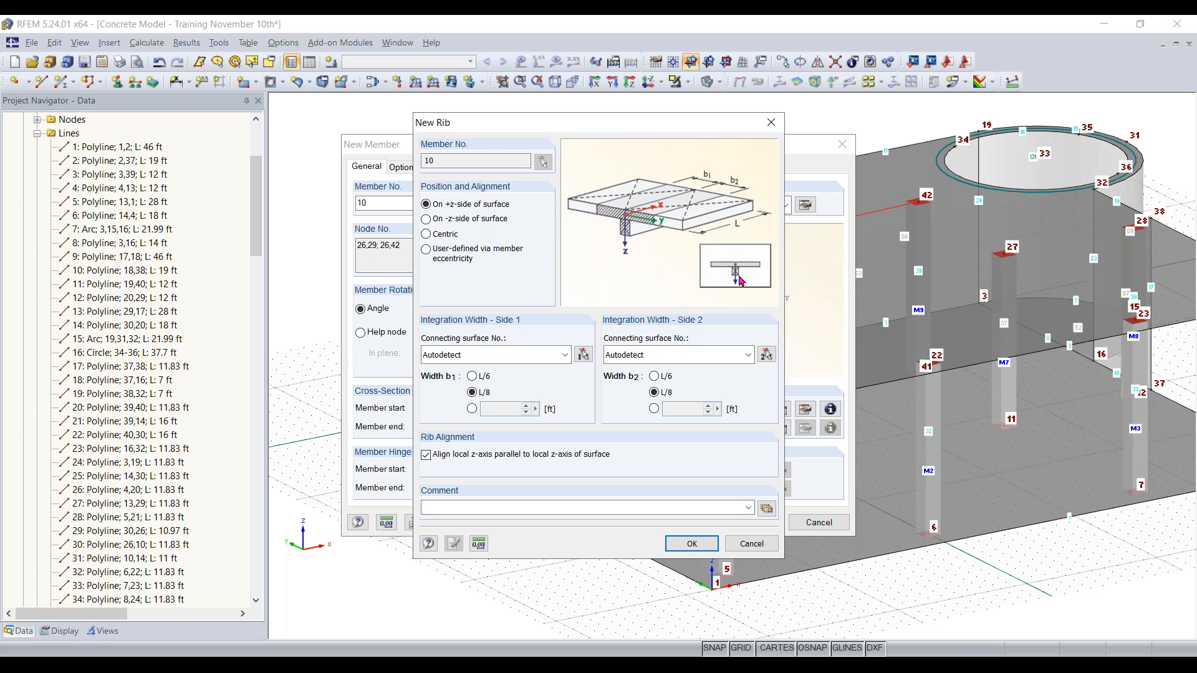
click(694, 543)
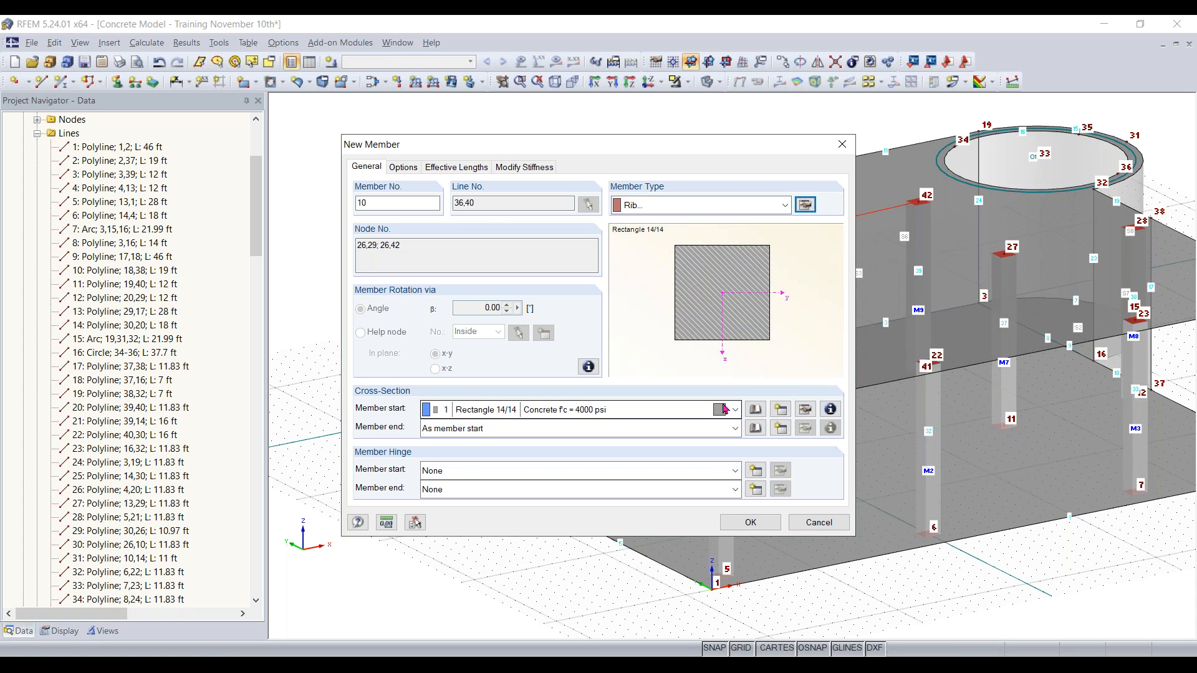
Step: Give the ribs a 12 by 12 in solid rectangular section in Concrete f'c = 4000 psi, ACI 318-19, and apply the members to the lines
click(755, 410)
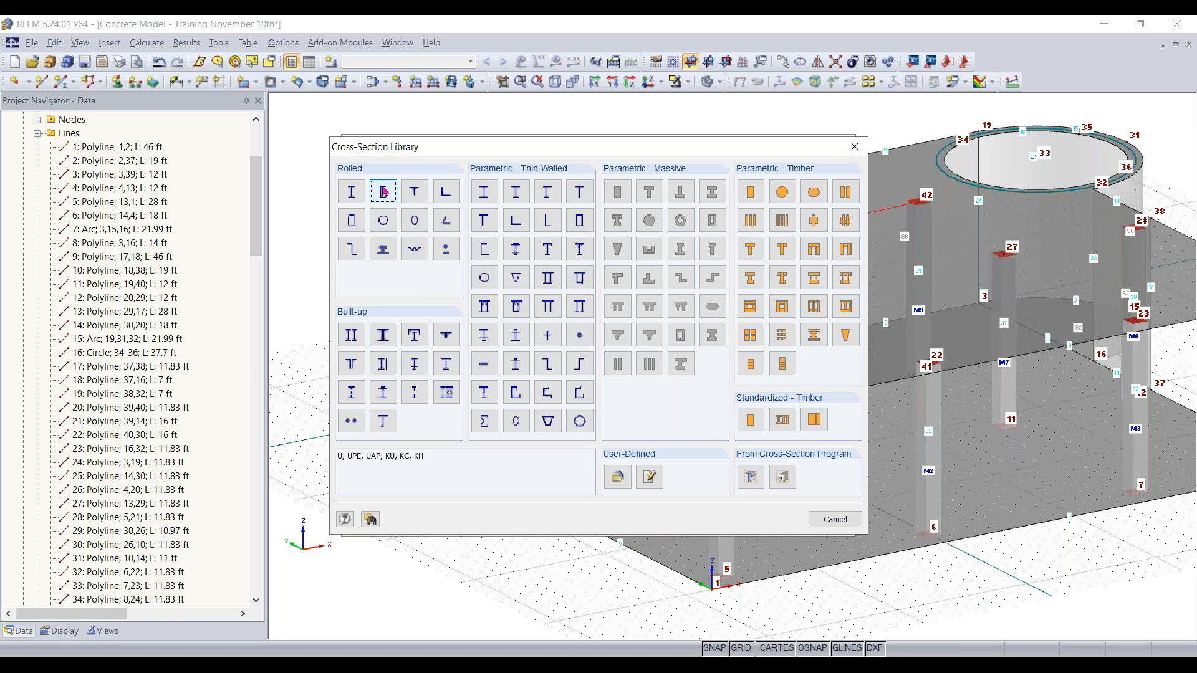
click(617, 192)
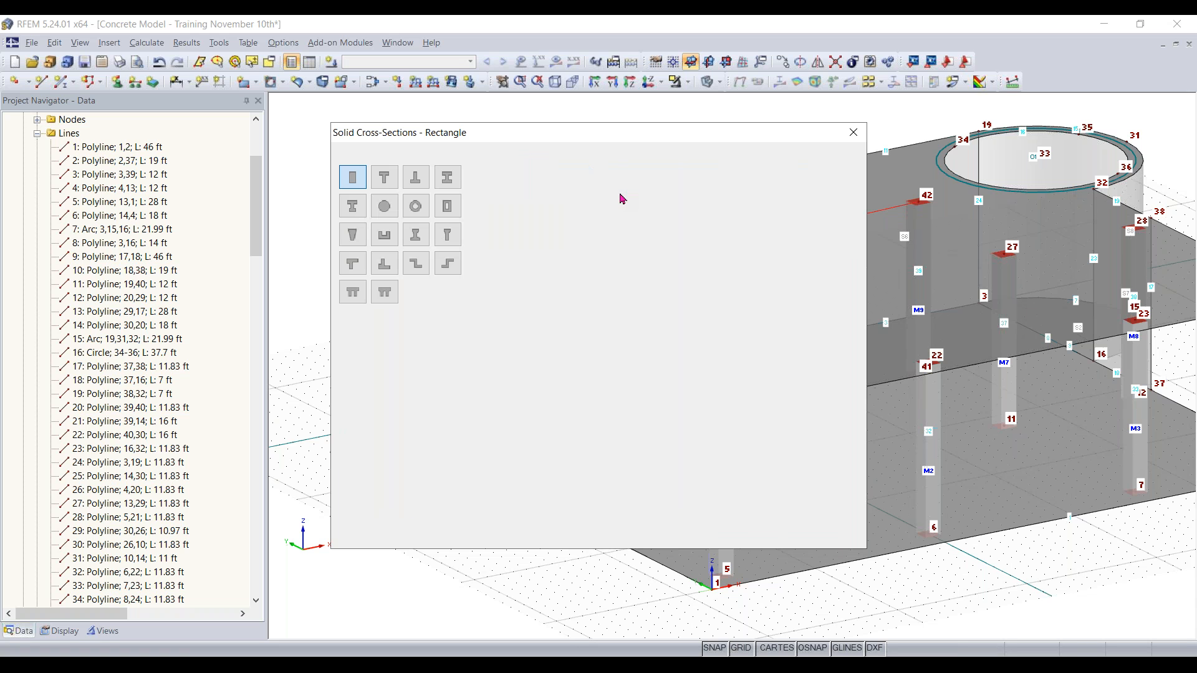
text(12)
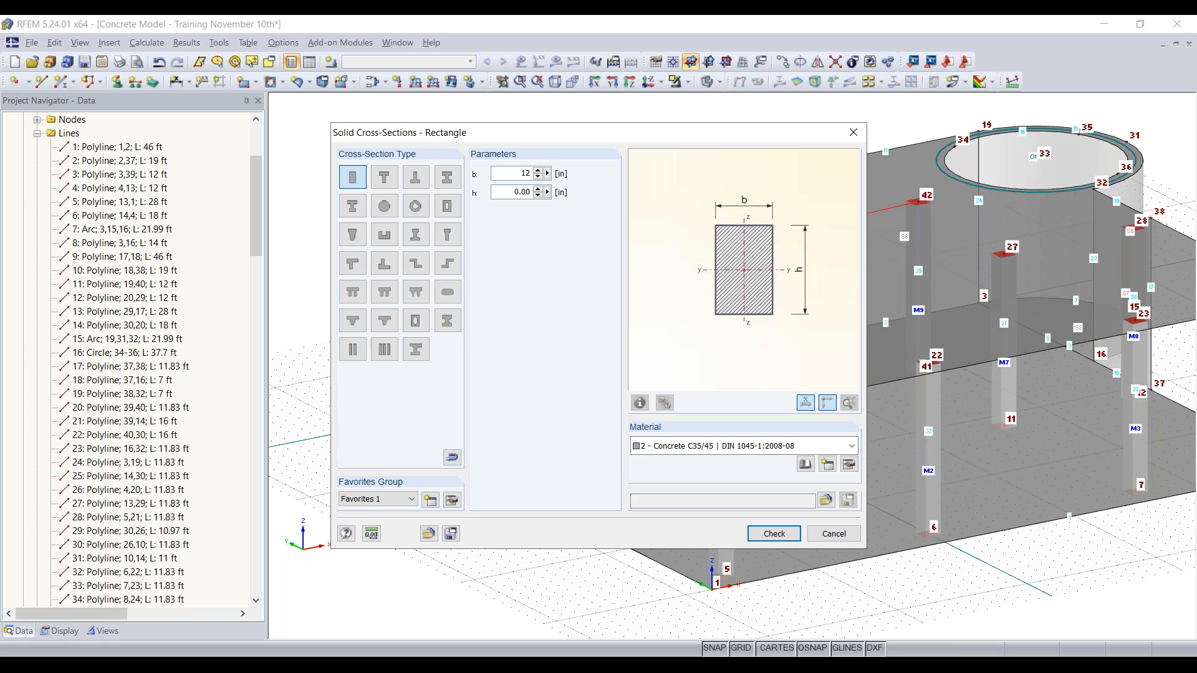
key(Tab)
text(12)
click(760, 445)
click(720, 488)
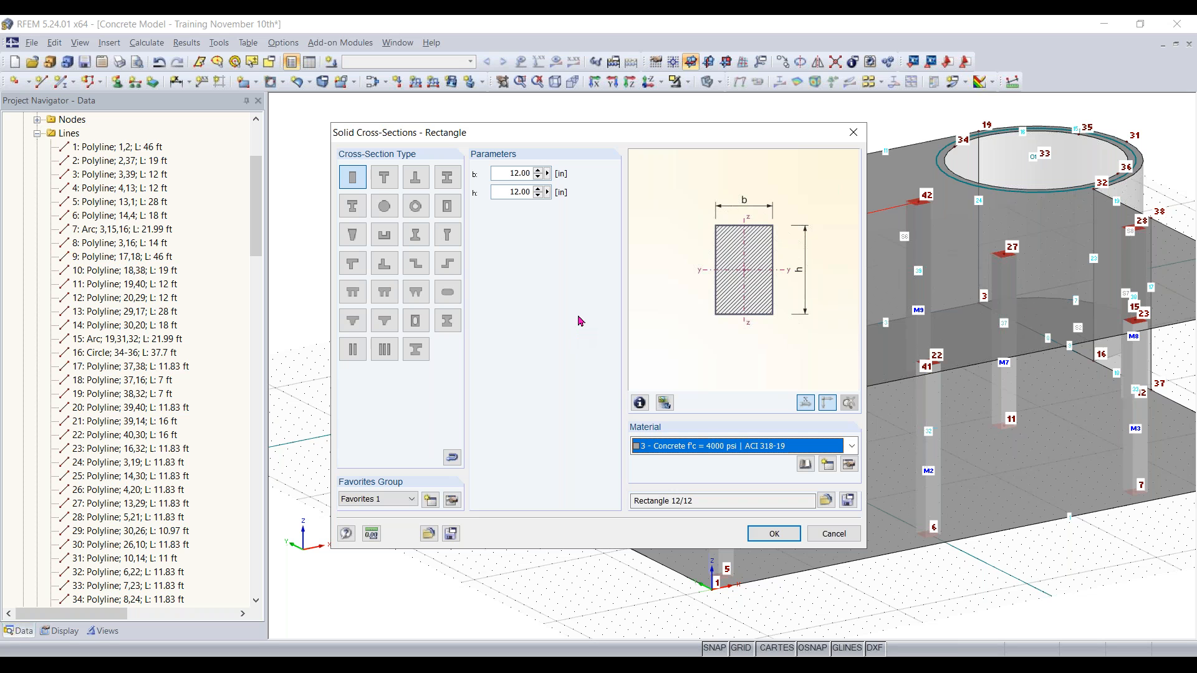
click(773, 534)
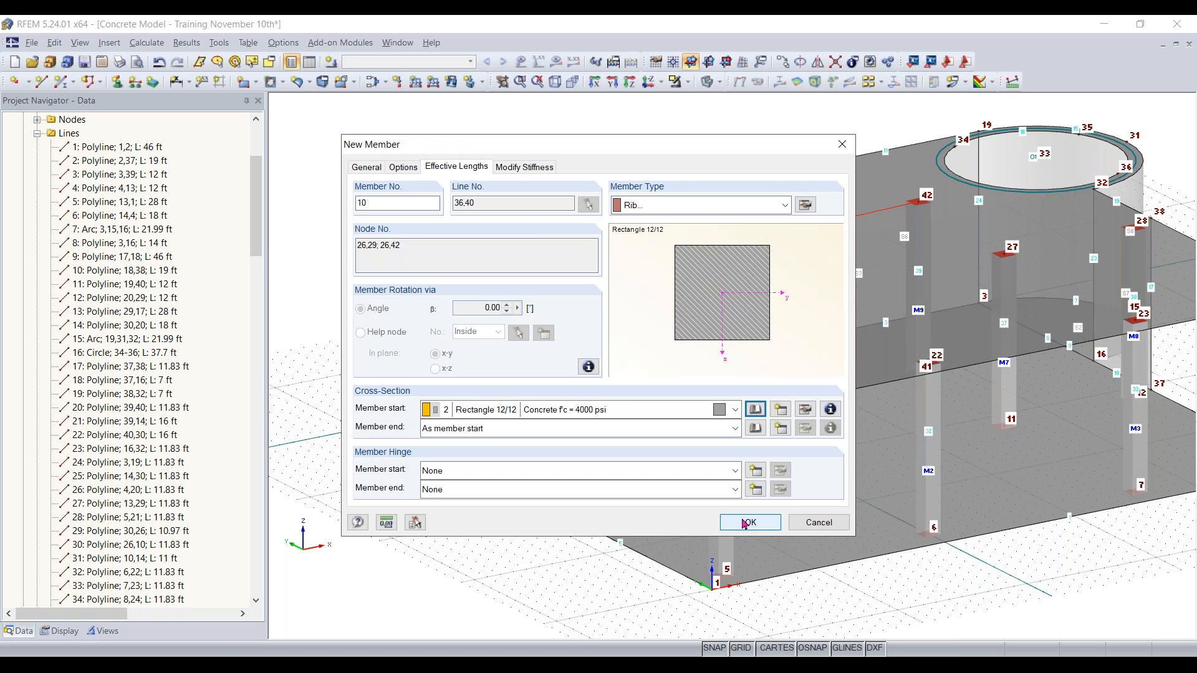
click(745, 525)
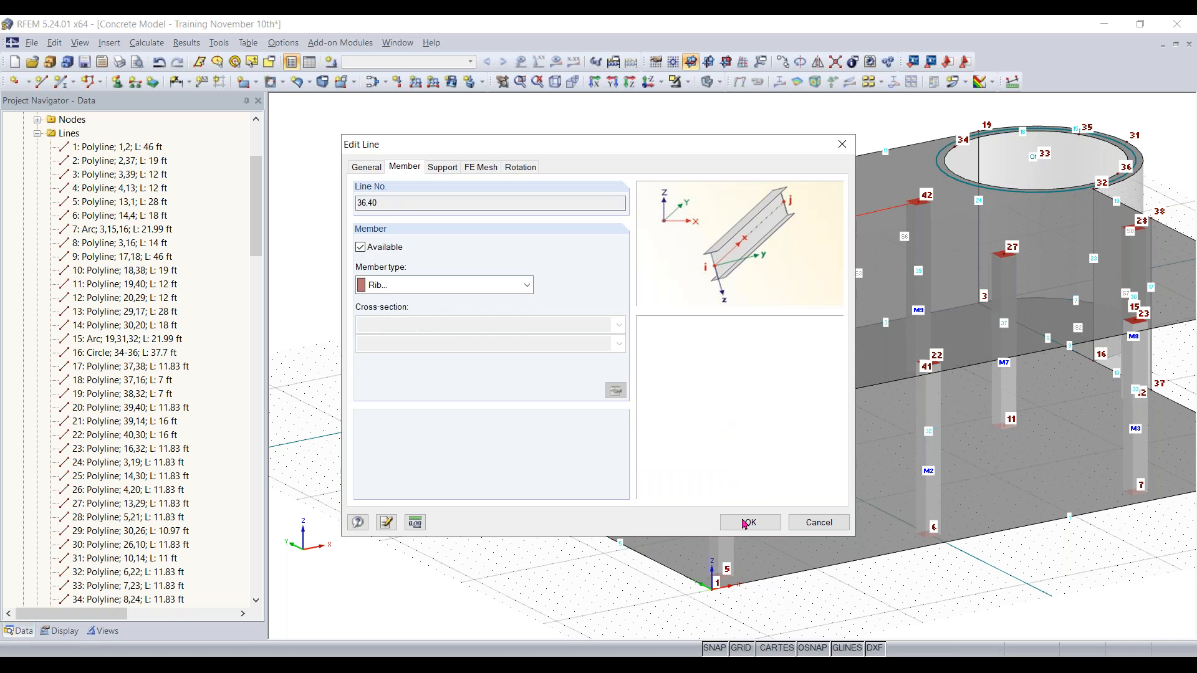
click(748, 523)
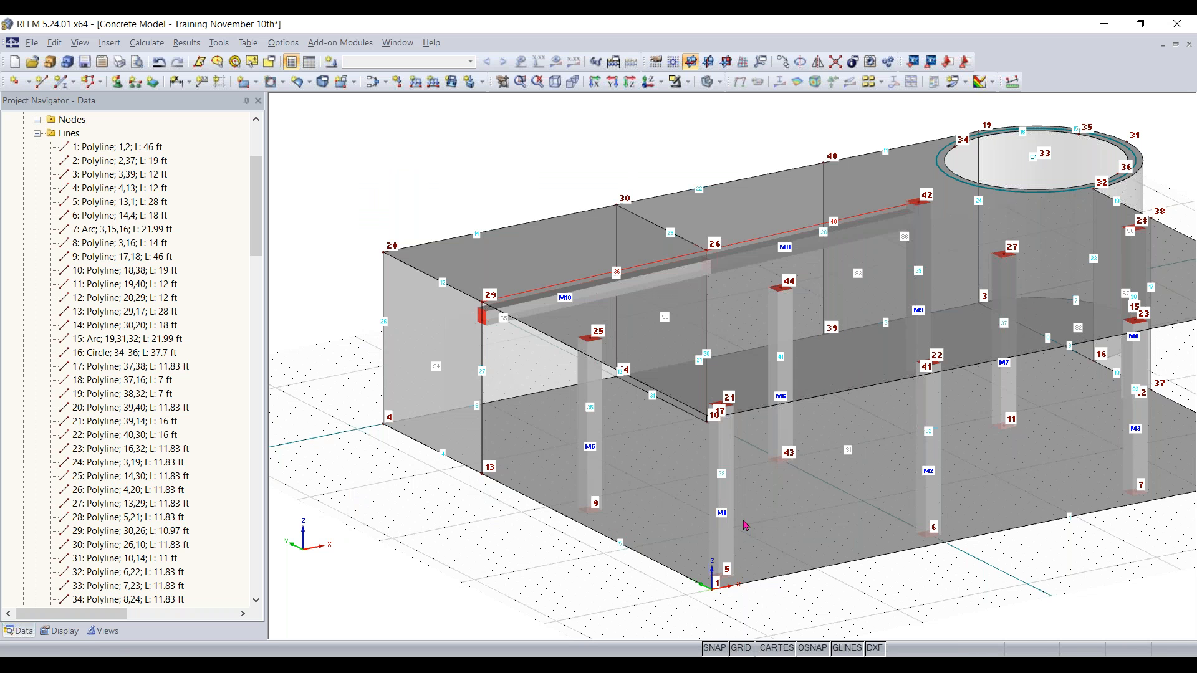
click(530, 563)
Step: Examine the rib's position beneath the upper slab near node 29 in wireframe and solid display modes
ctrl+middle_drag(536, 307, 433, 312)
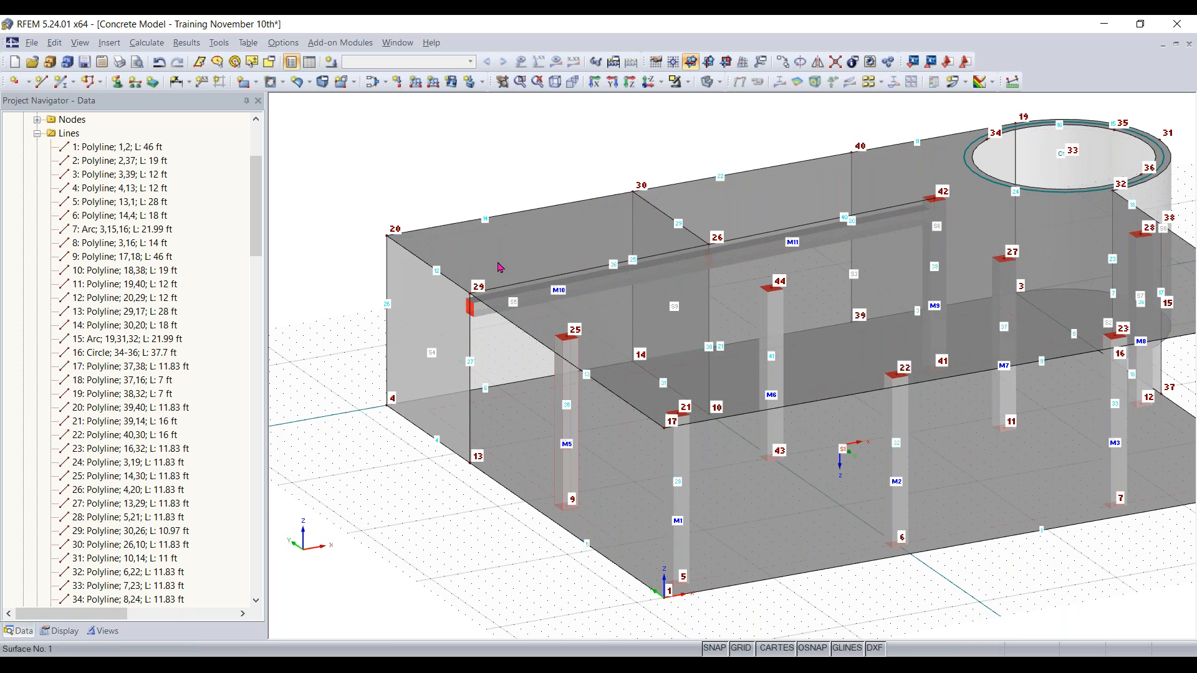
scroll(482, 315, up, 2)
scroll(482, 315, up, 1)
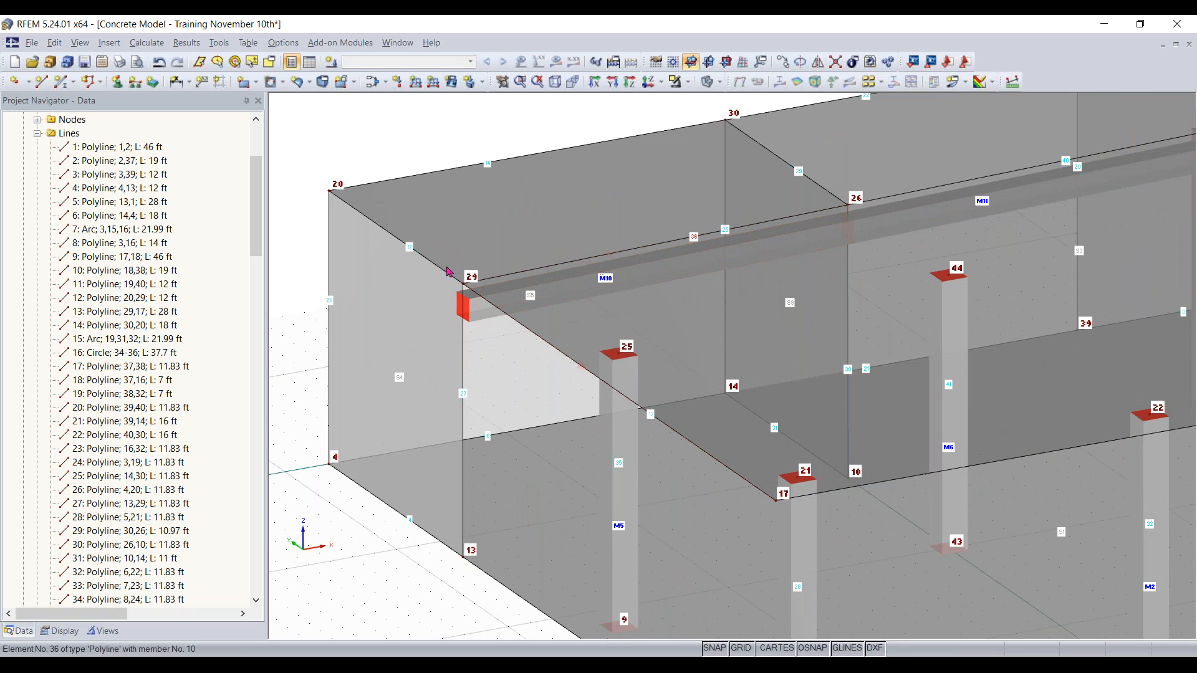
scroll(458, 280, up, 1)
scroll(458, 280, up, 1)
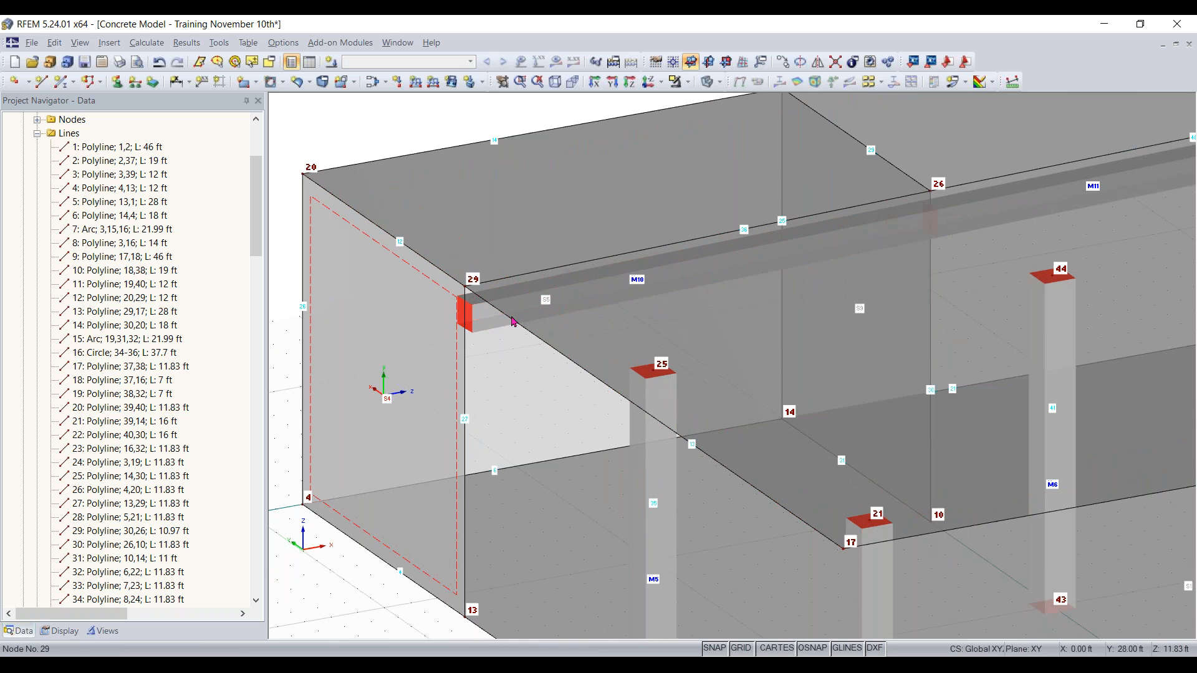
click(707, 82)
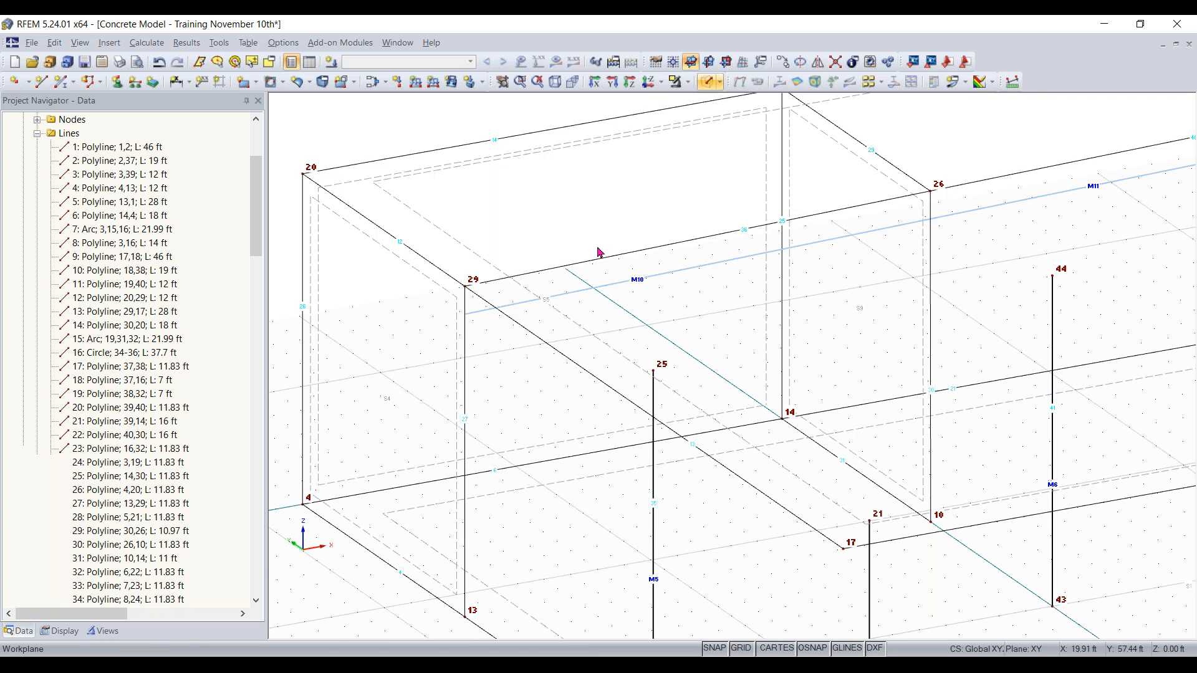
scroll(573, 256, up, 2)
click(708, 82)
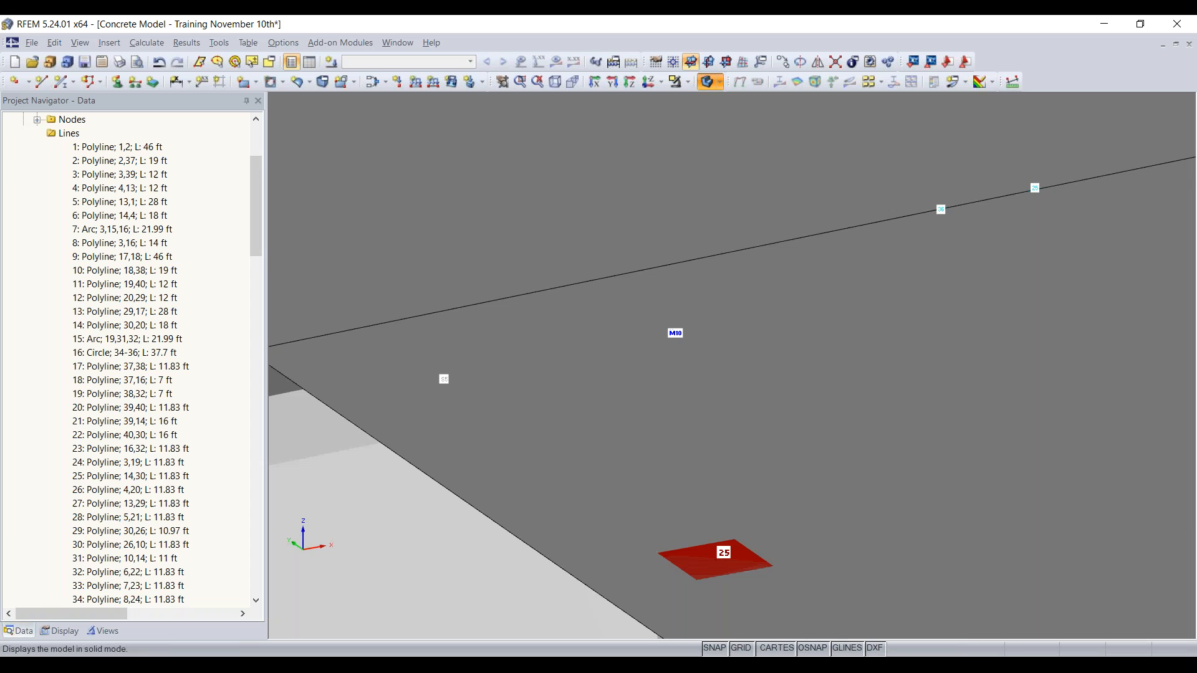
Step: Inspect the rib's end and its run below the upper slab near node 29 in transparent solid display
middle_drag(707, 213, 952, 190)
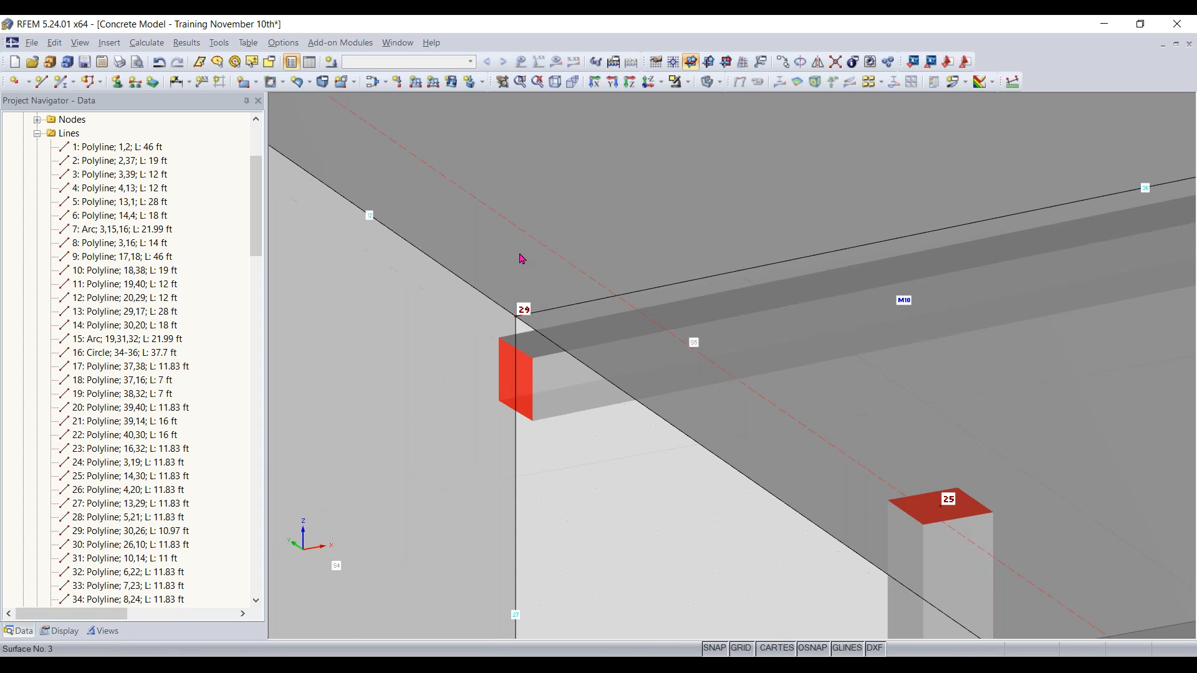
scroll(524, 345, up, 1)
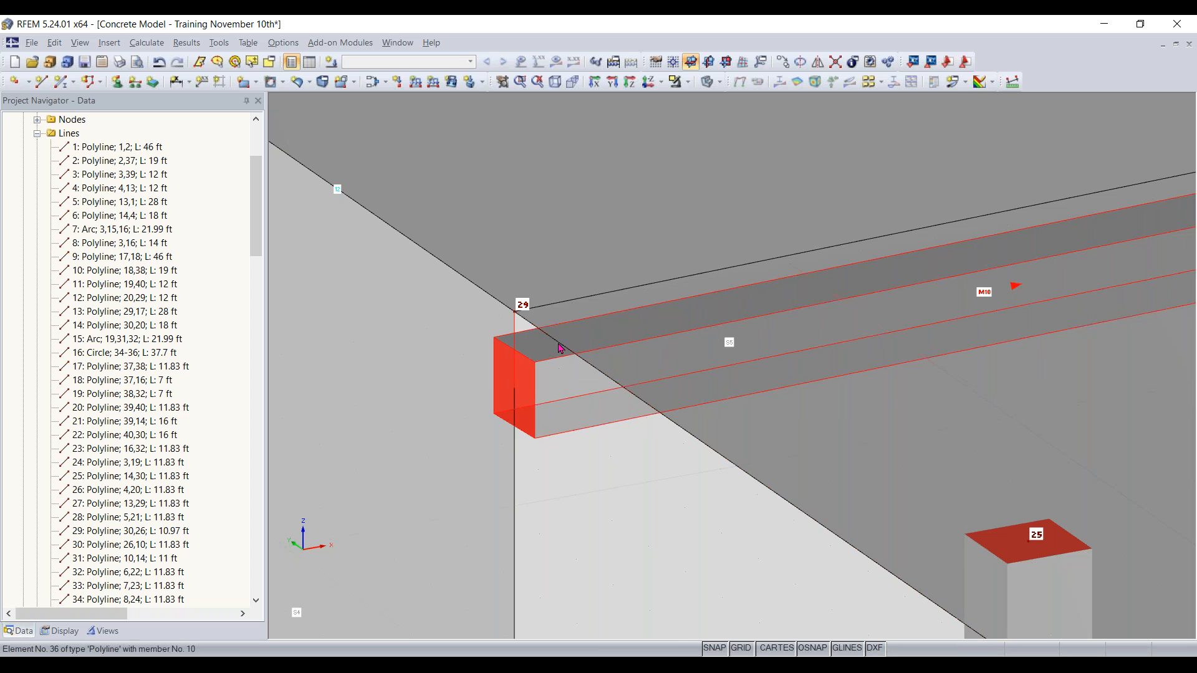
scroll(605, 372, down, 5)
scroll(605, 373, down, 5)
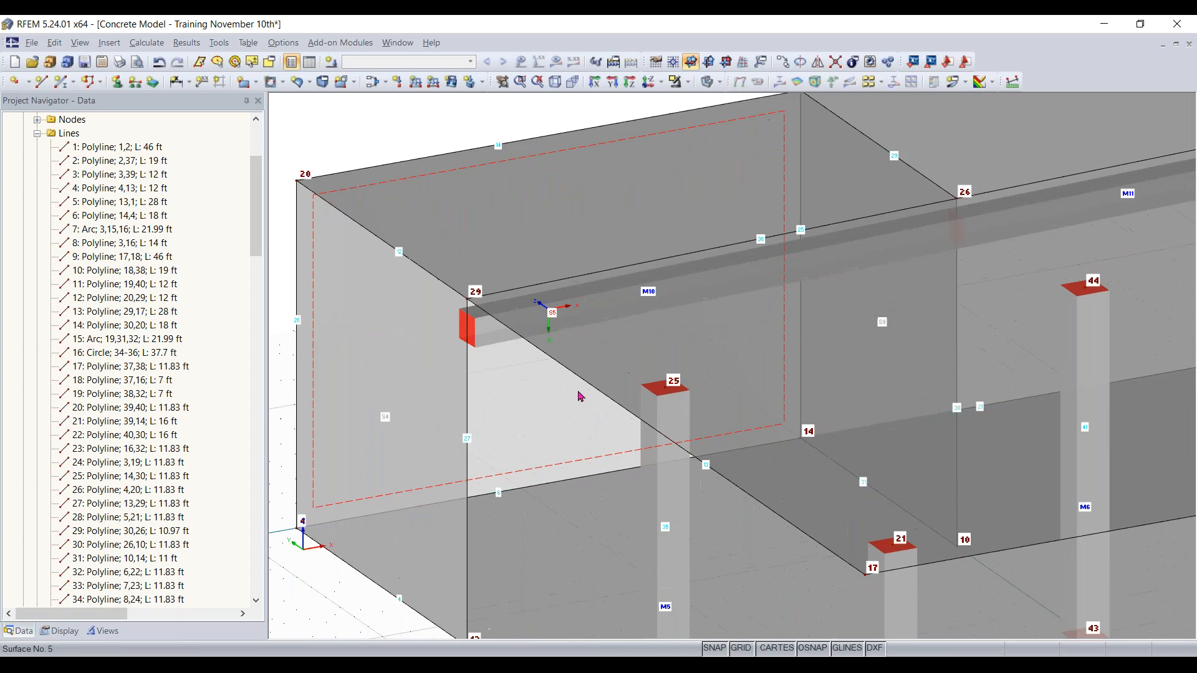
middle_drag(562, 396, 508, 384)
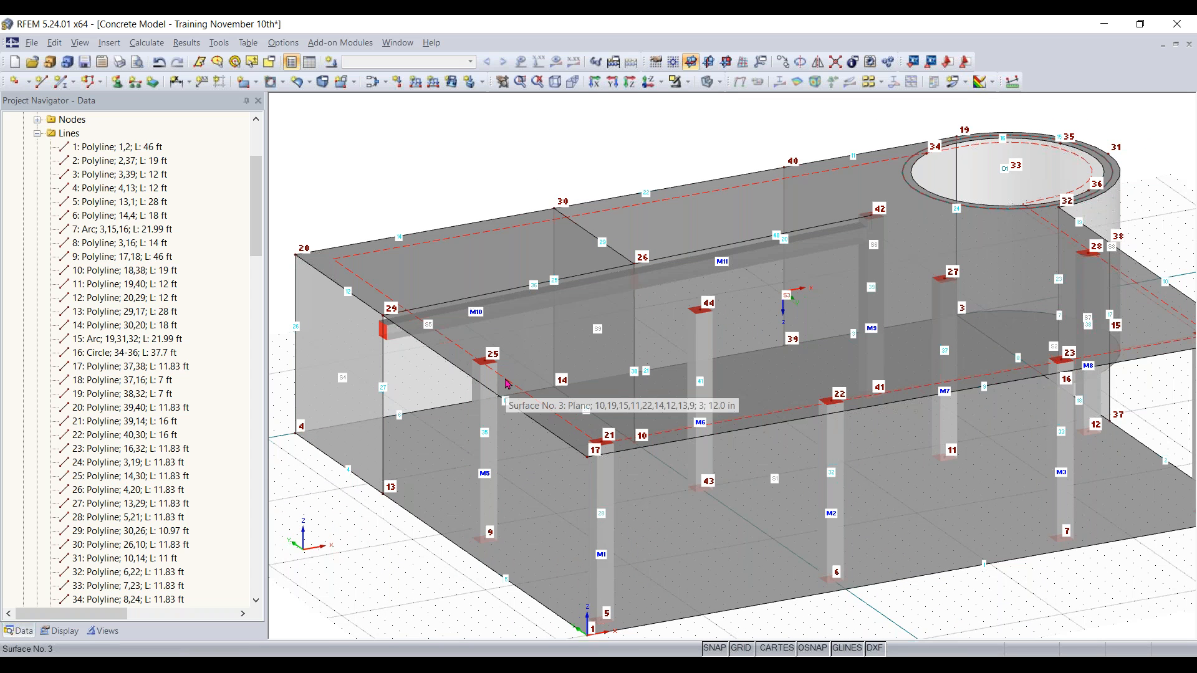
Step: Move the work plane's origin to node 4 and set XZ as the current work plane
scroll(361, 551, down, 1)
ctrl+middle_drag(360, 552, 835, 474)
scroll(781, 448, up, 2)
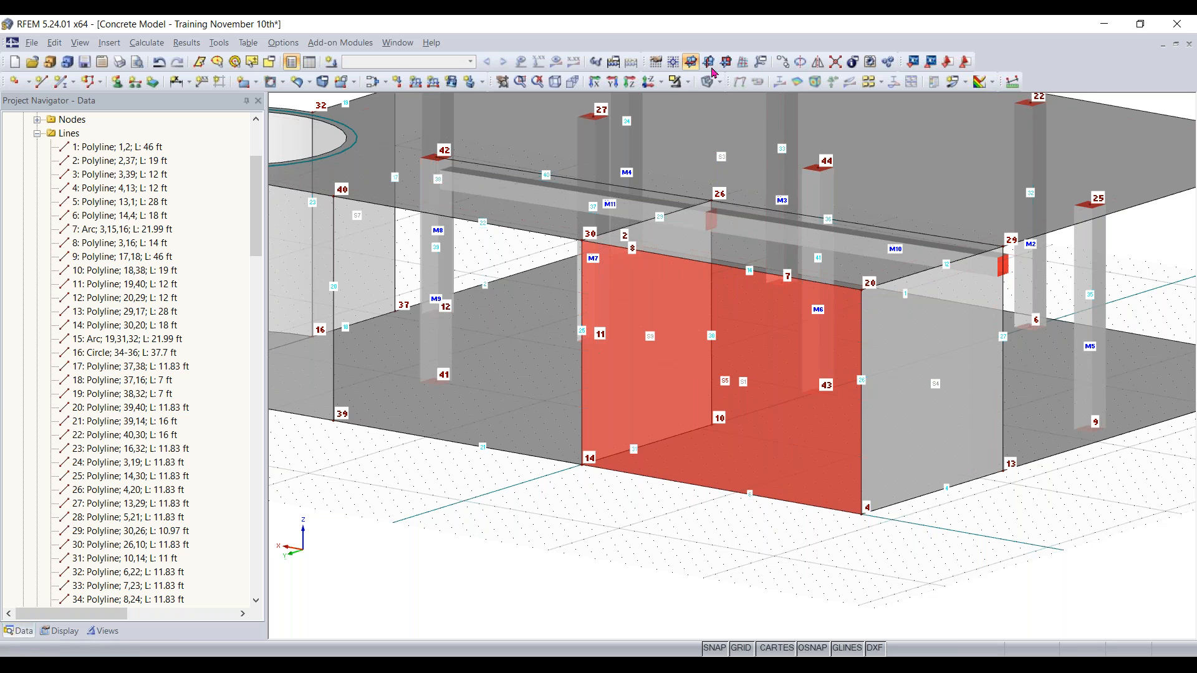
click(672, 63)
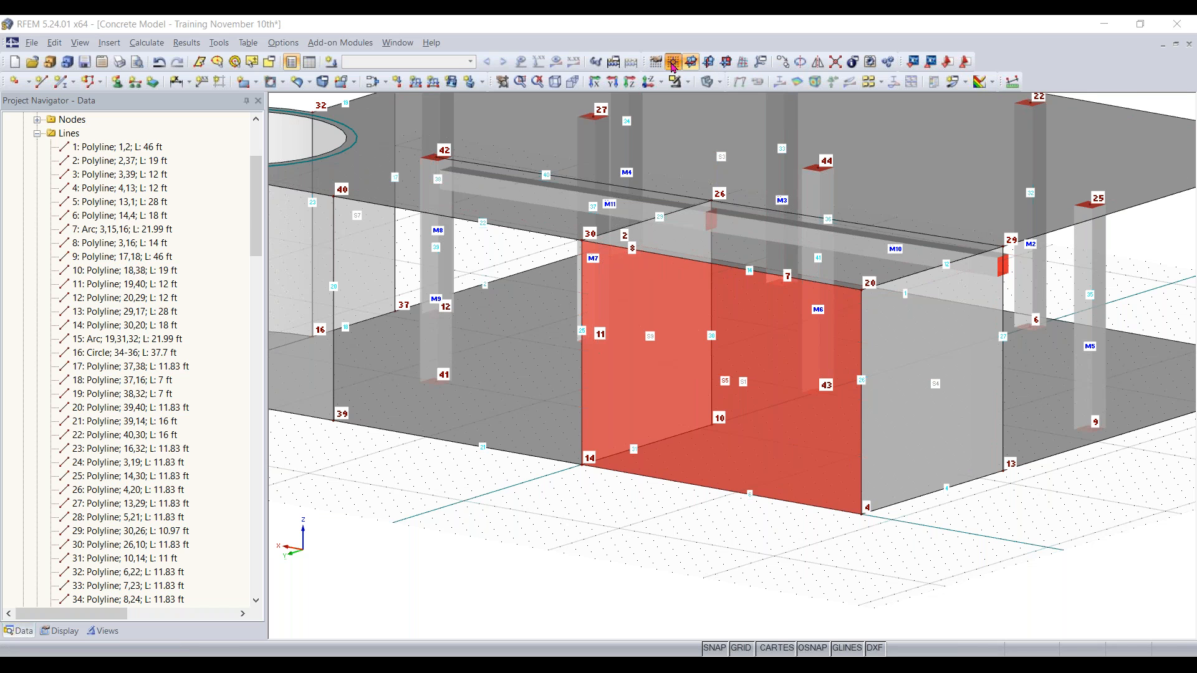
click(862, 516)
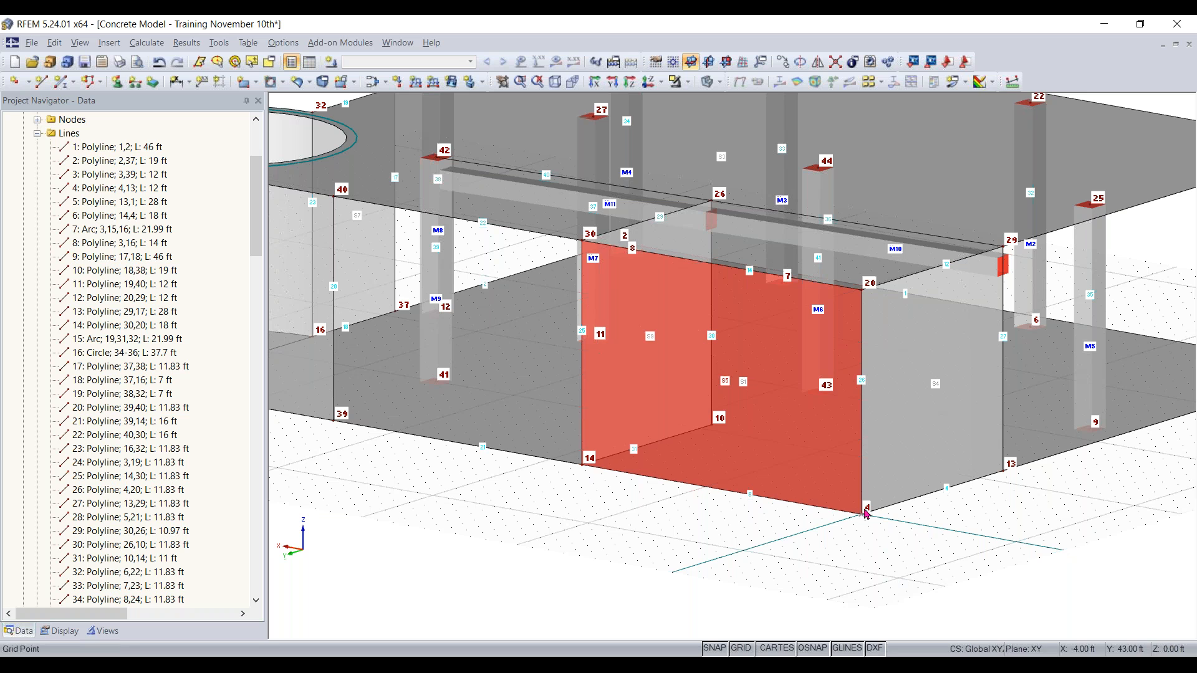
click(516, 254)
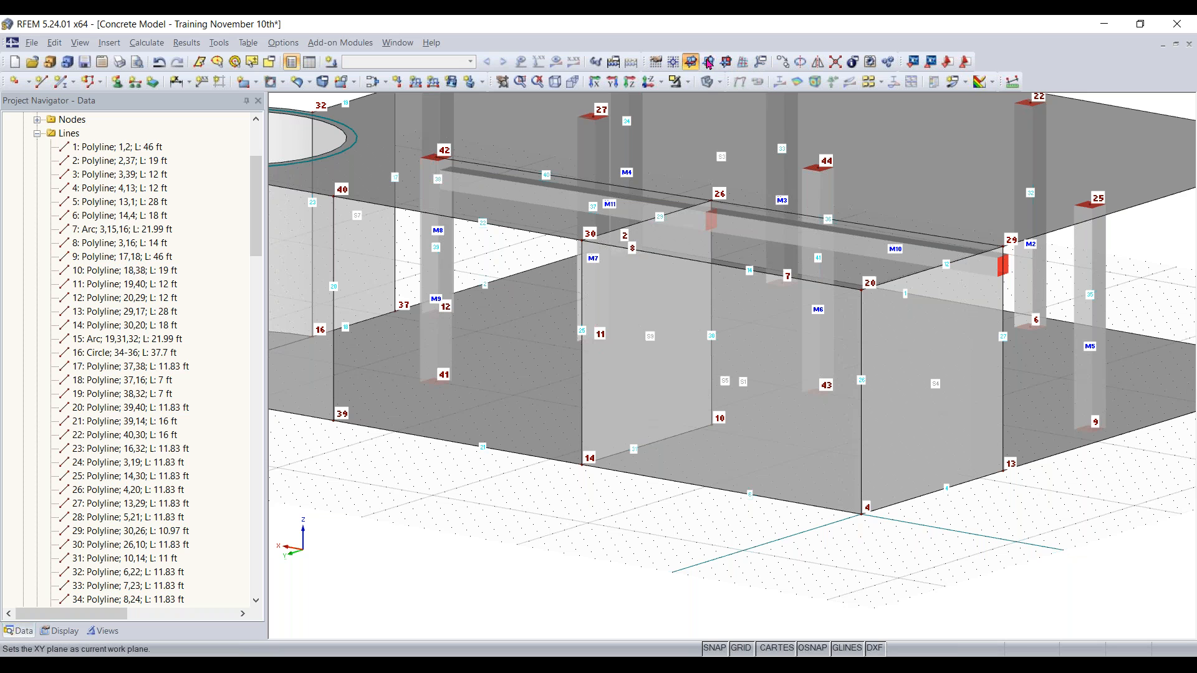
click(726, 61)
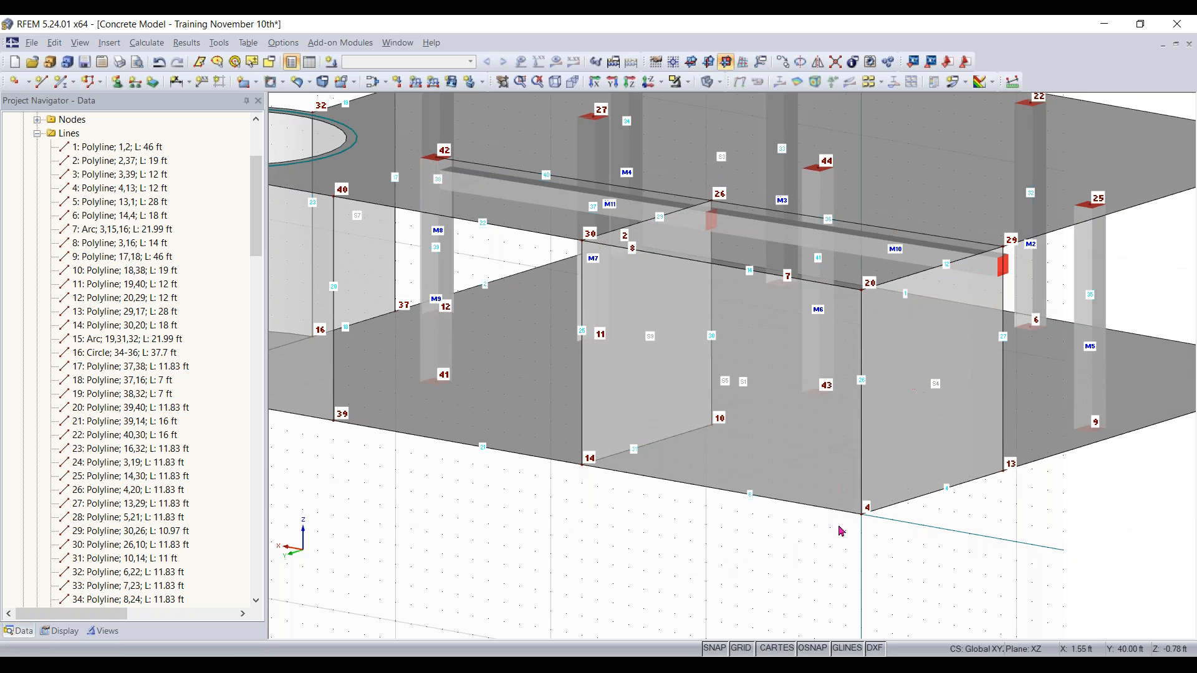
Step: Cut a rectangular opening in the wall between nodes 4 and 14 from X 14, Z 8 ft to X 5, Z 3 ft, and restore the XY work plane
click(283, 84)
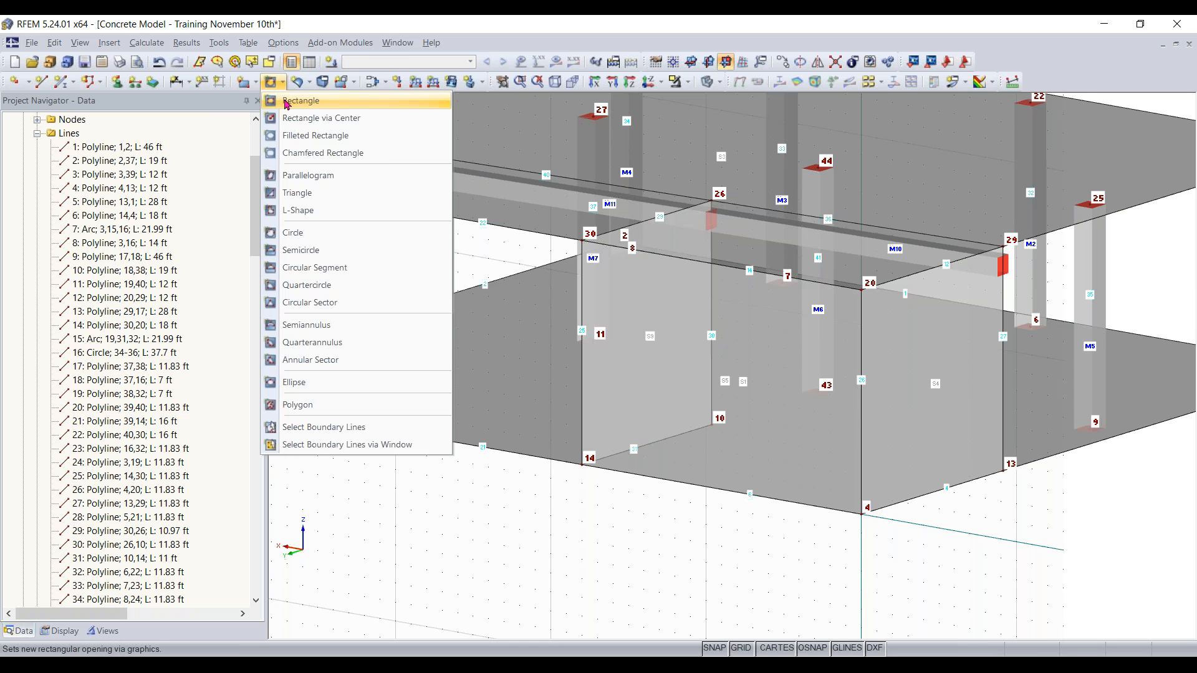
click(286, 101)
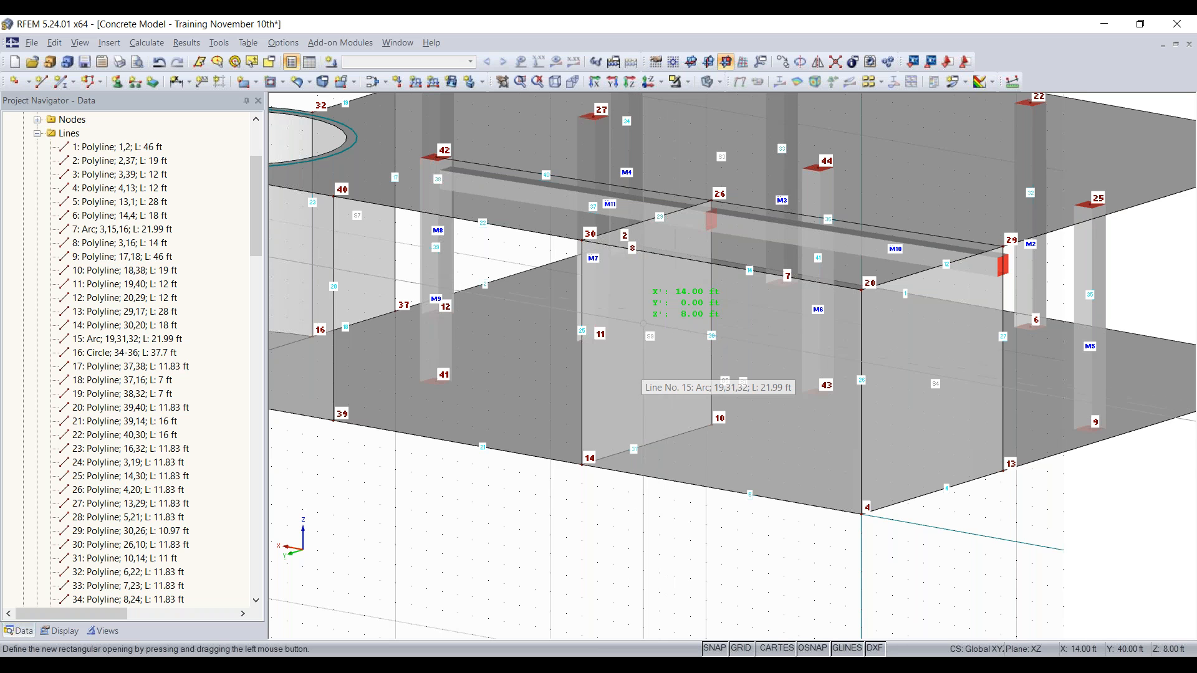
scroll(643, 323, up, 2)
click(643, 323)
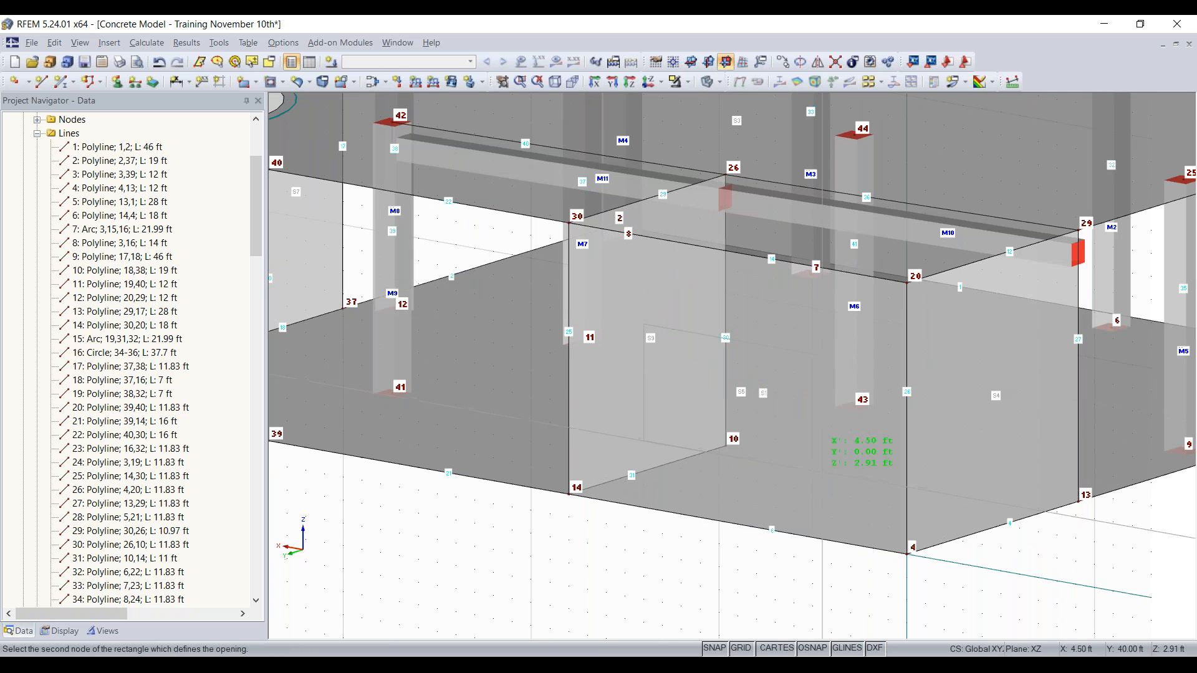
click(817, 469)
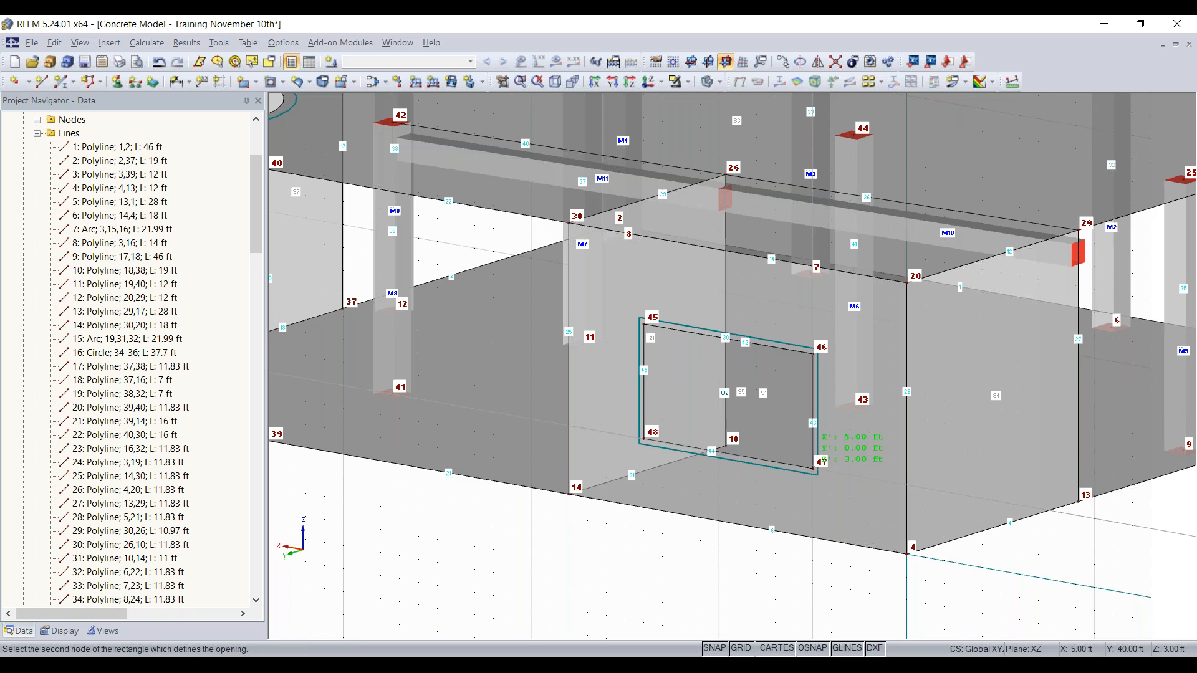
key(Escape)
ctrl+middle_drag(673, 586, 561, 502)
click(692, 62)
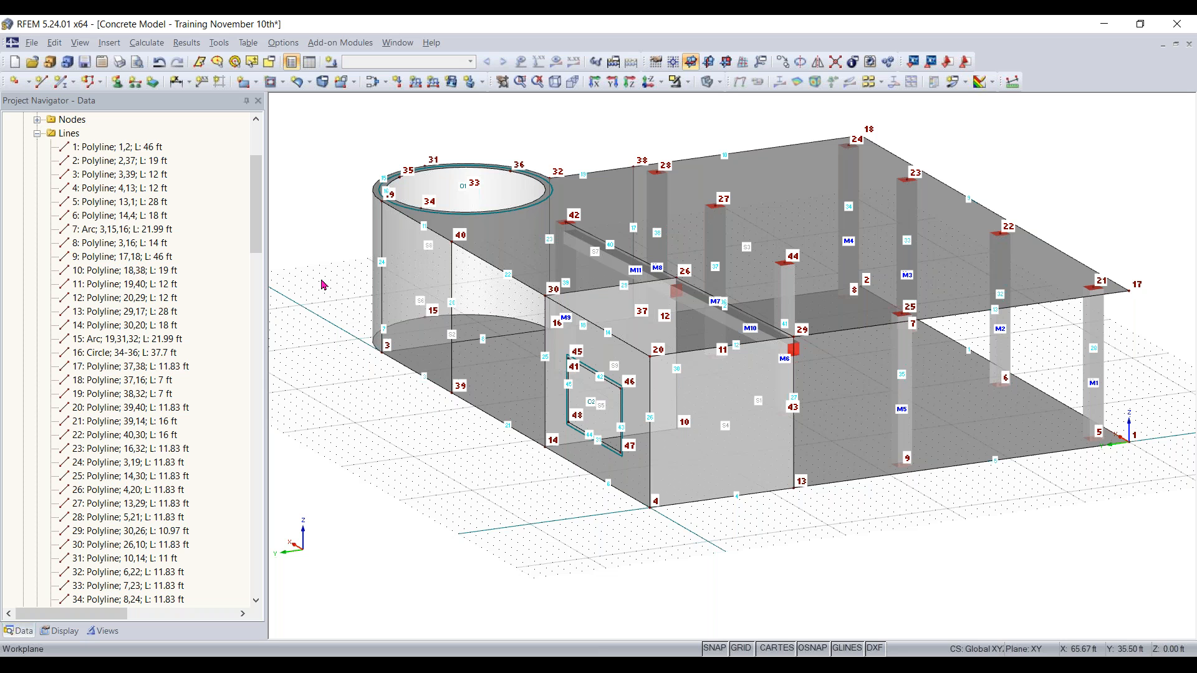
Step: Assign a line support in global axes to the lower slab's edge lines 4 and 5, fixed only in uZ with uX and uY released
ctrl+middle_drag(873, 540, 536, 537)
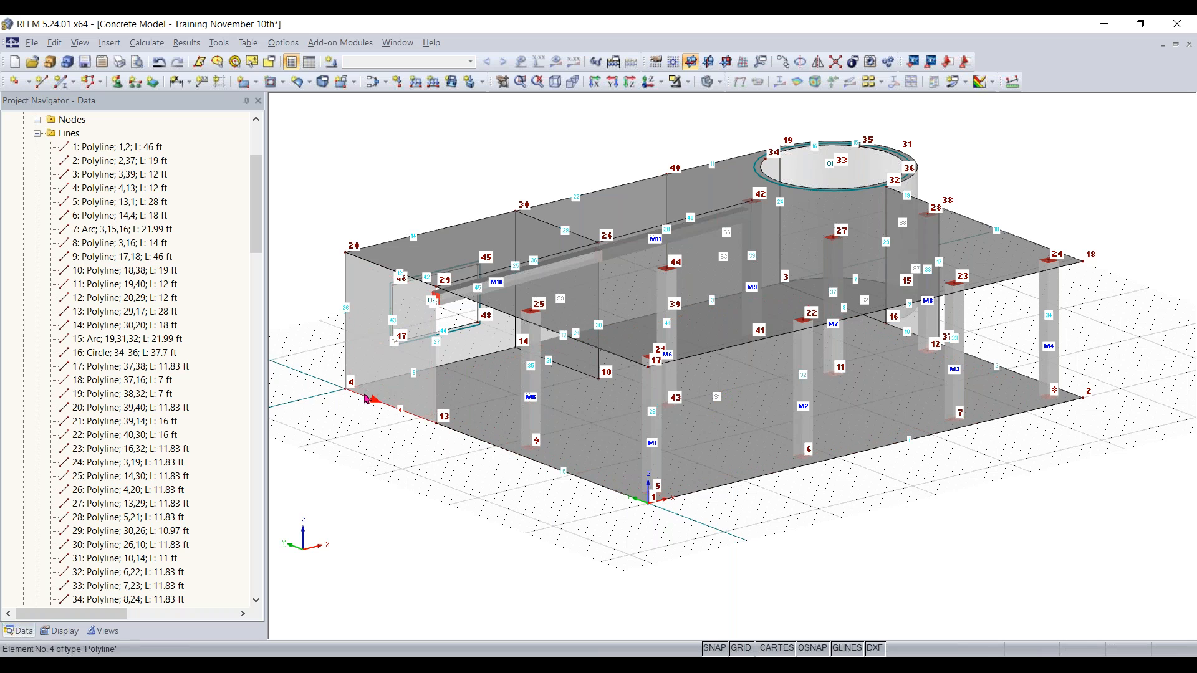
ctrl+middle_drag(720, 506, 604, 491)
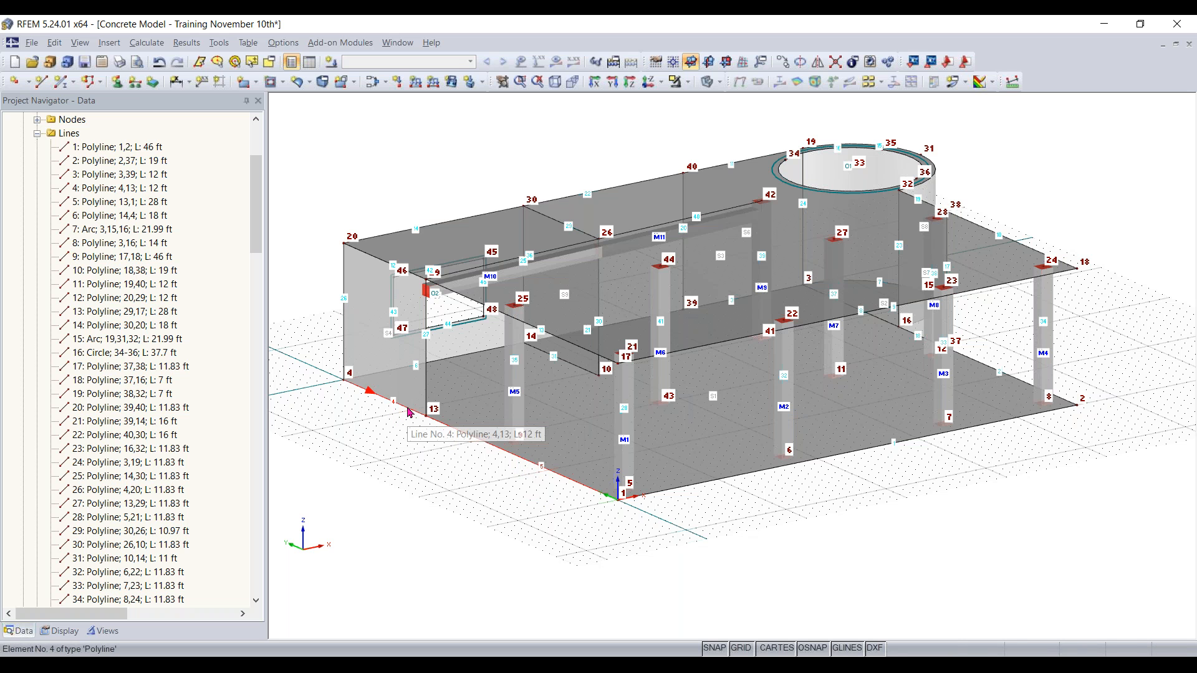
middle_drag(428, 469, 464, 488)
scroll(470, 488, up, 3)
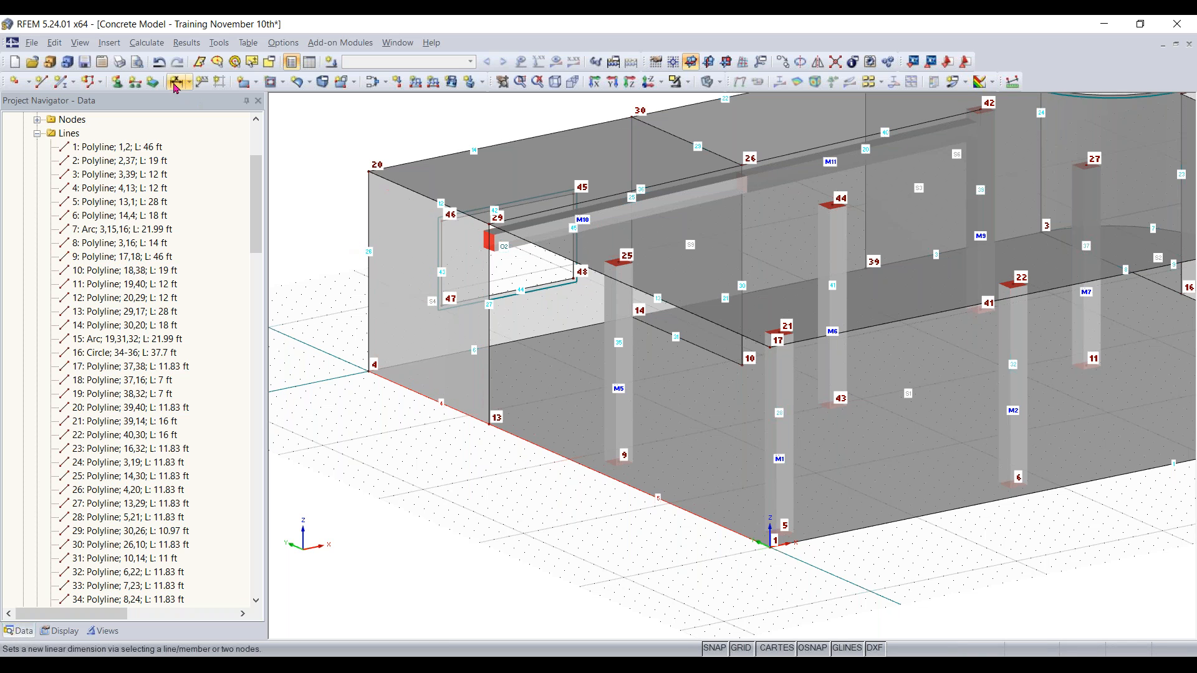
click(136, 83)
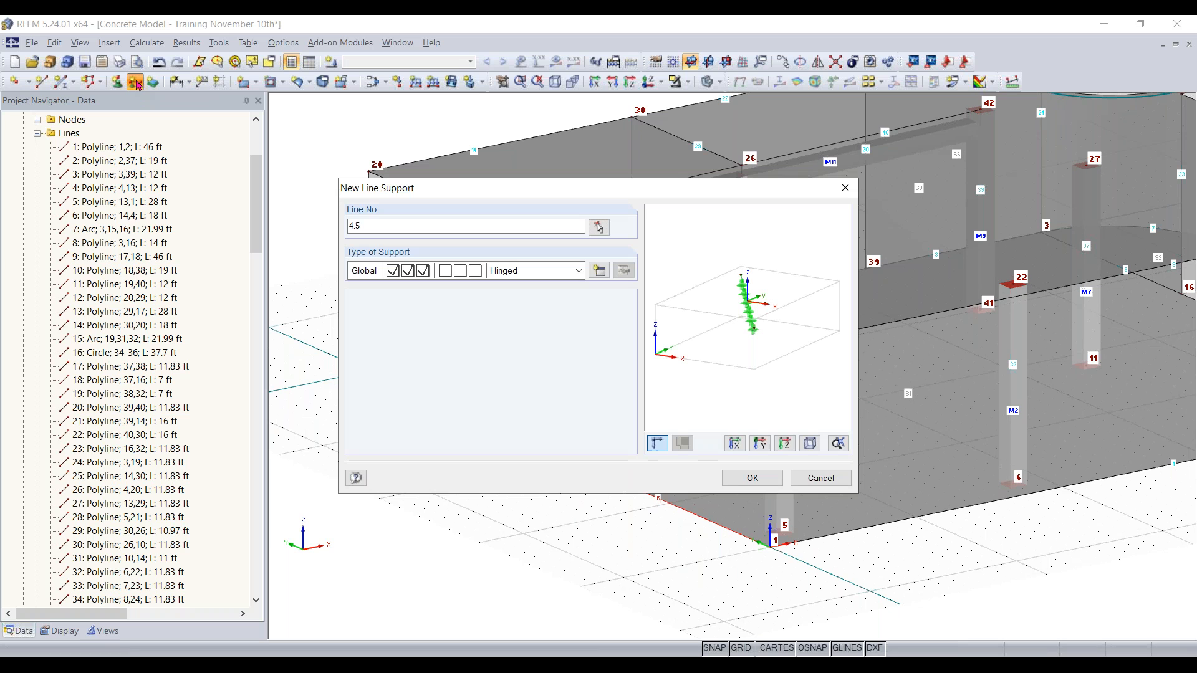
click(598, 272)
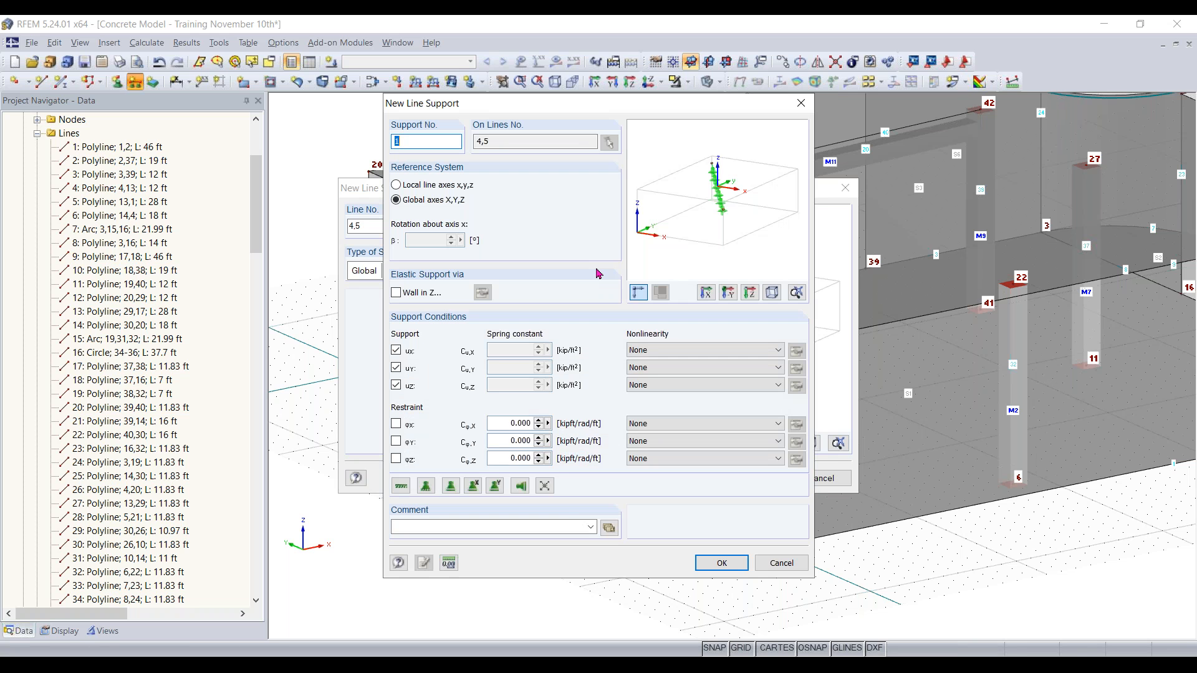
click(396, 368)
click(397, 351)
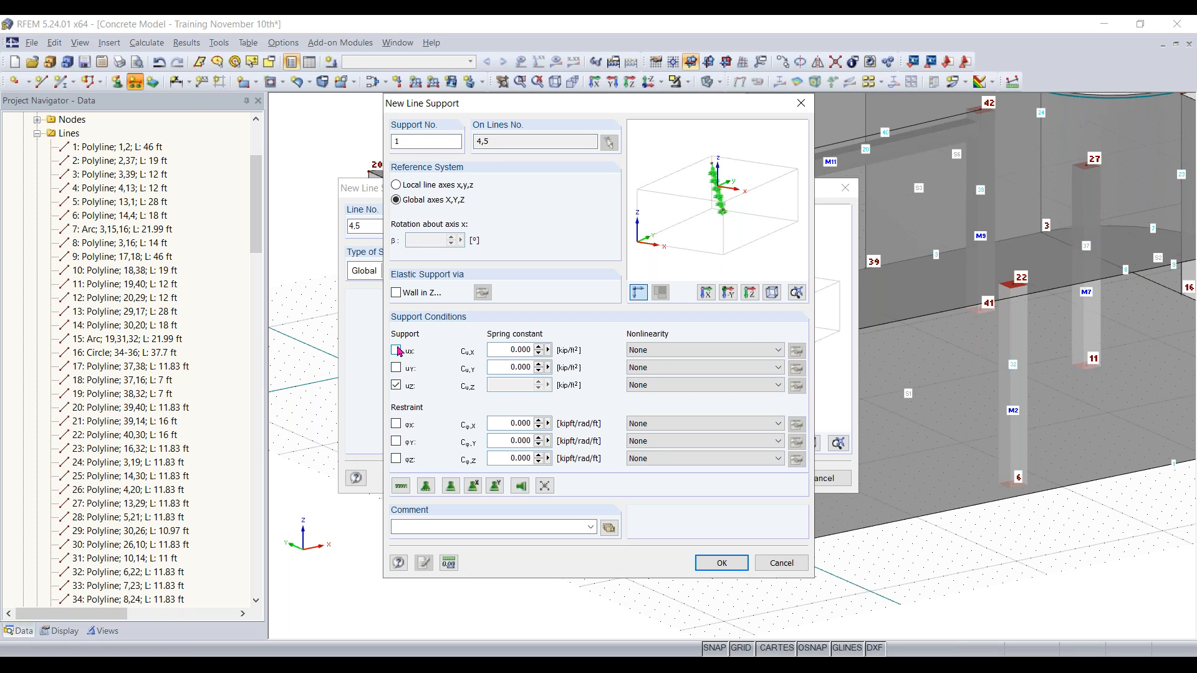
click(718, 566)
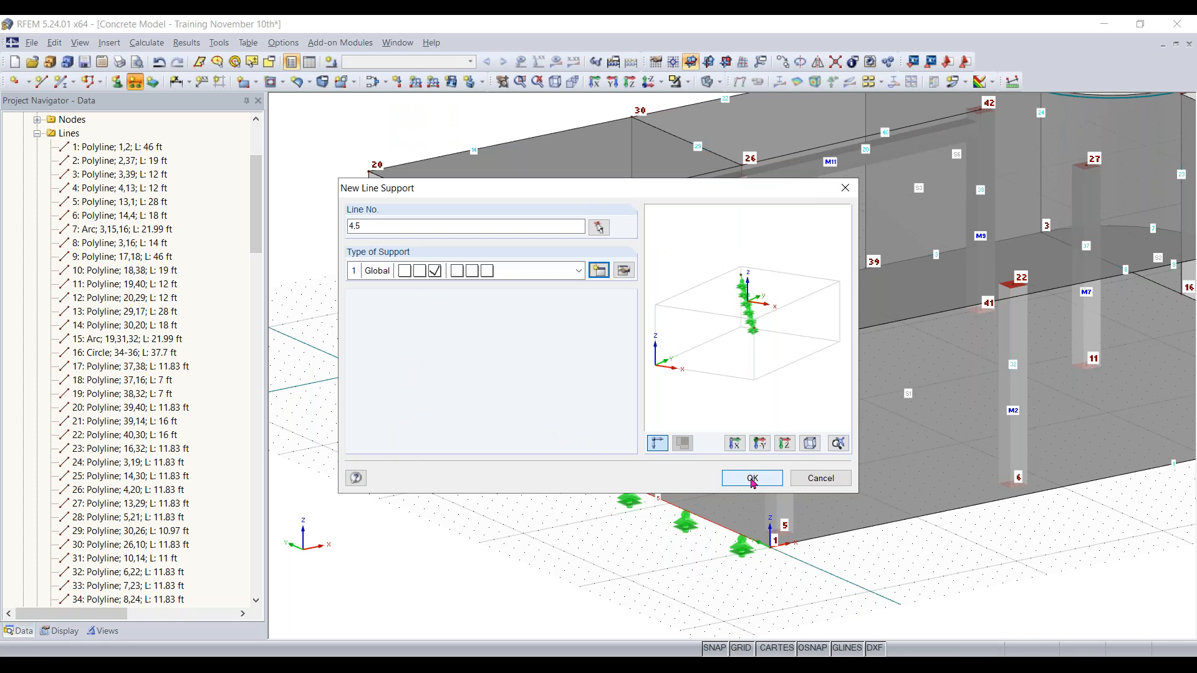
click(752, 479)
click(590, 480)
click(315, 354)
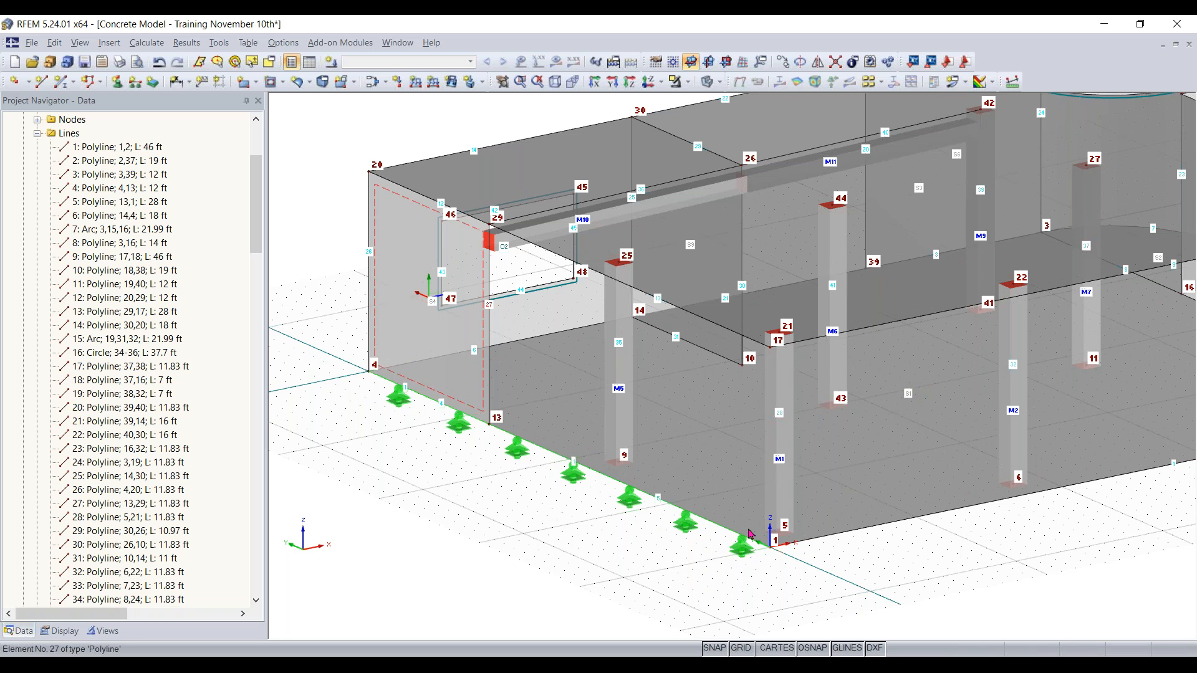
Step: Enable a new surface support for both ground-level surfaces, the main slab and the curved segment beneath the circular wall
middle_drag(928, 569, 727, 537)
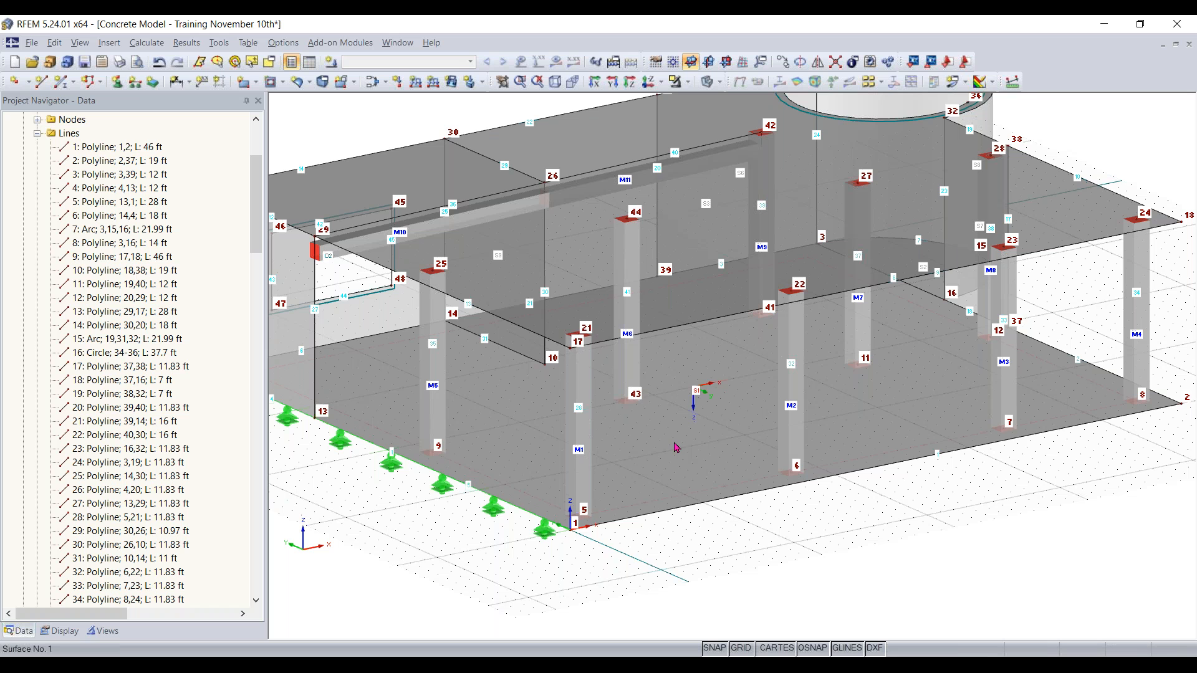
middle_drag(660, 561, 752, 551)
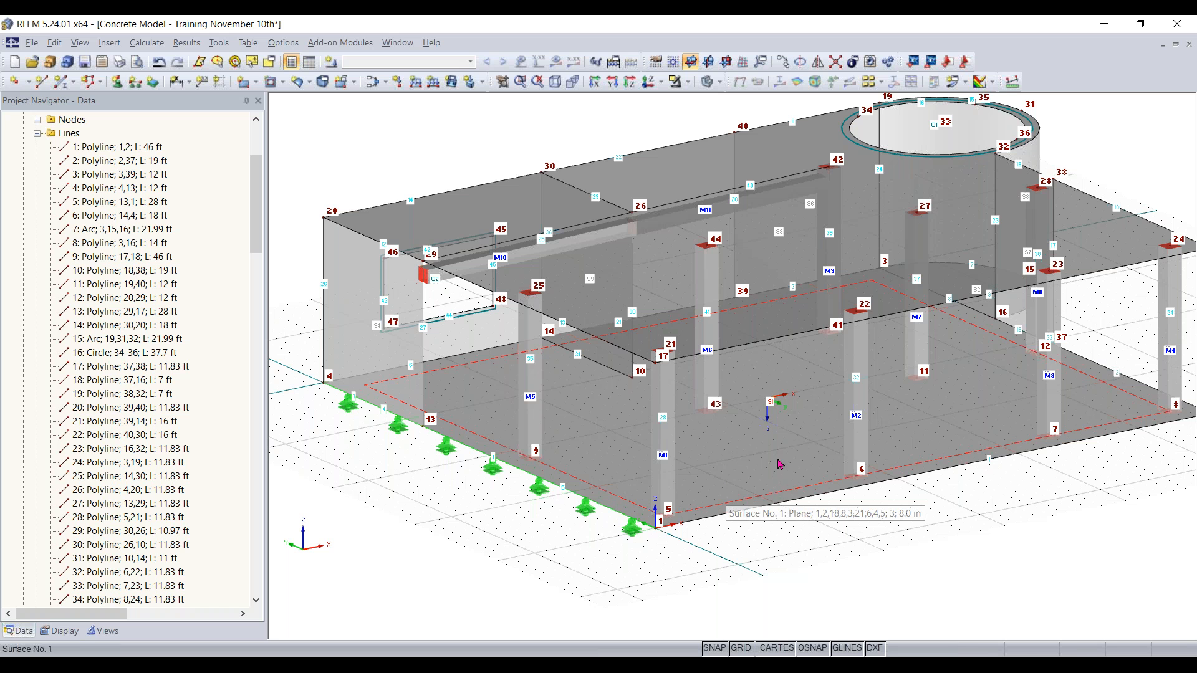
ctrl+middle_drag(1026, 576, 1009, 556)
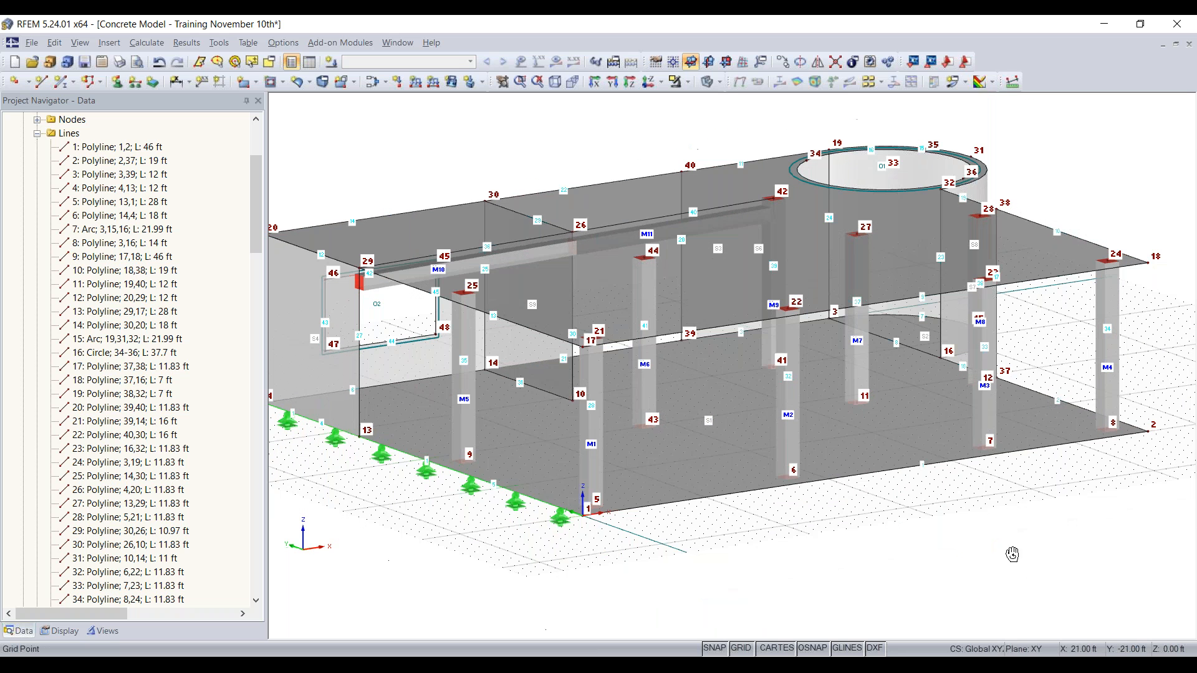
click(908, 403)
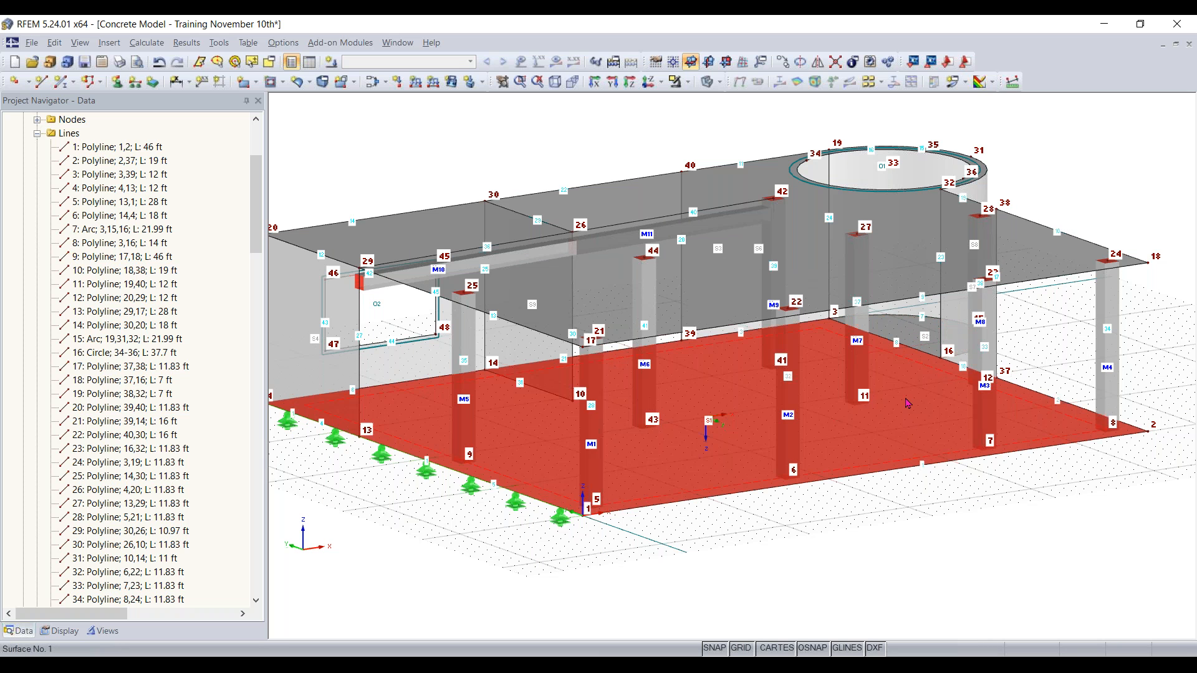
ctrl+click(897, 325)
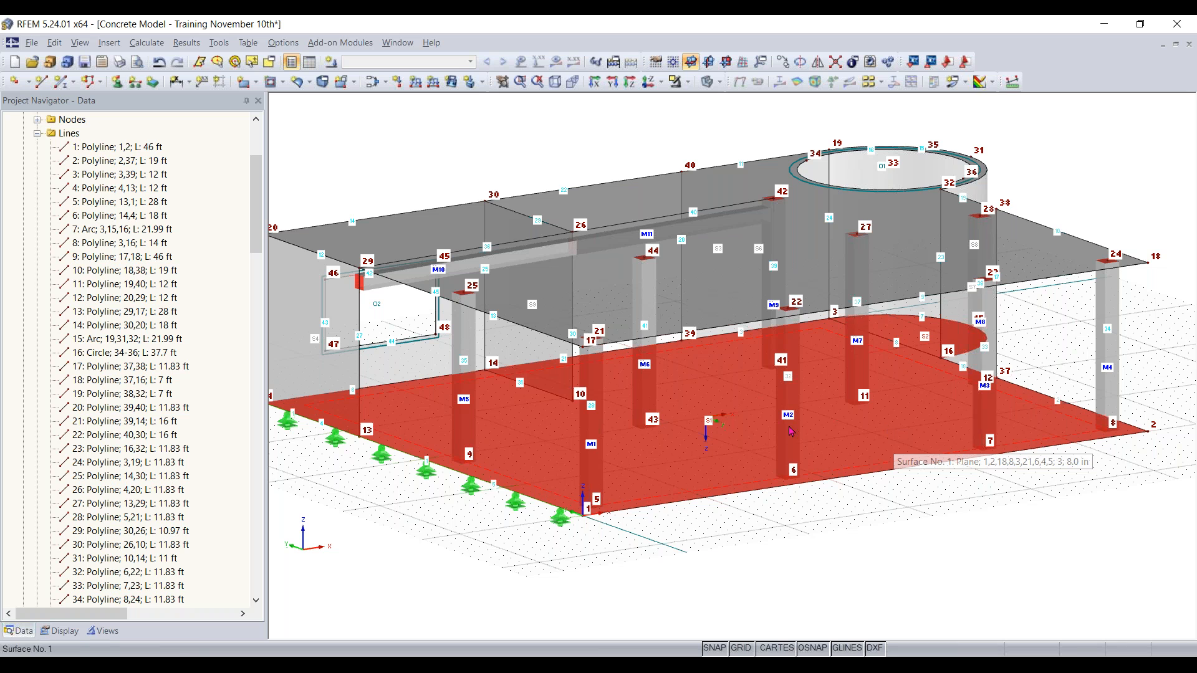
right_click(737, 451)
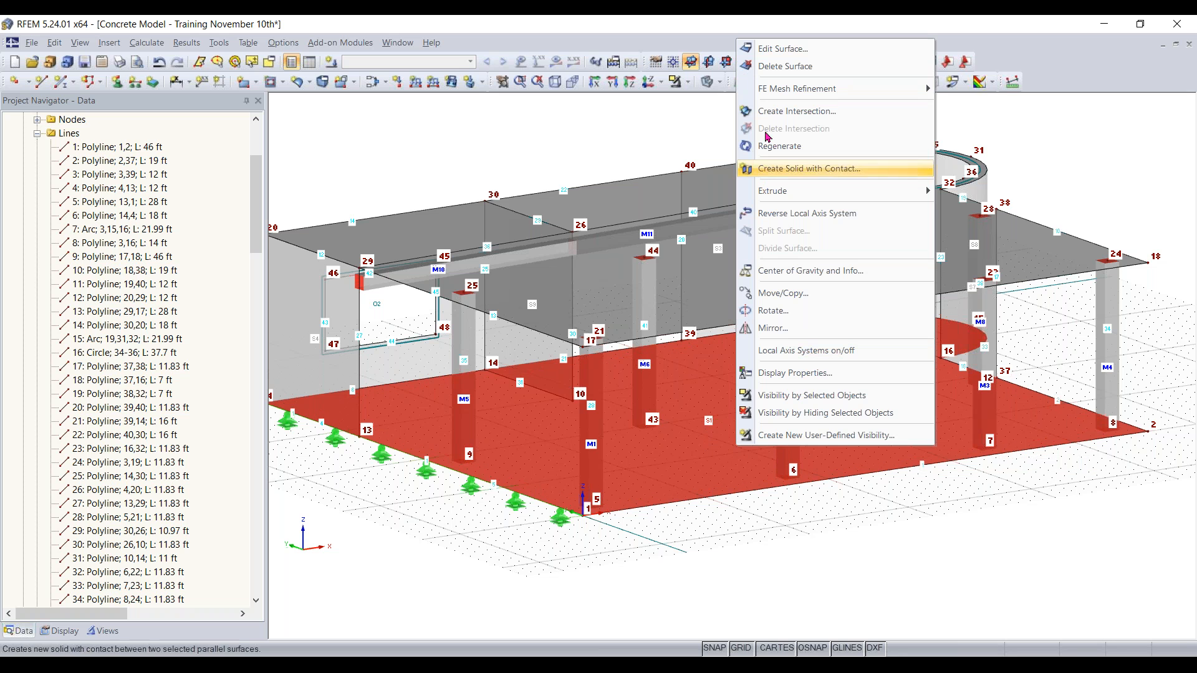
click(779, 53)
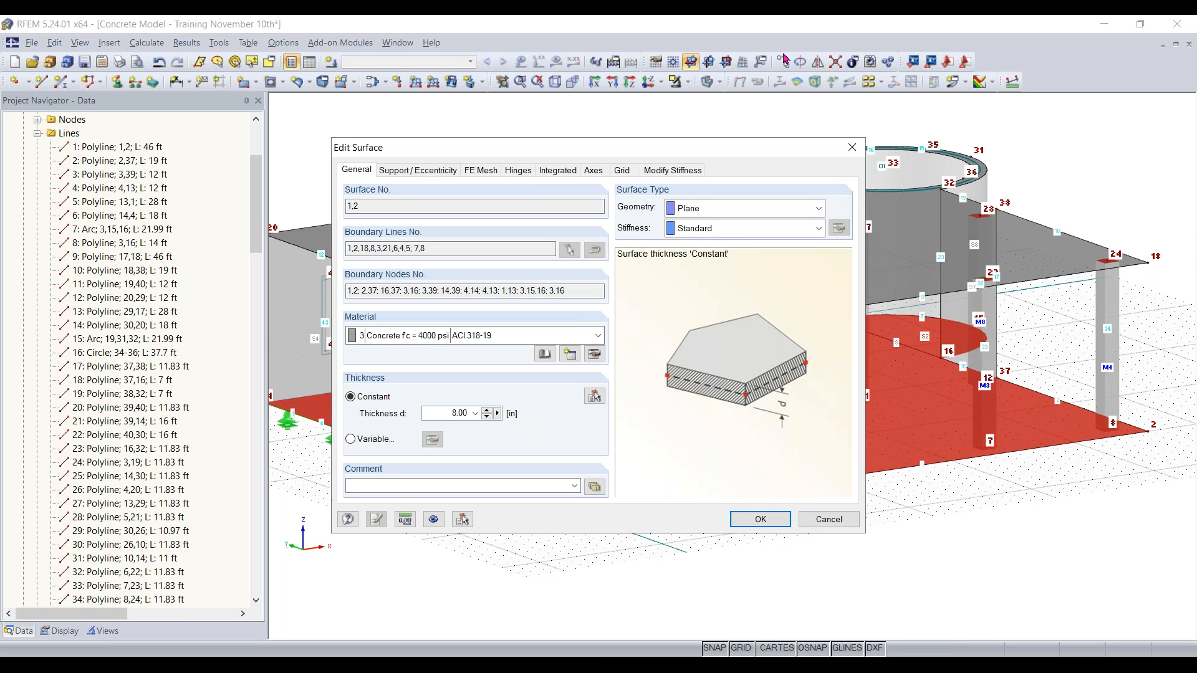
click(430, 172)
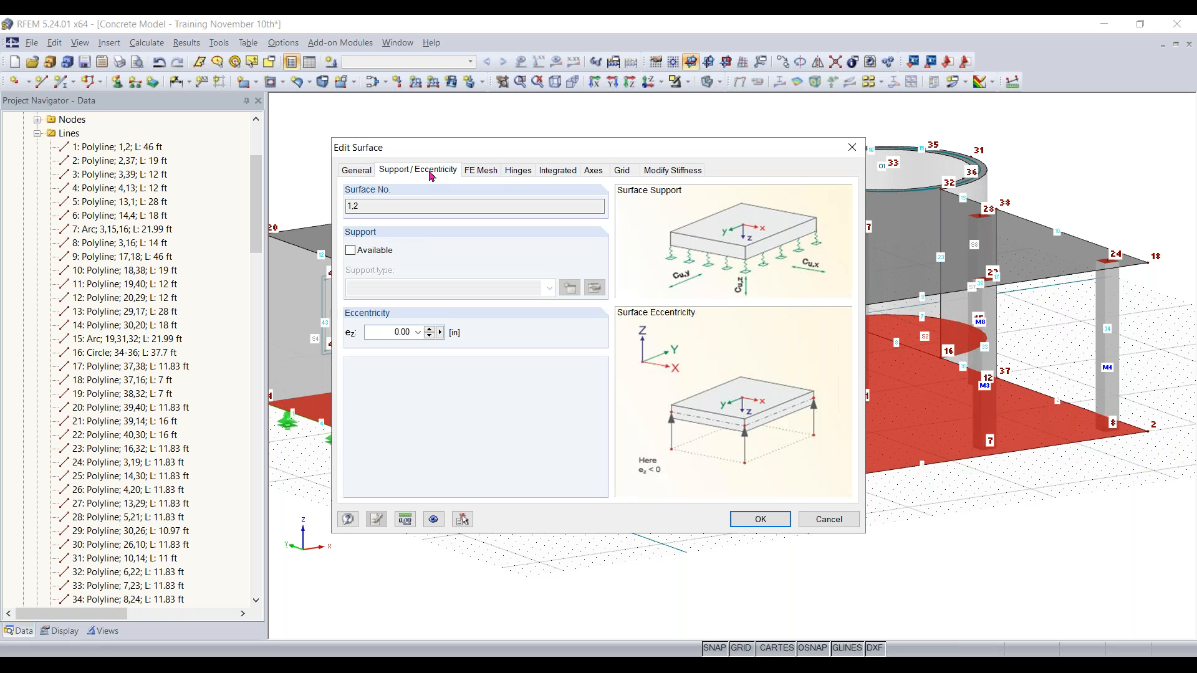
click(351, 253)
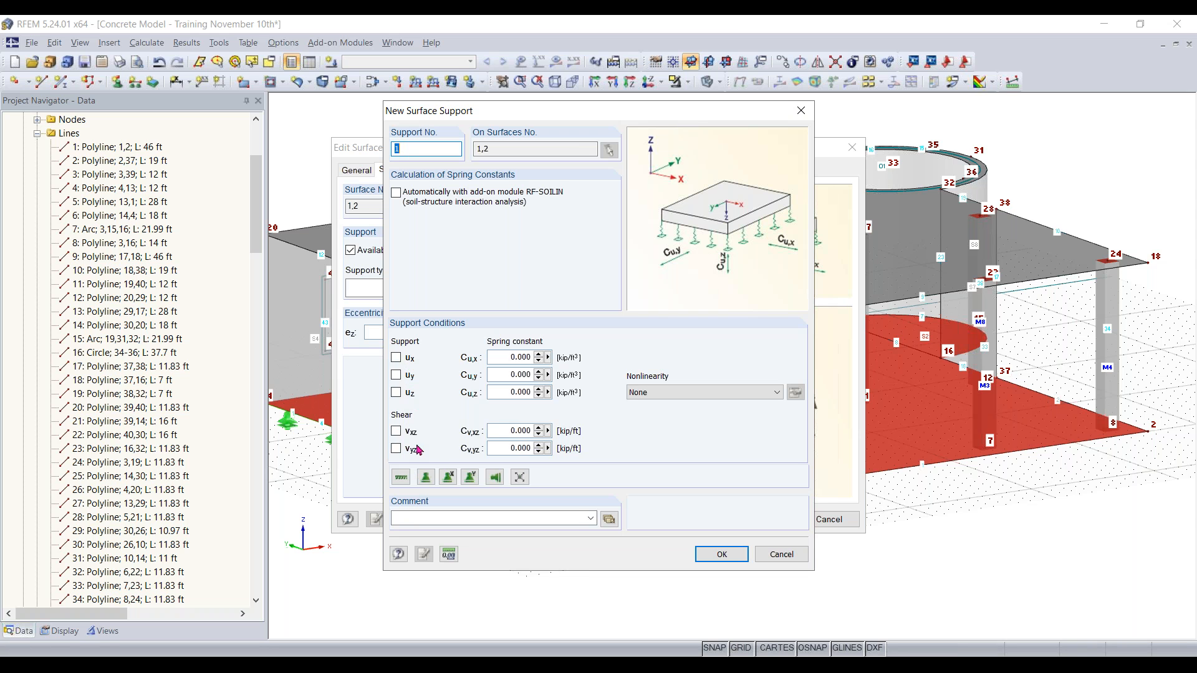
Step: Set the spring constants Cu,x and Cu,y to 64 and Cu,z to 640 kip/ft³, with failure if negative contact stress in z
double_click(501, 355)
text(64)
double_click(521, 374)
text(64)
double_click(524, 391)
text(640)
click(721, 393)
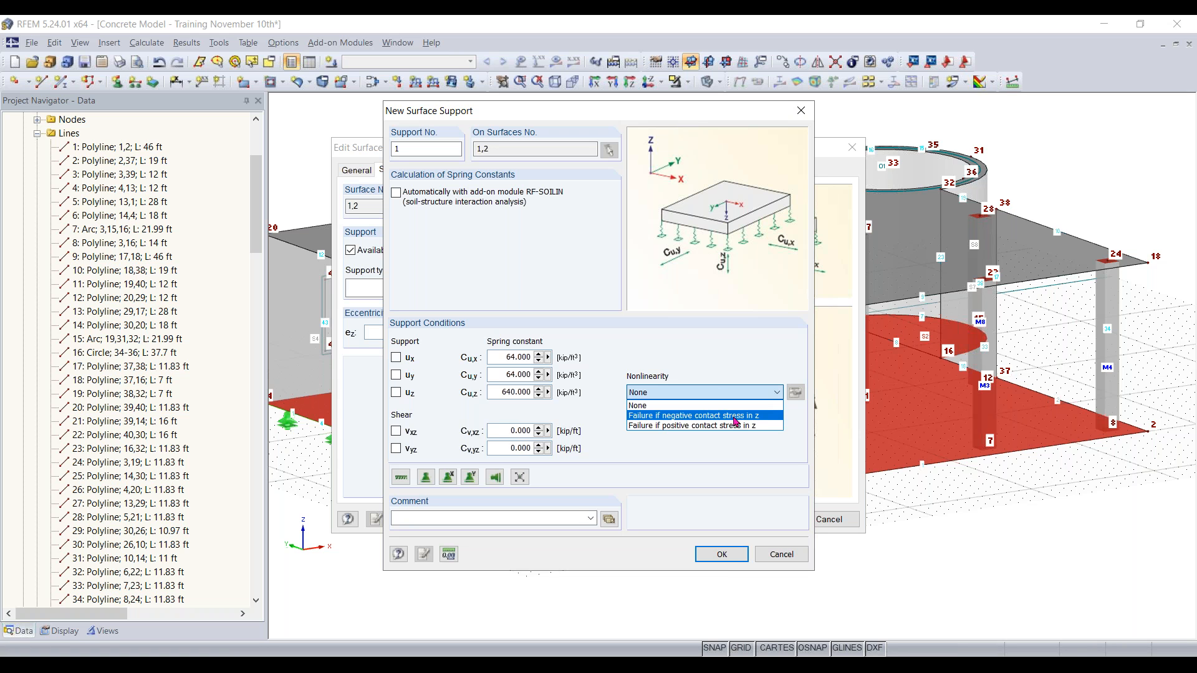
click(767, 415)
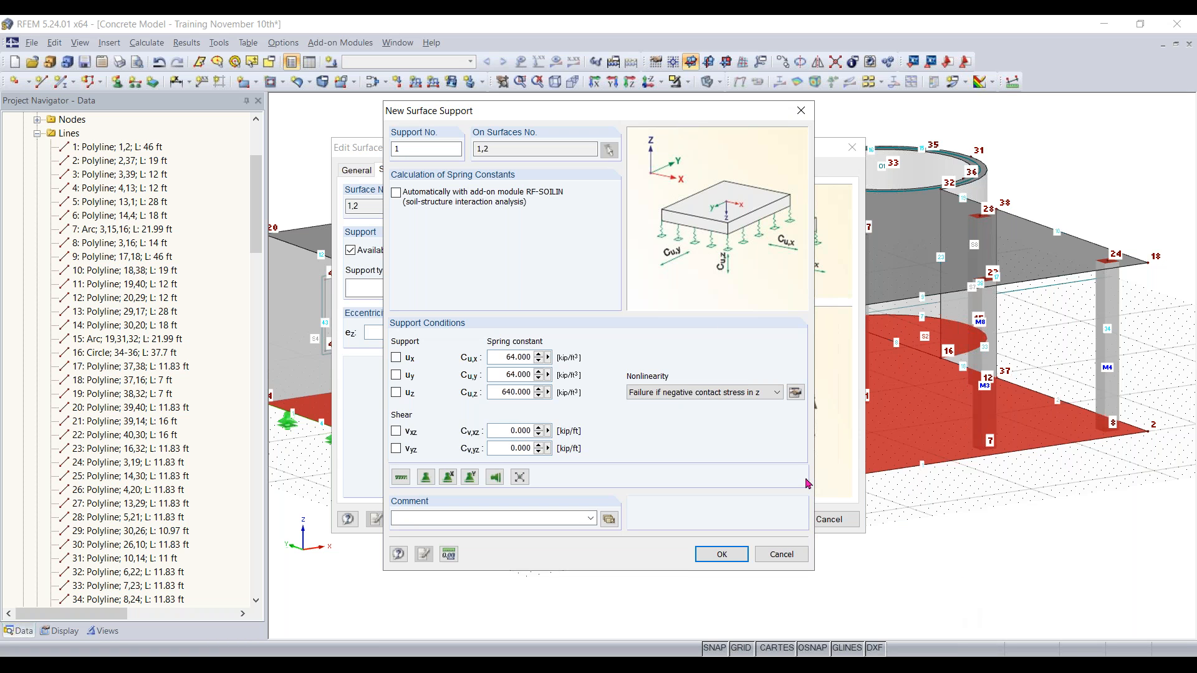
Step: Set the shear spring constant Cv,xz to 32 kip/ft, enter Cv,yz as well, and apply the surface support to both surfaces
double_click(503, 431)
text(32)
double_click(504, 449)
text(3)
click(718, 552)
click(761, 519)
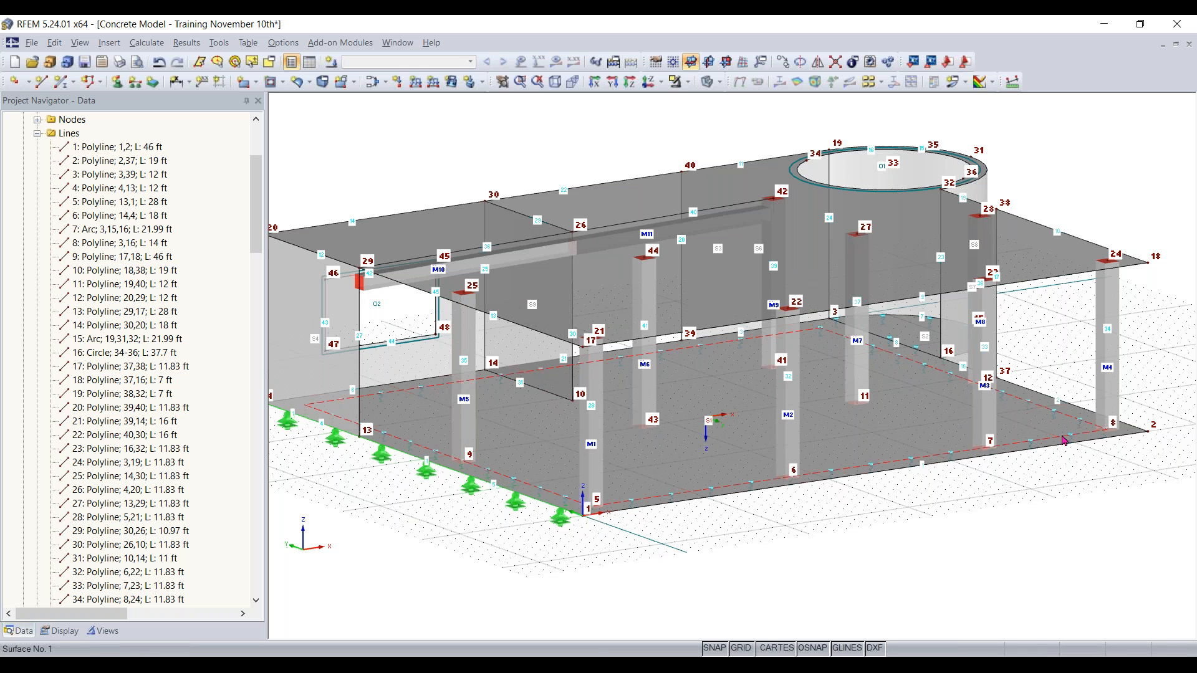
scroll(642, 532, up, 2)
scroll(640, 532, up, 2)
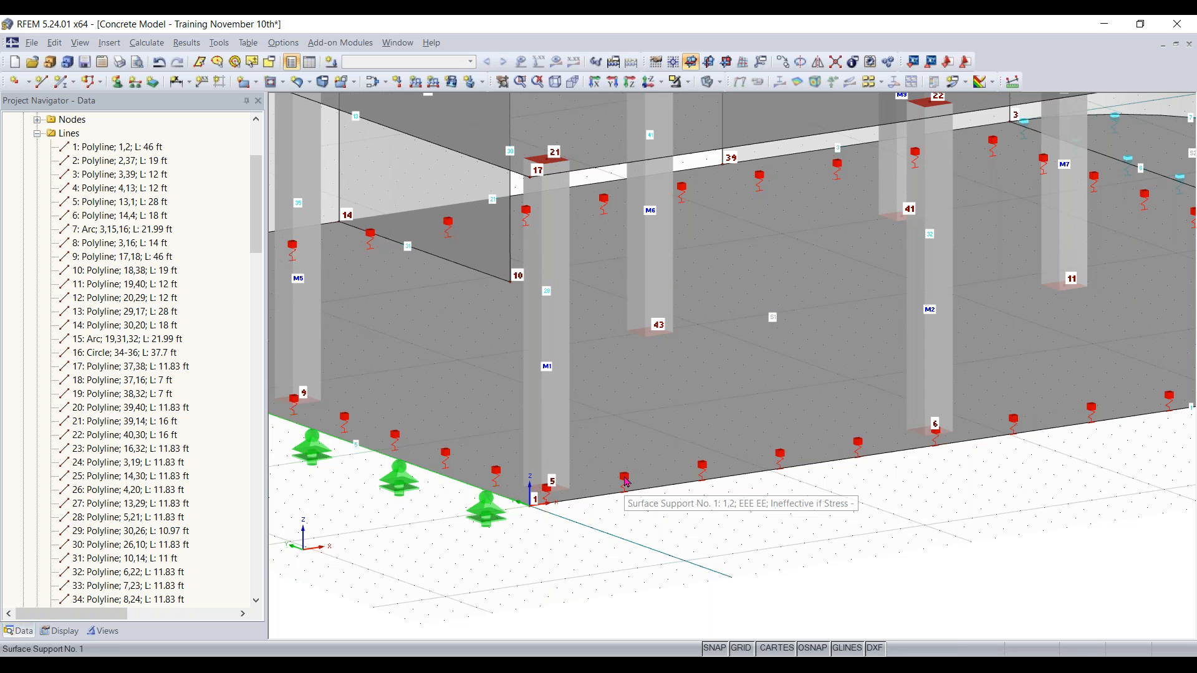
Step: Select all walls and columns between the two slabs together in a side view of the model
scroll(626, 481, down, 5)
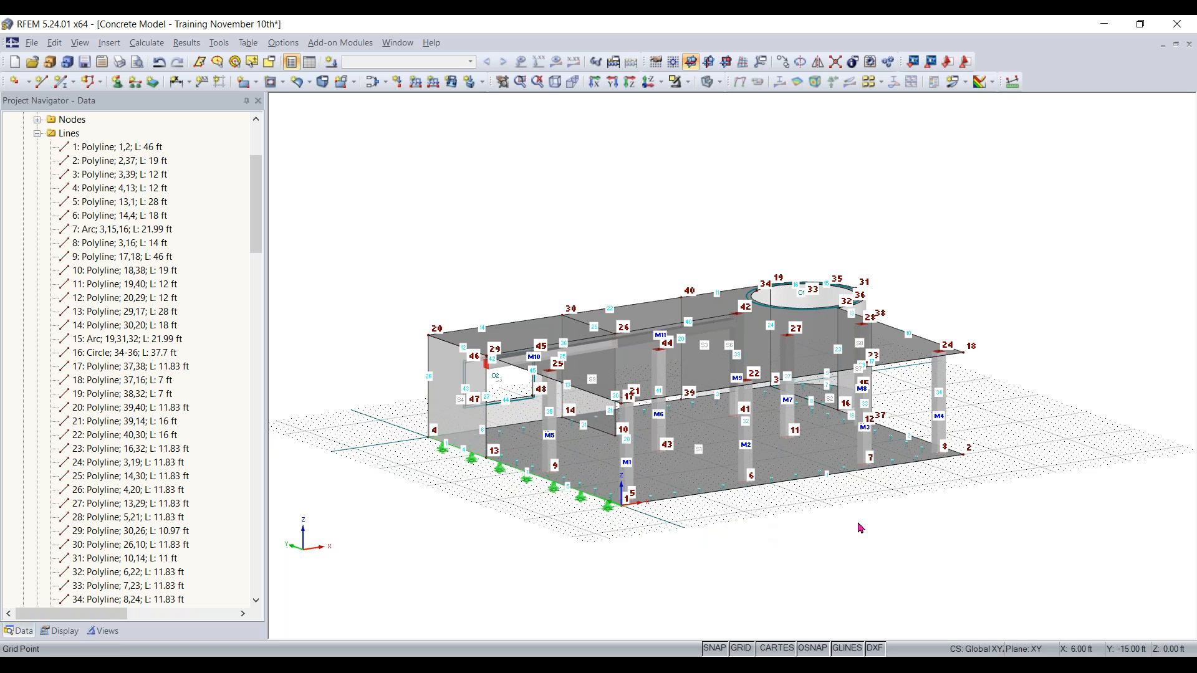
ctrl+middle_drag(629, 575, 926, 502)
right_click(928, 502)
click(966, 384)
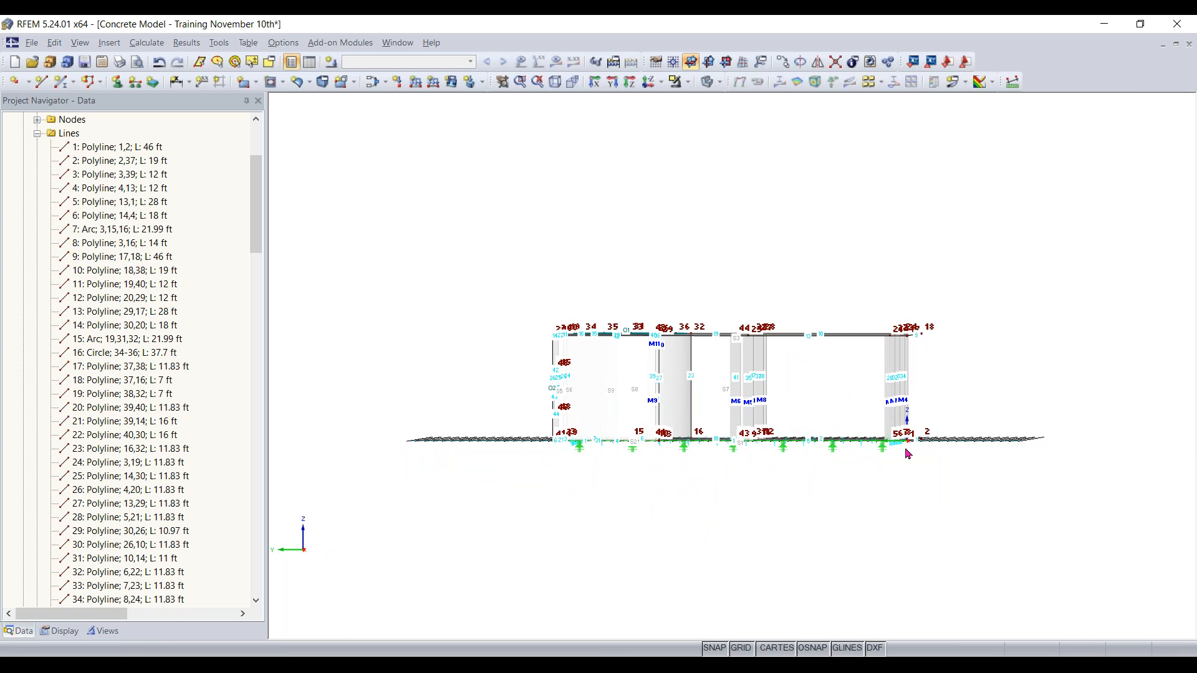
drag(809, 395, 497, 421)
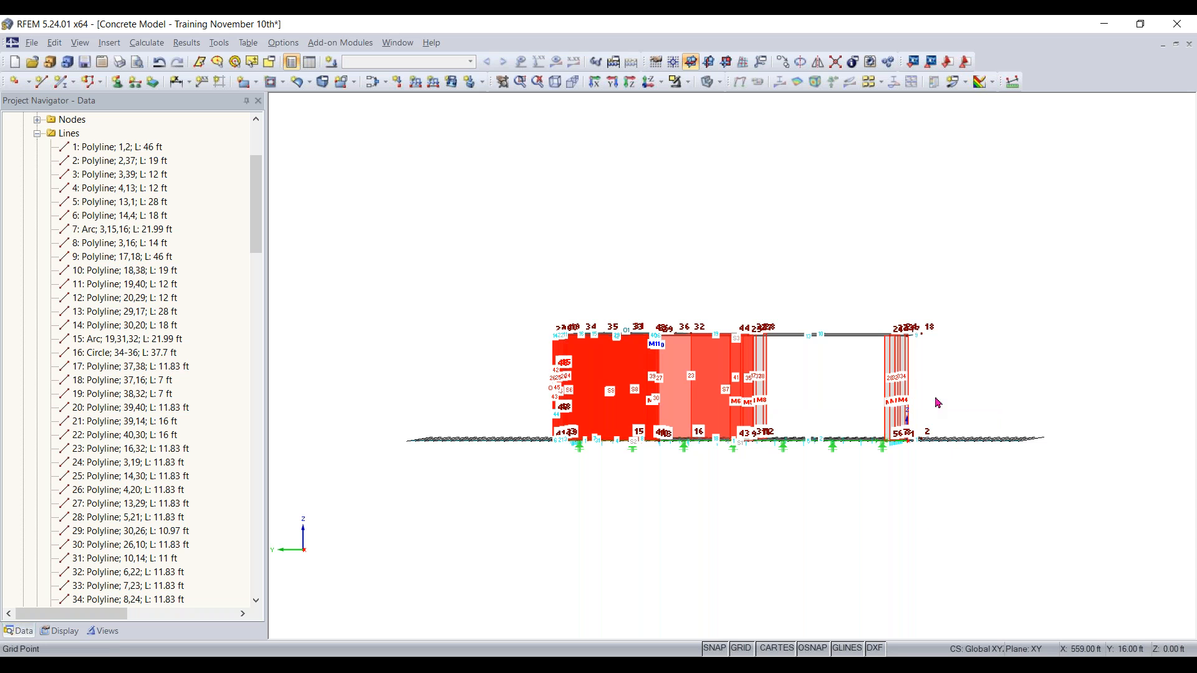
ctrl+middle_drag(952, 382, 861, 424)
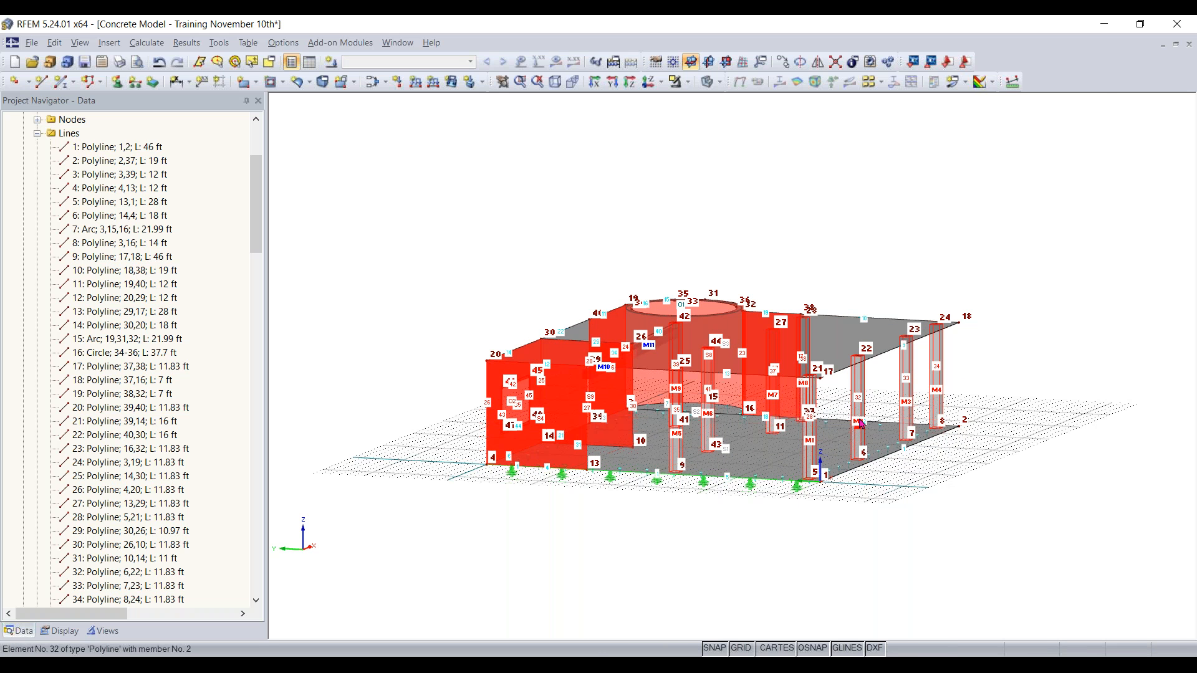
Step: Modify the stiffness of column members 1-9 according to ACI 318-19 Table 6.6.3.1.1(a), with component type Columns
right_click(907, 372)
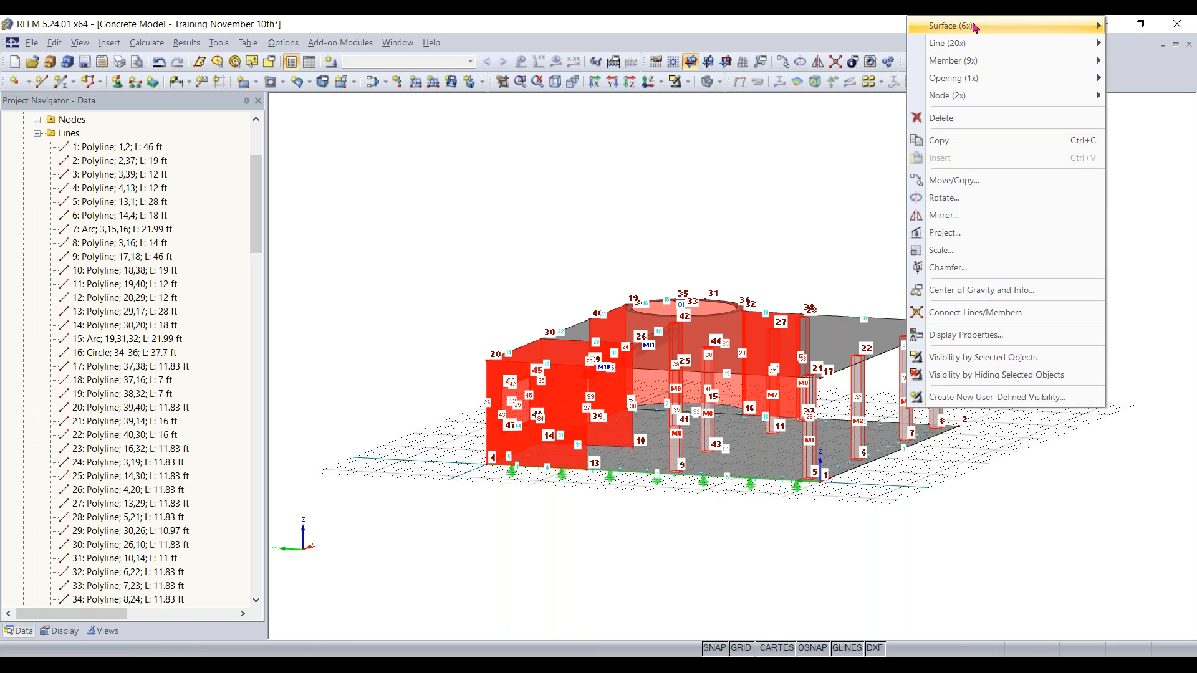
mouse_move(978, 43)
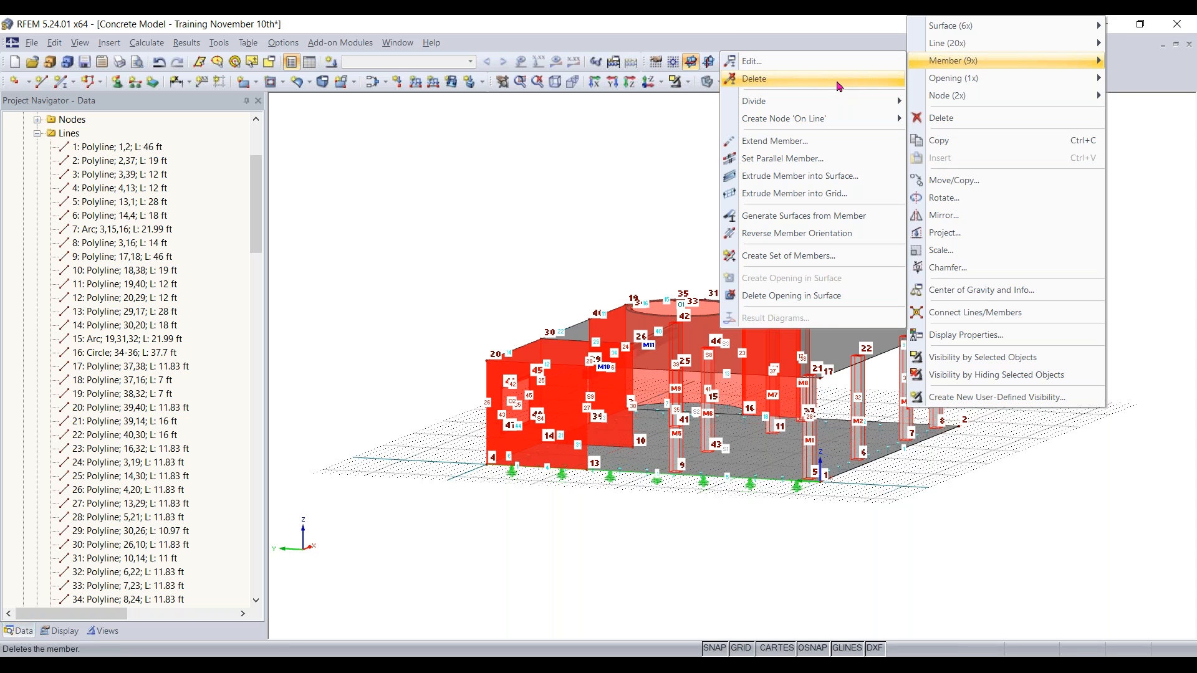
click(819, 67)
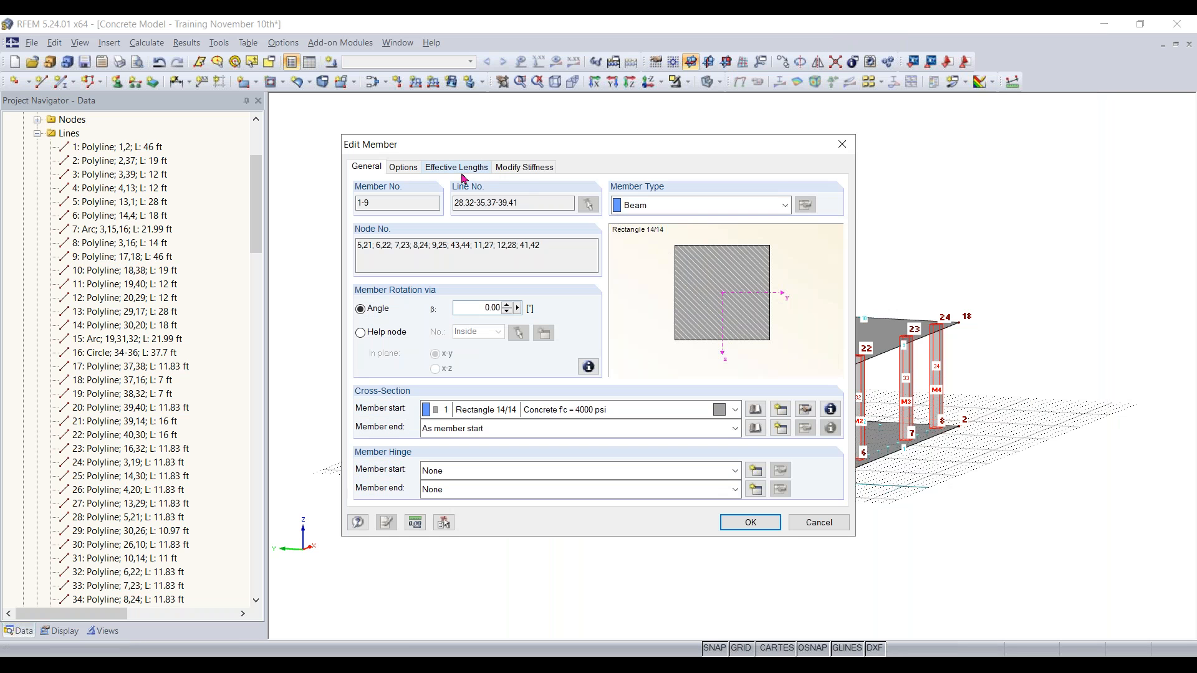
click(519, 169)
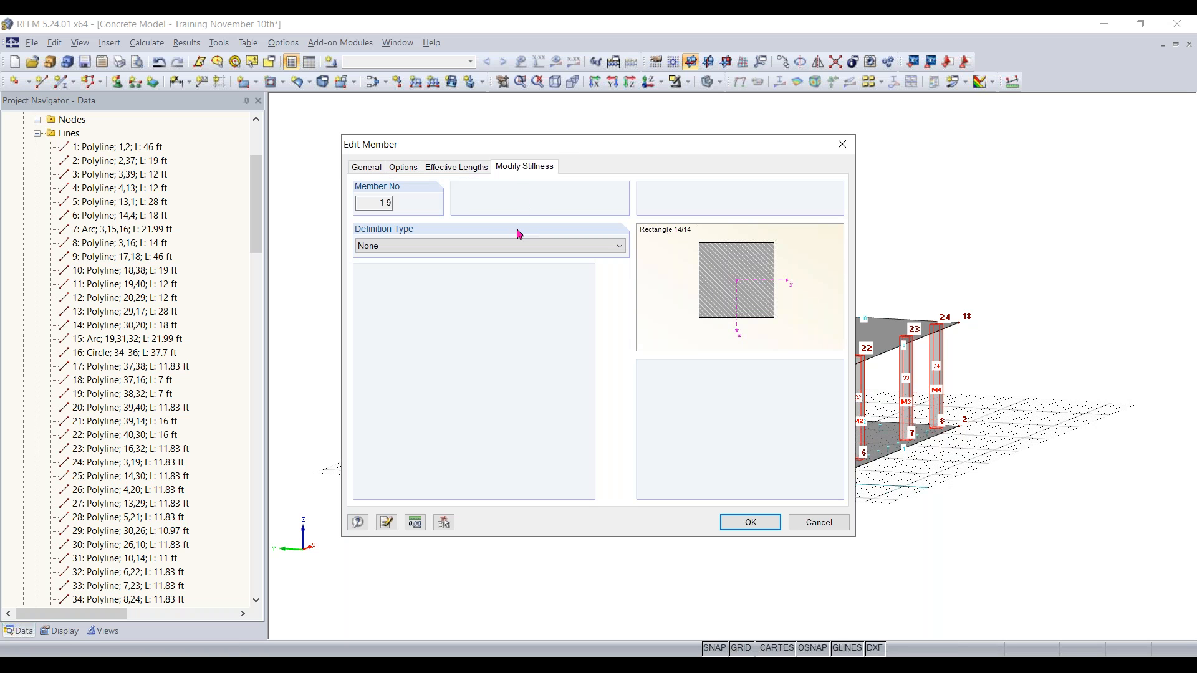
click(509, 247)
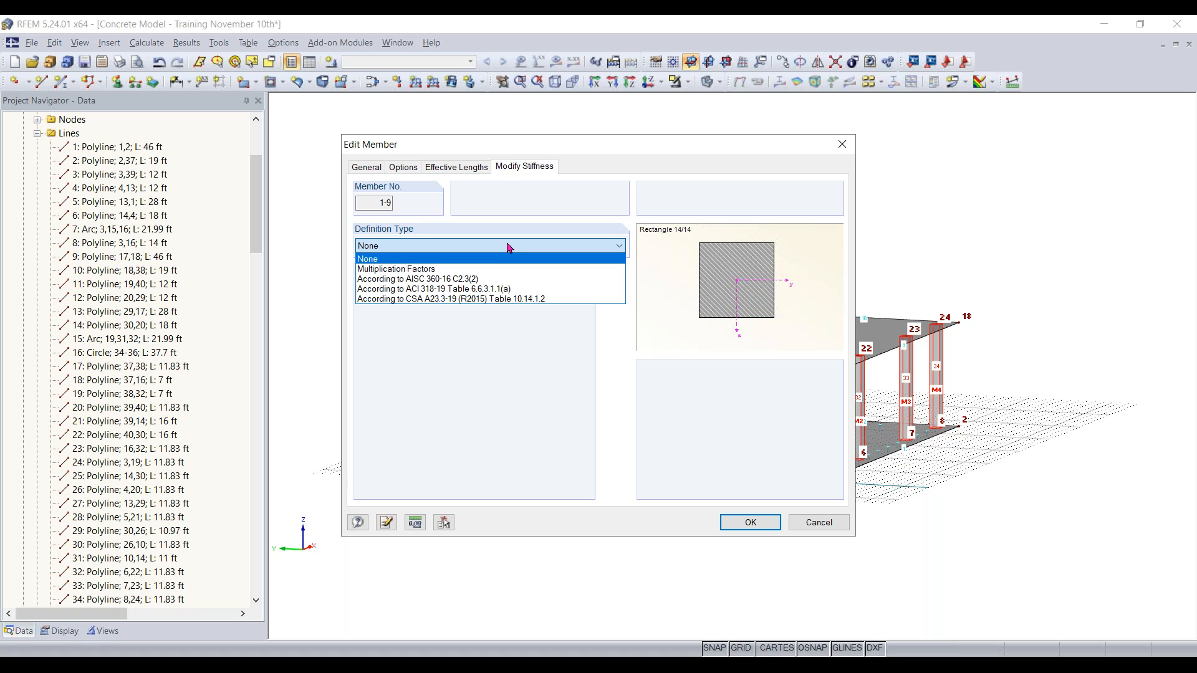
click(471, 291)
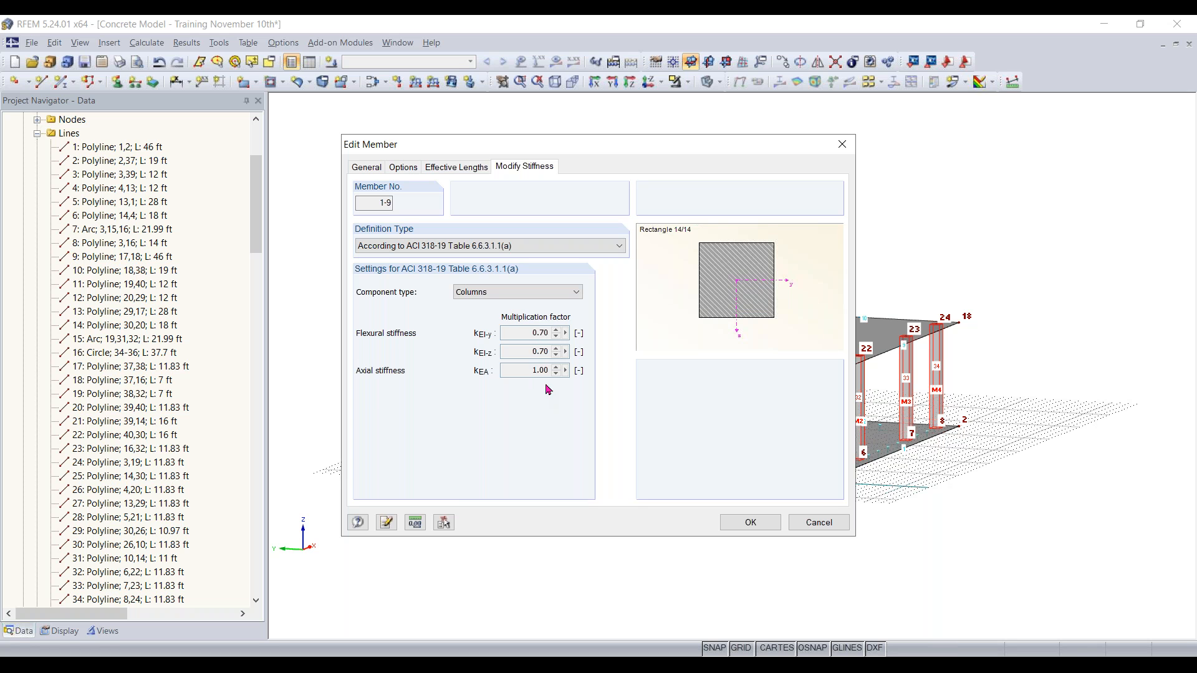
click(751, 522)
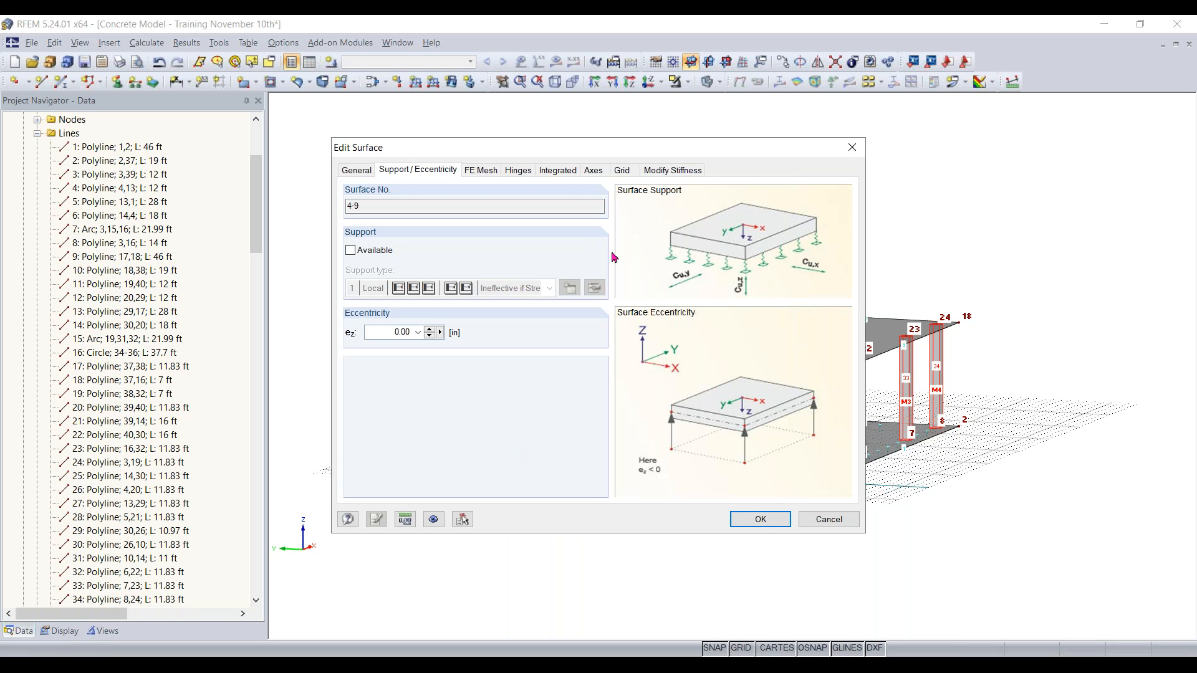
Step: Modify the stiffness of wall surfaces 4-9 according to ACI 318-19 Table 6.6.3.1.1(a), with component type Walls uncracked, and clear the selection
click(674, 174)
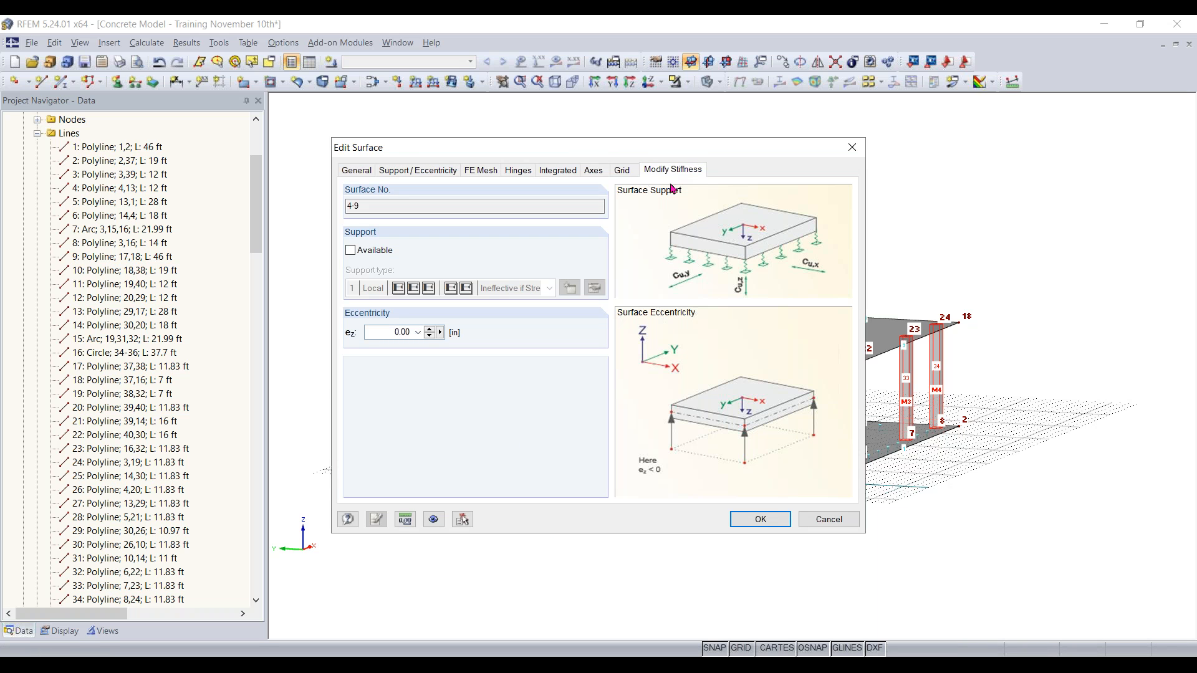
click(540, 249)
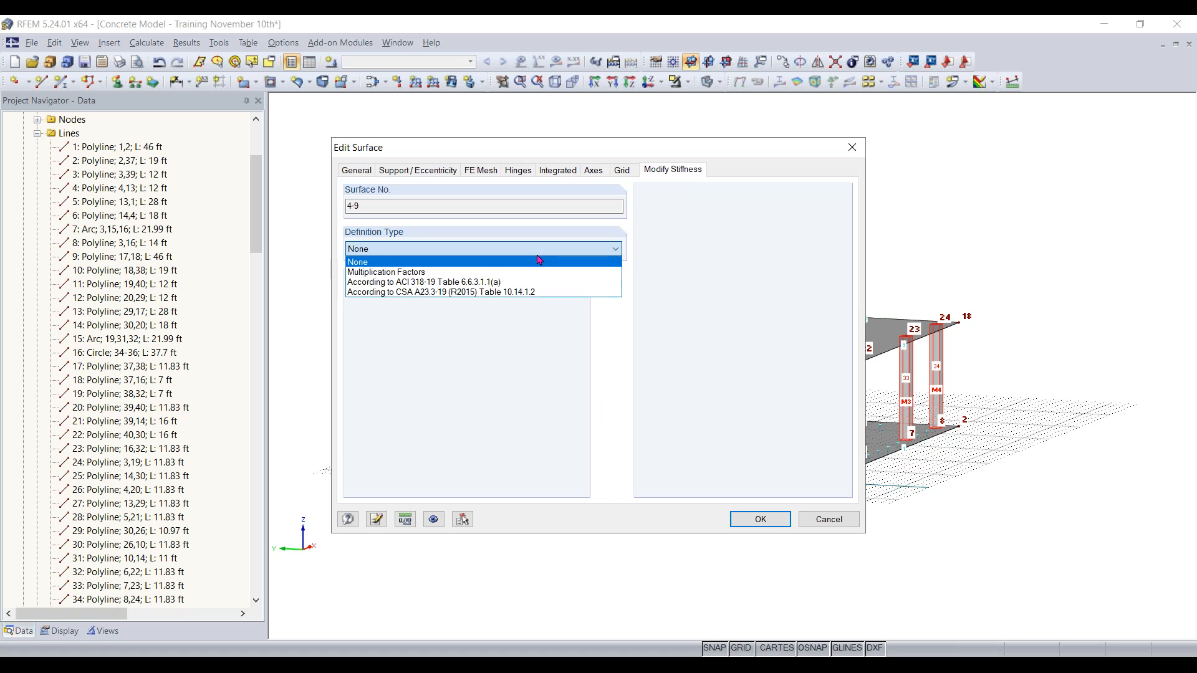
click(489, 282)
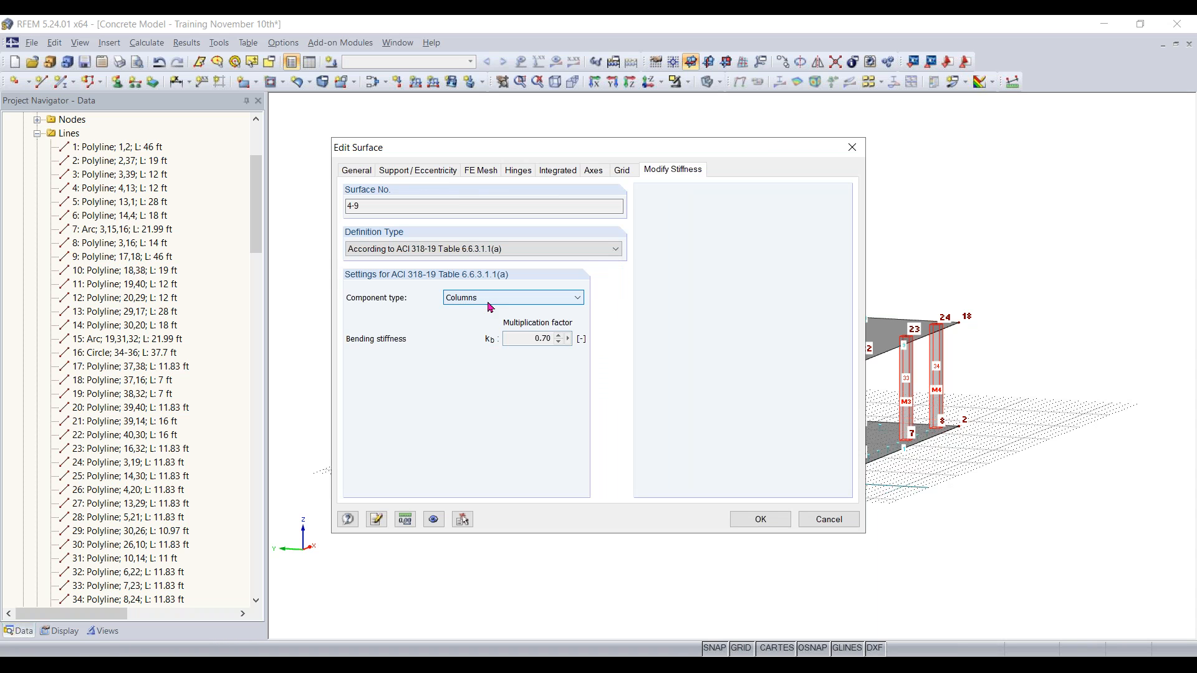
click(496, 301)
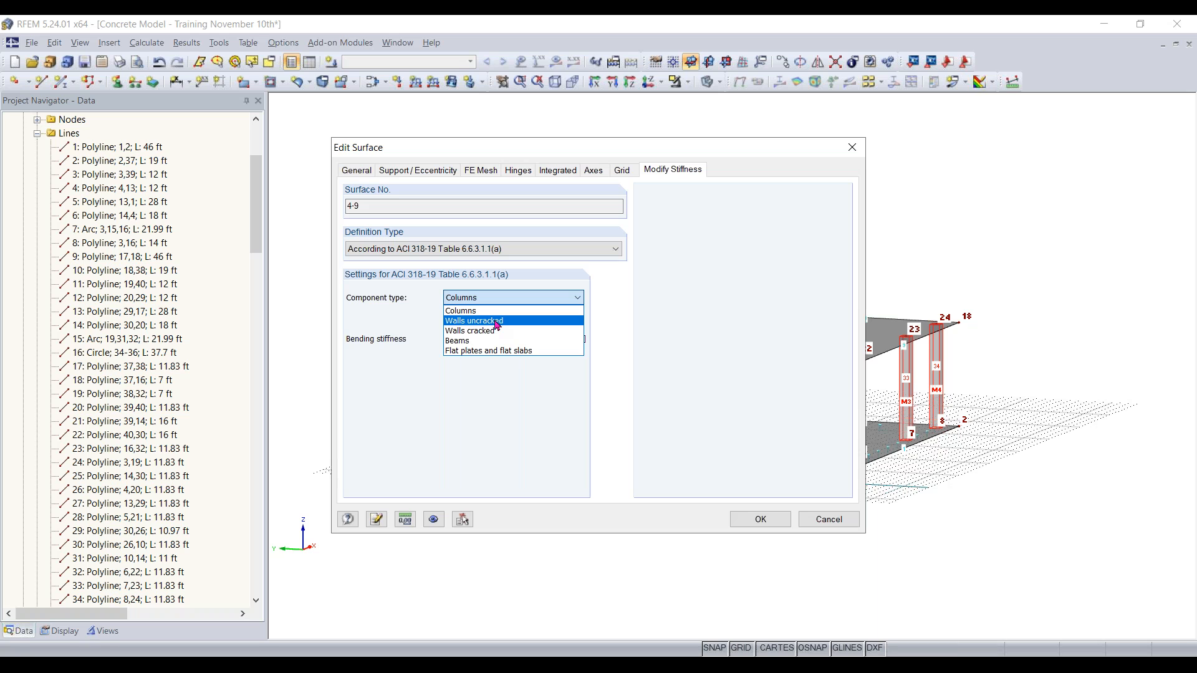
click(499, 321)
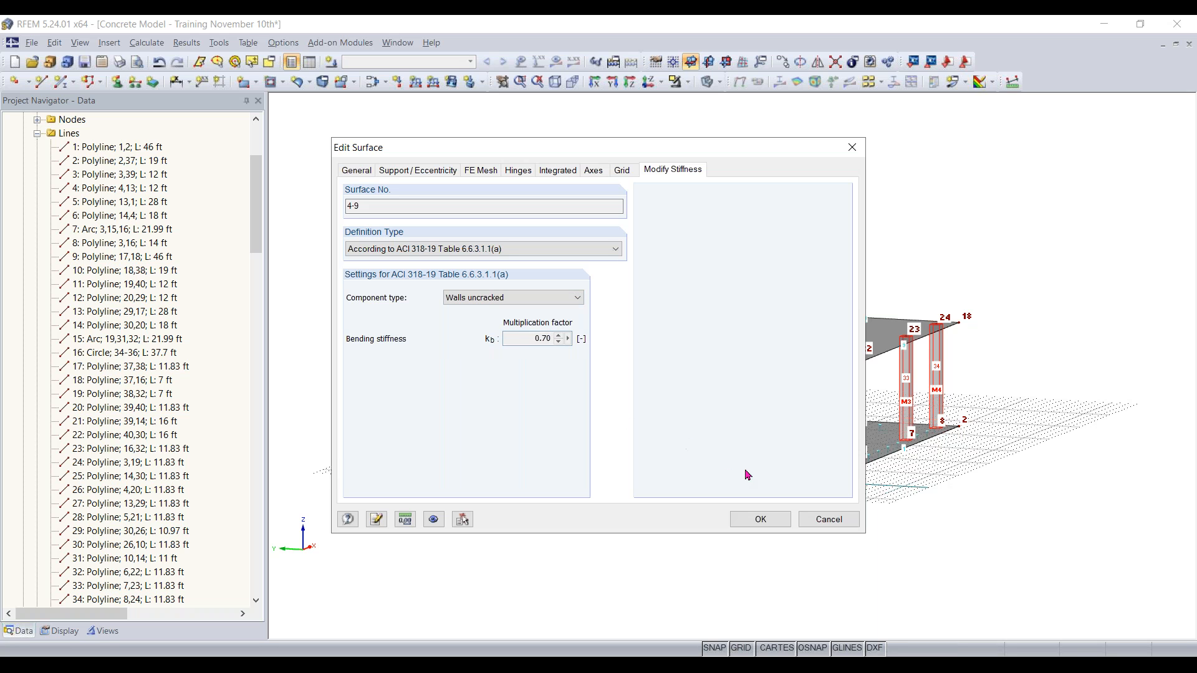
click(760, 519)
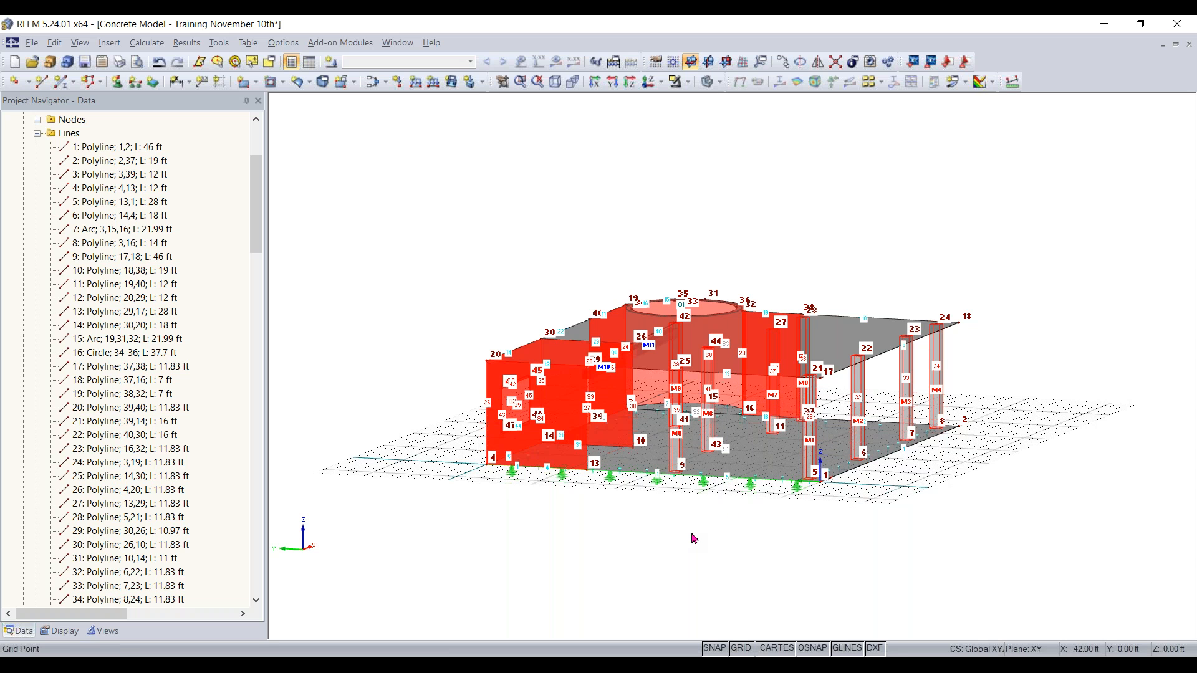
click(681, 567)
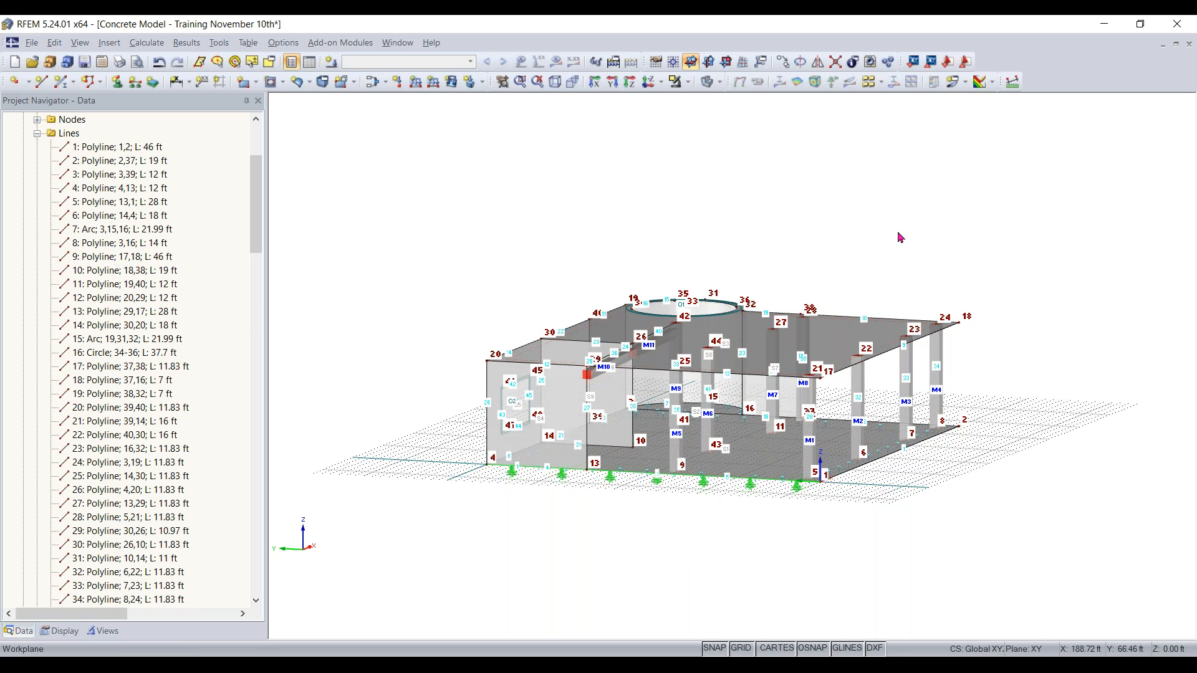
Step: Modify the stiffness of slab surfaces 1-3 according to ACI 318-19 Table 6.6.3.1.1(a), with component type Flat plates and flat slabs
ctrl+middle_drag(785, 262, 772, 278)
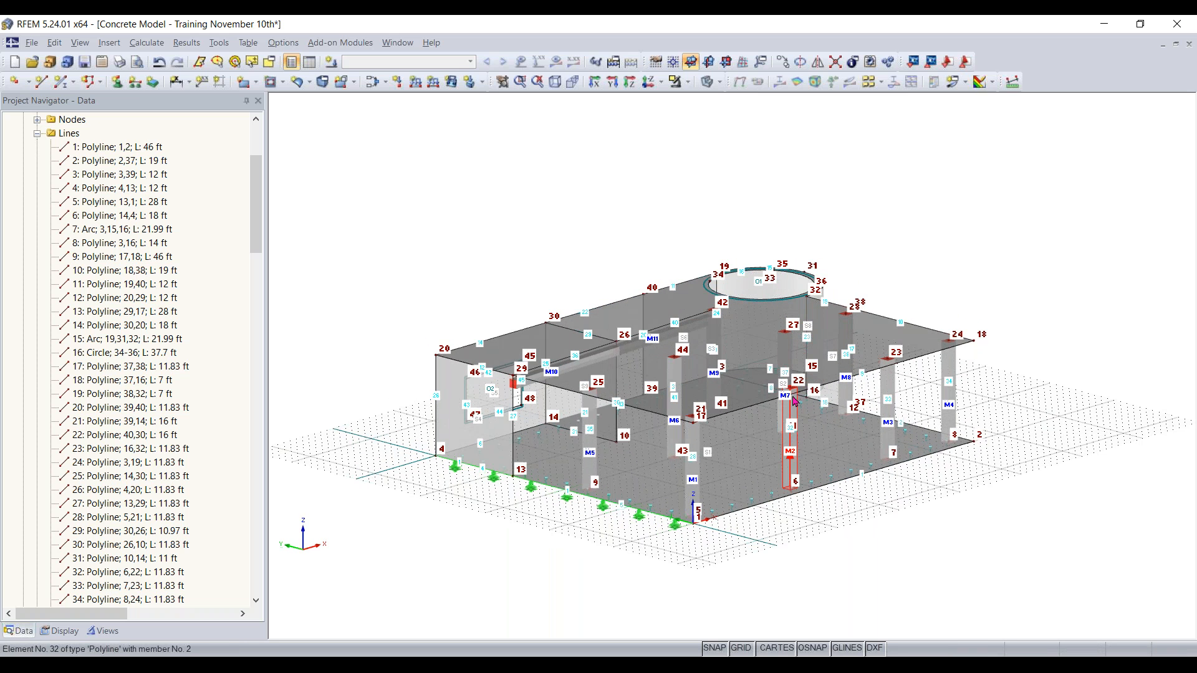
click(38, 134)
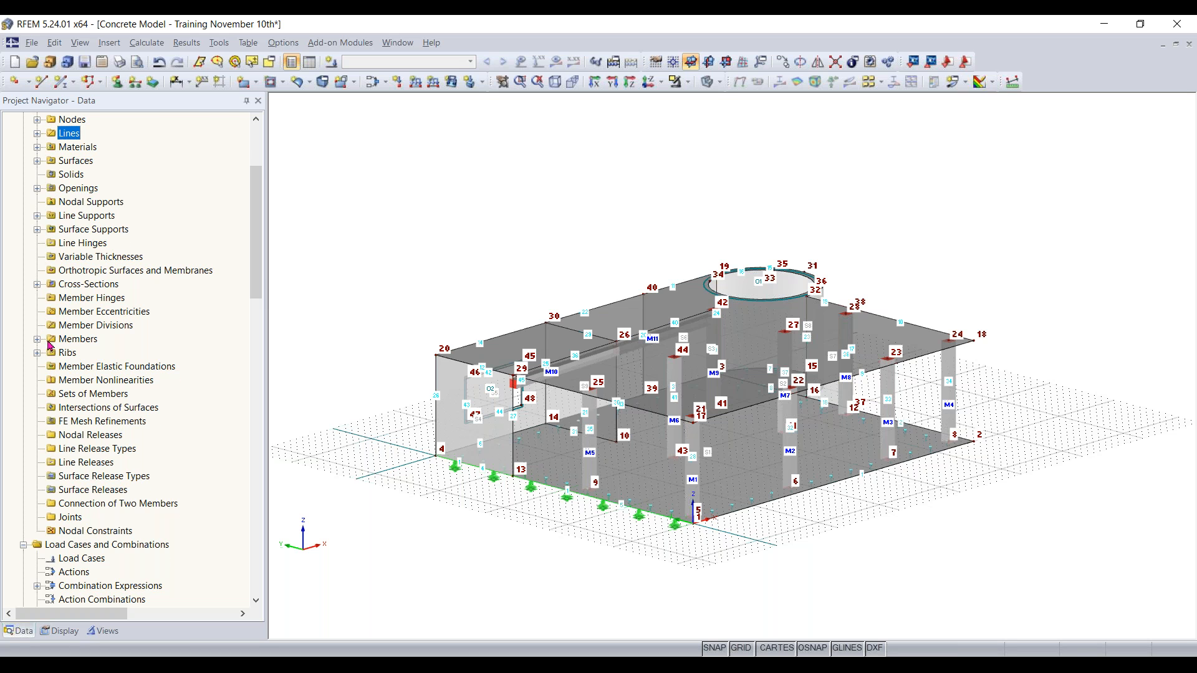
scroll(50, 281, up, 2)
click(38, 230)
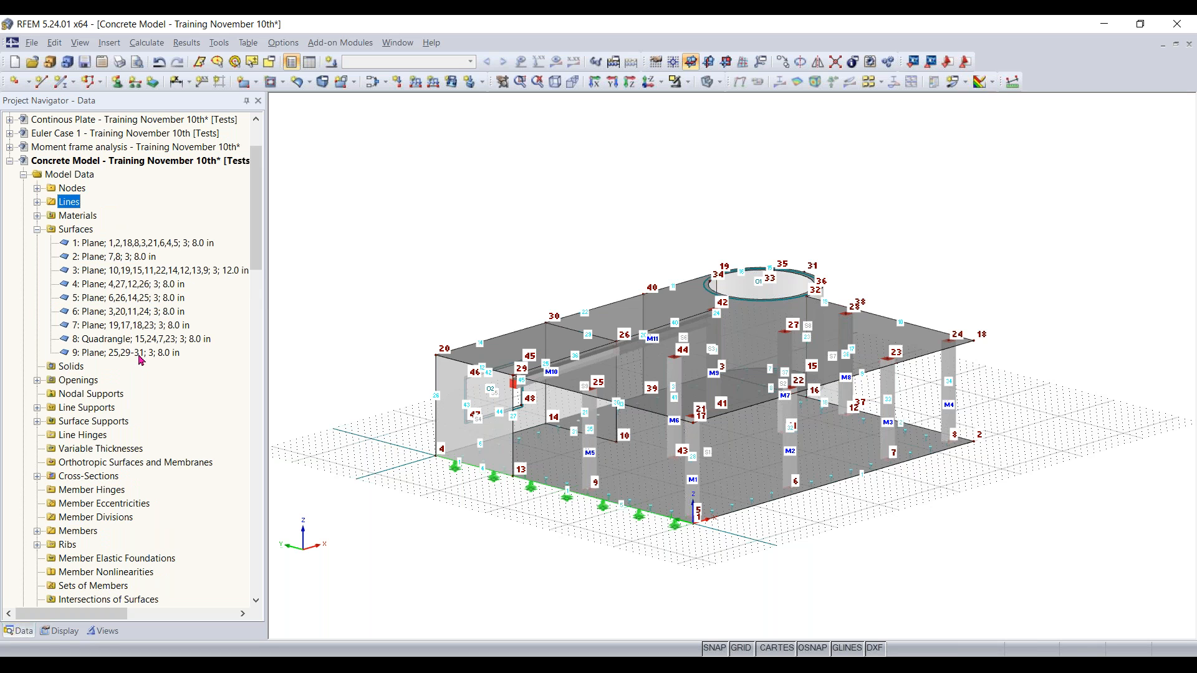
click(132, 245)
ctrl+click(132, 258)
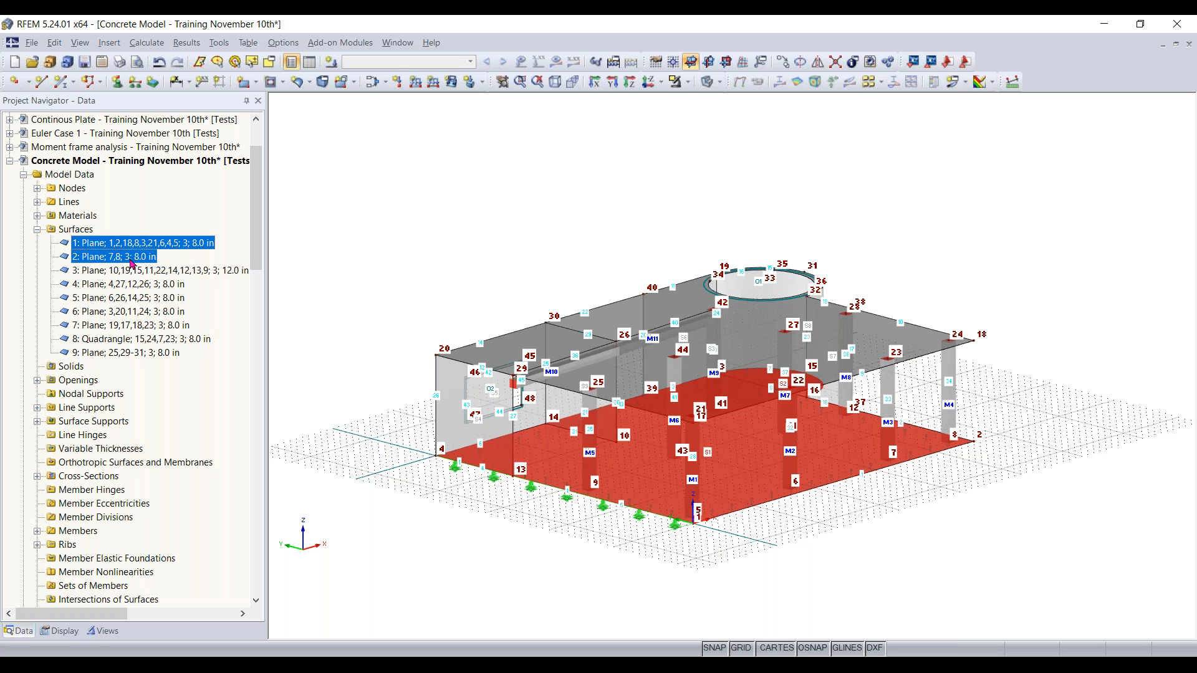
ctrl+click(140, 272)
right_click(139, 272)
click(171, 278)
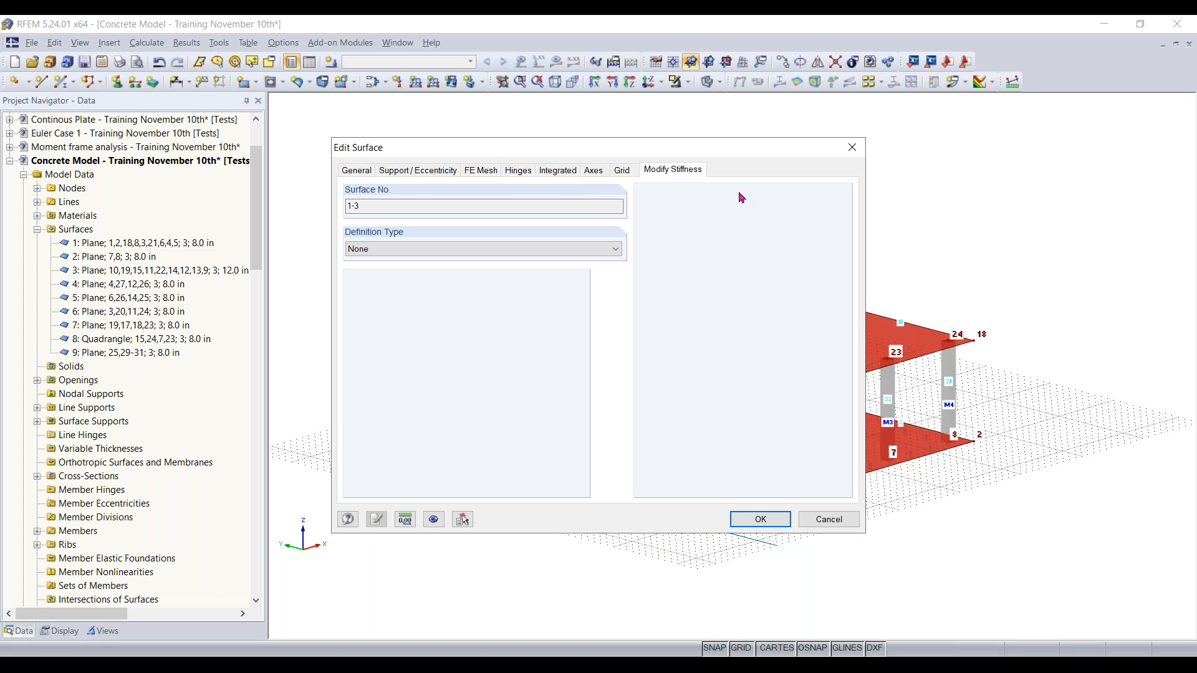
drag(657, 157, 487, 164)
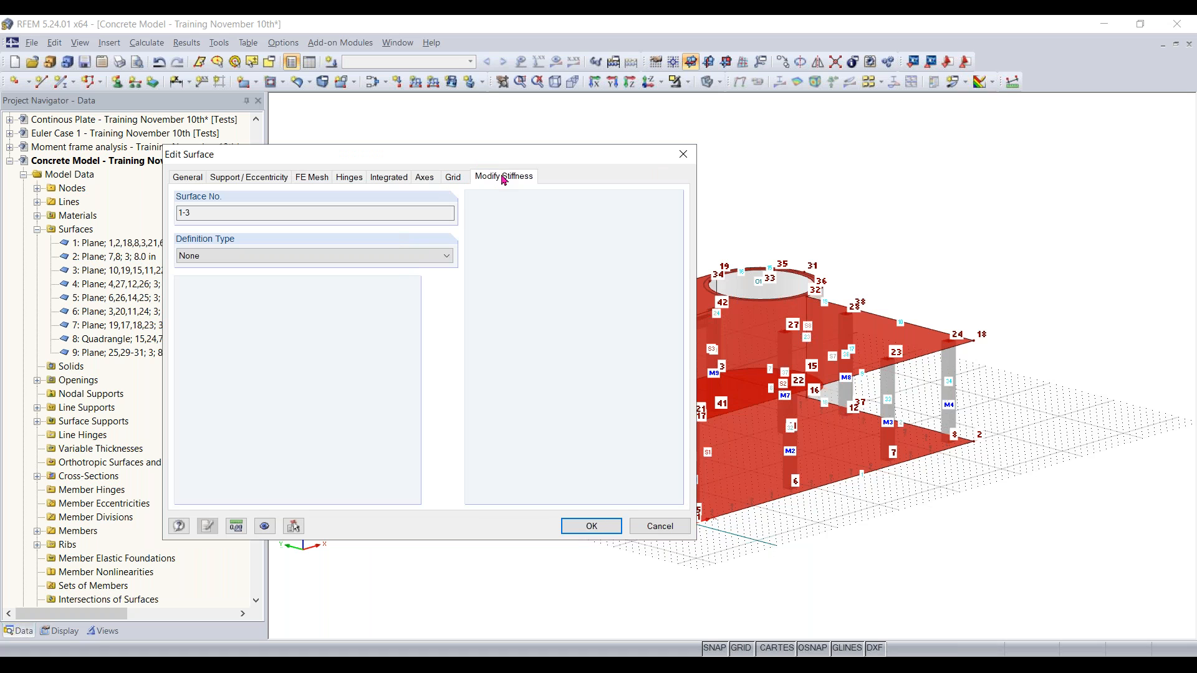
click(400, 256)
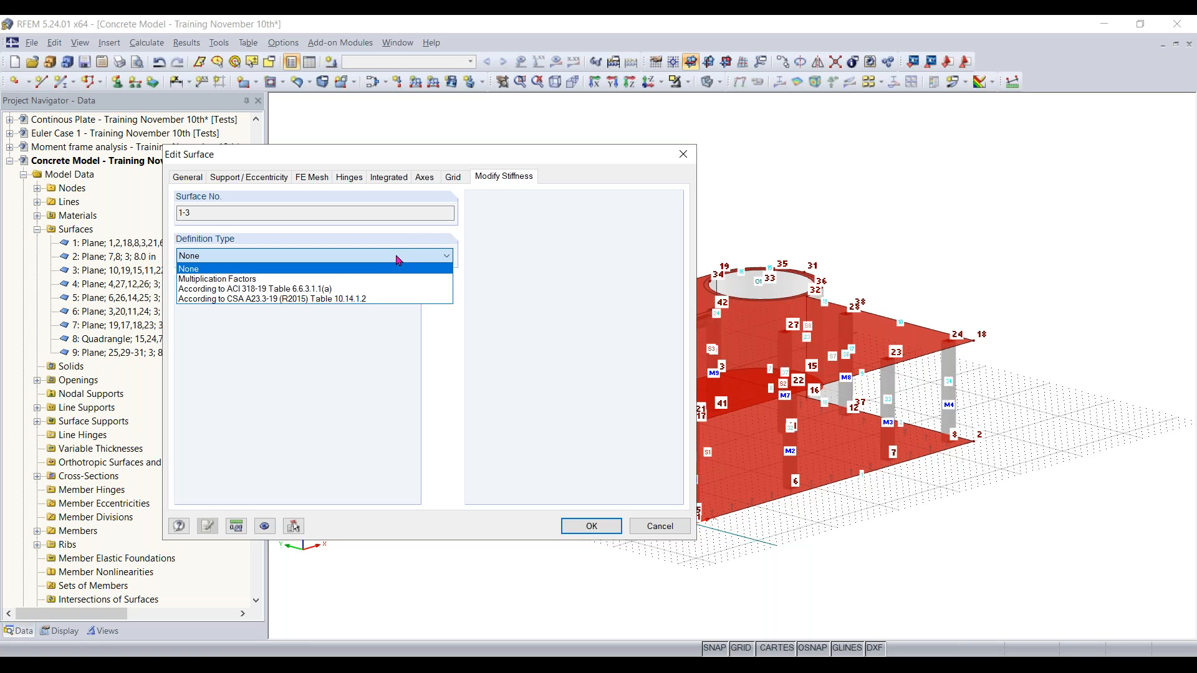
click(361, 289)
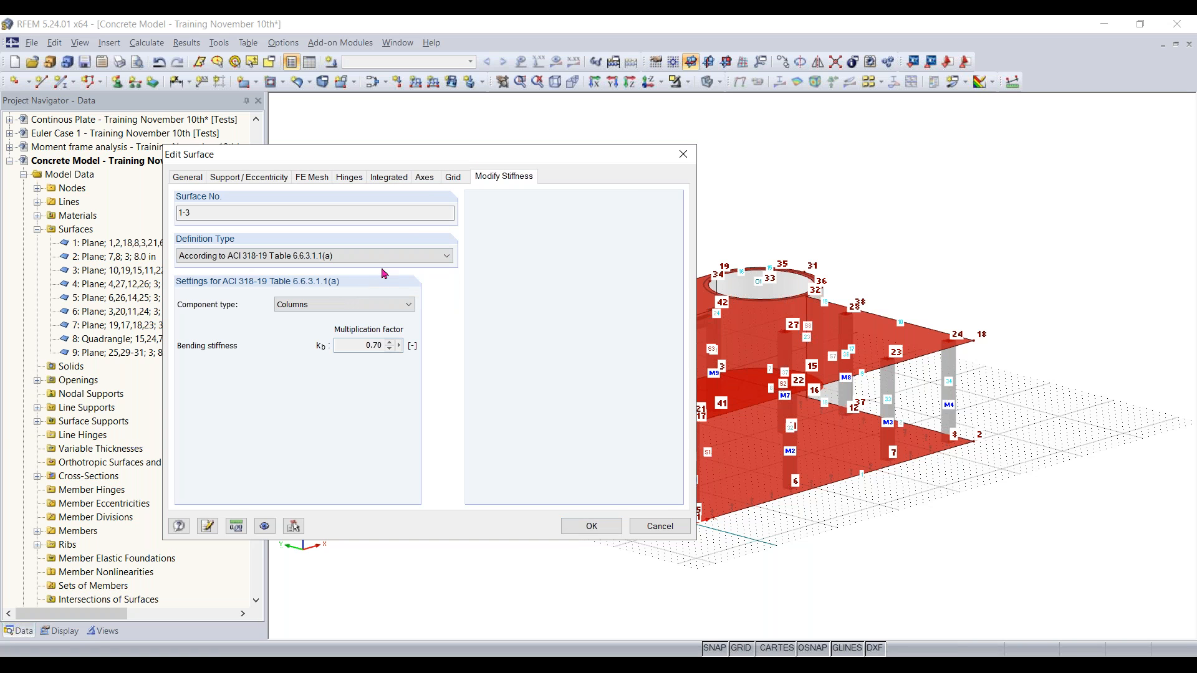
click(360, 304)
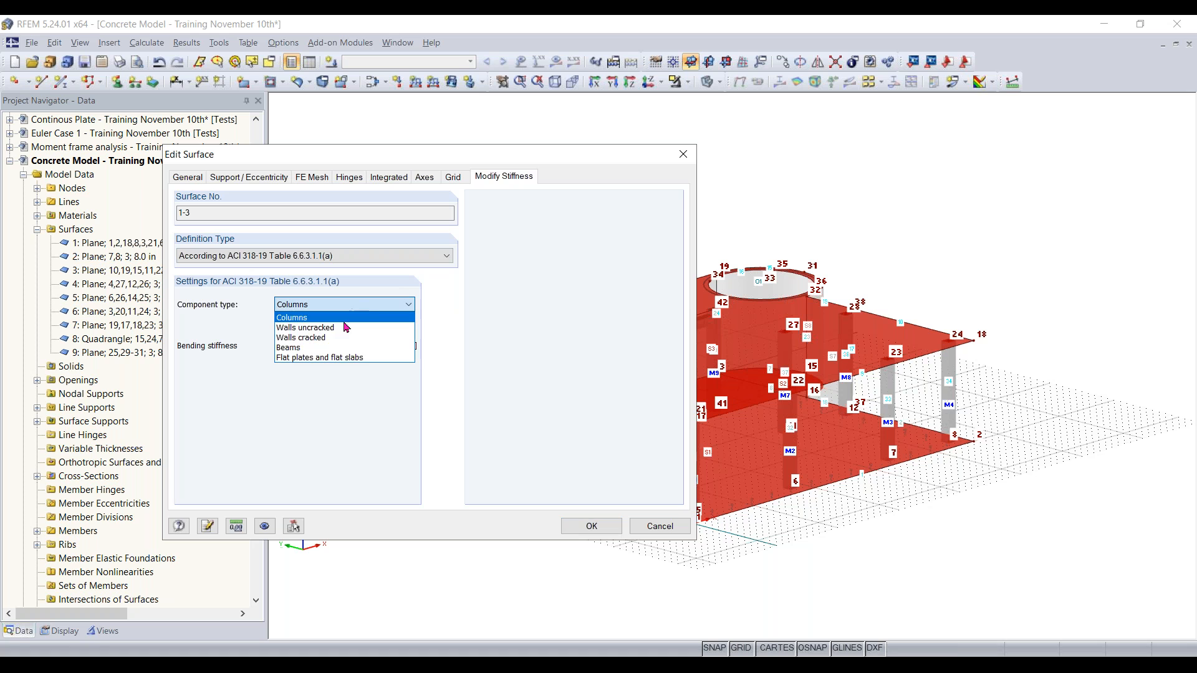
click(323, 358)
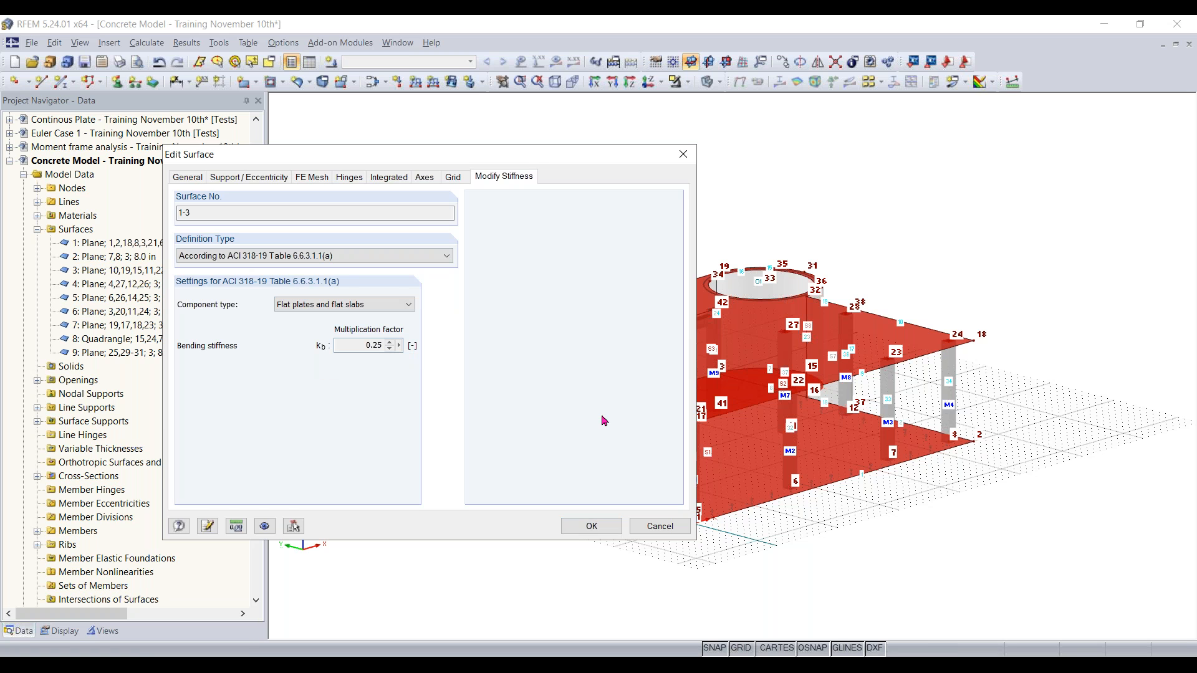
click(592, 525)
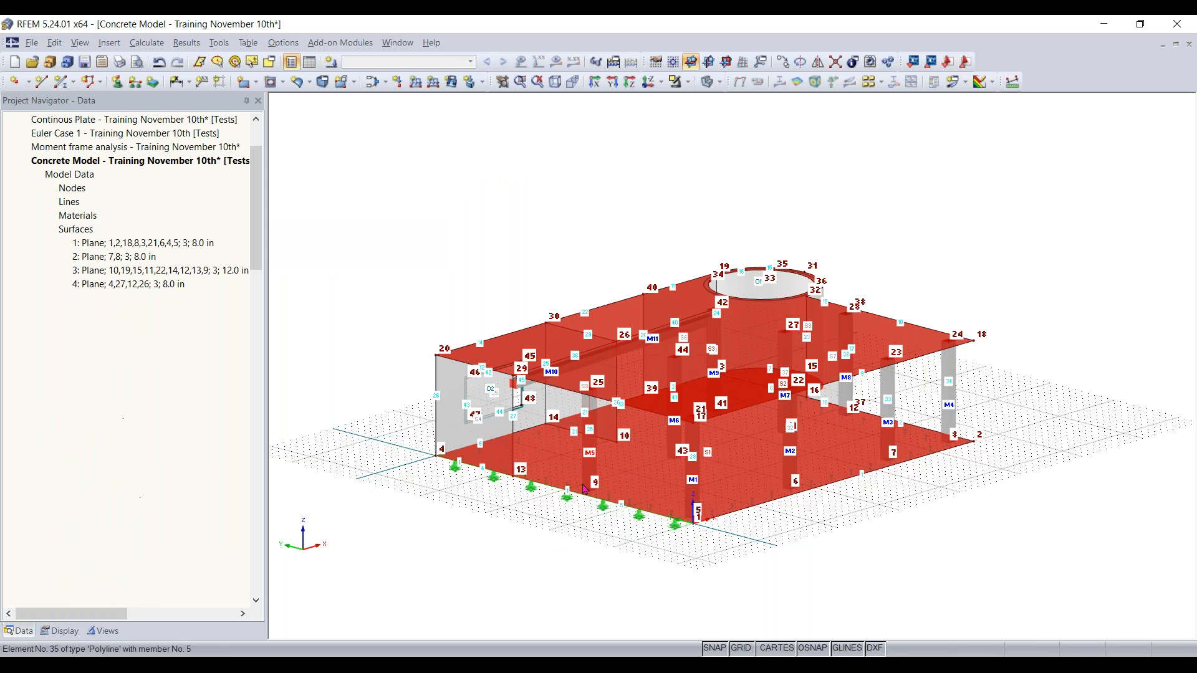
click(511, 595)
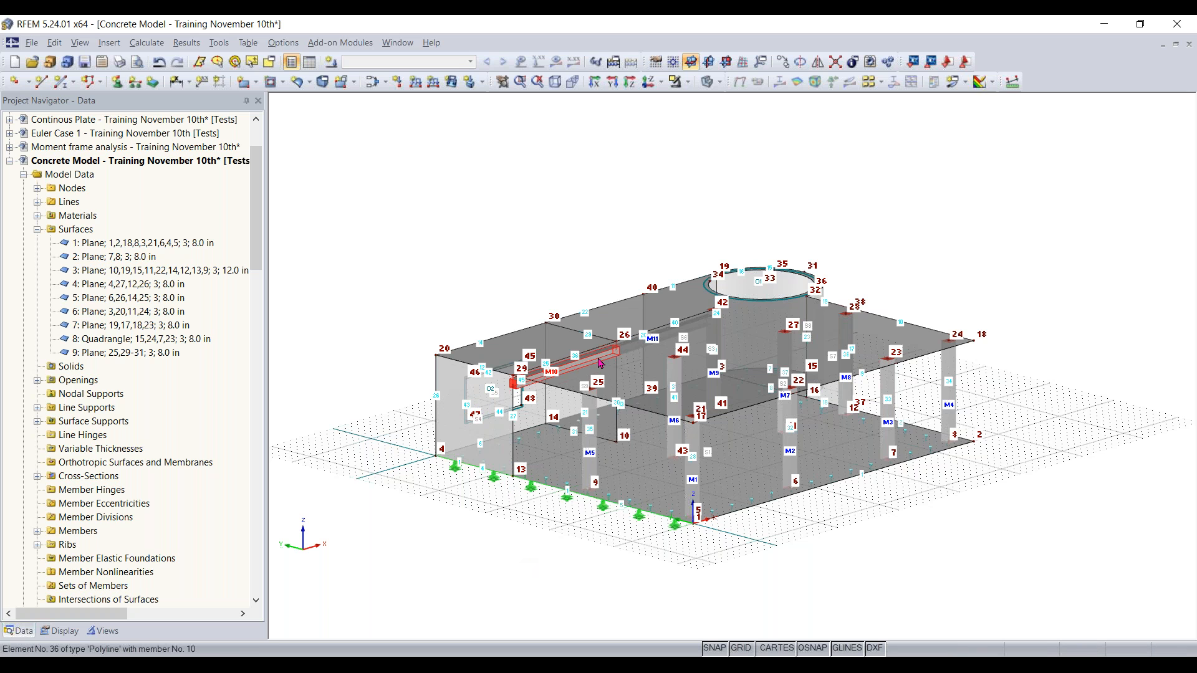
Step: Modify the stiffness of rib members 10 and 11 according to ACI 318-19 Table 6.6.3.1.1(a), with component type Beams
right_click(643, 348)
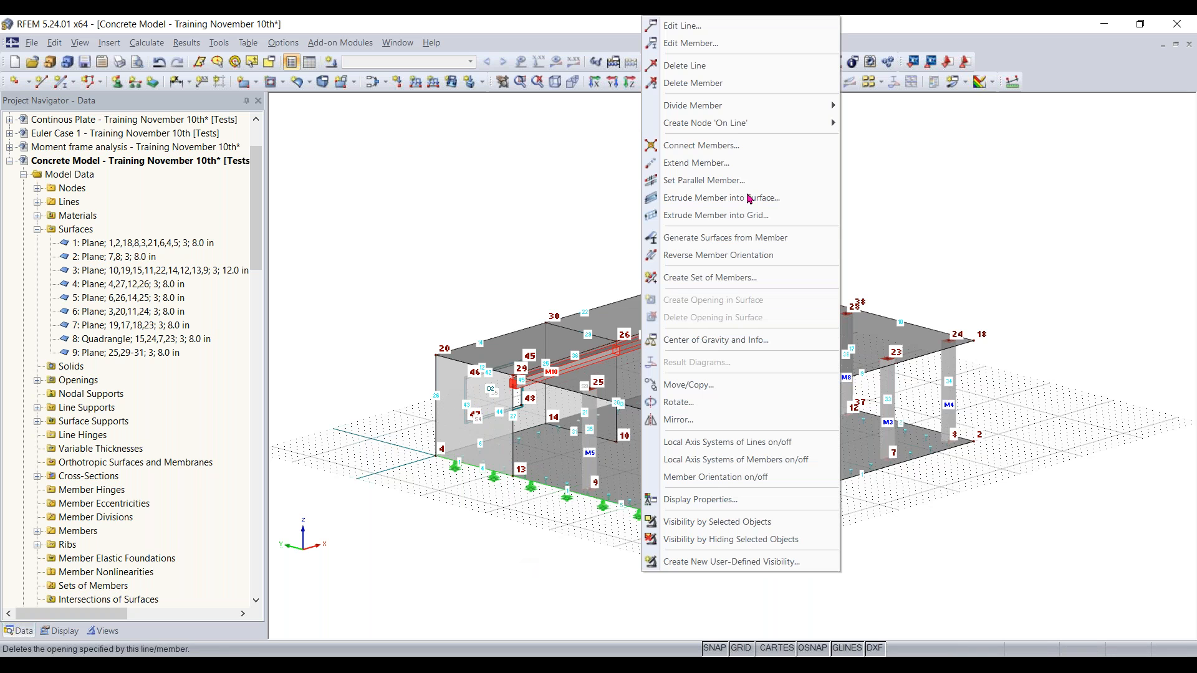
click(713, 56)
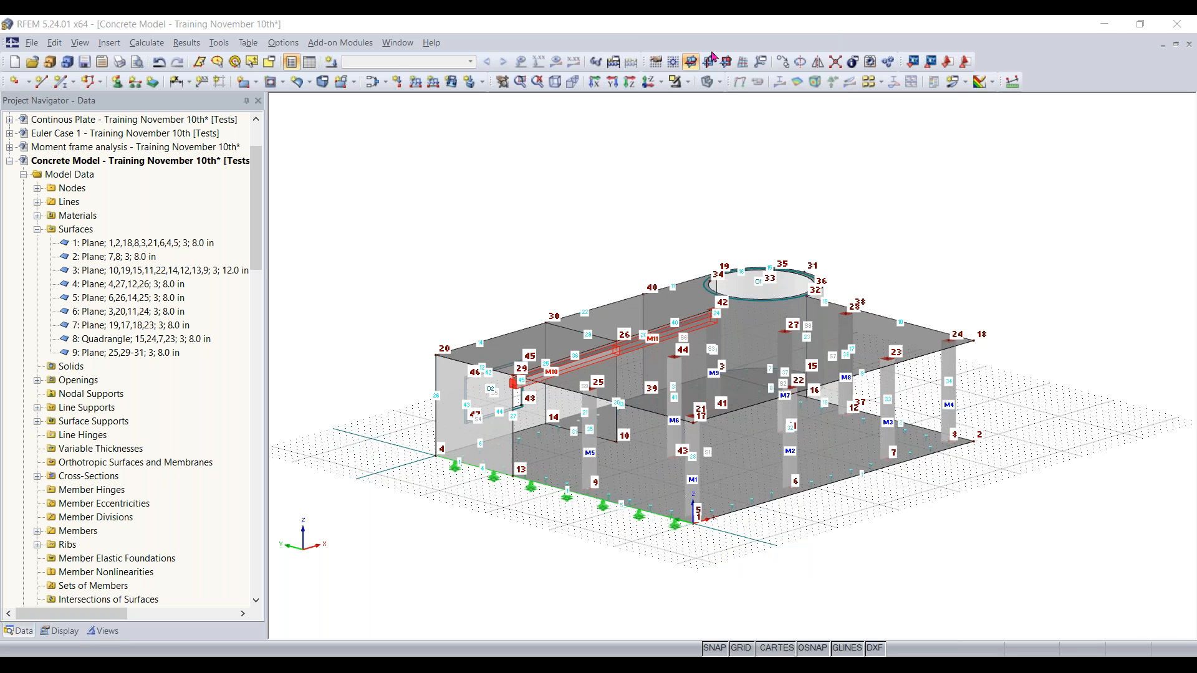
click(517, 246)
click(440, 289)
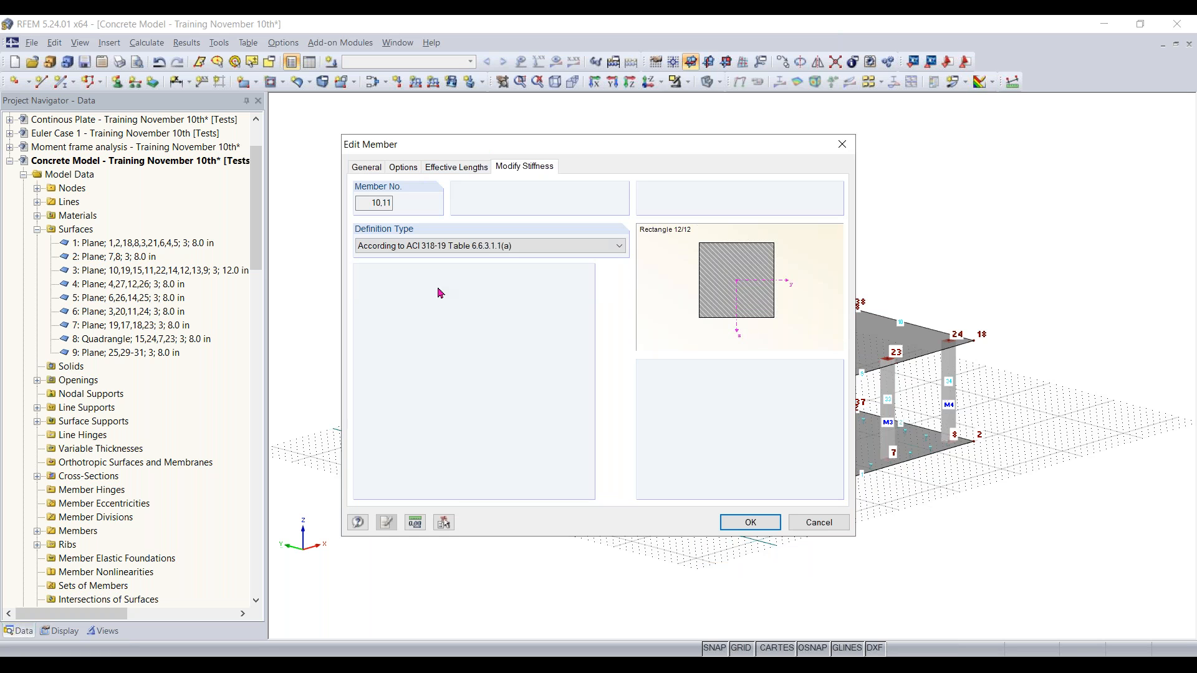
click(505, 292)
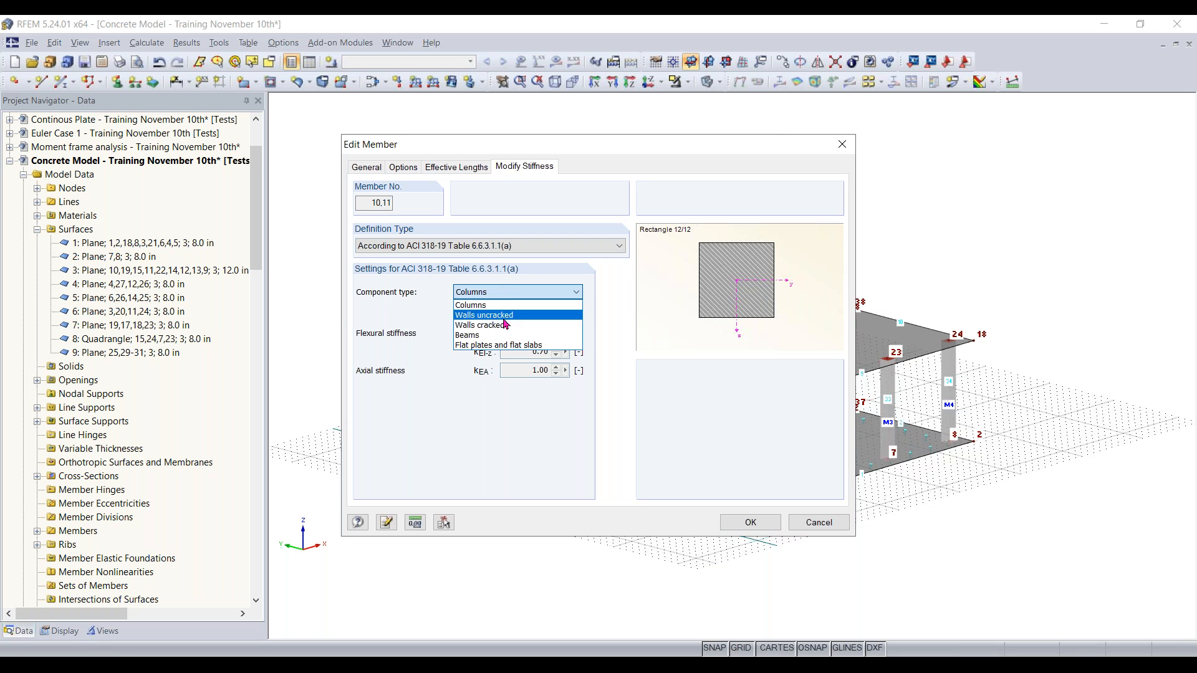
click(474, 336)
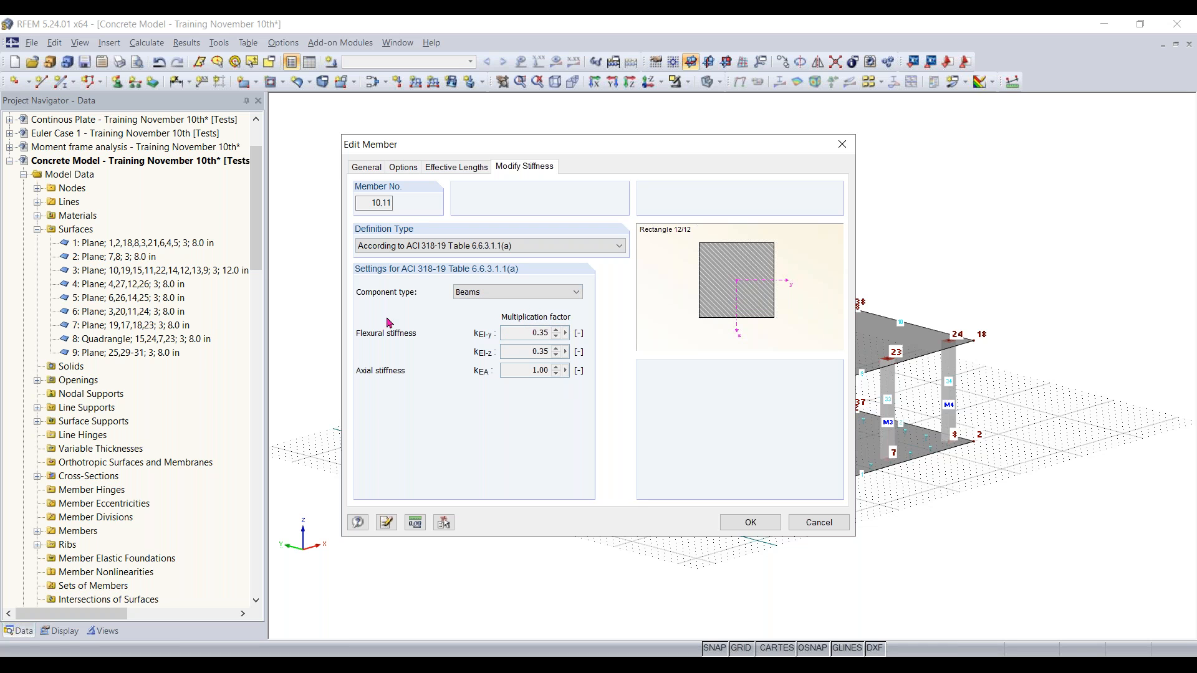
click(744, 527)
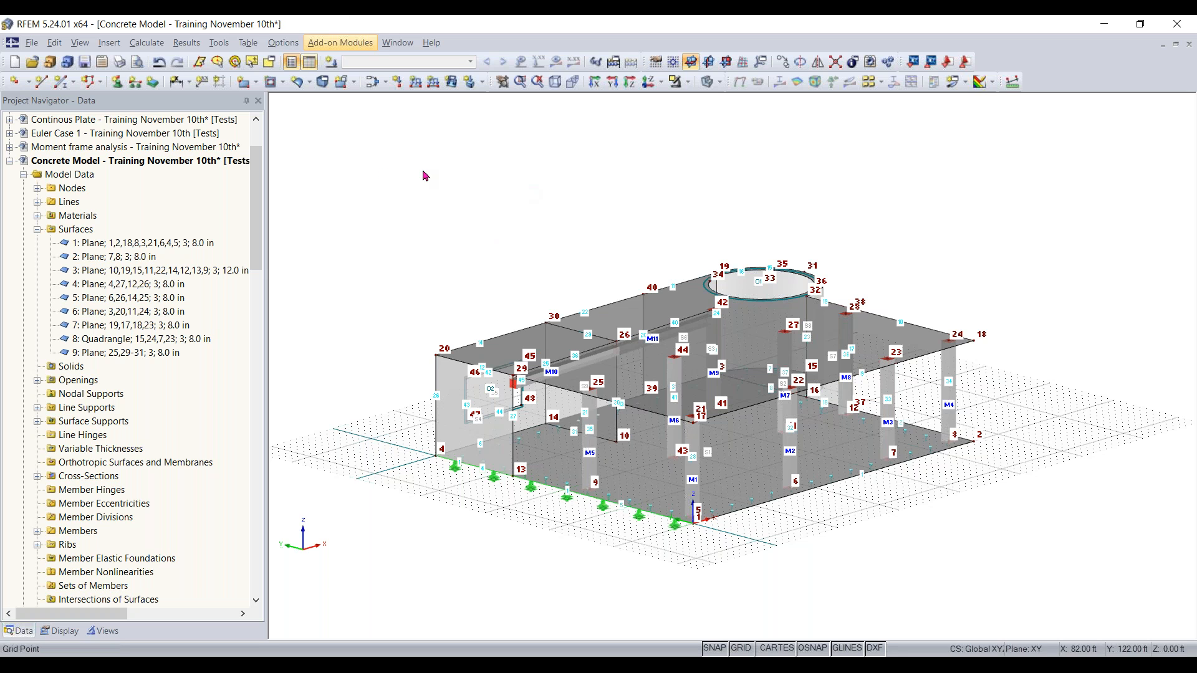
Step: Create load case 1 with the description Dead load in the Dead action category
click(386, 83)
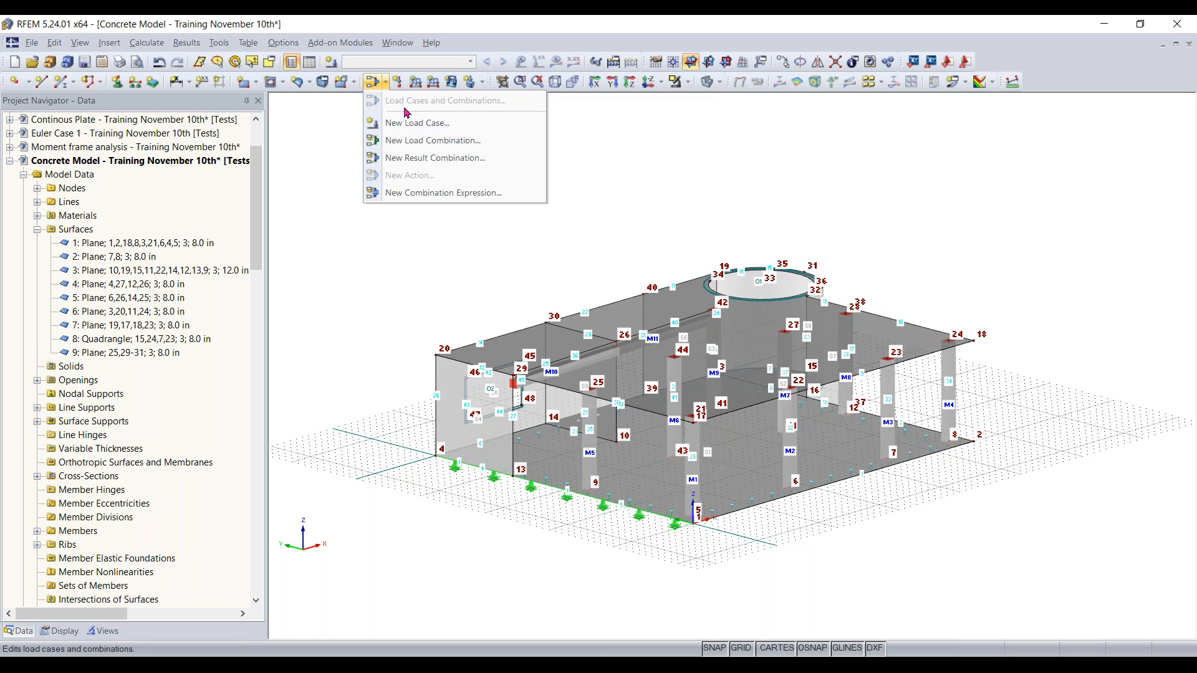
click(373, 85)
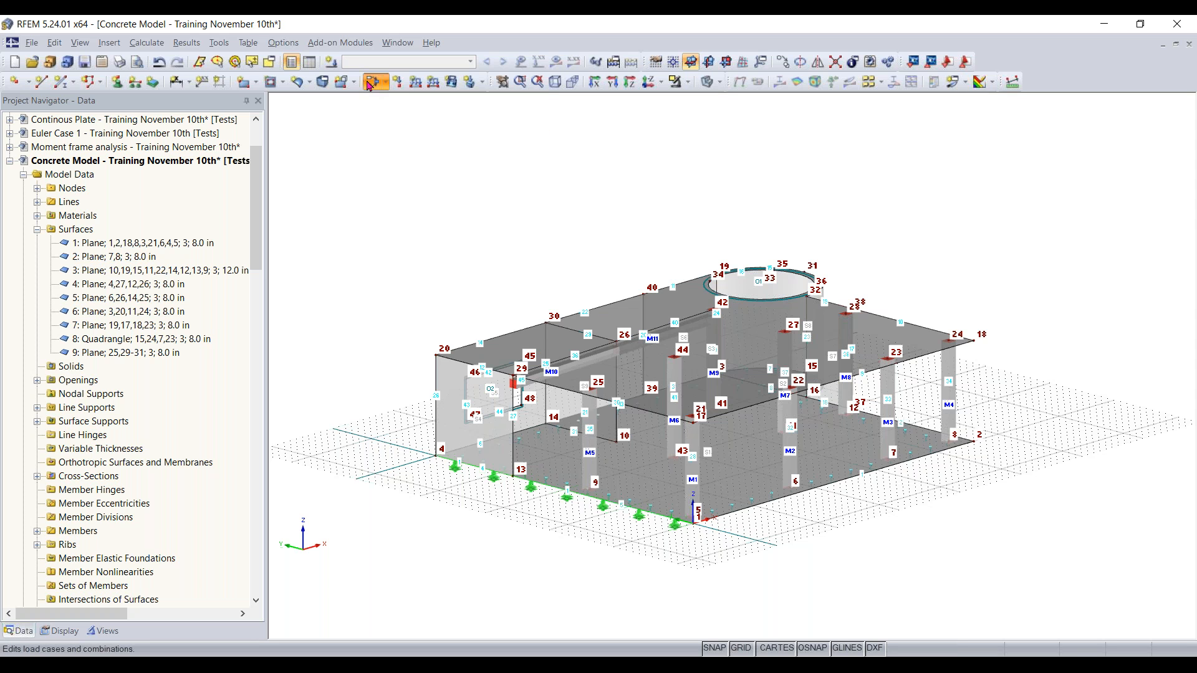
click(370, 85)
click(412, 120)
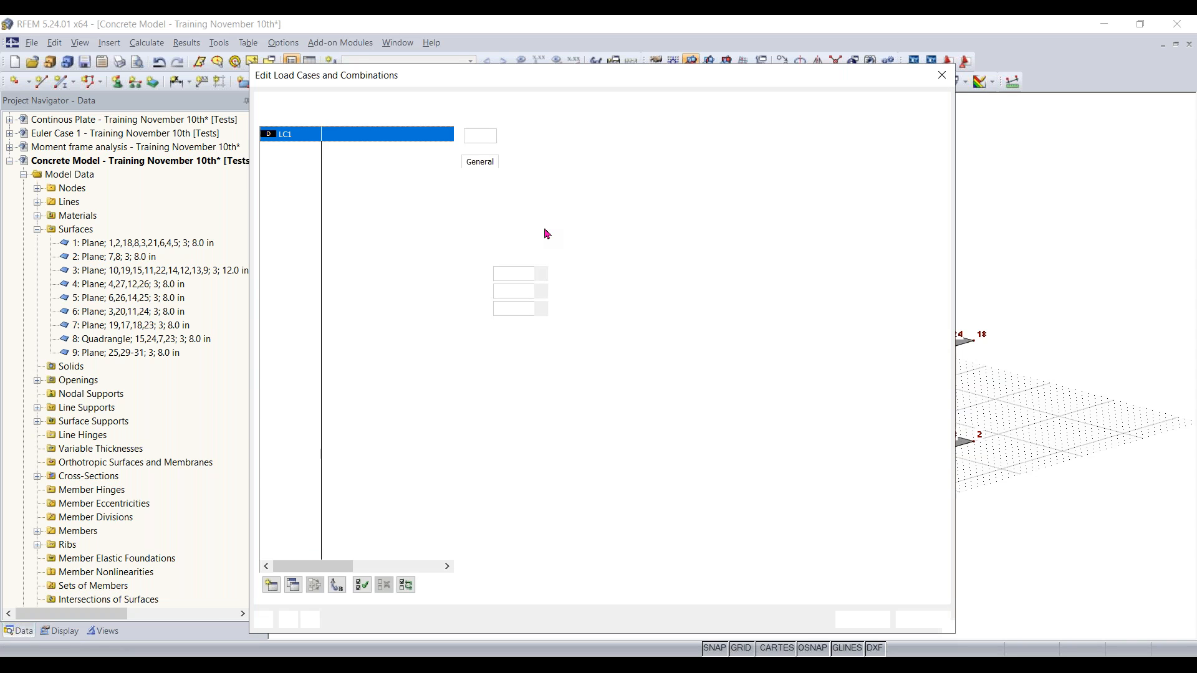
click(270, 586)
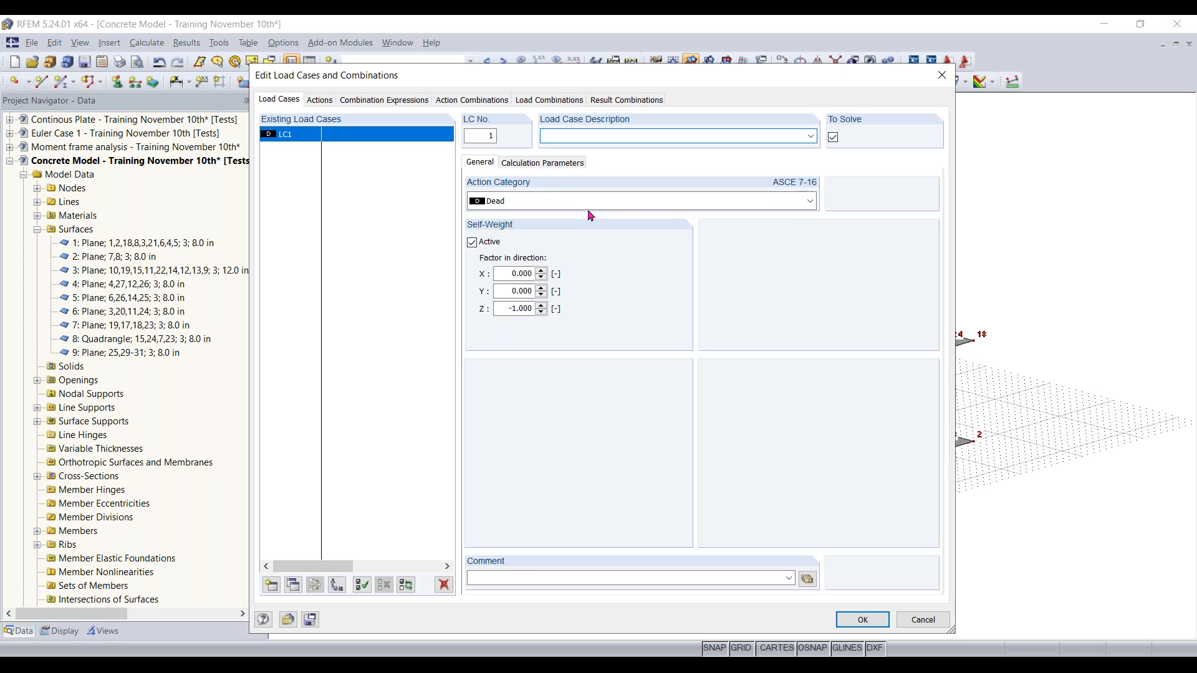
click(810, 136)
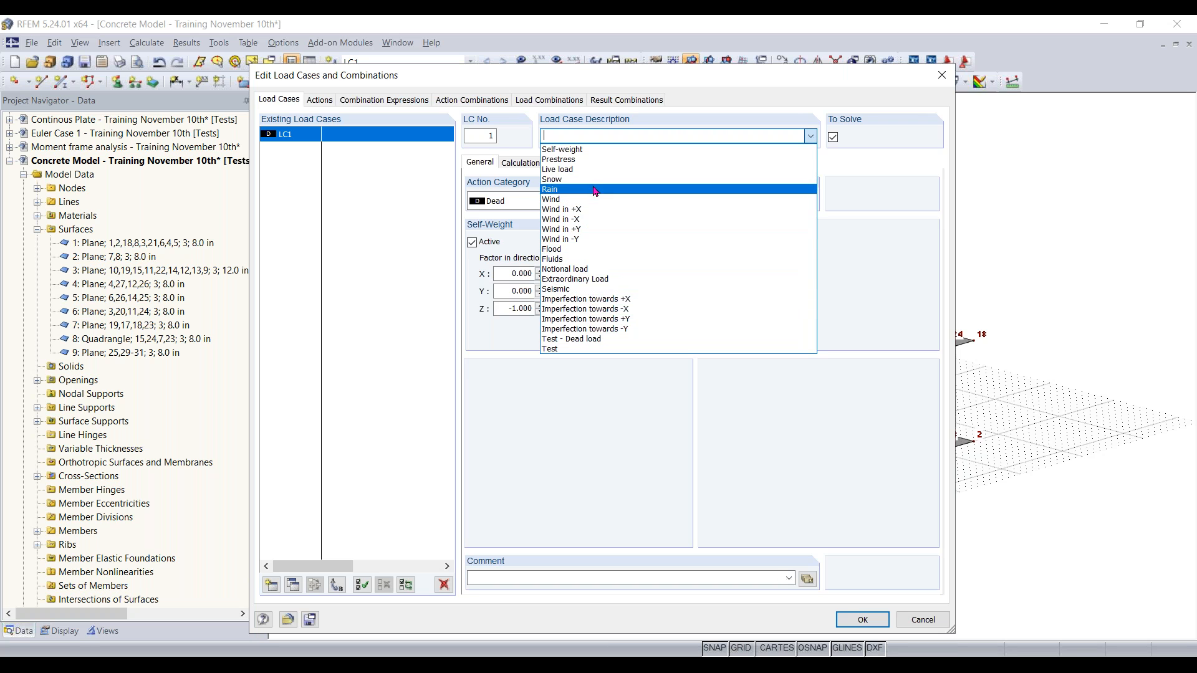
key(Escape)
text(Dead lod)
key(BackSpace)
text(ad)
key(Down)
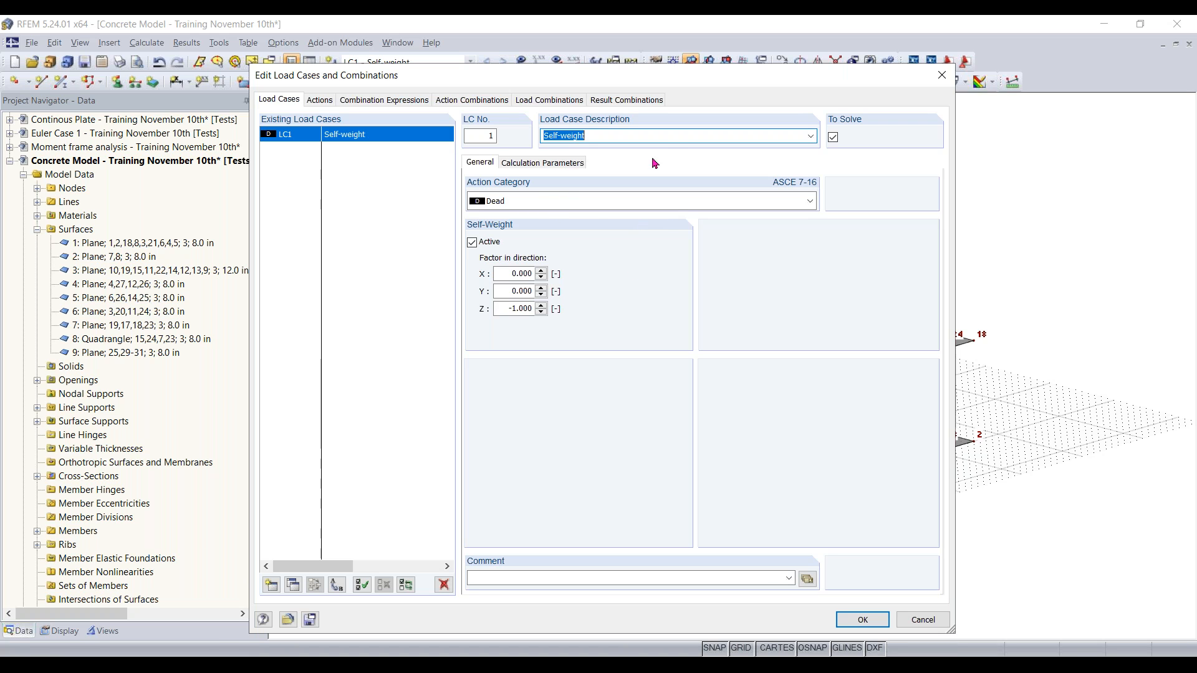
drag(668, 134, 535, 143)
text(Dead load)
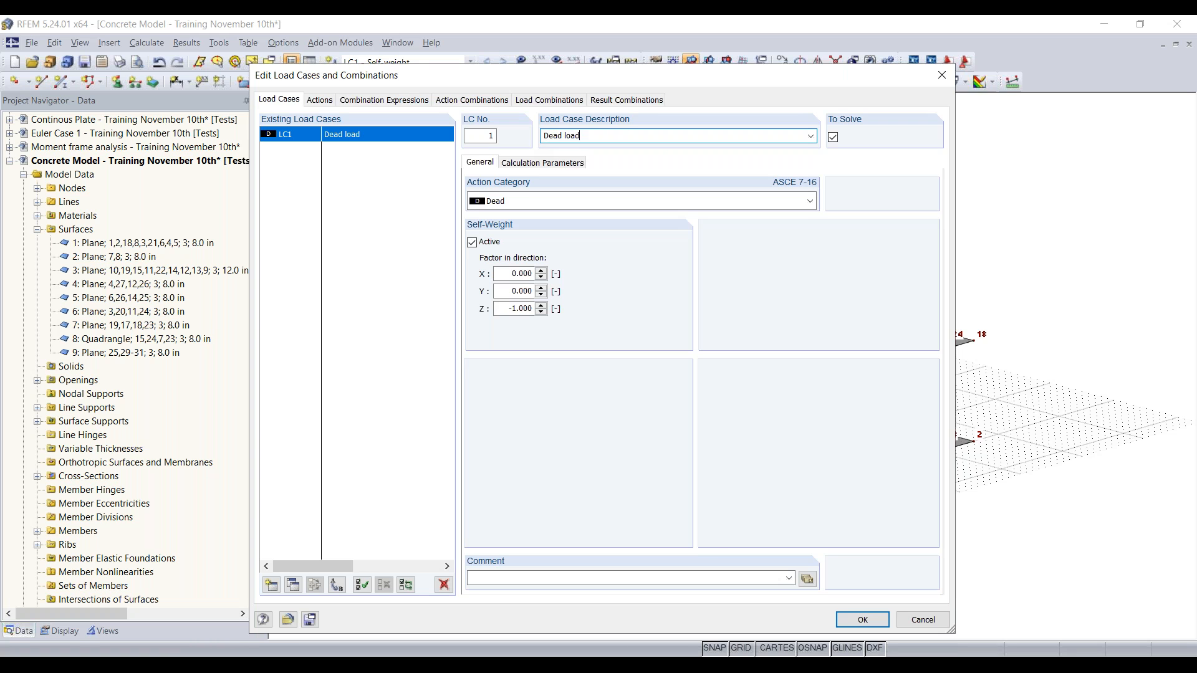
Step: Add a second load case with the description Live load and the action category Live
click(271, 590)
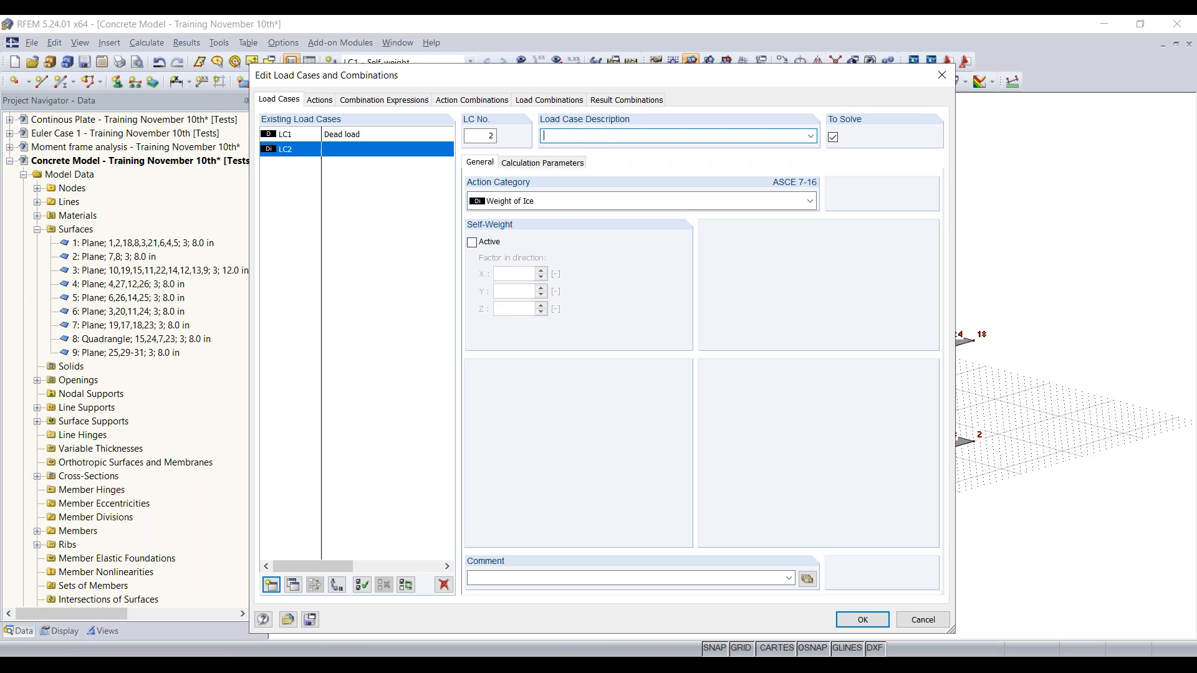
text(Live load)
click(602, 201)
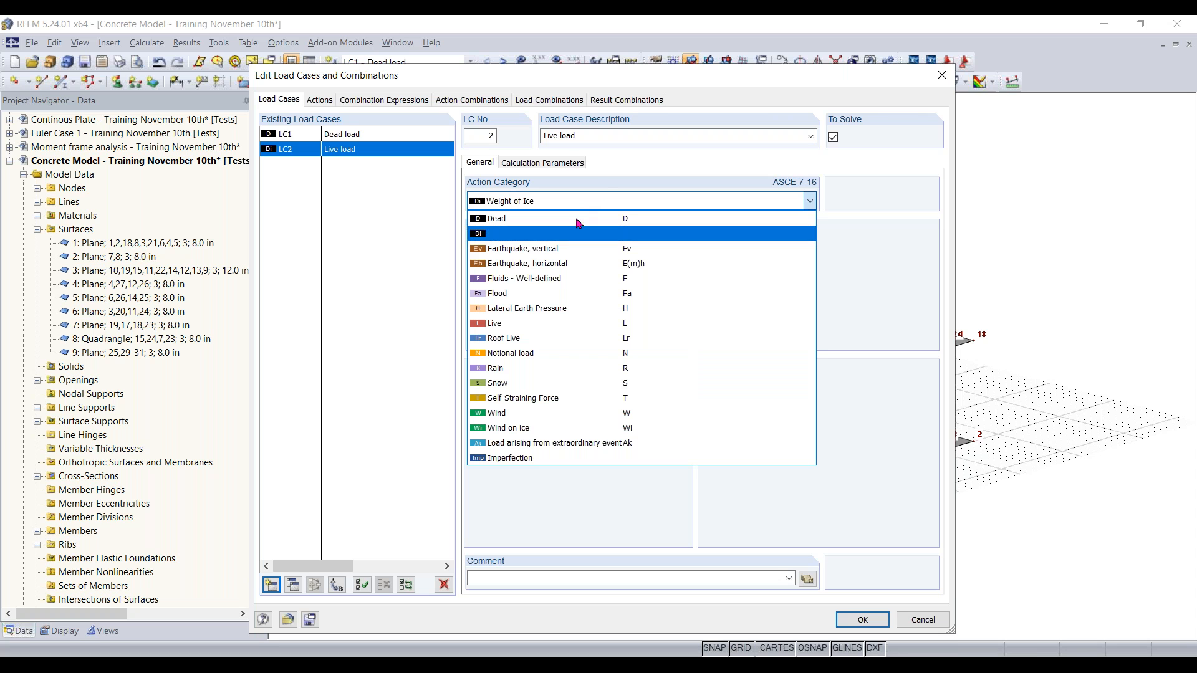
click(518, 324)
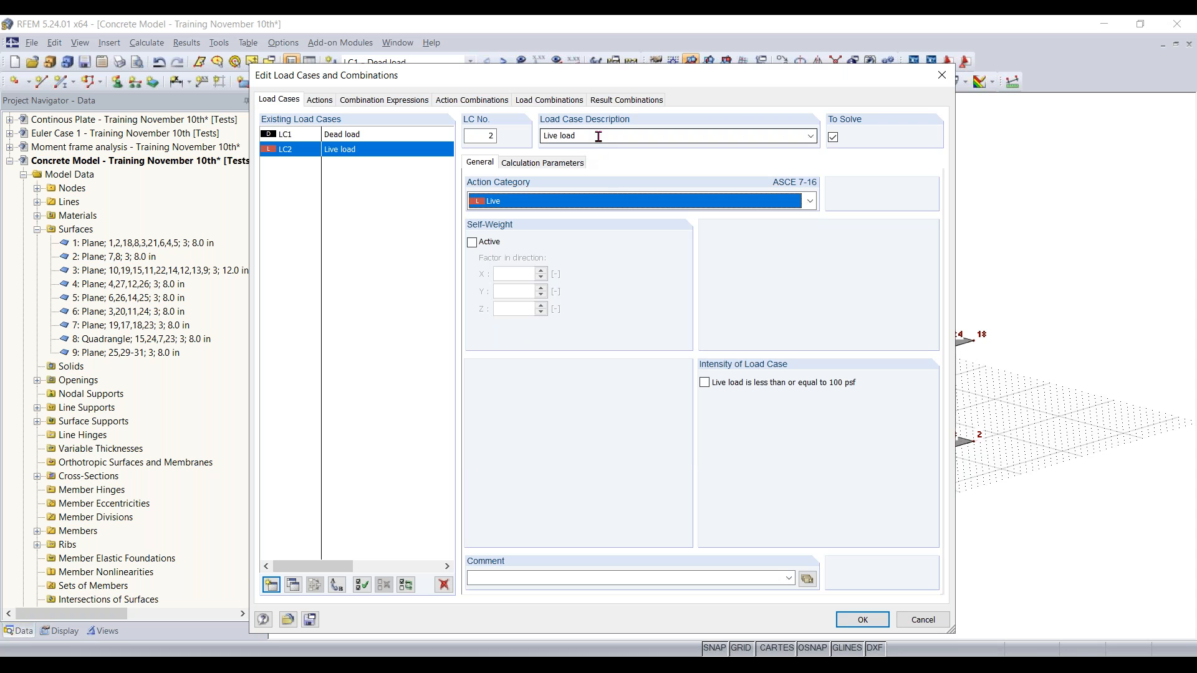
Step: Add a third load case with the description Wind in +X and the action category Wind
click(272, 585)
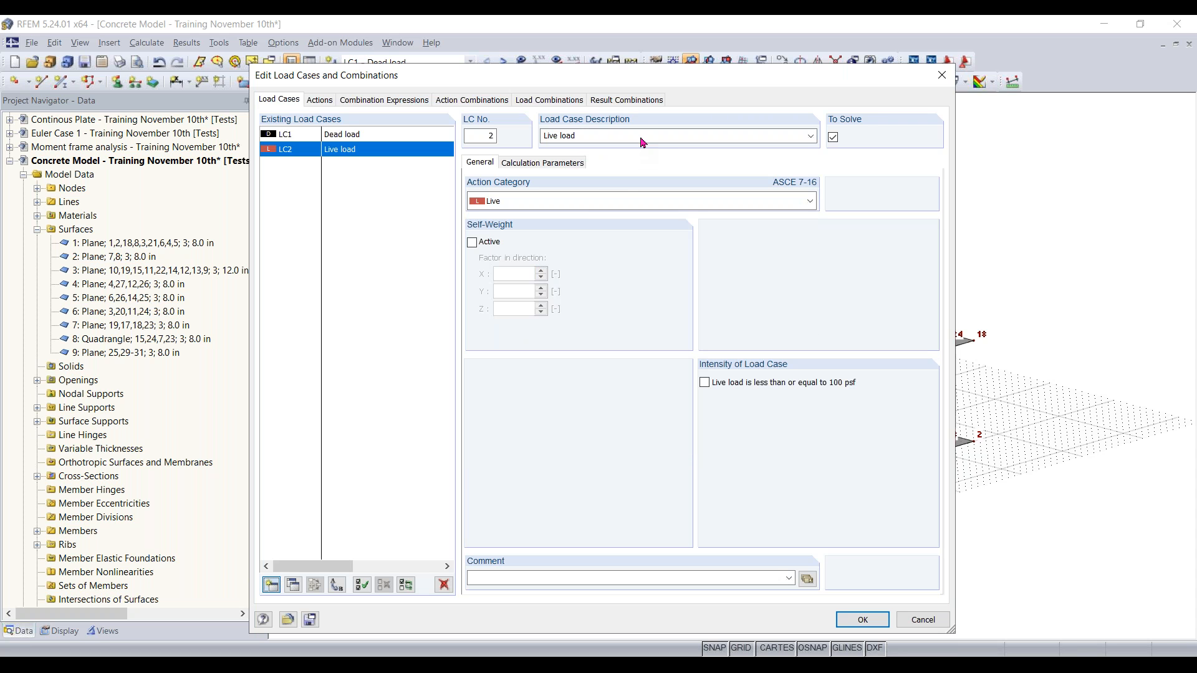
text(Wind in +X)
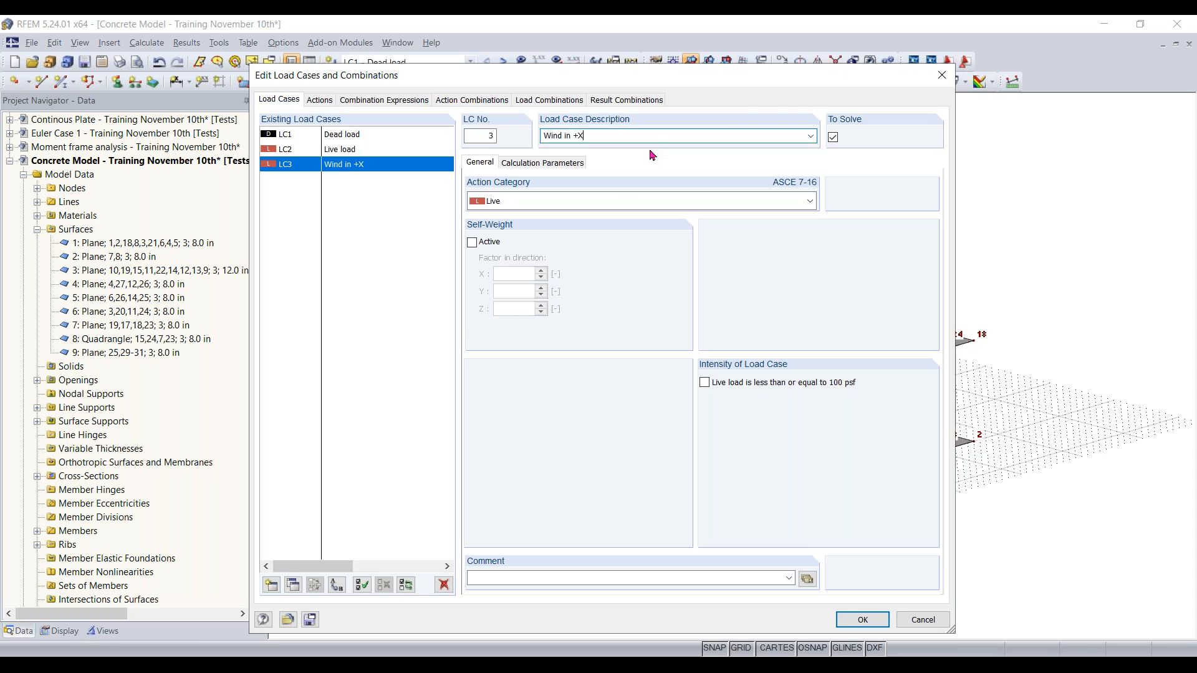
click(614, 200)
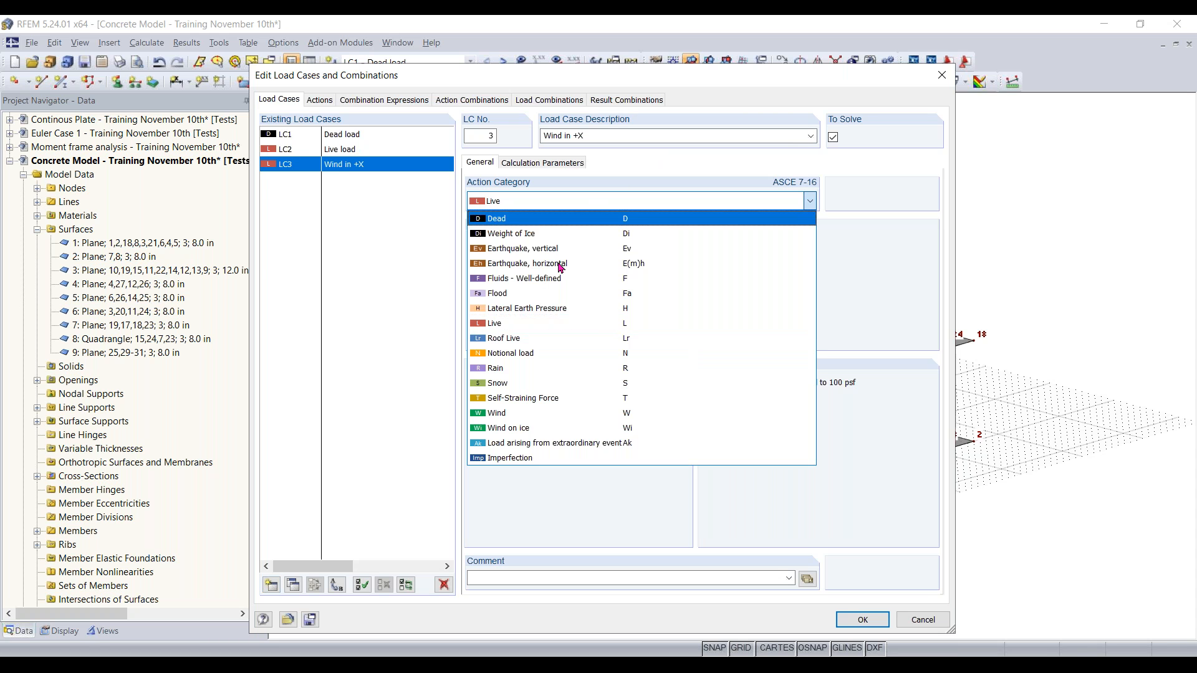
click(507, 415)
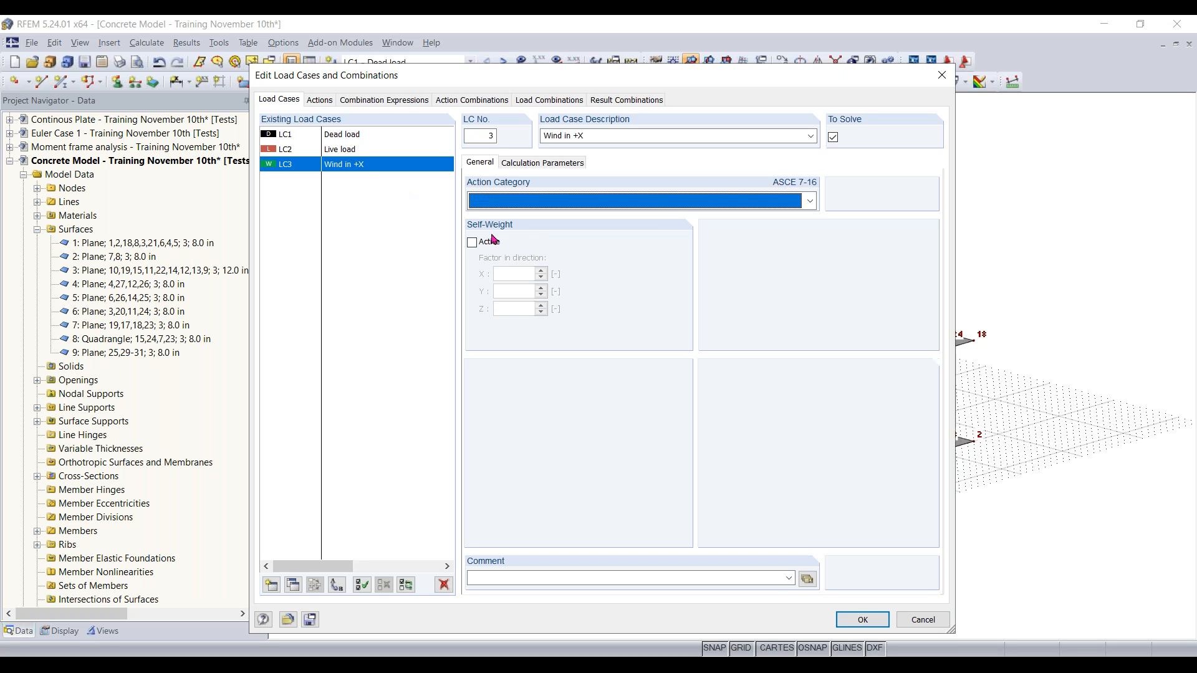
Step: Review the live and dead load case settings, then the actions and the combination expressions derived from them
click(343, 150)
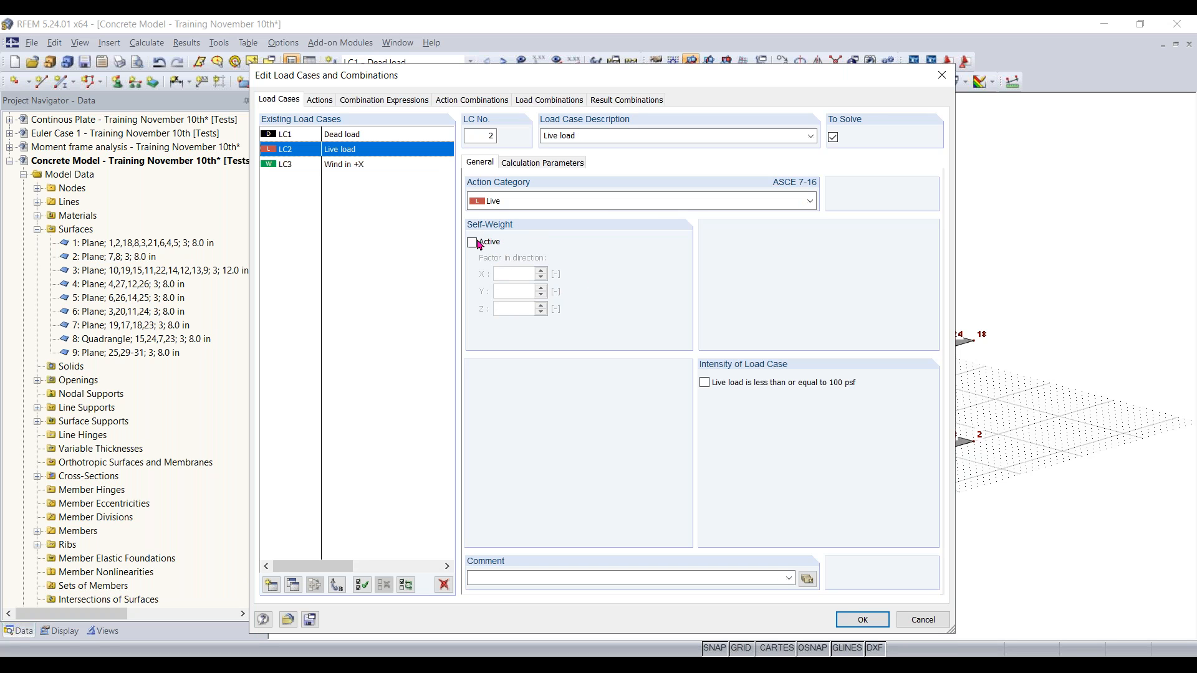
click(342, 134)
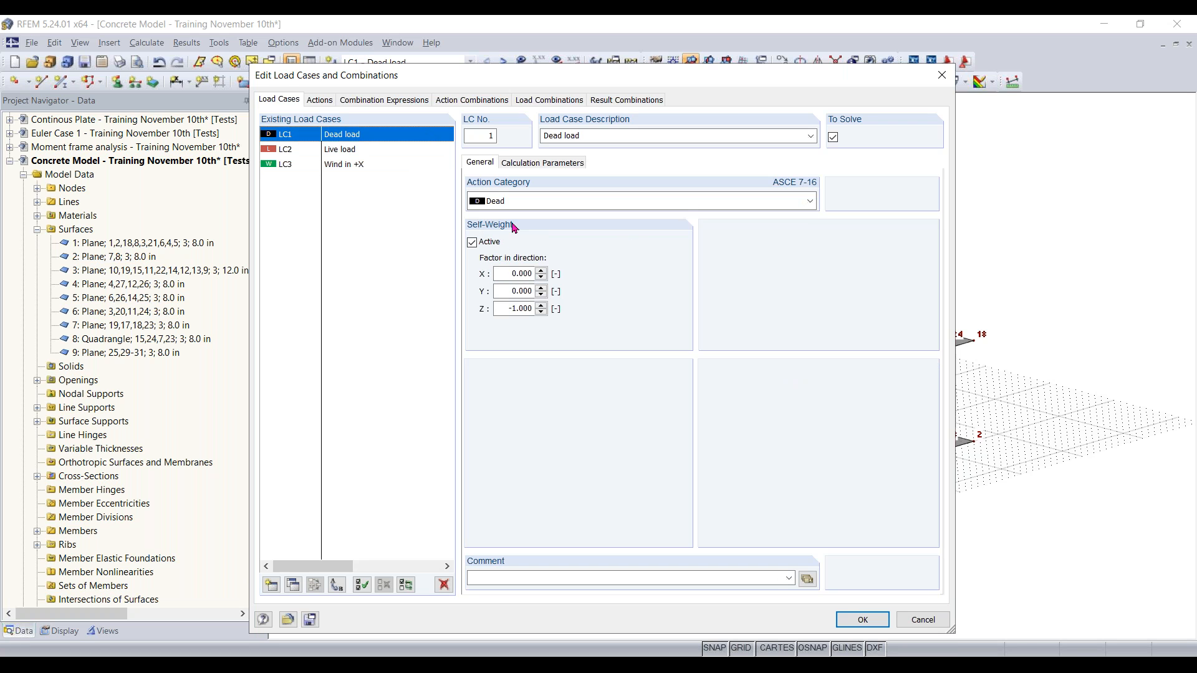
click(318, 101)
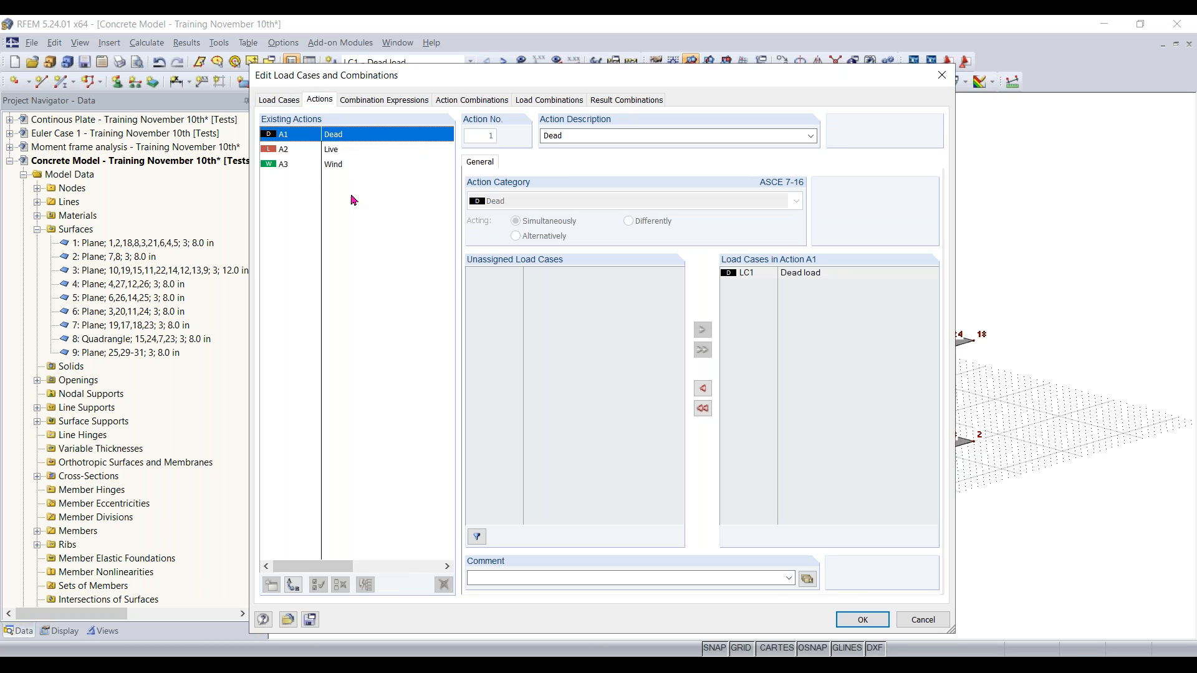
click(369, 101)
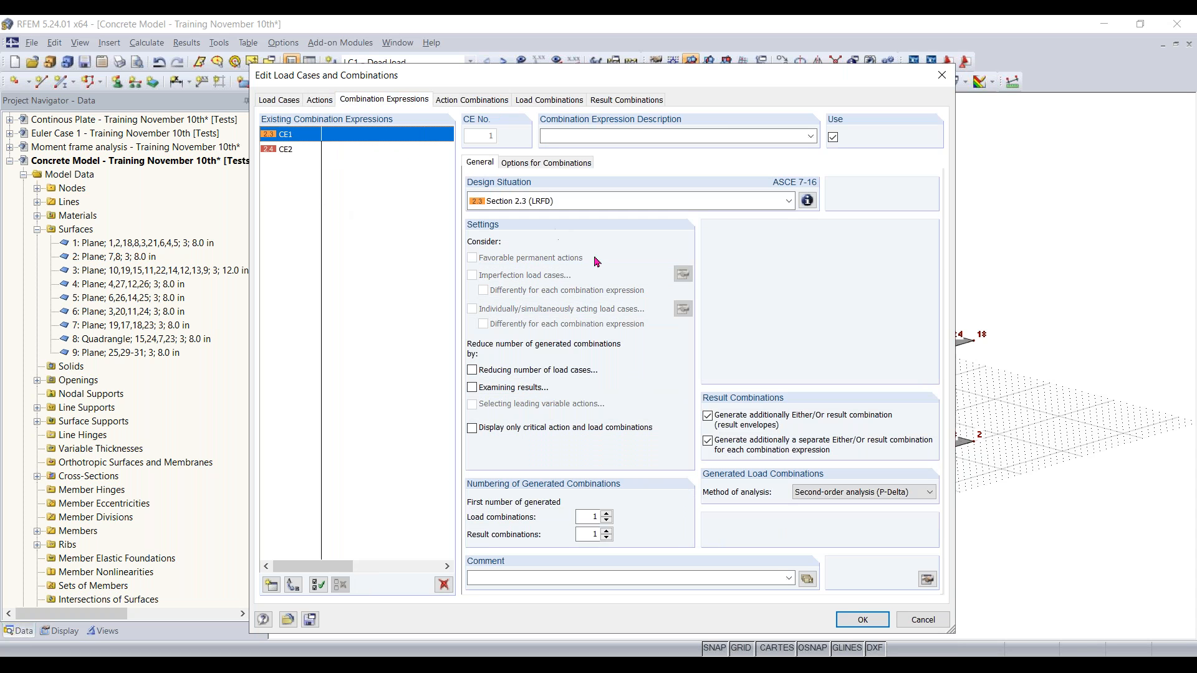
Step: Examine the action combinations and the ASCE 7-16 Section 2.3 (LRFD) design situation equations, then close the equation information
click(474, 101)
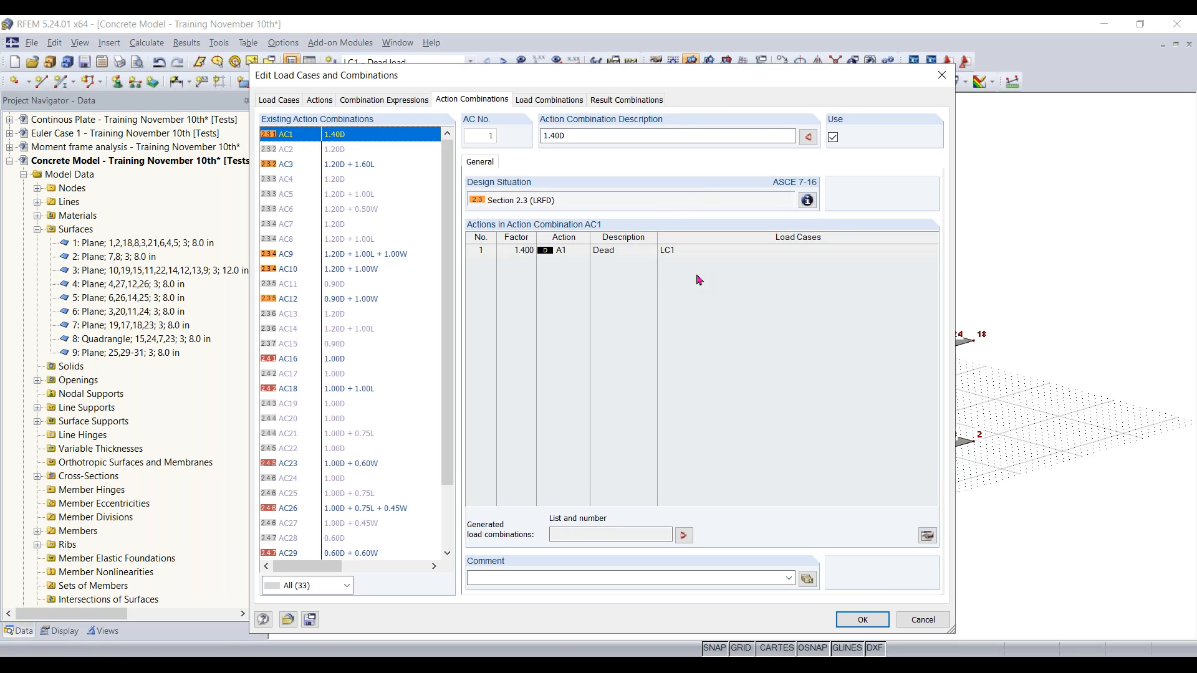
click(806, 201)
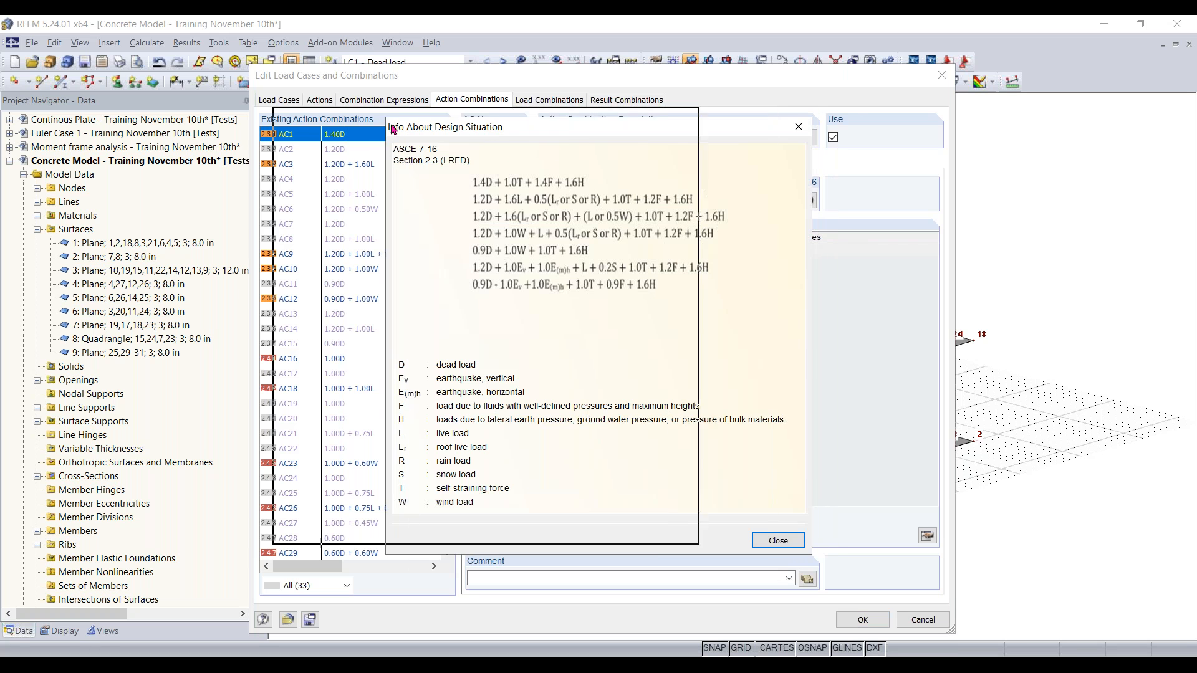
drag(420, 123, 175, 115)
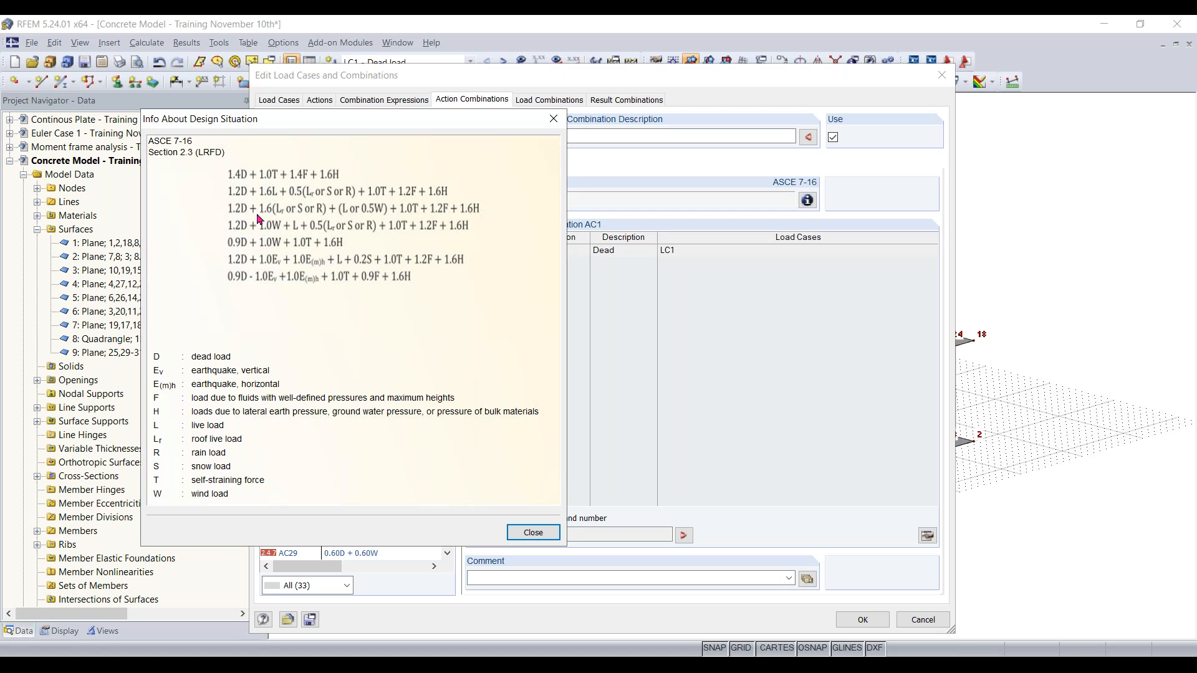
click(554, 118)
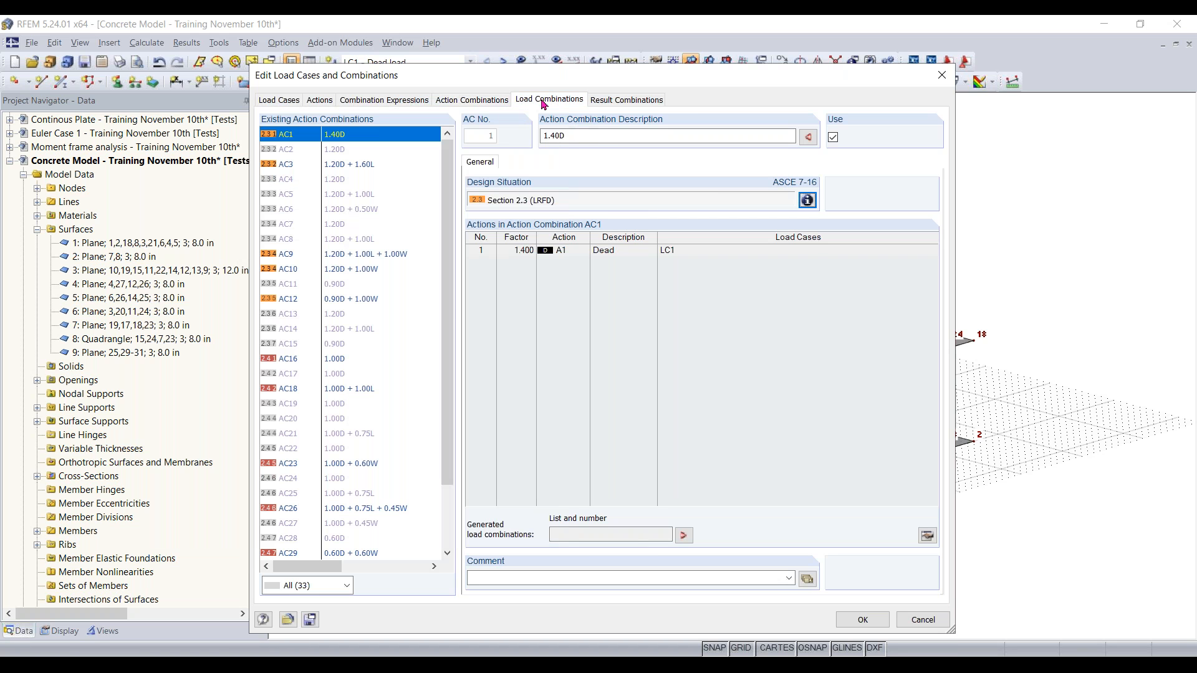
Step: Examine the generated load combinations and result combinations, and close the load case editor without accepting it
click(544, 101)
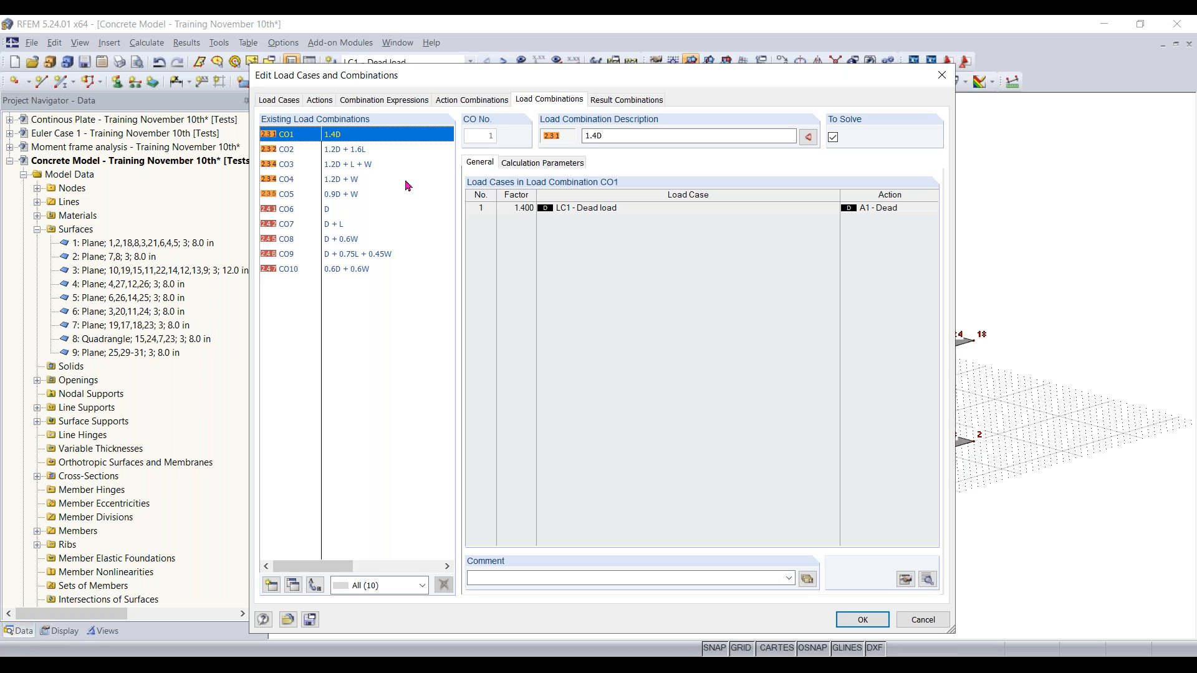
click(622, 99)
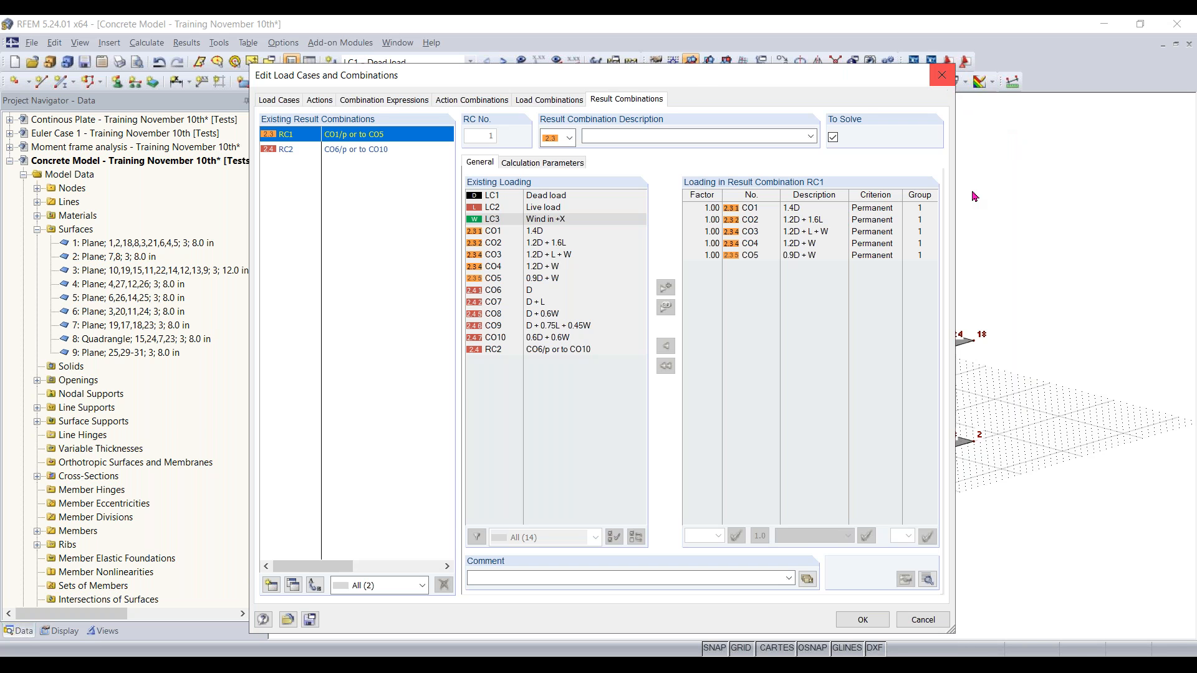
key(Escape)
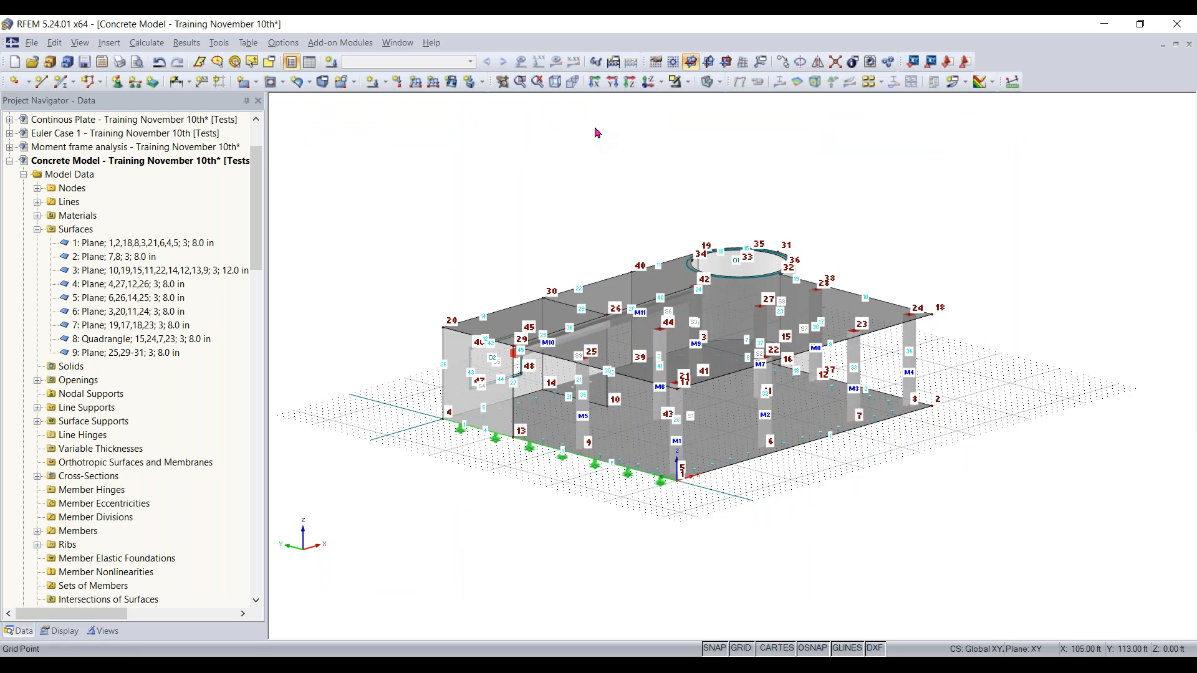
click(555, 82)
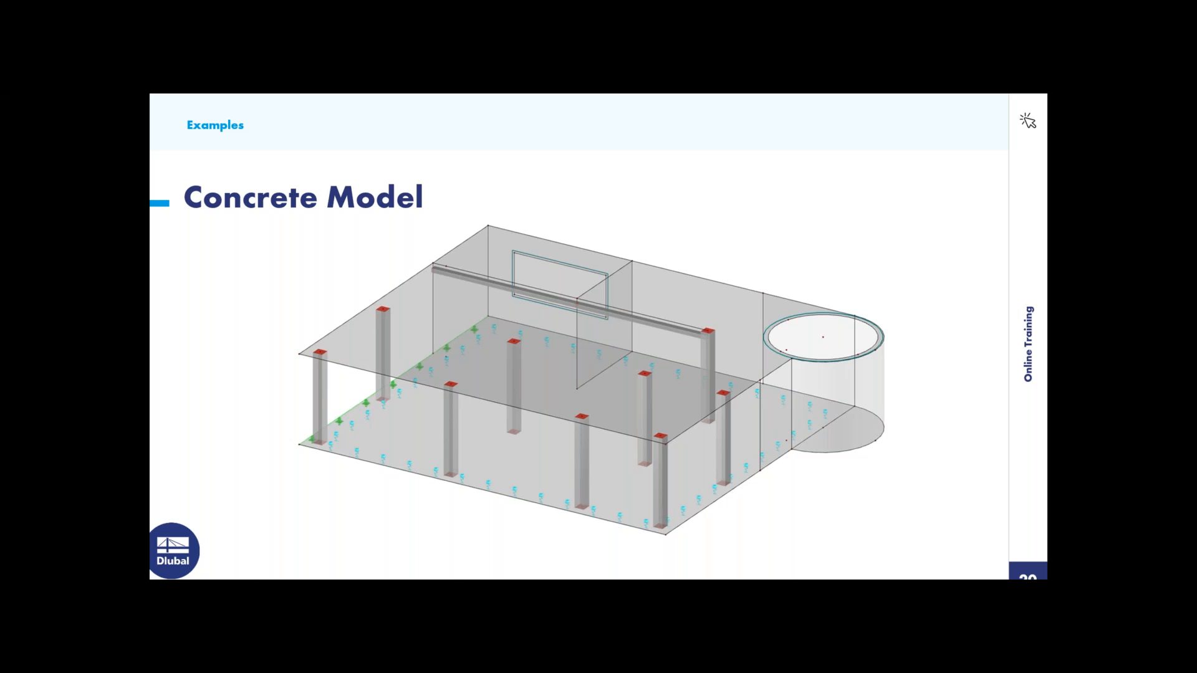
key(Right)
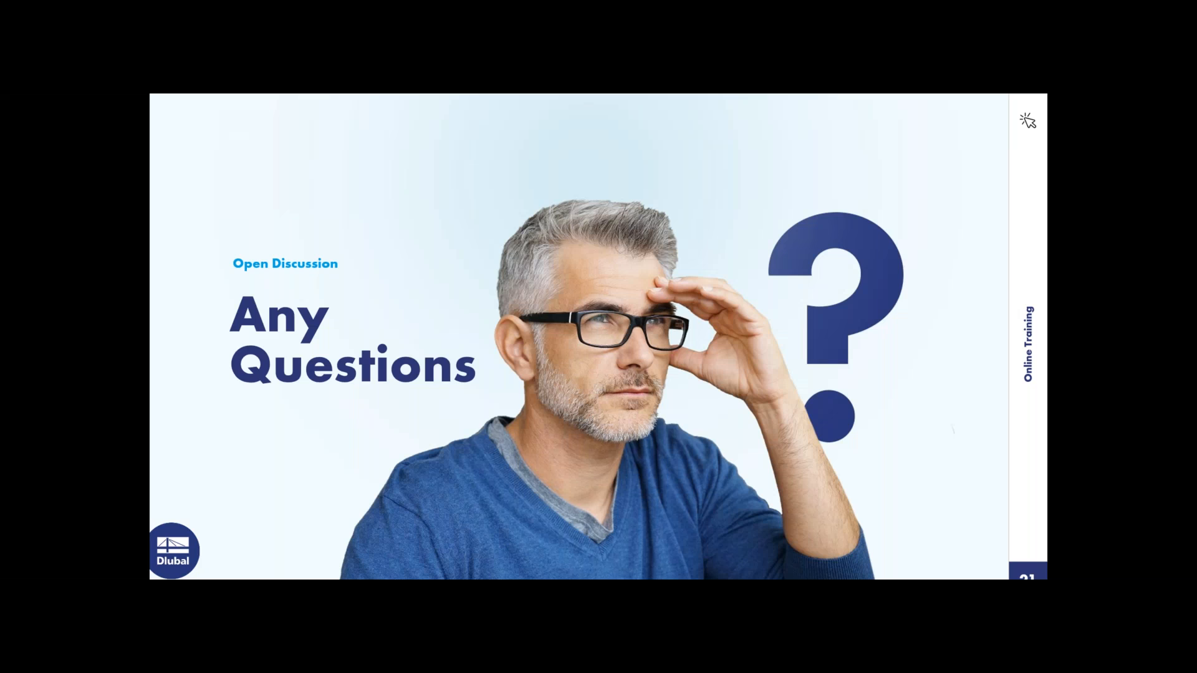